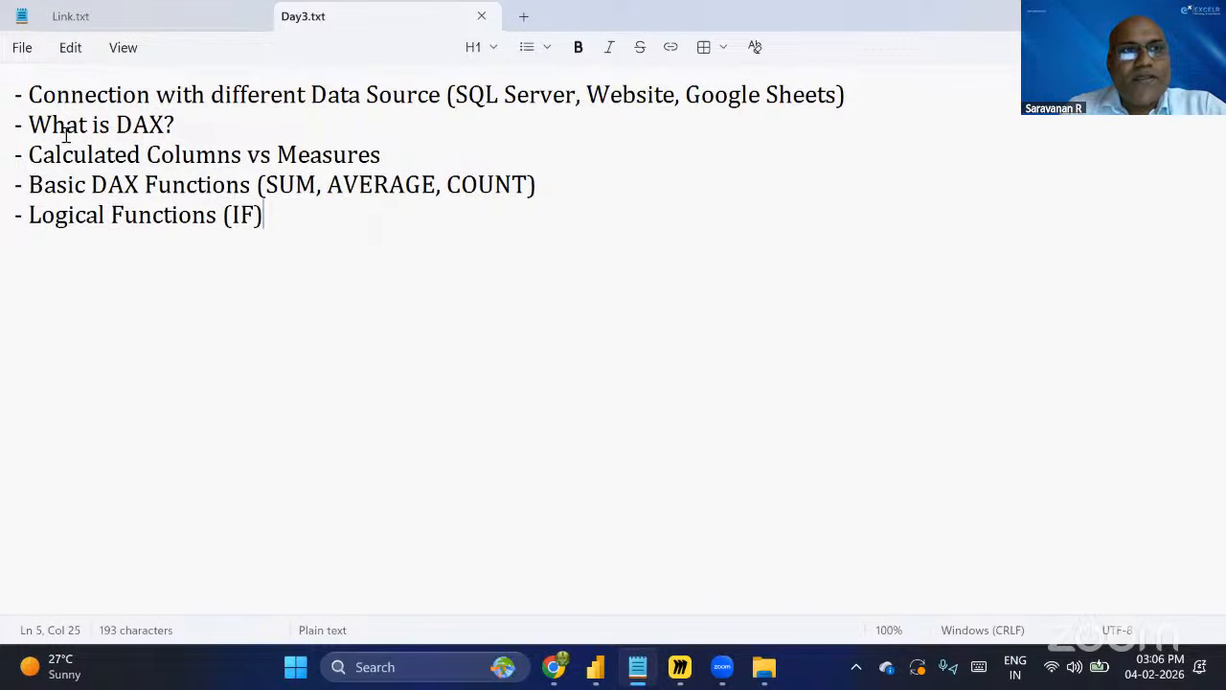
Review the agenda lines in Day3.txt, covering data source connections, DAX, calculated columns, basic and logical functions.
{"action": "left_click_drag", "start_coordinate": [28, 97], "coordinate": [808, 105]}
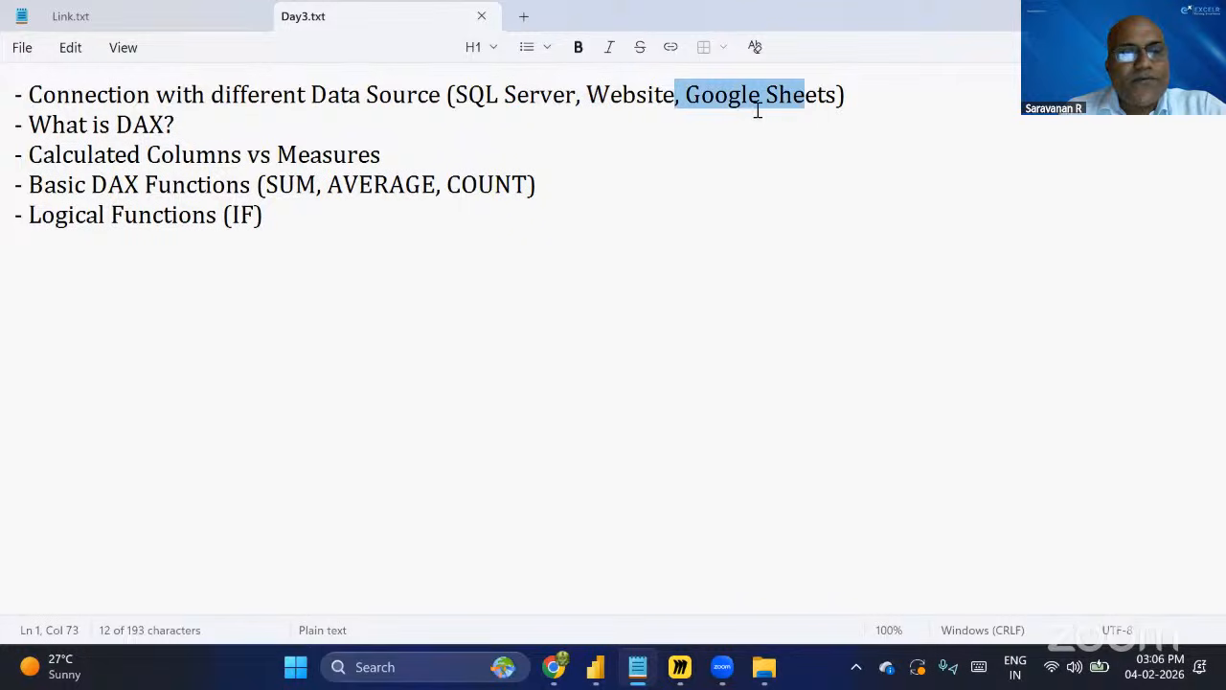
{"action": "left_click_drag", "start_coordinate": [453, 100], "coordinate": [532, 104]}
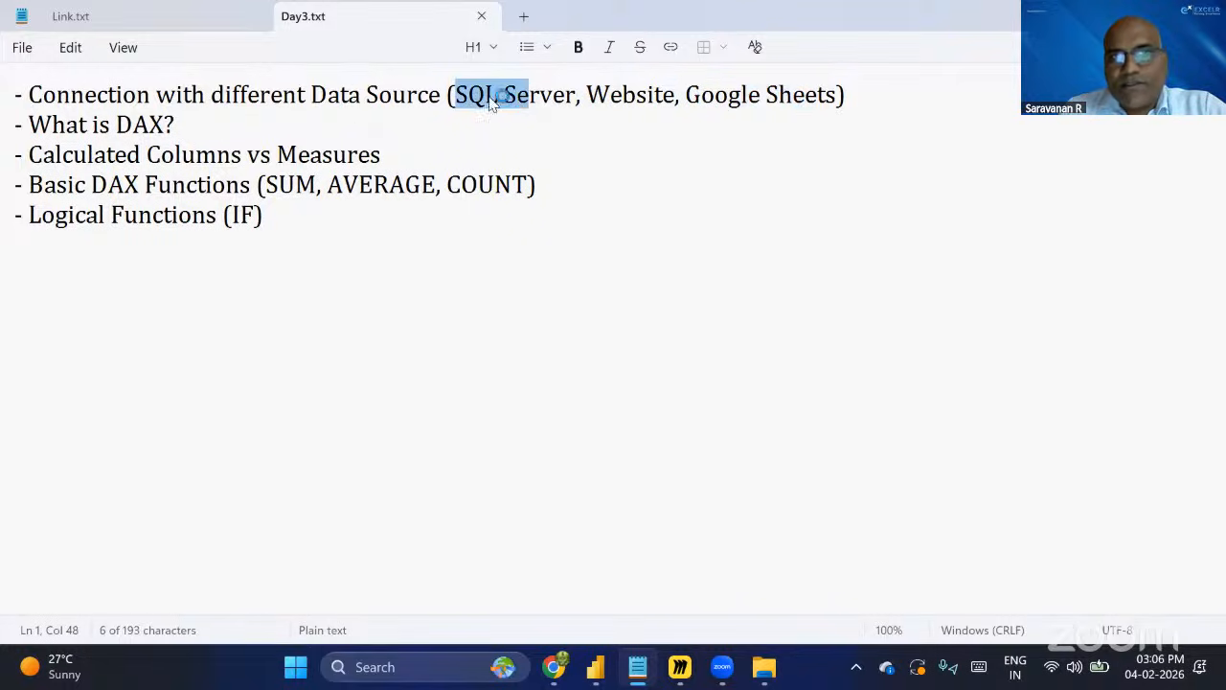
{"action": "left_click_drag", "start_coordinate": [588, 99], "coordinate": [785, 102]}
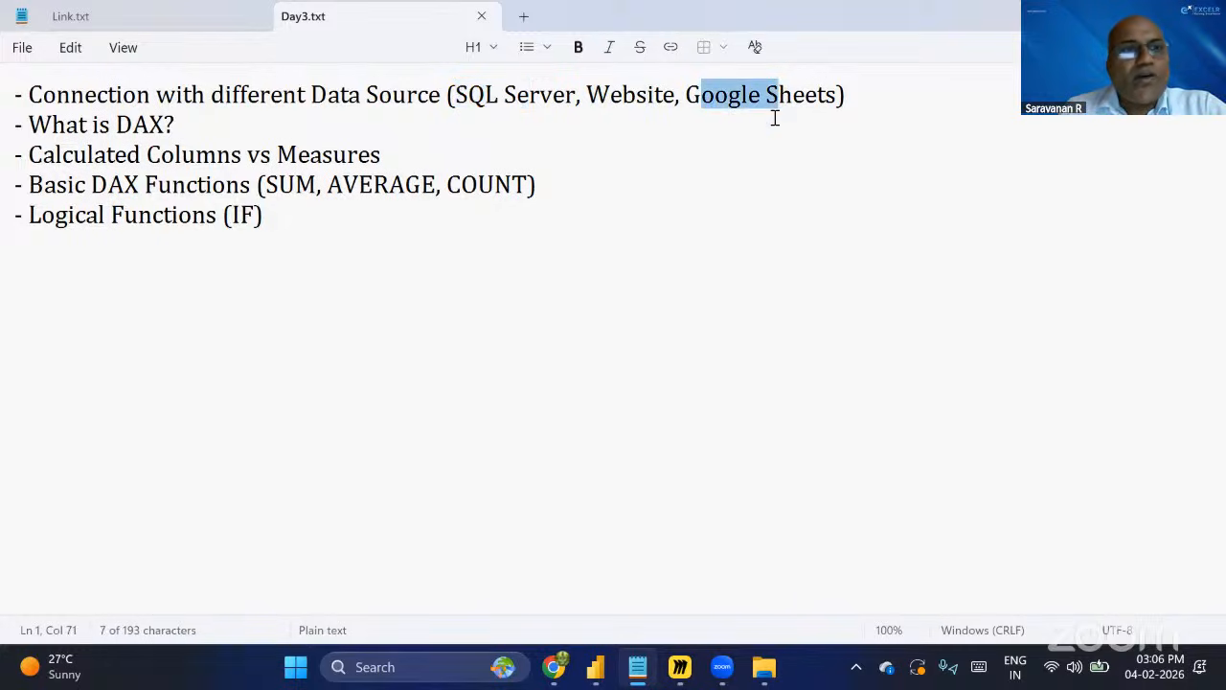
{"action": "left_click", "coordinate": [578, 190]}
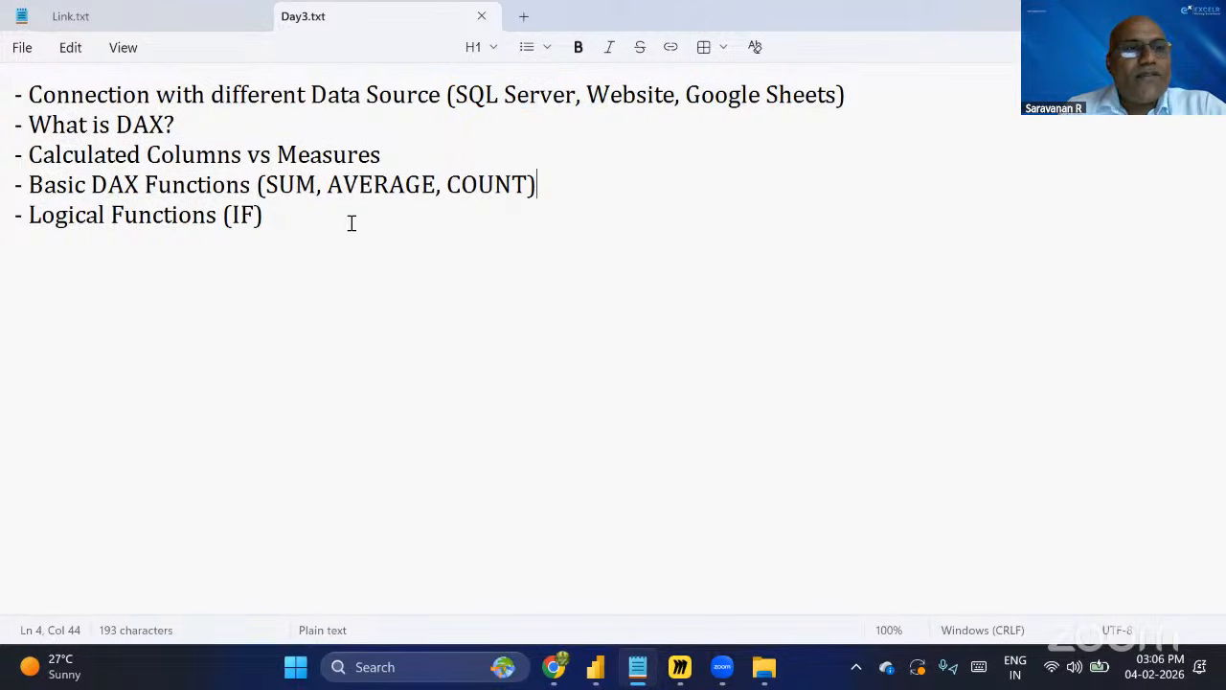
{"action": "left_click_drag", "start_coordinate": [28, 126], "coordinate": [392, 162]}
{"action": "left_click_drag", "start_coordinate": [29, 188], "coordinate": [267, 188]}
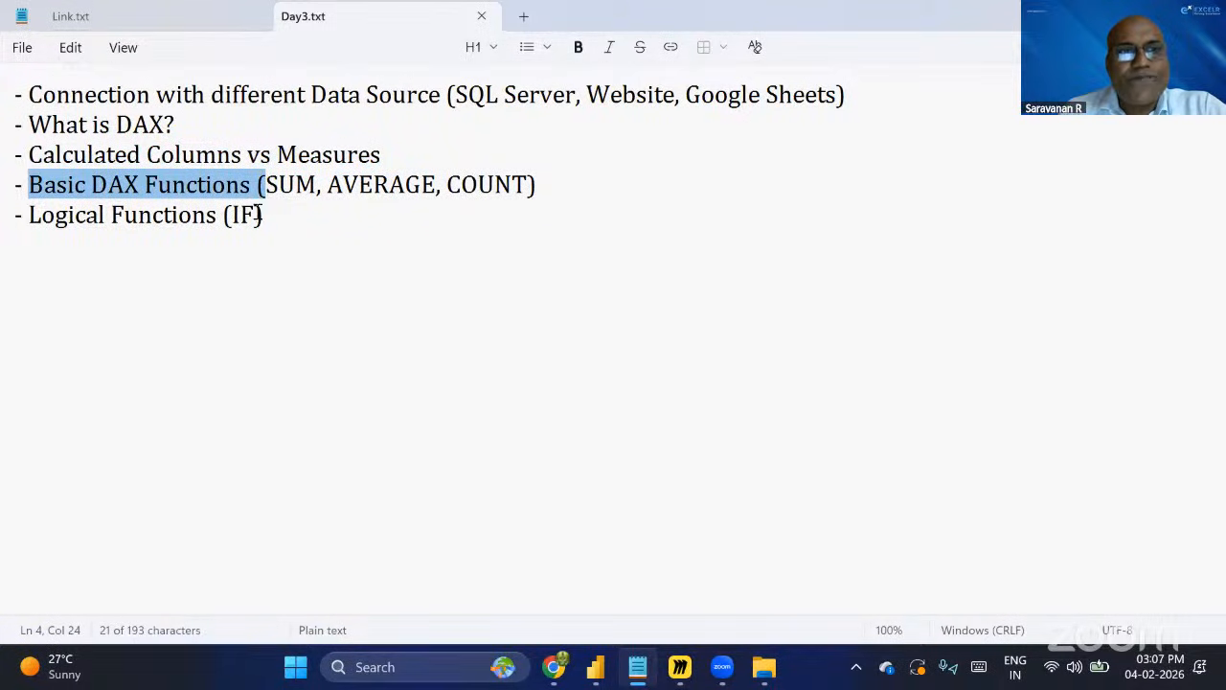
{"action": "left_click_drag", "start_coordinate": [268, 232], "coordinate": [28, 236]}
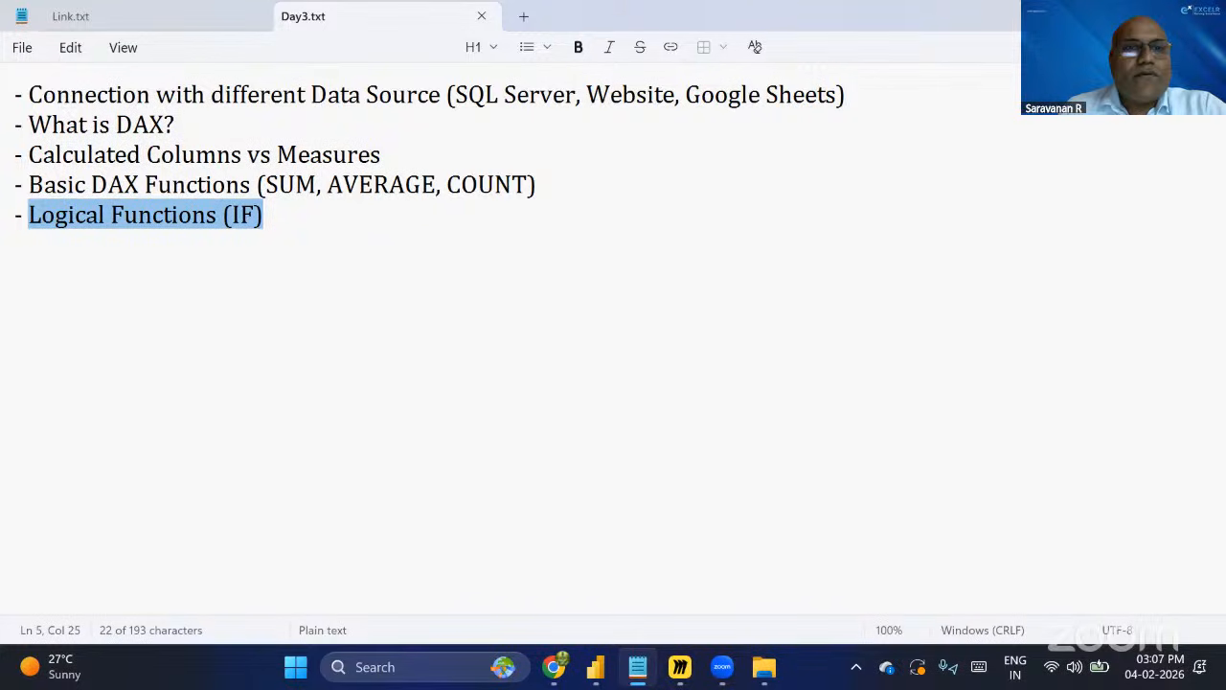
Close the currently open Power BI Desktop report without saving its changes.
{"action": "key", "text": "alt+Tab"}
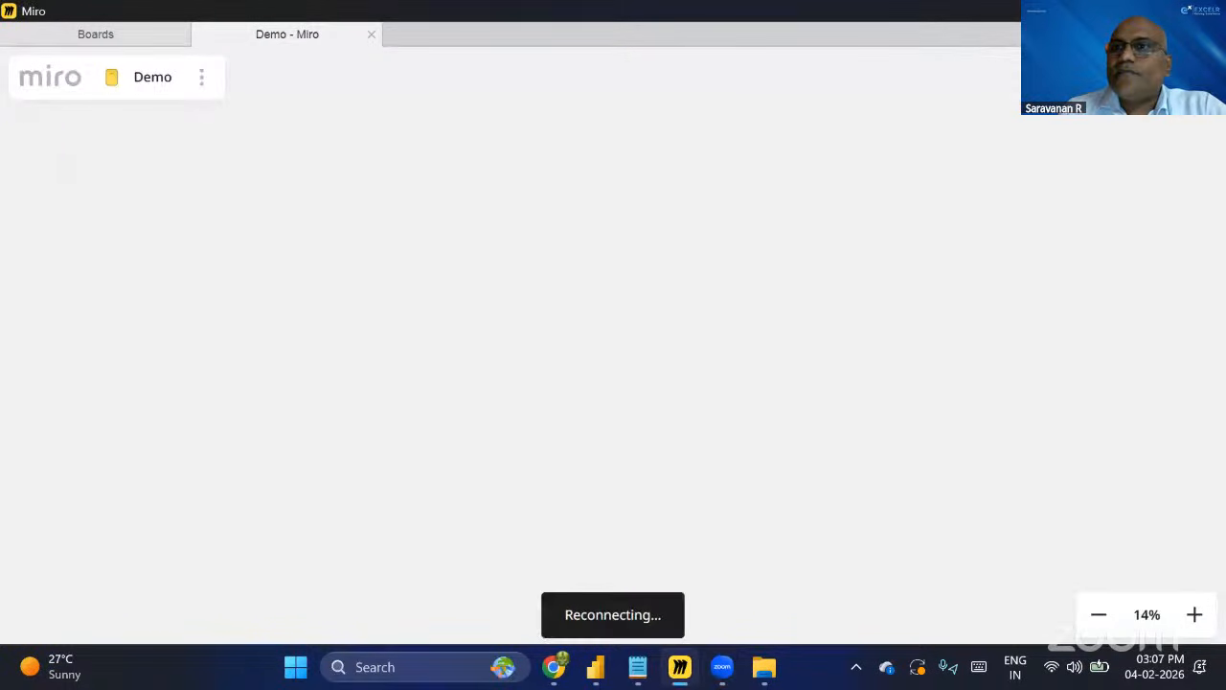
{"action": "key", "text": "super+d"}
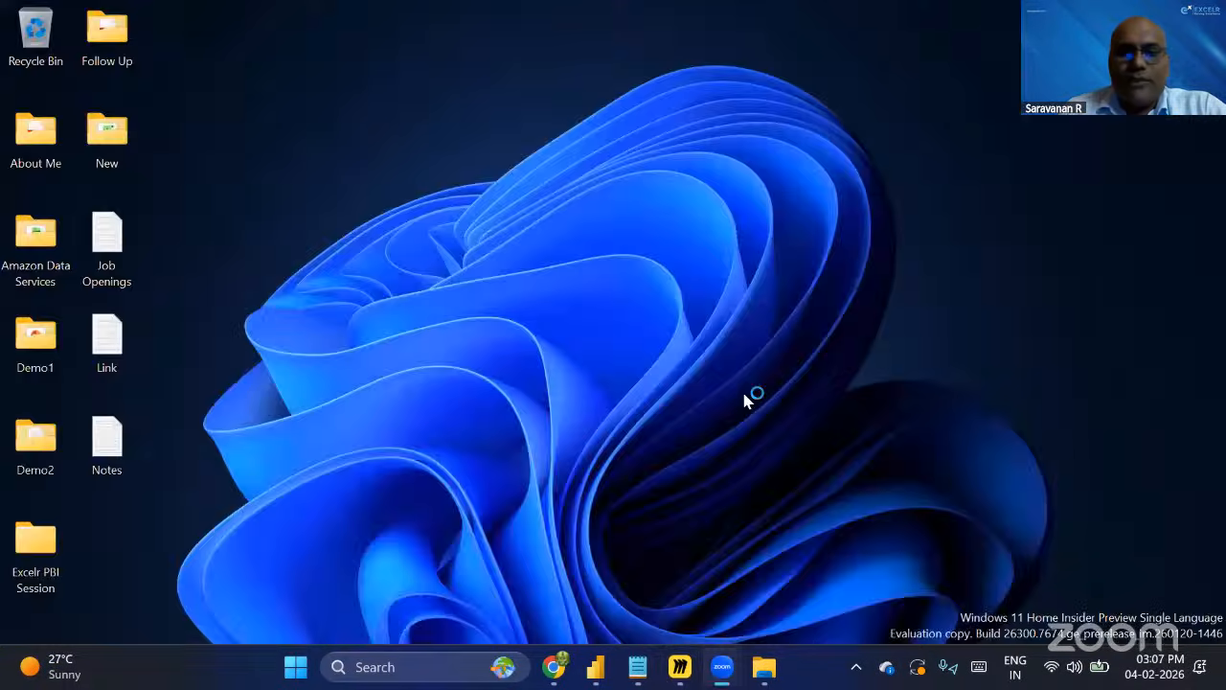
{"action": "left_click", "coordinate": [596, 668]}
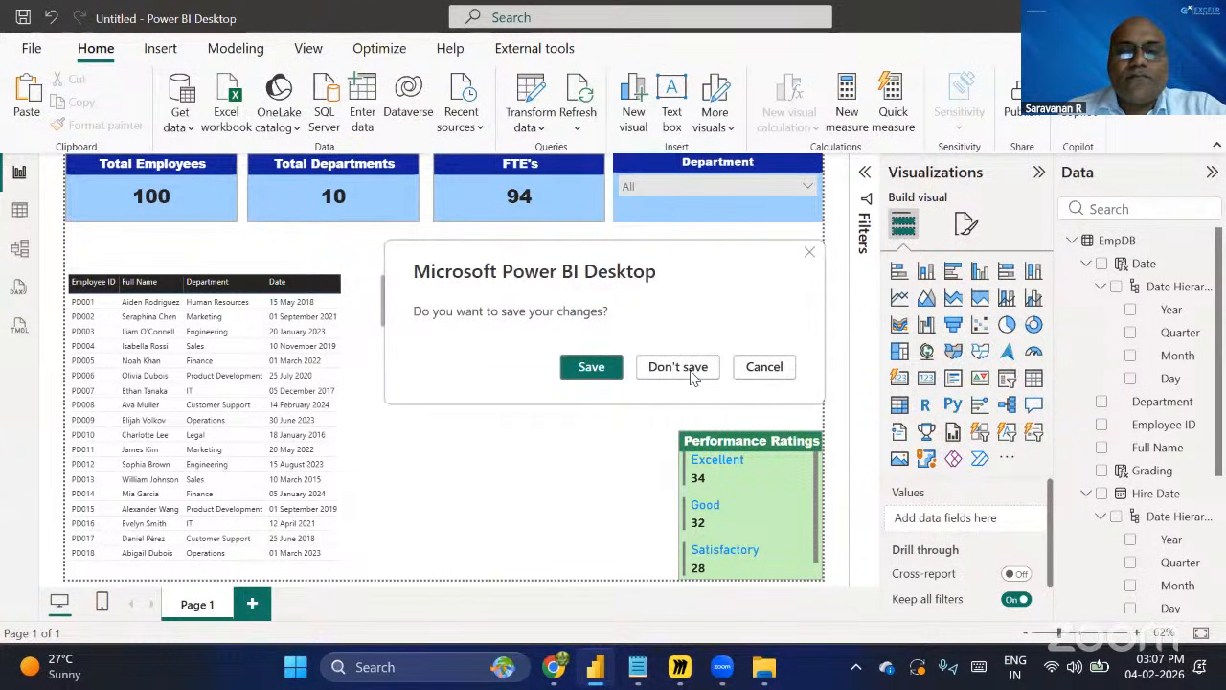
{"action": "left_click", "coordinate": [689, 369]}
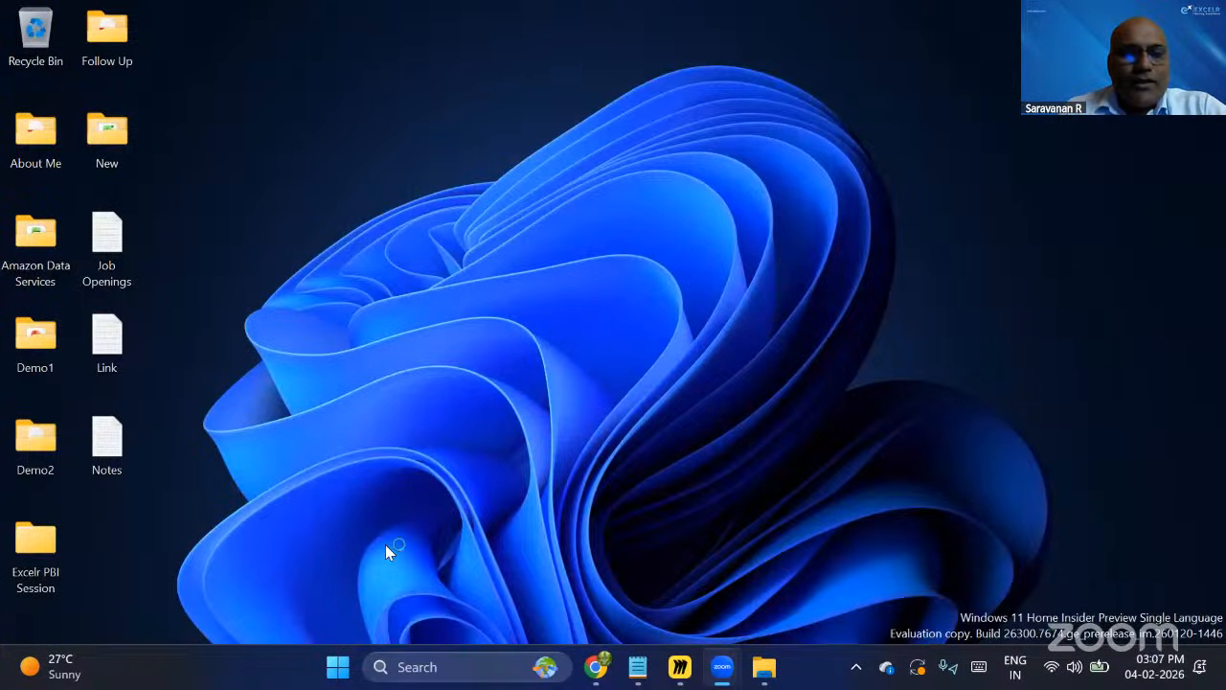
Launch Power BI Desktop from the Start menu and start a blank report.
{"action": "left_click", "coordinate": [336, 675]}
{"action": "left_click", "coordinate": [337, 674]}
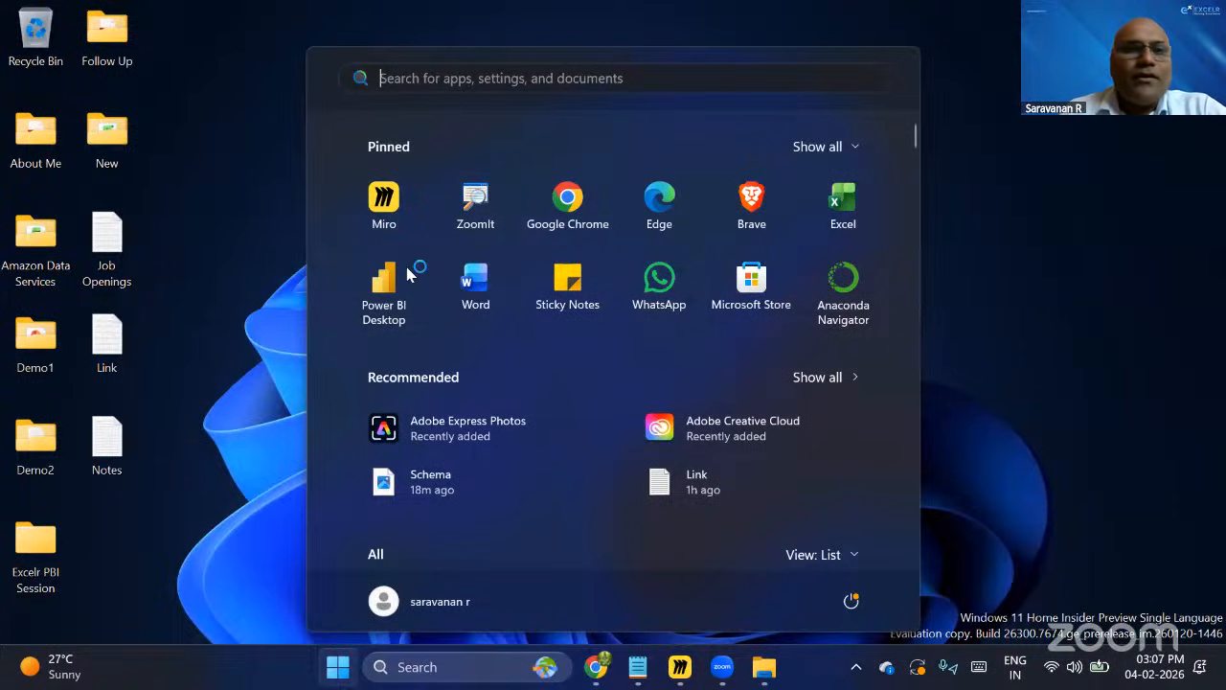
{"action": "left_click", "coordinate": [401, 290]}
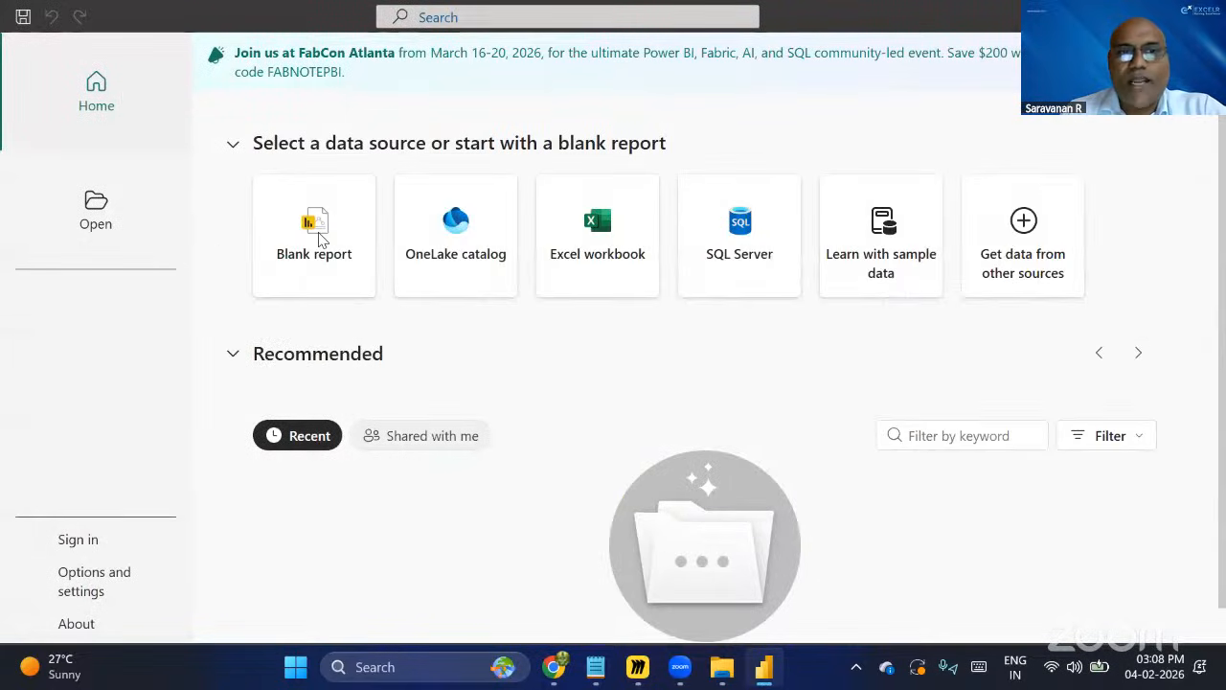
{"action": "left_click", "coordinate": [322, 226]}
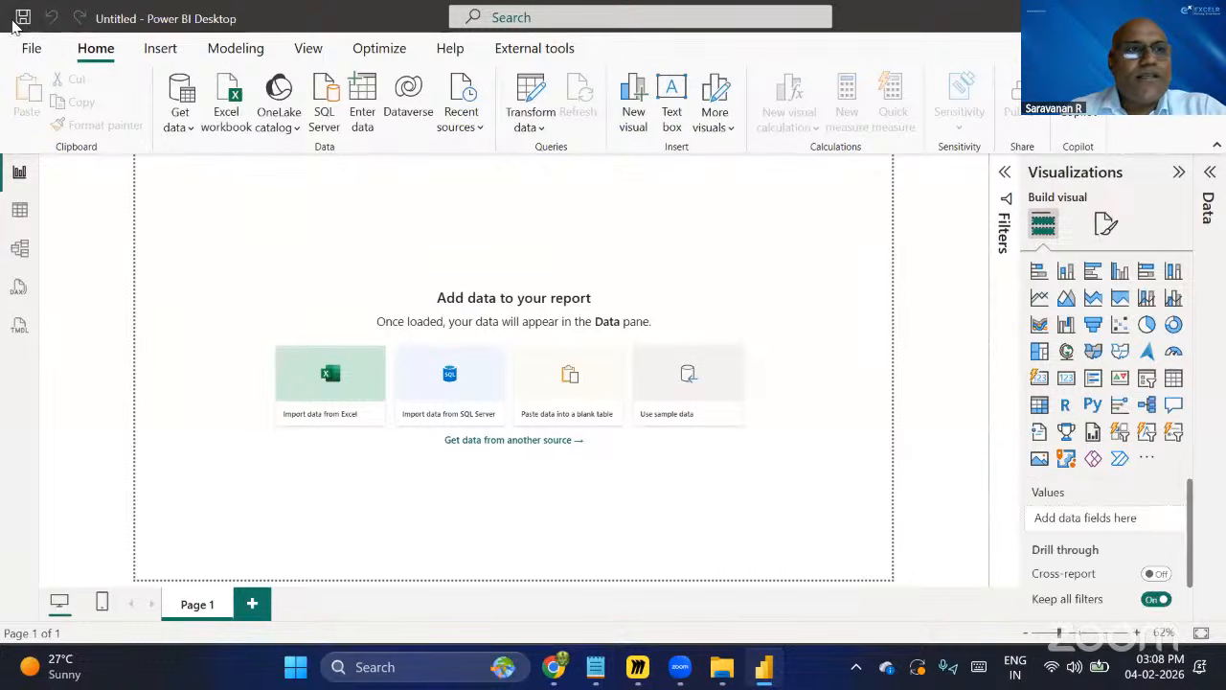
Save the blank report as Day3 in the Excelr PBI Session\Day3 folder.
{"action": "key", "text": "ctrl+s"}
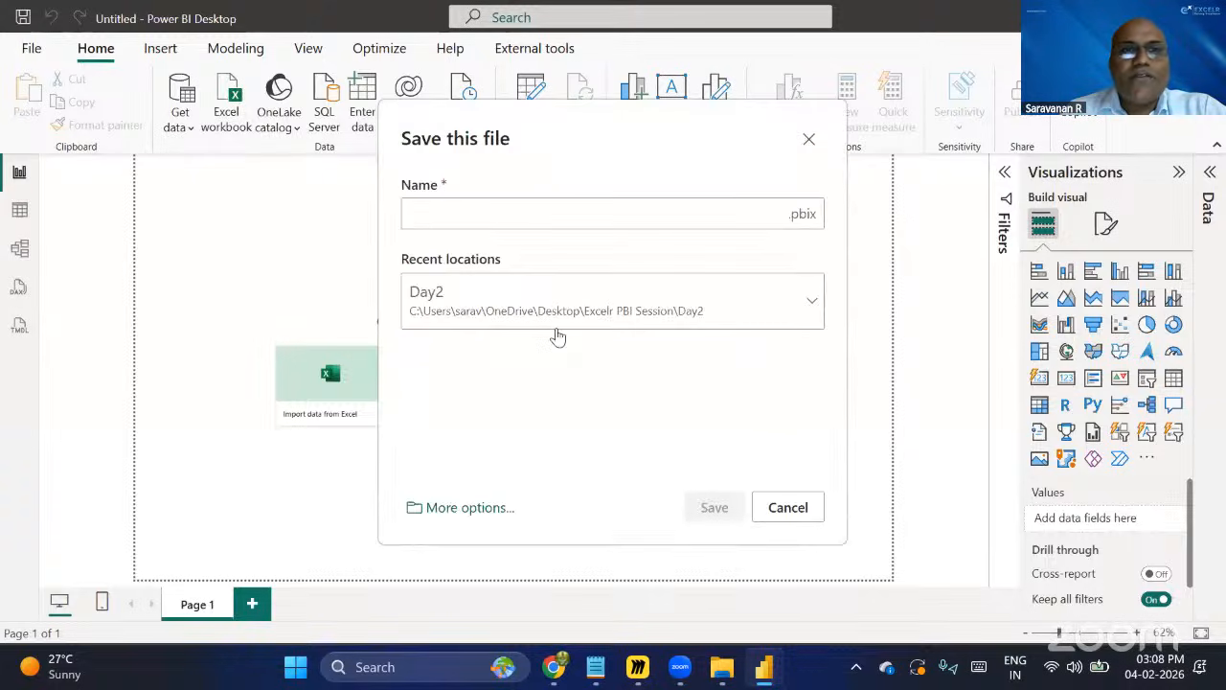
{"action": "left_click", "coordinate": [458, 509]}
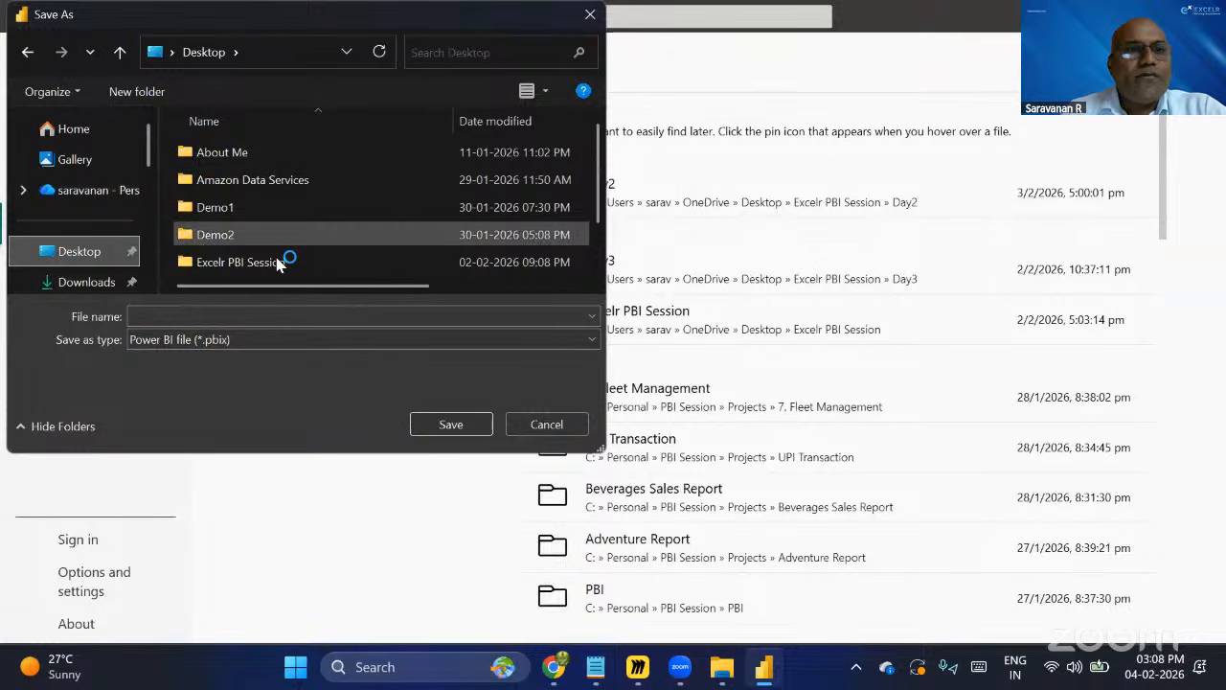
{"action": "left_click", "coordinate": [279, 262]}
{"action": "key", "text": "Return"}
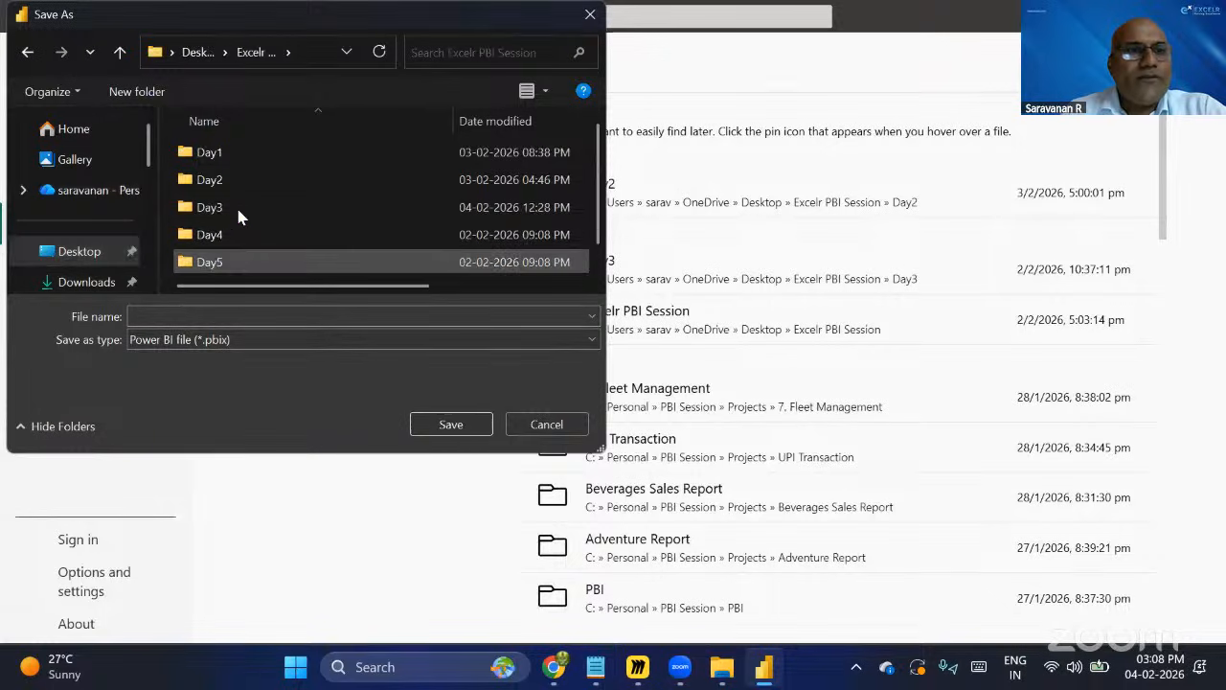
{"action": "key", "text": "Return"}
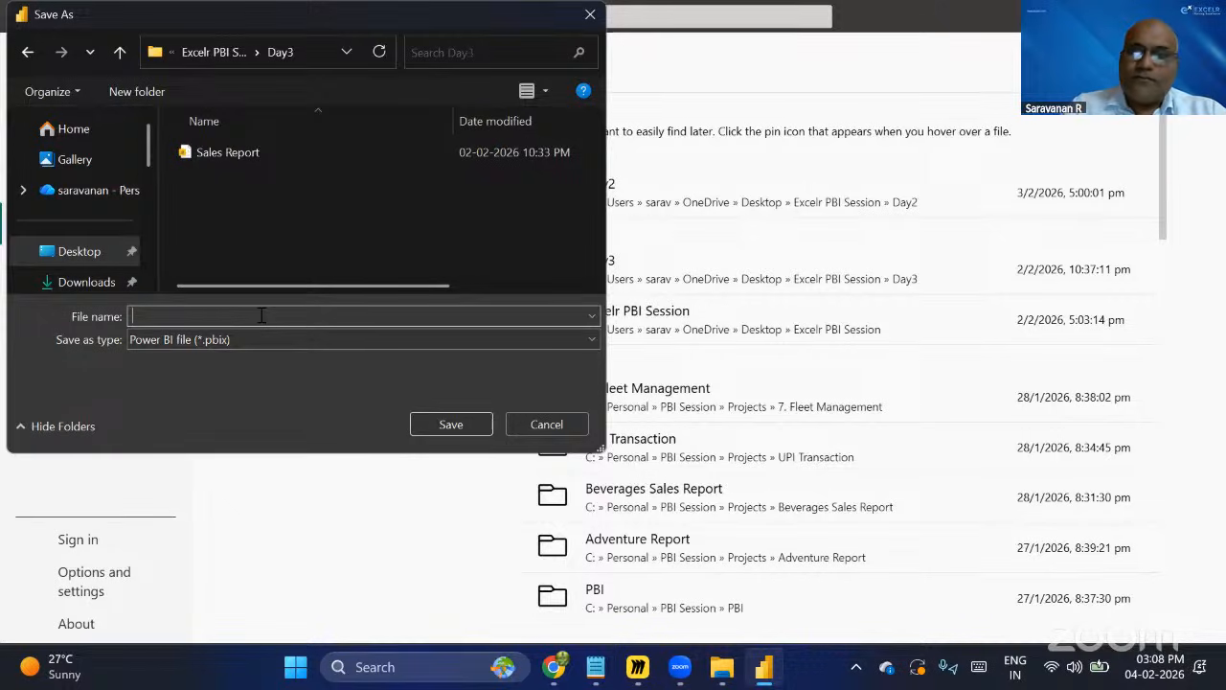
{"action": "type", "text": "Day"}
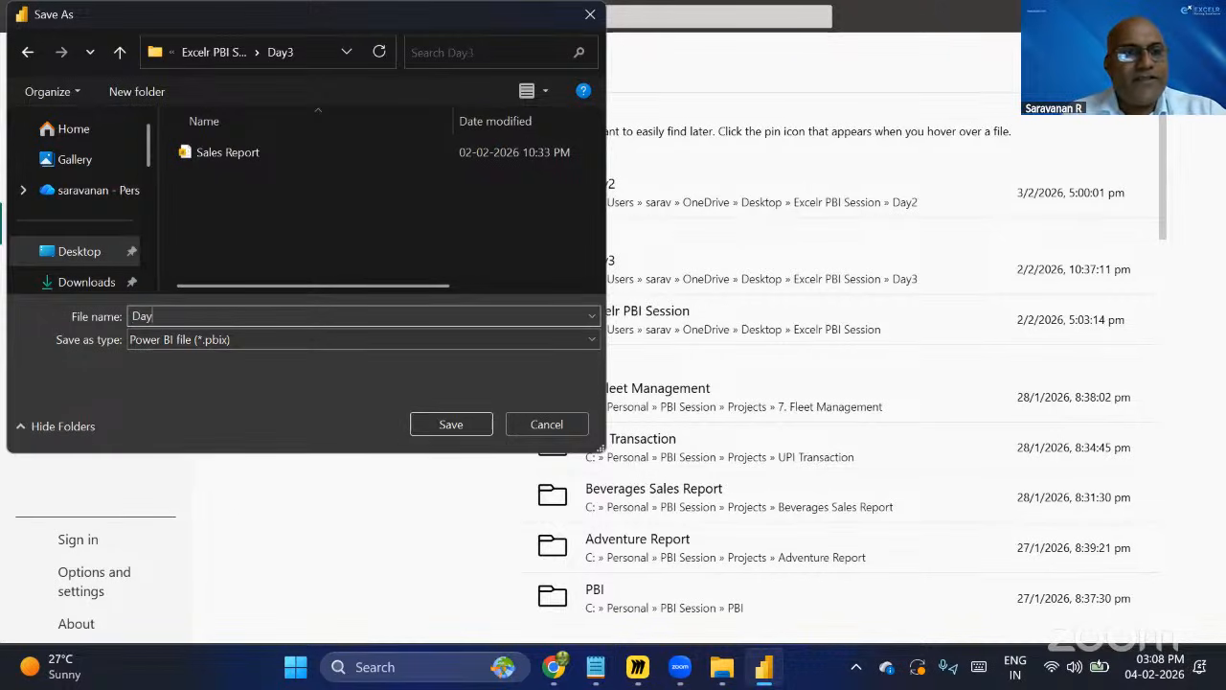
{"action": "type", "text": "3"}
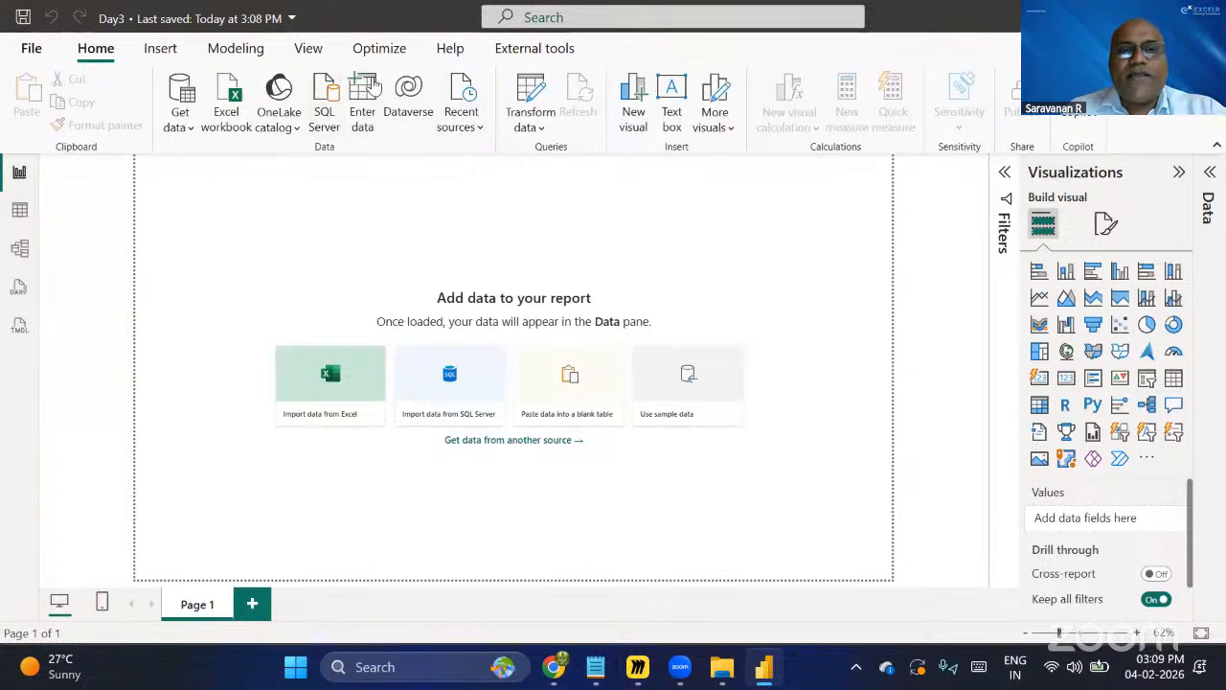
Open the SQL Server database connection dialog and place the cursor in the Server field.
{"action": "left_click", "coordinate": [330, 120]}
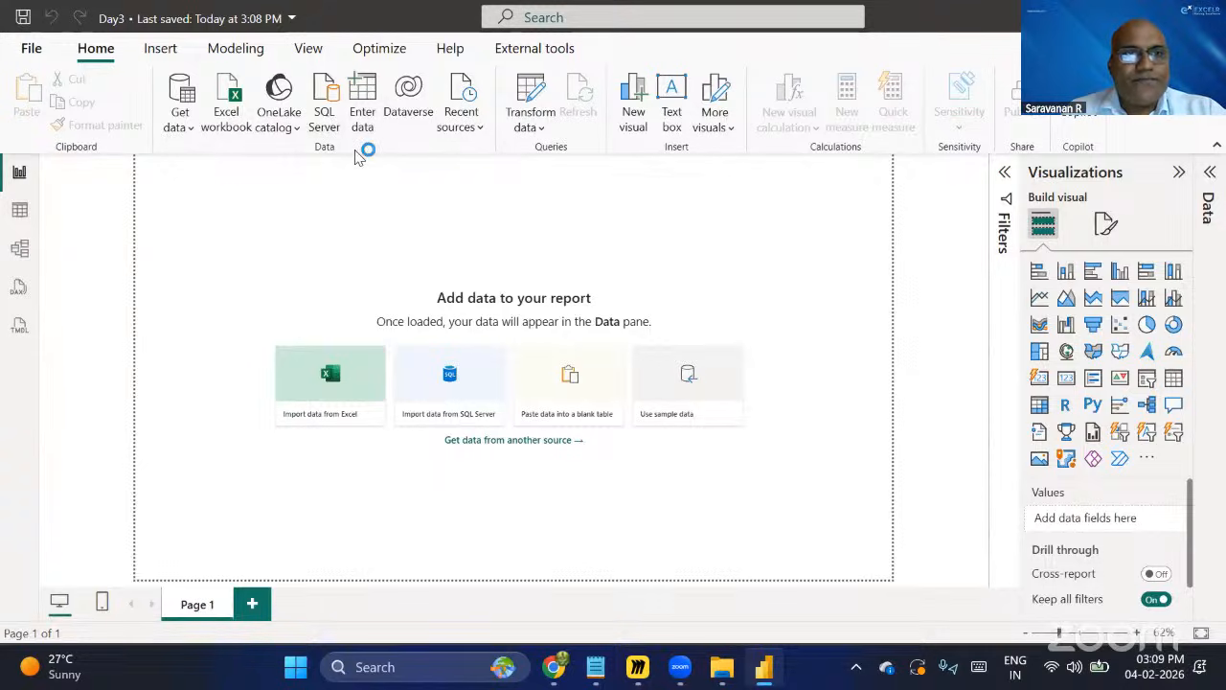
{"action": "left_click", "coordinate": [330, 100]}
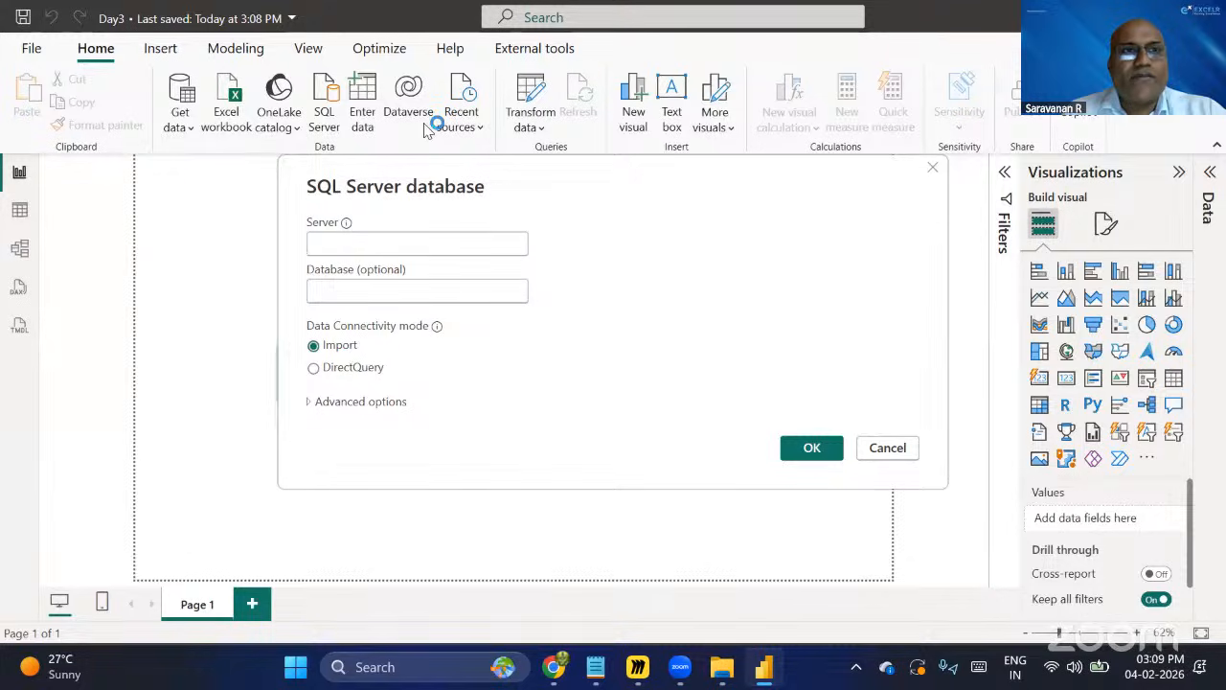
{"action": "left_click", "coordinate": [276, 155]}
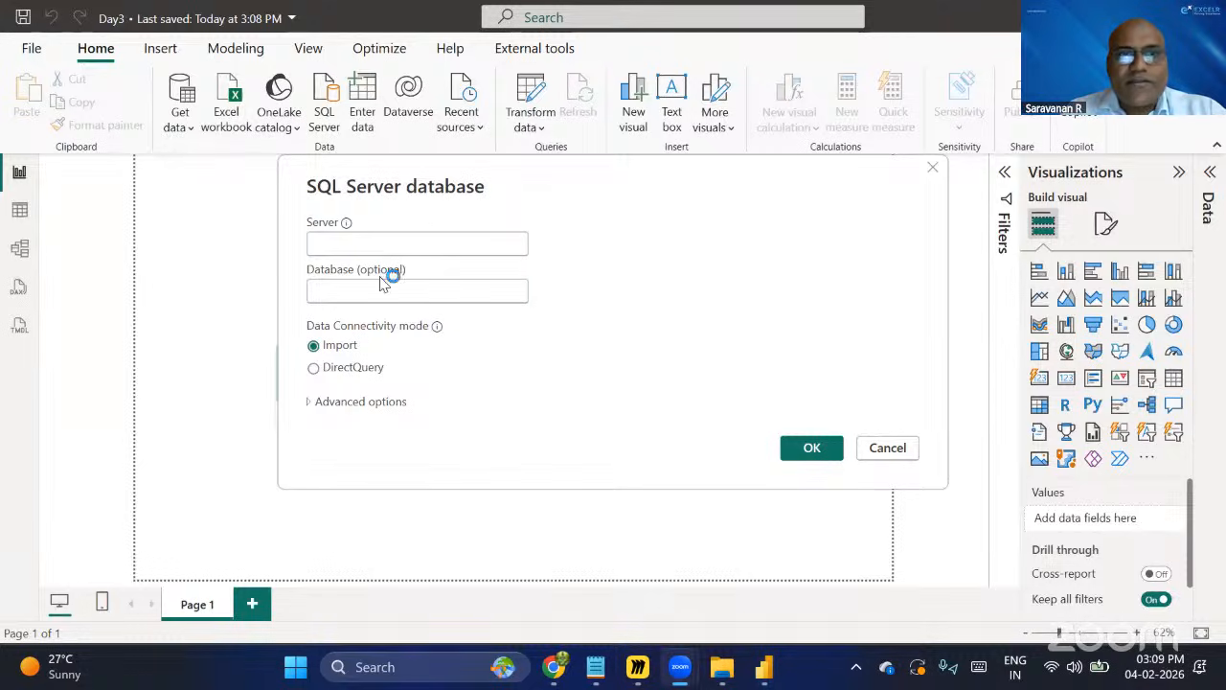
{"action": "left_click", "coordinate": [333, 248]}
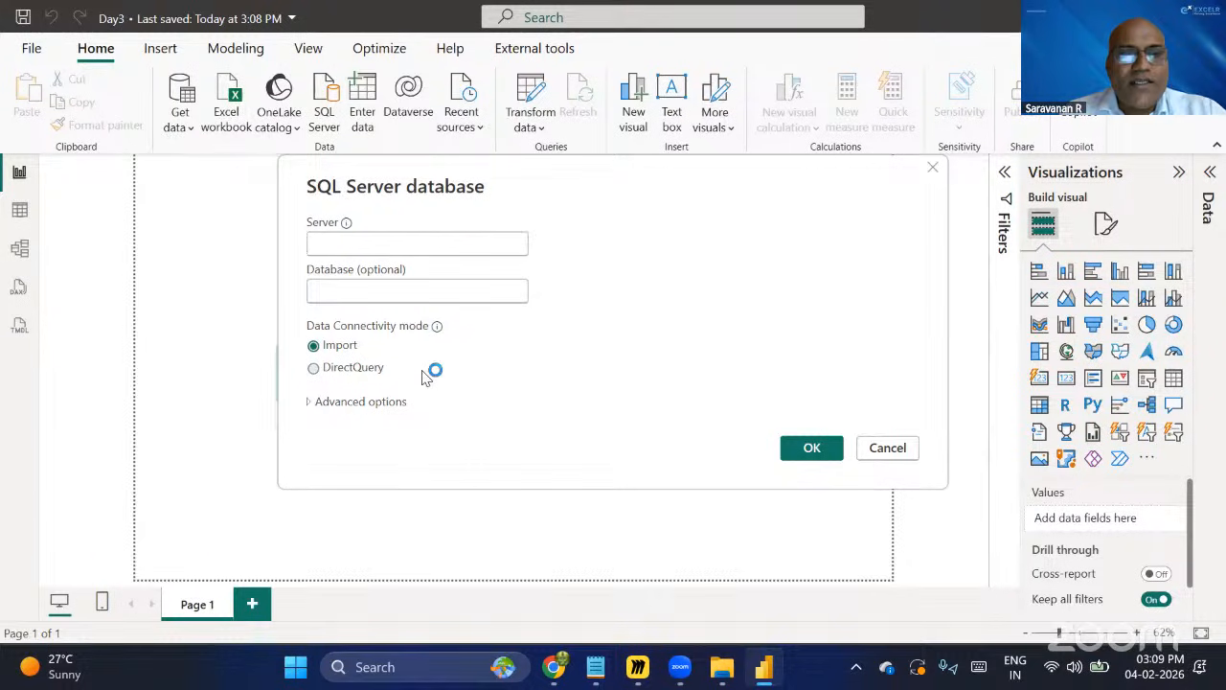
Examine the Import and DirectQuery data connectivity mode options in the SQL Server database dialog.
{"action": "key", "text": "super"}
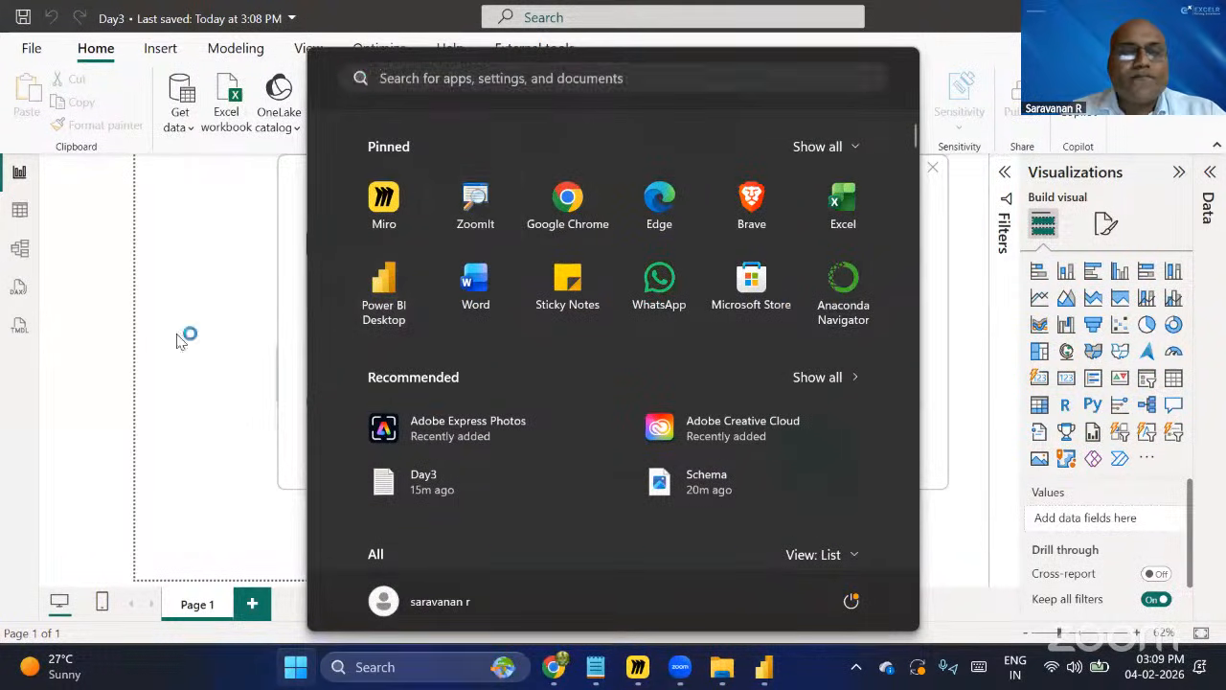
{"action": "key", "text": "super"}
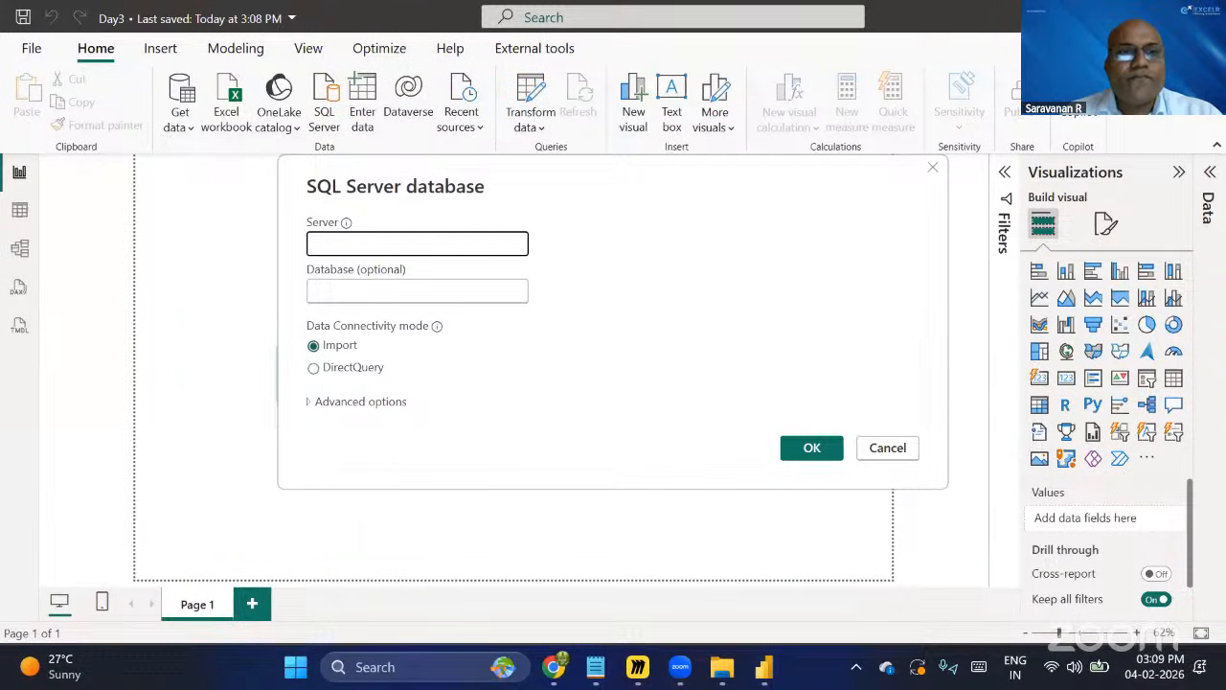
{"action": "key", "text": "ctrl+2"}
{"action": "mouse_move", "coordinate": [285, 308]}
{"action": "left_mouse_down"}
{"action": "mouse_move", "coordinate": [326, 379]}
{"action": "mouse_move", "coordinate": [553, 391]}
{"action": "left_mouse_up"}
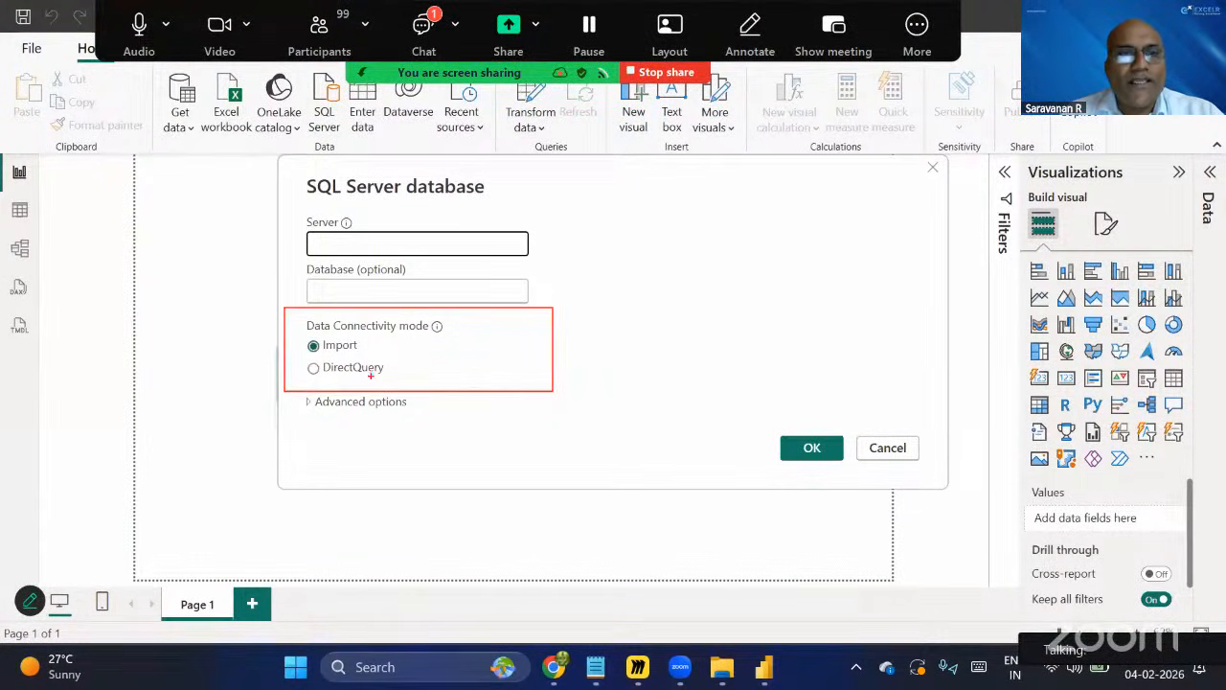
{"action": "mouse_move", "coordinate": [375, 345]}
{"action": "left_mouse_down"}
{"action": "mouse_move", "coordinate": [417, 338]}
{"action": "mouse_move", "coordinate": [420, 368]}
{"action": "mouse_move", "coordinate": [439, 356]}
{"action": "left_mouse_up"}
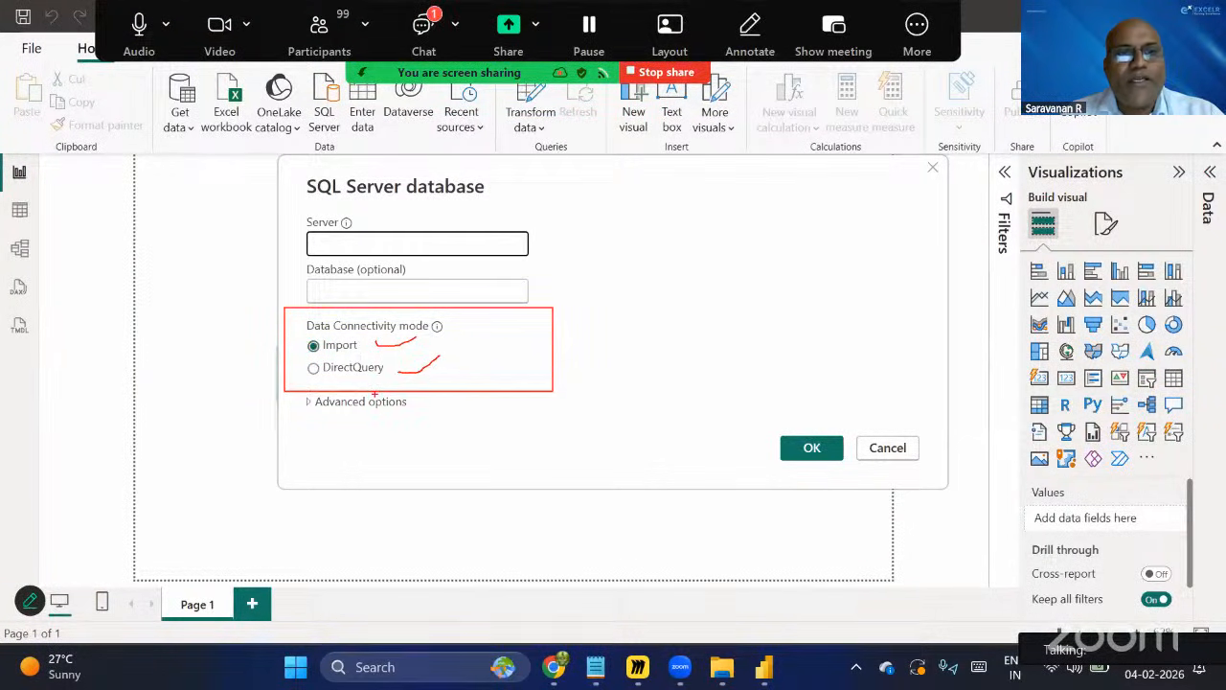
{"action": "key", "text": "Escape"}
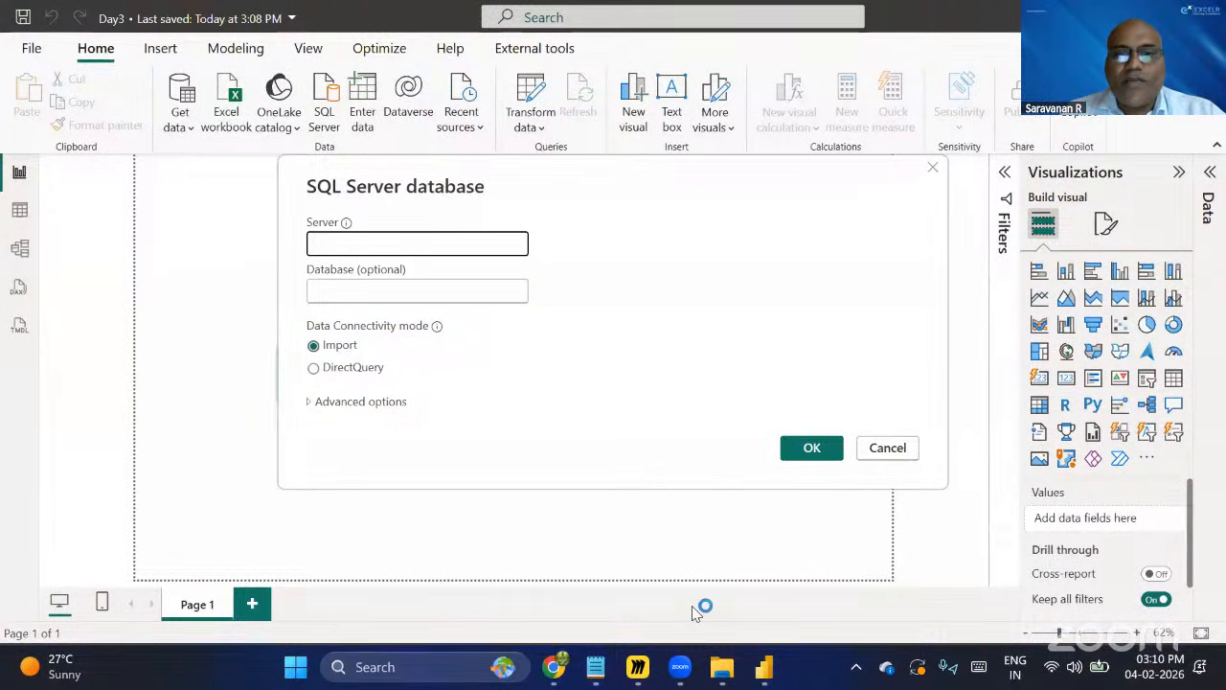
Open the Database vs Datawarehouse image from the Day3 folder and view it full screen.
{"action": "left_click", "coordinate": [726, 677]}
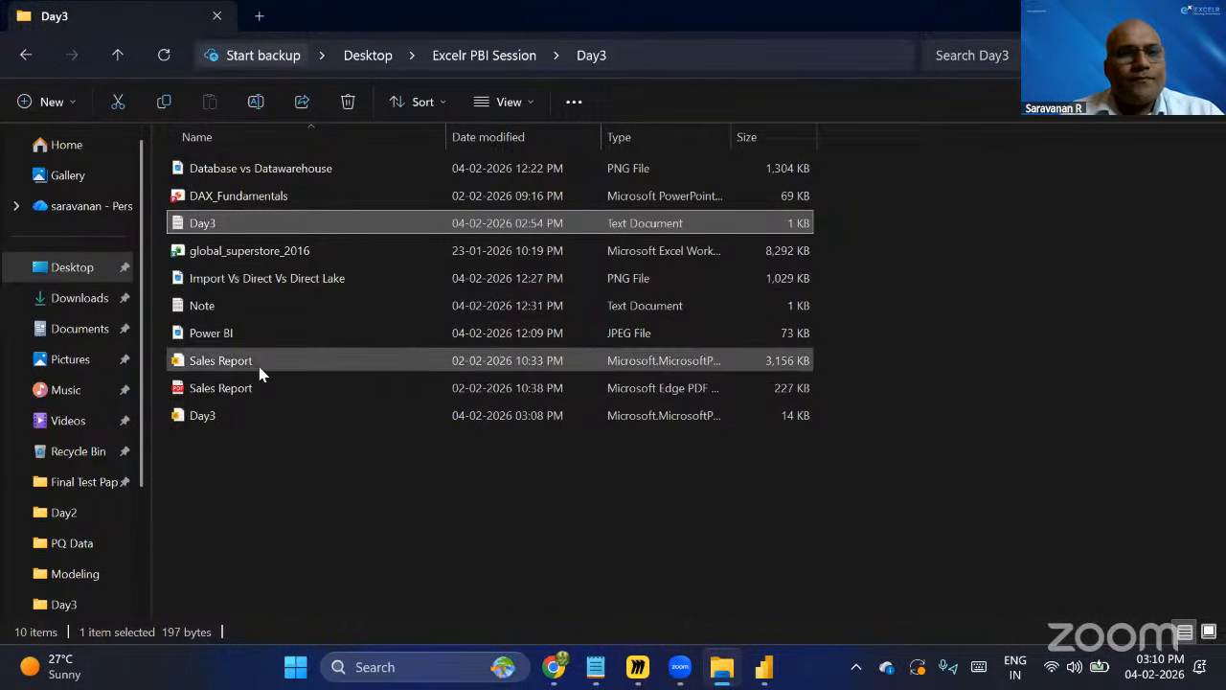
{"action": "left_click", "coordinate": [297, 171]}
{"action": "key", "text": "Return"}
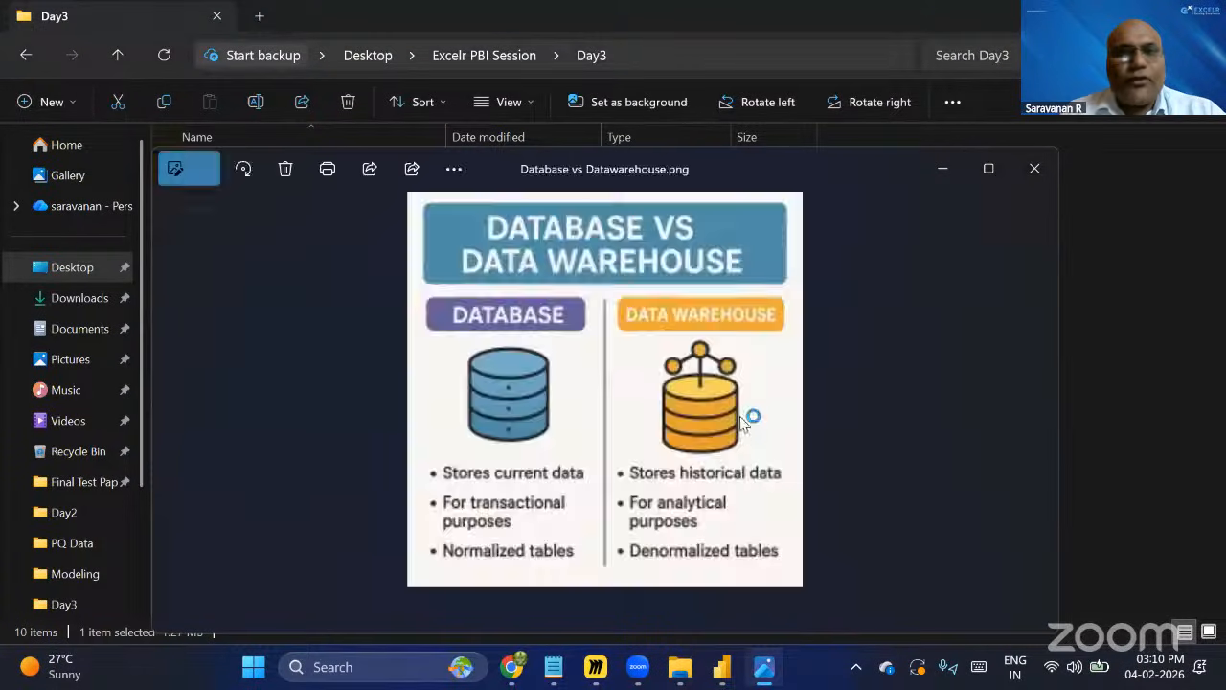
{"action": "left_click", "coordinate": [992, 172]}
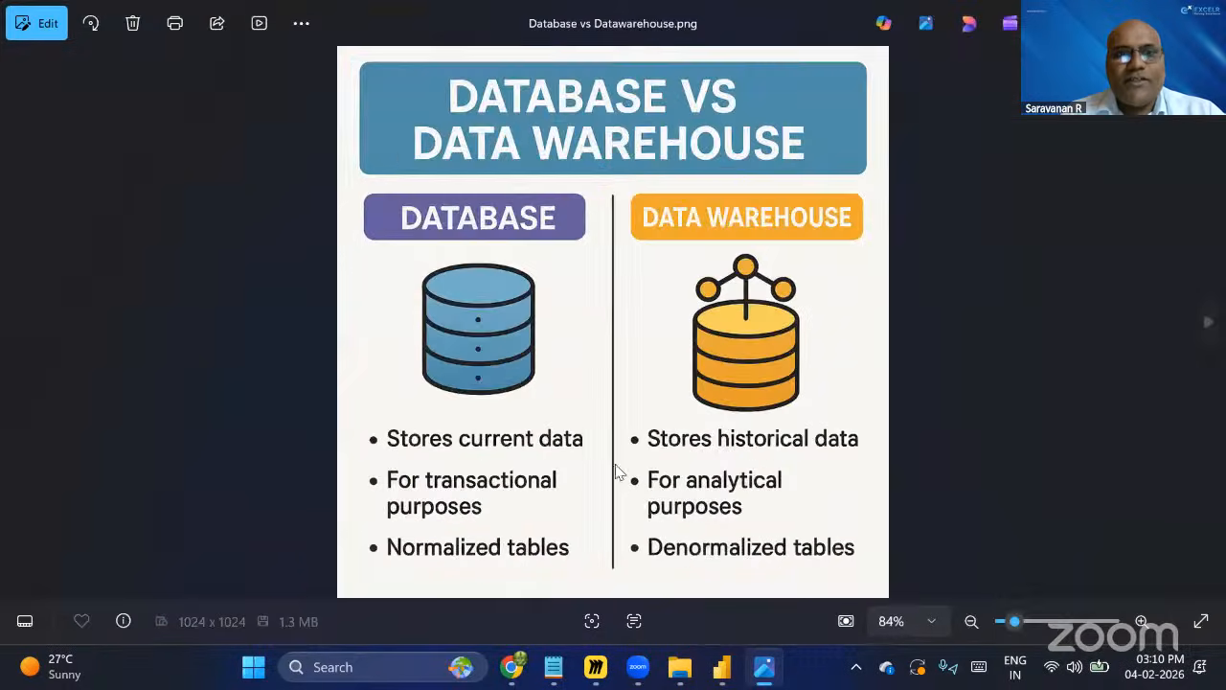
{"action": "left_click", "coordinate": [1203, 623]}
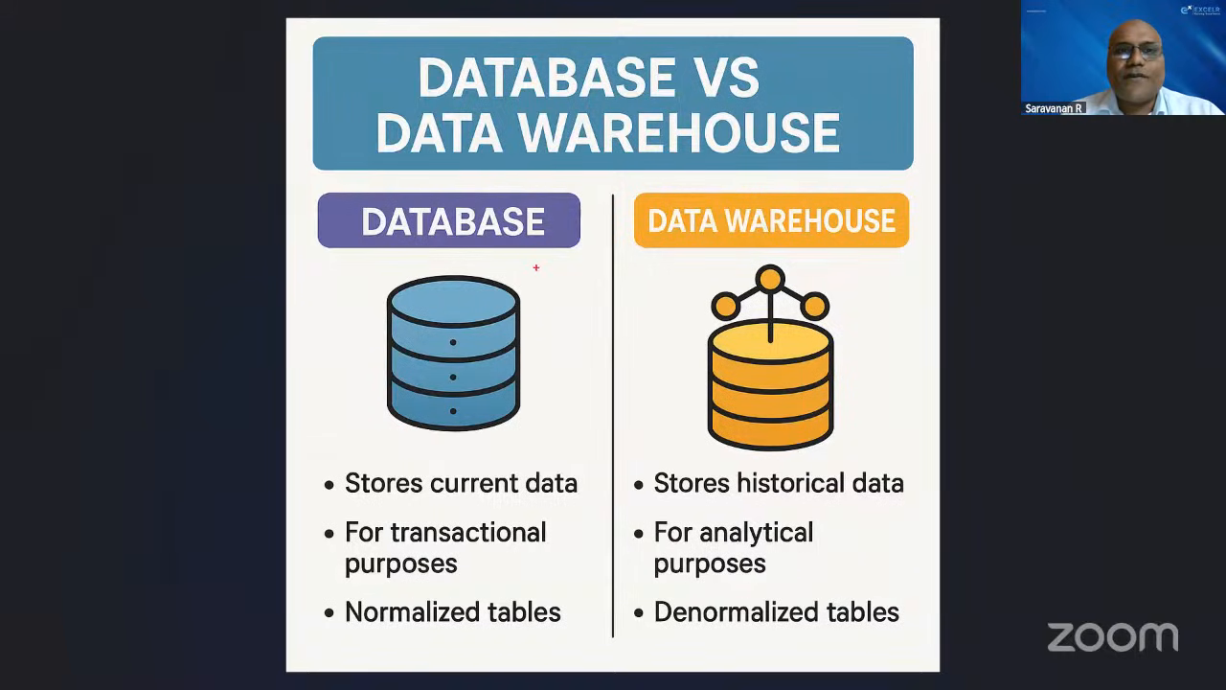
{"action": "left_click_drag", "start_coordinate": [537, 271], "coordinate": [584, 251]}
{"action": "left_click_drag", "start_coordinate": [873, 275], "coordinate": [927, 252]}
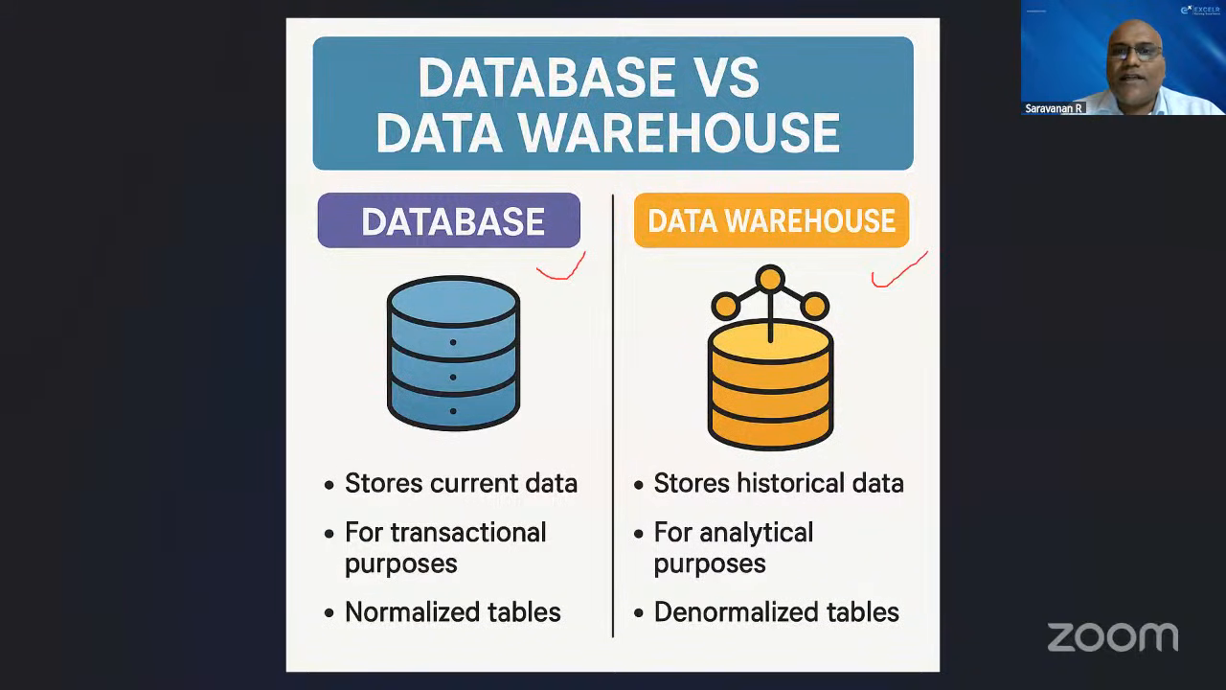
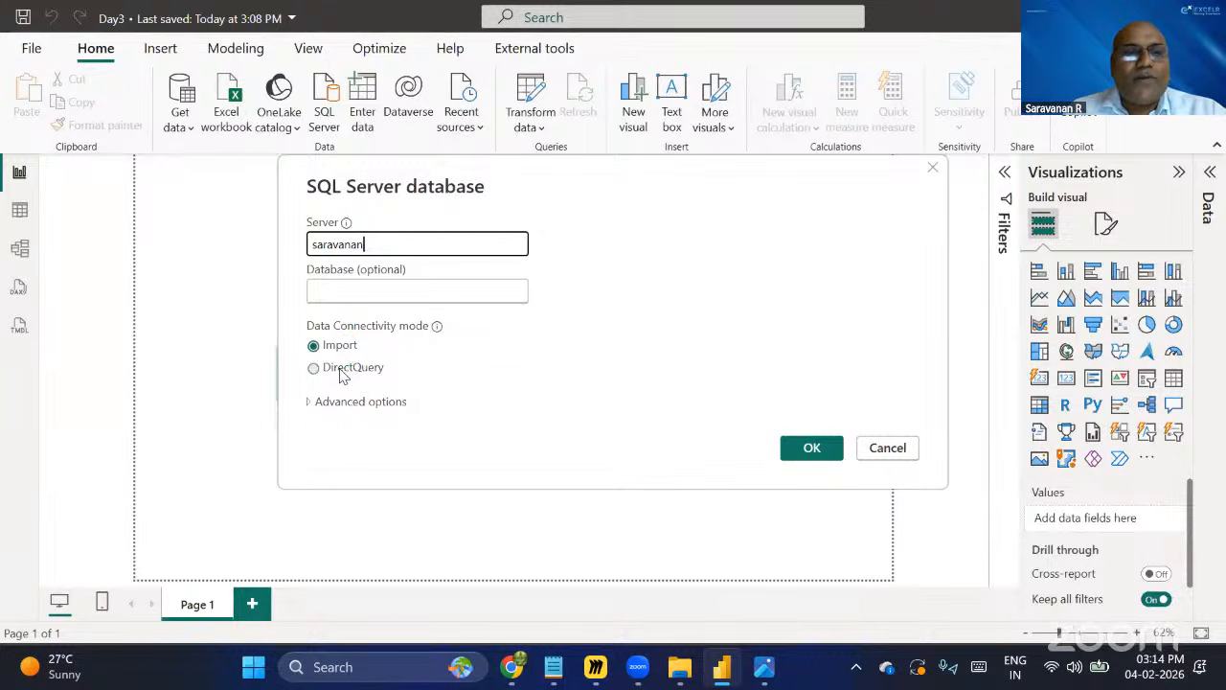
Connect to the saravanan SQL Server using Import connectivity mode after trying the DirectQuery option.
{"action": "left_click", "coordinate": [343, 376]}
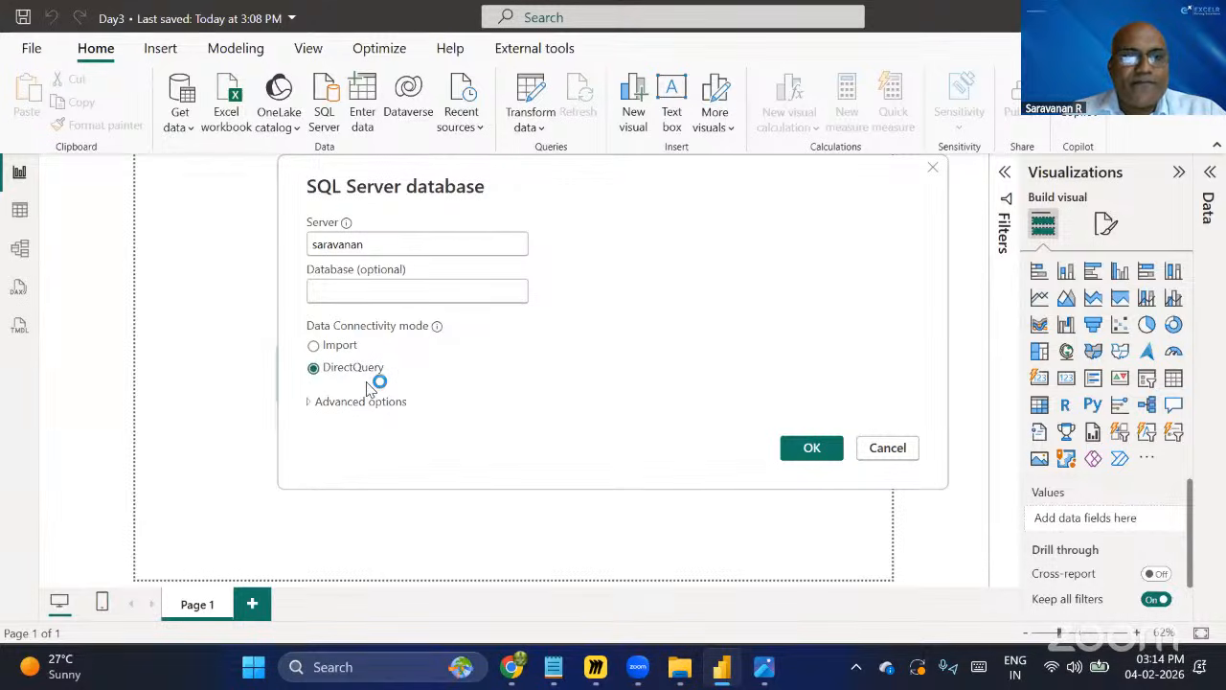
{"action": "left_click", "coordinate": [347, 352]}
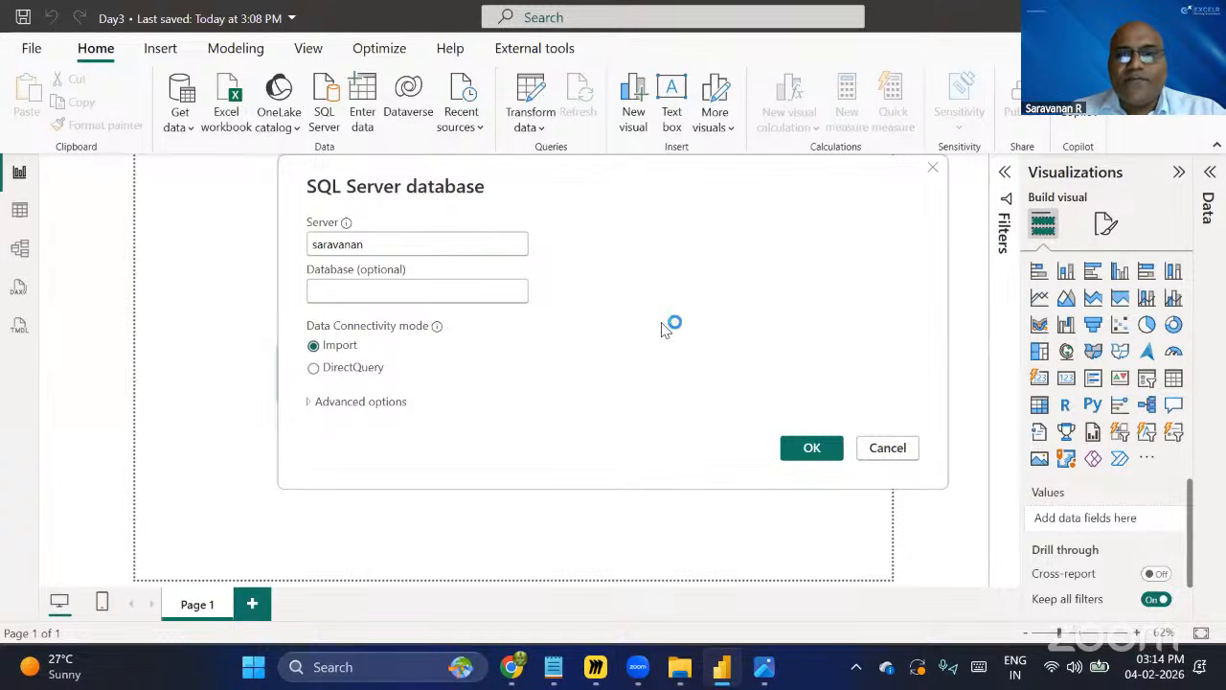
{"action": "left_click", "coordinate": [812, 451]}
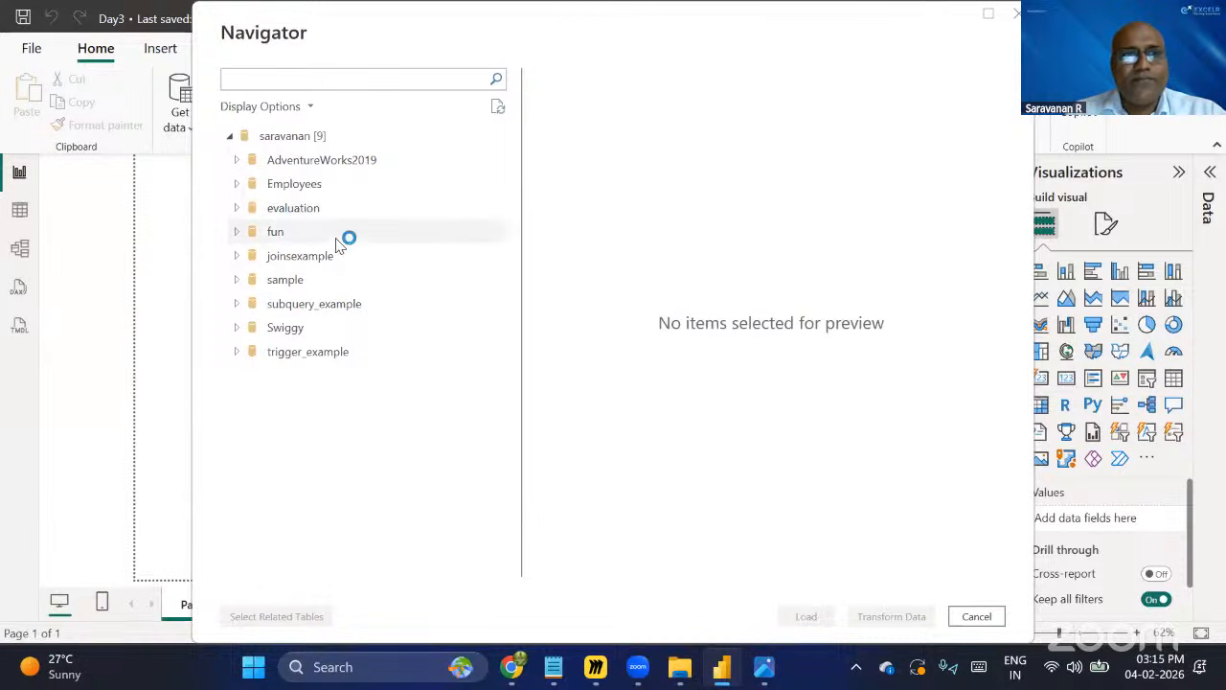
Open the Employees table from the Employees database in Power Query Editor, then close it without applying changes.
{"action": "left_click", "coordinate": [255, 186]}
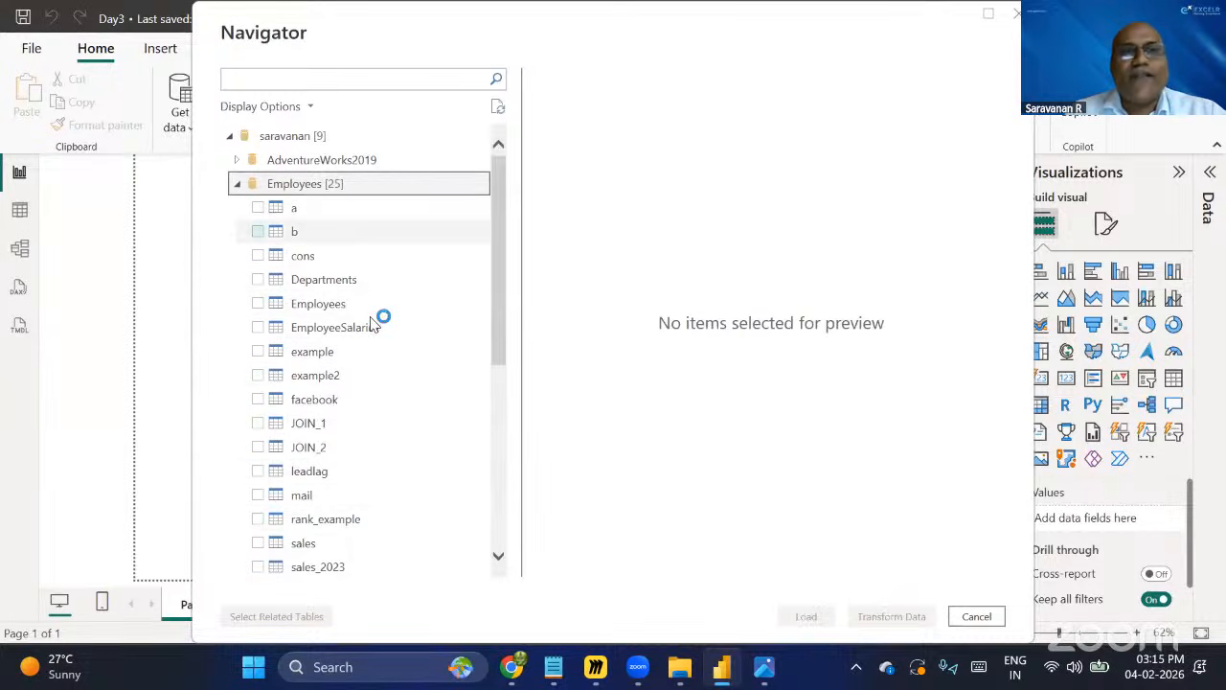
{"action": "left_click", "coordinate": [259, 304]}
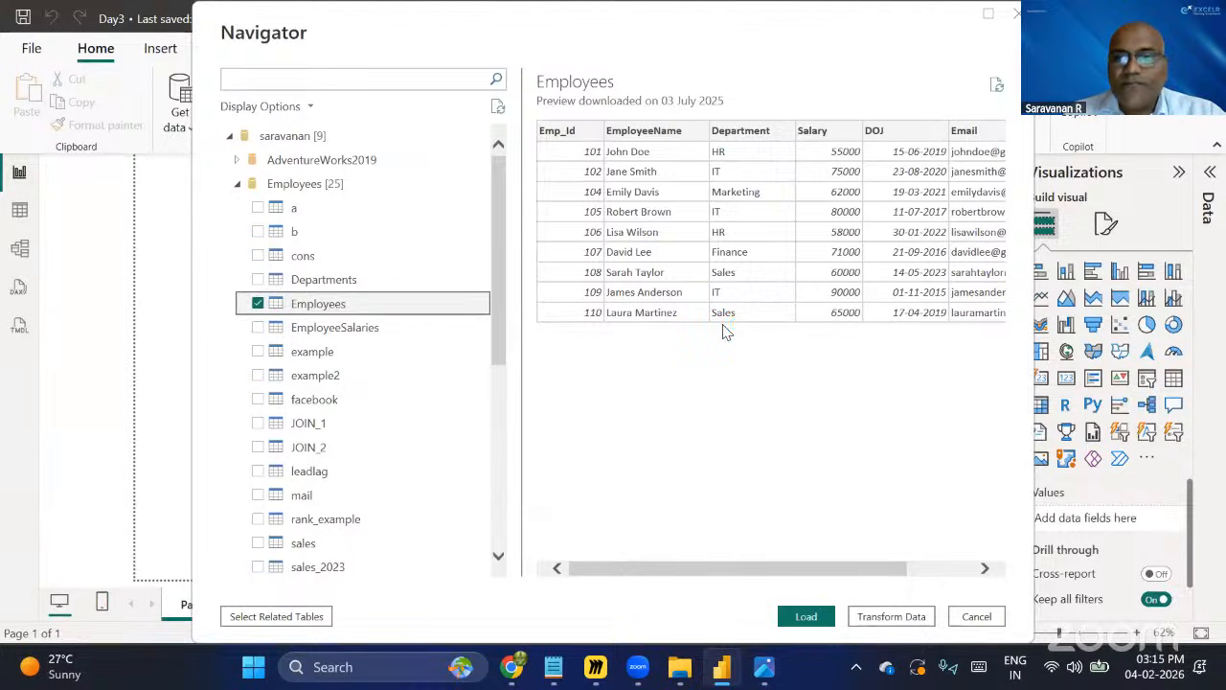
{"action": "left_click", "coordinate": [922, 618]}
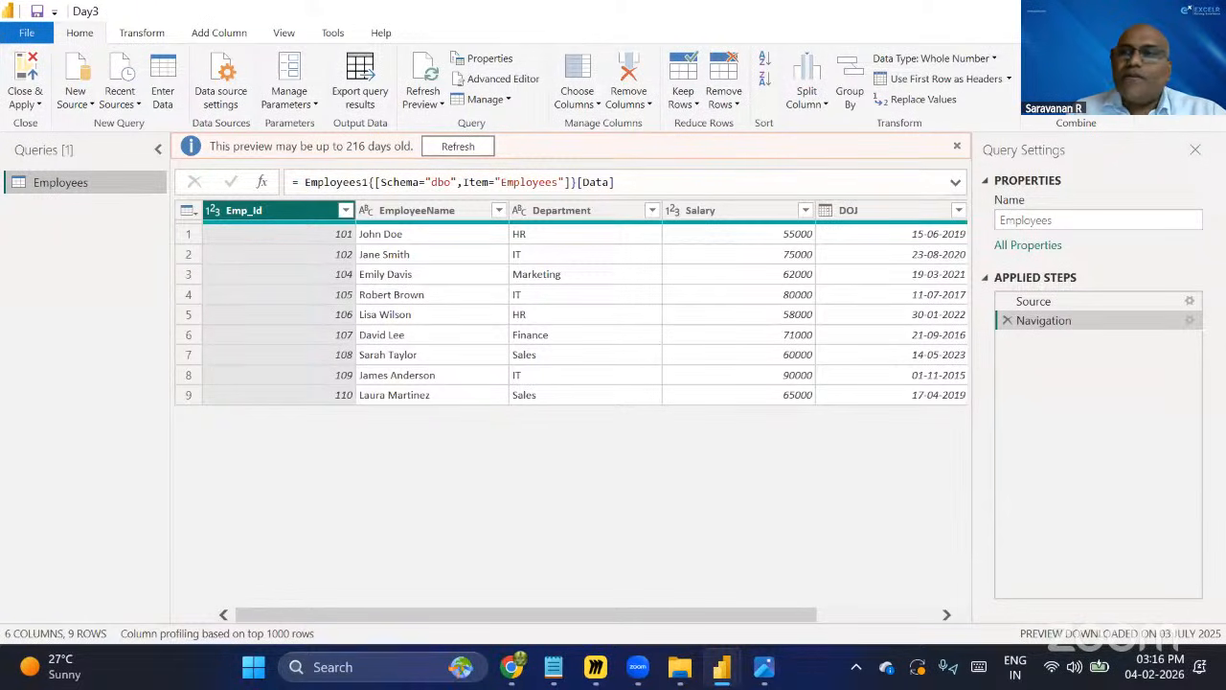
{"action": "left_click", "coordinate": [1205, 11]}
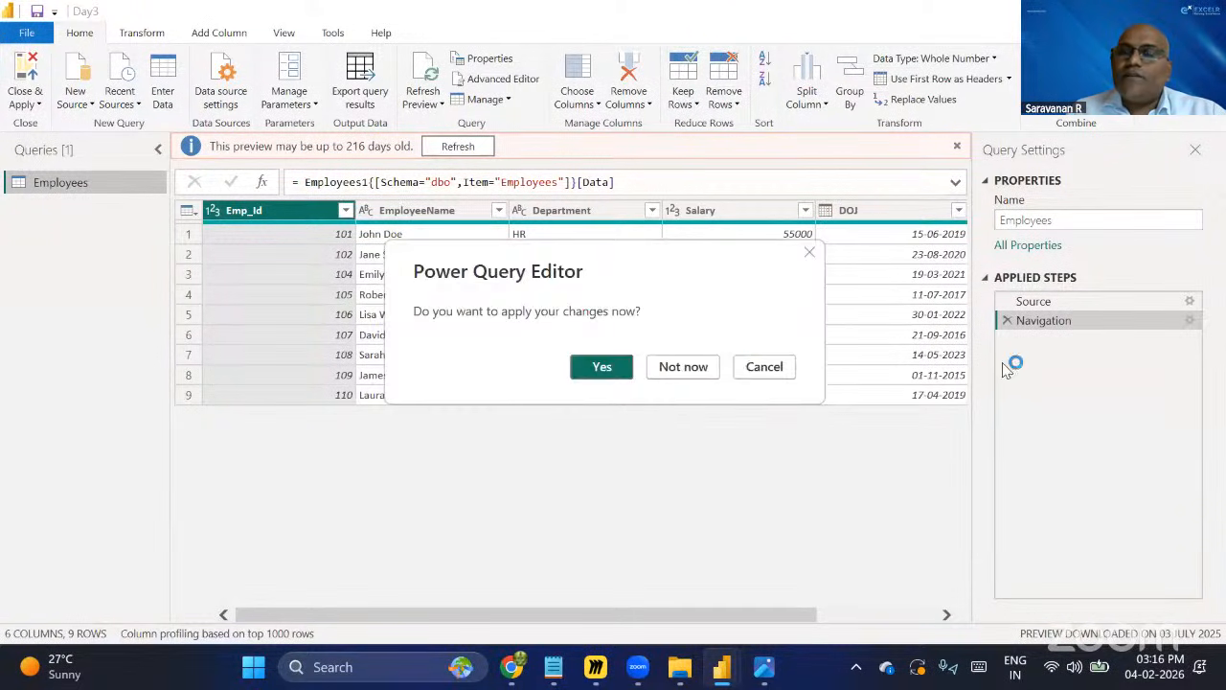
{"action": "left_click", "coordinate": [680, 367]}
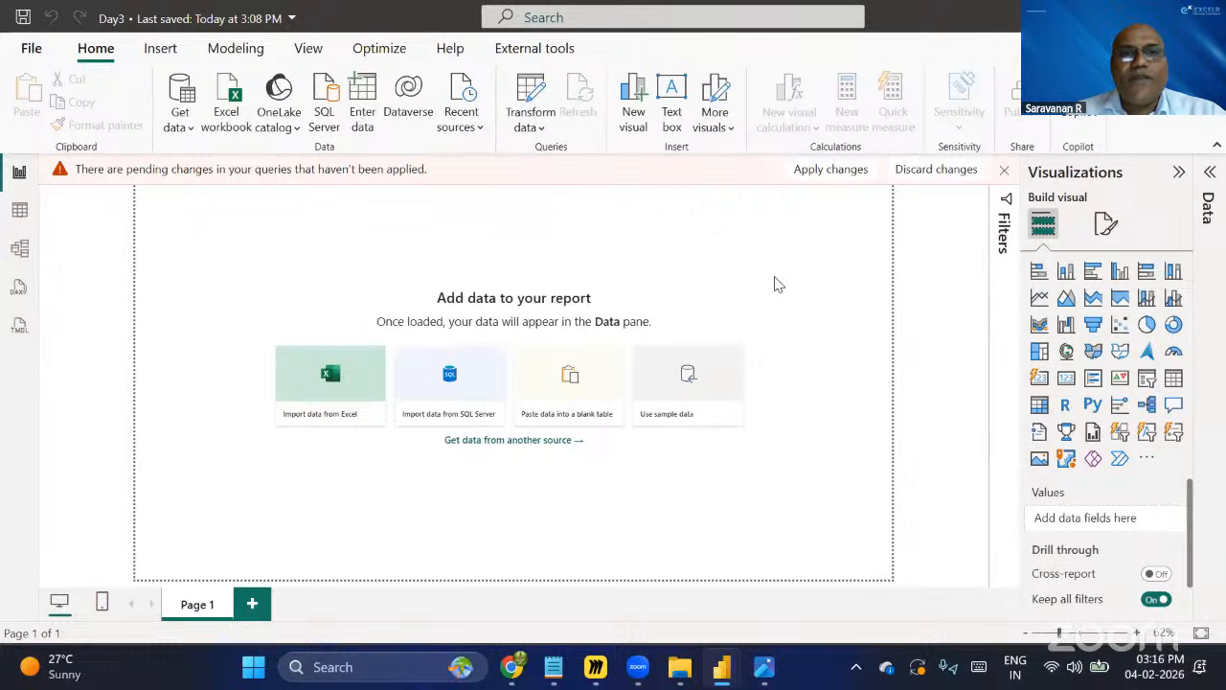
Switch to the Day3 agenda in Notepad, highlight the Website data source item, and return to Power BI.
{"action": "left_click", "coordinate": [554, 667]}
{"action": "left_click_drag", "start_coordinate": [457, 96], "coordinate": [636, 98]}
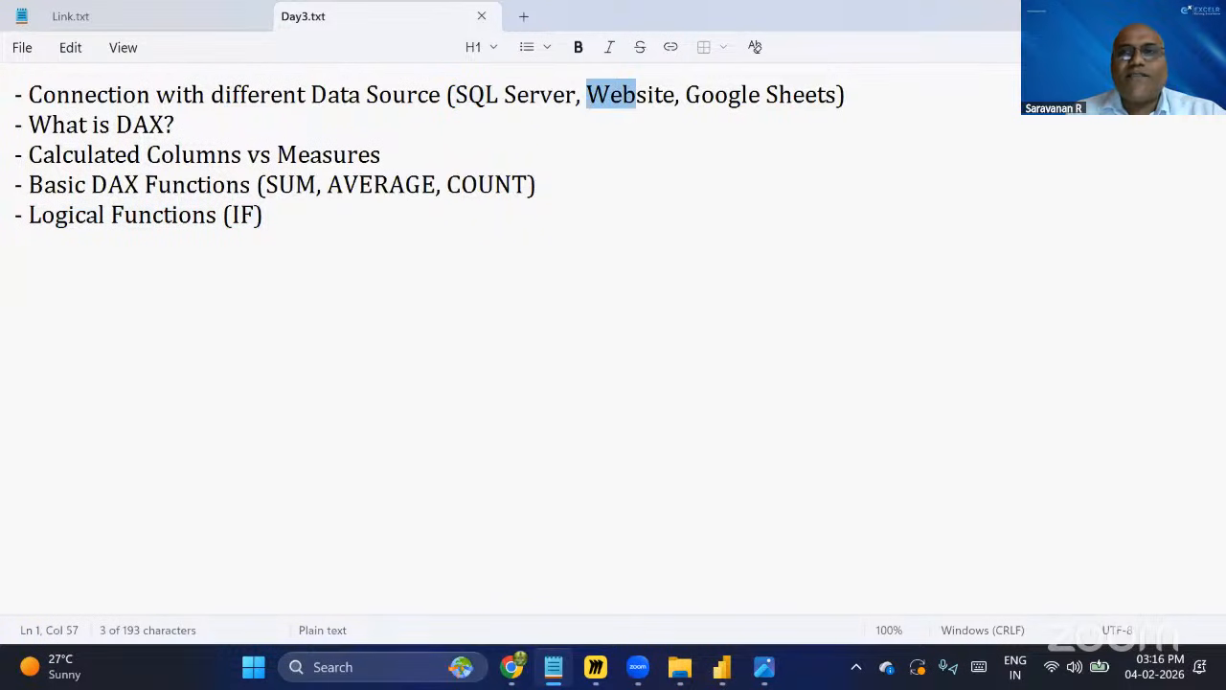
{"action": "left_click", "coordinate": [926, 385]}
{"action": "key", "text": "alt+Tab"}
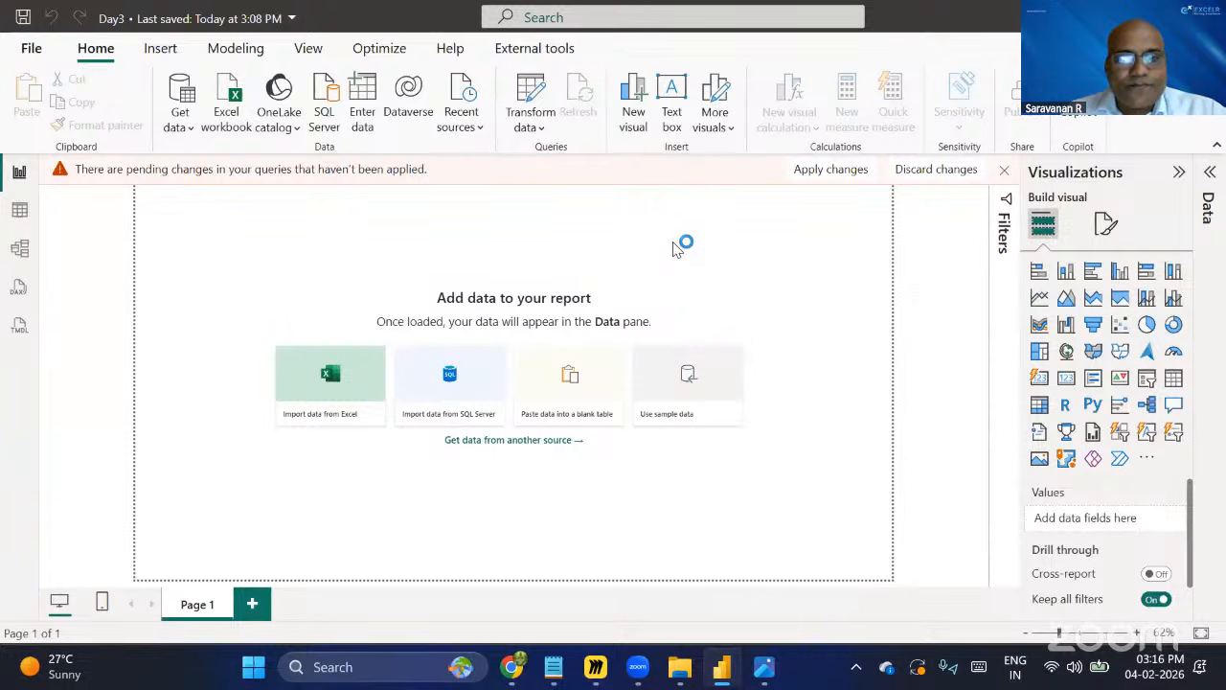
In Chrome, search for cricket world cup winners wikipedia and open the List of Cricket World Cup finals page.
{"action": "left_click", "coordinate": [512, 667]}
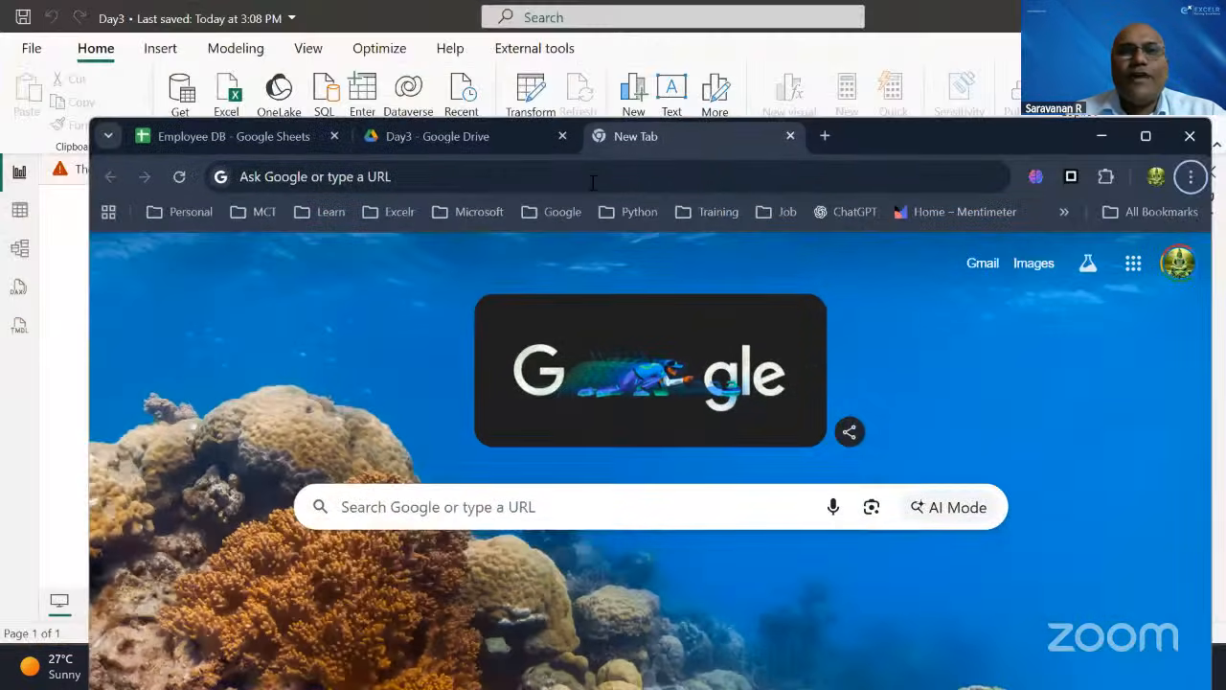
{"action": "left_click", "coordinate": [593, 183]}
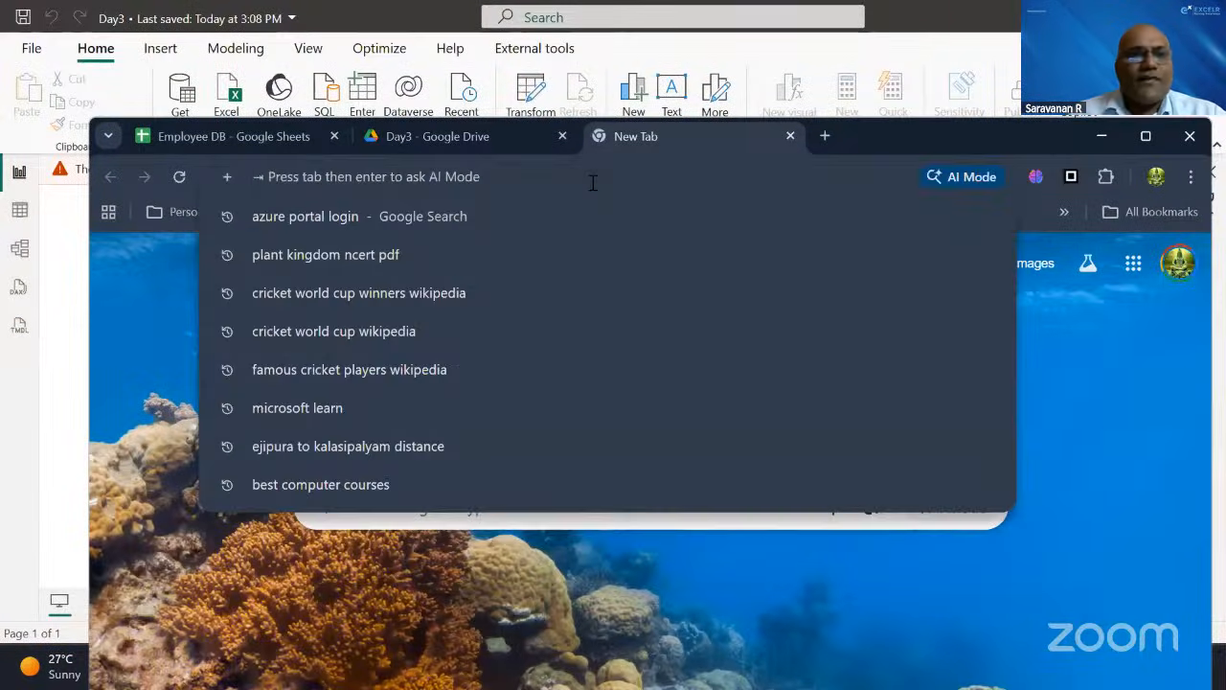
{"action": "left_click", "coordinate": [405, 295]}
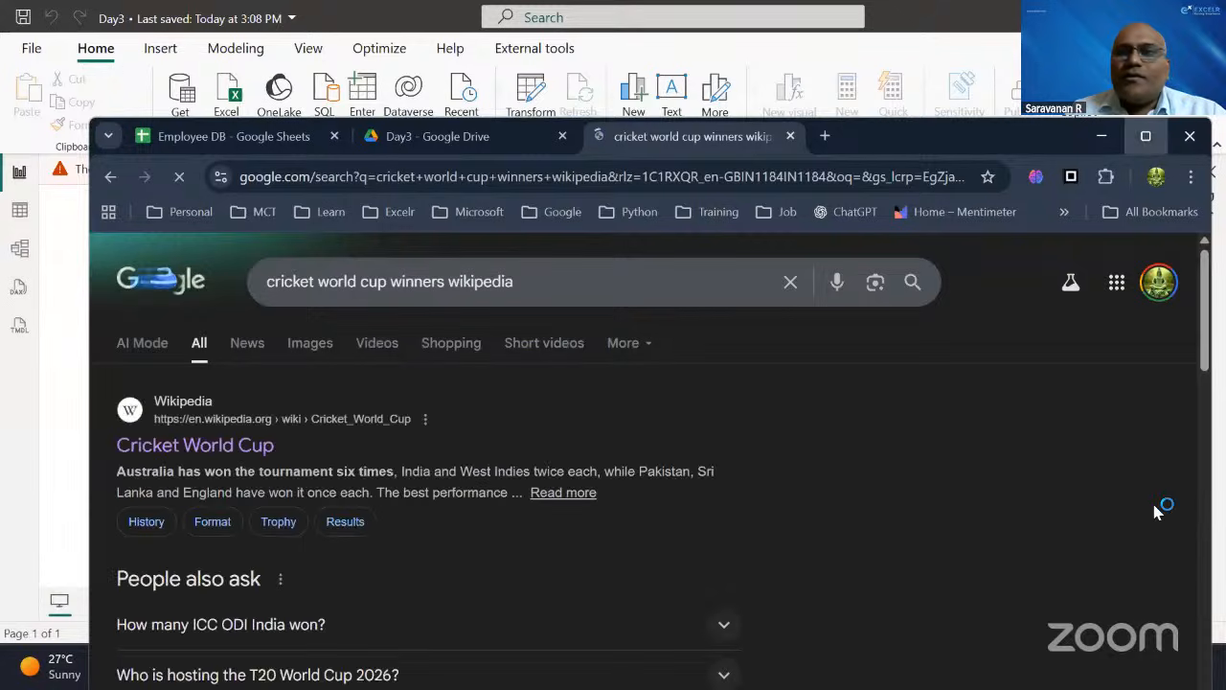
{"action": "left_click", "coordinate": [1146, 136]}
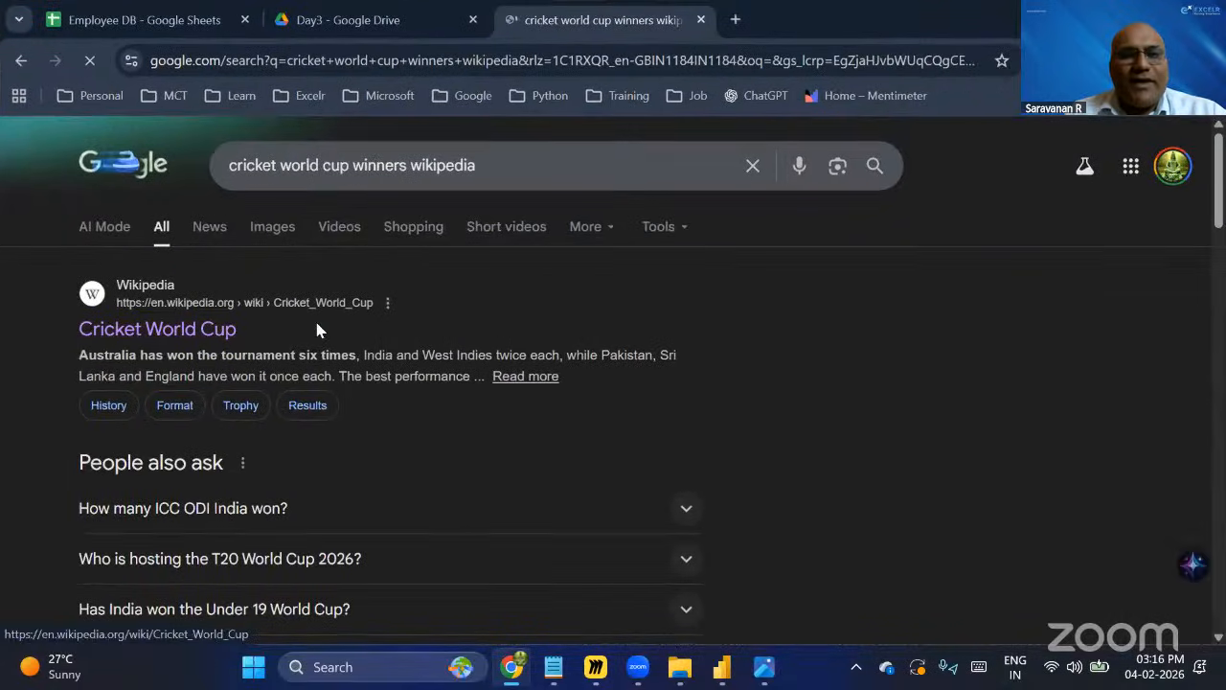
{"action": "left_click", "coordinate": [319, 331]}
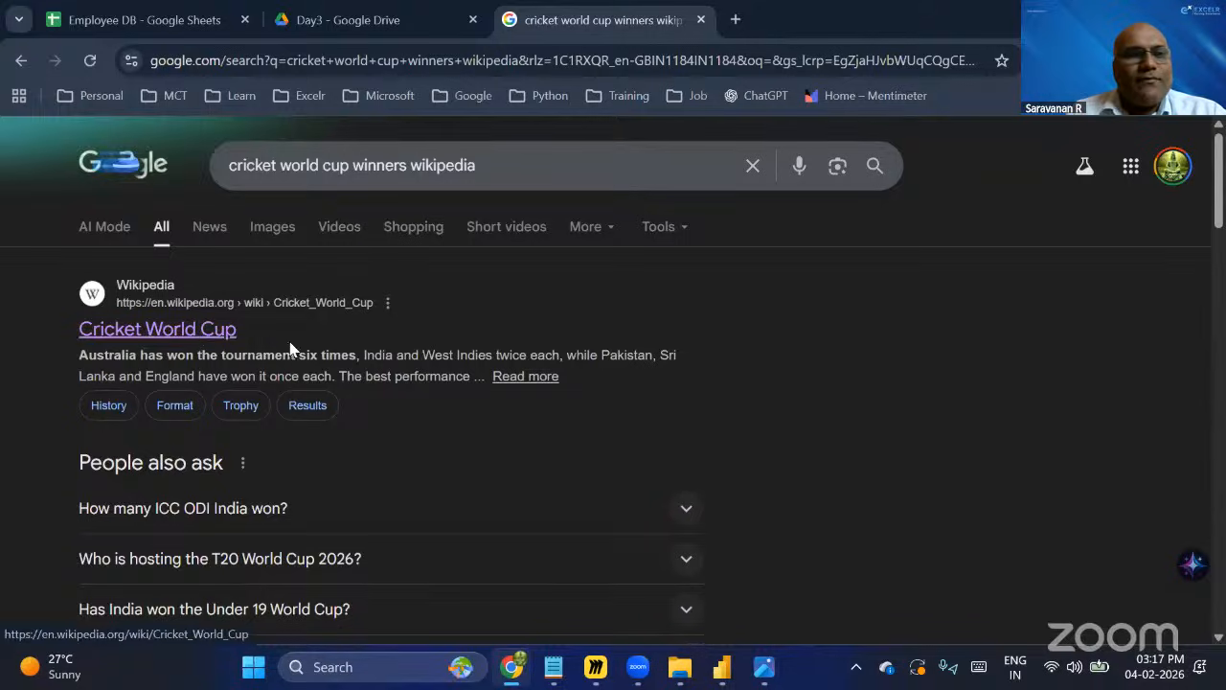
{"action": "scroll", "coordinate": [402, 638], "scroll_direction": "down", "scroll_amount": 4}
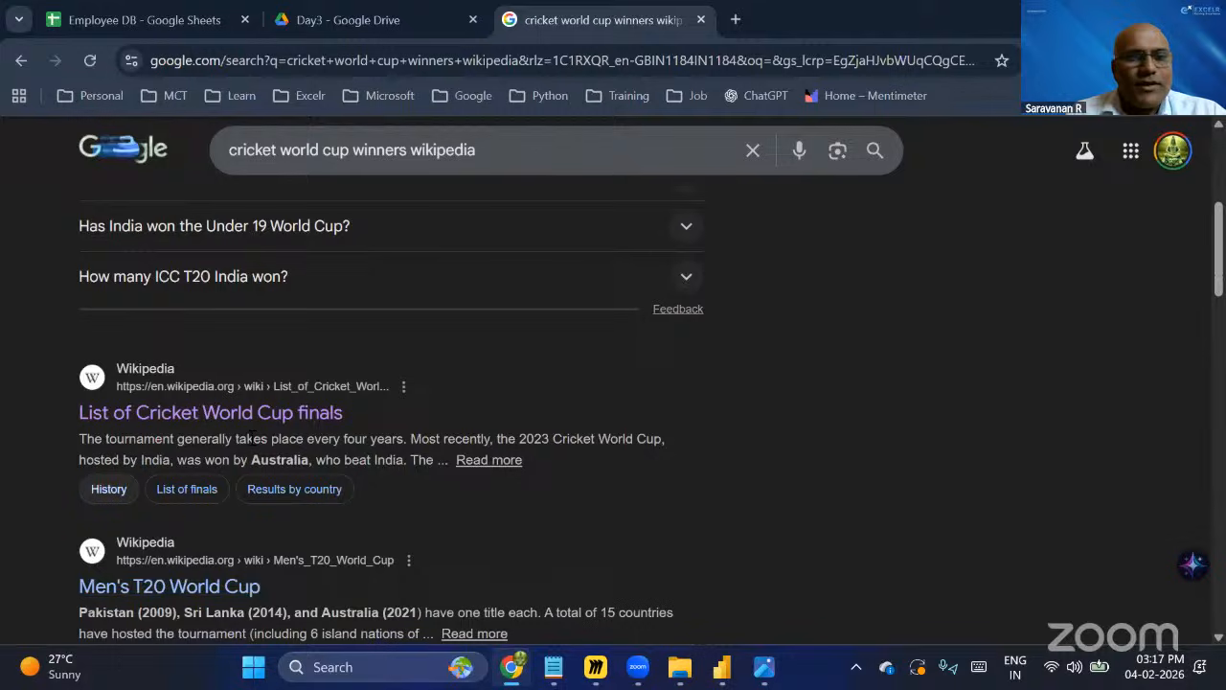
{"action": "left_click", "coordinate": [303, 410]}
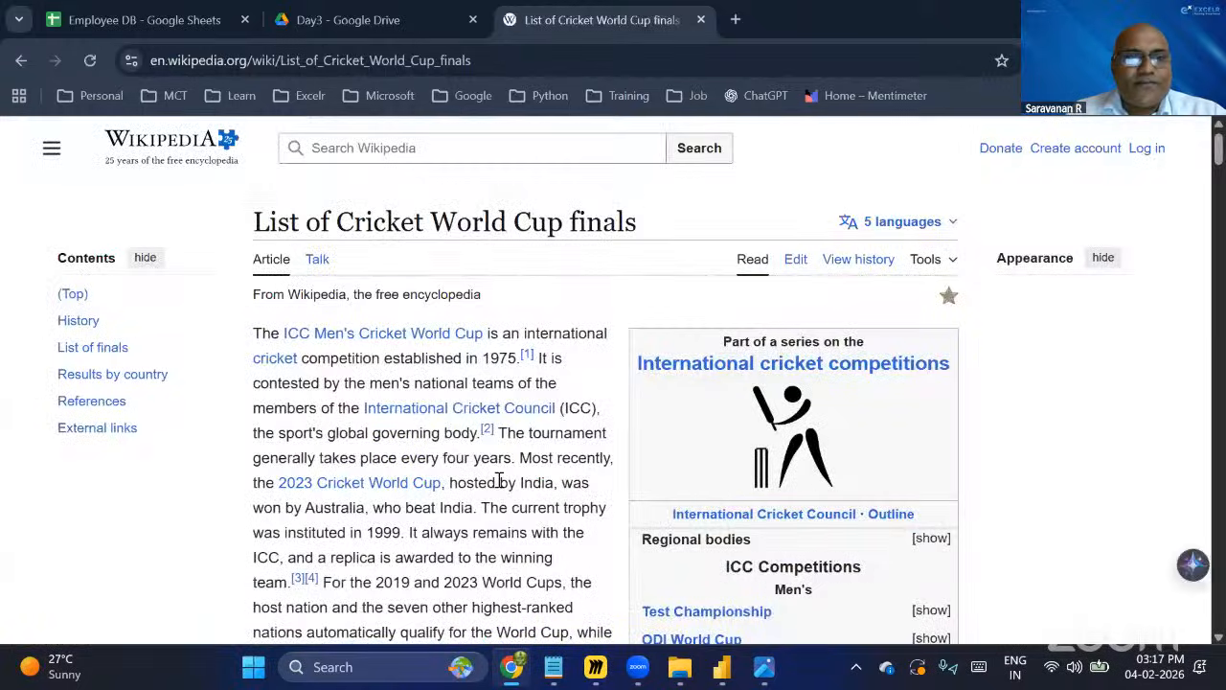
Scroll through the Wikipedia page to examine the Men's Cricket World Cup Finals table.
{"action": "scroll", "coordinate": [495, 482], "scroll_direction": "down", "scroll_amount": 6}
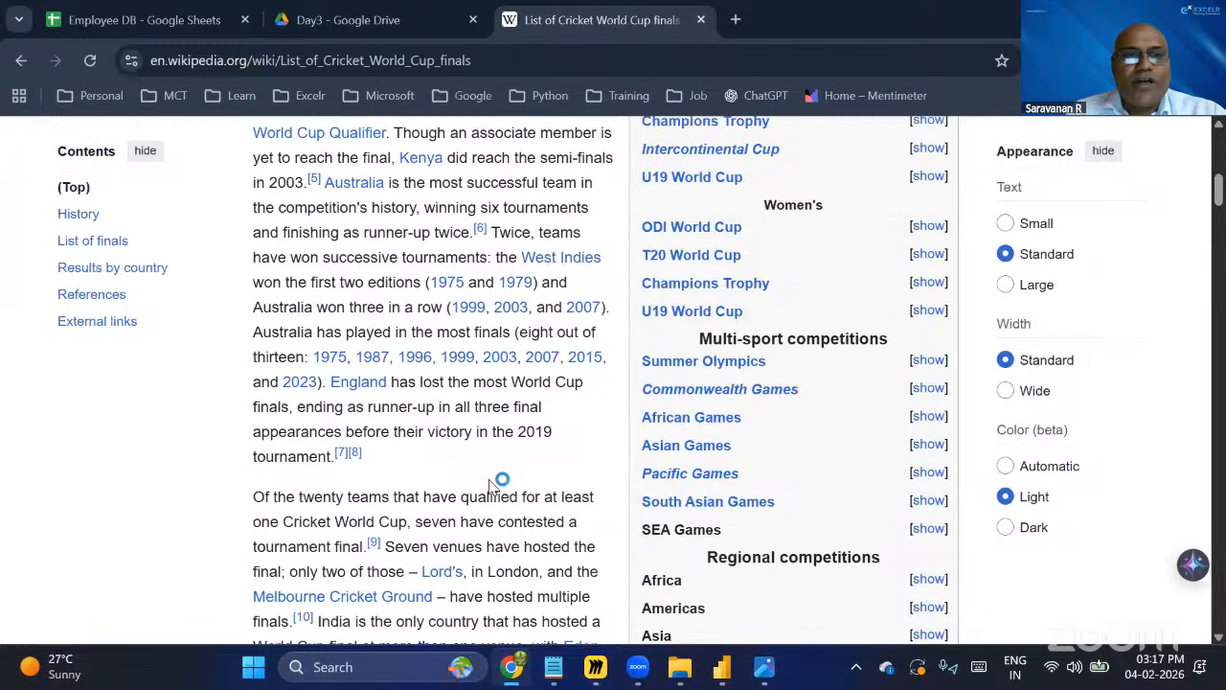
{"action": "scroll", "coordinate": [492, 482], "scroll_direction": "down", "scroll_amount": 5}
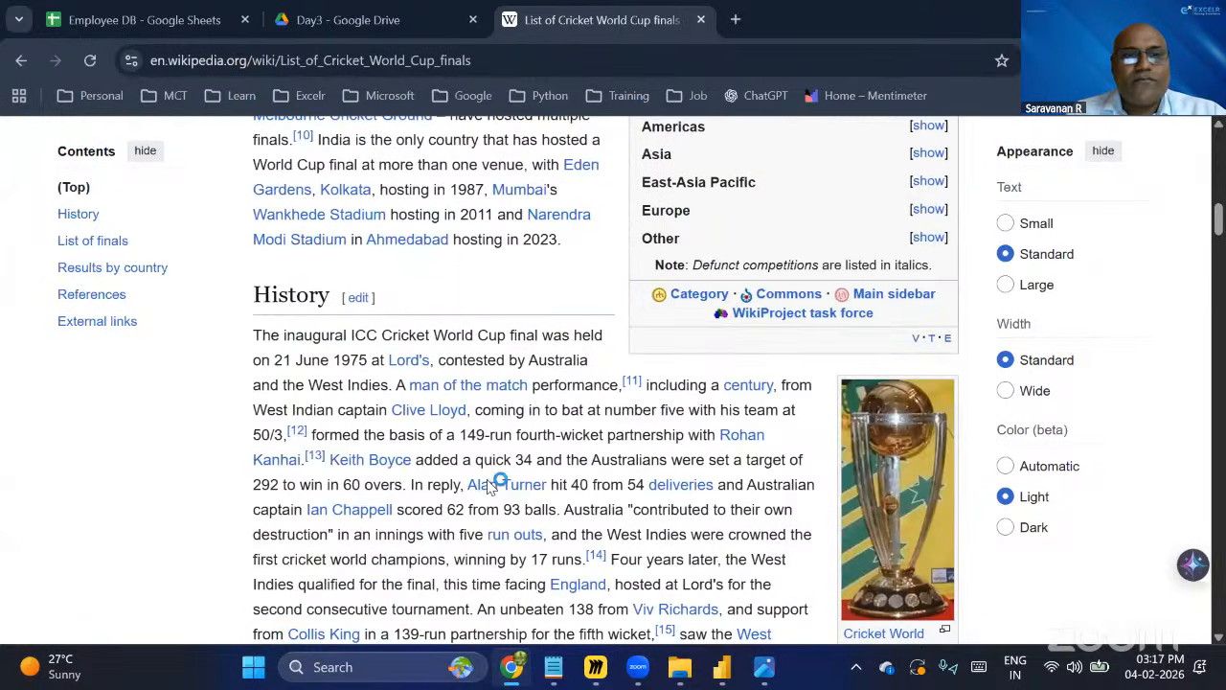
{"action": "scroll", "coordinate": [492, 484], "scroll_direction": "down", "scroll_amount": 15}
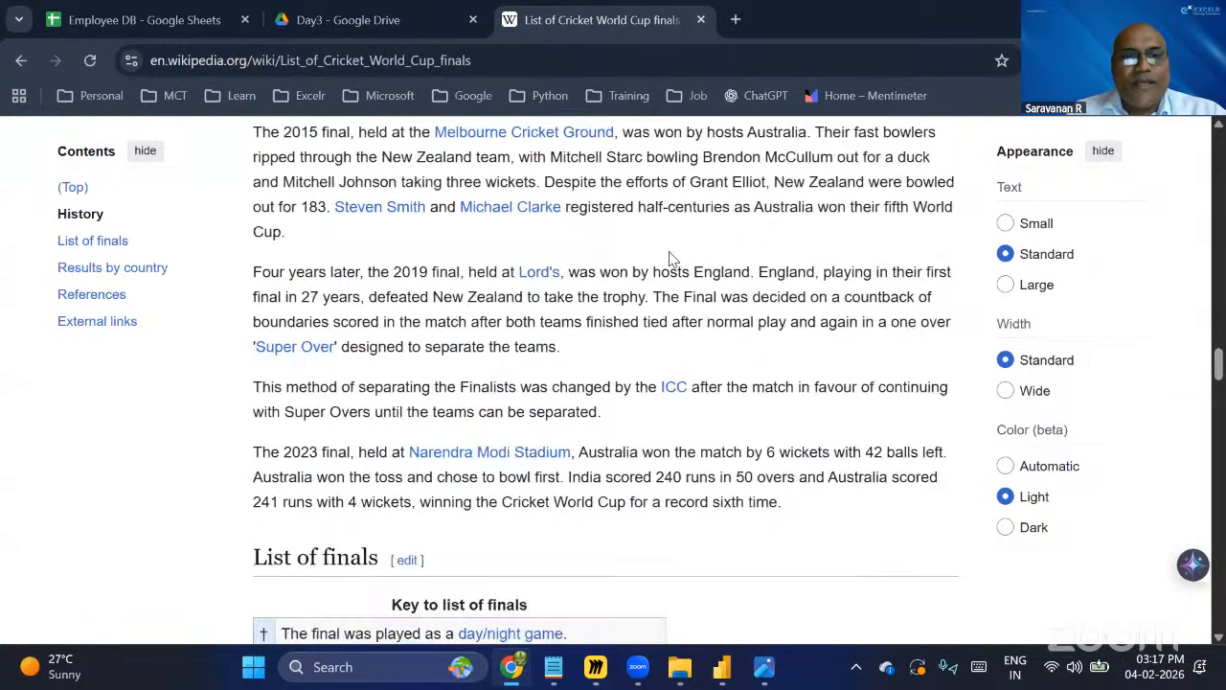
{"action": "scroll", "coordinate": [671, 220], "scroll_direction": "down", "scroll_amount": 7}
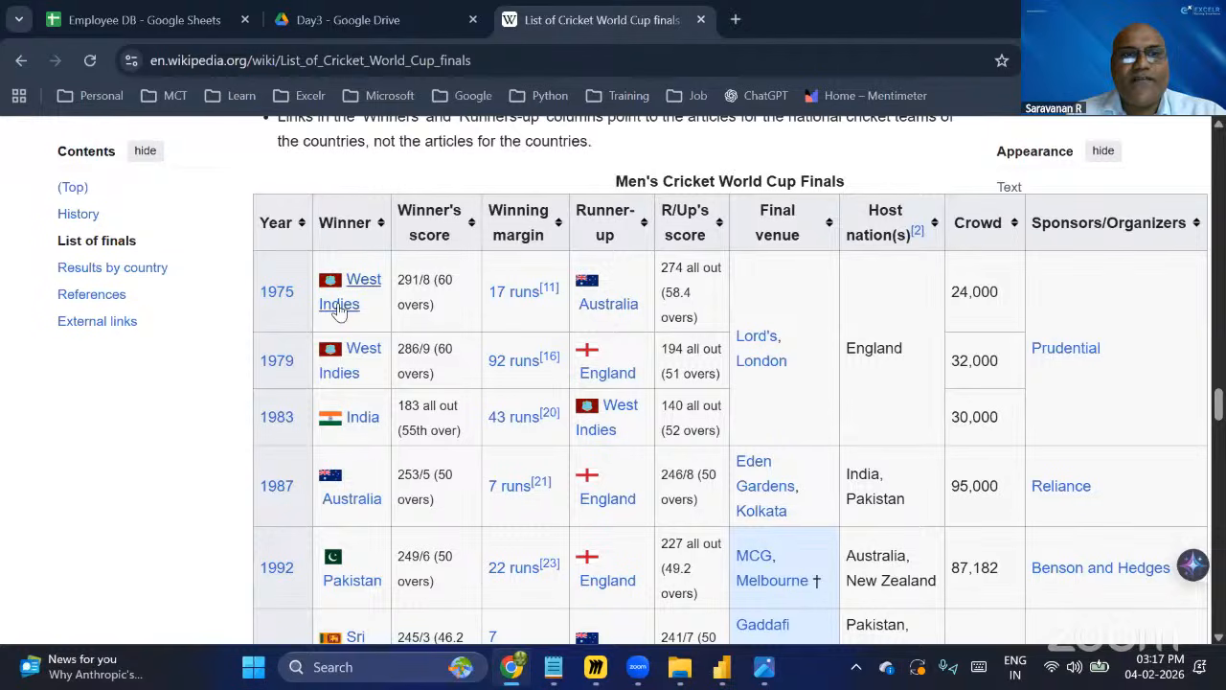
{"action": "scroll", "coordinate": [422, 443], "scroll_direction": "down", "scroll_amount": 2}
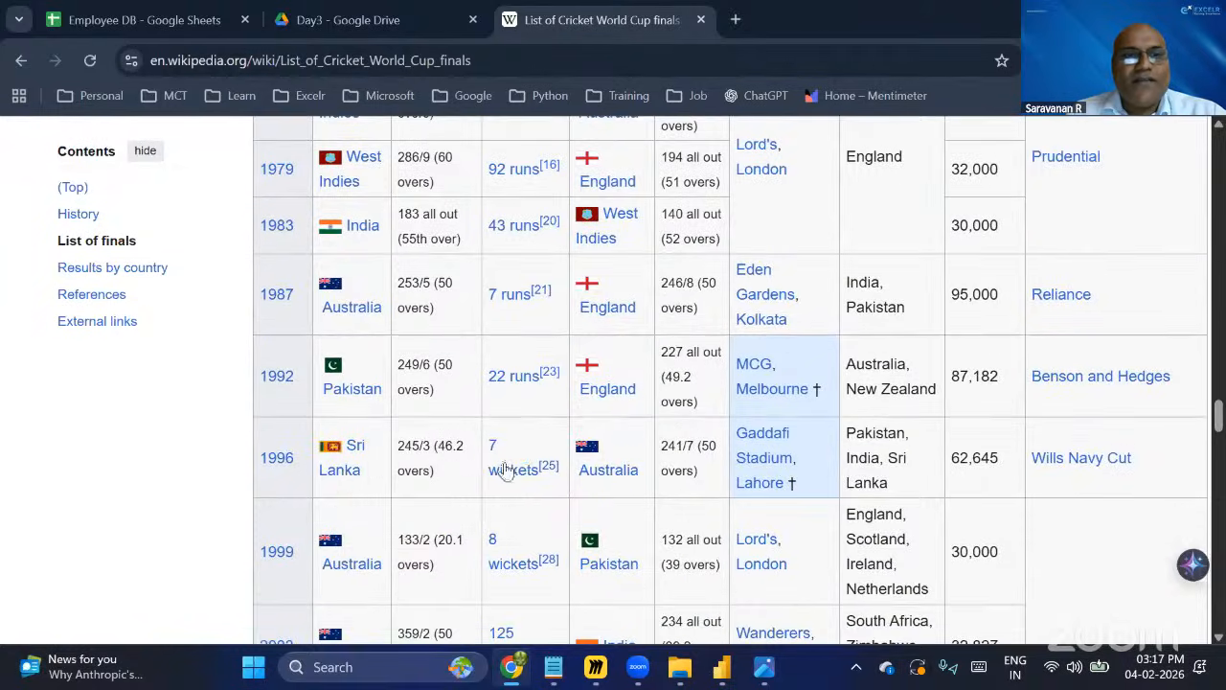
{"action": "scroll", "coordinate": [391, 348], "scroll_direction": "down", "scroll_amount": 2}
{"action": "scroll", "coordinate": [397, 578], "scroll_direction": "down", "scroll_amount": 1}
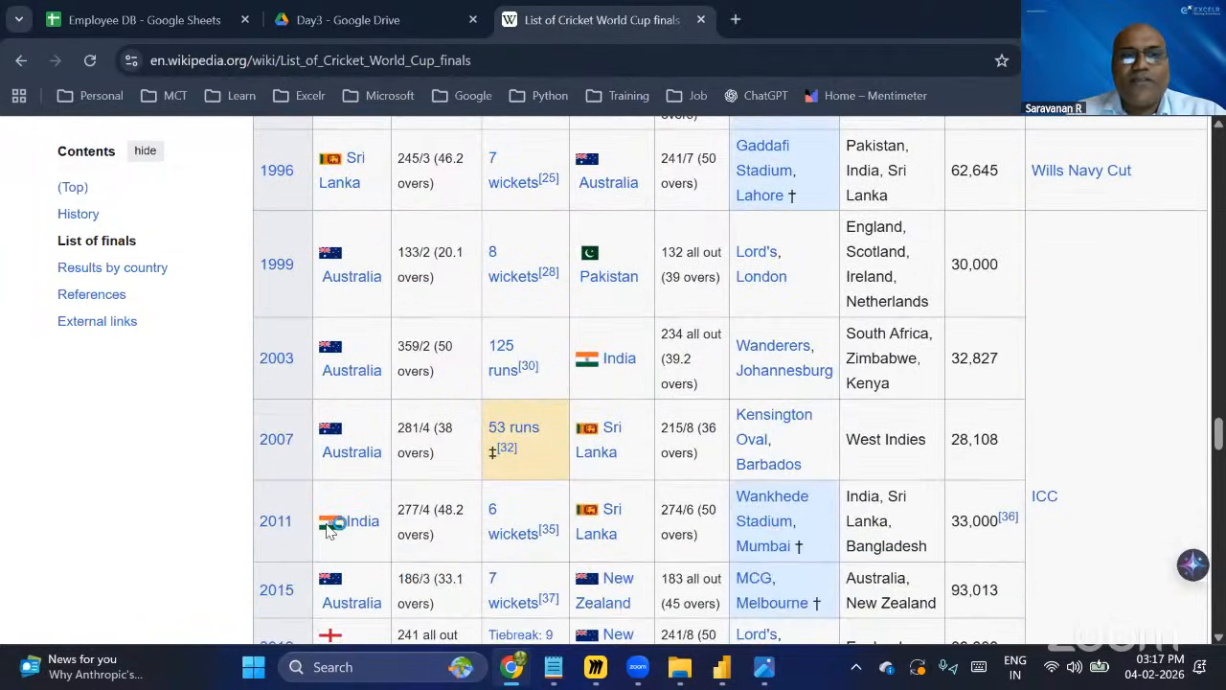
{"action": "scroll", "coordinate": [386, 530], "scroll_direction": "down", "scroll_amount": 2}
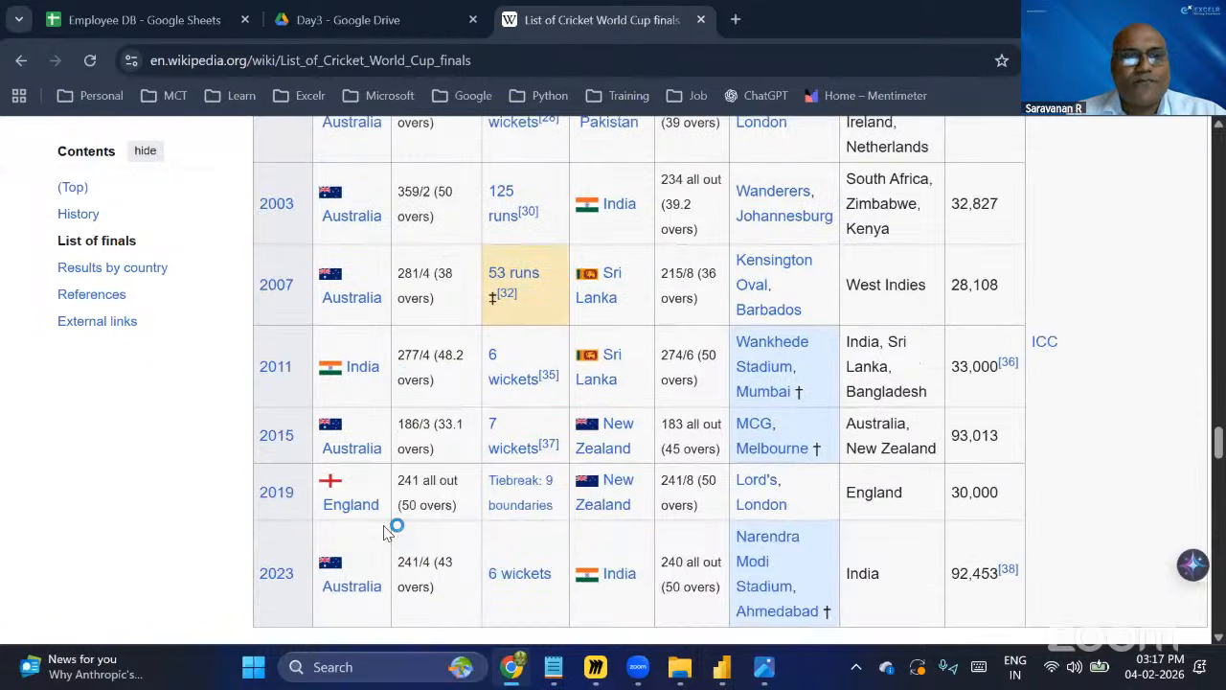
{"action": "scroll", "coordinate": [386, 531], "scroll_direction": "up", "scroll_amount": 3}
{"action": "scroll", "coordinate": [384, 532], "scroll_direction": "up", "scroll_amount": 2}
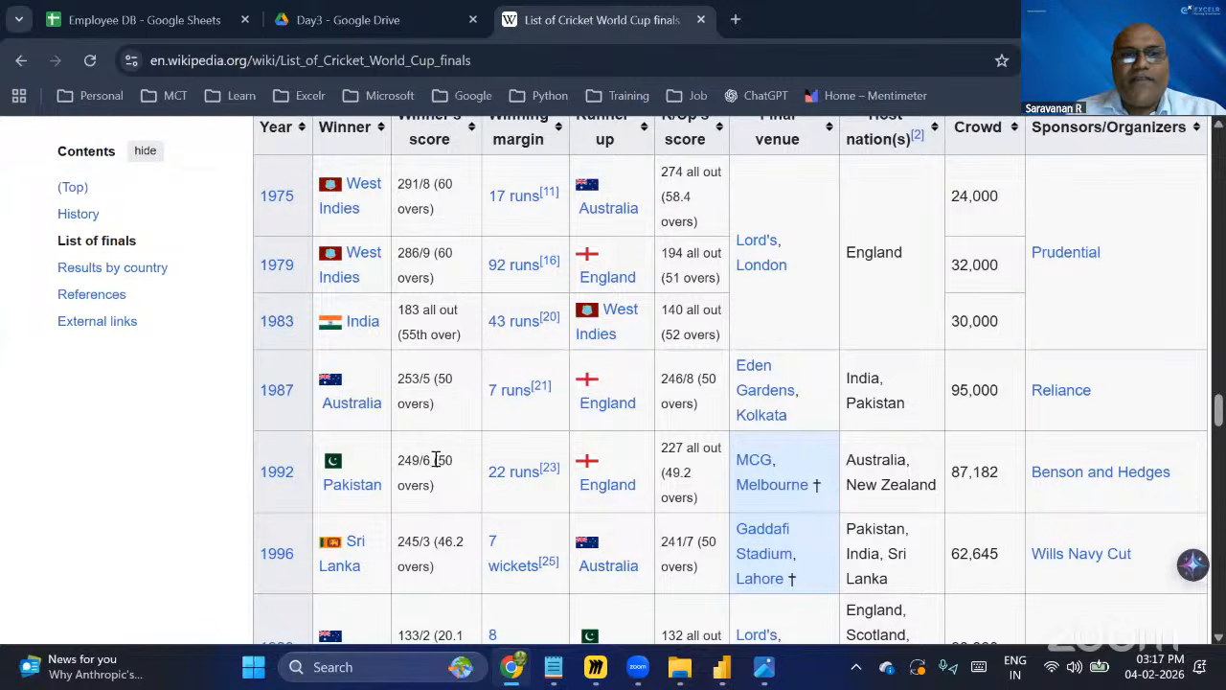
{"action": "scroll", "coordinate": [404, 276], "scroll_direction": "up", "scroll_amount": 2}
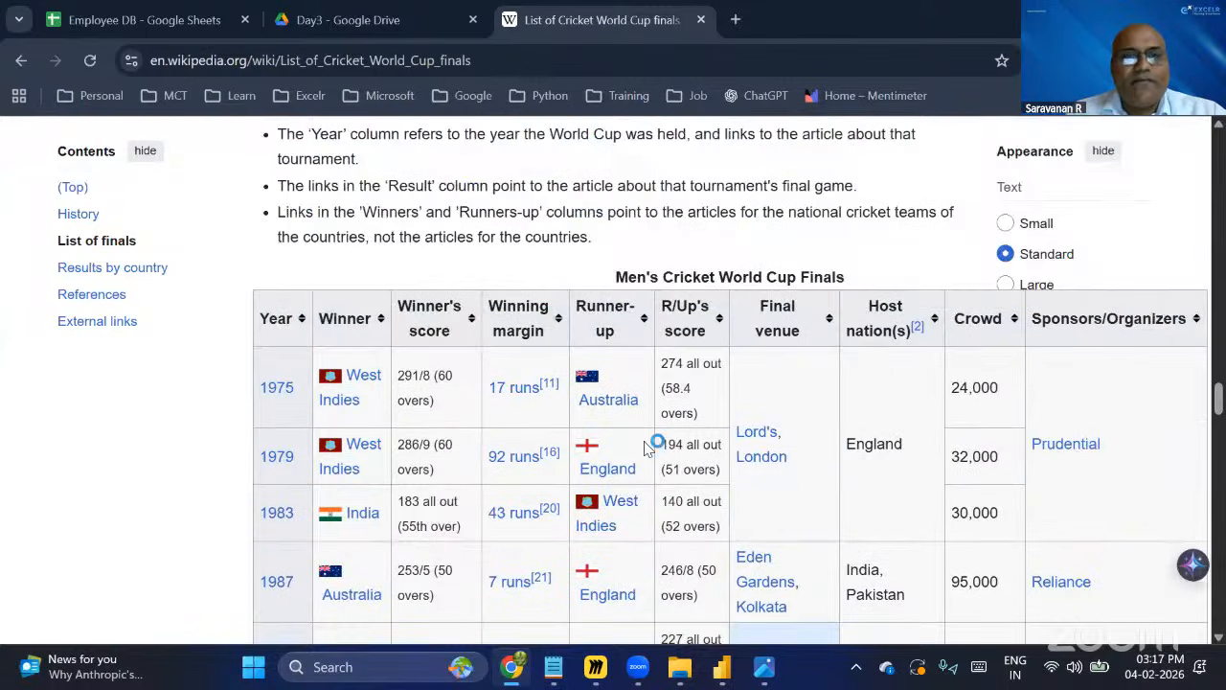
{"action": "scroll", "coordinate": [645, 449], "scroll_direction": "down", "scroll_amount": 1}
{"action": "scroll", "coordinate": [645, 448], "scroll_direction": "down", "scroll_amount": 1}
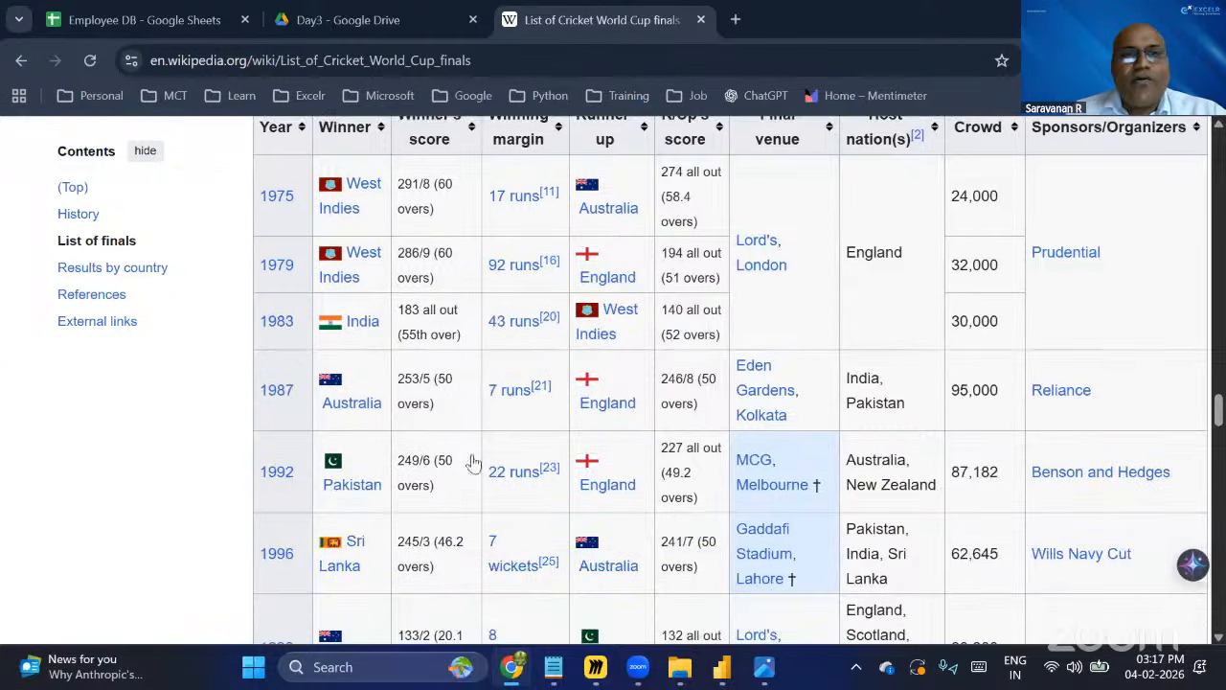
{"action": "scroll", "coordinate": [292, 295], "scroll_direction": "up", "scroll_amount": 2}
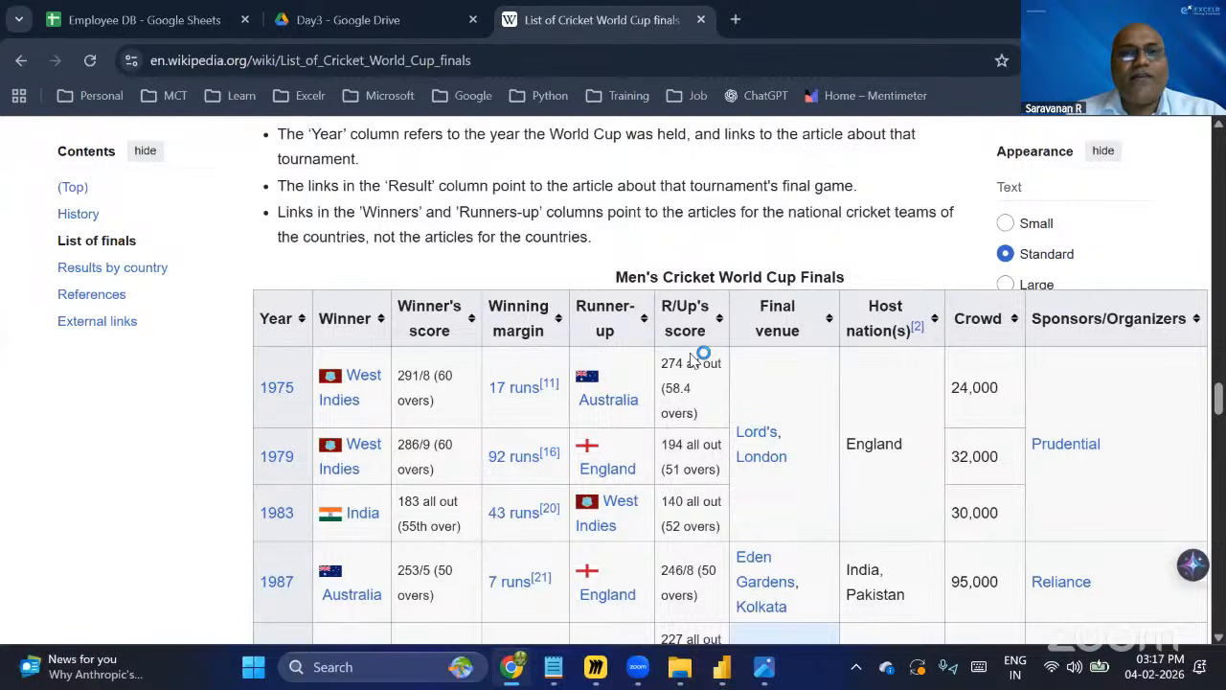
{"action": "scroll", "coordinate": [673, 390], "scroll_direction": "up", "scroll_amount": 2}
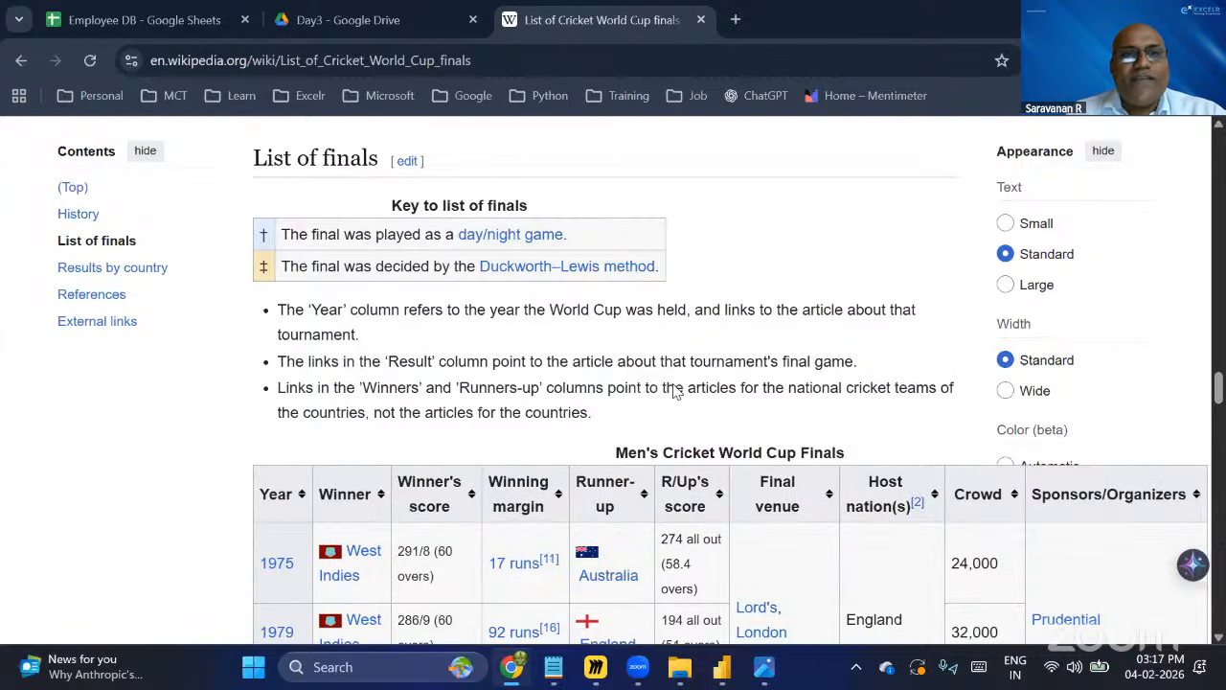
{"action": "scroll", "coordinate": [673, 390], "scroll_direction": "up", "scroll_amount": 4}
{"action": "scroll", "coordinate": [674, 385], "scroll_direction": "up", "scroll_amount": 8}
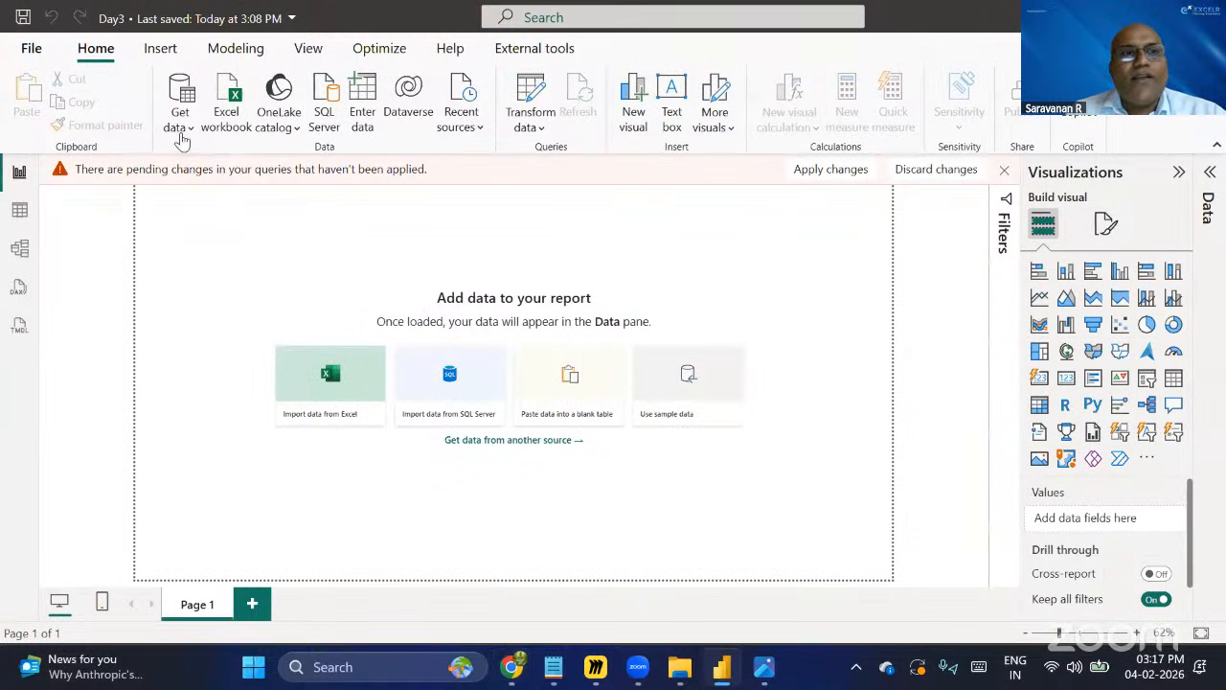
{"action": "left_click", "coordinate": [187, 132]}
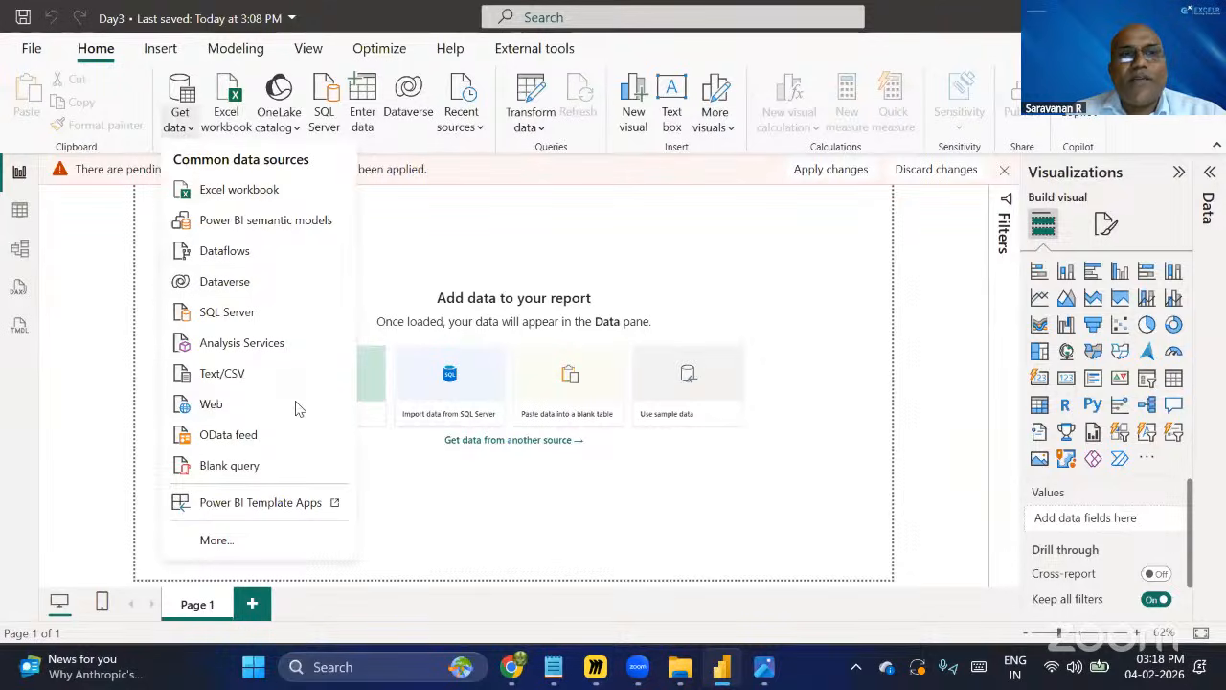
{"action": "left_click", "coordinate": [220, 407]}
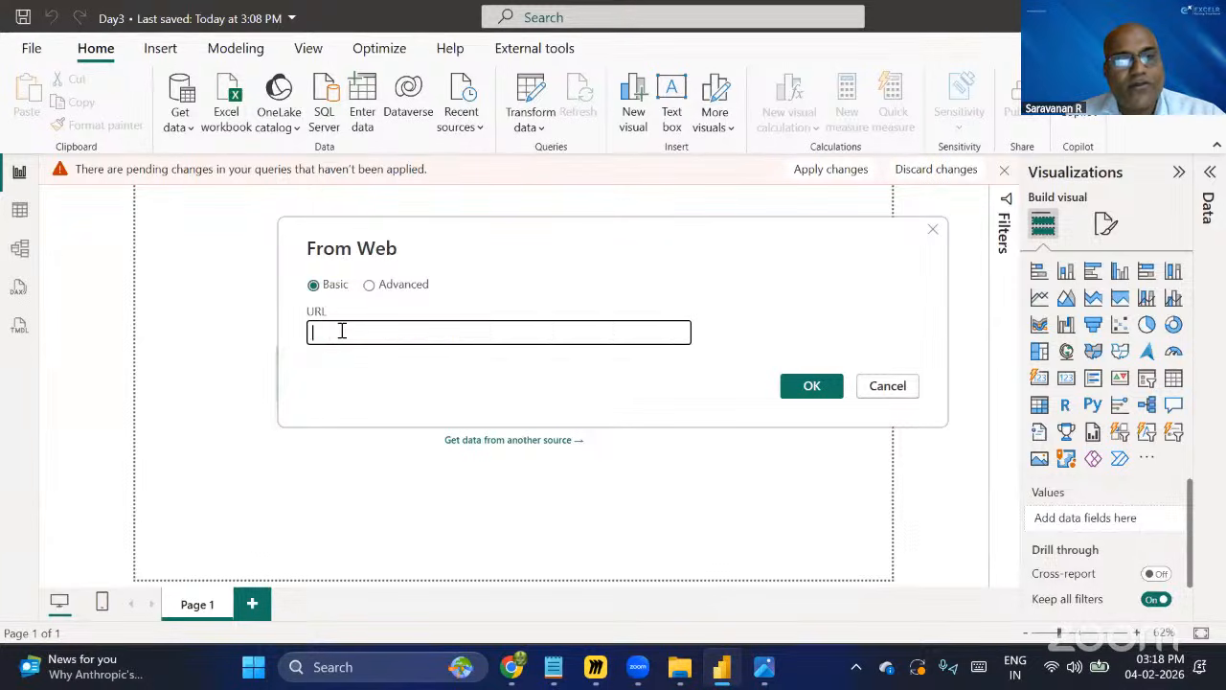
{"action": "type", "text": "https://en.wikipedia.org/wiki/List_of_Cricket_World_Cup_finals"}
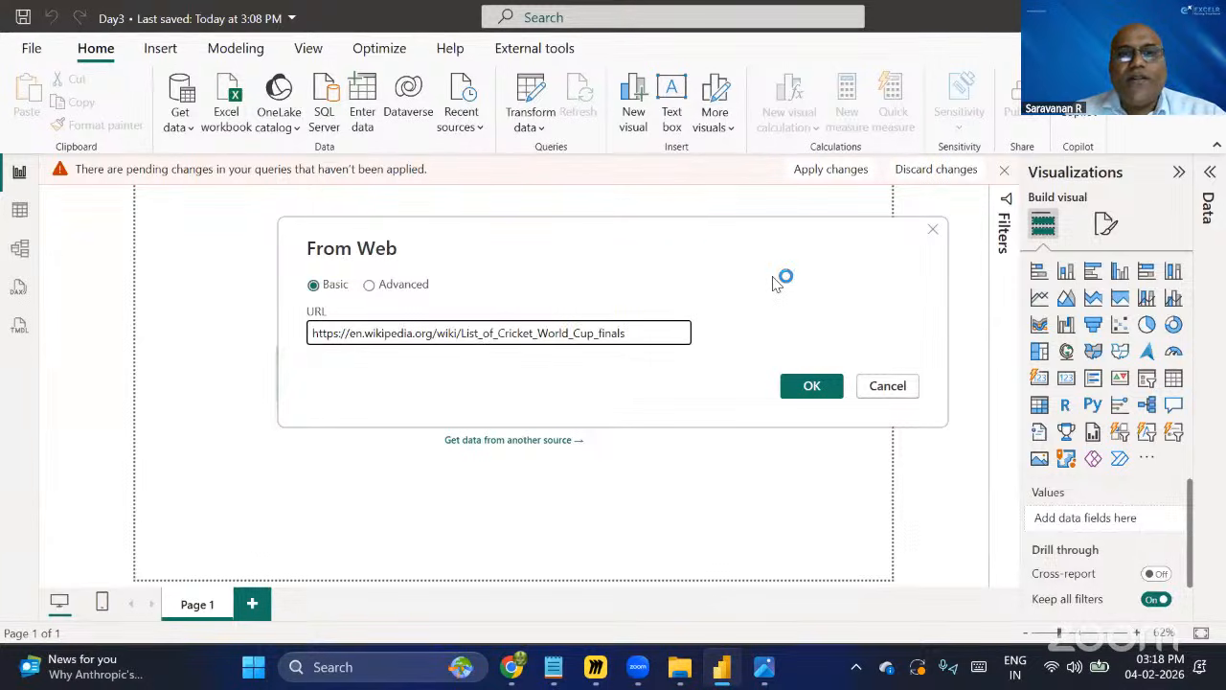
{"action": "left_click", "coordinate": [812, 385]}
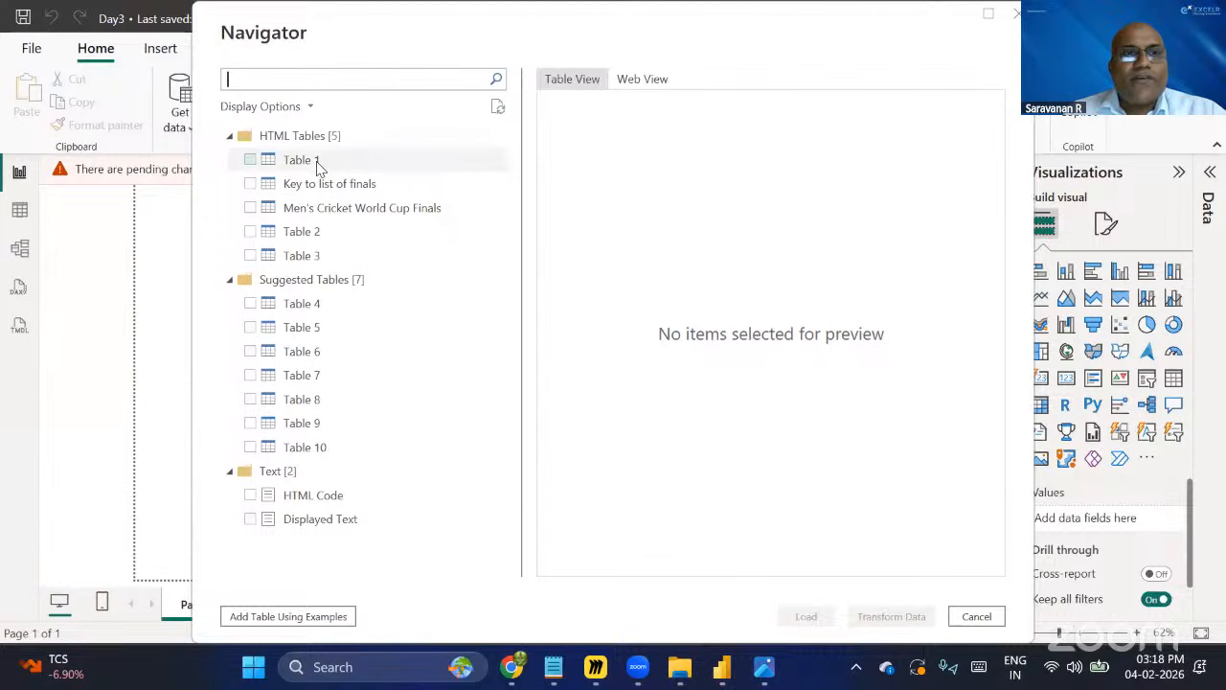
{"action": "left_click", "coordinate": [322, 161]}
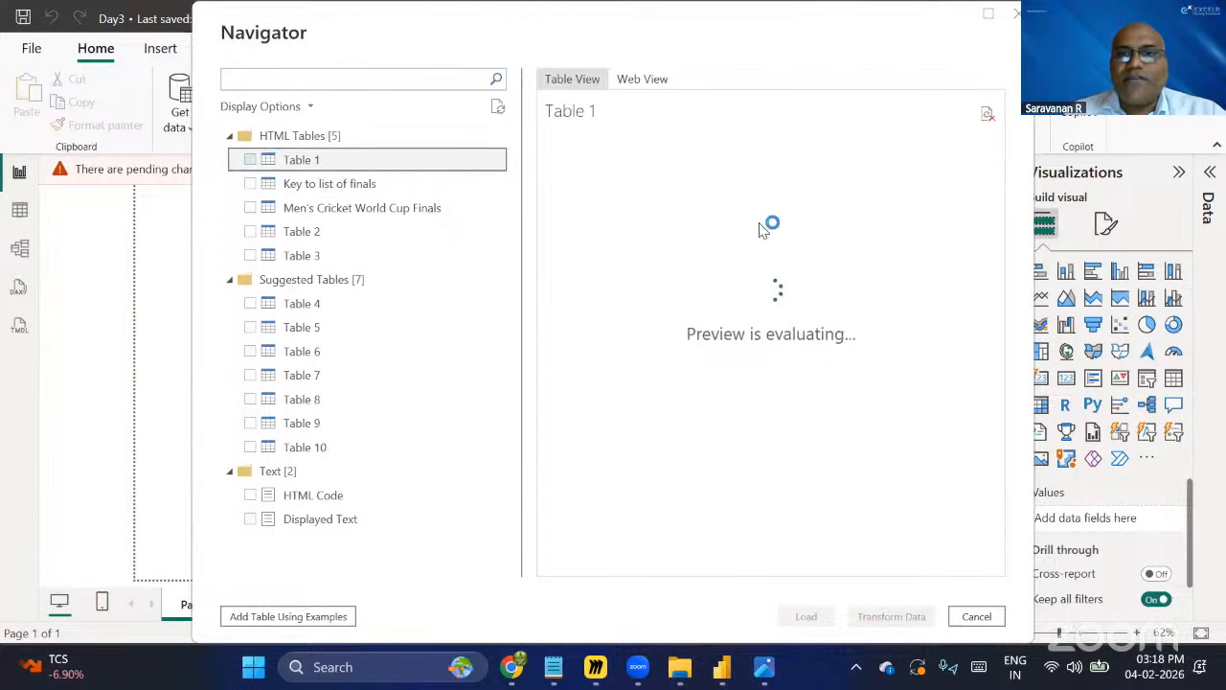
Preview the web page's tables, then select the Men's Cricket World Cup Finals table and open it for transformation in Power Query.
{"action": "left_click", "coordinate": [328, 184]}
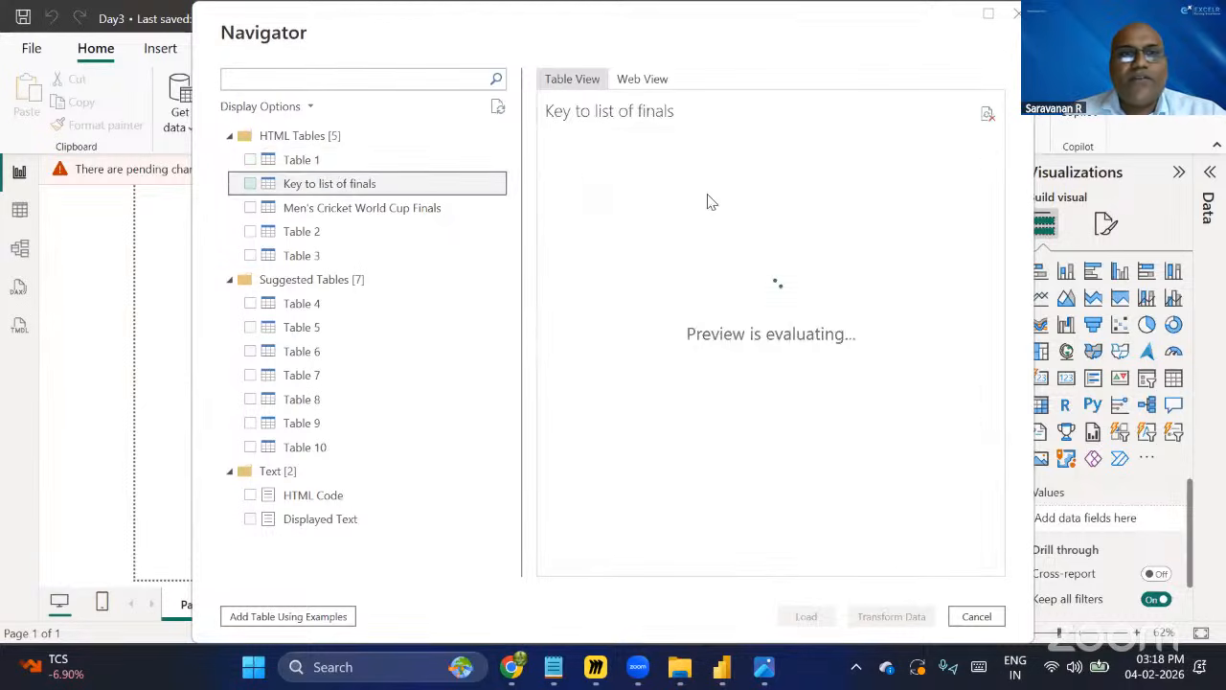
{"action": "left_click", "coordinate": [388, 208]}
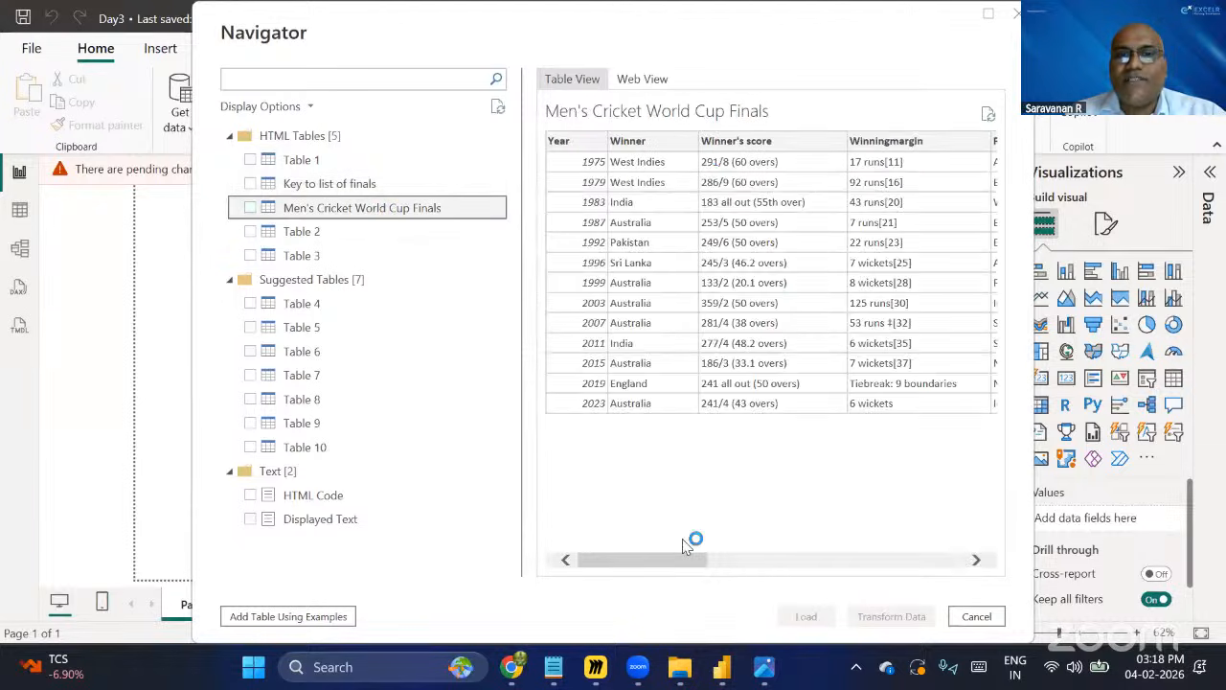
{"action": "left_click_drag", "start_coordinate": [696, 554], "coordinate": [969, 556]}
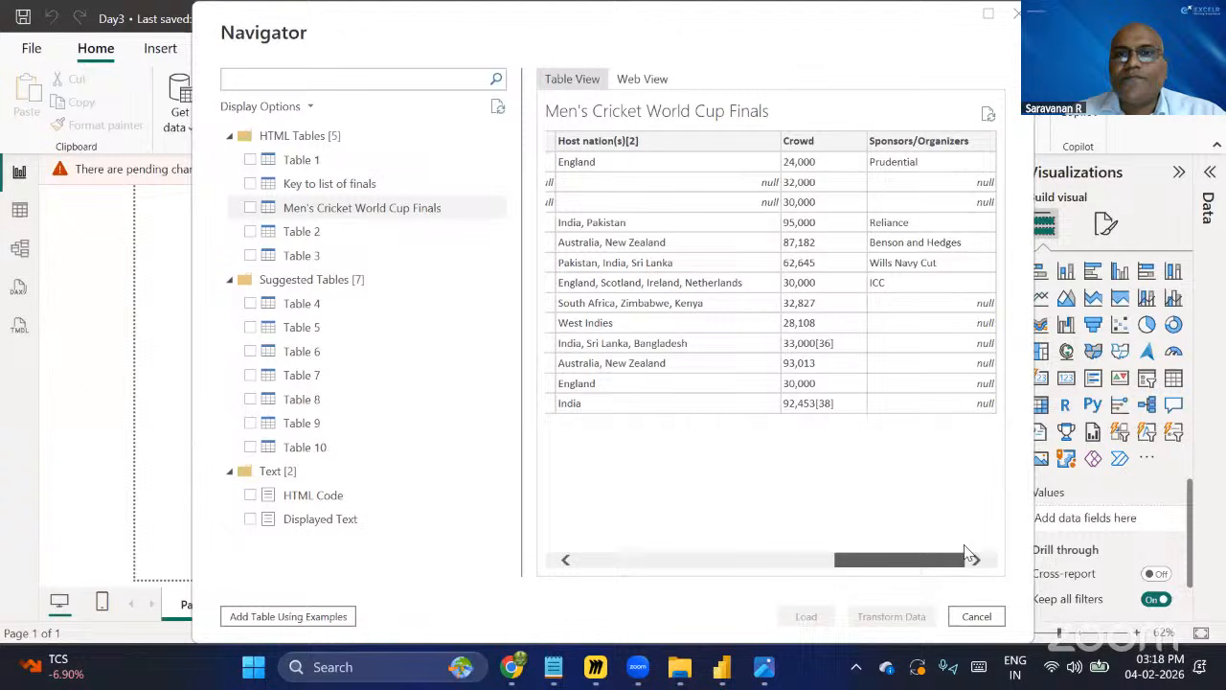
{"action": "left_click", "coordinate": [774, 556]}
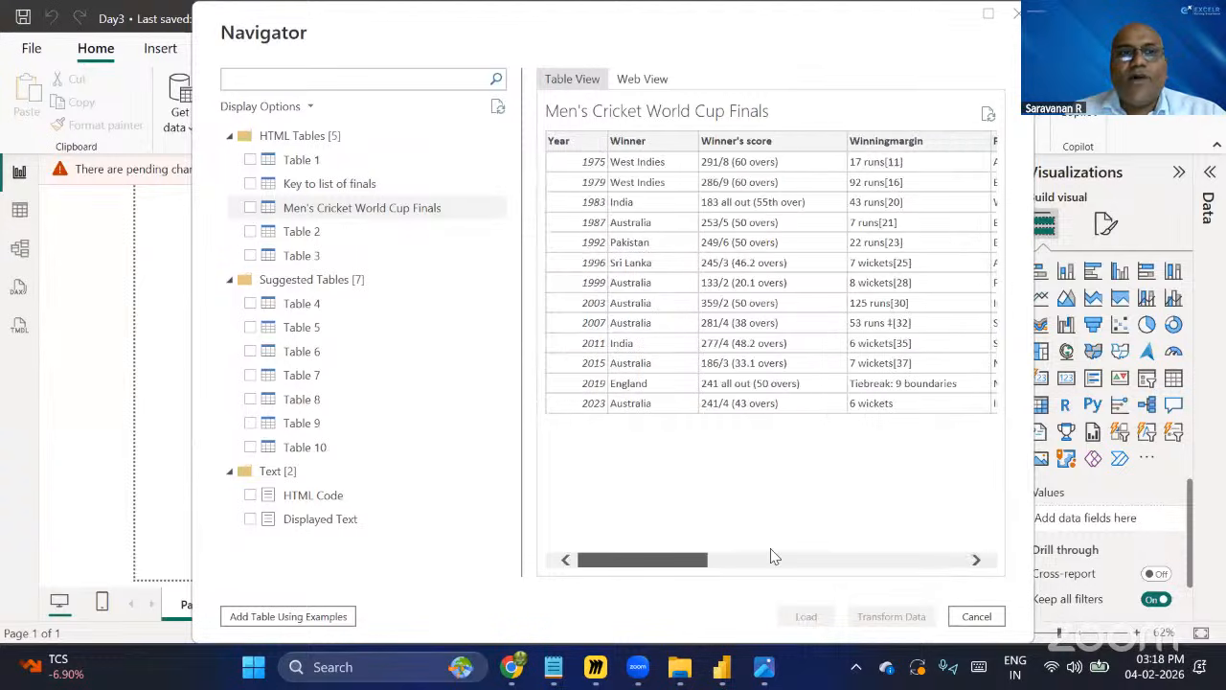
{"action": "left_click", "coordinate": [252, 209]}
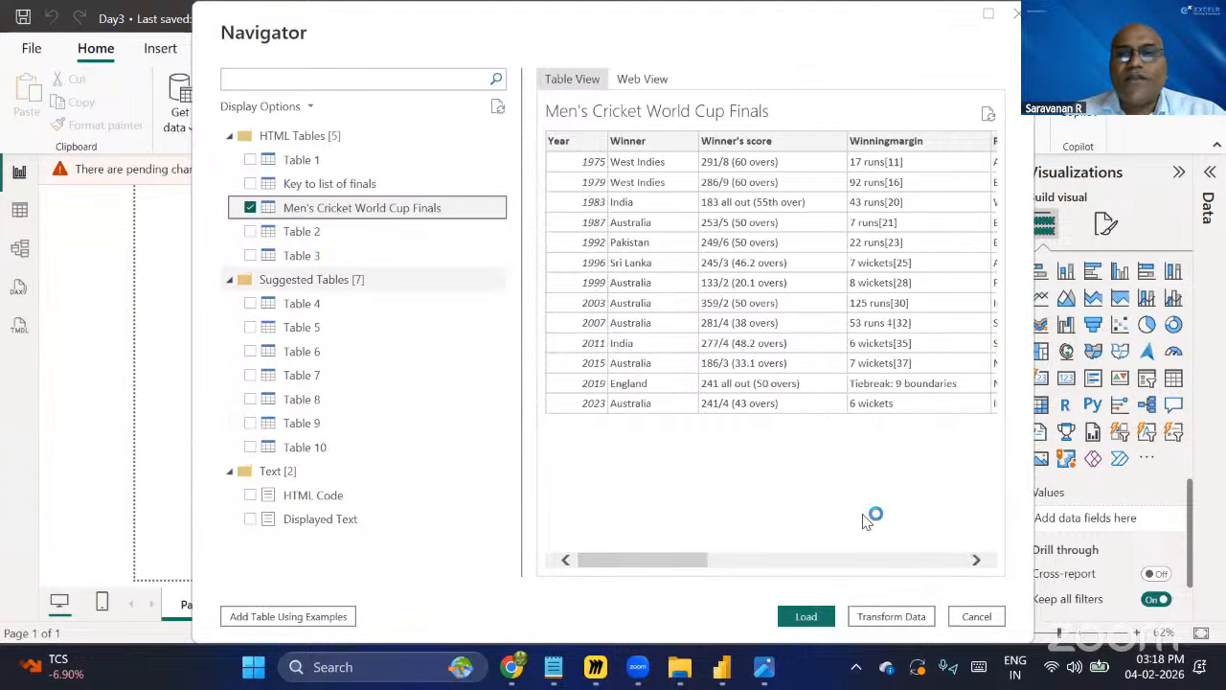
{"action": "left_click", "coordinate": [910, 625]}
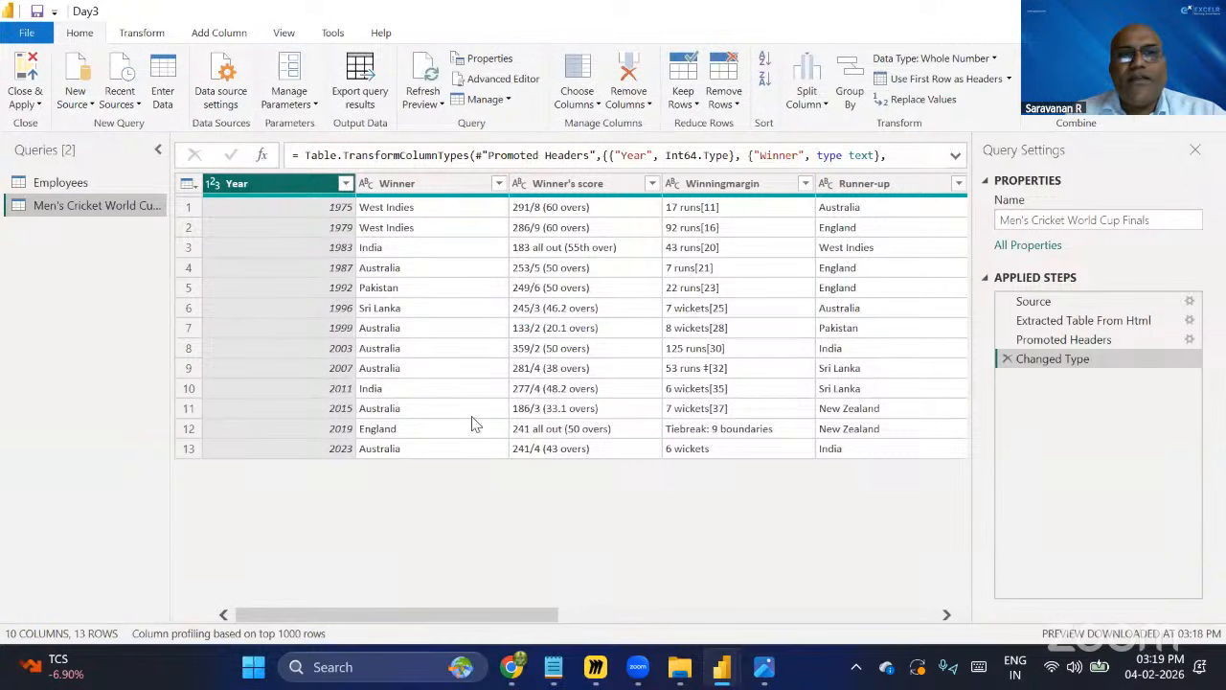
Scroll through the cricket table's columns in Power Query and view the Employees query for comparison.
{"action": "left_click", "coordinate": [555, 619]}
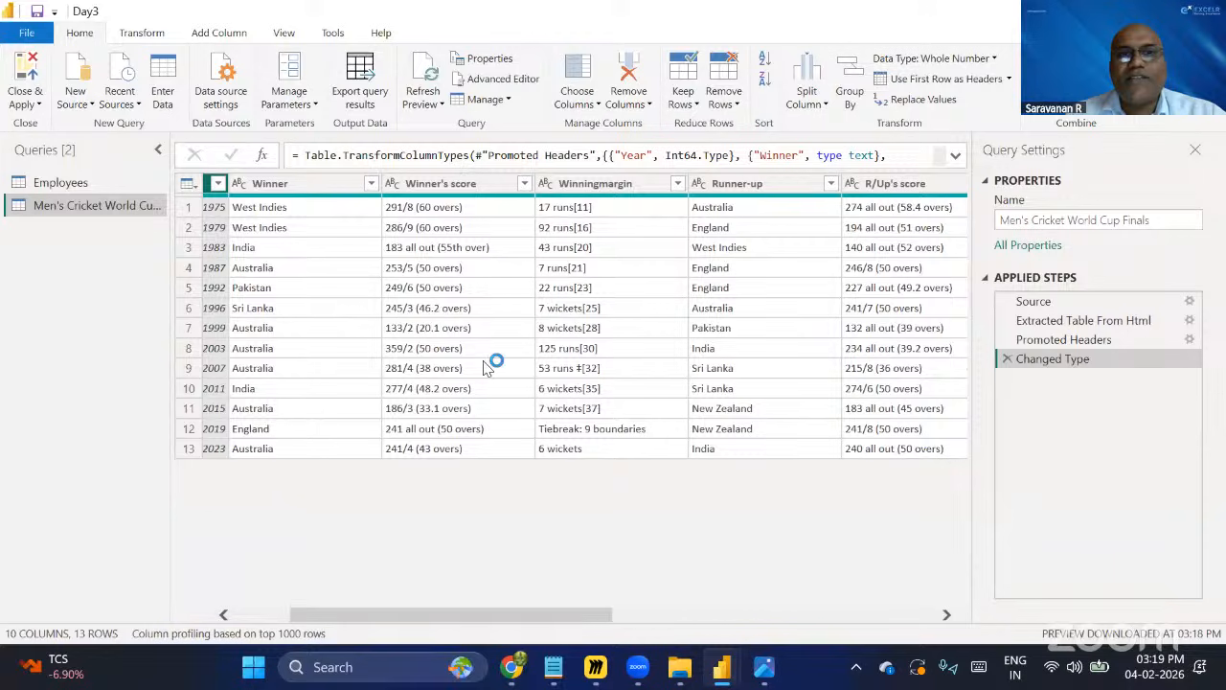
{"action": "left_click_drag", "start_coordinate": [592, 619], "coordinate": [845, 625]}
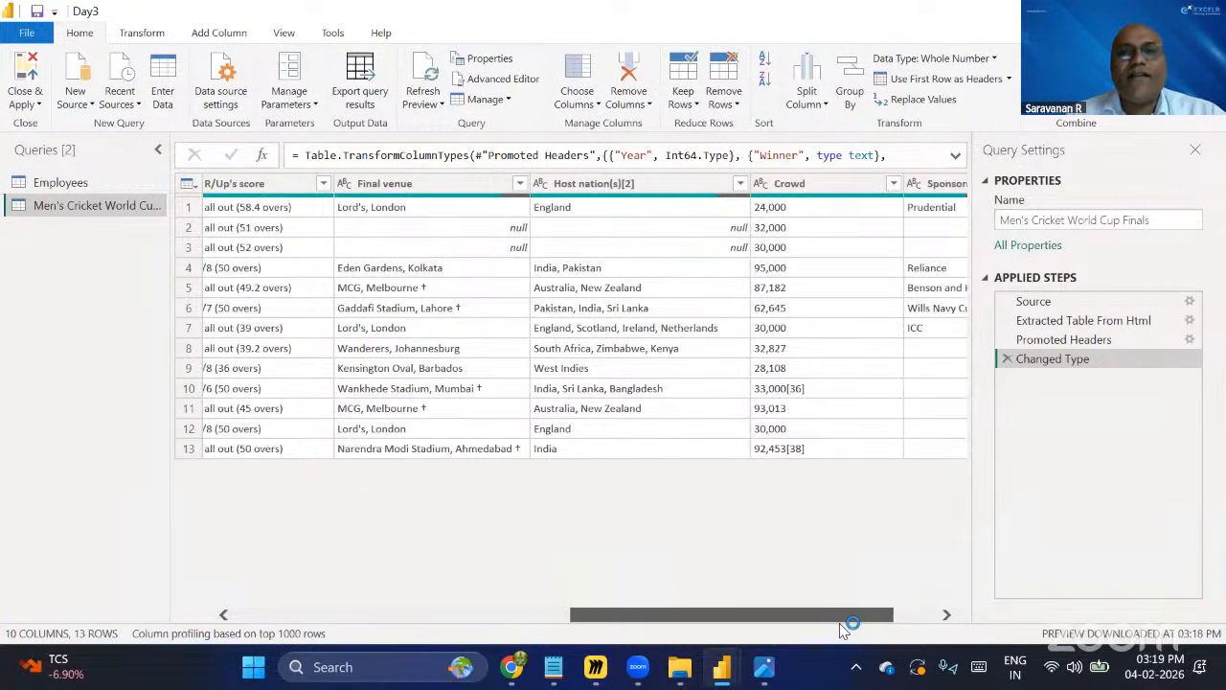
{"action": "left_click_drag", "start_coordinate": [926, 624], "coordinate": [311, 491]}
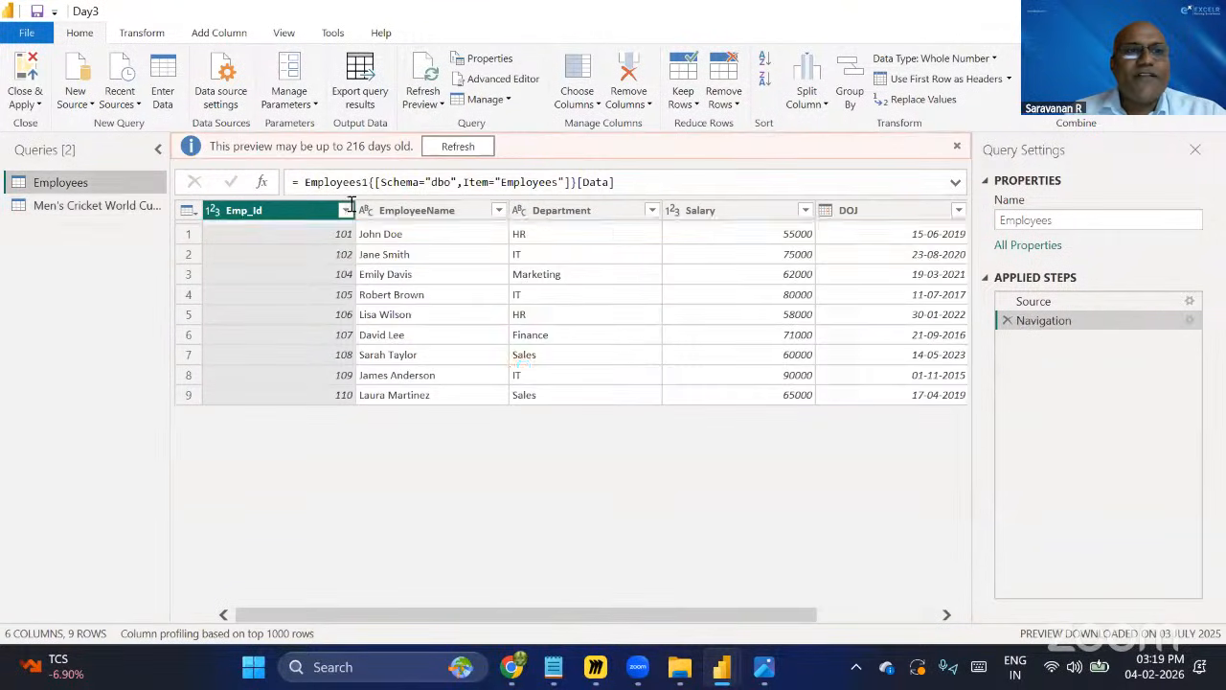
{"action": "left_click", "coordinate": [92, 207]}
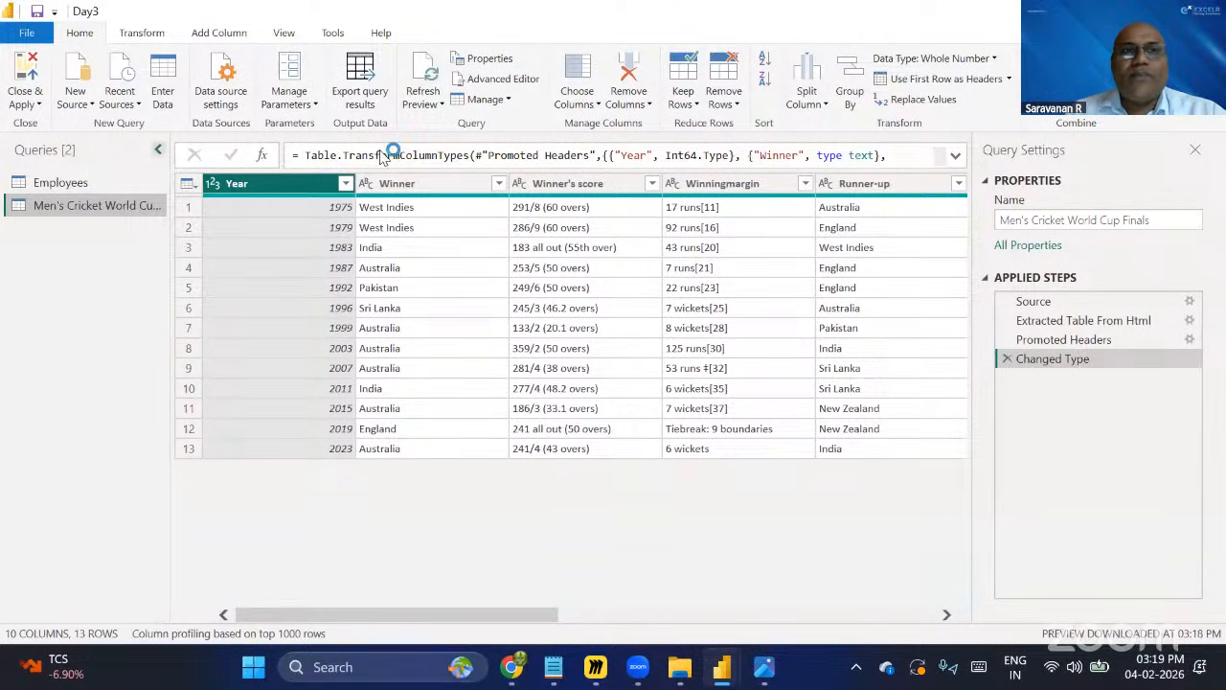
{"action": "left_click", "coordinate": [438, 105]}
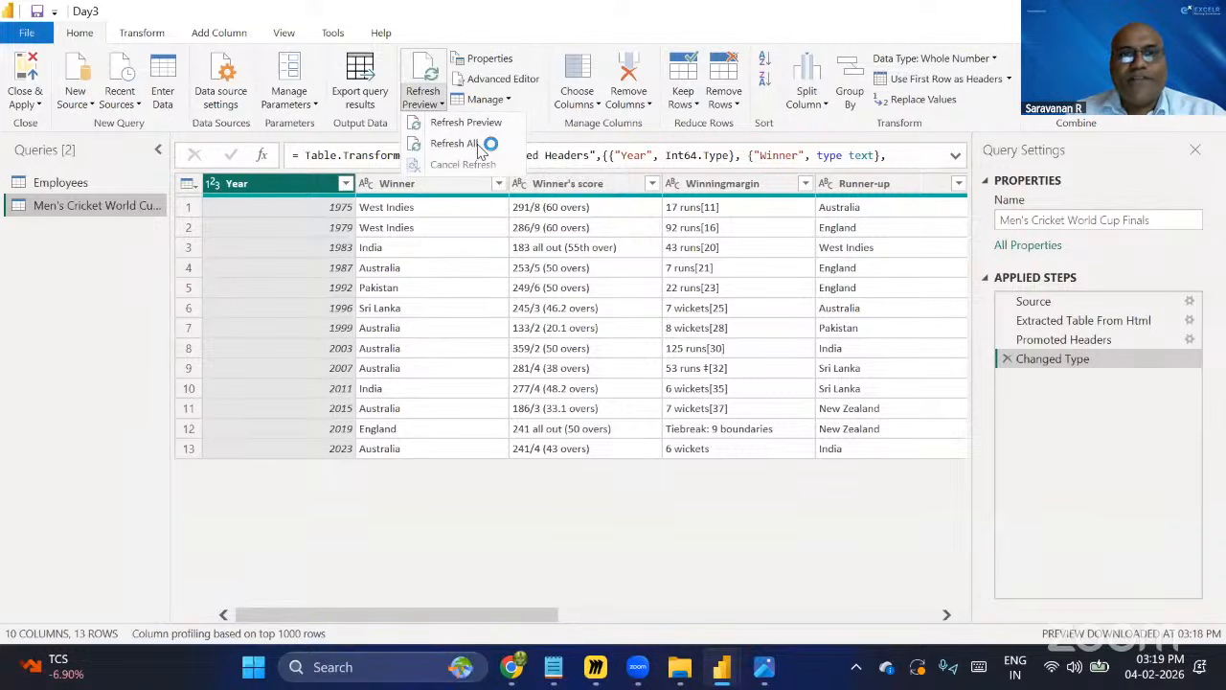
{"action": "left_click", "coordinate": [1223, 153]}
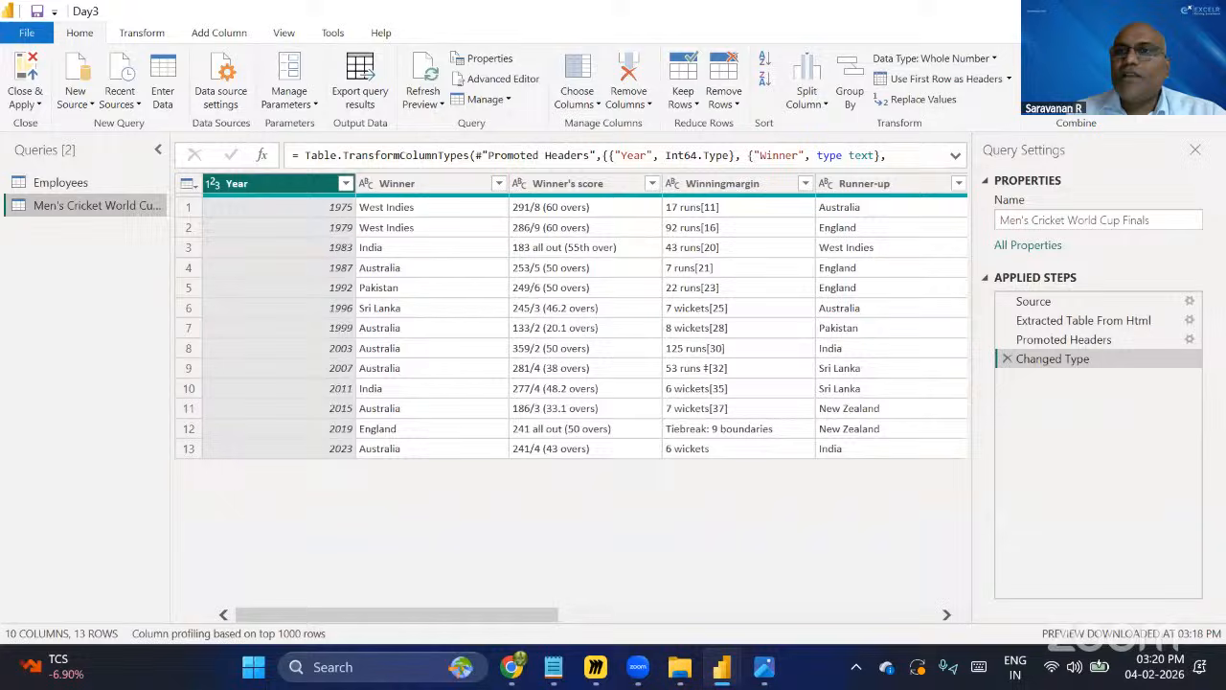
Switch to the Day3 agenda in Notepad and highlight the Google Sheets data source item.
{"action": "left_click", "coordinate": [556, 671]}
{"action": "left_click", "coordinate": [240, 95]}
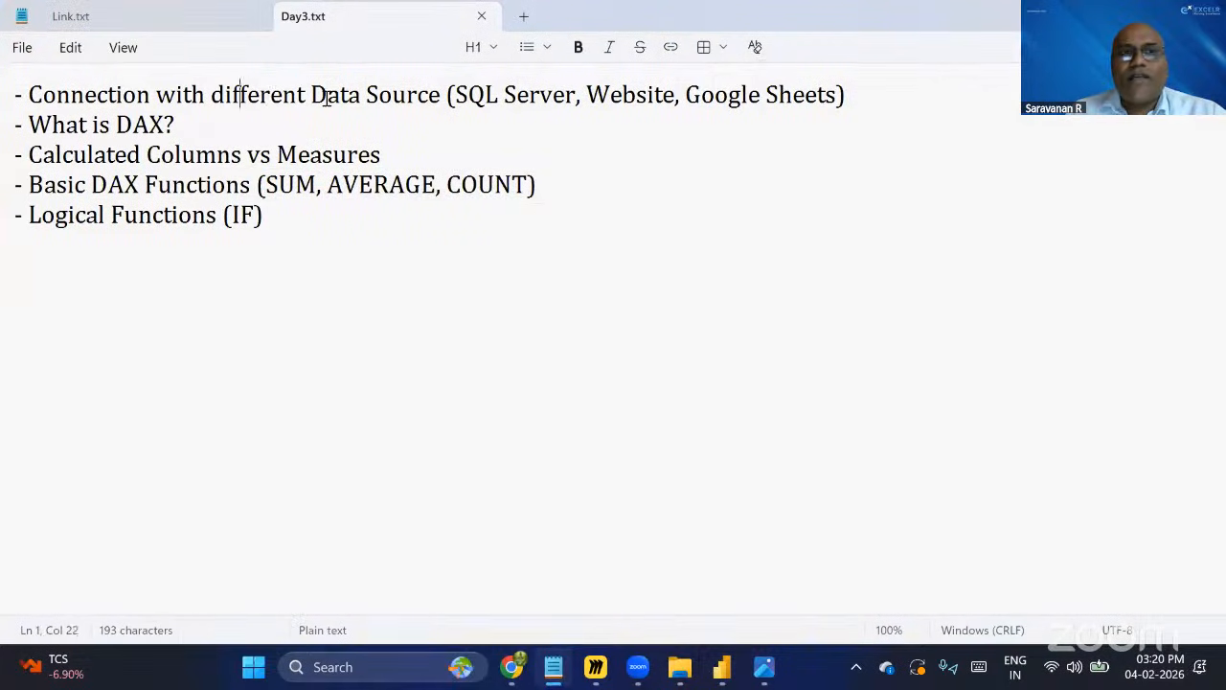
{"action": "left_click", "coordinate": [381, 99], "text": "shift"}
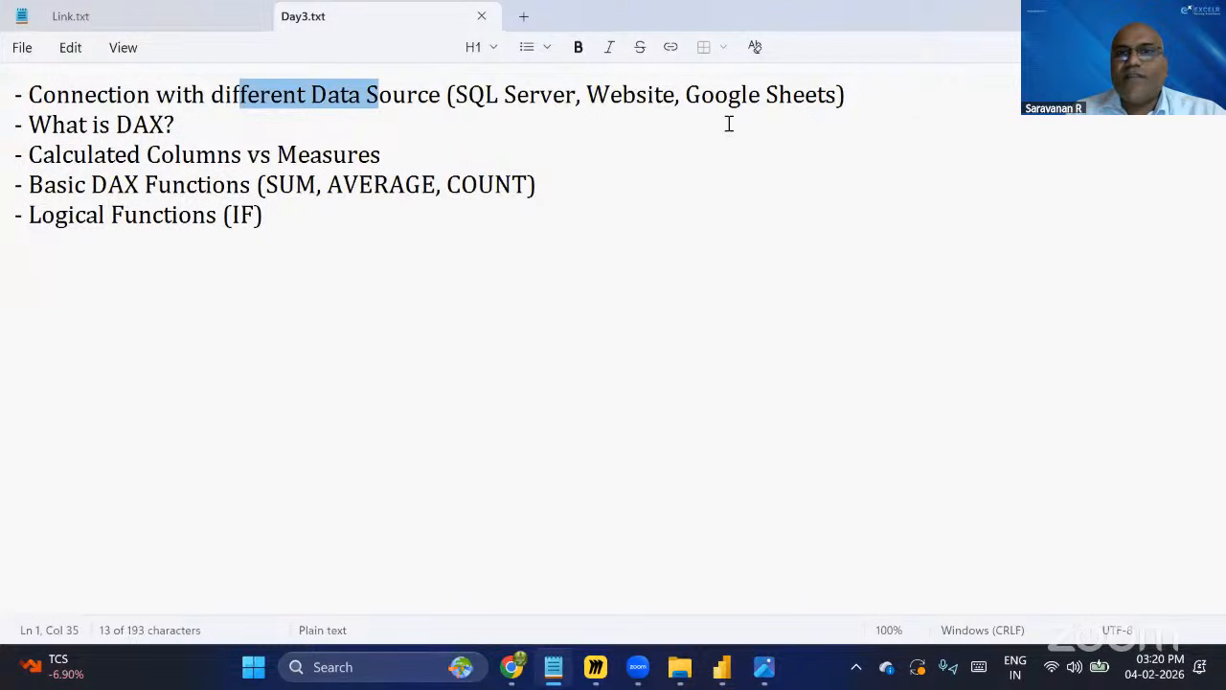
{"action": "left_click_drag", "start_coordinate": [681, 99], "coordinate": [838, 112]}
{"action": "left_click", "coordinate": [854, 191]}
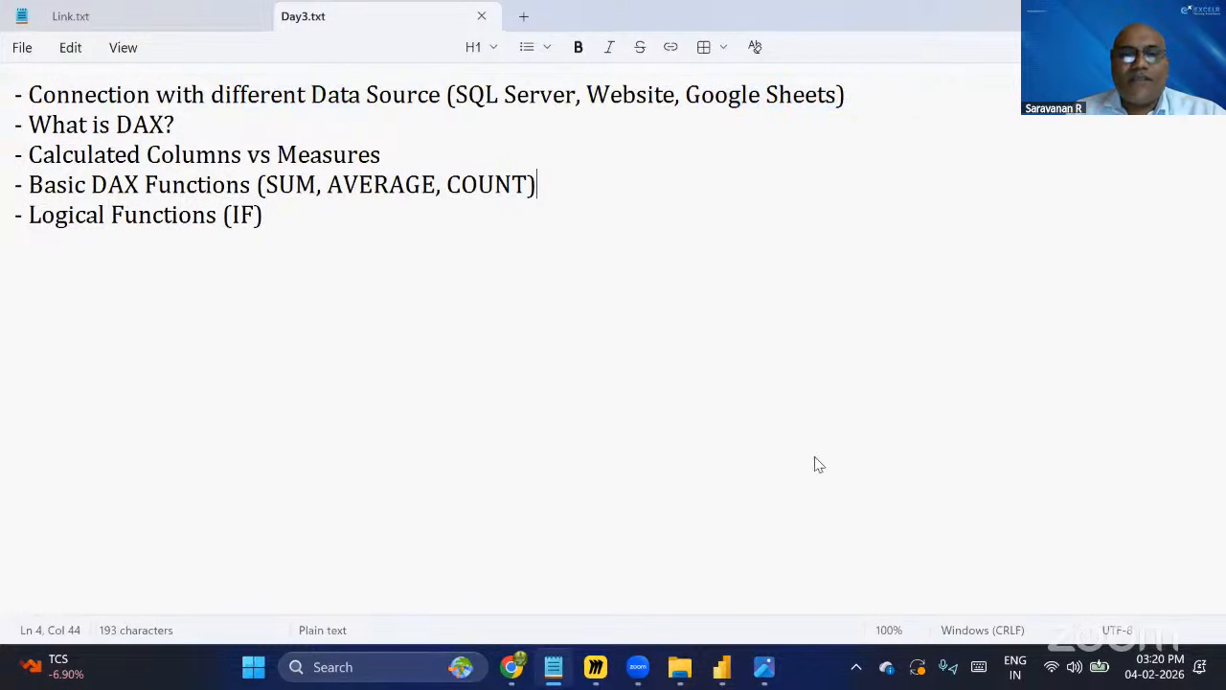
Open the Link.txt tab, select the Google Drive folder link line, and return to Power BI.
{"action": "left_click", "coordinate": [553, 667]}
{"action": "left_click", "coordinate": [459, 586]}
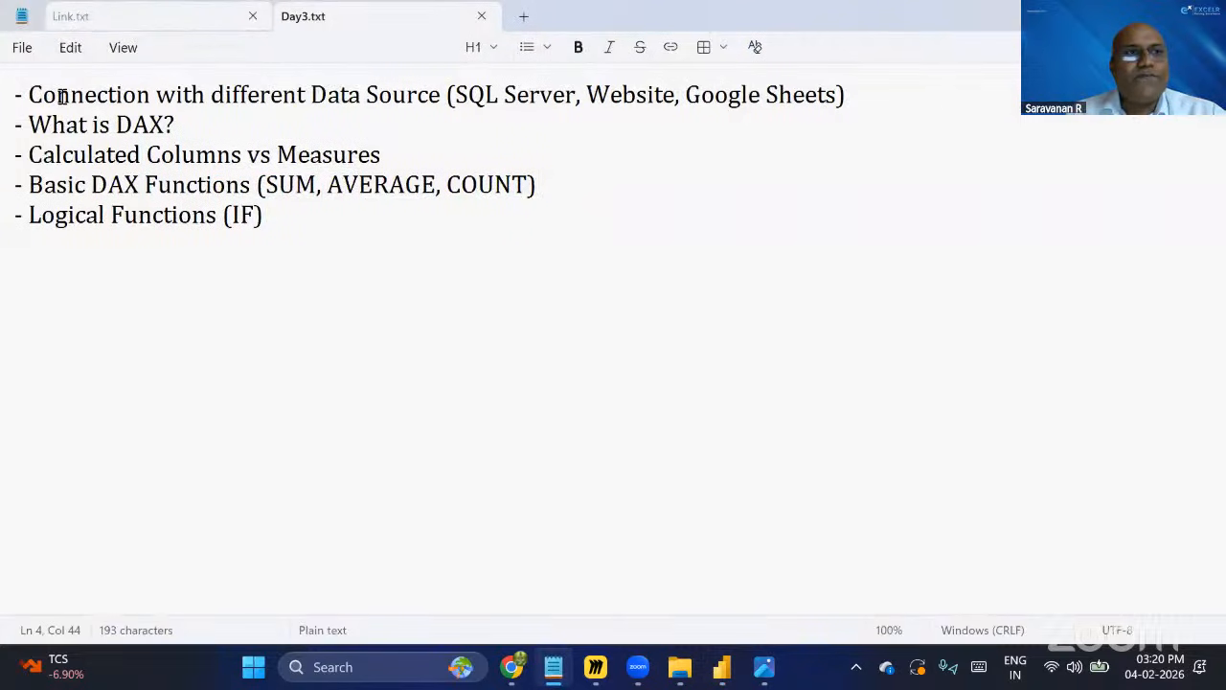
{"action": "key", "text": "ctrl+Tab"}
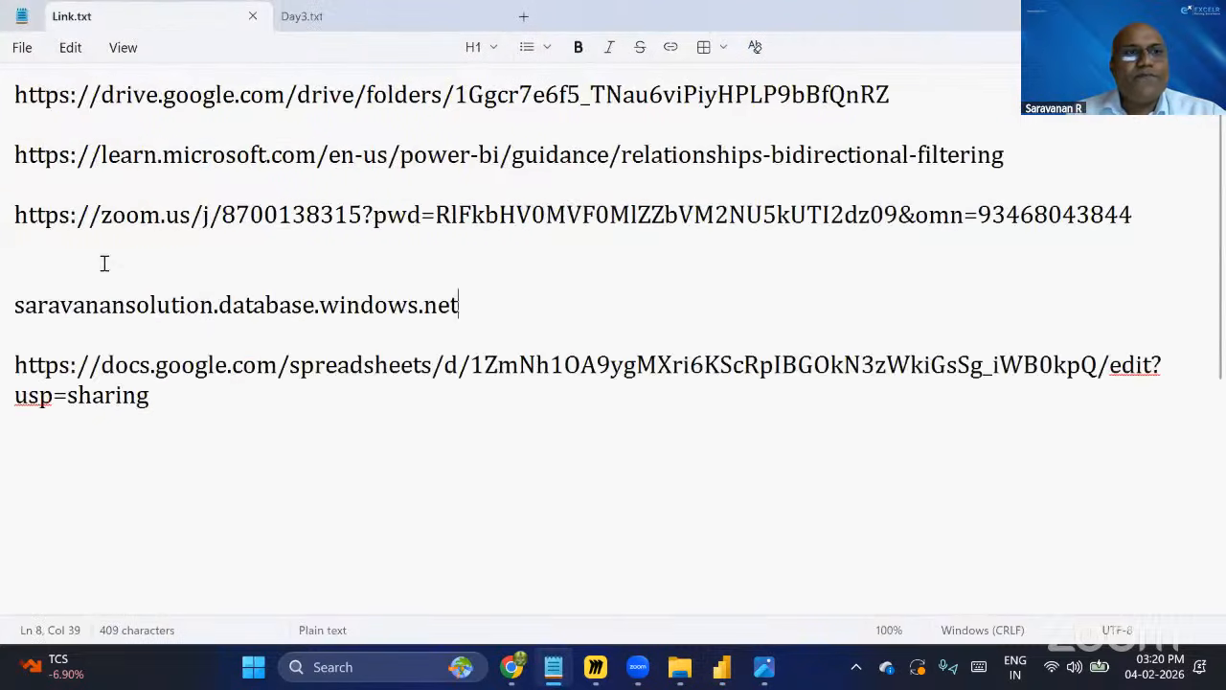
{"action": "left_click", "coordinate": [3, 96]}
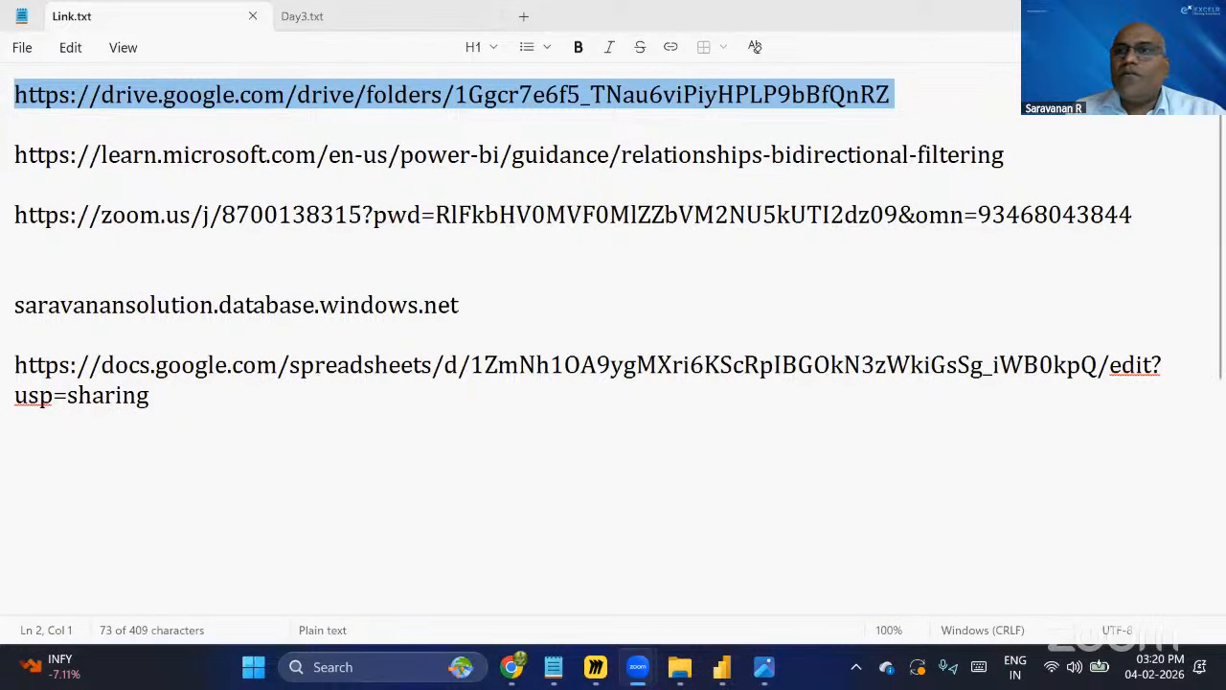
{"action": "key", "text": "alt+Tab"}
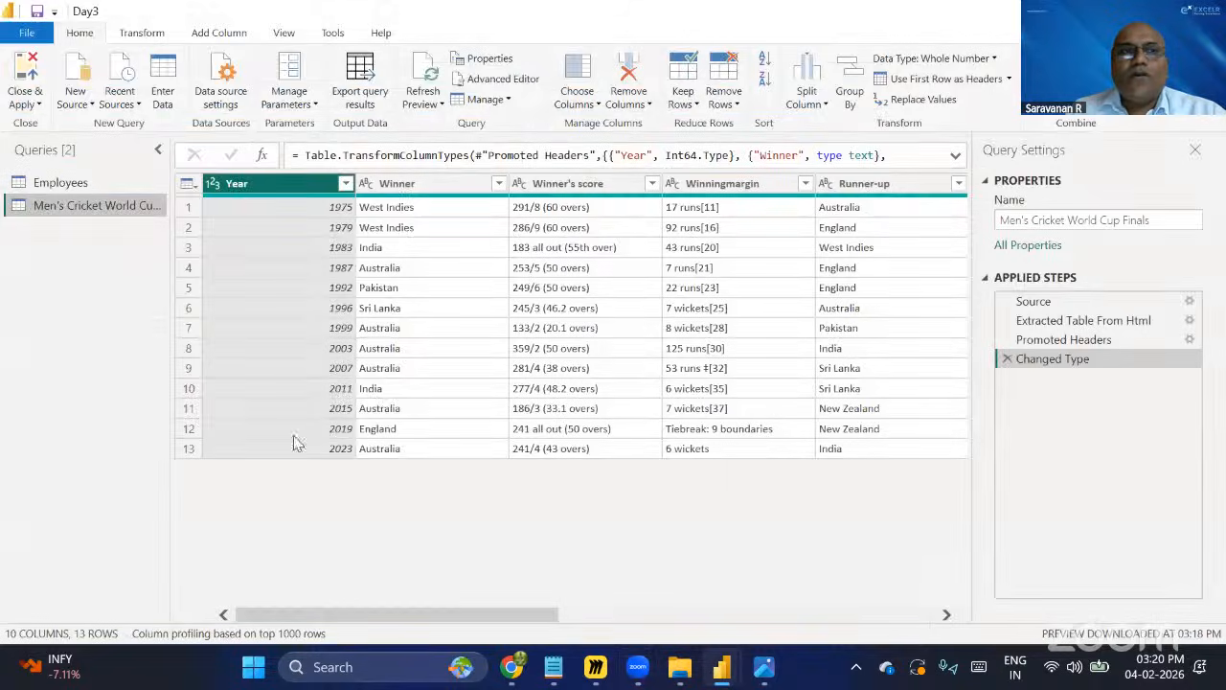
In Chrome, open the Day3 Google Drive folder and open the Employee DB spreadsheet.
{"action": "left_click", "coordinate": [518, 668]}
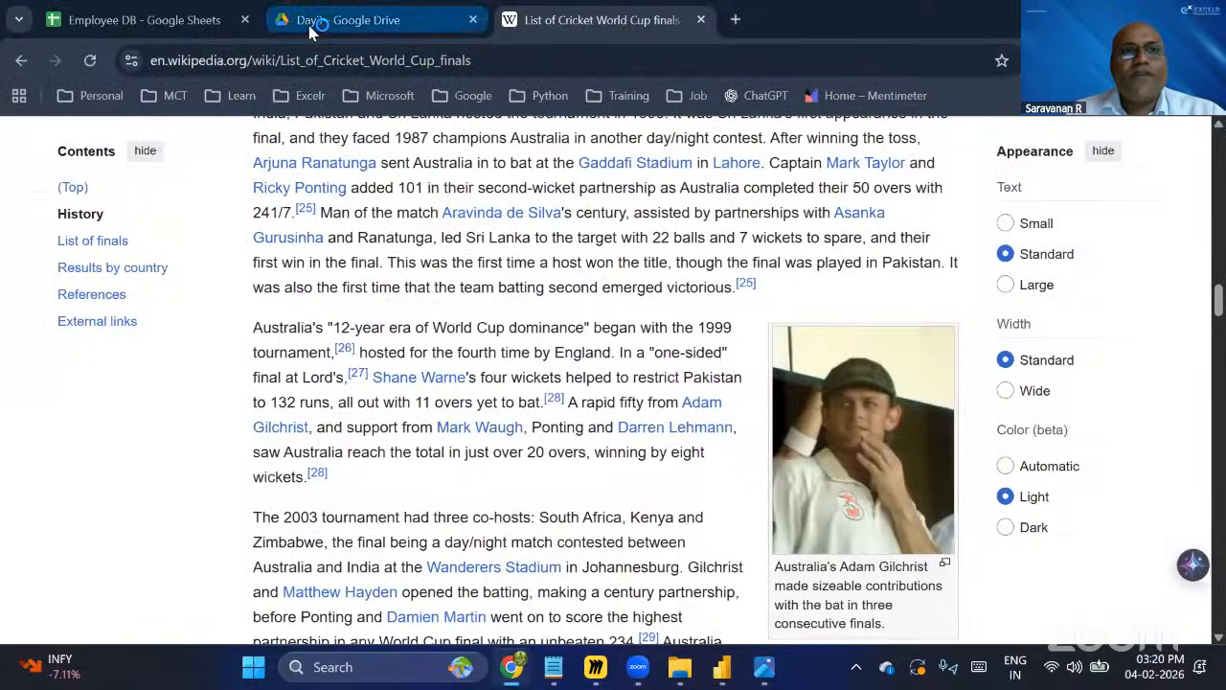
{"action": "left_click", "coordinate": [310, 26]}
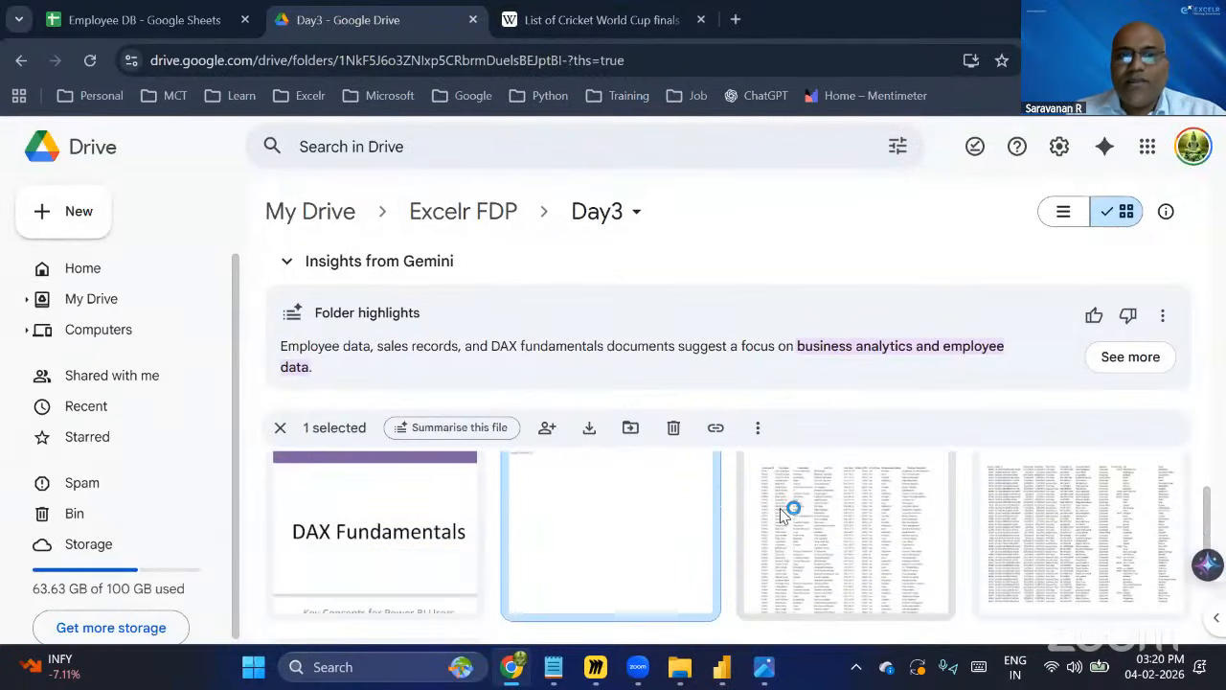
{"action": "scroll", "coordinate": [923, 602], "scroll_direction": "down", "scroll_amount": 3}
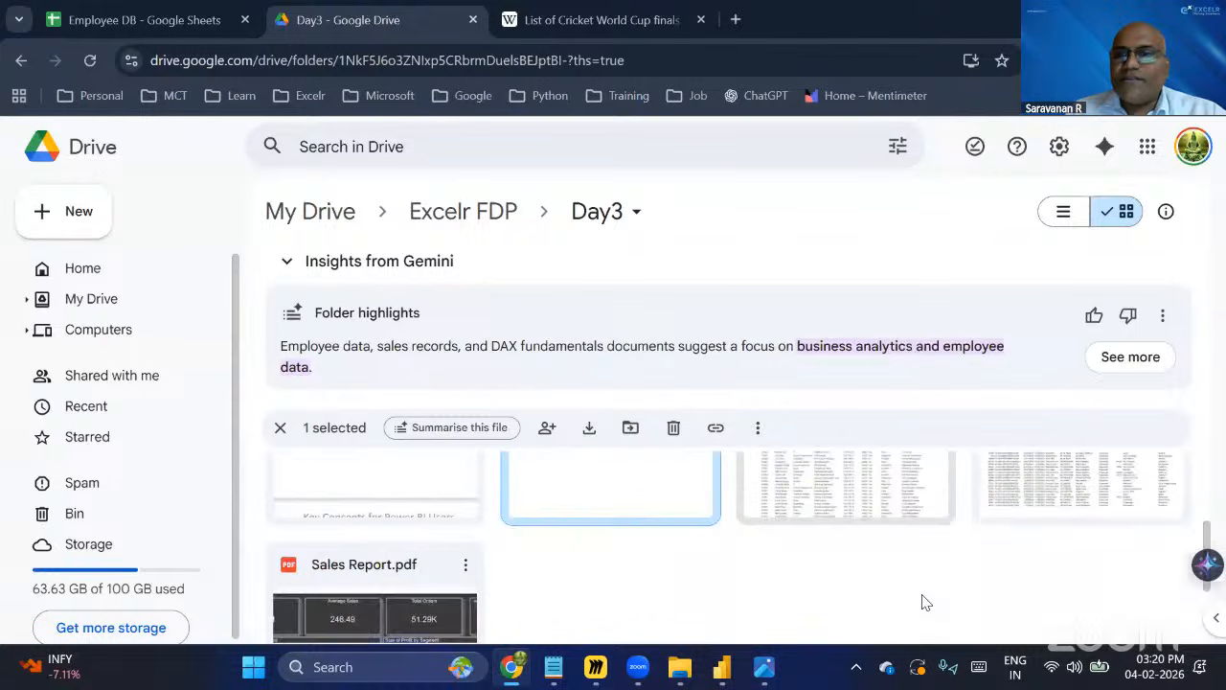
{"action": "scroll", "coordinate": [923, 602], "scroll_direction": "up", "scroll_amount": 3}
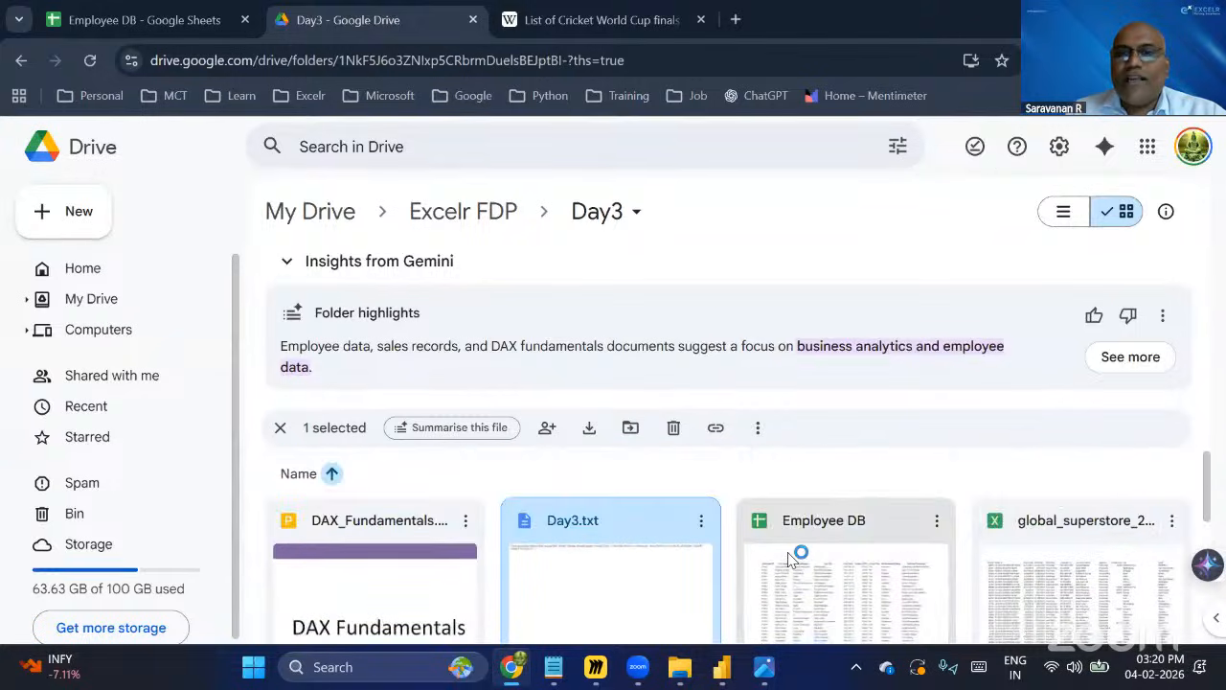
{"action": "double_click", "coordinate": [893, 527]}
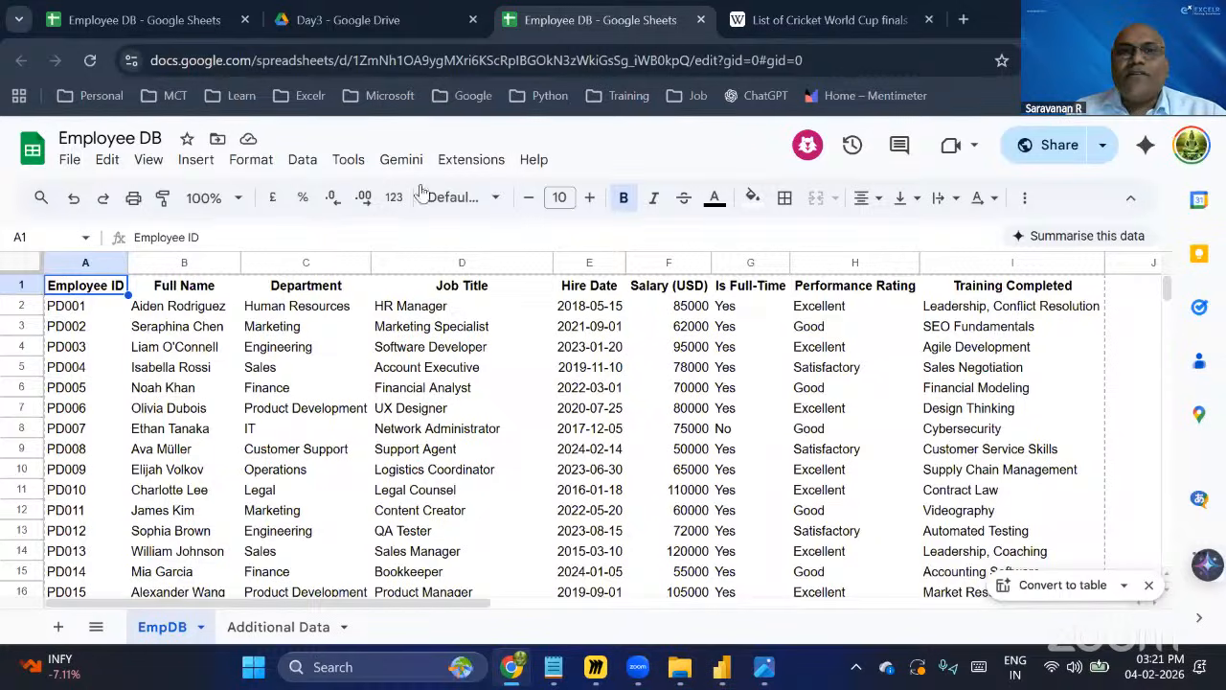
Copy the Employee DB spreadsheet's sharing link and switch back to Power Query.
{"action": "left_click", "coordinate": [1104, 150]}
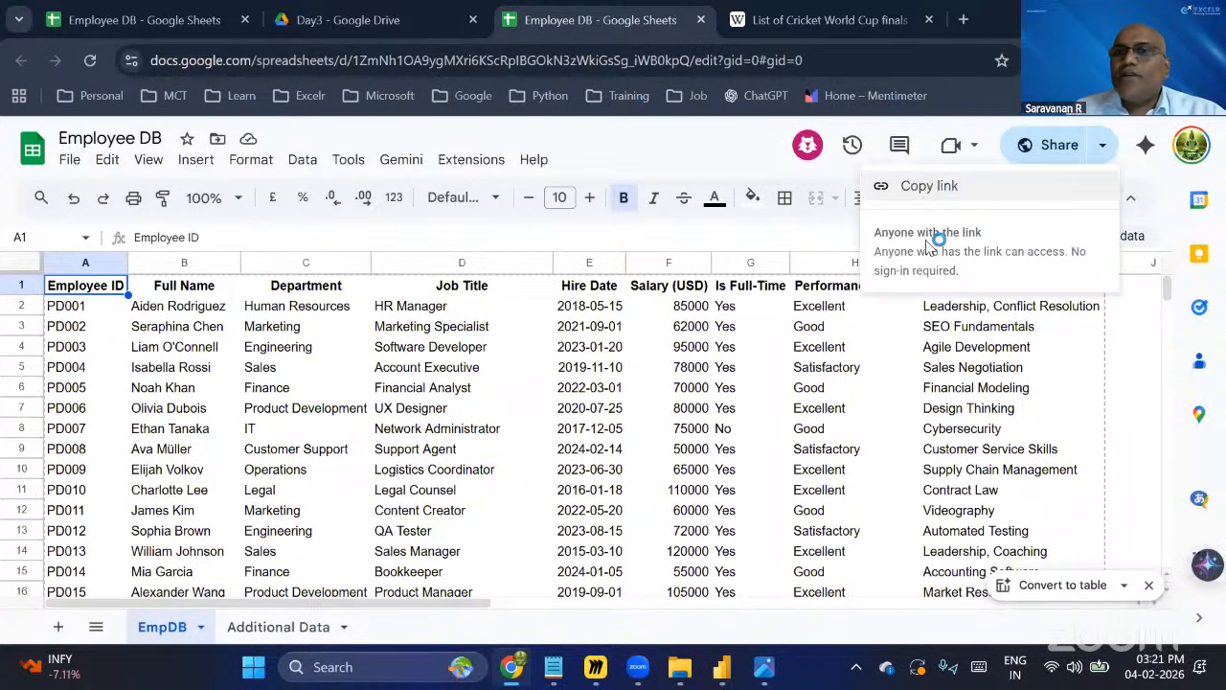
{"action": "left_click", "coordinate": [976, 188]}
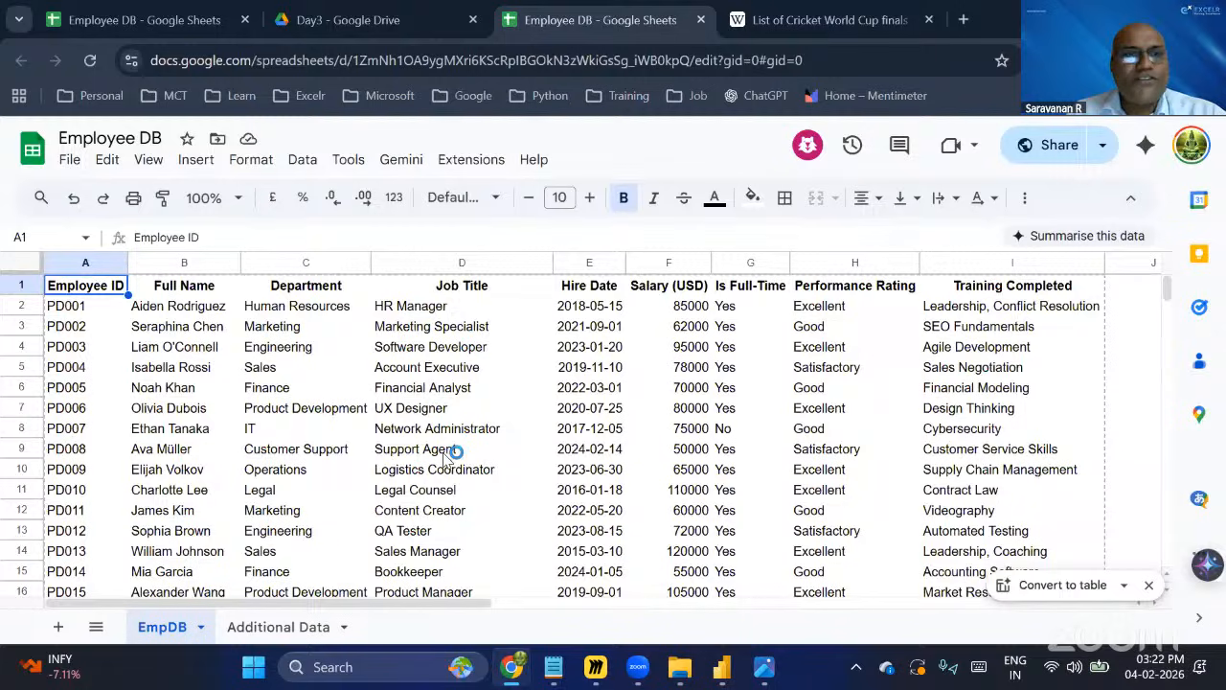
{"action": "left_click", "coordinate": [1105, 146]}
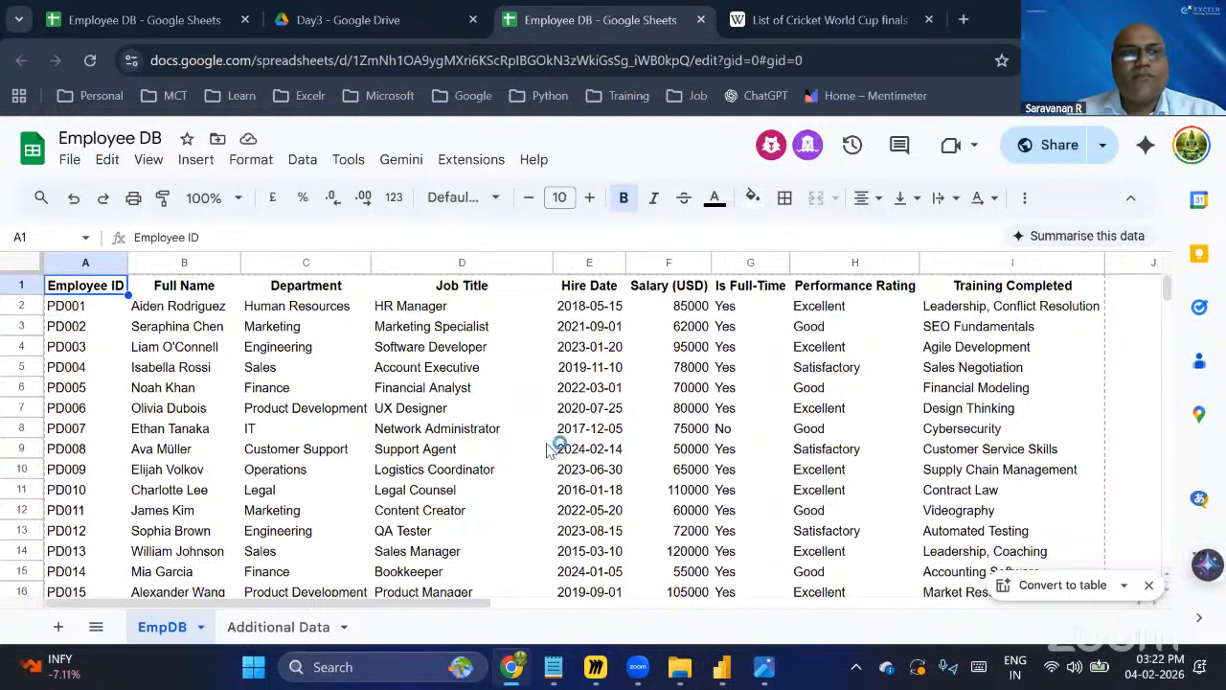
{"action": "key", "text": "alt+Tab"}
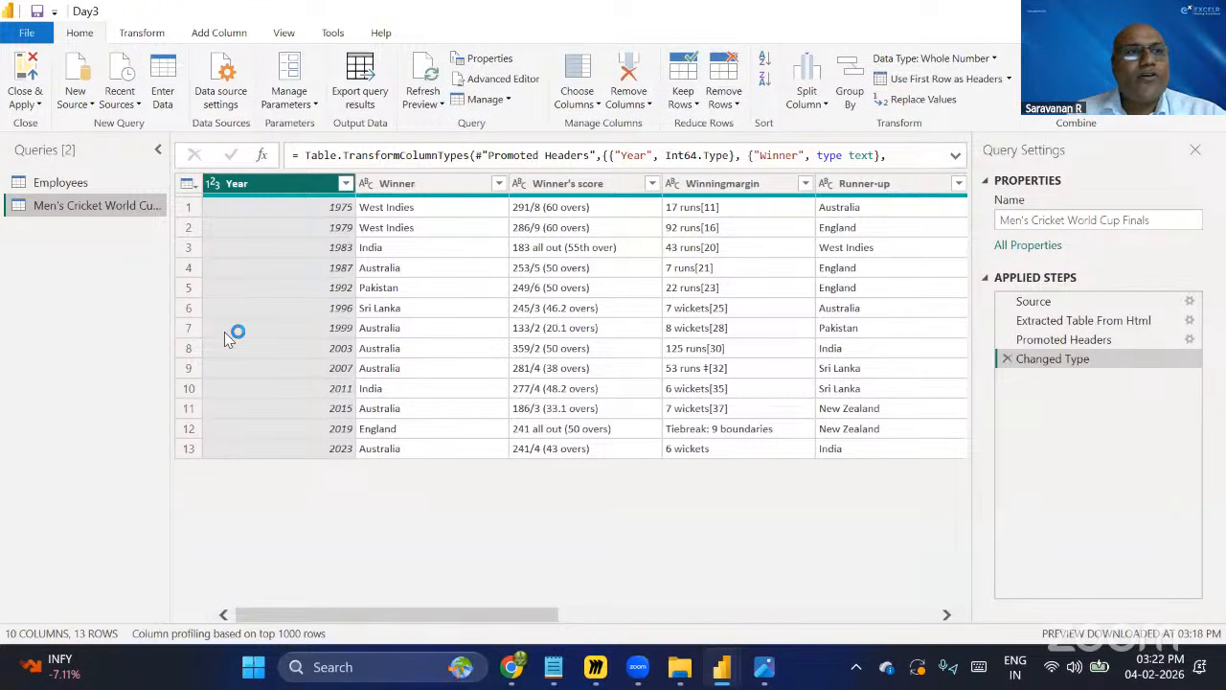
Try to pick the Google Sheets connector by searching she in the Get Data connector list.
{"action": "left_click", "coordinate": [92, 108]}
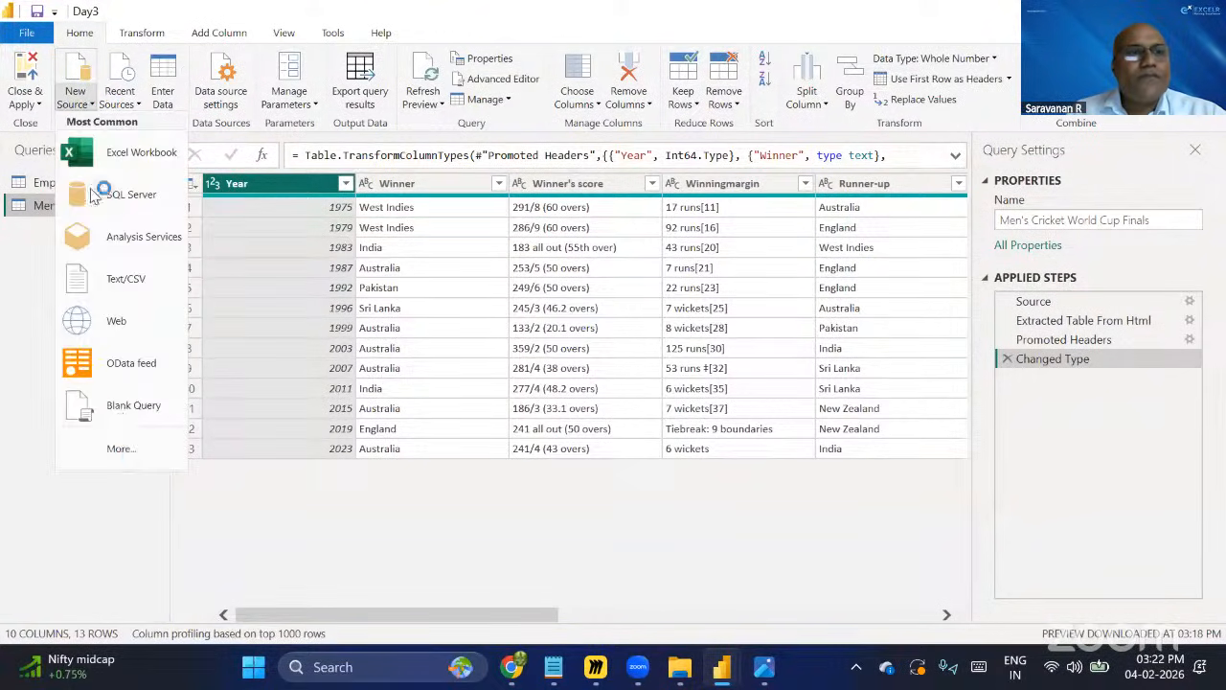
{"action": "left_click", "coordinate": [108, 459]}
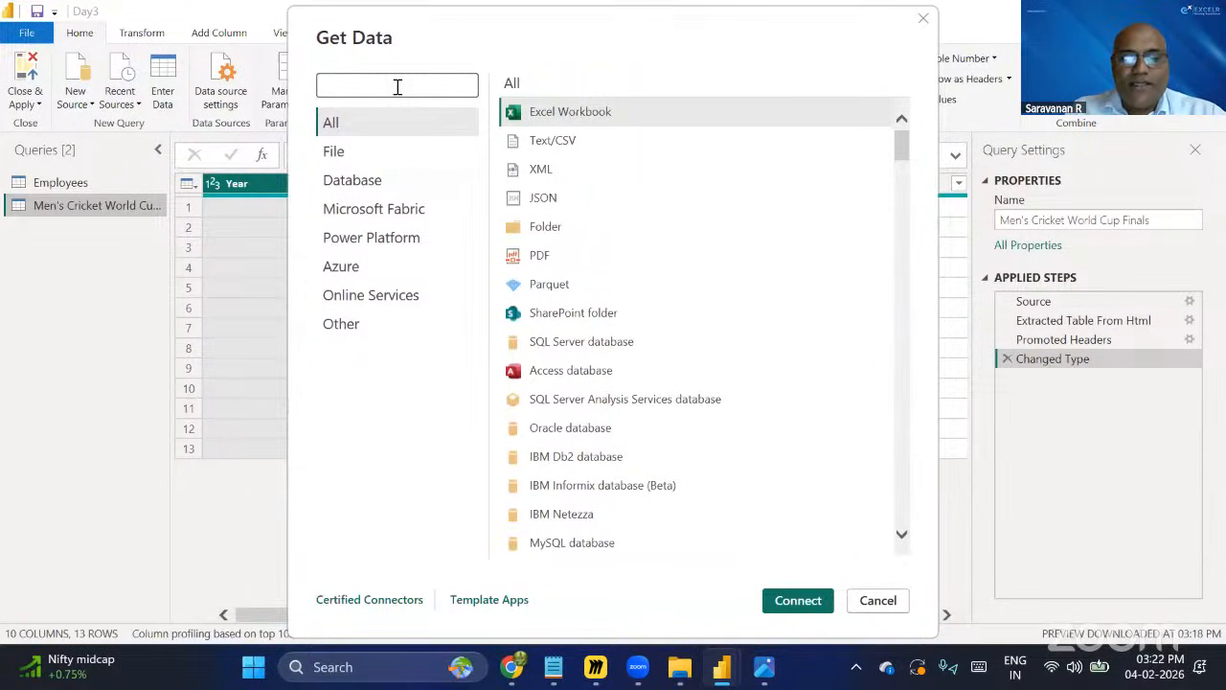
{"action": "type", "text": "s"}
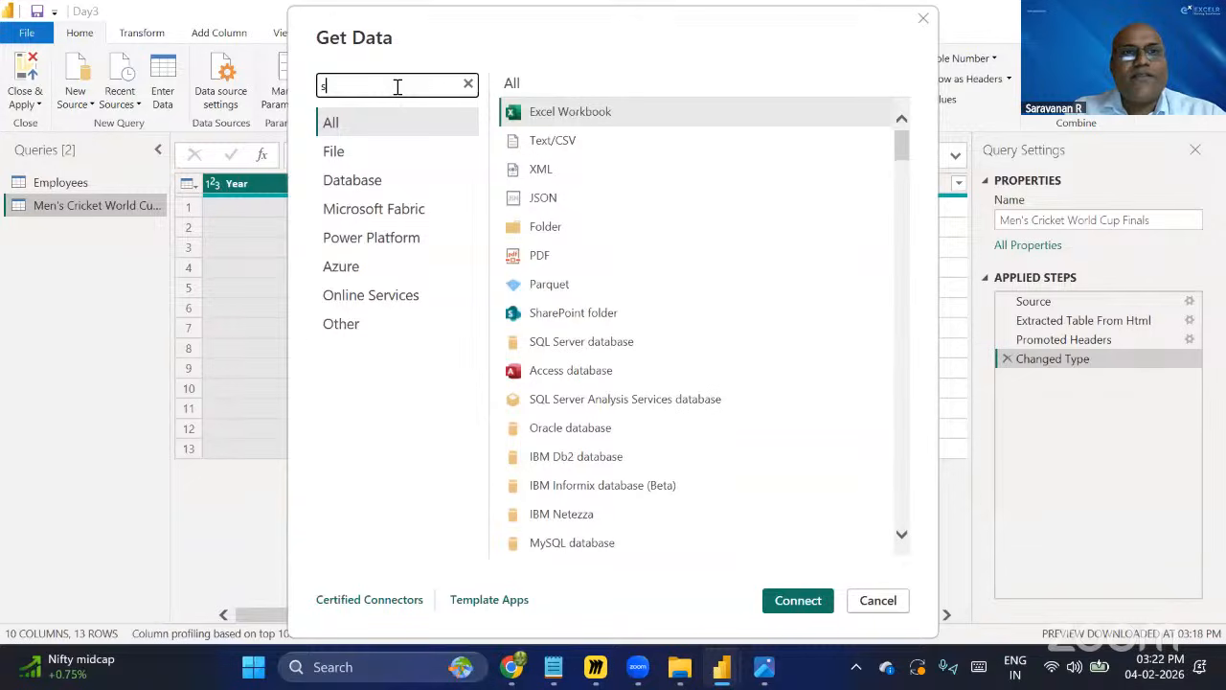
{"action": "type", "text": "he"}
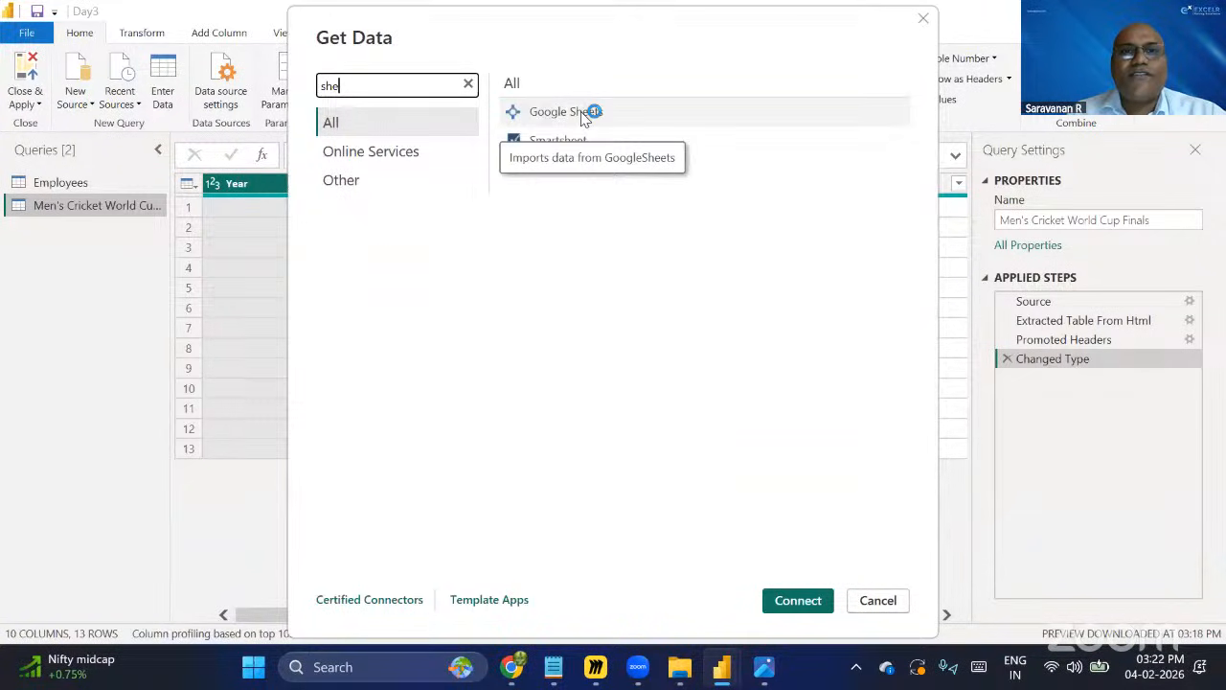
{"action": "left_click", "coordinate": [585, 117]}
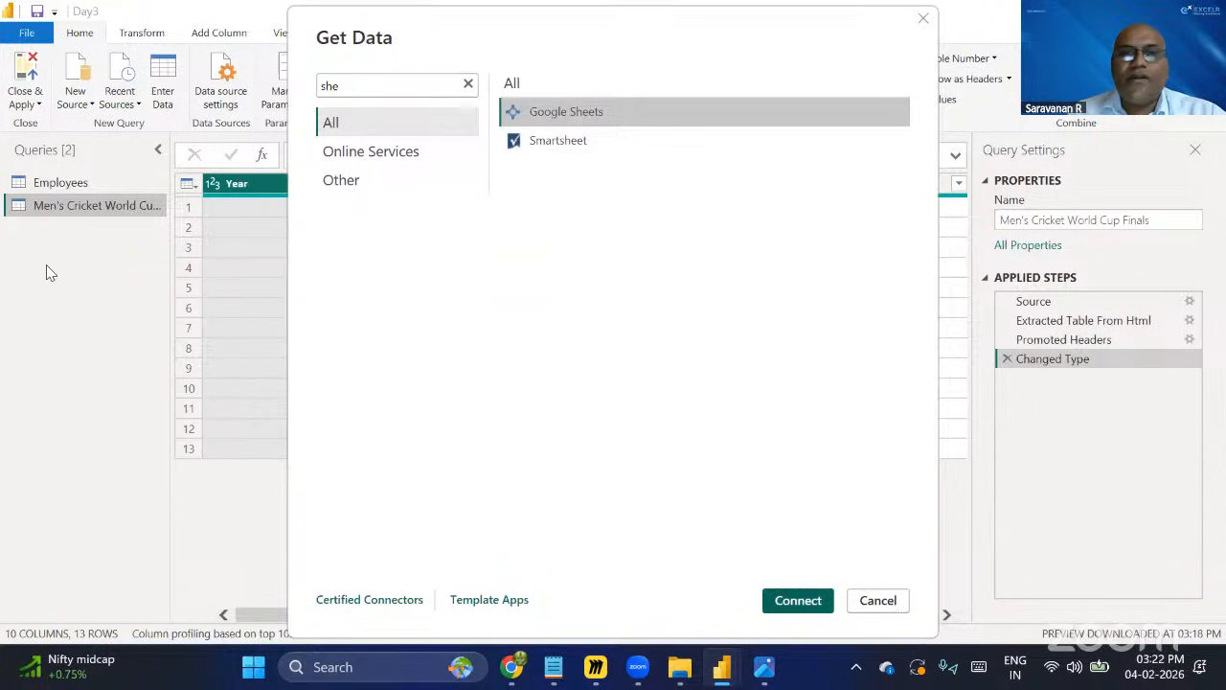
Start a new source, search connectors for she, choose Google Sheets, and paste the Employee DB sheet URL.
{"action": "left_click", "coordinate": [86, 107]}
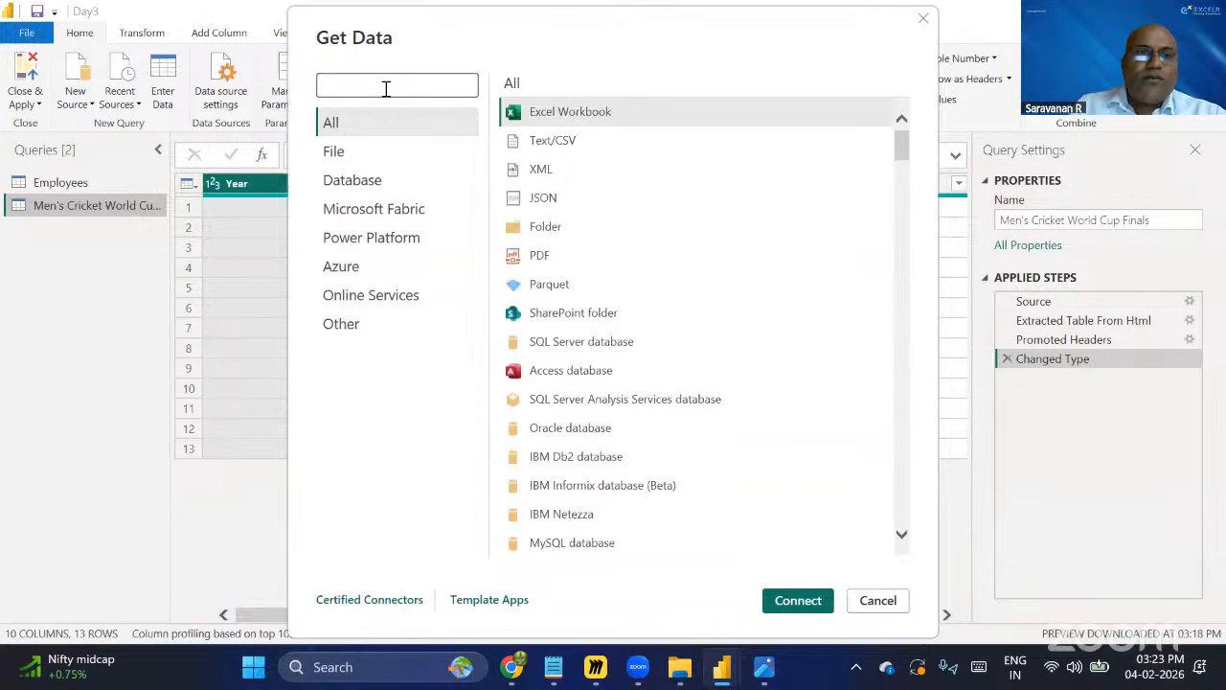
{"action": "type", "text": "sh"}
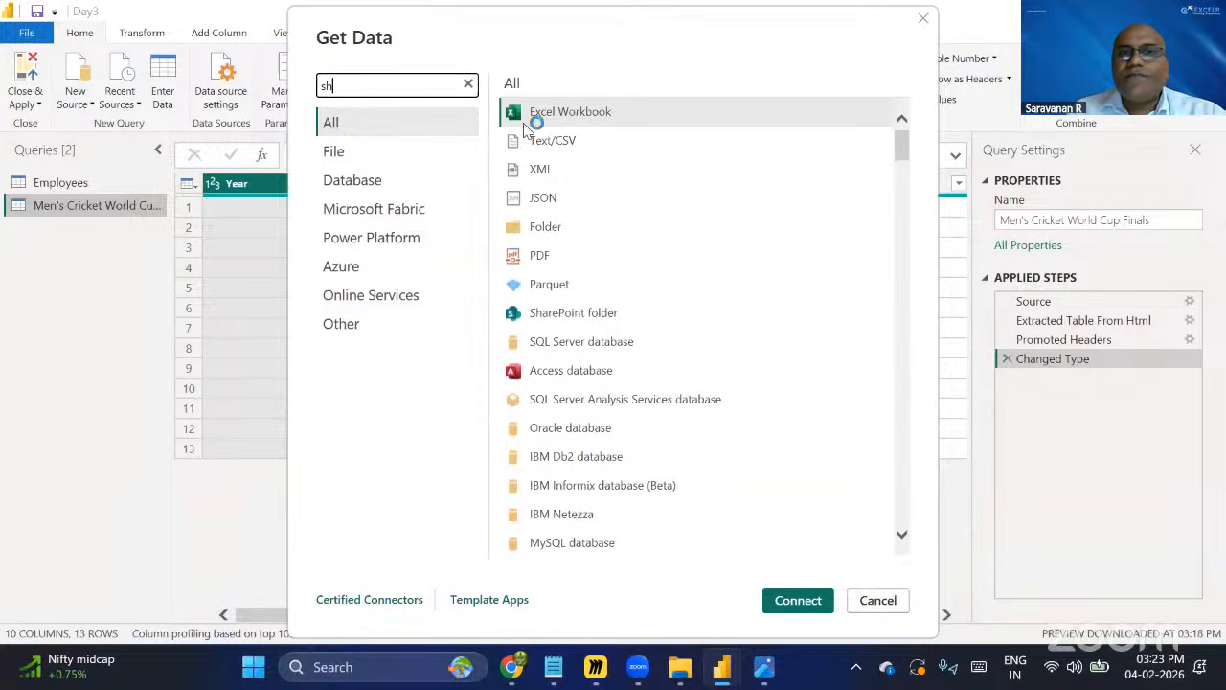
{"action": "type", "text": "e"}
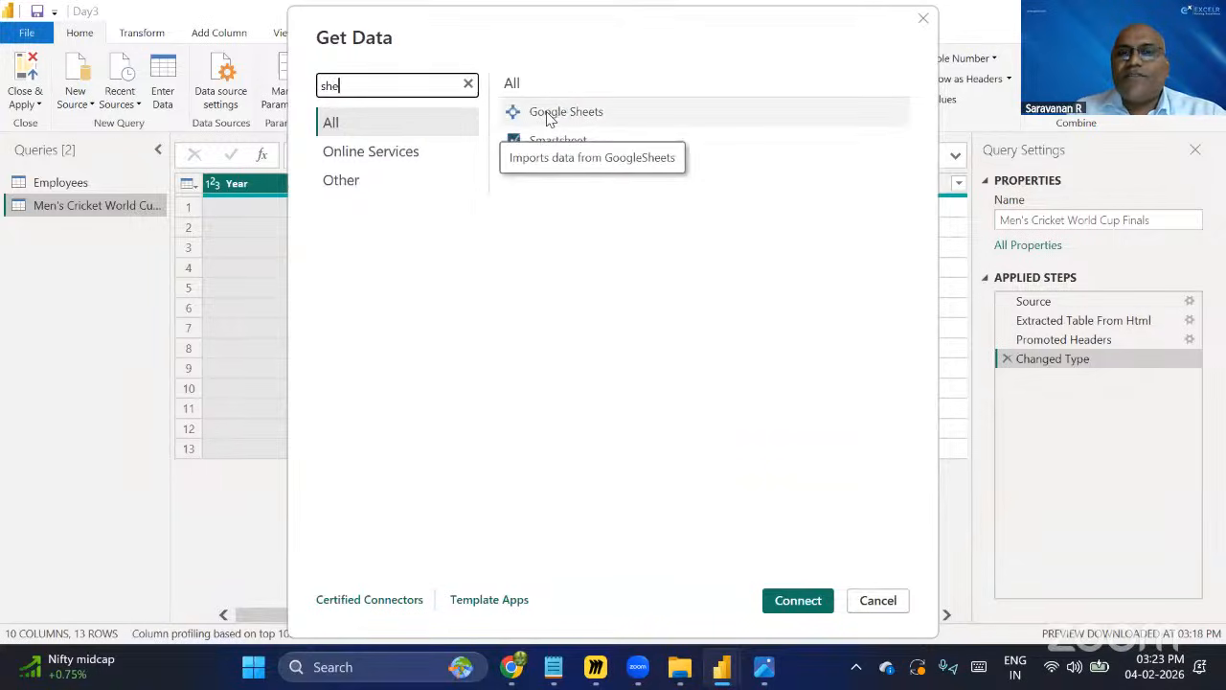
{"action": "left_click", "coordinate": [549, 117]}
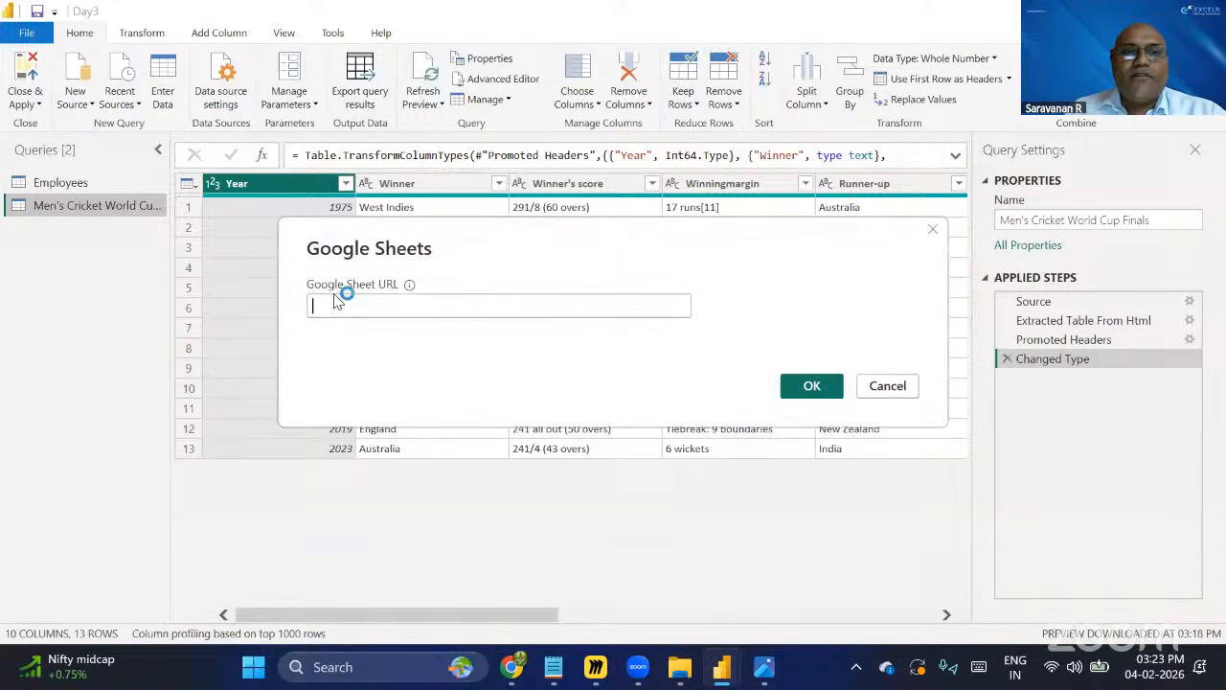
{"action": "left_click", "coordinate": [394, 303]}
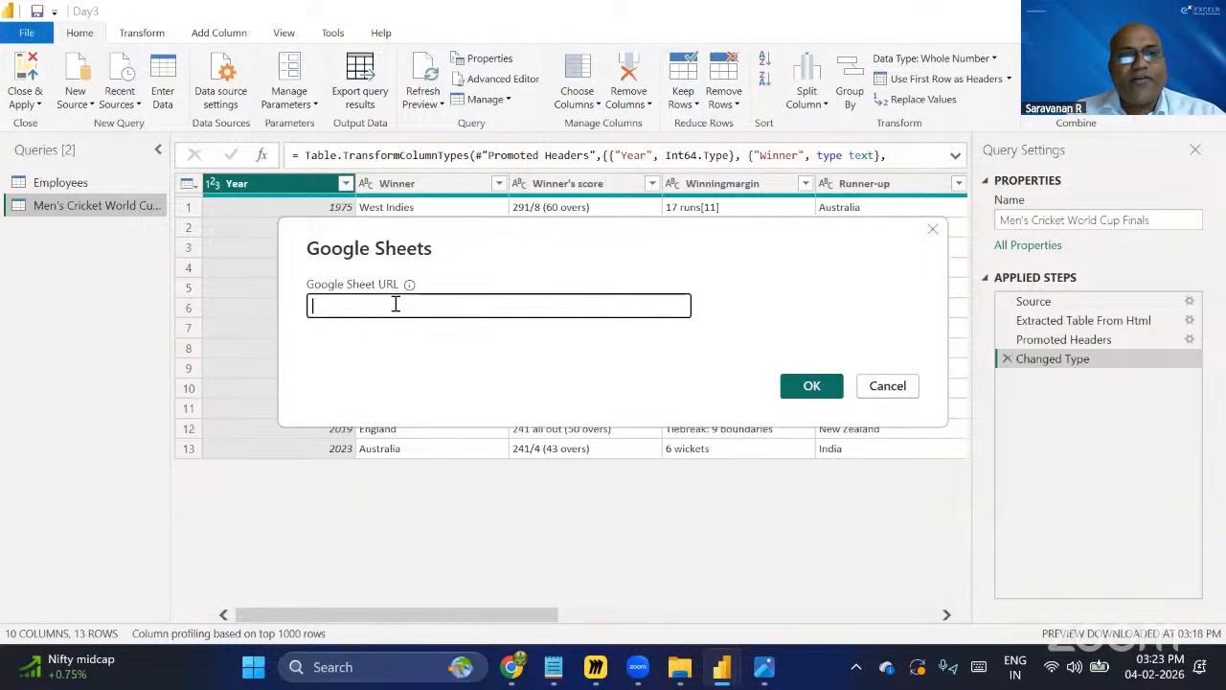
{"action": "key", "text": "ctrl+v"}
{"action": "left_click", "coordinate": [812, 386]}
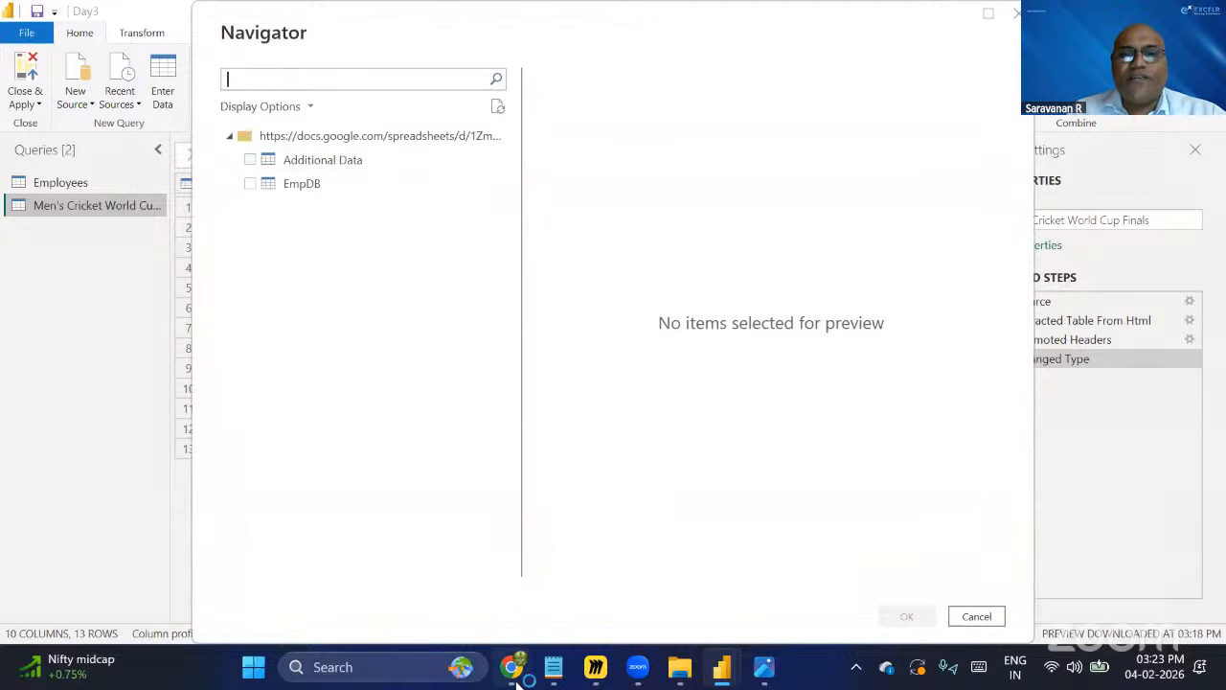
Review the EmpDB and Additional Data sheets of the Employee DB spreadsheet, then return to the Navigator.
{"action": "key", "text": "alt+Tab"}
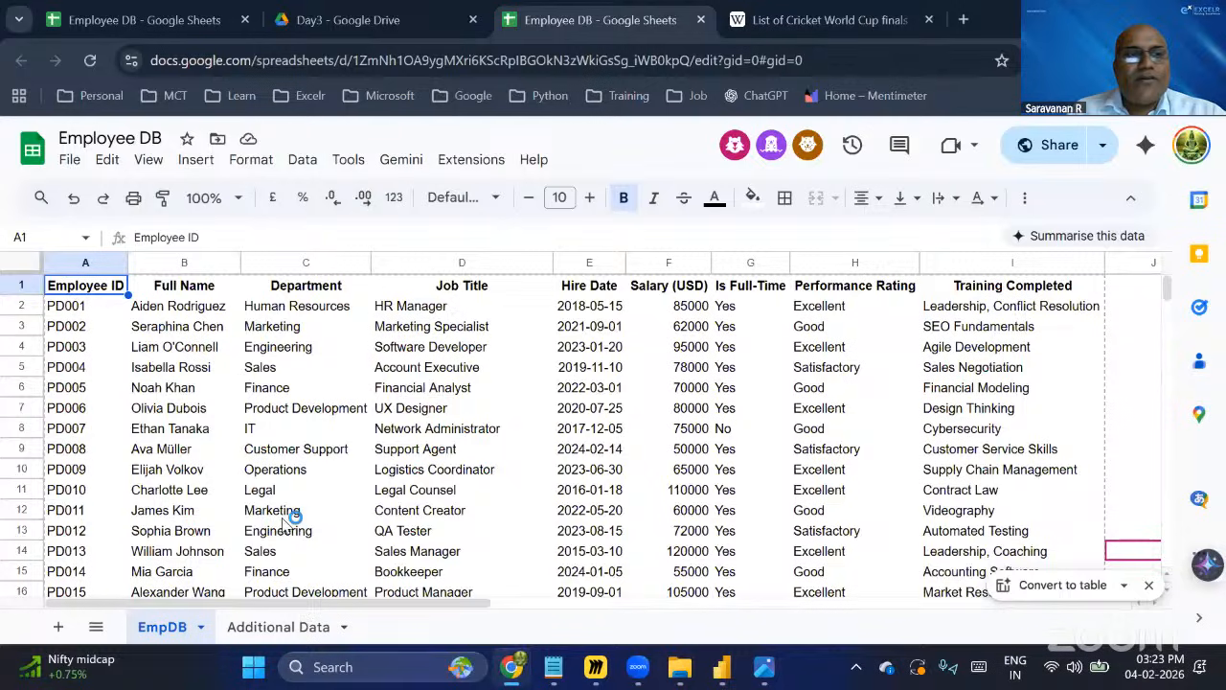
{"action": "scroll", "coordinate": [288, 521], "scroll_direction": "down", "scroll_amount": 5}
{"action": "scroll", "coordinate": [288, 521], "scroll_direction": "down", "scroll_amount": 6}
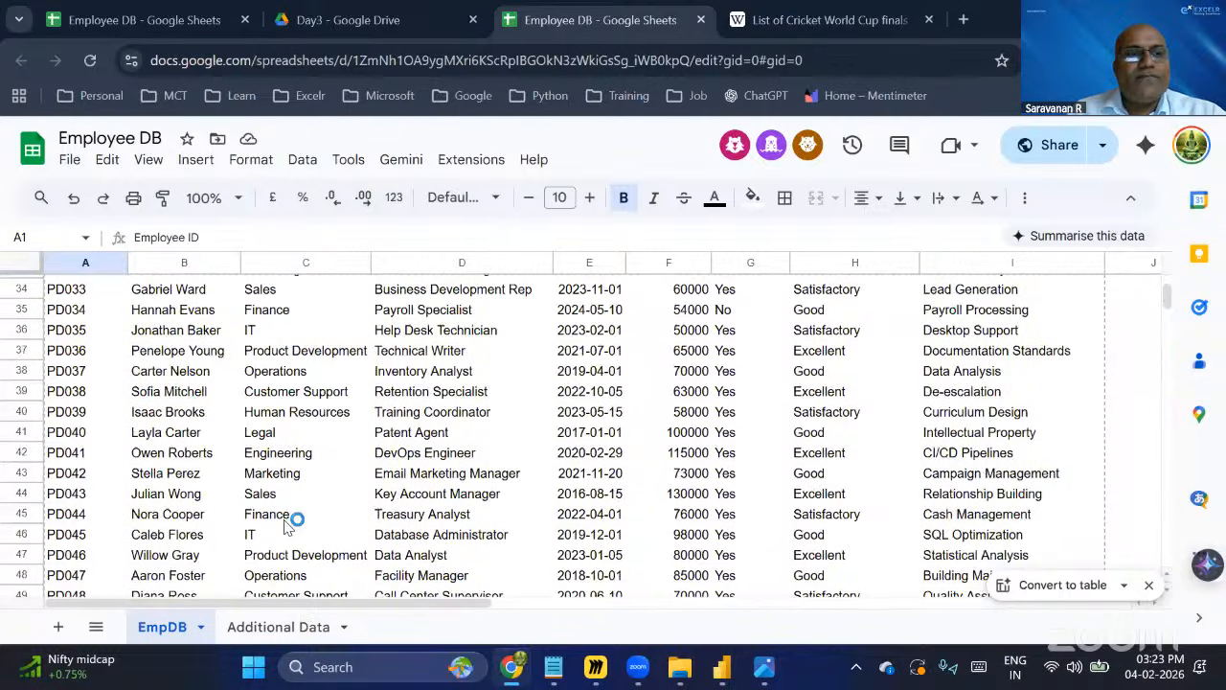
{"action": "scroll", "coordinate": [287, 521], "scroll_direction": "down", "scroll_amount": 15}
{"action": "scroll", "coordinate": [71, 321], "scroll_direction": "down", "scroll_amount": 5}
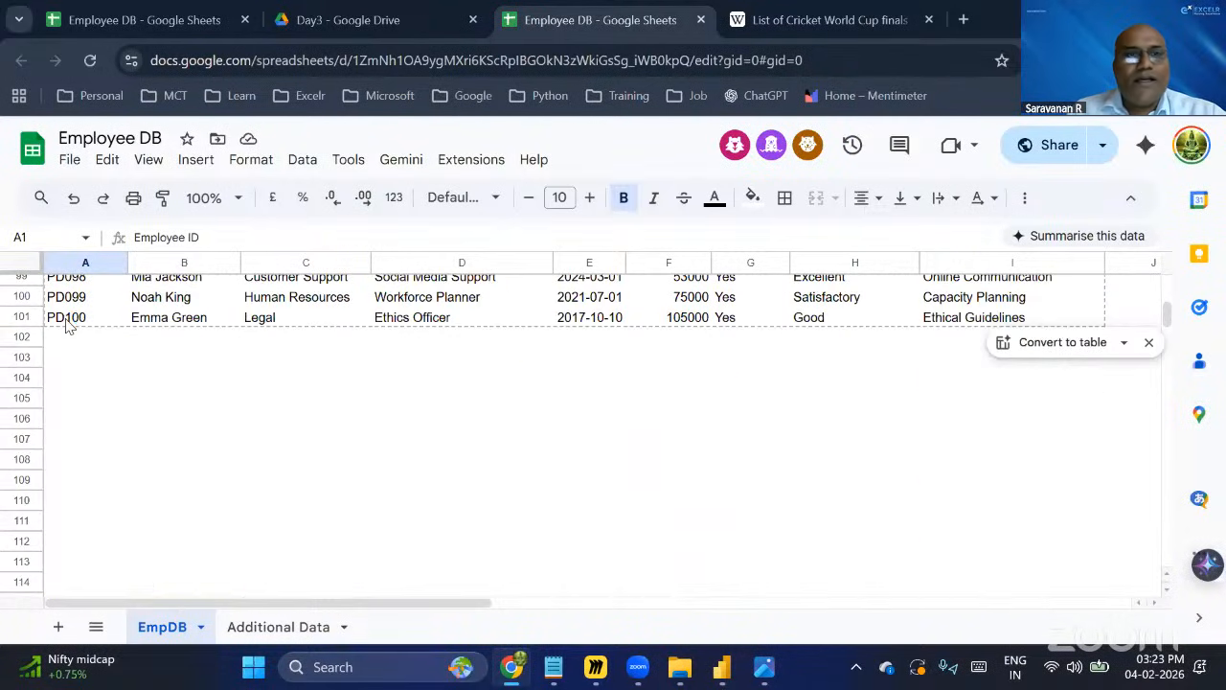
{"action": "left_click", "coordinate": [297, 628]}
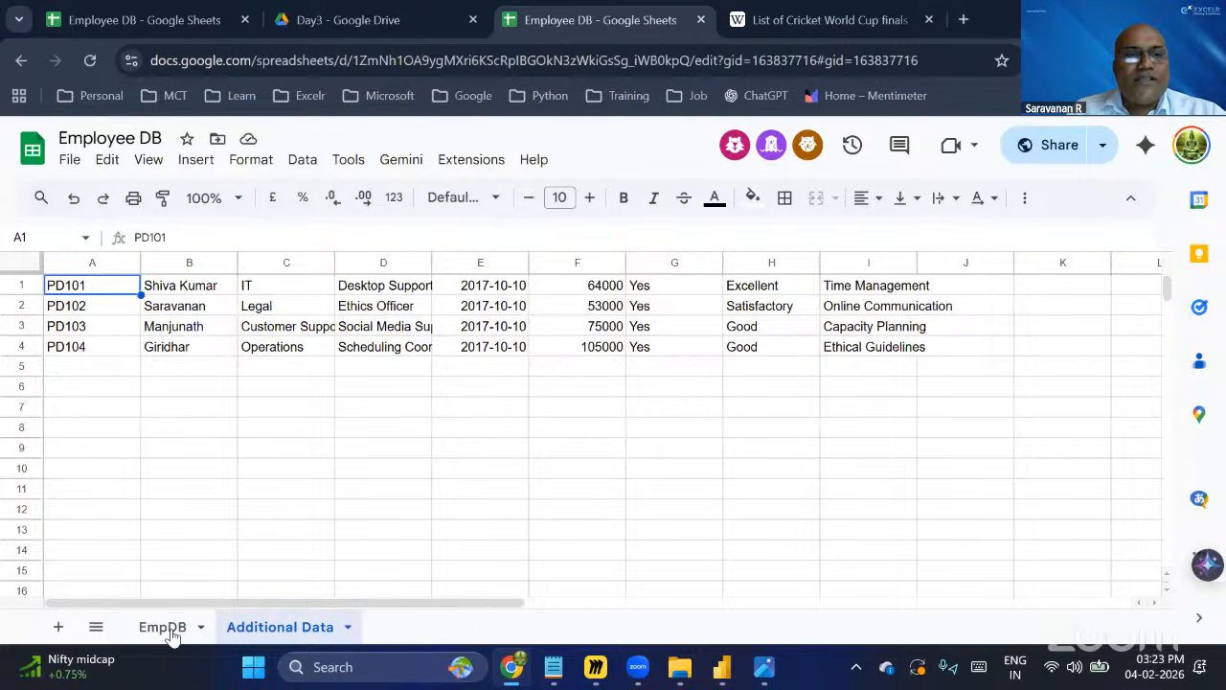
{"action": "left_click", "coordinate": [163, 627]}
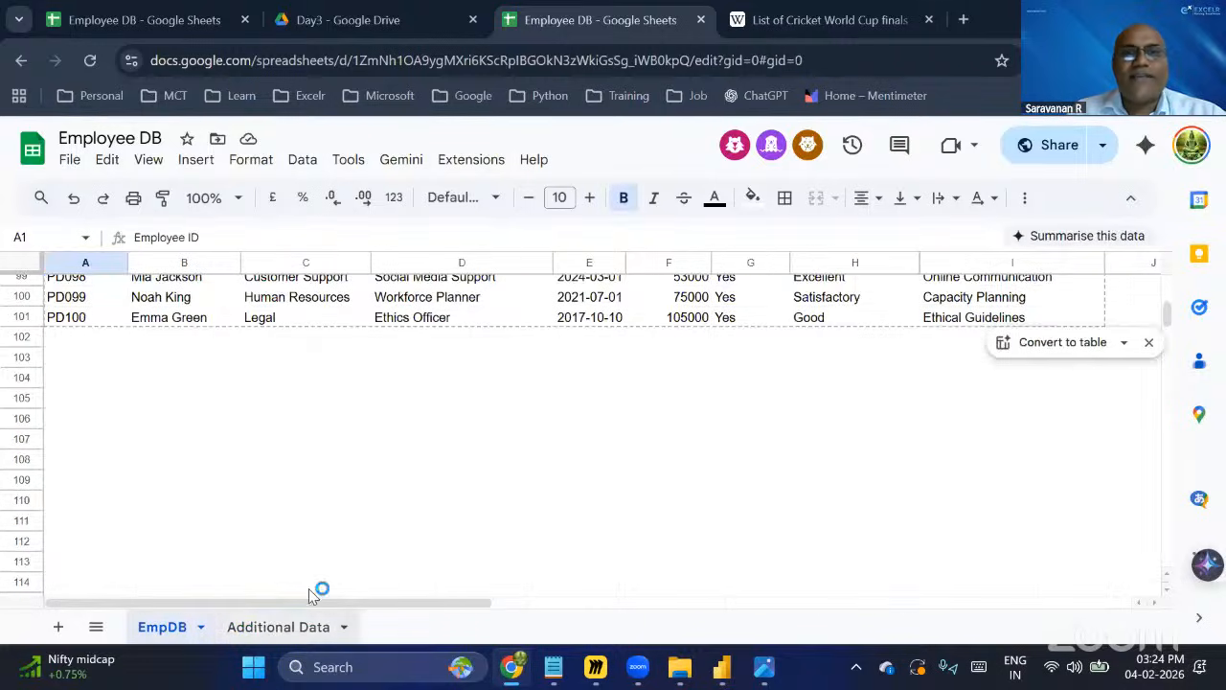
{"action": "left_click", "coordinate": [1114, 19]}
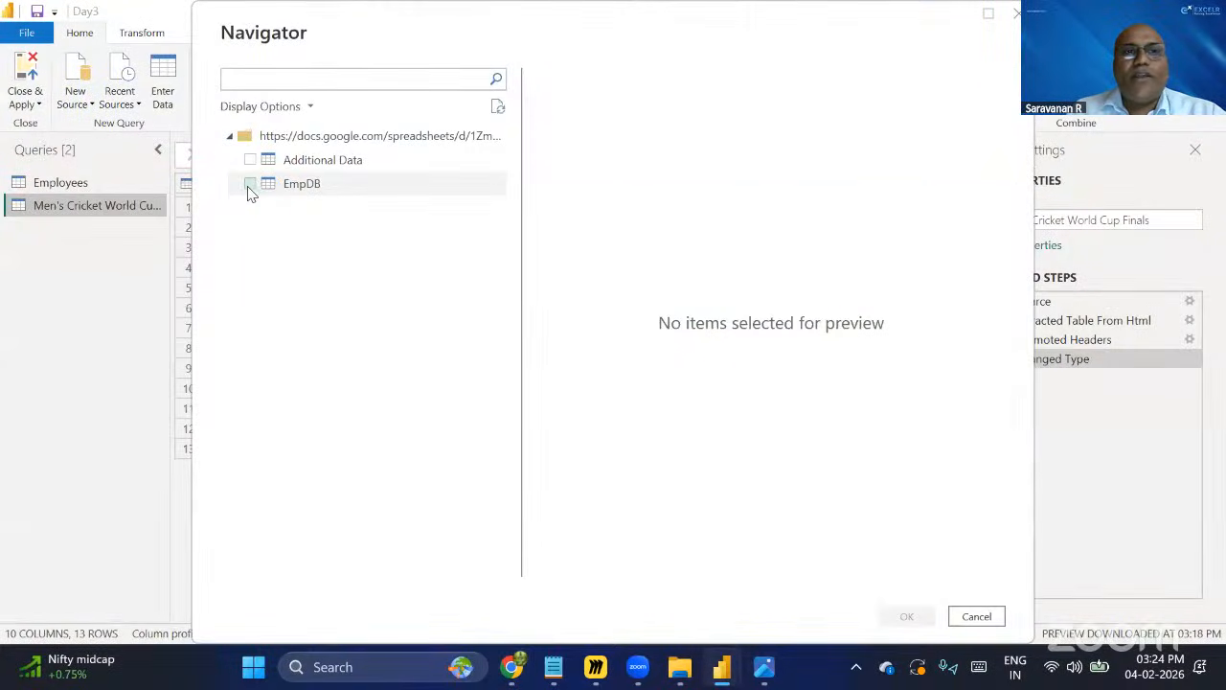
Load the EmpDB sheet into Power Query and use its first row as headers.
{"action": "left_click", "coordinate": [370, 191]}
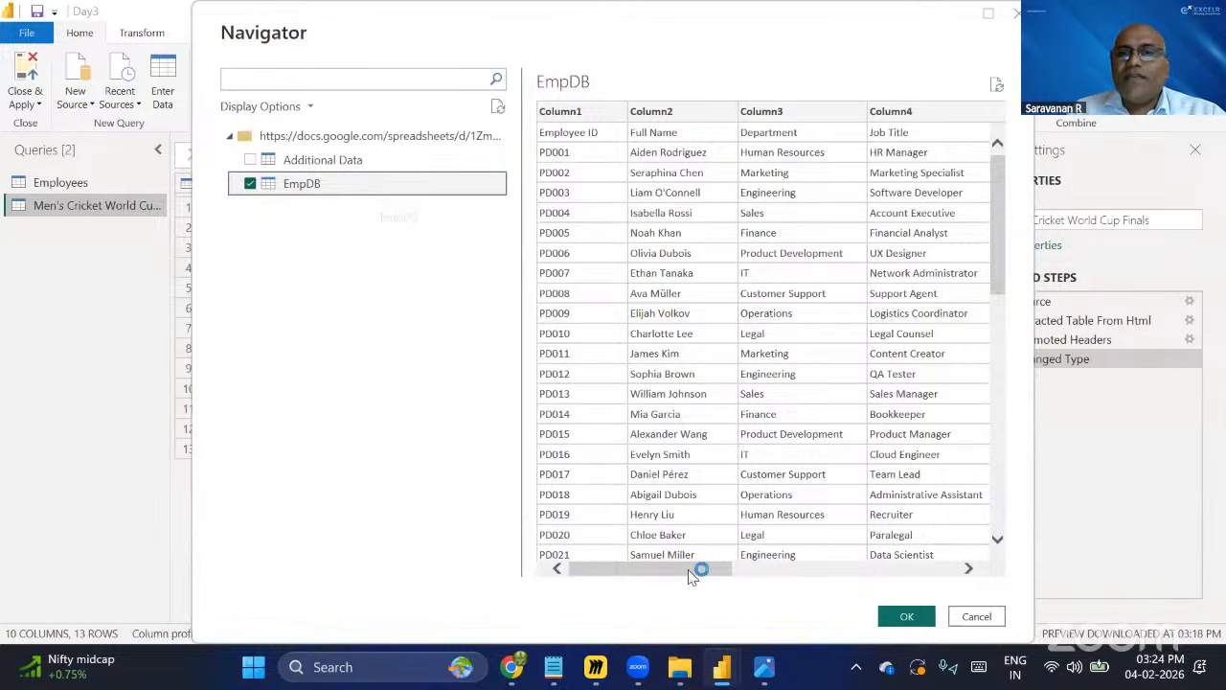
{"action": "left_click_drag", "start_coordinate": [695, 570], "coordinate": [955, 572]}
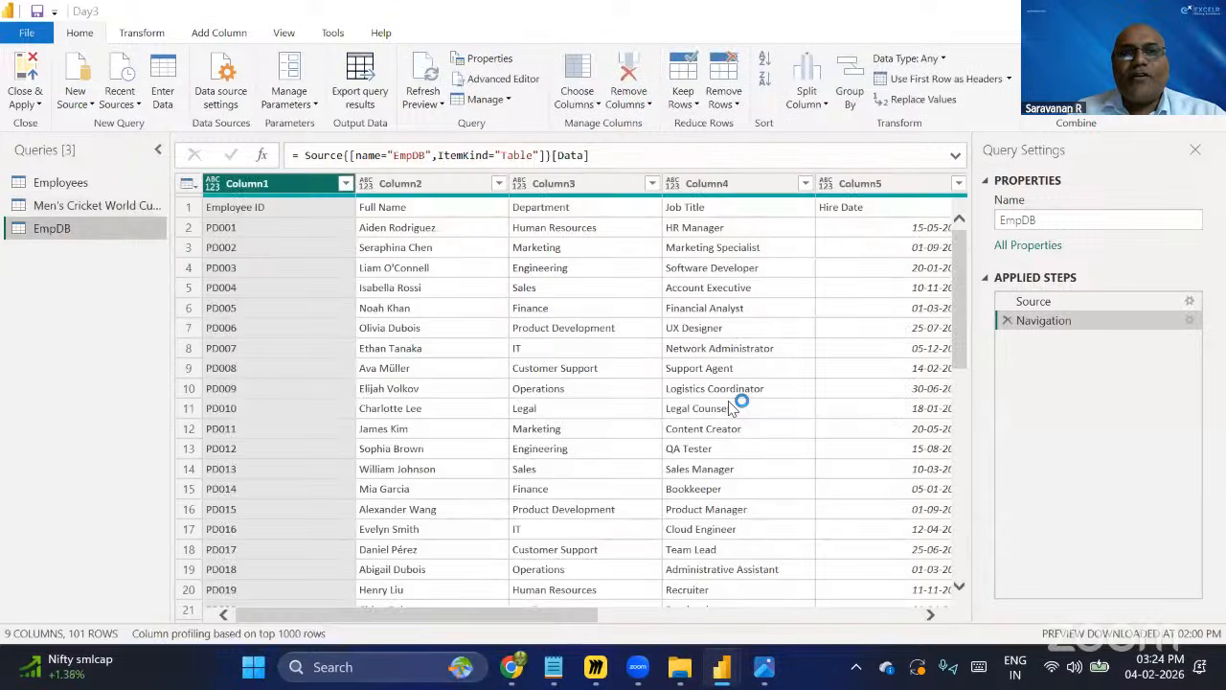
{"action": "key", "text": "alt+Tab"}
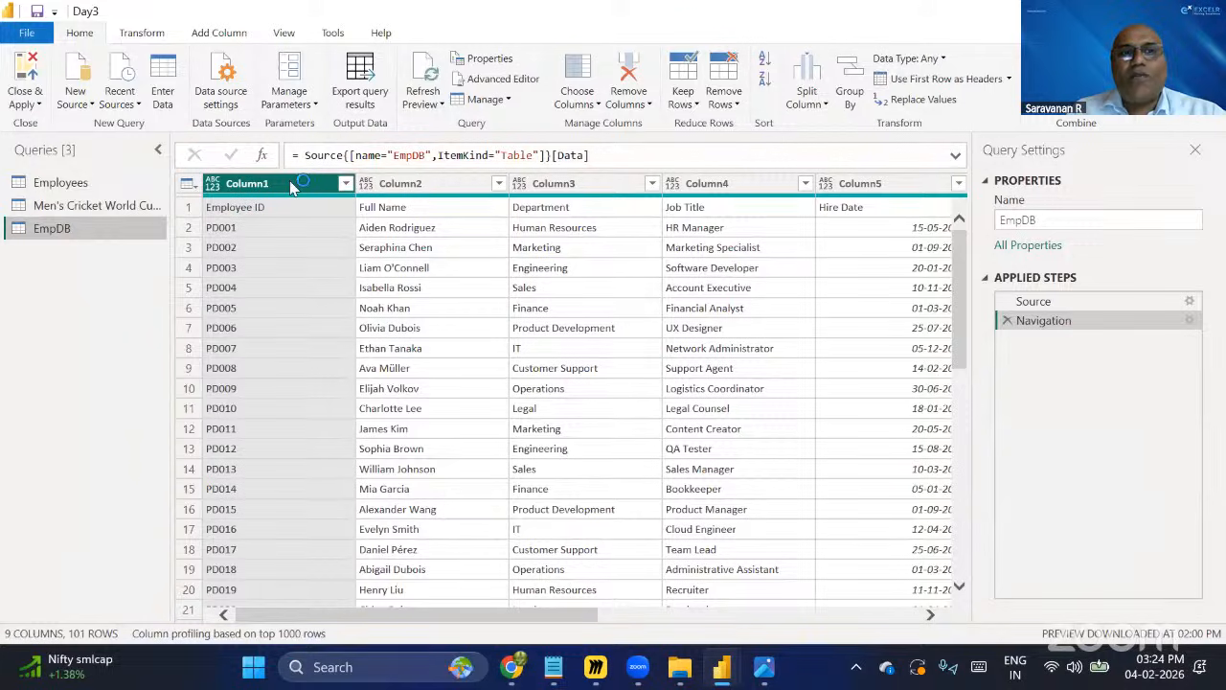
{"action": "left_click", "coordinate": [131, 32]}
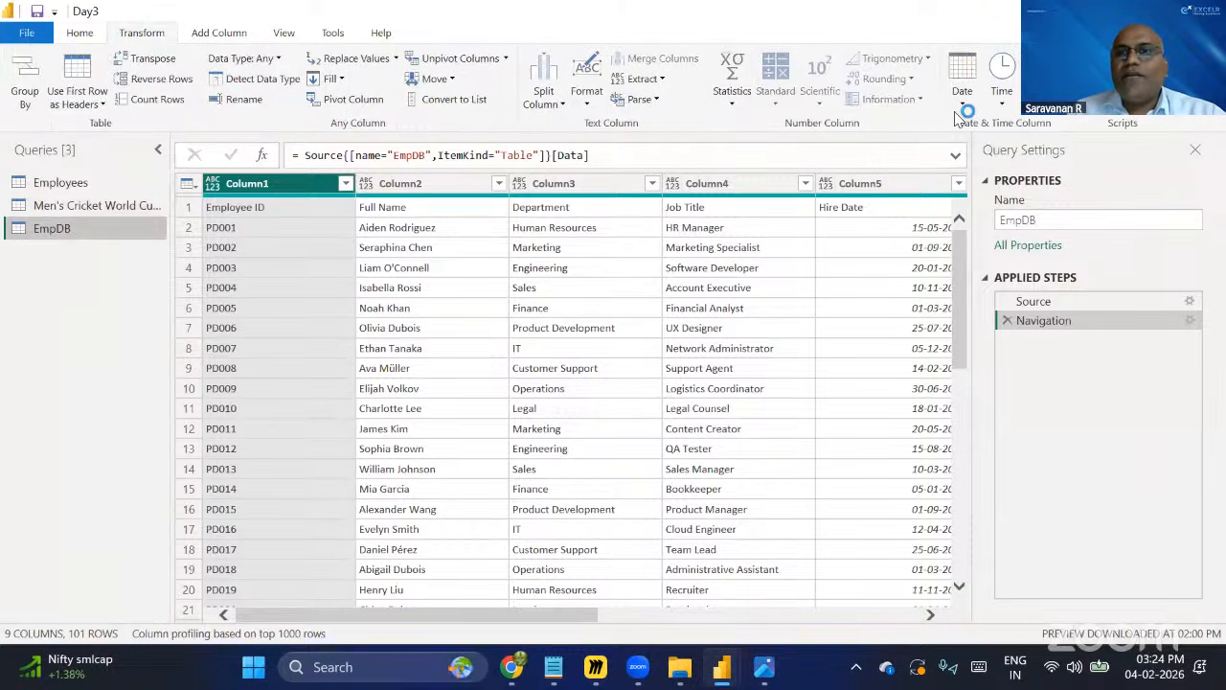
{"action": "scroll", "coordinate": [955, 112], "scroll_direction": "up", "scroll_amount": 1}
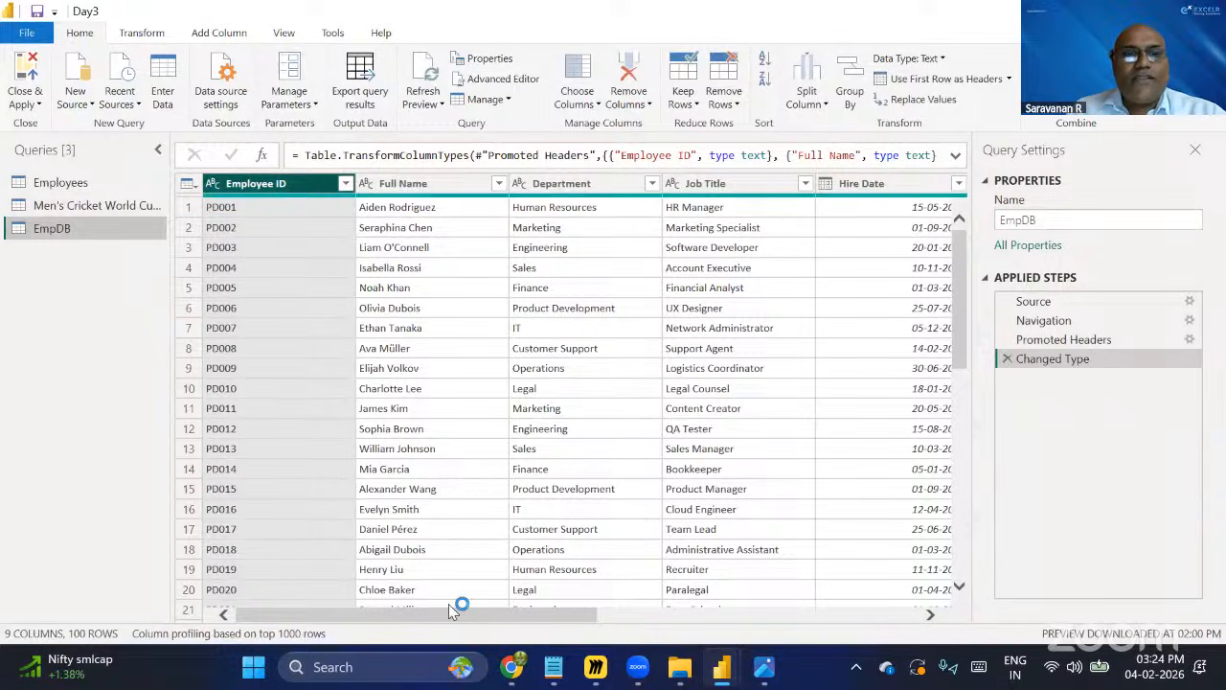
Scroll through the EmpDB columns to review the loaded employee data.
{"action": "left_click_drag", "start_coordinate": [471, 629], "coordinate": [575, 511]}
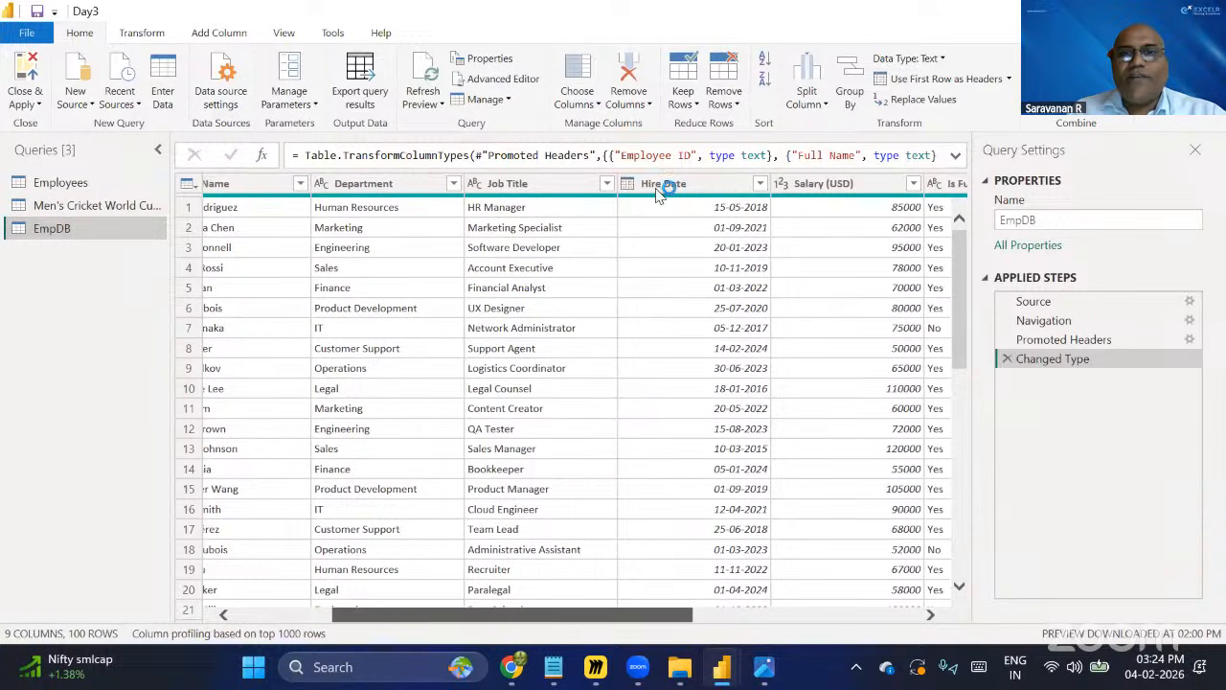
{"action": "left_click", "coordinate": [649, 185]}
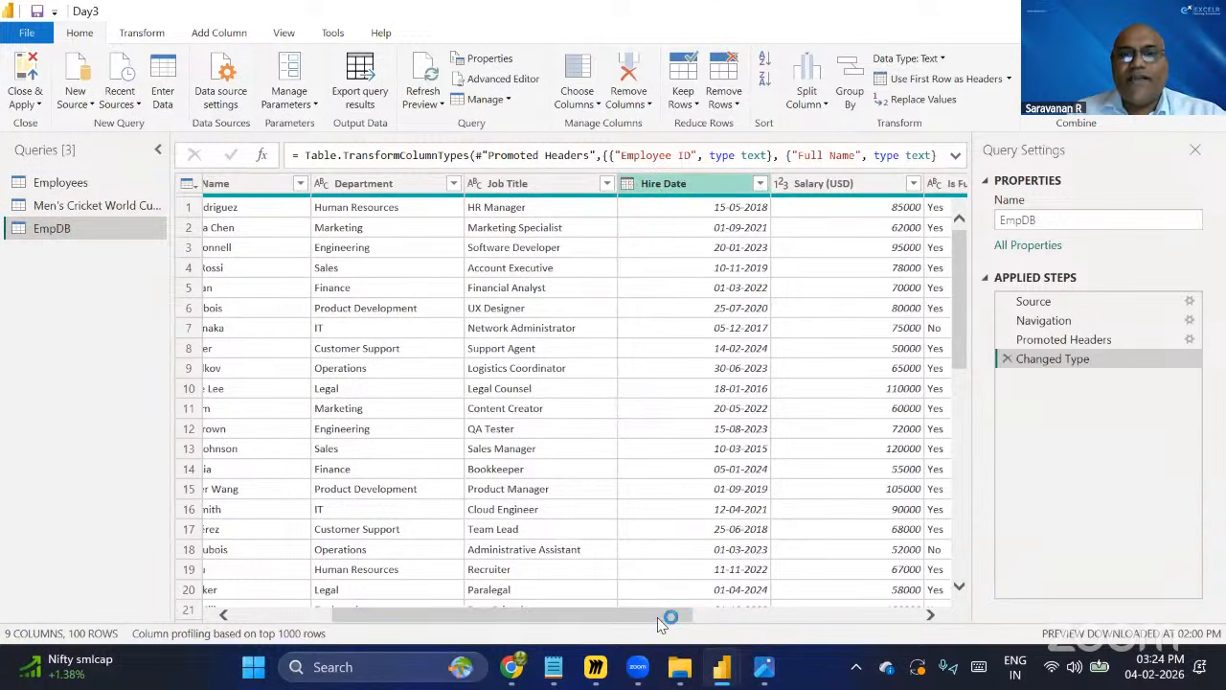
{"action": "left_click_drag", "start_coordinate": [658, 624], "coordinate": [696, 617]}
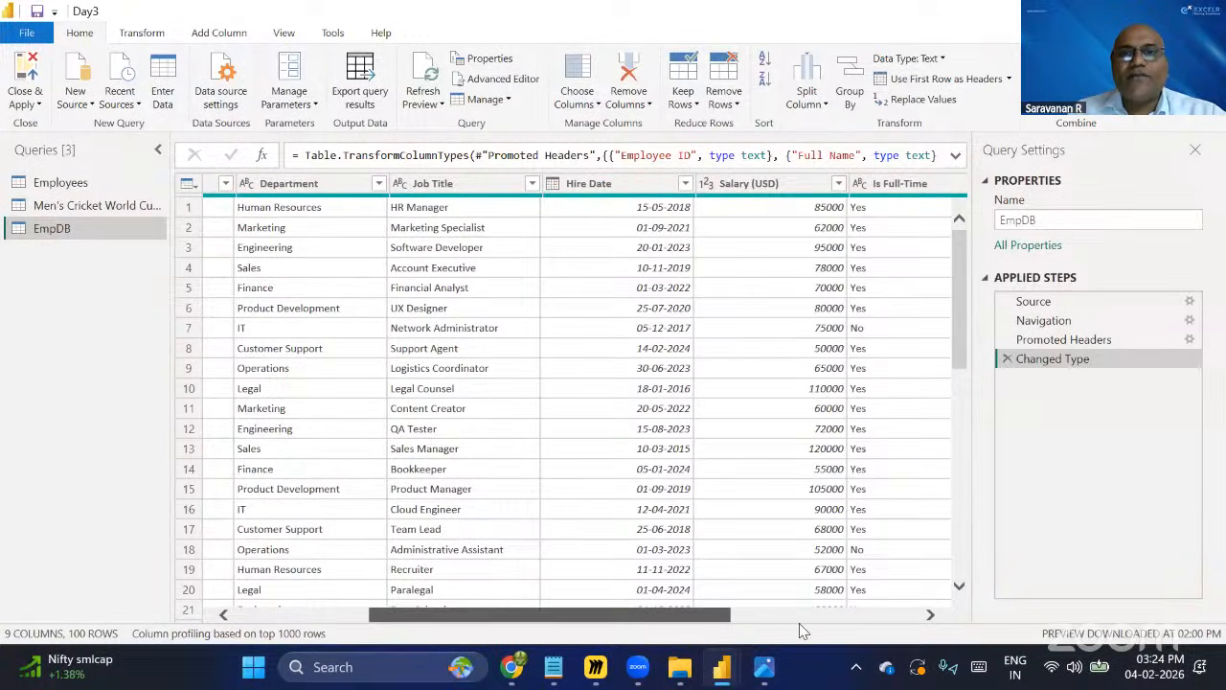
{"action": "left_click_drag", "start_coordinate": [803, 630], "coordinate": [927, 652]}
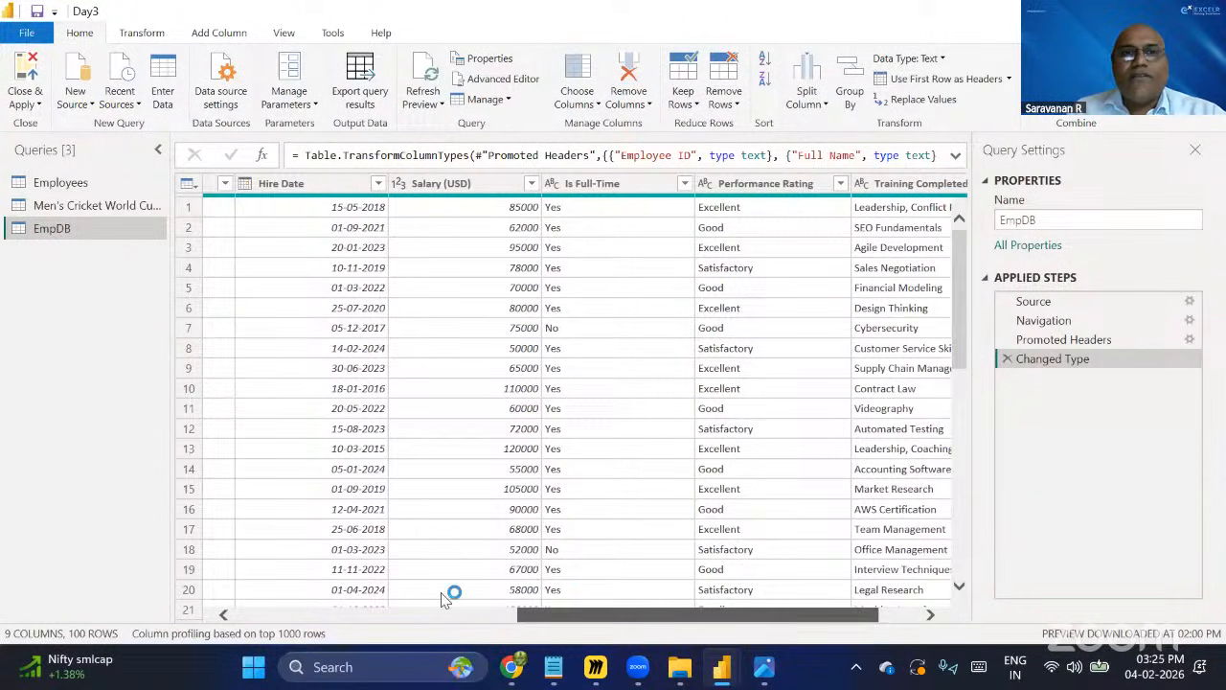
{"action": "left_click_drag", "start_coordinate": [442, 593], "coordinate": [192, 380]}
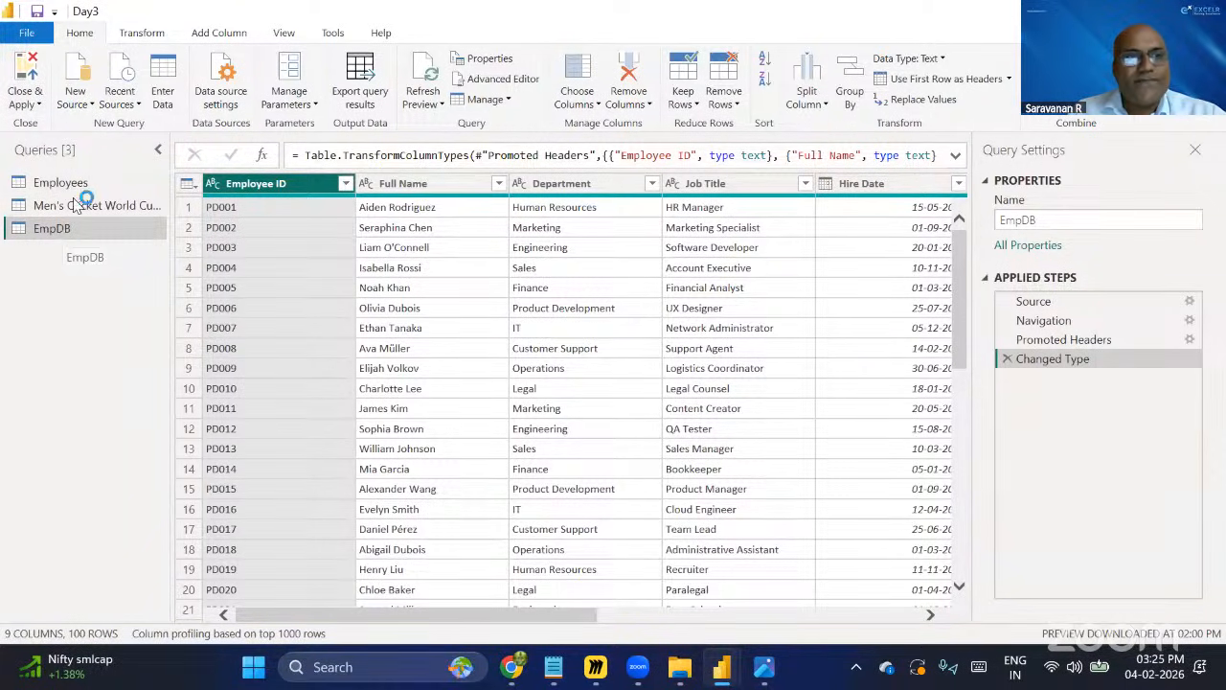
Open the Employees query and its context menu, then return to the Men's Cricket World Cup Finals query.
{"action": "left_click", "coordinate": [99, 185]}
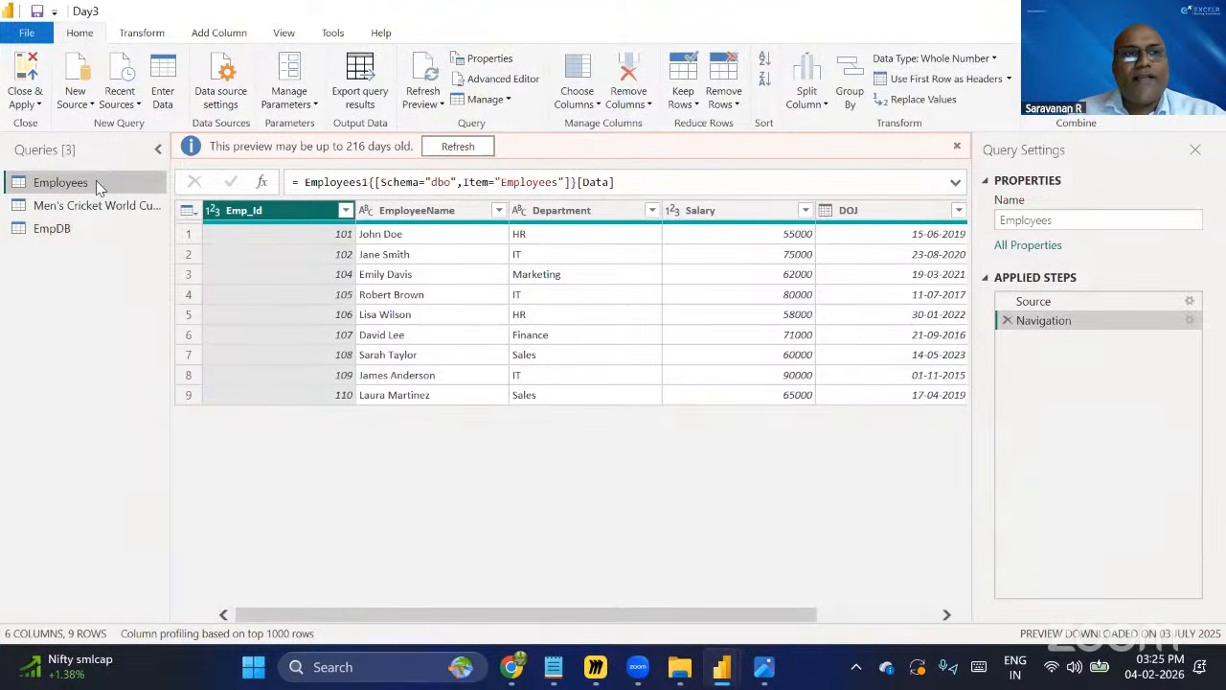
{"action": "right_click", "coordinate": [98, 182]}
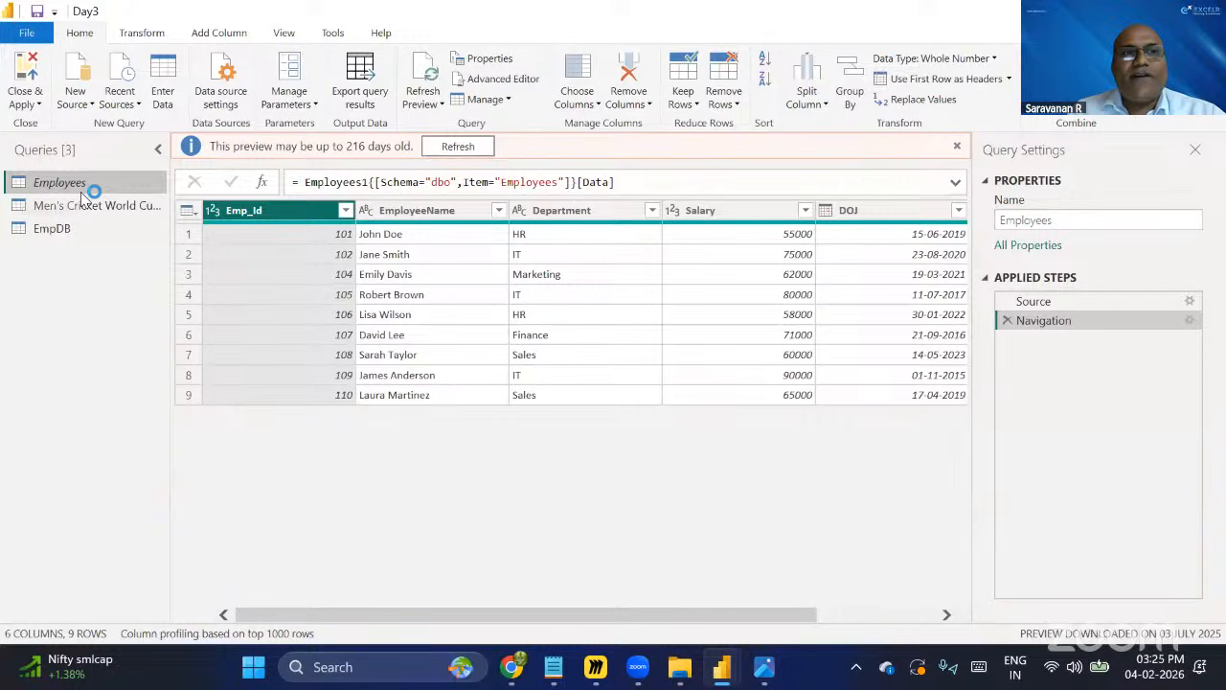
{"action": "mouse_move", "coordinate": [42, 185]}
{"action": "left_mouse_down"}
{"action": "mouse_move", "coordinate": [56, 203]}
{"action": "mouse_move", "coordinate": [61, 188]}
{"action": "left_mouse_up"}
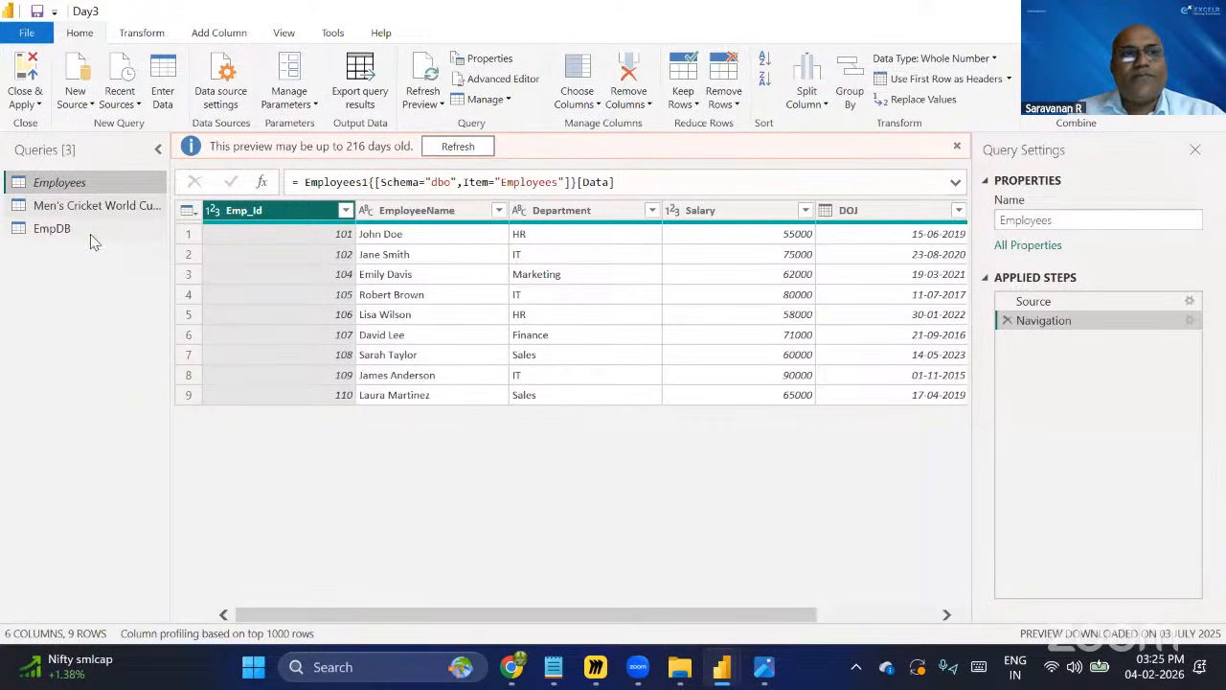
{"action": "left_click", "coordinate": [92, 207]}
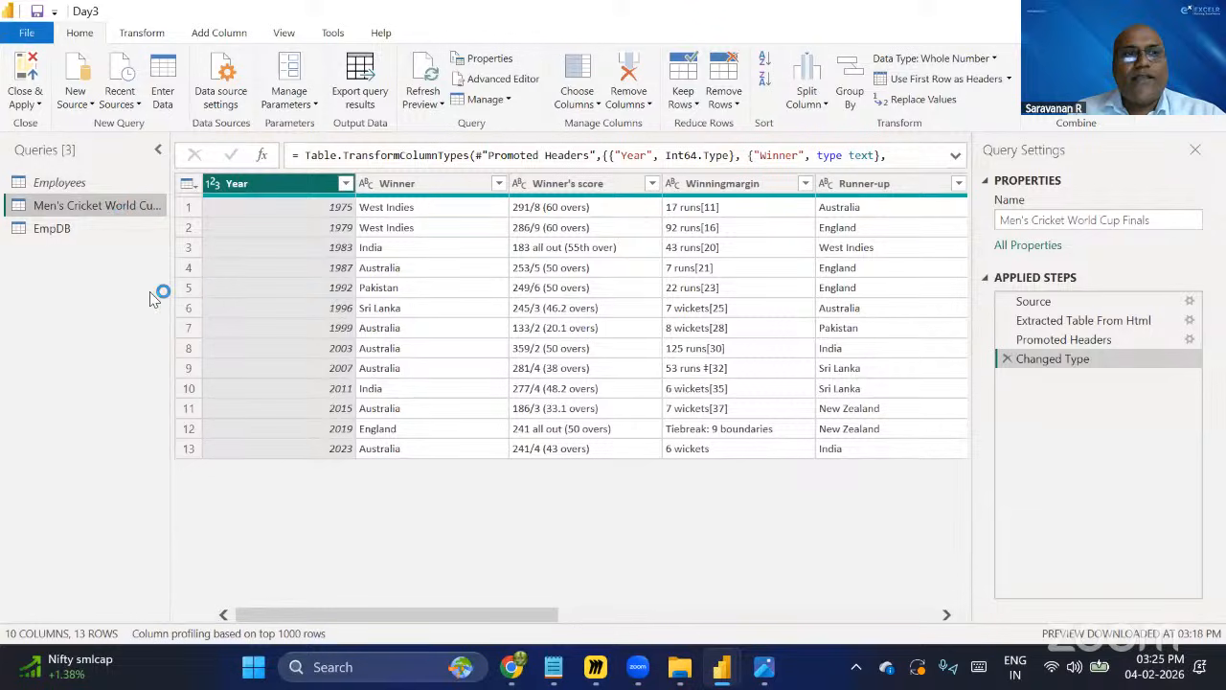
Try to disable Enable load to report in the Men's Cricket World Cup Finals query properties.
{"action": "right_click", "coordinate": [107, 208]}
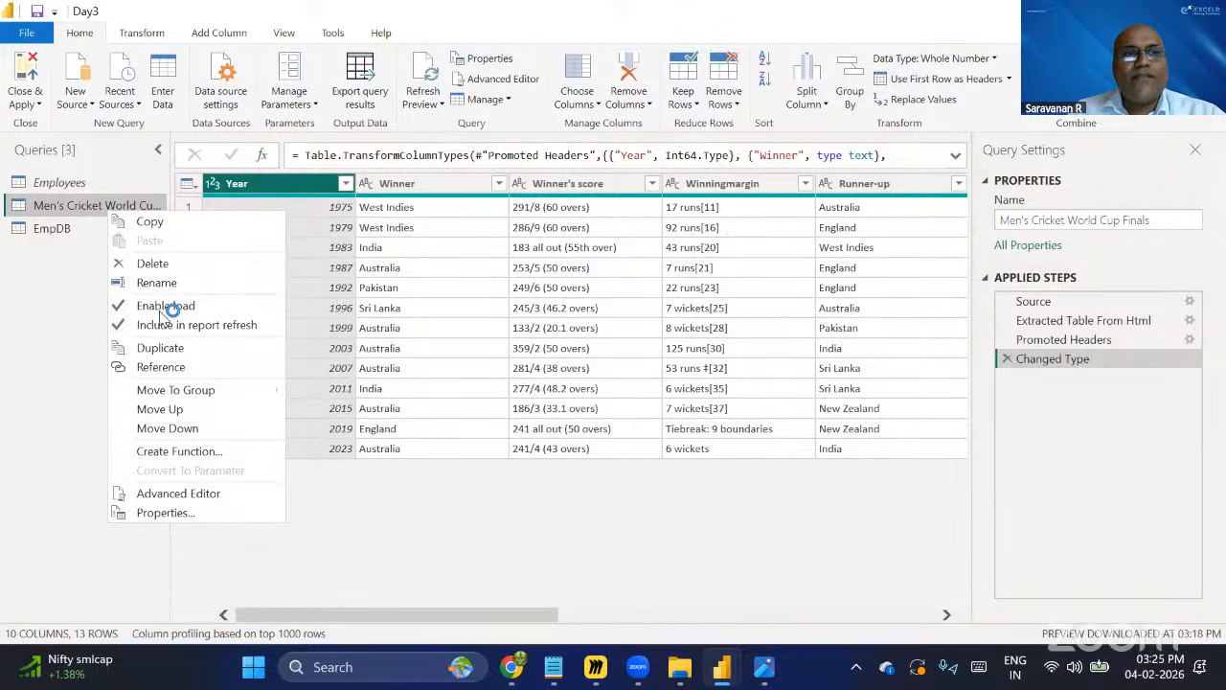
{"action": "left_click", "coordinate": [95, 202]}
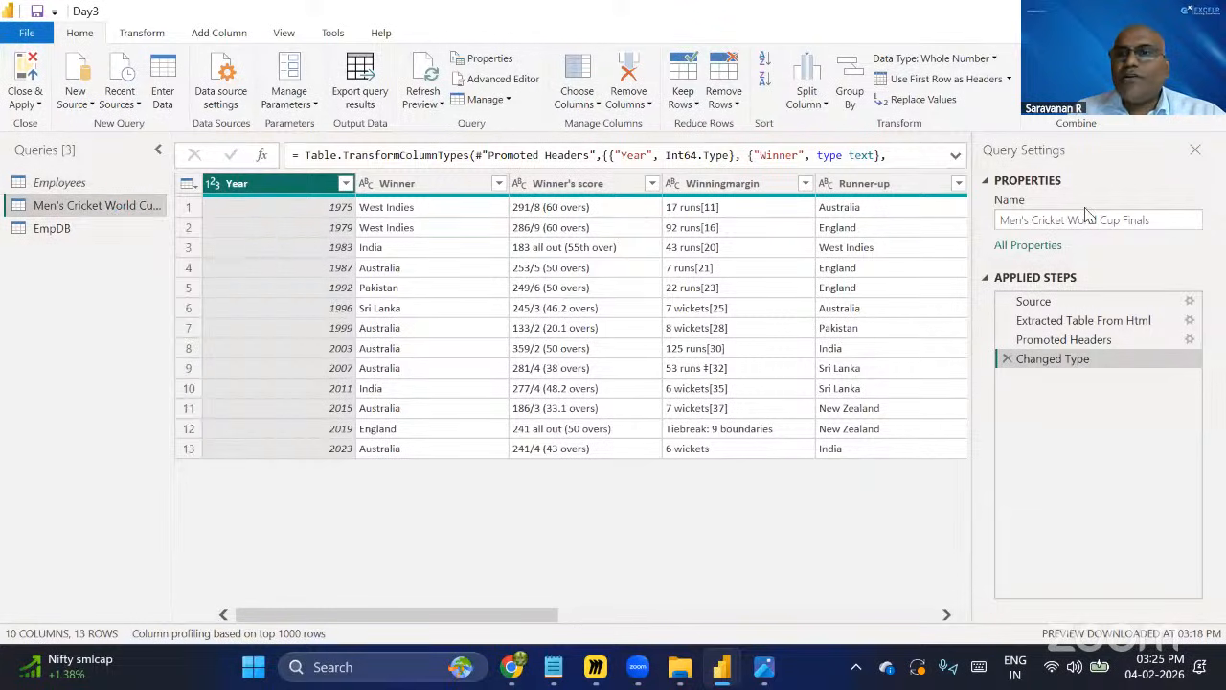
{"action": "left_click", "coordinate": [1029, 248]}
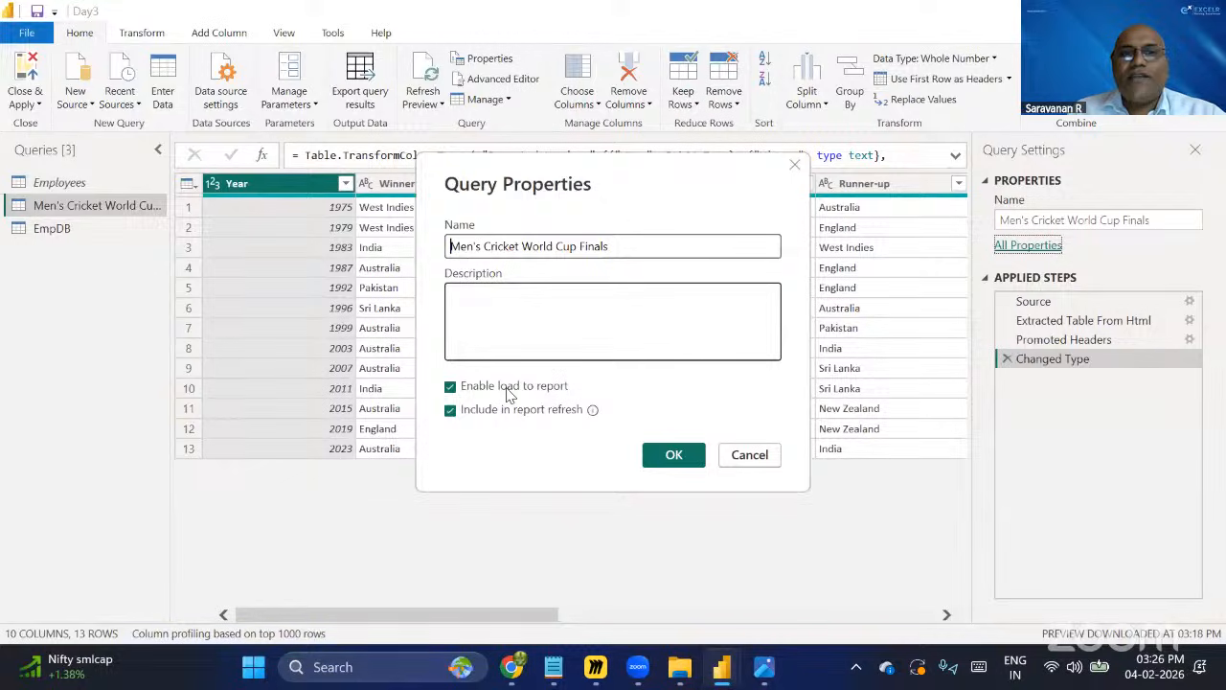
{"action": "left_click", "coordinate": [452, 387]}
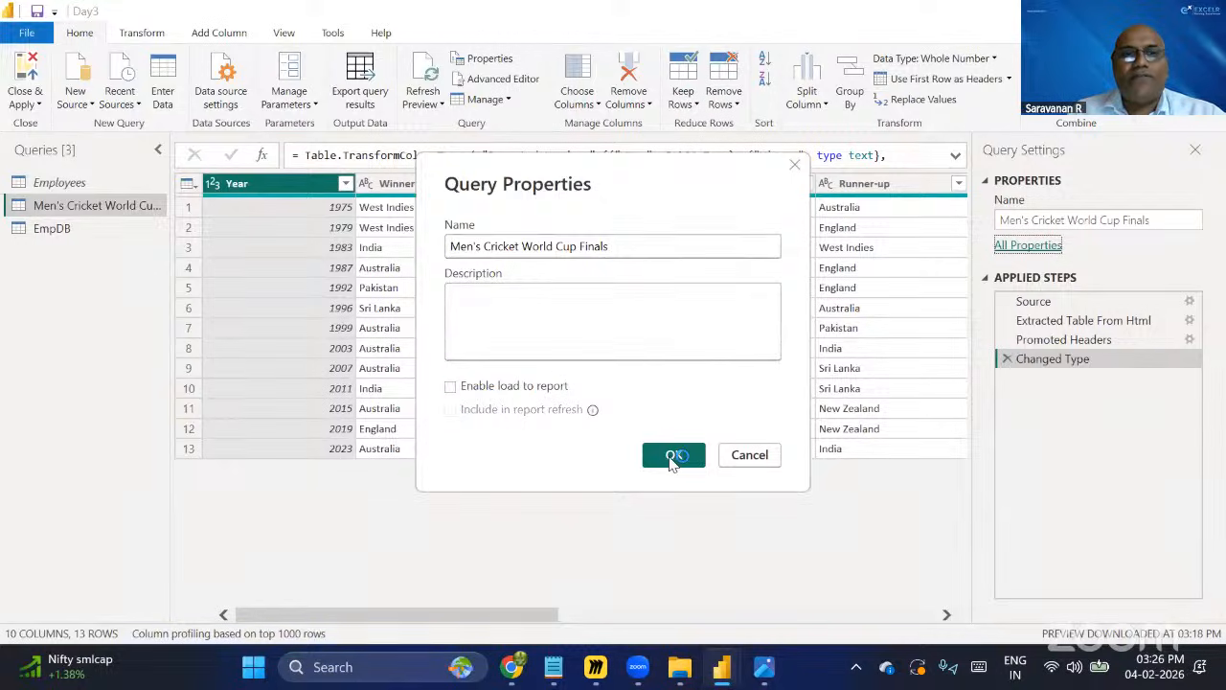
{"action": "left_click", "coordinate": [750, 456]}
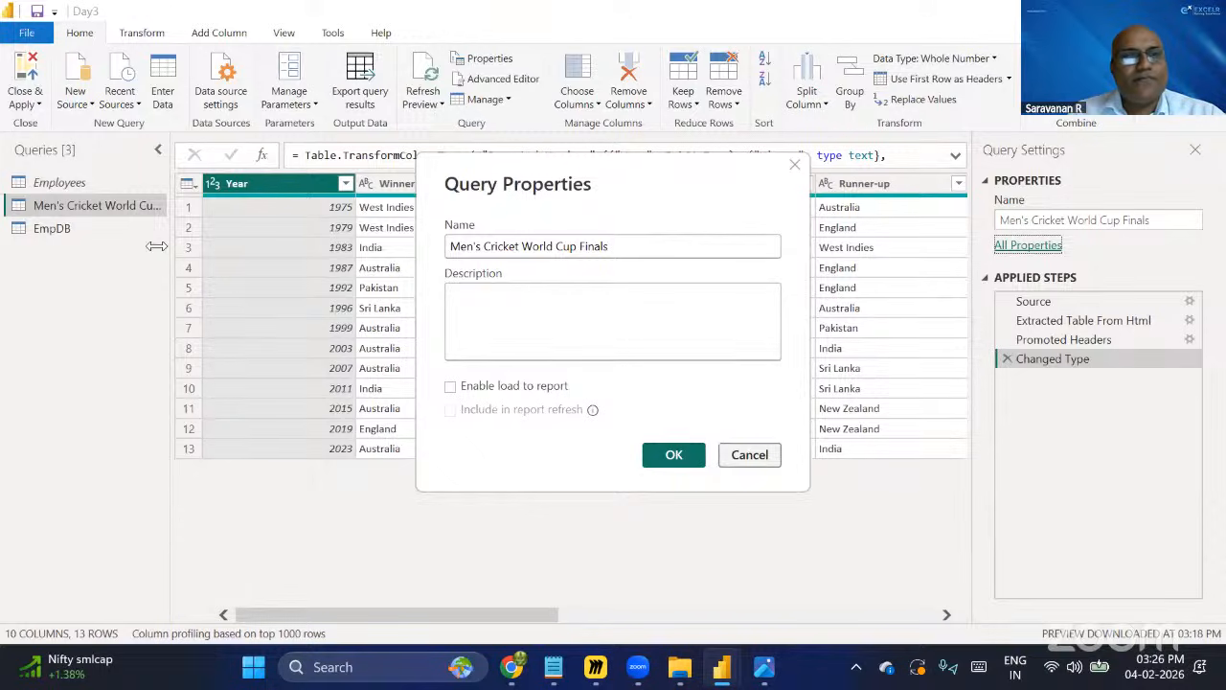
Leave the Men's Cricket World Cup Finals query, select EmpDB, and close Power Query applying the changes.
{"action": "right_click", "coordinate": [132, 205]}
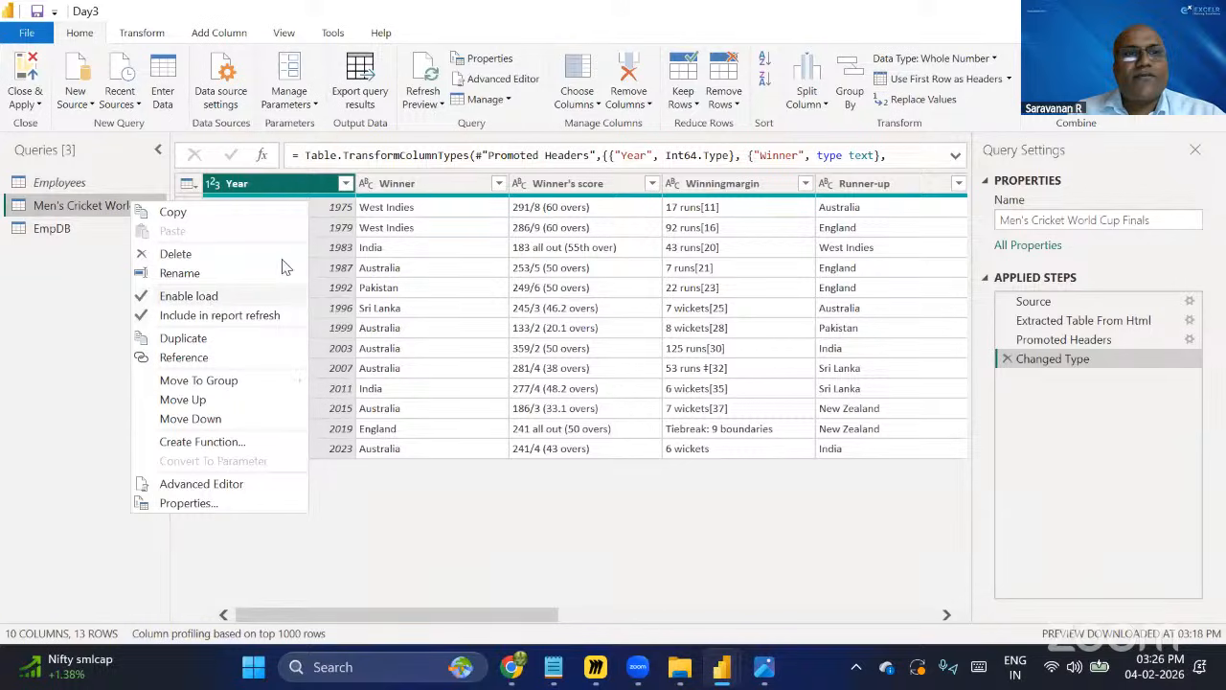
{"action": "left_click", "coordinate": [81, 244]}
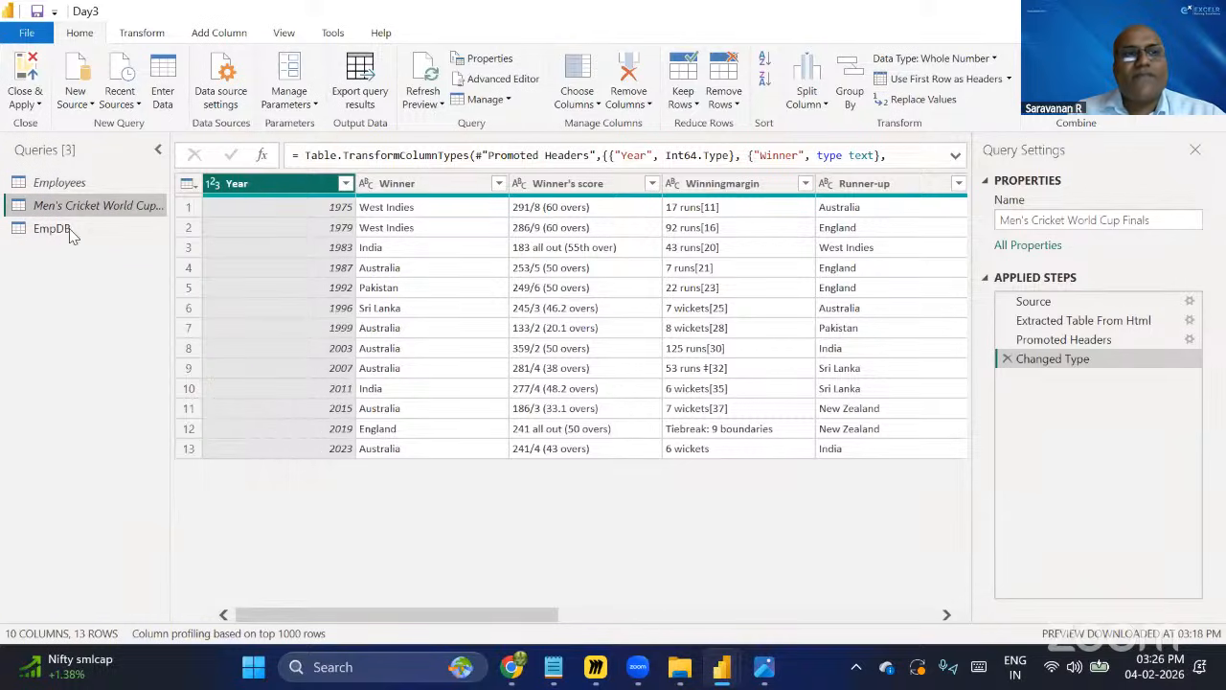
{"action": "left_click", "coordinate": [71, 230]}
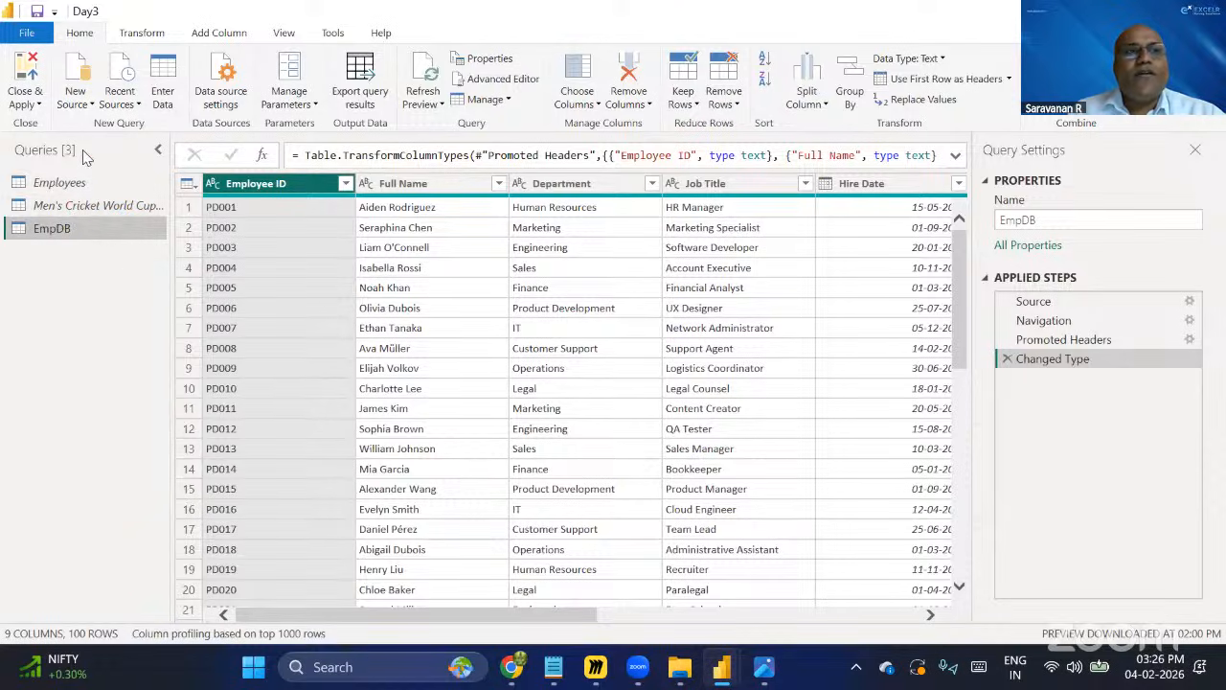
{"action": "left_click", "coordinate": [39, 104]}
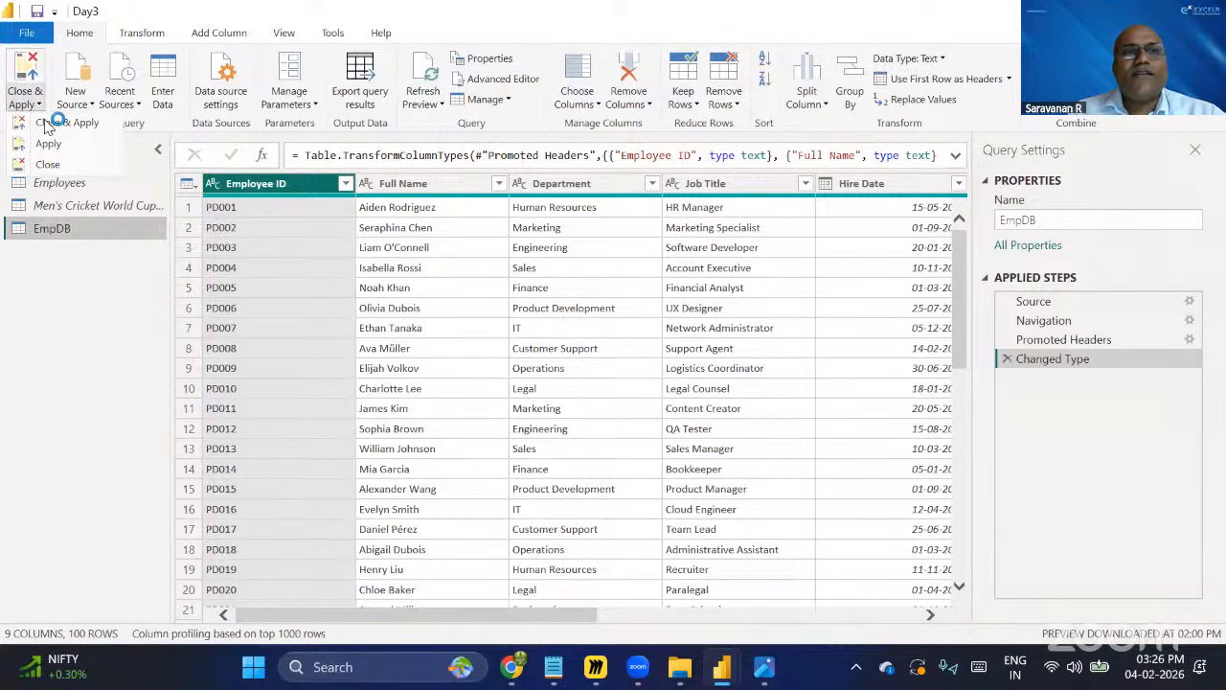
{"action": "left_click", "coordinate": [48, 123]}
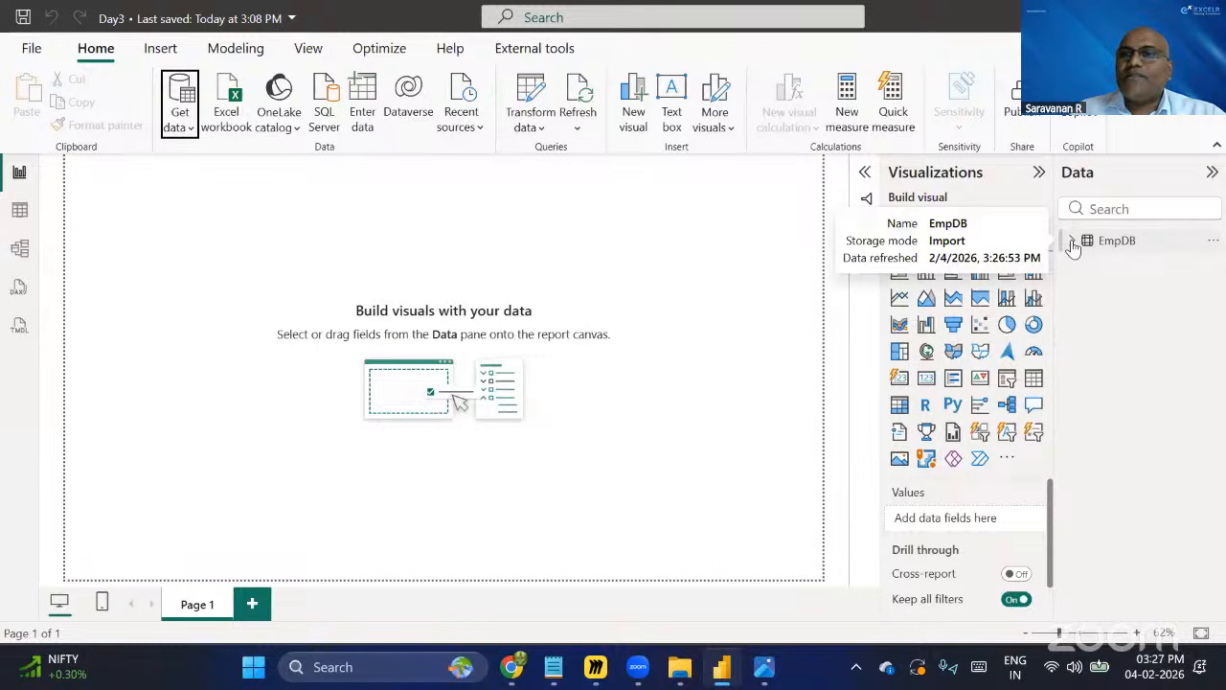
Expand the EmpDB table's fields and review its loaded rows in Table view before returning to the report.
{"action": "left_click", "coordinate": [1073, 244]}
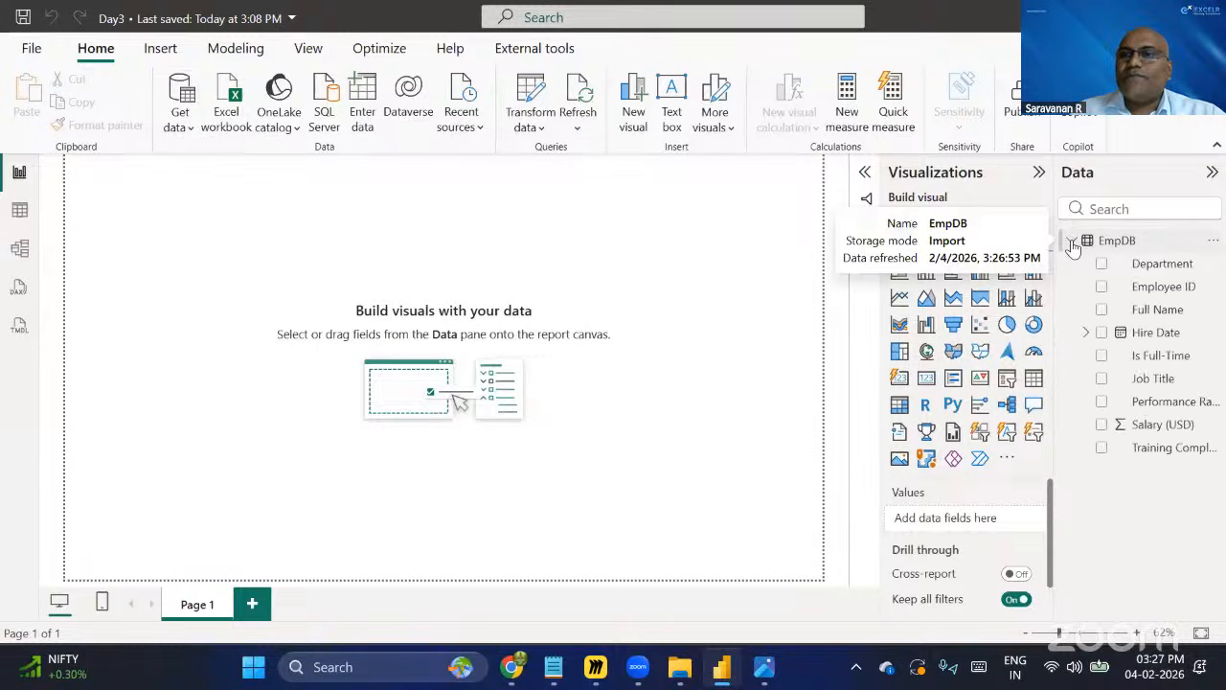
{"action": "left_click", "coordinate": [1141, 247]}
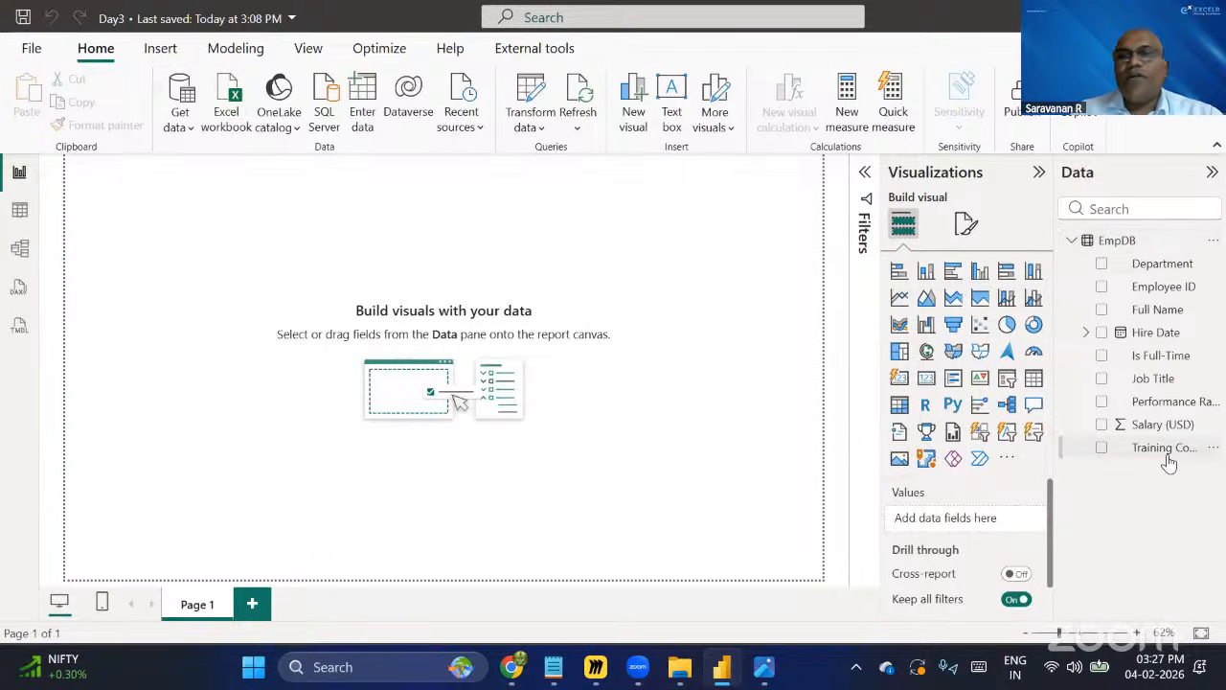
{"action": "left_click", "coordinate": [20, 210]}
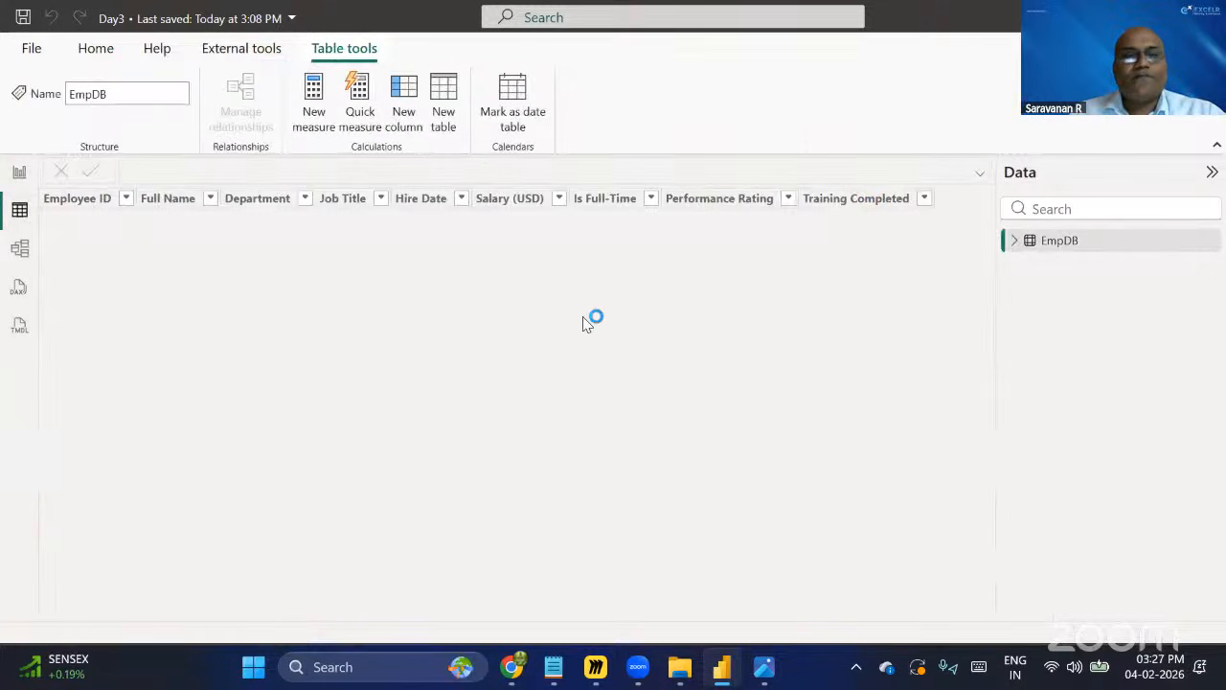
{"action": "left_click", "coordinate": [1016, 241]}
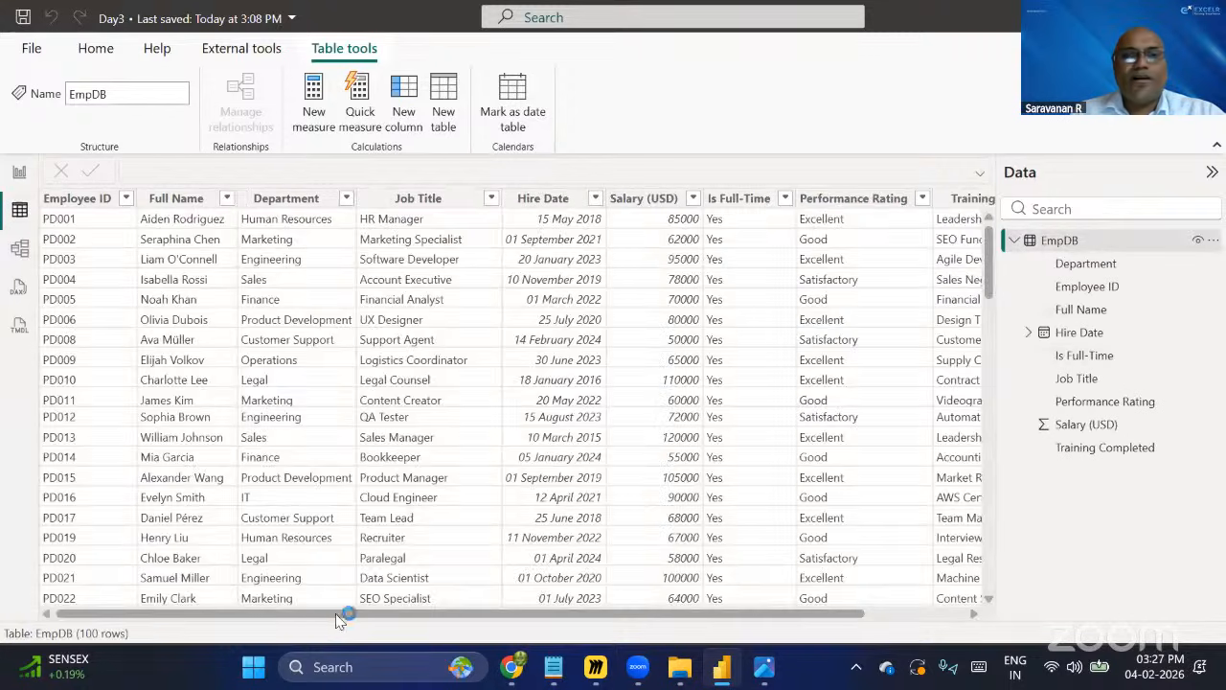
{"action": "left_click_drag", "start_coordinate": [542, 614], "coordinate": [204, 543]}
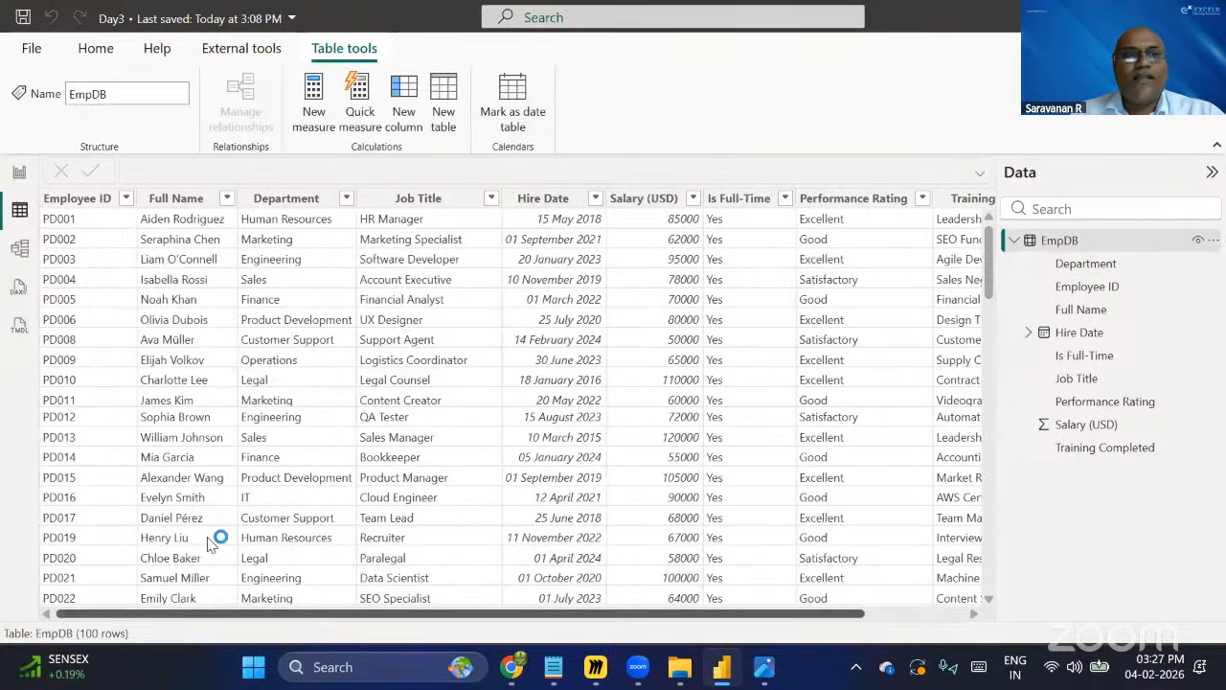
{"action": "left_click", "coordinate": [19, 177]}
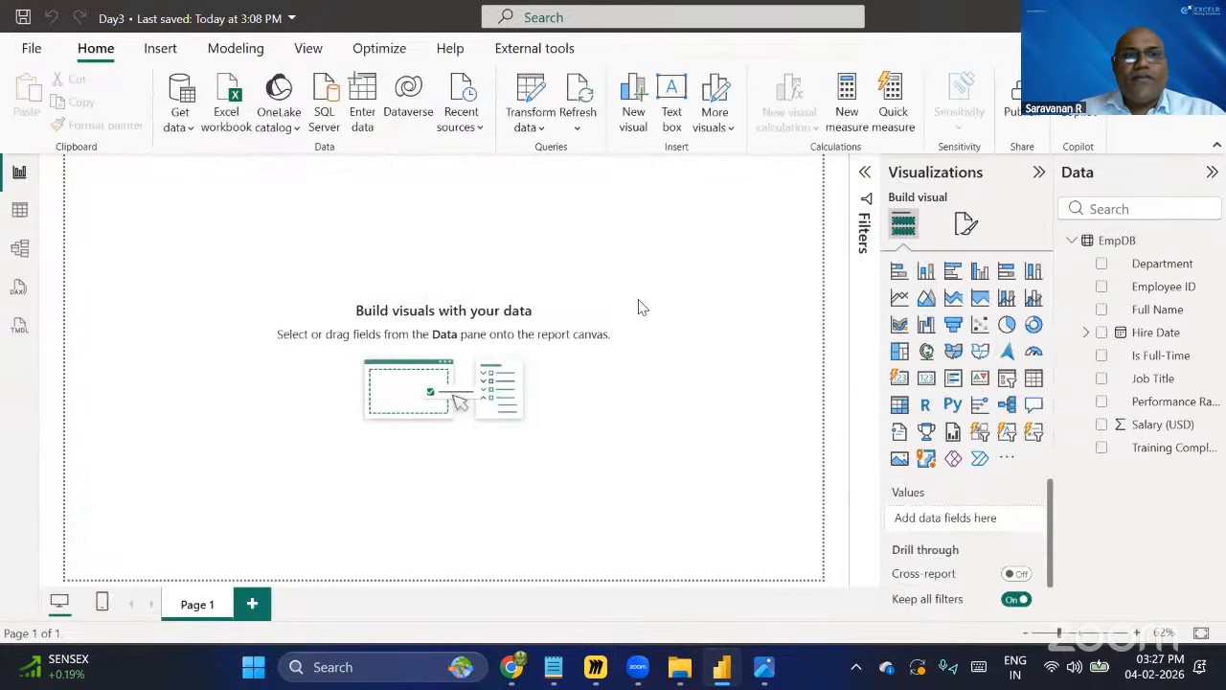
Set the report page canvas vertical alignment to Middle in the page format settings.
{"action": "left_click", "coordinate": [958, 230]}
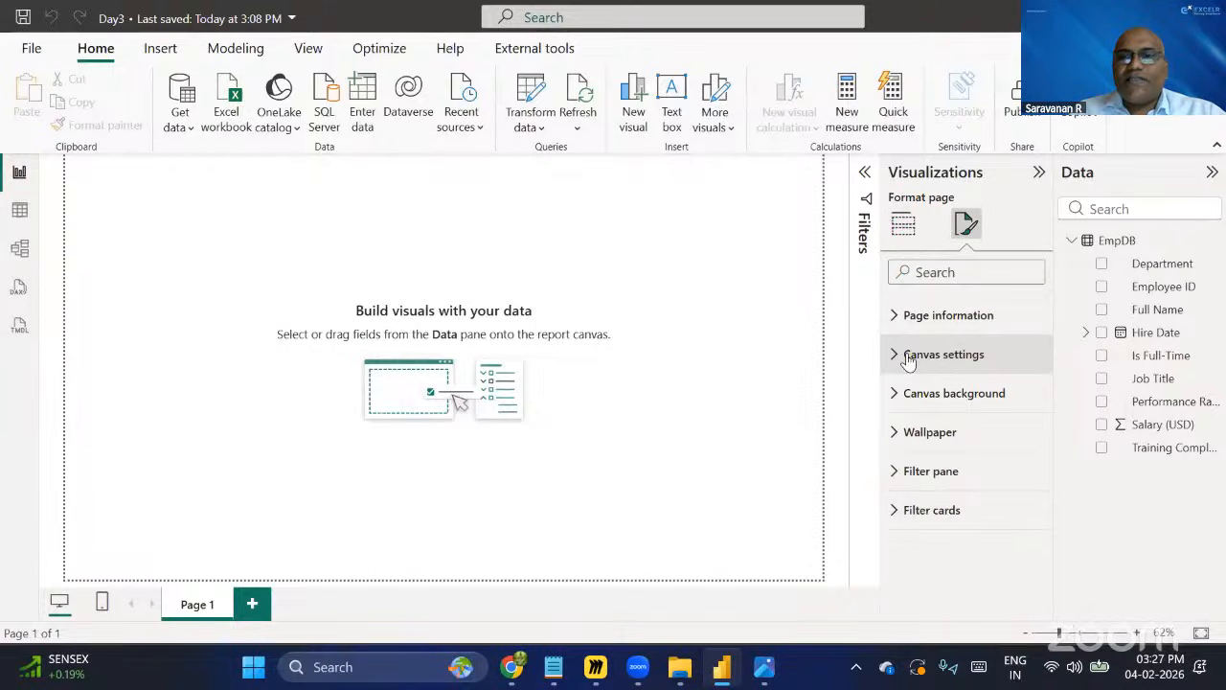
{"action": "left_click", "coordinate": [909, 360]}
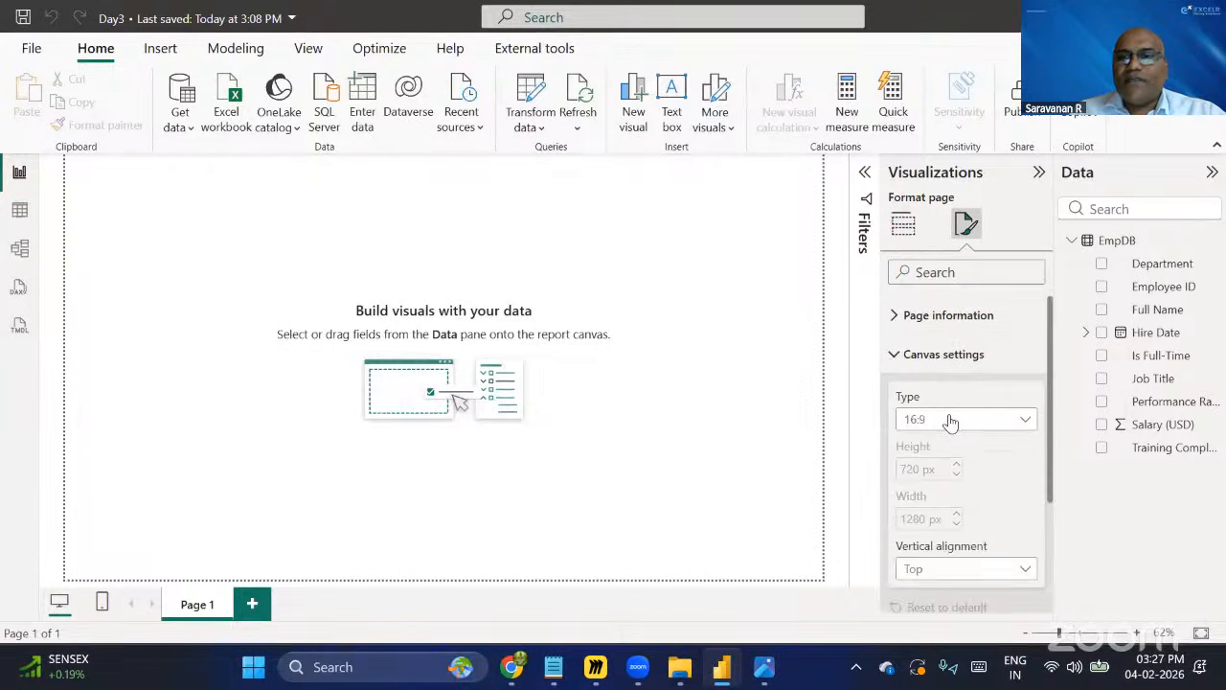
{"action": "left_click", "coordinate": [977, 575]}
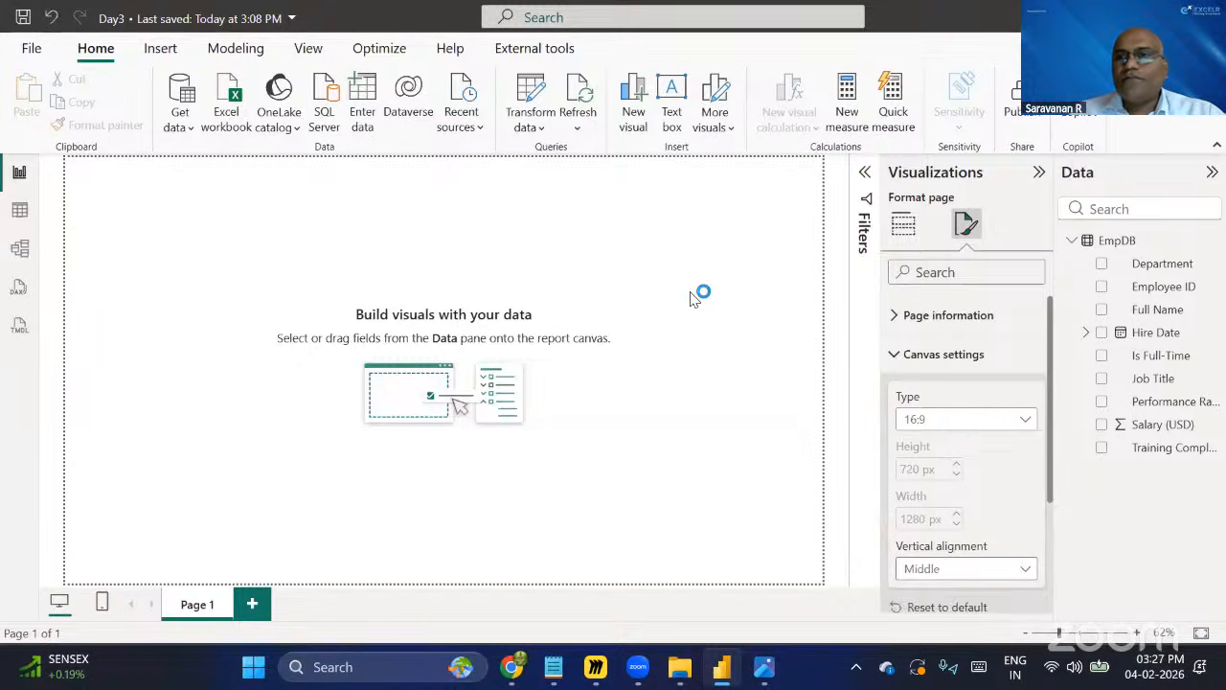
{"action": "left_click", "coordinate": [903, 225]}
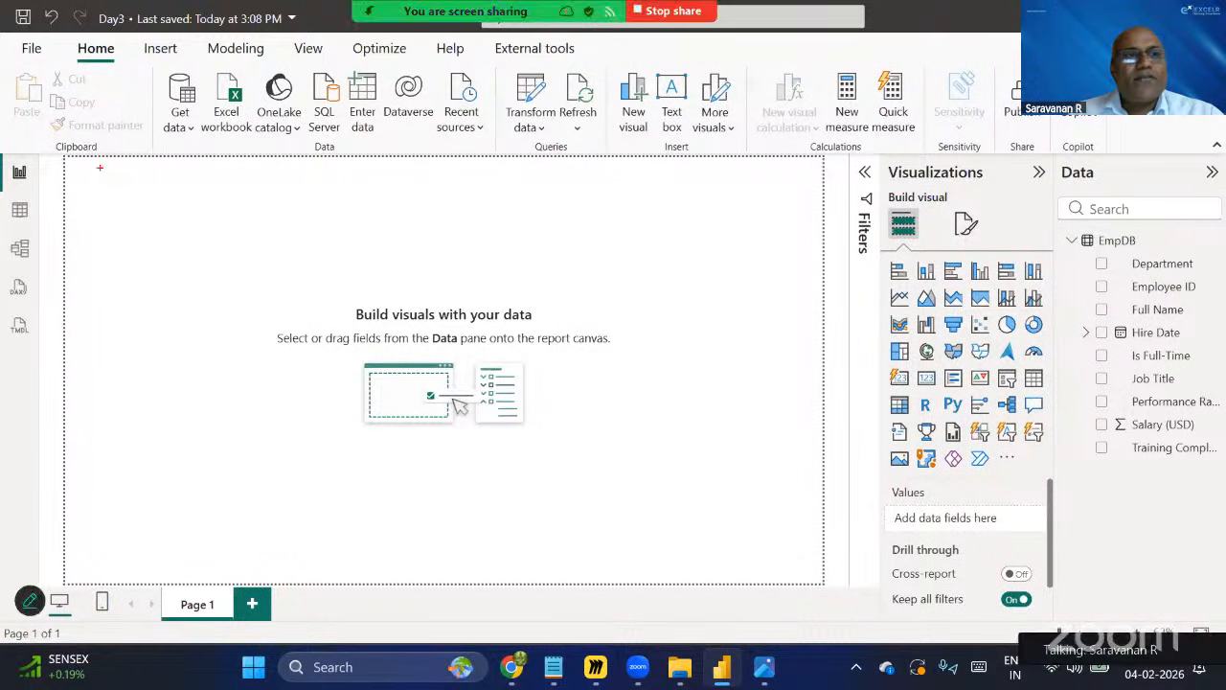
{"action": "mouse_move", "coordinate": [79, 163]}
{"action": "left_mouse_down"}
{"action": "mouse_move", "coordinate": [137, 195]}
{"action": "mouse_move", "coordinate": [203, 200]}
{"action": "left_mouse_up"}
{"action": "mouse_move", "coordinate": [247, 163]}
{"action": "left_mouse_down"}
{"action": "mouse_move", "coordinate": [280, 195]}
{"action": "mouse_move", "coordinate": [385, 207]}
{"action": "left_mouse_up"}
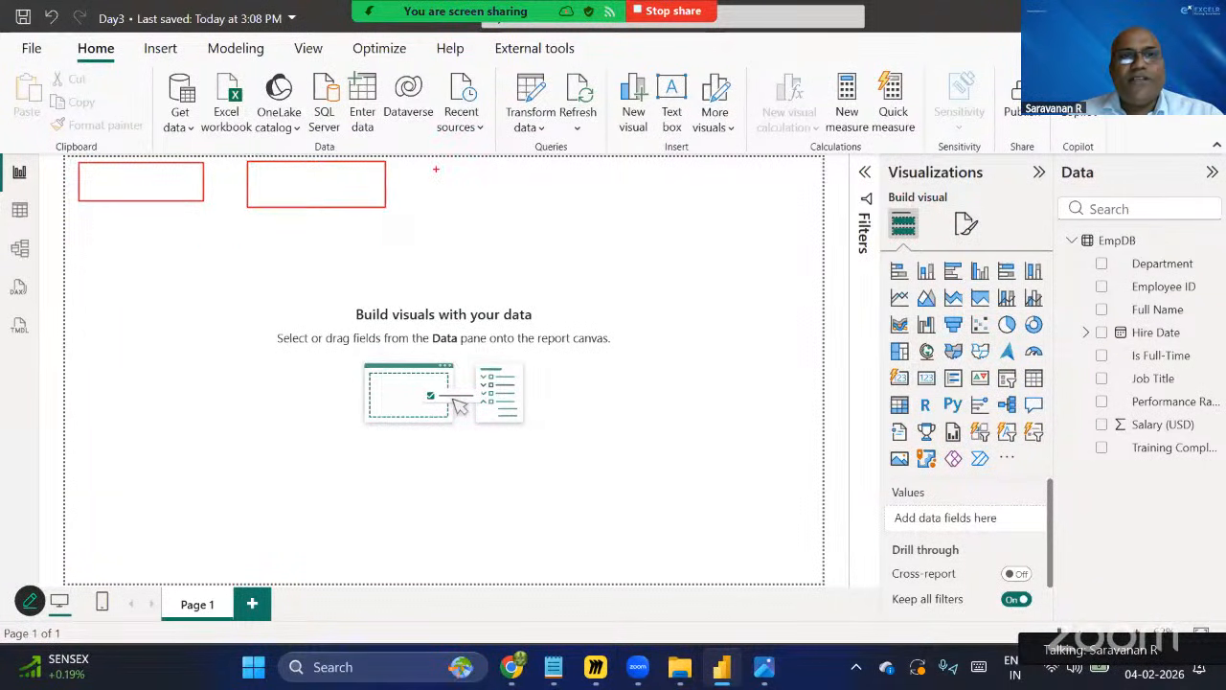
{"action": "mouse_move", "coordinate": [414, 163]}
{"action": "left_mouse_down"}
{"action": "mouse_move", "coordinate": [456, 203]}
{"action": "mouse_move", "coordinate": [545, 207]}
{"action": "left_mouse_up"}
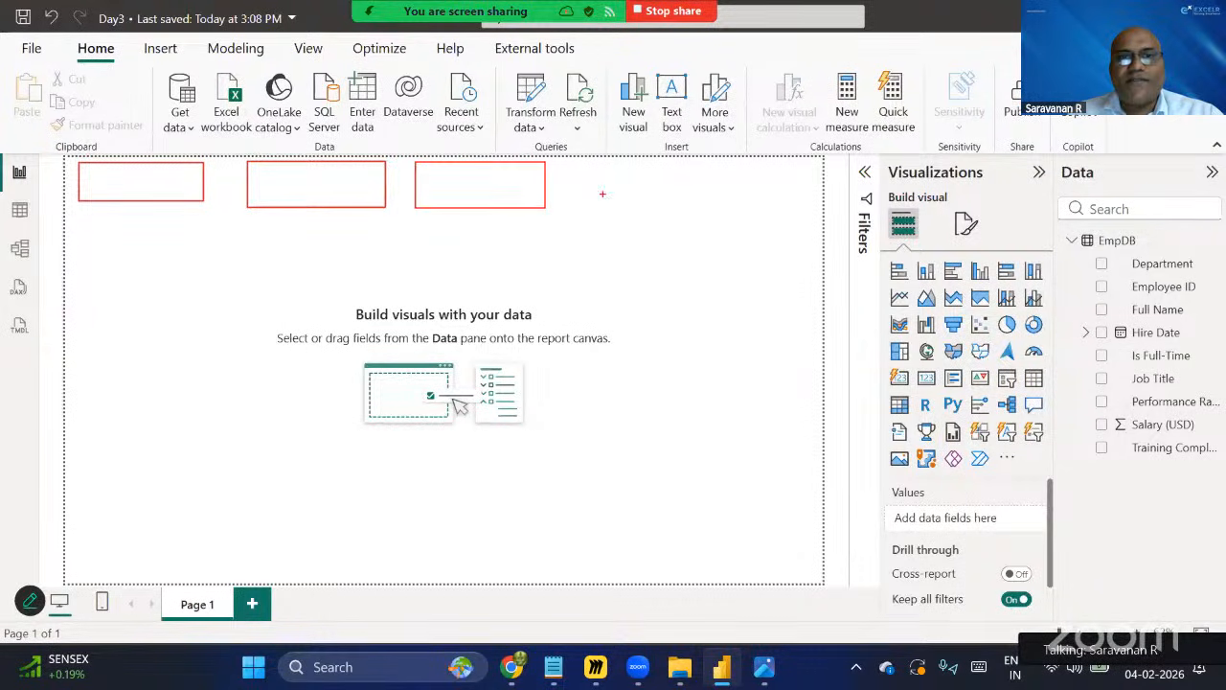
{"action": "mouse_move", "coordinate": [583, 165]}
{"action": "left_mouse_down"}
{"action": "mouse_move", "coordinate": [609, 194]}
{"action": "mouse_move", "coordinate": [723, 214]}
{"action": "mouse_move", "coordinate": [749, 364]}
{"action": "mouse_move", "coordinate": [814, 397]}
{"action": "left_mouse_up"}
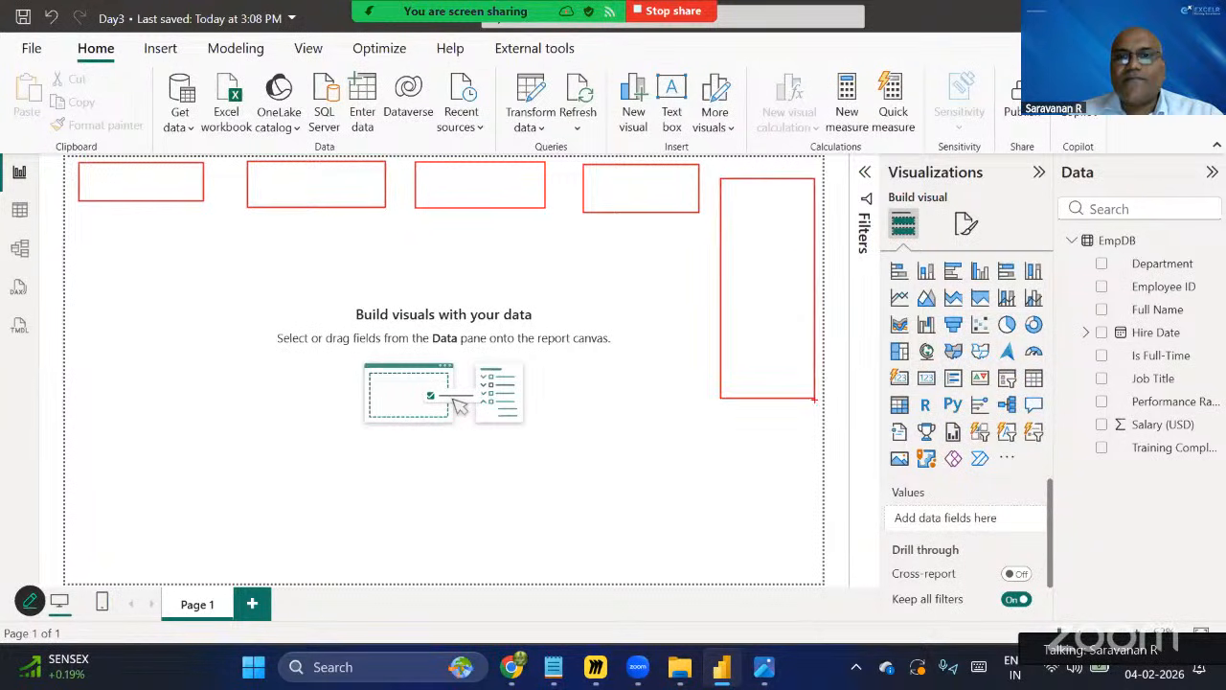
{"action": "mouse_move", "coordinate": [77, 243]}
{"action": "left_mouse_down"}
{"action": "mouse_move", "coordinate": [236, 318]}
{"action": "mouse_move", "coordinate": [244, 381]}
{"action": "left_mouse_up"}
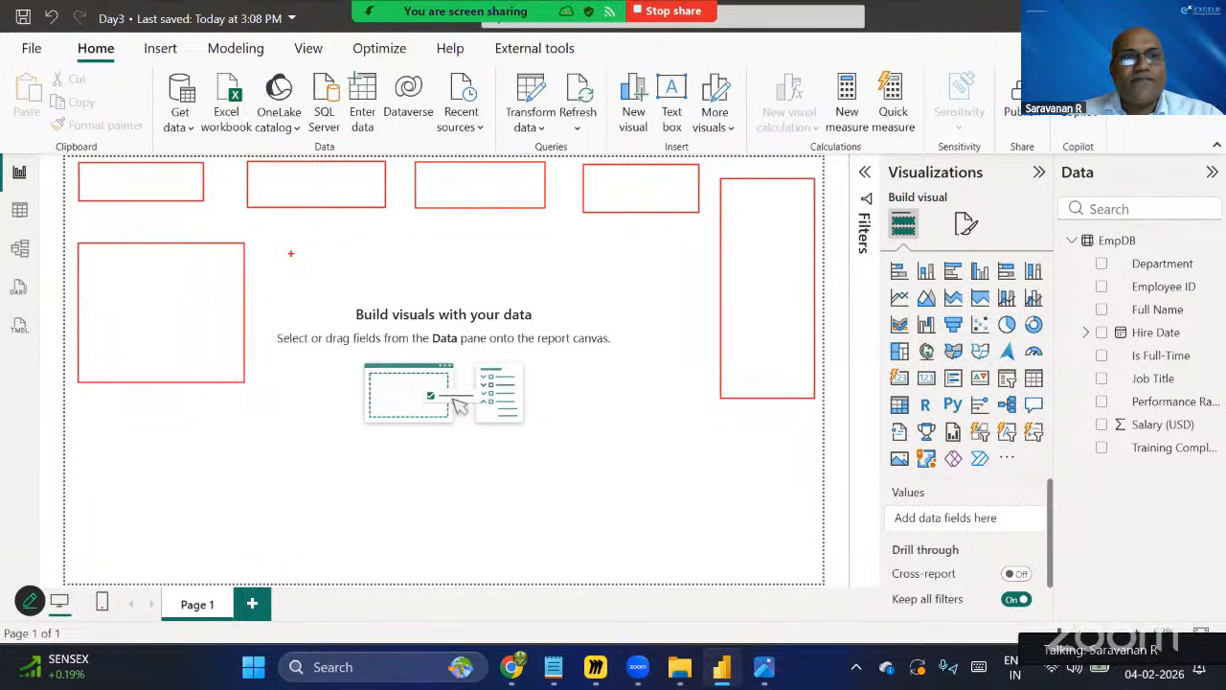
{"action": "mouse_move", "coordinate": [285, 246]}
{"action": "left_mouse_down"}
{"action": "mouse_move", "coordinate": [438, 380]}
{"action": "mouse_move", "coordinate": [472, 388]}
{"action": "left_mouse_up"}
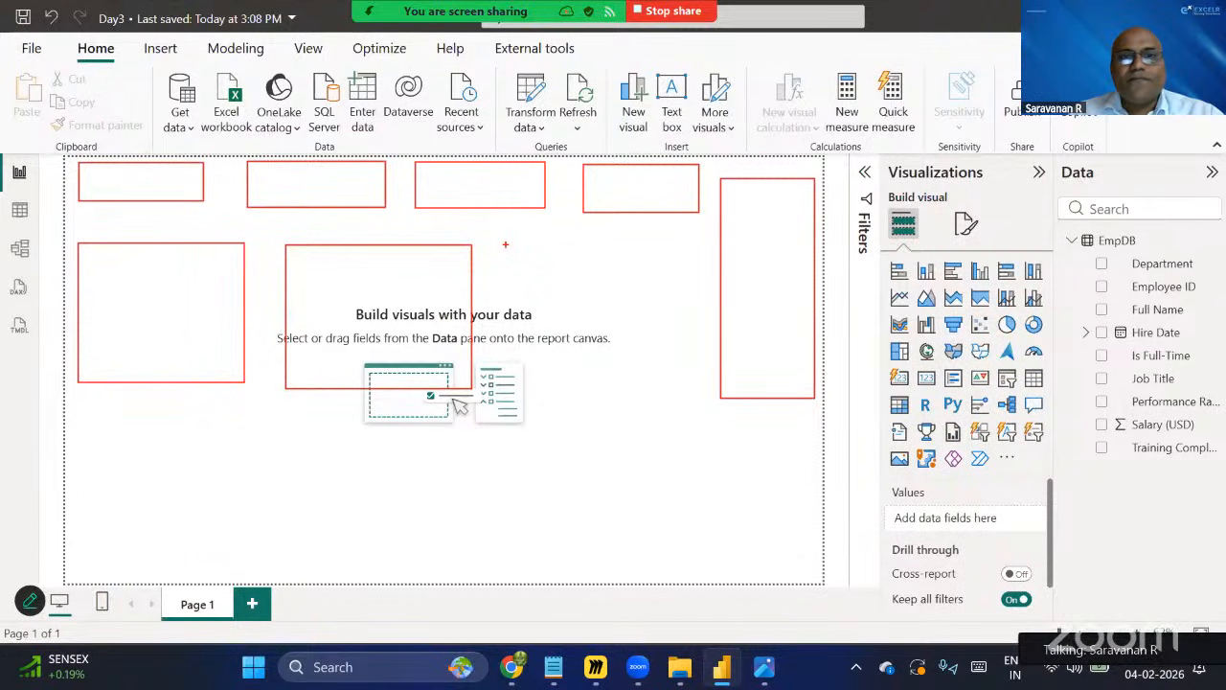
{"action": "mouse_move", "coordinate": [505, 244]}
{"action": "left_mouse_down"}
{"action": "mouse_move", "coordinate": [607, 312]}
{"action": "mouse_move", "coordinate": [687, 396]}
{"action": "left_mouse_up"}
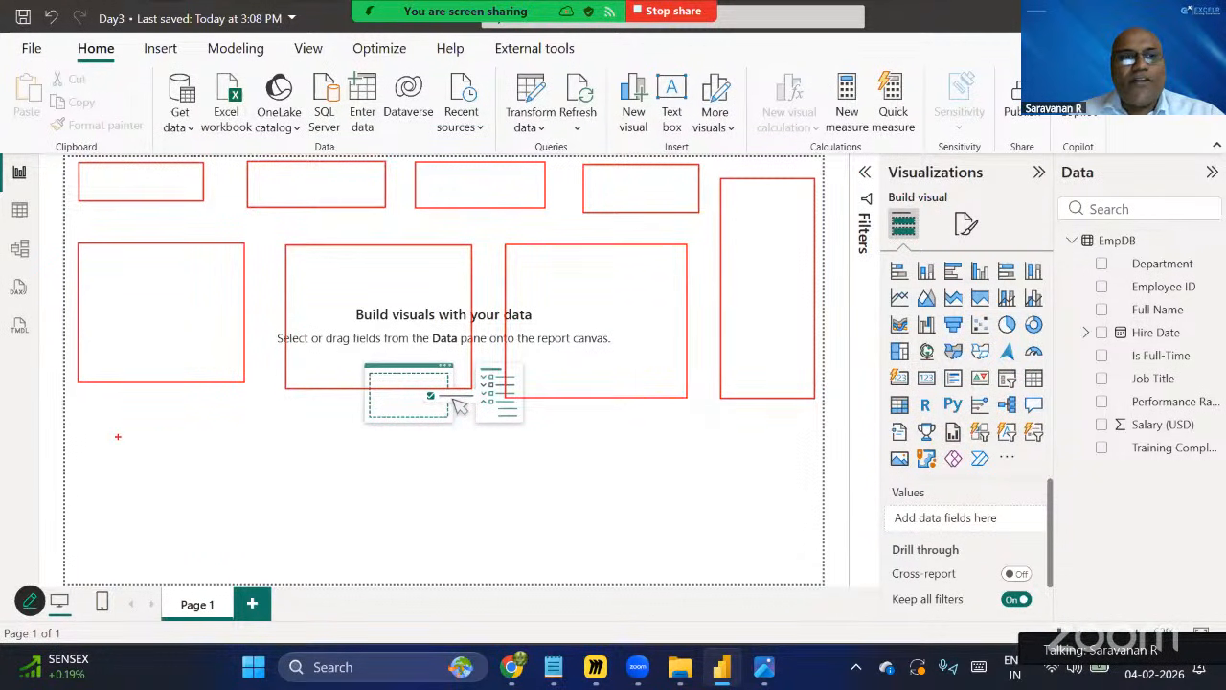
{"action": "mouse_move", "coordinate": [78, 415]}
{"action": "left_mouse_down"}
{"action": "mouse_move", "coordinate": [148, 496]}
{"action": "mouse_move", "coordinate": [211, 541]}
{"action": "mouse_move", "coordinate": [266, 553]}
{"action": "left_mouse_up"}
{"action": "mouse_move", "coordinate": [297, 413]}
{"action": "left_mouse_down"}
{"action": "mouse_move", "coordinate": [297, 456]}
{"action": "mouse_move", "coordinate": [333, 513]}
{"action": "mouse_move", "coordinate": [408, 556]}
{"action": "mouse_move", "coordinate": [469, 569]}
{"action": "left_mouse_up"}
{"action": "mouse_move", "coordinate": [513, 420]}
{"action": "left_mouse_down"}
{"action": "mouse_move", "coordinate": [540, 476]}
{"action": "mouse_move", "coordinate": [667, 539]}
{"action": "mouse_move", "coordinate": [674, 559]}
{"action": "left_mouse_up"}
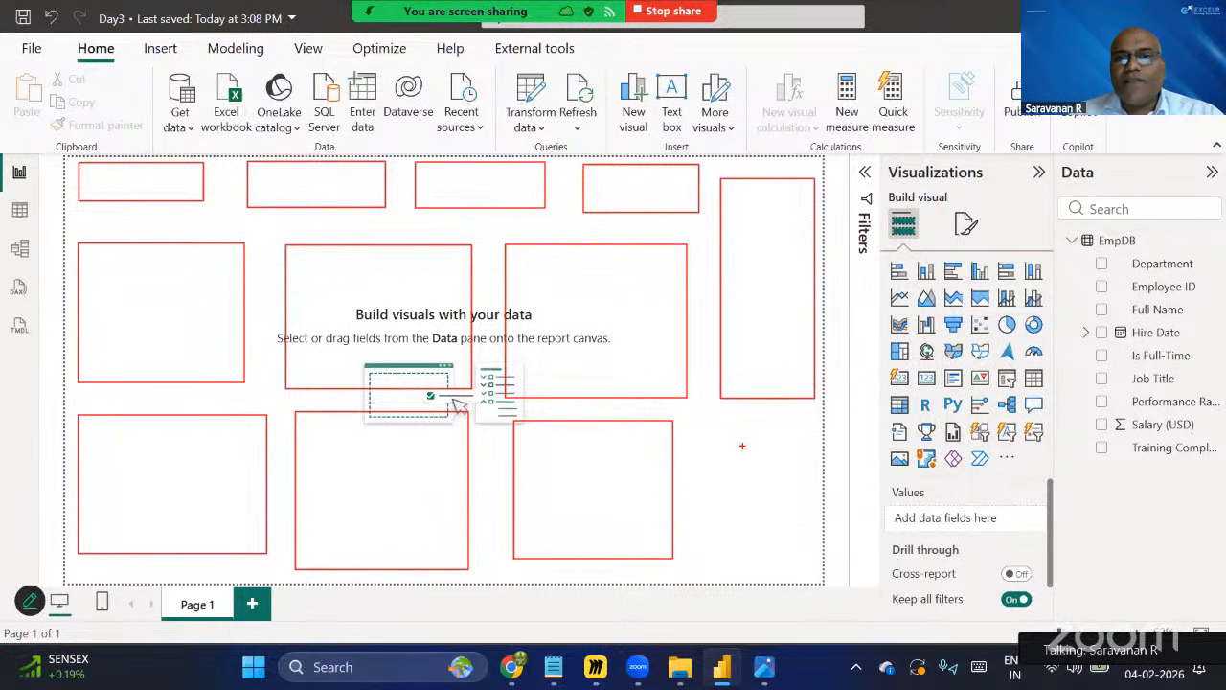
{"action": "left_click_drag", "start_coordinate": [733, 415], "coordinate": [824, 561]}
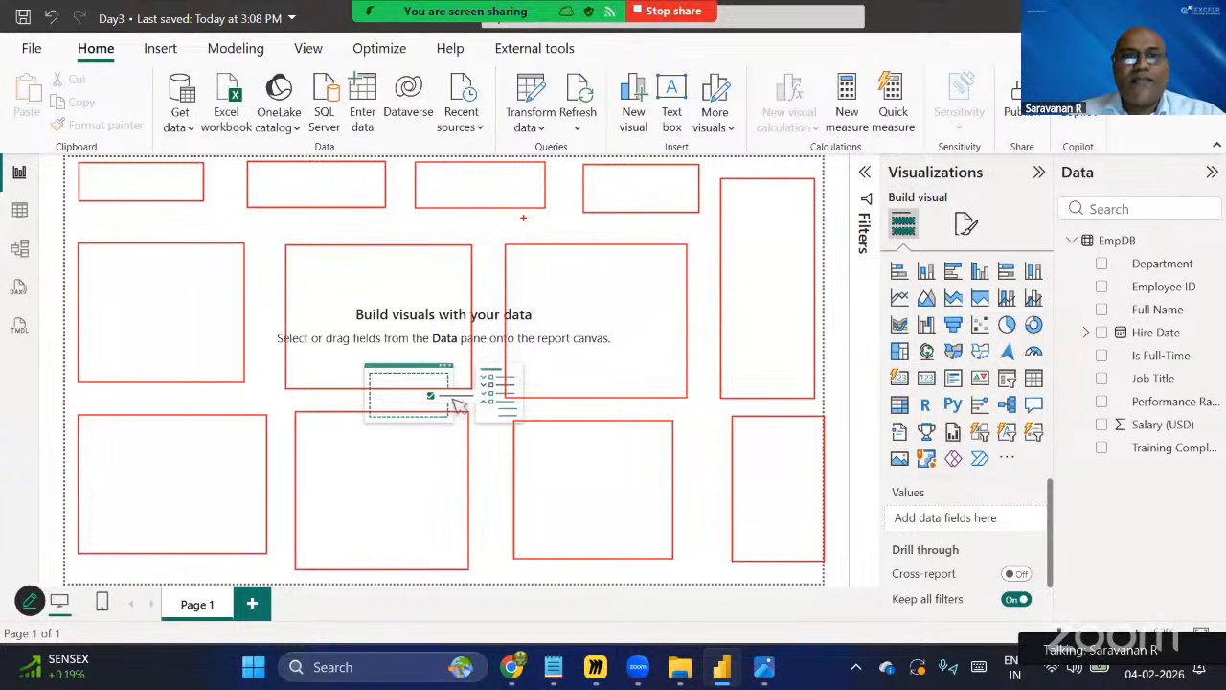
{"action": "key", "text": "Escape"}
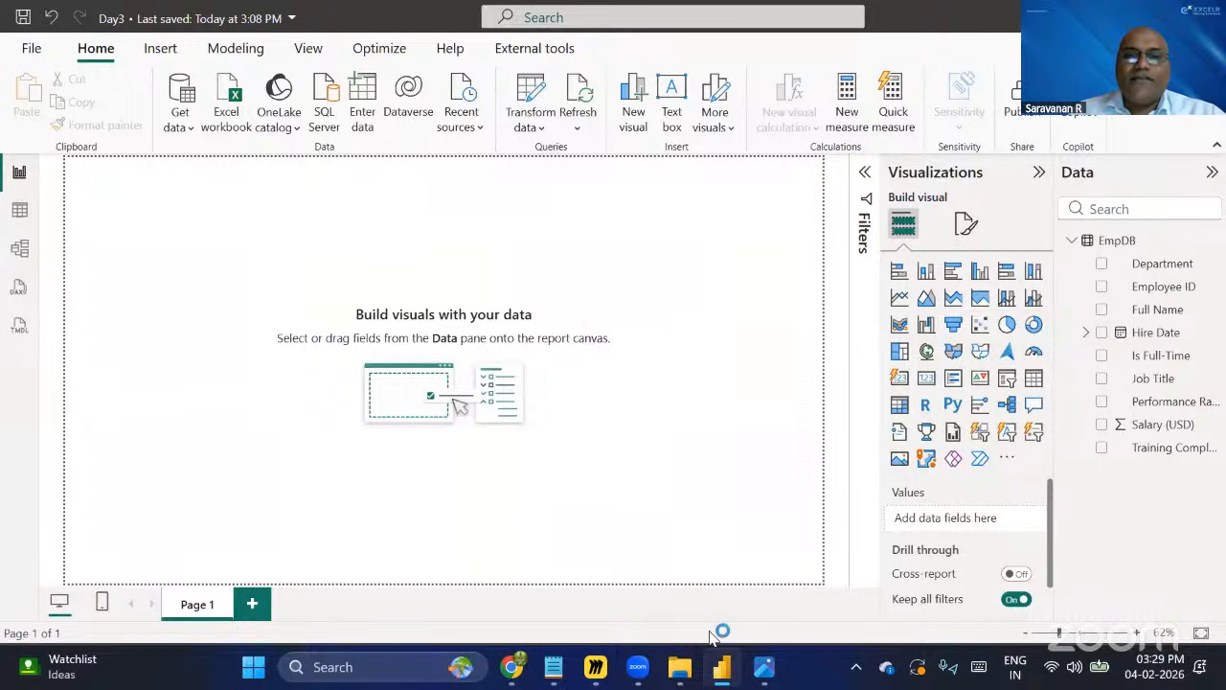
Switch to File Explorer and select the DAX_Fundamentals presentation in the Day3 folder.
{"action": "left_click", "coordinate": [679, 667]}
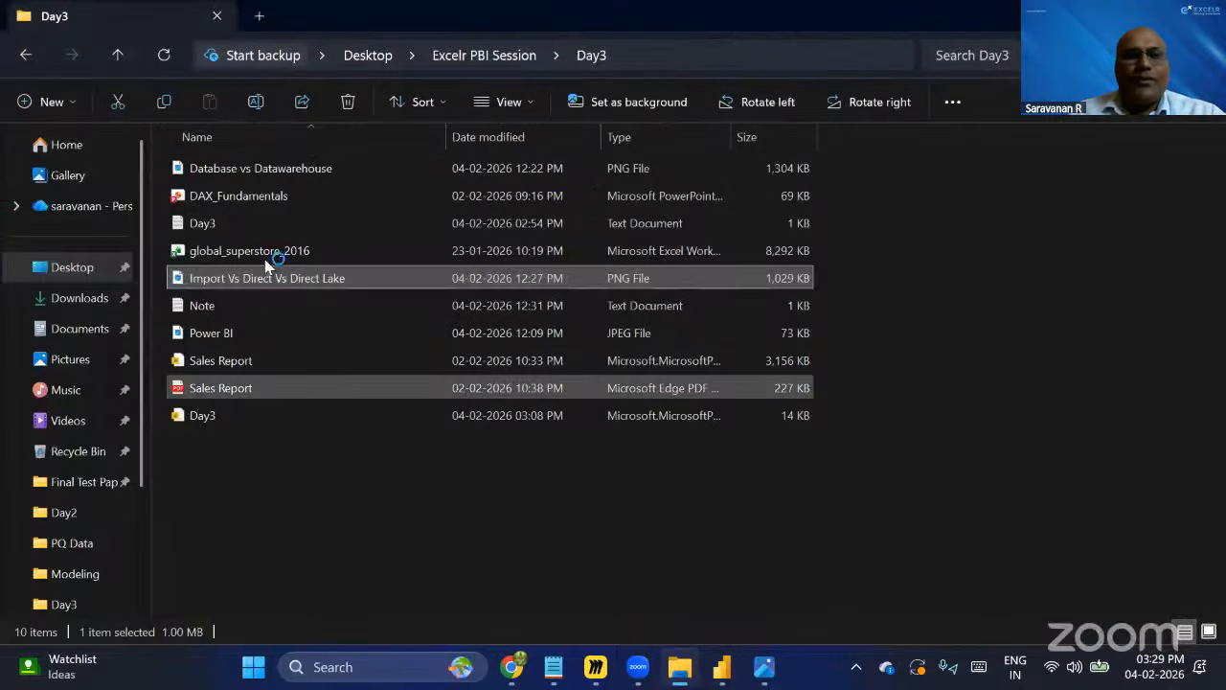
{"action": "left_click", "coordinate": [266, 208]}
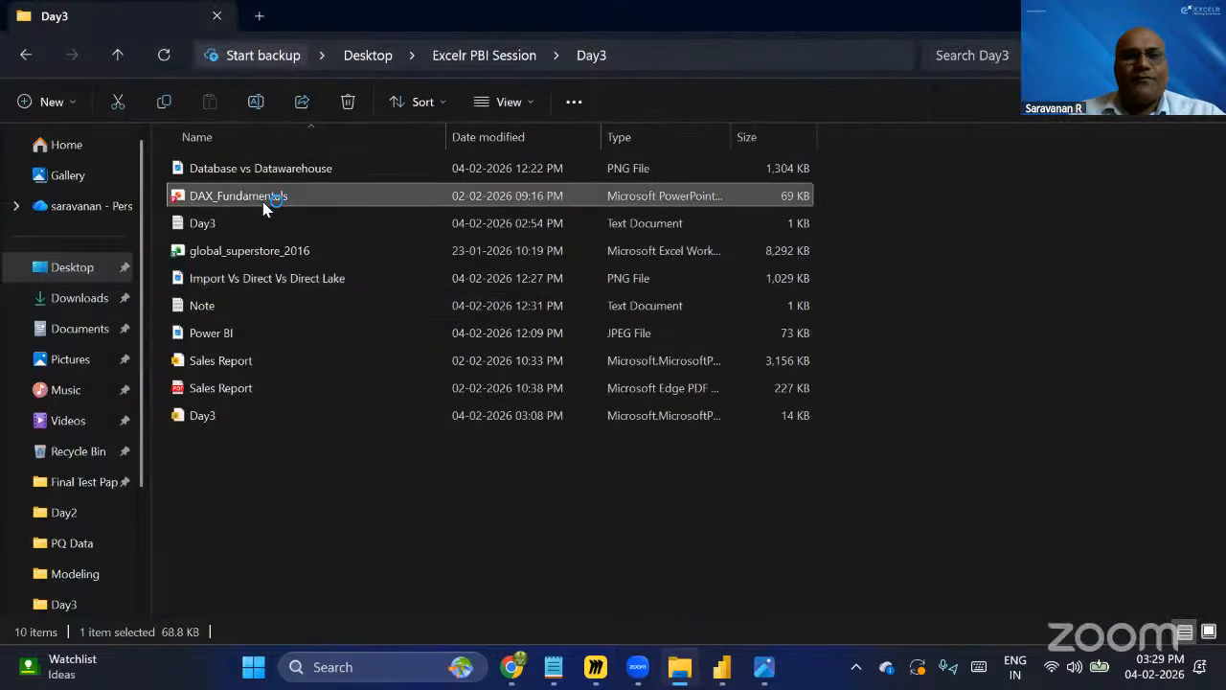
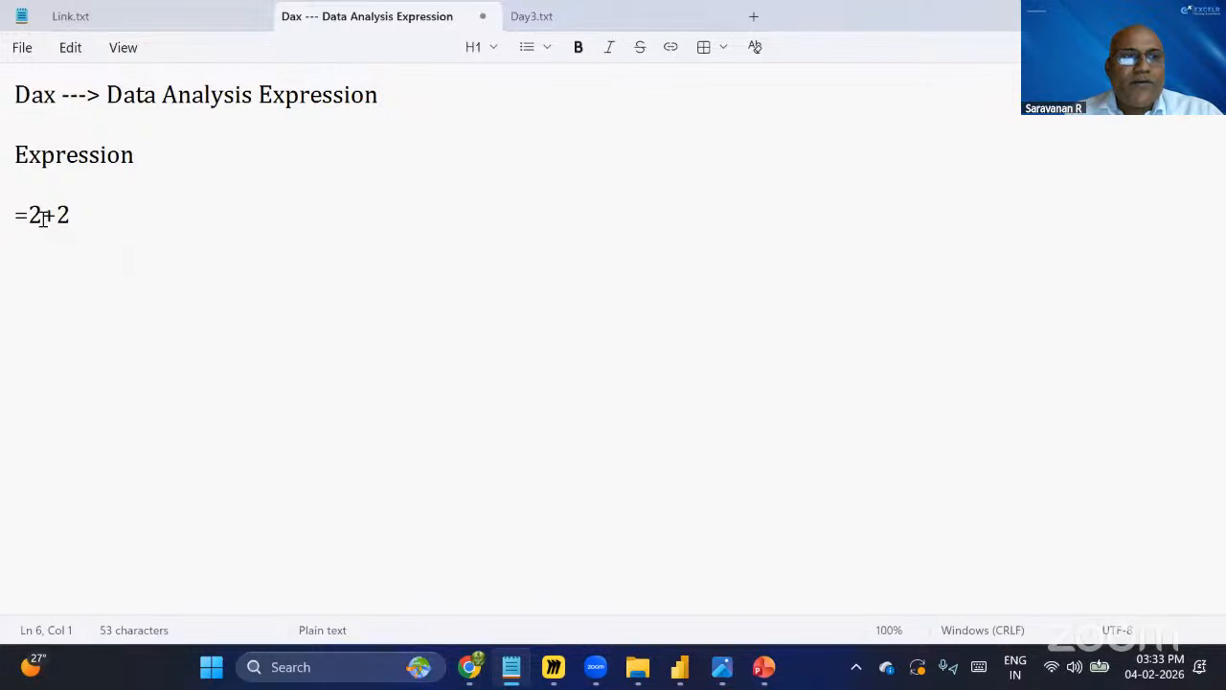
Below the =2+2 example, add a new line with the expression =sum(TableName[ColumnName]) in the notes.
{"action": "left_click", "coordinate": [43, 219]}
{"action": "double_click", "coordinate": [34, 215]}
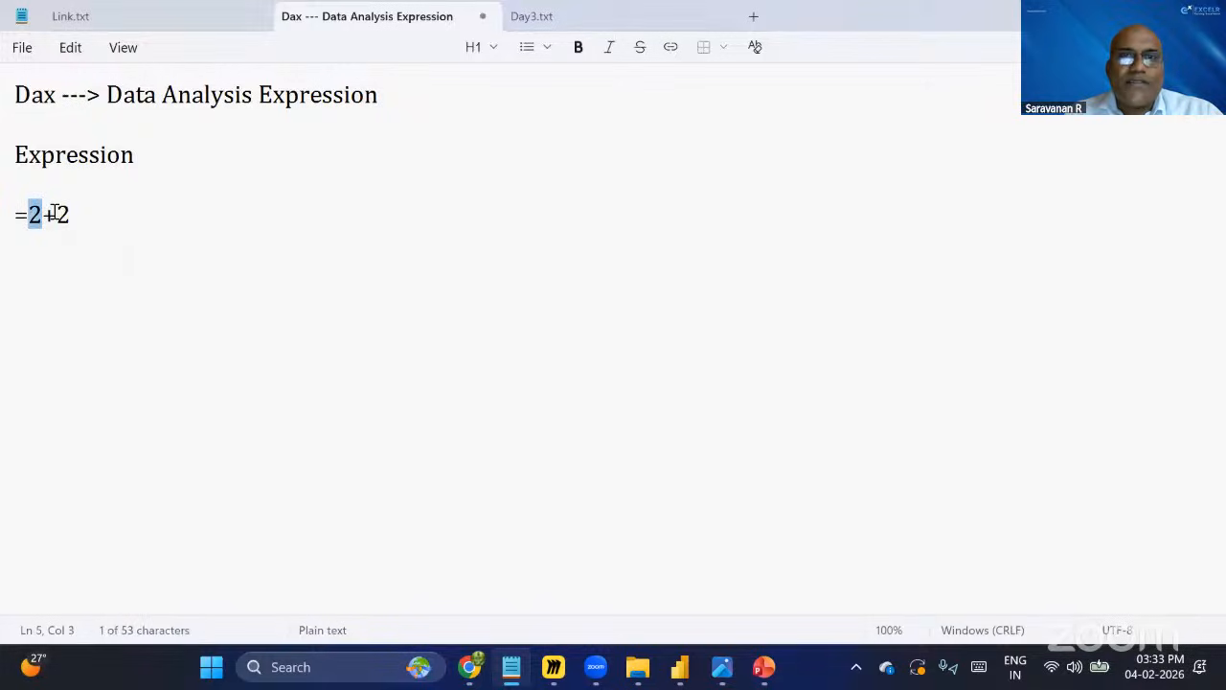
{"action": "double_click", "coordinate": [47, 213]}
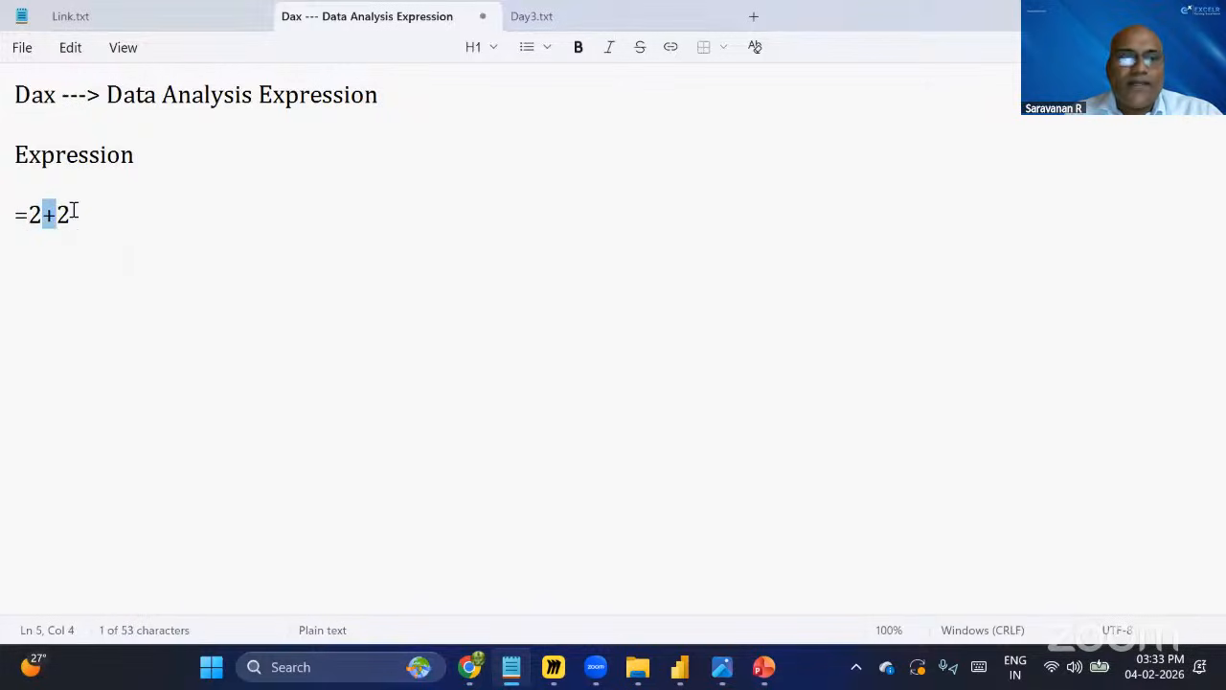
{"action": "left_click_drag", "start_coordinate": [75, 219], "coordinate": [42, 216]}
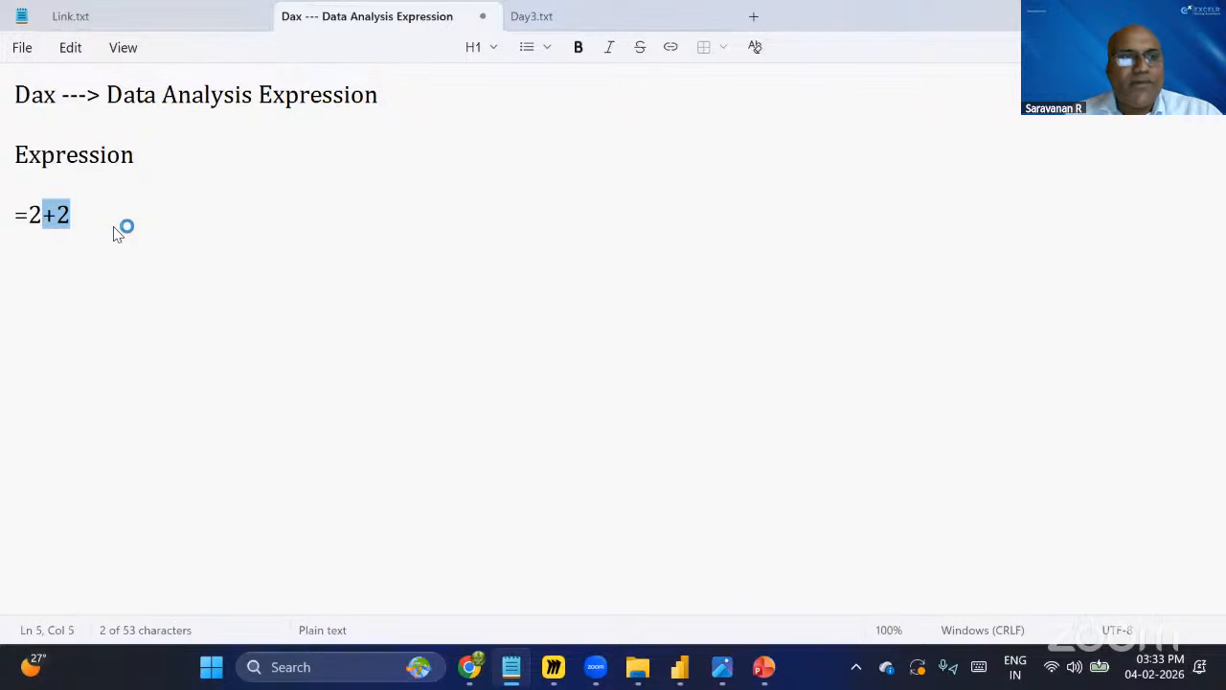
{"action": "left_click", "coordinate": [114, 232]}
{"action": "key", "text": "Return"}
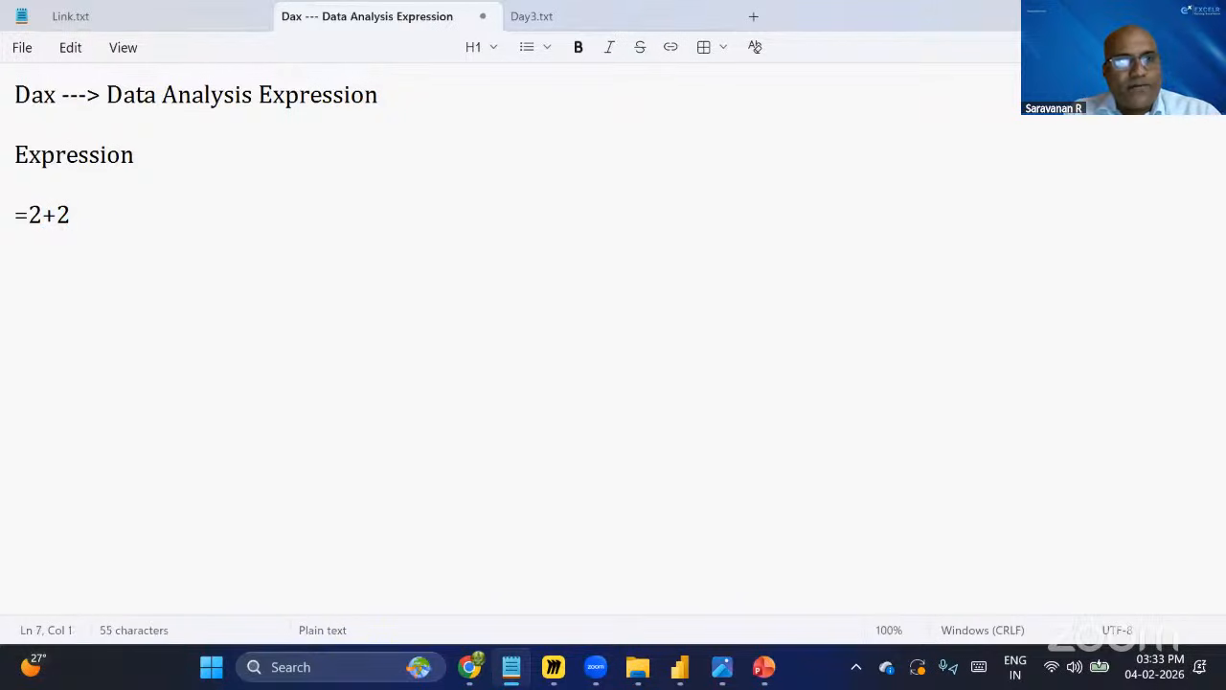
{"action": "type", "text": "=sum("}
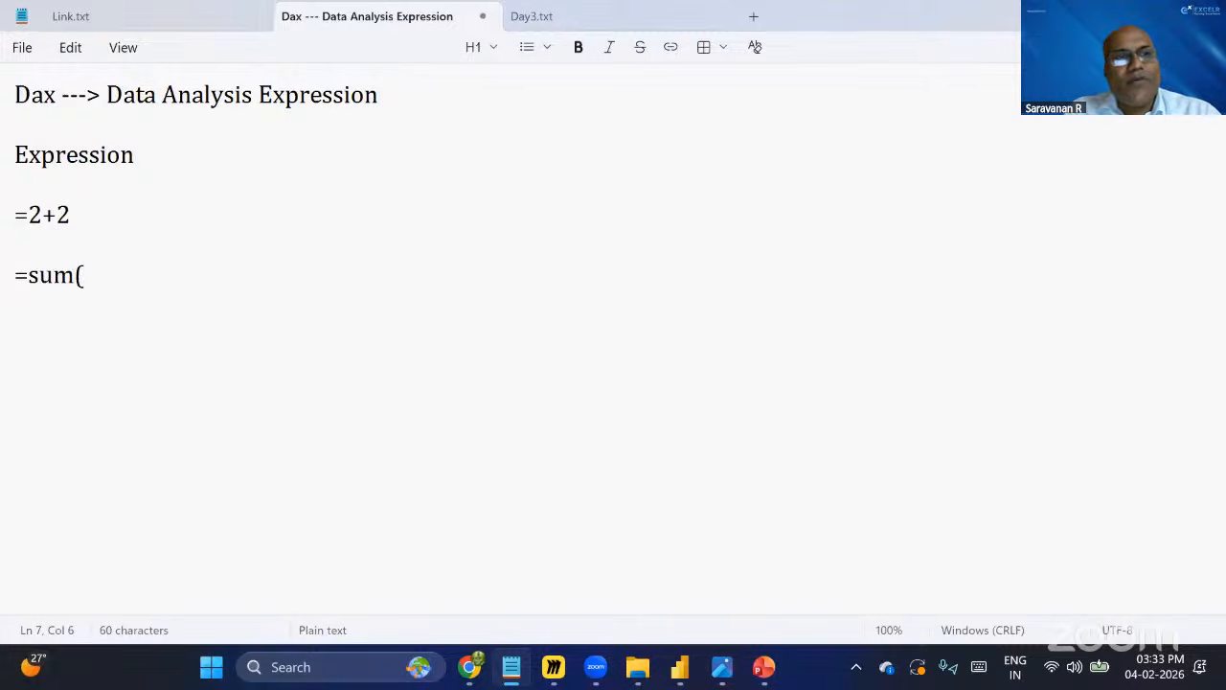
{"action": "type", "text": "TableNa"}
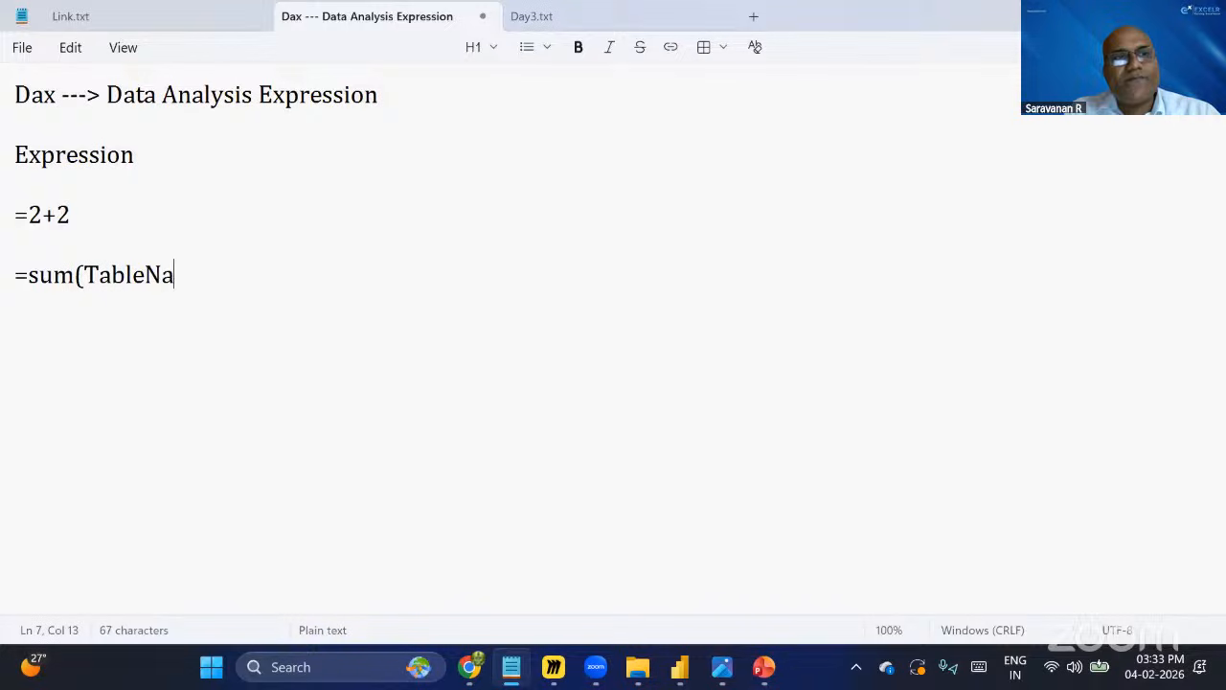
{"action": "type", "text": "me"}
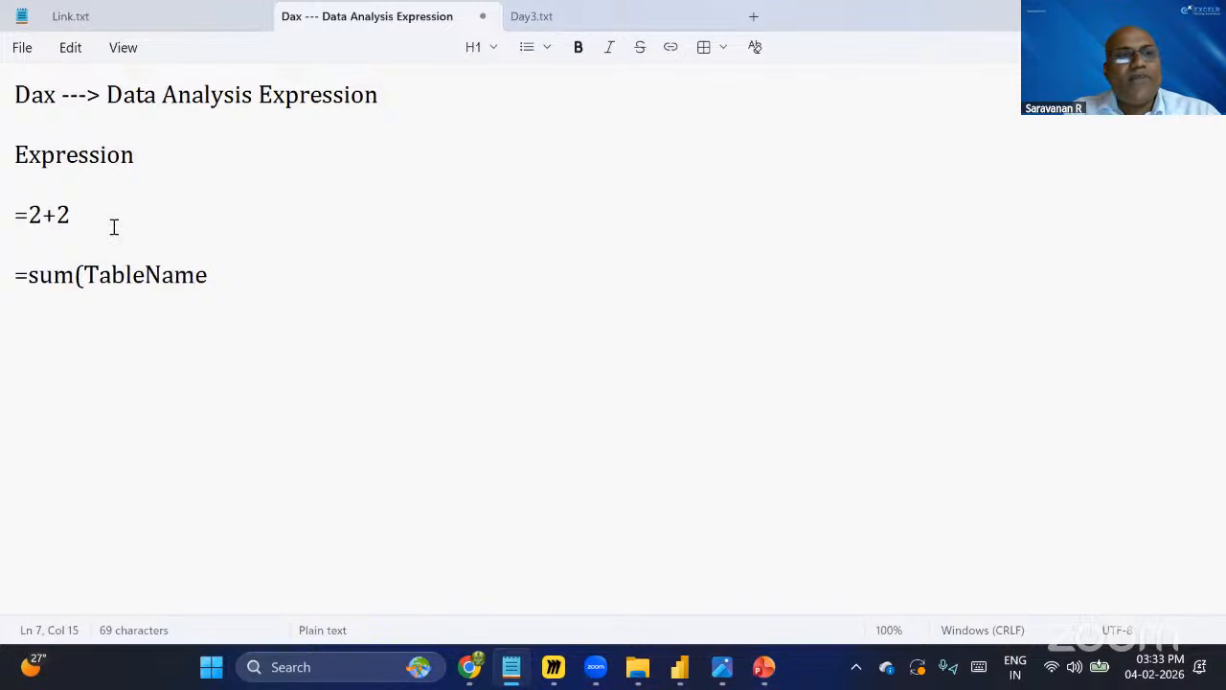
{"action": "type", "text": "[Column"}
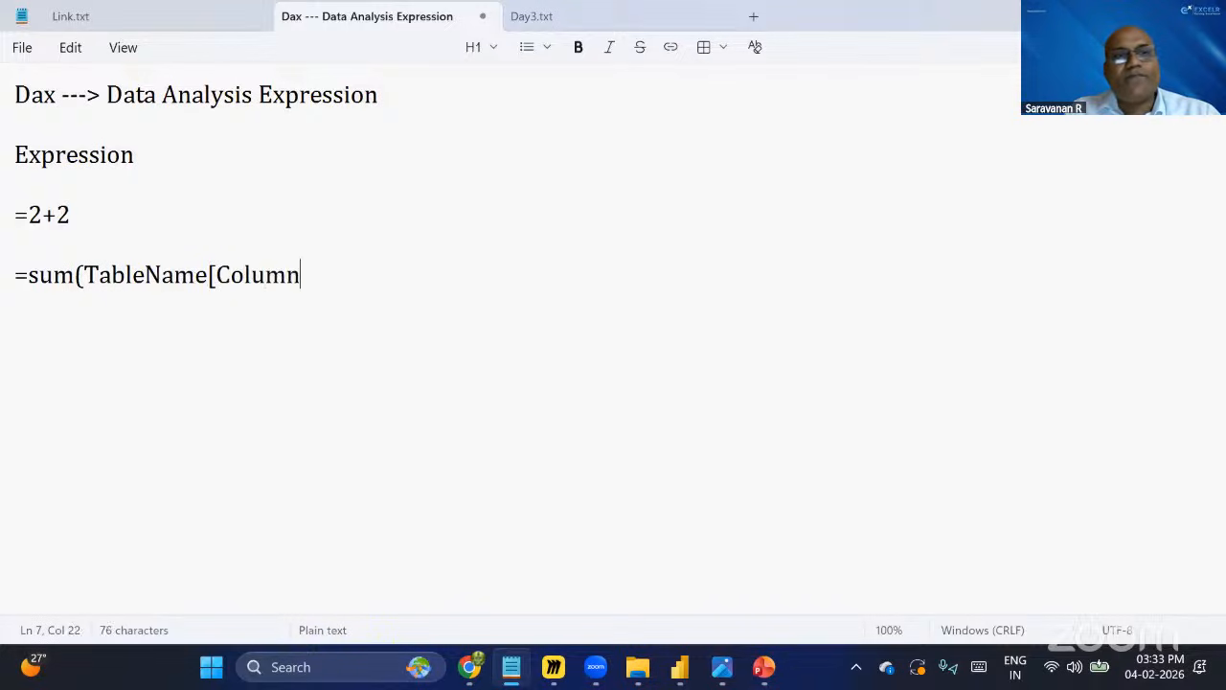
{"action": "type", "text": "Name]"}
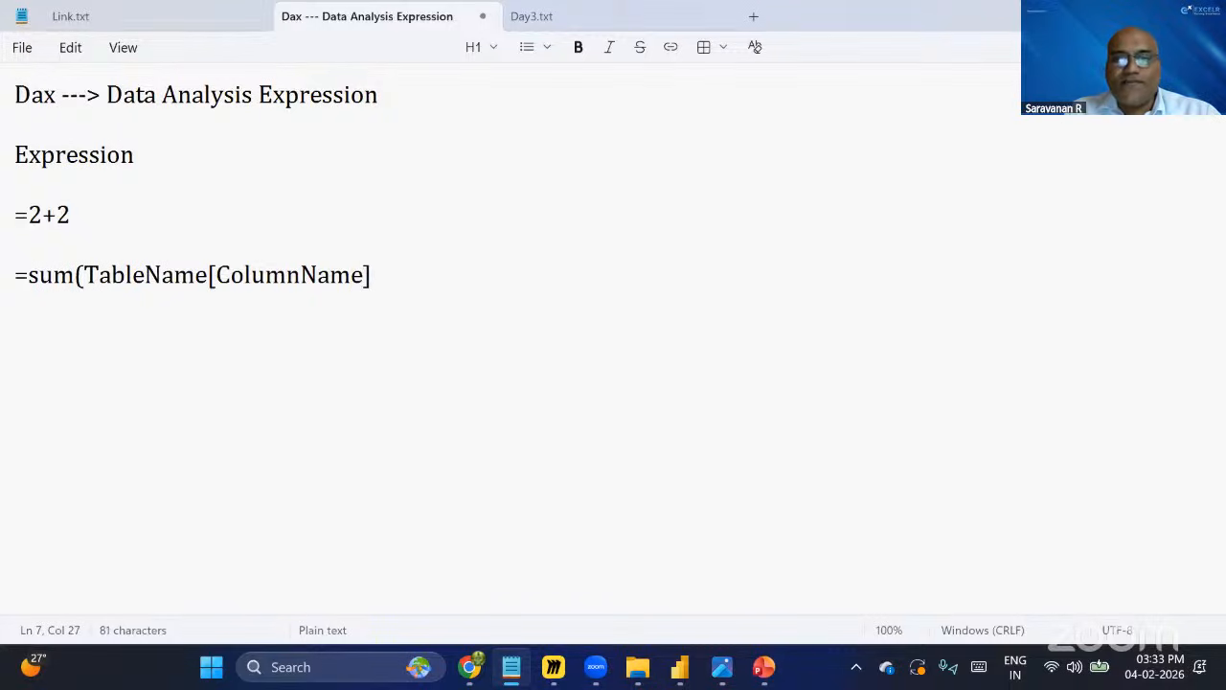
{"action": "type", "text": ")"}
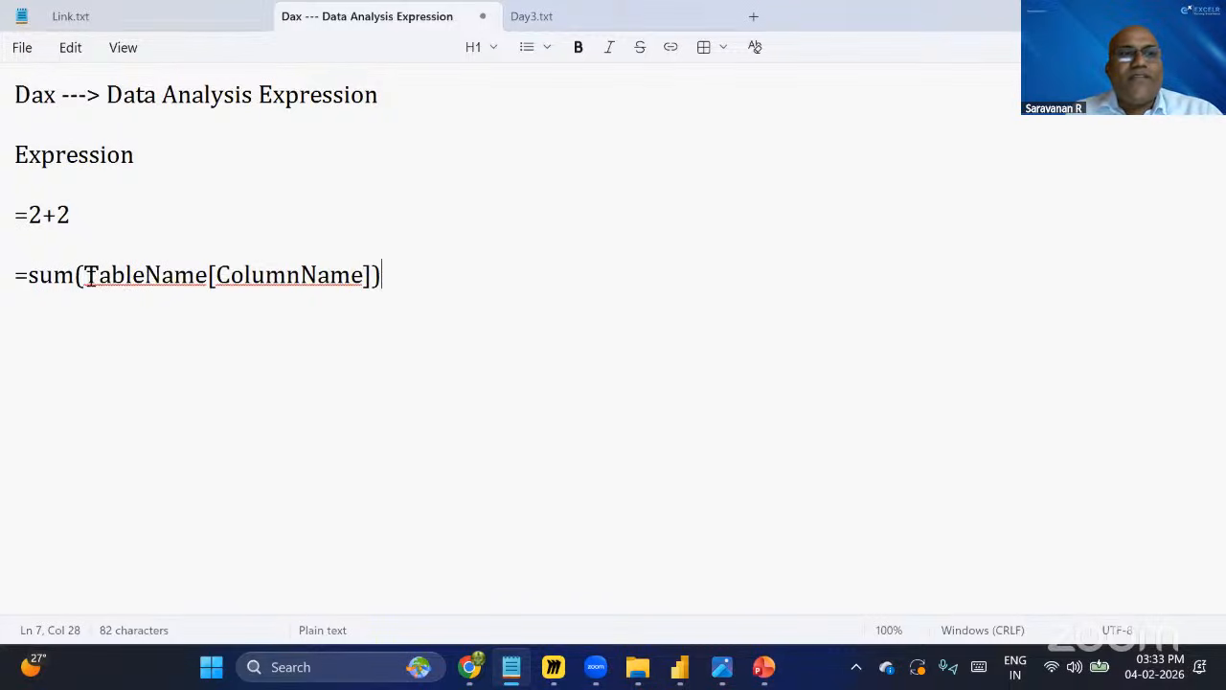
Append ======> Expression to the end of the sum expression line.
{"action": "left_click_drag", "start_coordinate": [91, 277], "coordinate": [365, 274]}
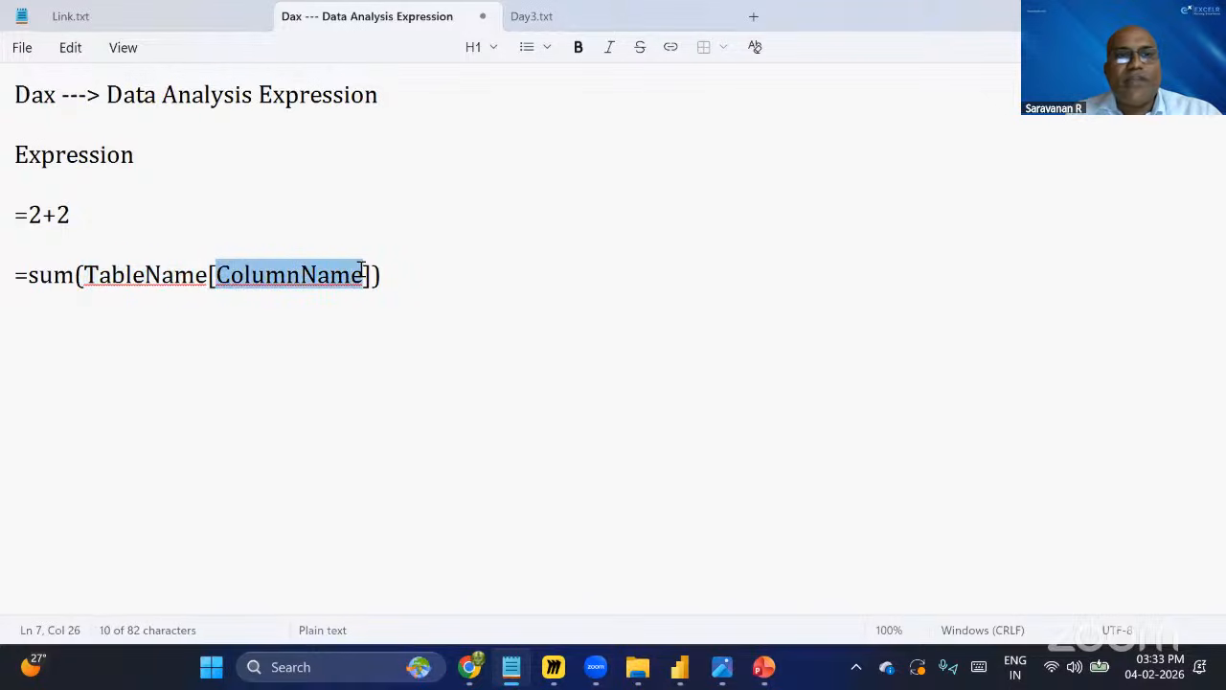
{"action": "left_click", "coordinate": [406, 285]}
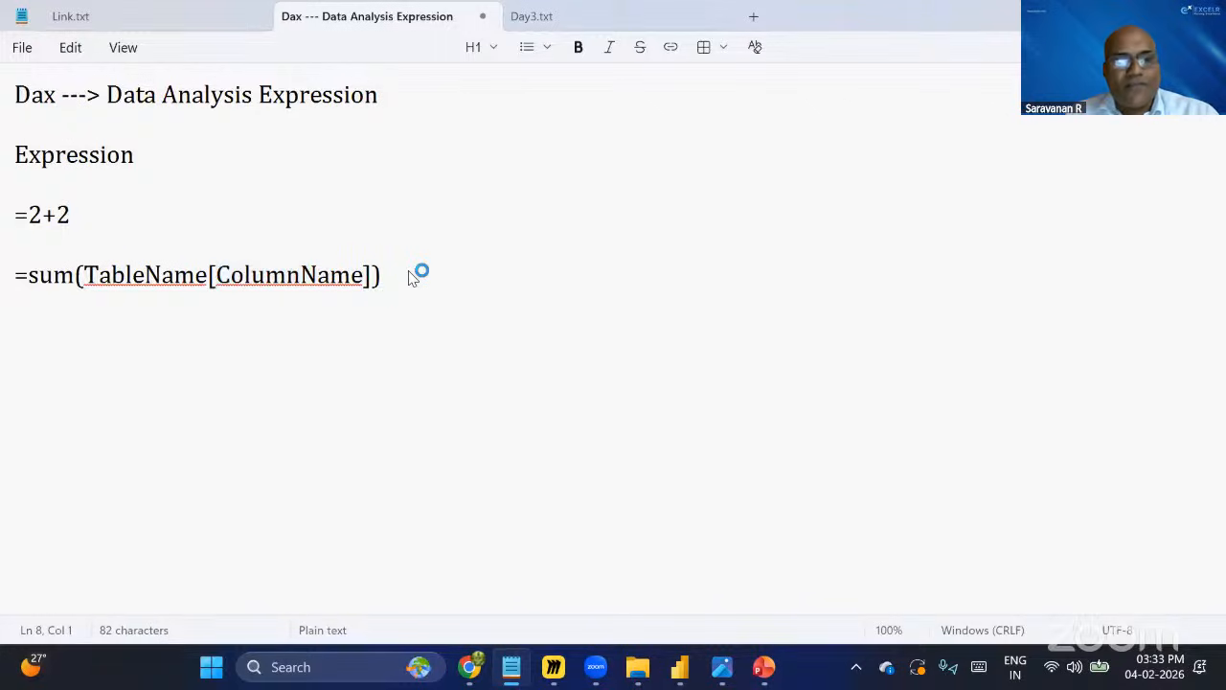
{"action": "type", "text": "======"}
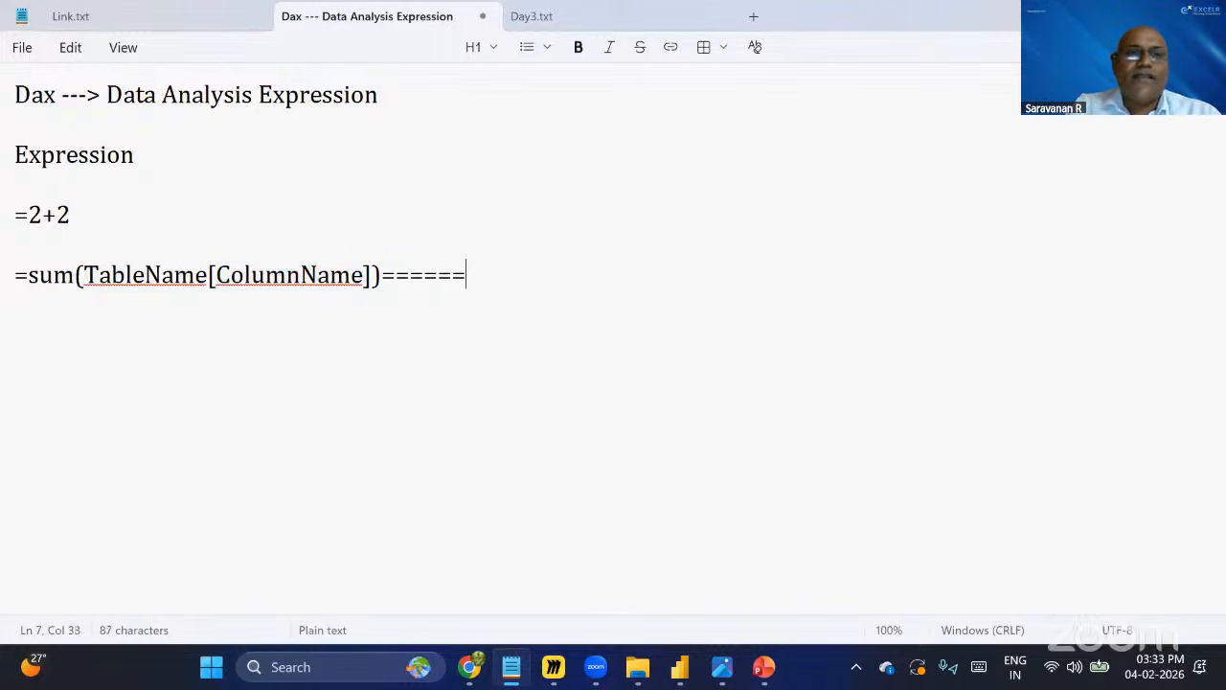
{"action": "type", "text": "> Exp"}
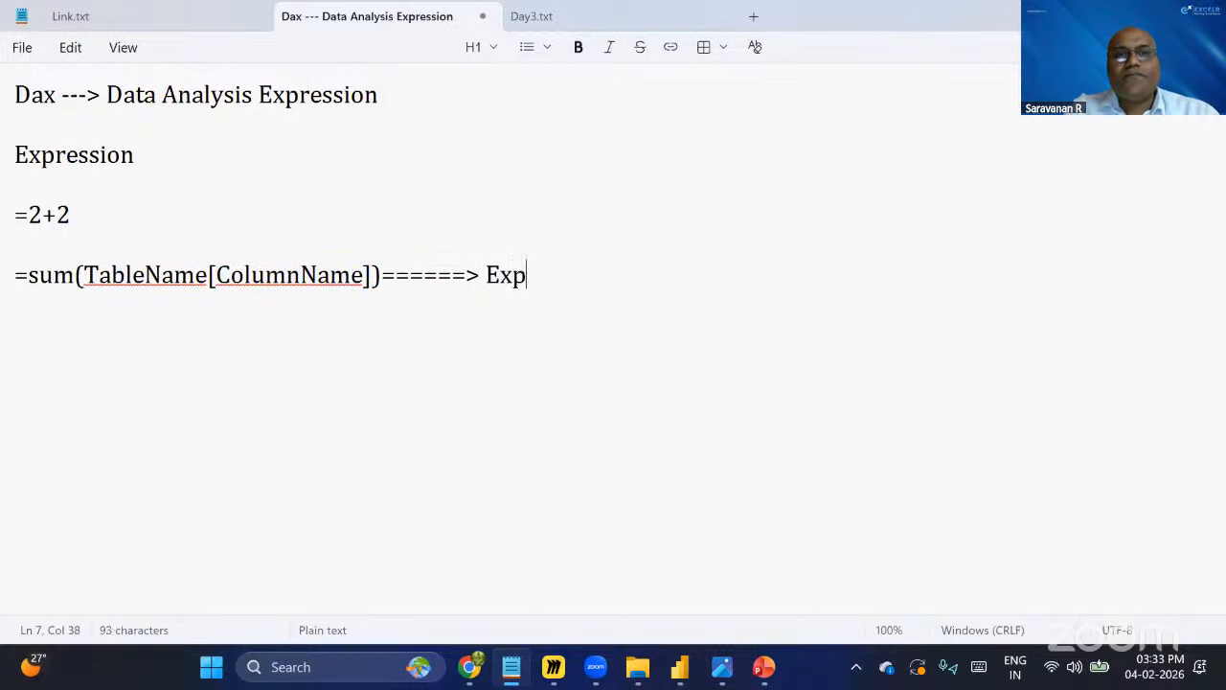
{"action": "type", "text": "ression"}
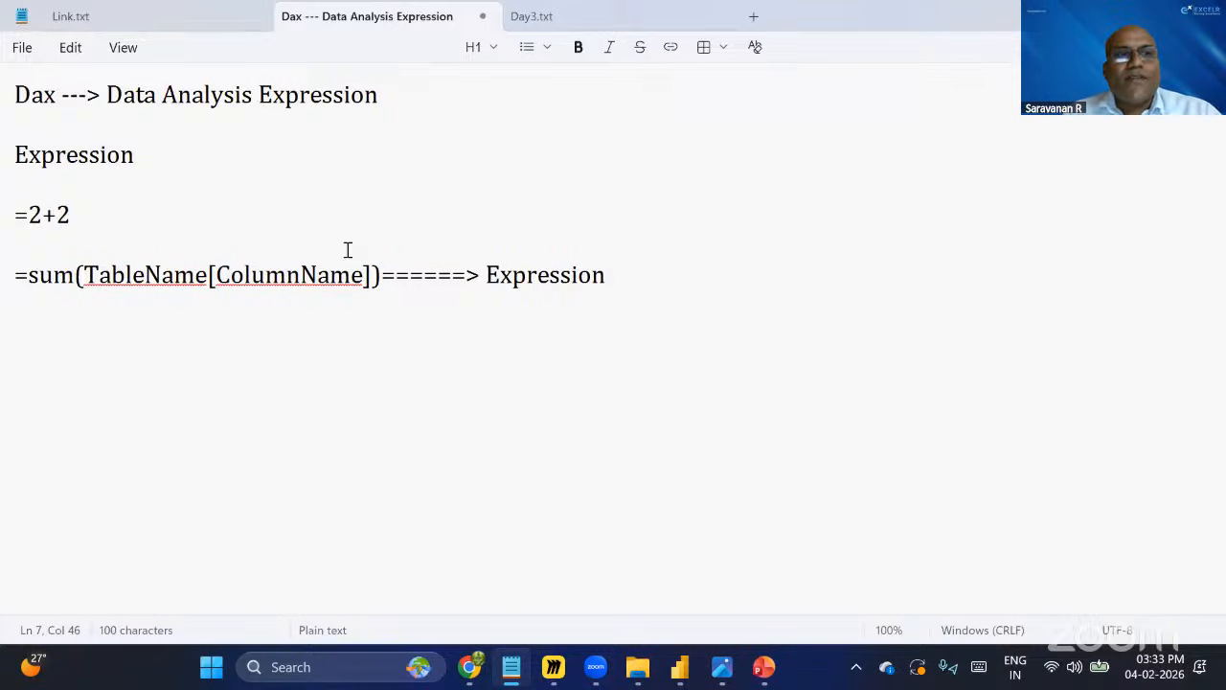
Highlight the =2+2 and sum expression lines in the notes to compare the two expressions.
{"action": "key", "text": "Up"}
{"action": "key", "text": "Up"}
{"action": "key", "text": "Home"}
{"action": "key", "text": "shift+Right"}
{"action": "key", "text": "shift+Right"}
{"action": "key", "text": "shift+Right"}
{"action": "key", "text": "shift+Right"}
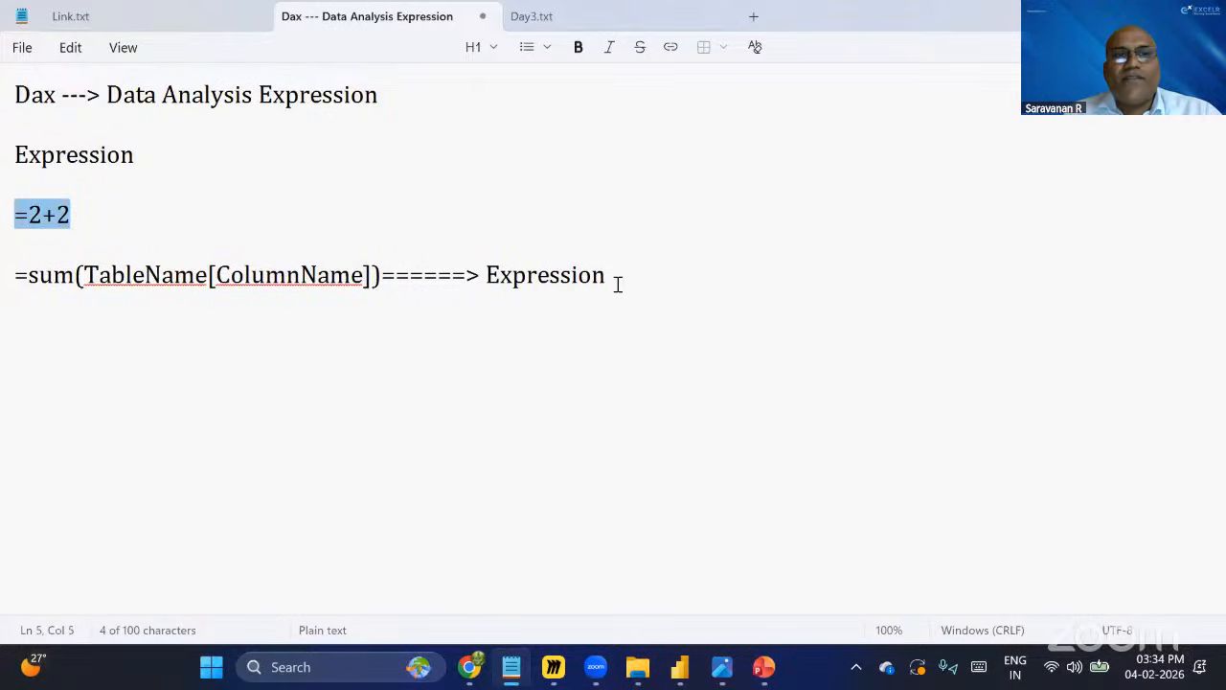
{"action": "left_click_drag", "start_coordinate": [606, 277], "coordinate": [25, 277]}
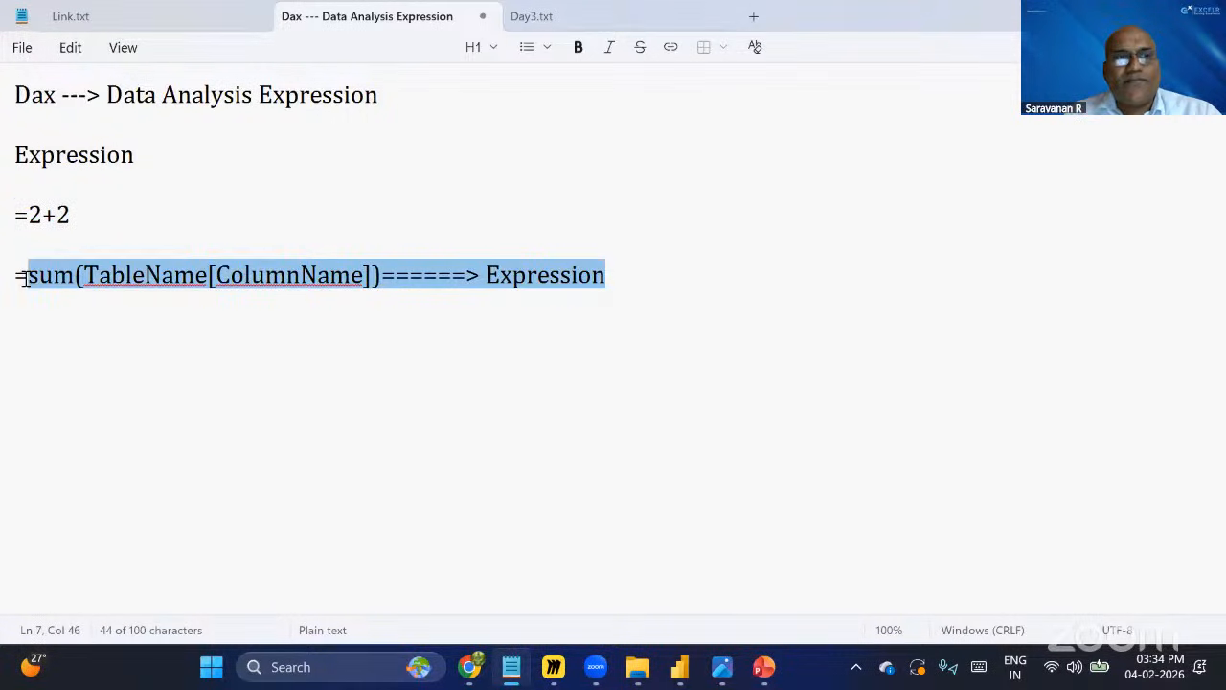
{"action": "left_click", "coordinate": [317, 240]}
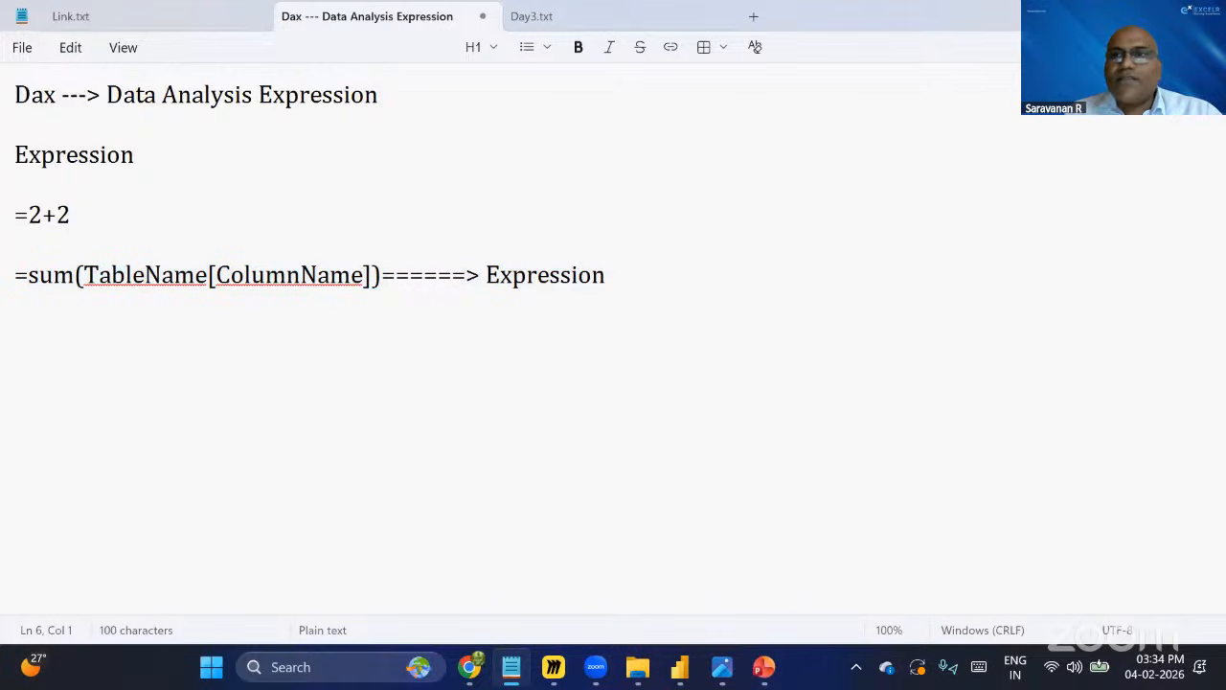
Switch back to the Power BI report and insert a Card visual onto the page.
{"action": "key", "text": "alt+Tab"}
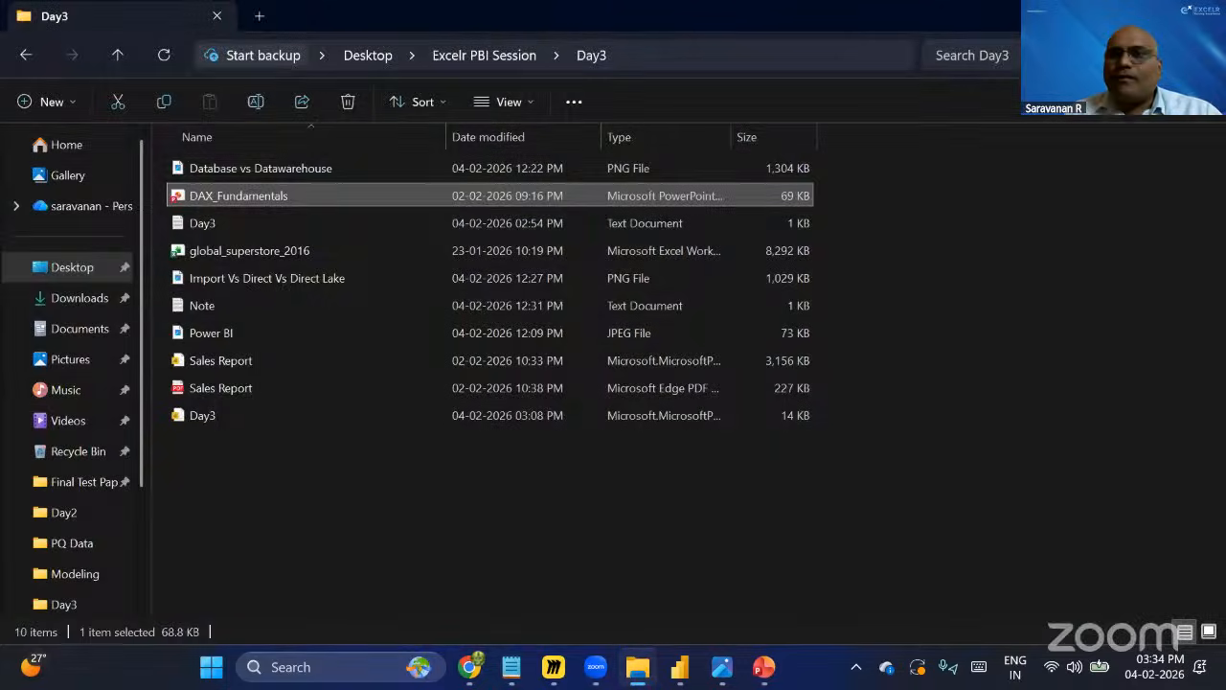
{"action": "key", "text": "alt+Tab"}
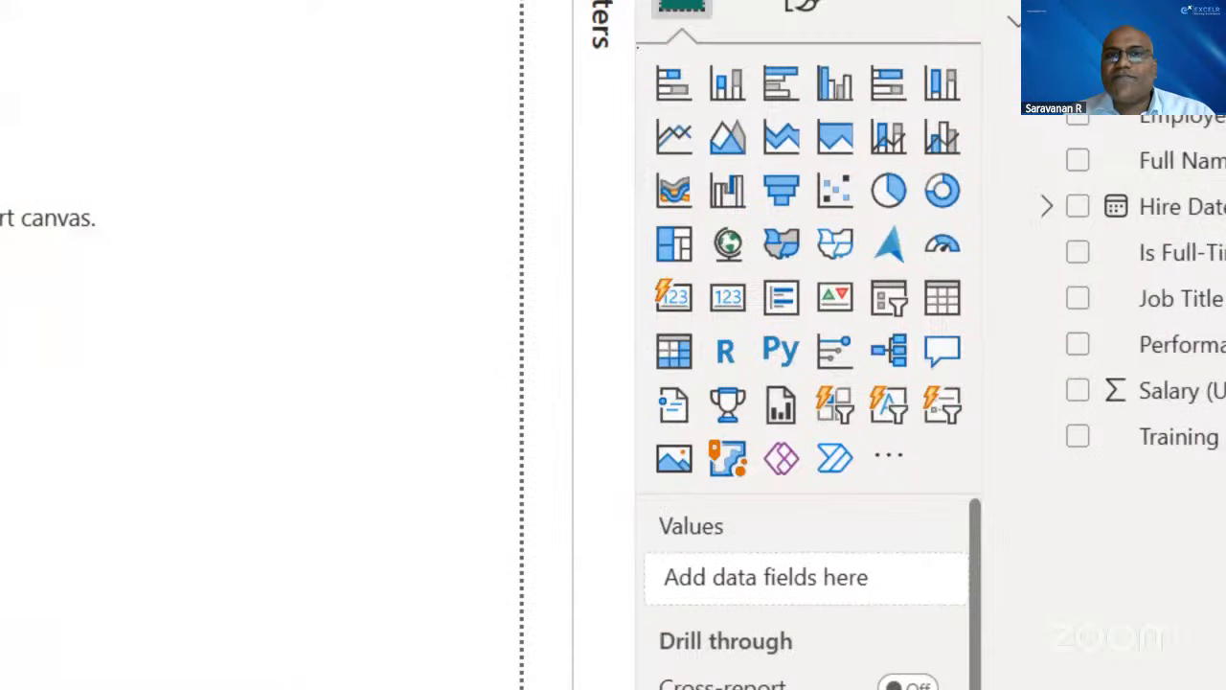
{"action": "mouse_move", "coordinate": [637, 46]}
{"action": "left_mouse_down"}
{"action": "mouse_move", "coordinate": [835, 389]}
{"action": "mouse_move", "coordinate": [930, 507]}
{"action": "mouse_move", "coordinate": [980, 513]}
{"action": "left_mouse_up"}
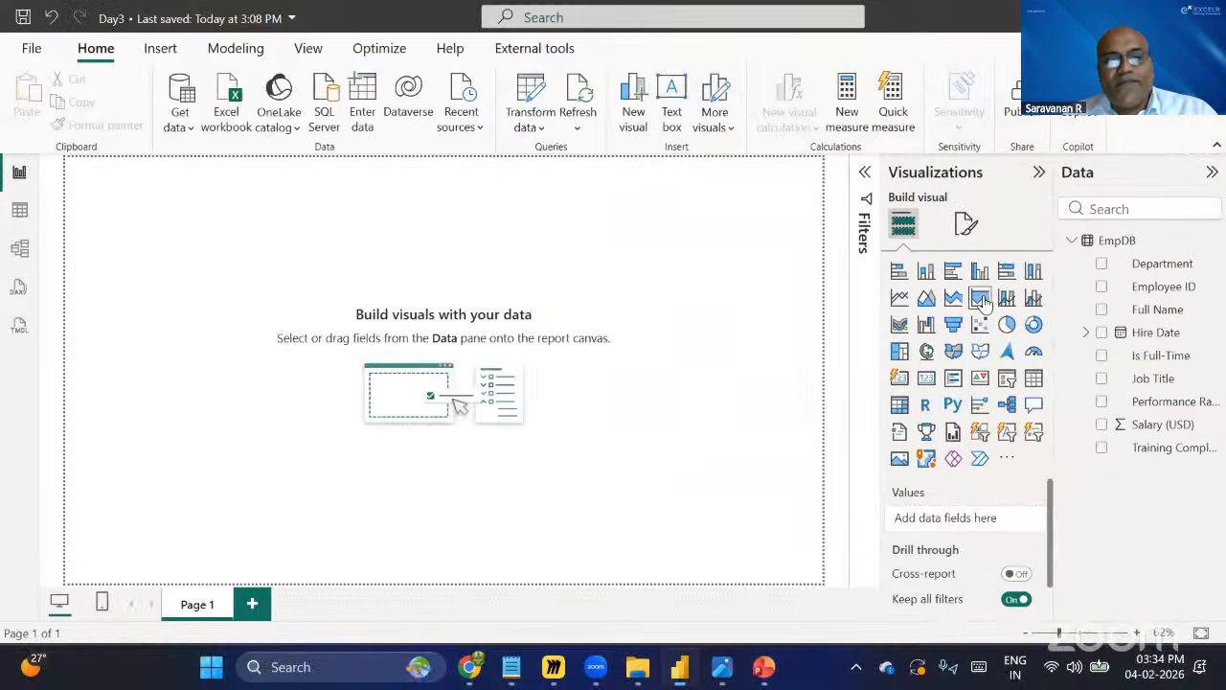
{"action": "left_click", "coordinate": [926, 379]}
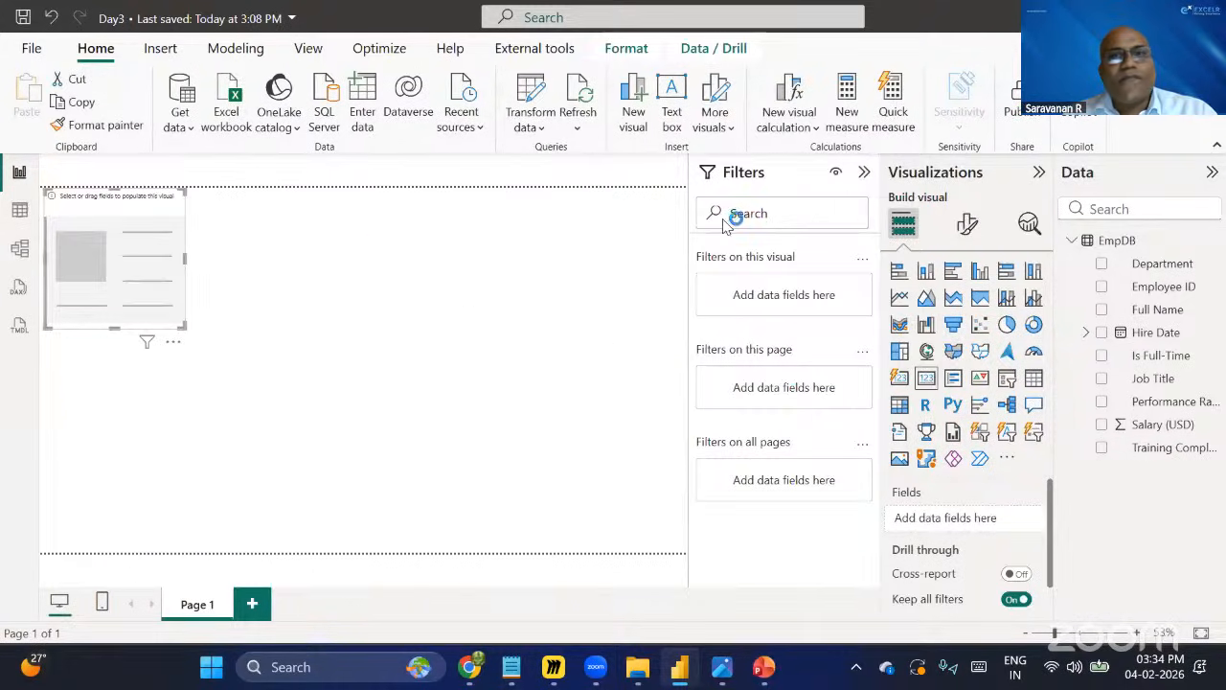
Collapse the Filters pane and shrink the card visual in the page's top-left corner.
{"action": "left_click", "coordinate": [865, 173]}
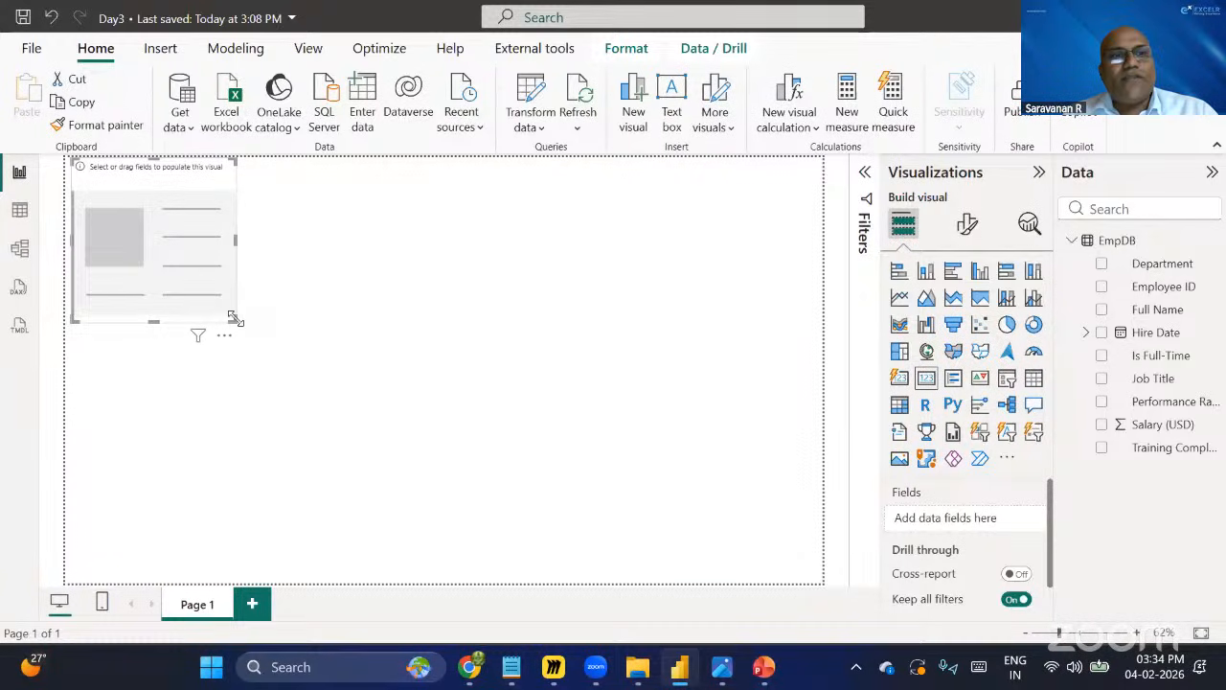
{"action": "left_click_drag", "start_coordinate": [236, 319], "coordinate": [221, 236]}
{"action": "left_click_drag", "start_coordinate": [158, 194], "coordinate": [161, 205]}
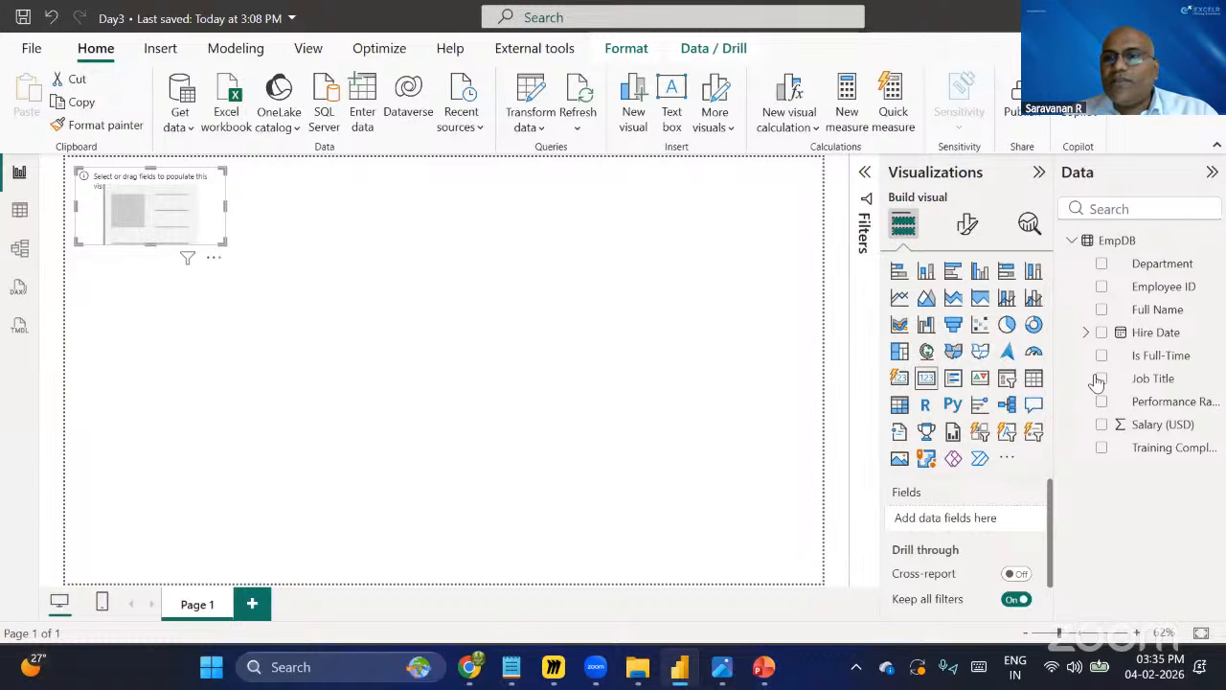
Add the EmpDB Employee ID field to the card visual.
{"action": "left_click", "coordinate": [19, 209]}
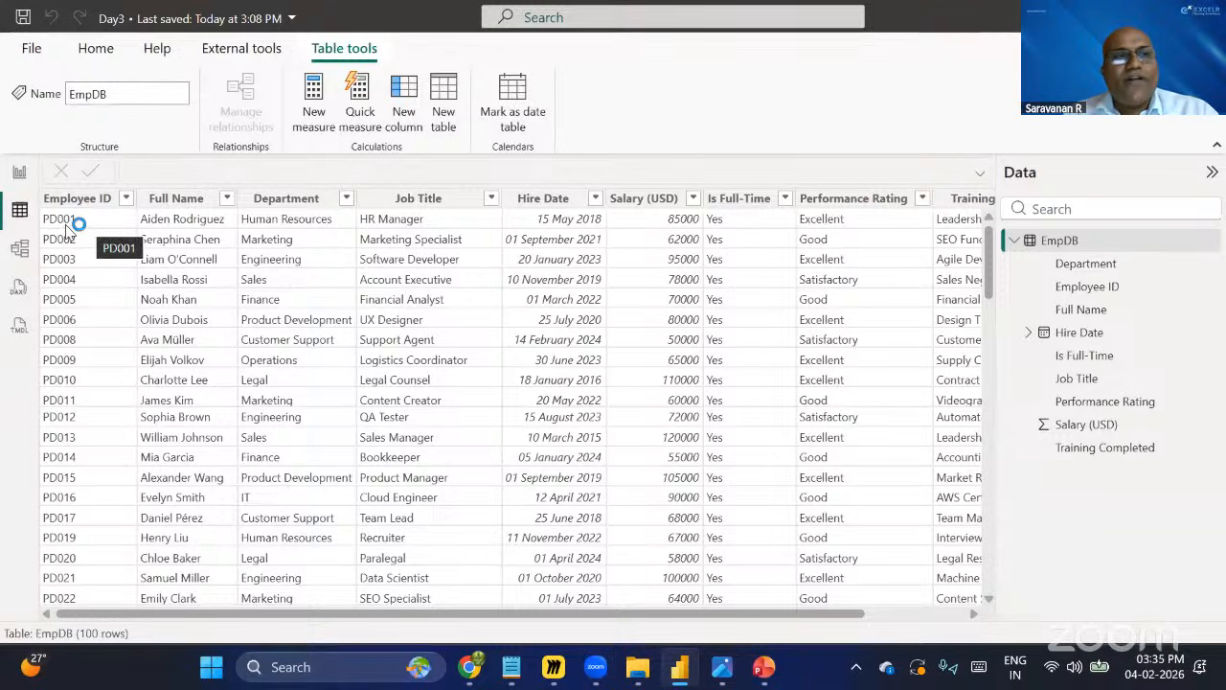
{"action": "left_click", "coordinate": [21, 174]}
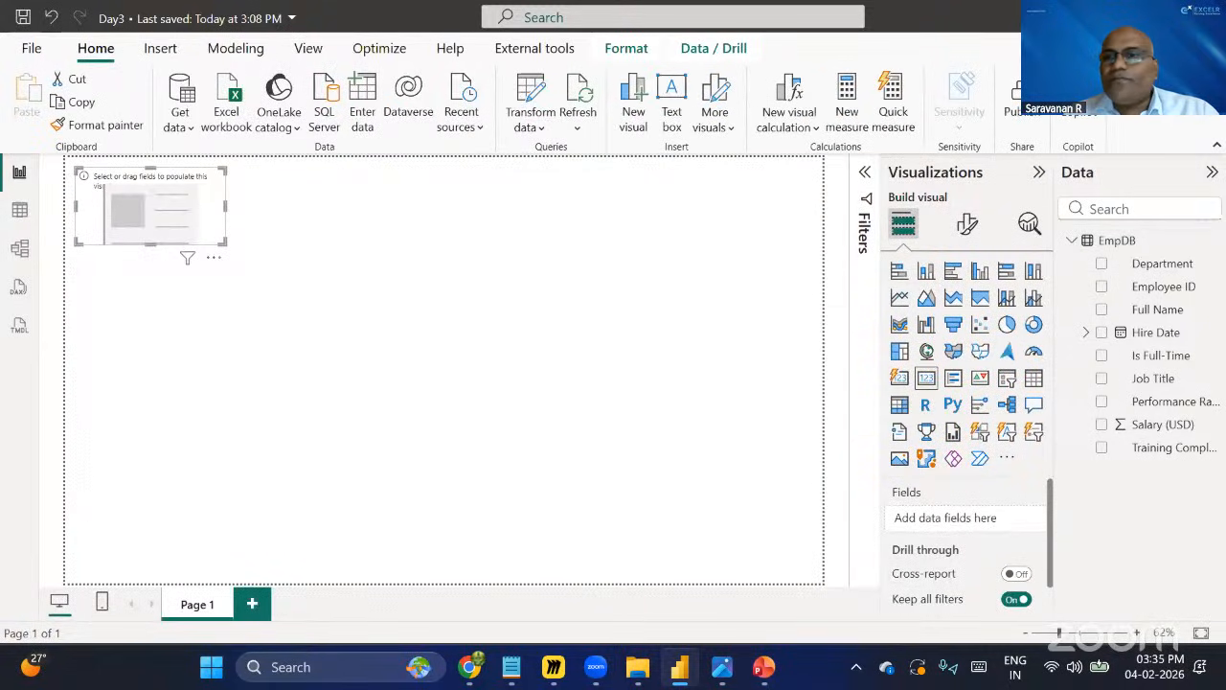
{"action": "left_click", "coordinate": [1102, 287]}
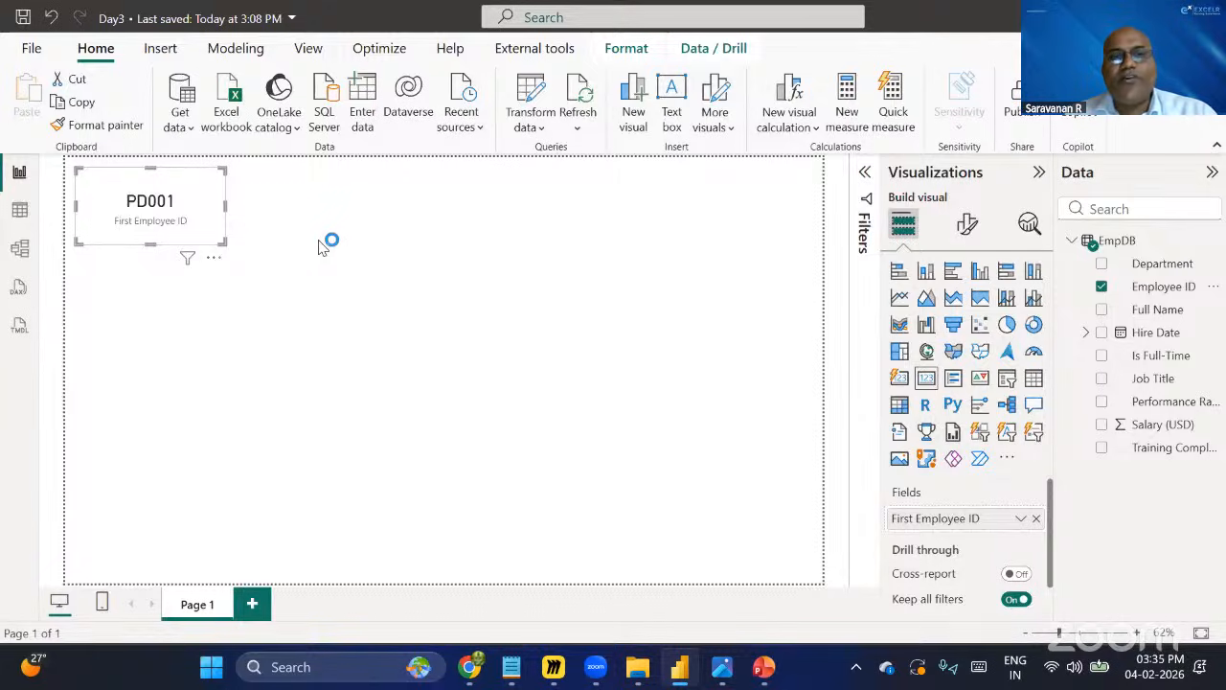
Change the card's Employee ID aggregation to Count.
{"action": "left_click", "coordinate": [479, 675]}
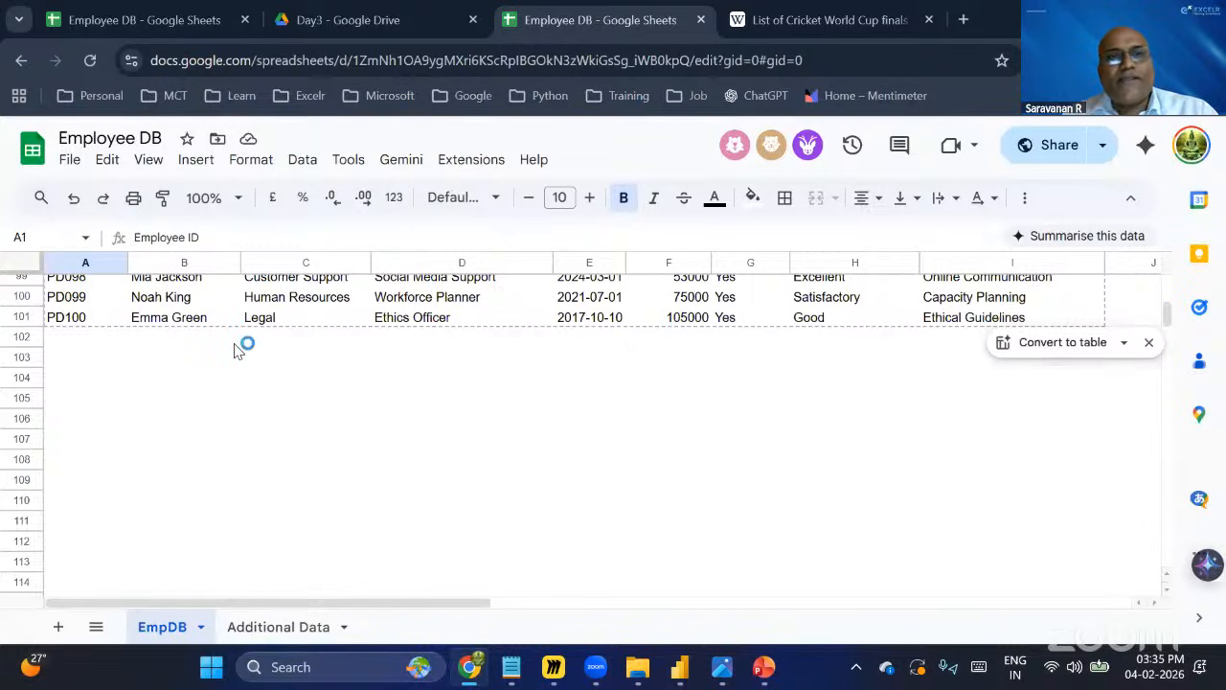
{"action": "key", "text": "alt+Tab"}
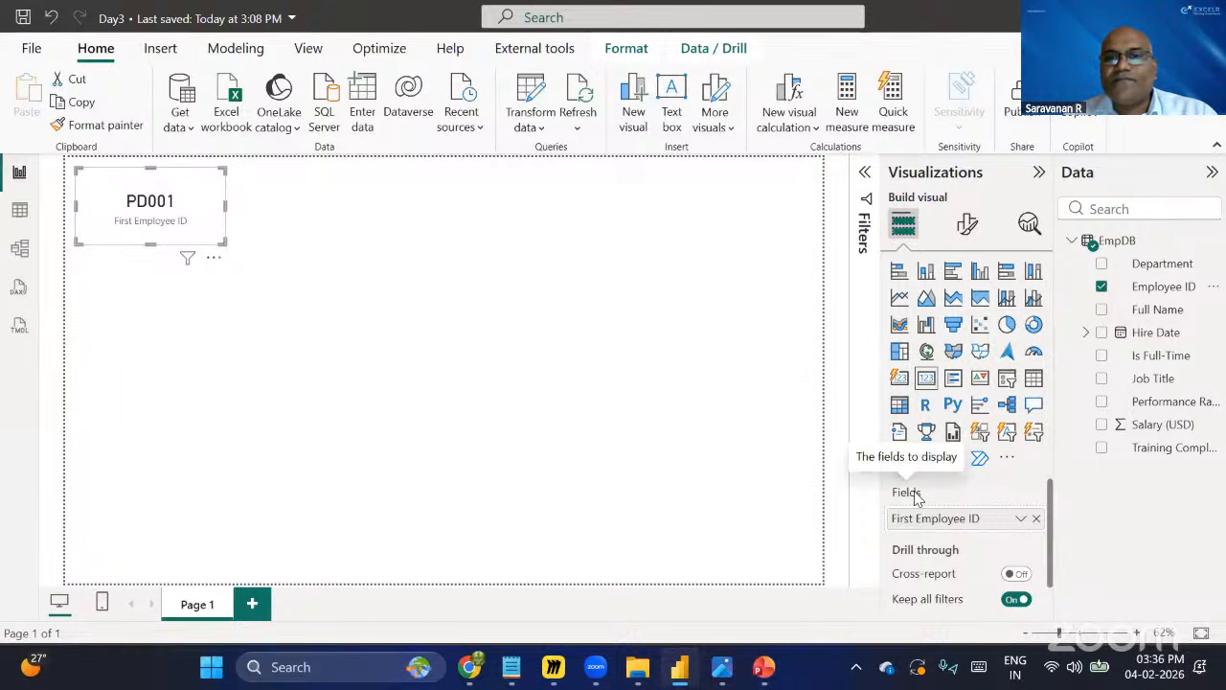
{"action": "left_click", "coordinate": [1021, 521]}
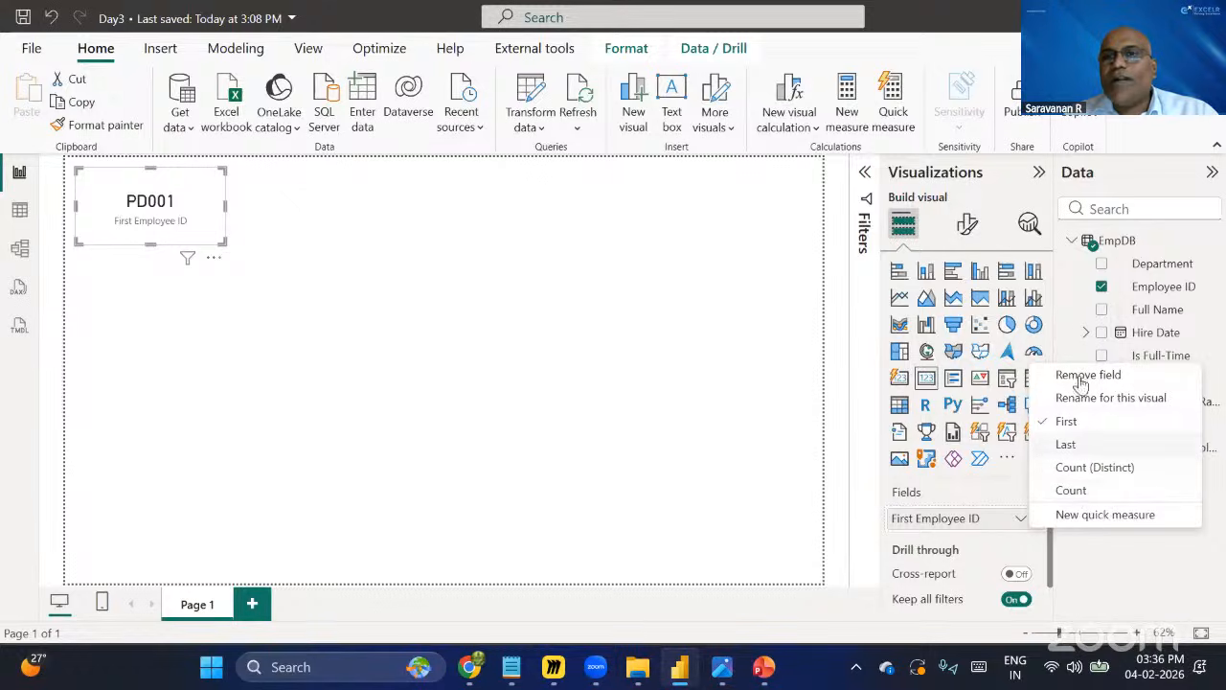
{"action": "left_click", "coordinate": [1073, 491]}
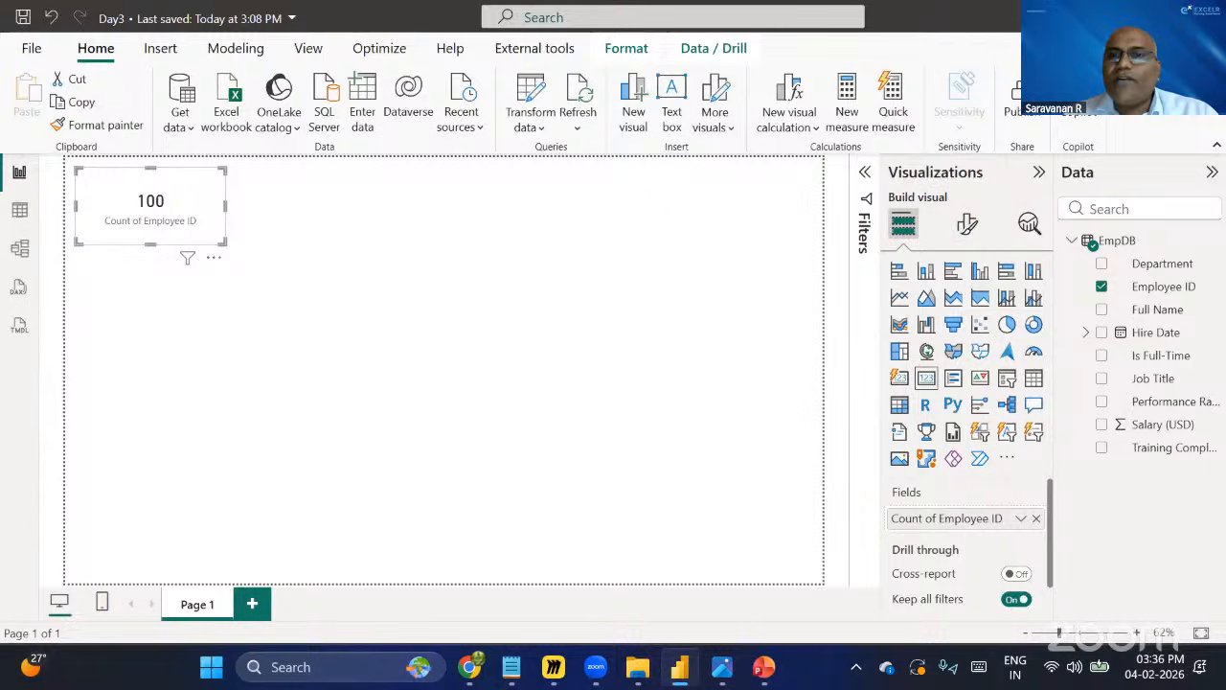
{"action": "key", "text": "ctrl+2"}
{"action": "left_click_drag", "start_coordinate": [940, 199], "coordinate": [1000, 257]}
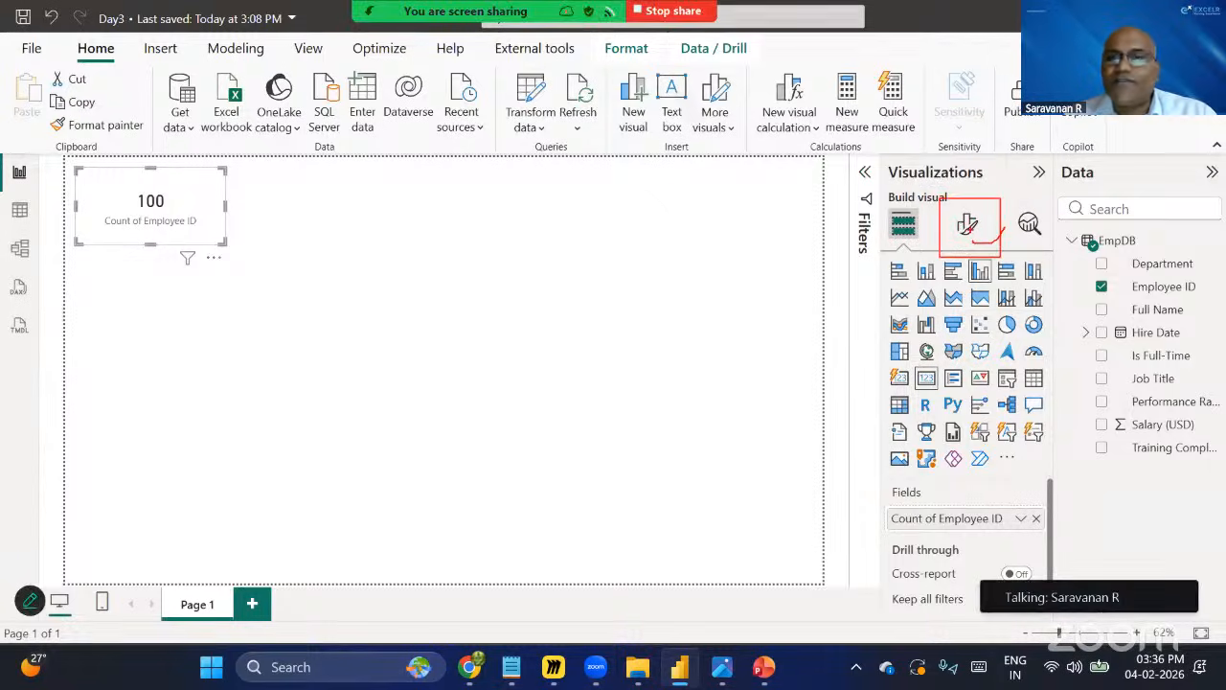
{"action": "key", "text": "Escape"}
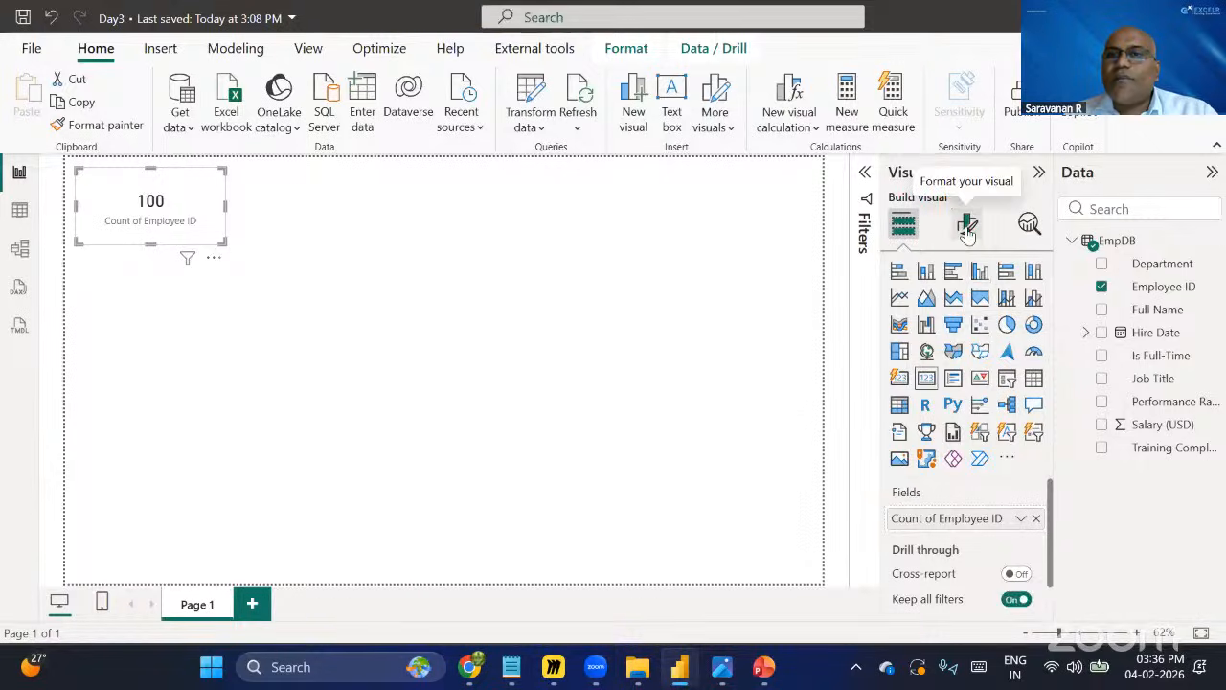
Turn off the card's category label in the visual format settings.
{"action": "left_click", "coordinate": [968, 228]}
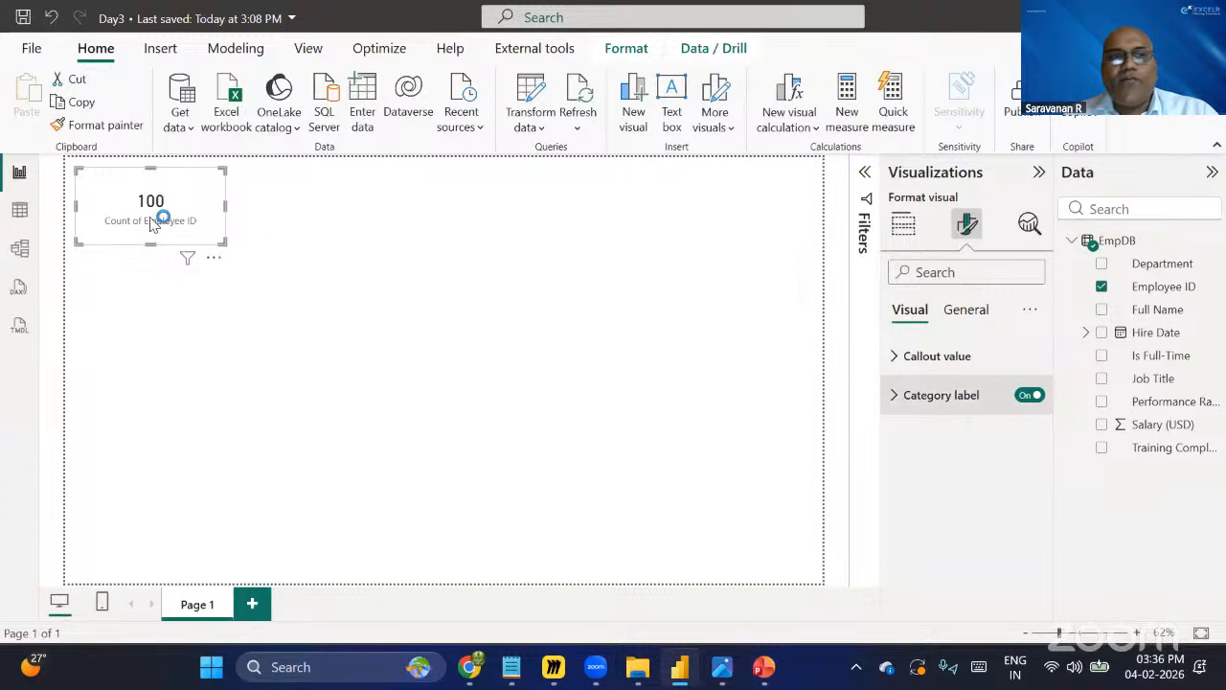
{"action": "left_click", "coordinate": [1030, 396]}
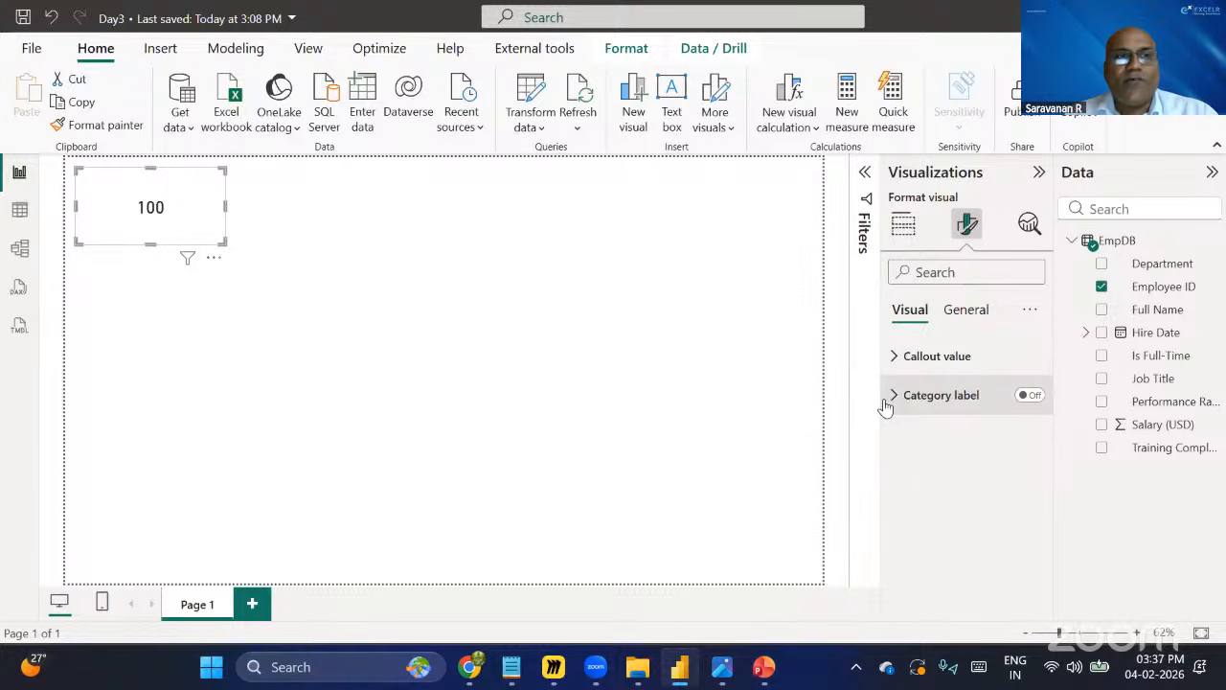
Turn on the card's title and enter the title text "Total Employees".
{"action": "left_click", "coordinate": [972, 316]}
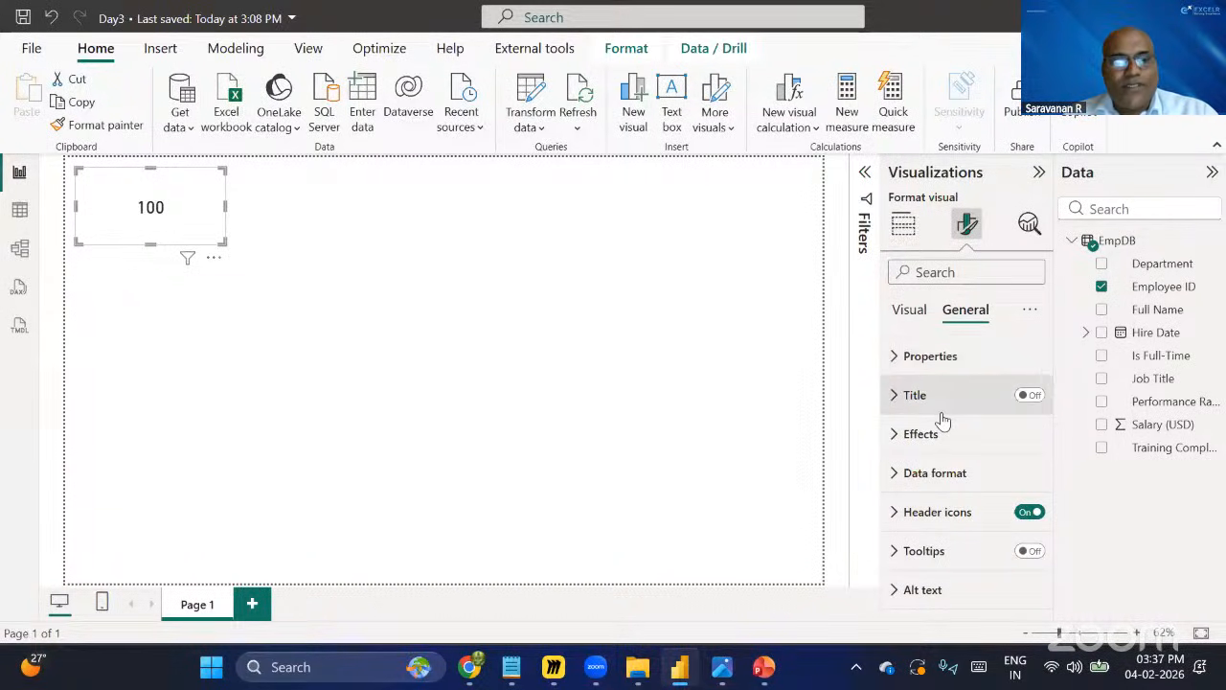
{"action": "left_click", "coordinate": [979, 316]}
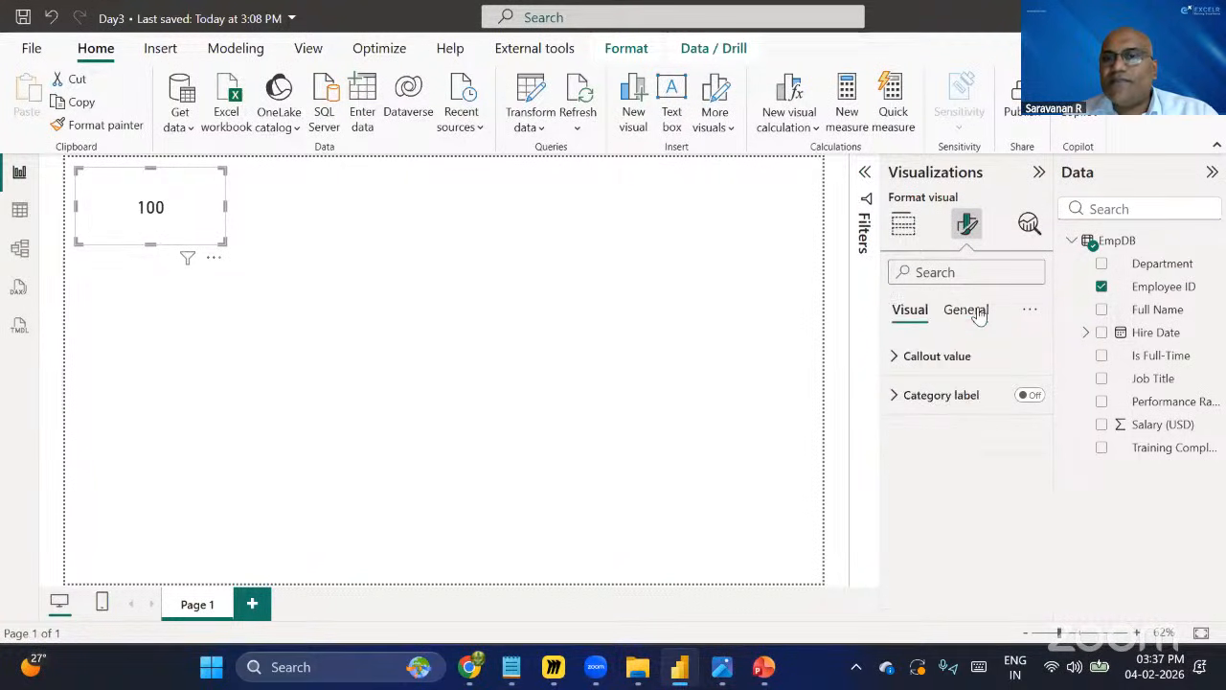
{"action": "left_click", "coordinate": [910, 316]}
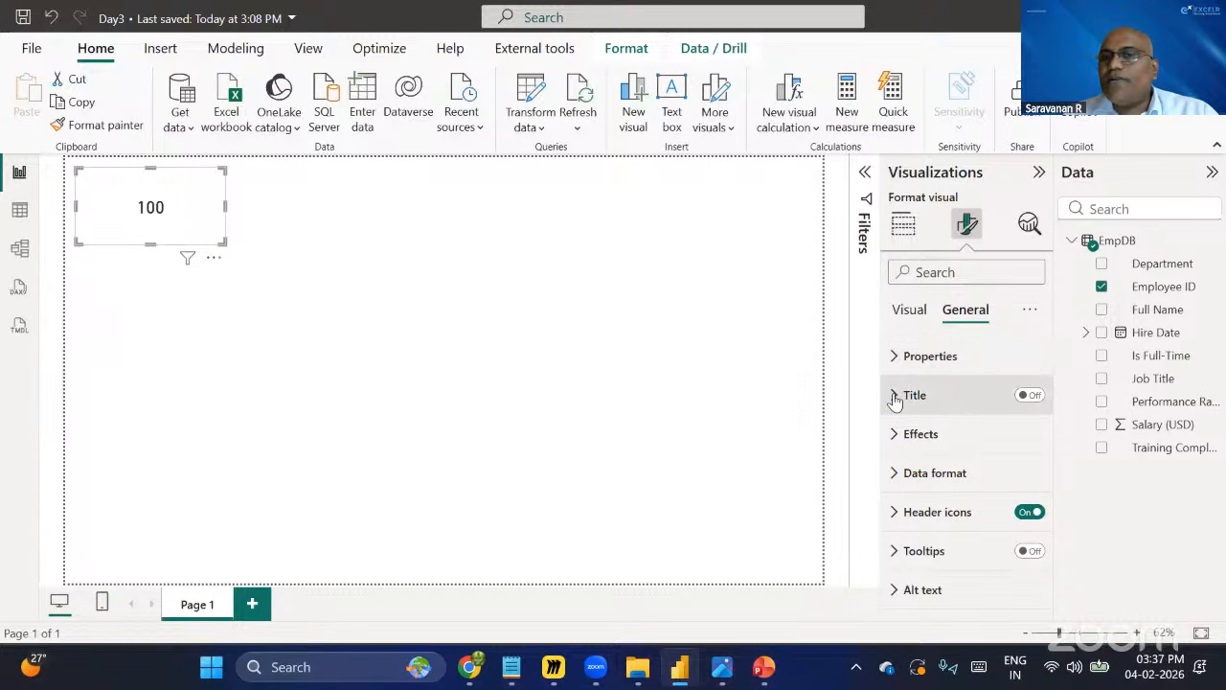
{"action": "left_click", "coordinate": [1019, 400]}
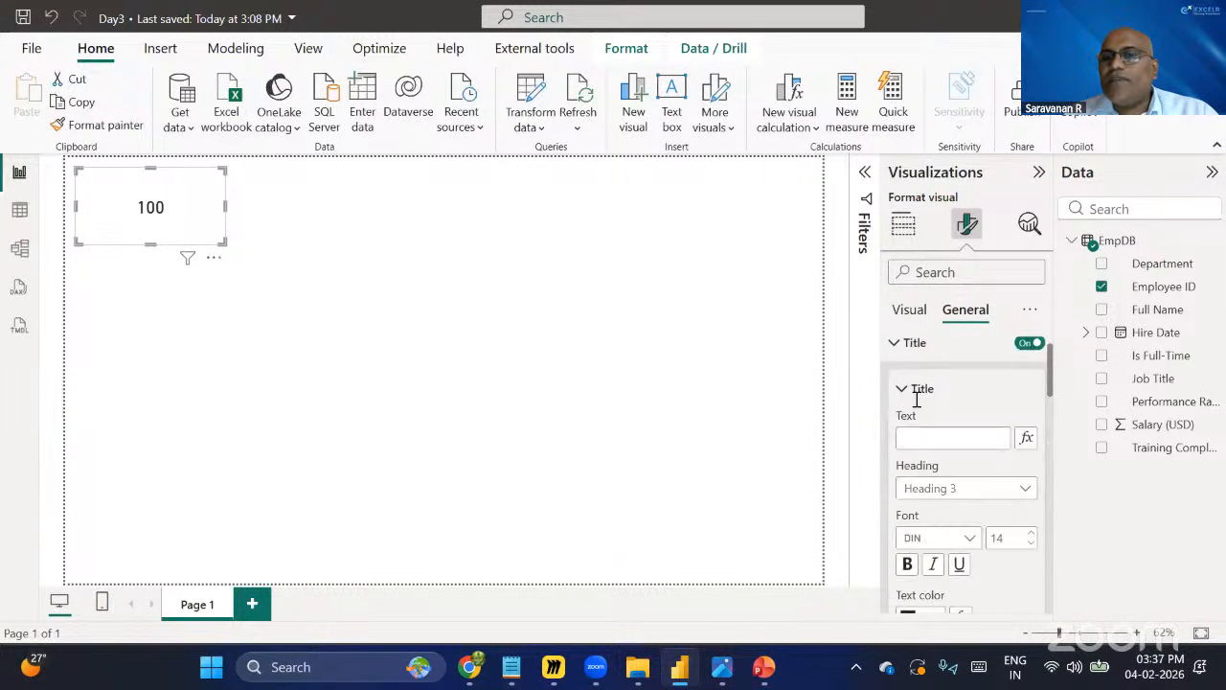
{"action": "scroll", "coordinate": [917, 399], "scroll_direction": "down", "scroll_amount": 1}
{"action": "left_click", "coordinate": [917, 400]}
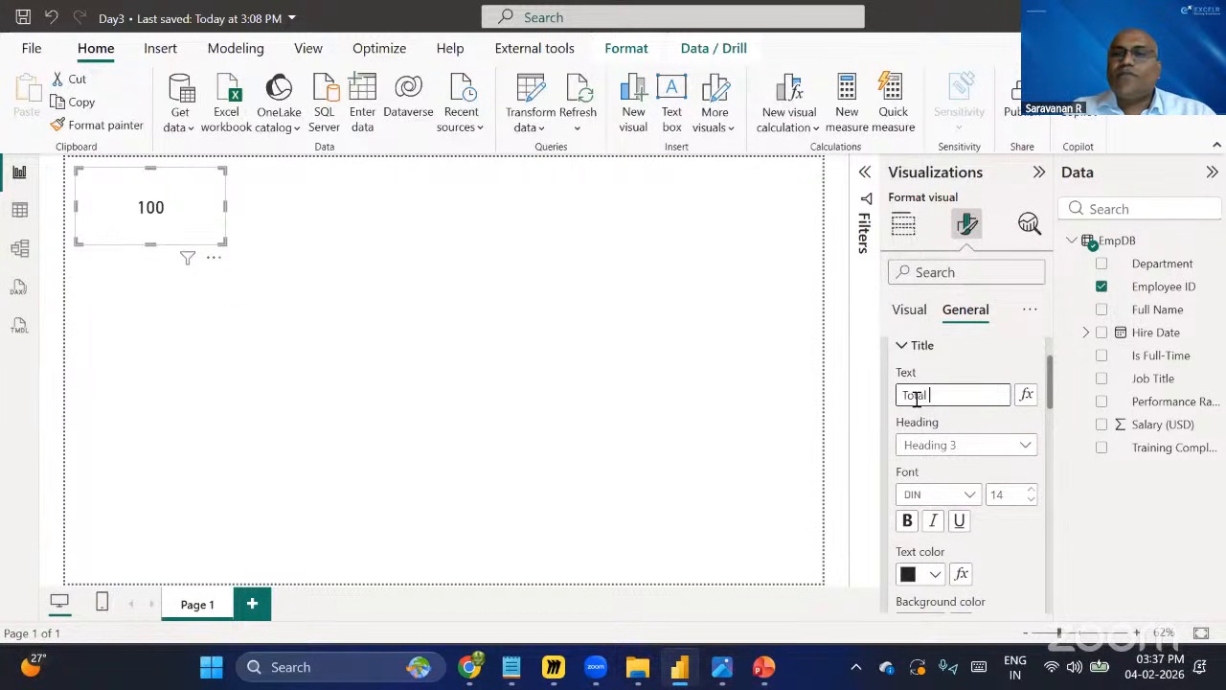
{"action": "type", "text": "Total Co"}
{"action": "key", "text": "BackSpace"}
{"action": "key", "text": "BackSpace"}
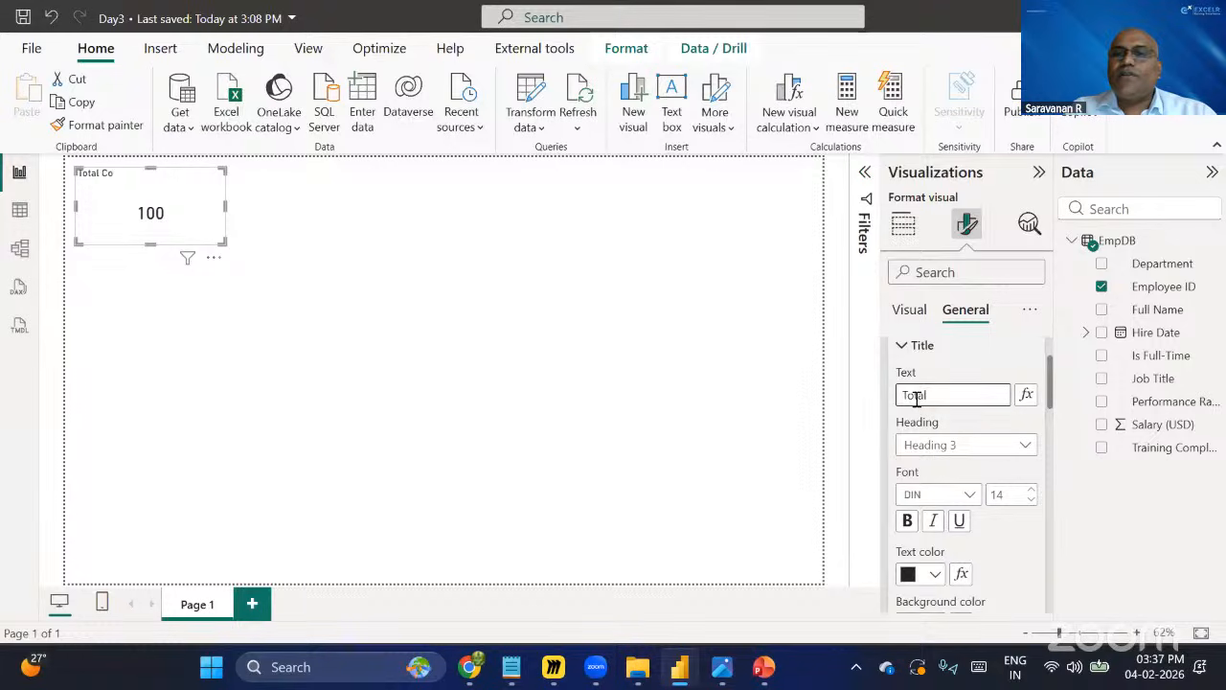
{"action": "type", "text": "Employees"}
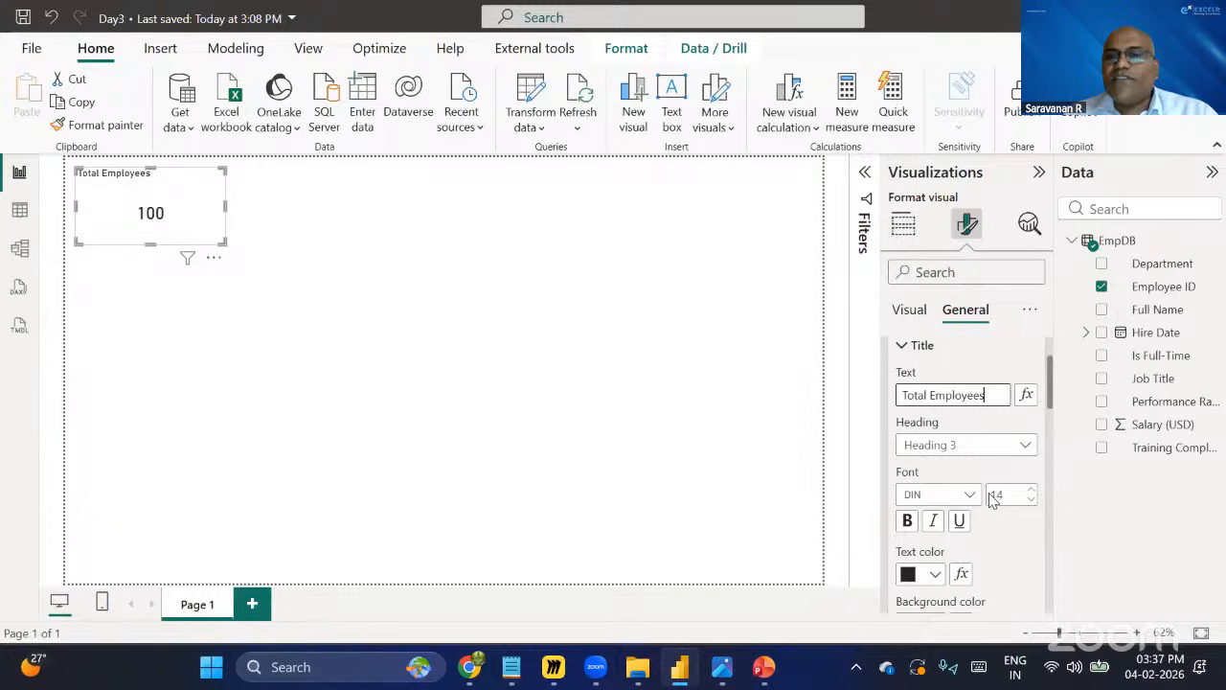
Set the title's heading to Heading 2 and its font to Arial Black at size 15.
{"action": "left_click", "coordinate": [961, 446]}
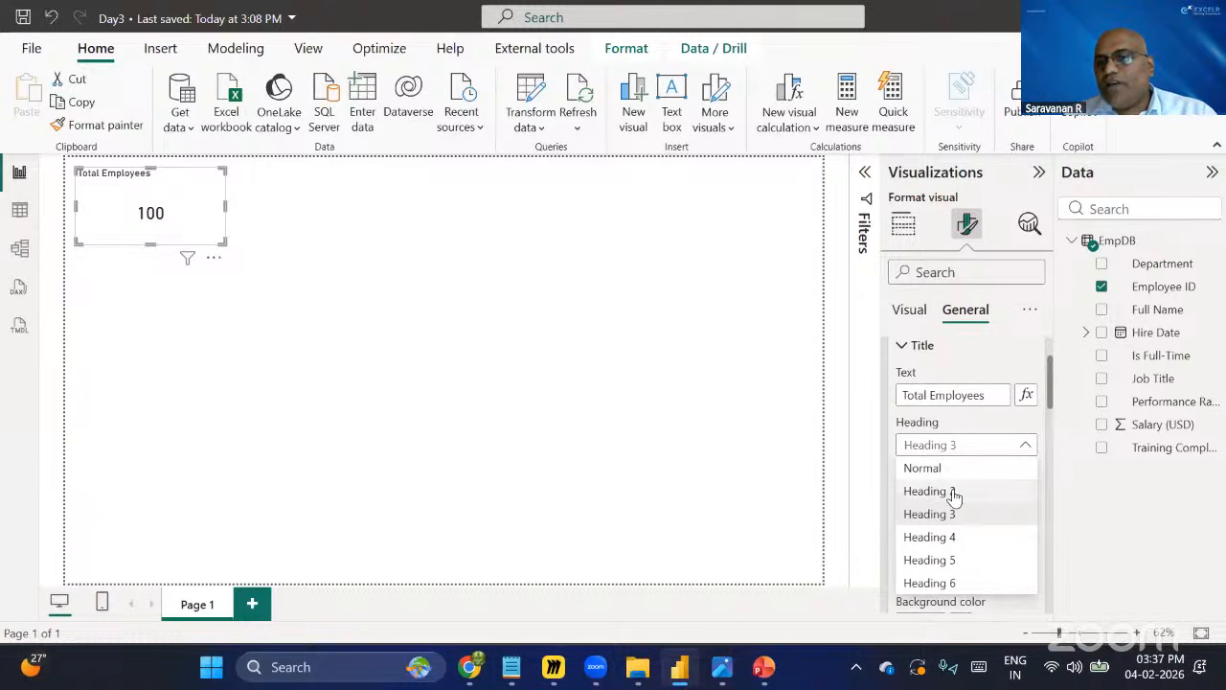
{"action": "left_click", "coordinate": [953, 492]}
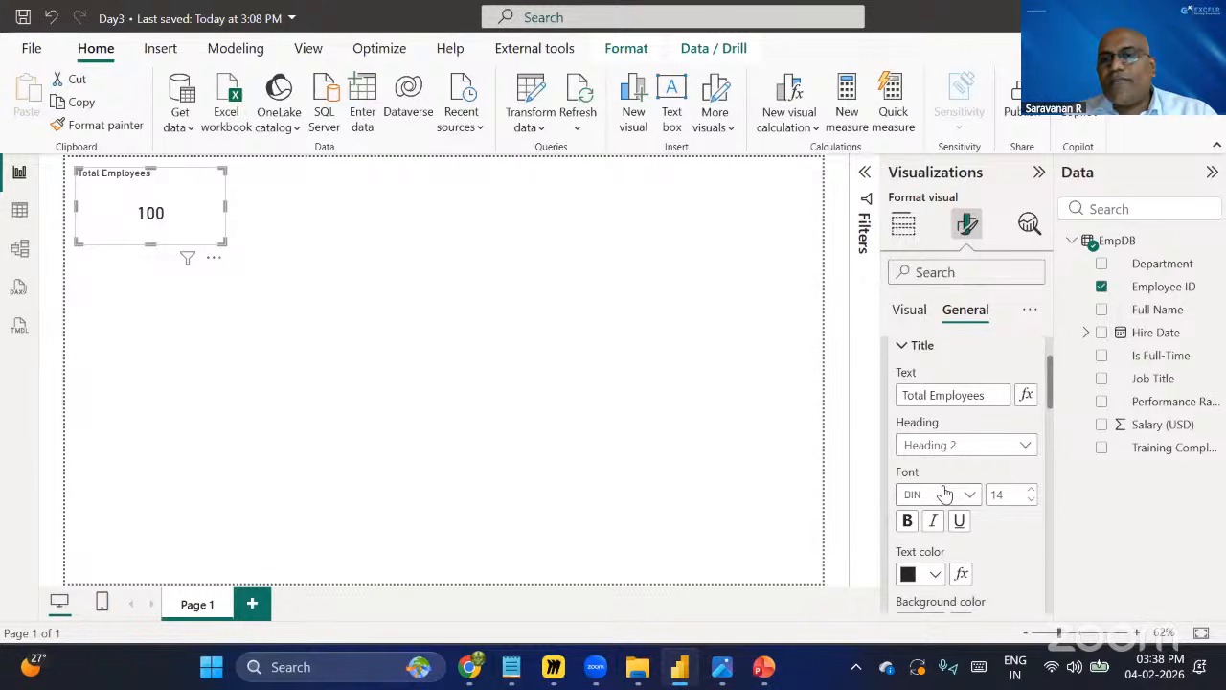
{"action": "left_click", "coordinate": [970, 497]}
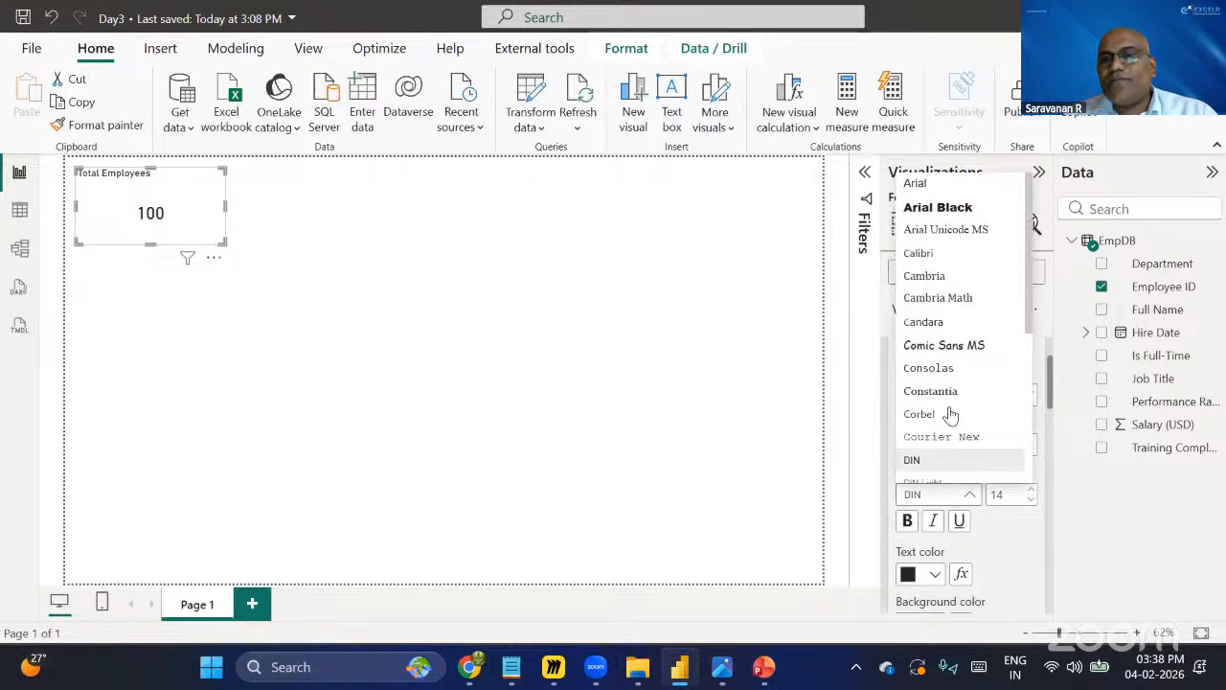
{"action": "left_click", "coordinate": [944, 208]}
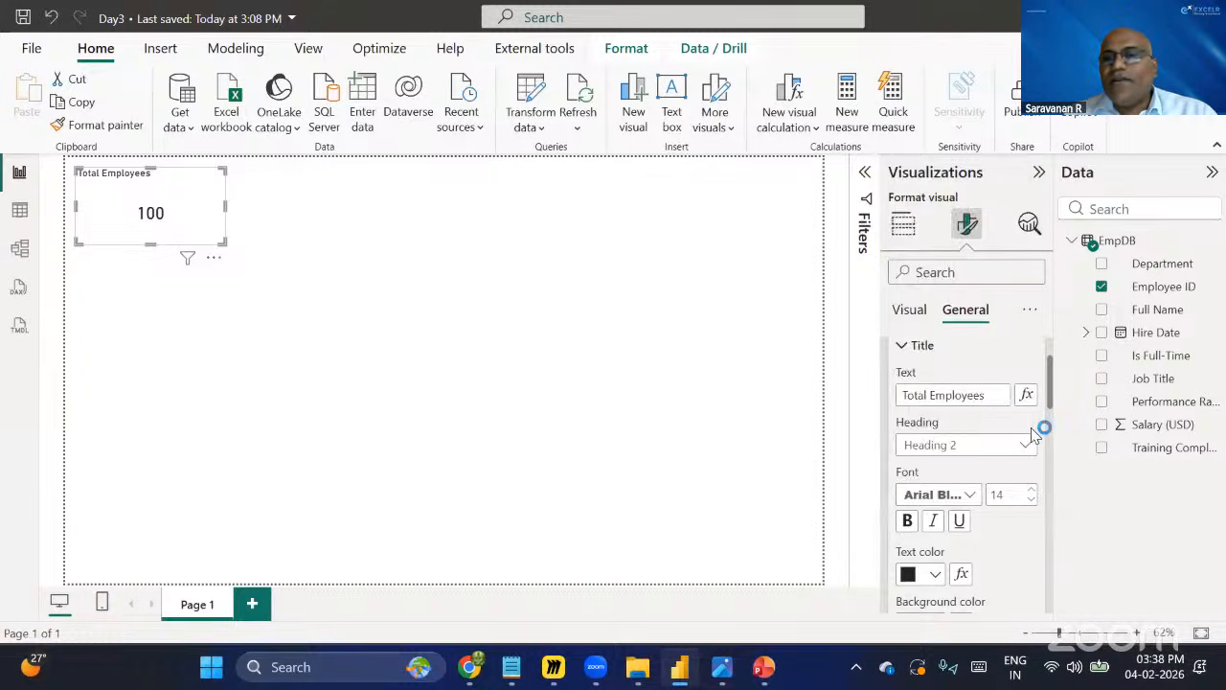
{"action": "double_click", "coordinate": [1022, 492]}
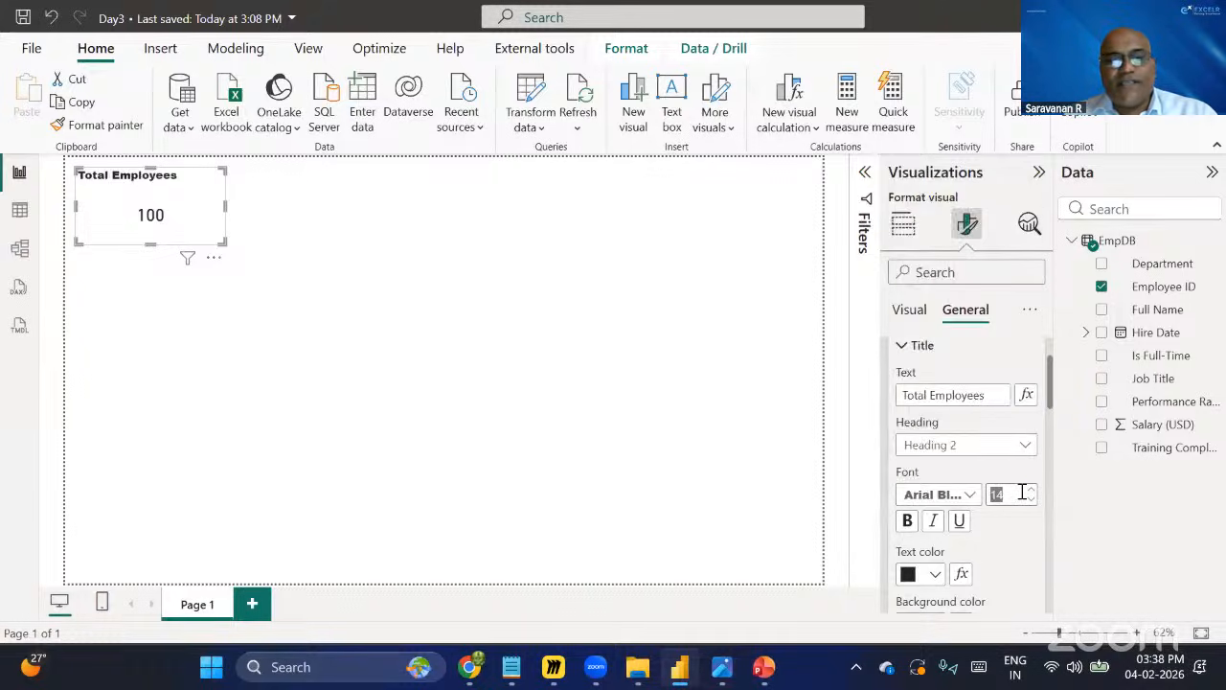
{"action": "type", "text": "15"}
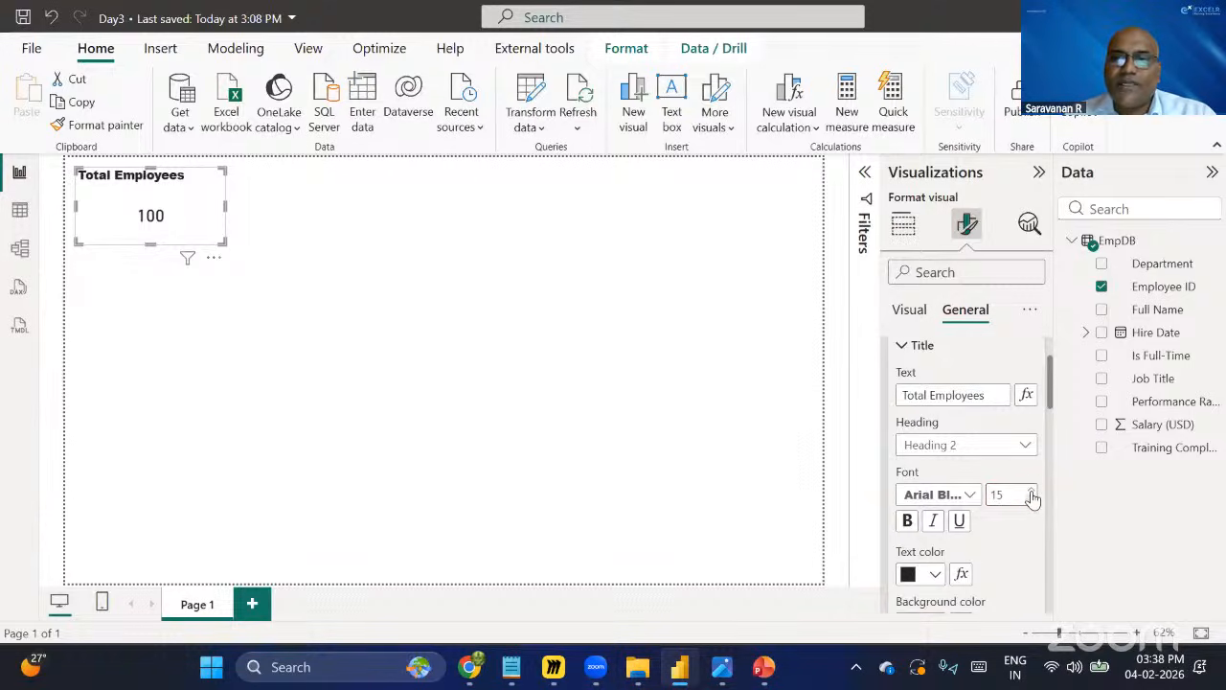
Make the title bold and center it horizontally.
{"action": "scroll", "coordinate": [916, 448], "scroll_direction": "down", "scroll_amount": 2}
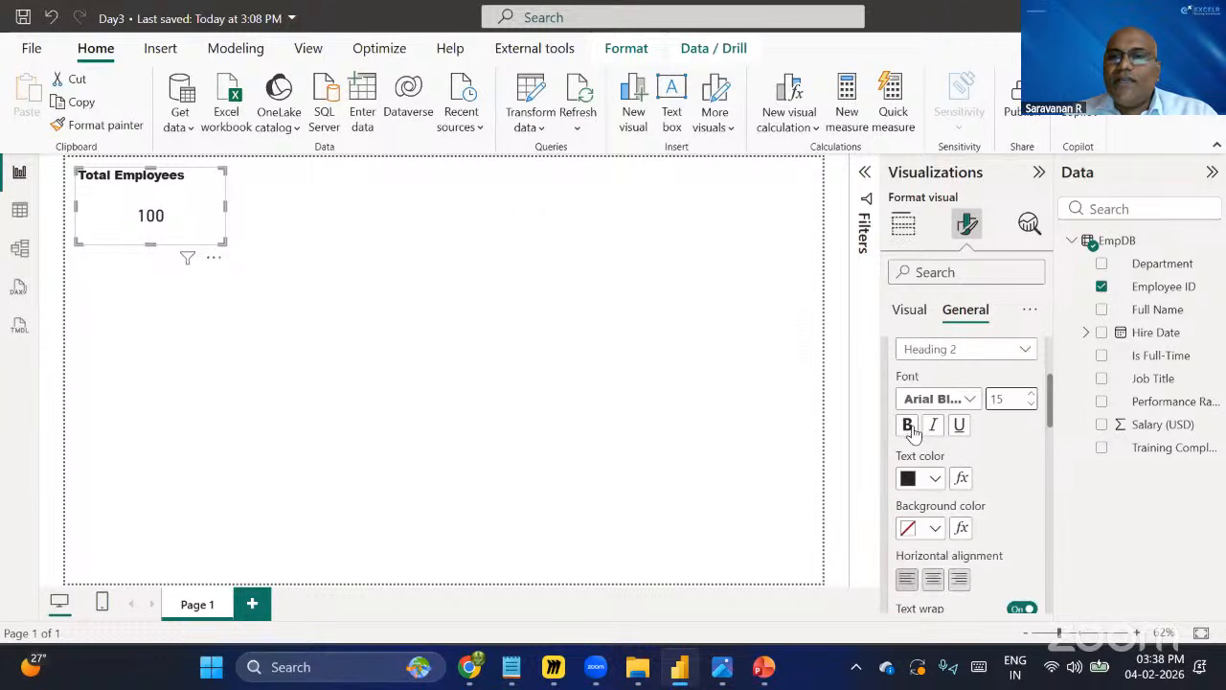
{"action": "left_click", "coordinate": [909, 426]}
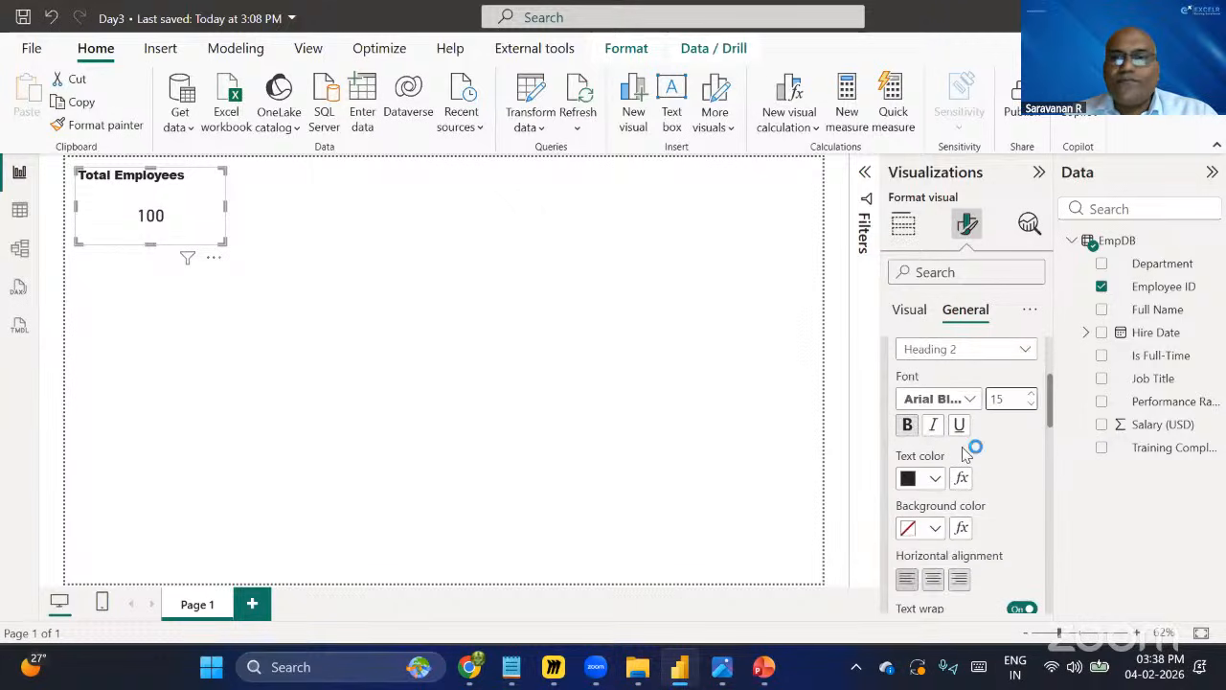
{"action": "left_click", "coordinate": [934, 580]}
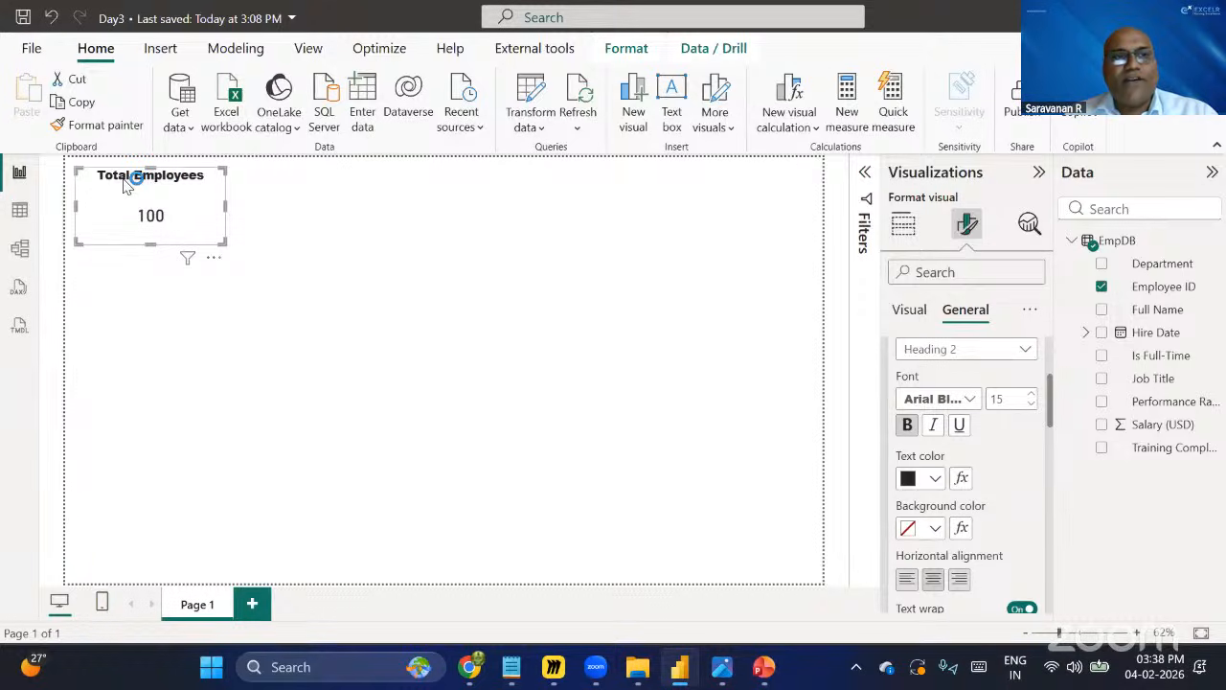
Set the title's background colour to the theme's dark blue.
{"action": "left_click", "coordinate": [935, 529]}
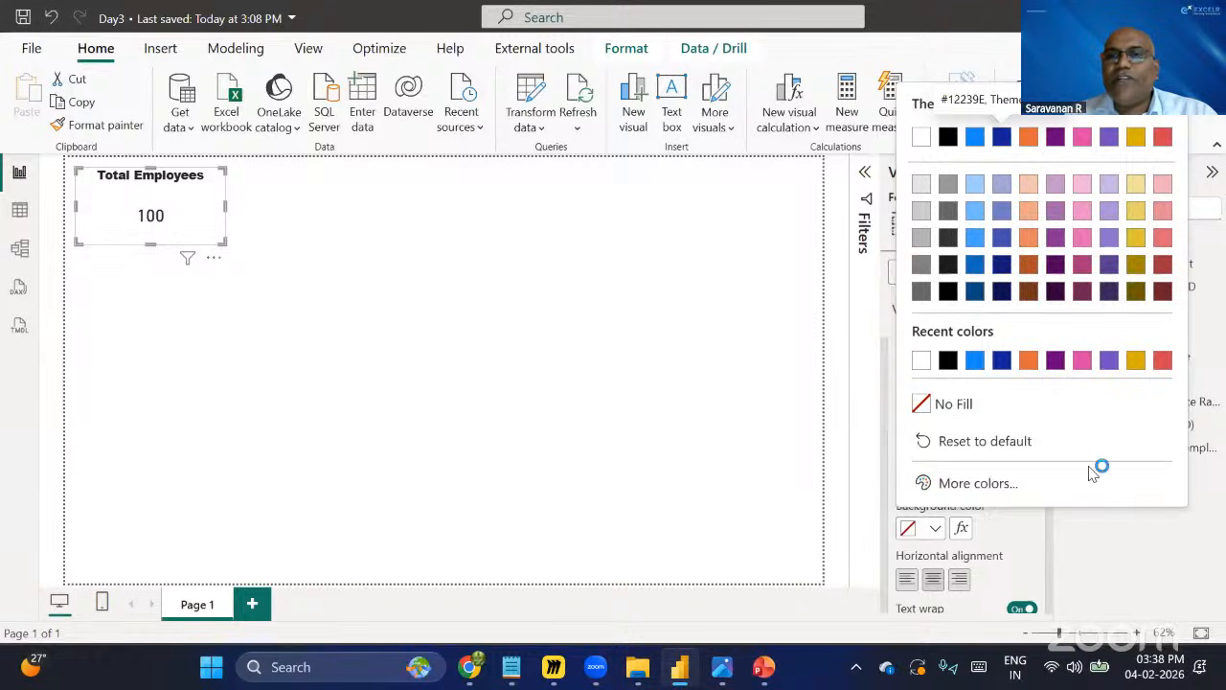
{"action": "left_click", "coordinate": [978, 486]}
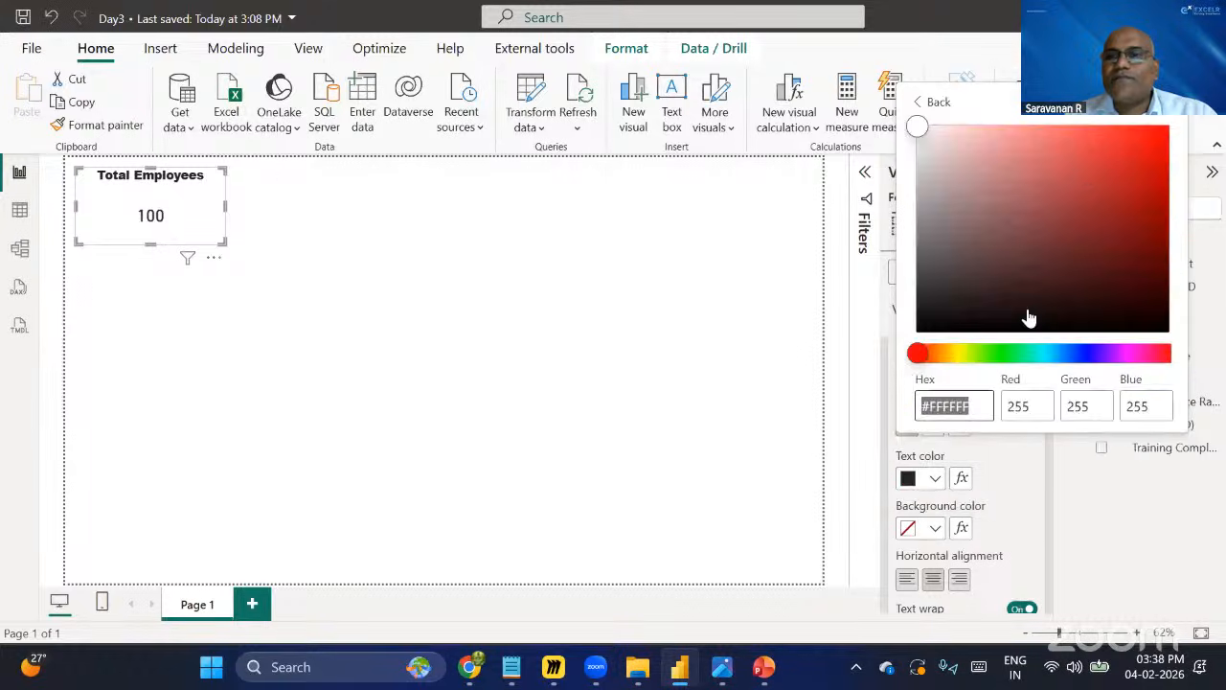
{"action": "left_click", "coordinate": [1100, 218]}
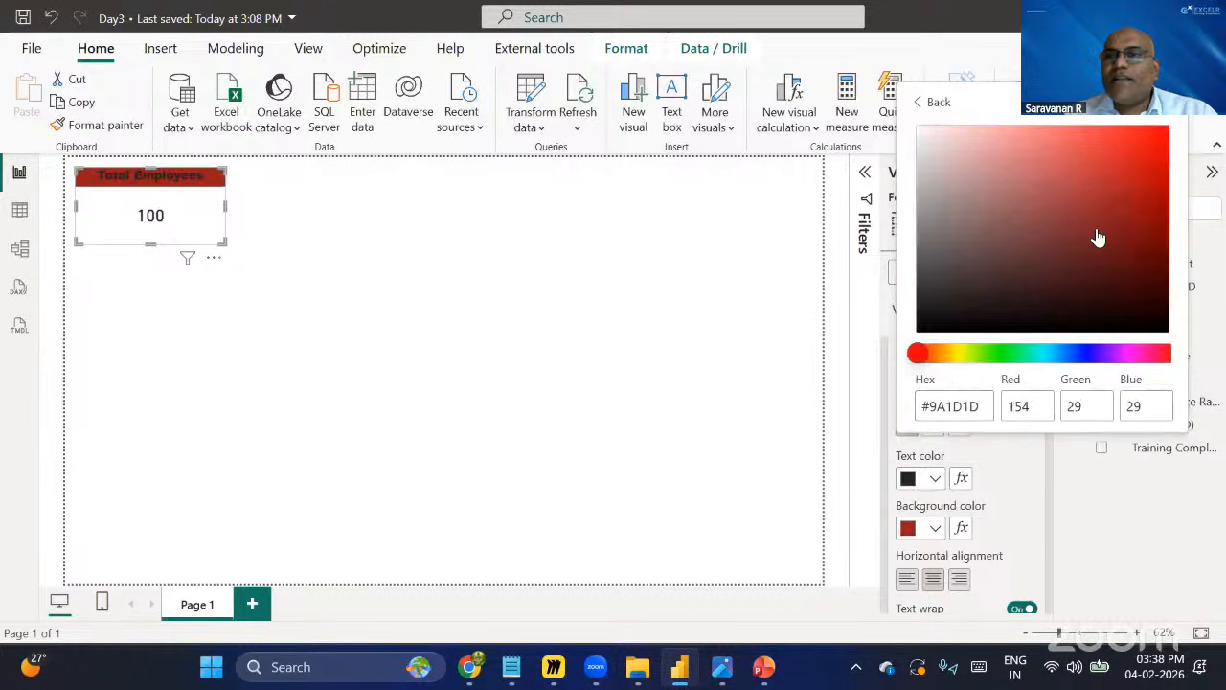
{"action": "left_click", "coordinate": [1078, 219]}
{"action": "left_click", "coordinate": [1112, 246]}
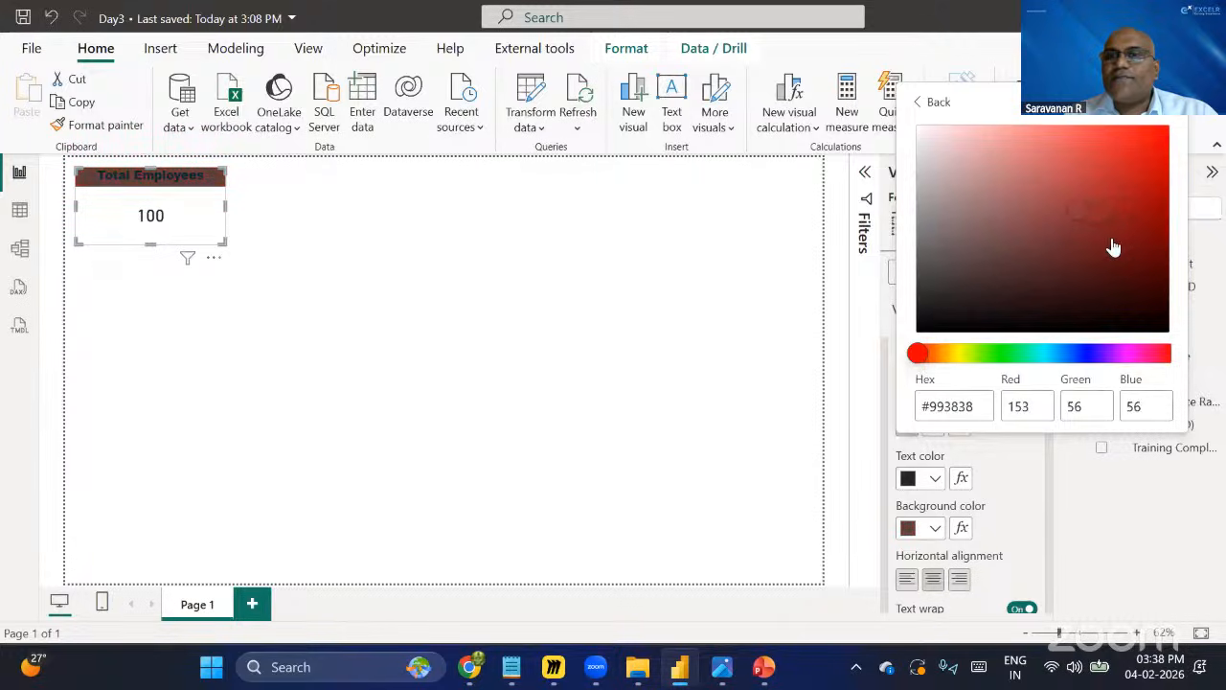
{"action": "left_click", "coordinate": [1106, 287]}
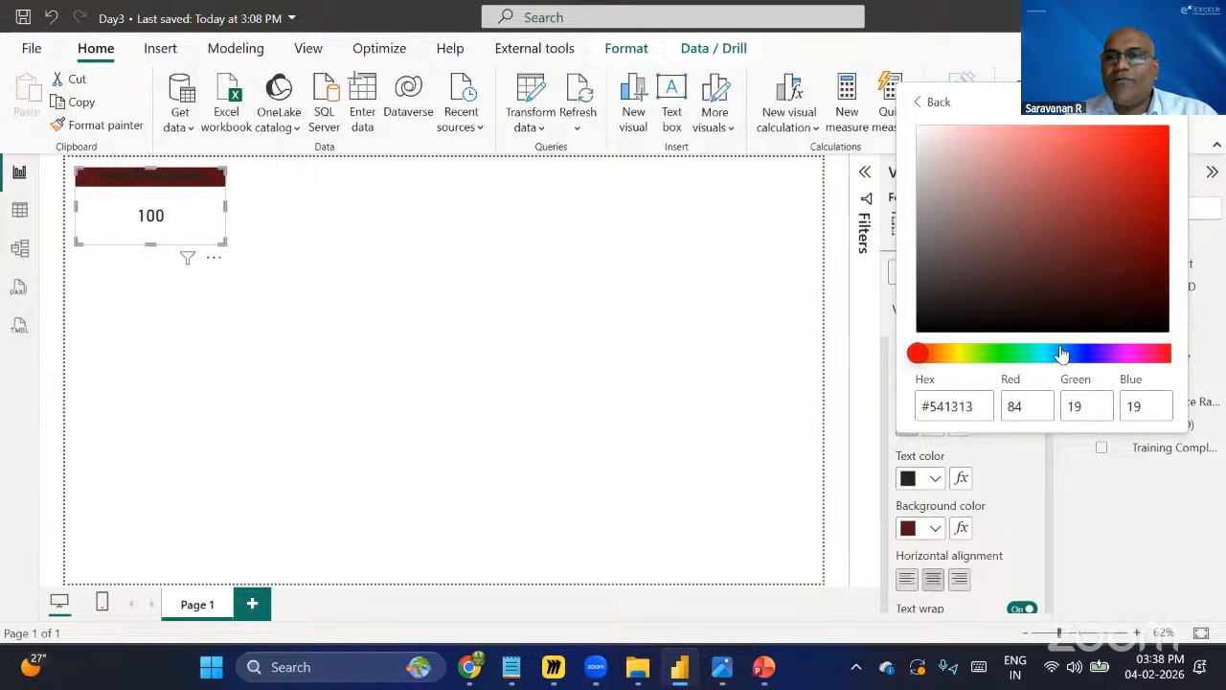
{"action": "left_click", "coordinate": [997, 354]}
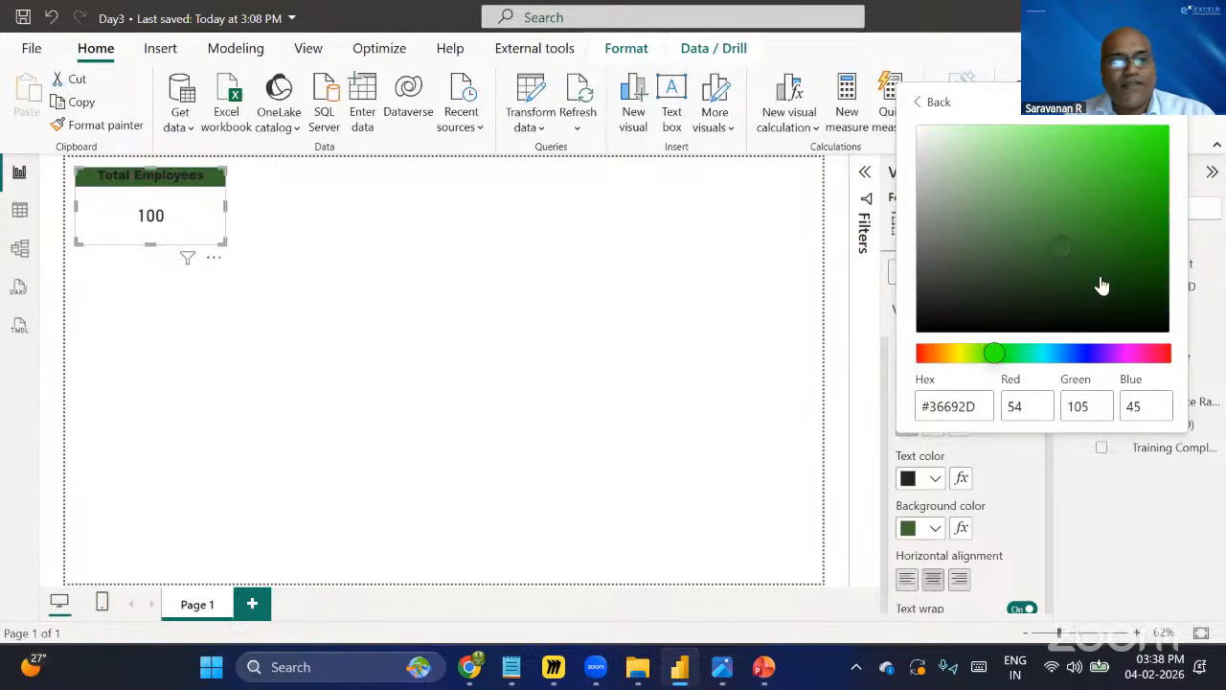
{"action": "left_click", "coordinate": [932, 102]}
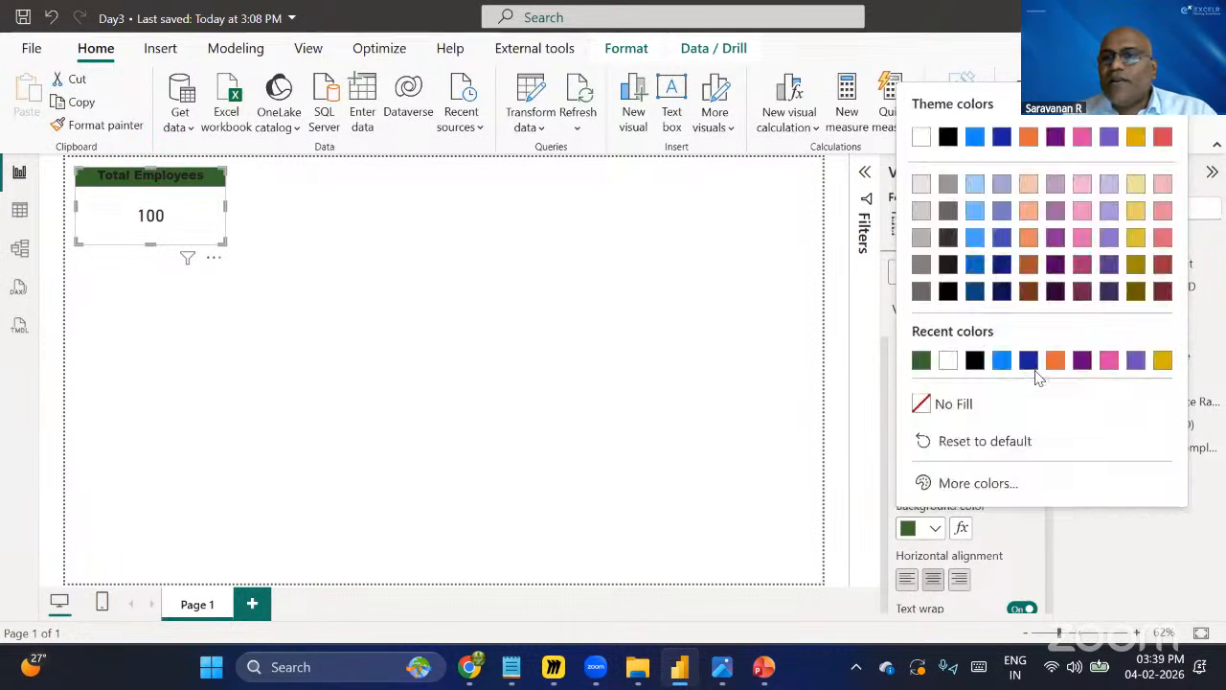
{"action": "left_click", "coordinate": [1002, 137]}
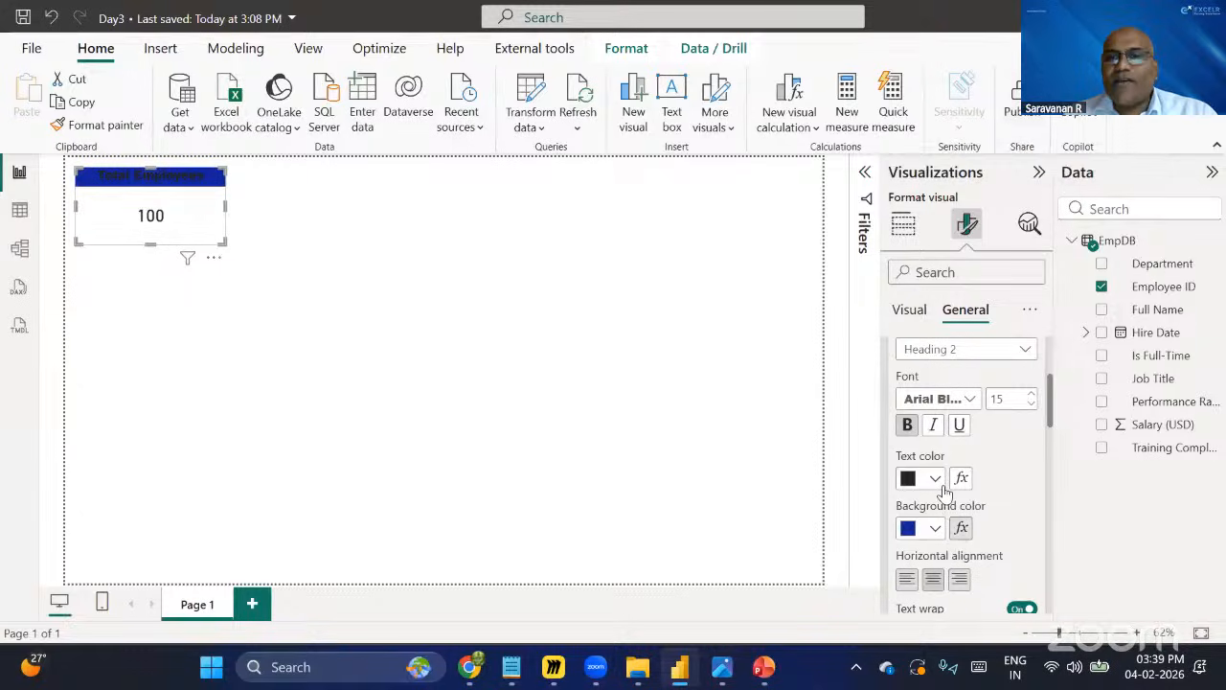
Set the title's text colour to white and collapse the title settings.
{"action": "left_click", "coordinate": [937, 479]}
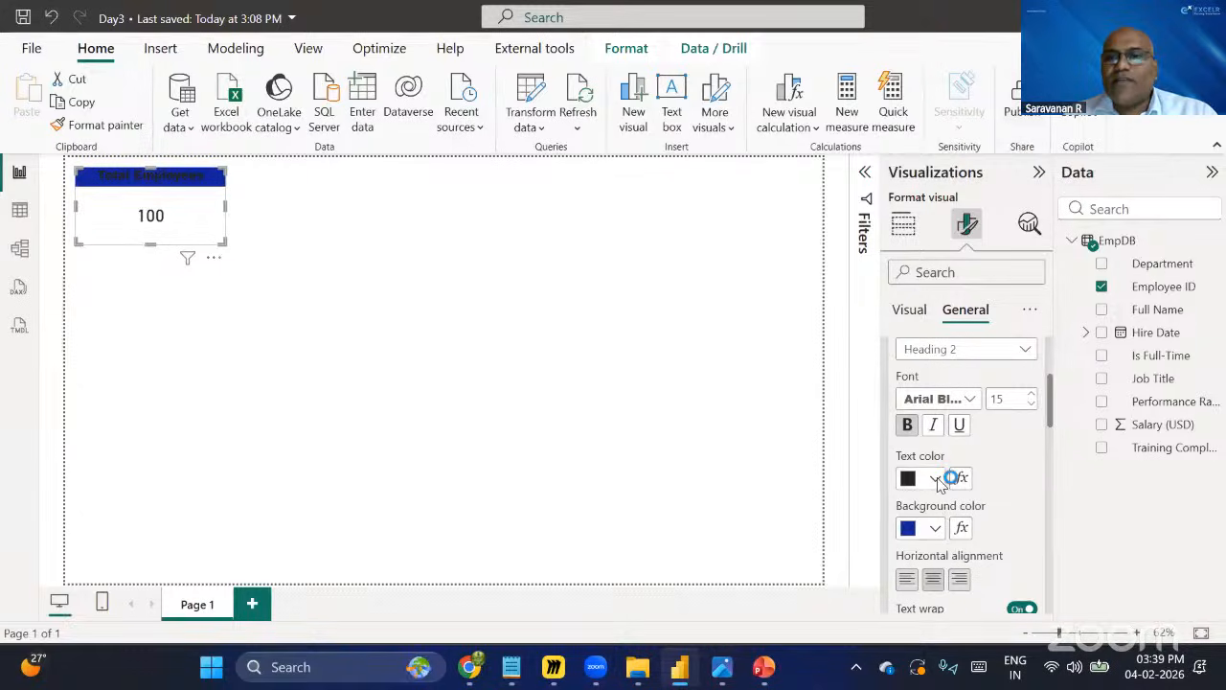
{"action": "left_click", "coordinate": [979, 367]}
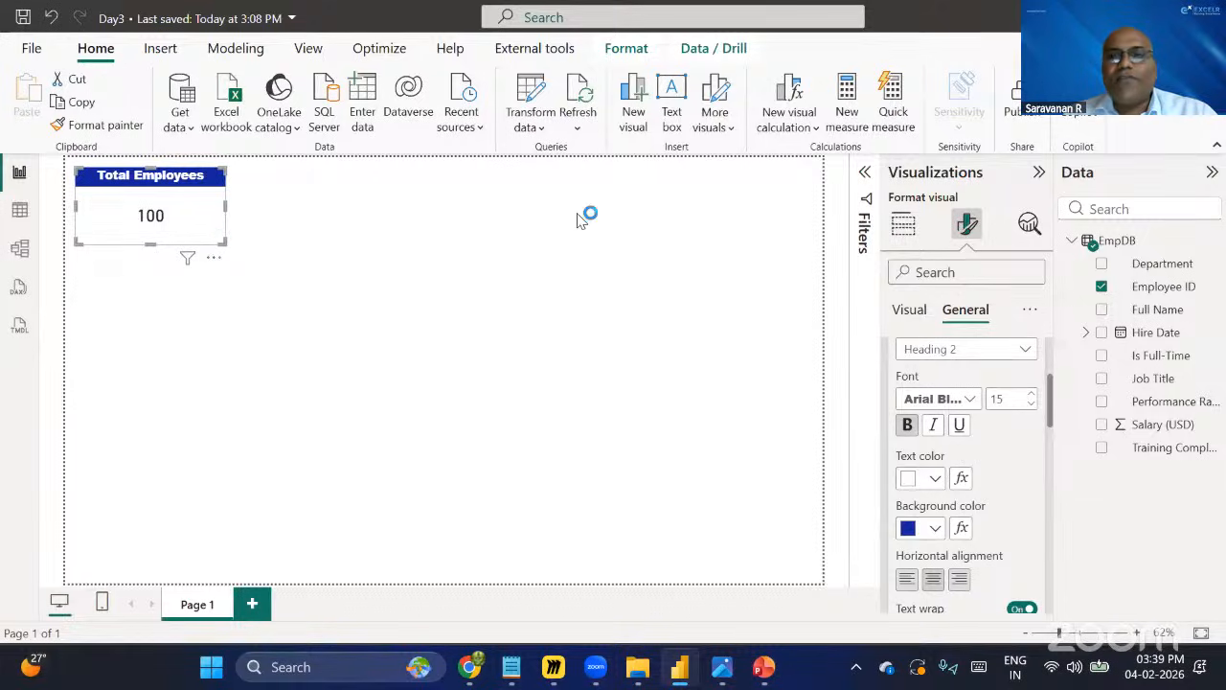
{"action": "scroll", "coordinate": [912, 385], "scroll_direction": "up", "scroll_amount": 3}
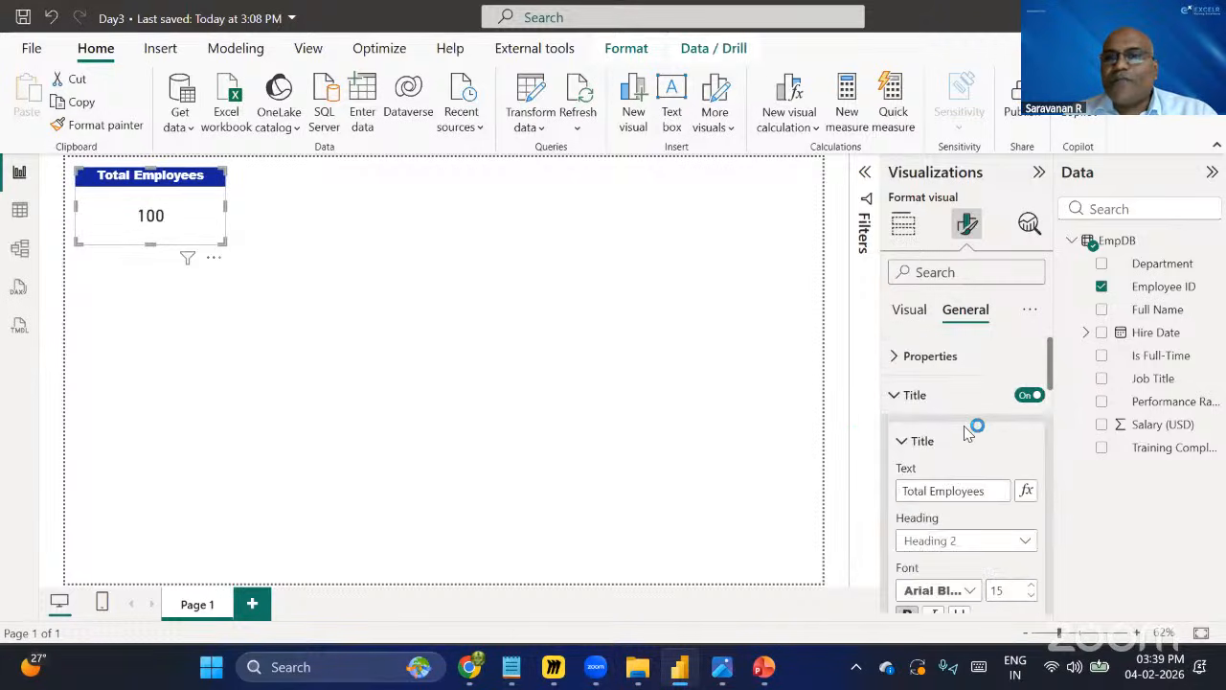
{"action": "scroll", "coordinate": [974, 464], "scroll_direction": "down", "scroll_amount": 5}
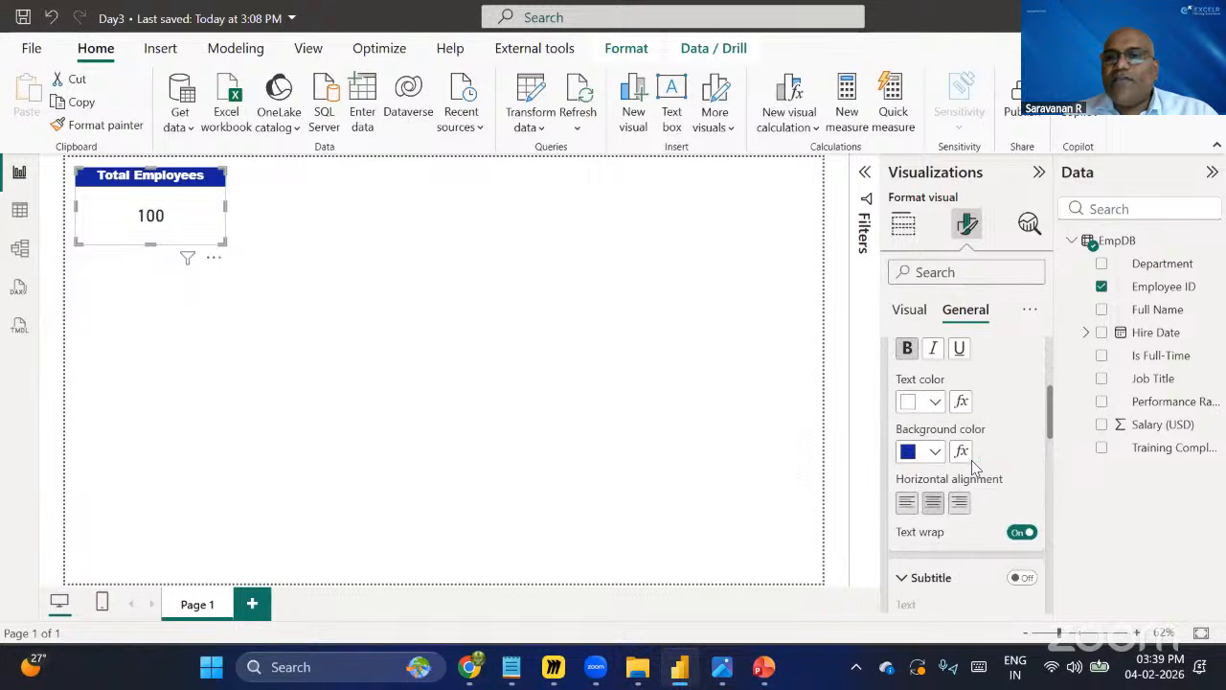
{"action": "scroll", "coordinate": [892, 412], "scroll_direction": "up", "scroll_amount": 1}
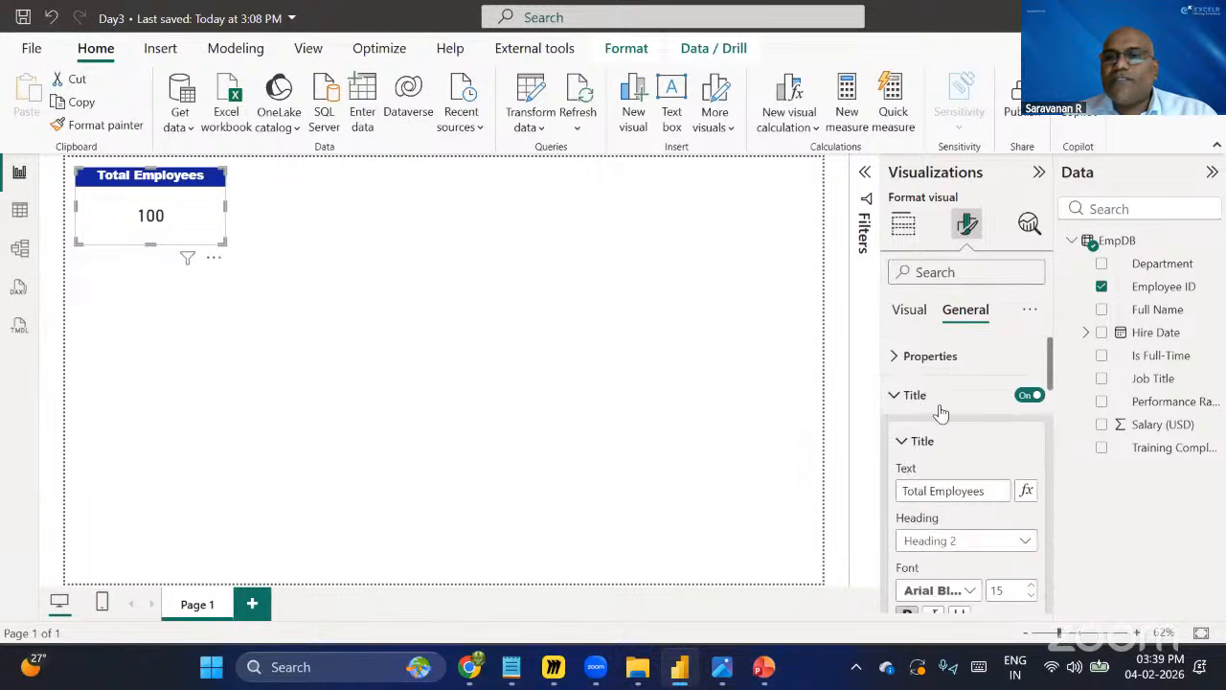
{"action": "scroll", "coordinate": [906, 427], "scroll_direction": "up", "scroll_amount": 3}
{"action": "left_click", "coordinate": [905, 394]}
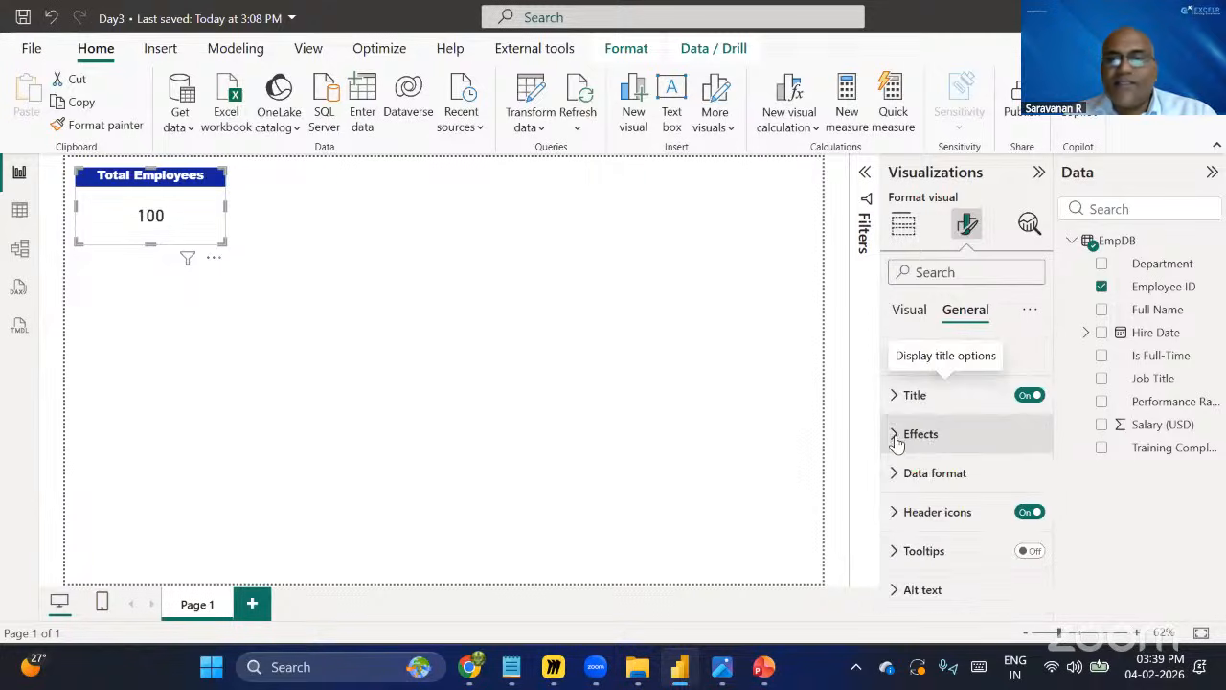
Set the card's background colour to the light blue #a0d1ff theme shade, then deselect the card.
{"action": "left_click", "coordinate": [895, 433]}
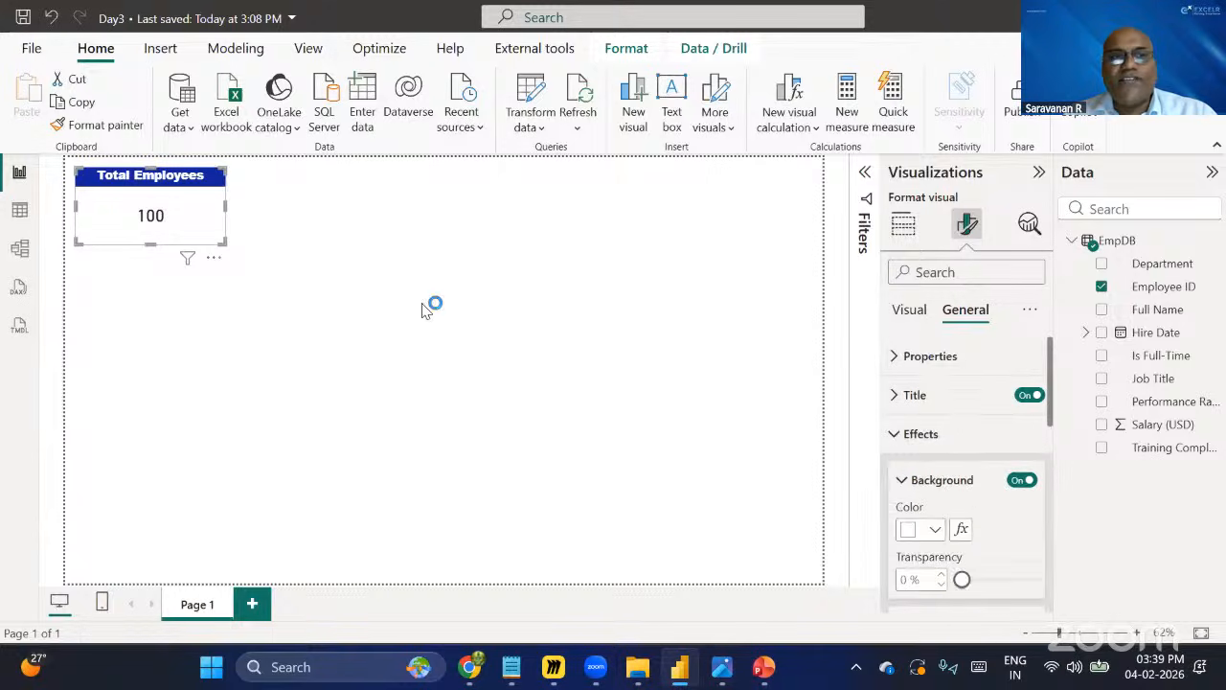
{"action": "left_click", "coordinate": [936, 532]}
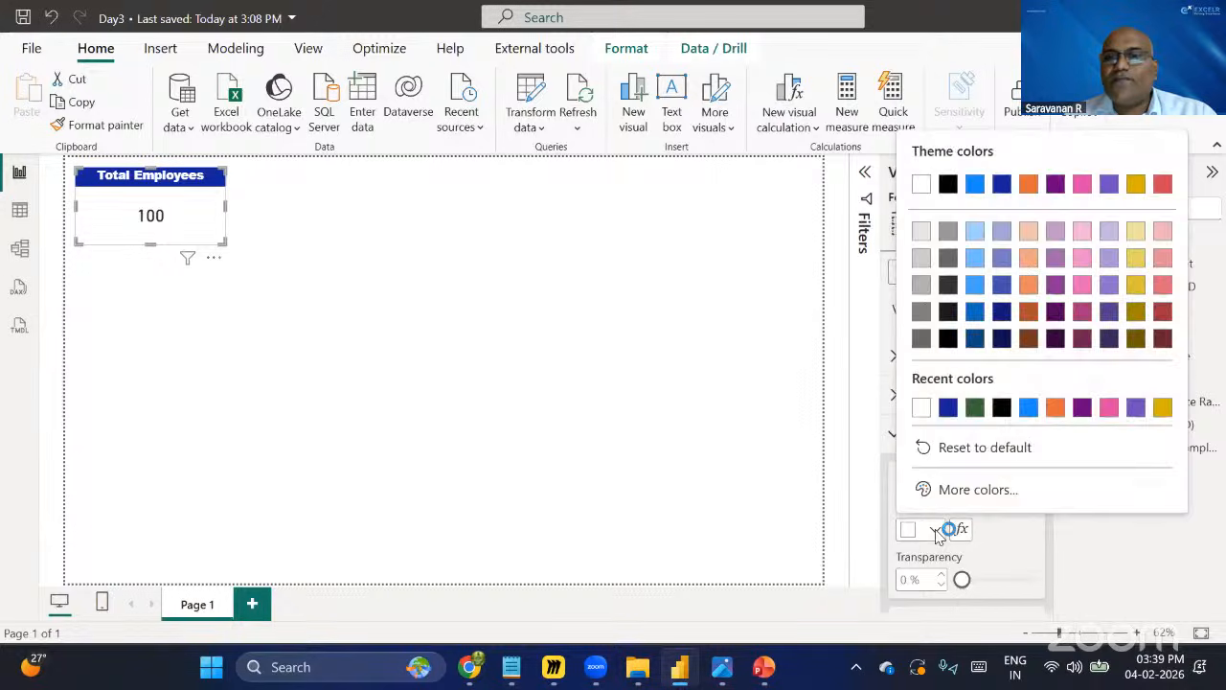
{"action": "left_click", "coordinate": [975, 233]}
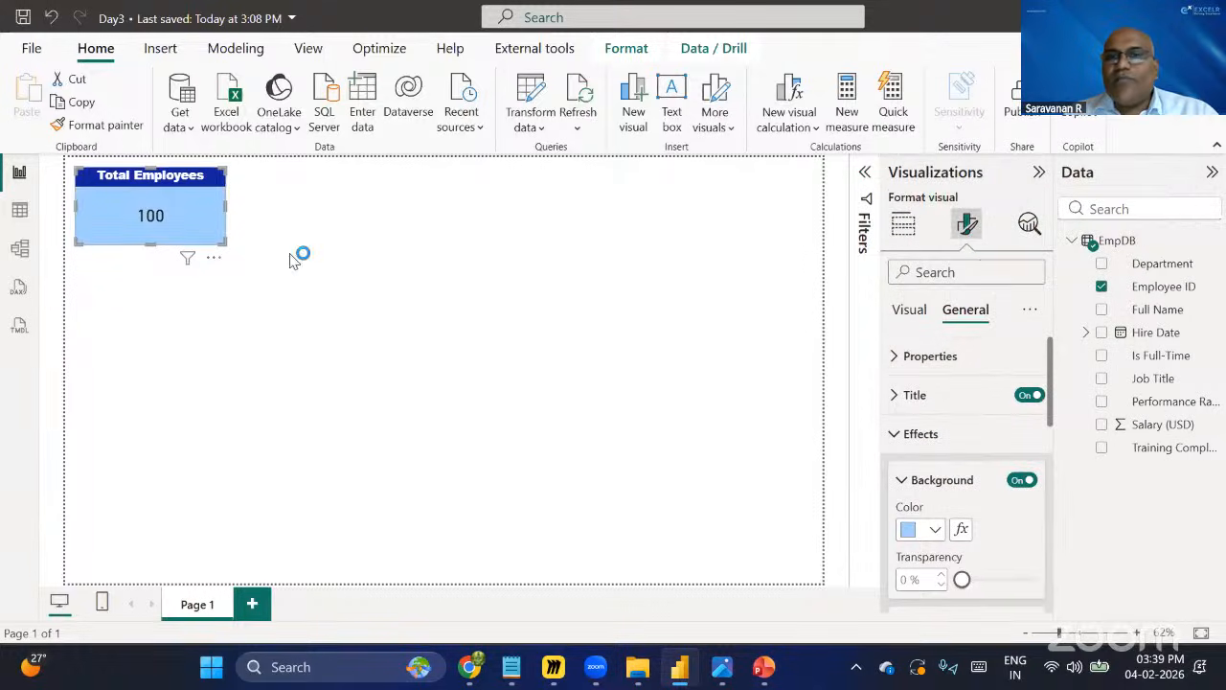
{"action": "left_click", "coordinate": [893, 436]}
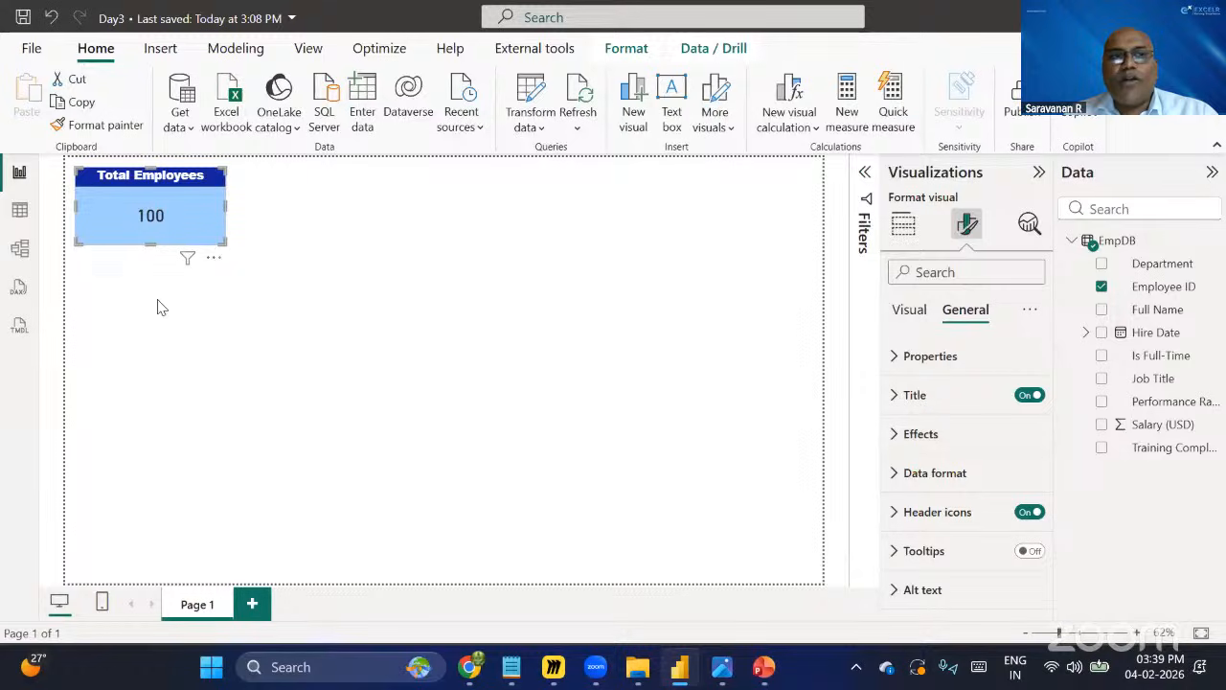
{"action": "left_click", "coordinate": [291, 192]}
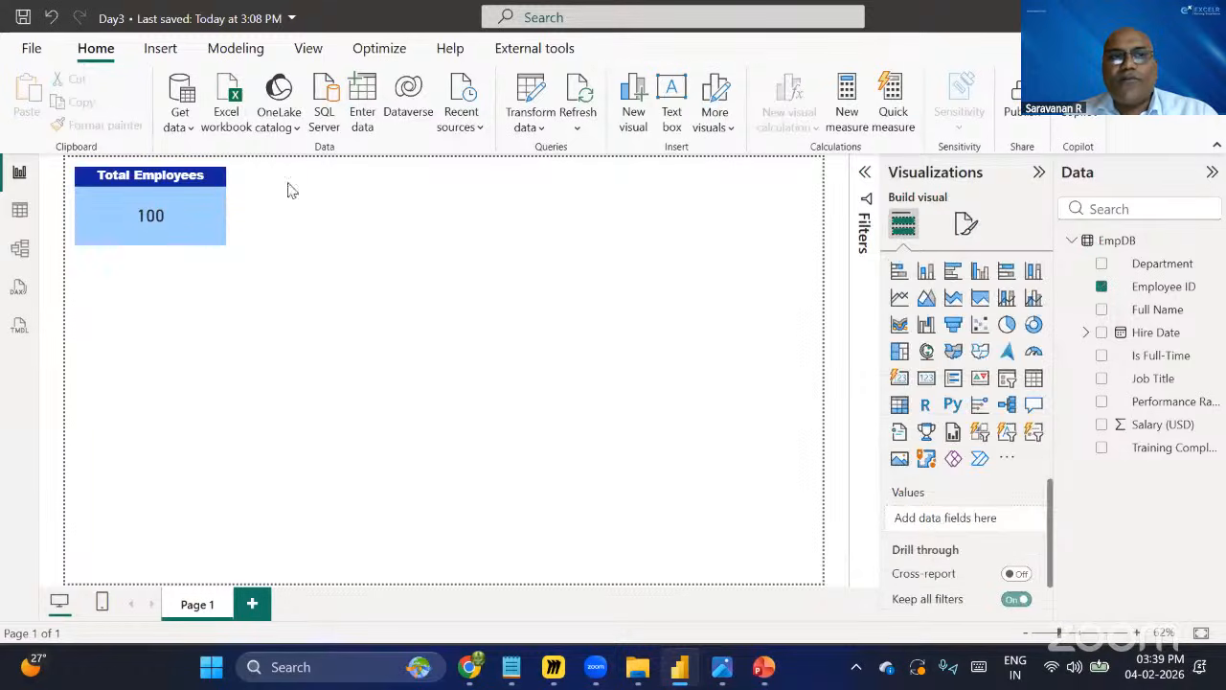
Turn on the visual border for the Total Employees card.
{"action": "left_click", "coordinate": [202, 214]}
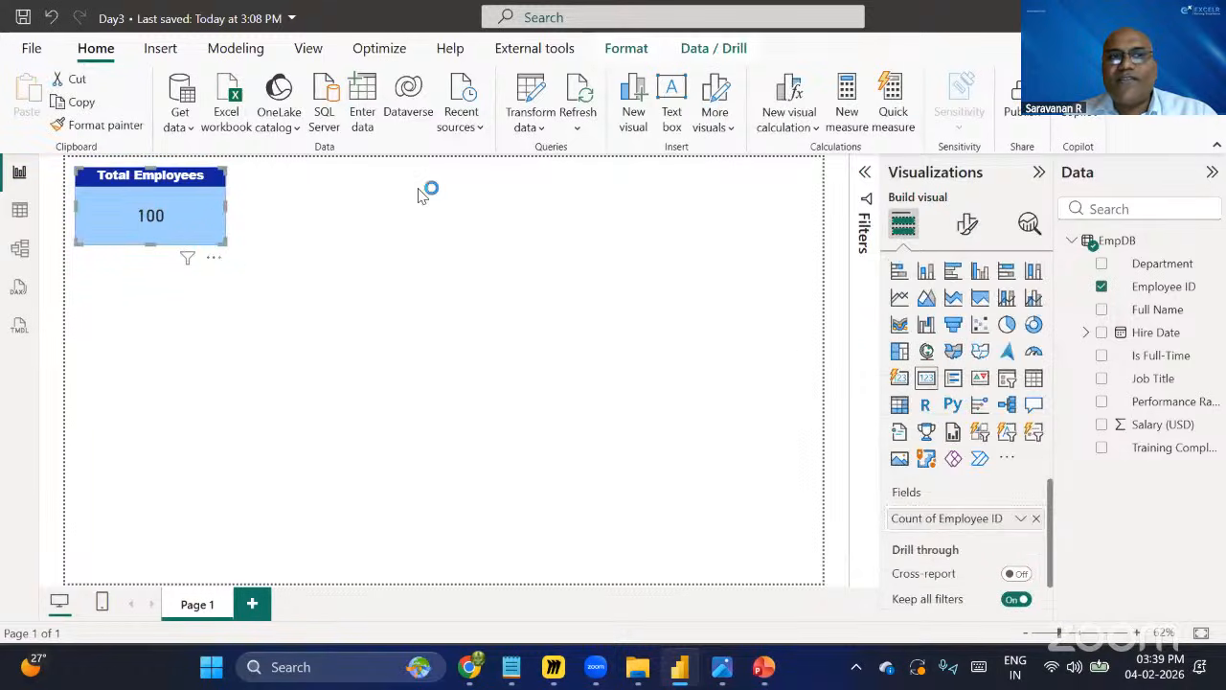
{"action": "left_click", "coordinate": [970, 228]}
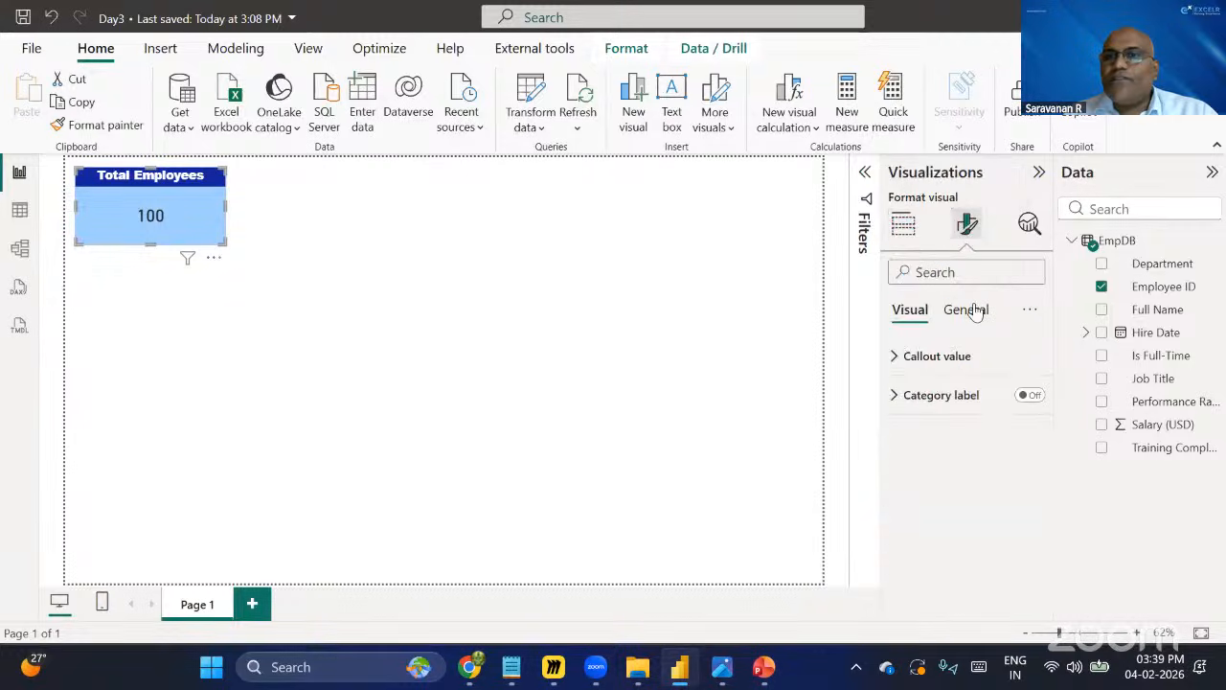
{"action": "left_click", "coordinate": [965, 308]}
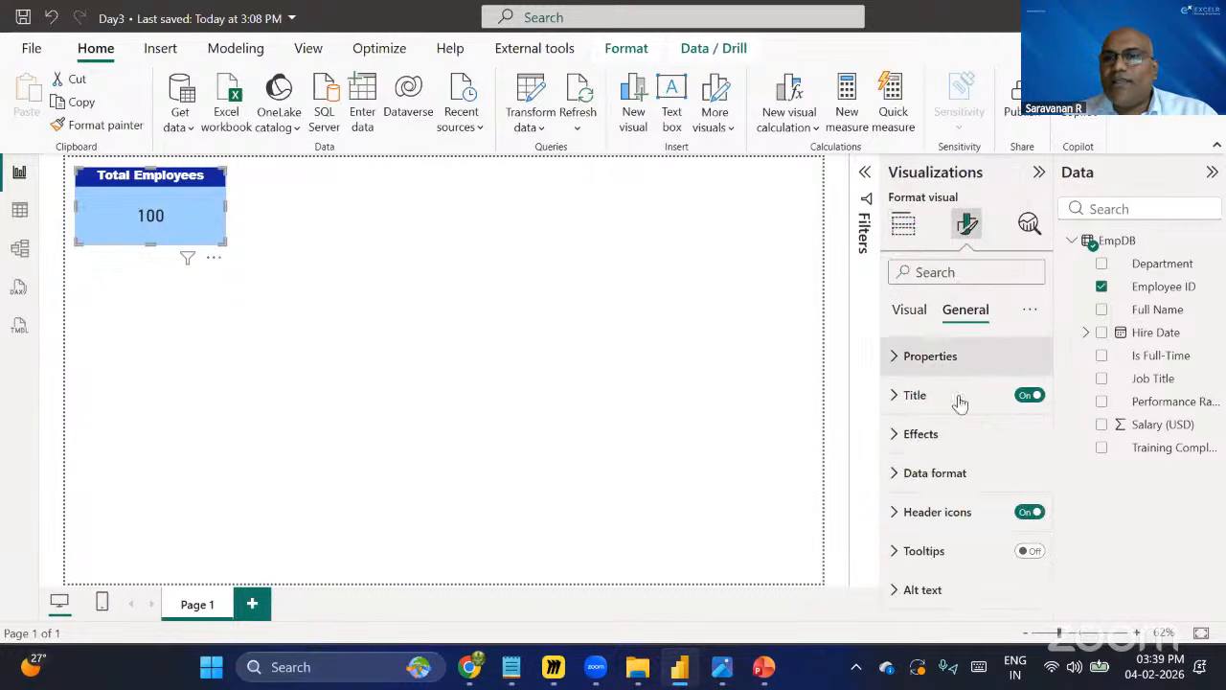
{"action": "left_click", "coordinate": [901, 436]}
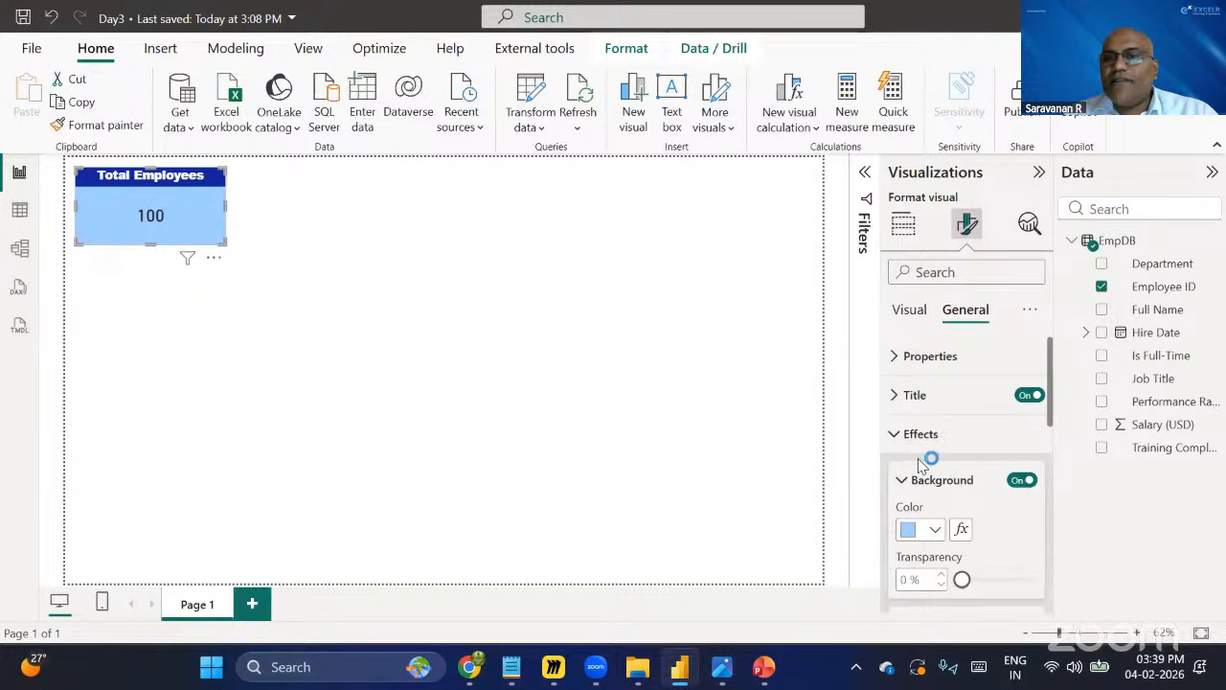
{"action": "scroll", "coordinate": [958, 489], "scroll_direction": "down", "scroll_amount": 2}
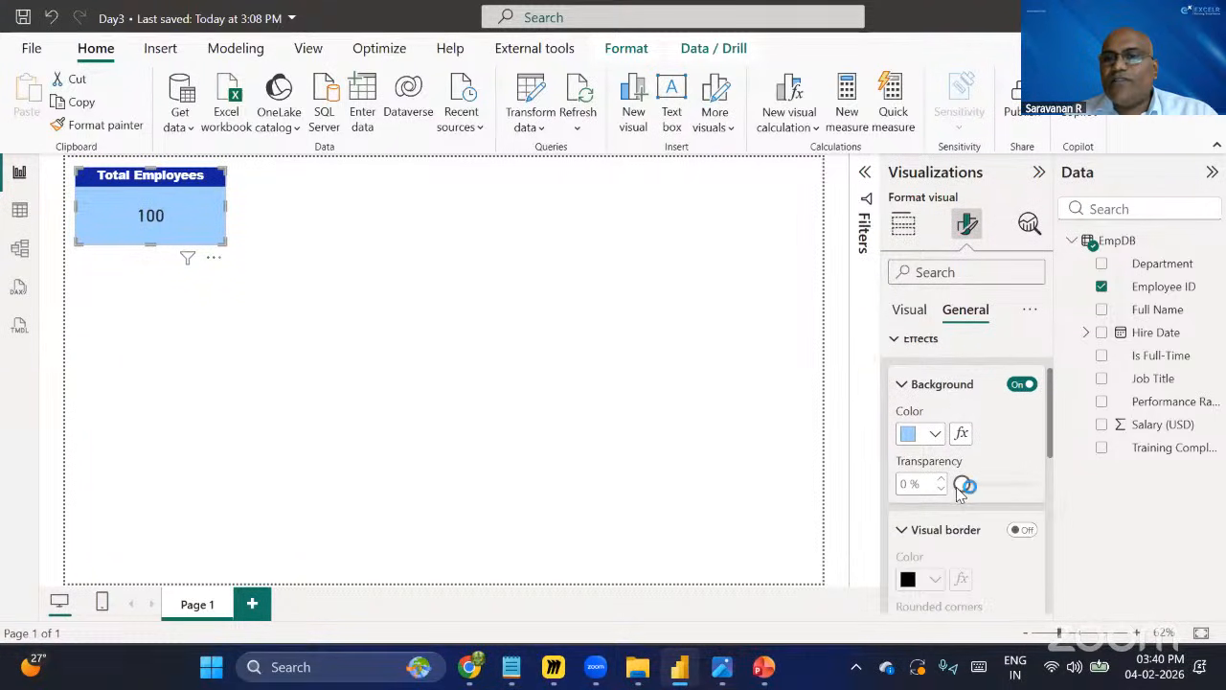
{"action": "scroll", "coordinate": [960, 482], "scroll_direction": "down", "scroll_amount": 2}
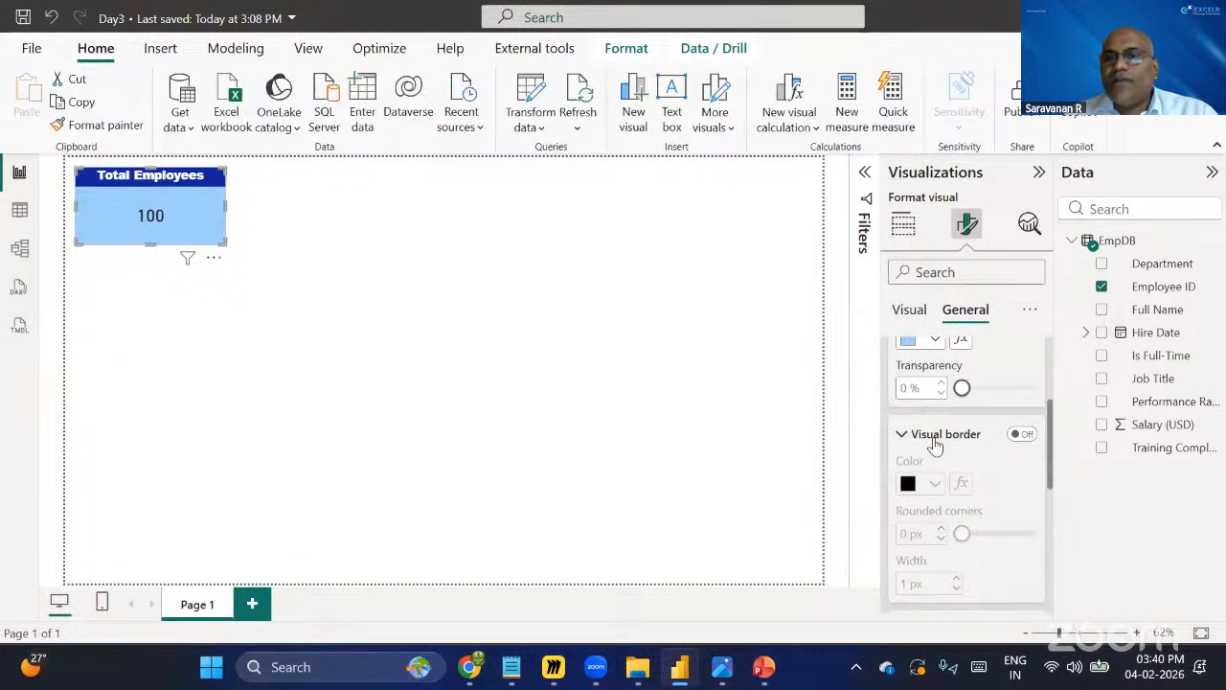
{"action": "left_click", "coordinate": [1026, 434]}
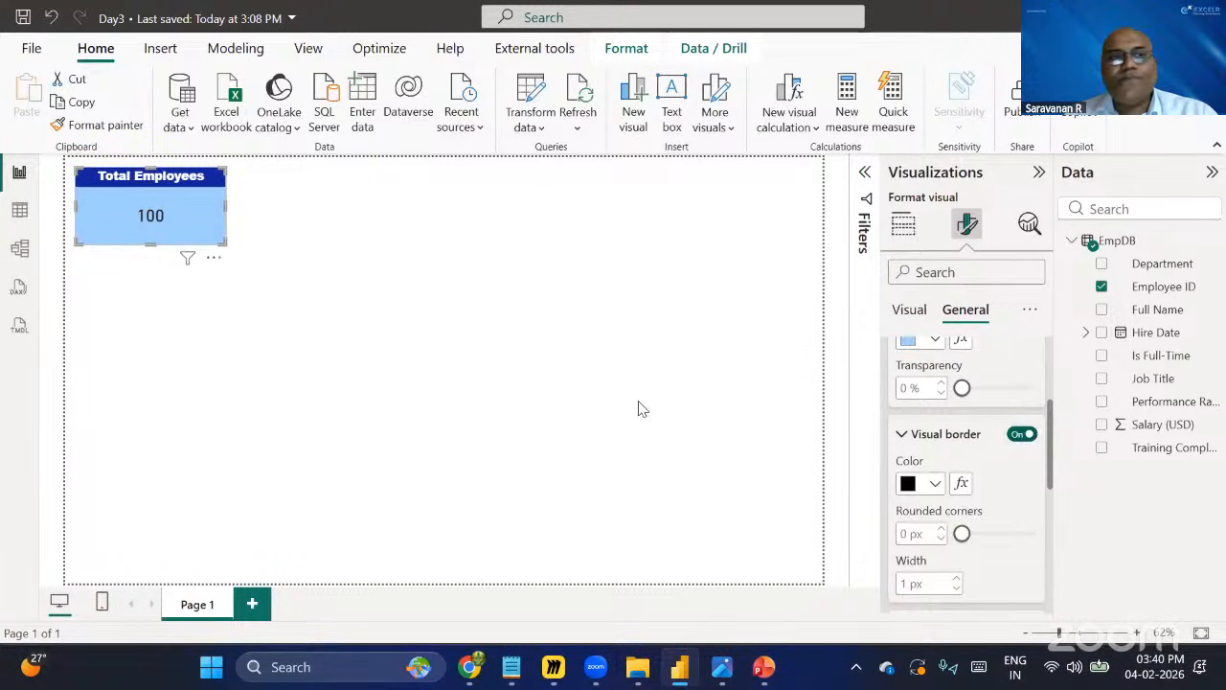
{"action": "left_click", "coordinate": [475, 312]}
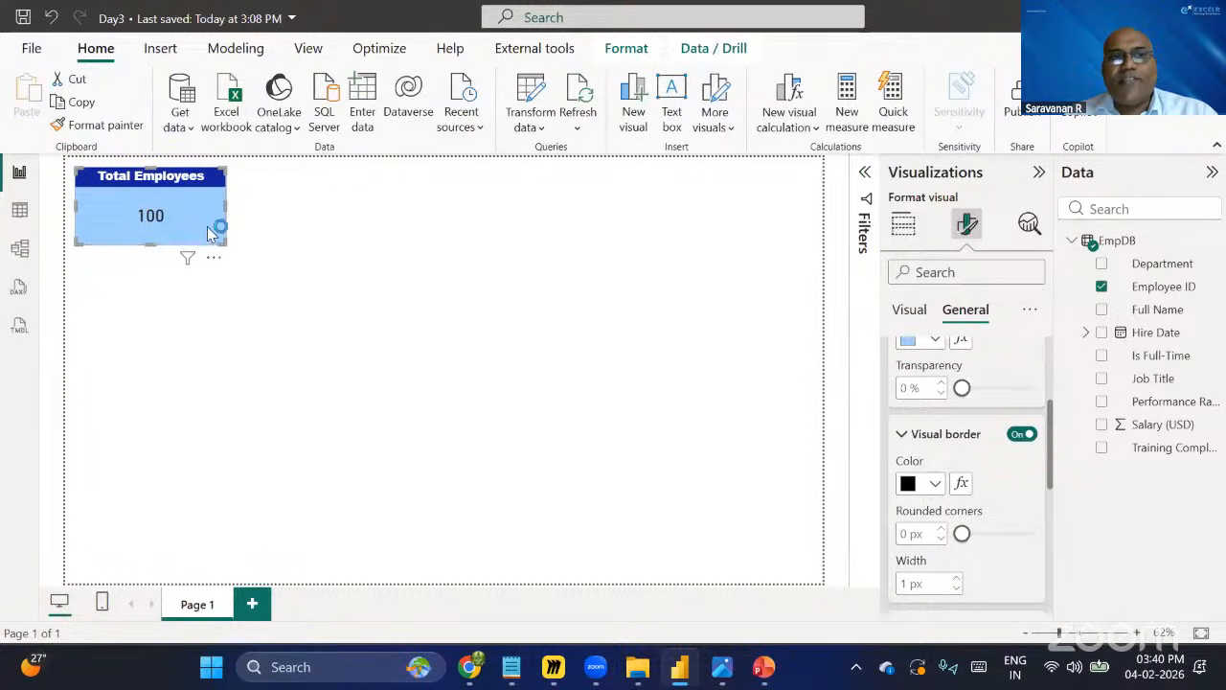
Try a grey 'White, 30% darker' background for the card, then undo the change.
{"action": "left_click", "coordinate": [207, 230]}
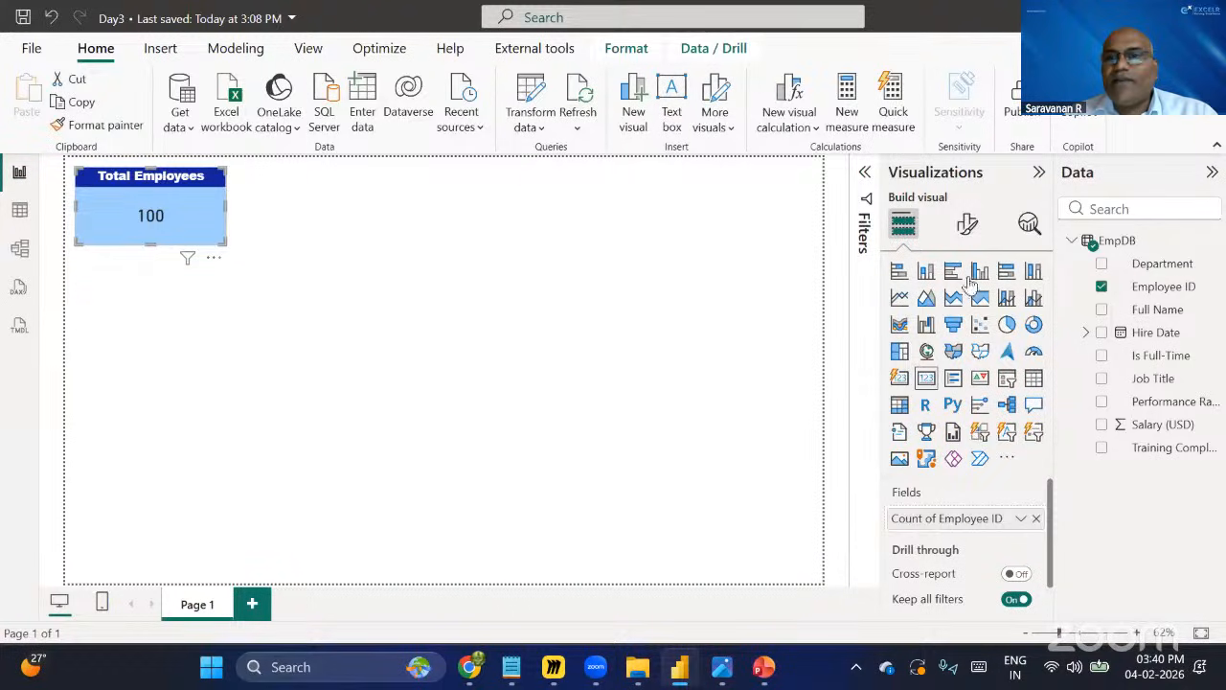
{"action": "left_click", "coordinate": [966, 225]}
{"action": "left_click", "coordinate": [958, 308]}
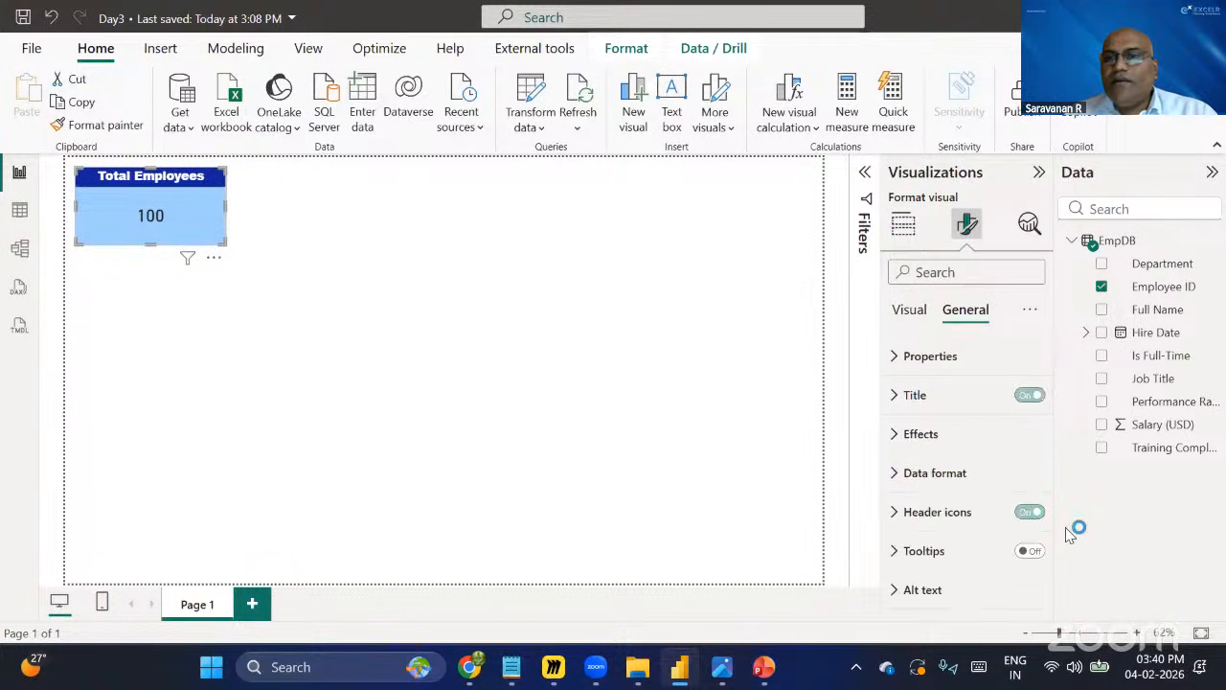
{"action": "left_click", "coordinate": [902, 434]}
{"action": "scroll", "coordinate": [931, 469], "scroll_direction": "down", "scroll_amount": 2}
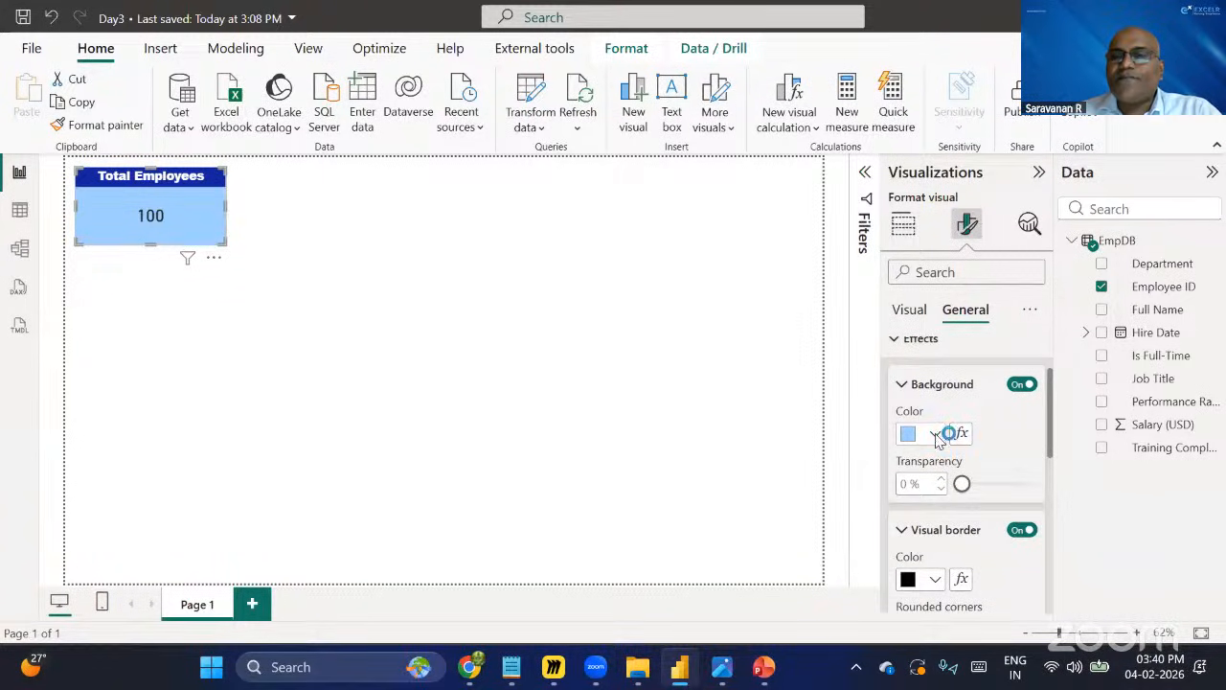
{"action": "left_click", "coordinate": [936, 436]}
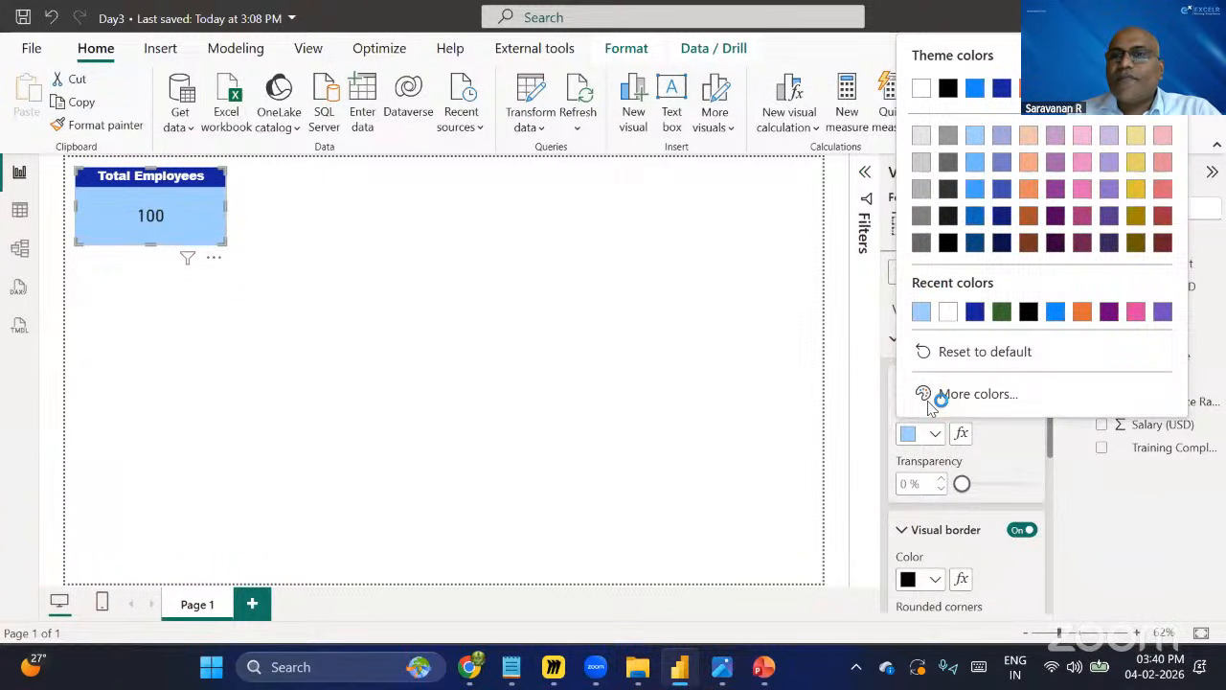
{"action": "left_click", "coordinate": [920, 189]}
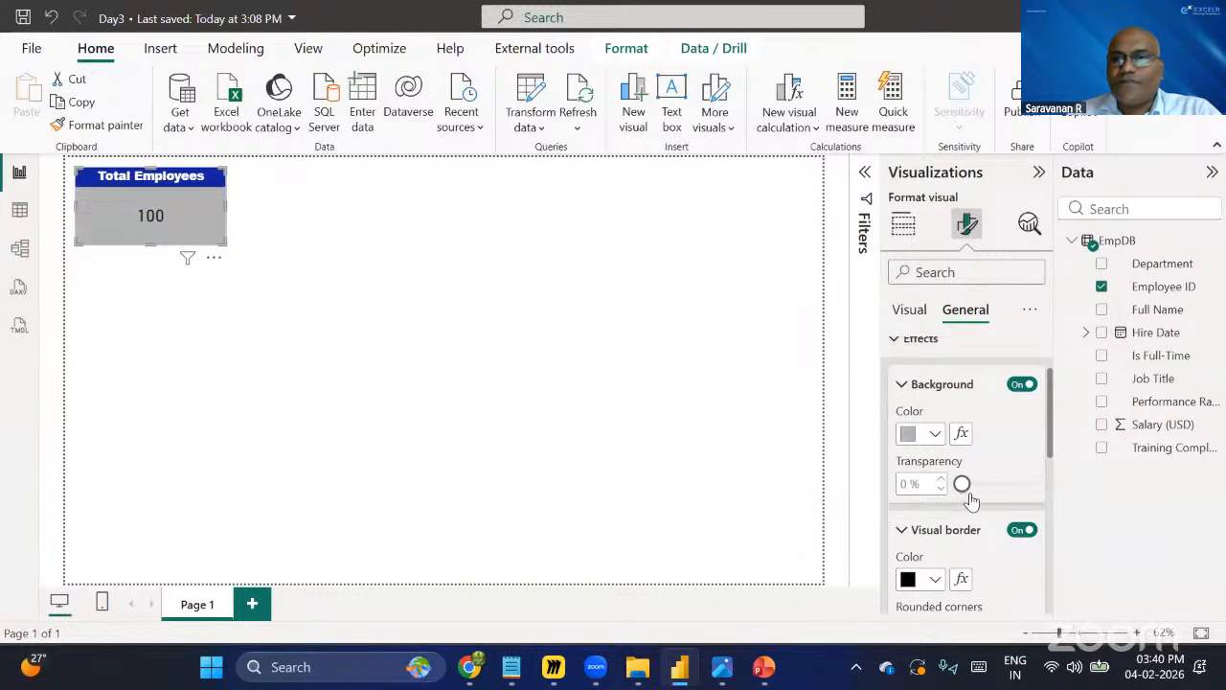
{"action": "key", "text": "ctrl+z"}
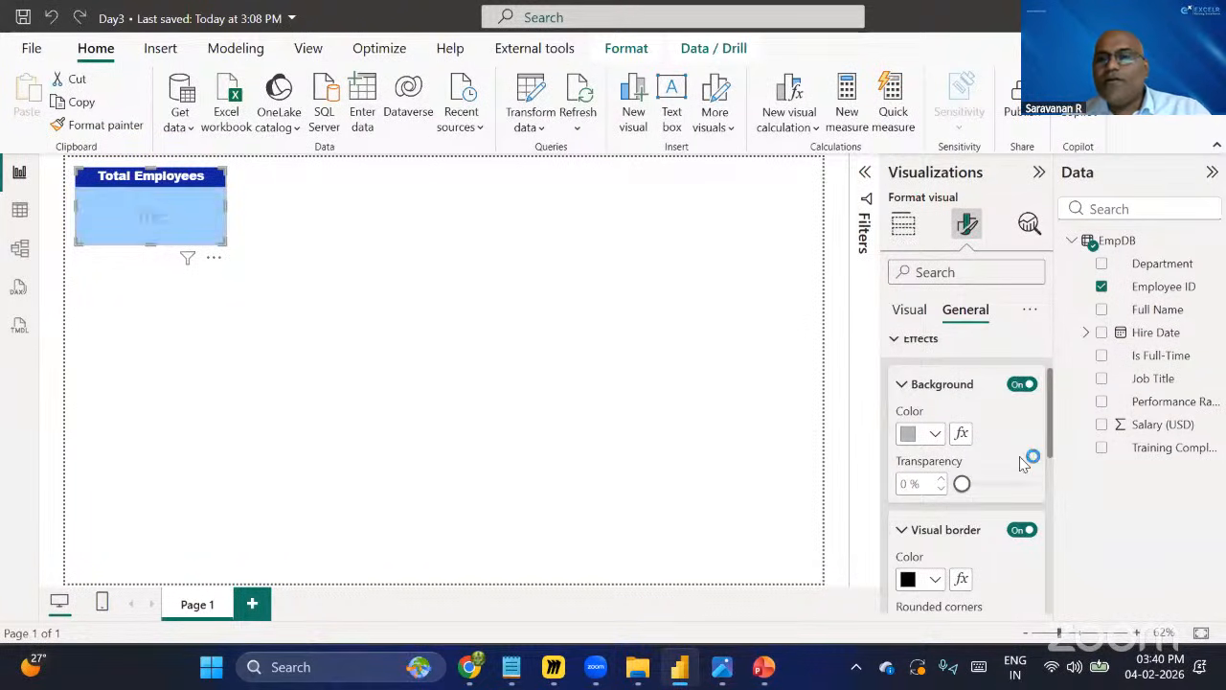
Set the card's visual border colour to the grey 'White, 30% darker' theme shade.
{"action": "scroll", "coordinate": [966, 498], "scroll_direction": "down", "scroll_amount": 2}
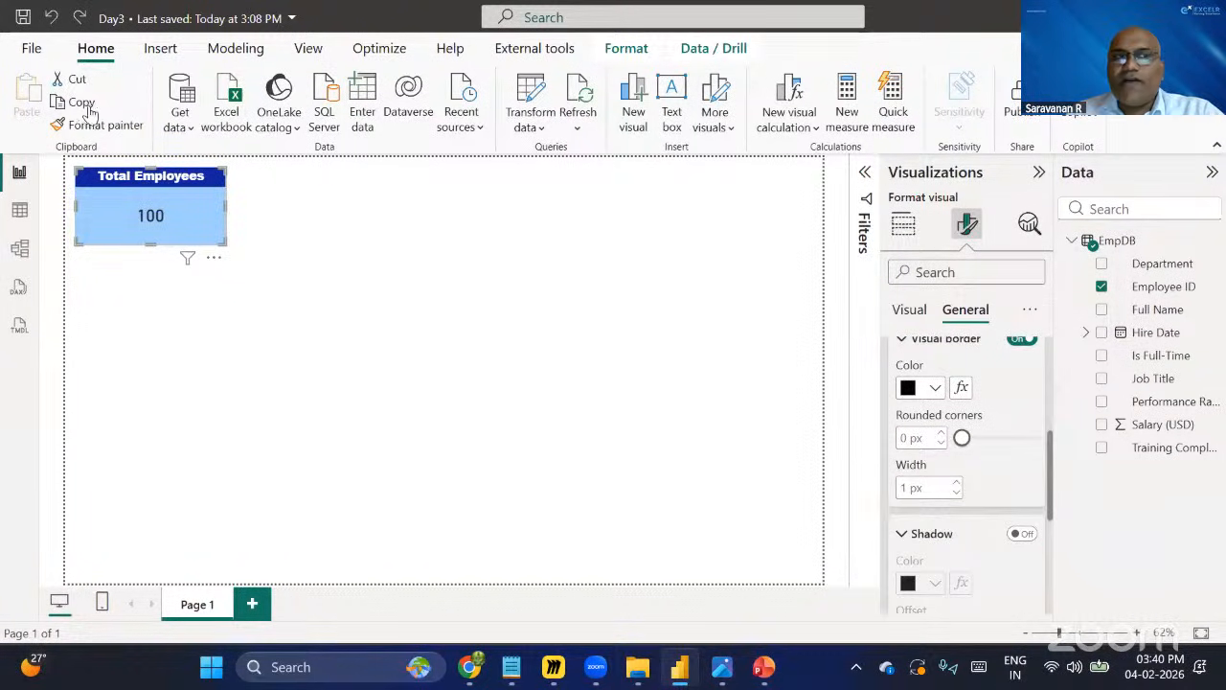
{"action": "left_click", "coordinate": [935, 389]}
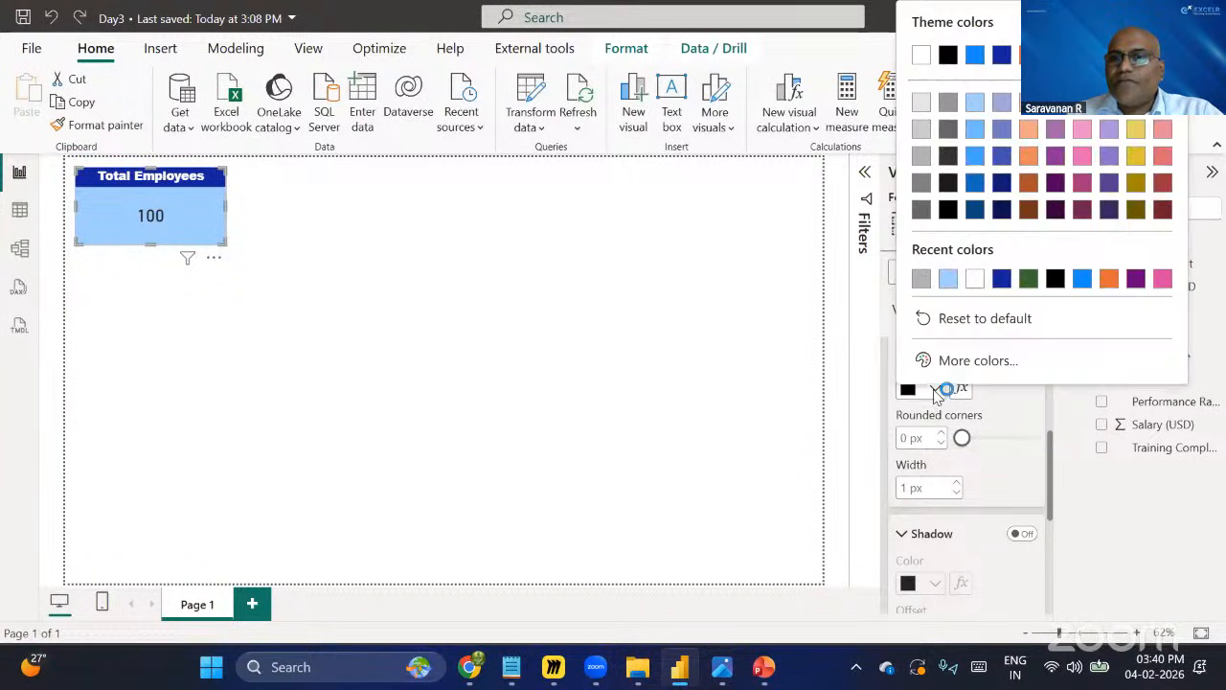
{"action": "left_click", "coordinate": [921, 156]}
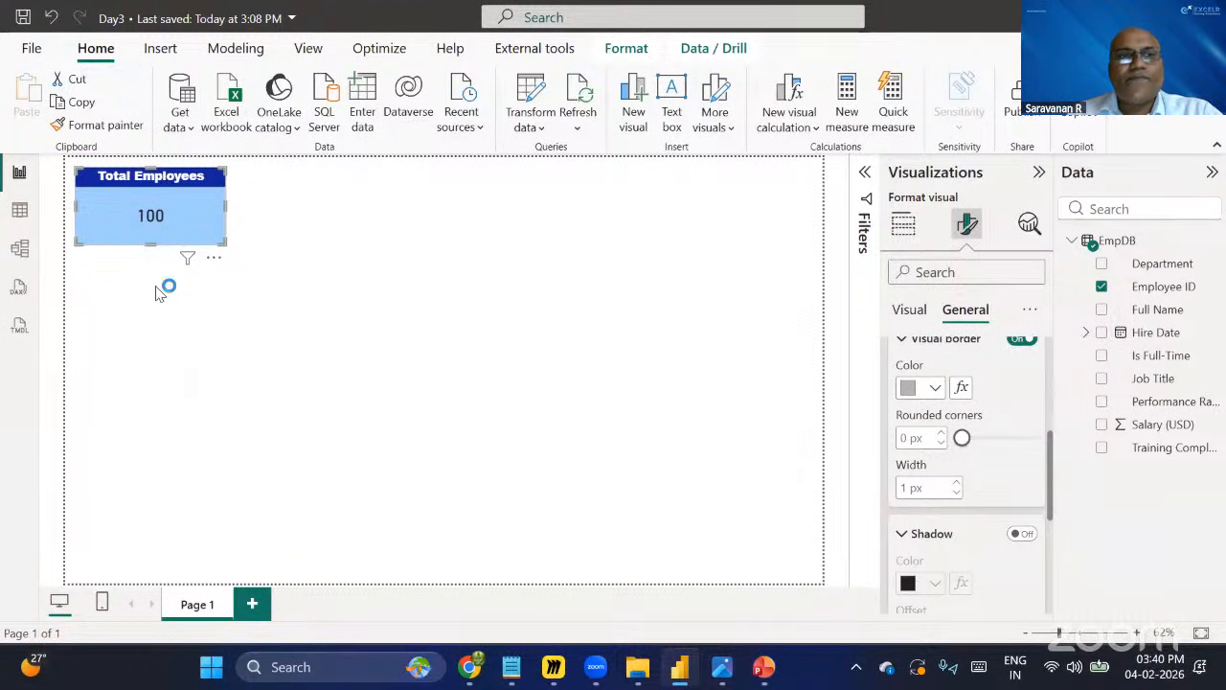
{"action": "left_click", "coordinate": [391, 376]}
Set the card border's rounded corners to 2 px and its width to 2 px.
{"action": "left_click", "coordinate": [193, 221]}
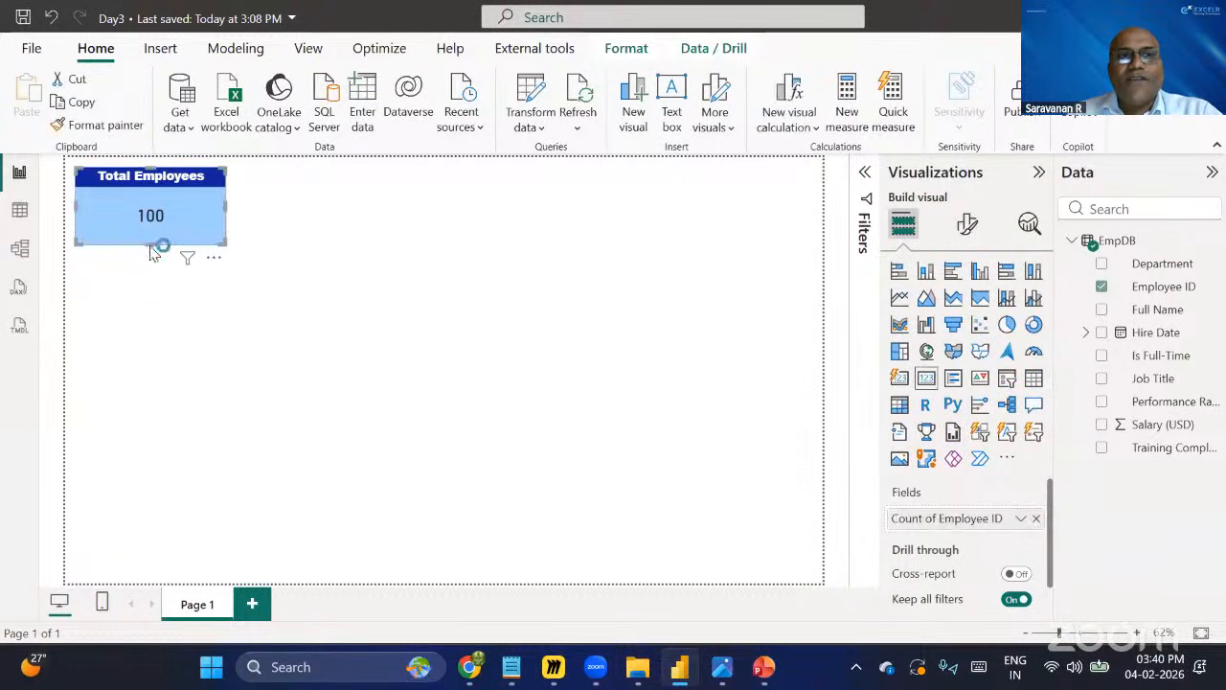
{"action": "left_click", "coordinate": [967, 224]}
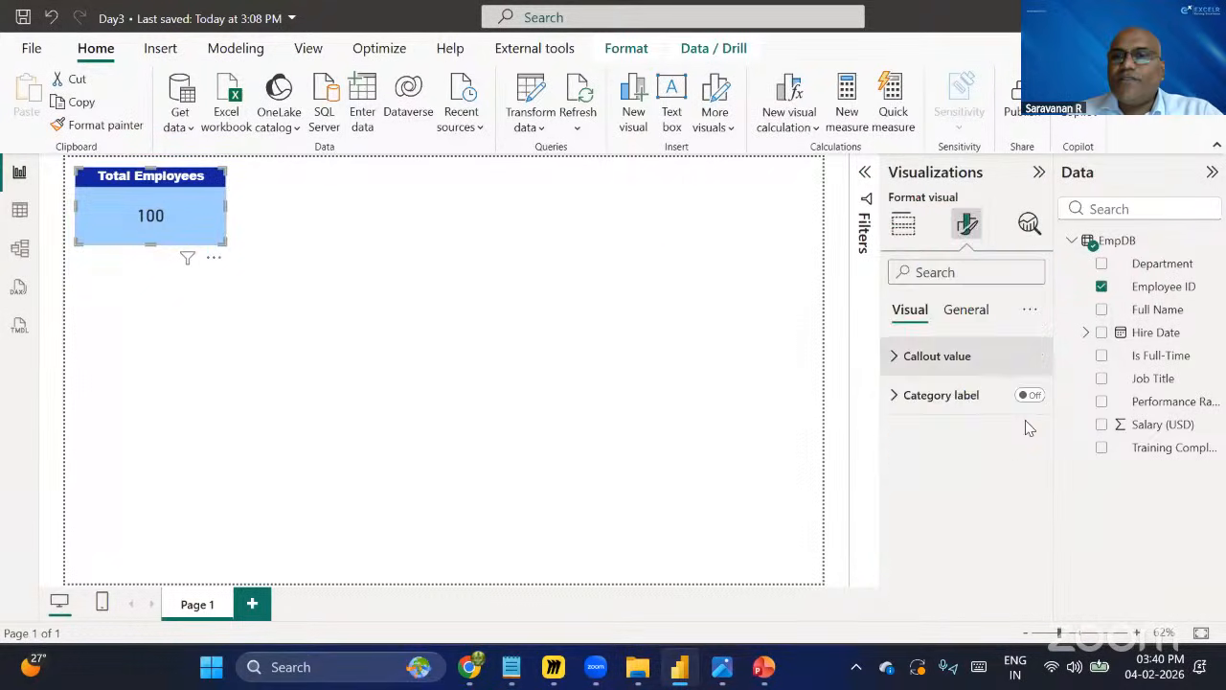
{"action": "left_click", "coordinate": [966, 309]}
{"action": "left_click", "coordinate": [895, 433]}
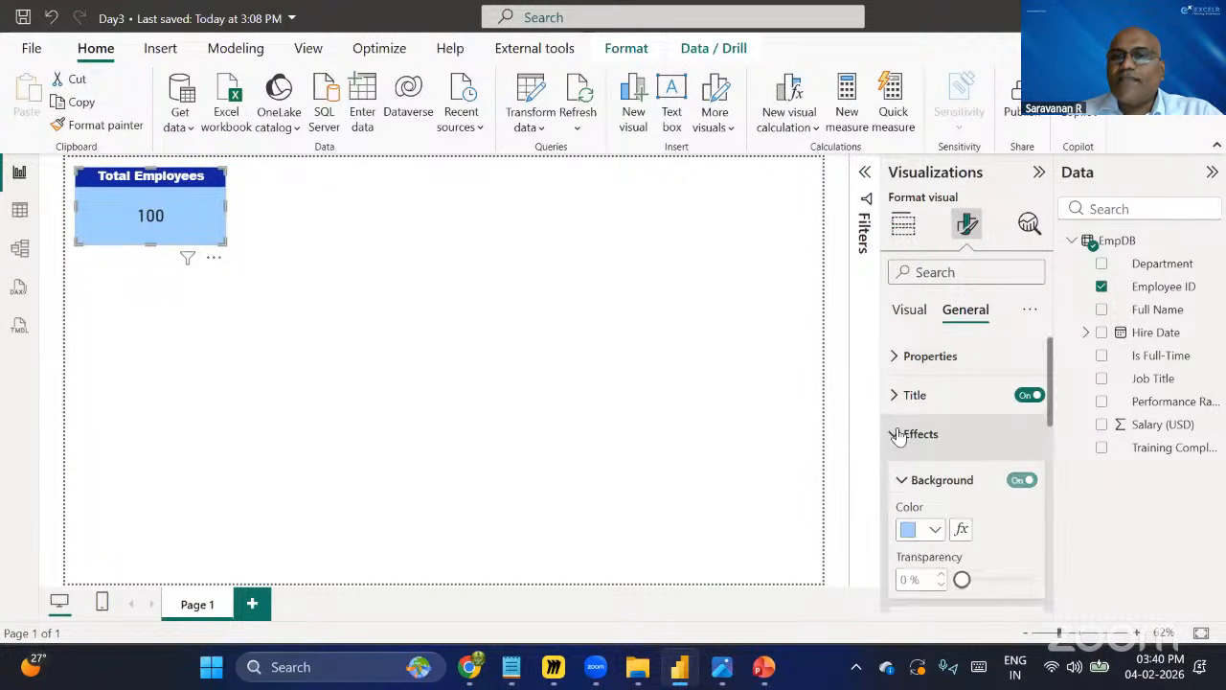
{"action": "scroll", "coordinate": [917, 443], "scroll_direction": "down", "scroll_amount": 2}
{"action": "scroll", "coordinate": [917, 443], "scroll_direction": "down", "scroll_amount": 3}
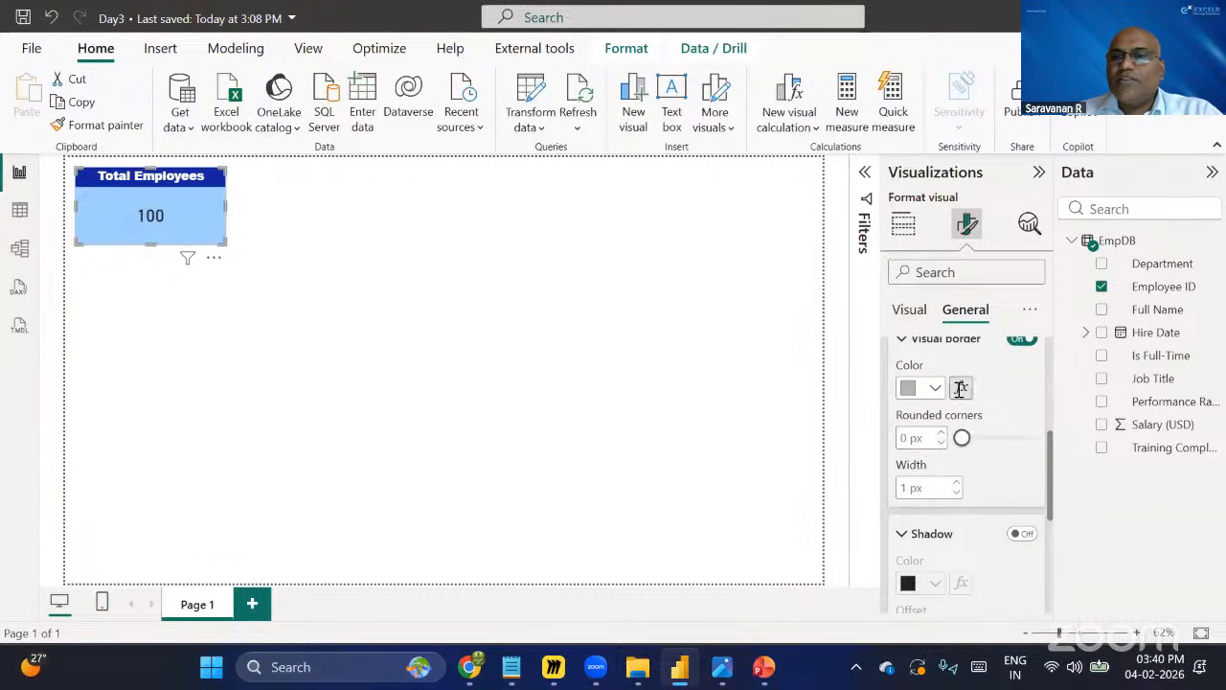
{"action": "left_click", "coordinate": [943, 433]}
{"action": "left_click", "coordinate": [943, 433]}
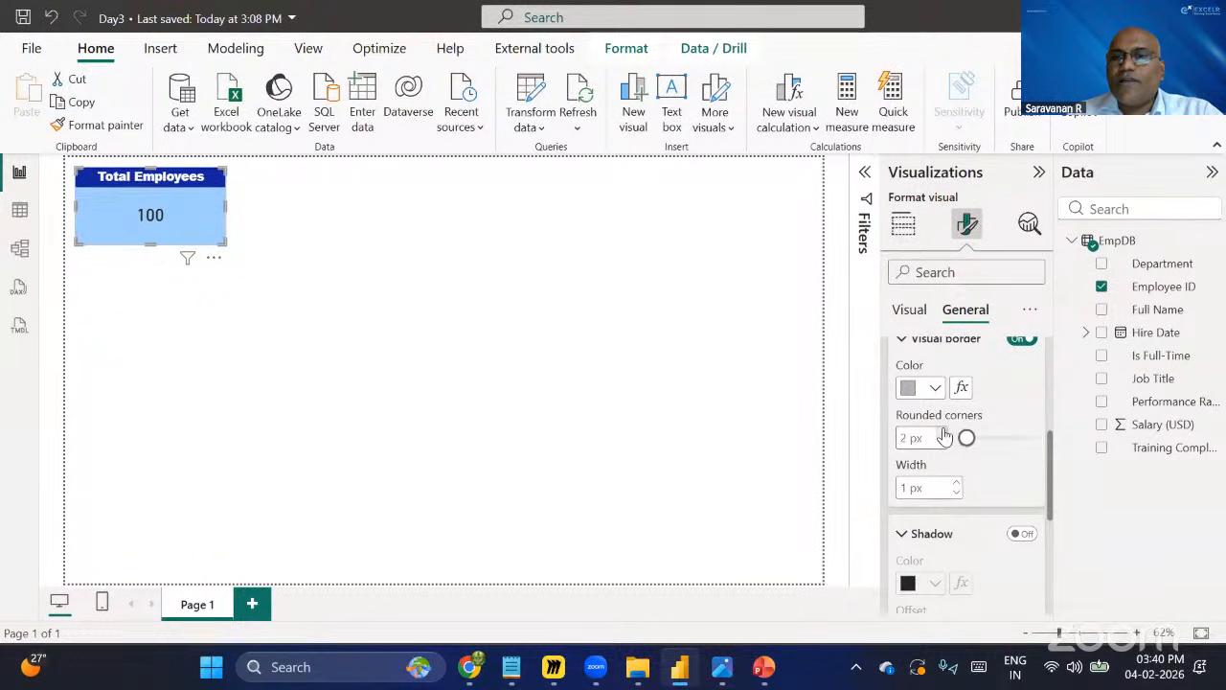
{"action": "left_click", "coordinate": [958, 492]}
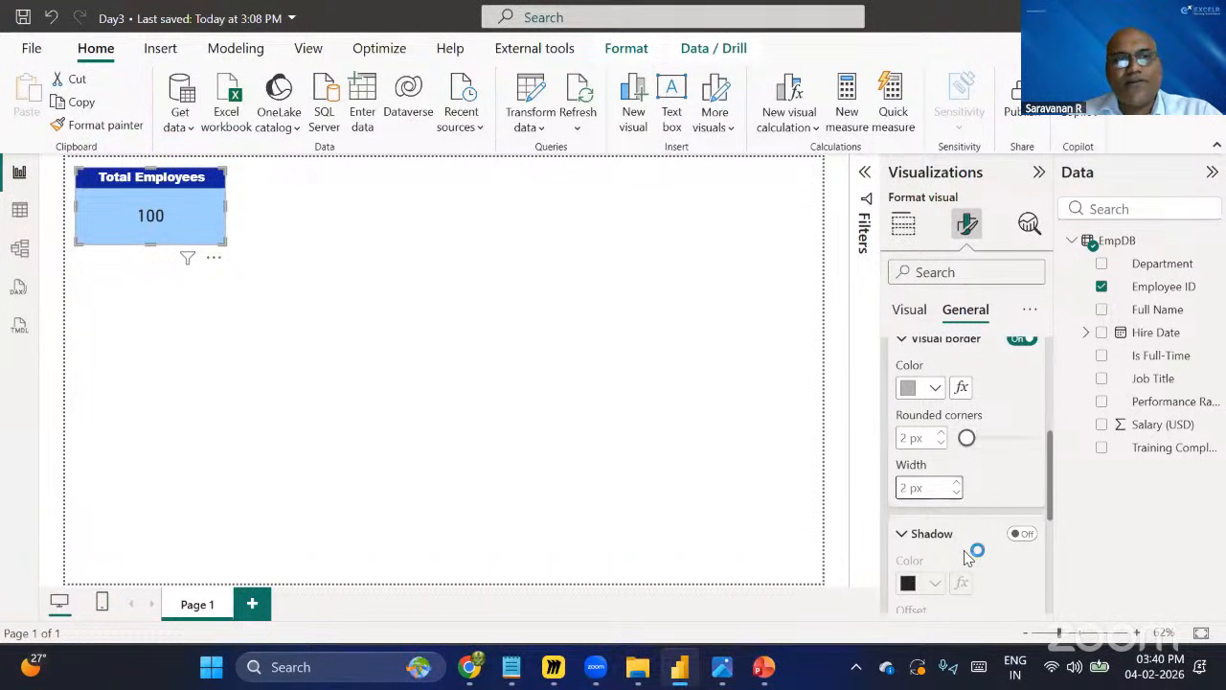
{"action": "left_click", "coordinate": [230, 288]}
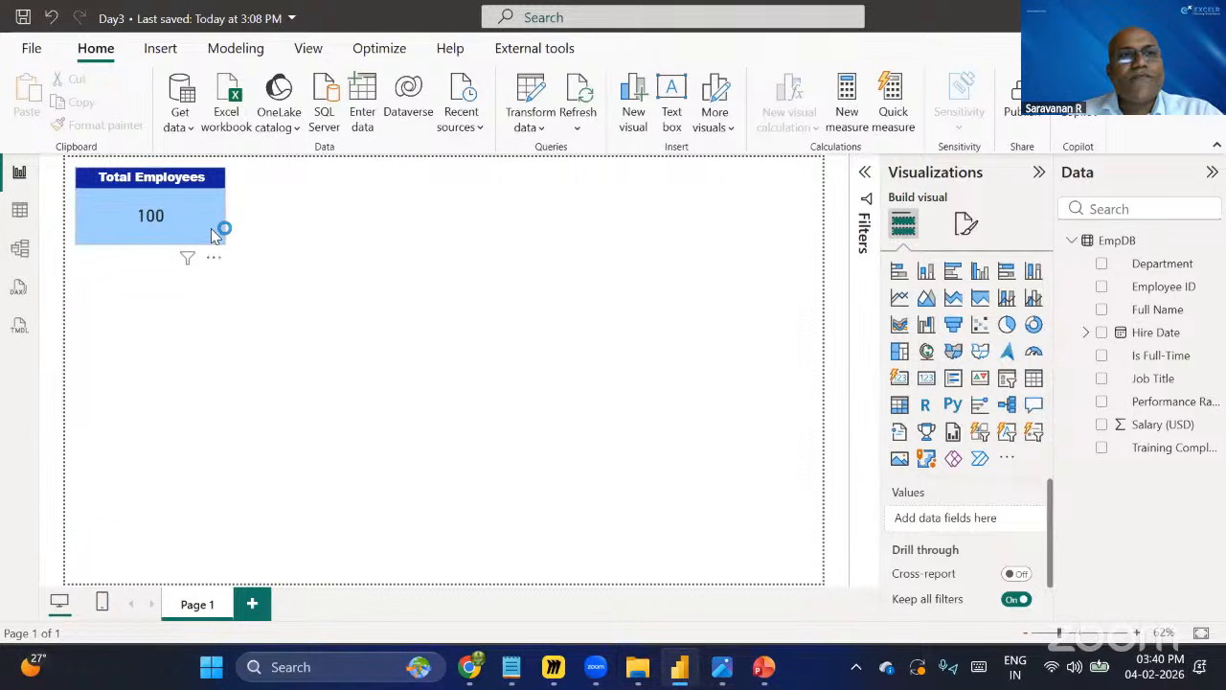
Set the card's callout value font to Arial Black and make it bold.
{"action": "left_click", "coordinate": [217, 236]}
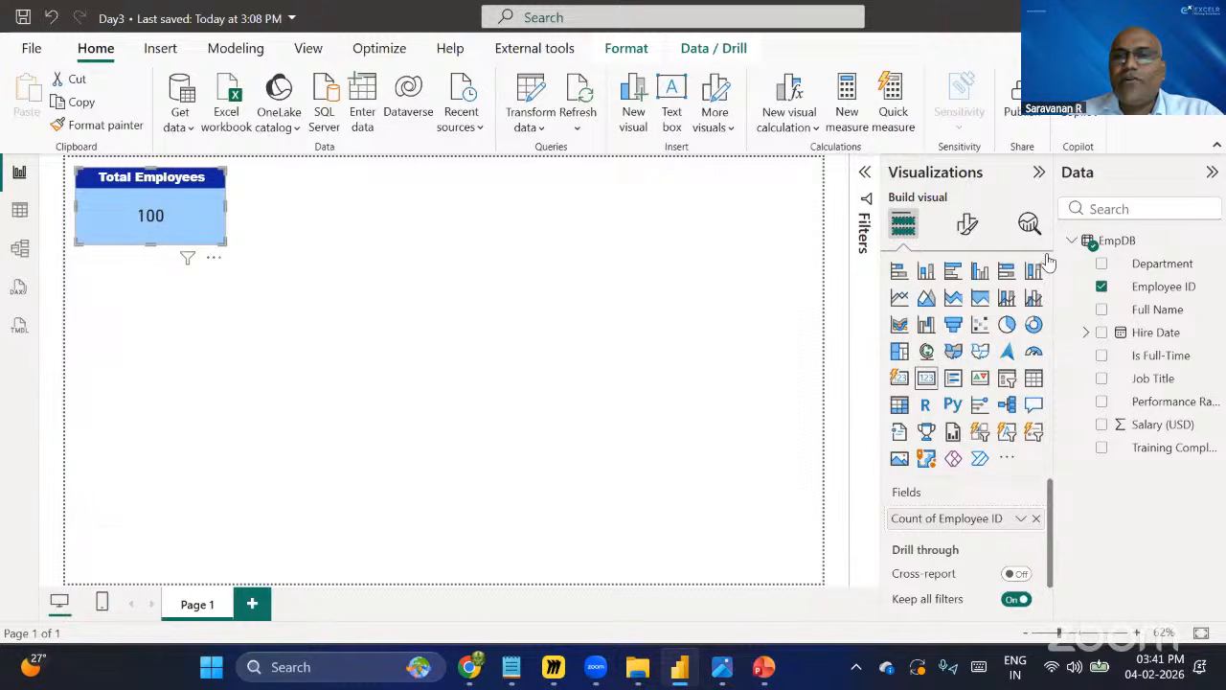
{"action": "left_click", "coordinate": [968, 226]}
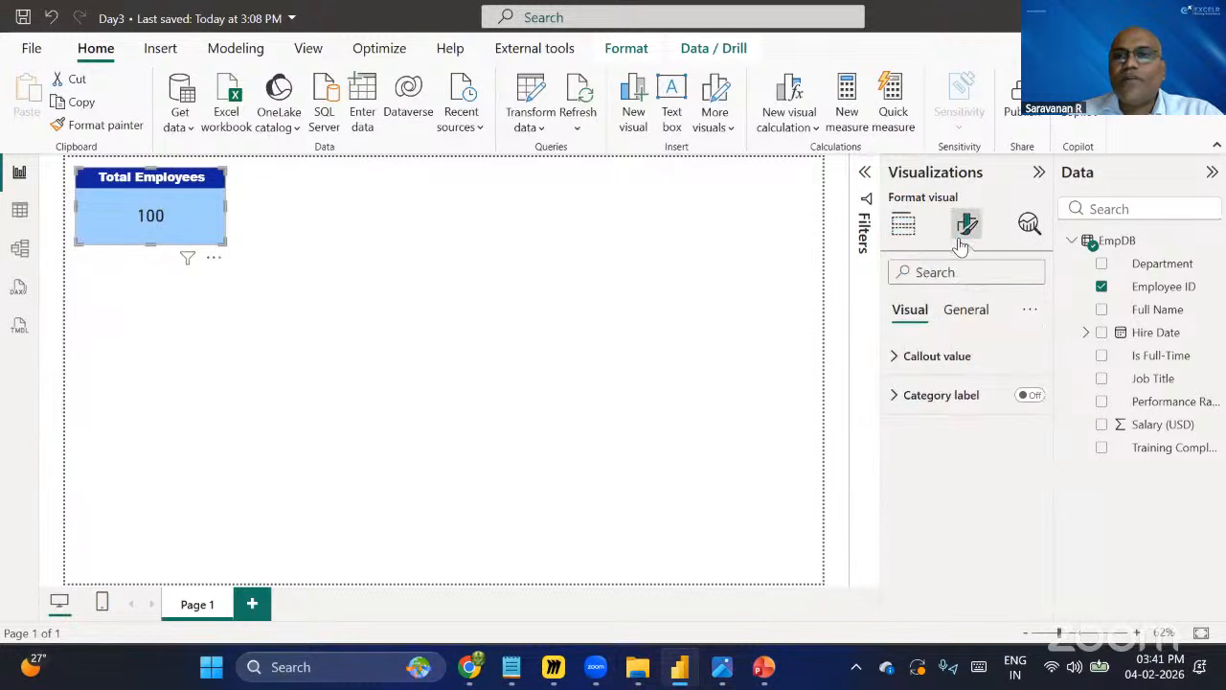
{"action": "left_click", "coordinate": [897, 357]}
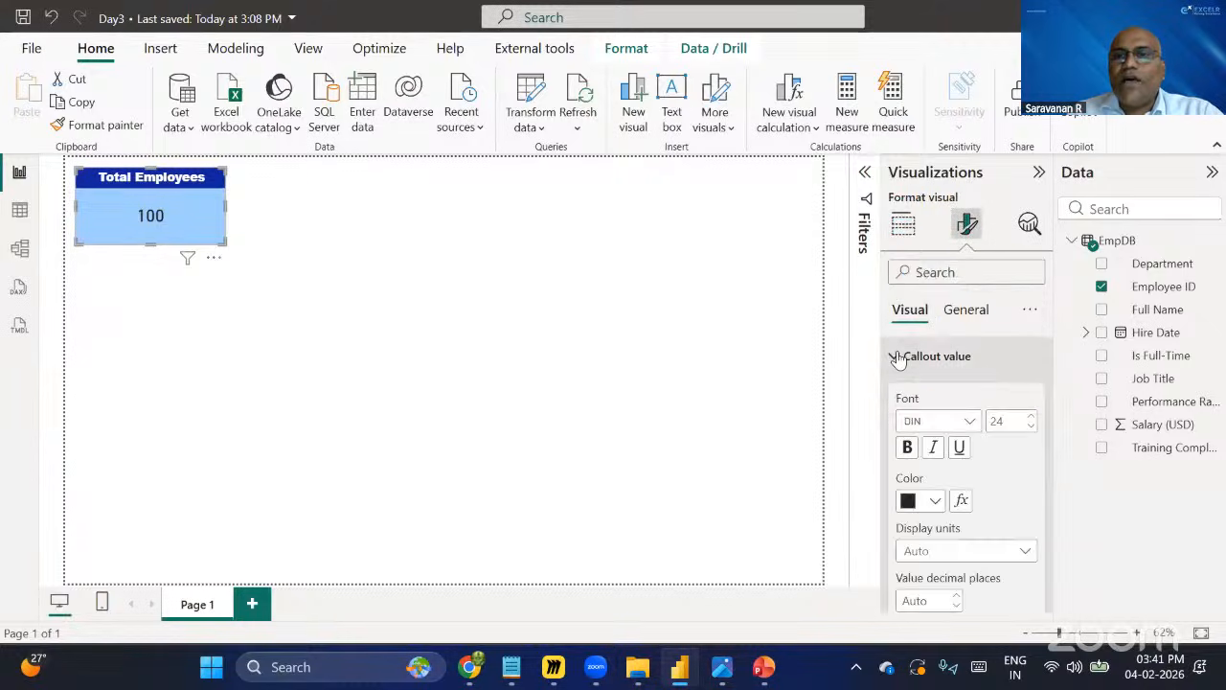
{"action": "left_click", "coordinate": [968, 422]}
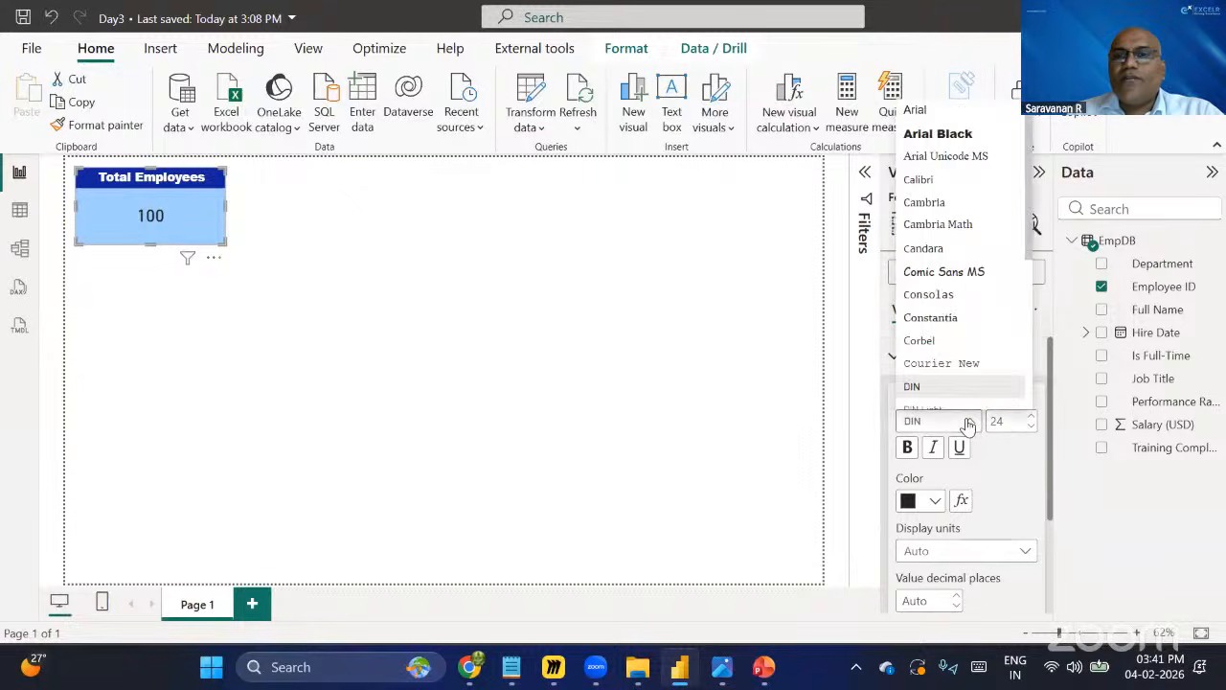
{"action": "left_click", "coordinate": [939, 134]}
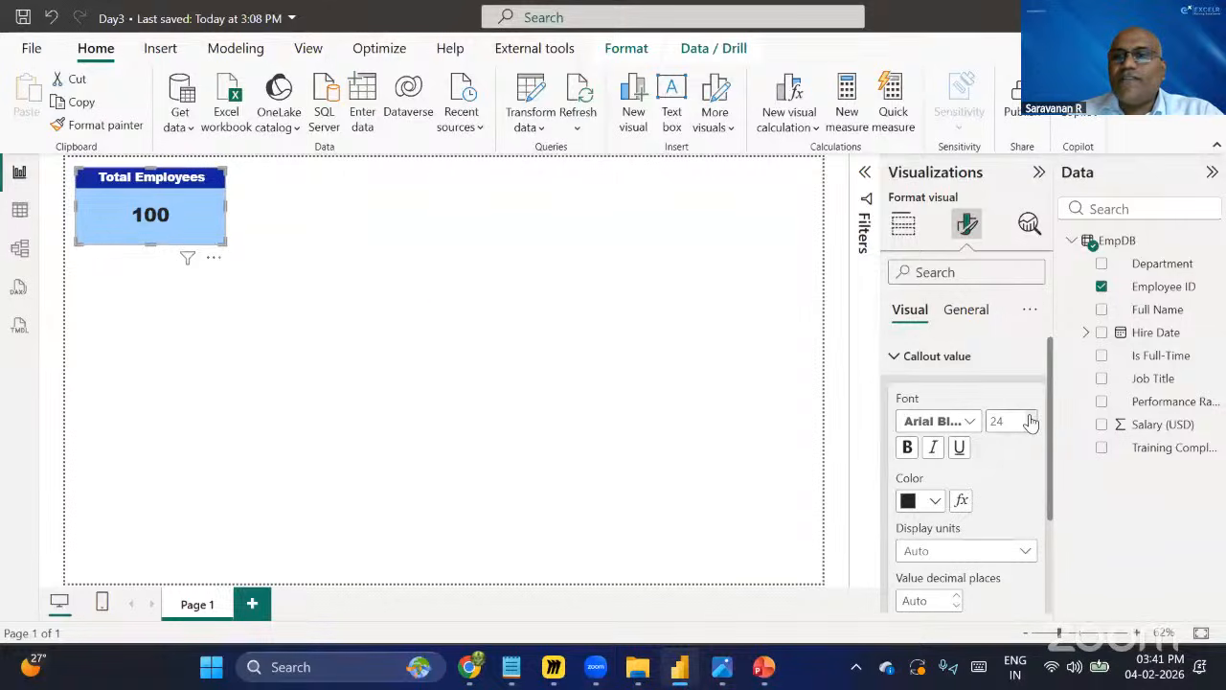
{"action": "left_click", "coordinate": [907, 451]}
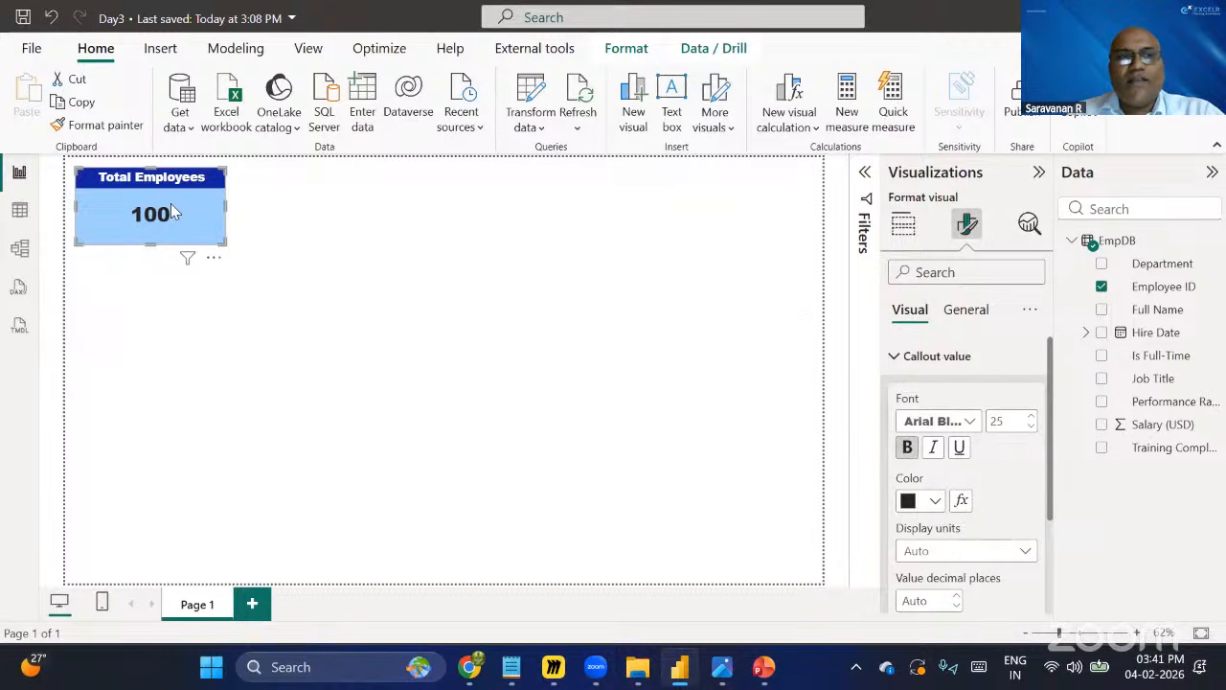
{"action": "scroll", "coordinate": [999, 523], "scroll_direction": "down", "scroll_amount": 2}
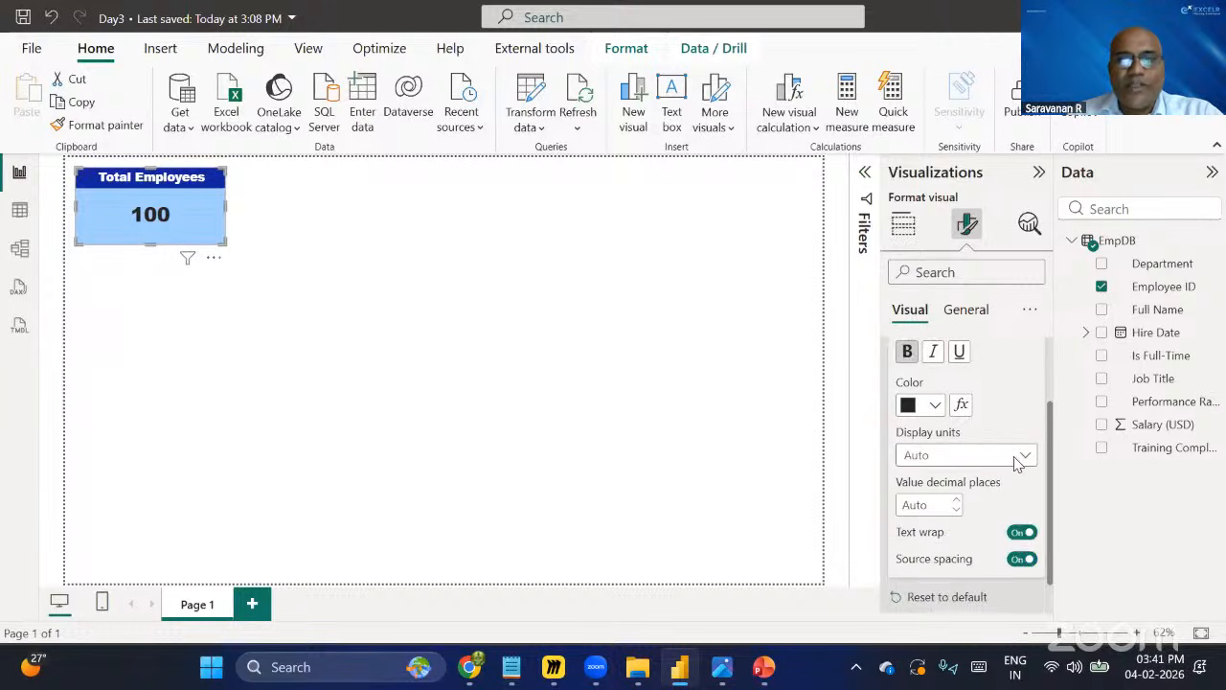
{"action": "scroll", "coordinate": [1012, 480], "scroll_direction": "down", "scroll_amount": 1}
{"action": "scroll", "coordinate": [1012, 479], "scroll_direction": "up", "scroll_amount": 3}
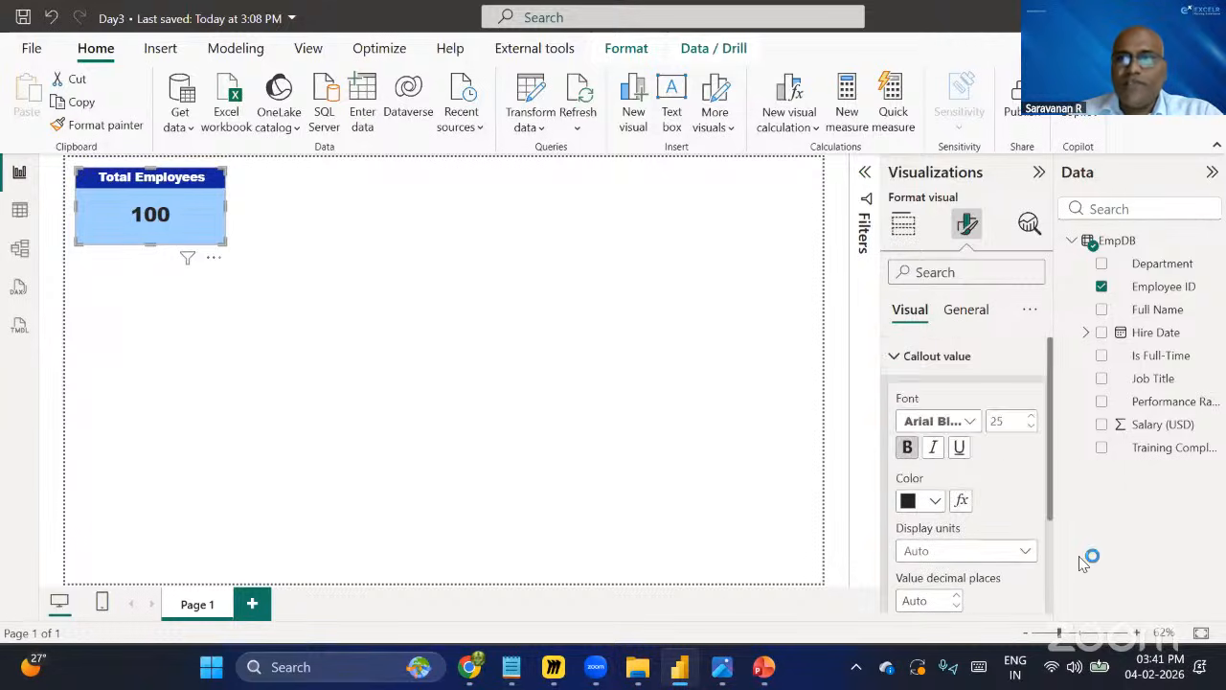
{"action": "left_click", "coordinate": [241, 249]}
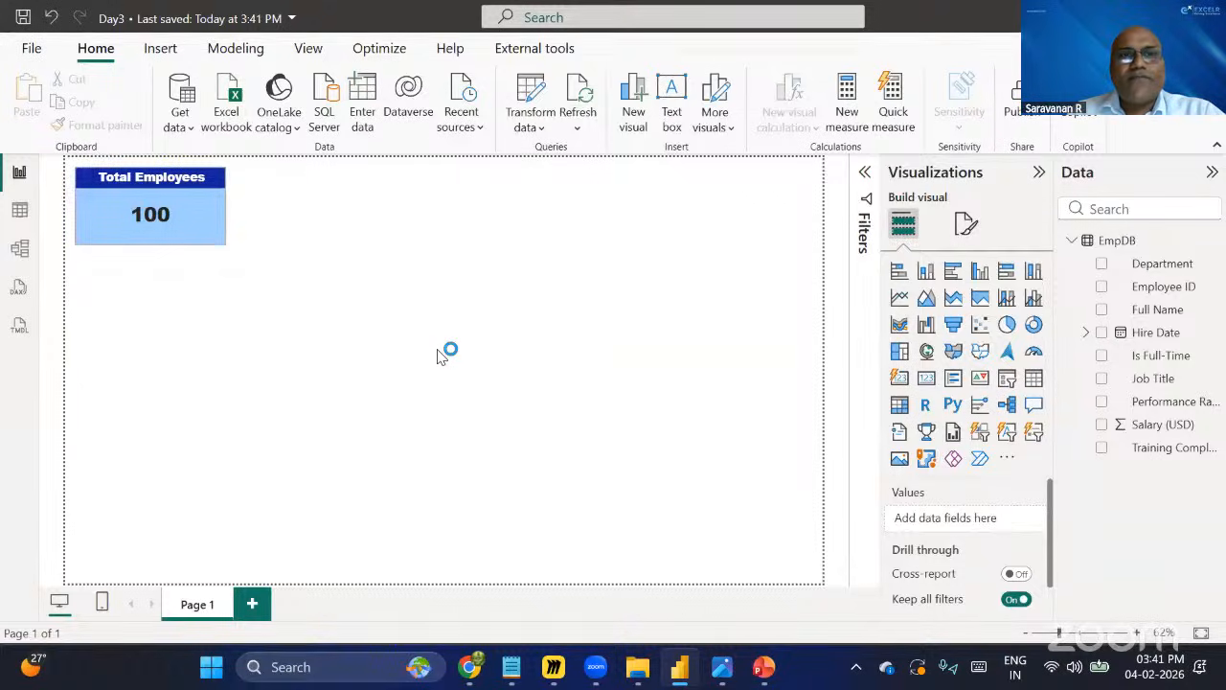
{"action": "key", "text": "alt+Tab"}
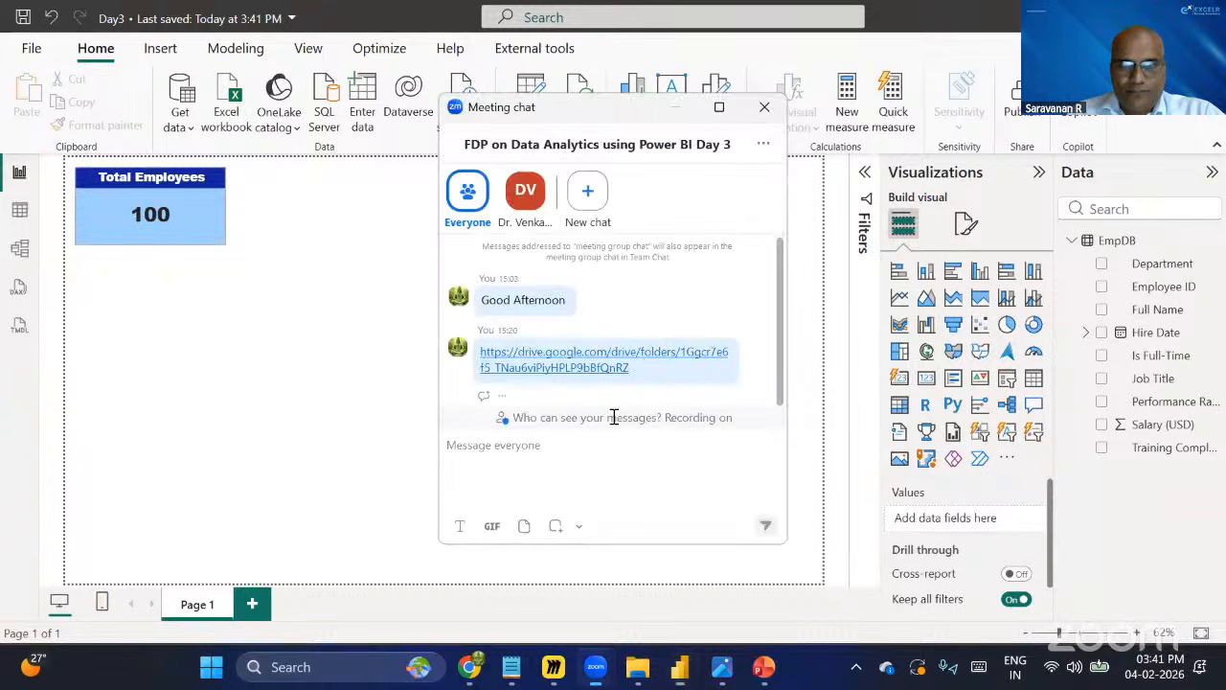
{"action": "key", "text": "alt+Tab"}
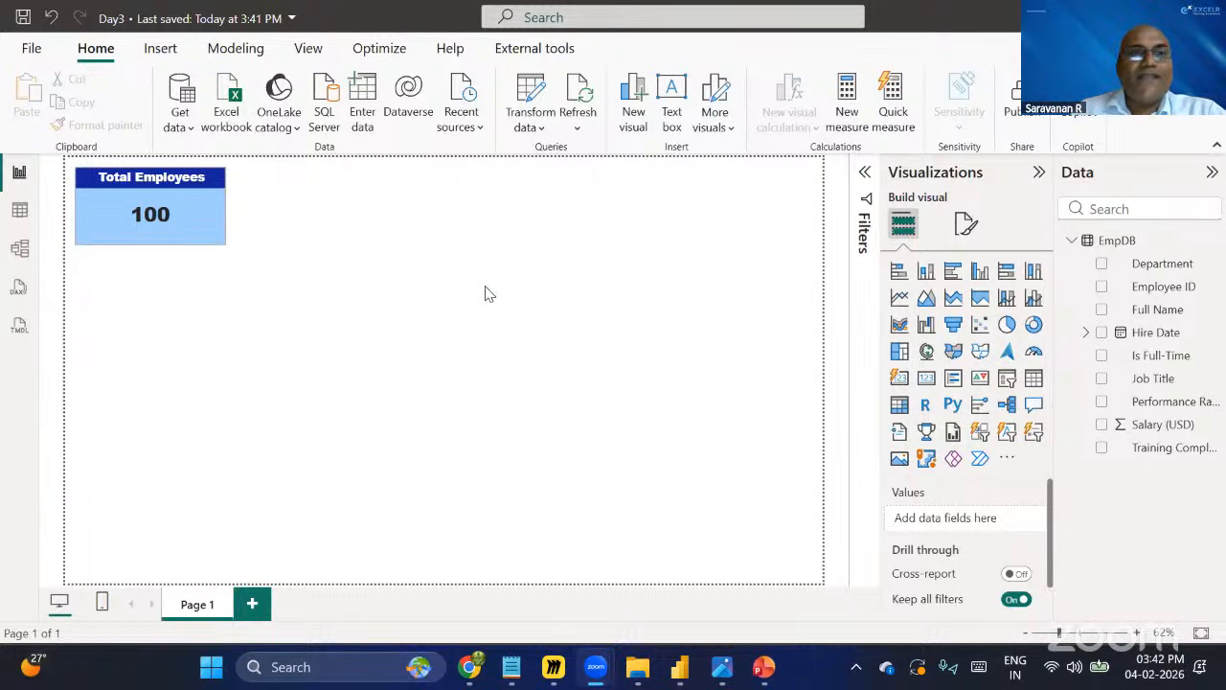
Duplicate the Total Employees card on the canvas.
{"action": "left_click", "coordinate": [200, 228]}
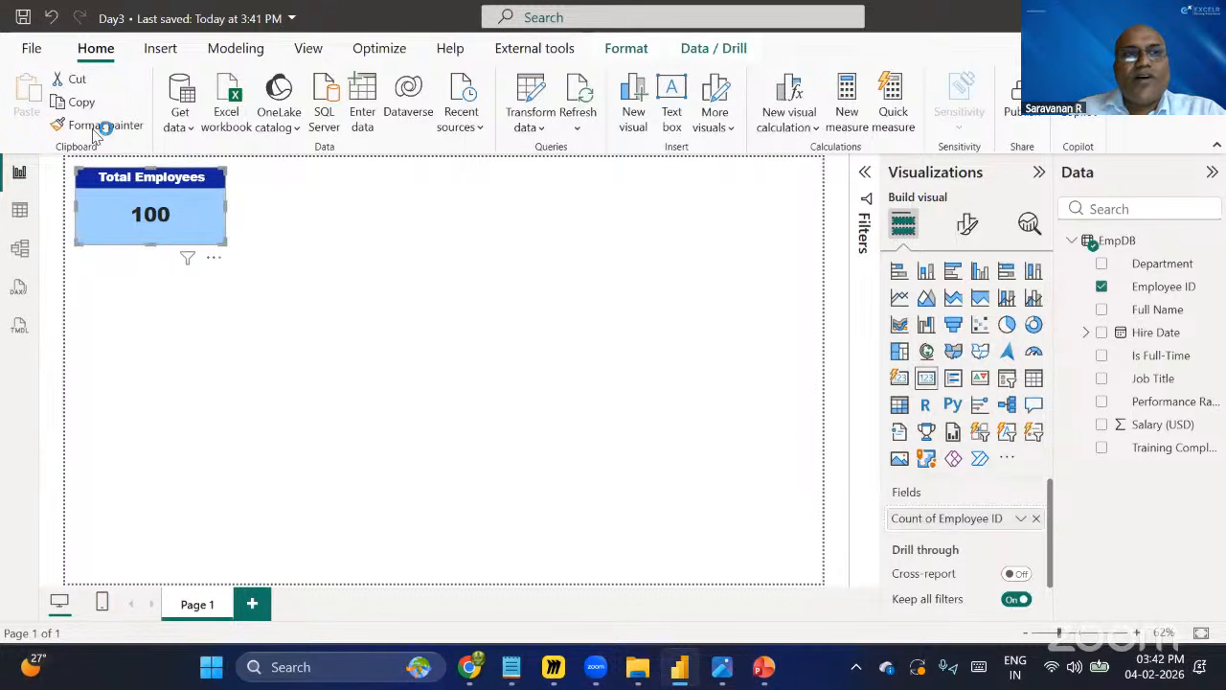
{"action": "left_click", "coordinate": [82, 103]}
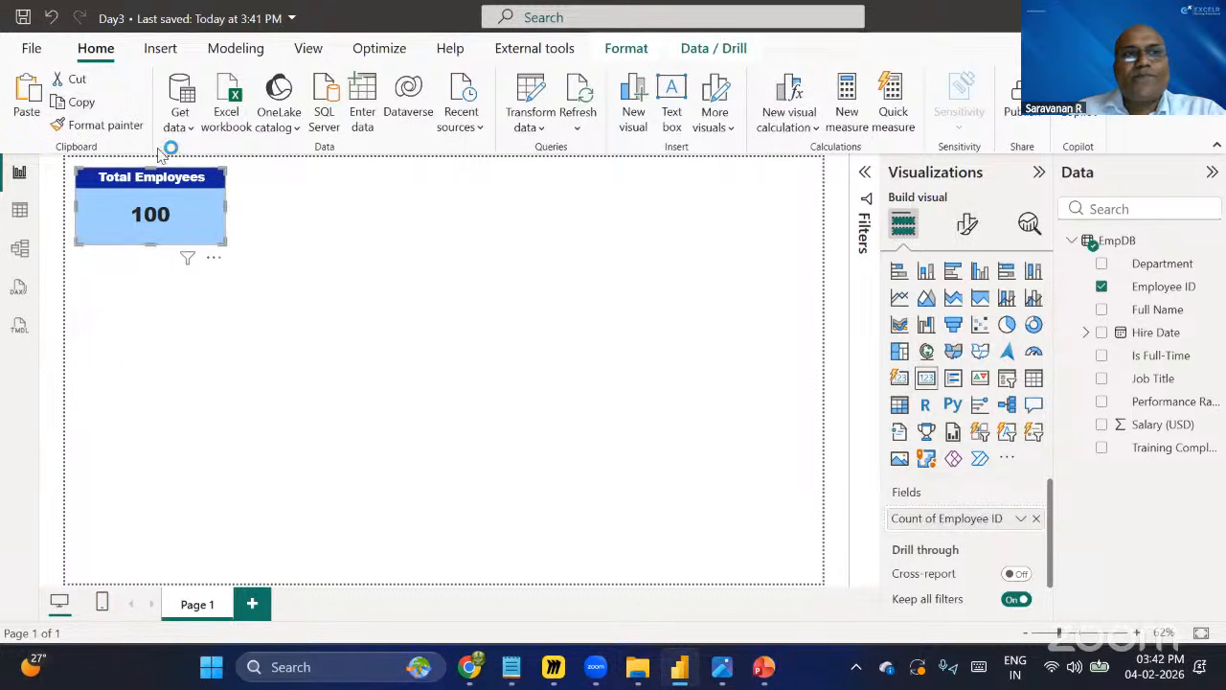
{"action": "left_click", "coordinate": [381, 289]}
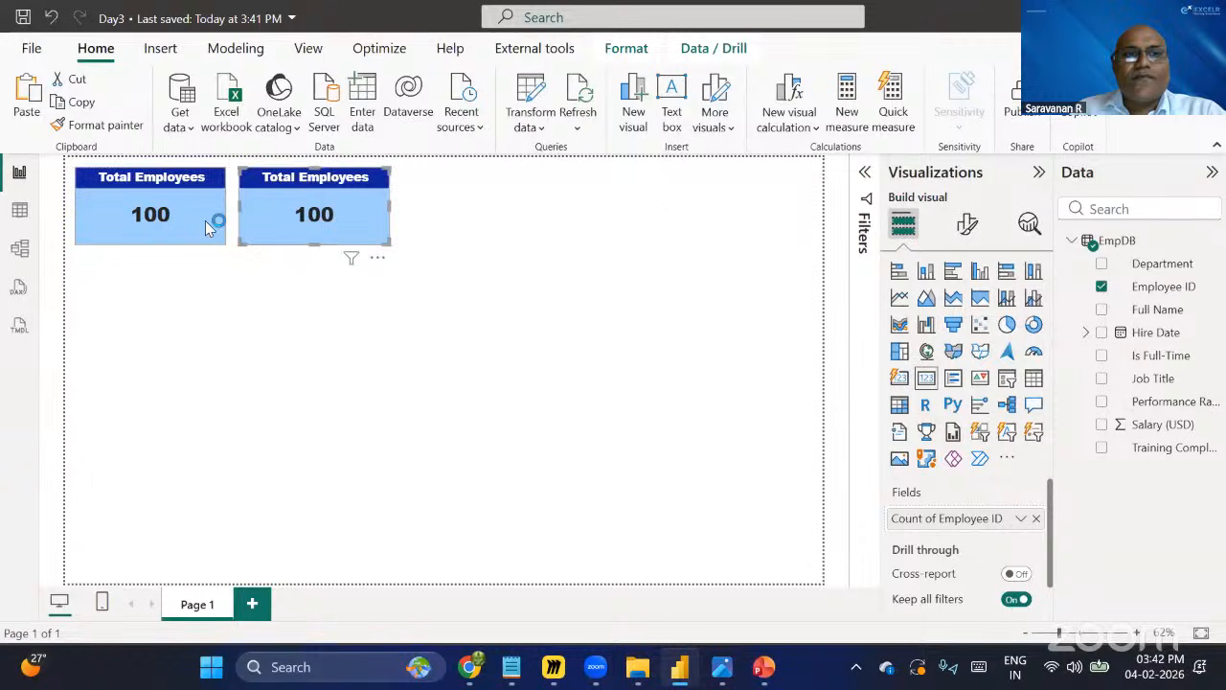
Rename the copied card's title text to Total Departments.
{"action": "left_click", "coordinate": [140, 205]}
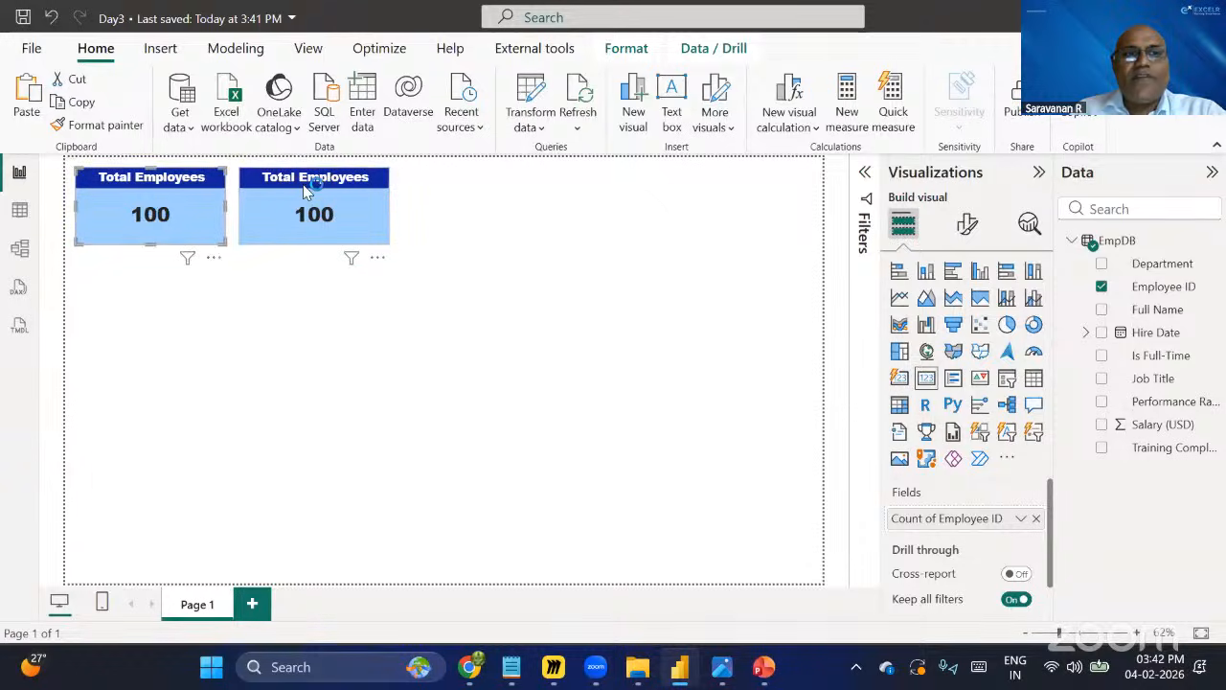
{"action": "left_click", "coordinate": [346, 182]}
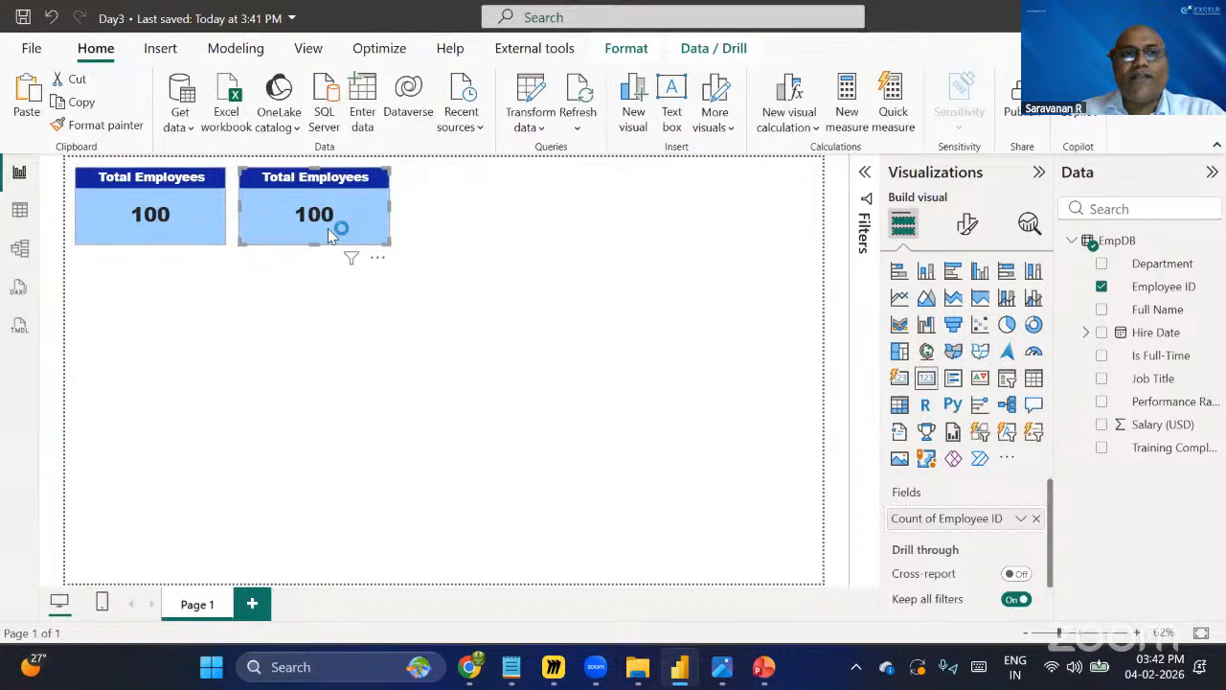
{"action": "left_click", "coordinate": [969, 228]}
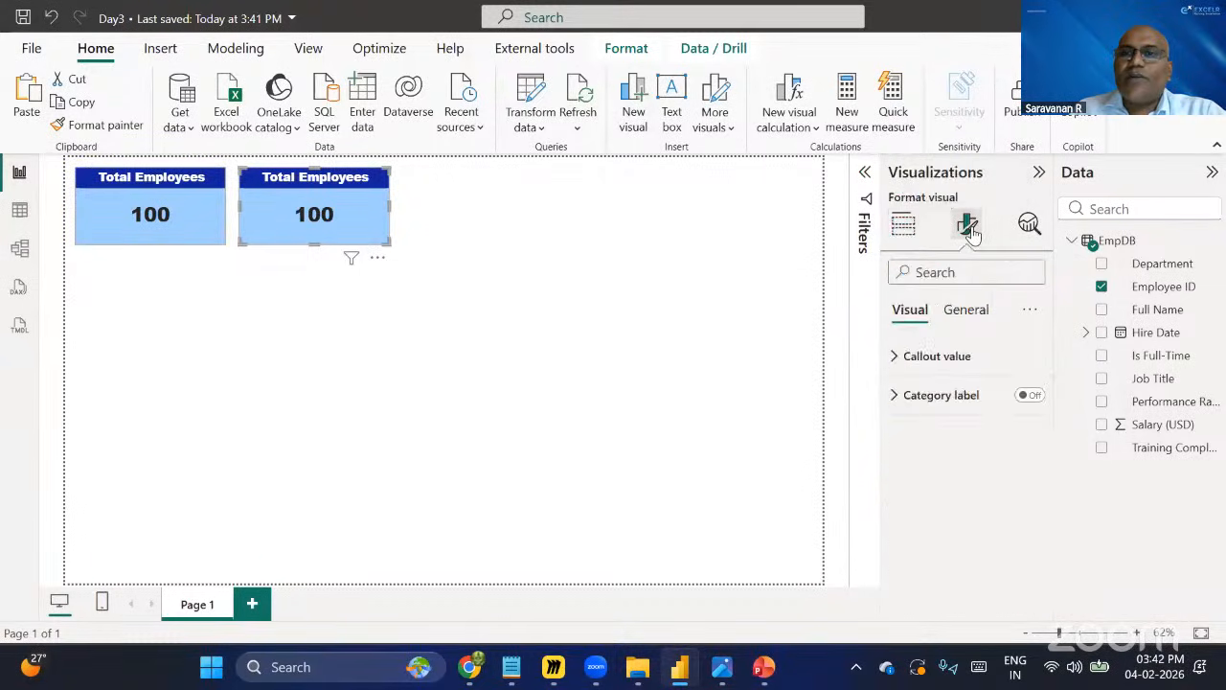
{"action": "left_click", "coordinate": [960, 311]}
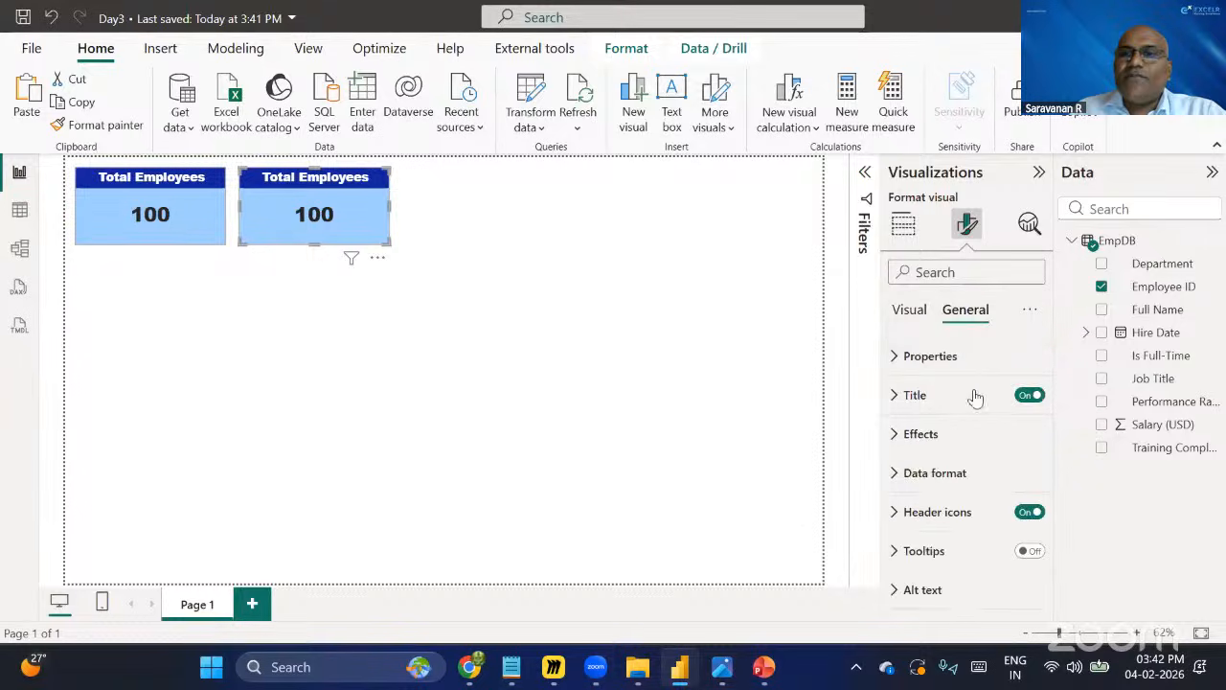
{"action": "left_click", "coordinate": [903, 395]}
{"action": "left_click", "coordinate": [996, 490]}
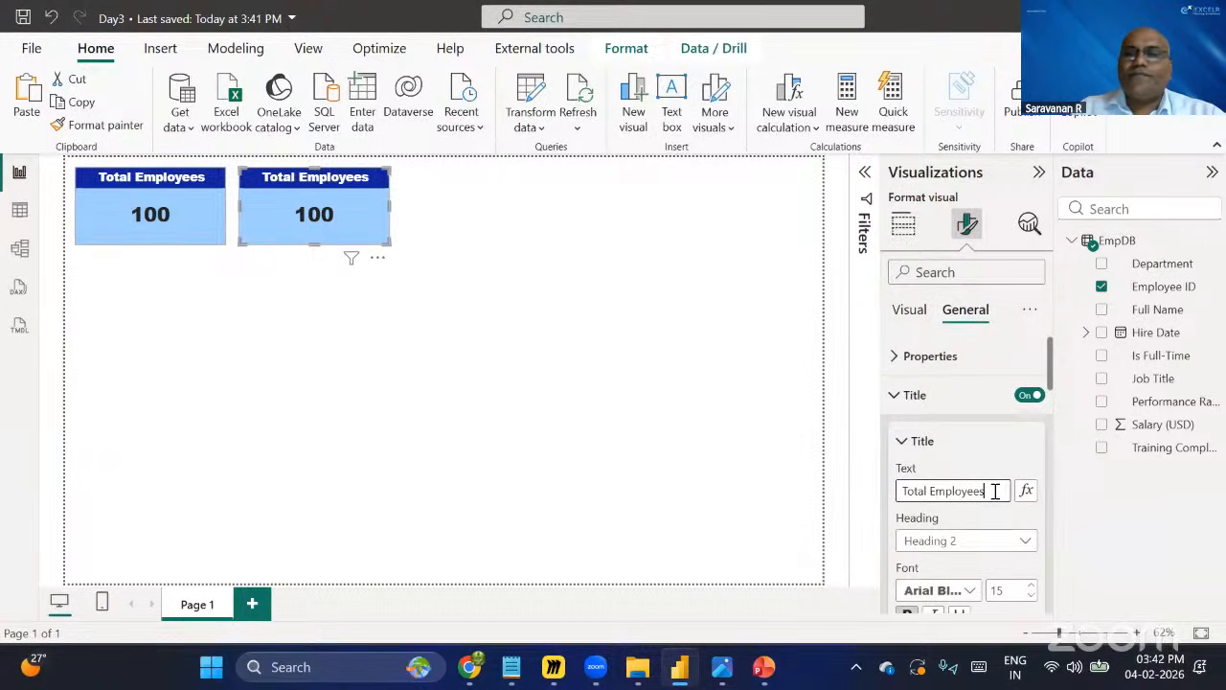
{"action": "key", "text": "BackSpace"}
{"action": "key", "text": "BackSpace"}
{"action": "key", "text": "BackSpace"}
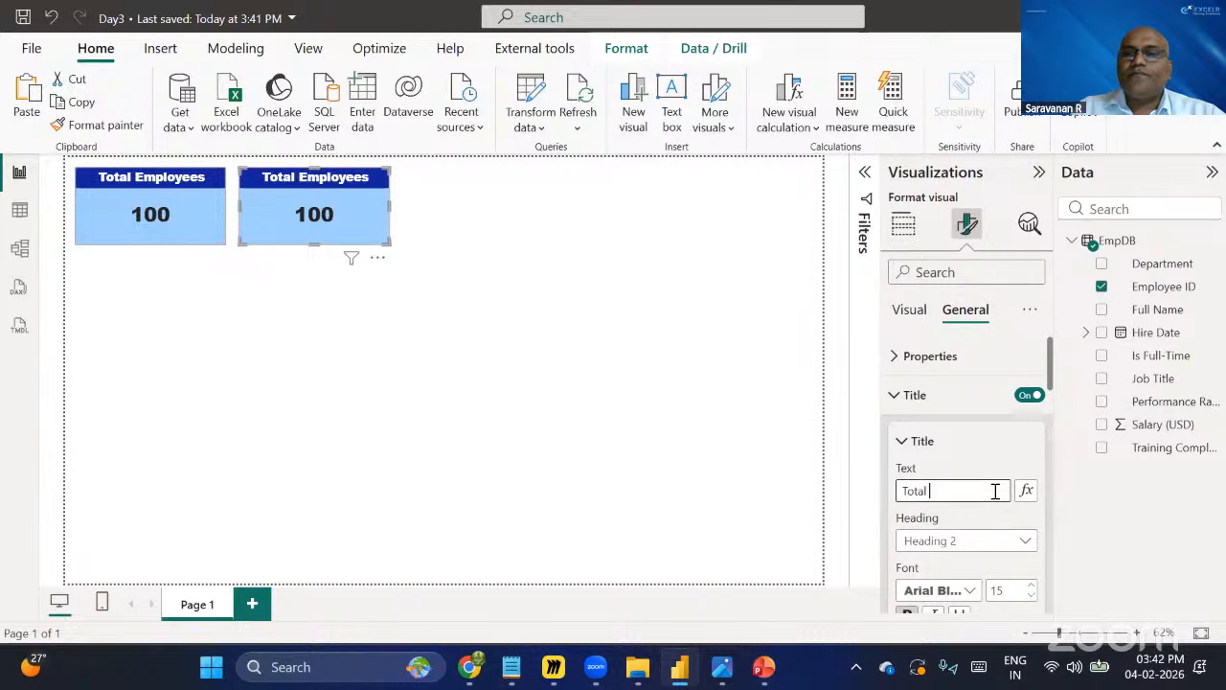
{"action": "type", "text": "Departments"}
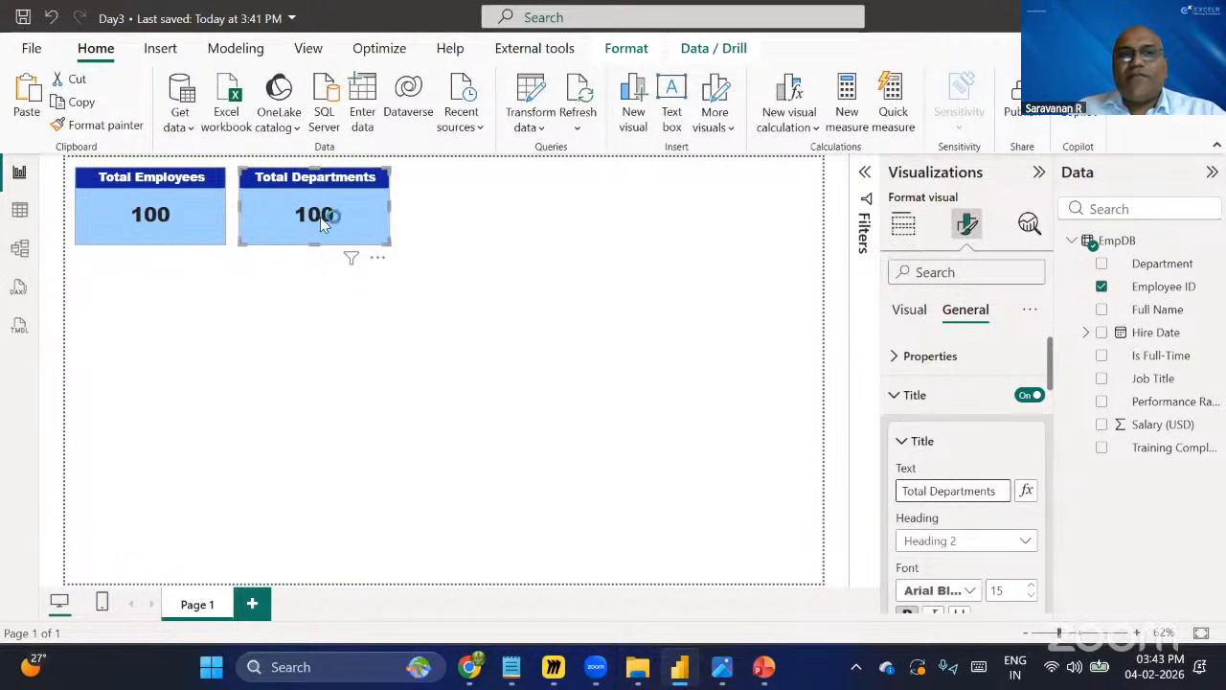
Replace the copied card's Employee ID field with Department and try summarizing it as Count.
{"action": "left_click", "coordinate": [1102, 287]}
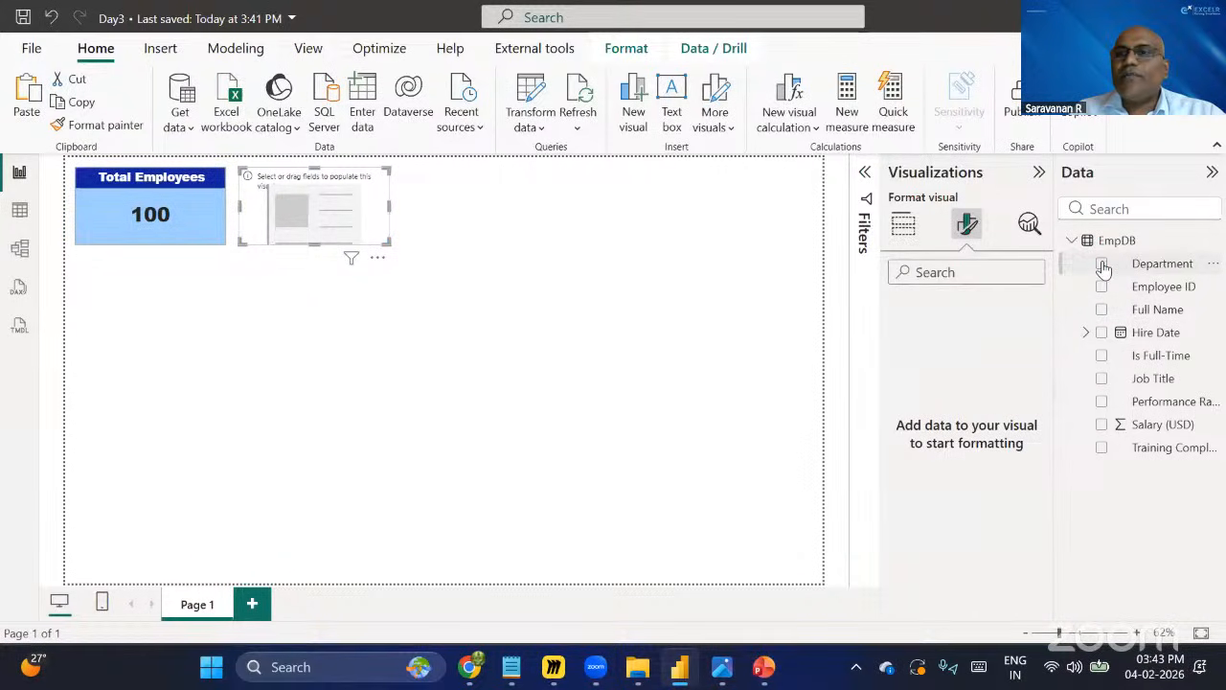
{"action": "left_click", "coordinate": [1102, 264]}
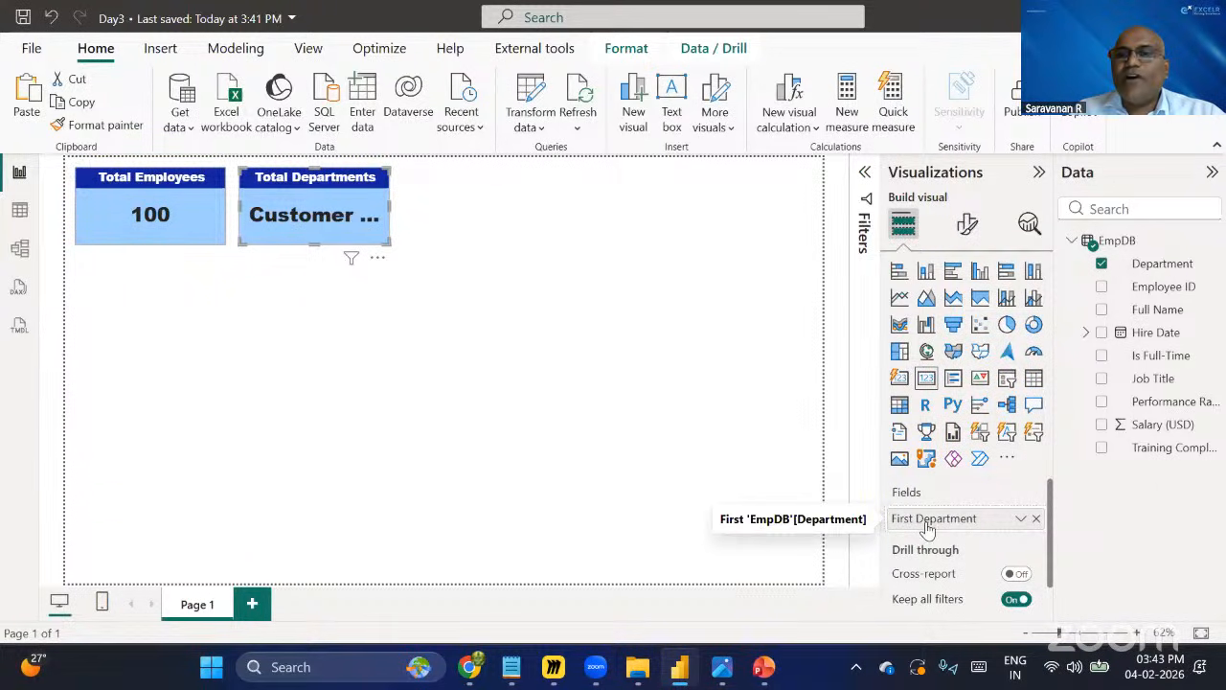
{"action": "left_click", "coordinate": [1022, 519]}
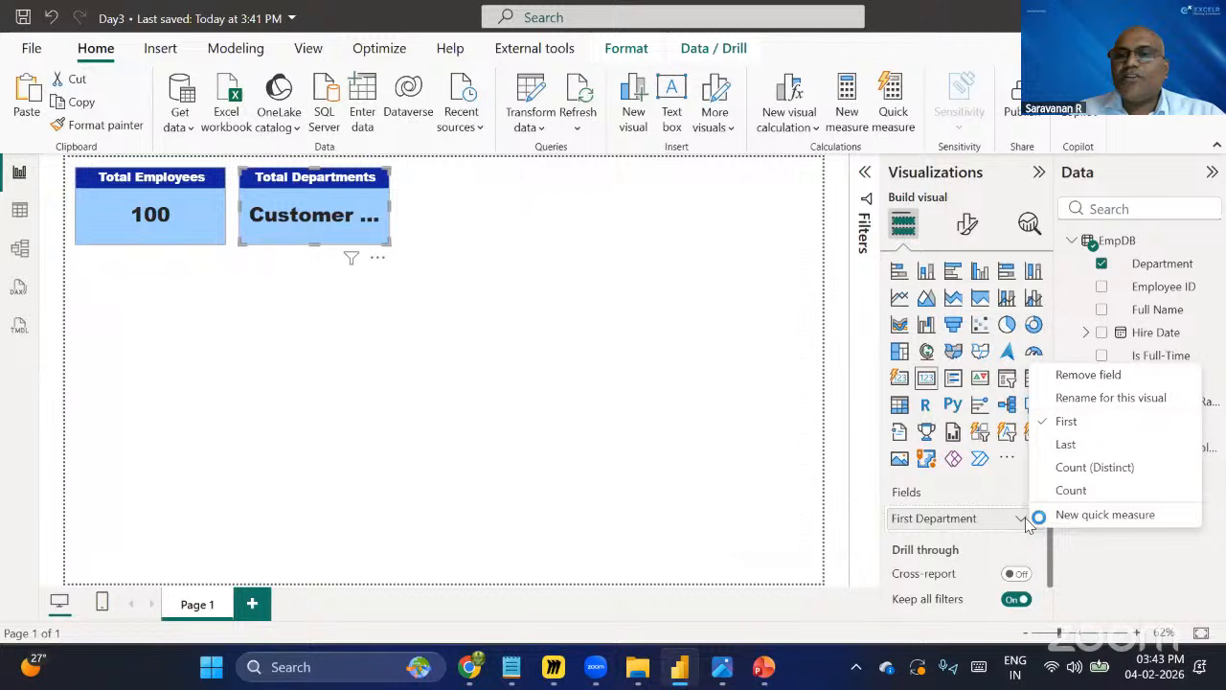
{"action": "left_click", "coordinate": [1073, 490]}
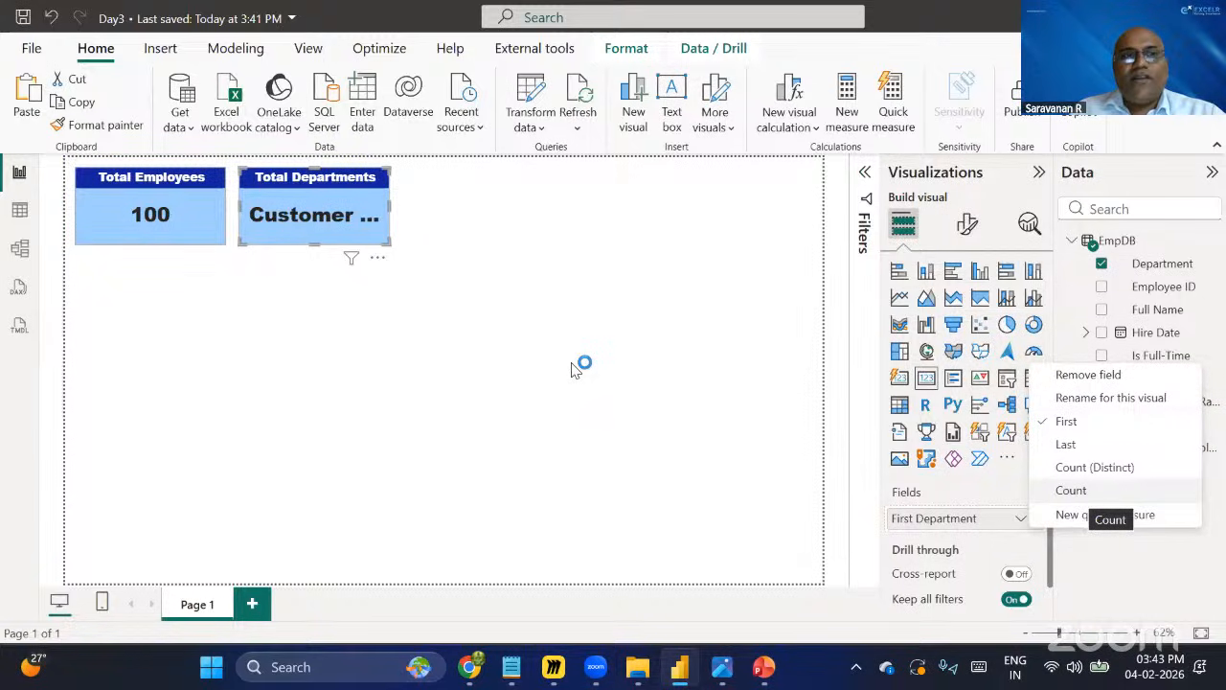
Review the data table and summarize the second card's Department field as Count (Distinct).
{"action": "left_click", "coordinate": [19, 210]}
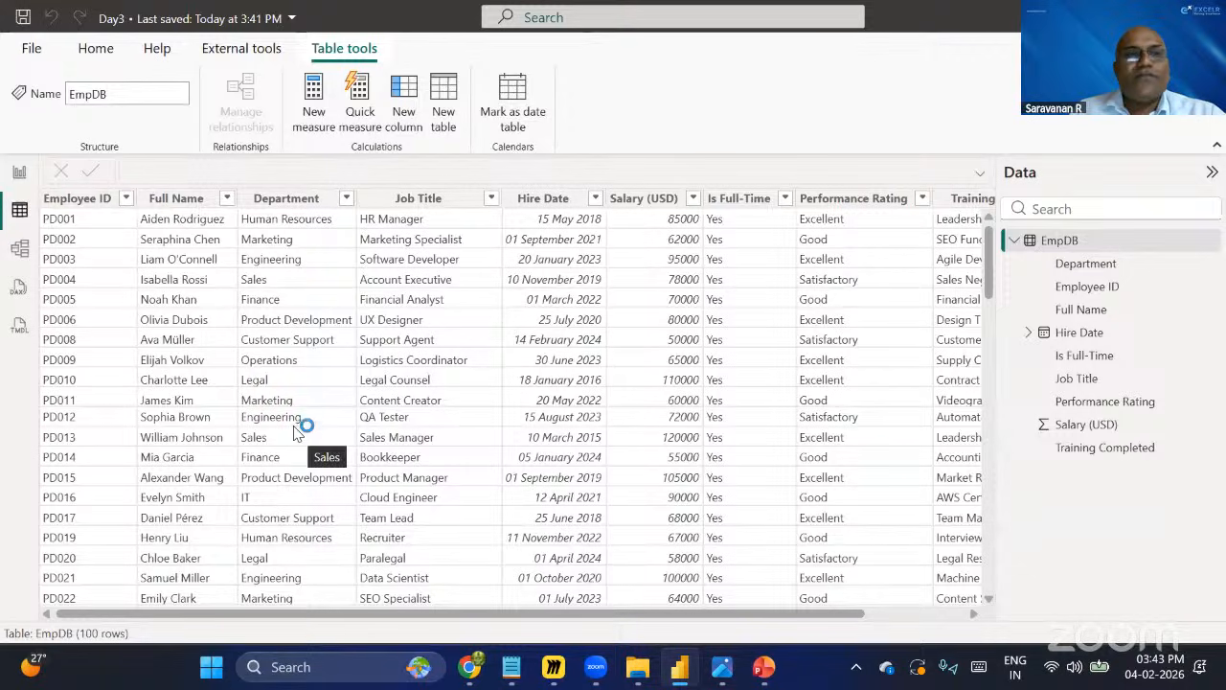
{"action": "left_click", "coordinate": [20, 176]}
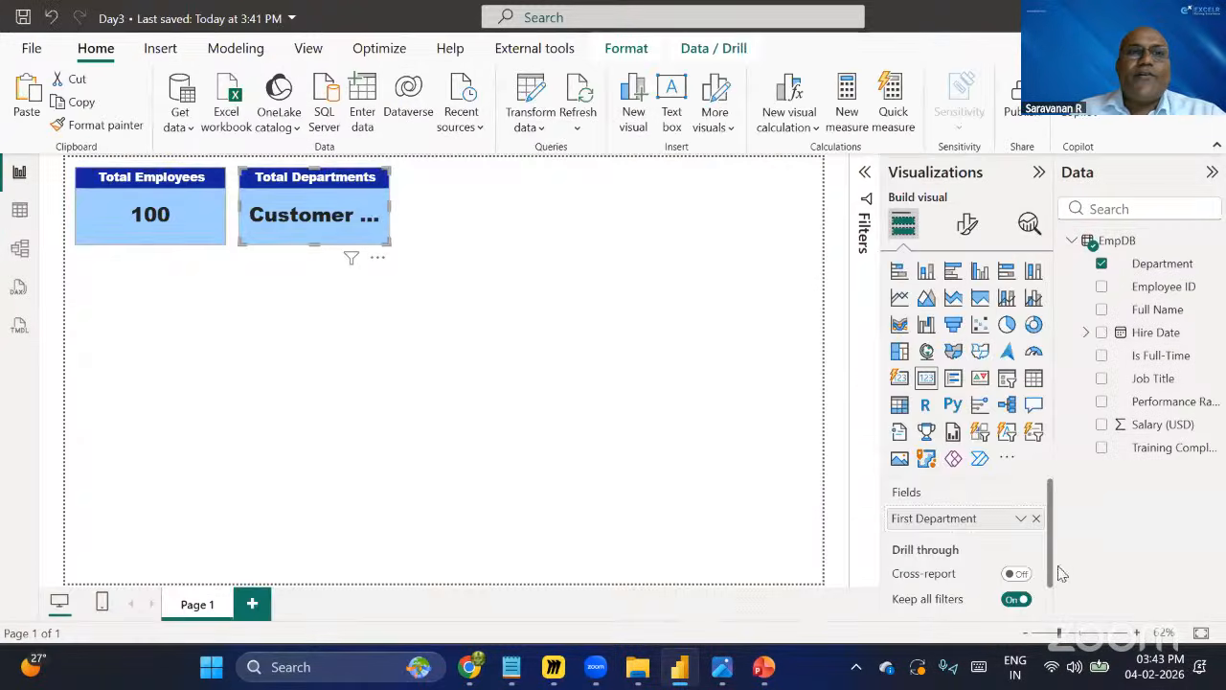
{"action": "left_click", "coordinate": [1024, 519]}
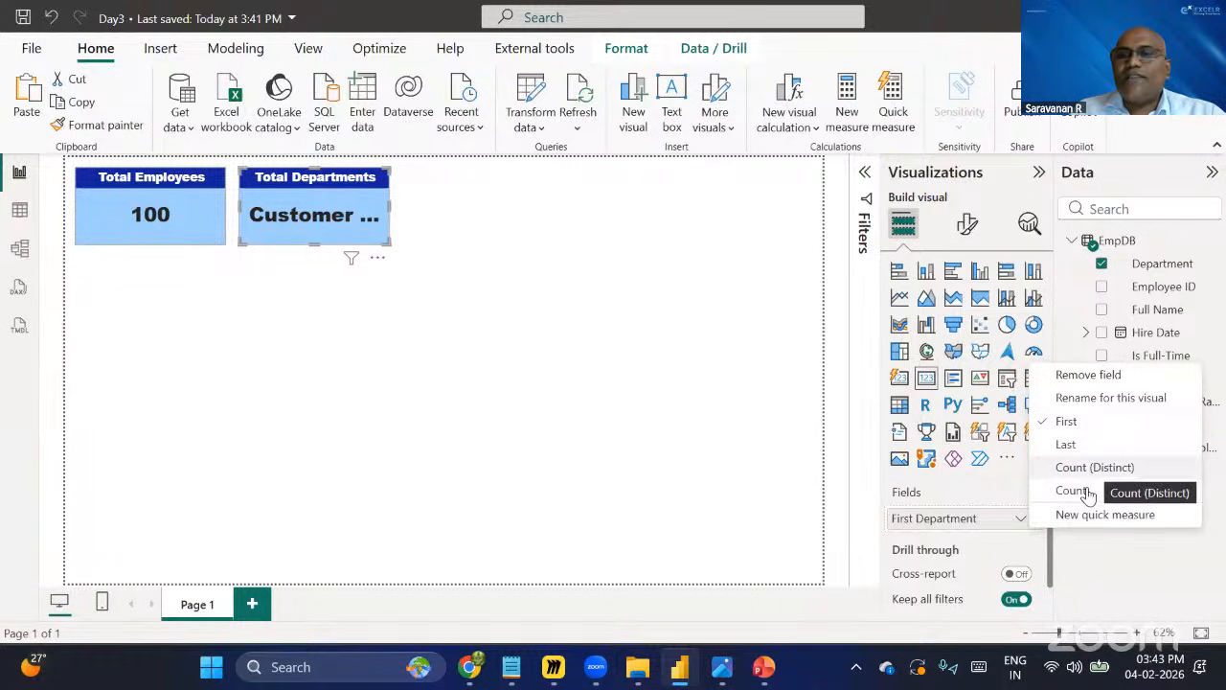
{"action": "left_click", "coordinate": [1083, 490]}
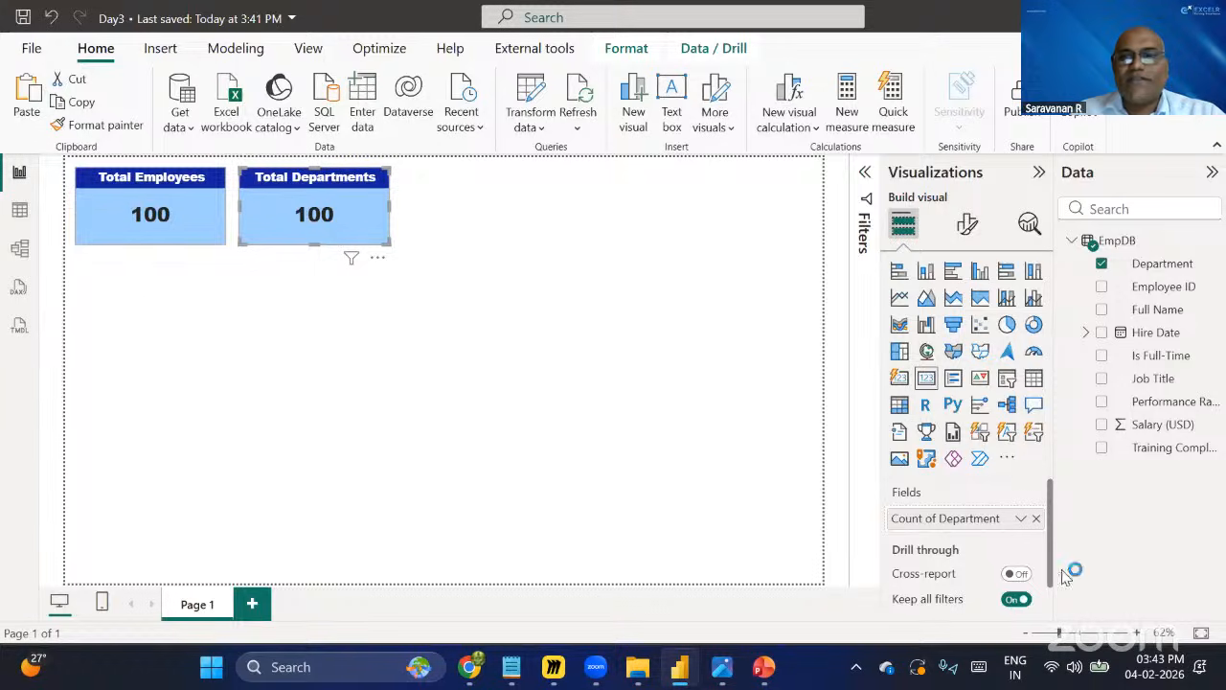
{"action": "left_click", "coordinate": [1021, 520]}
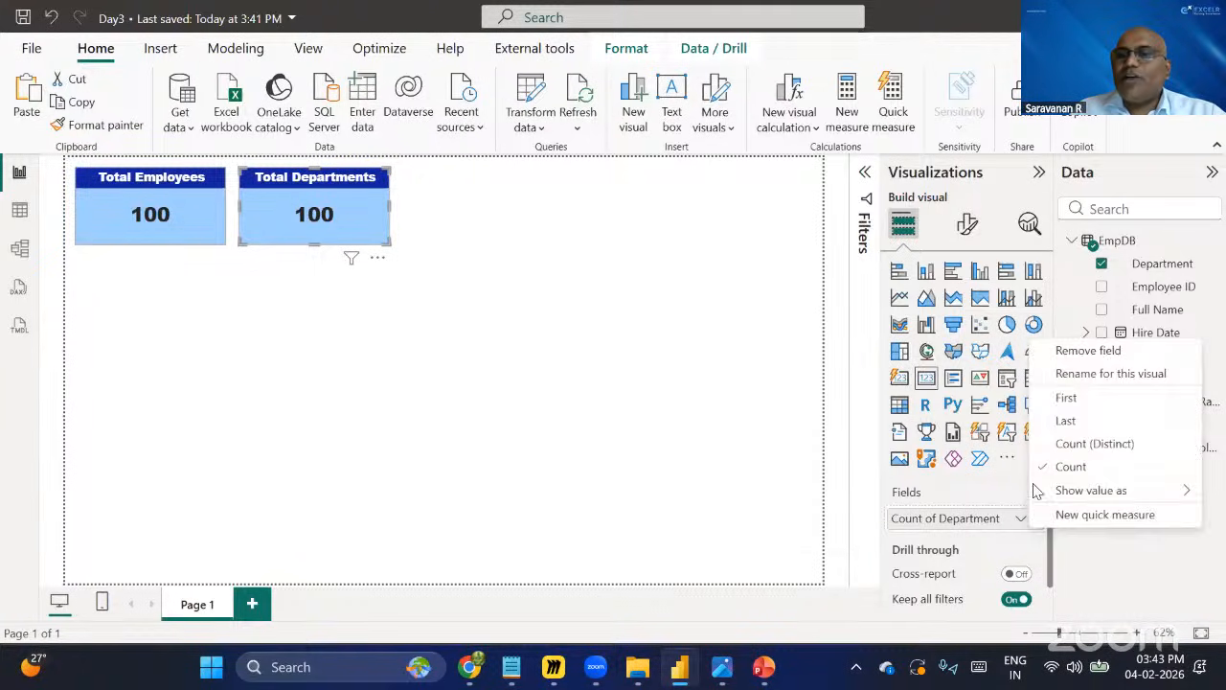
{"action": "left_click", "coordinate": [1096, 443]}
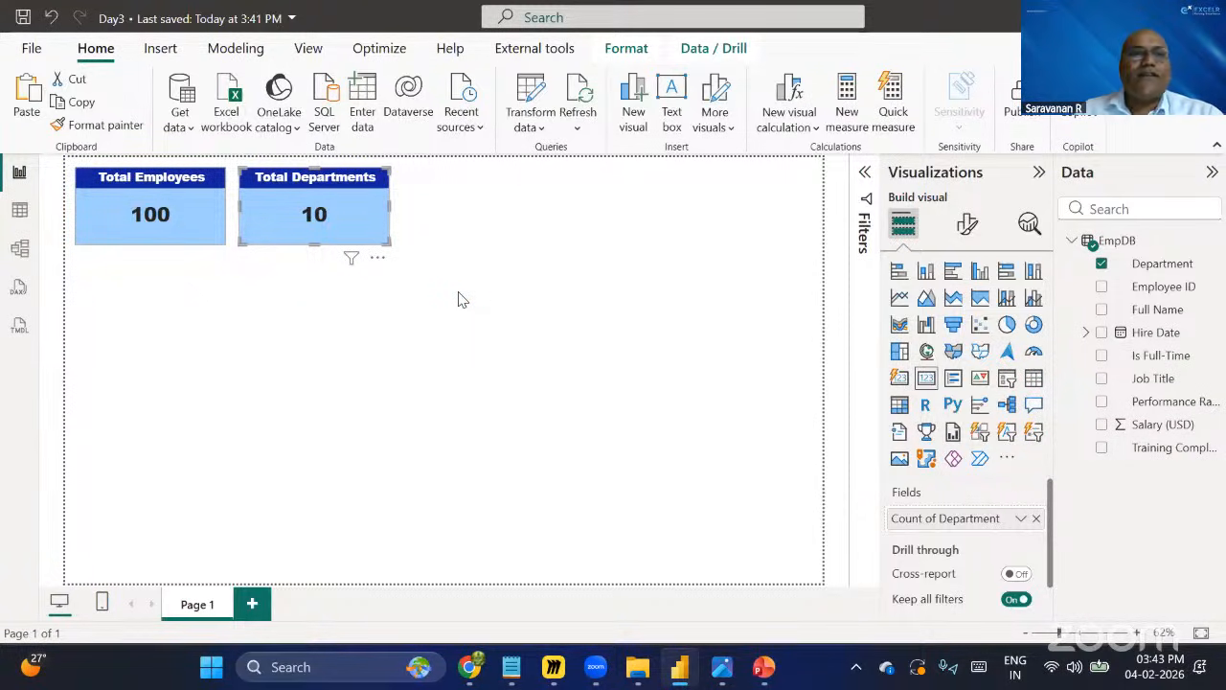
Compare the field summarizations used by the Total Employees and Total Departments cards.
{"action": "left_click", "coordinate": [343, 250]}
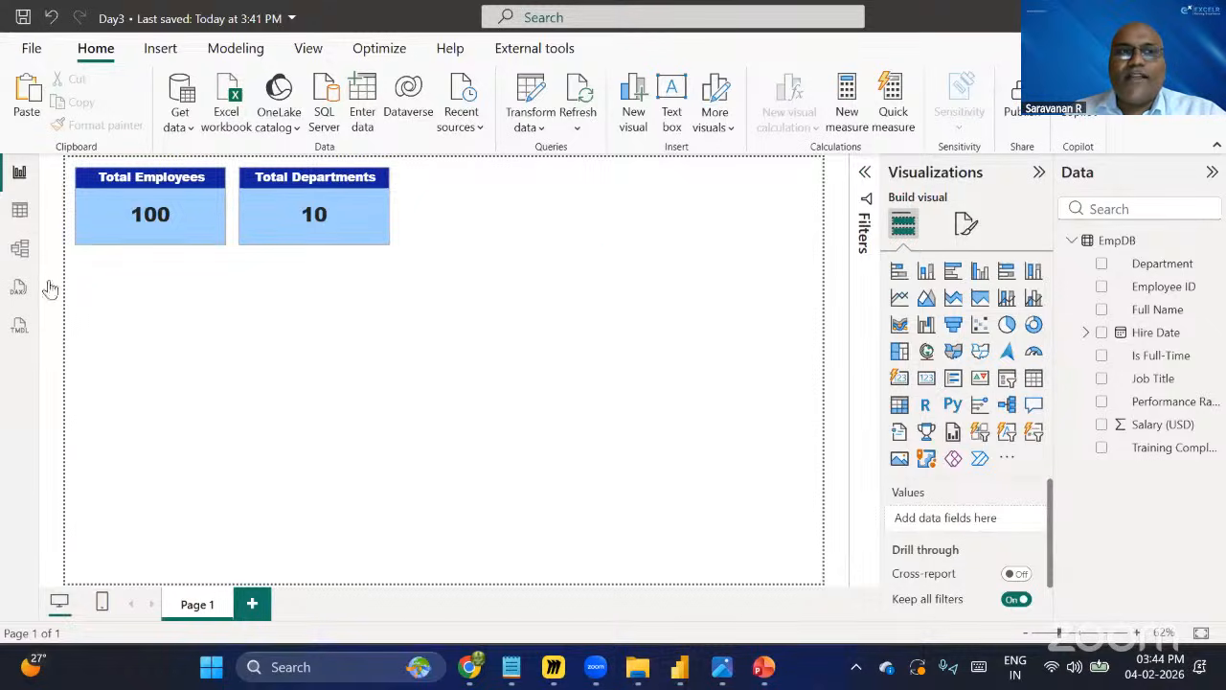
{"action": "left_click", "coordinate": [134, 240]}
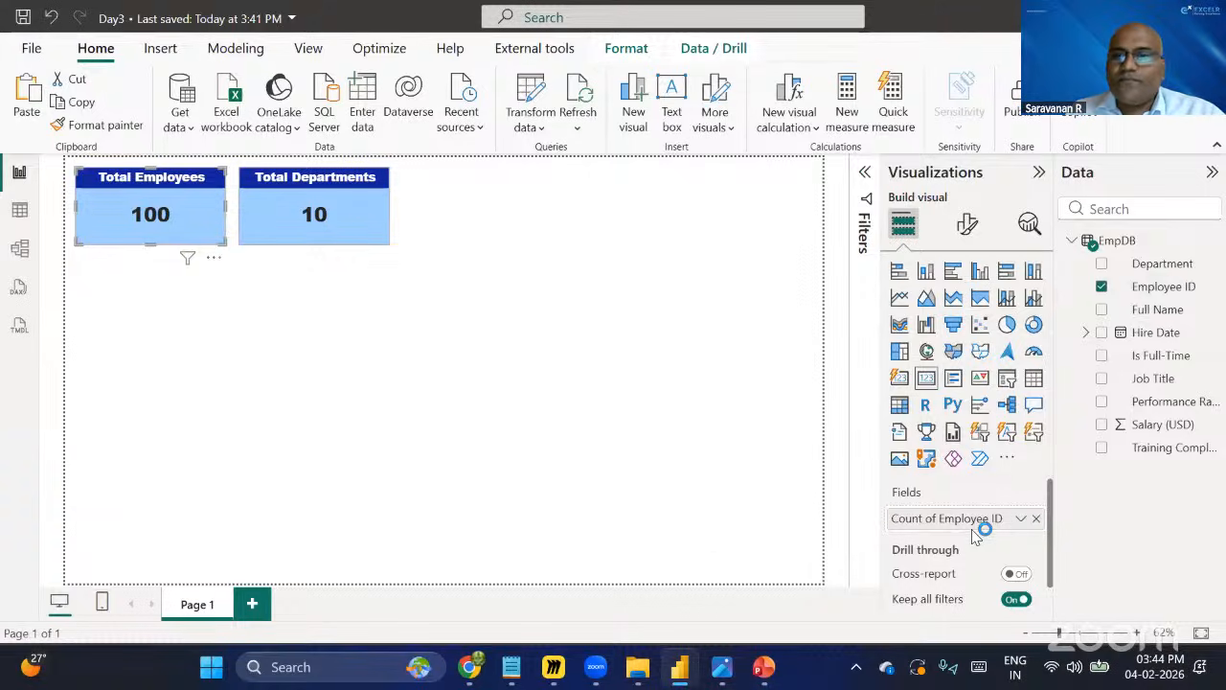
{"action": "left_click", "coordinate": [1022, 520]}
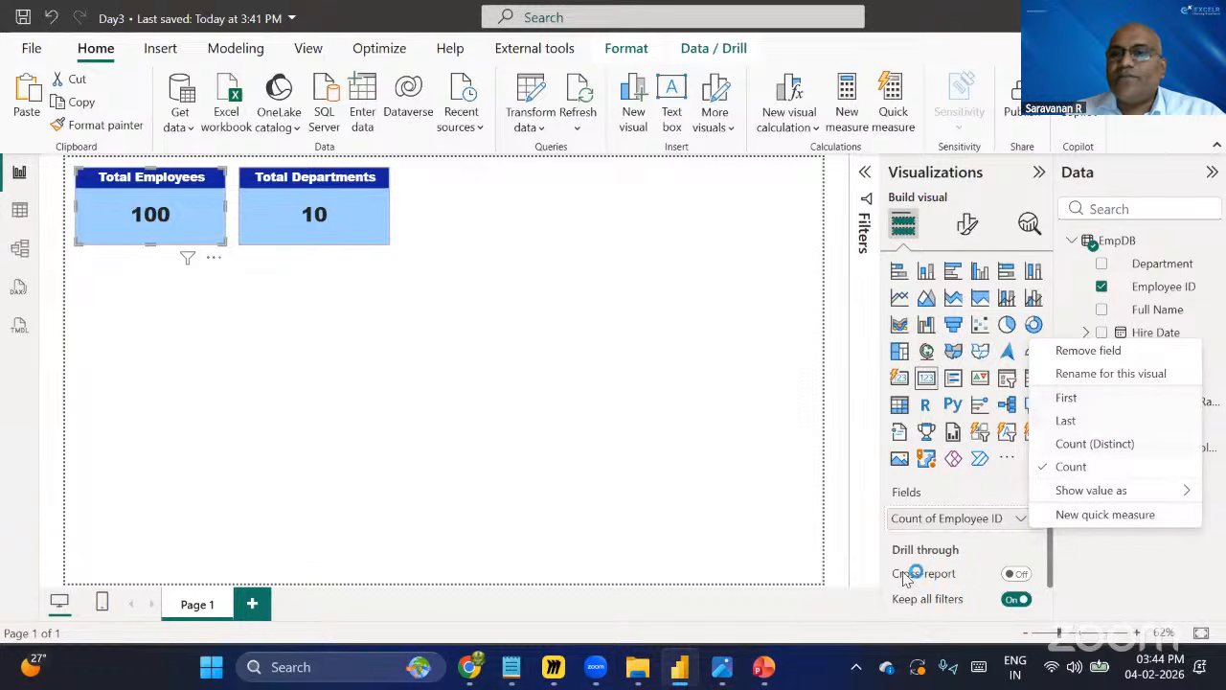
{"action": "left_click", "coordinate": [675, 400]}
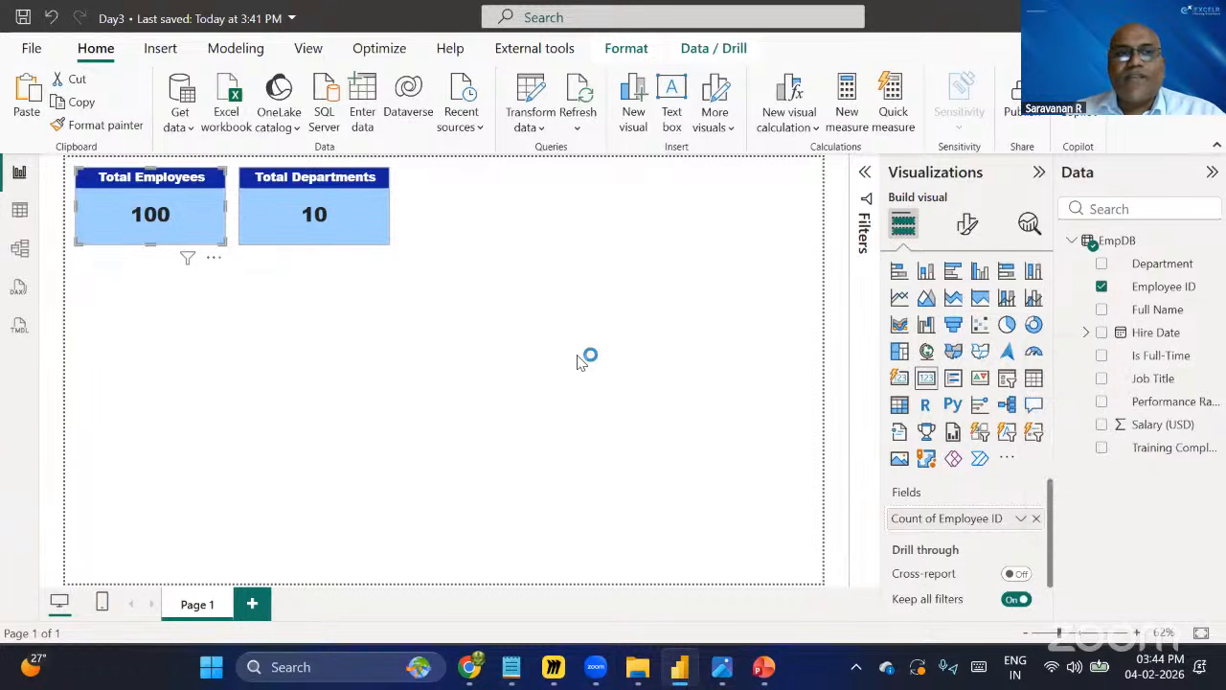
{"action": "left_click", "coordinate": [324, 228]}
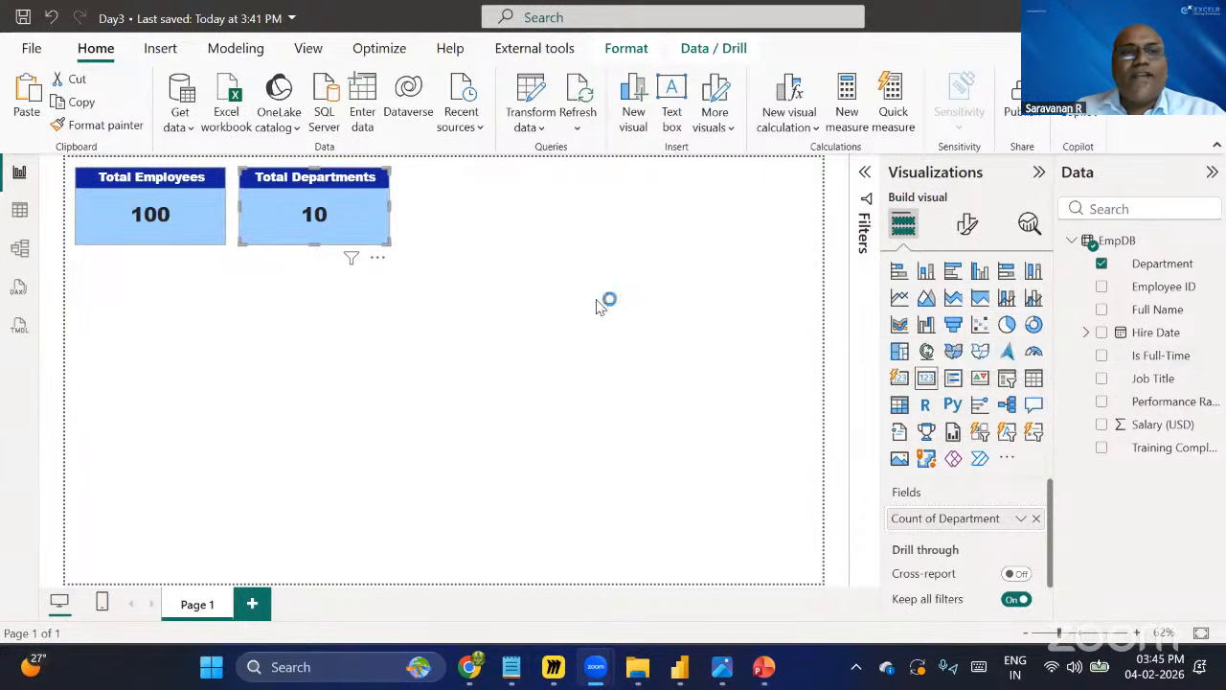
{"action": "left_click", "coordinate": [165, 217]}
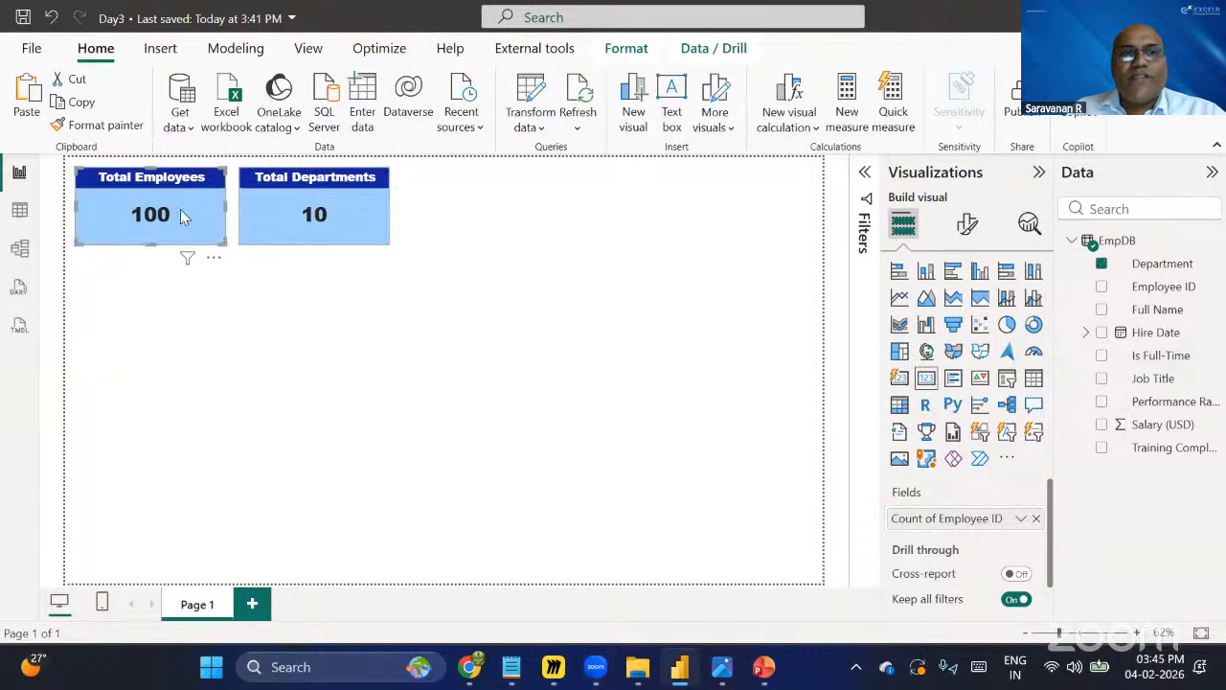
{"action": "left_click", "coordinate": [345, 219]}
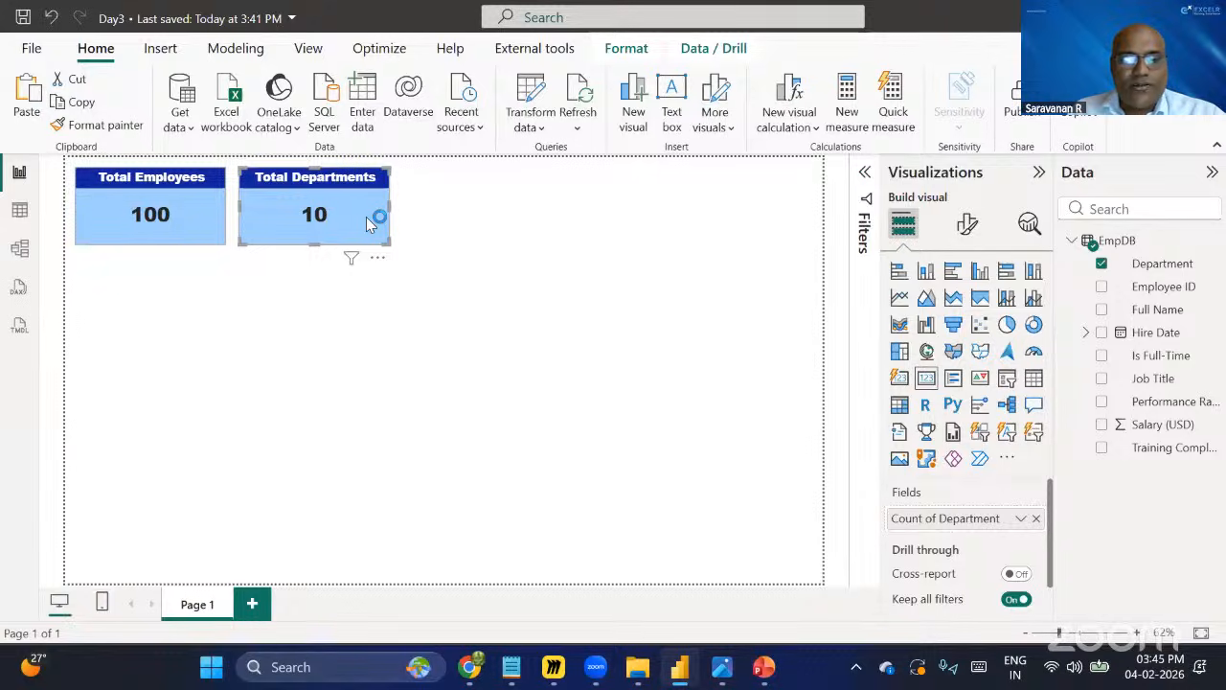
Paste a third card beside Total Departments and set its field to Is Full-Time summarized as Count.
{"action": "key", "text": "ctrl+v"}
{"action": "left_click_drag", "start_coordinate": [366, 218], "coordinate": [490, 217]}
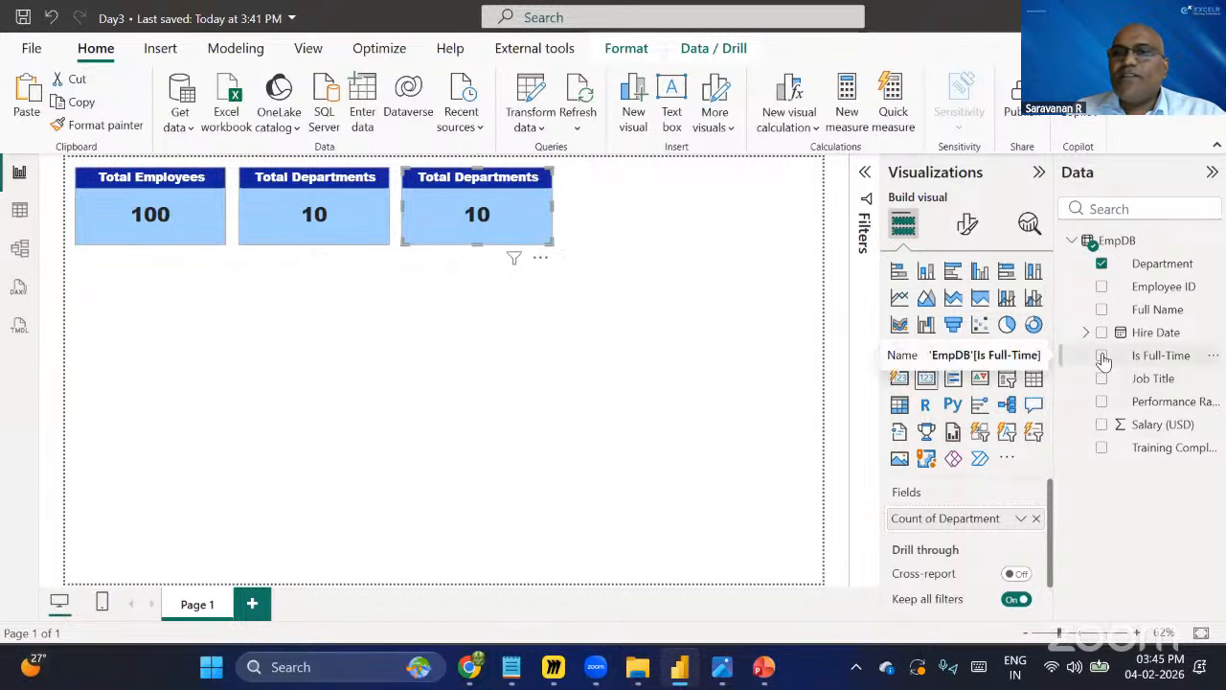
{"action": "left_click", "coordinate": [1112, 268]}
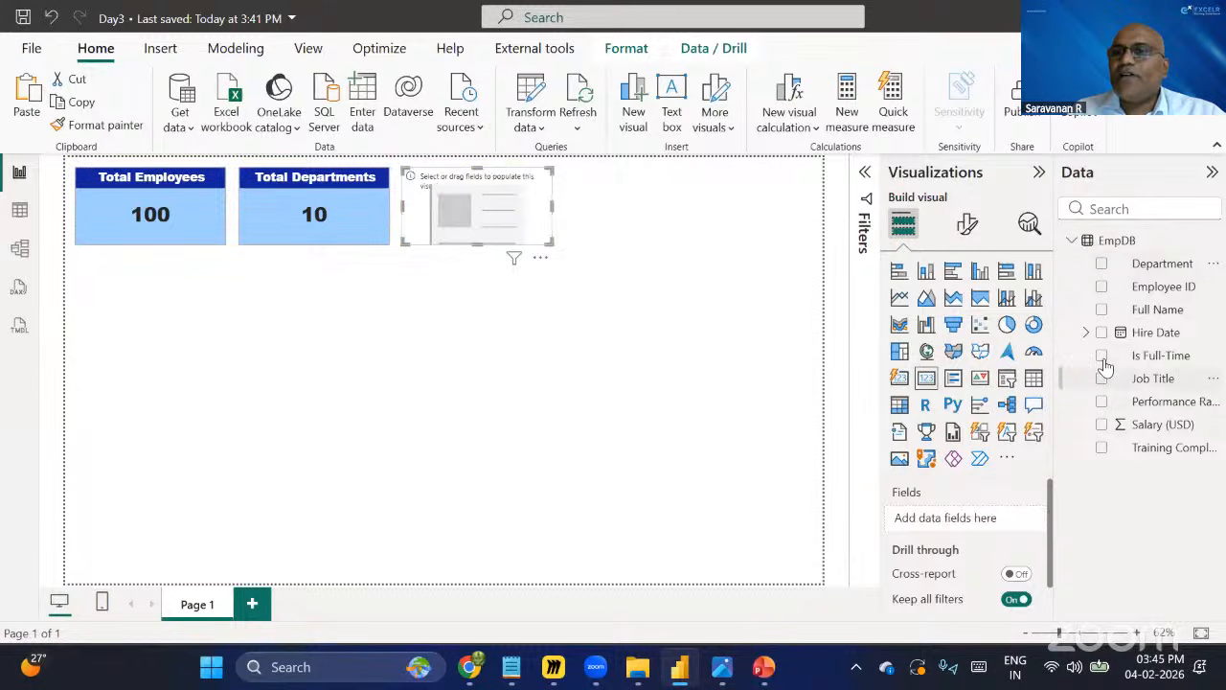
{"action": "left_click", "coordinate": [1102, 355]}
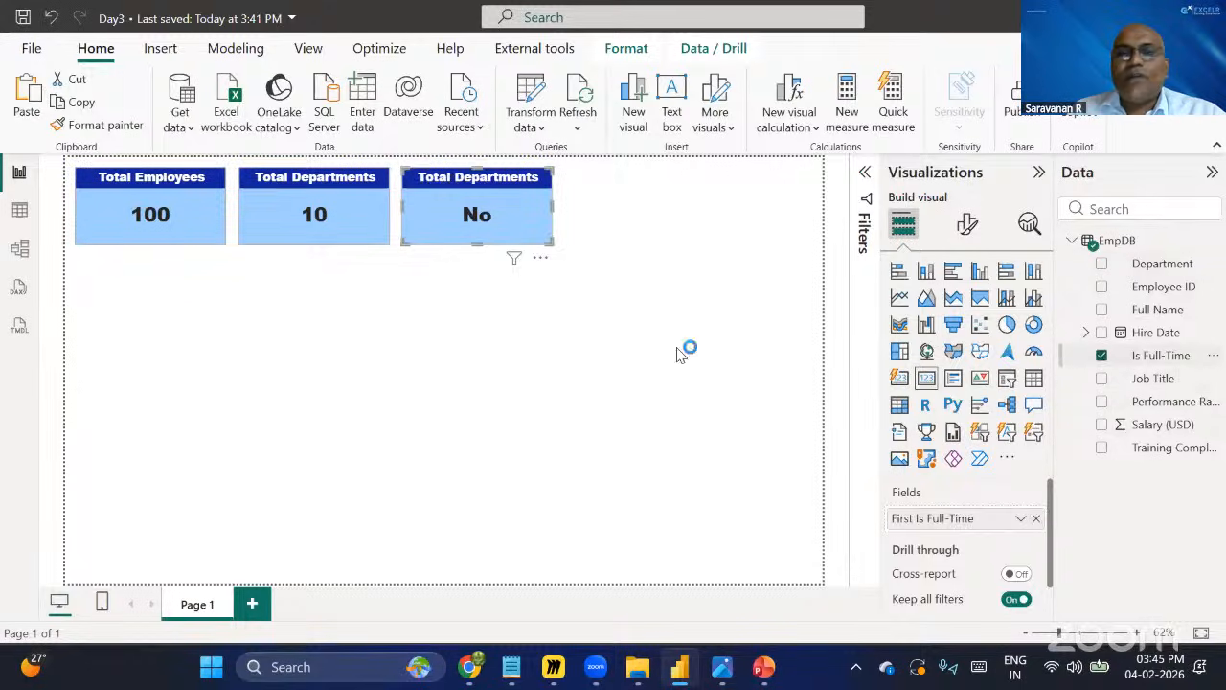
{"action": "left_click", "coordinate": [1021, 518]}
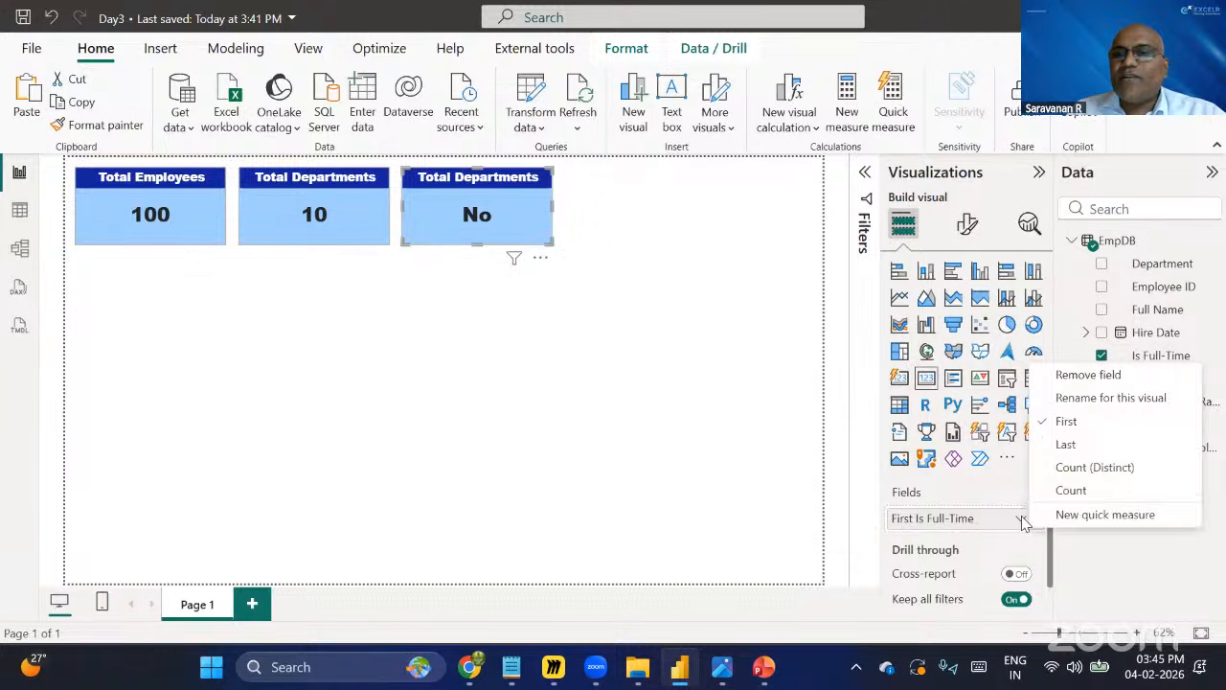
{"action": "left_click", "coordinate": [1089, 490]}
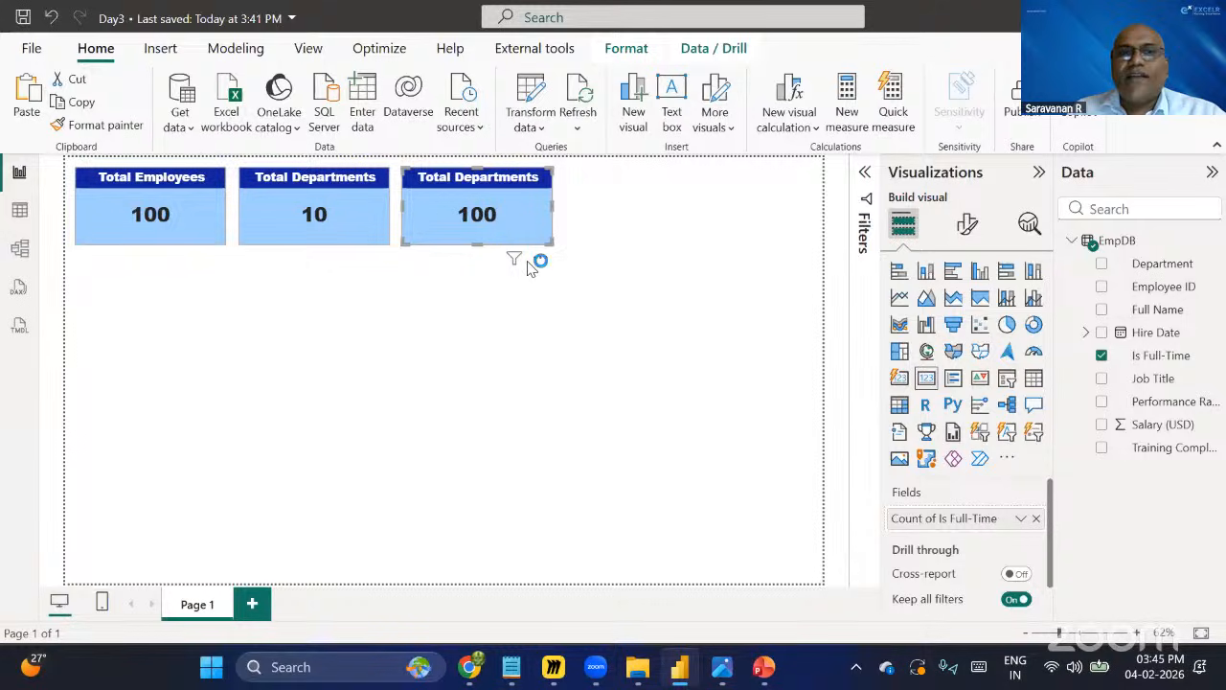
Review the Is Full-Time column values in the data table.
{"action": "left_click", "coordinate": [19, 210]}
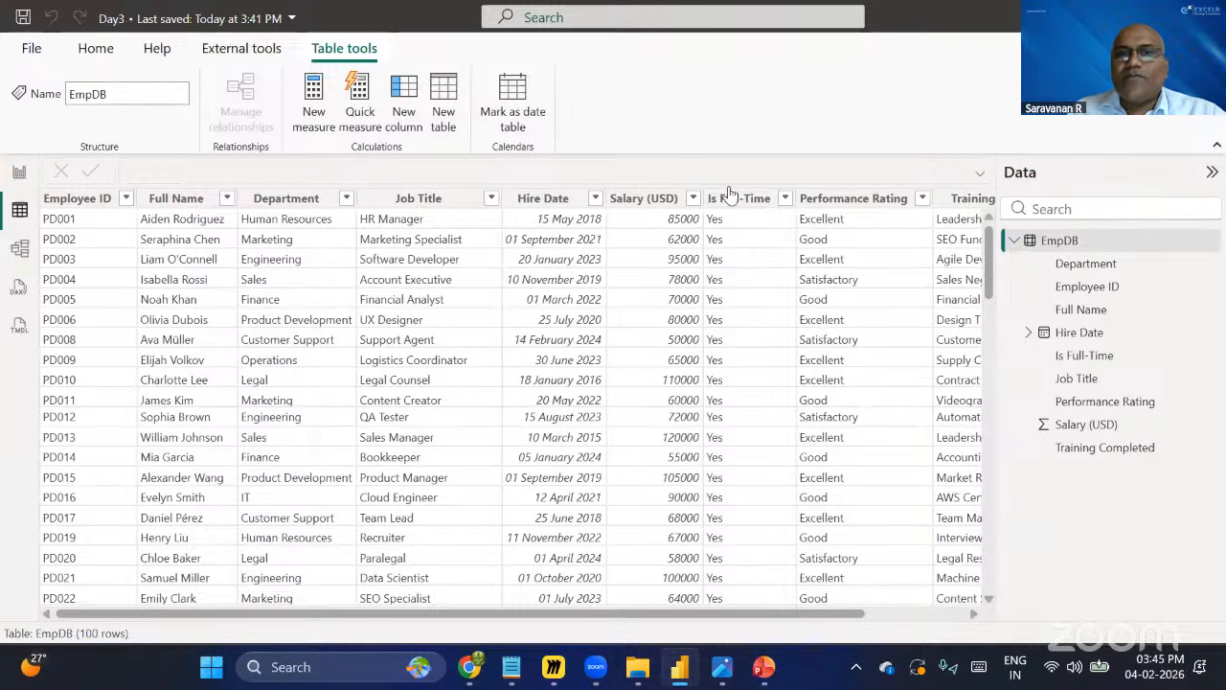
{"action": "scroll", "coordinate": [746, 362], "scroll_direction": "down", "scroll_amount": 8}
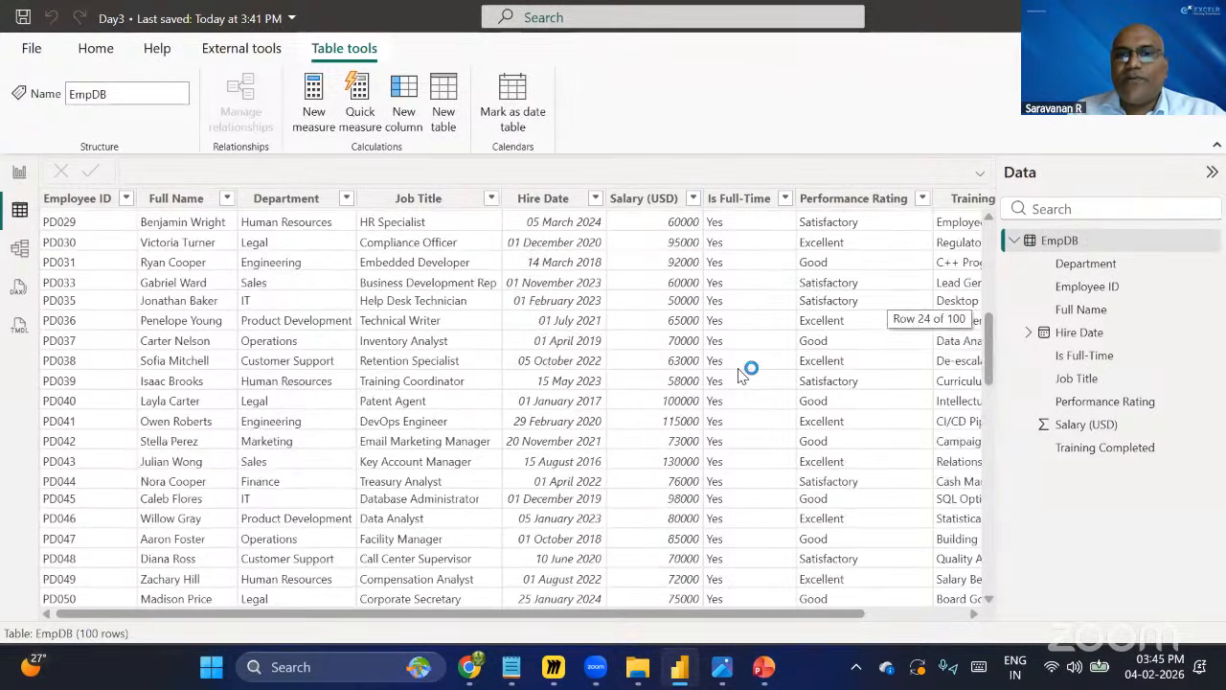
{"action": "scroll", "coordinate": [745, 373], "scroll_direction": "down", "scroll_amount": 17}
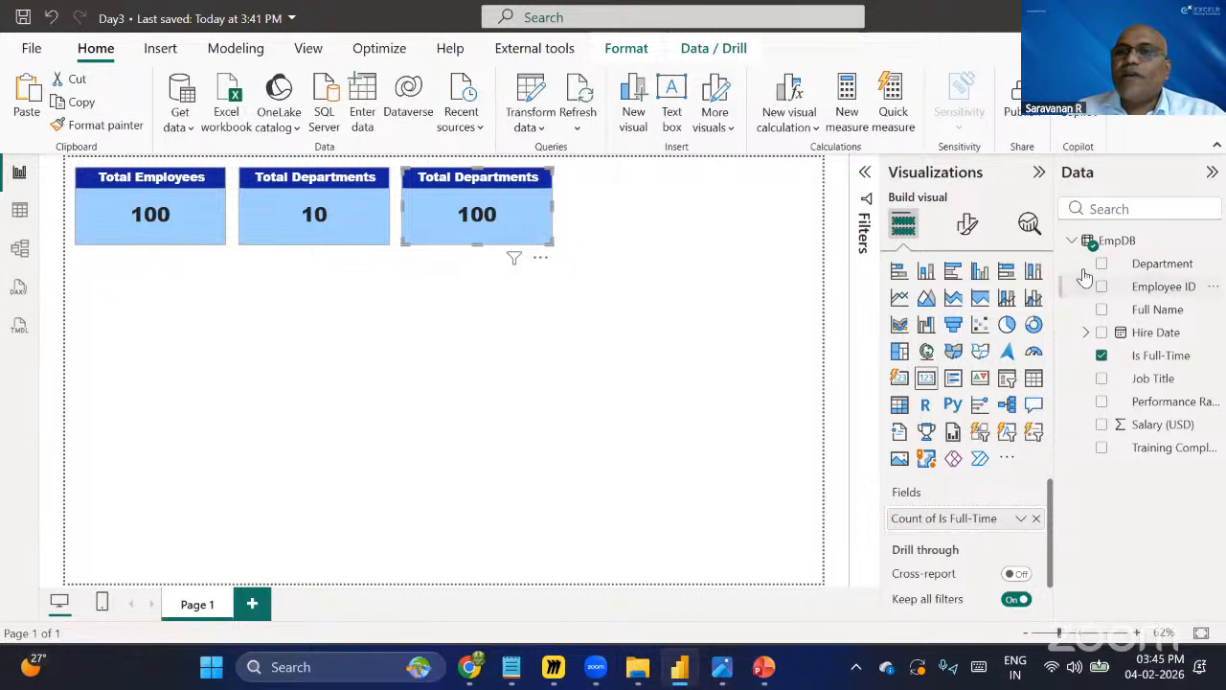
{"action": "left_click", "coordinate": [1071, 240]}
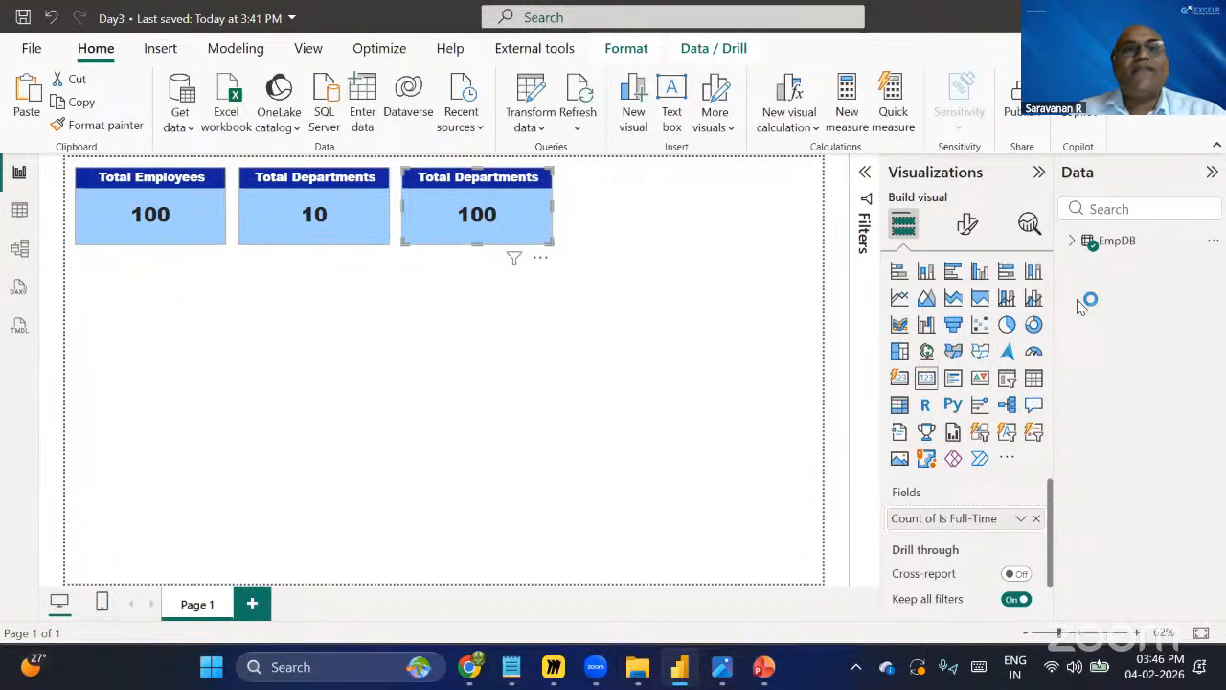
{"action": "left_click", "coordinate": [1073, 242]}
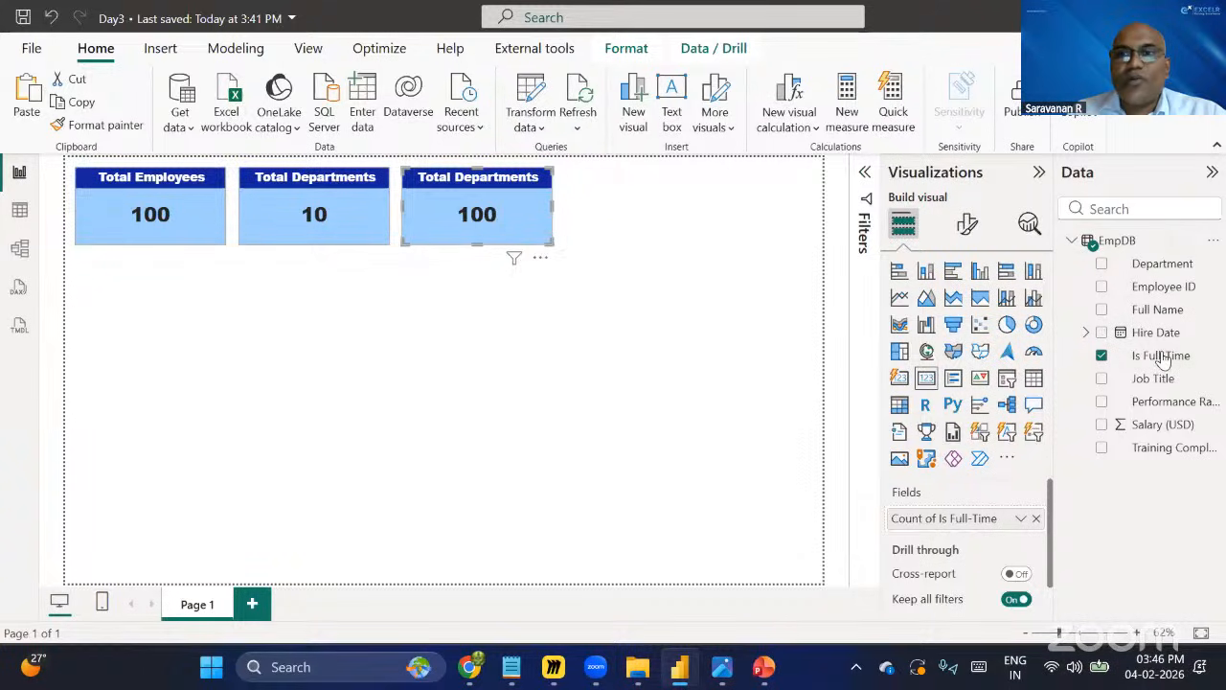
{"action": "left_click", "coordinate": [1072, 240]}
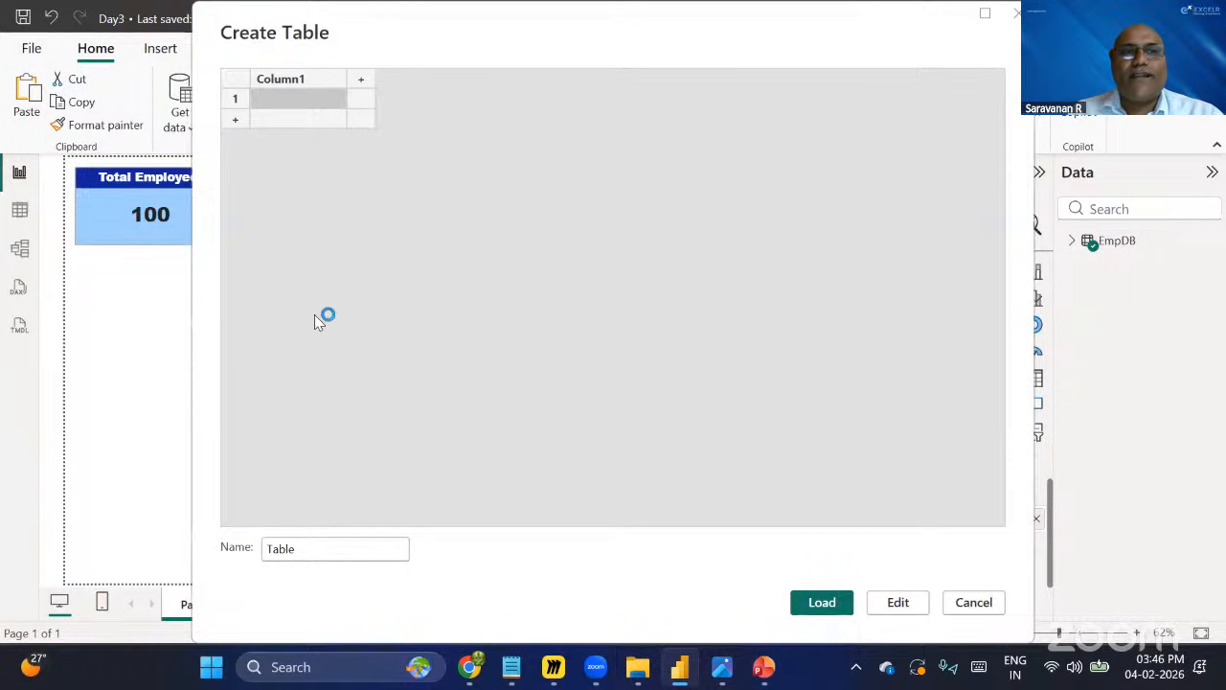
Try to create an empty table named All Measure with Enter data.
{"action": "left_click", "coordinate": [321, 553]}
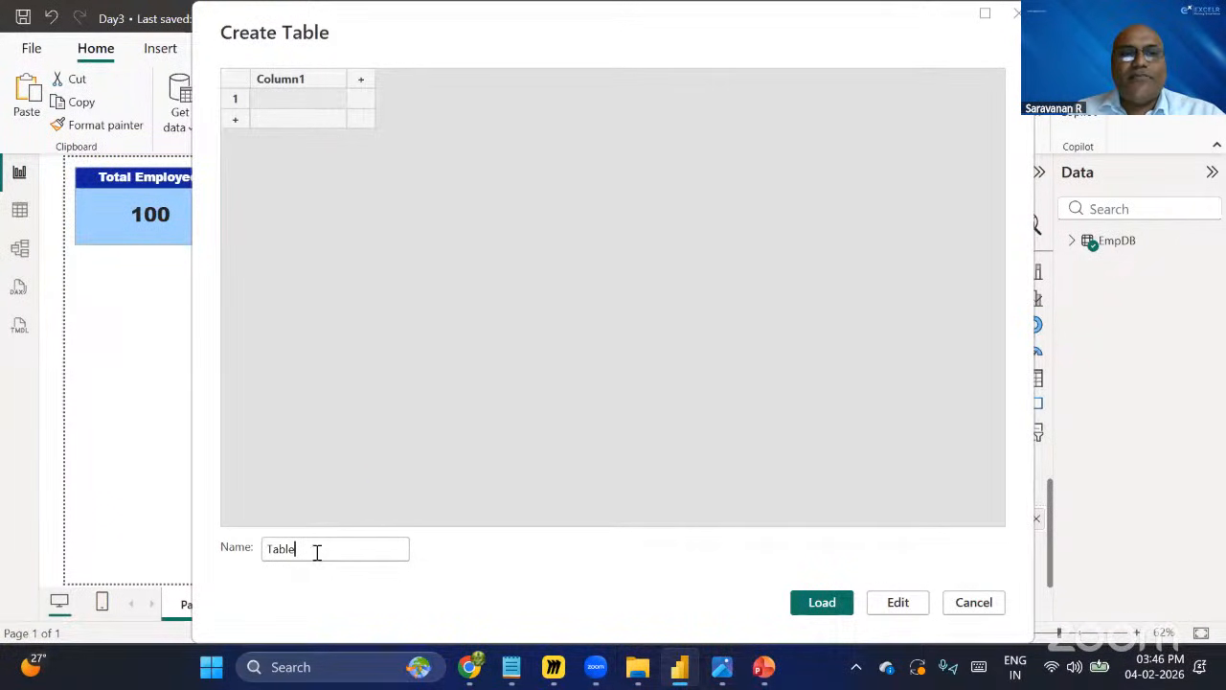
{"action": "left_click_drag", "start_coordinate": [265, 548], "coordinate": [512, 556]}
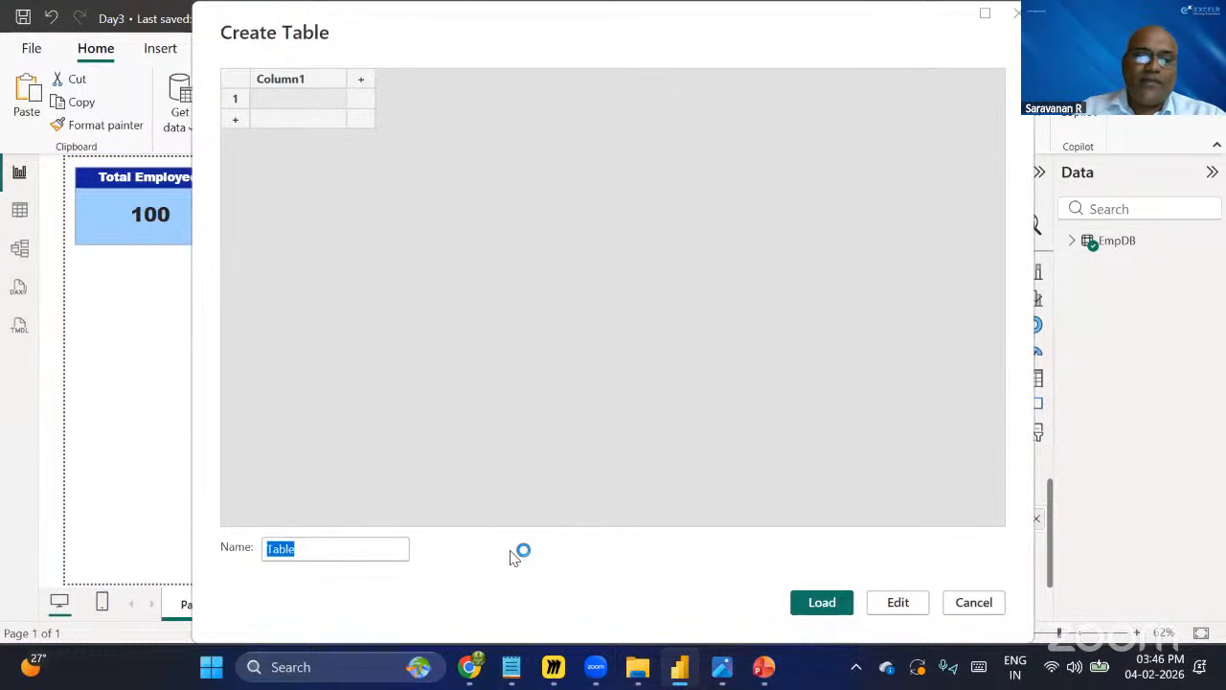
{"action": "type", "text": "A"}
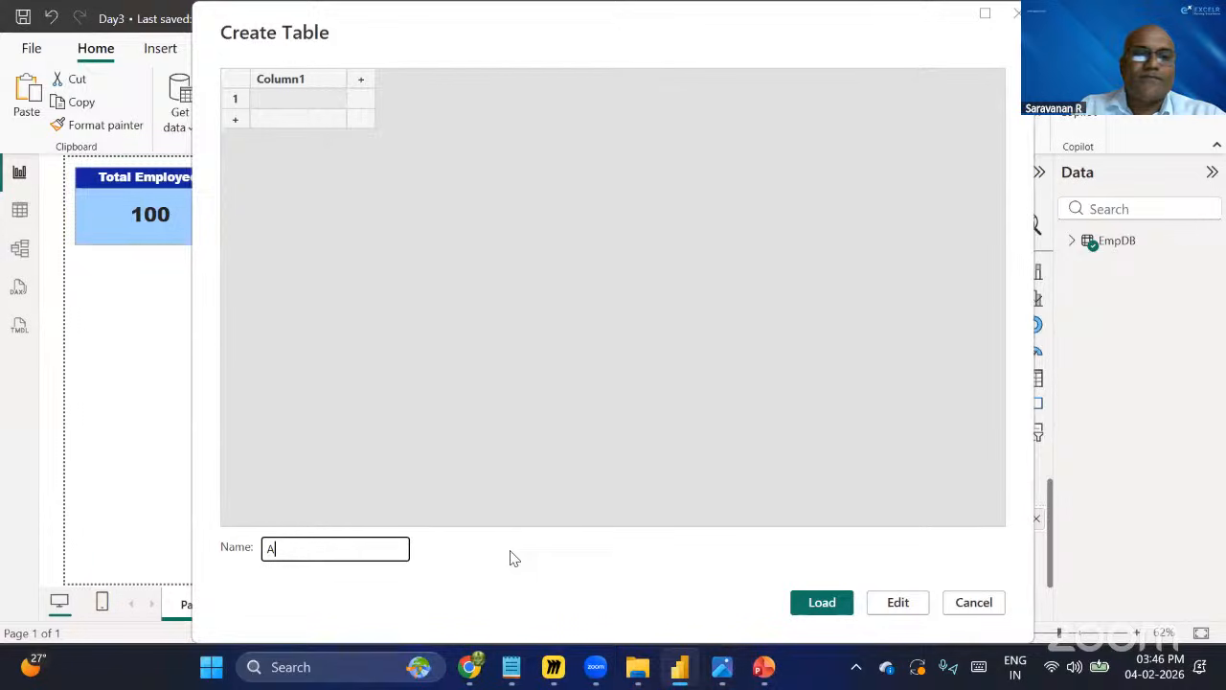
{"action": "type", "text": "ll Meas"}
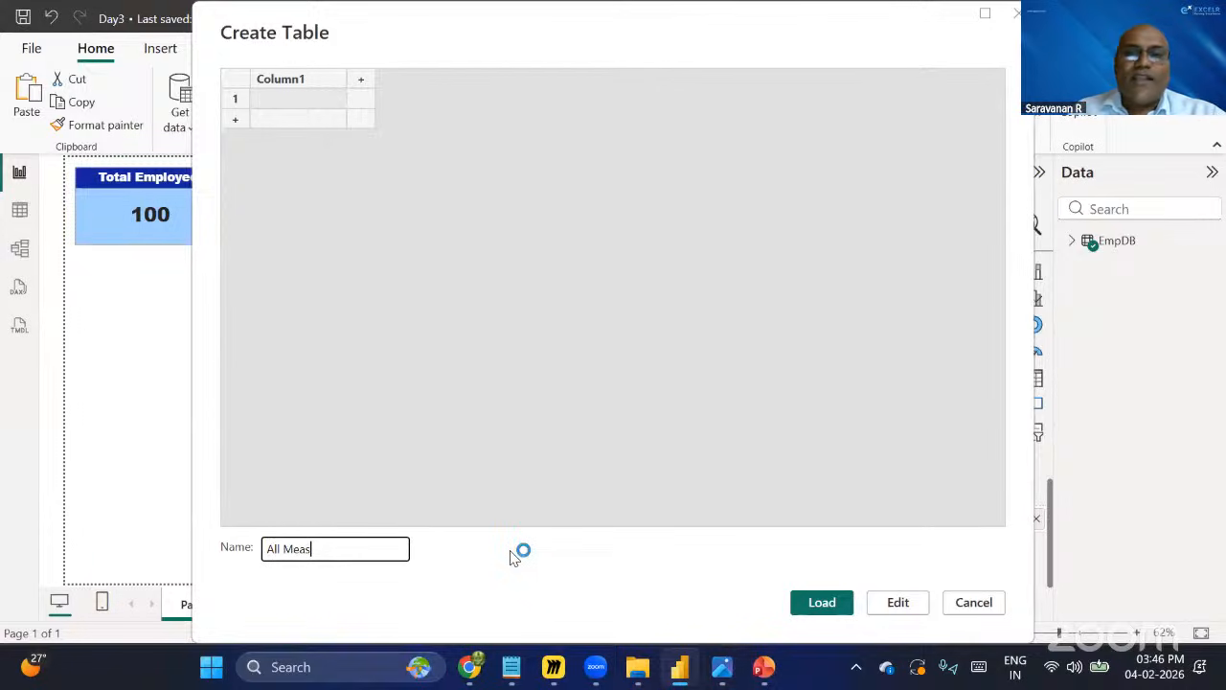
{"action": "type", "text": "ure"}
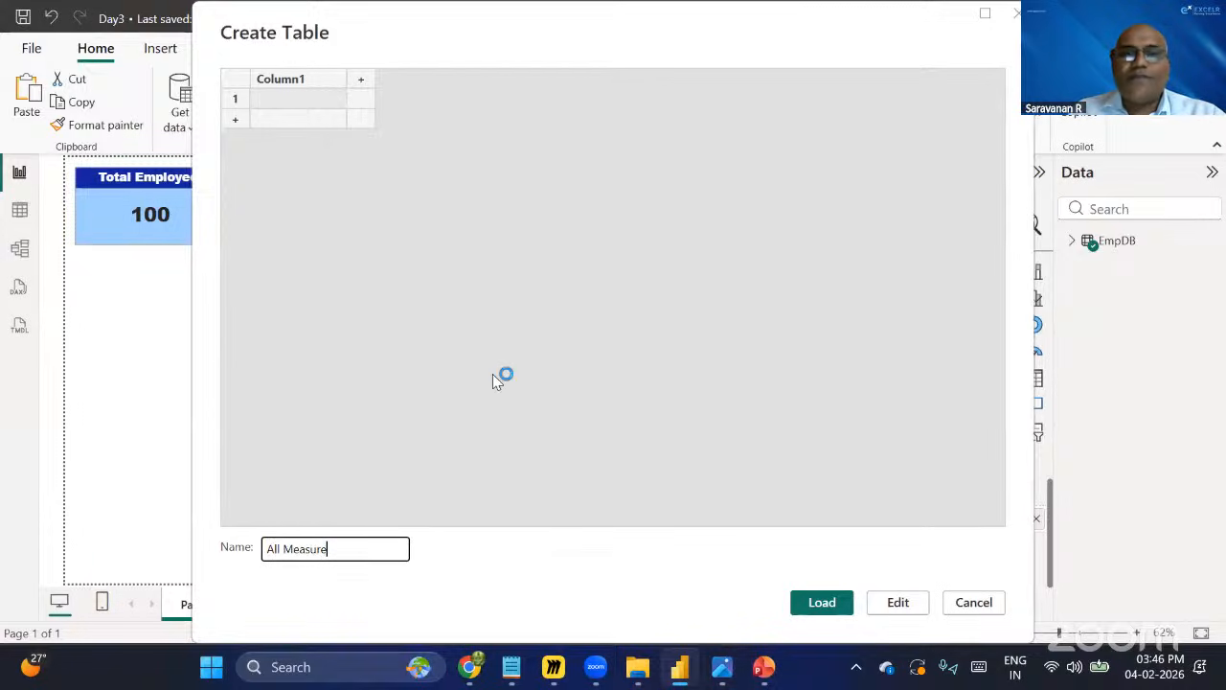
{"action": "key", "text": "Return"}
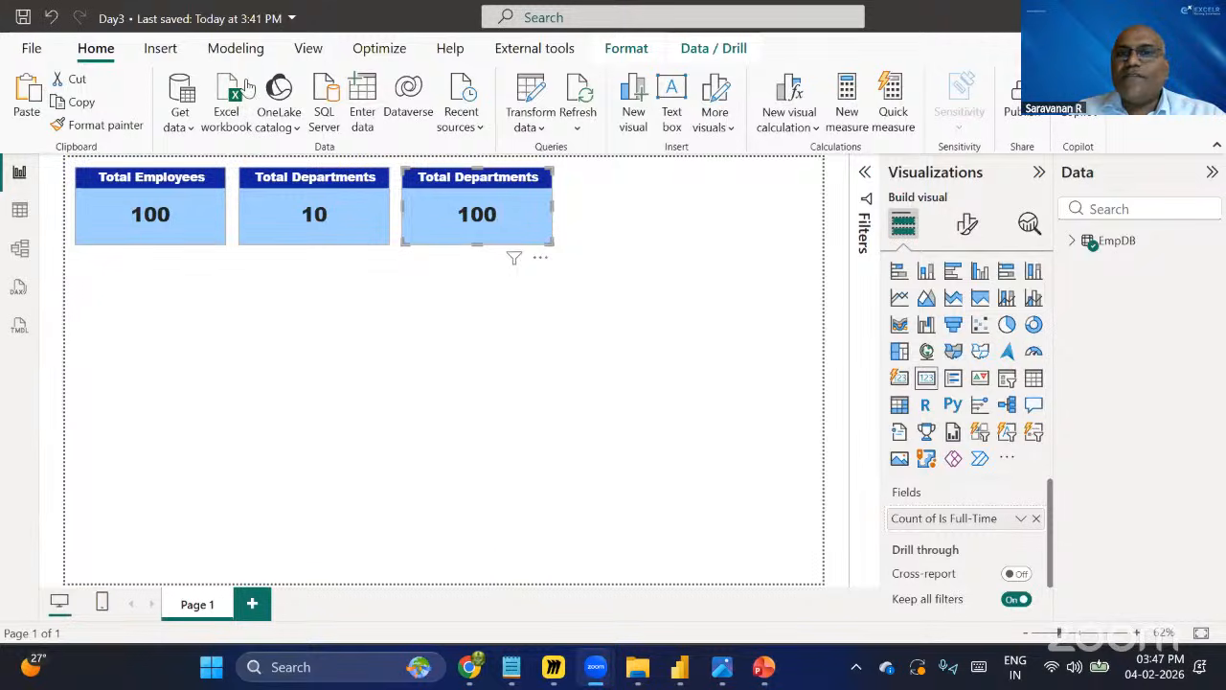
Create and load an empty table named All Measures with Enter data.
{"action": "left_click", "coordinate": [362, 84]}
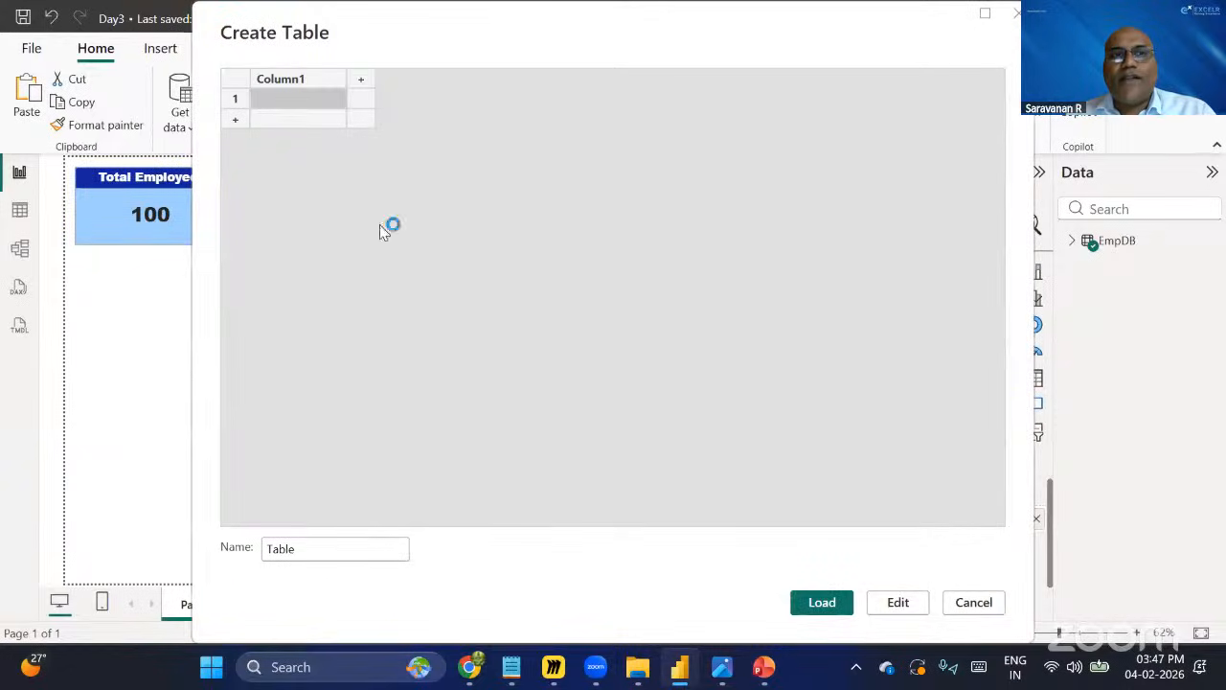
{"action": "left_click_drag", "start_coordinate": [338, 552], "coordinate": [254, 544]}
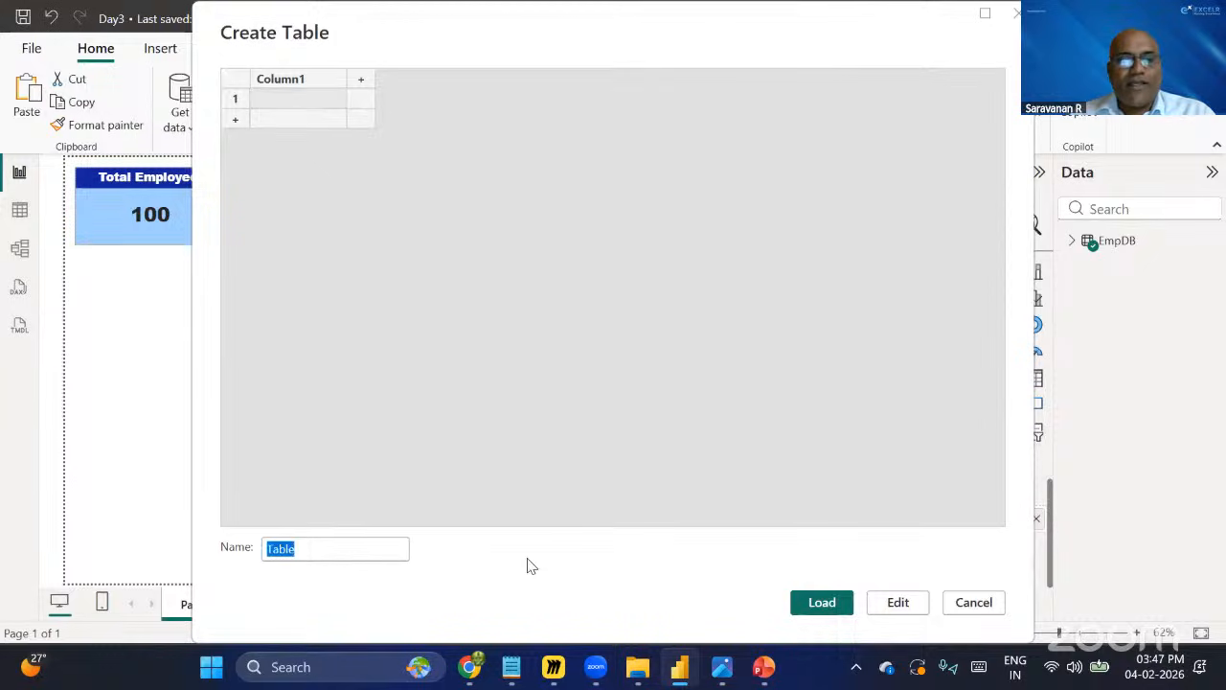
{"action": "type", "text": "All"}
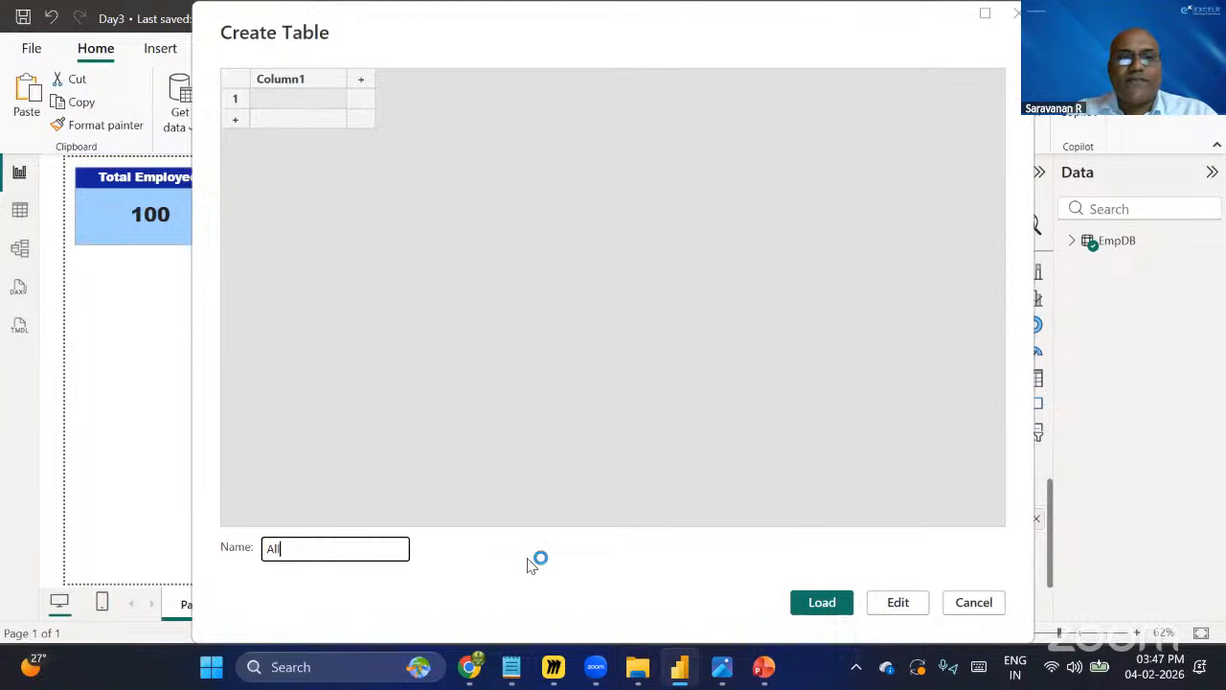
{"action": "type", "text": " Measures"}
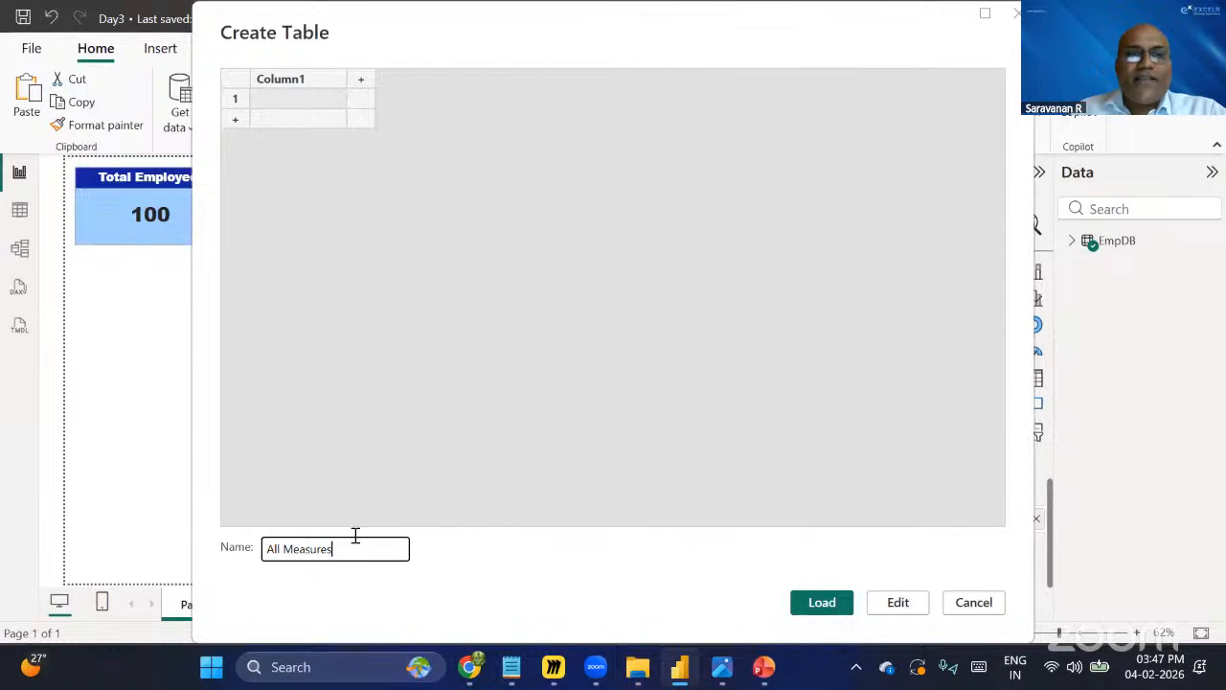
{"action": "left_click", "coordinate": [822, 603]}
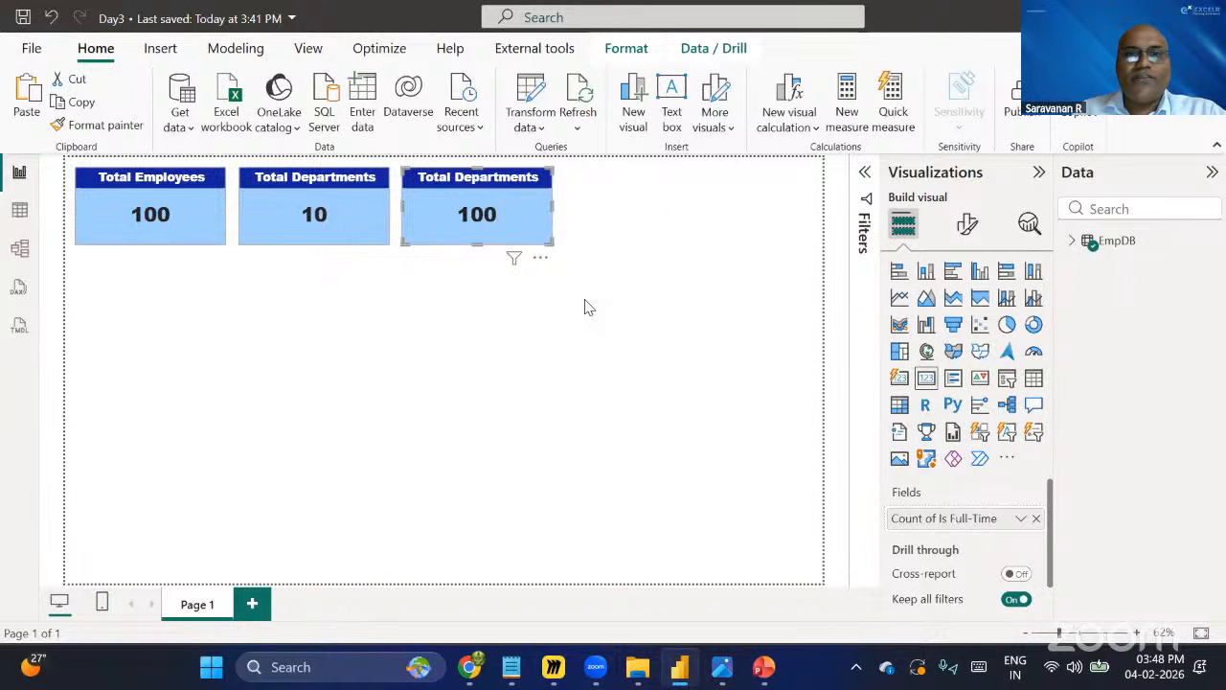
{"action": "key", "text": "alt+Tab"}
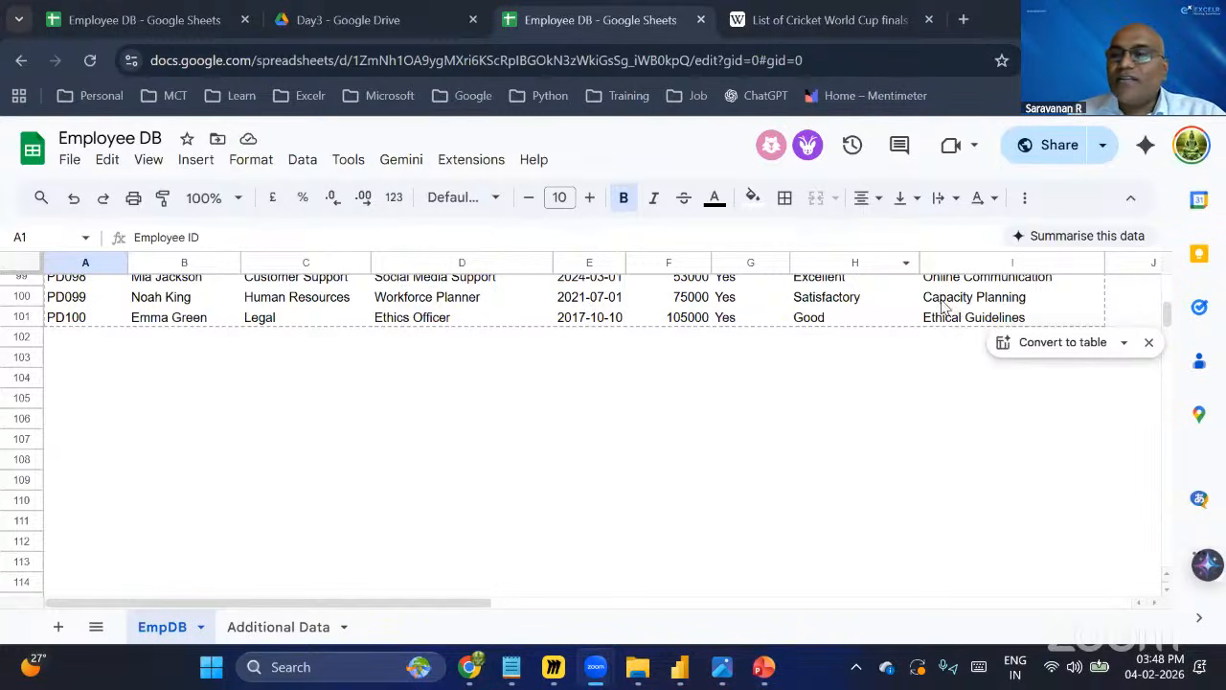
{"action": "key", "text": "alt+Tab"}
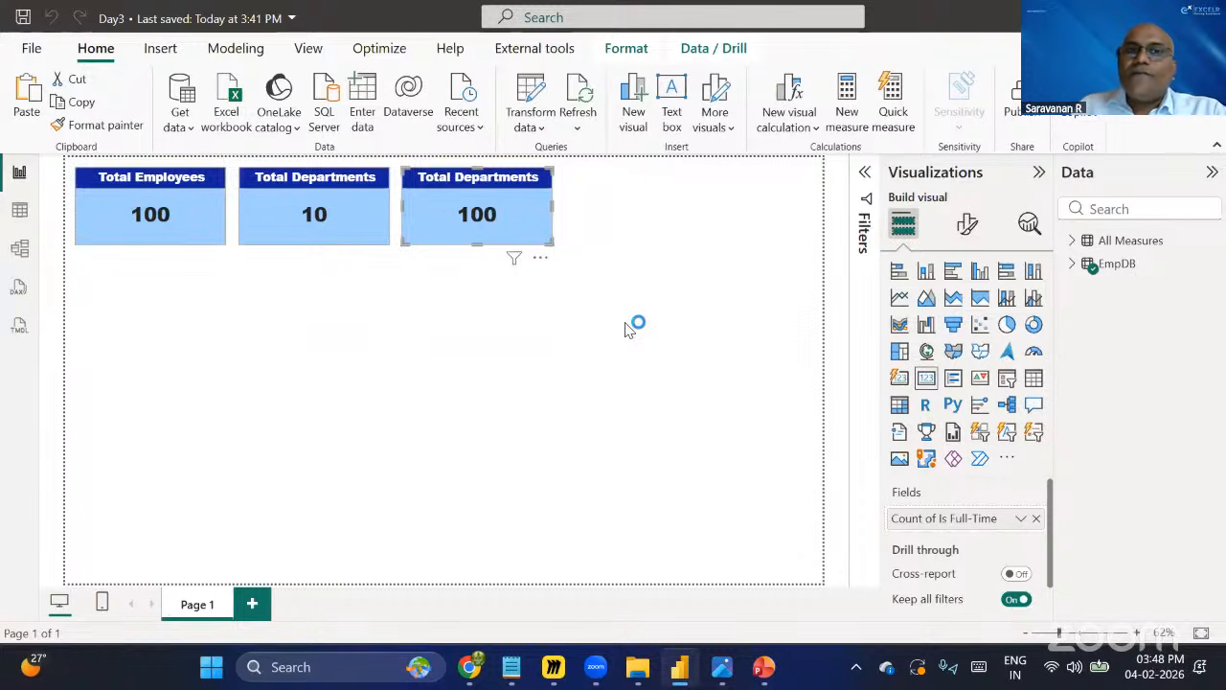
{"action": "left_click", "coordinate": [784, 322]}
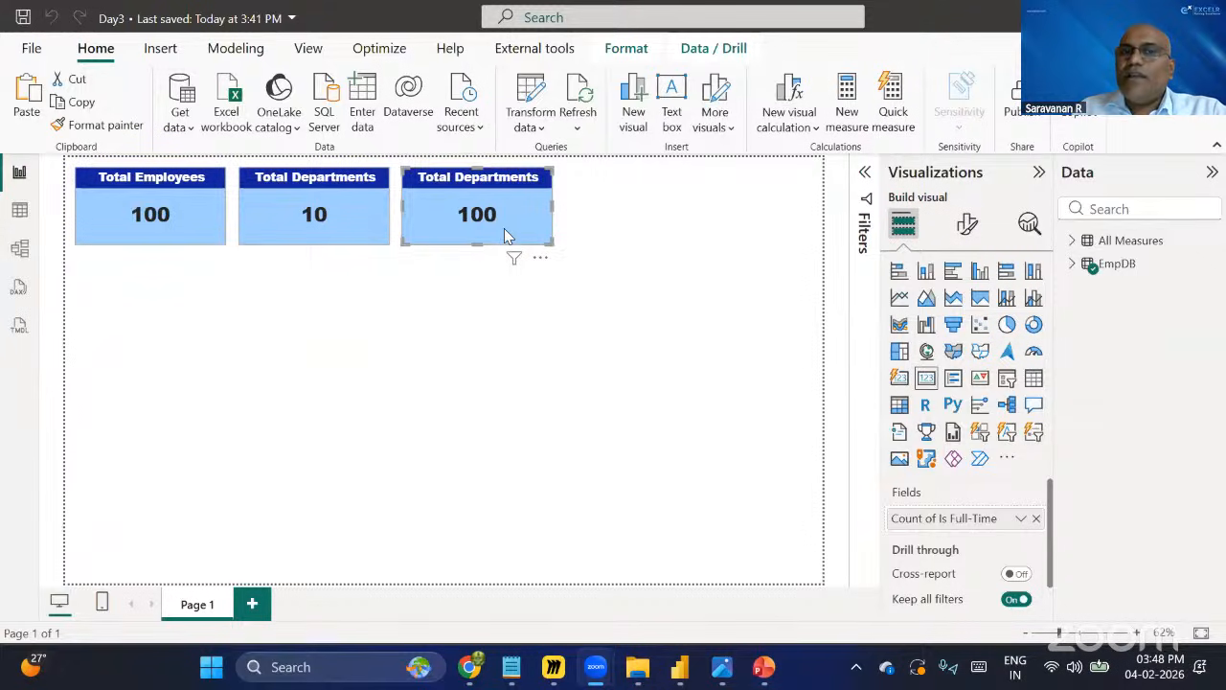
{"action": "left_click", "coordinate": [587, 322]}
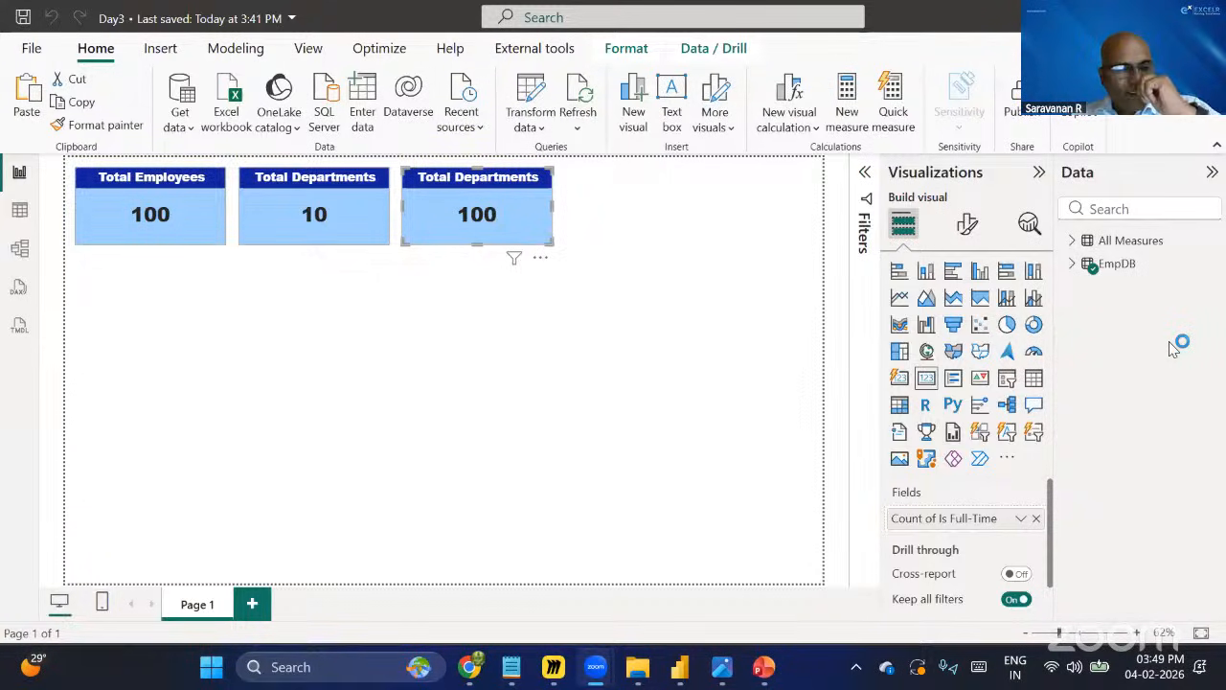
Expand the All Measures table and rename it Dax.
{"action": "left_click", "coordinate": [1117, 244]}
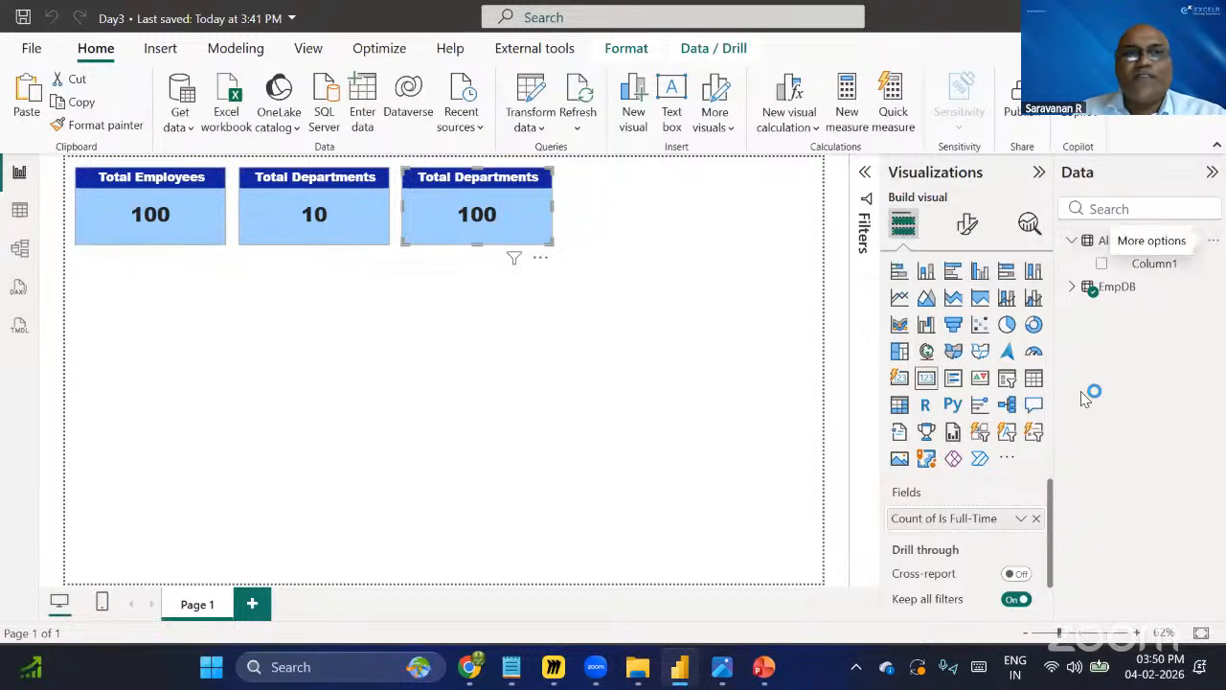
{"action": "double_click", "coordinate": [1143, 242]}
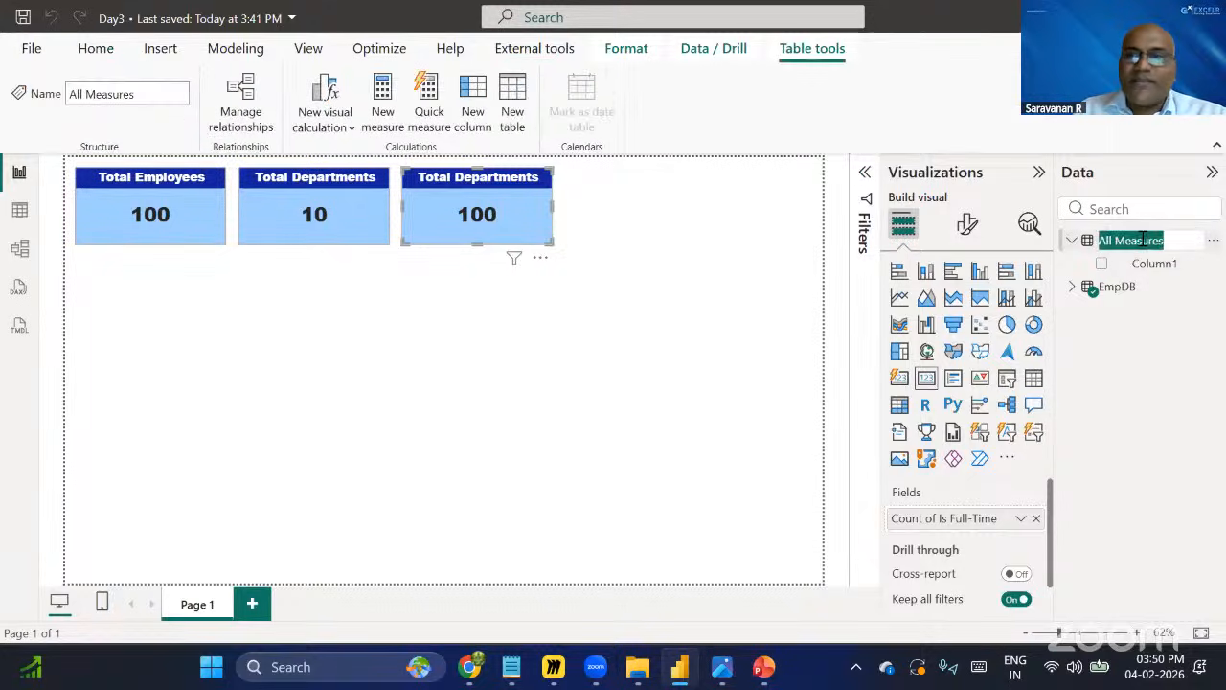
{"action": "type", "text": "Dax"}
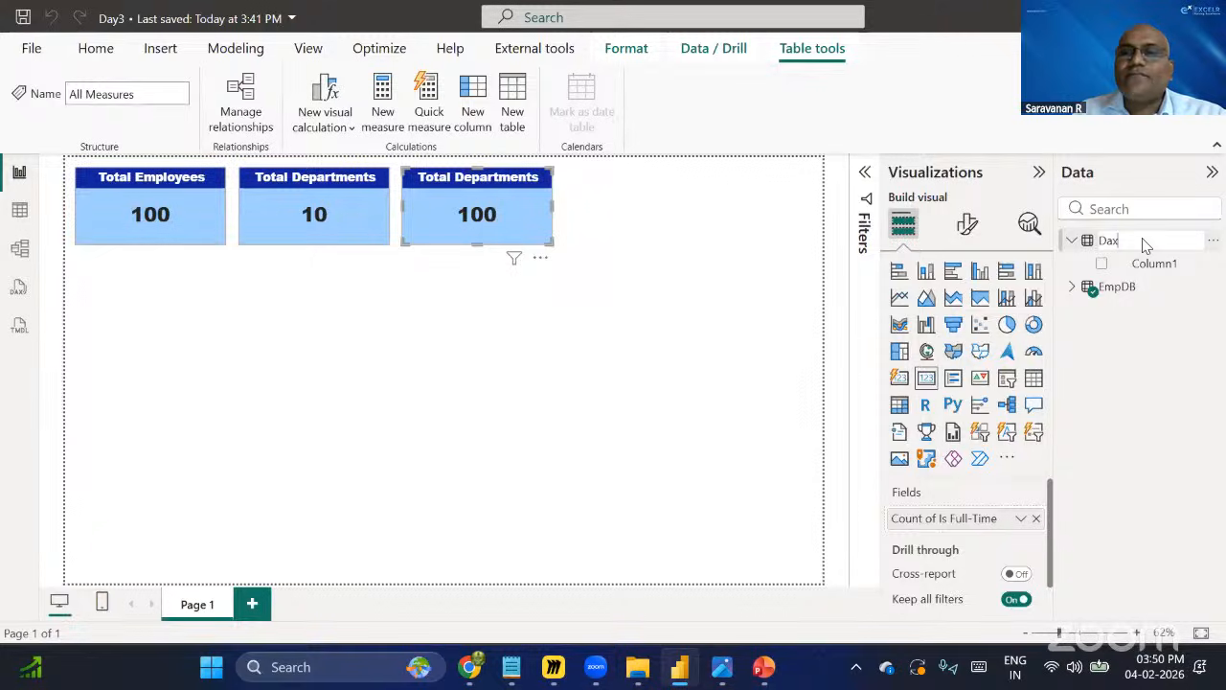
{"action": "key", "text": "Return"}
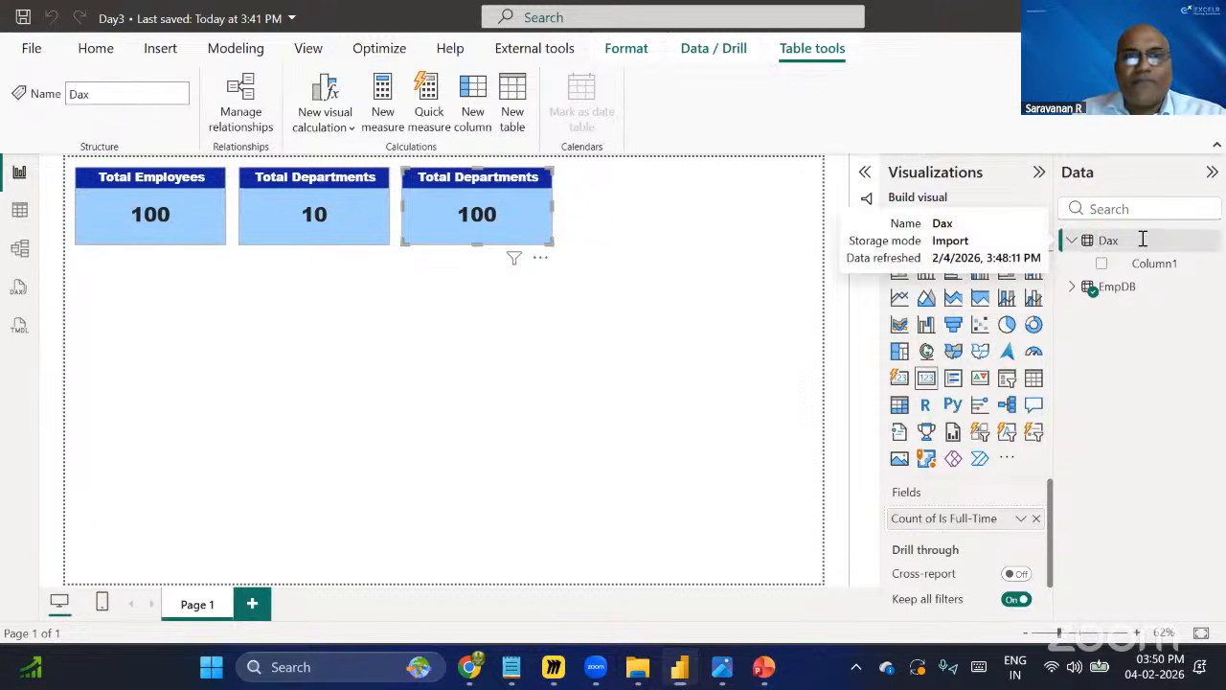
Rename the Dax table back to All Measures.
{"action": "double_click", "coordinate": [1143, 240]}
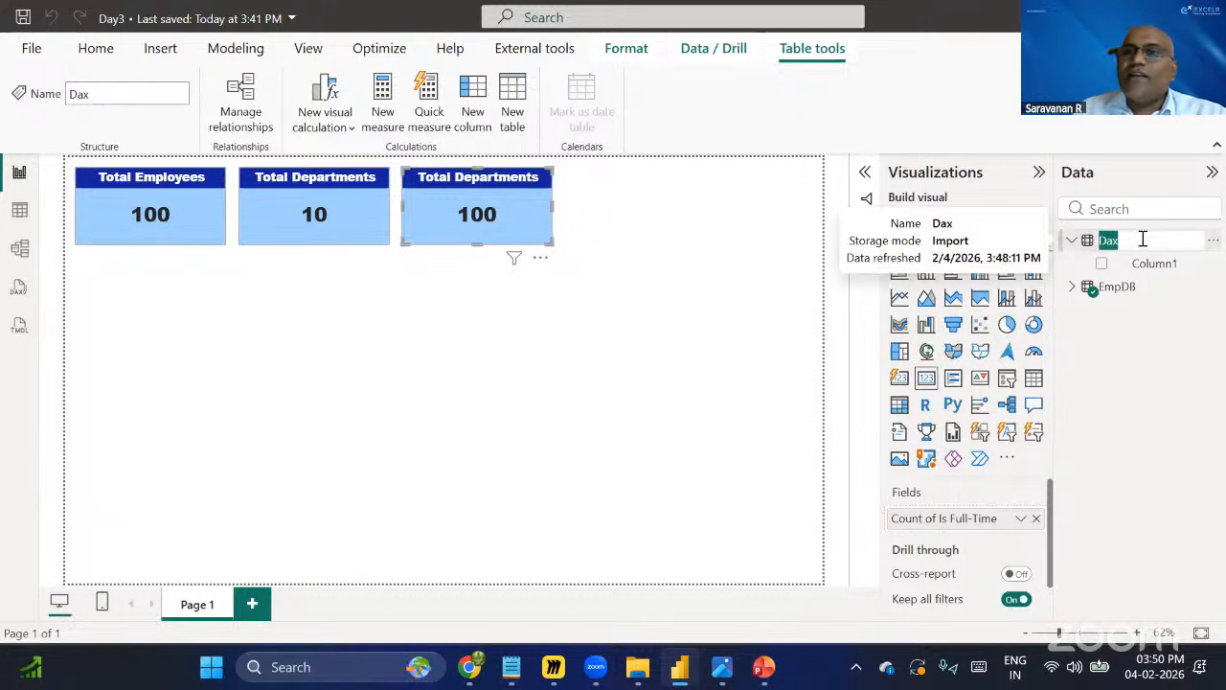
{"action": "type", "text": "All M"}
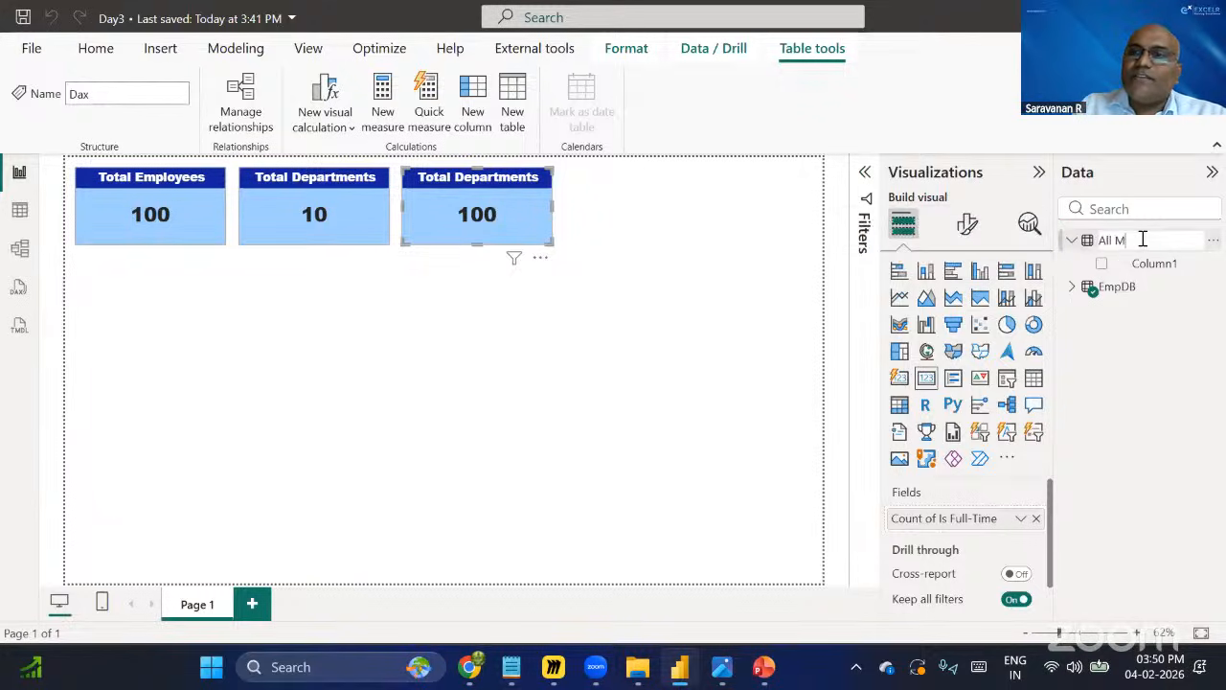
{"action": "type", "text": "easures"}
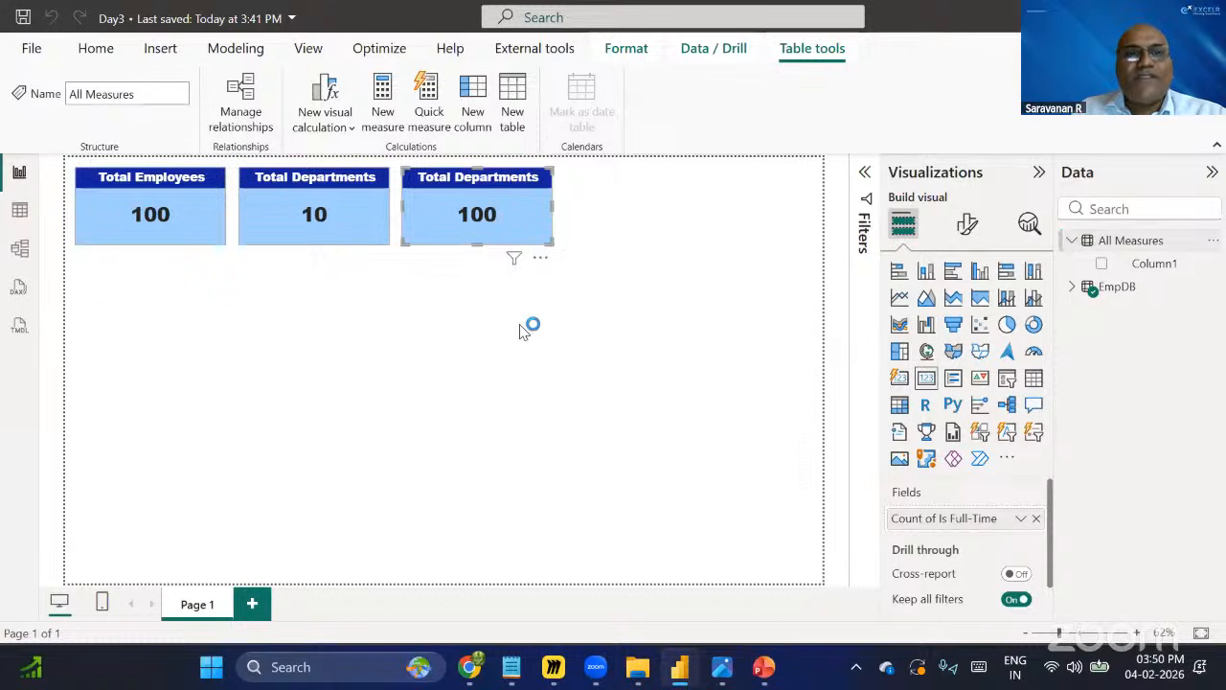
{"action": "left_click", "coordinate": [619, 356]}
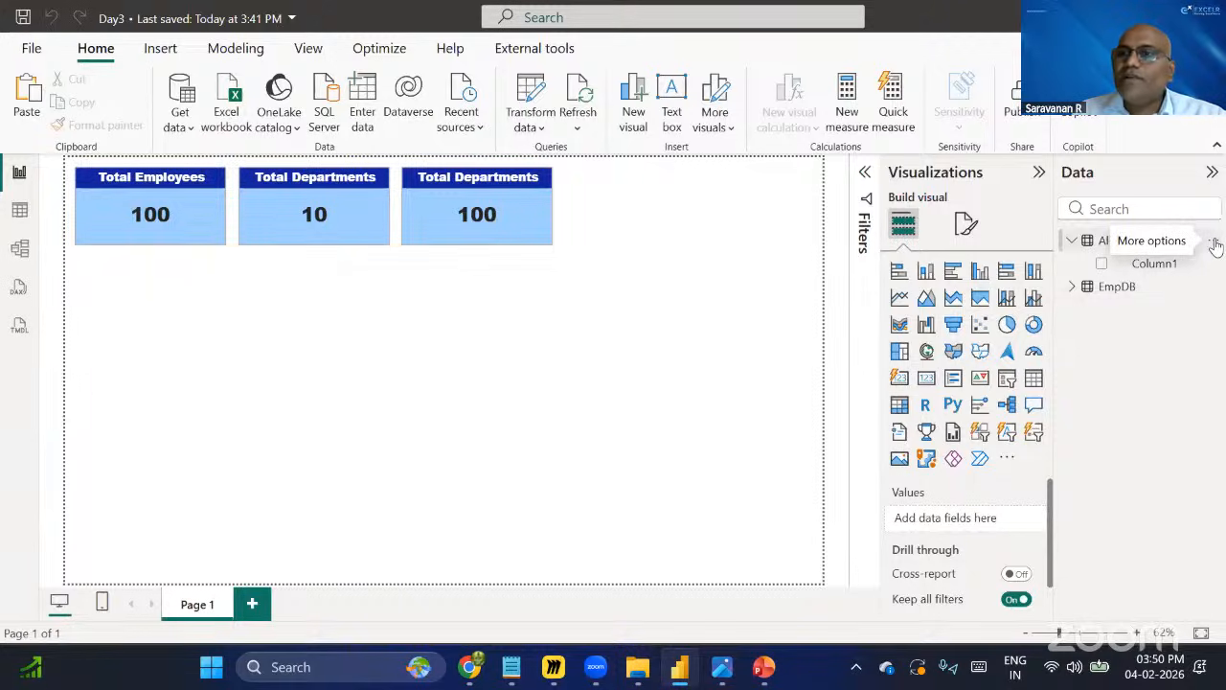
{"action": "right_click", "coordinate": [1091, 284]}
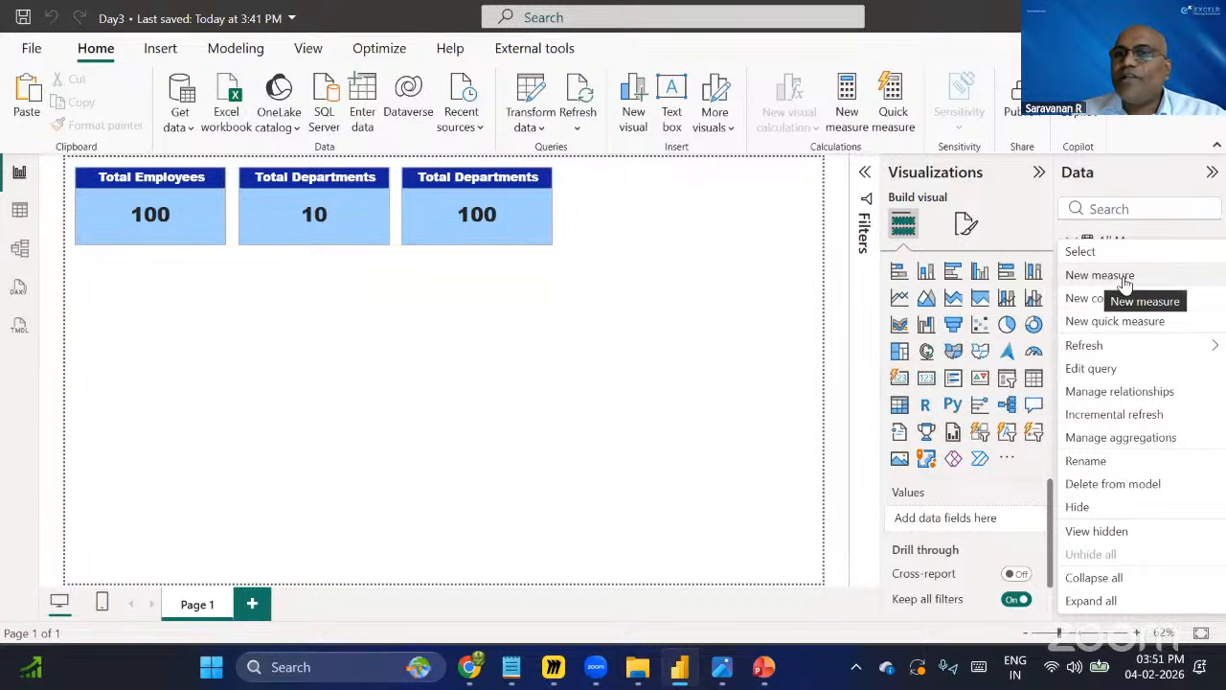
{"action": "left_click", "coordinate": [1121, 276]}
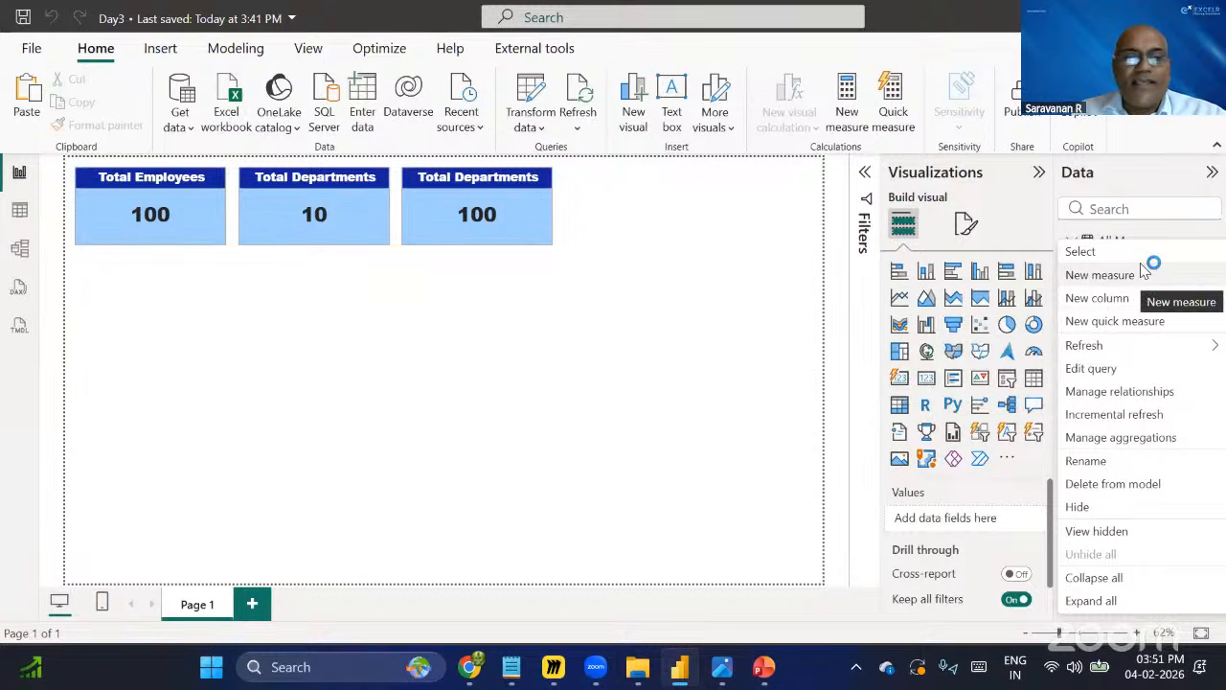
{"action": "left_click", "coordinate": [1215, 245]}
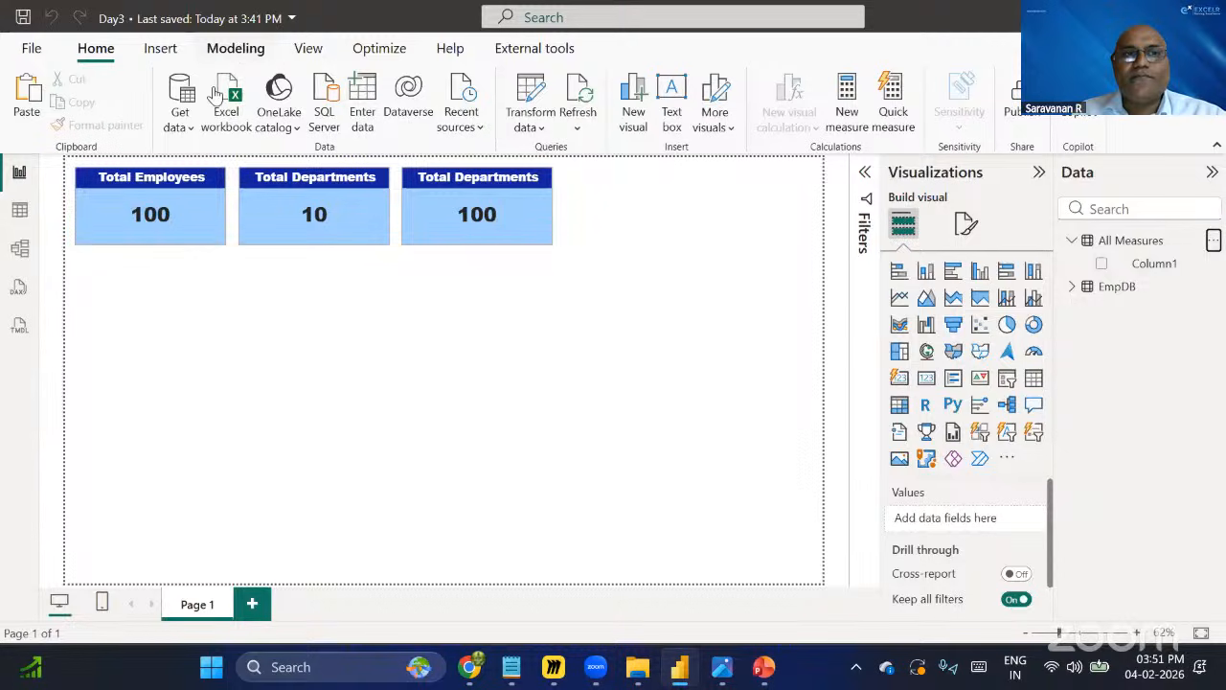
Add a new measure to the All Measures table and name it FTE's in the formula bar.
{"action": "left_click", "coordinate": [248, 56]}
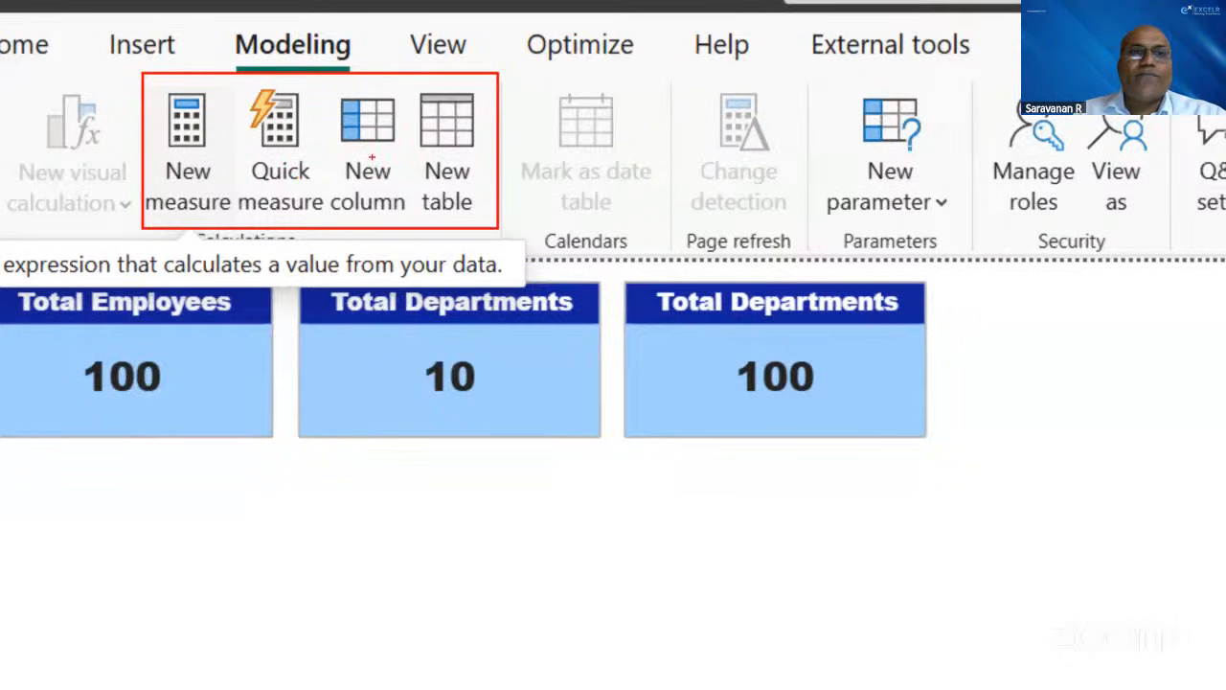
{"action": "left_click_drag", "start_coordinate": [164, 176], "coordinate": [208, 137]}
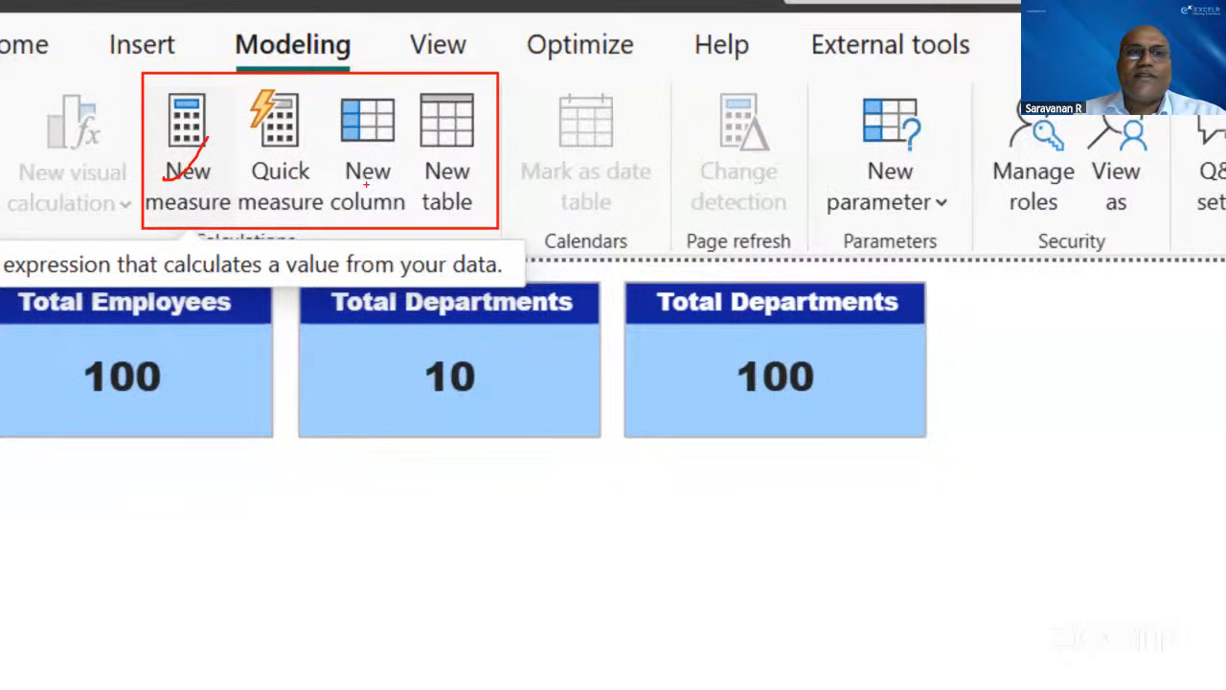
{"action": "left_click_drag", "start_coordinate": [362, 181], "coordinate": [407, 140]}
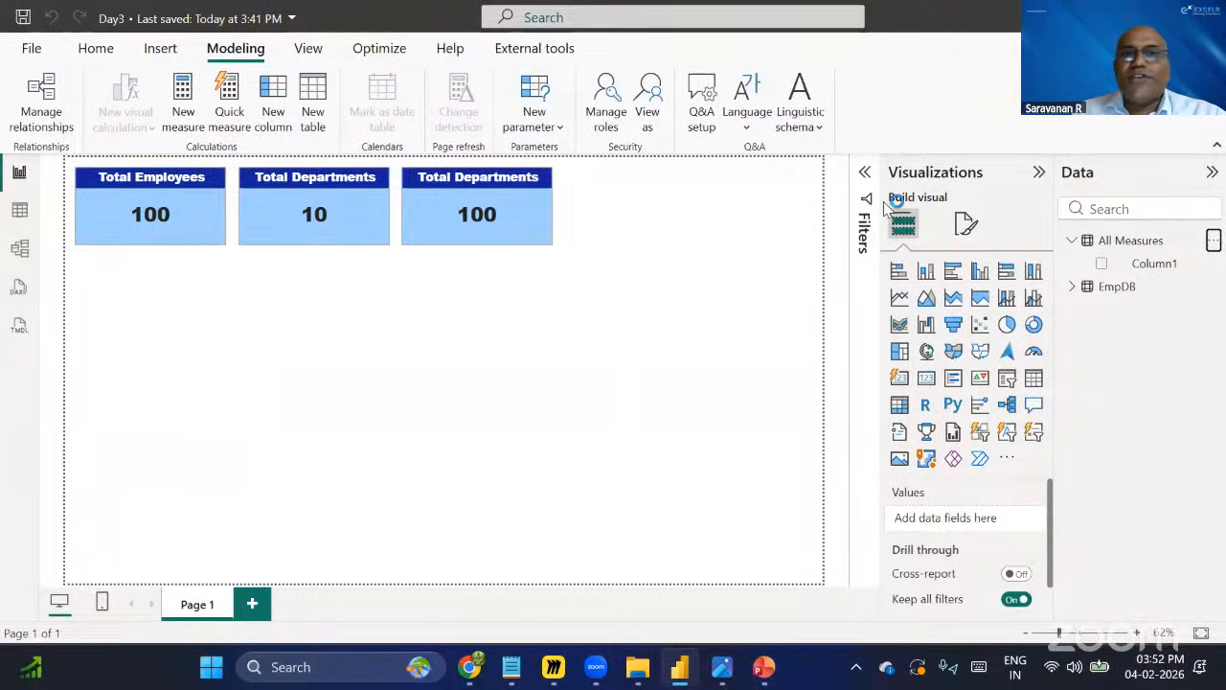
{"action": "left_click", "coordinate": [1132, 243]}
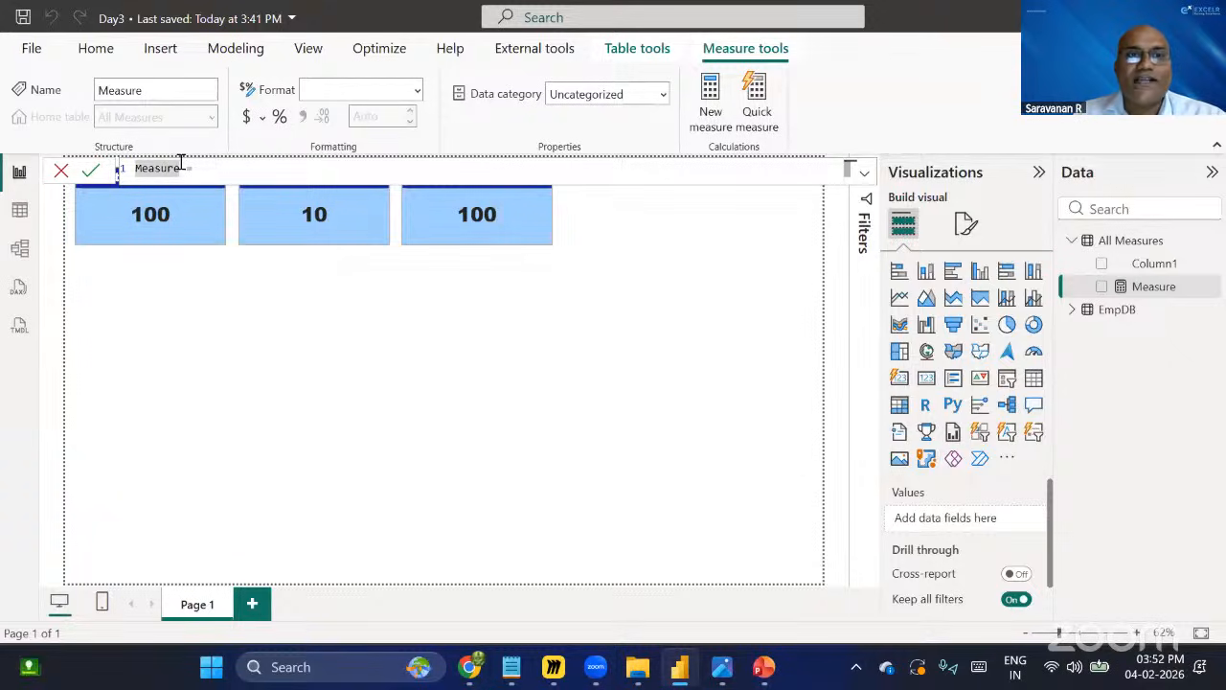
{"action": "left_click_drag", "start_coordinate": [135, 168], "coordinate": [181, 169]}
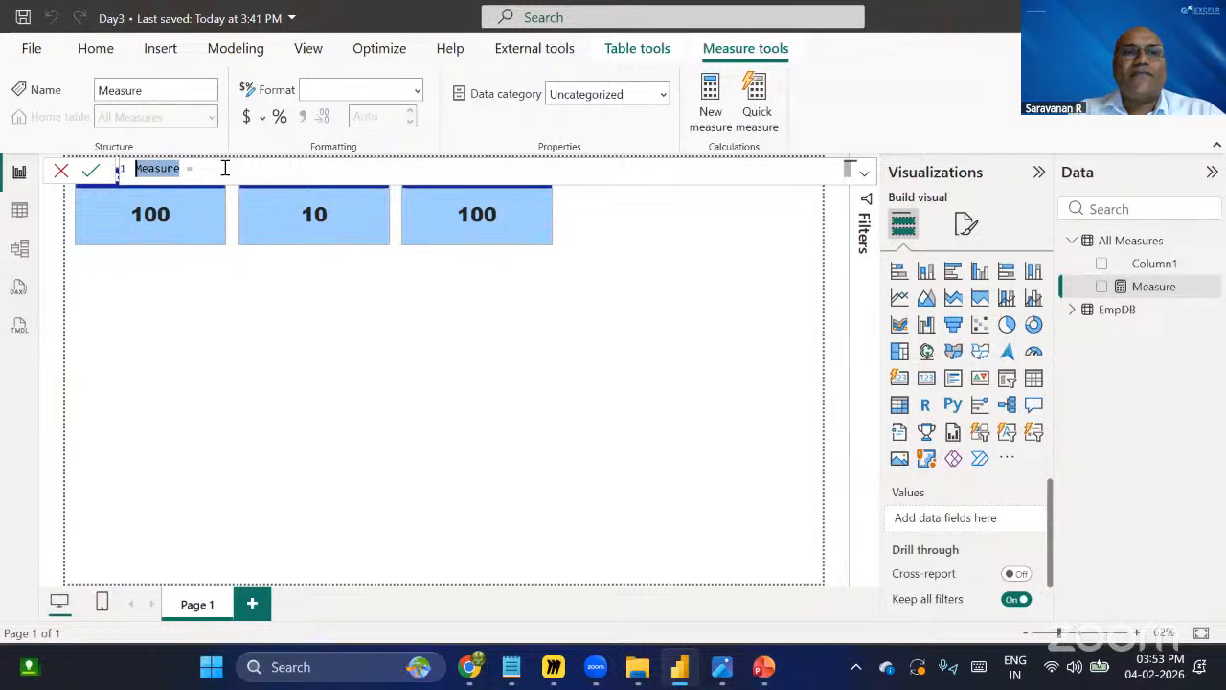
{"action": "type", "text": "FTE's"}
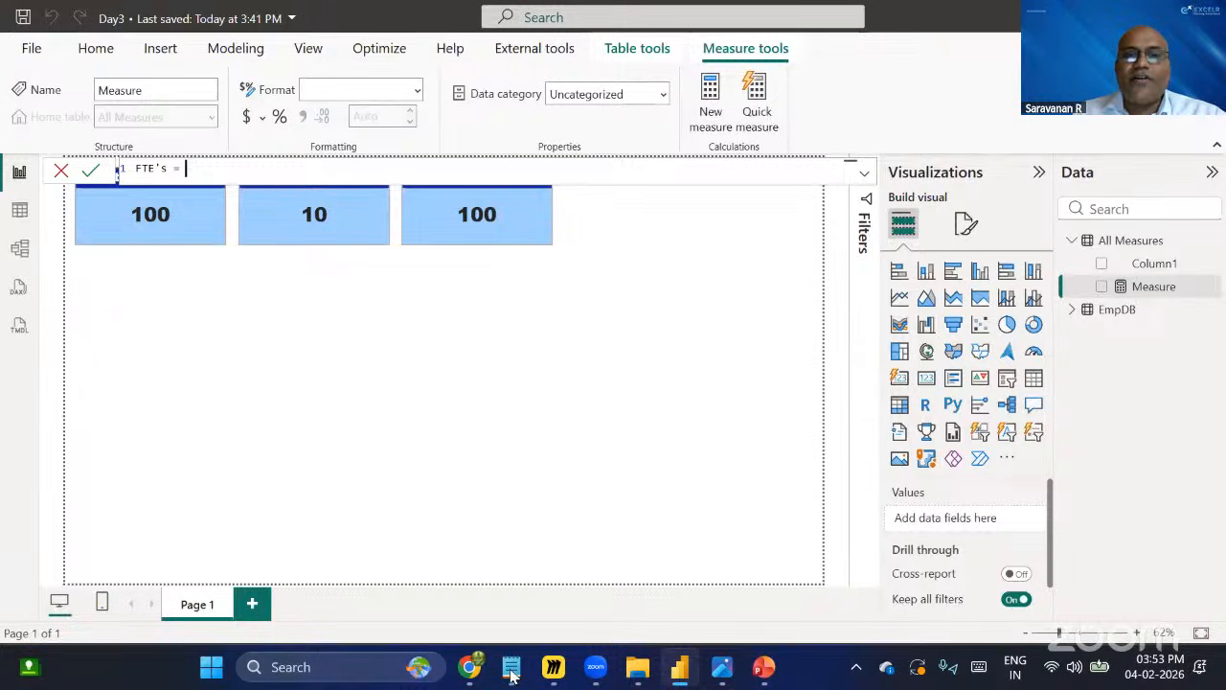
Switch to the Notepad DAX notes and write a new line reading calculate------> Filter the context.
{"action": "key", "text": "alt+Tab"}
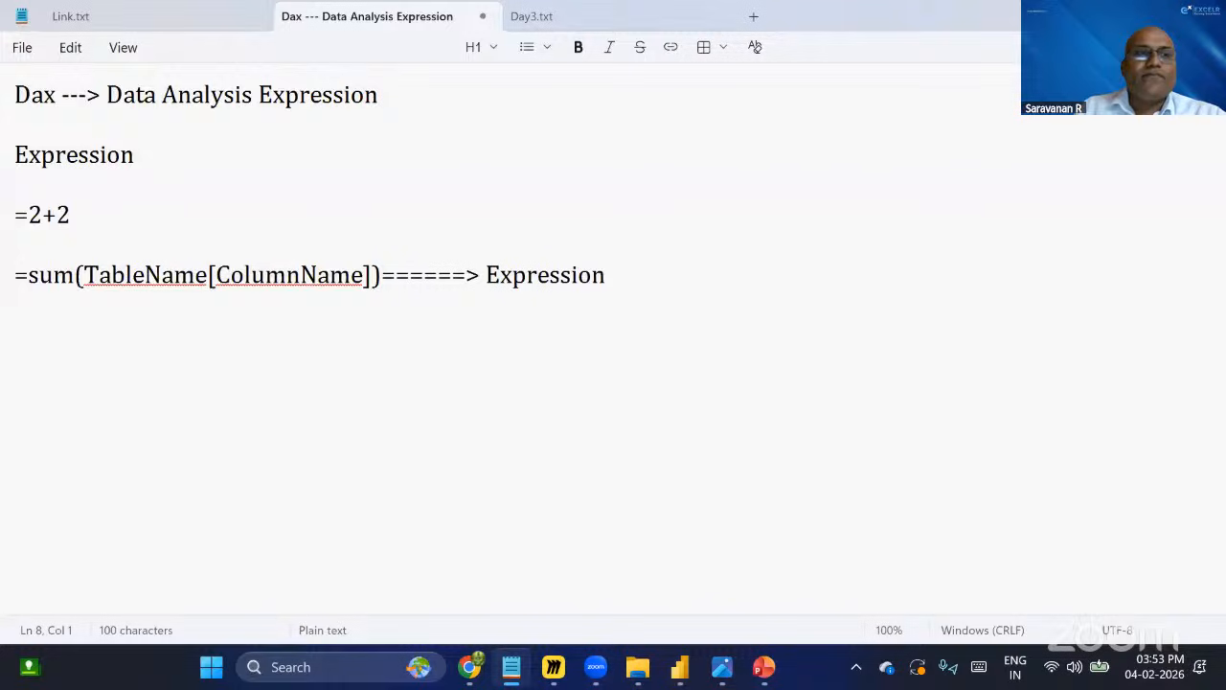
{"action": "key", "text": "Return"}
{"action": "key", "text": "Return"}
{"action": "type", "text": "c"}
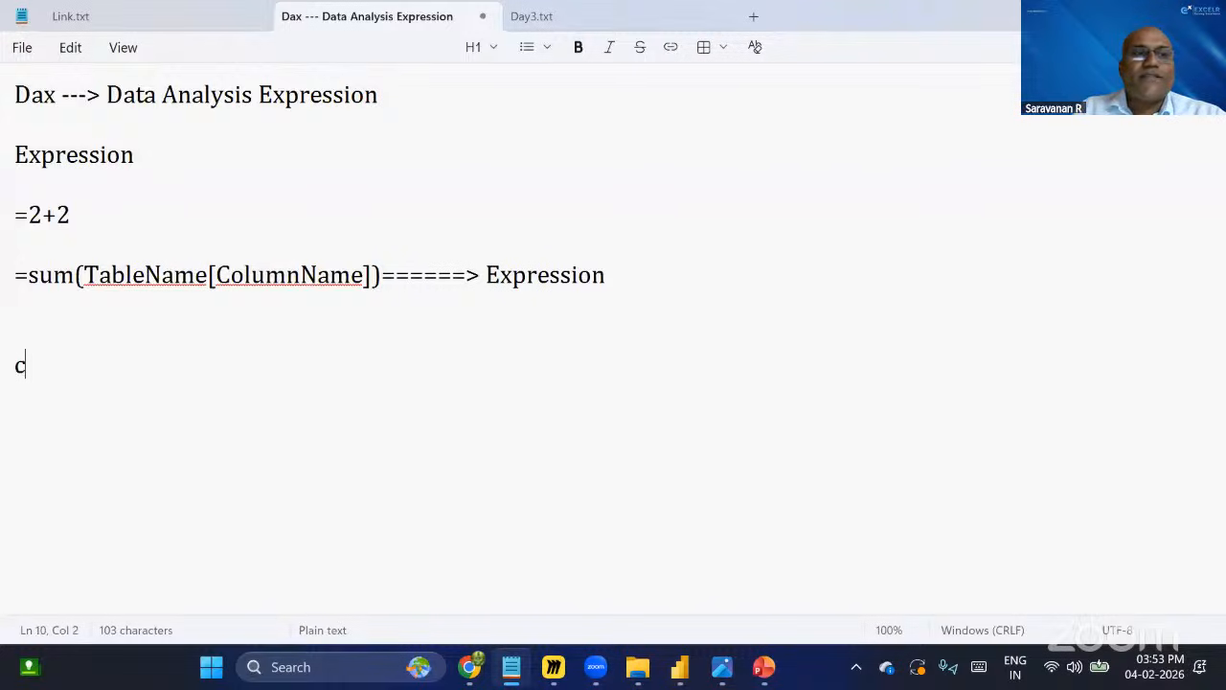
{"action": "type", "text": "alculate------>"}
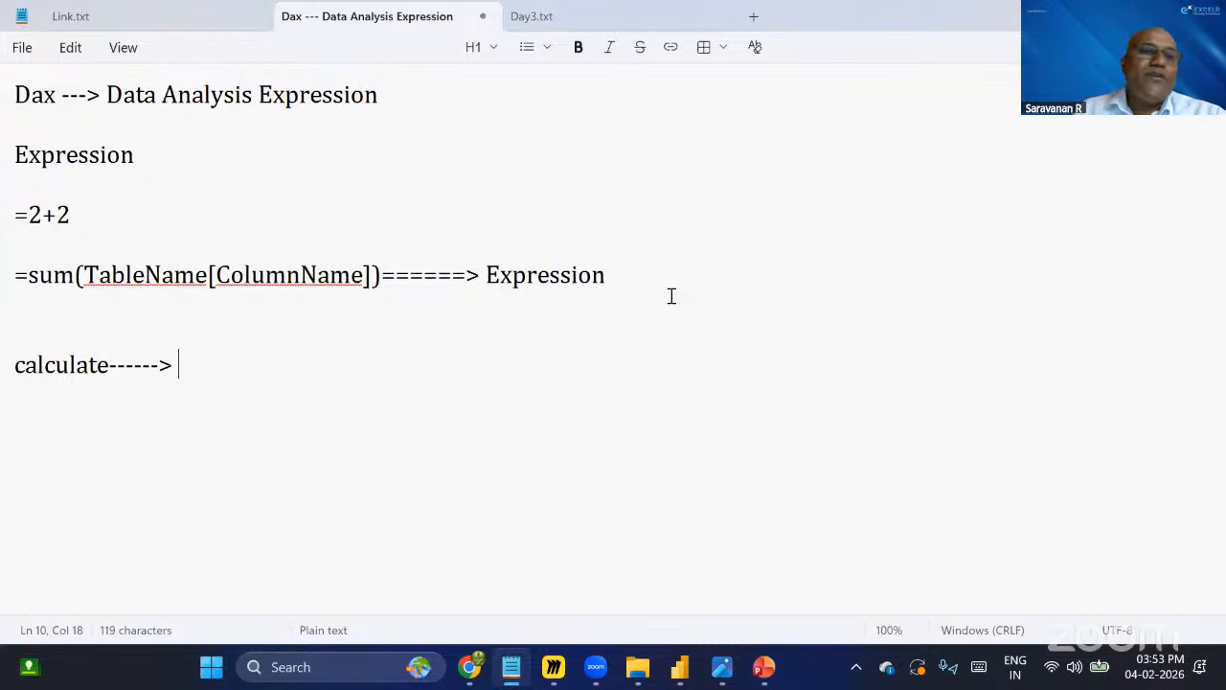
{"action": "double_click", "coordinate": [21, 362]}
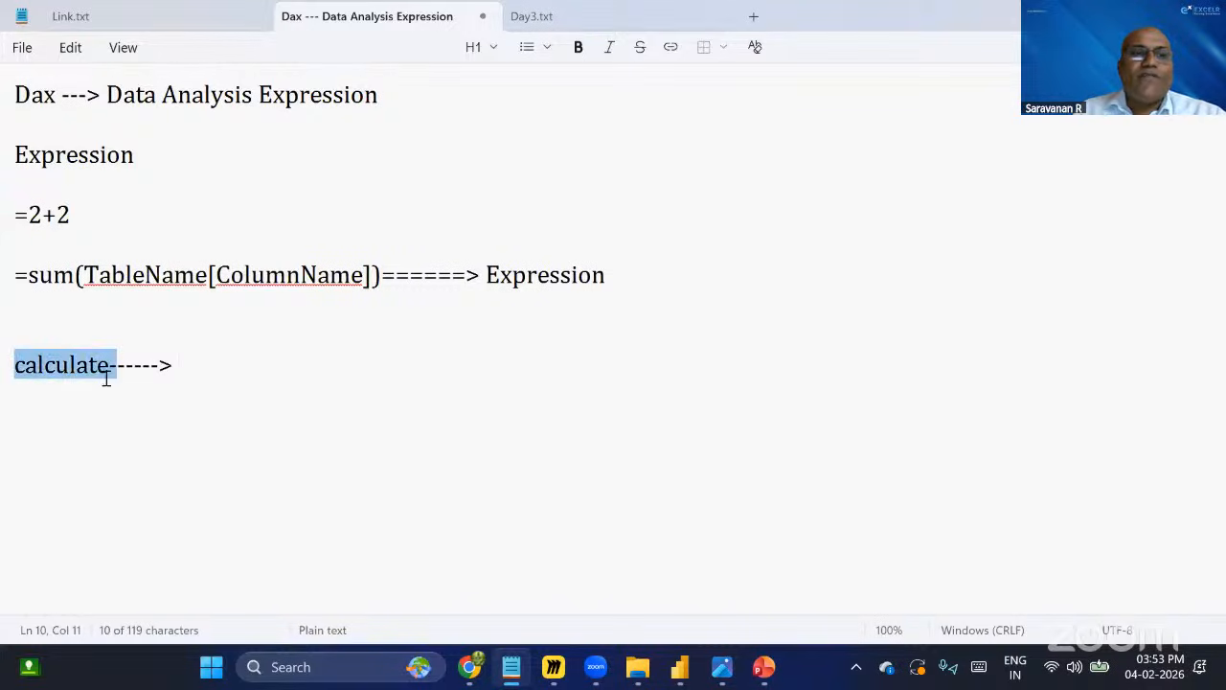
{"action": "left_click", "coordinate": [282, 376]}
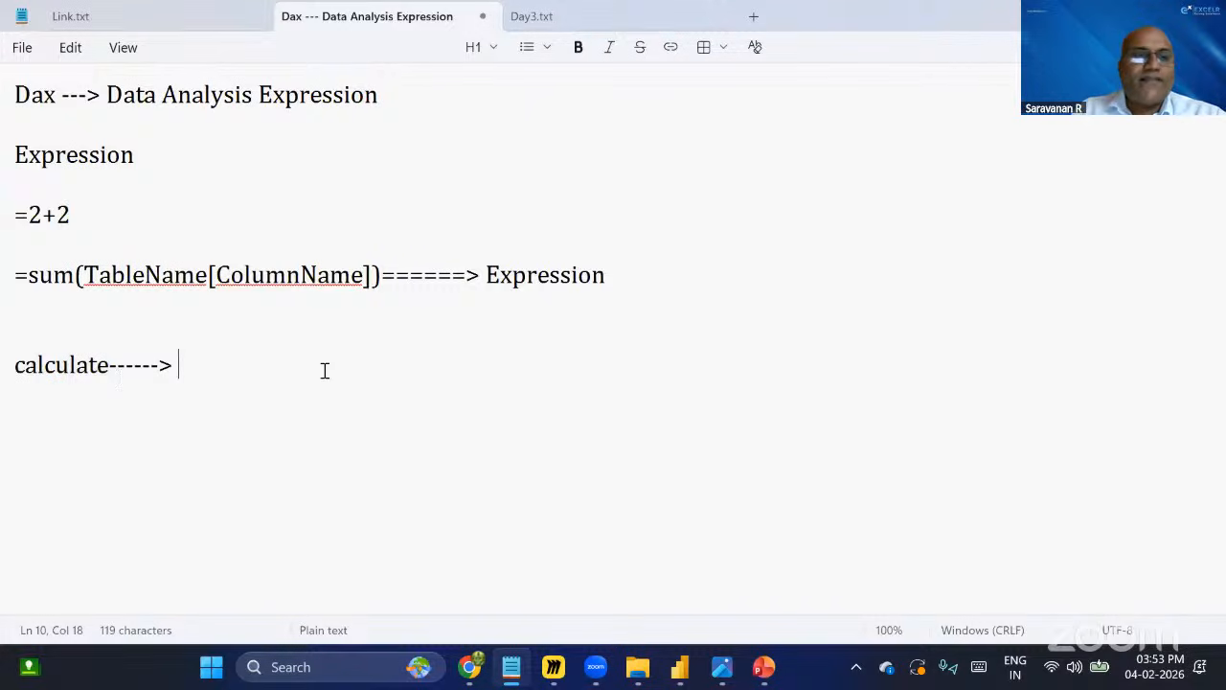
{"action": "type", "text": "F"}
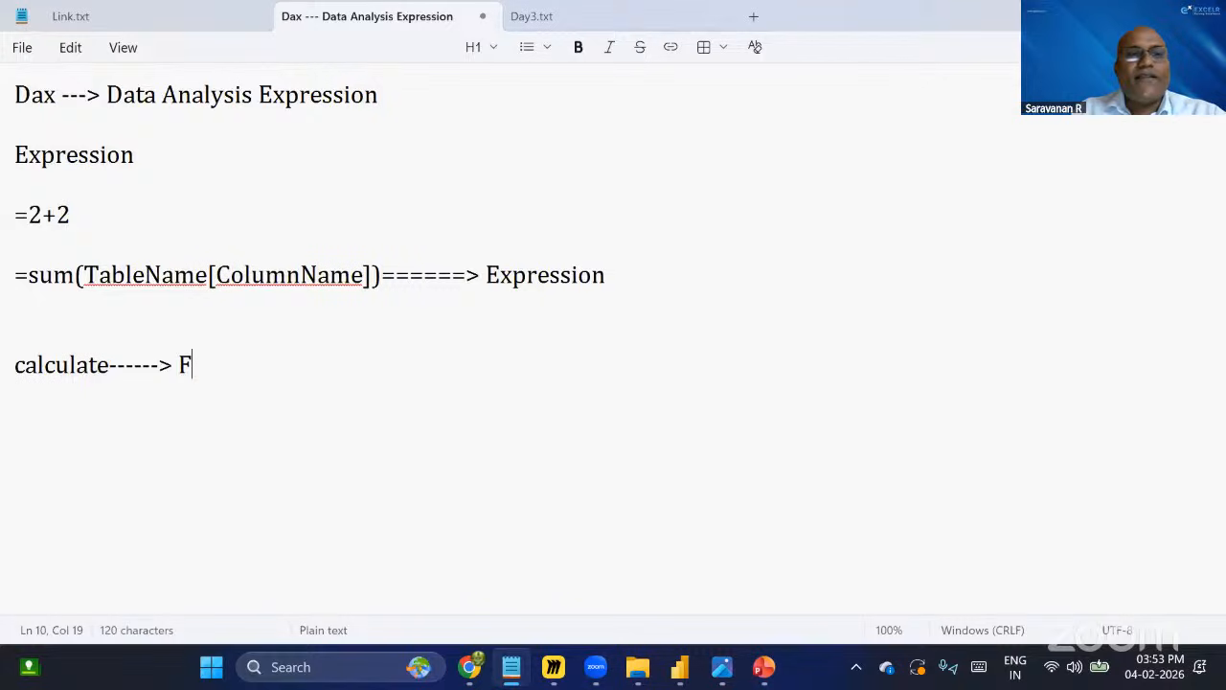
{"action": "type", "text": "ilter the co"}
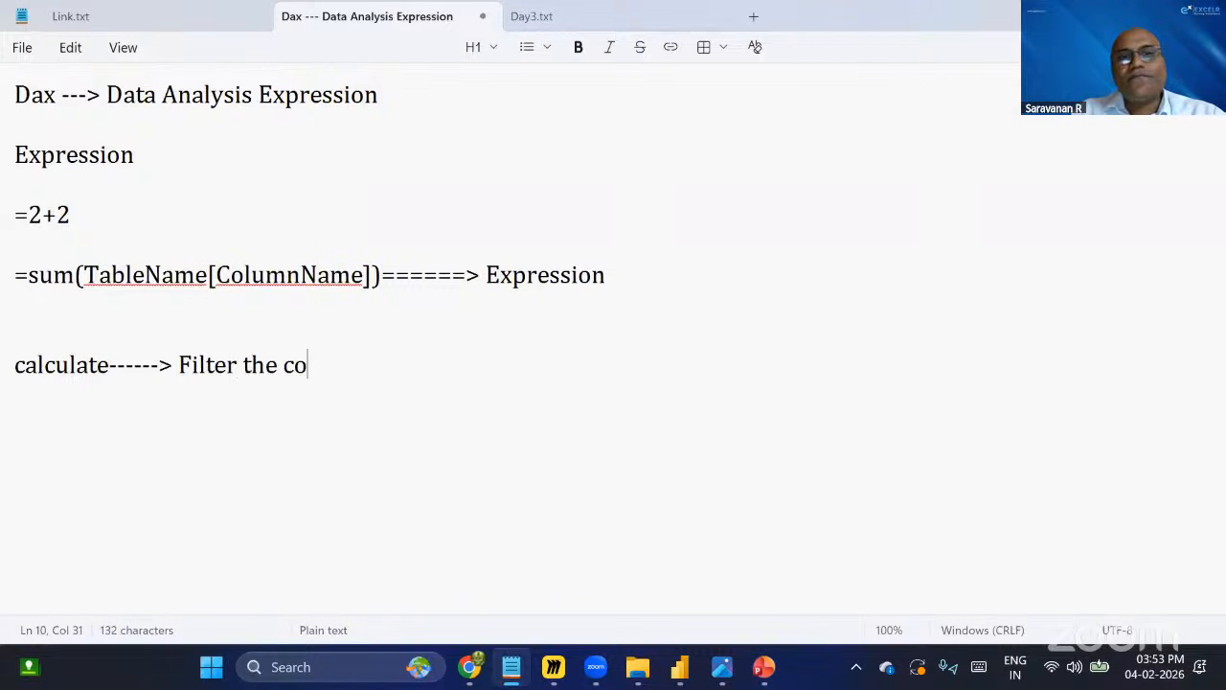
{"action": "type", "text": "ntext"}
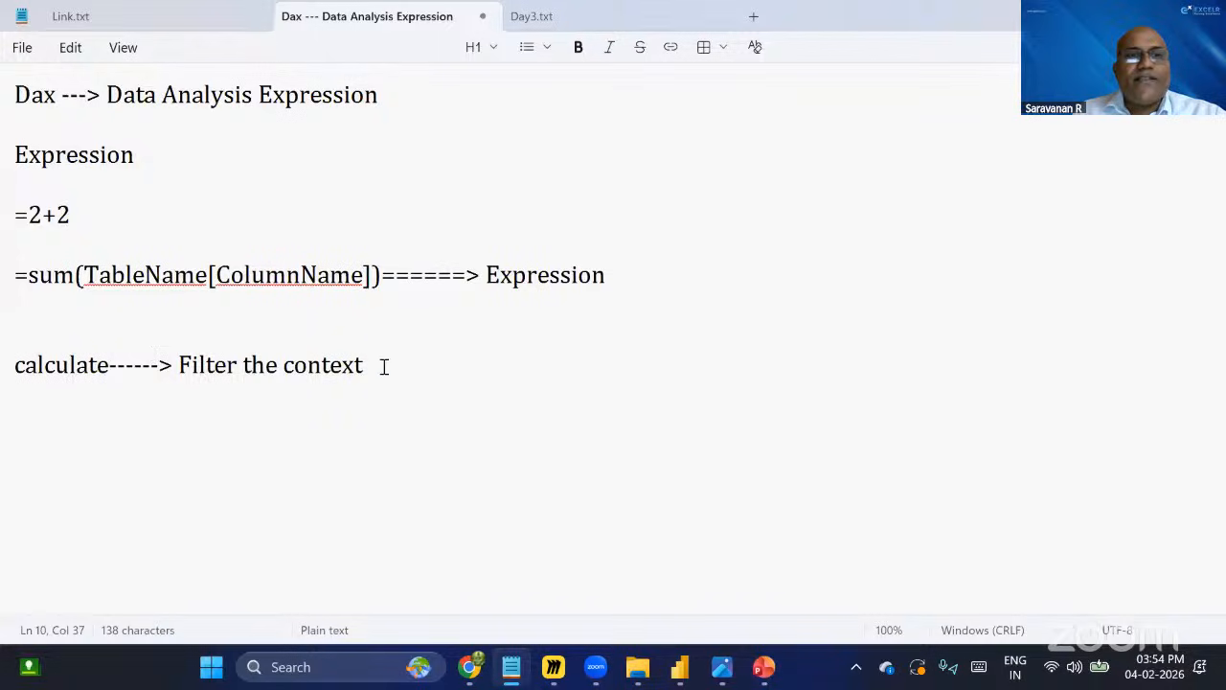
Add another line below it reading filter----->.
{"action": "key", "text": "Return"}
{"action": "key", "text": "Return"}
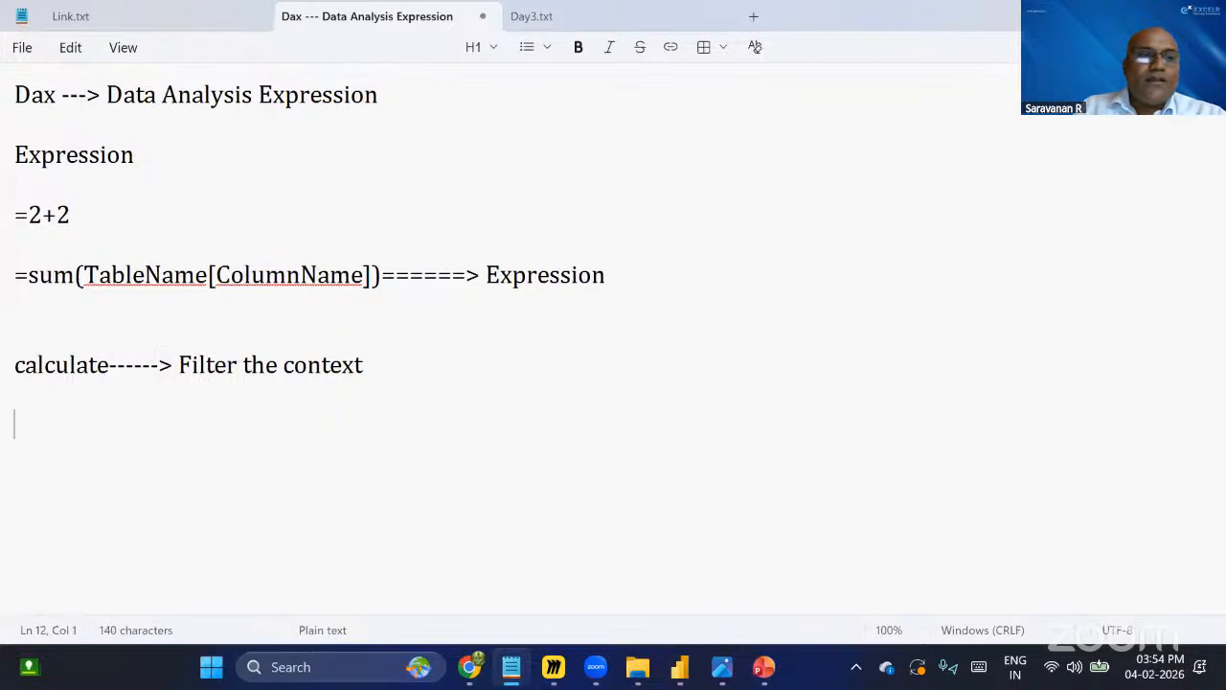
{"action": "type", "text": "su"}
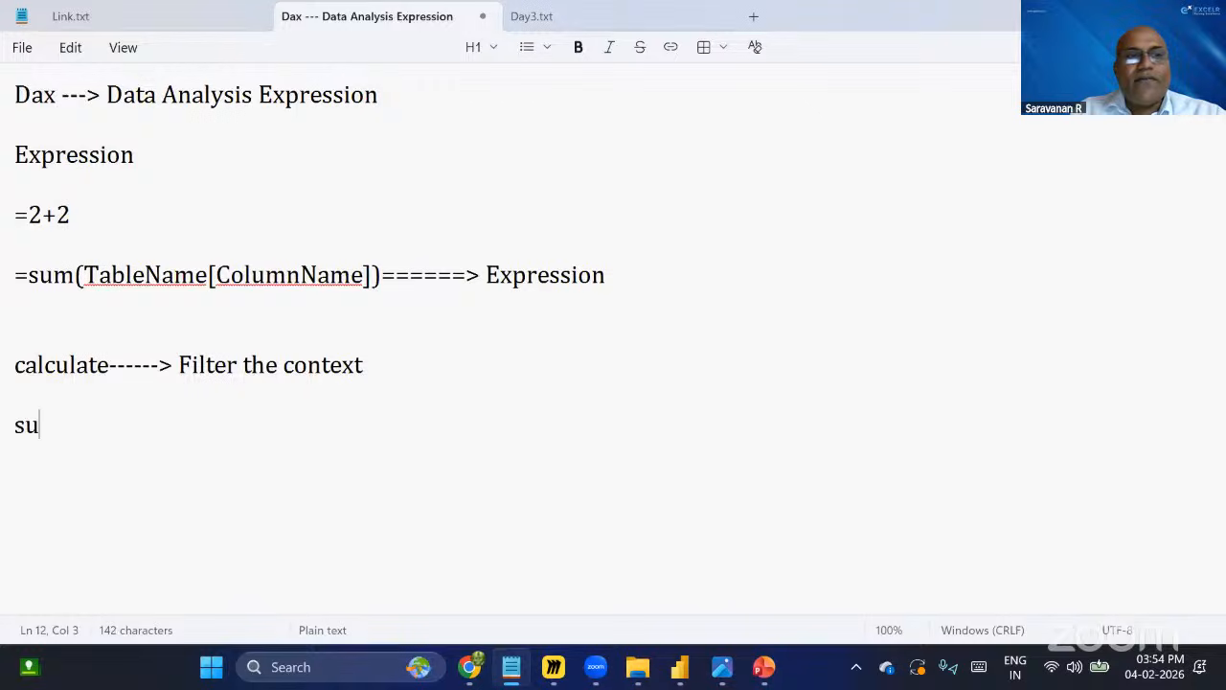
{"action": "key", "text": "BackSpace"}
{"action": "key", "text": "BackSpace"}
{"action": "type", "text": "fil"}
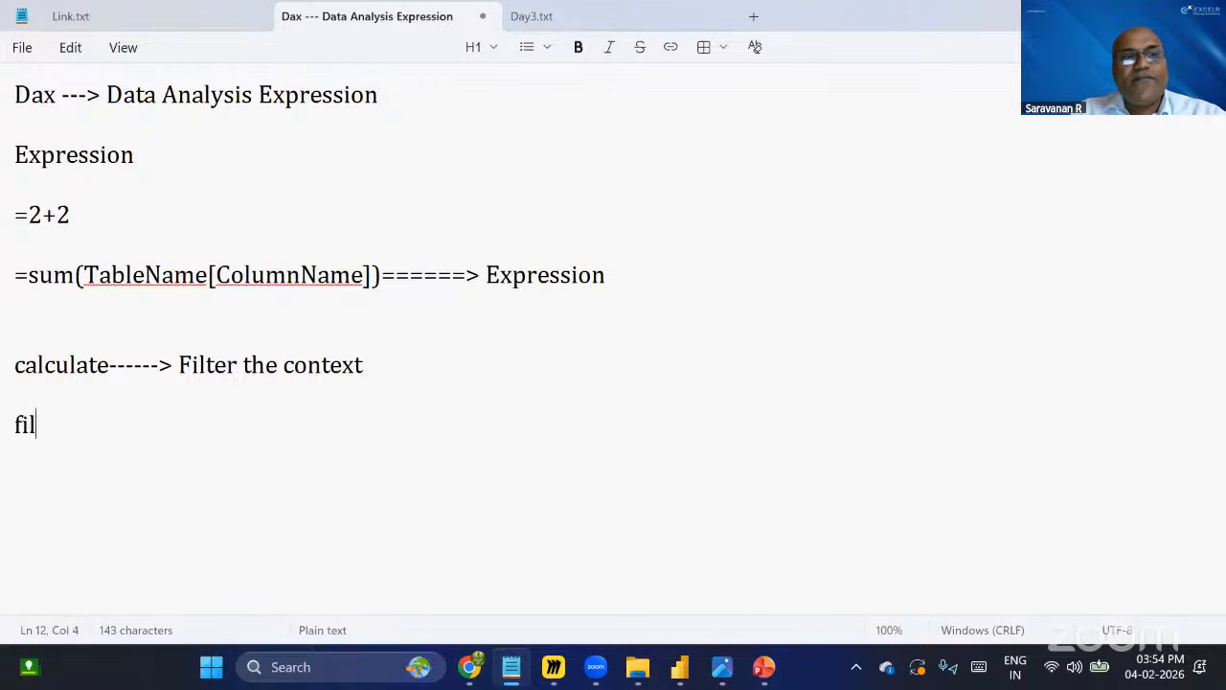
{"action": "type", "text": "ter"}
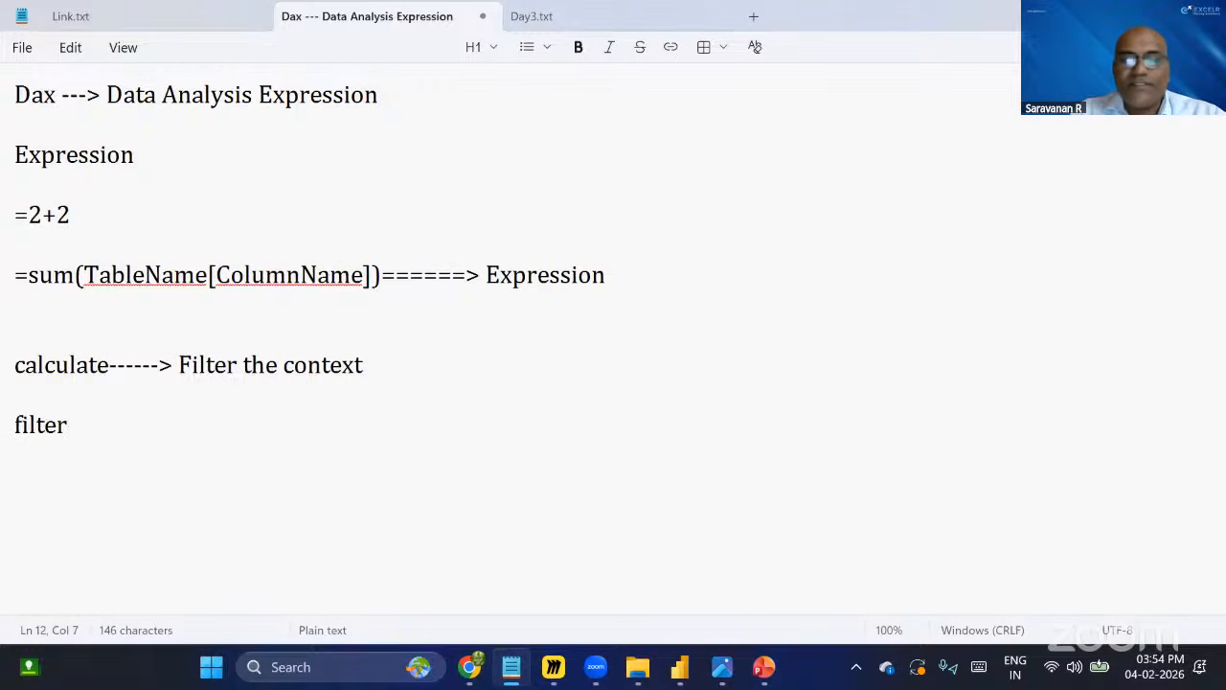
{"action": "type", "text": "----->"}
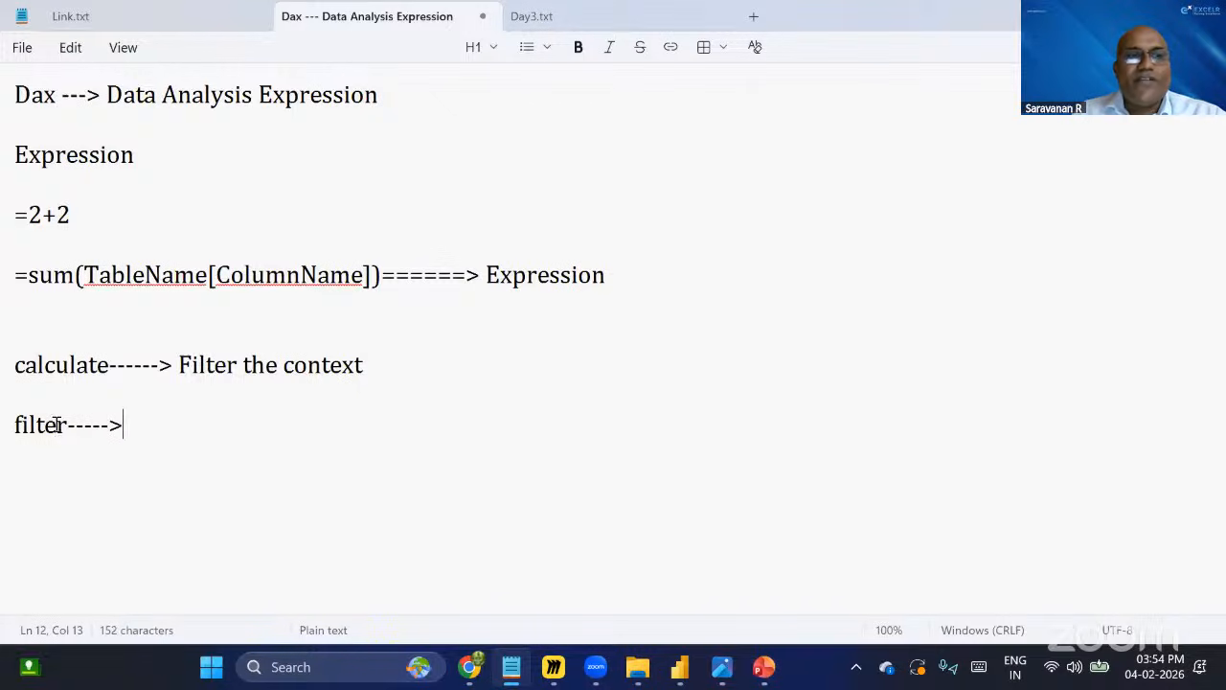
Highlight parts of the calculate and filter lines in the notes while explaining them.
{"action": "left_click_drag", "start_coordinate": [67, 425], "coordinate": [5, 431]}
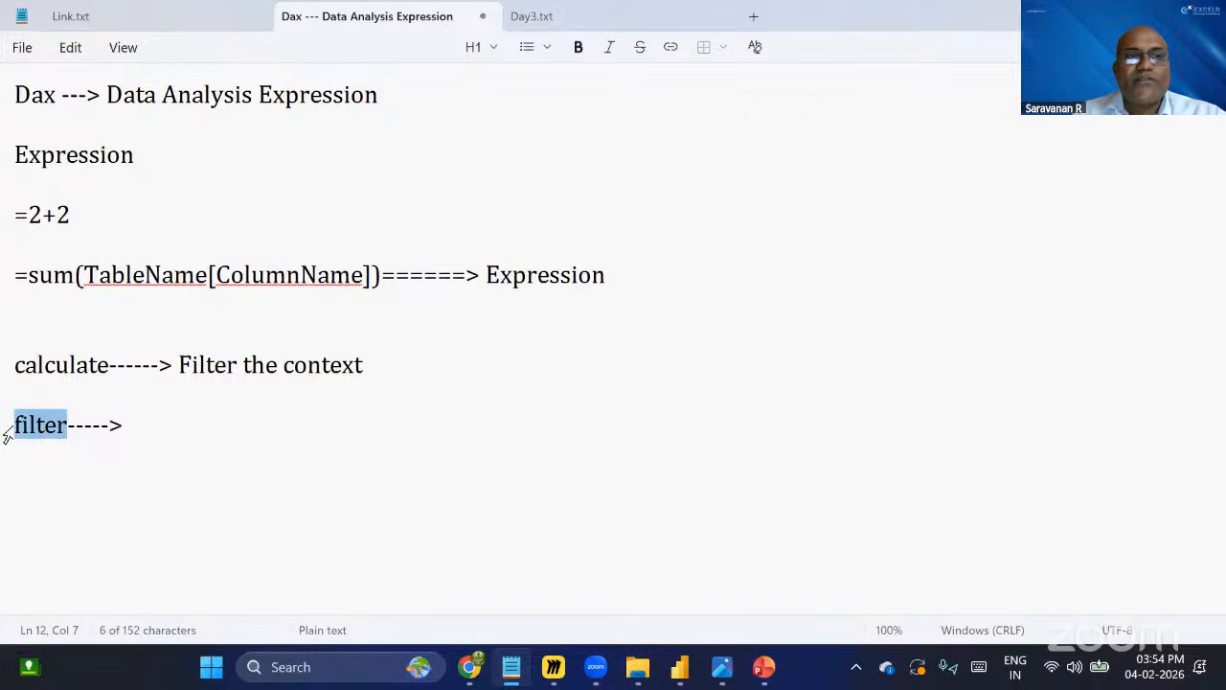
{"action": "left_click", "coordinate": [143, 427]}
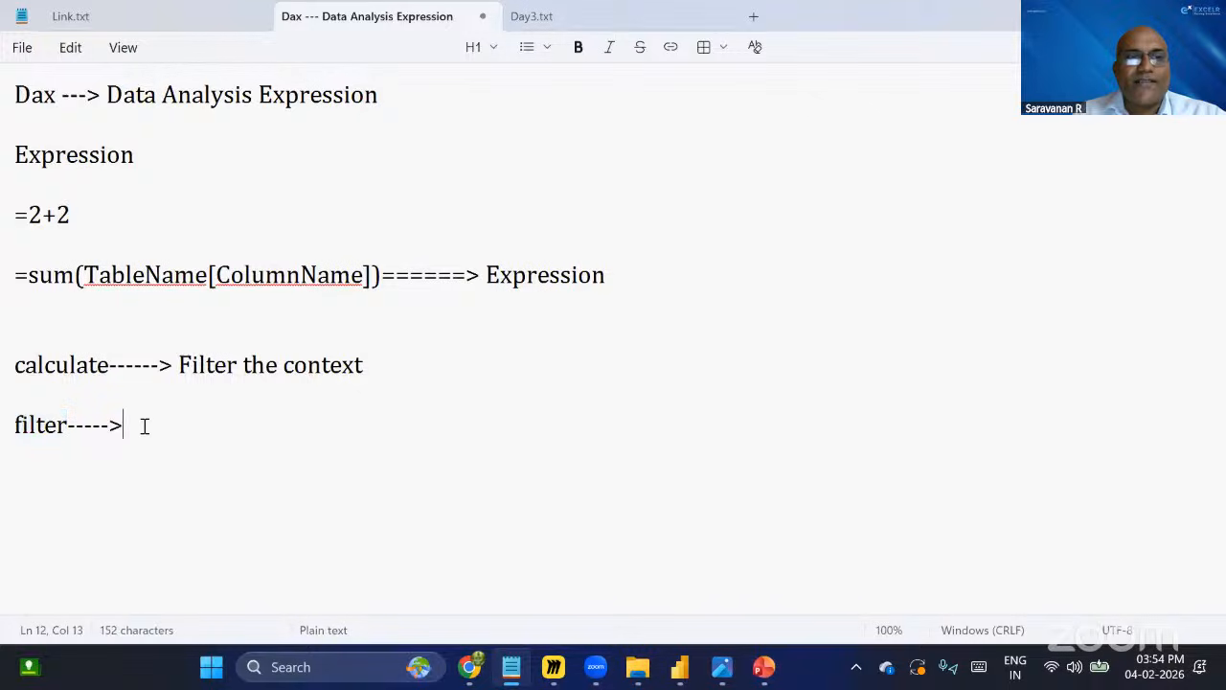
{"action": "left_click", "coordinate": [5, 372]}
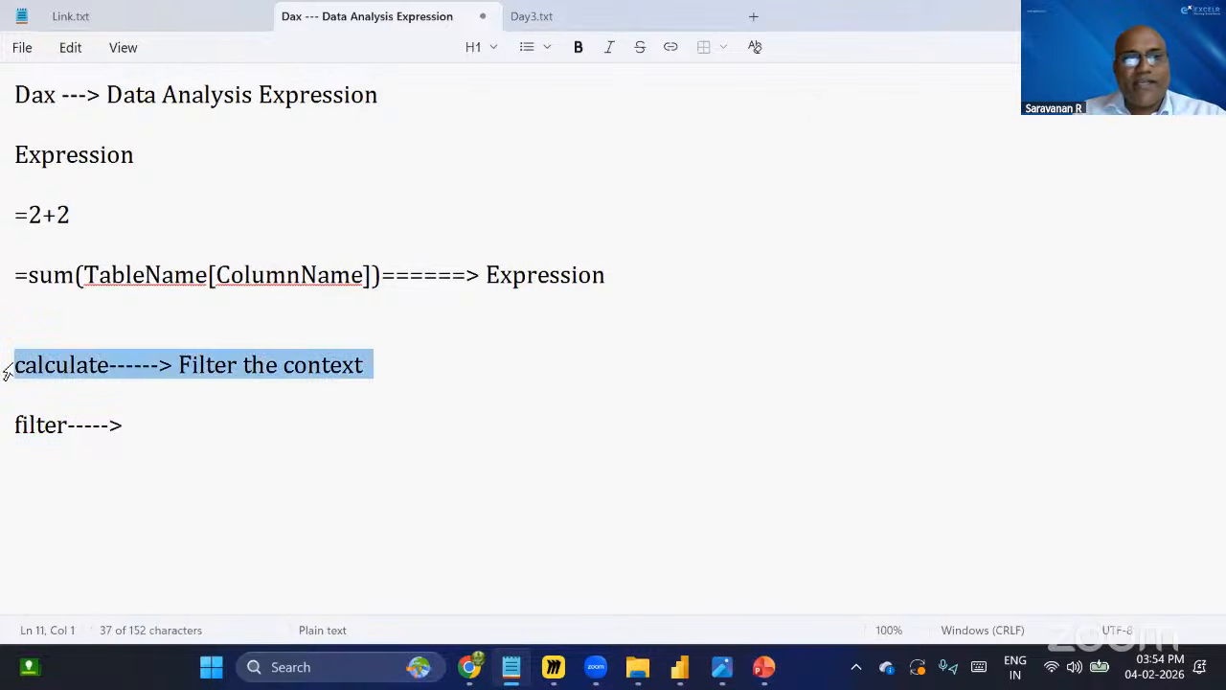
{"action": "left_click", "coordinate": [55, 365]}
{"action": "left_click", "coordinate": [173, 365]}
{"action": "left_click", "coordinate": [220, 364], "text": "shift"}
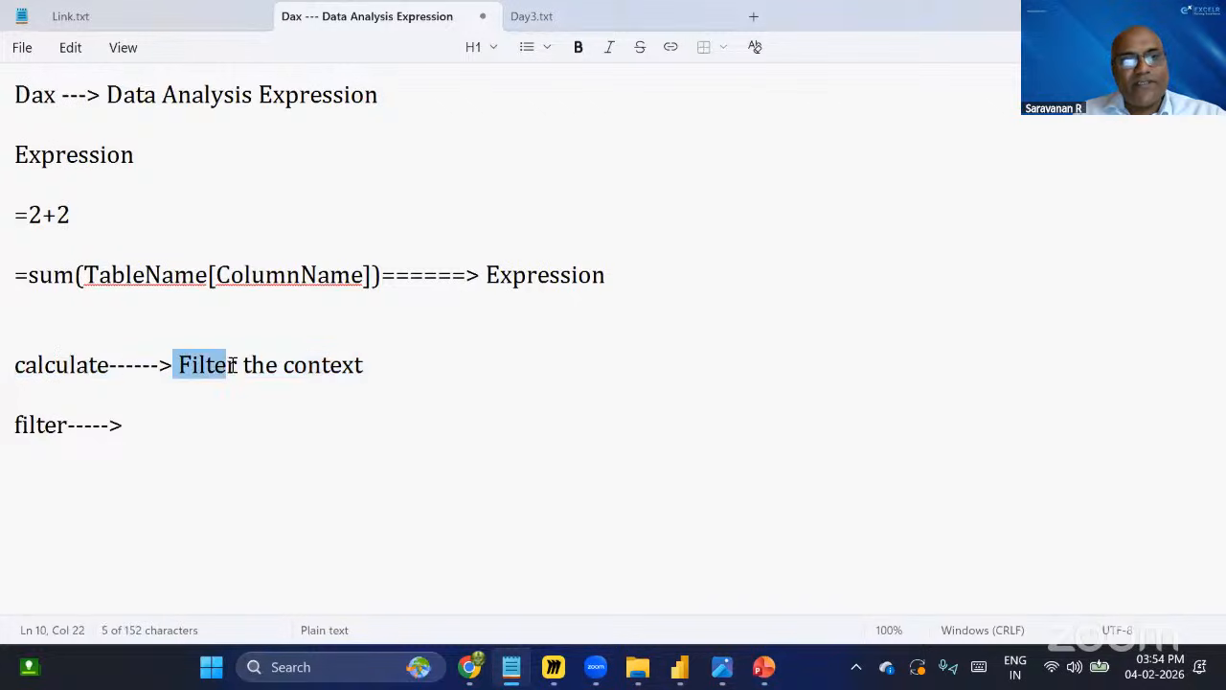
{"action": "left_click", "coordinate": [239, 364], "text": "shift"}
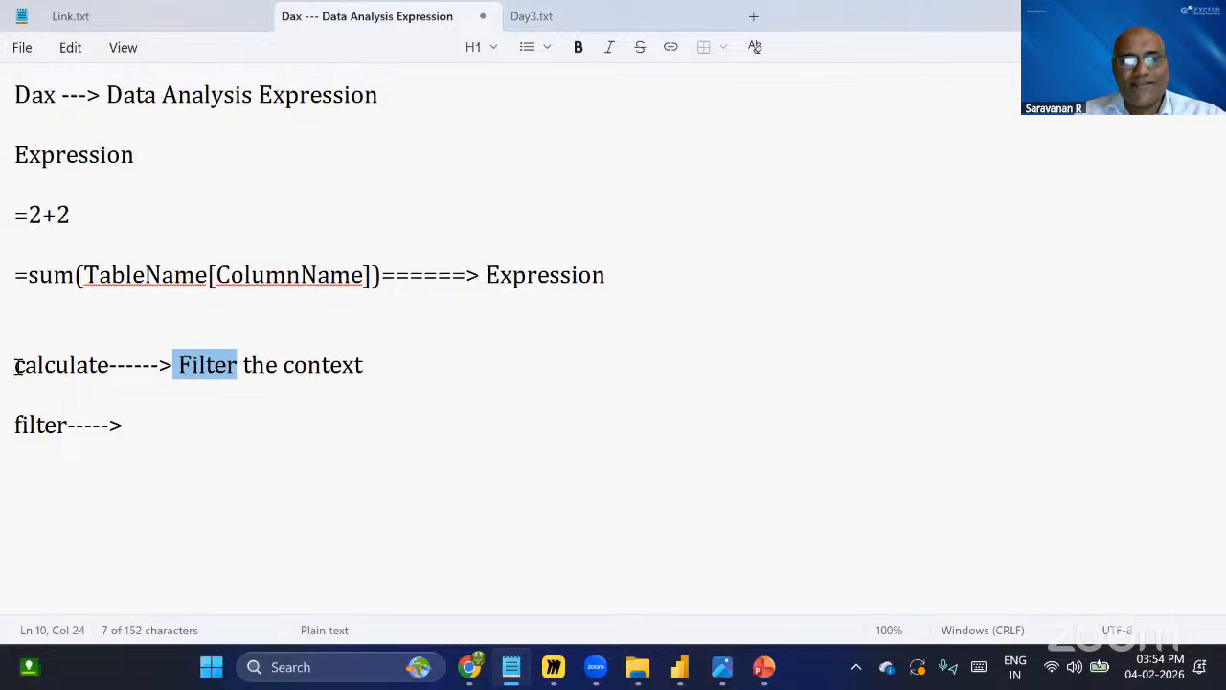
{"action": "mouse_move", "coordinate": [15, 366]}
{"action": "left_mouse_down"}
{"action": "mouse_move", "coordinate": [406, 359]}
{"action": "mouse_move", "coordinate": [1, 373]}
{"action": "left_mouse_up"}
{"action": "left_click", "coordinate": [279, 383]}
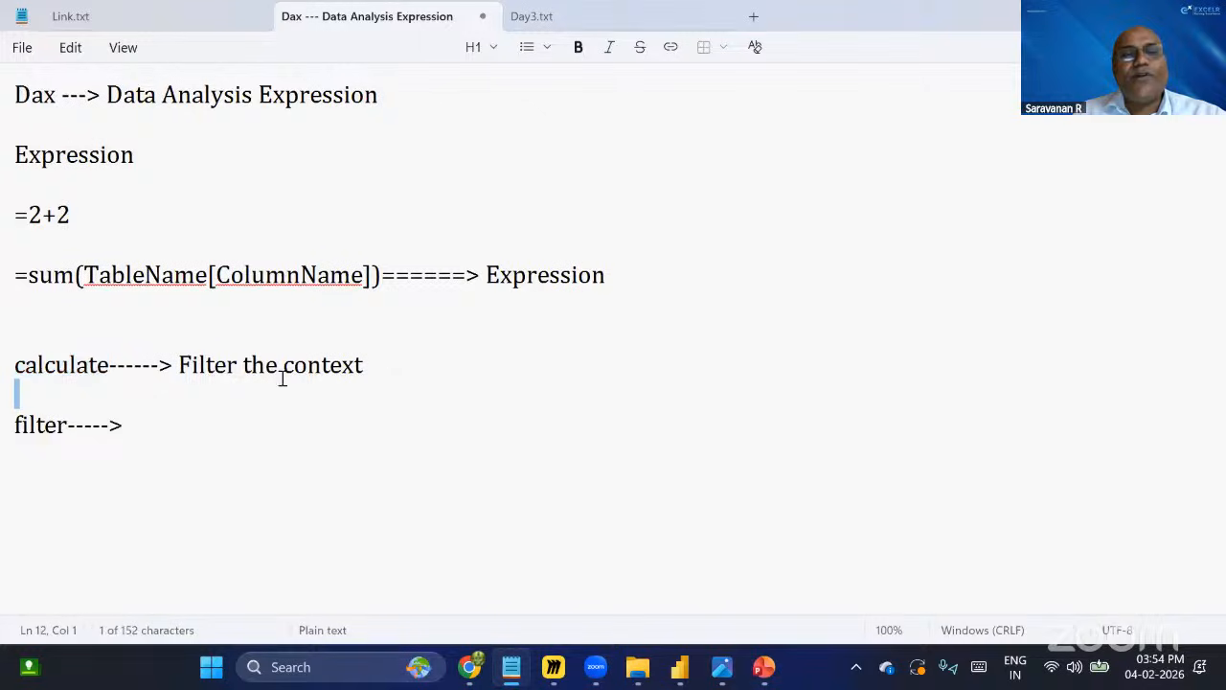
{"action": "left_click_drag", "start_coordinate": [279, 383], "coordinate": [6, 364]}
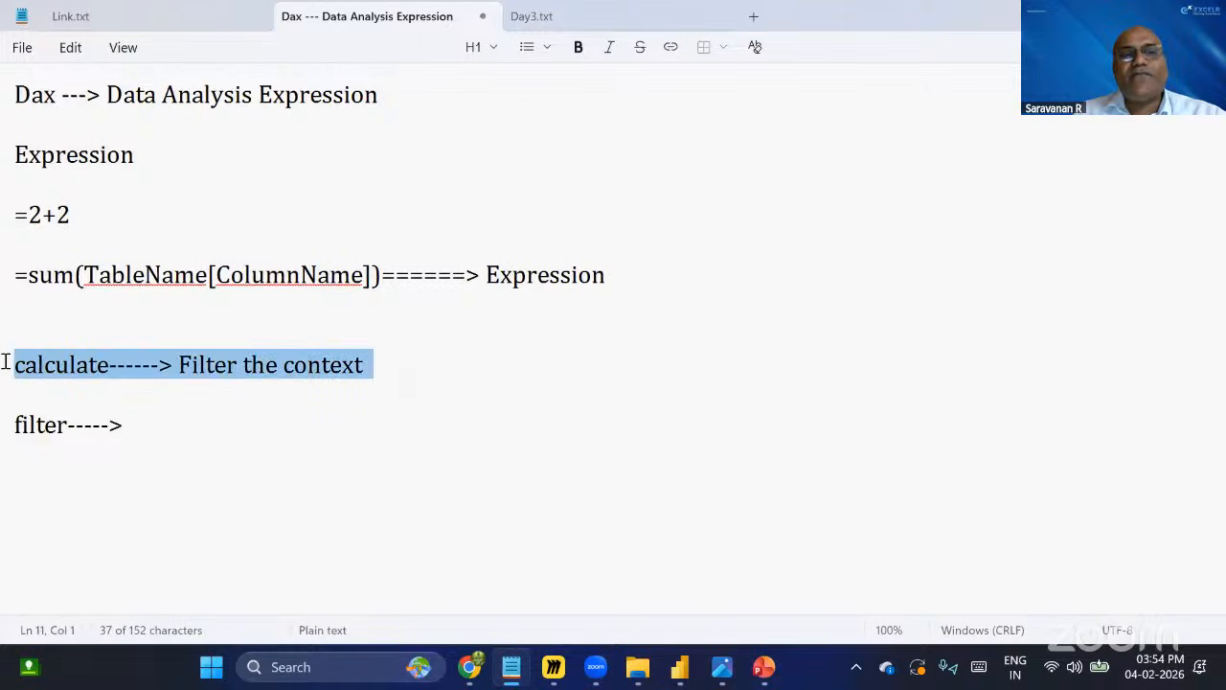
{"action": "left_click", "coordinate": [421, 366]}
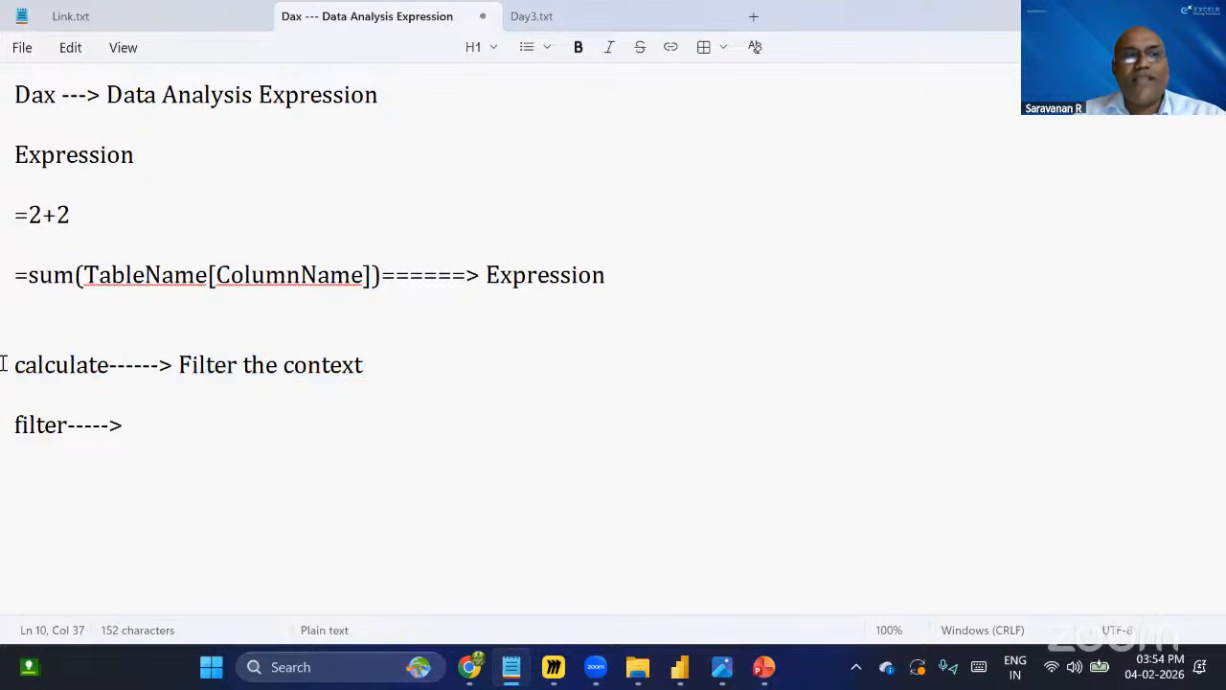
{"action": "left_click_drag", "start_coordinate": [115, 364], "coordinate": [14, 365]}
{"action": "left_click", "coordinate": [244, 375]}
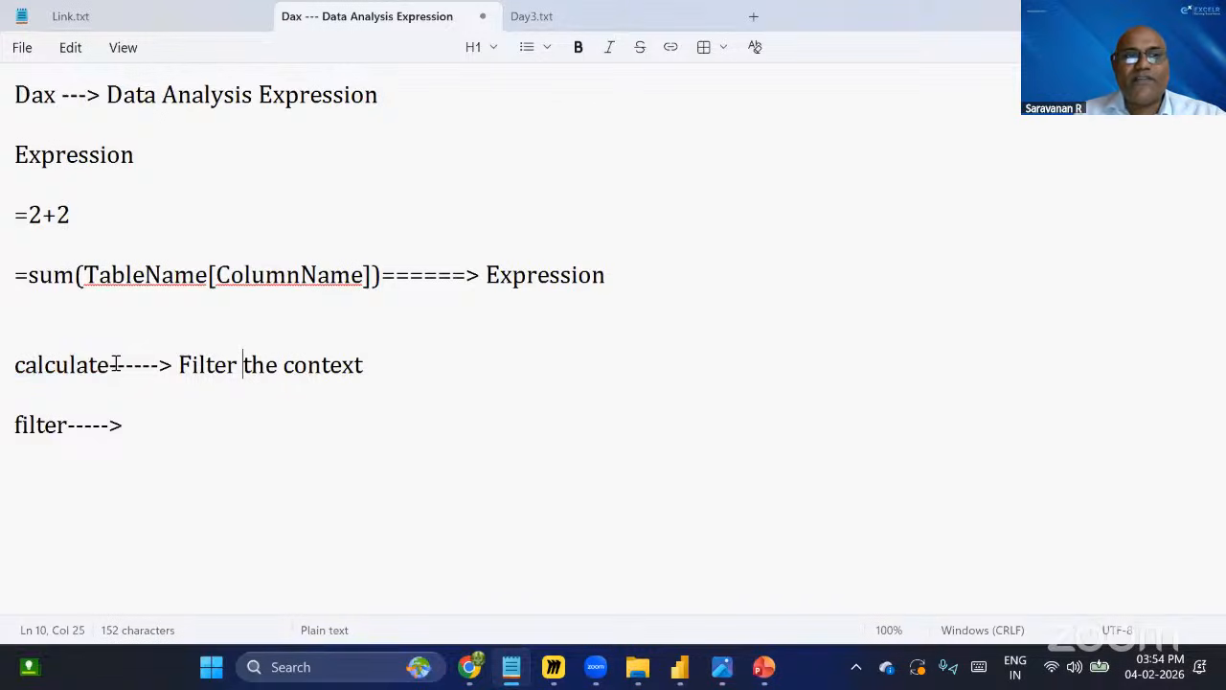
{"action": "left_click_drag", "start_coordinate": [117, 365], "coordinate": [6, 356]}
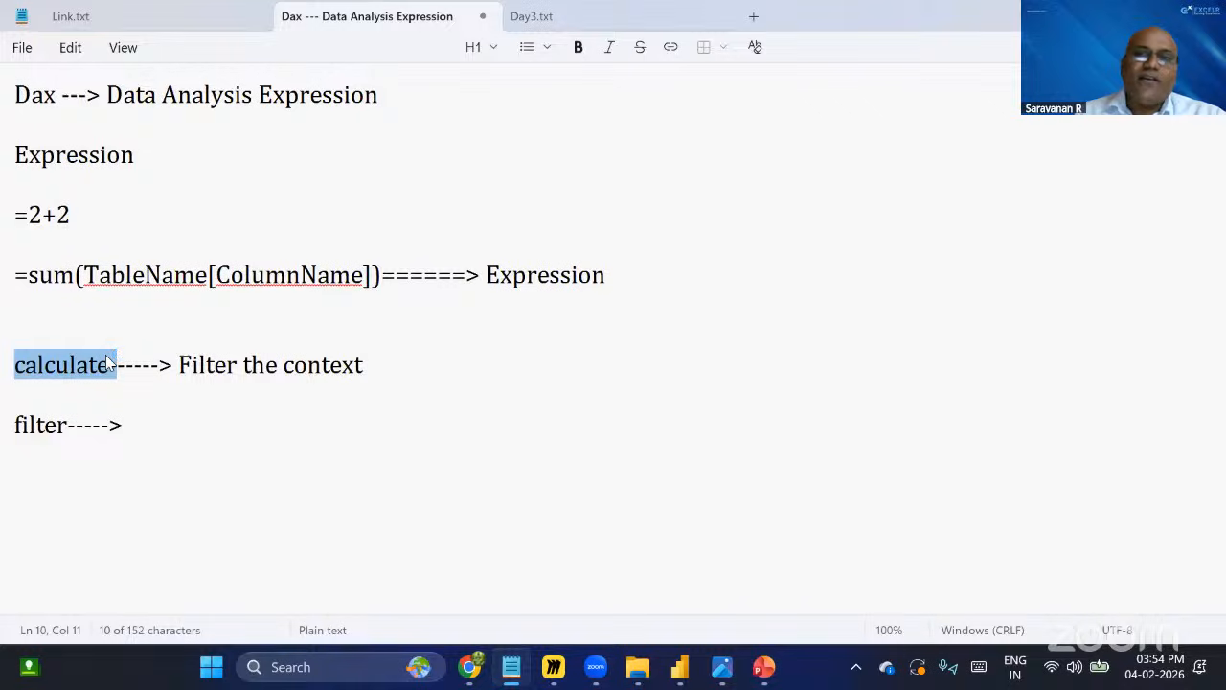
{"action": "left_click", "coordinate": [213, 443]}
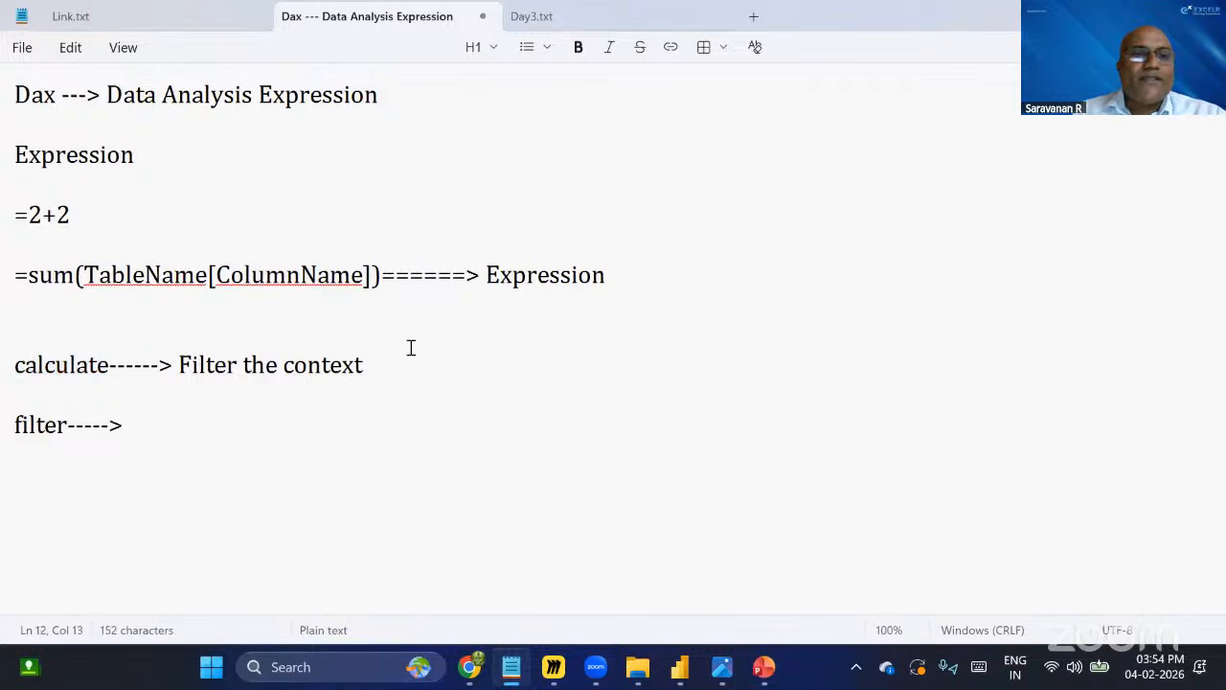
{"action": "left_click", "coordinate": [386, 367]}
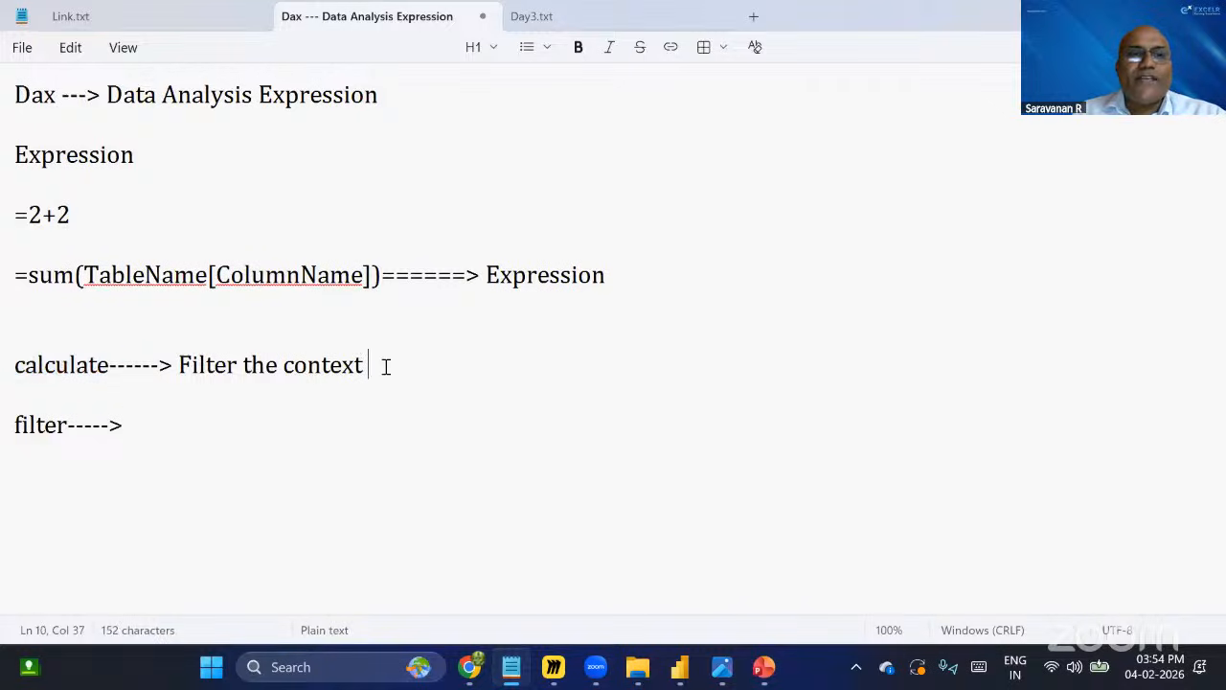
{"action": "left_click_drag", "start_coordinate": [386, 367], "coordinate": [3, 369]}
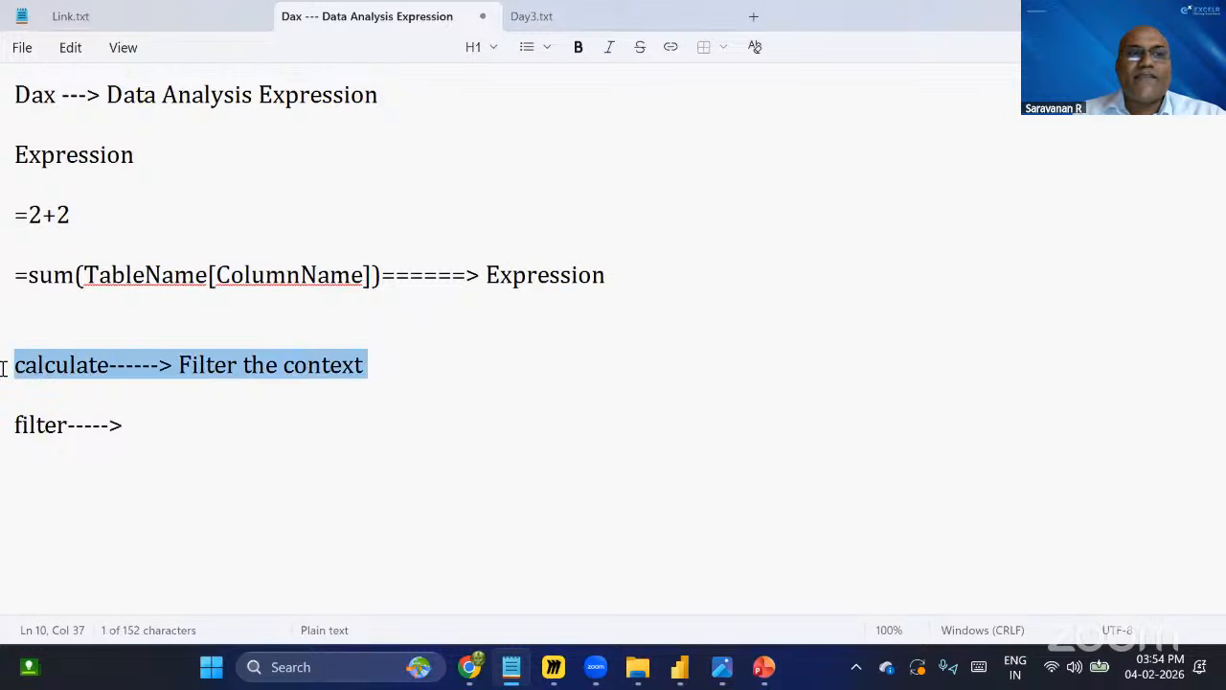
Add a new line reading if below the filter line in the DAX notes.
{"action": "left_click", "coordinate": [69, 368]}
{"action": "left_click_drag", "start_coordinate": [71, 431], "coordinate": [15, 431]}
{"action": "left_click", "coordinate": [160, 423]}
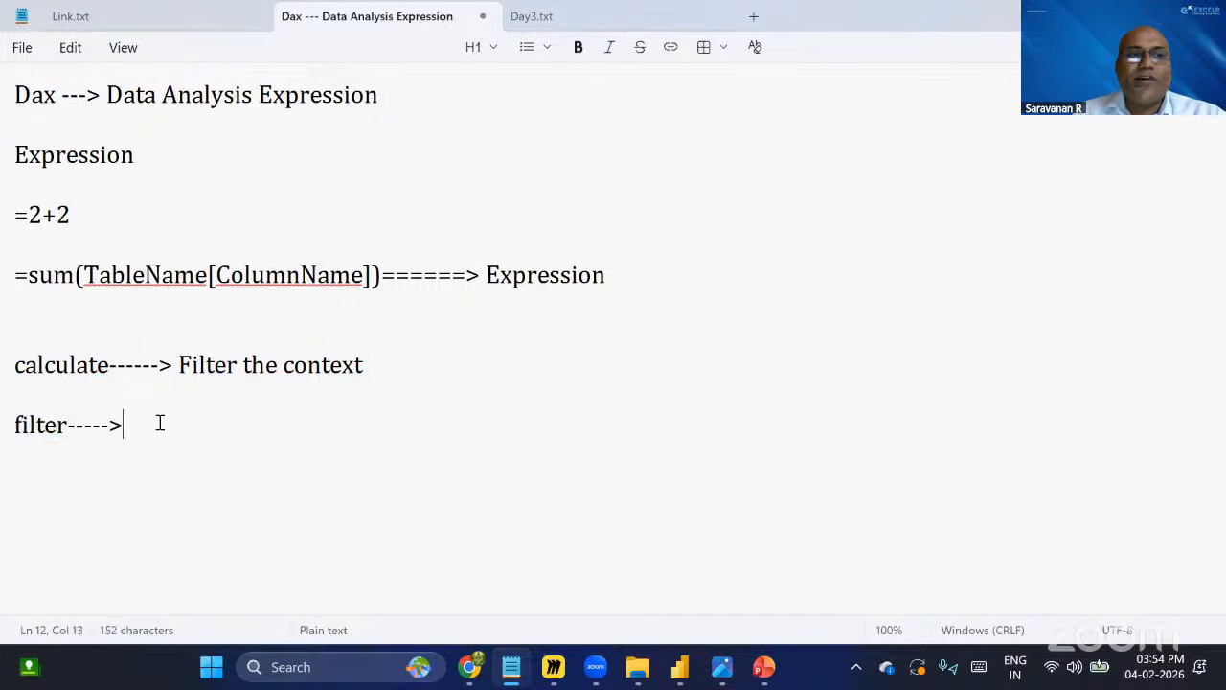
{"action": "key", "text": "Return"}
{"action": "key", "text": "Return"}
{"action": "type", "text": "if"}
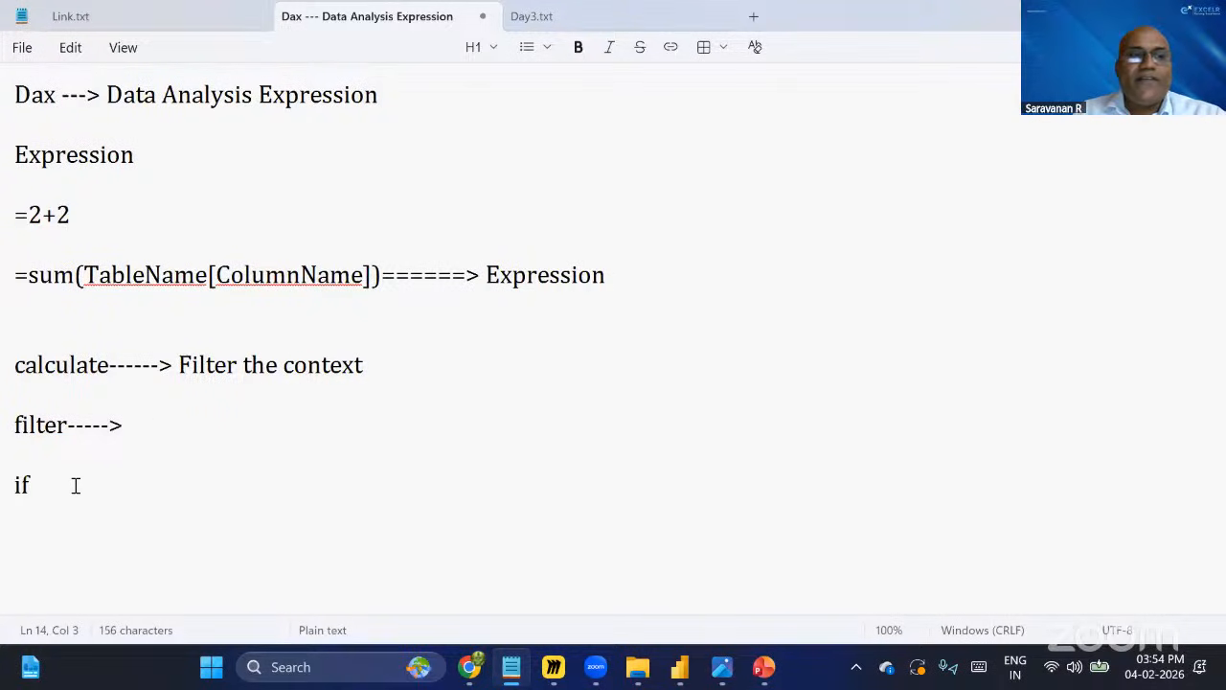
Highlight the calculate, filter and if lines in the notes while explaining them.
{"action": "left_click_drag", "start_coordinate": [74, 485], "coordinate": [2, 484]}
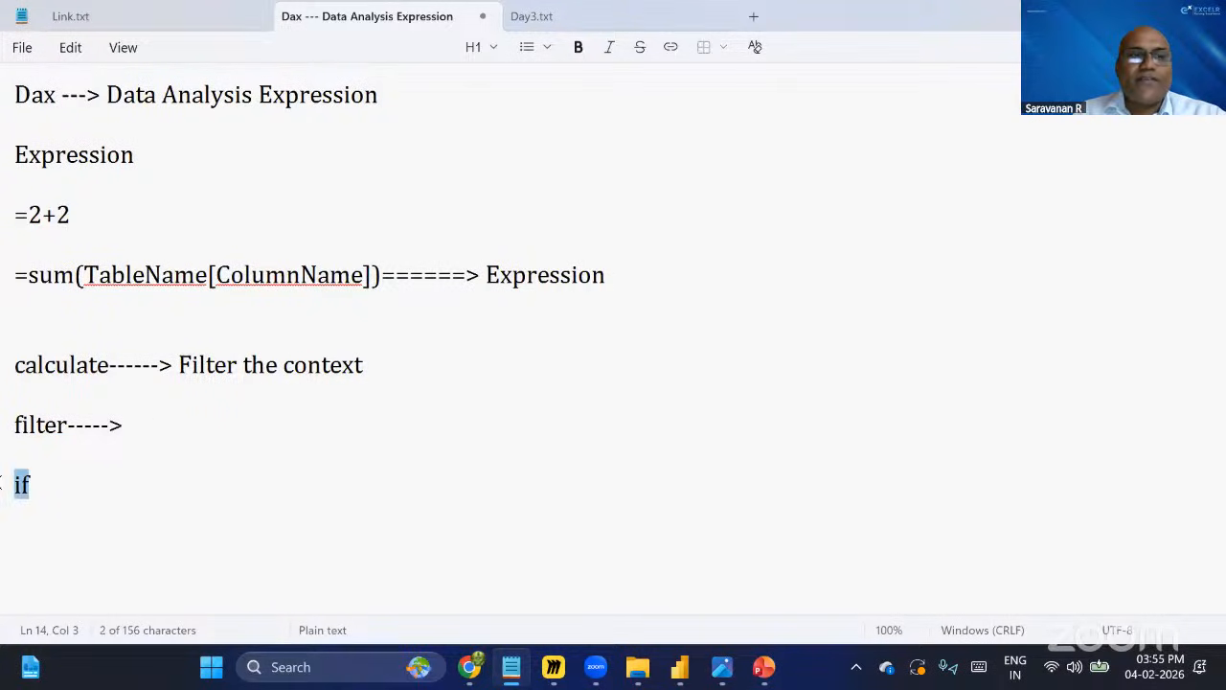
{"action": "left_click", "coordinate": [3, 342], "text": "shift"}
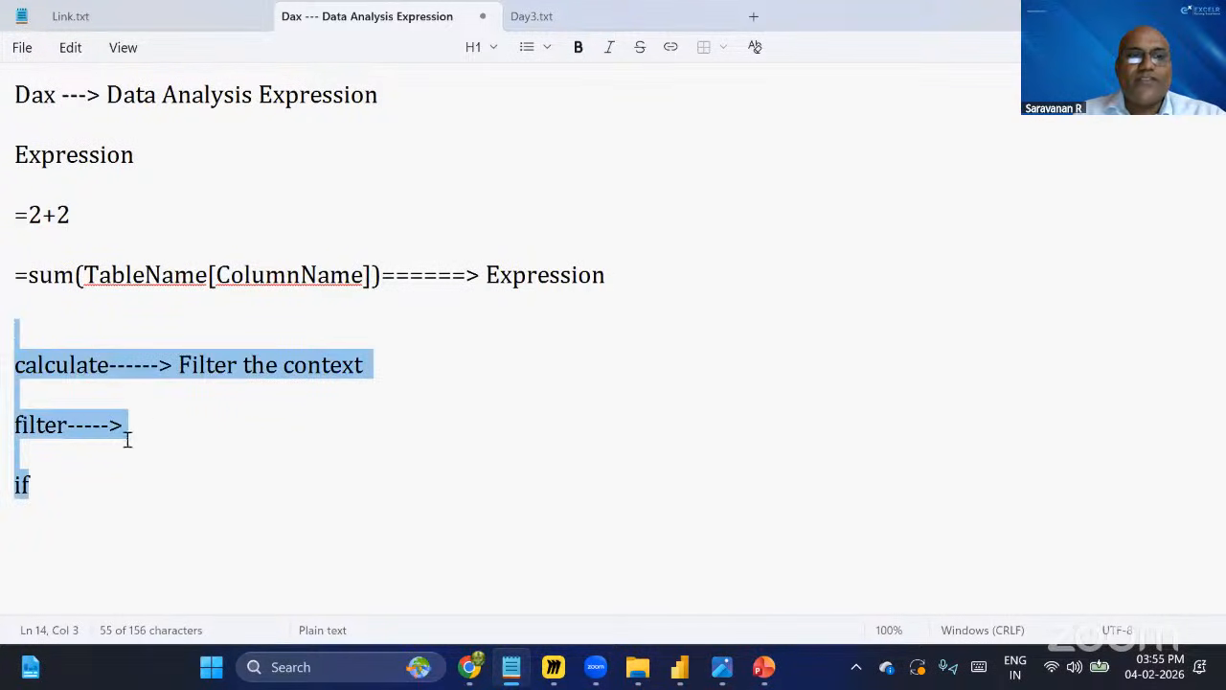
{"action": "left_click", "coordinate": [104, 377]}
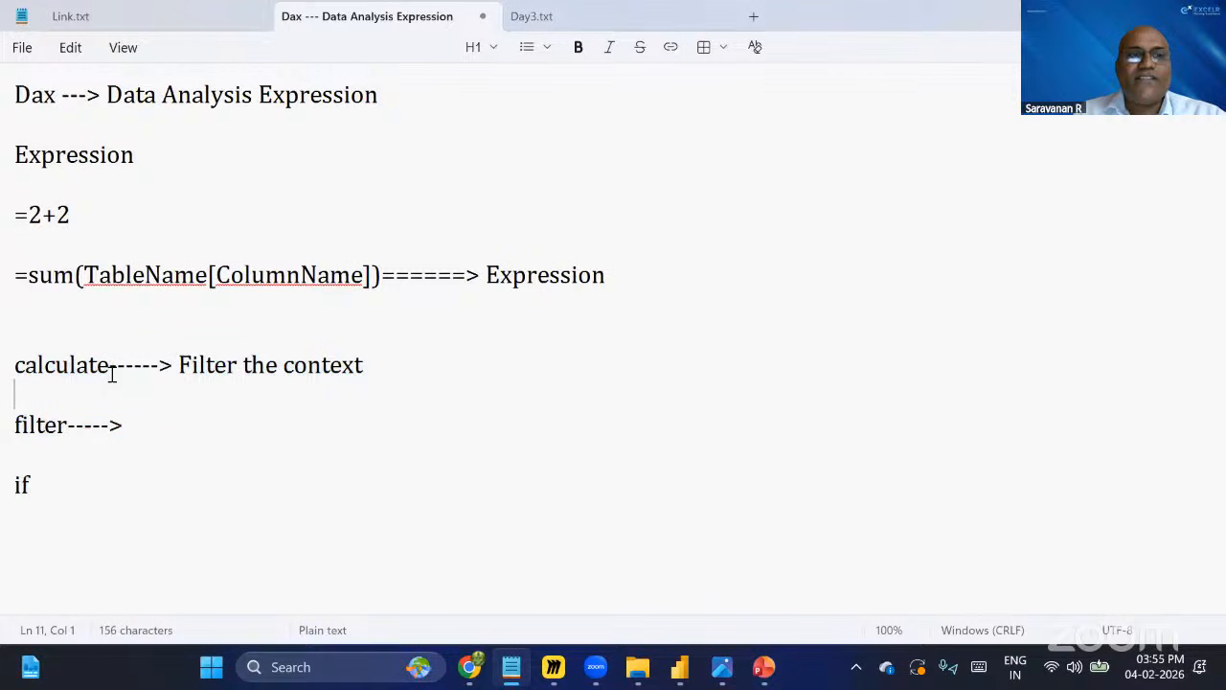
{"action": "left_click_drag", "start_coordinate": [109, 368], "coordinate": [12, 365]}
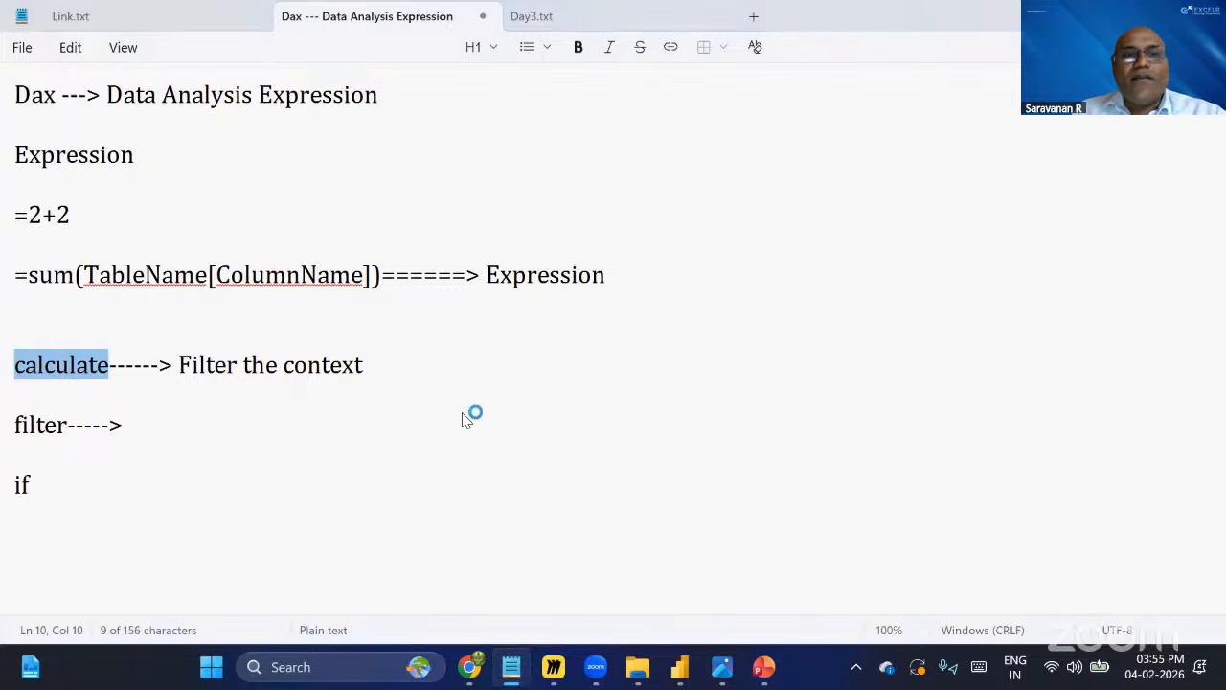
Switch back to Power BI and cancel the unfinished FTE's measure.
{"action": "key", "text": "alt+Tab"}
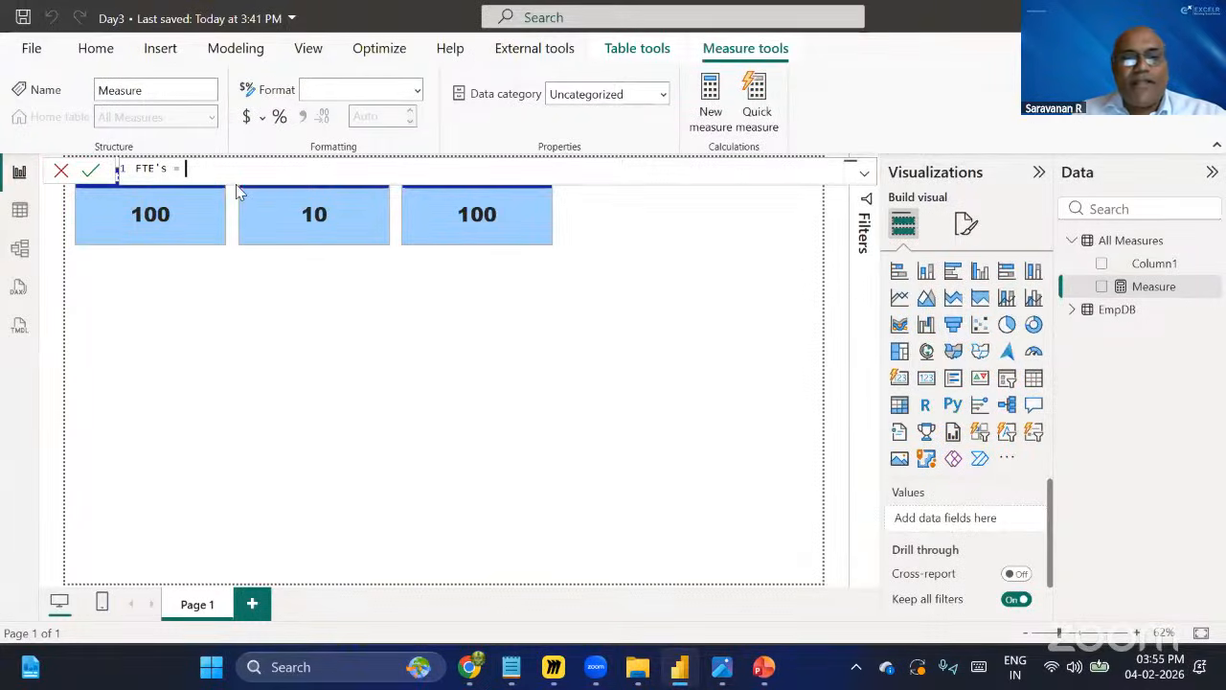
{"action": "left_click", "coordinate": [531, 365]}
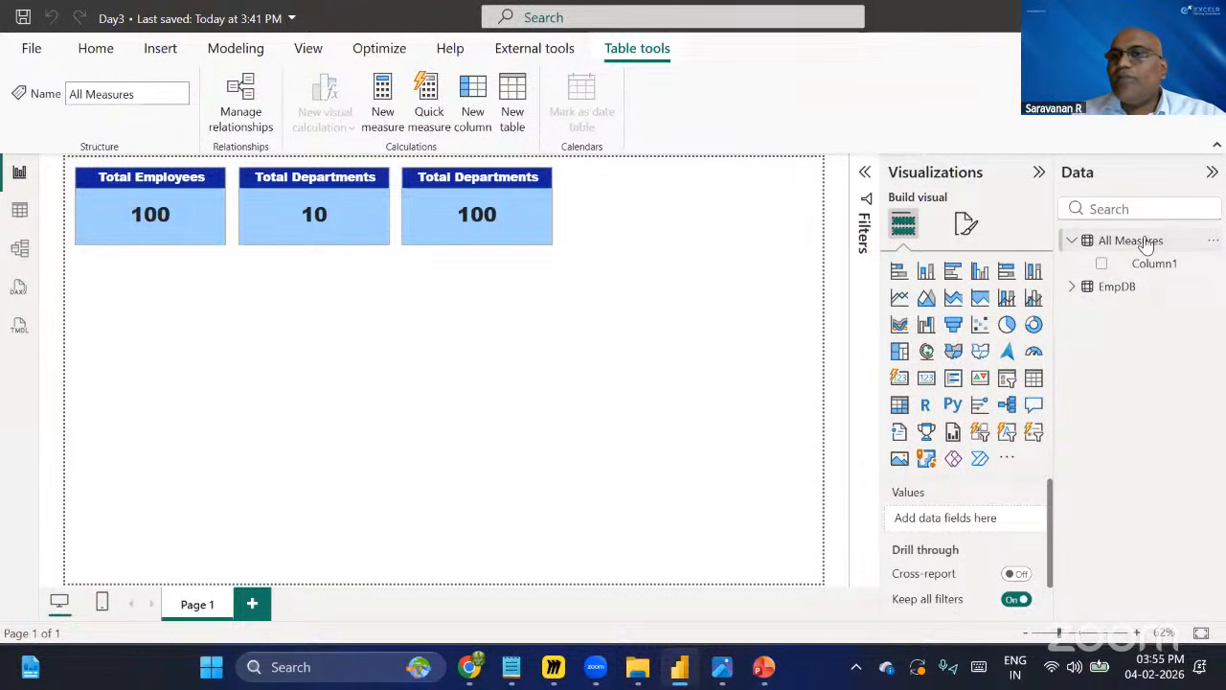
Start a new measure named FTE's with a CALCULATE( formula.
{"action": "left_click", "coordinate": [386, 106]}
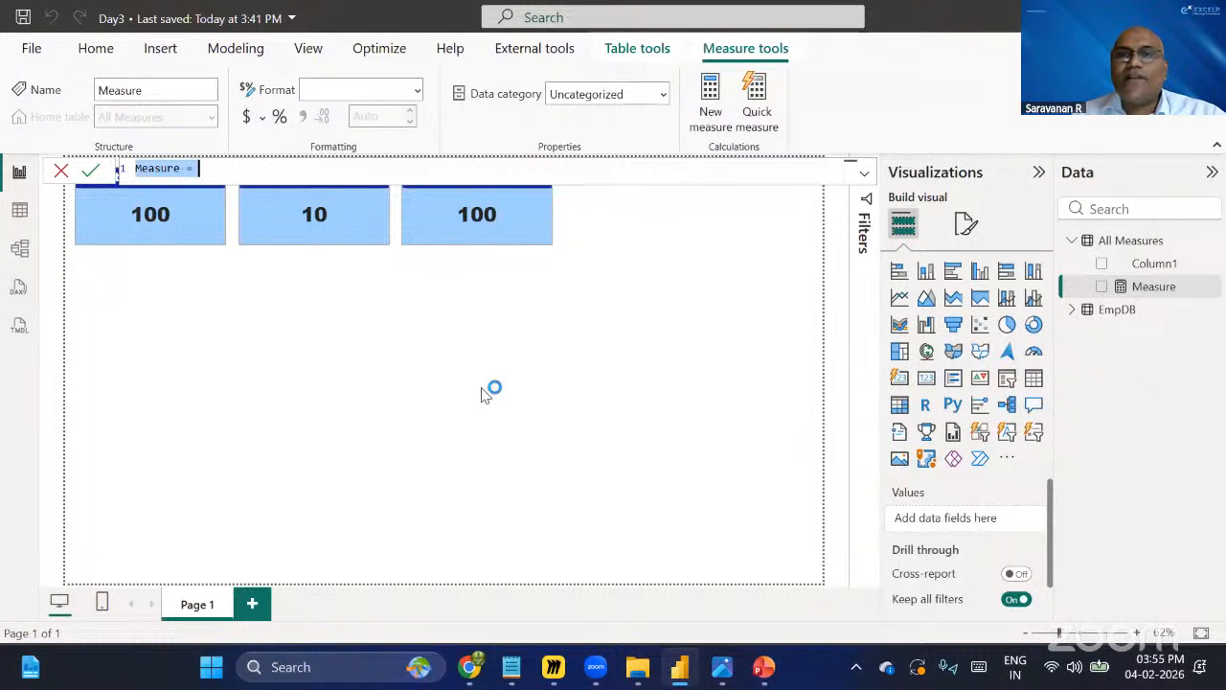
{"action": "left_click", "coordinate": [180, 170]}
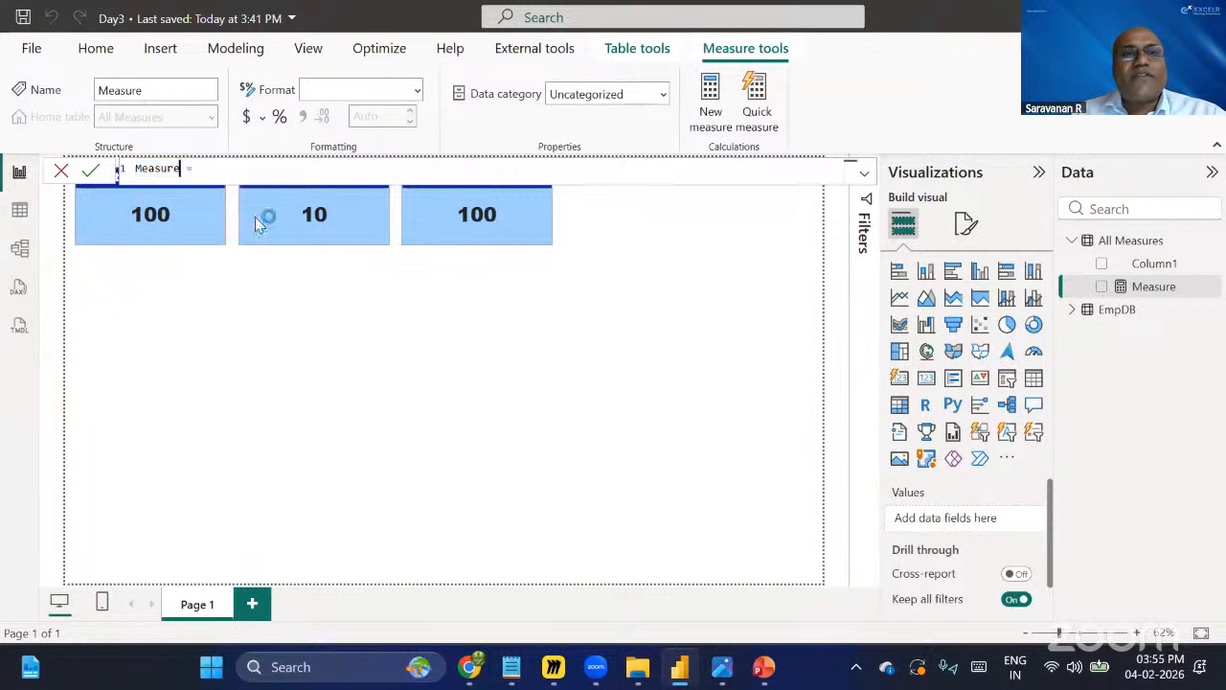
{"action": "key", "text": "BackSpace"}
{"action": "key", "text": "BackSpace"}
{"action": "key", "text": "BackSpace"}
{"action": "key", "text": "BackSpace"}
{"action": "key", "text": "BackSpace"}
{"action": "key", "text": "BackSpace"}
{"action": "key", "text": "BackSpace"}
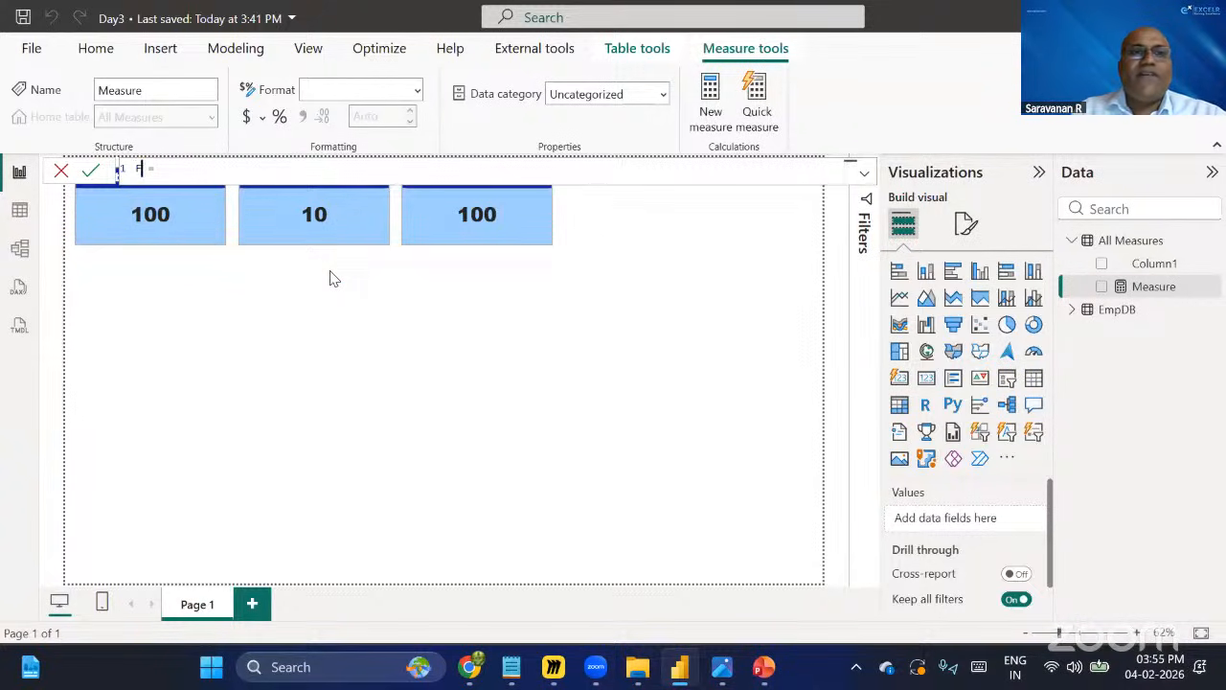
{"action": "type", "text": "FTE"}
{"action": "type", "text": "'s"}
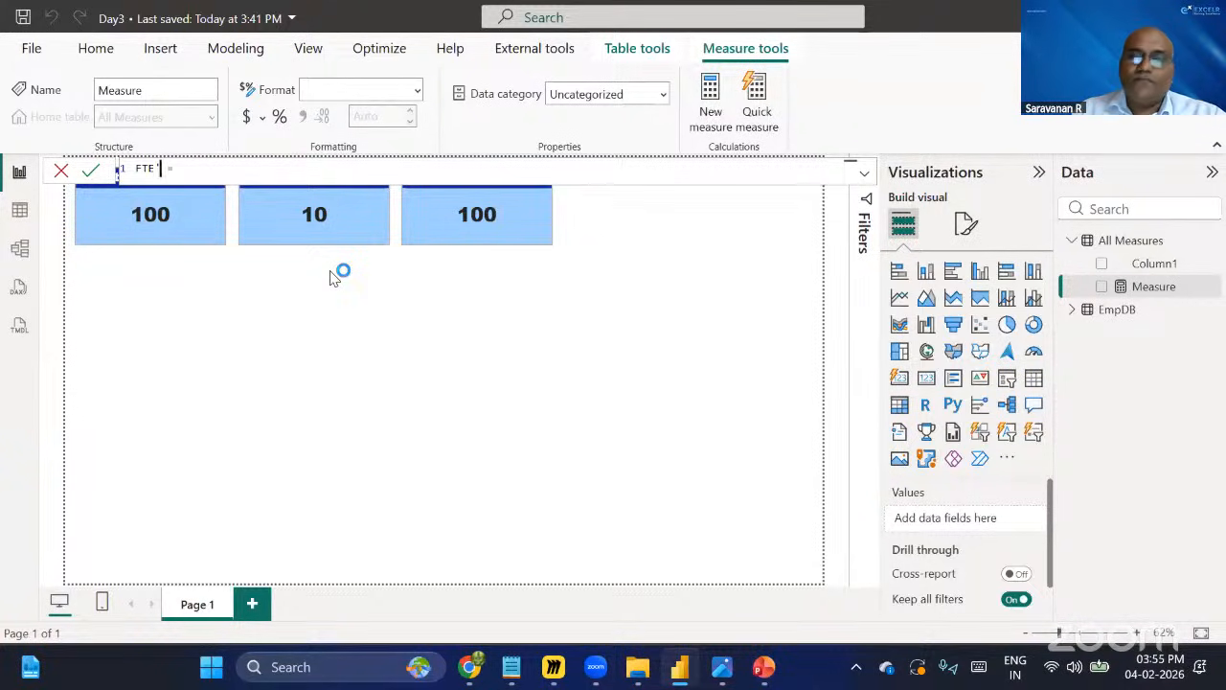
{"action": "key", "text": "End"}
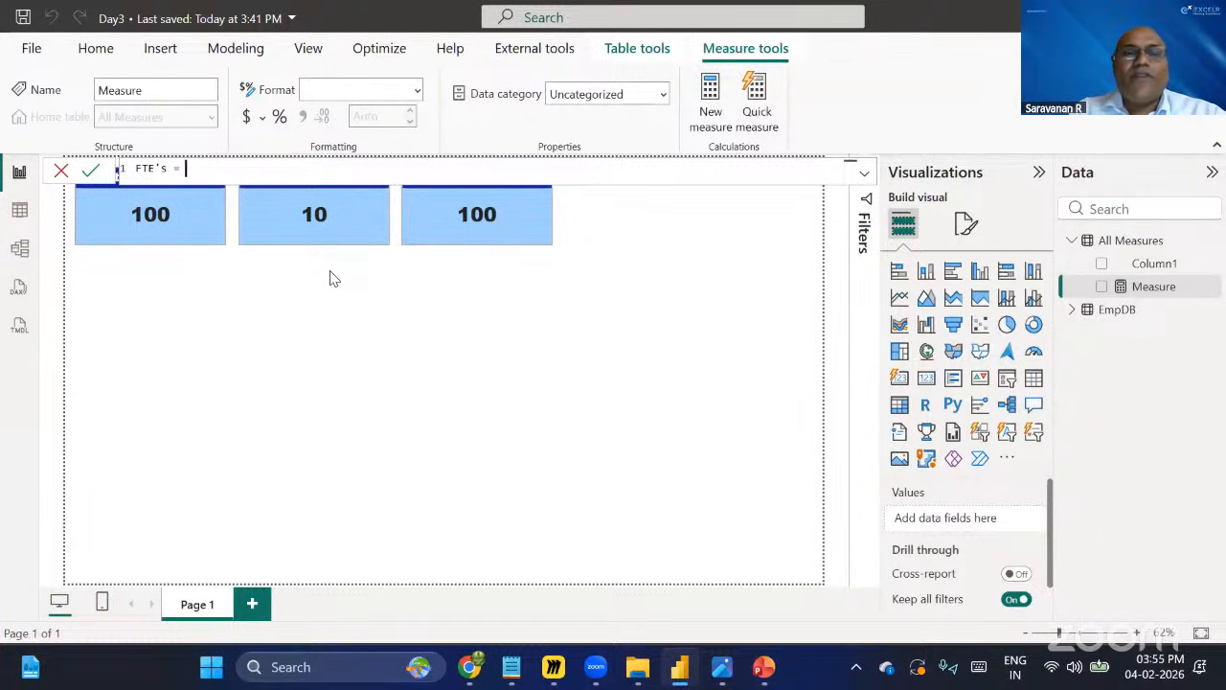
{"action": "type", "text": "c"}
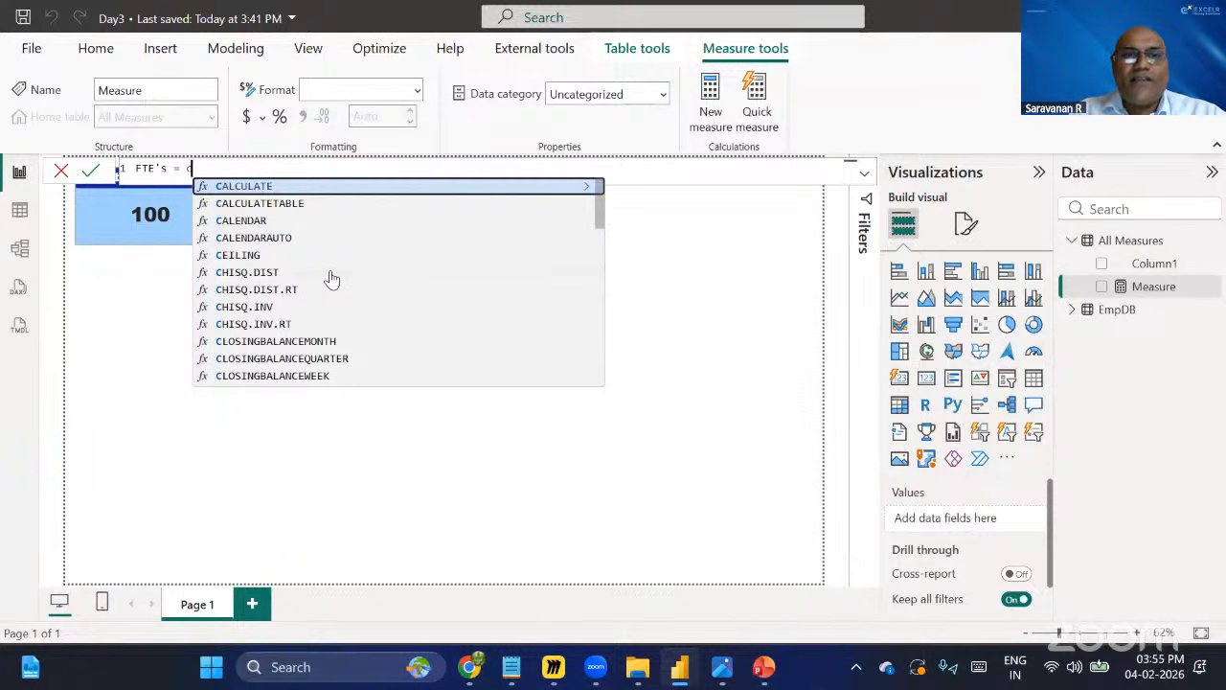
{"action": "type", "text": "a"}
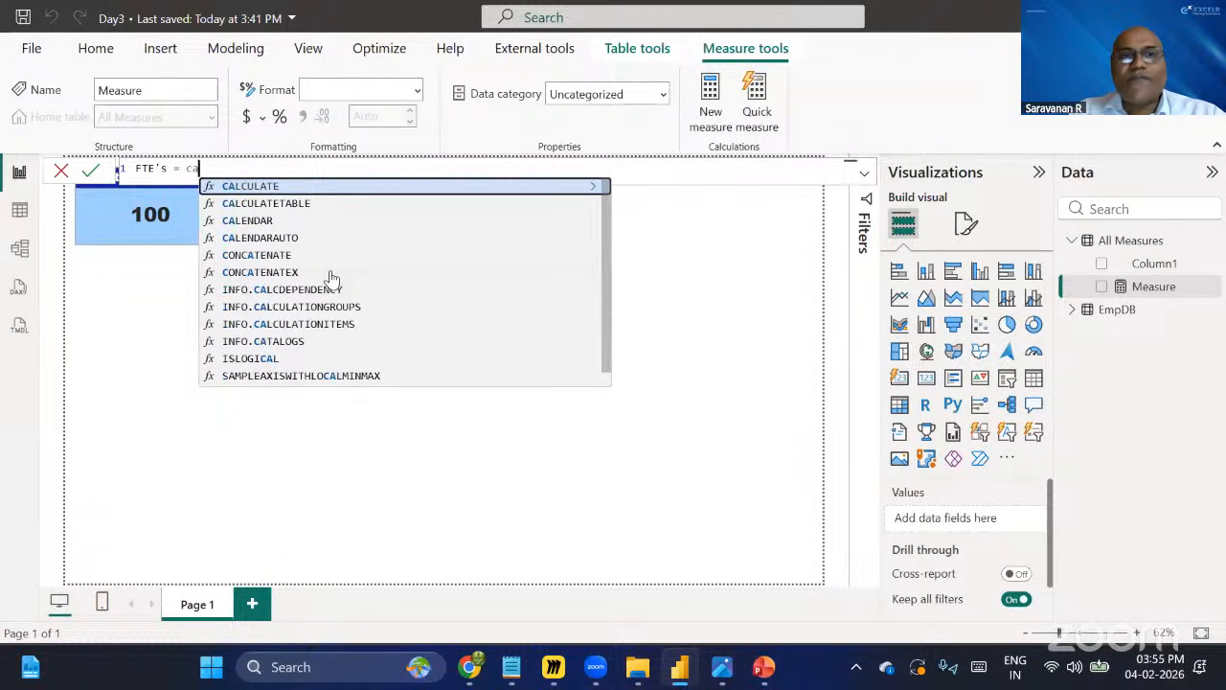
{"action": "key", "text": "Tab"}
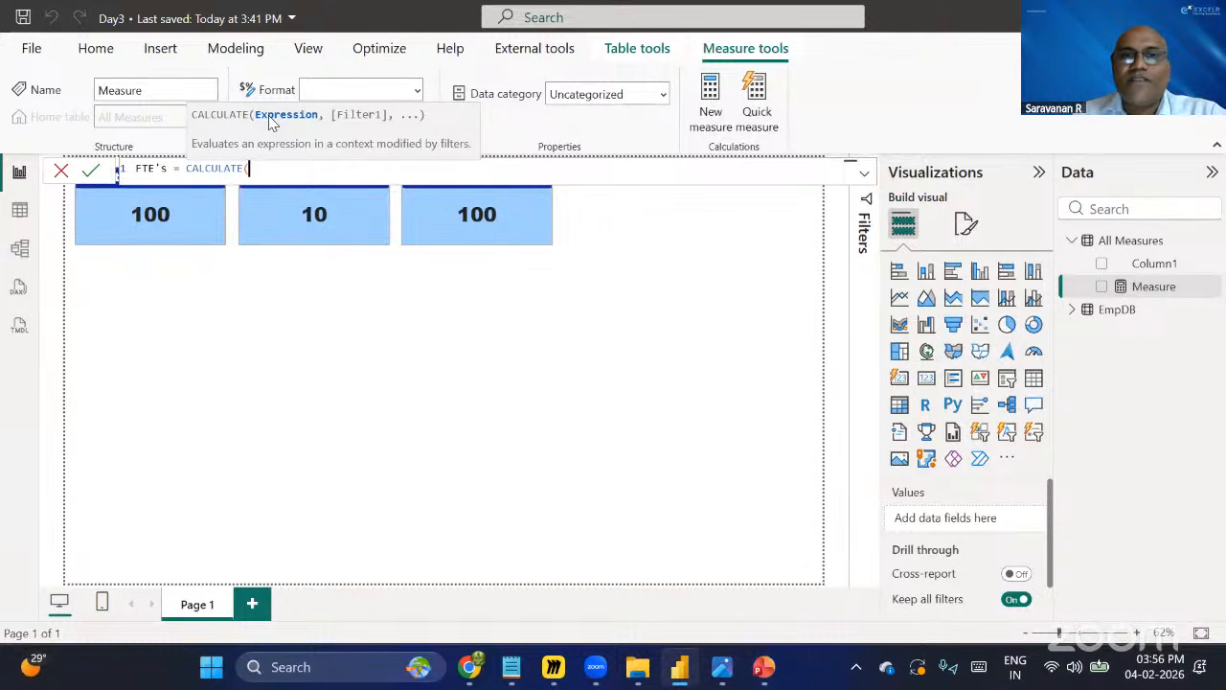
Clear the measure's formula and discard the new measure.
{"action": "key", "text": "alt+Tab"}
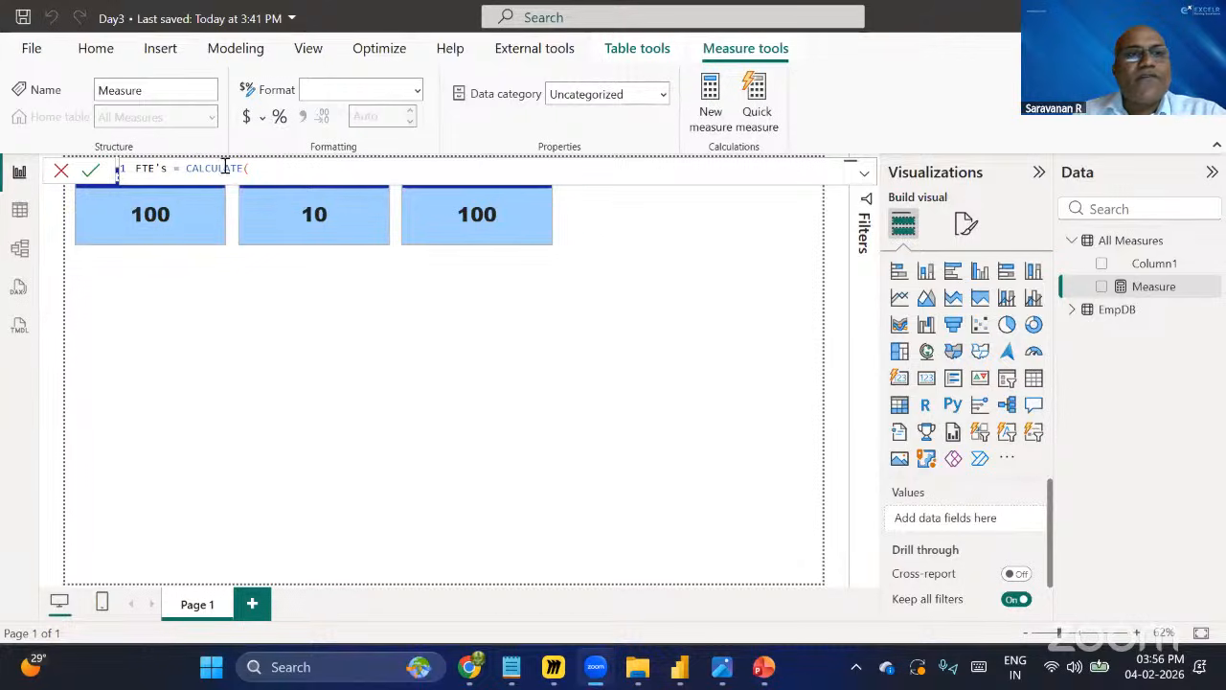
{"action": "left_click", "coordinate": [110, 169]}
{"action": "key", "text": "BackSpace"}
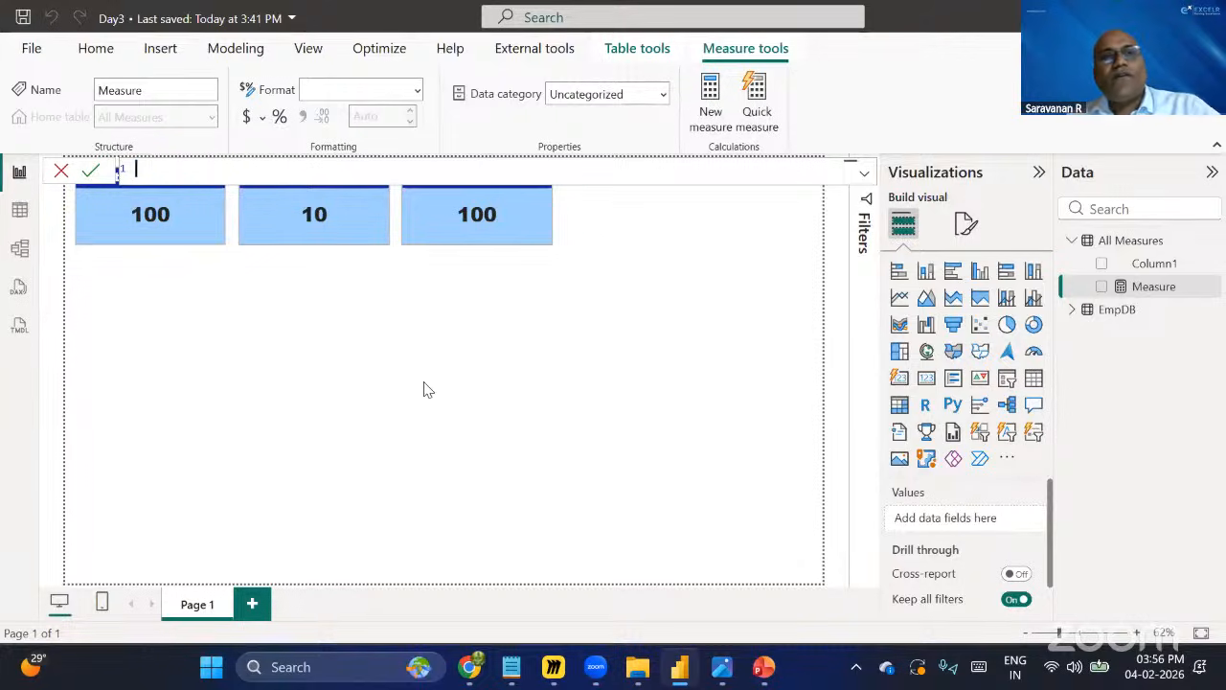
{"action": "left_click", "coordinate": [427, 387]}
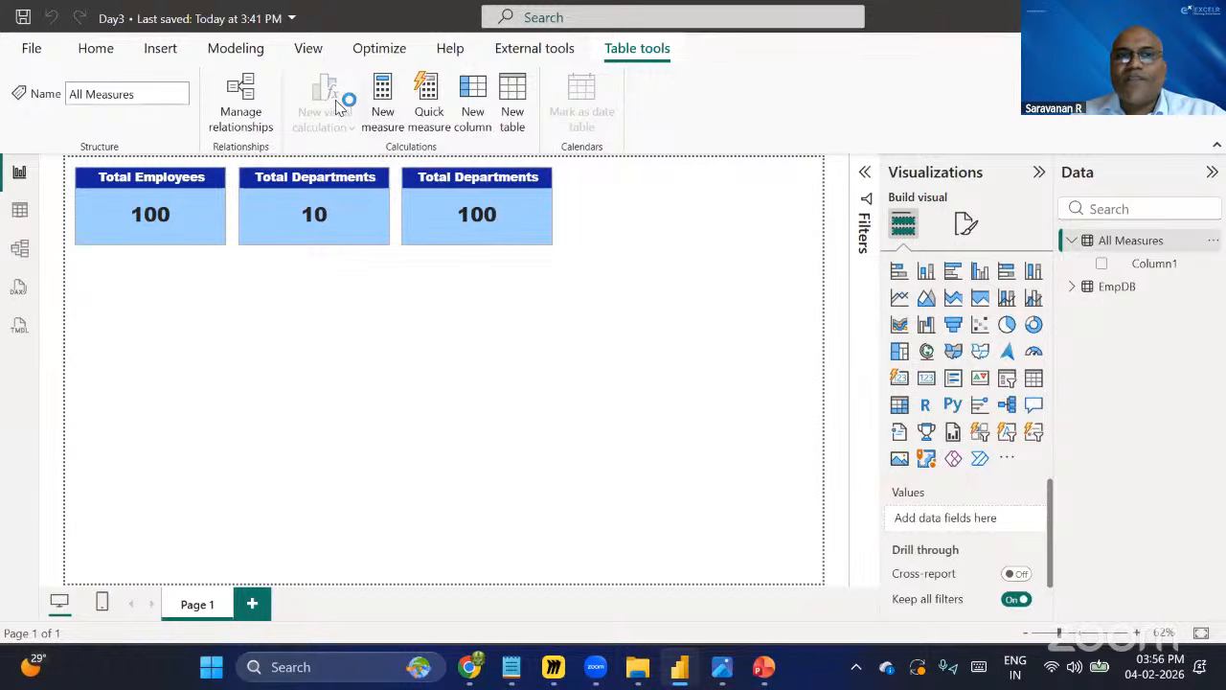
Try adding a new measure from the All Measures table's options and dismiss it.
{"action": "left_click", "coordinate": [1212, 245]}
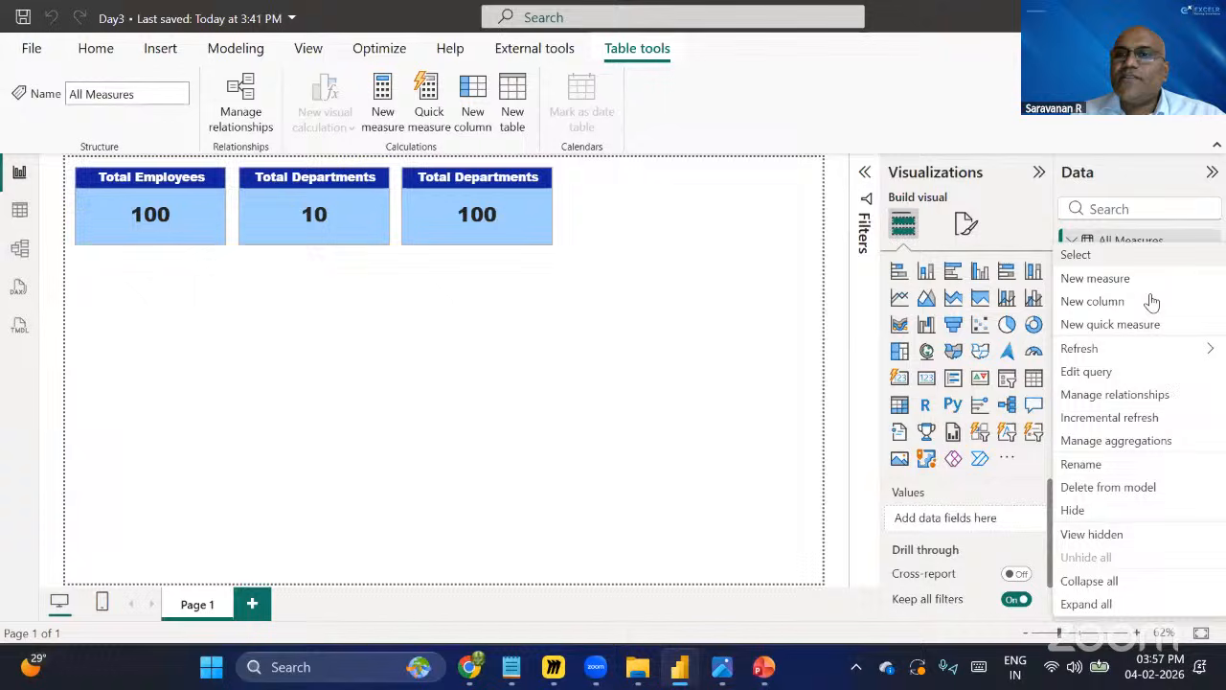
{"action": "left_click", "coordinate": [1087, 286]}
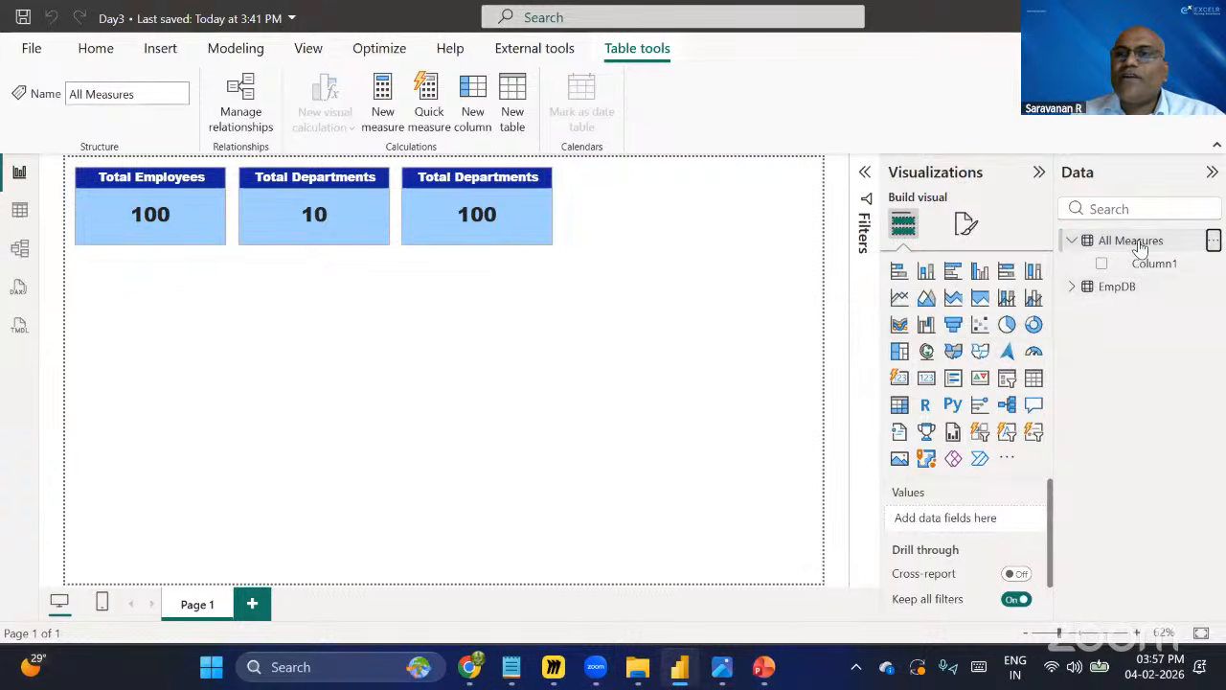
{"action": "left_click", "coordinate": [383, 115]}
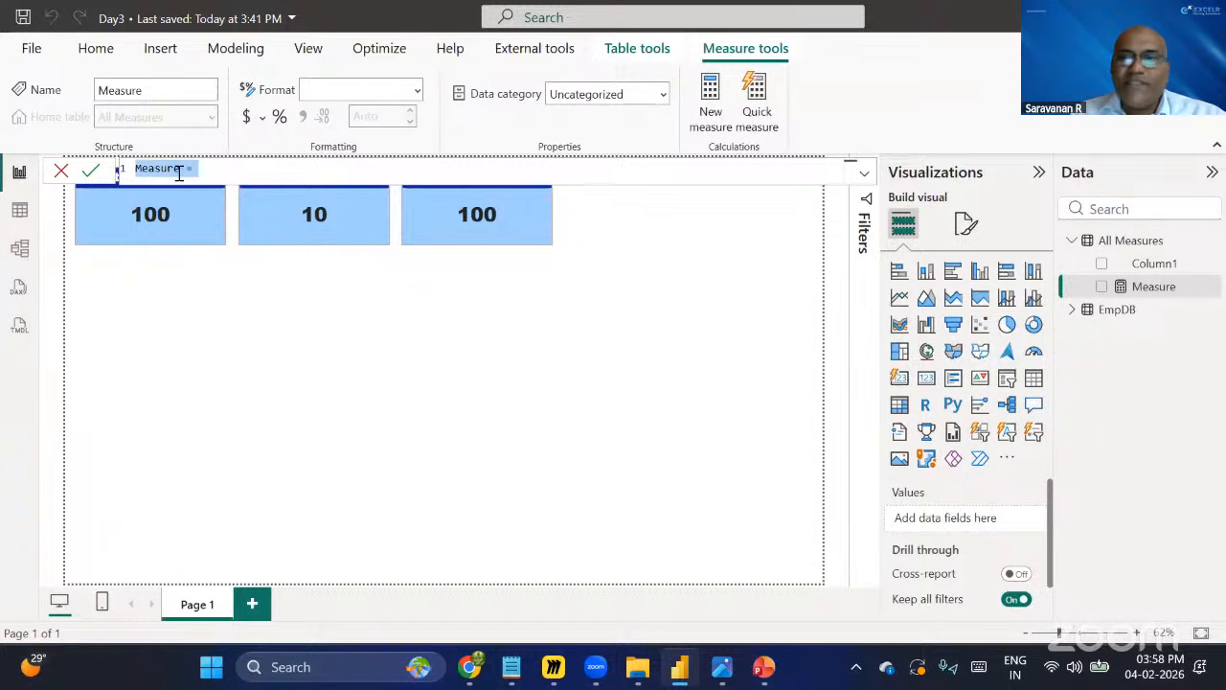
{"action": "left_click", "coordinate": [1142, 245]}
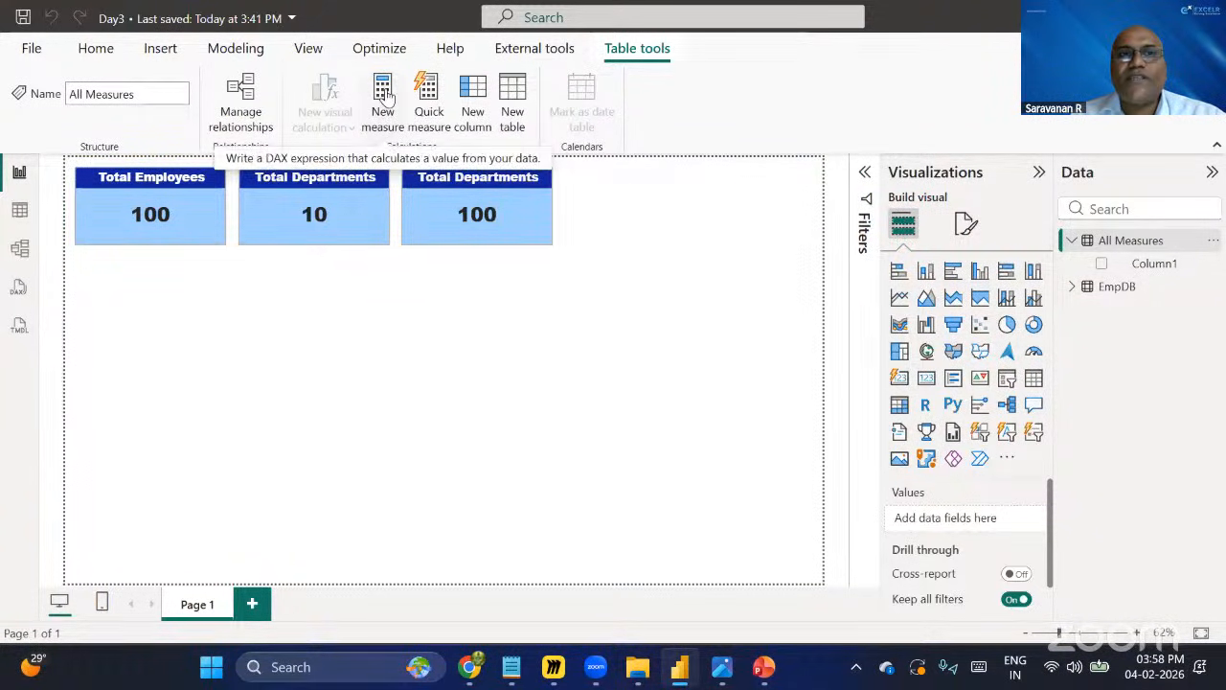
Create a new measure in All Measures named FTE's and begin its formula with CALCULATE(.
{"action": "left_click", "coordinate": [384, 96]}
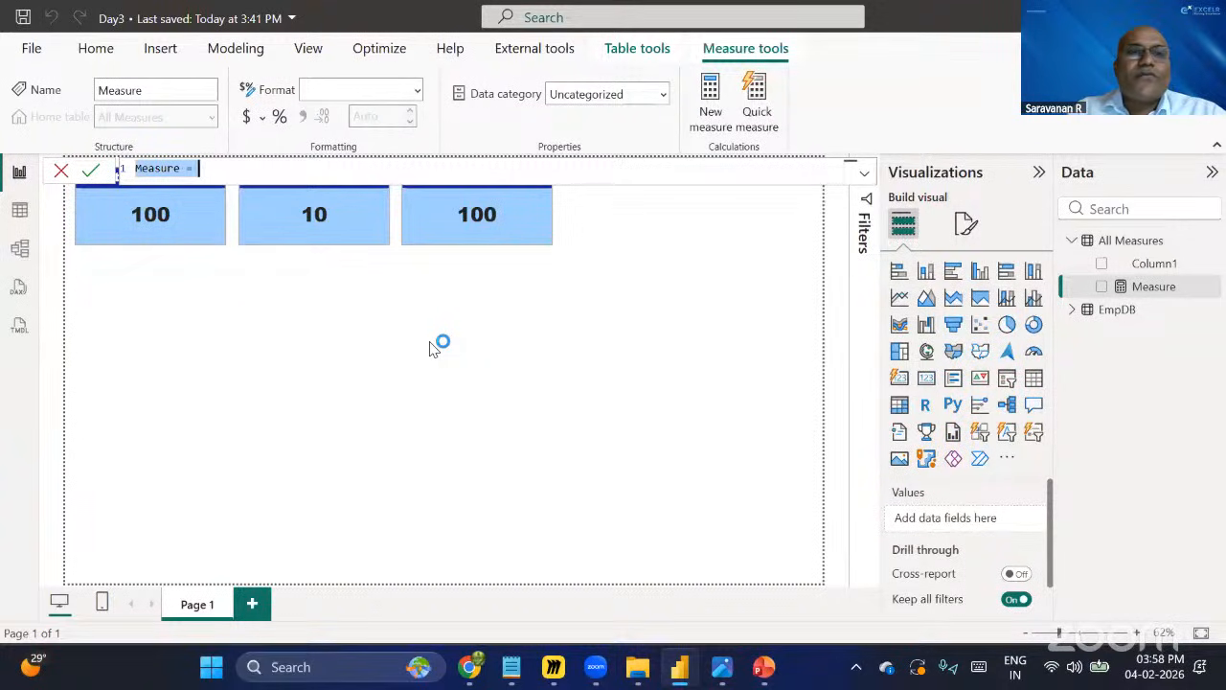
{"action": "type", "text": "FTE"}
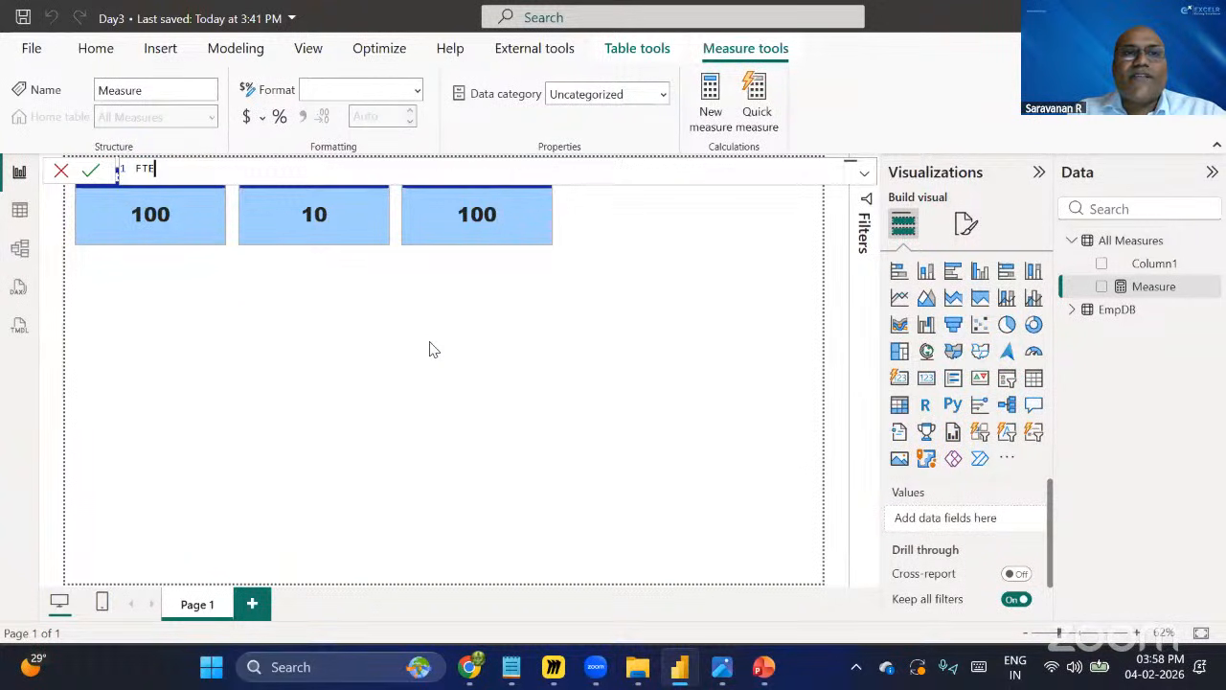
{"action": "type", "text": "'s"}
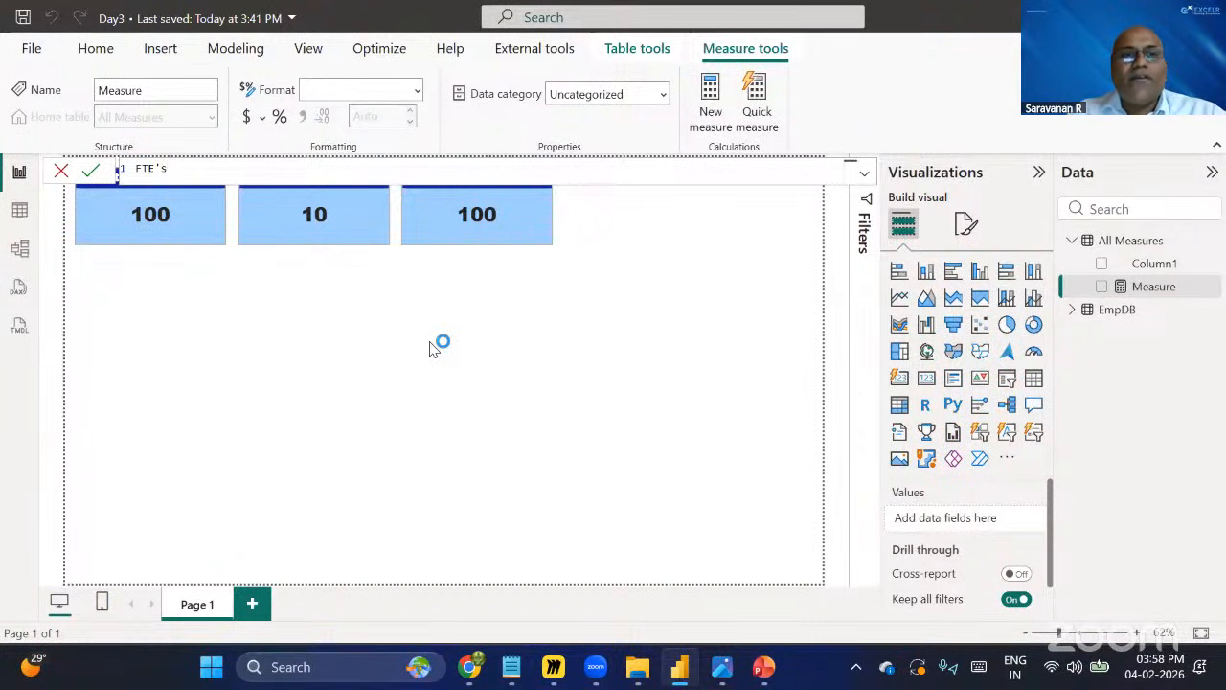
{"action": "type", "text": "=cal"}
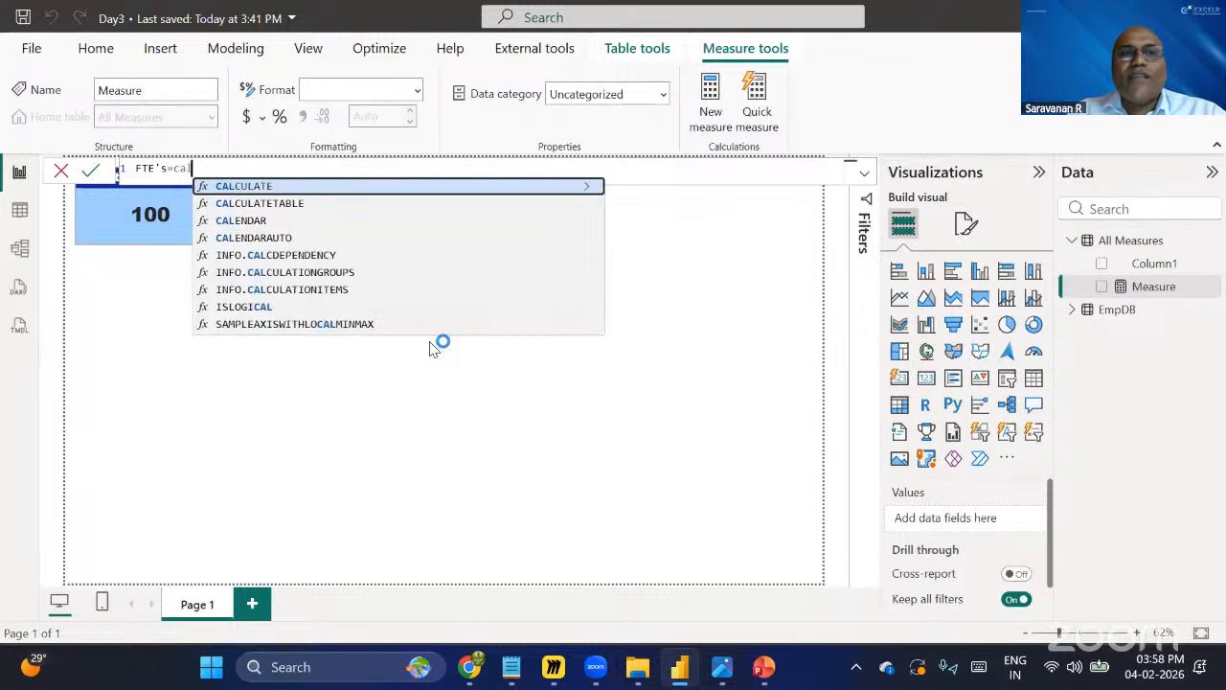
{"action": "key", "text": "Tab"}
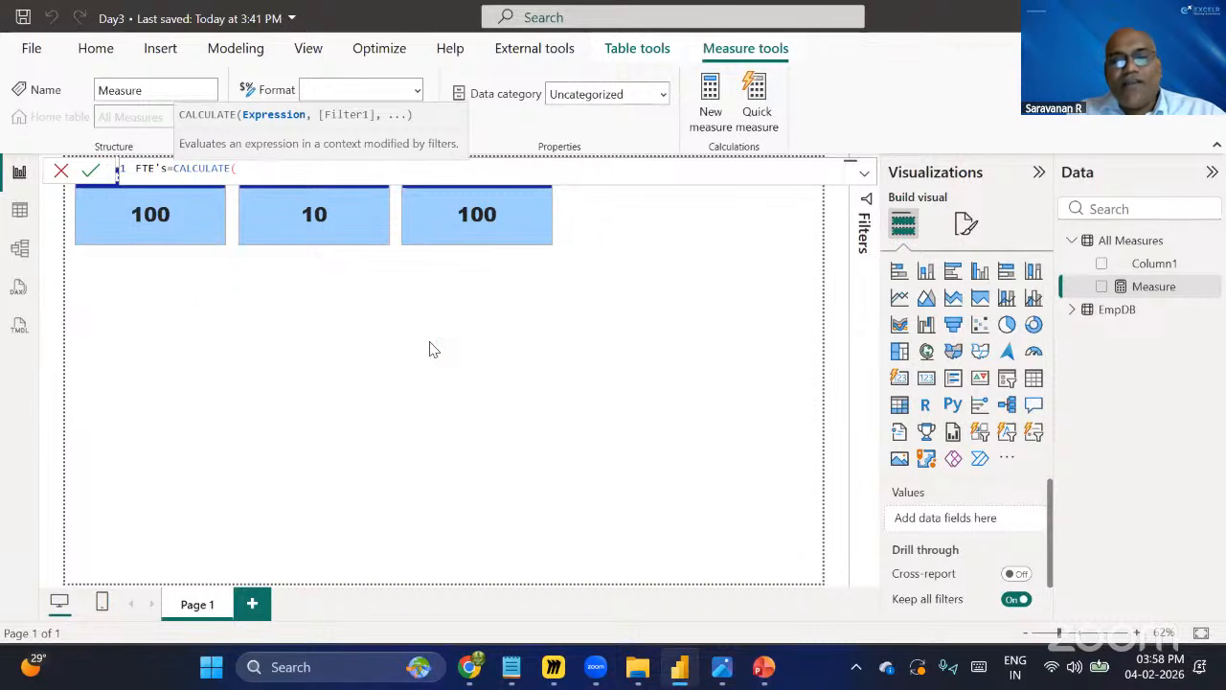
Use COUNTROWS of the EmpDB table as the CALCULATE expression in the FTE's measure.
{"action": "type", "text": "c"}
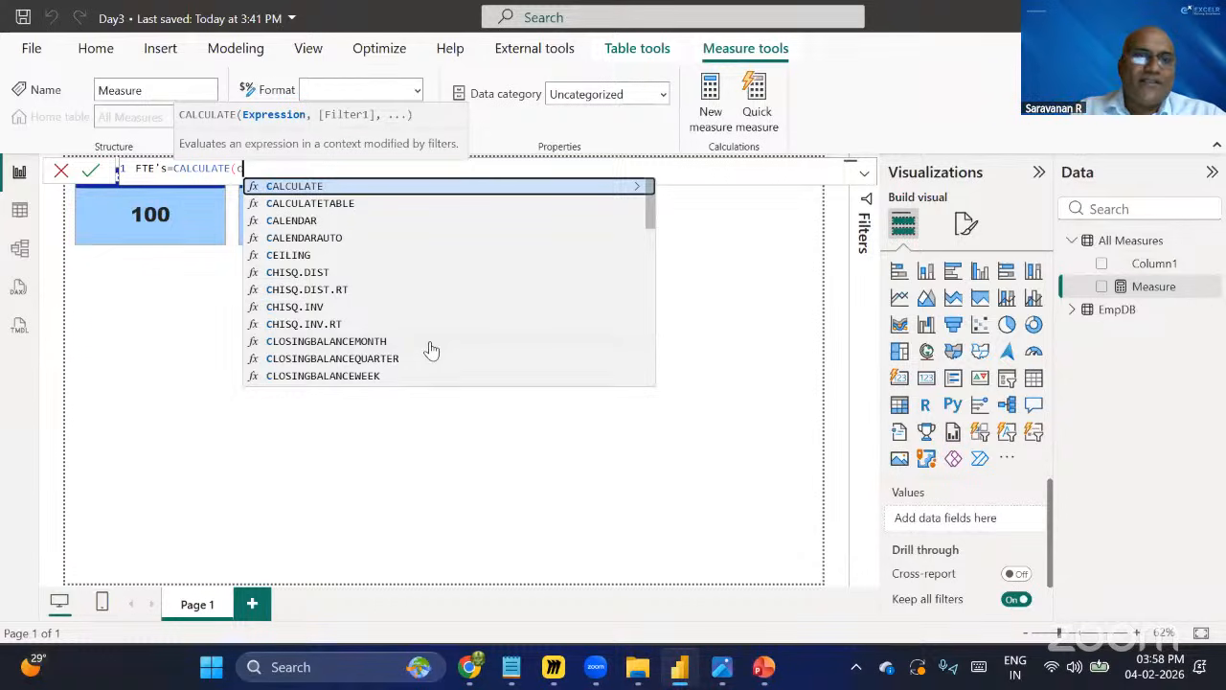
{"action": "type", "text": "ount"}
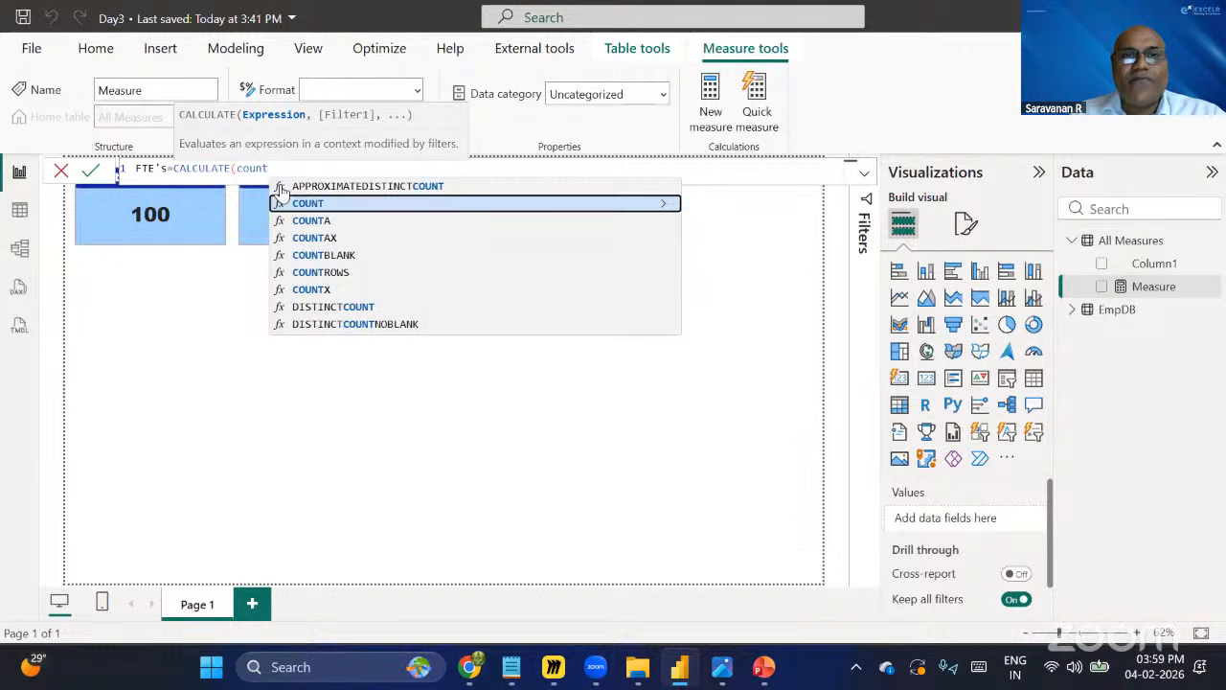
{"action": "left_click", "coordinate": [350, 277]}
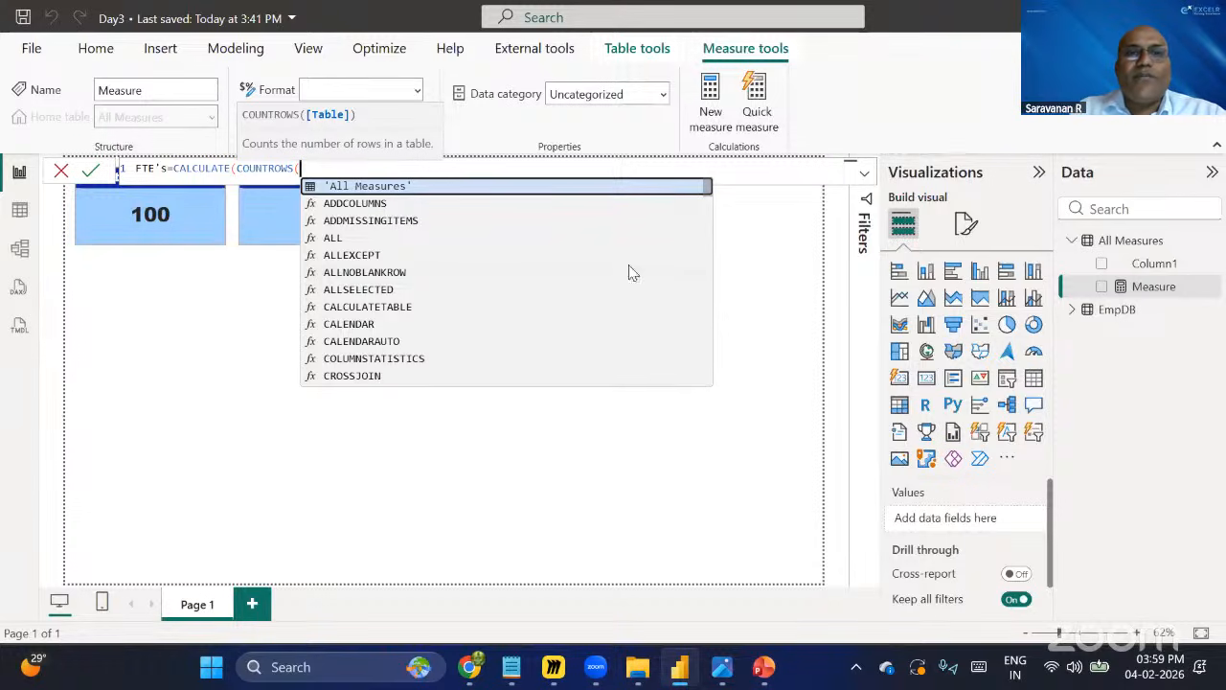
{"action": "type", "text": "em"}
{"action": "key", "text": "BackSpace"}
{"action": "key", "text": "BackSpace"}
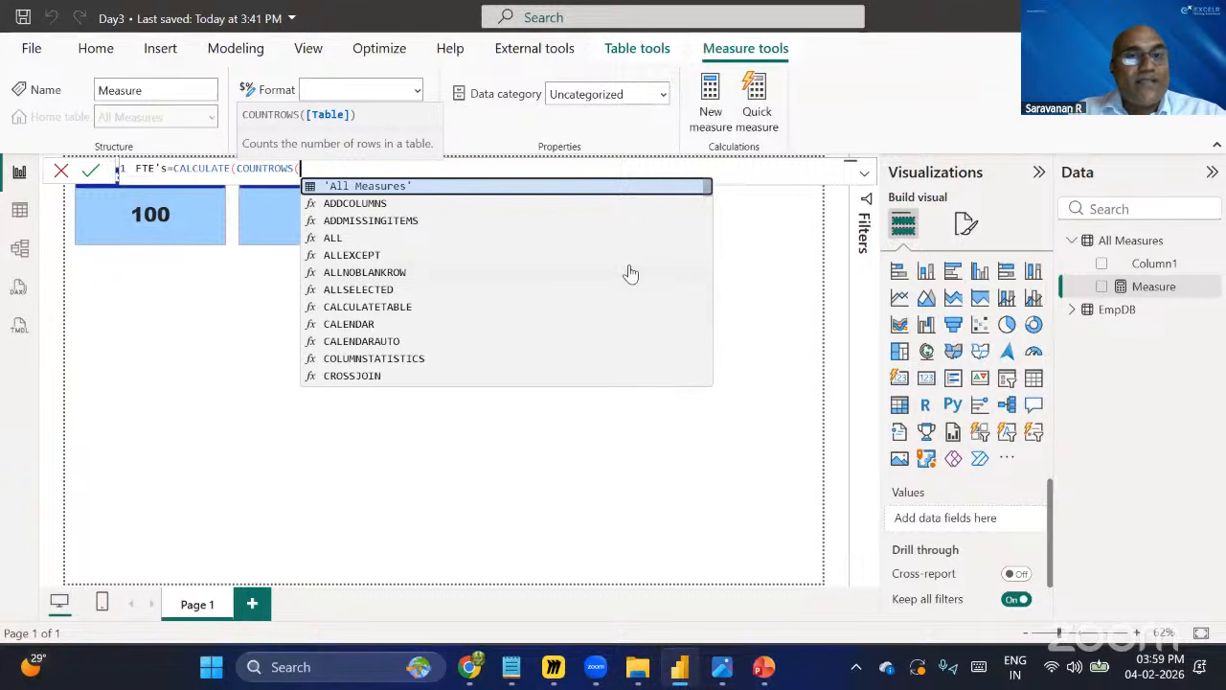
{"action": "type", "text": "em"}
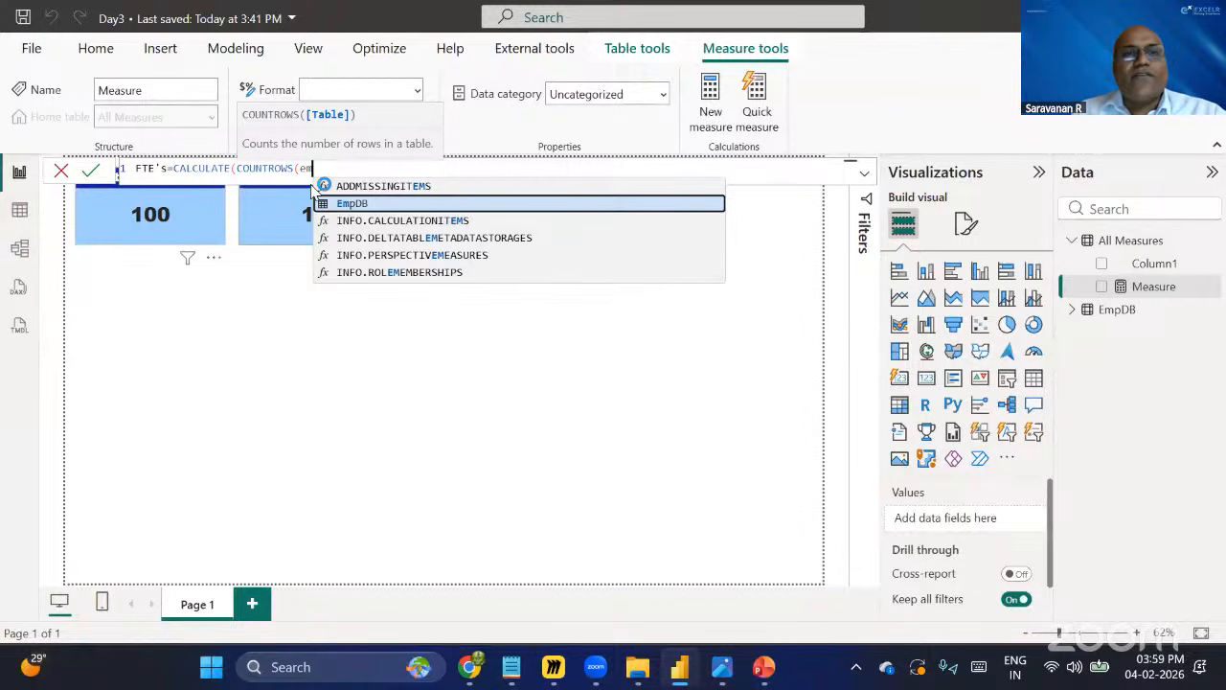
{"action": "left_click", "coordinate": [372, 204]}
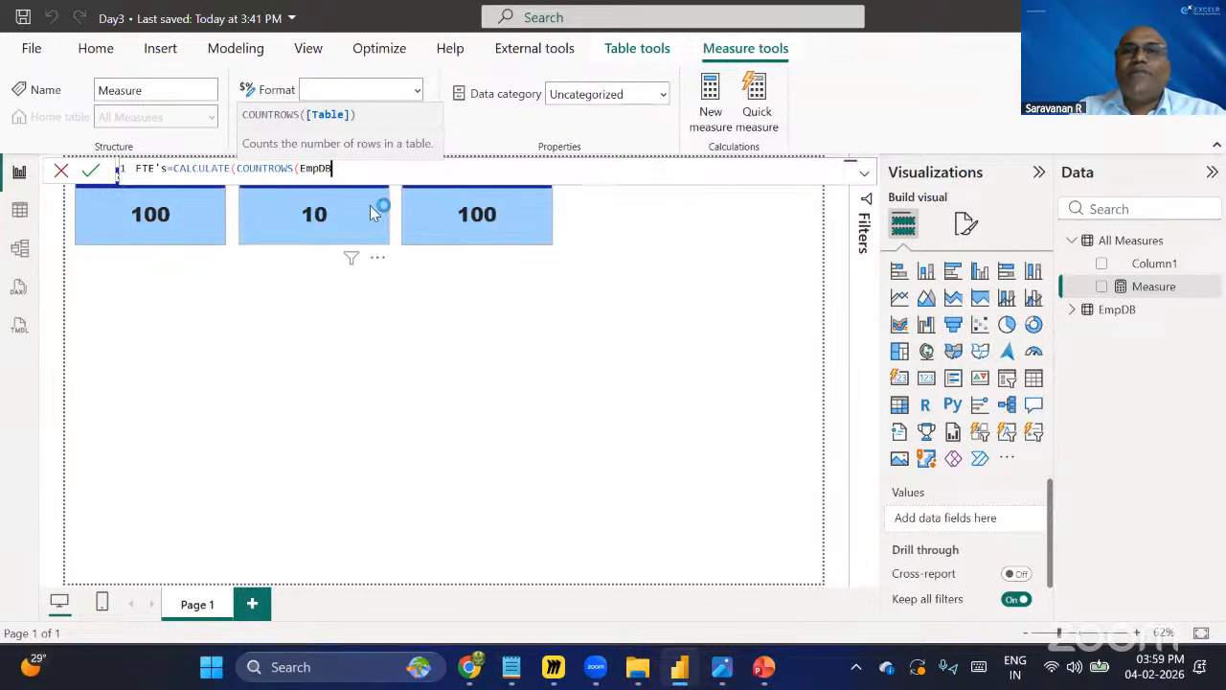
{"action": "type", "text": ")"}
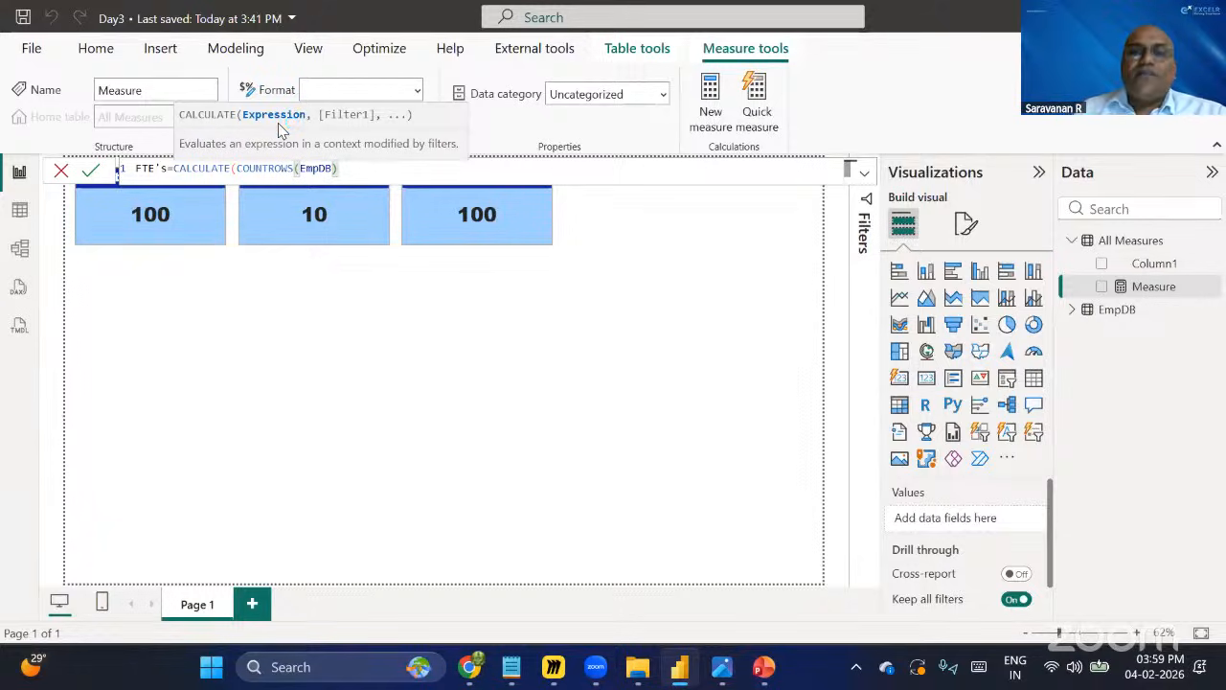
Add the EmpDB Is Full-Time column as the CALCULATE filter argument.
{"action": "type", "text": ","}
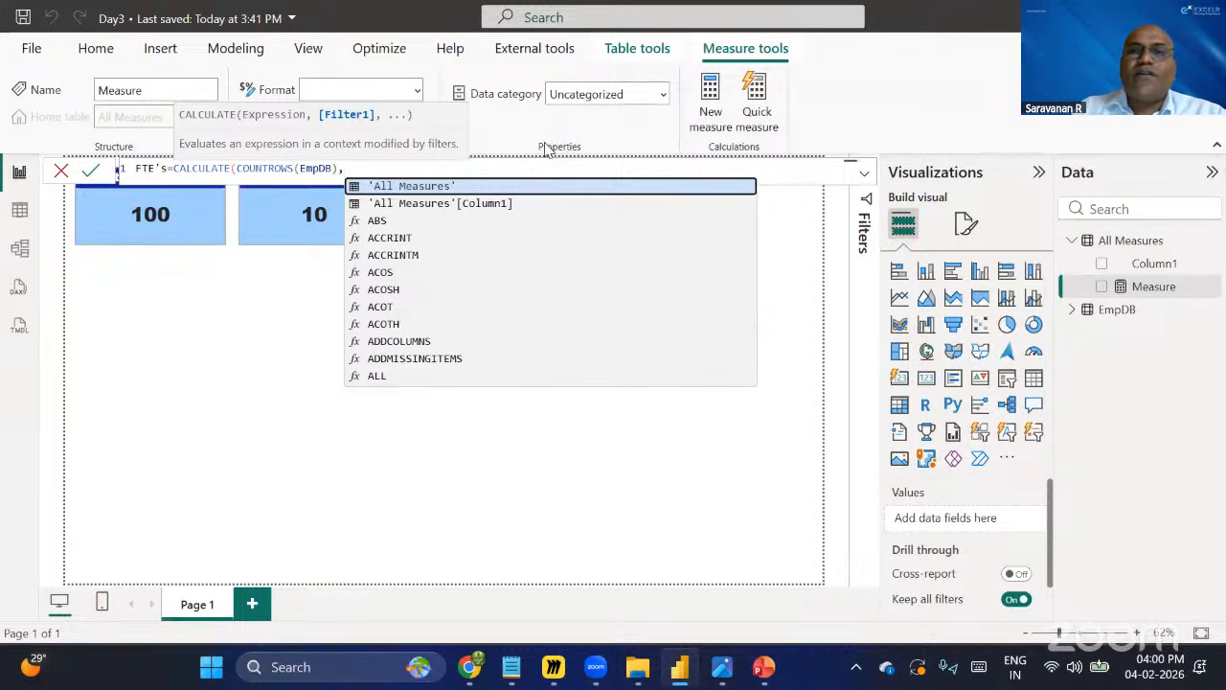
{"action": "type", "text": "emp"}
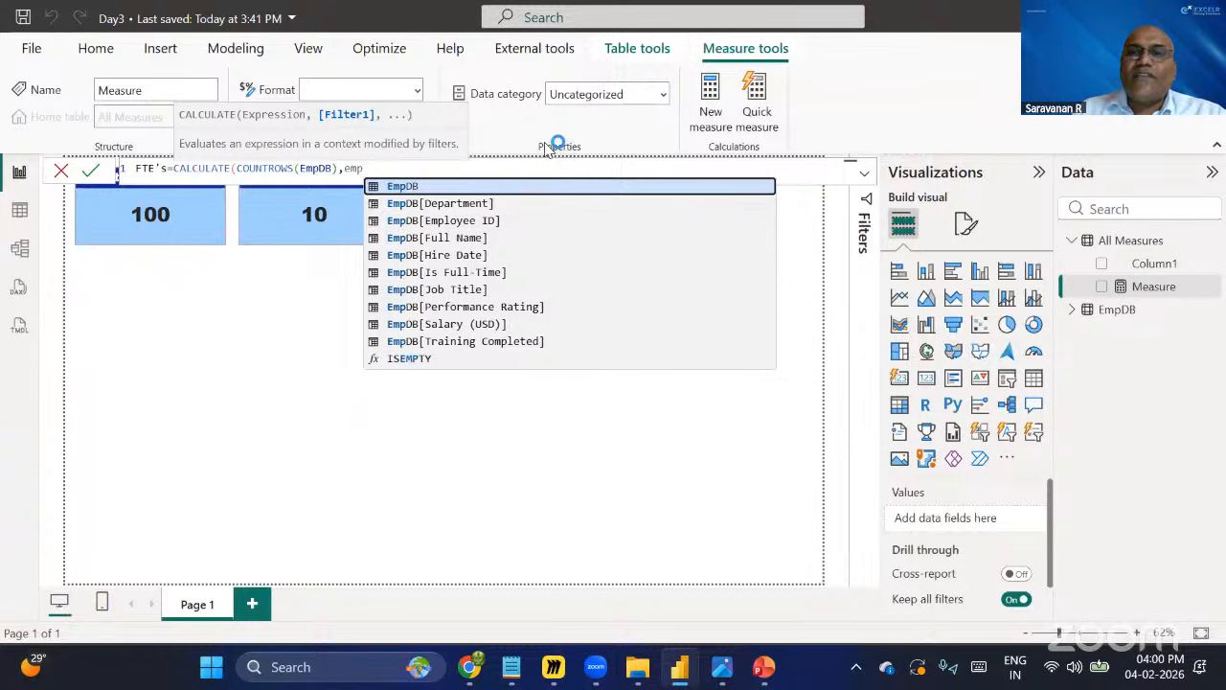
{"action": "key", "text": "Down"}
{"action": "key", "text": "Down"}
{"action": "key", "text": "Down"}
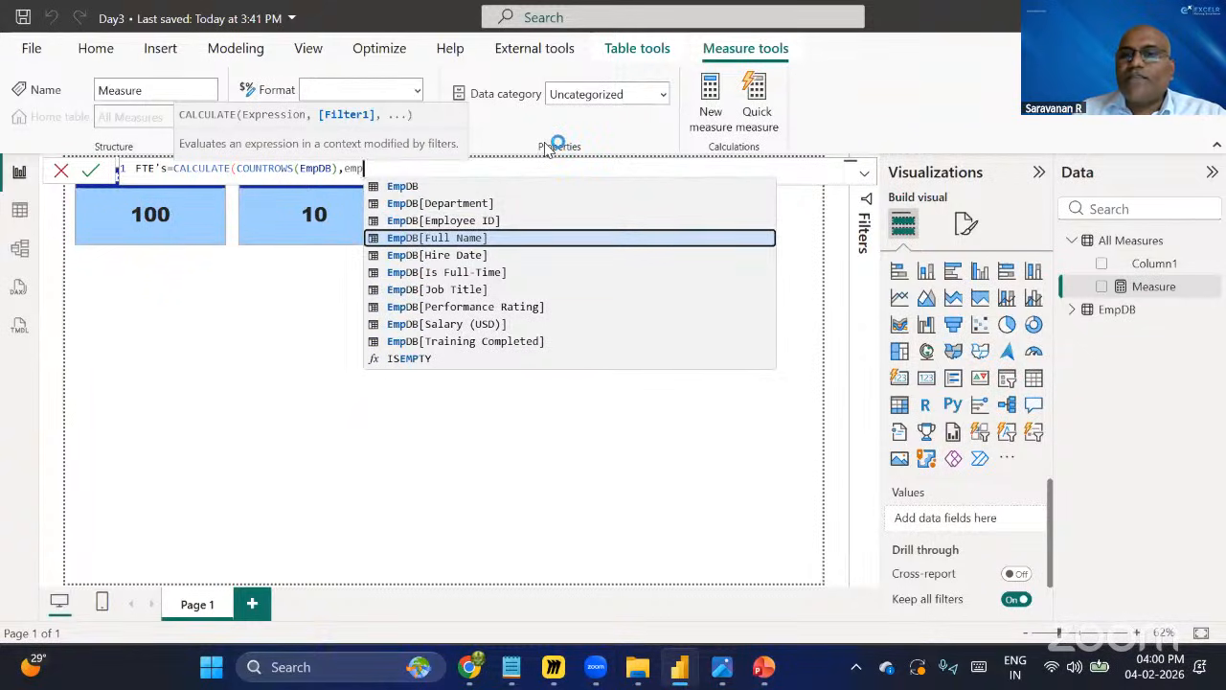
{"action": "key", "text": "Down"}
{"action": "key", "text": "Down"}
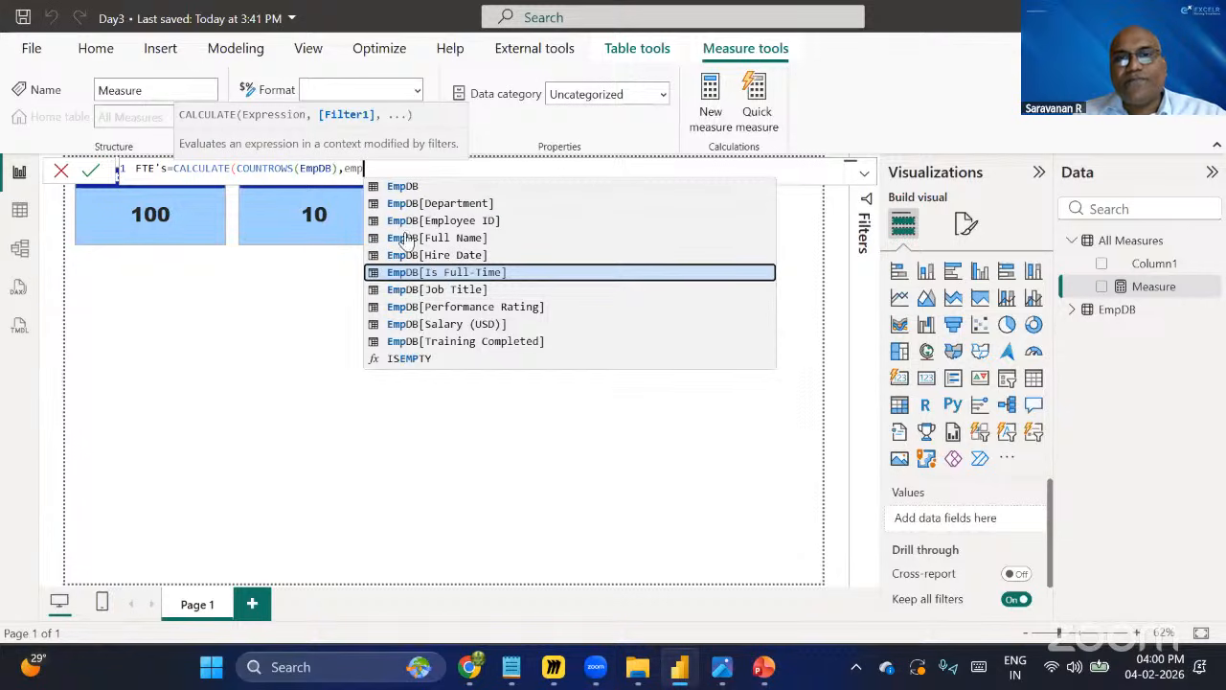
{"action": "left_click", "coordinate": [465, 278]}
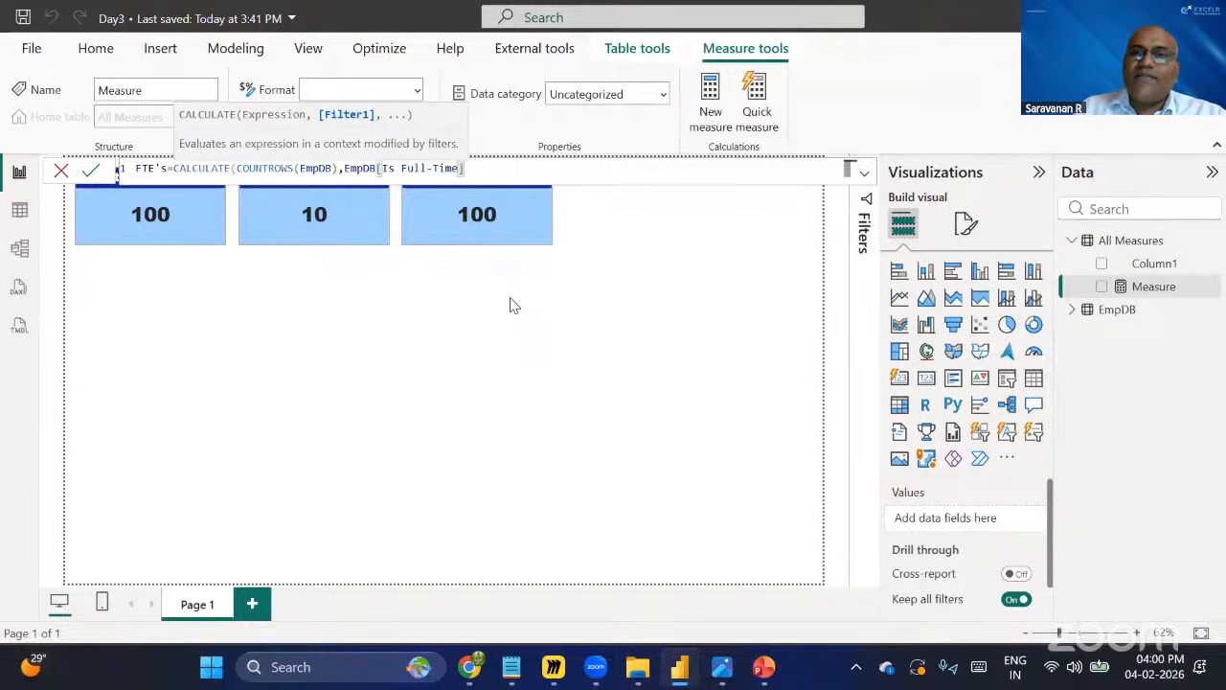
Complete the filter as EmpDB[Is Full-Time]="Yes", close the formula and commit the FTE's measure.
{"action": "type", "text": "="}
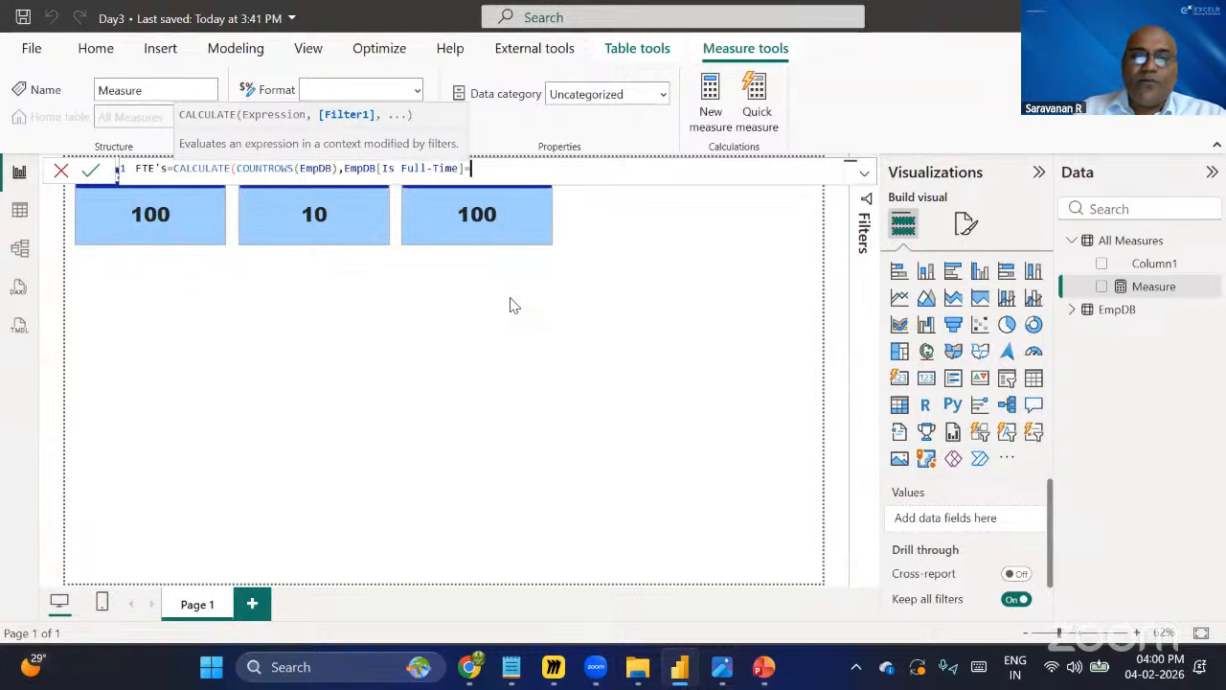
{"action": "type", "text": "yes"}
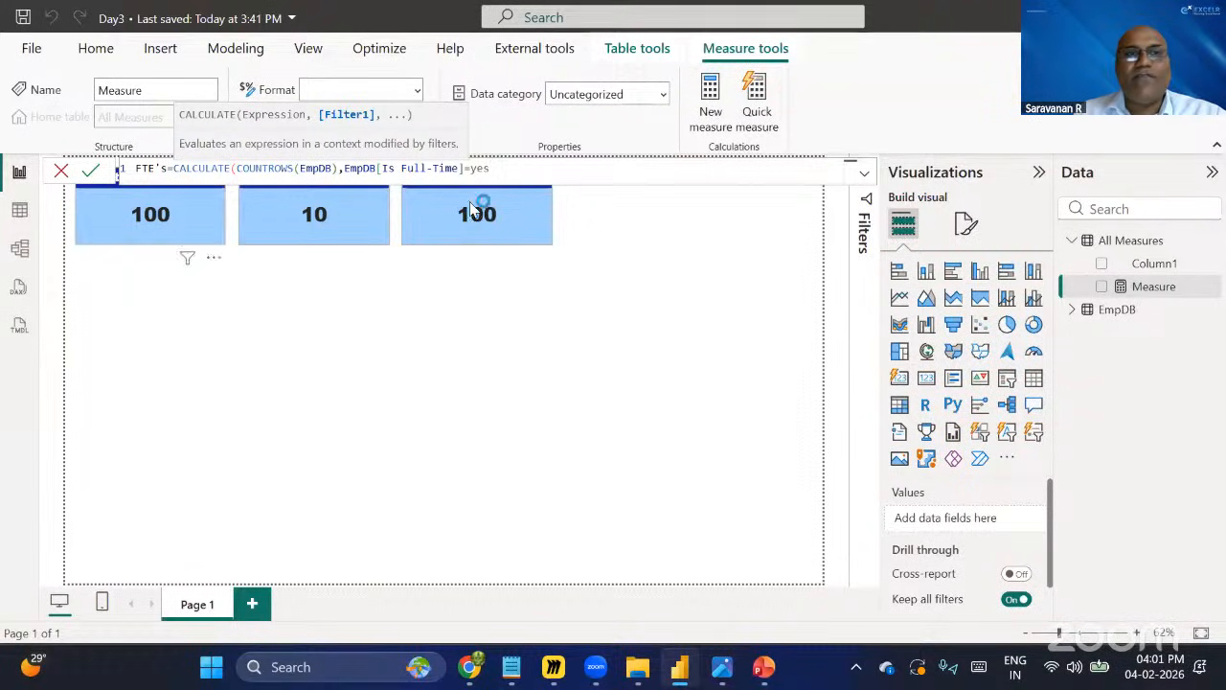
{"action": "left_click", "coordinate": [518, 171]}
{"action": "key", "text": "BackSpace"}
{"action": "key", "text": "BackSpace"}
{"action": "key", "text": "BackSpace"}
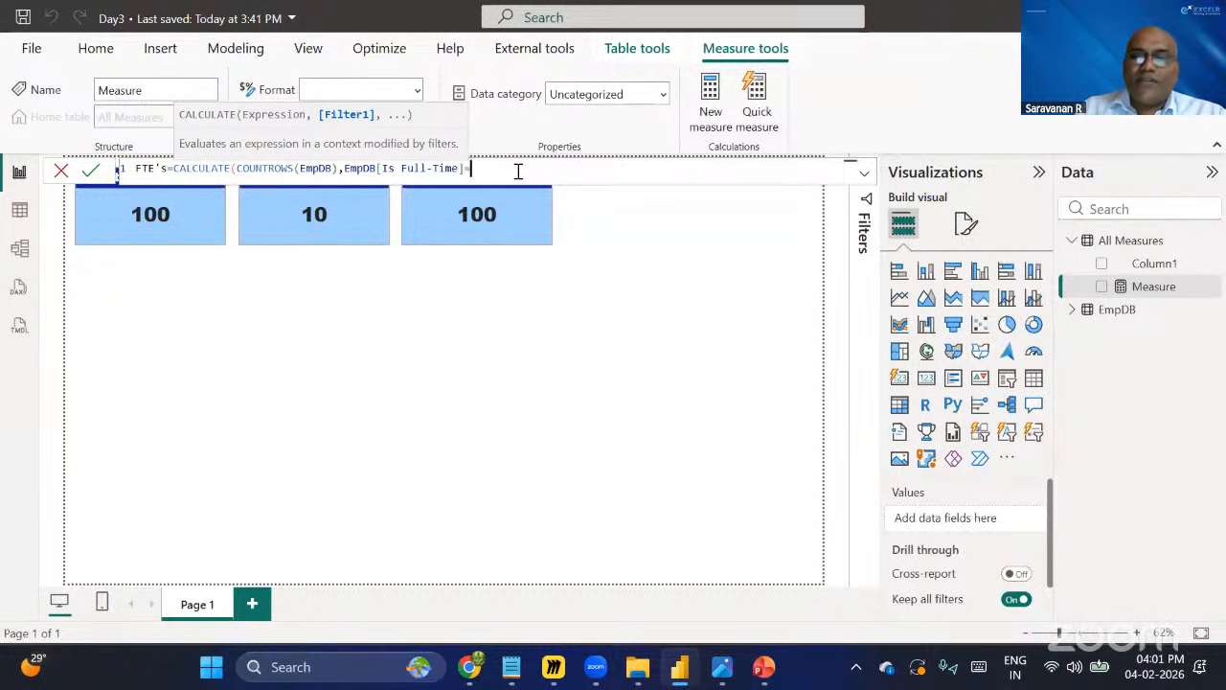
{"action": "type", "text": "\""}
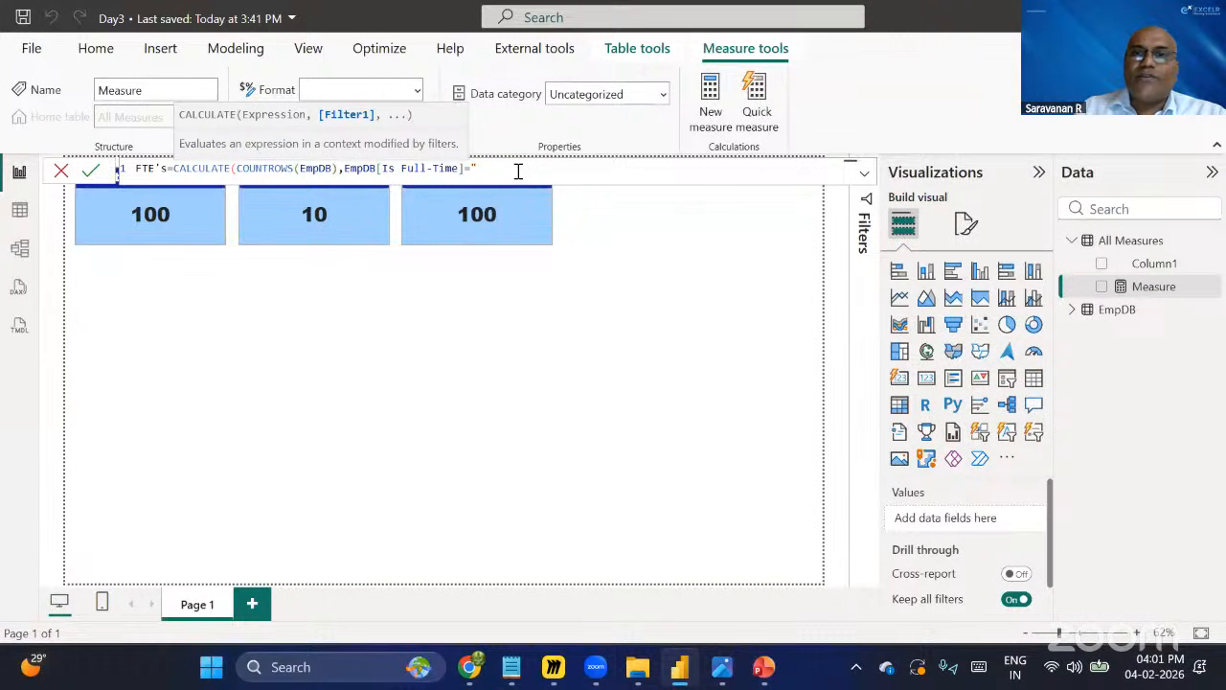
{"action": "type", "text": "Yes\""}
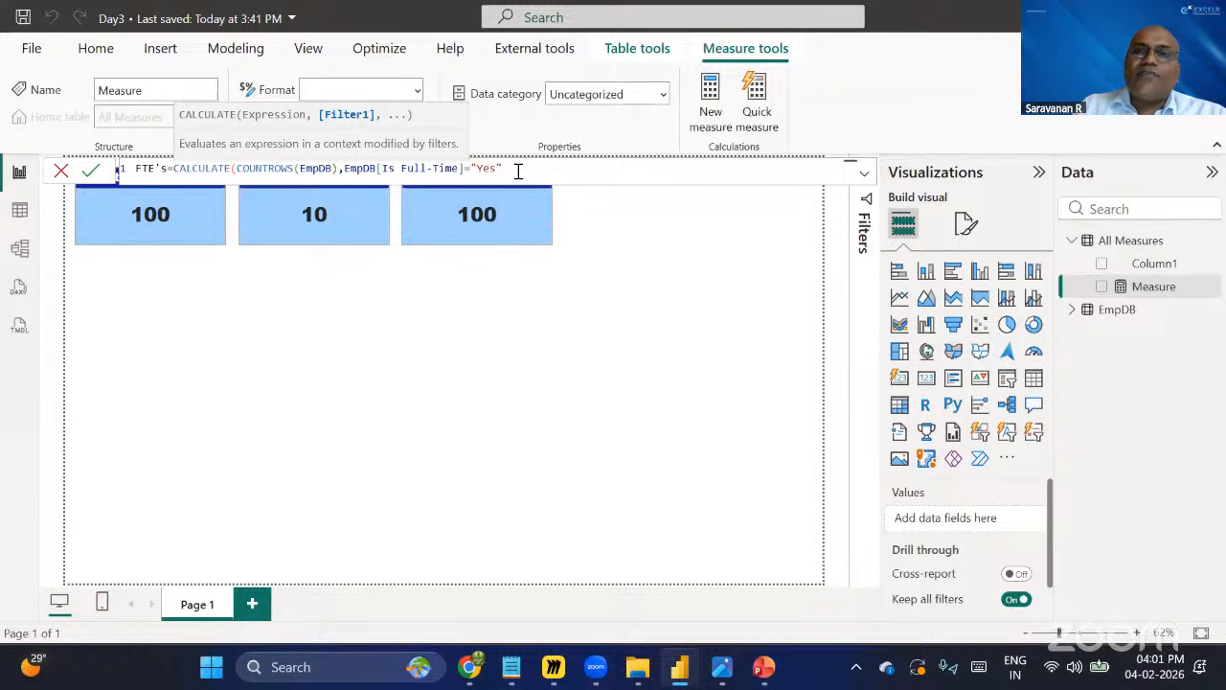
{"action": "type", "text": ")"}
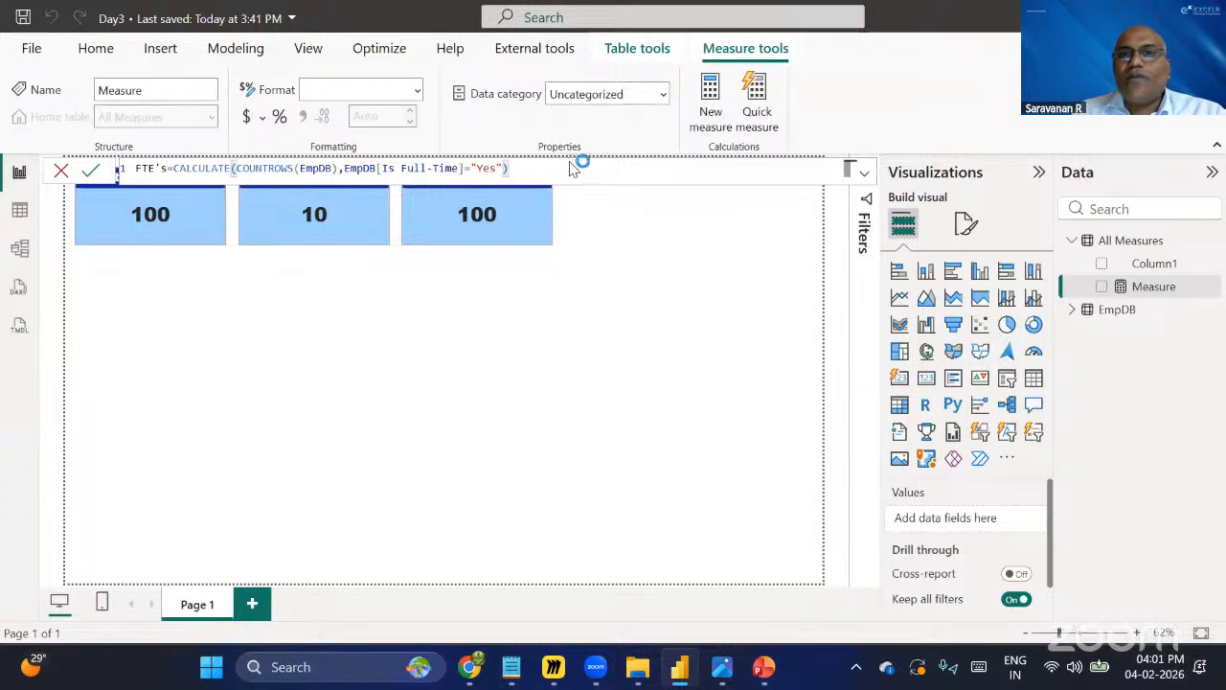
{"action": "left_click", "coordinate": [508, 168]}
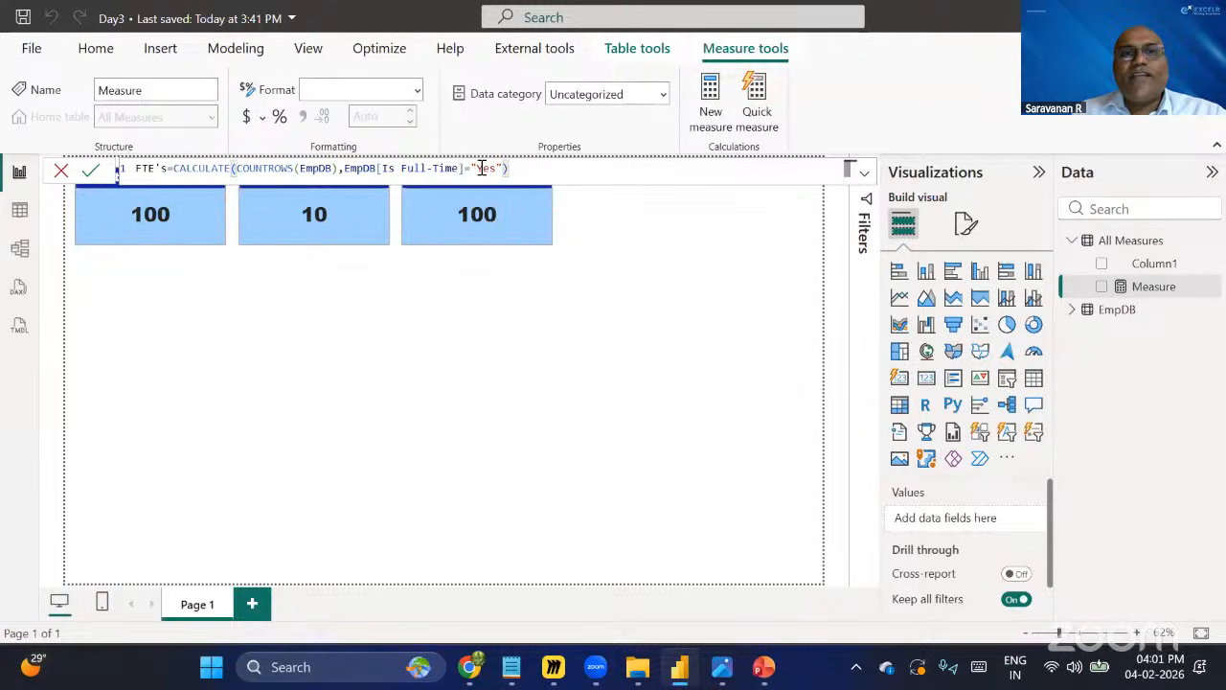
{"action": "left_click_drag", "start_coordinate": [510, 169], "coordinate": [346, 168]}
{"action": "left_click", "coordinate": [523, 172]}
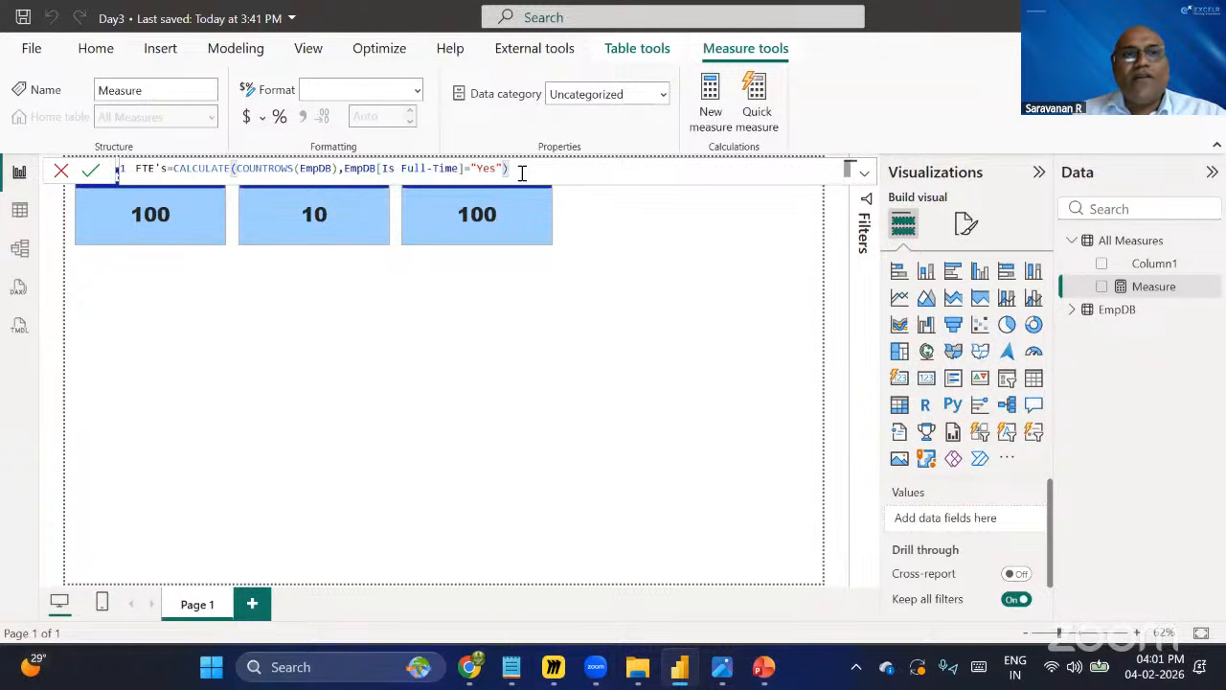
{"action": "left_click", "coordinate": [92, 175]}
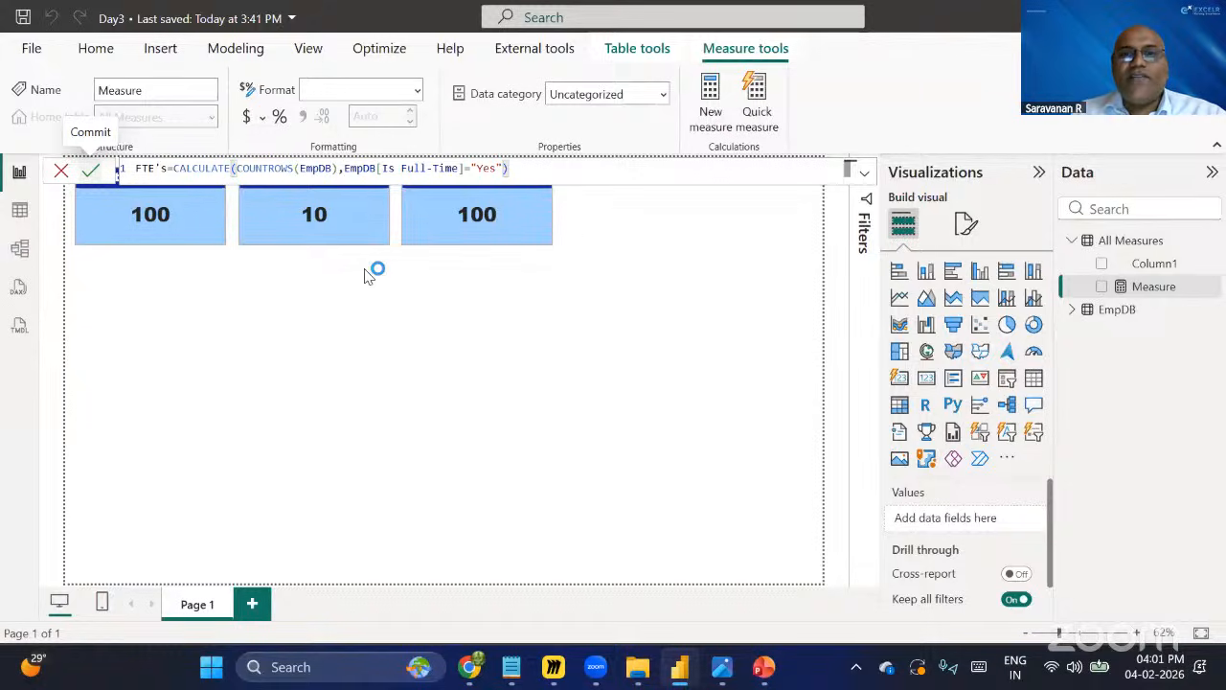
Replace the third card's Is Full-Time field with the FTE's measure.
{"action": "left_click", "coordinate": [499, 364]}
{"action": "left_click", "coordinate": [487, 228]}
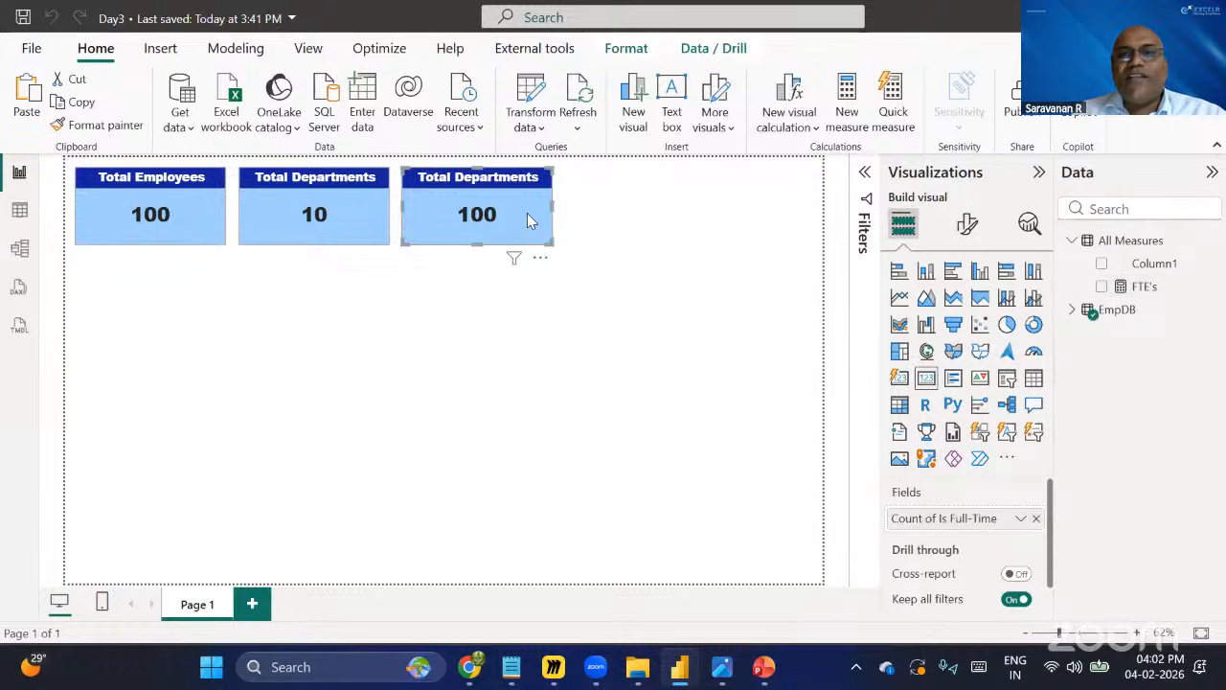
{"action": "left_click", "coordinate": [1072, 309]}
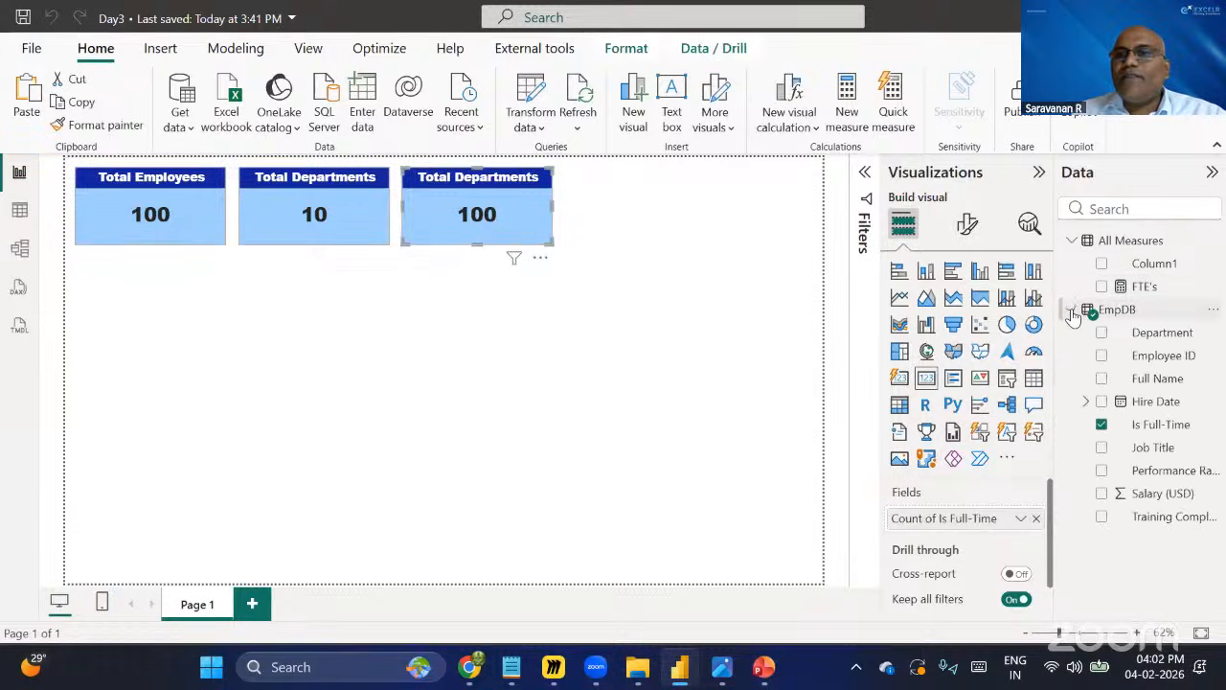
{"action": "left_click", "coordinate": [1101, 424]}
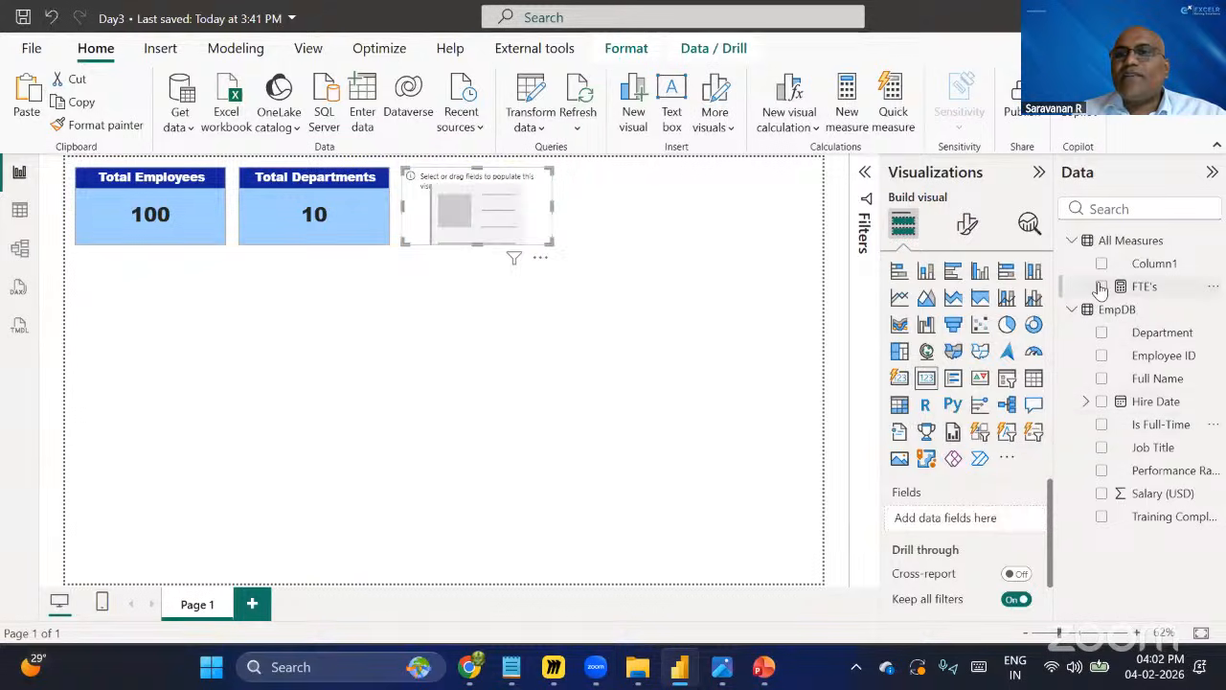
{"action": "left_click", "coordinate": [1102, 287]}
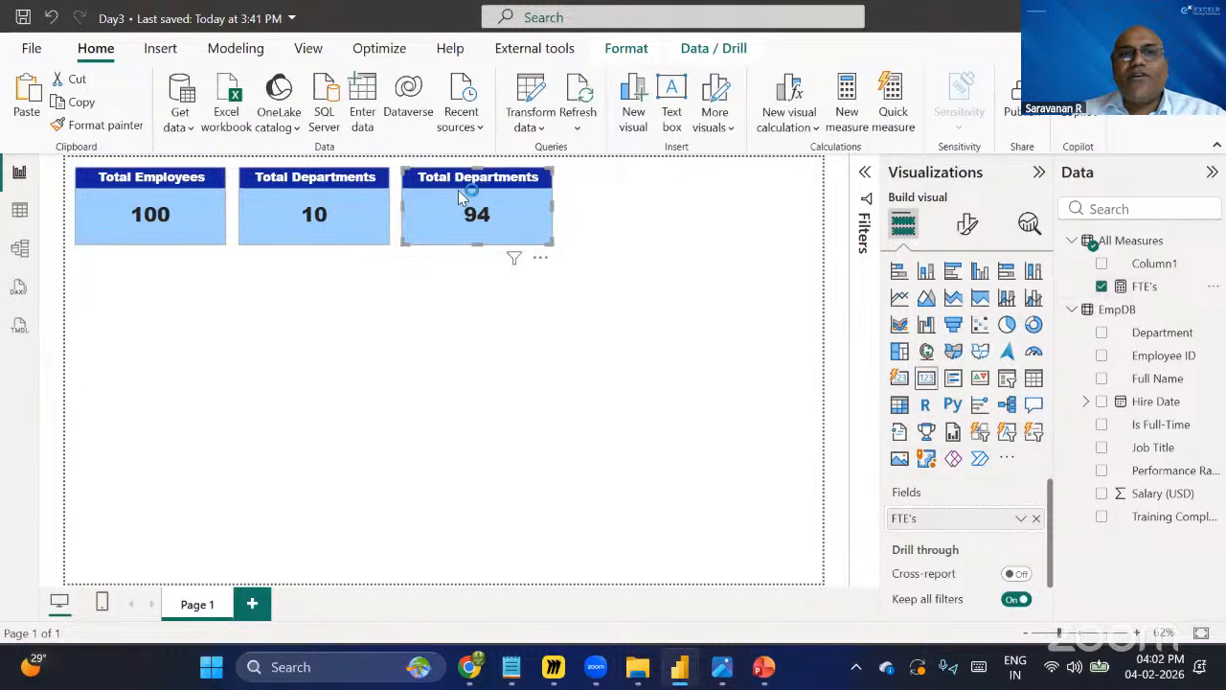
Set the third card's title text to FTE's.
{"action": "left_click", "coordinate": [967, 223]}
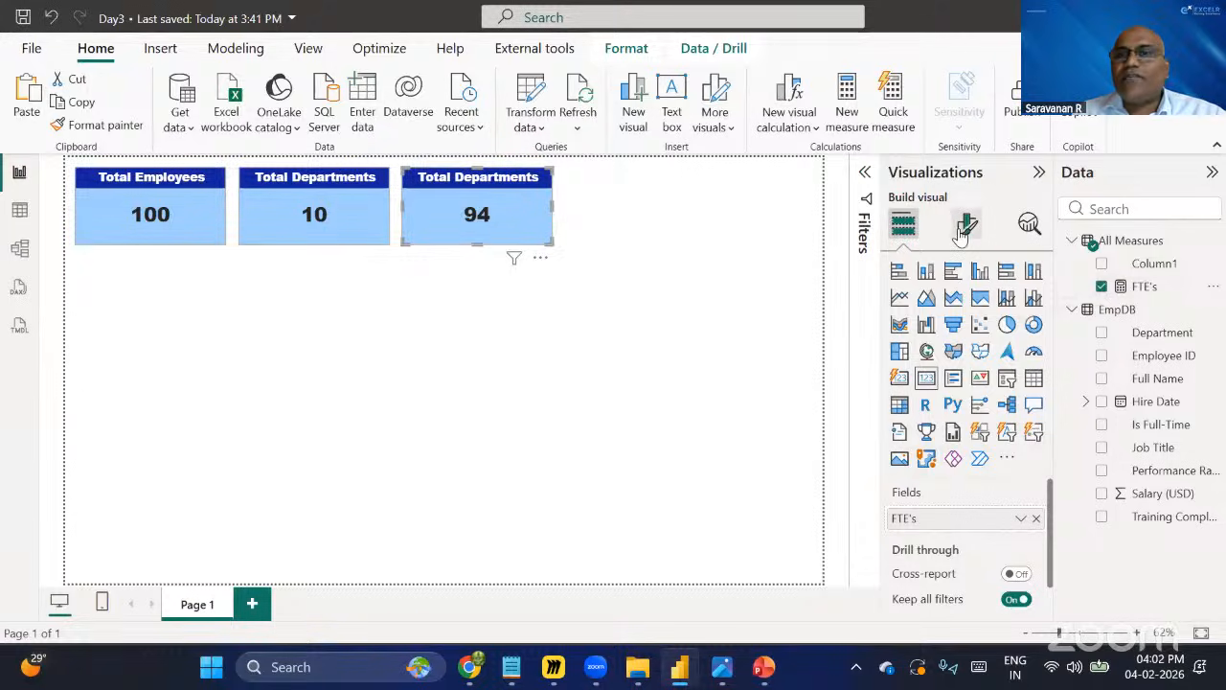
{"action": "left_click", "coordinate": [966, 310]}
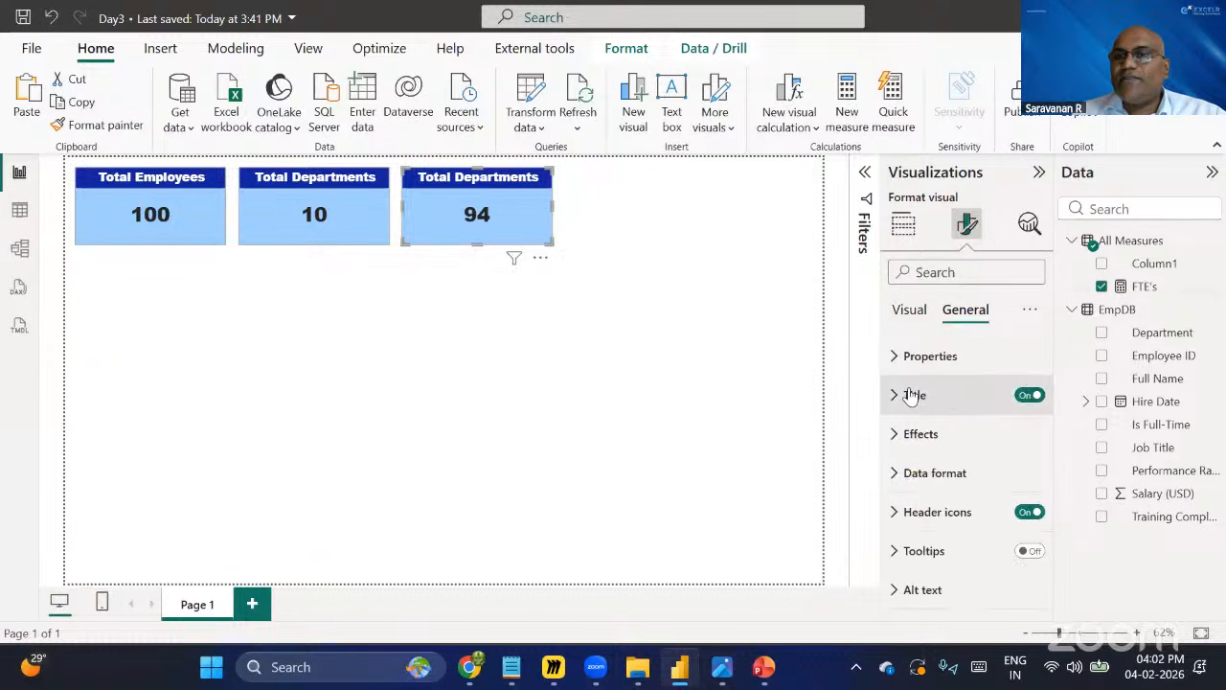
{"action": "left_click", "coordinate": [987, 405]}
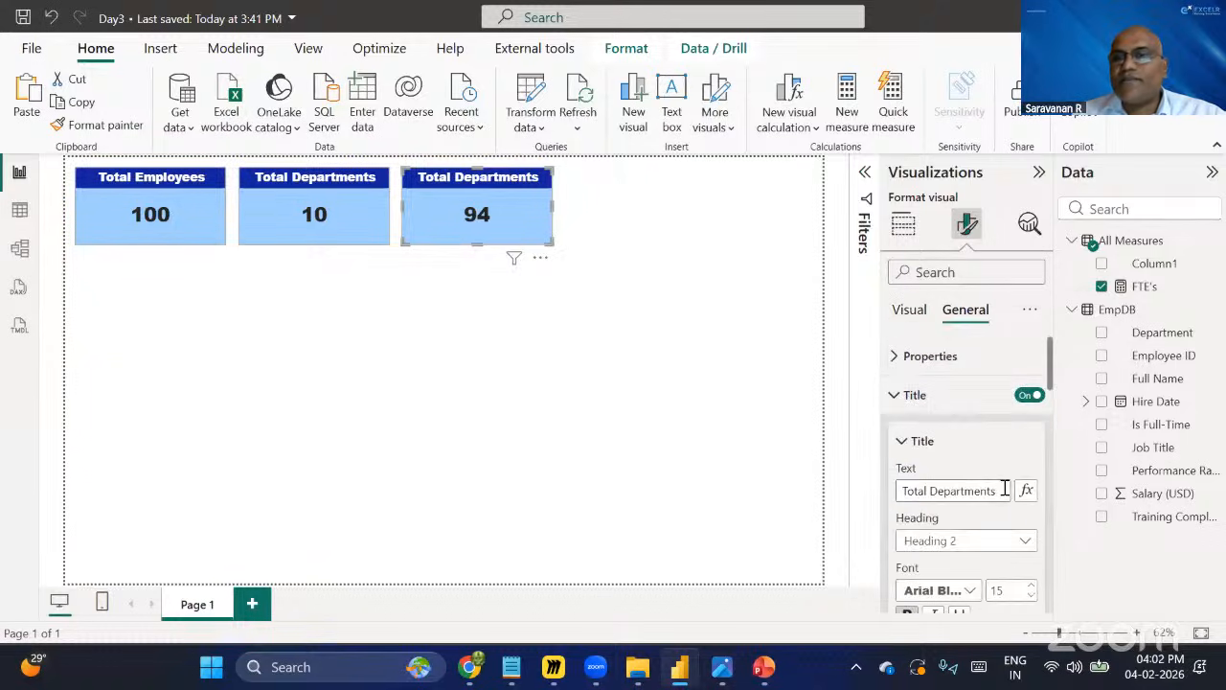
{"action": "left_click", "coordinate": [1006, 489]}
{"action": "key", "text": "ctrl+a"}
{"action": "type", "text": "FT"}
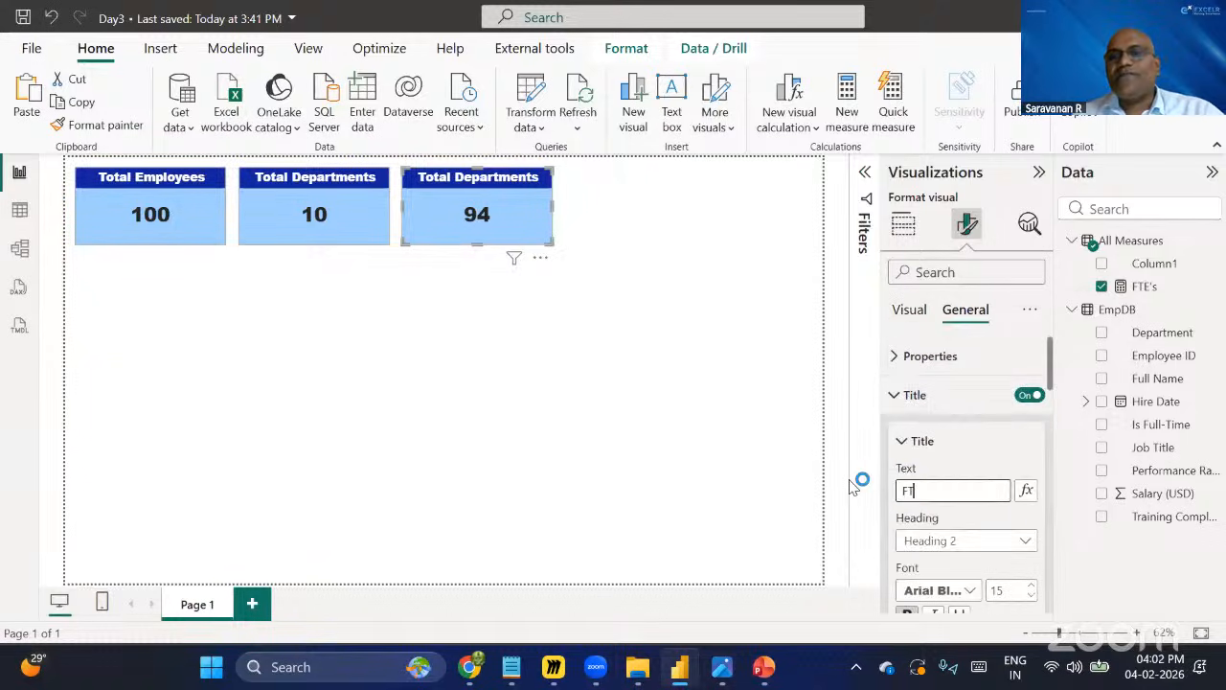
{"action": "type", "text": "E's"}
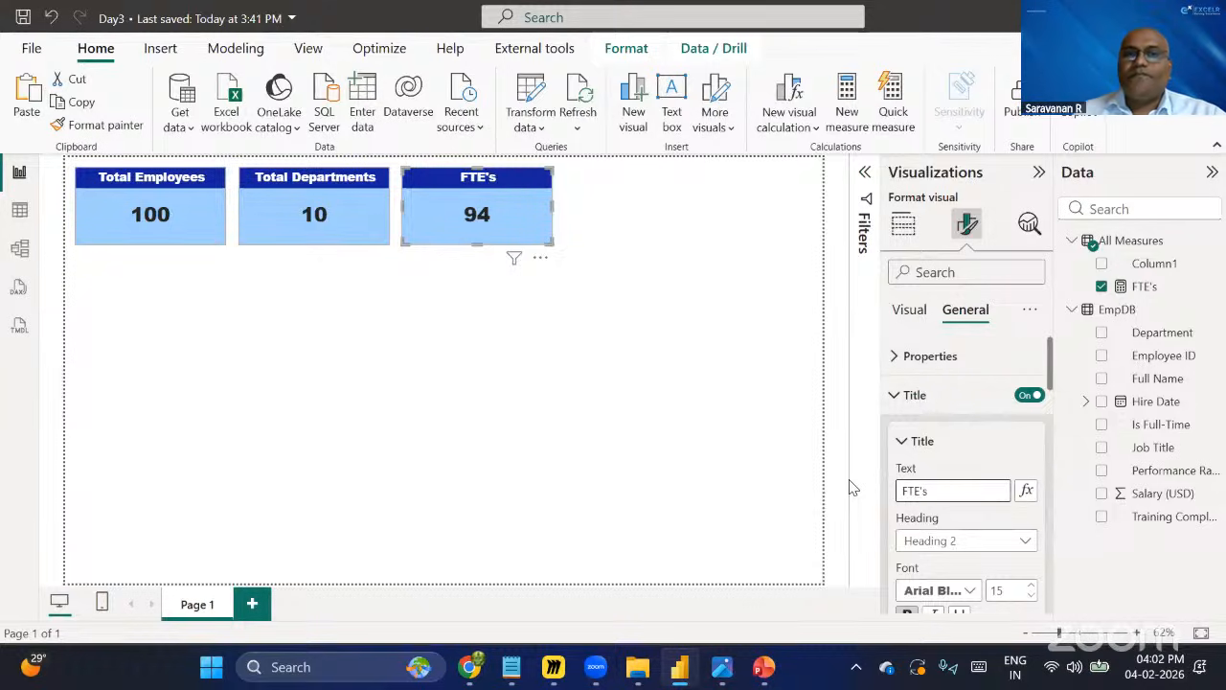
{"action": "left_click", "coordinate": [680, 287]}
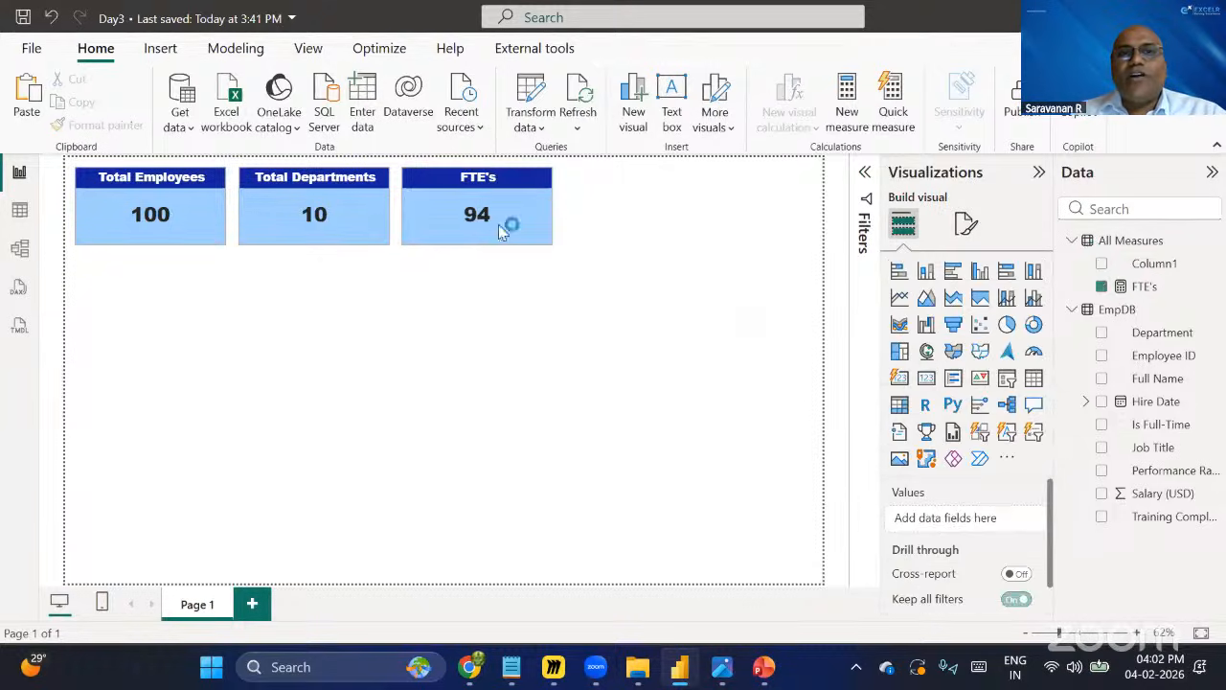
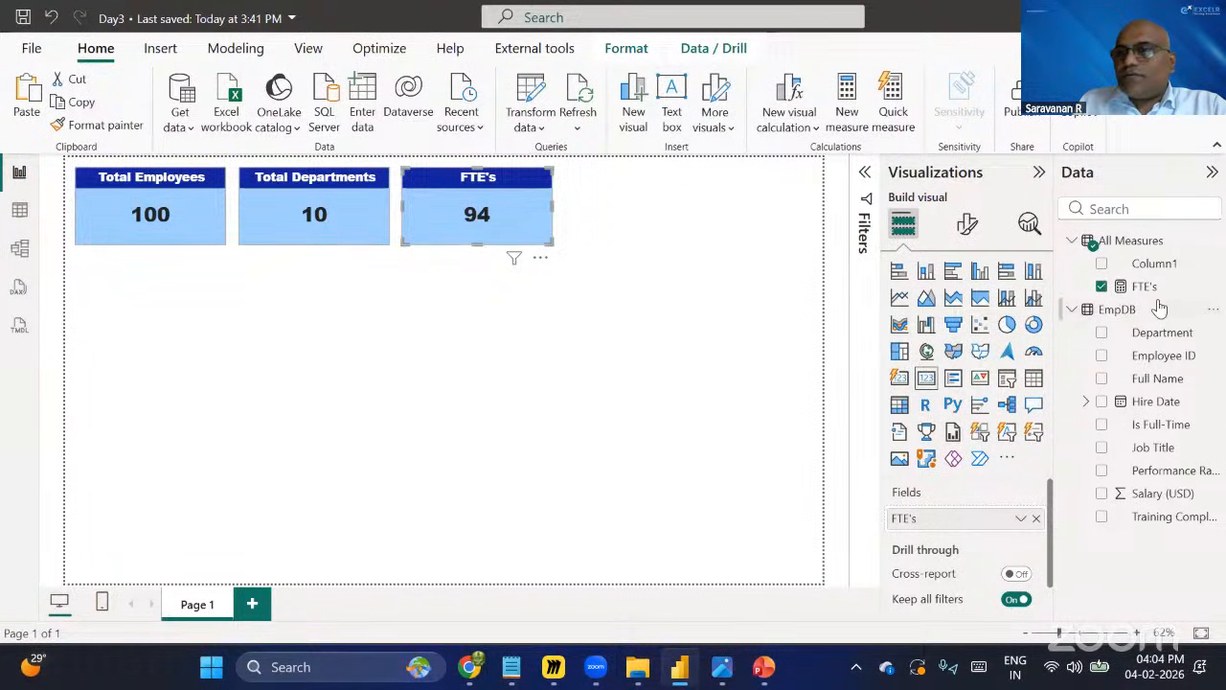
Delete the FTE's measure from the model.
{"action": "left_click", "coordinate": [1198, 294]}
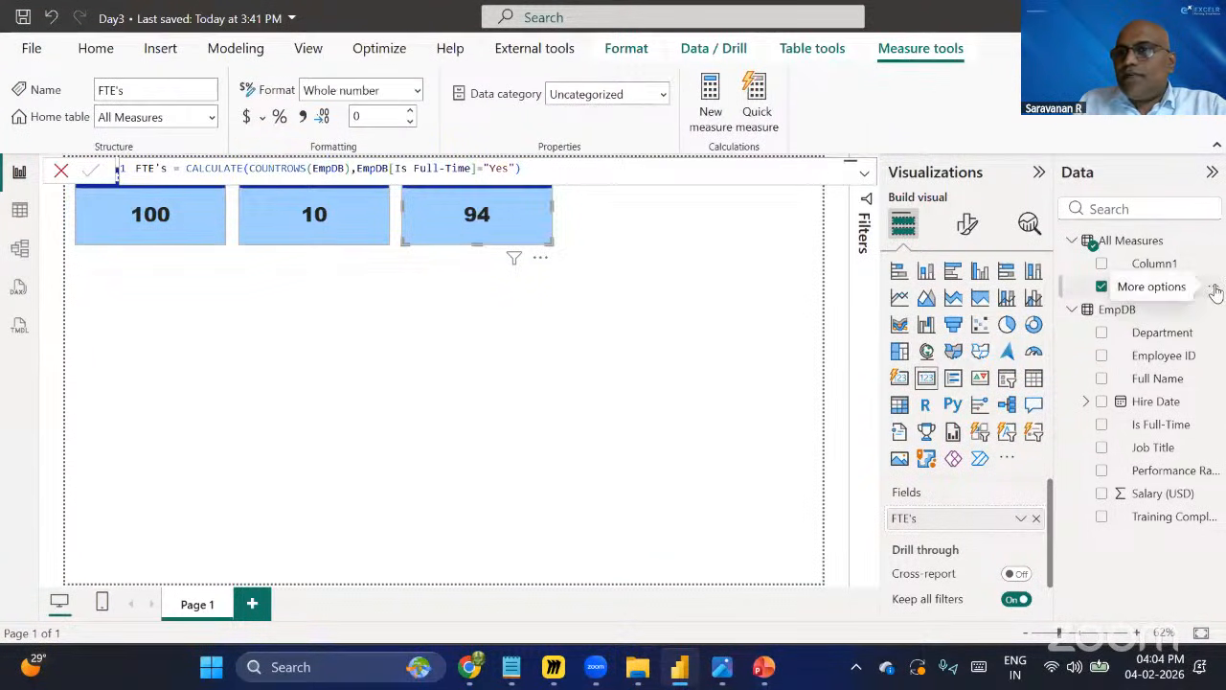
{"action": "left_click", "coordinate": [1215, 288]}
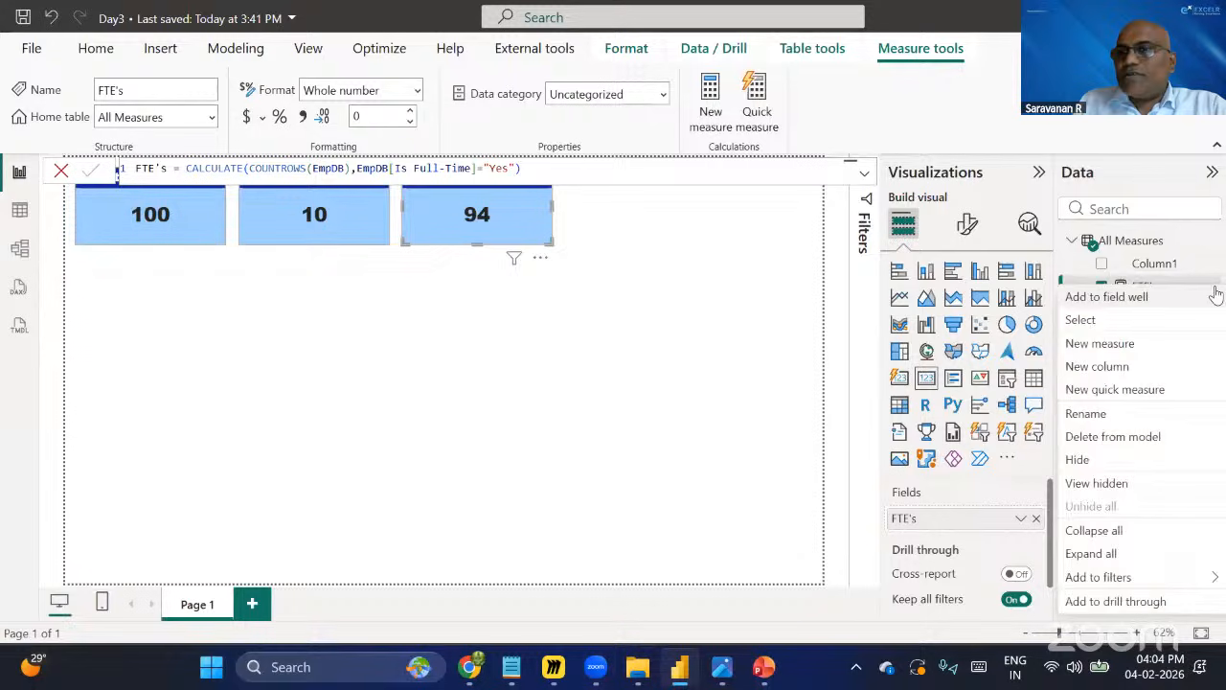
{"action": "left_click", "coordinate": [1113, 437]}
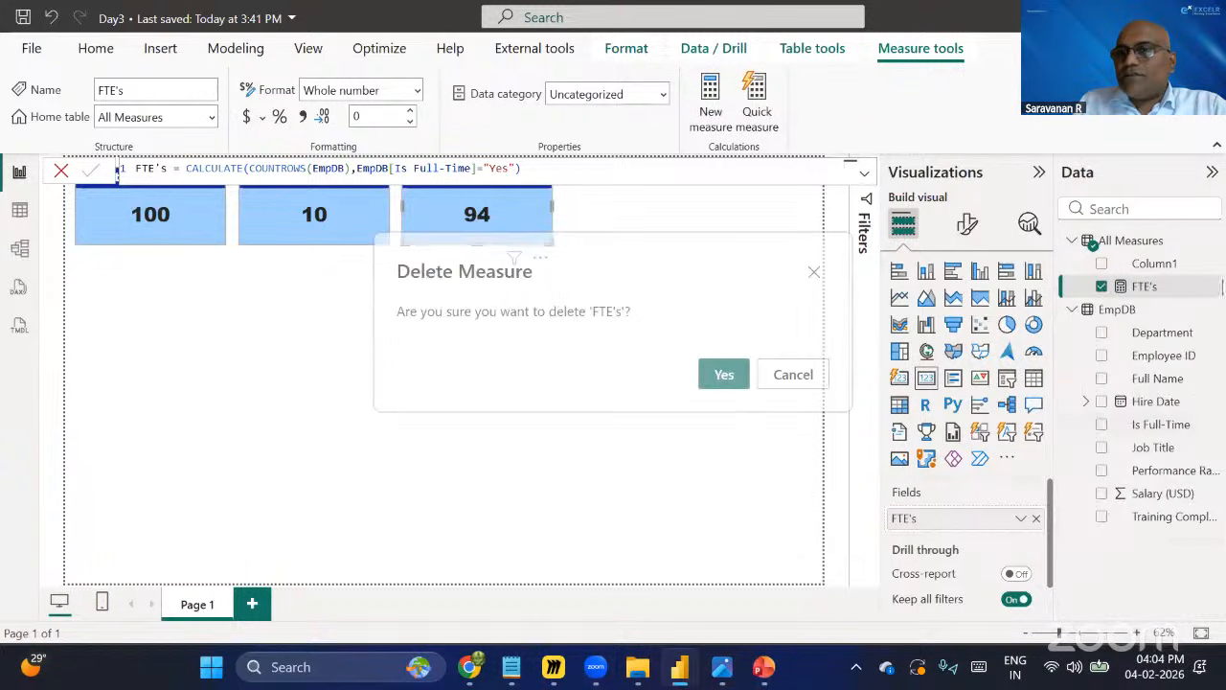
{"action": "left_click", "coordinate": [728, 374]}
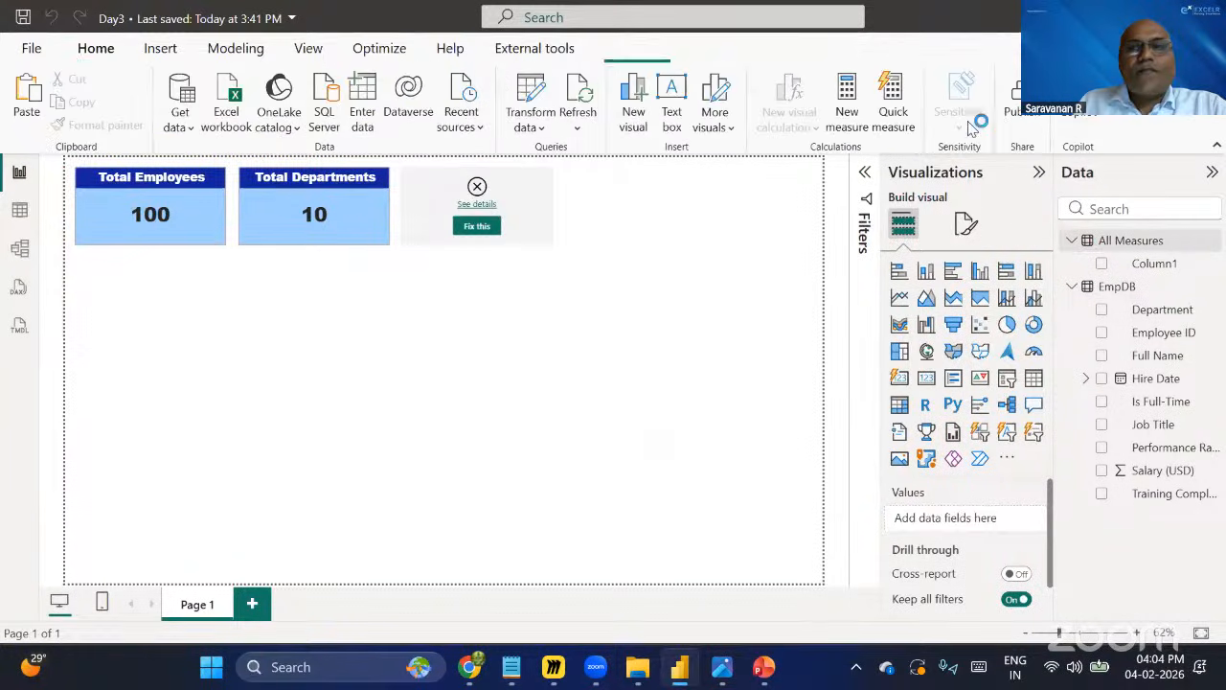
Create a new measure in the All Measures table and name it FTE's.
{"action": "left_click", "coordinate": [1131, 242]}
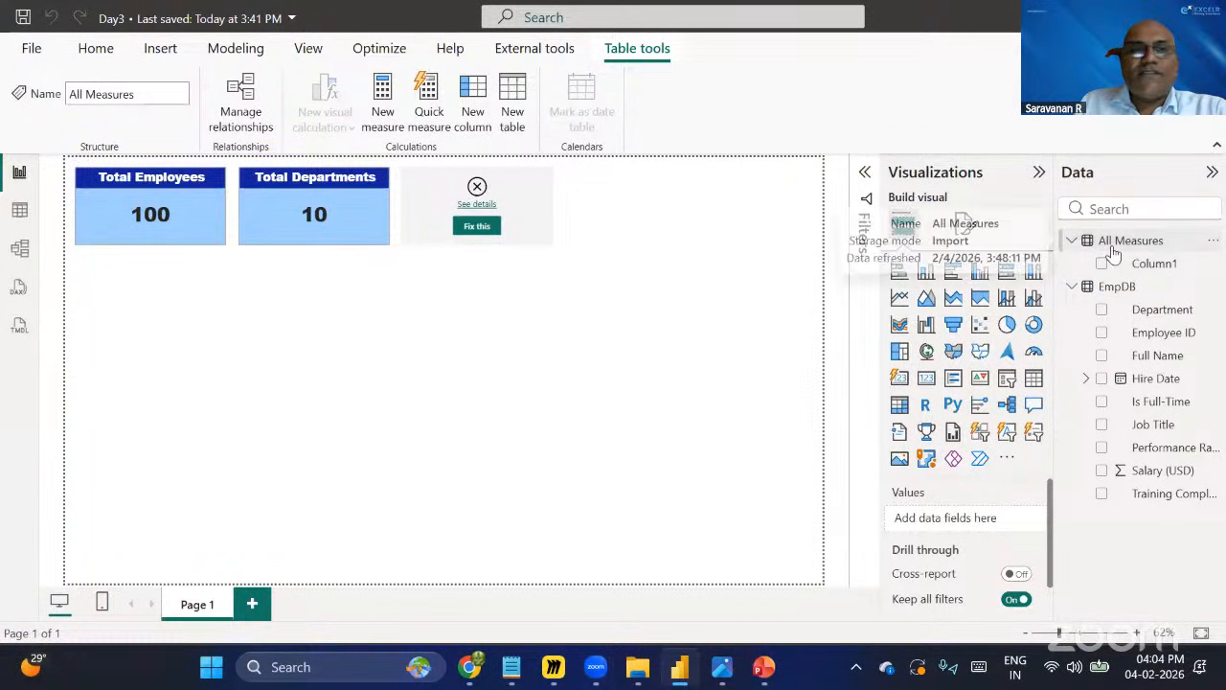
{"action": "left_click", "coordinate": [379, 106]}
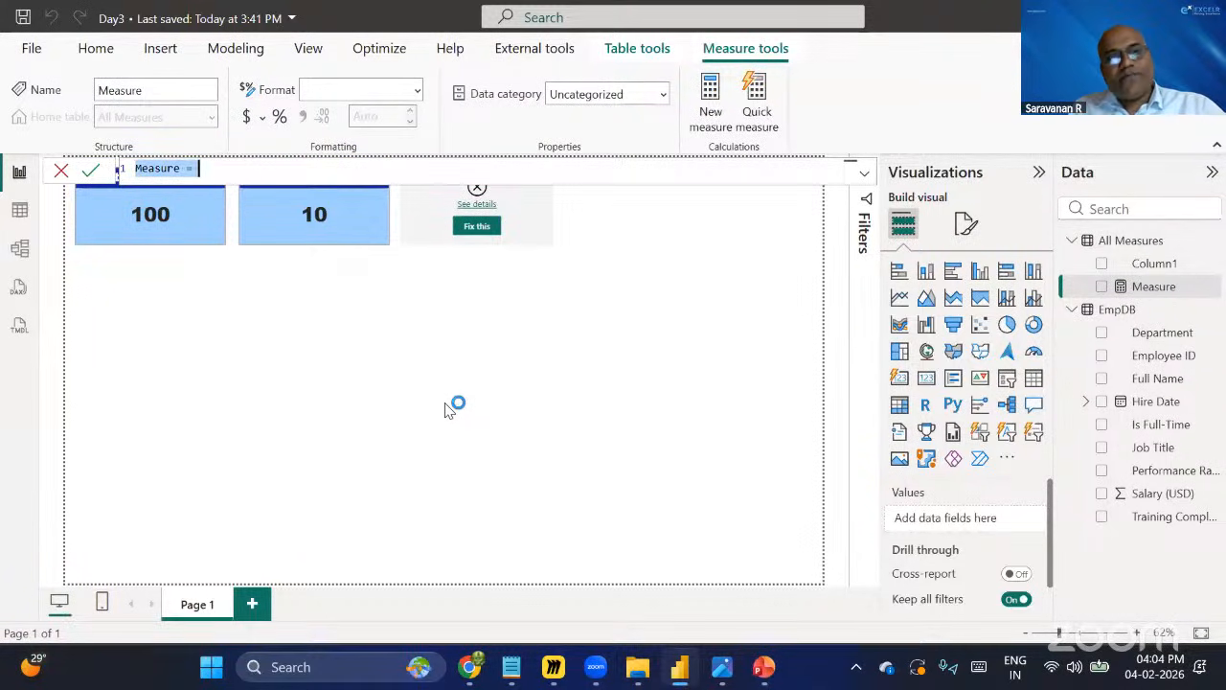
{"action": "left_click", "coordinate": [183, 168]}
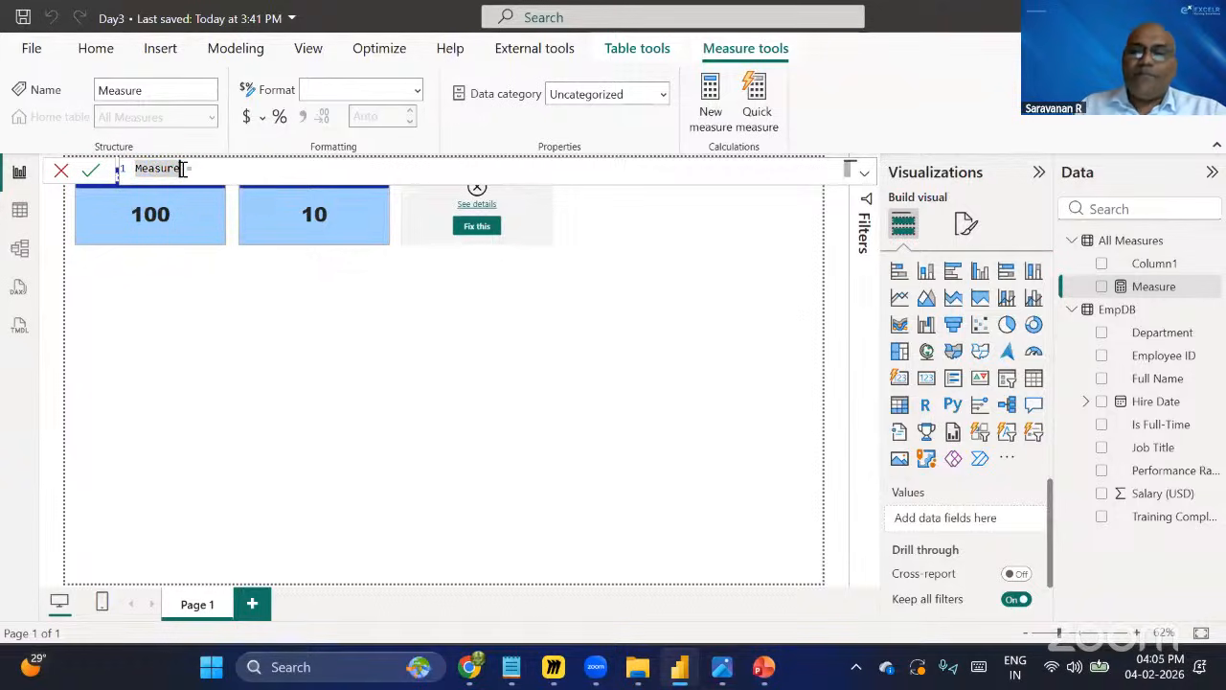
{"action": "double_click", "coordinate": [183, 168]}
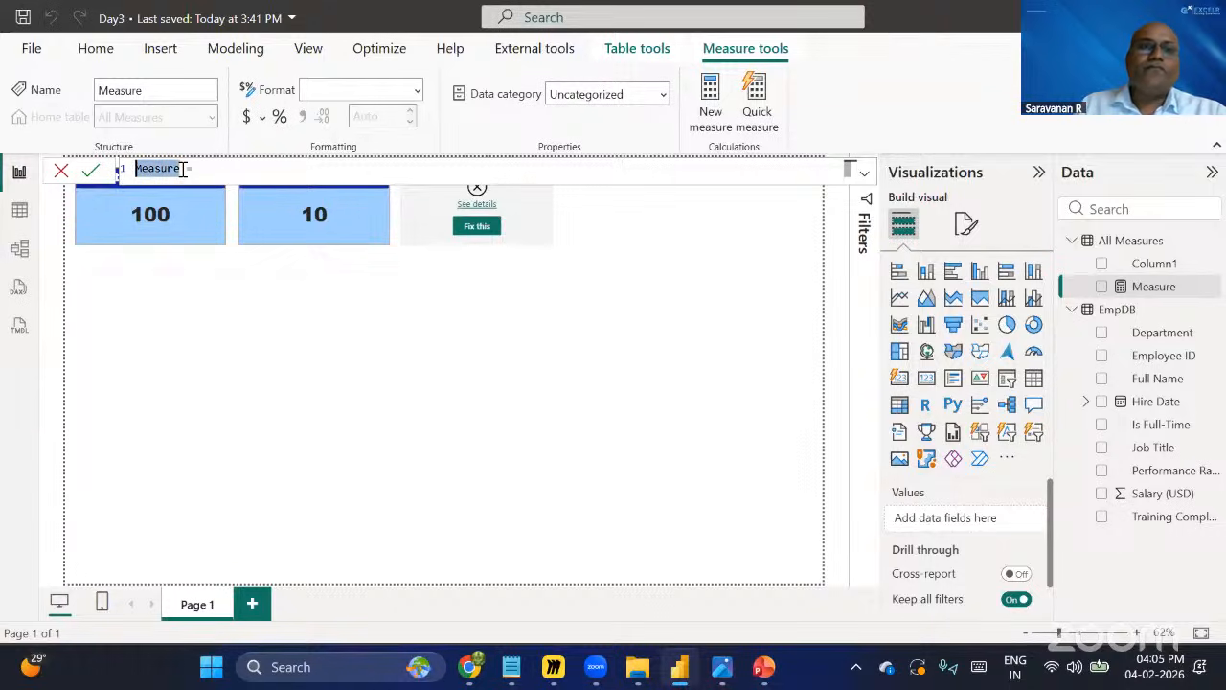
{"action": "type", "text": "FTE's"}
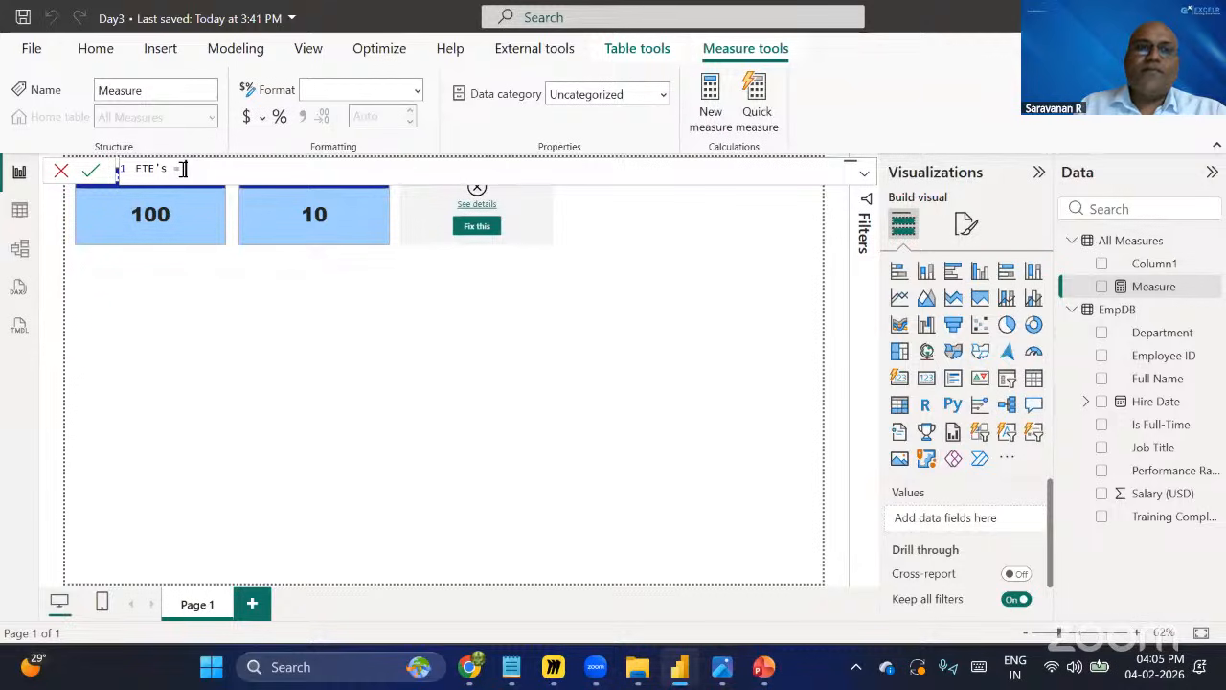
{"action": "type", "text": "cal"}
Begin the FTE's formula with CALCULATE(COUNTROWS(EmpDB) using the autocomplete suggestions.
{"action": "key", "text": "Tab"}
{"action": "type", "text": "count"}
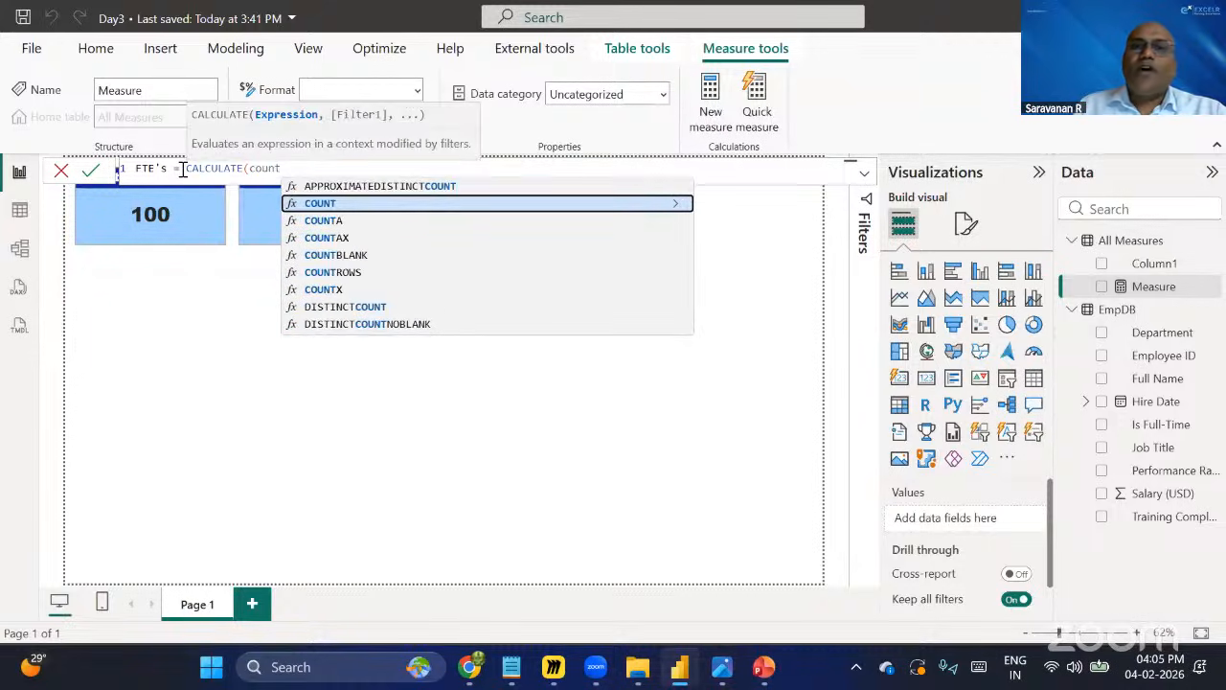
{"action": "key", "text": "Down"}
{"action": "key", "text": "Down"}
{"action": "key", "text": "Down"}
{"action": "key", "text": "Down"}
{"action": "key", "text": "Tab"}
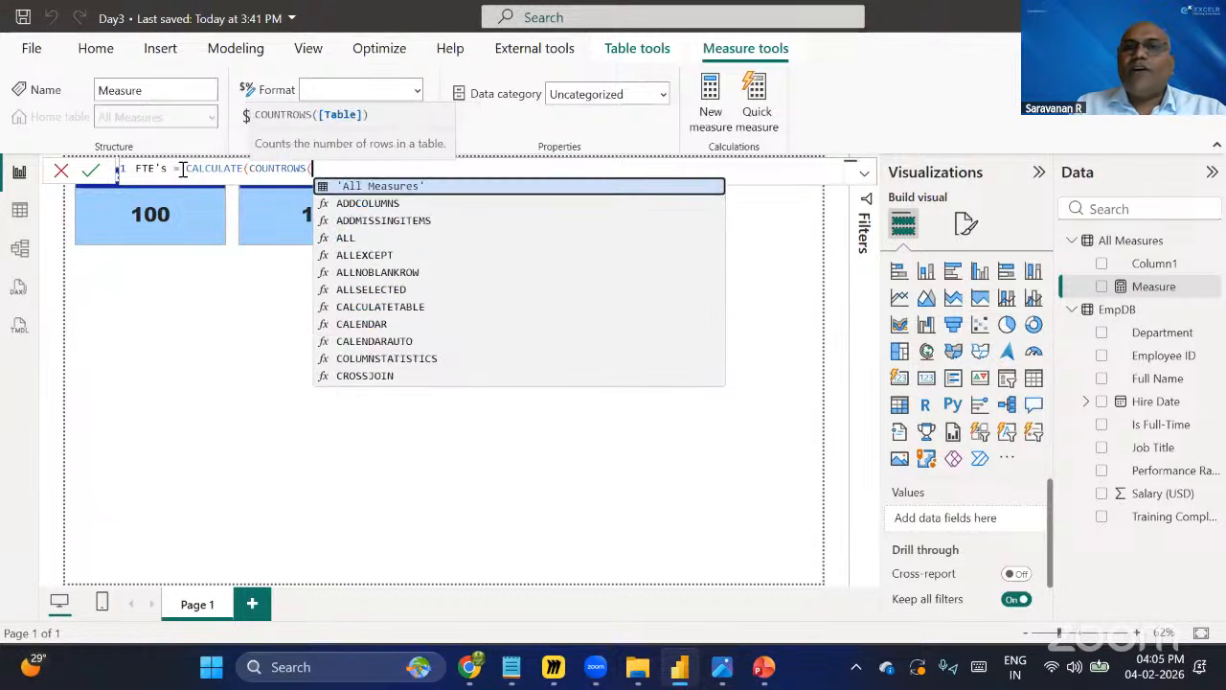
{"action": "type", "text": "EmpDB"}
{"action": "key", "text": "Tab"}
{"action": "type", "text": ")"}
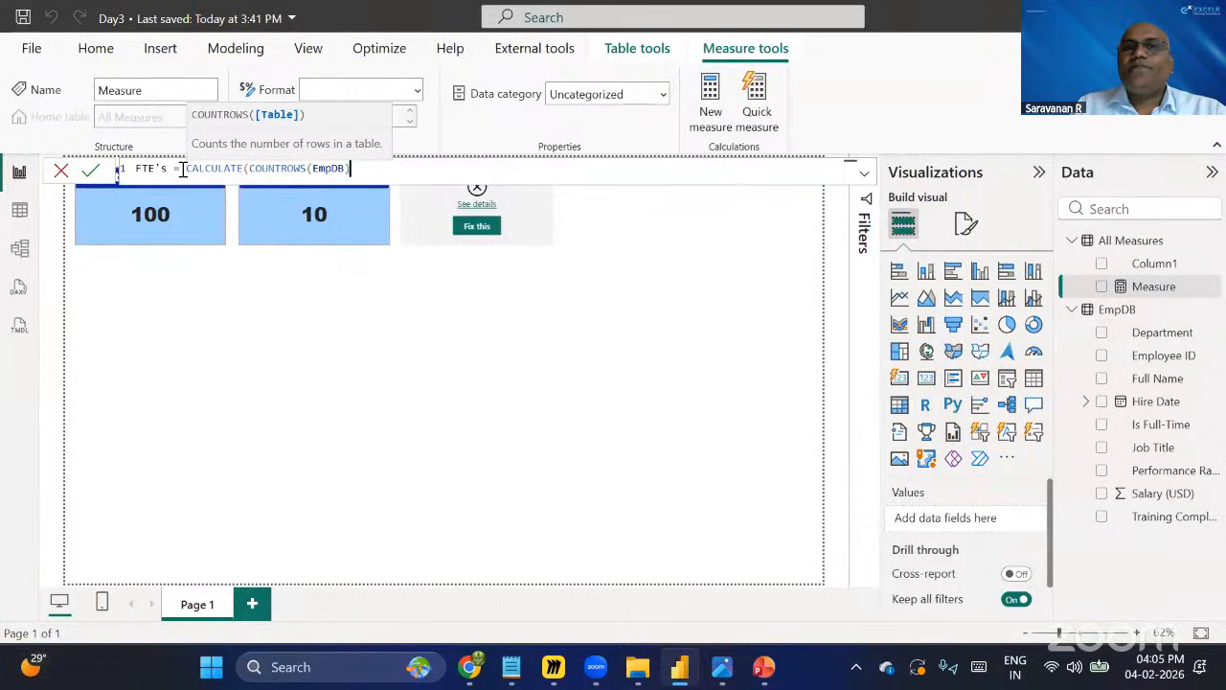
{"action": "type", "text": ","}
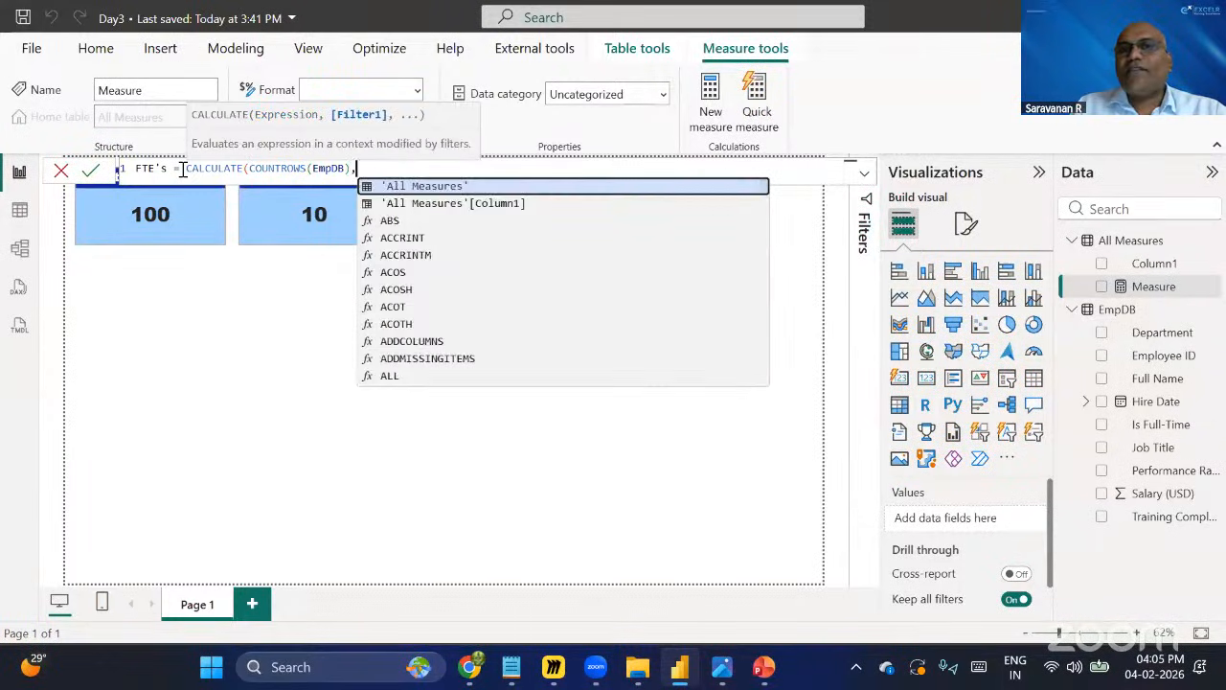
{"action": "type", "text": "emp"}
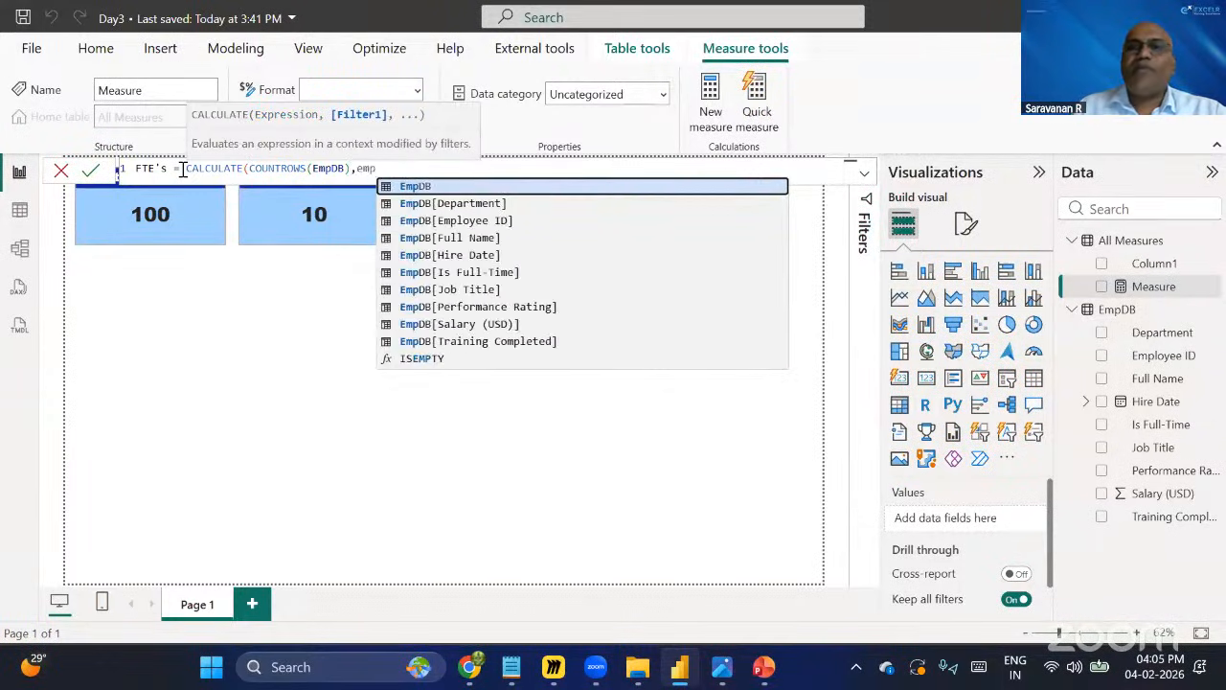
Add EmpDB[Is Full-Time]="Yes" as the CALCULATE filter and close the formula.
{"action": "key", "text": "Down"}
{"action": "key", "text": "Down"}
{"action": "key", "text": "Down"}
{"action": "key", "text": "Down"}
{"action": "key", "text": "Down"}
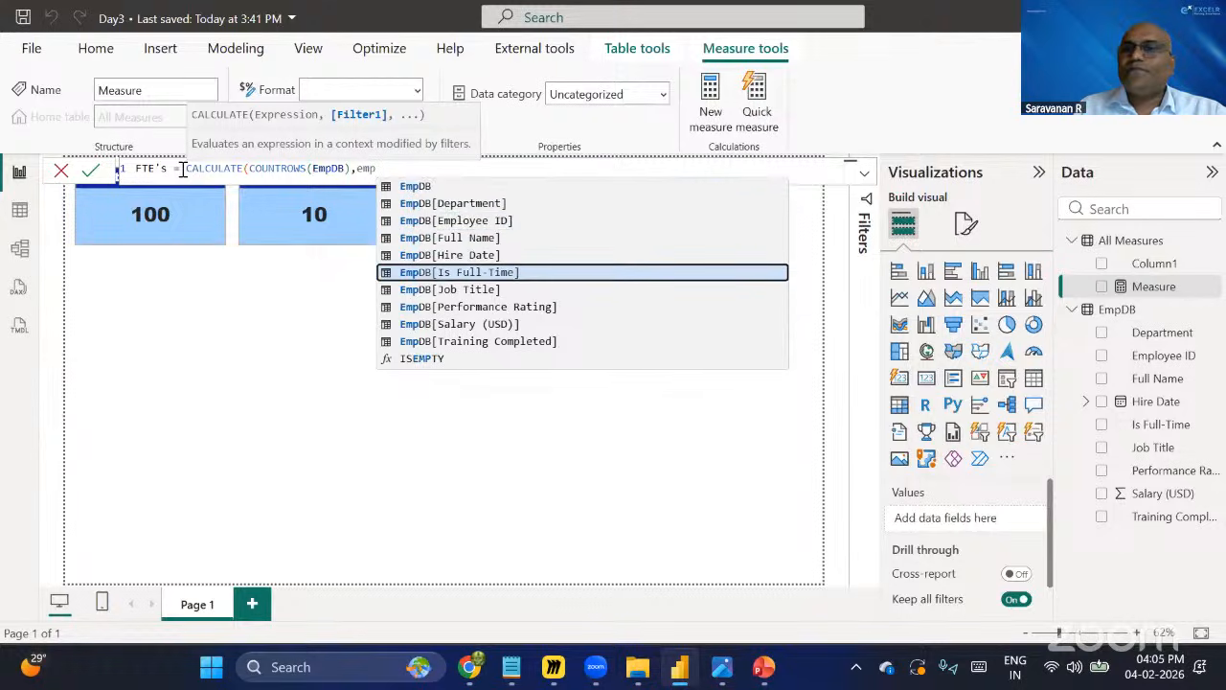
{"action": "key", "text": "Tab"}
{"action": "type", "text": "=\""}
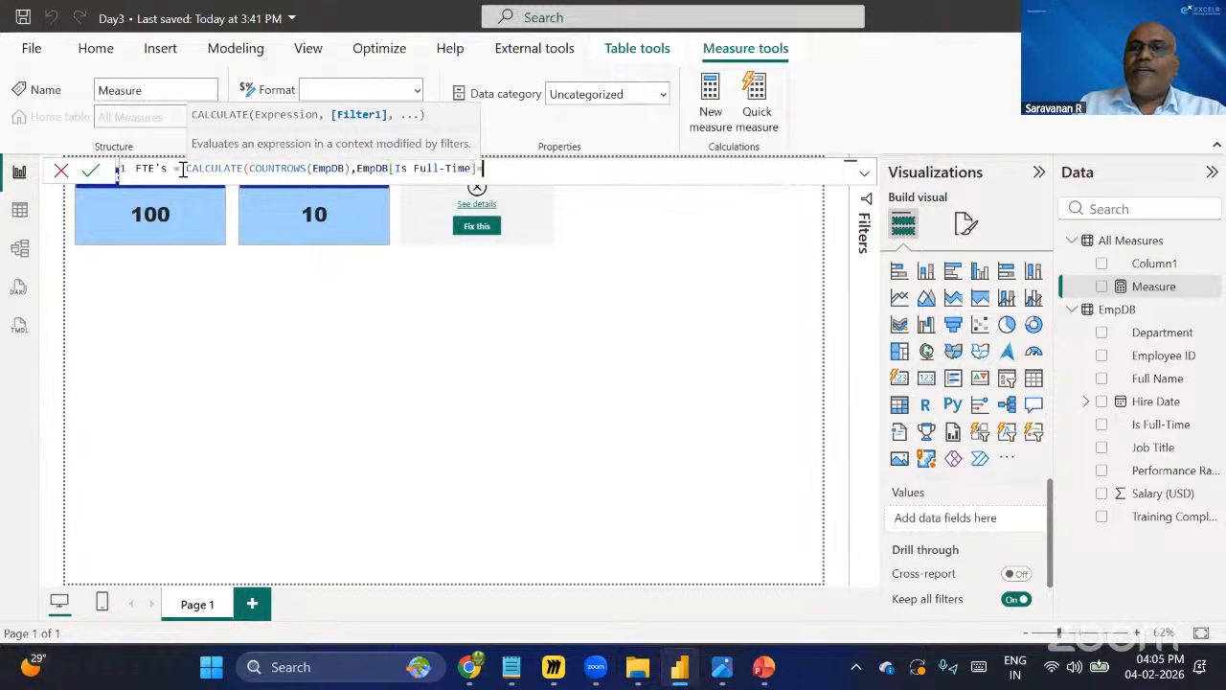
{"action": "type", "text": "Yes\""}
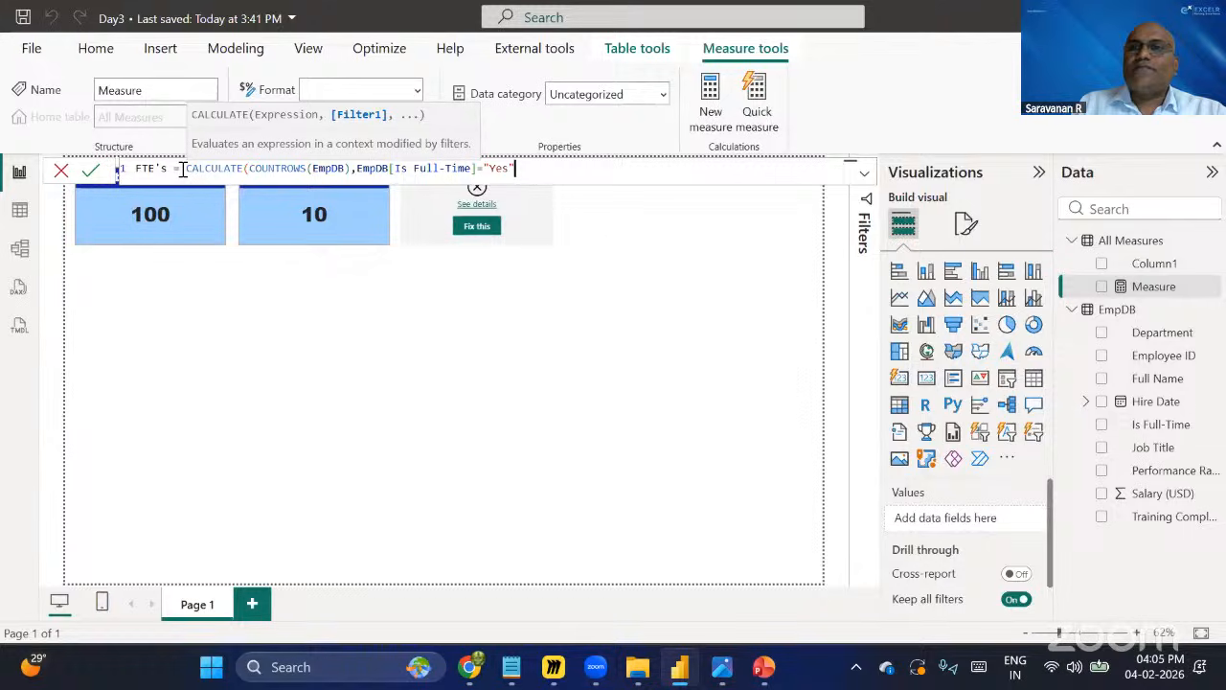
{"action": "type", "text": ")"}
Select the full FTE's formula text and commit the measure.
{"action": "left_click", "coordinate": [182, 169]}
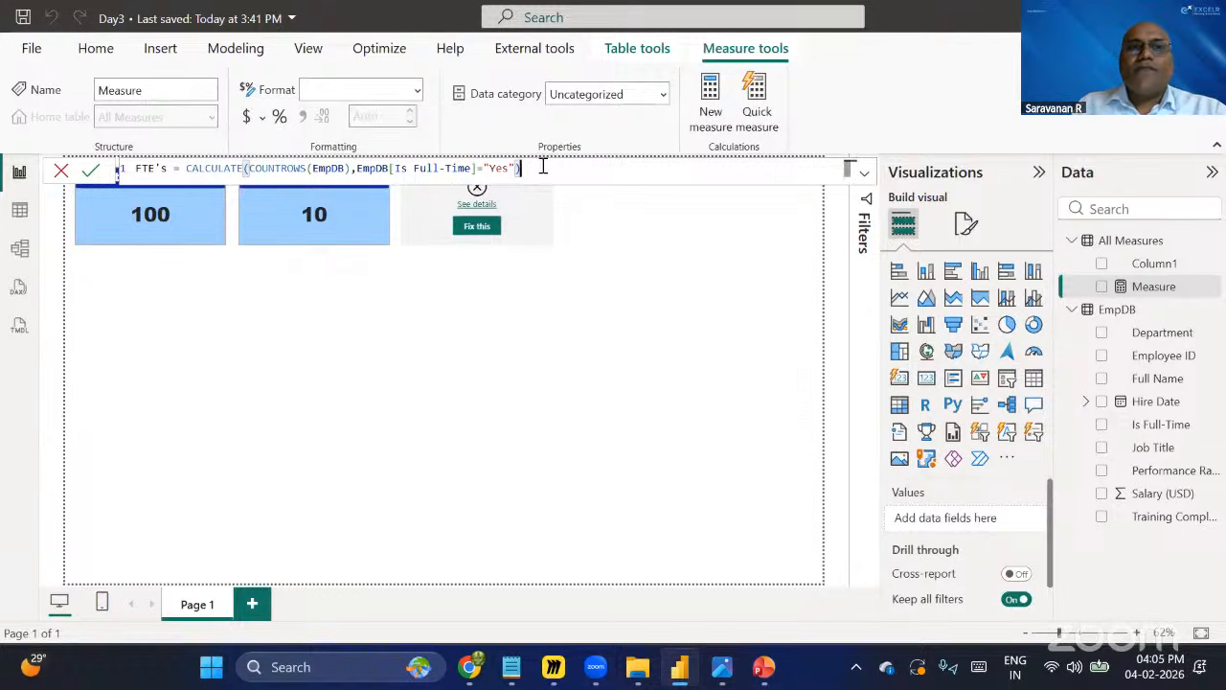
{"action": "left_click_drag", "start_coordinate": [522, 168], "coordinate": [357, 169]}
{"action": "left_click_drag", "start_coordinate": [271, 171], "coordinate": [132, 170]}
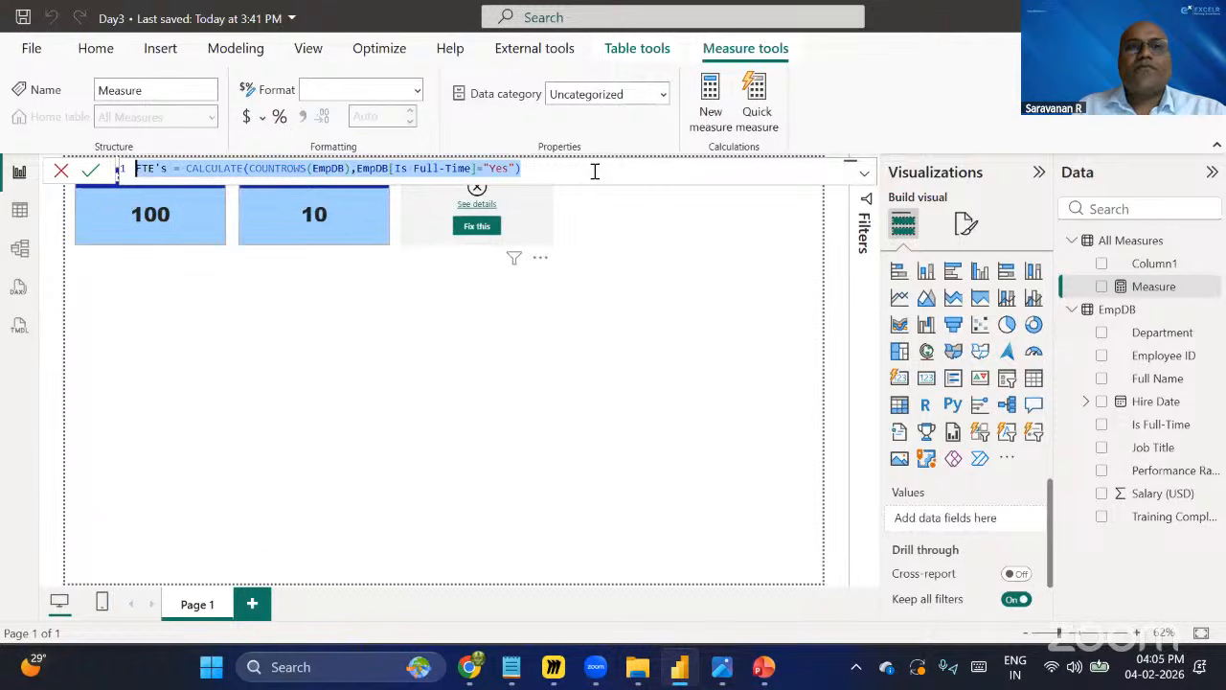
{"action": "key", "text": "End"}
{"action": "left_click", "coordinate": [91, 170]}
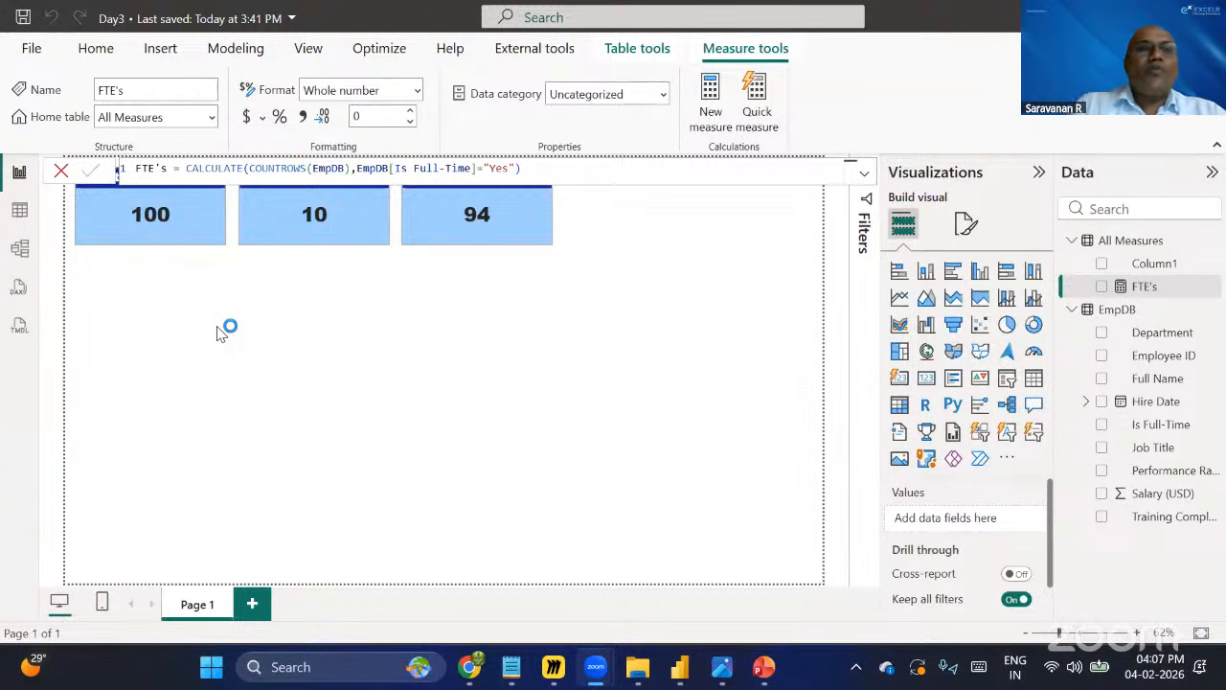
Switch to the Employee DB spreadsheet in the browser and open the Additional Data sheet.
{"action": "left_click", "coordinate": [544, 337]}
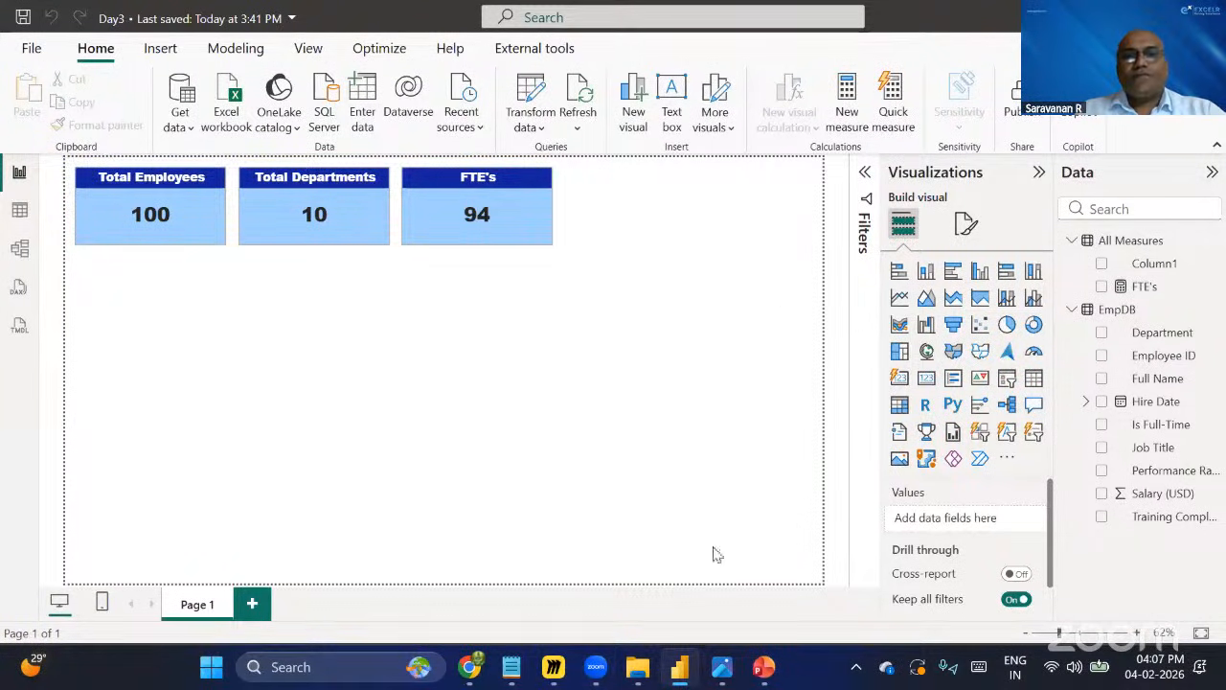
{"action": "left_click", "coordinate": [472, 673]}
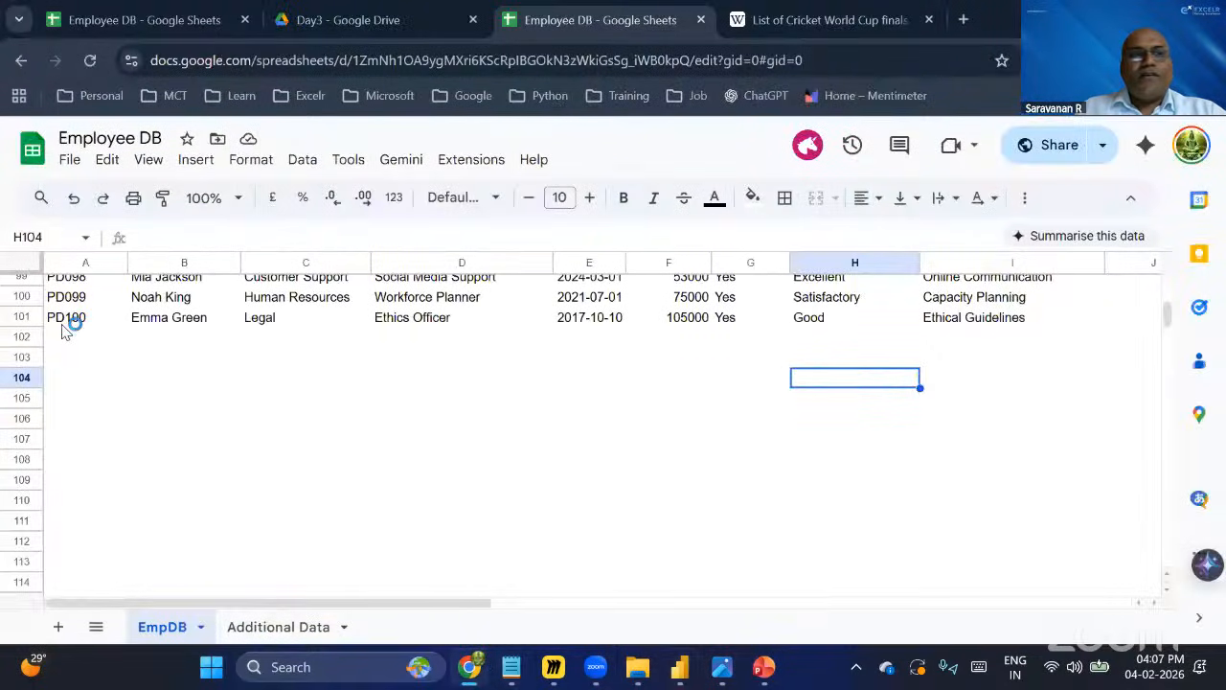
{"action": "left_click", "coordinate": [265, 636]}
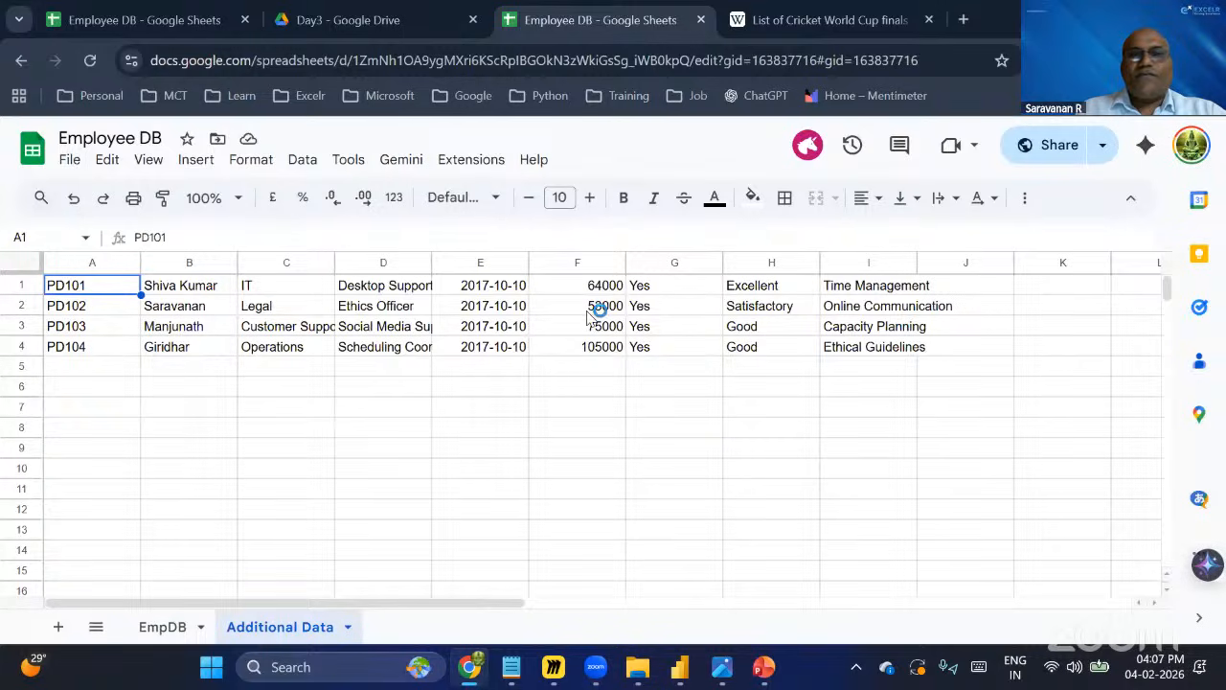
Copy the four employee rows A1:I4 from the Additional Data sheet.
{"action": "left_click", "coordinate": [848, 360], "text": "shift"}
{"action": "left_click", "coordinate": [853, 352], "text": "shift"}
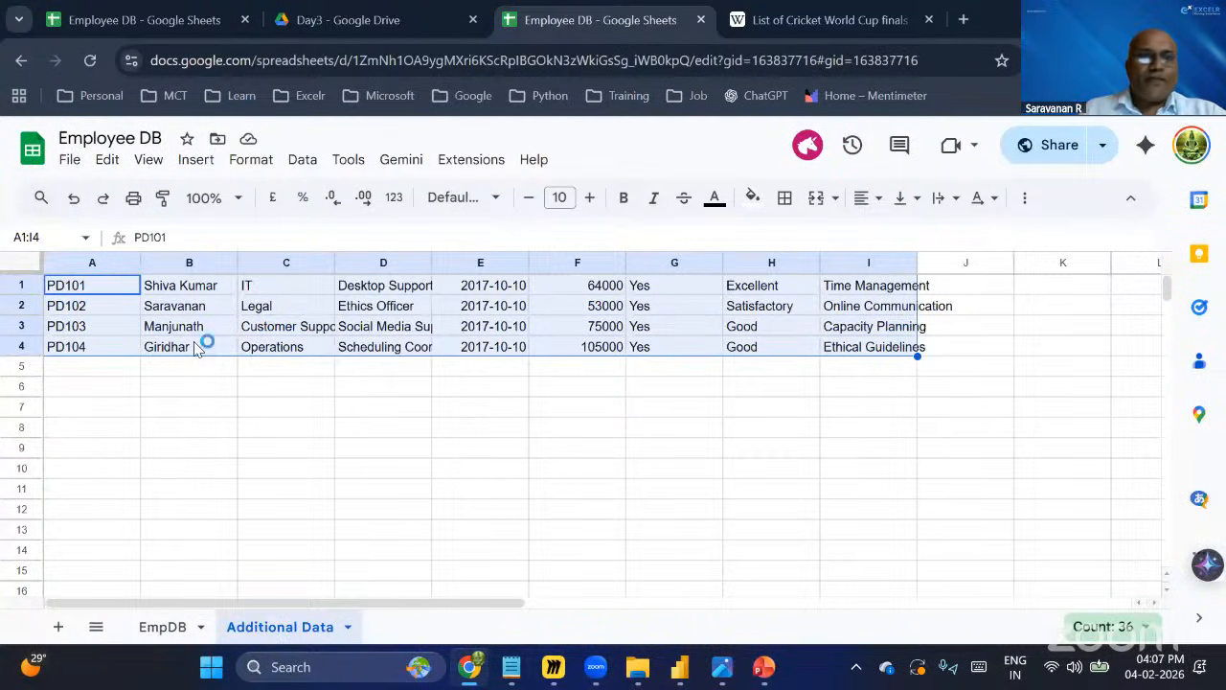
{"action": "key", "text": "ctrl+c"}
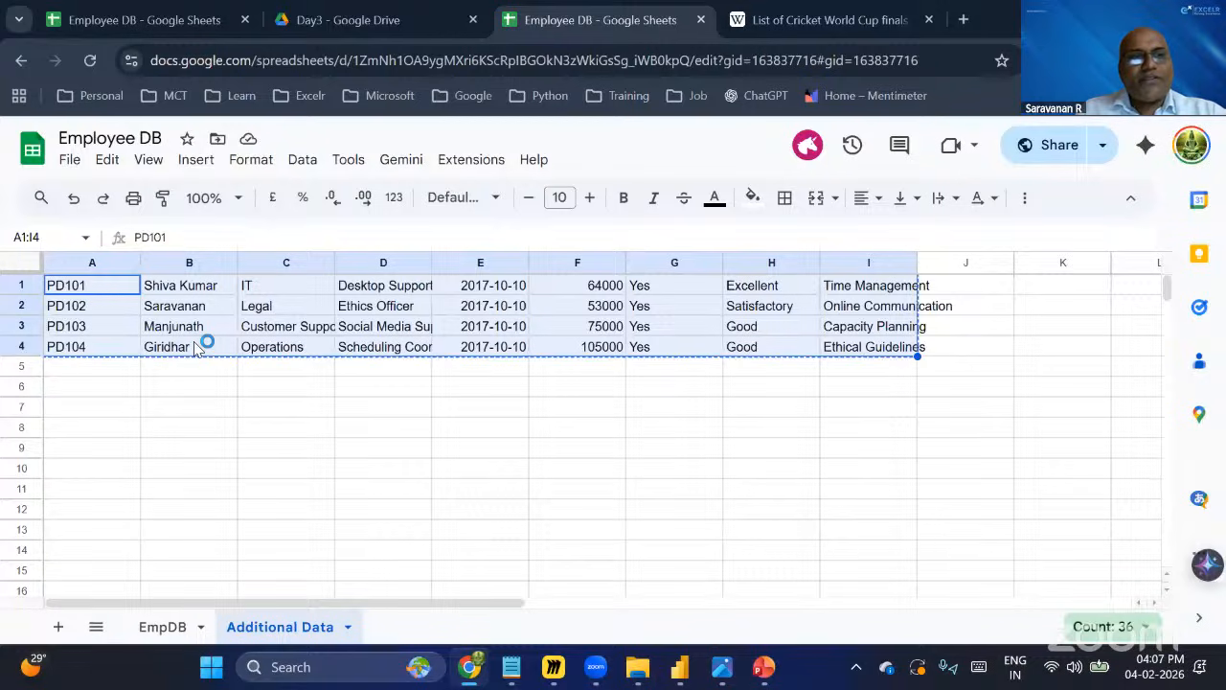
Paste the copied rows into the EmpDB sheet starting at cell A102.
{"action": "left_click", "coordinate": [167, 621]}
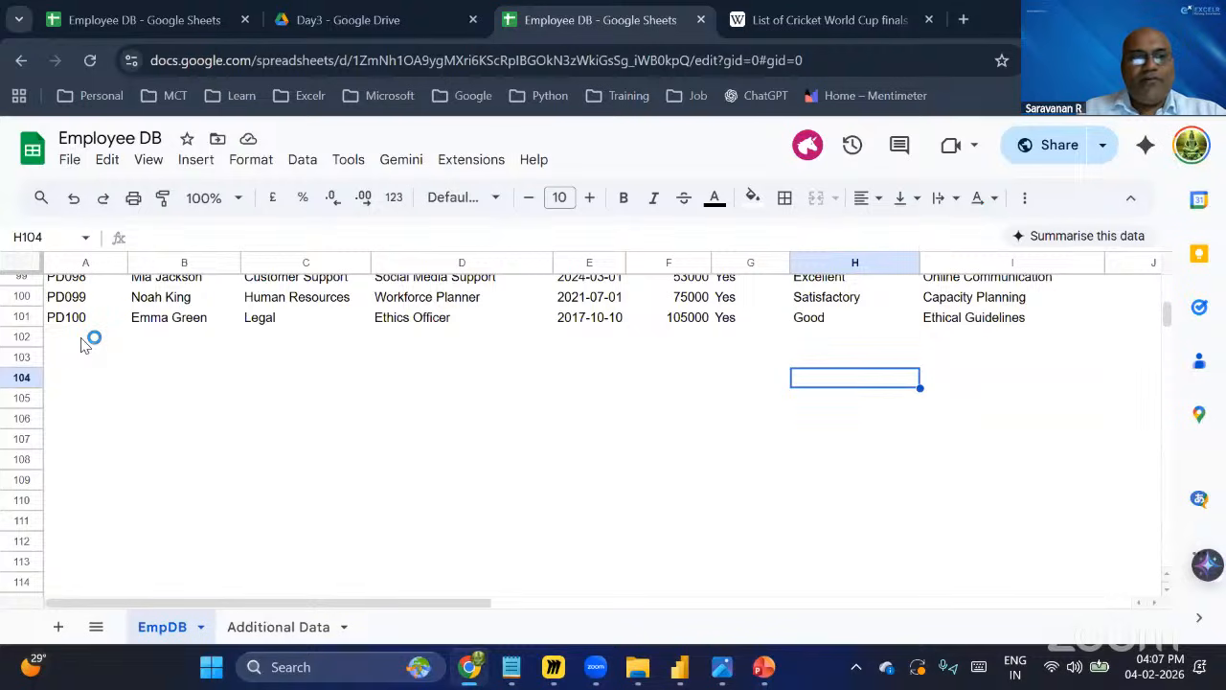
{"action": "left_click", "coordinate": [82, 341]}
{"action": "key", "text": "ctrl+v"}
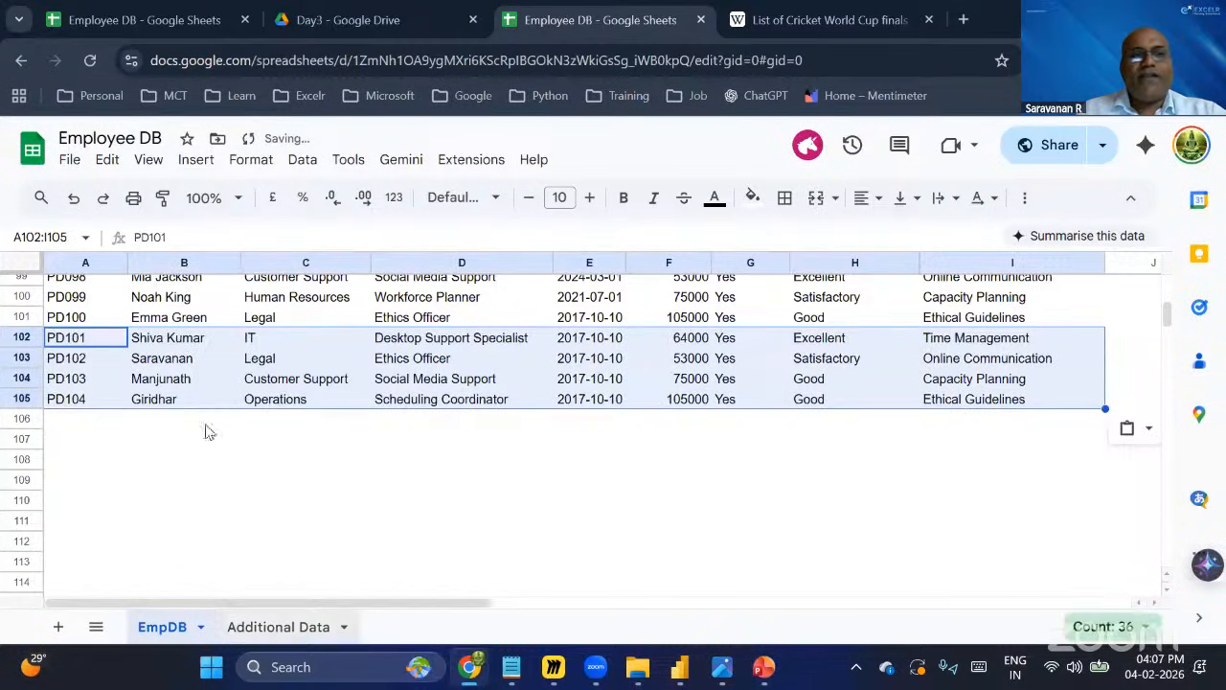
{"action": "left_click", "coordinate": [84, 405]}
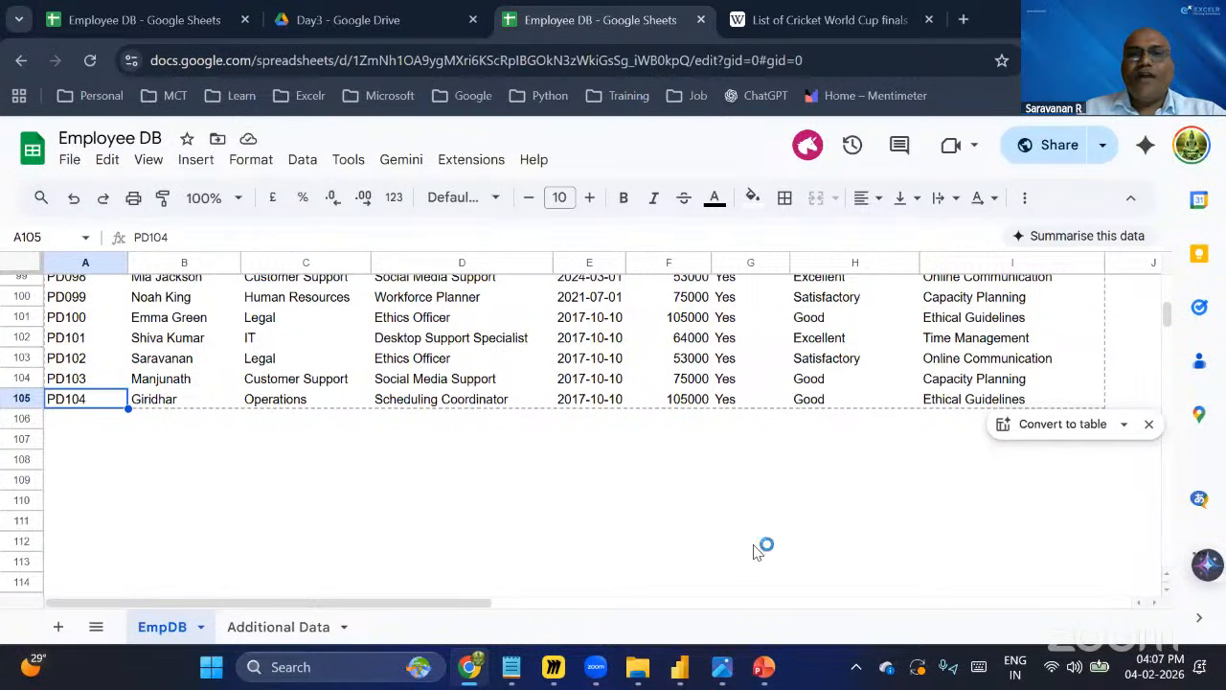
Return to the Power BI report with the three cards.
{"action": "left_click", "coordinate": [679, 667]}
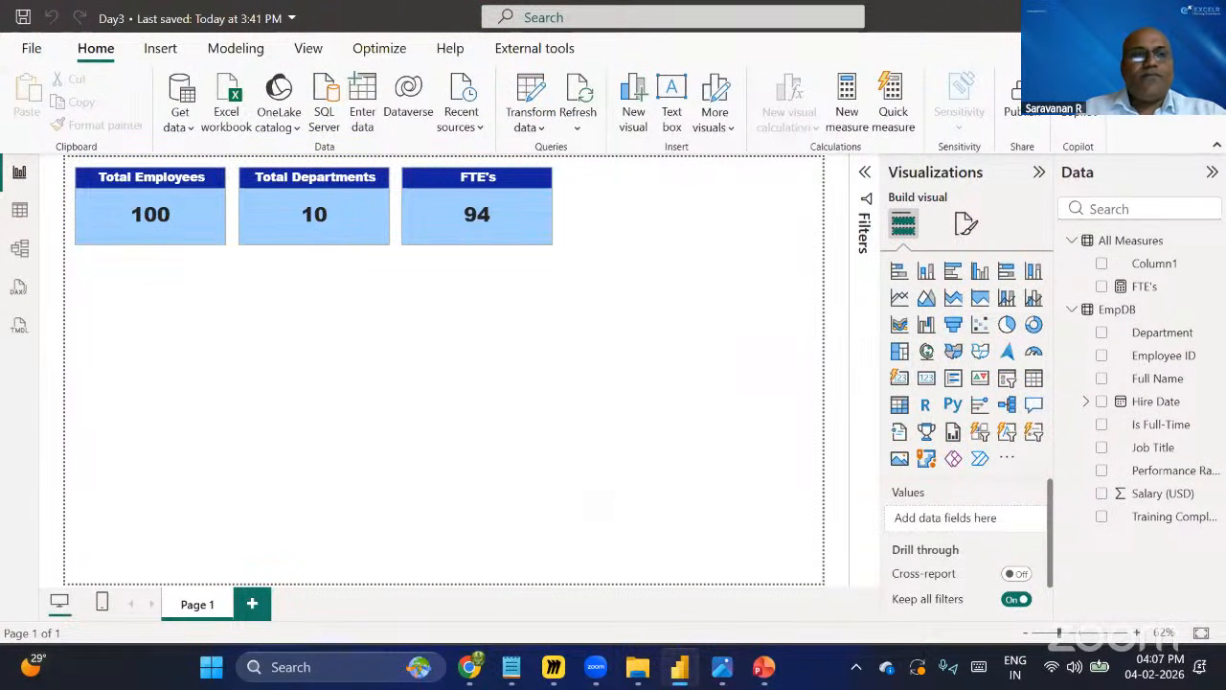
{"action": "mouse_move", "coordinate": [62, 155]}
{"action": "left_mouse_down"}
{"action": "mouse_move", "coordinate": [180, 219]}
{"action": "mouse_move", "coordinate": [520, 278]}
{"action": "mouse_move", "coordinate": [632, 269]}
{"action": "left_mouse_up"}
{"action": "left_click_drag", "start_coordinate": [111, 230], "coordinate": [0, 308]}
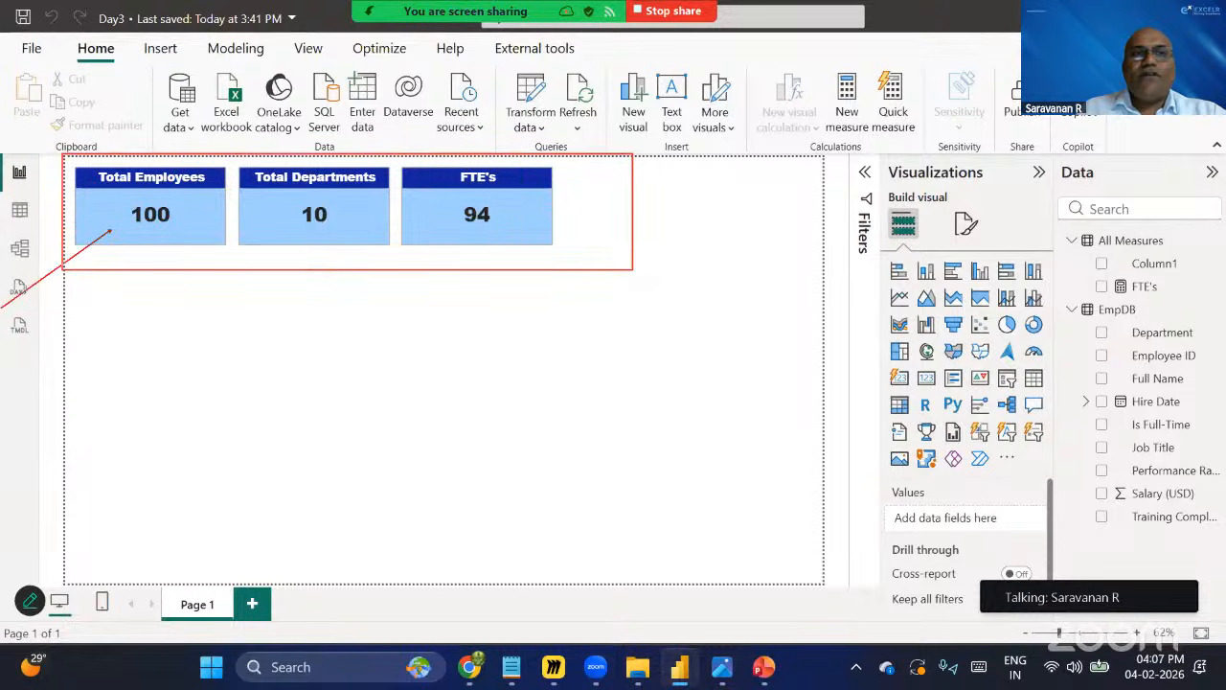
{"action": "left_click_drag", "start_coordinate": [299, 226], "coordinate": [110, 338]}
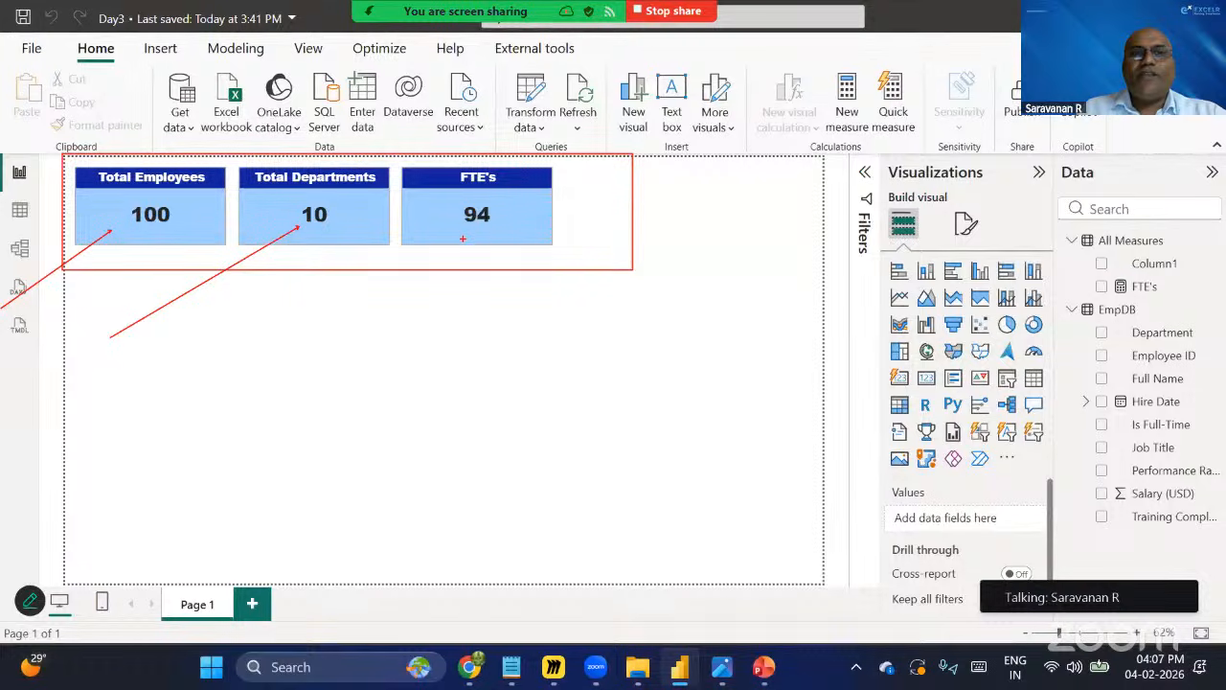
{"action": "left_click_drag", "start_coordinate": [465, 234], "coordinate": [306, 315]}
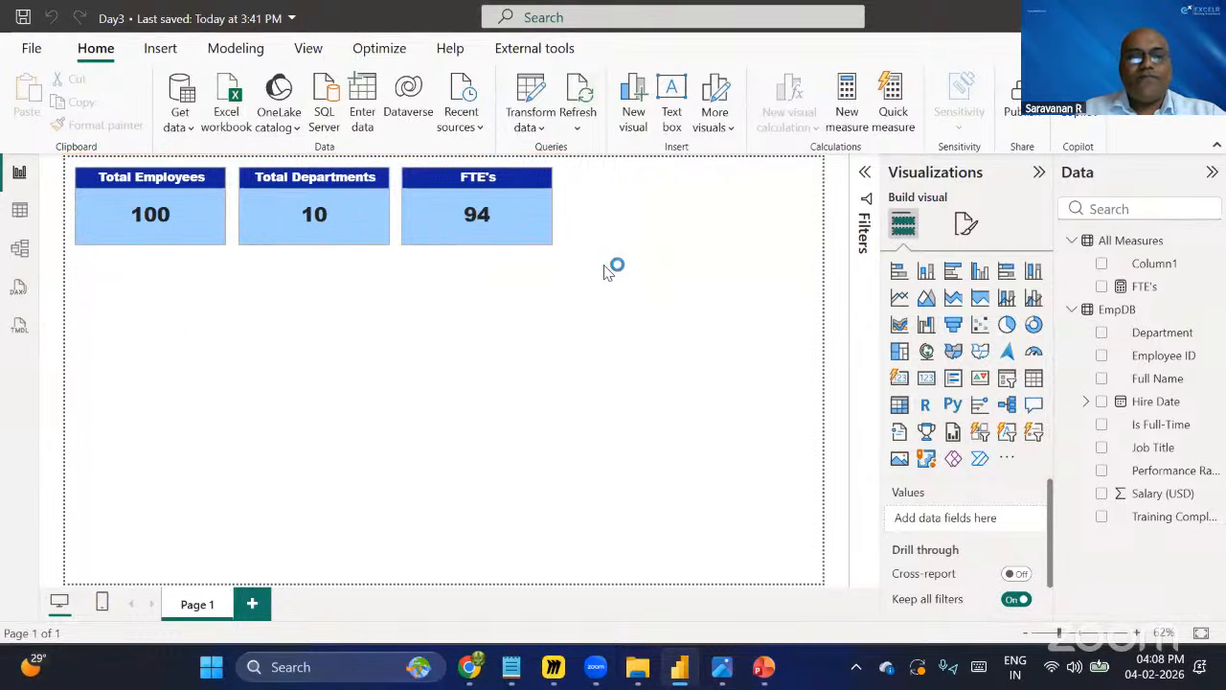
{"action": "left_click_drag", "start_coordinate": [552, 62], "coordinate": [616, 158]}
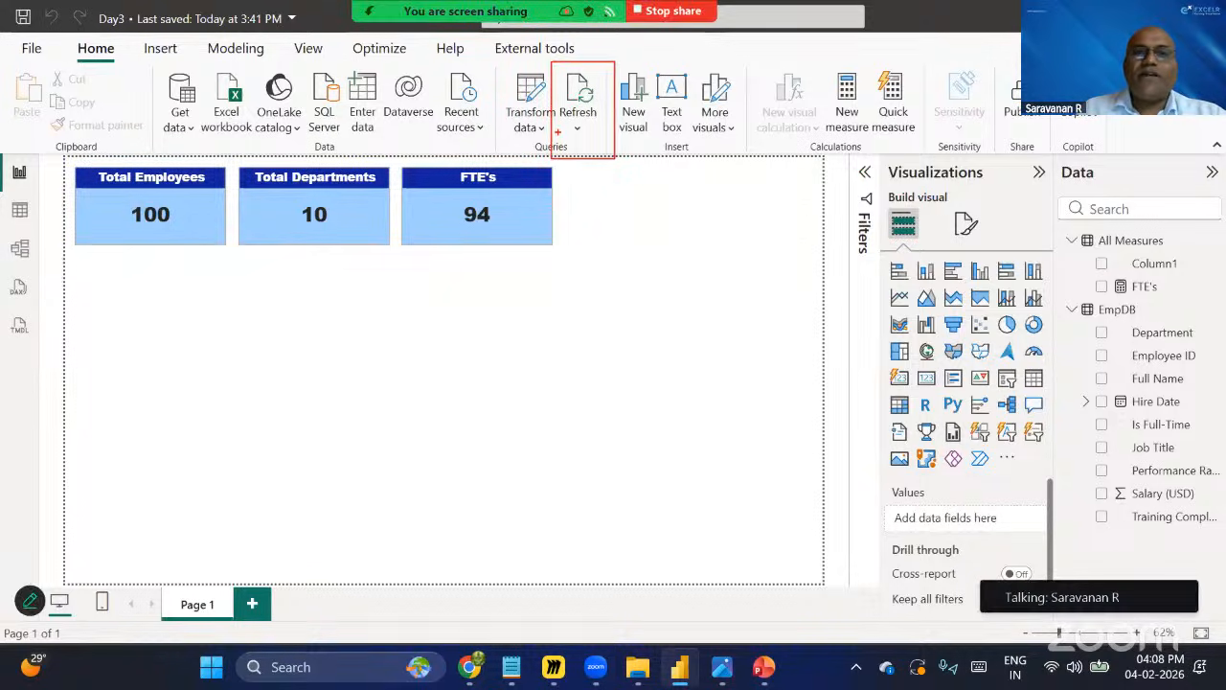
{"action": "left_click_drag", "start_coordinate": [558, 132], "coordinate": [366, 203]}
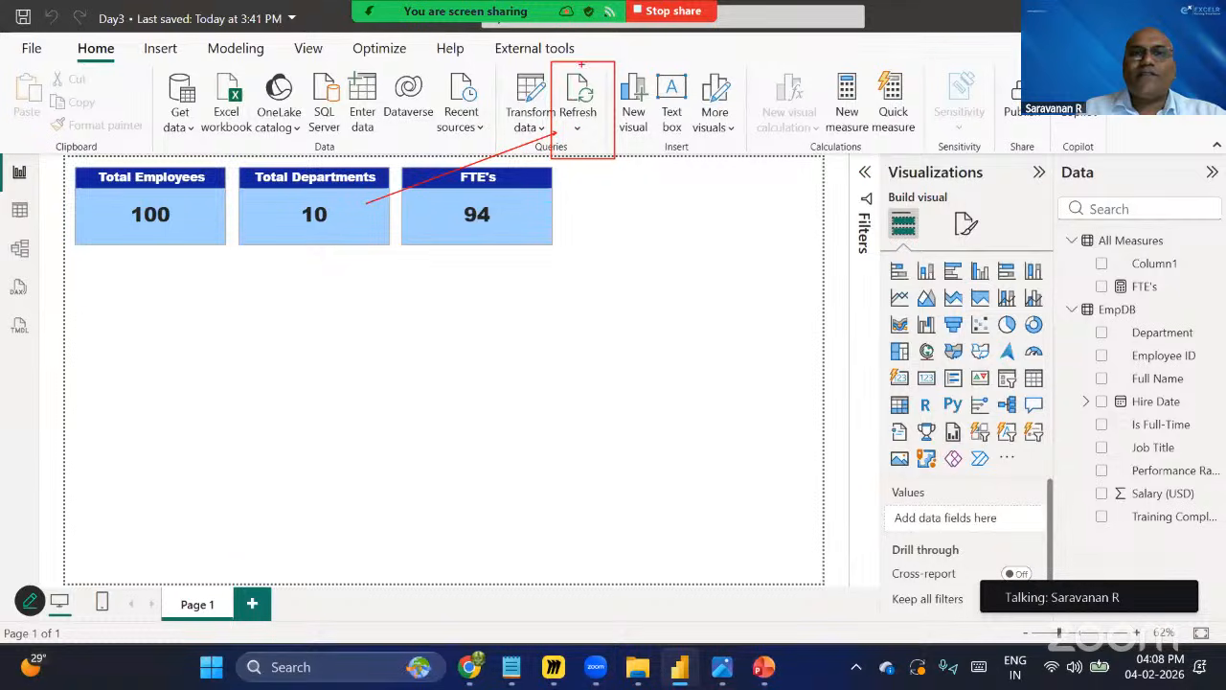
{"action": "key", "text": "Escape"}
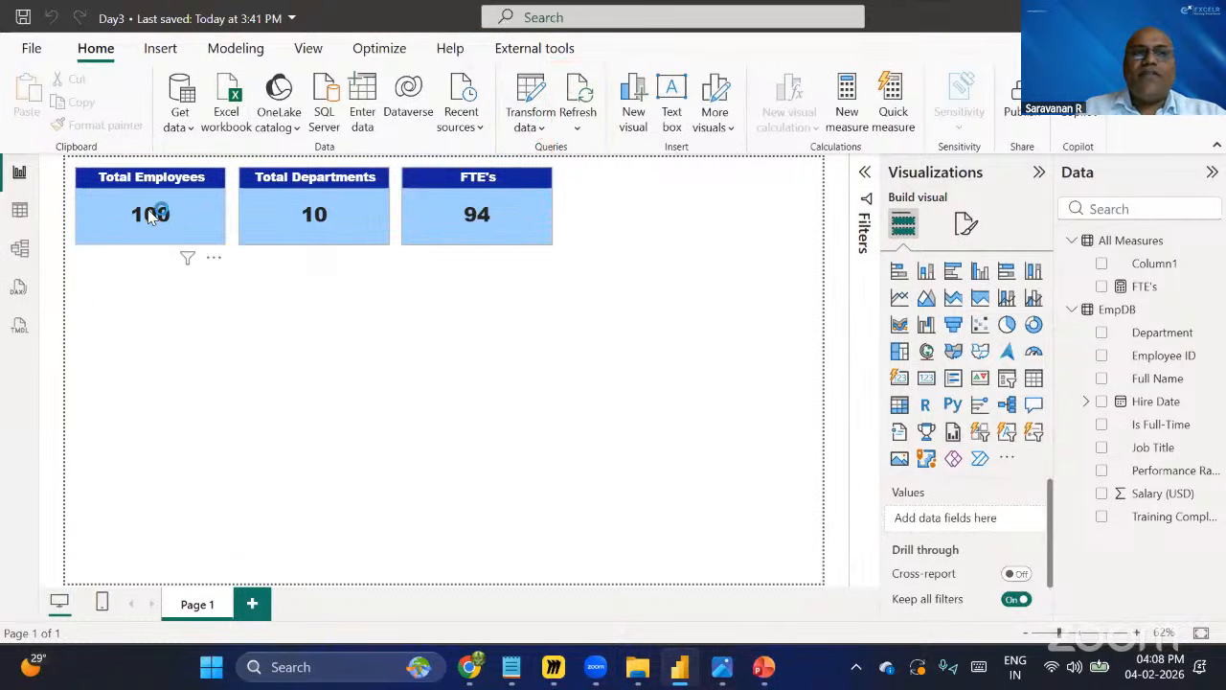
Refresh the report's data so the cards include the rows added to the Employee DB sheet.
{"action": "left_click", "coordinate": [579, 96]}
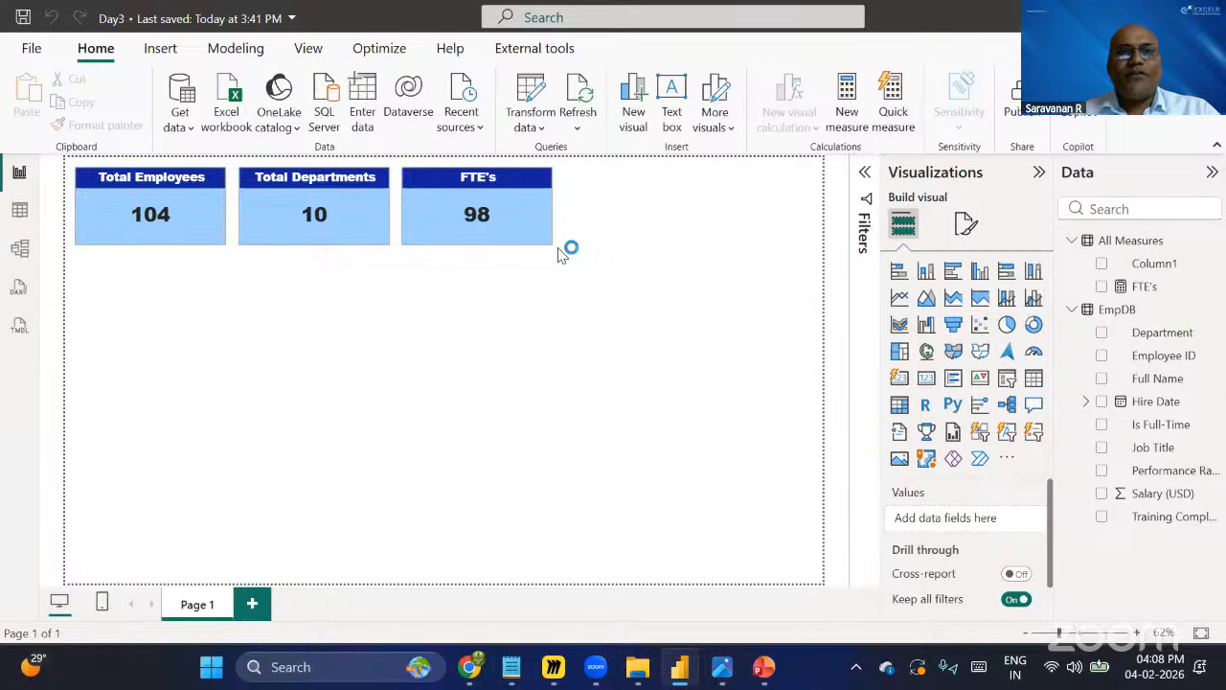
{"action": "key", "text": "alt+Tab"}
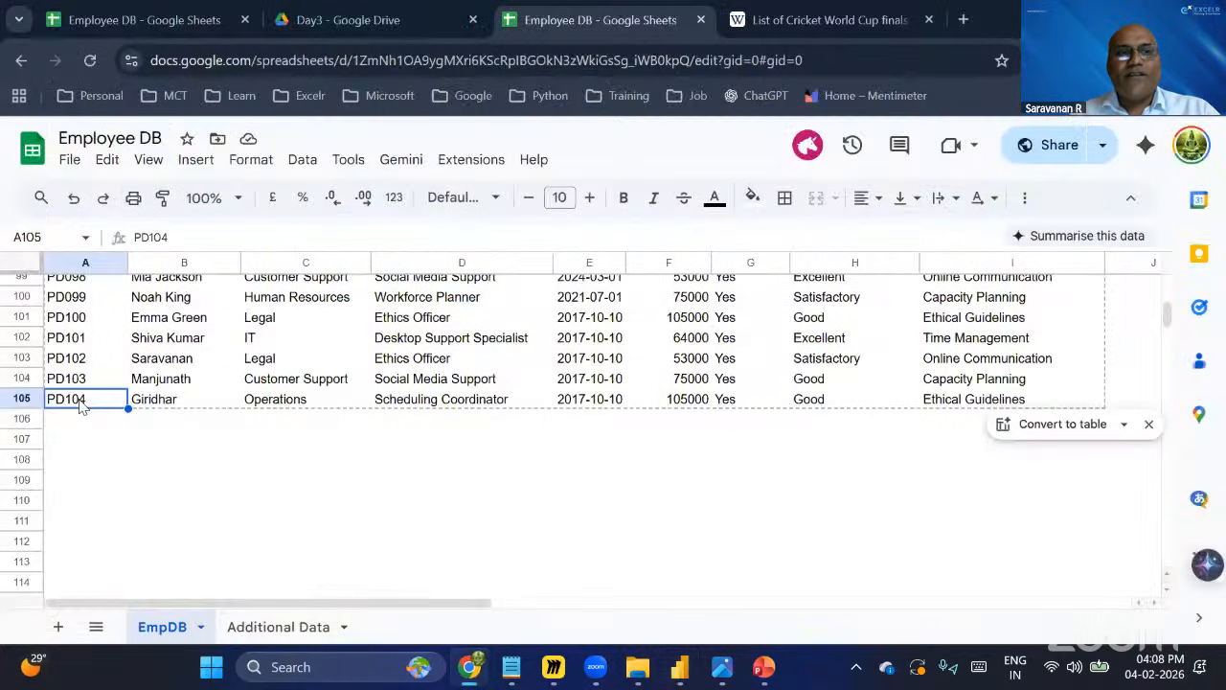
{"action": "left_click", "coordinate": [261, 629]}
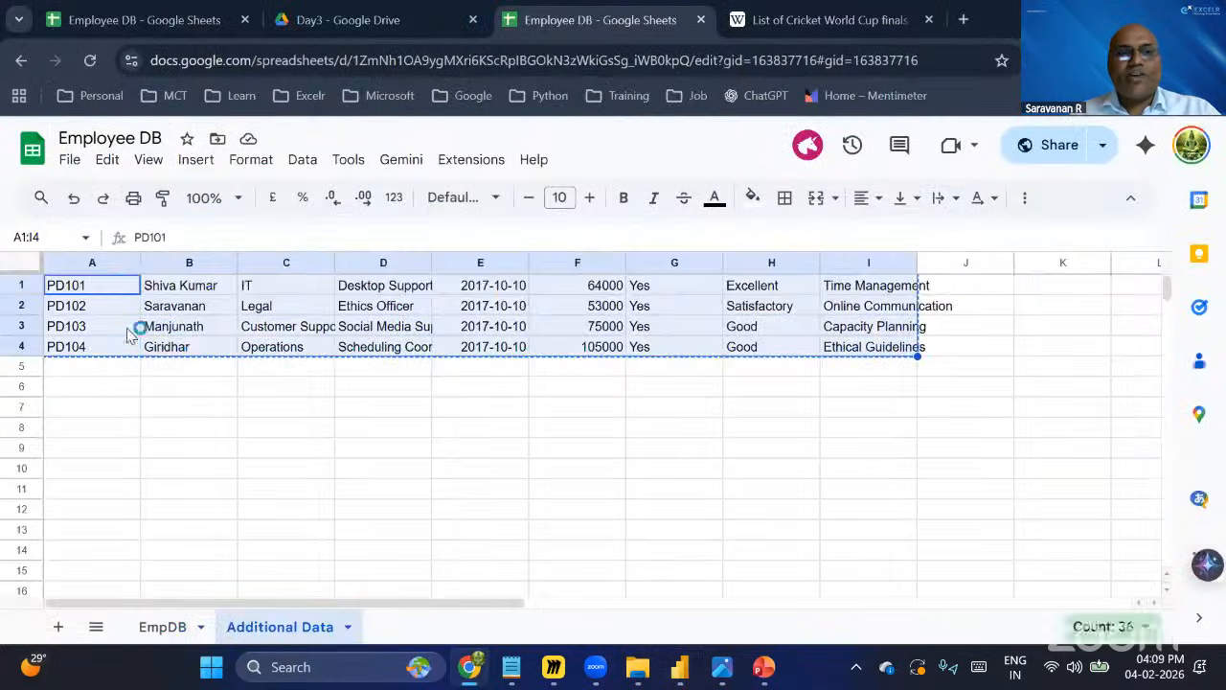
{"action": "left_click", "coordinate": [163, 632]}
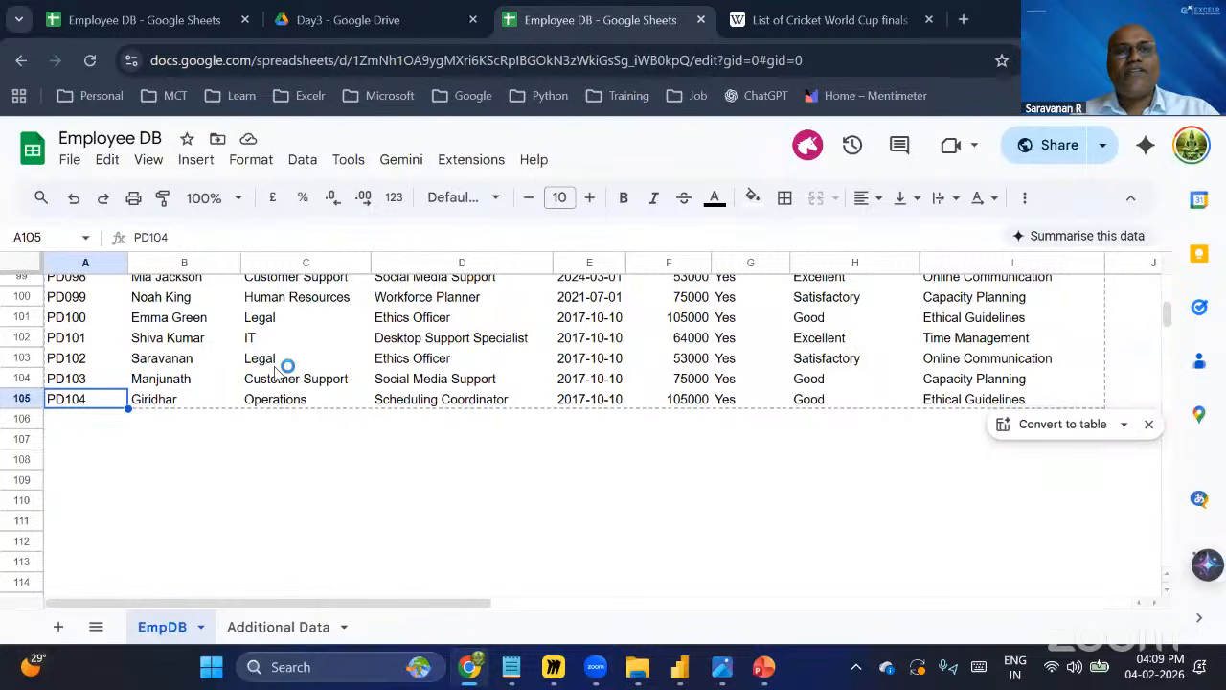
{"action": "key", "text": "alt+Tab"}
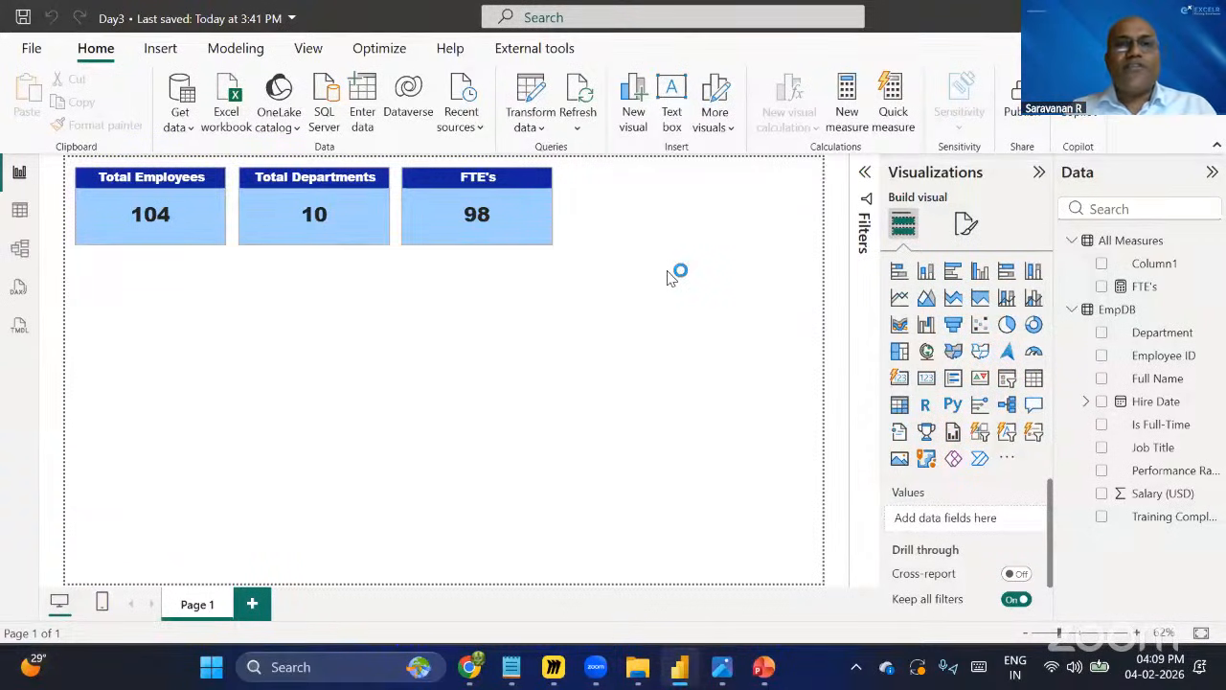
{"action": "left_click", "coordinate": [577, 128]}
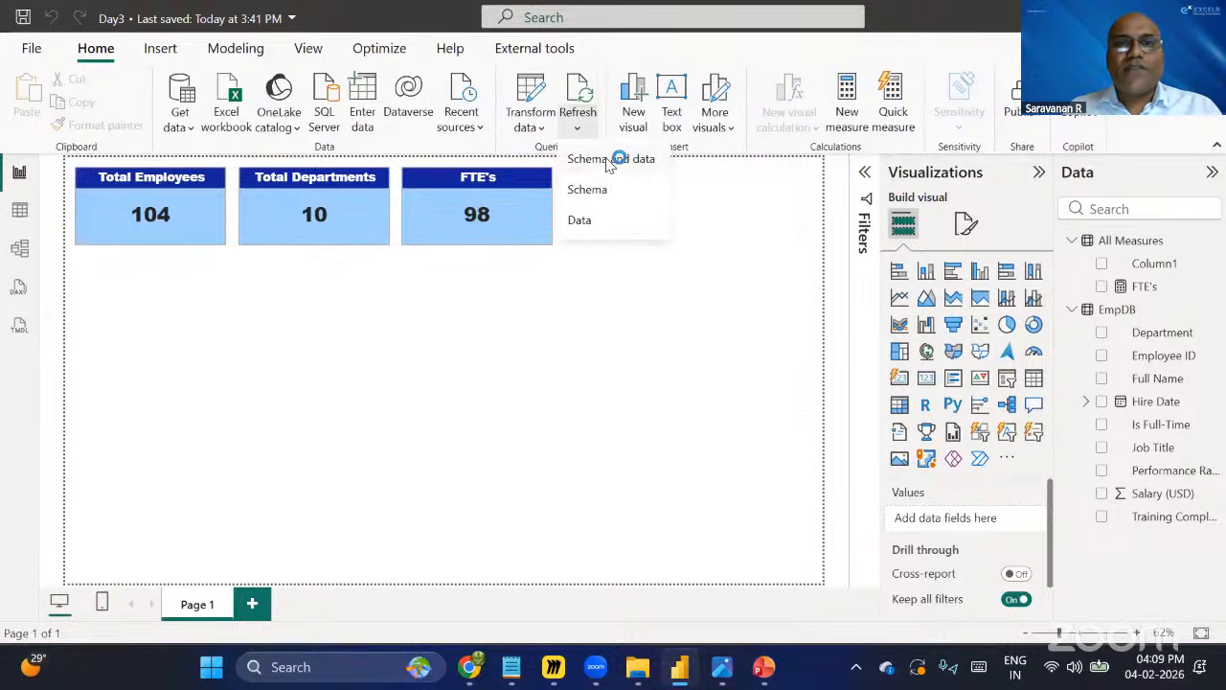
{"action": "left_click", "coordinate": [579, 101]}
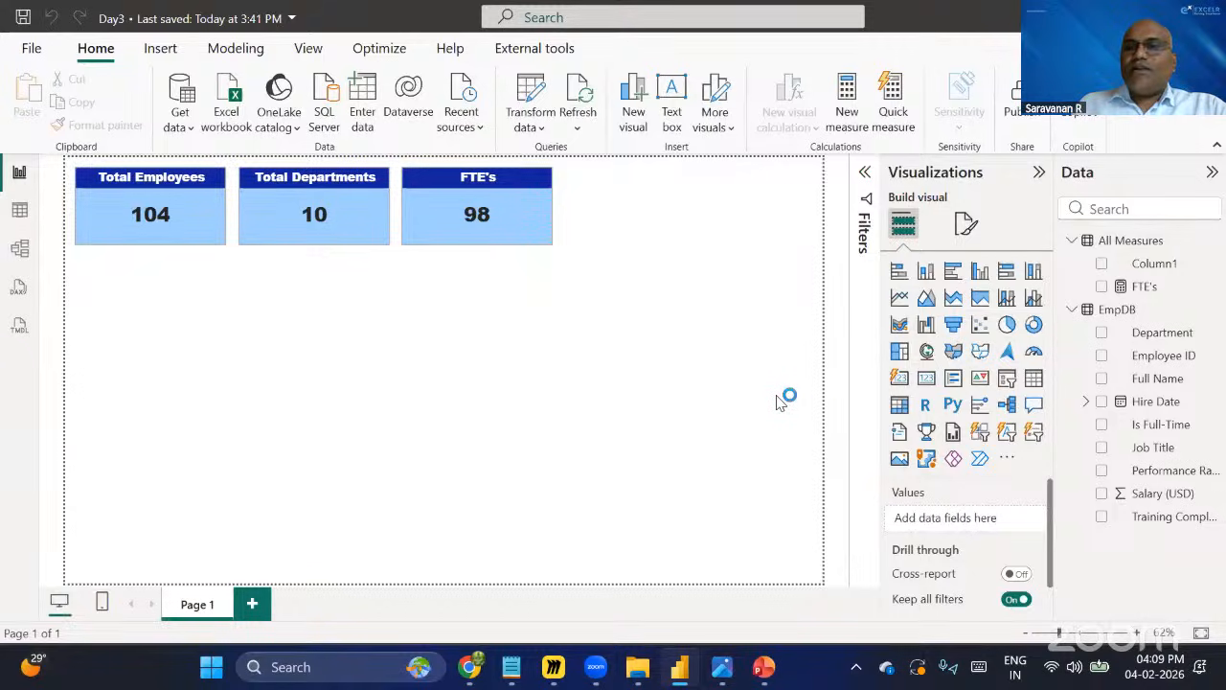
Open the EmpDB table in Table view and examine its columns and rows.
{"action": "left_click", "coordinate": [19, 213]}
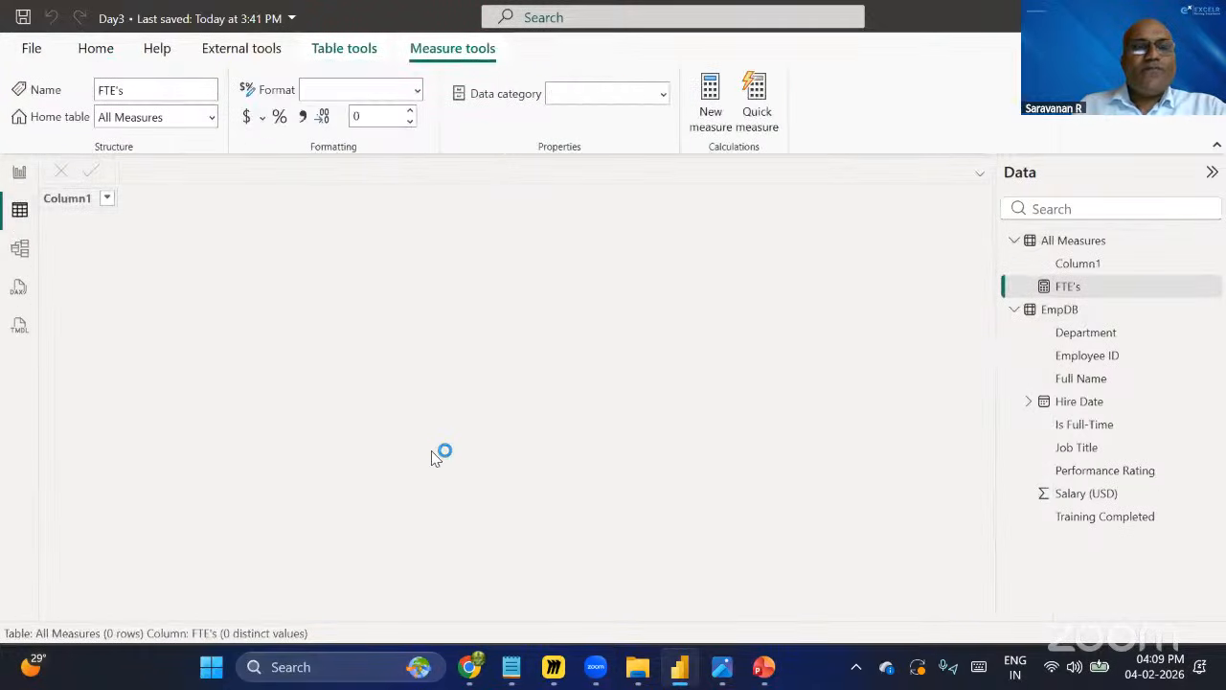
{"action": "left_click", "coordinate": [1014, 242]}
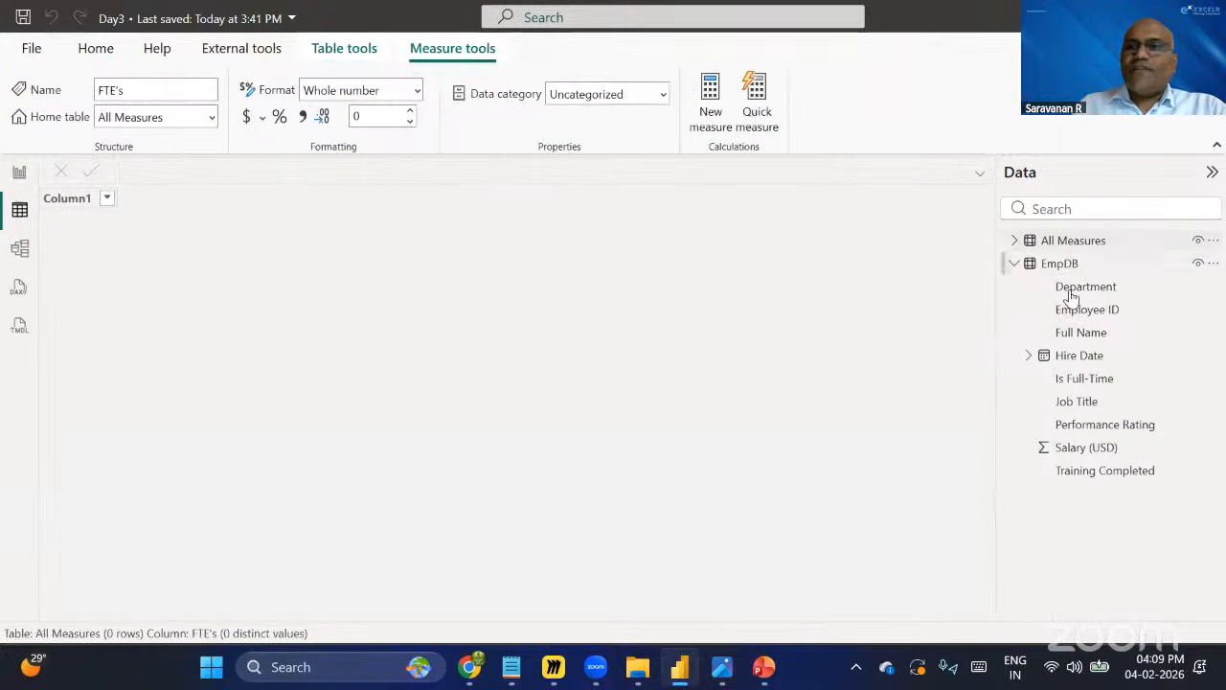
{"action": "left_click", "coordinate": [1072, 268]}
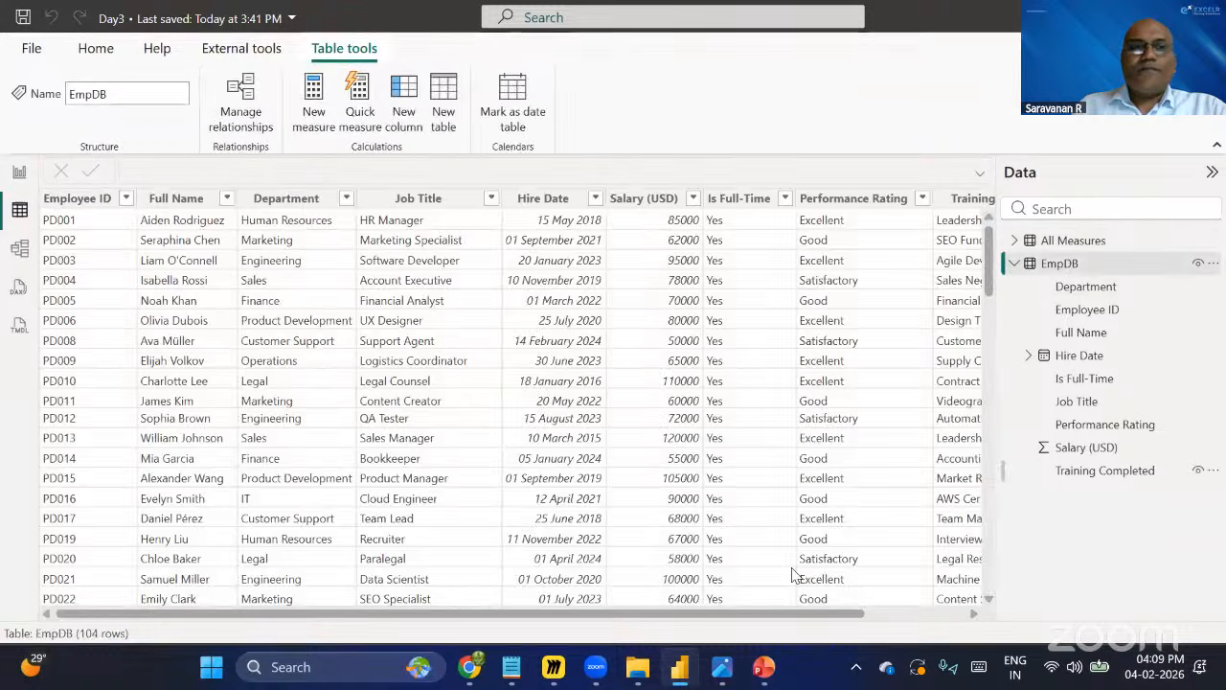
{"action": "left_click_drag", "start_coordinate": [479, 616], "coordinate": [652, 616]}
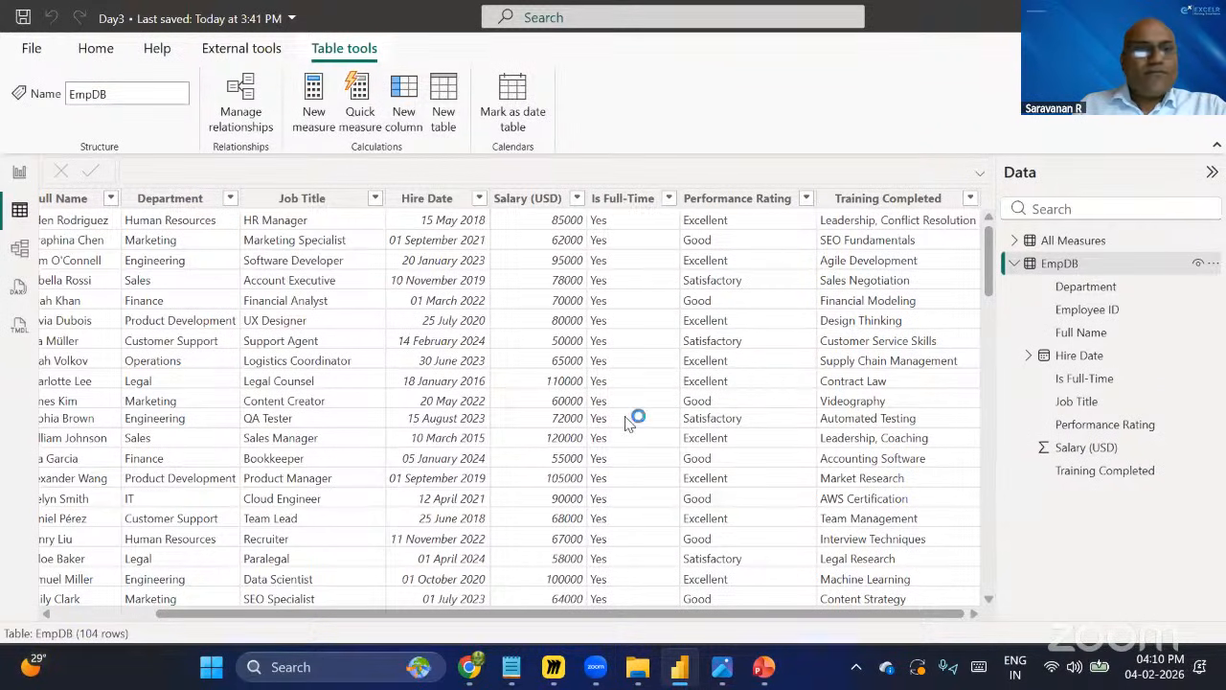
{"action": "left_click_drag", "start_coordinate": [643, 614], "coordinate": [734, 428]}
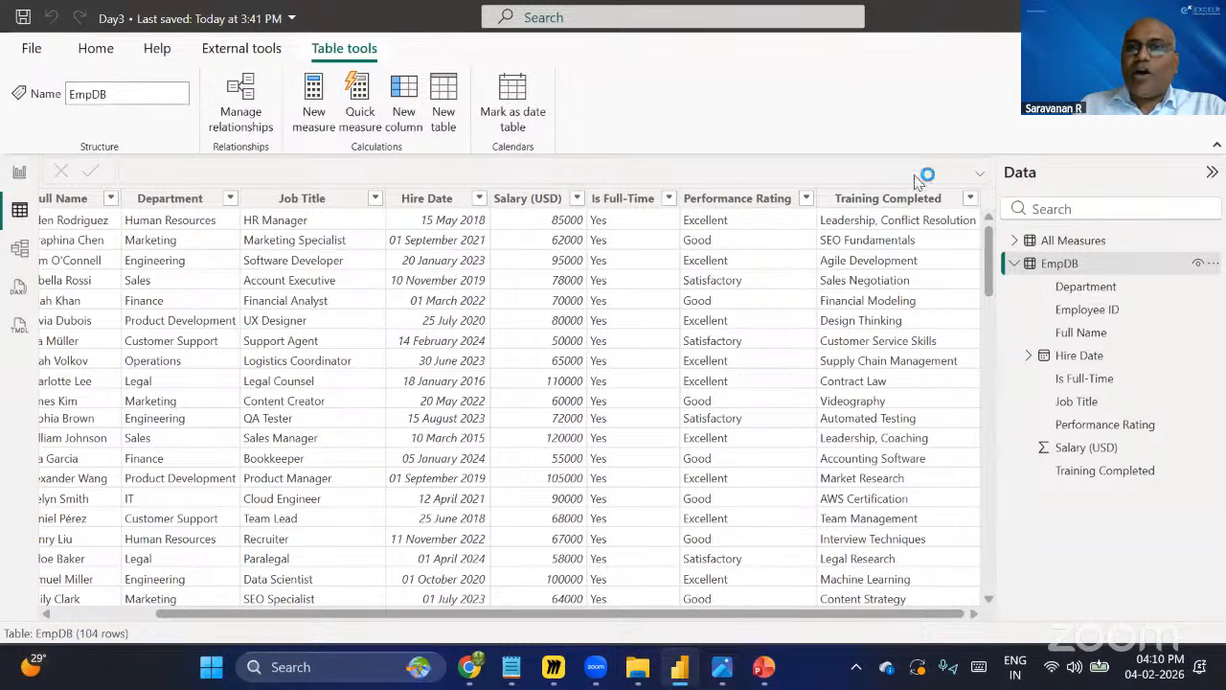
{"action": "left_click", "coordinate": [20, 172]}
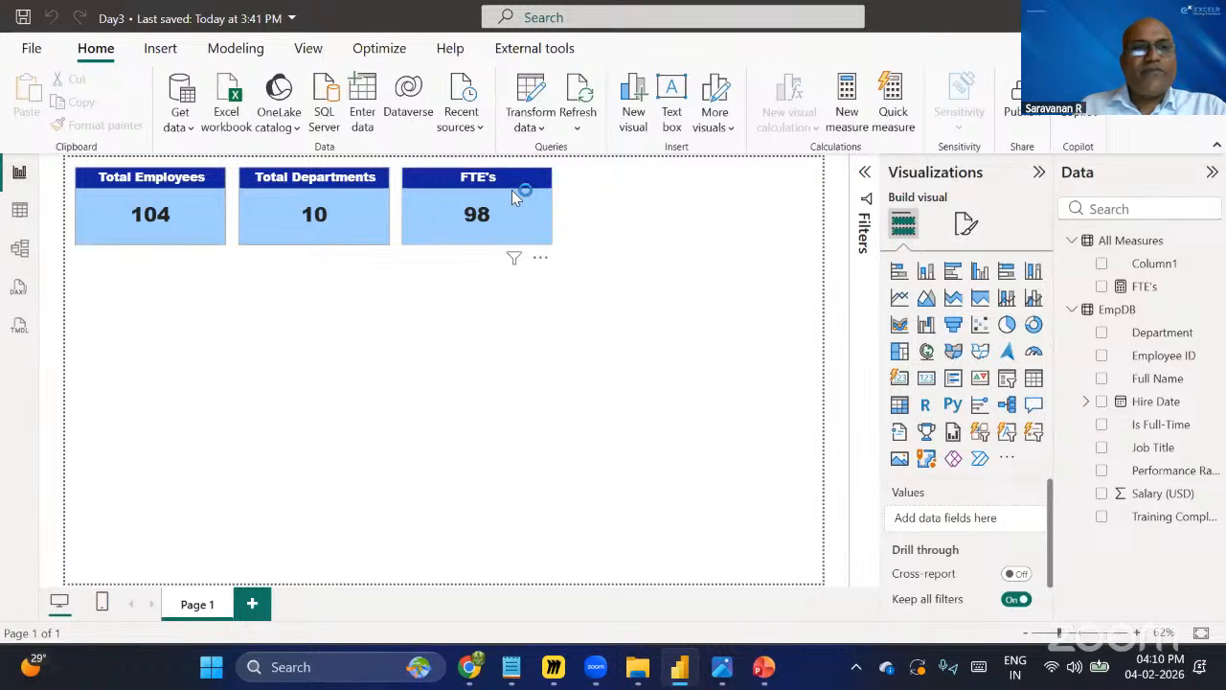
{"action": "left_click", "coordinate": [21, 216]}
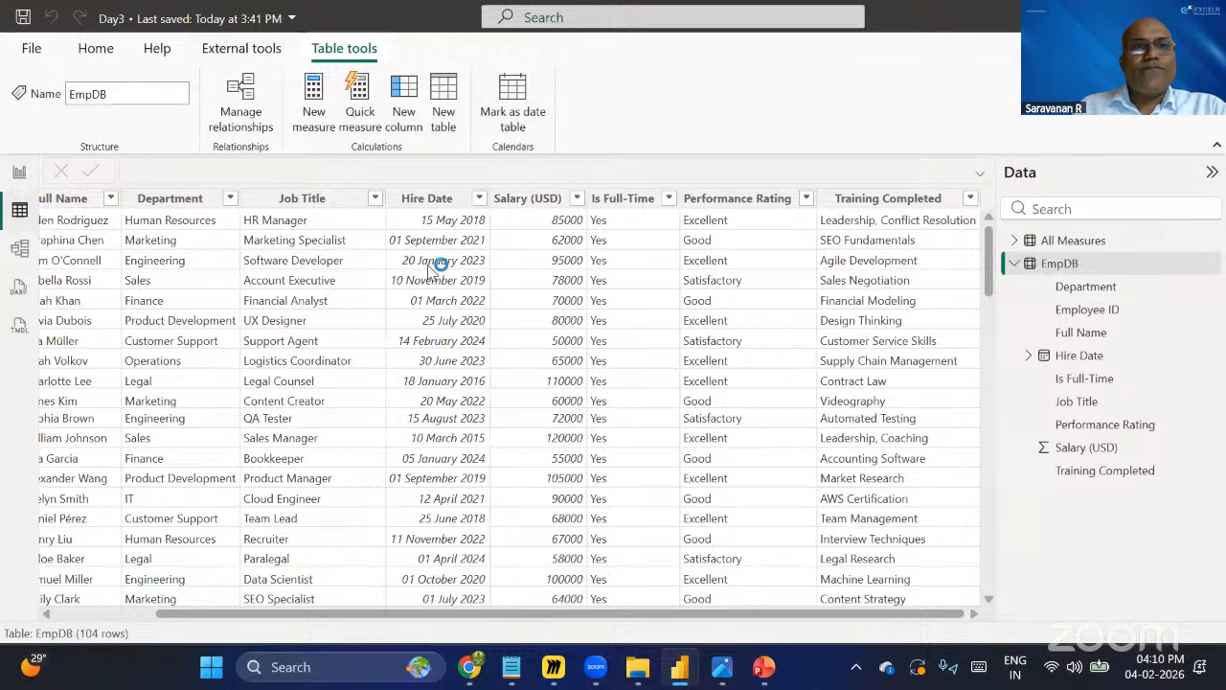
{"action": "left_click", "coordinate": [870, 198]}
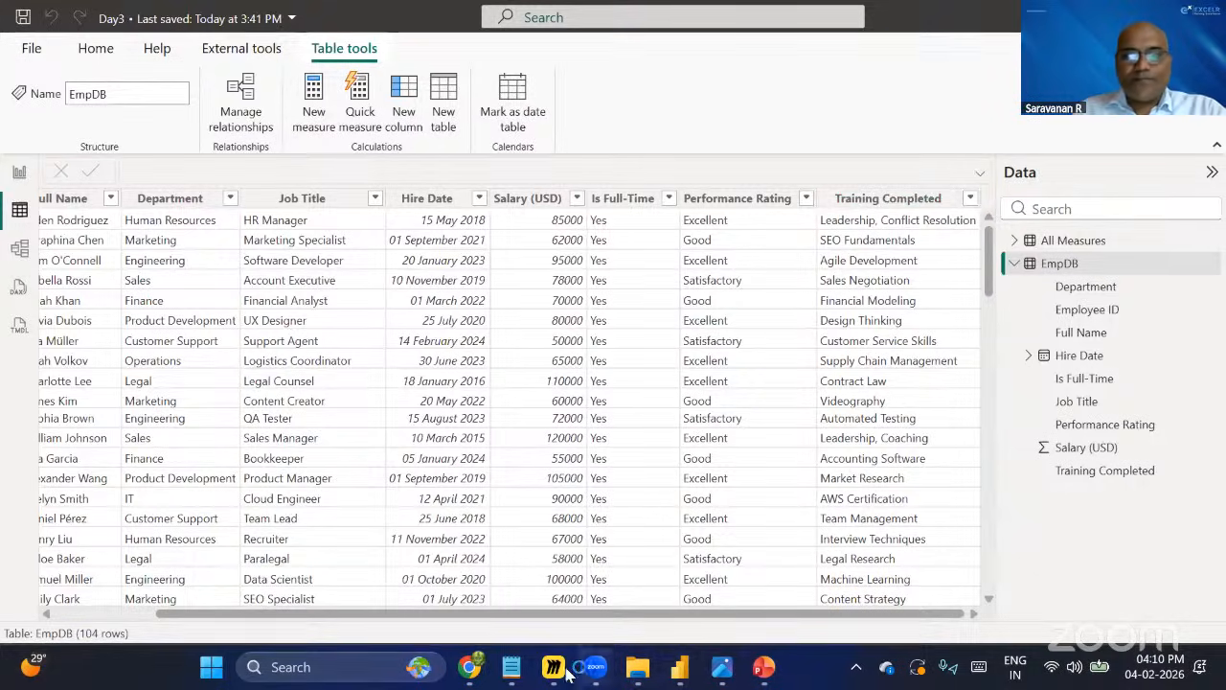
Copy the Google Drive folder link from the Link.txt note in Notepad.
{"action": "left_click", "coordinate": [514, 670]}
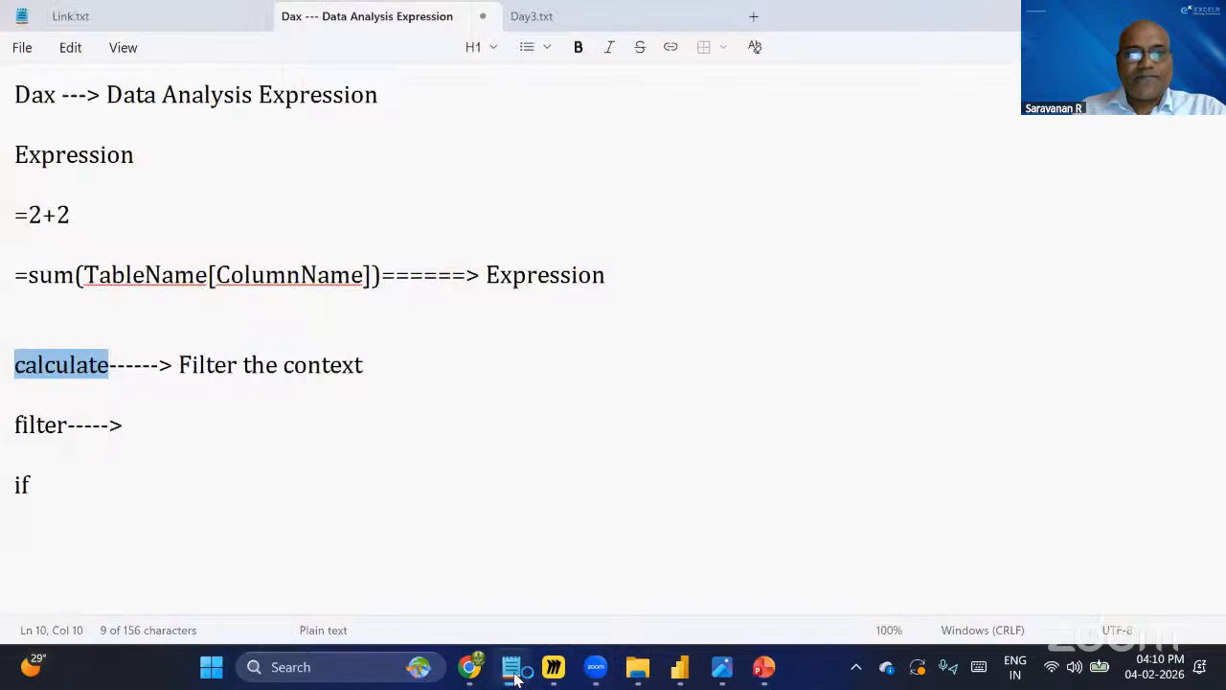
{"action": "left_click", "coordinate": [139, 27]}
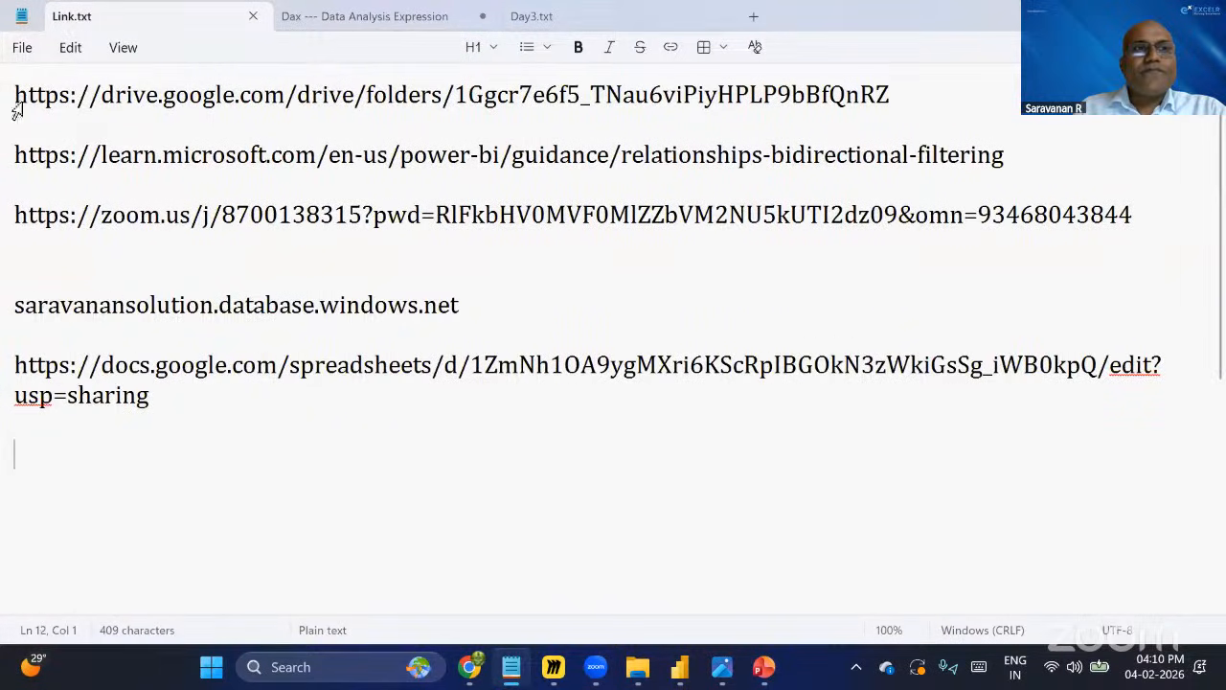
{"action": "triple_click", "coordinate": [17, 105]}
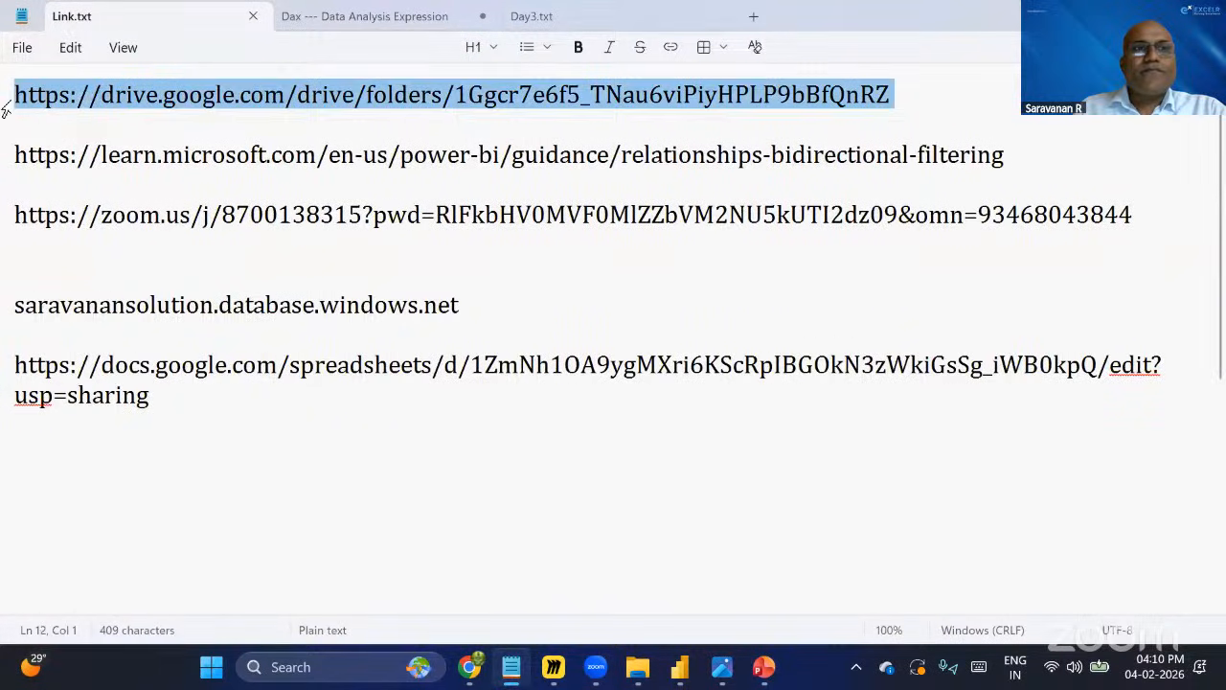
{"action": "right_click", "coordinate": [198, 171]}
{"action": "left_click", "coordinate": [187, 124]}
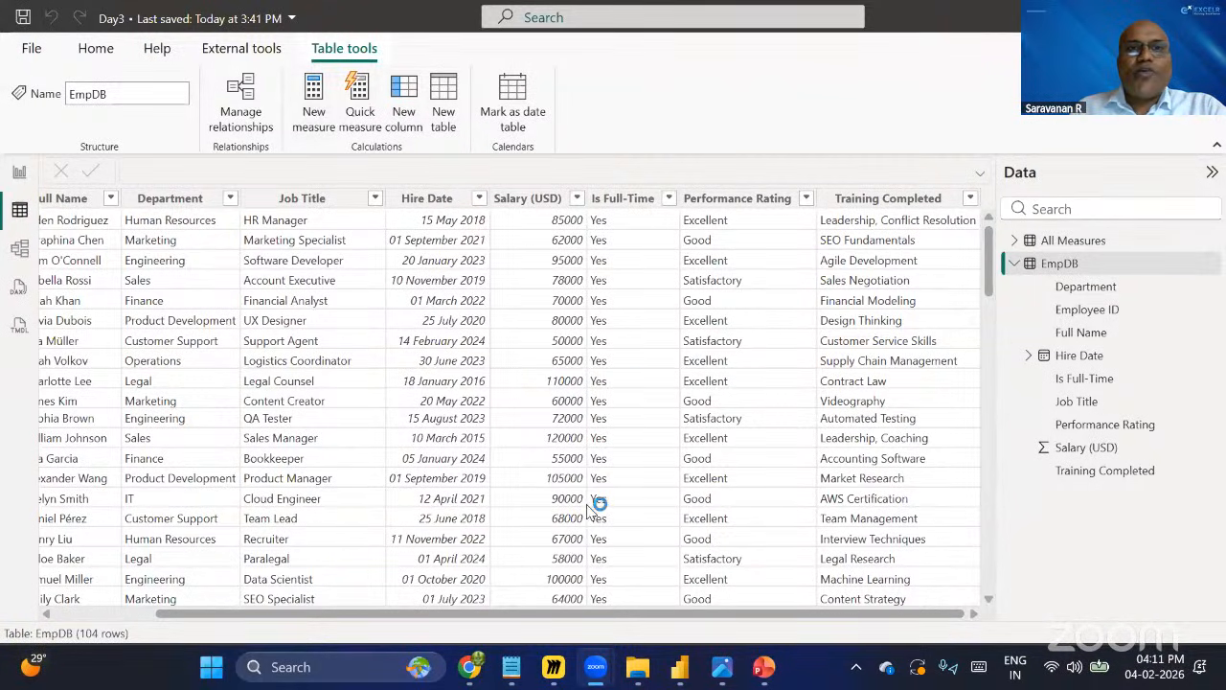
Start a new calculated column in the EmpDB table.
{"action": "left_click", "coordinate": [413, 101]}
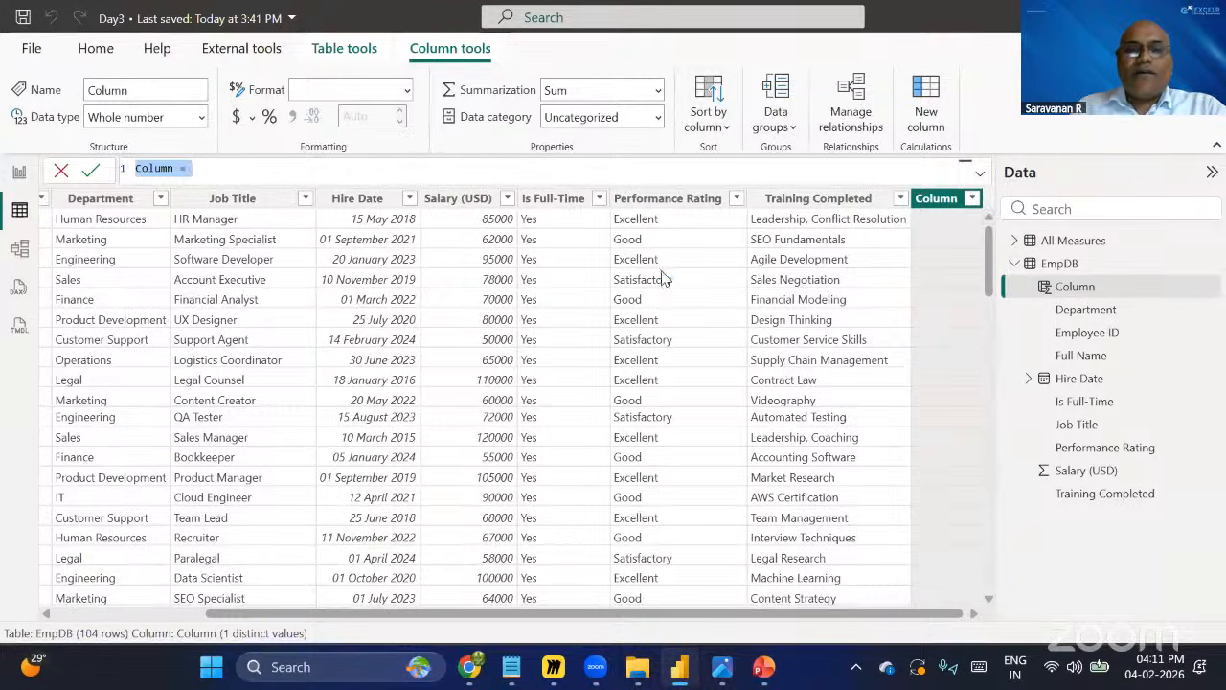
Open a new Notepad tab and write the heading Logical Checking.
{"action": "mouse_move", "coordinate": [515, 672]}
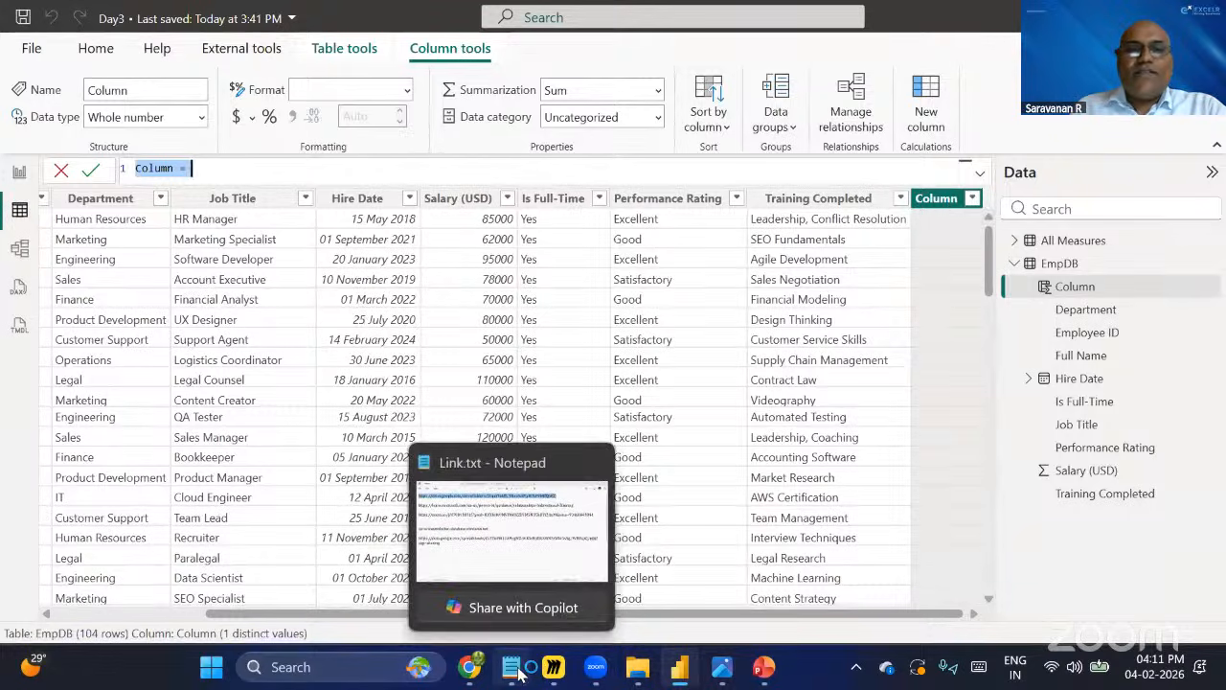
{"action": "left_click", "coordinate": [513, 671]}
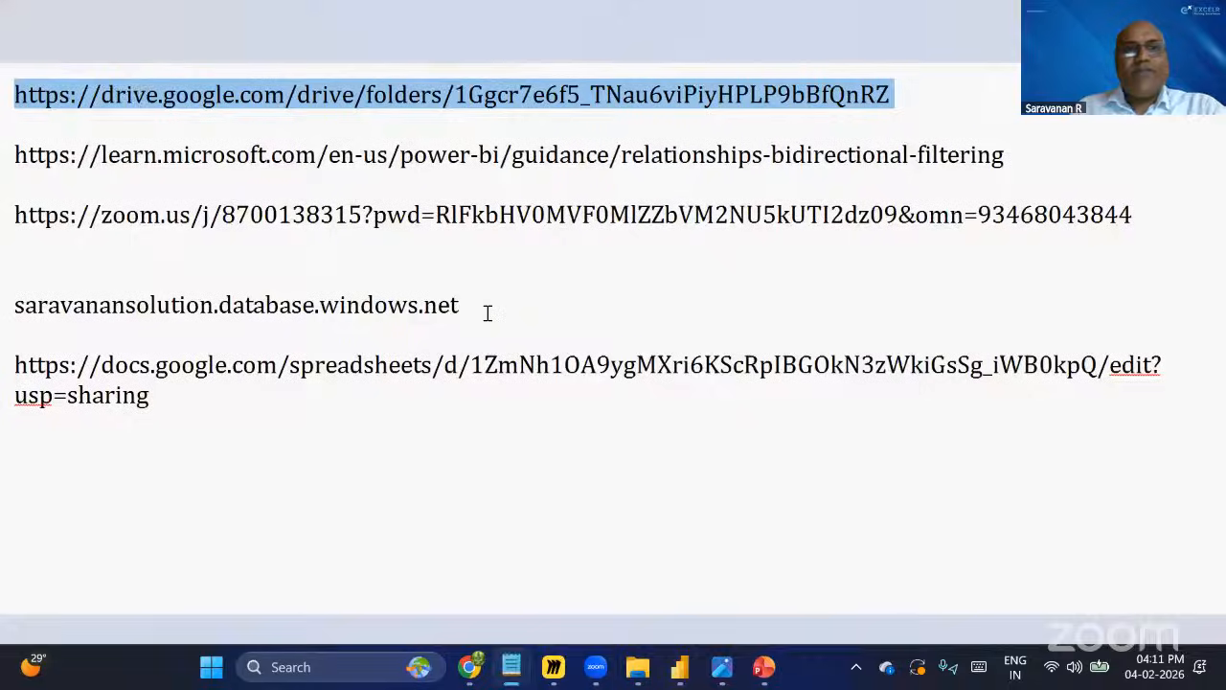
{"action": "key", "text": "ctrl+n"}
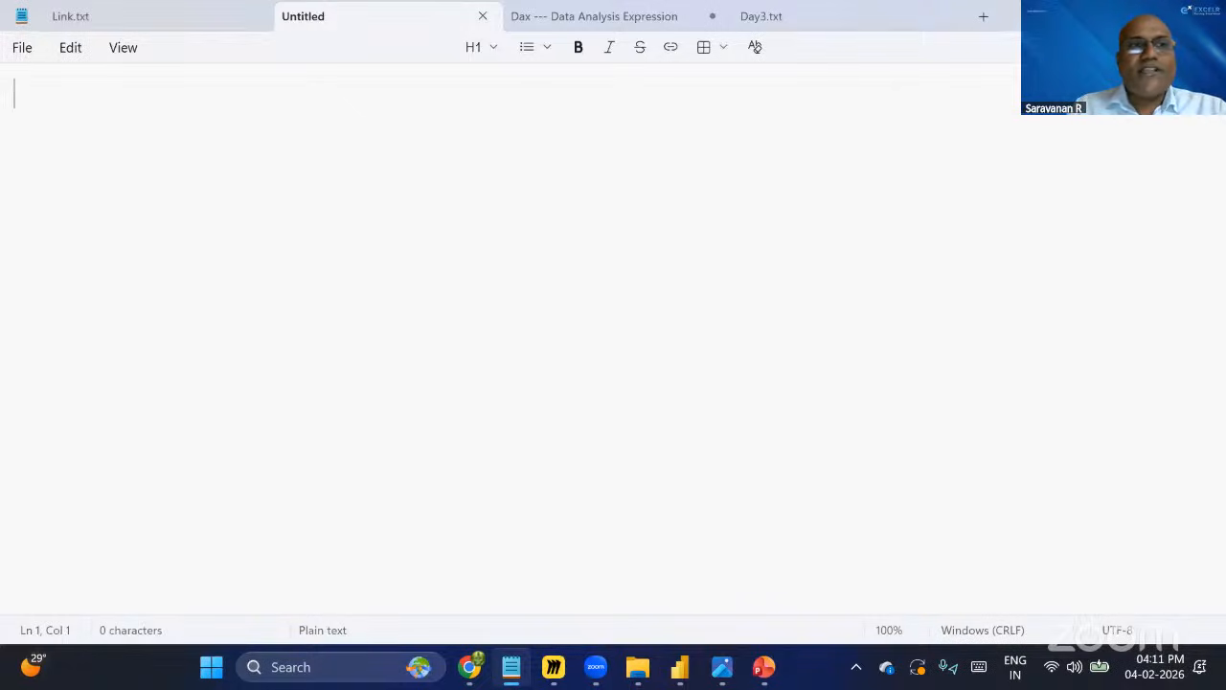
{"action": "type", "text": "Logical Che"}
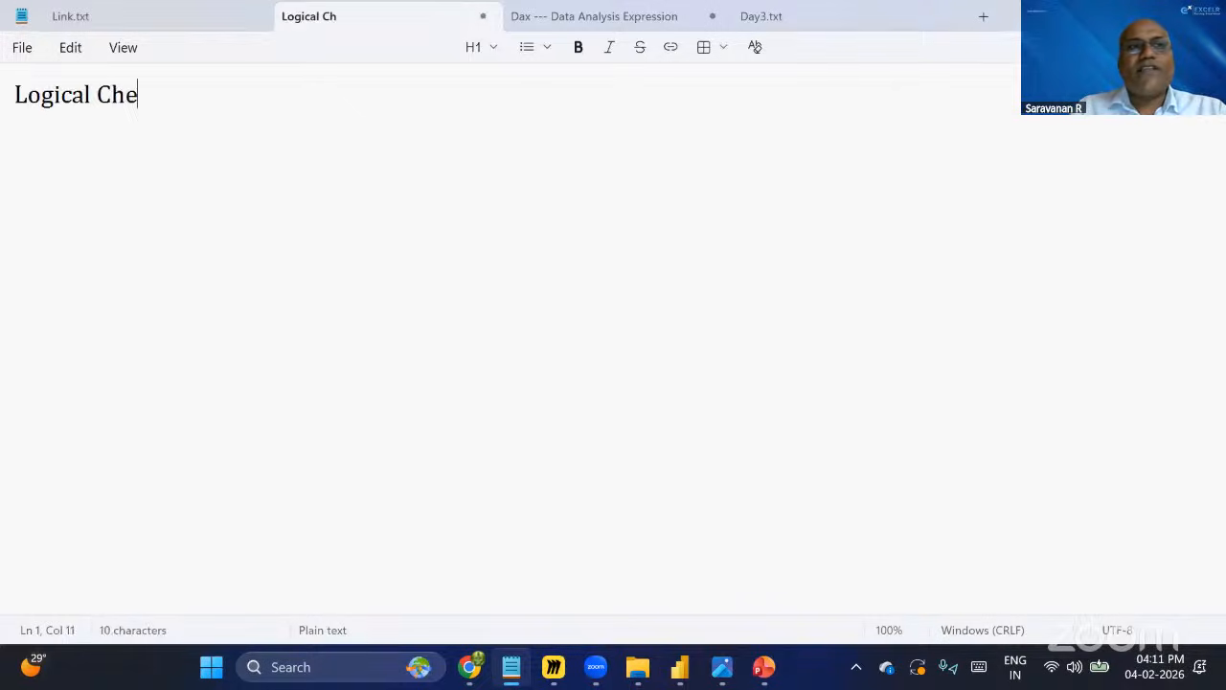
{"action": "type", "text": "cking"}
{"action": "key", "text": "Return"}
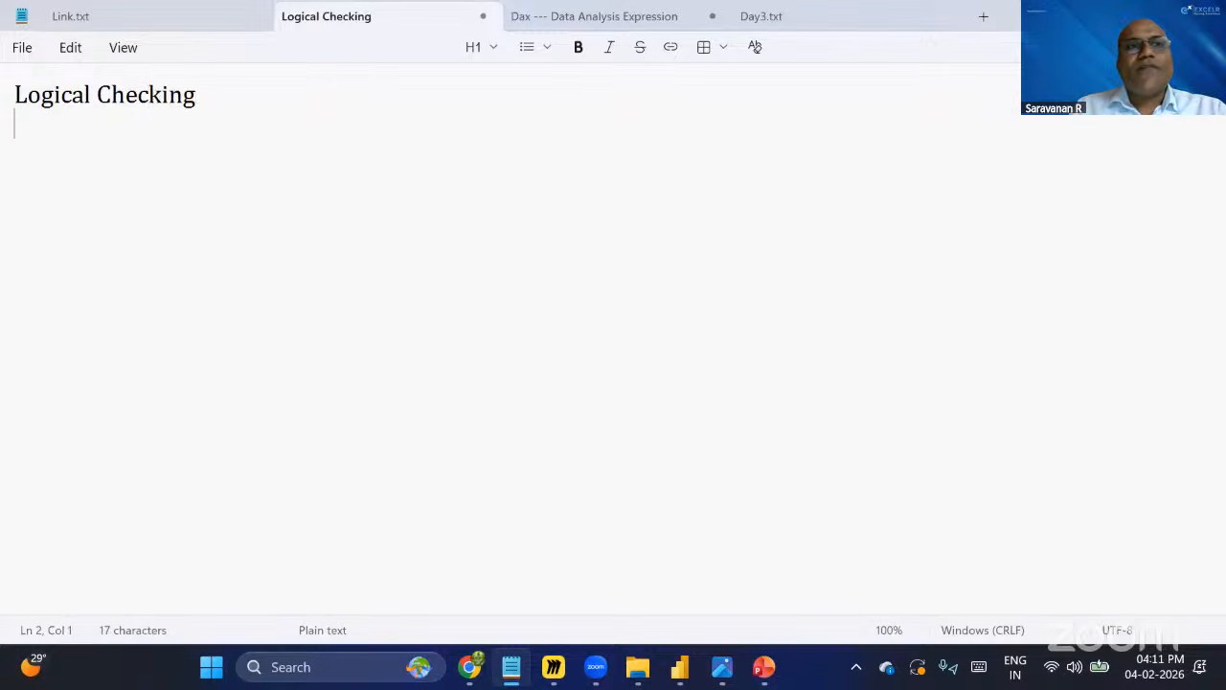
List the functions If, Nested If, Ifs, Switch under the Logical Checking heading.
{"action": "type", "text": "If"}
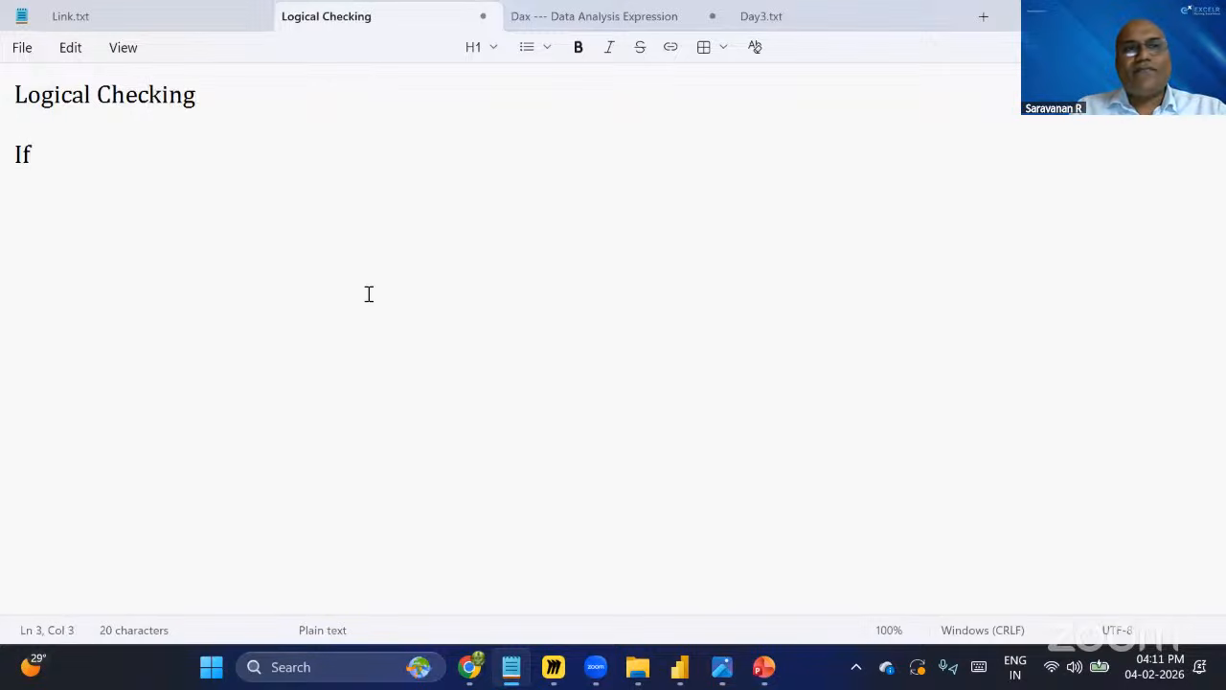
{"action": "type", "text": ", Neste"}
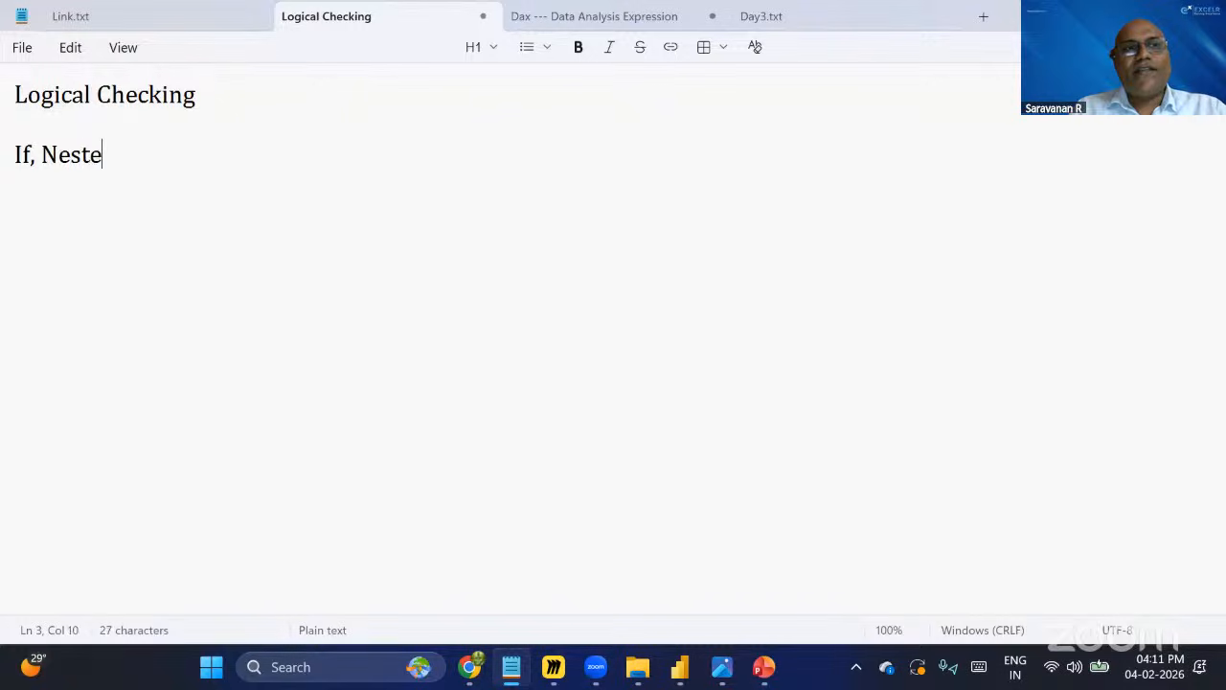
{"action": "type", "text": "d IF"}
{"action": "key", "text": "BackSpace"}
{"action": "type", "text": "f"}
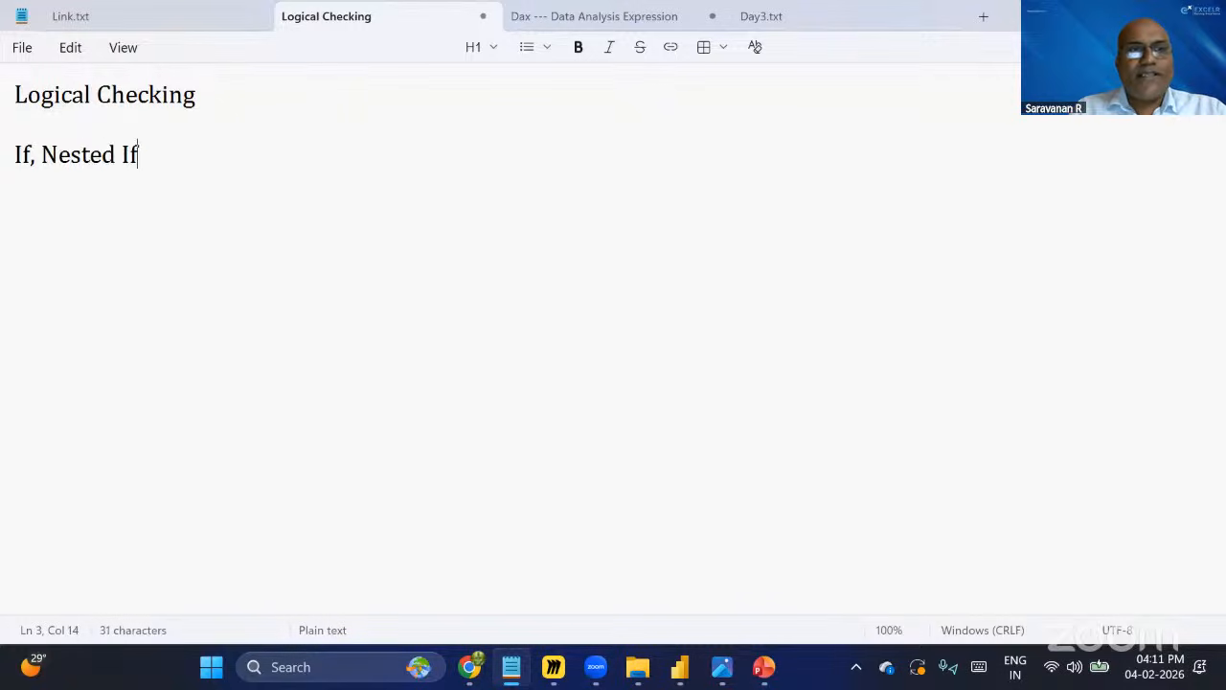
{"action": "type", "text": ", "}
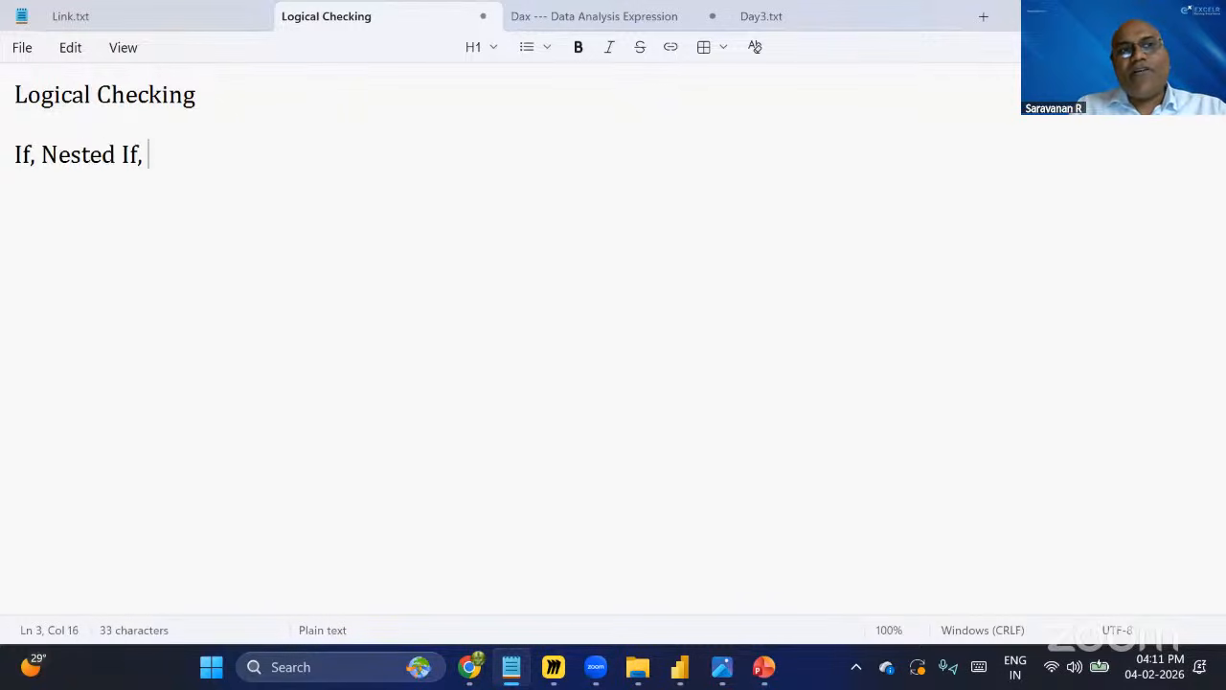
{"action": "type", "text": "Ifs,"}
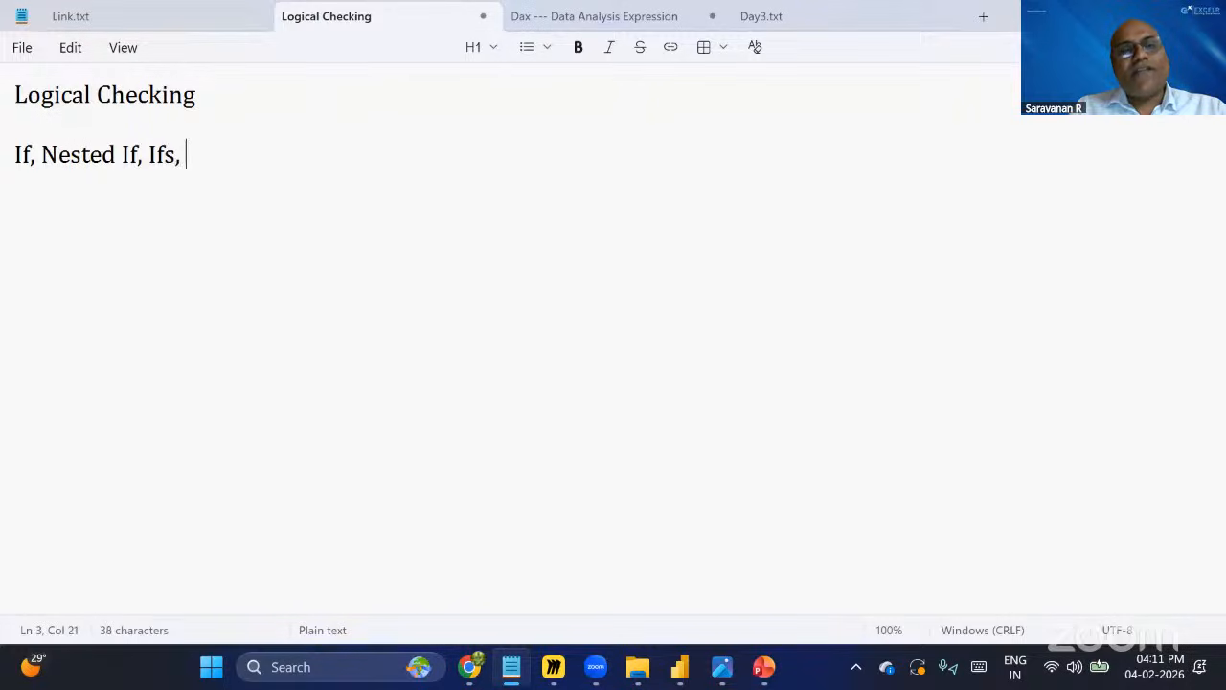
{"action": "type", "text": " Switch"}
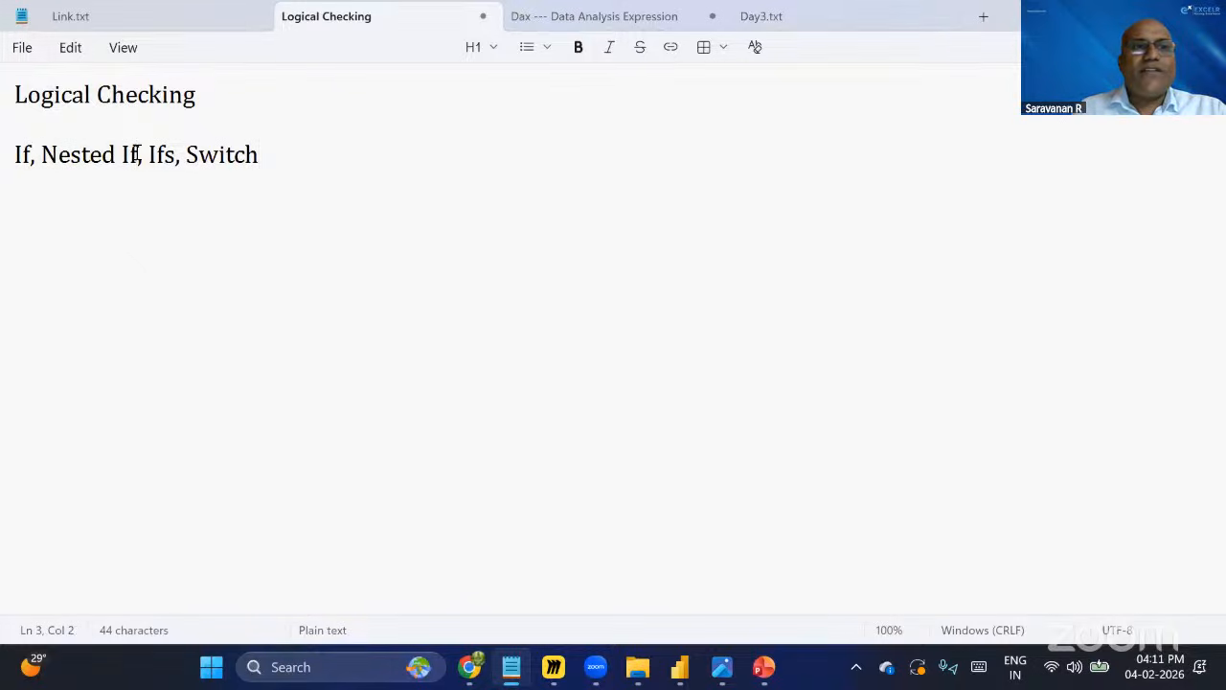
Highlight parts of the function list in the note while explaining them.
{"action": "left_click_drag", "start_coordinate": [139, 154], "coordinate": [10, 173]}
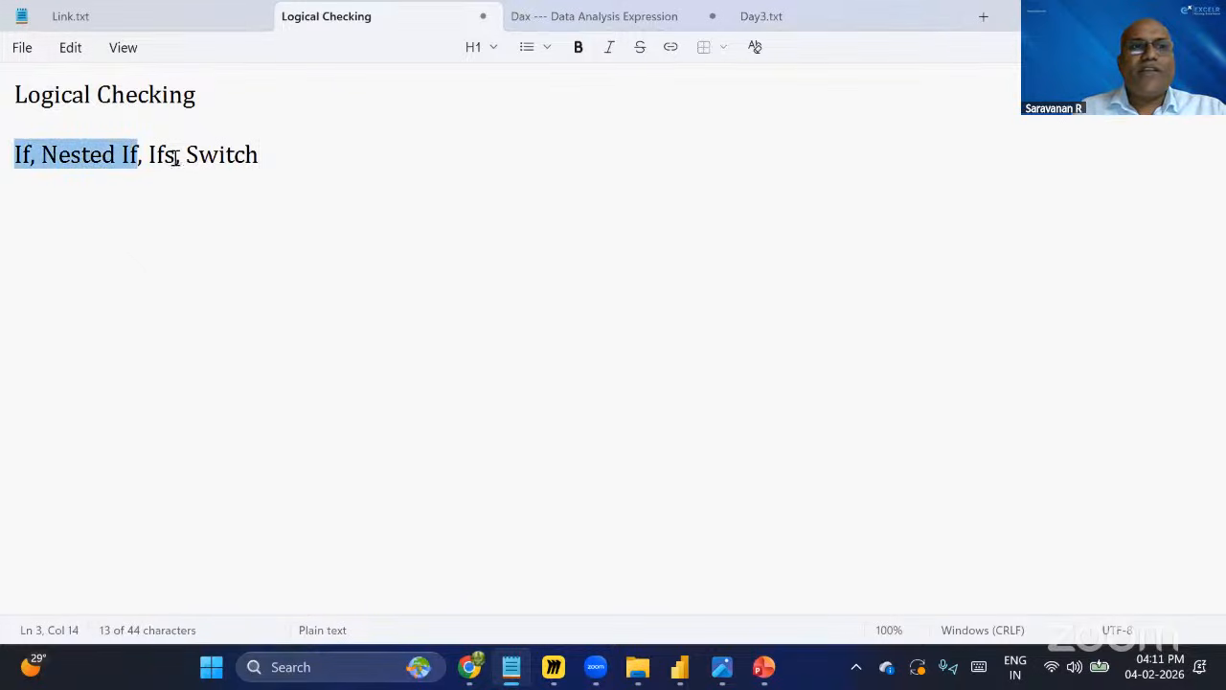
{"action": "left_click_drag", "start_coordinate": [175, 158], "coordinate": [127, 158]}
{"action": "left_click_drag", "start_coordinate": [259, 154], "coordinate": [186, 155]}
{"action": "left_click", "coordinate": [233, 182]}
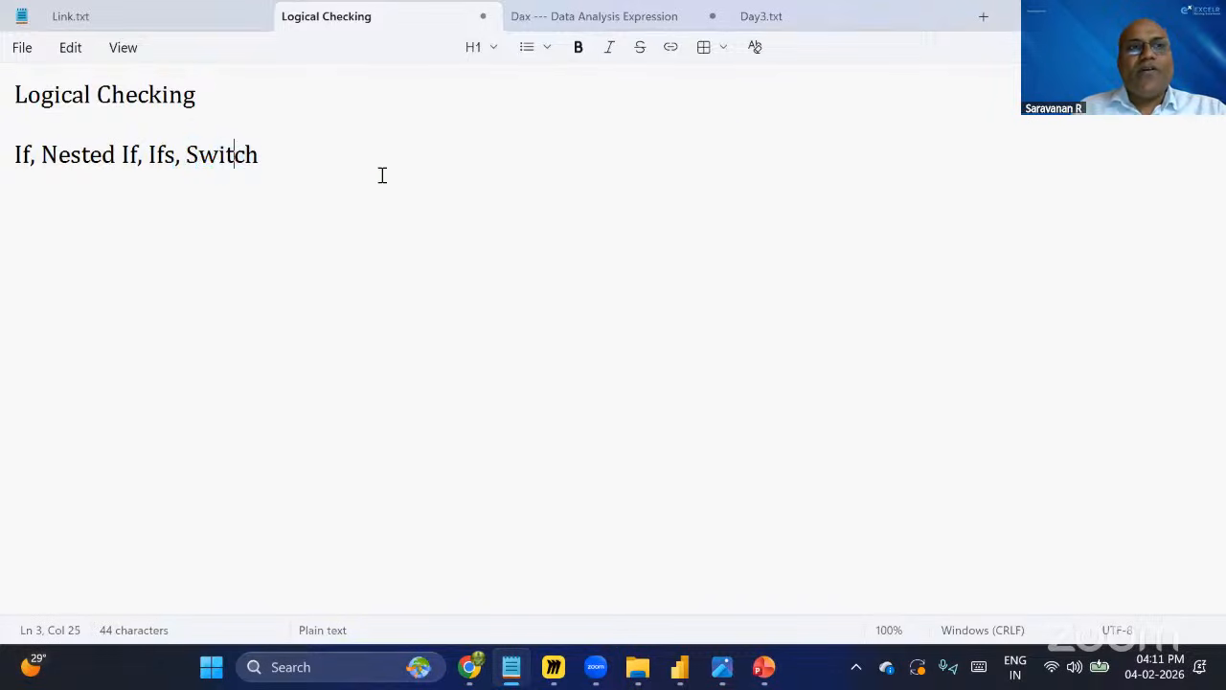
{"action": "left_click_drag", "start_coordinate": [259, 154], "coordinate": [156, 153]}
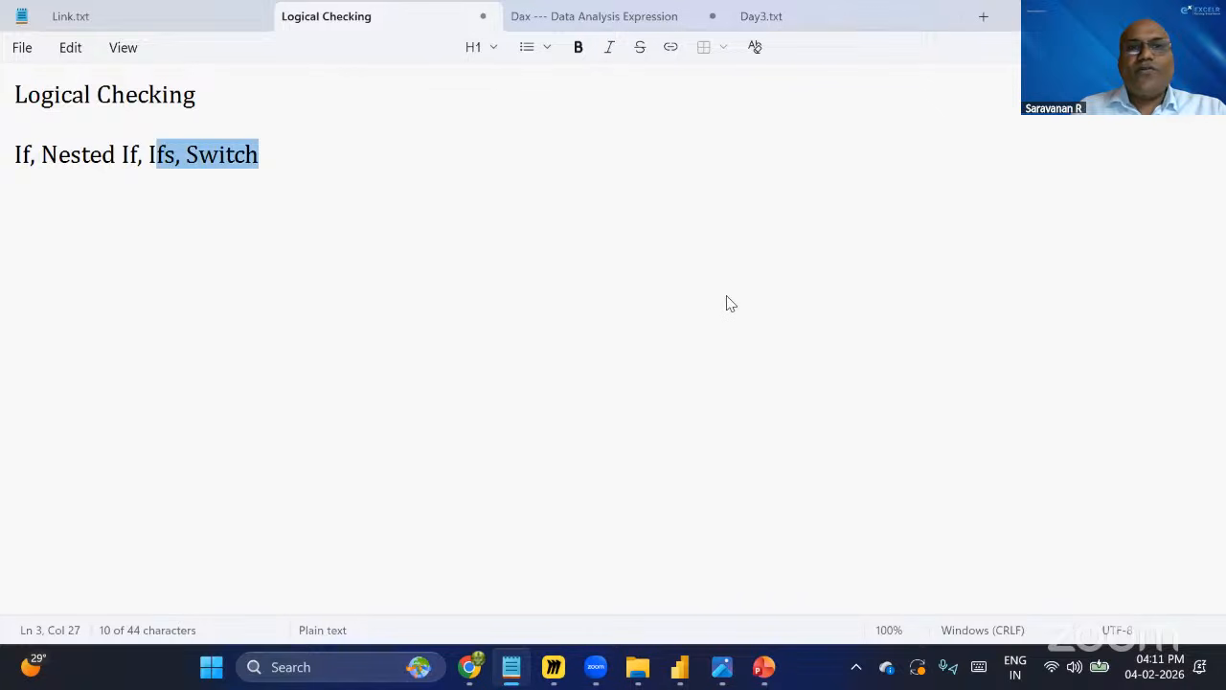
{"action": "key", "text": "alt+Tab"}
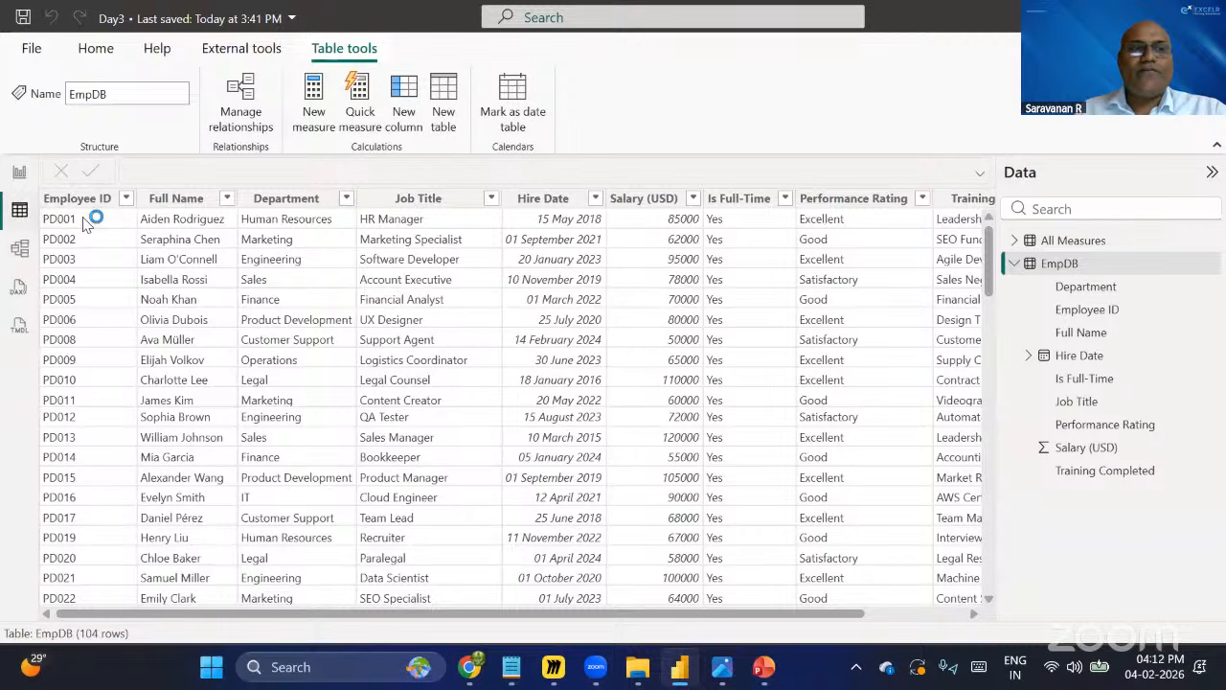
Create a new column and begin the formula Grading = SWITCH( on EmpDB[Performance Rating].
{"action": "left_click", "coordinate": [407, 91]}
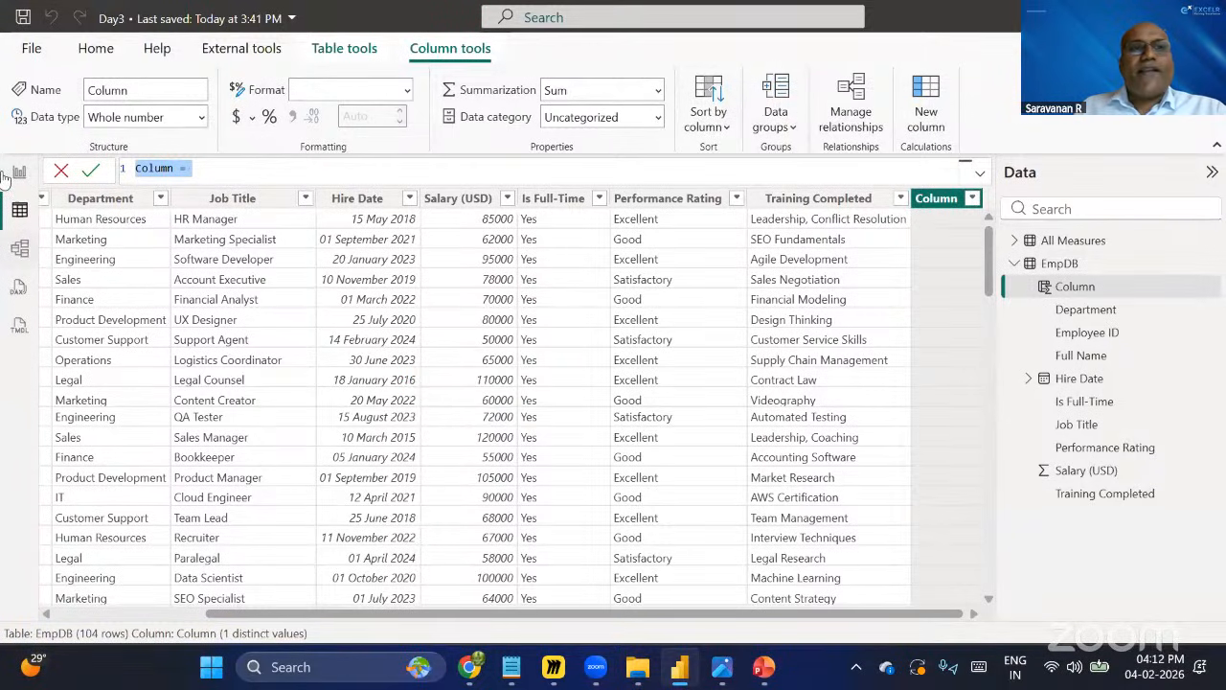
{"action": "type", "text": "G"}
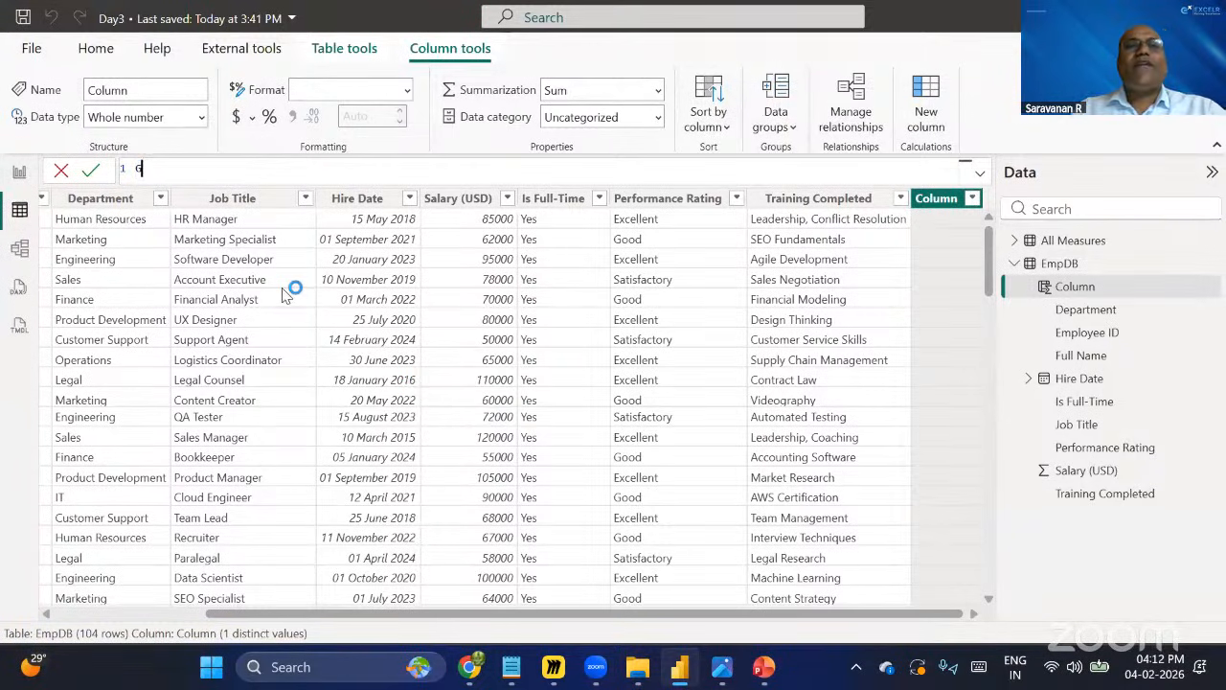
{"action": "type", "text": "rading="}
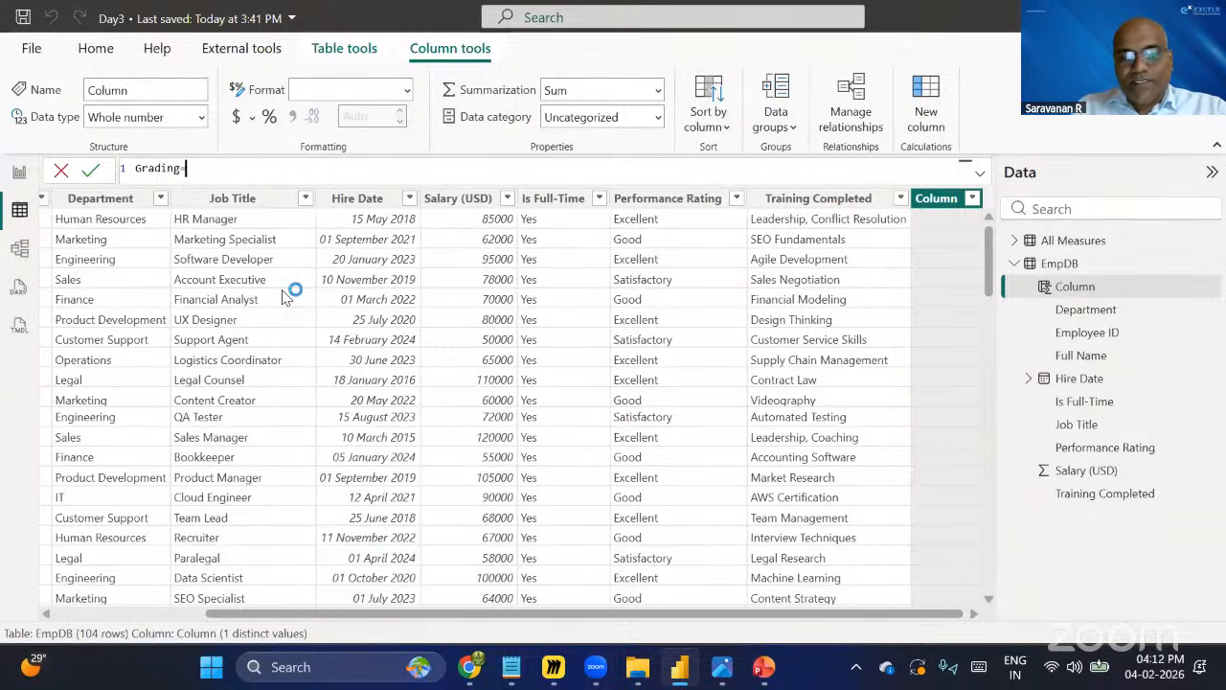
{"action": "type", "text": "swi"}
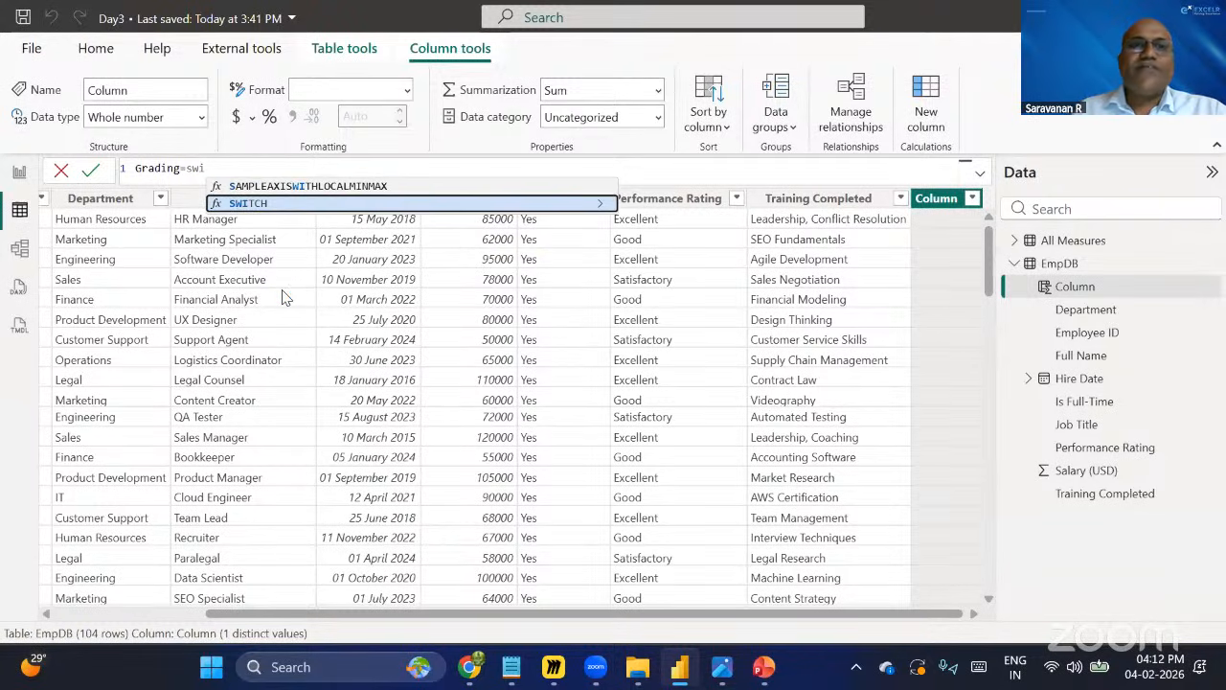
{"action": "left_click", "coordinate": [261, 205]}
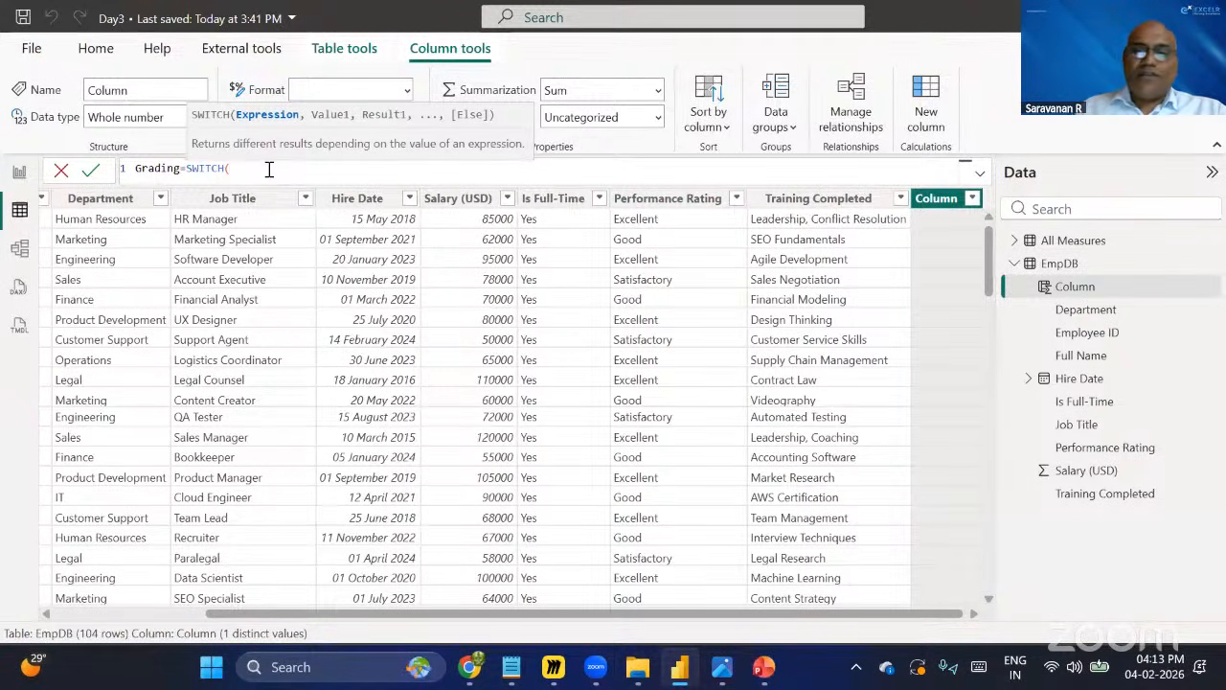
{"action": "type", "text": "per"}
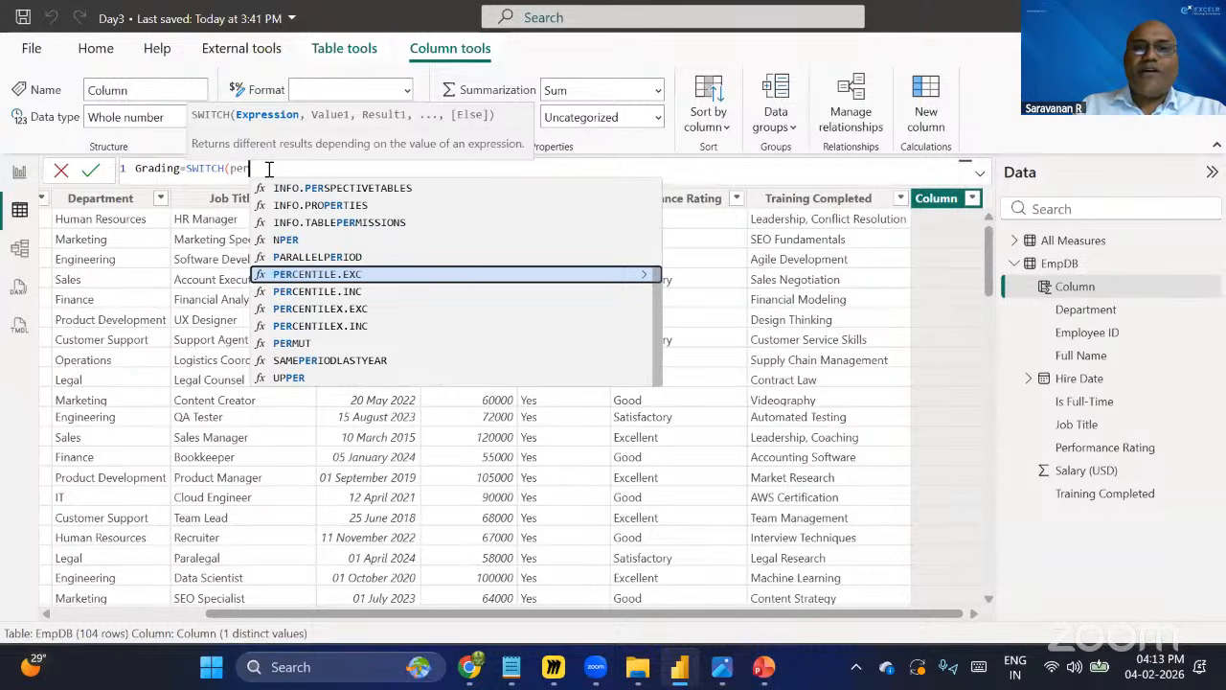
{"action": "key", "text": "BackSpace"}
{"action": "key", "text": "BackSpace"}
{"action": "key", "text": "BackSpace"}
{"action": "type", "text": "emp"}
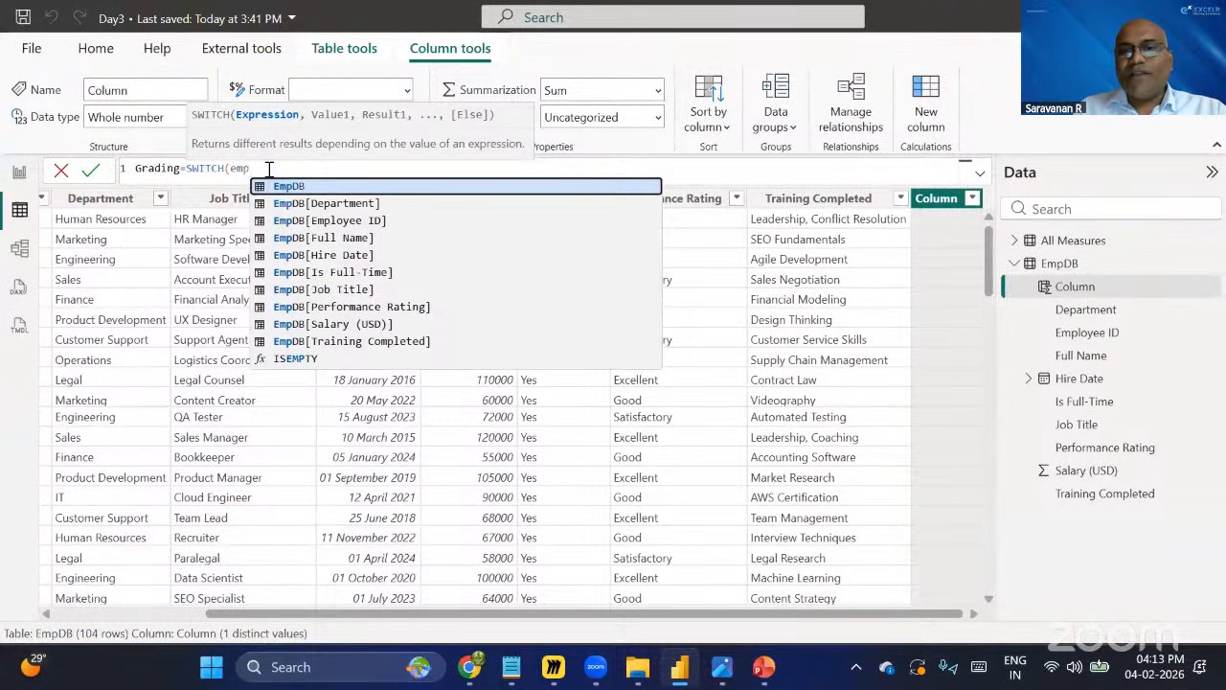
{"action": "key", "text": "Down"}
{"action": "key", "text": "Down"}
{"action": "key", "text": "Down"}
{"action": "key", "text": "Down"}
{"action": "key", "text": "Down"}
{"action": "key", "text": "Down"}
{"action": "key", "text": "Down"}
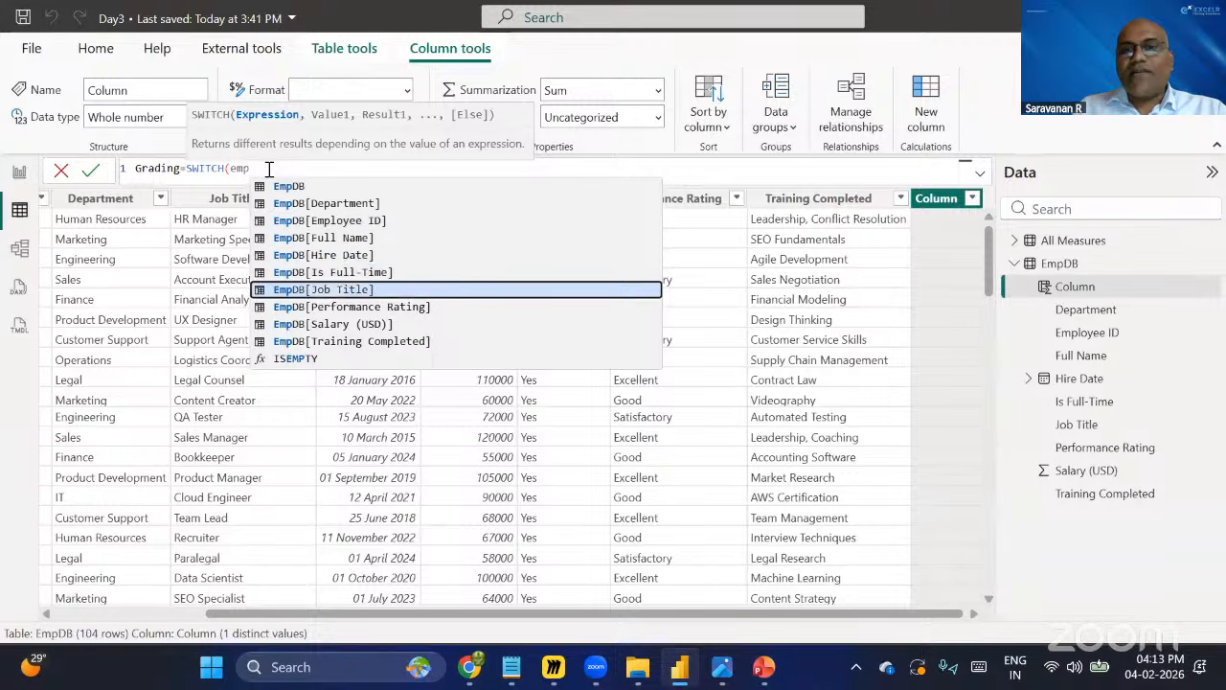
{"action": "key", "text": "Tab"}
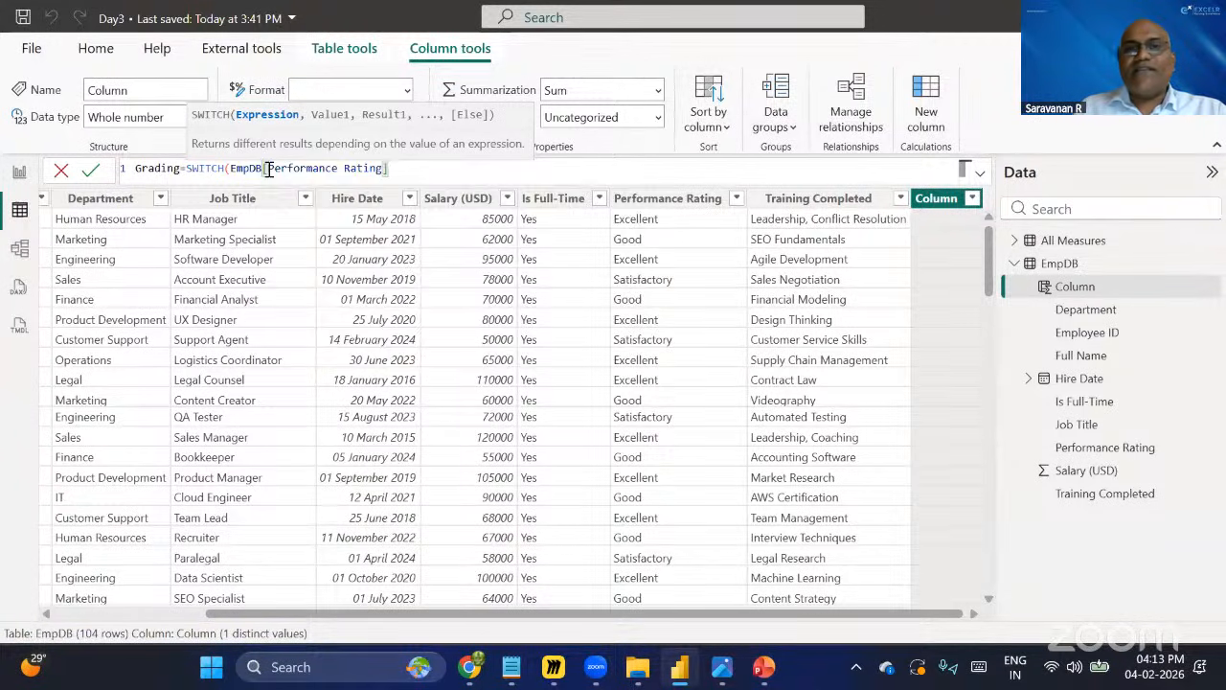
Map "Excellent" to "A", "Good" to "B" and "Satisfactory" to "C" in the SWITCH formula and close it.
{"action": "type", "text": ","}
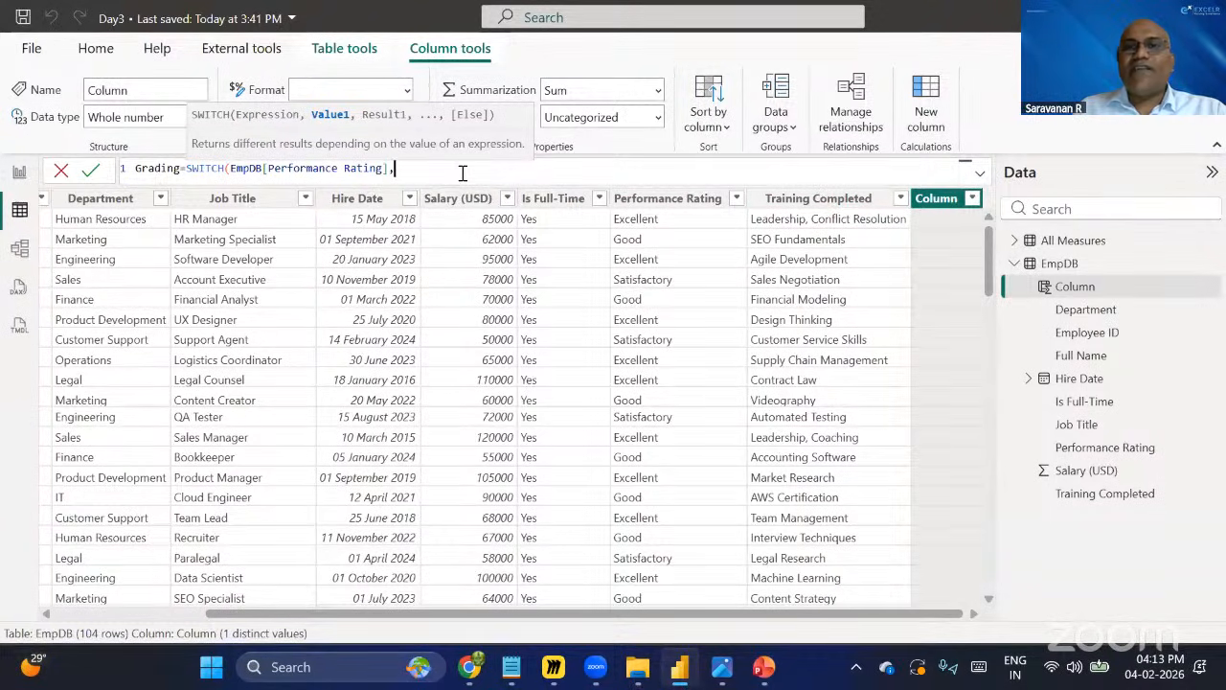
{"action": "type", "text": "\"Excellent"}
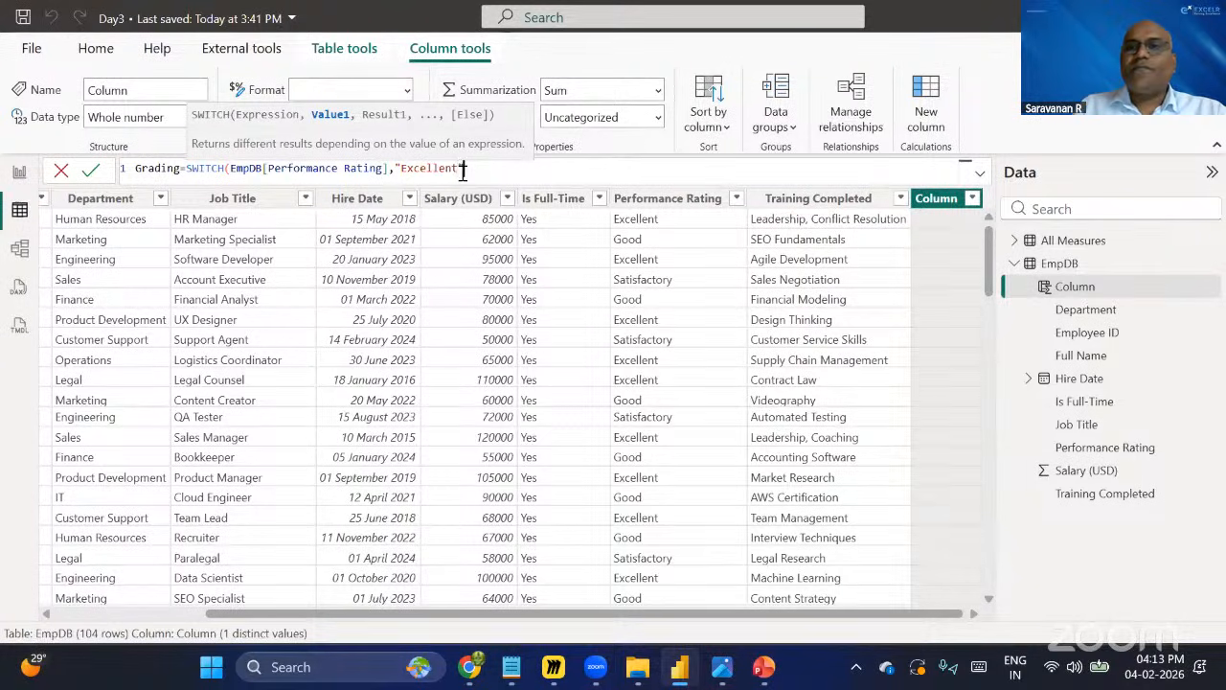
{"action": "type", "text": "\""}
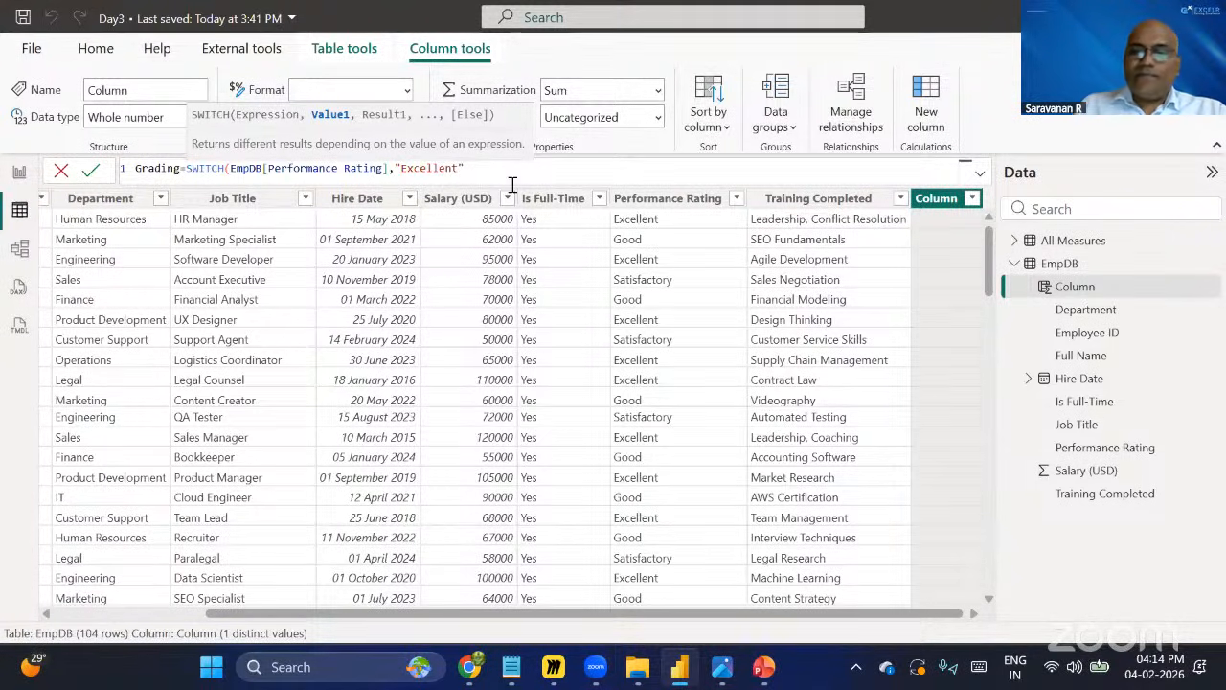
{"action": "type", "text": ","}
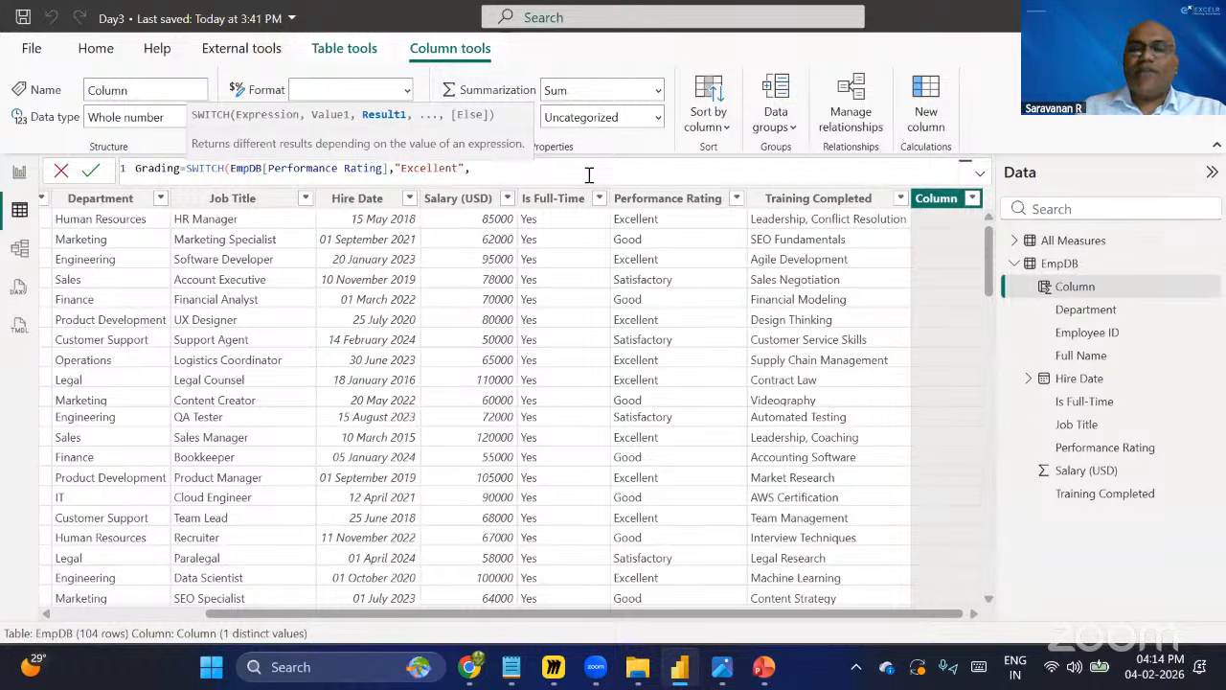
{"action": "type", "text": "\"A\","}
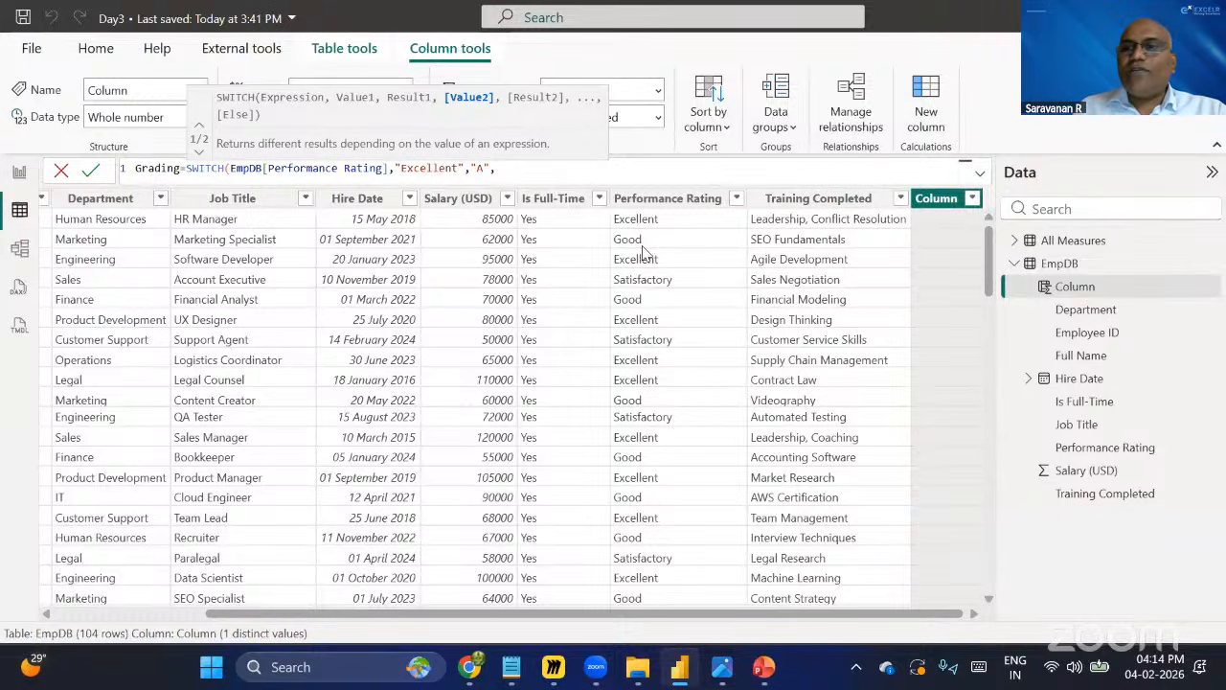
{"action": "type", "text": "\""}
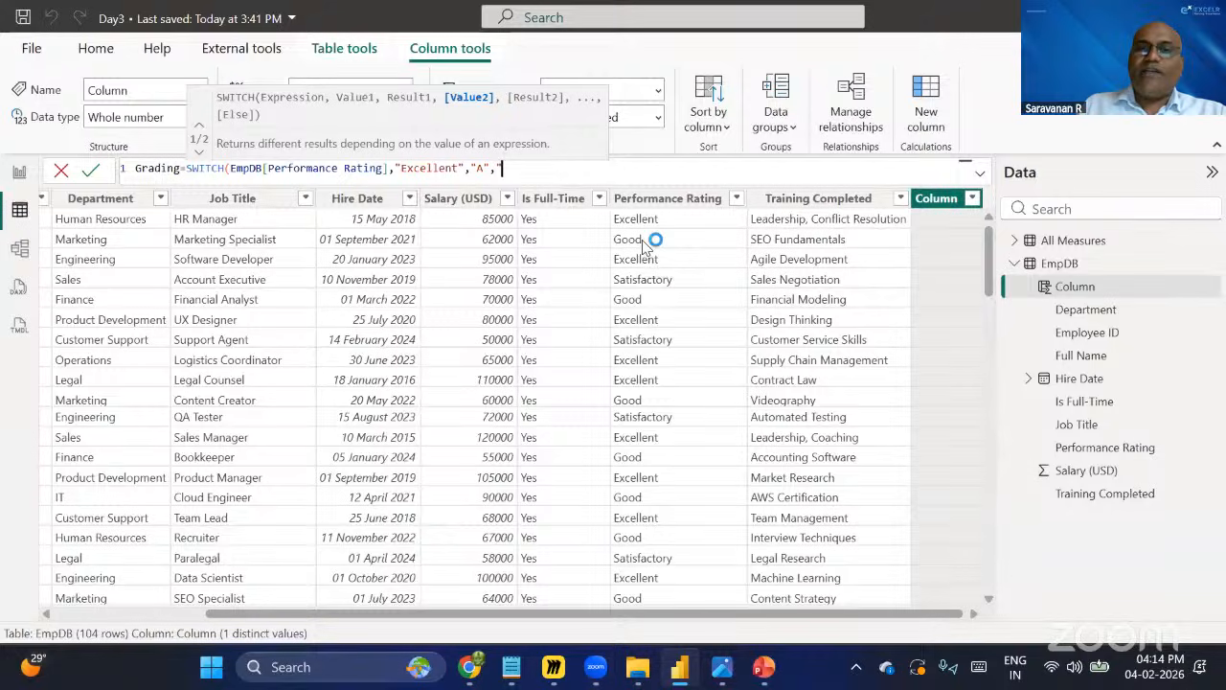
{"action": "type", "text": "Good"}
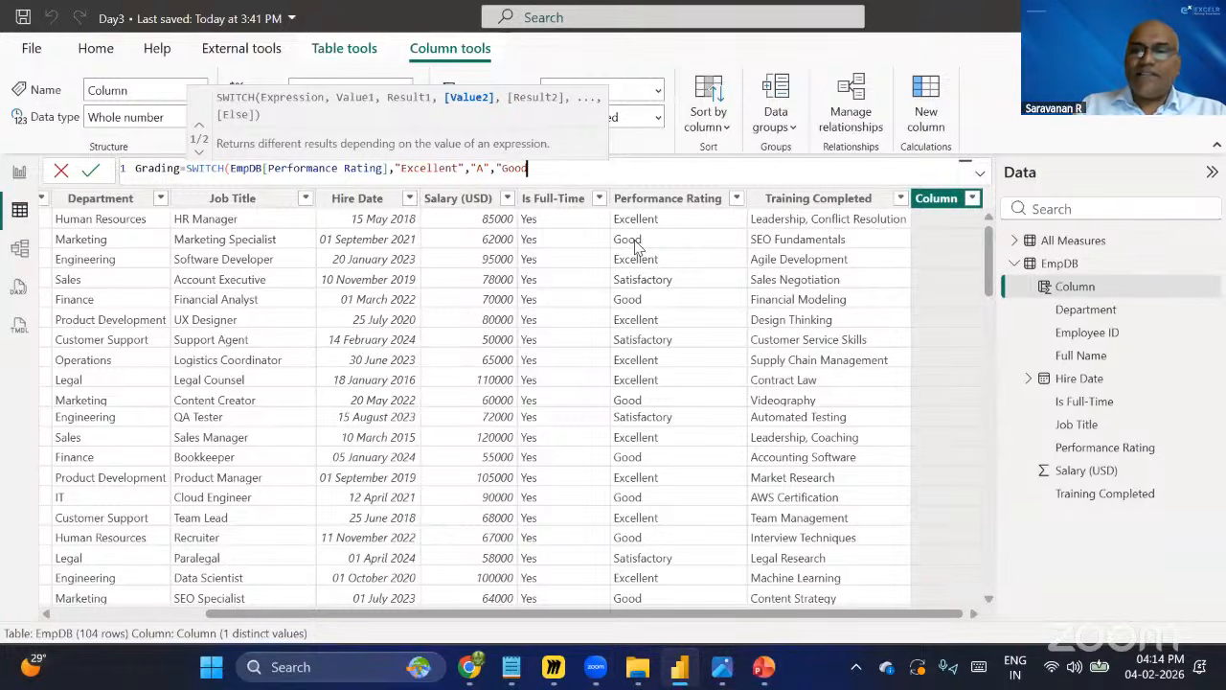
{"action": "type", "text": "\""}
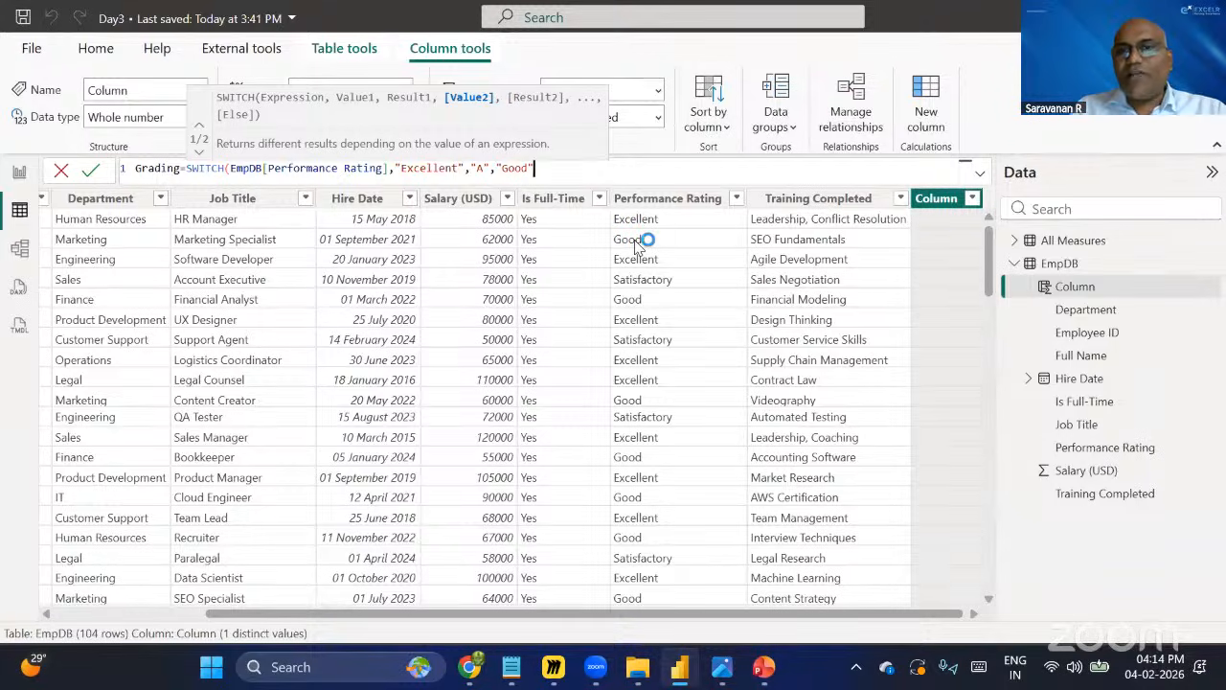
{"action": "type", "text": ","}
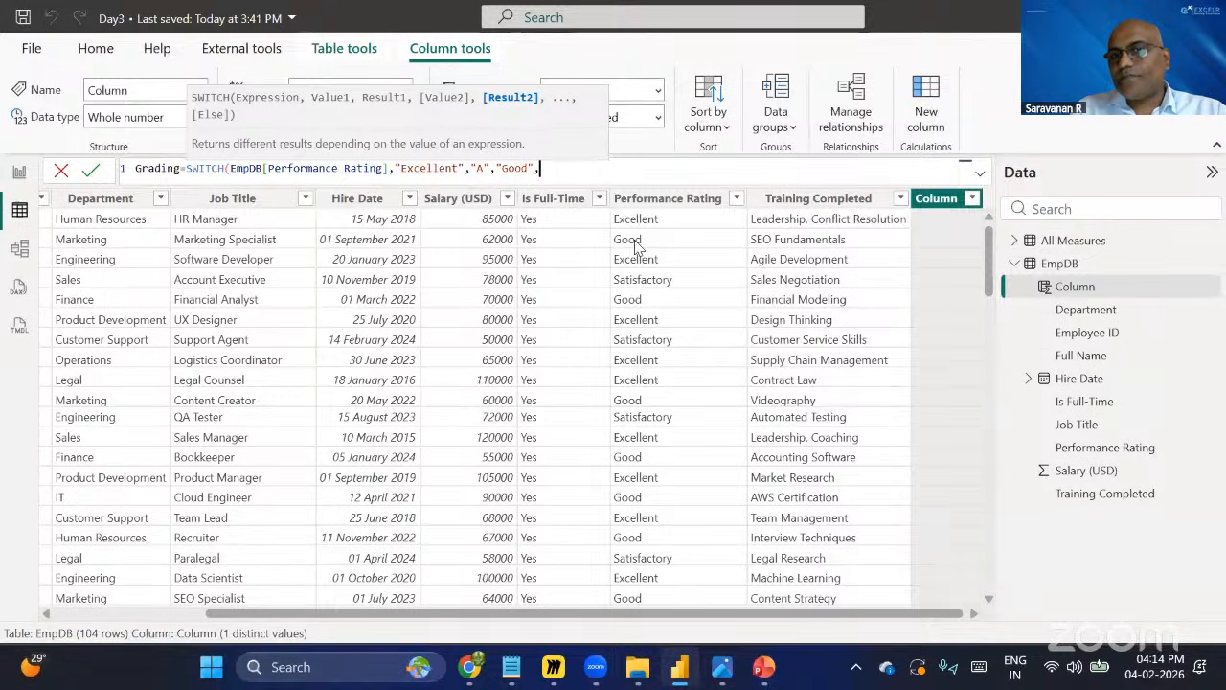
{"action": "type", "text": "\"B"}
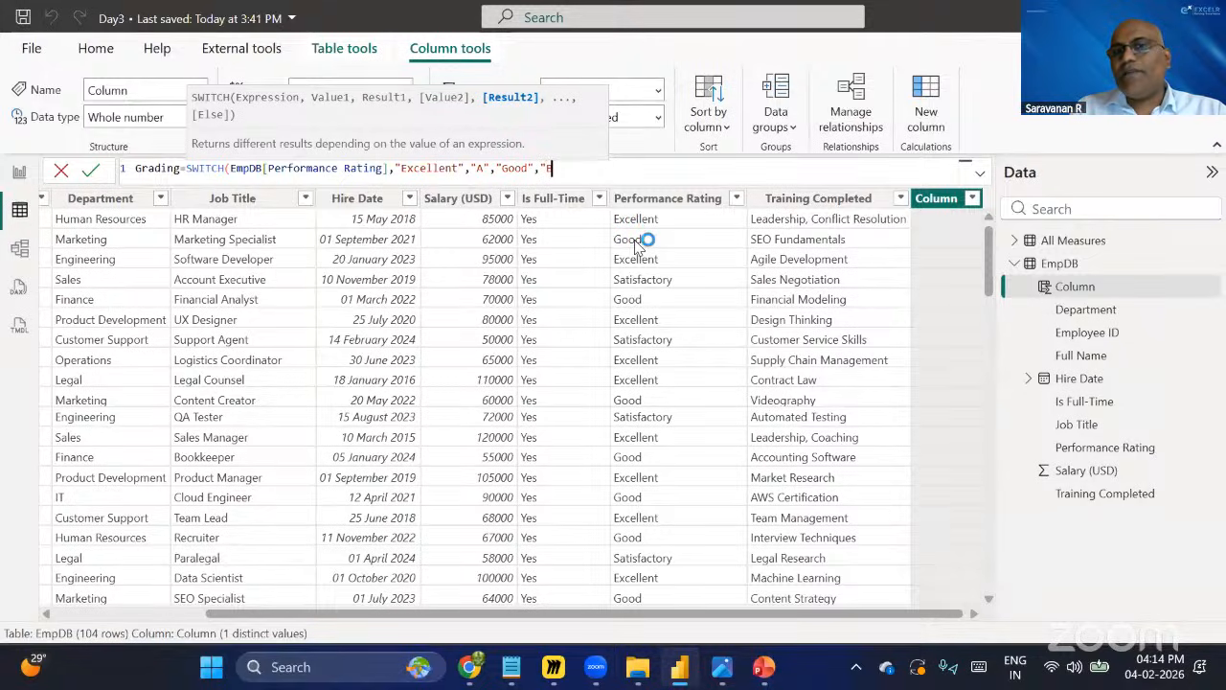
{"action": "type", "text": "\","}
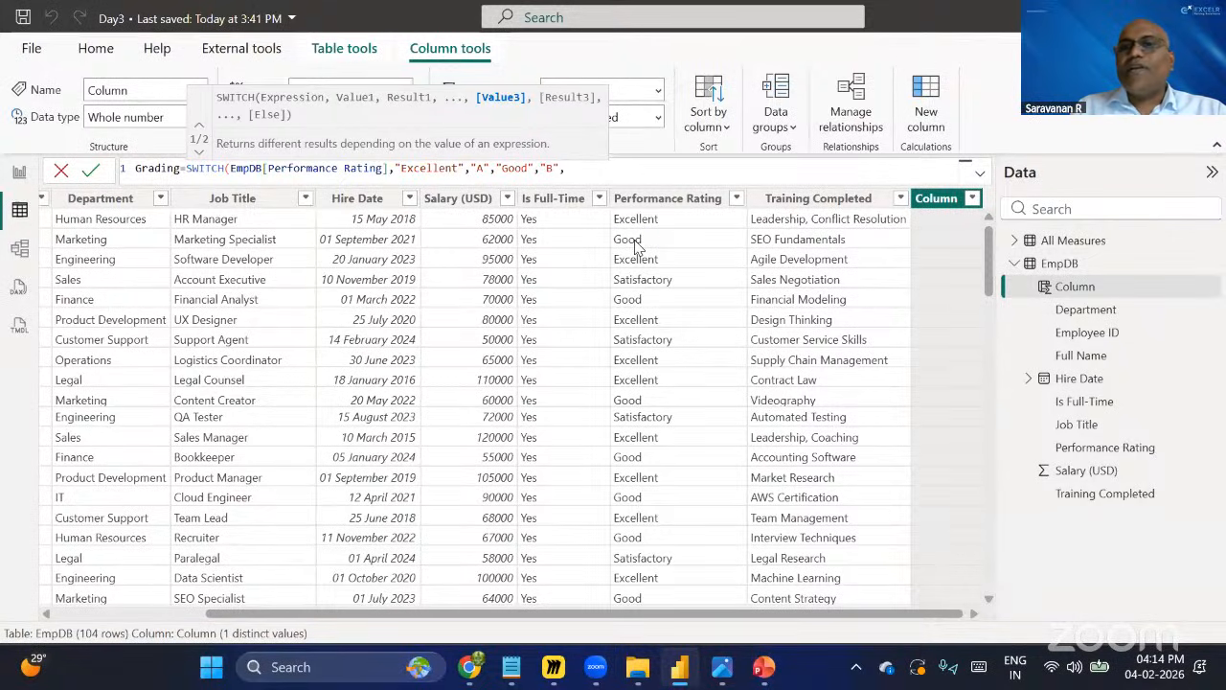
{"action": "type", "text": "\""}
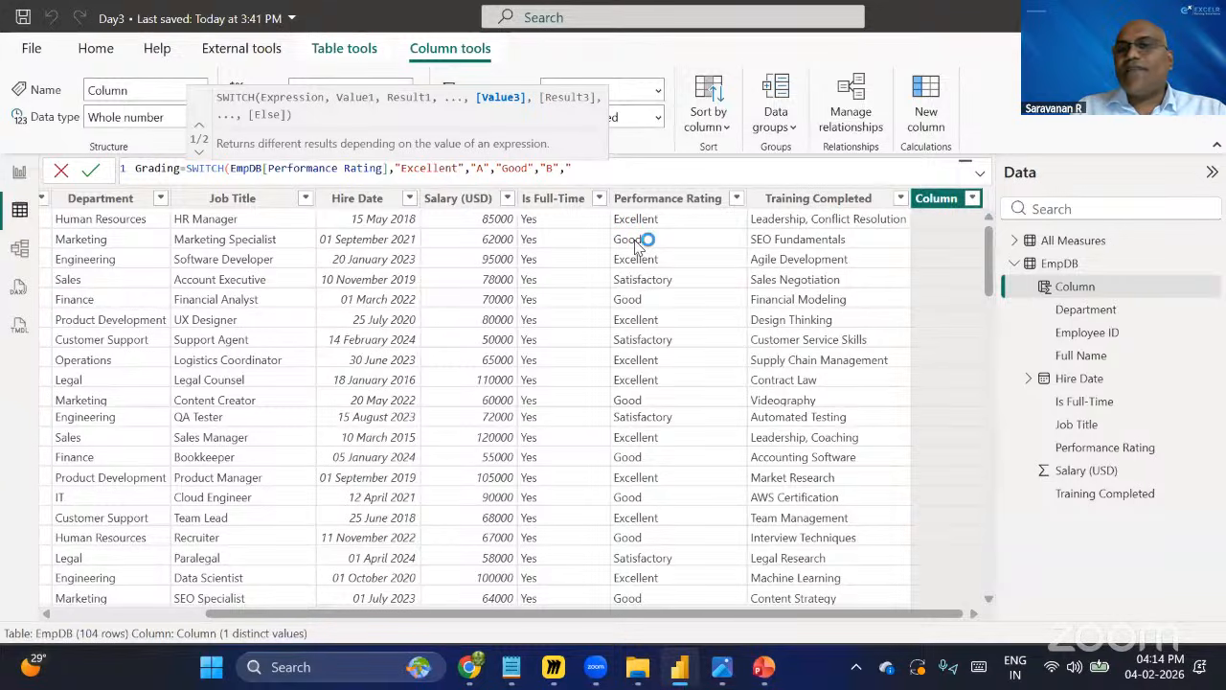
{"action": "type", "text": "Satis"}
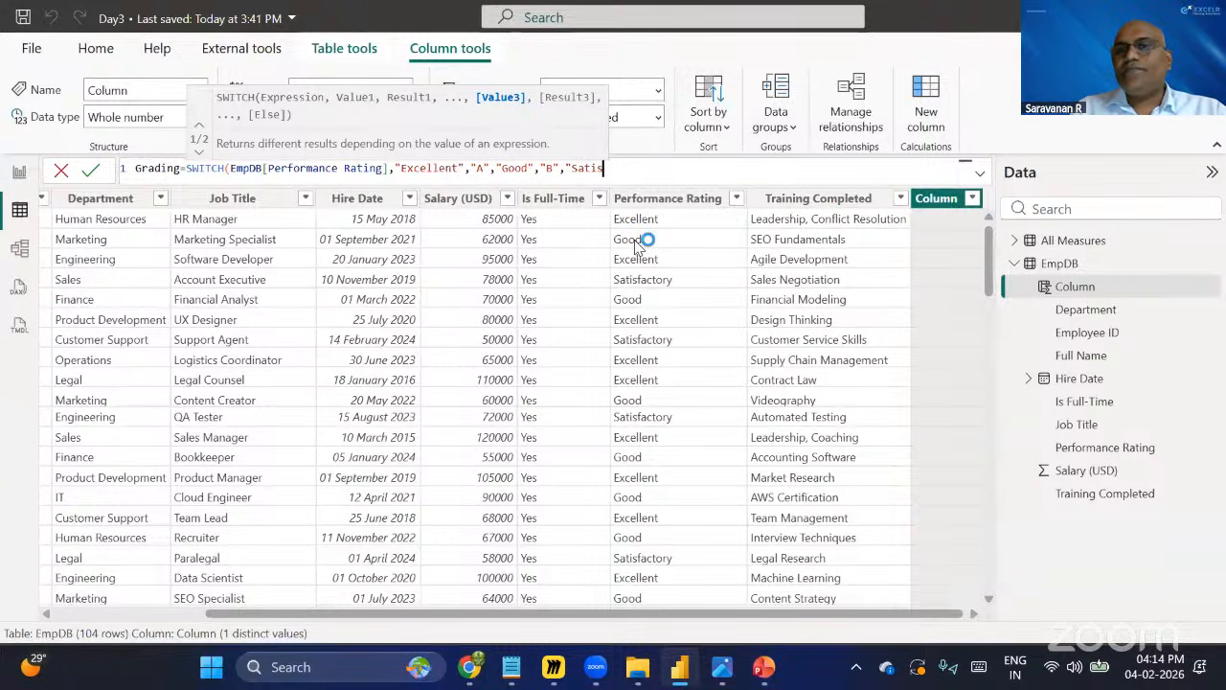
{"action": "type", "text": "factory\""}
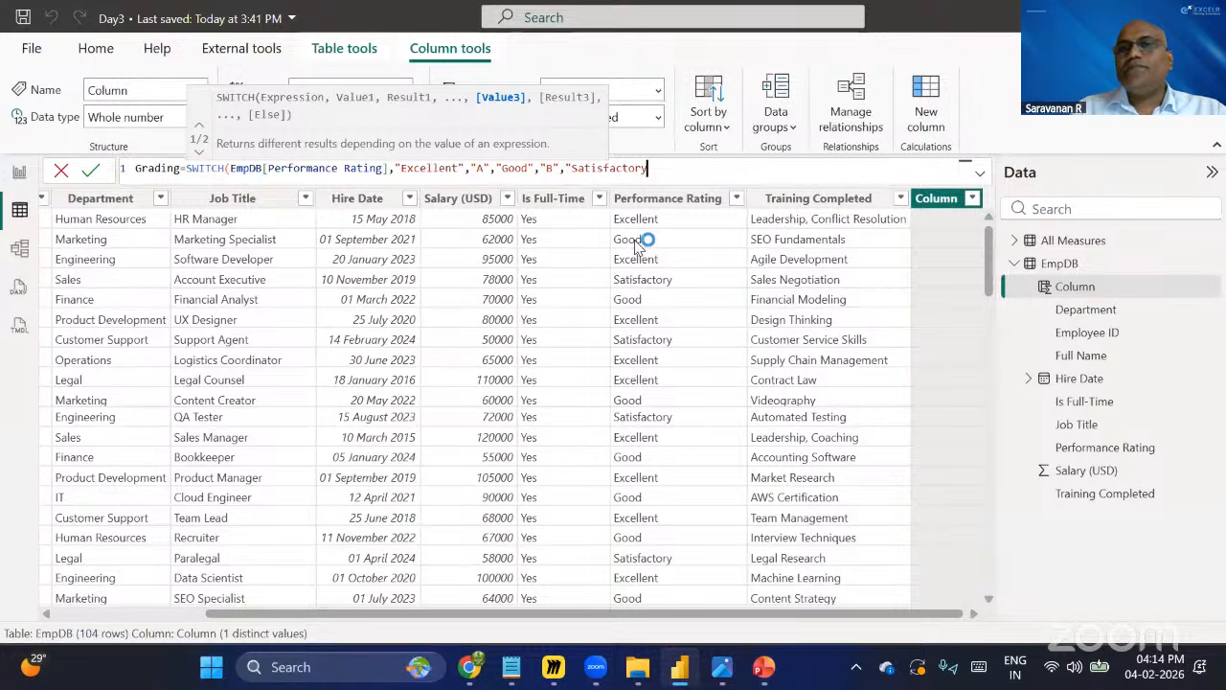
{"action": "type", "text": ","}
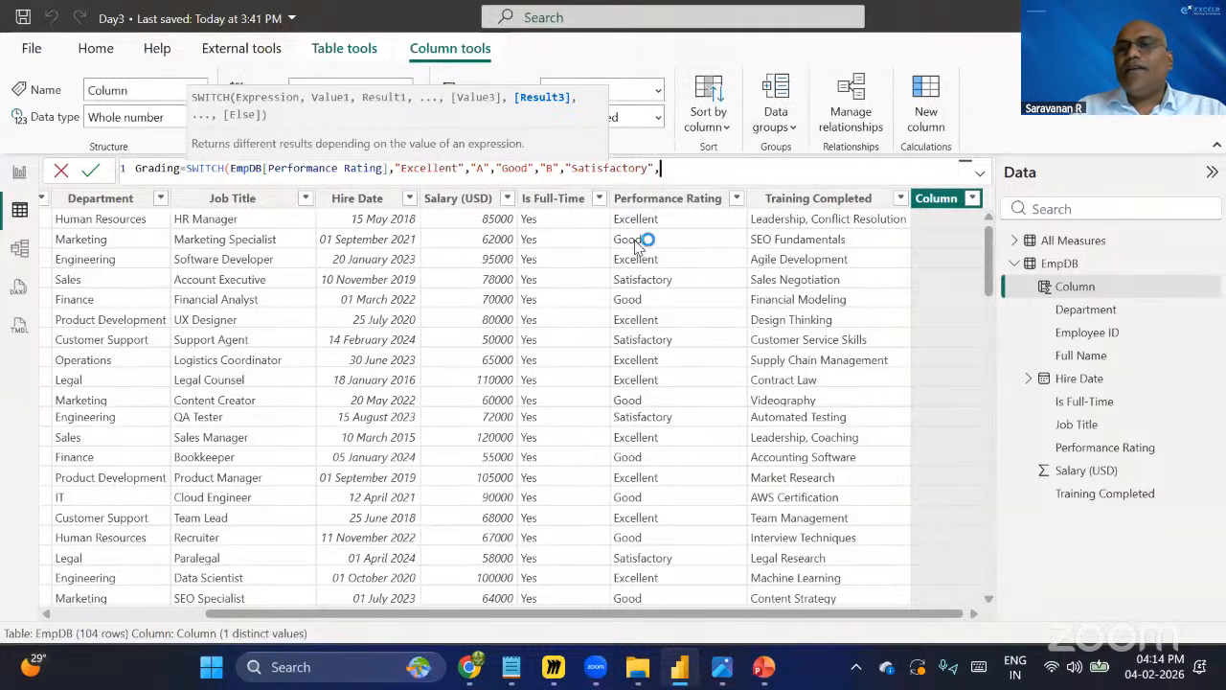
{"action": "type", "text": "\""}
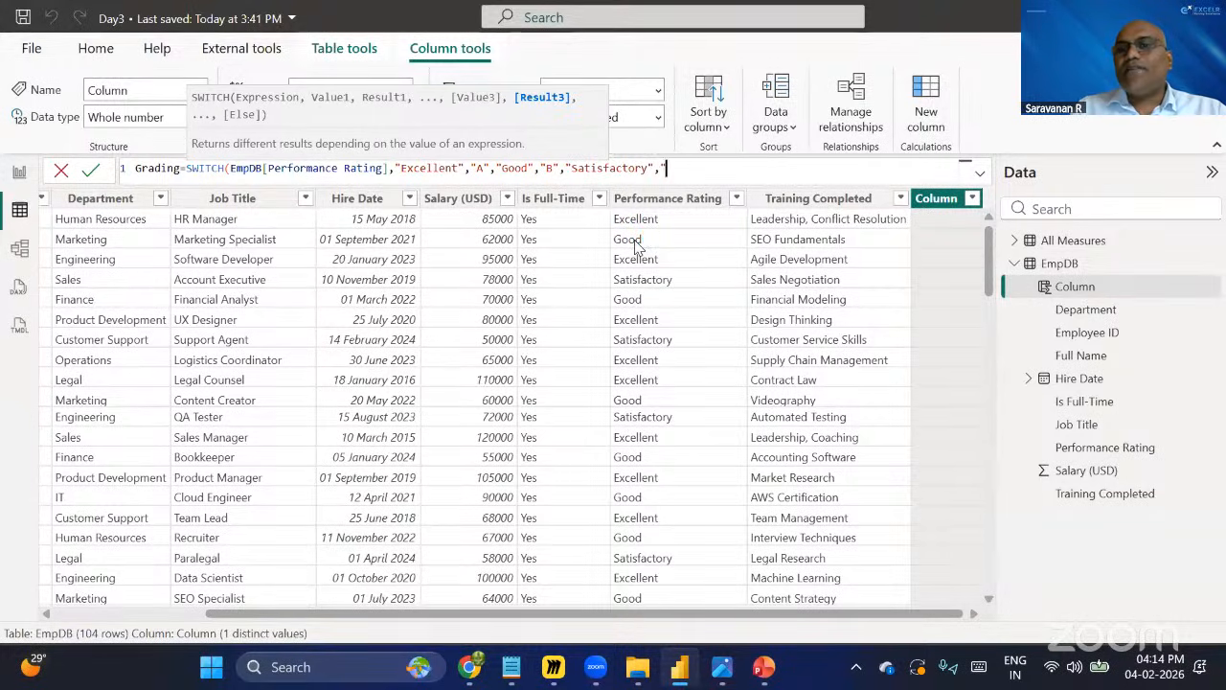
{"action": "type", "text": "C\")"}
{"action": "key", "text": "Return"}
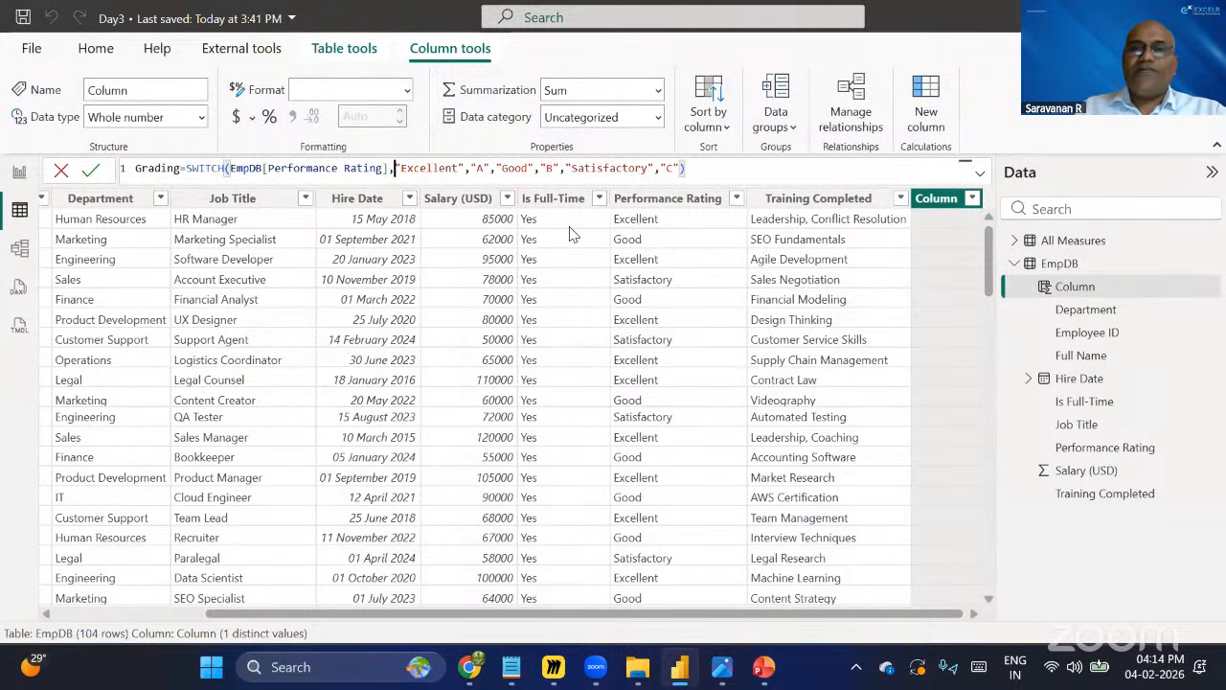
Split the Grading formula onto two lines after the Performance Rating argument and commit the column.
{"action": "key", "text": "shift+Return"}
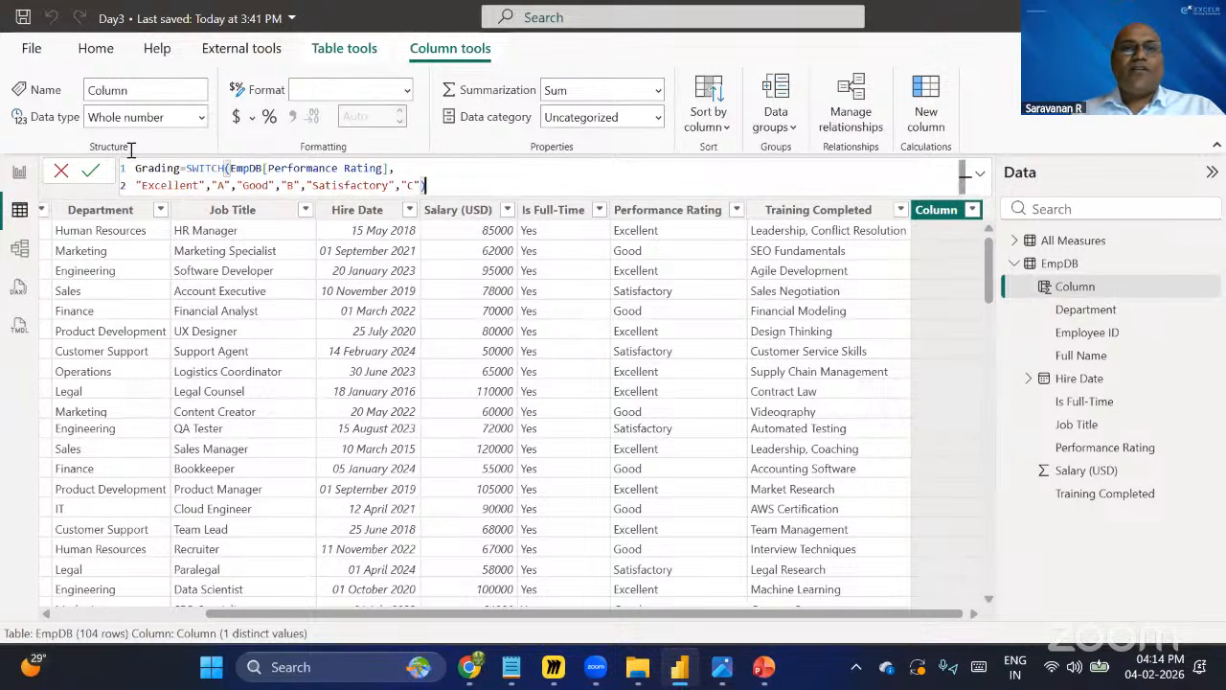
{"action": "key", "text": "ctrl+a"}
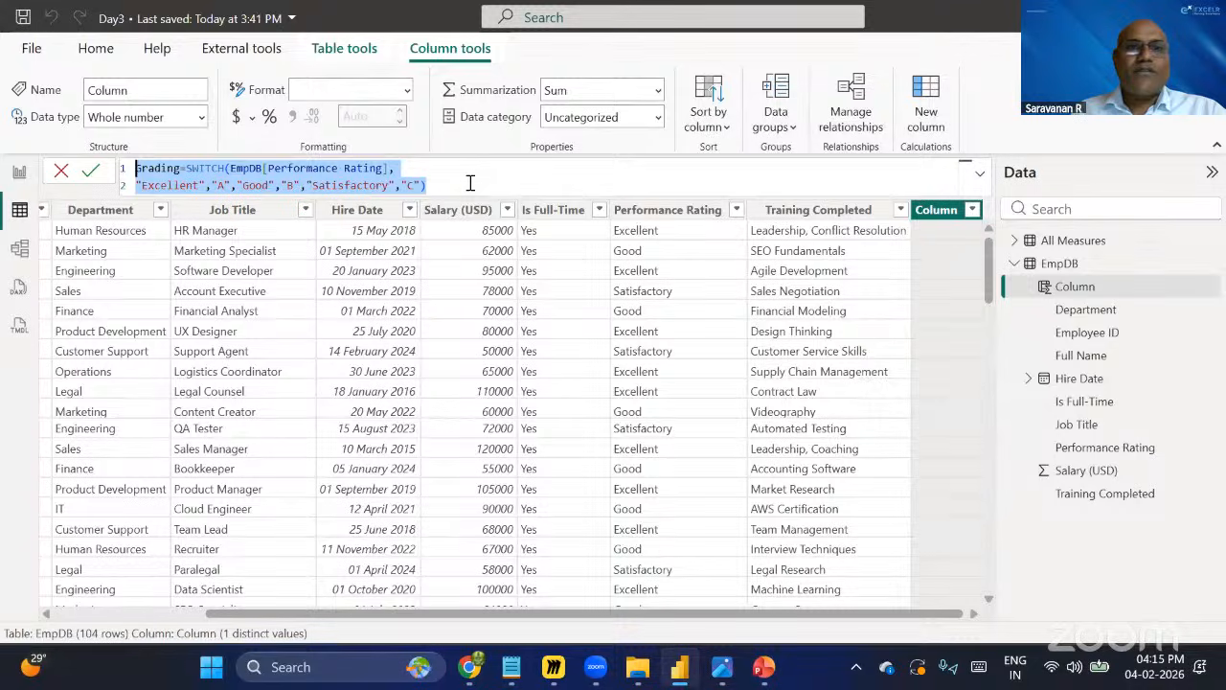
{"action": "left_click", "coordinate": [696, 337]}
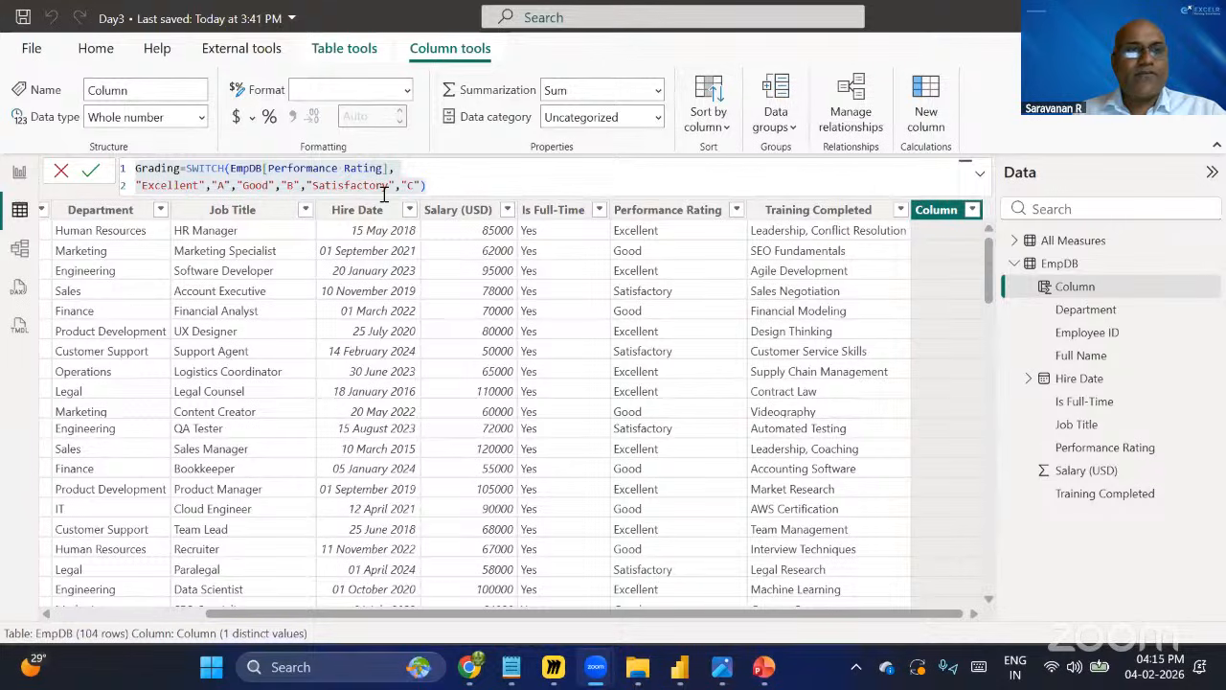
{"action": "left_click", "coordinate": [201, 211]}
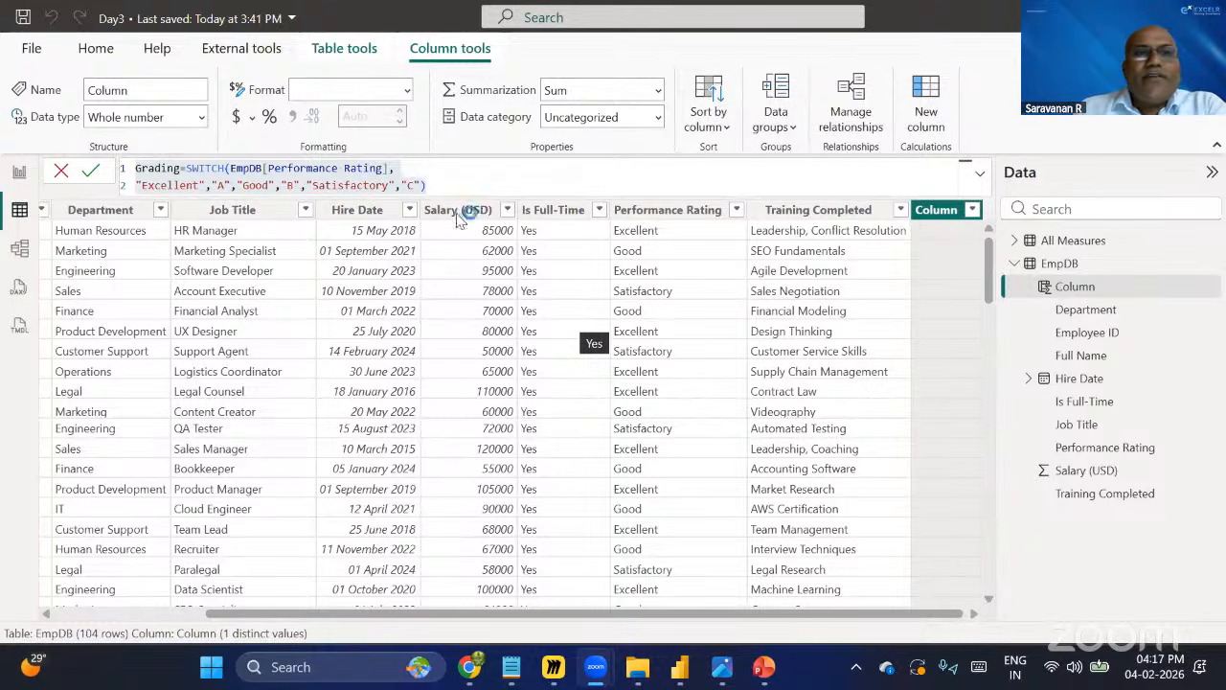
{"action": "left_click", "coordinate": [98, 175]}
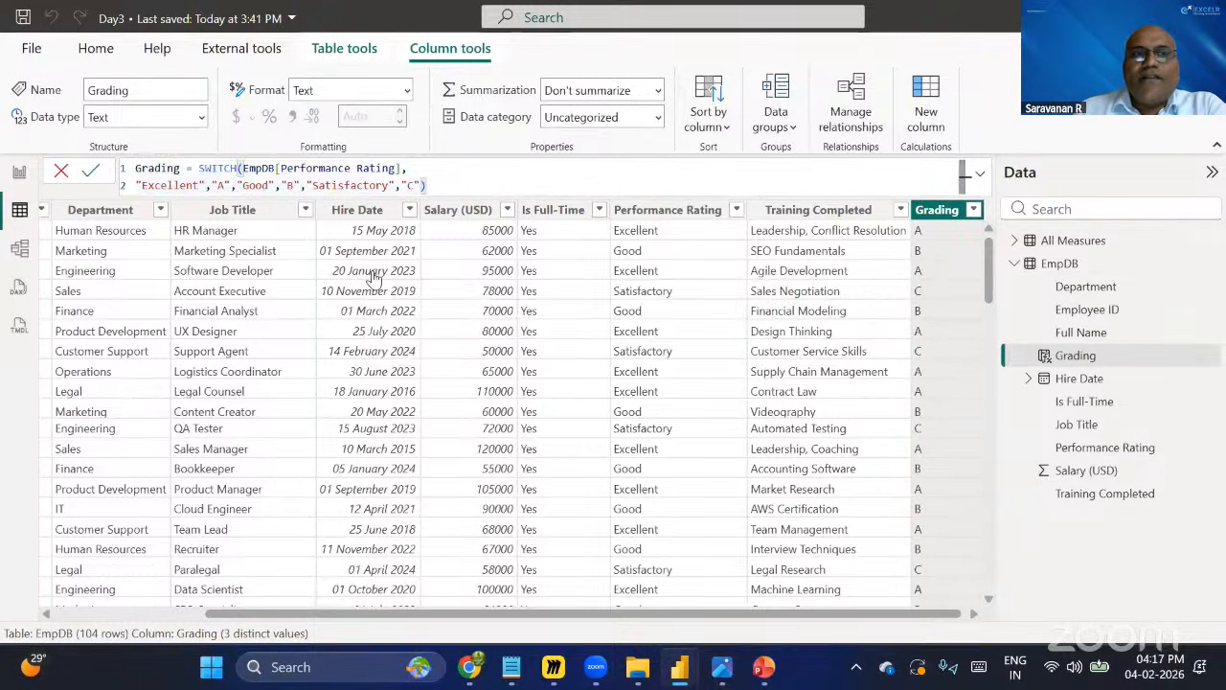
Select the Performance Rating column, return to the report view and save the file.
{"action": "left_click", "coordinate": [668, 219]}
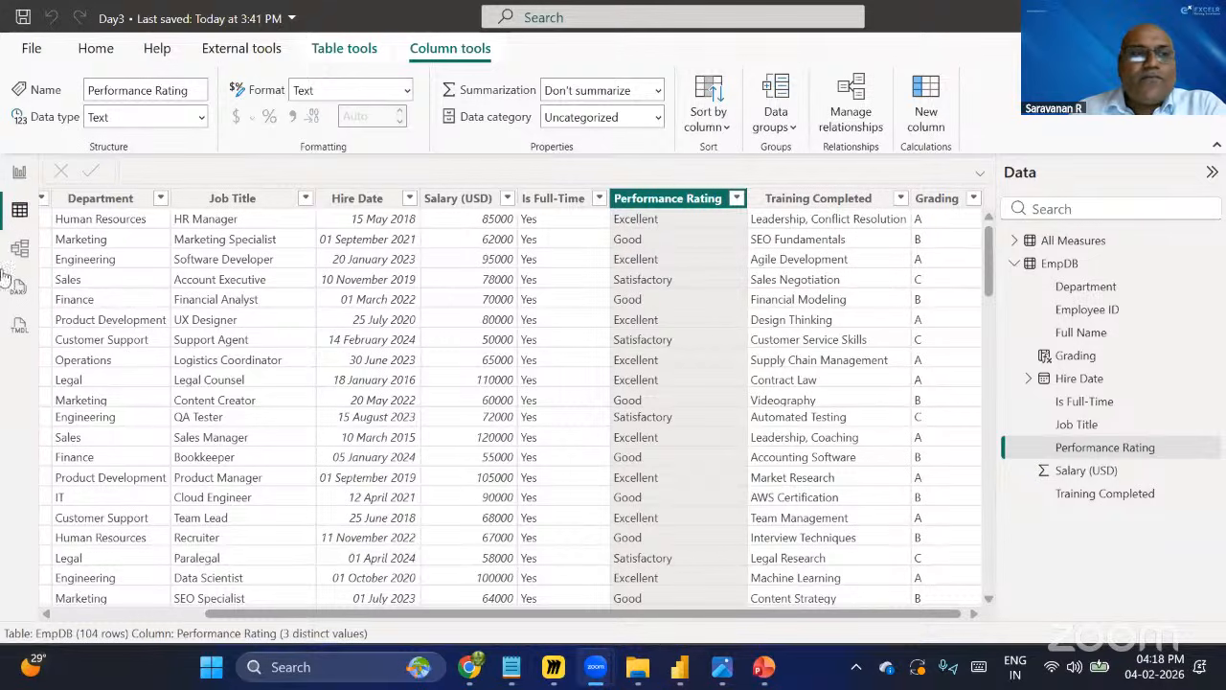
{"action": "left_click", "coordinate": [20, 174]}
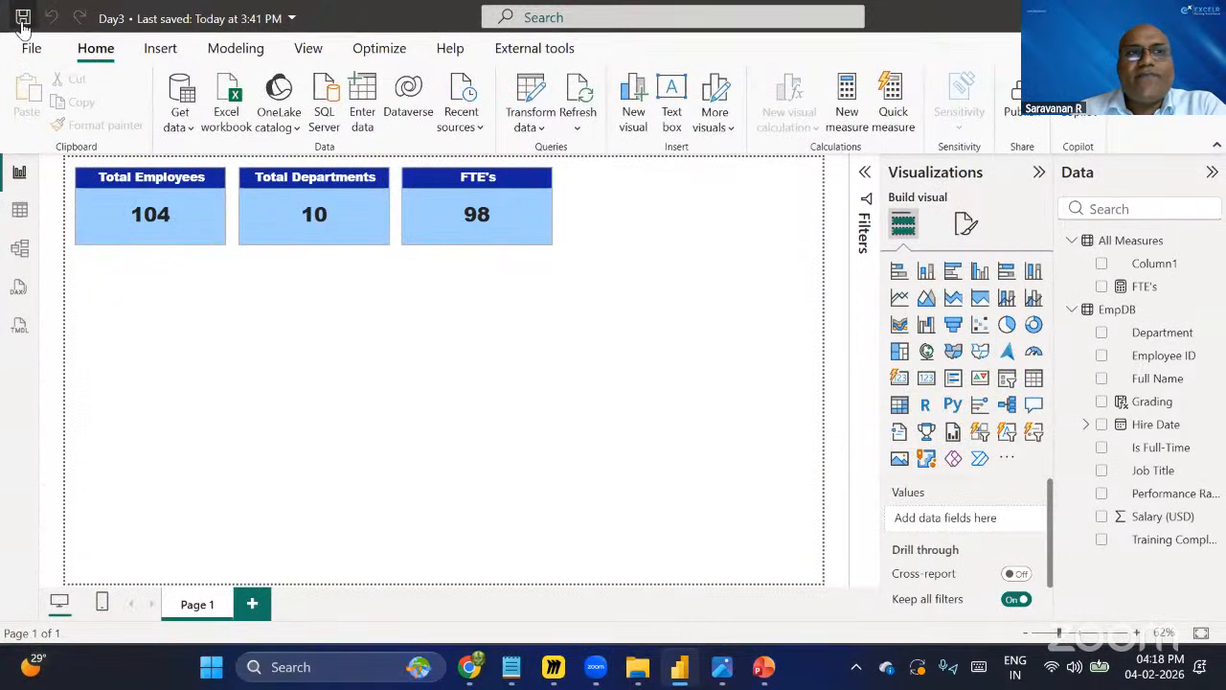
{"action": "left_click", "coordinate": [23, 18]}
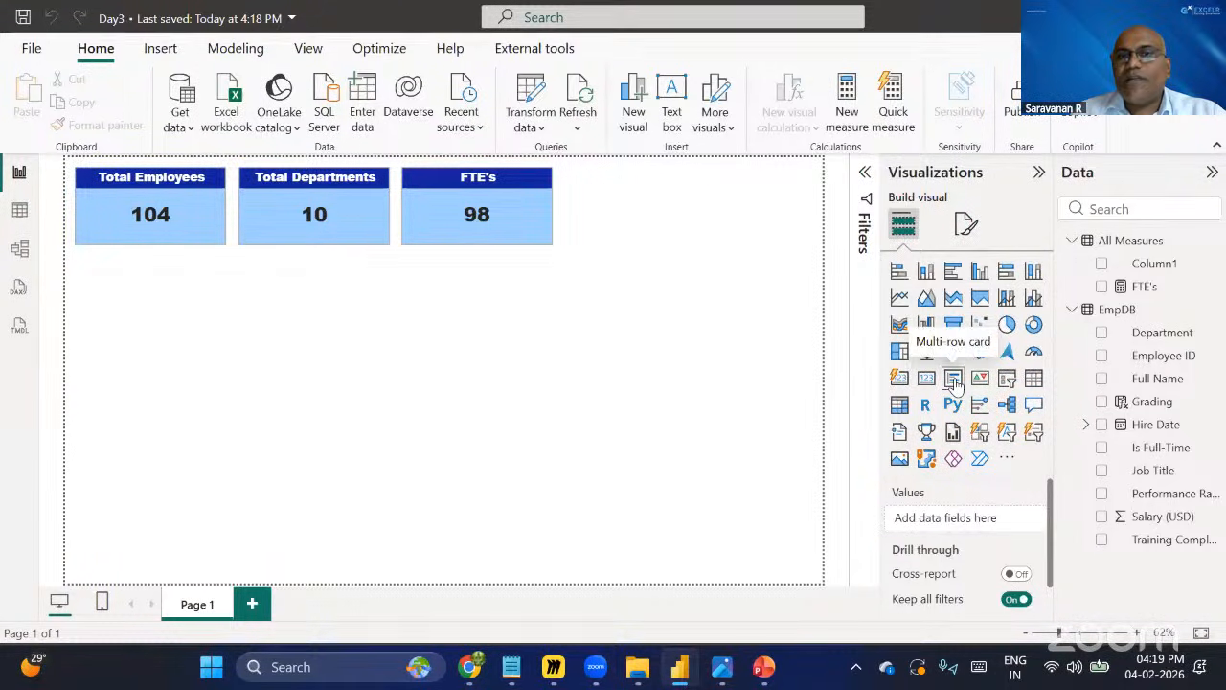
Add a multi-row card visual to the report page below the existing cards.
{"action": "left_click", "coordinate": [954, 383]}
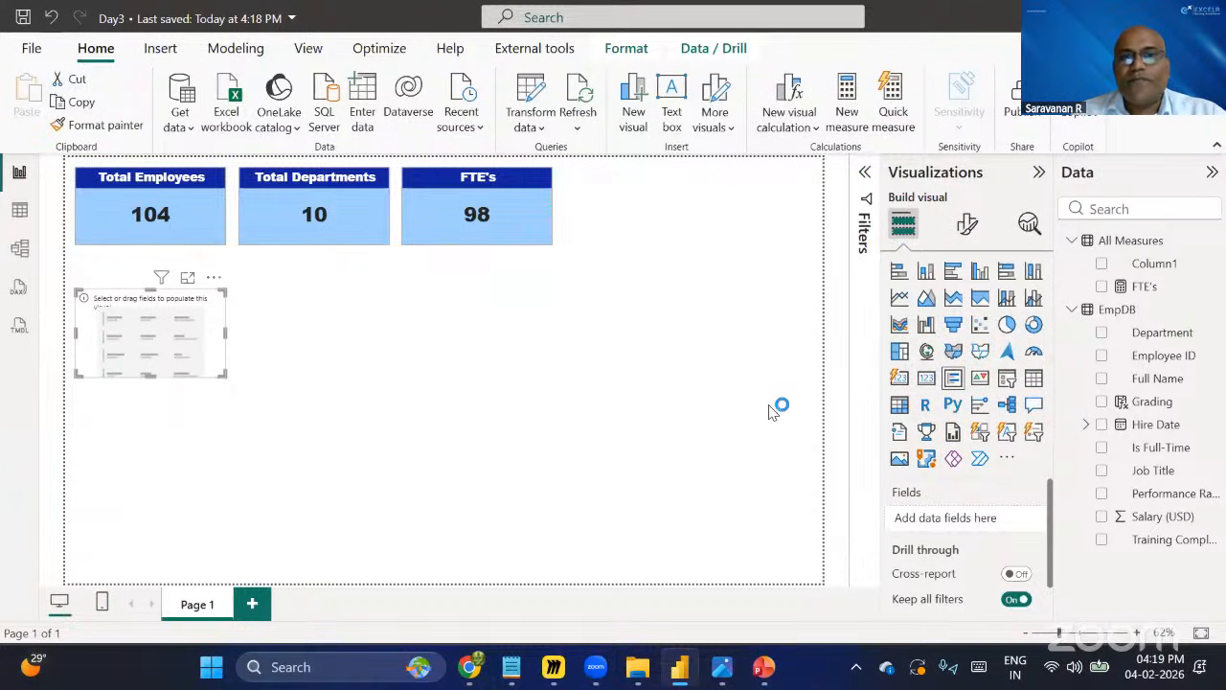
Move the multi-row card to the lower right of the page and add the Performance Rating field to it.
{"action": "left_click_drag", "start_coordinate": [214, 317], "coordinate": [780, 578]}
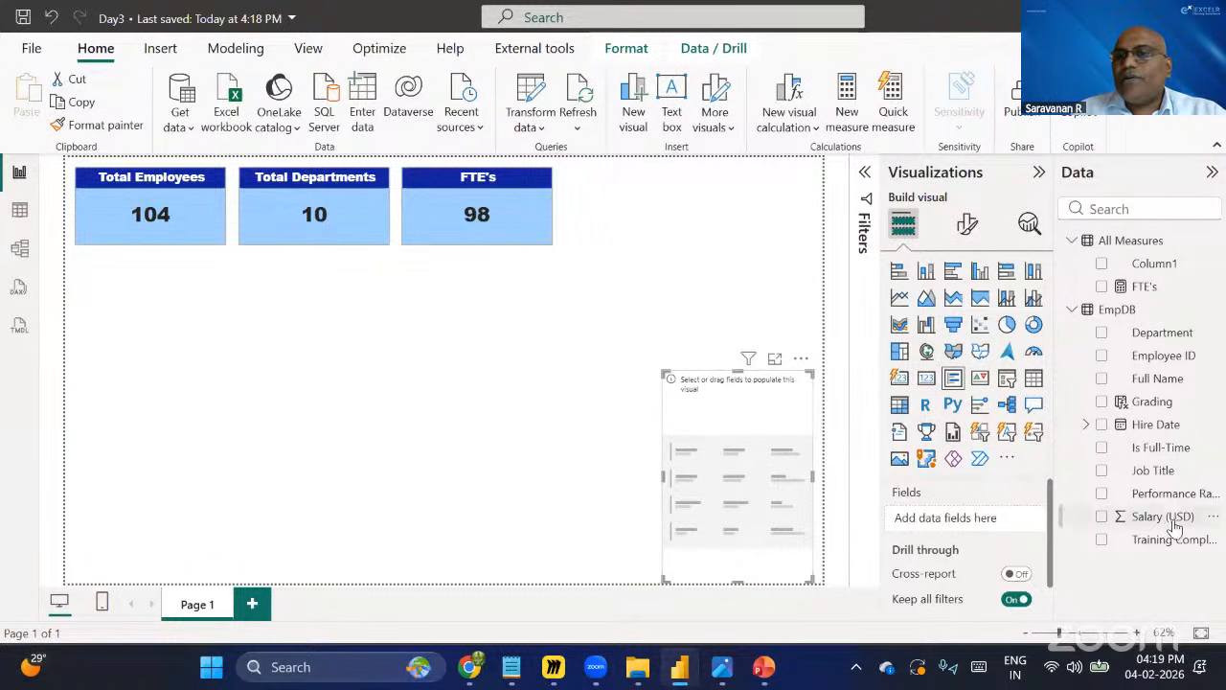
{"action": "left_click", "coordinate": [1103, 494]}
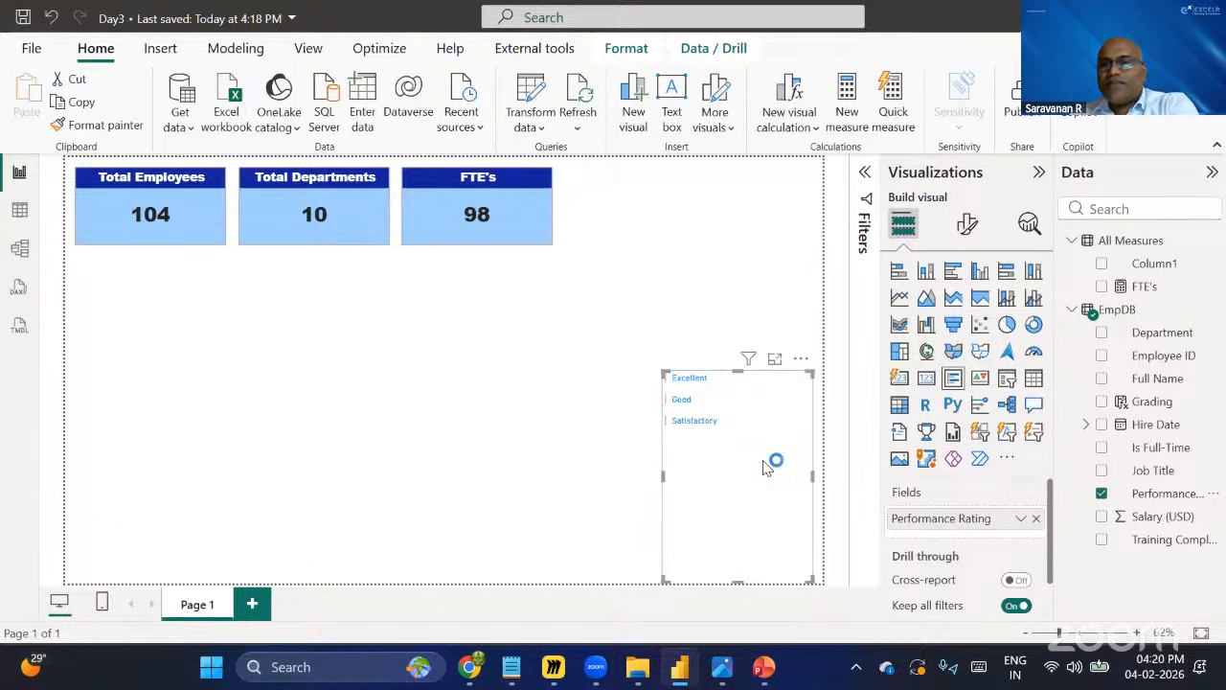
Summarize the card's Performance Rating field as Count, then as Count (Distinct).
{"action": "left_click", "coordinate": [1031, 519]}
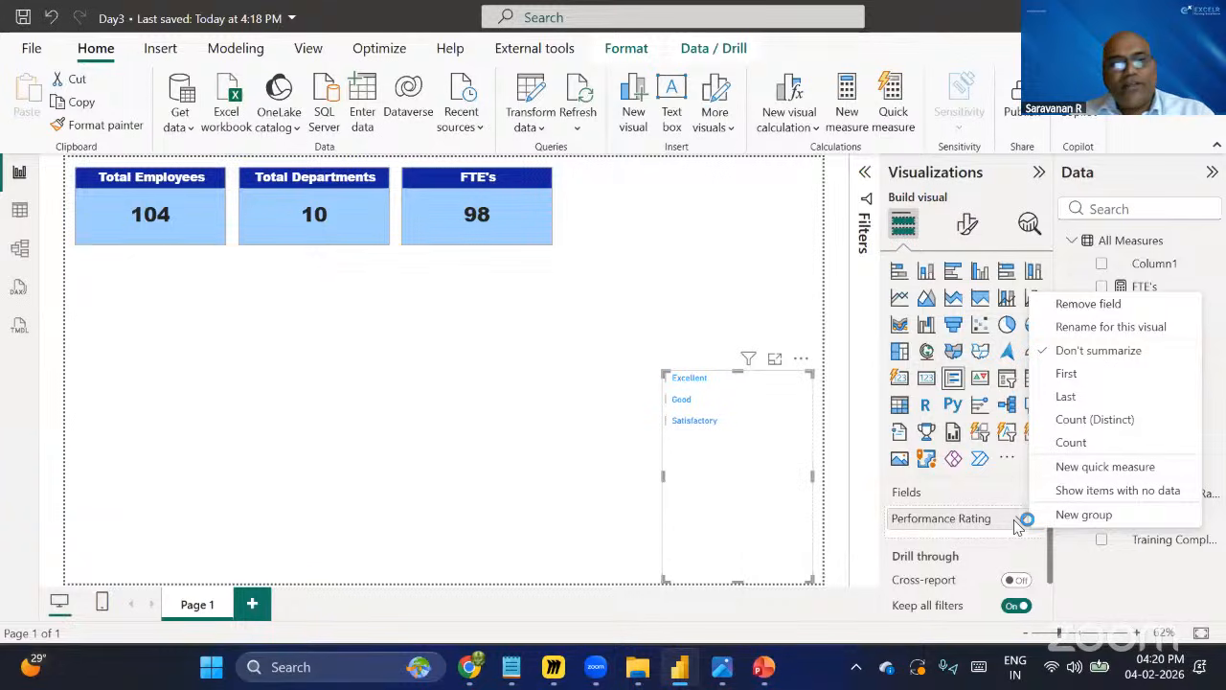
{"action": "left_click", "coordinate": [745, 472]}
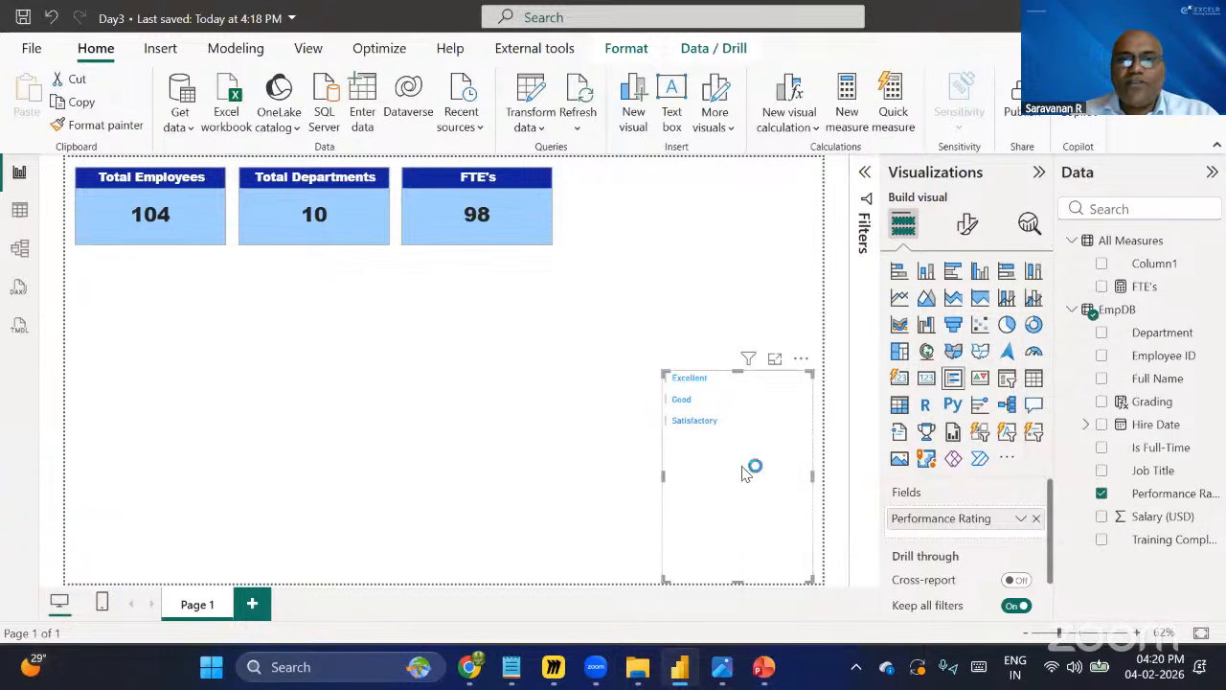
{"action": "left_click", "coordinate": [1023, 520]}
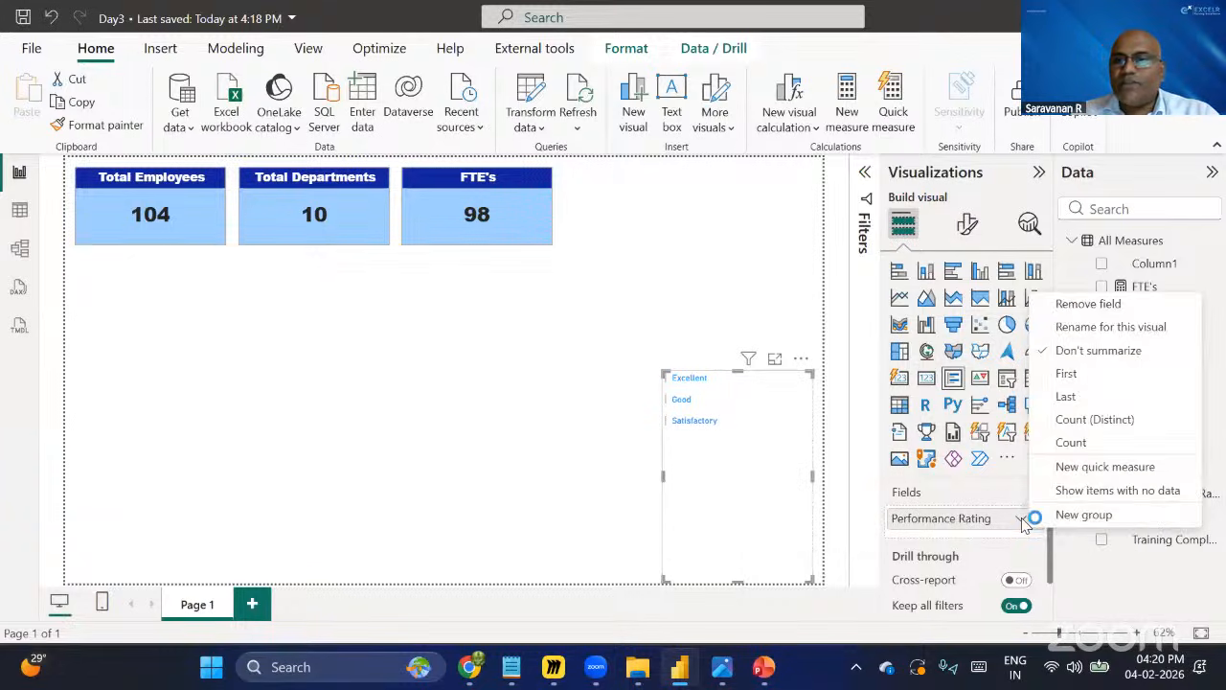
{"action": "left_click", "coordinate": [1075, 441]}
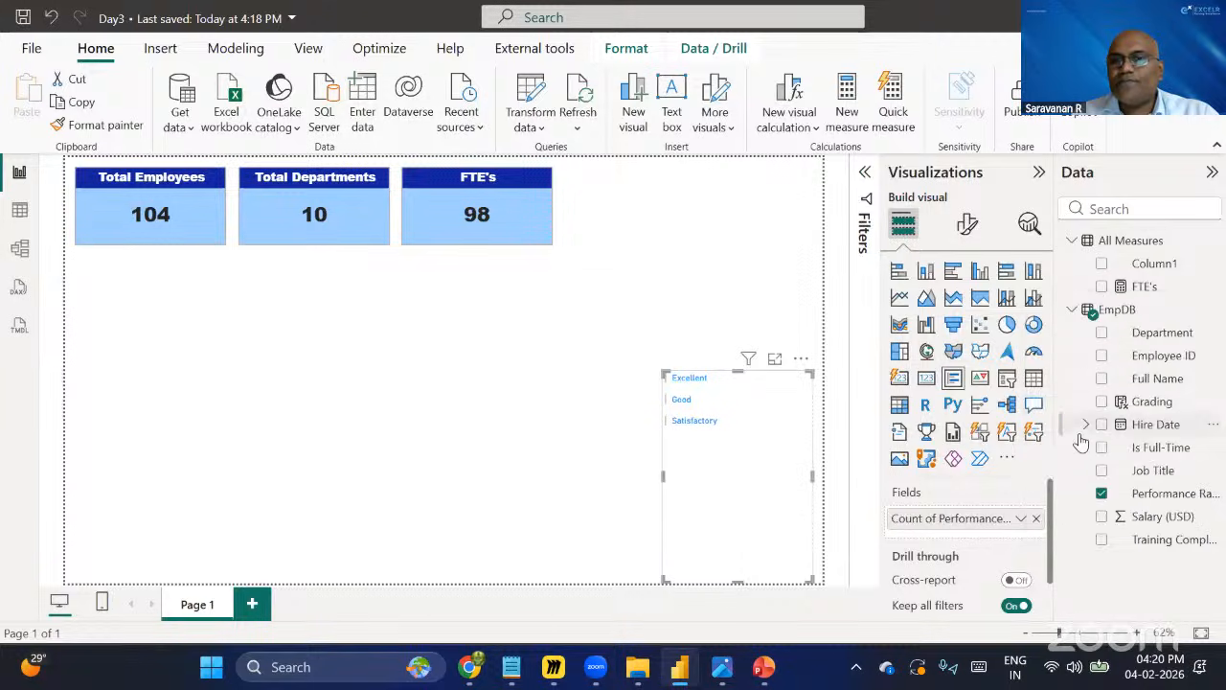
{"action": "left_click", "coordinate": [1021, 519]}
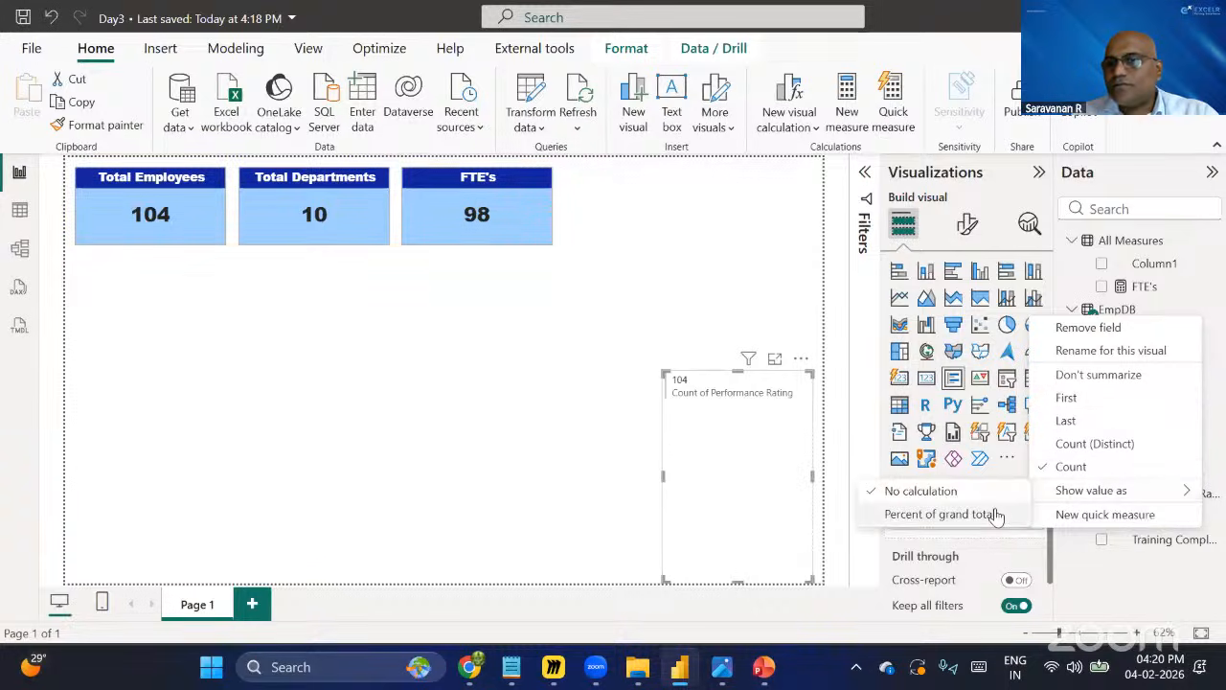
{"action": "left_click", "coordinate": [1074, 447]}
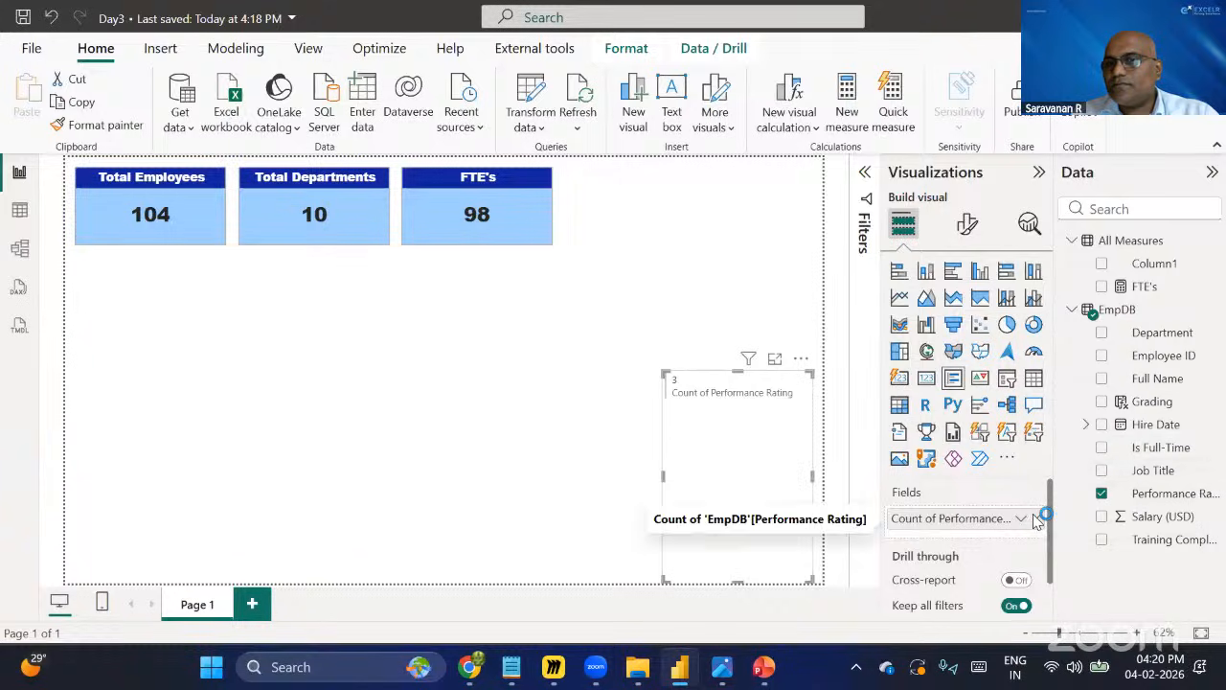
Re-add Performance Rating to the card summarized as Count, then delete the multi-row card.
{"action": "left_click_drag", "start_coordinate": [964, 530], "coordinate": [805, 529]}
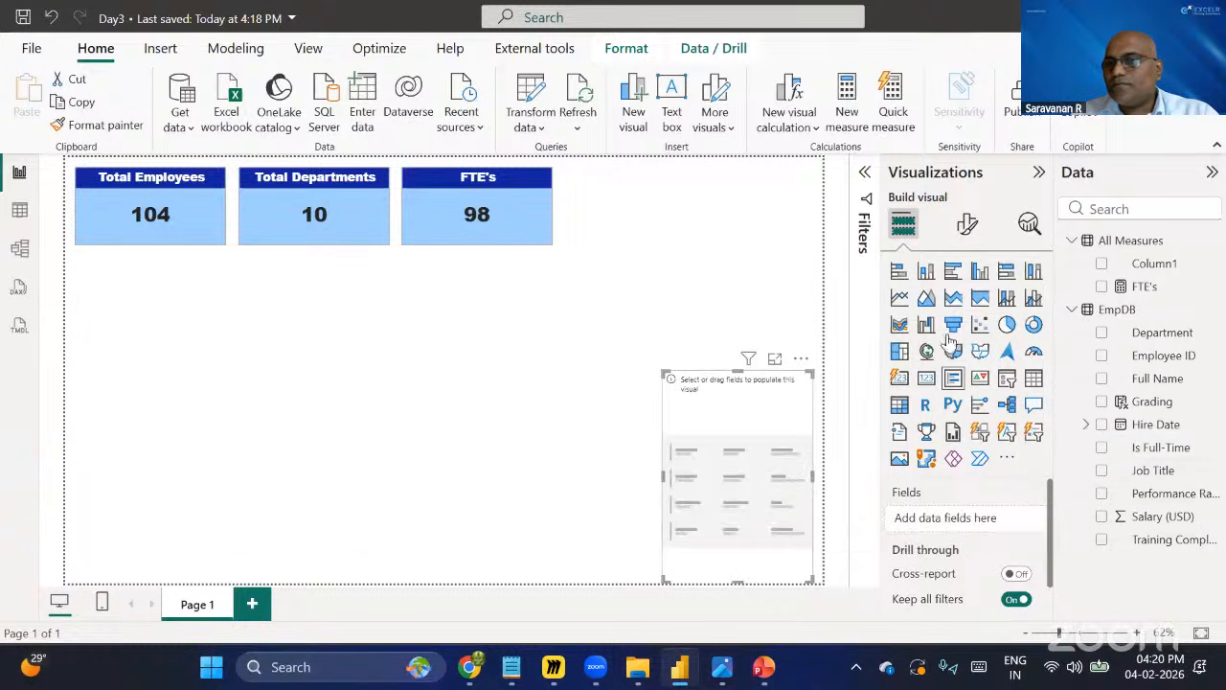
{"action": "left_click", "coordinate": [1102, 494]}
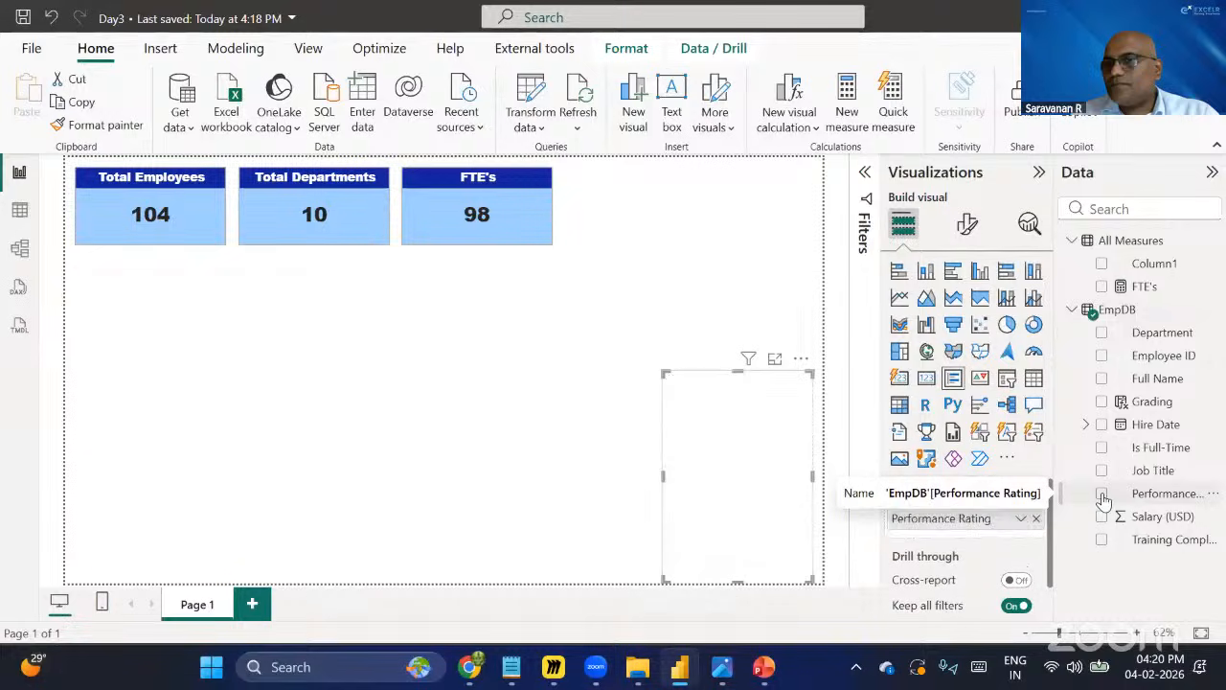
{"action": "left_click", "coordinate": [1021, 519]}
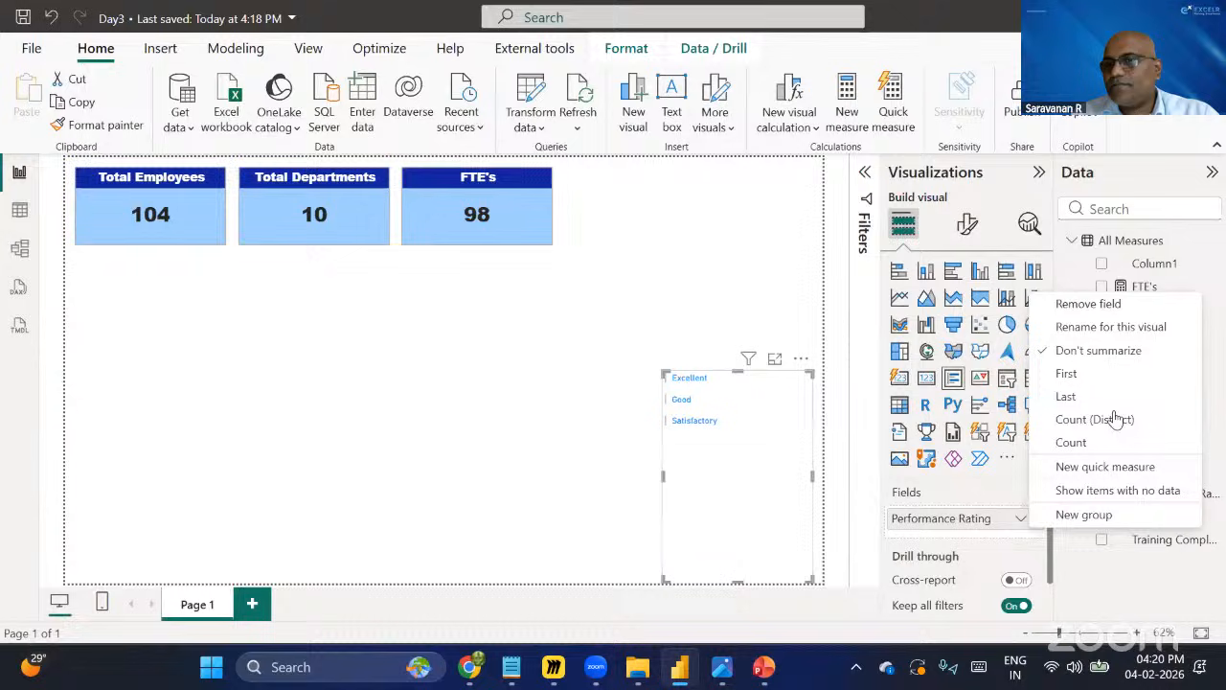
{"action": "left_click", "coordinate": [1072, 443]}
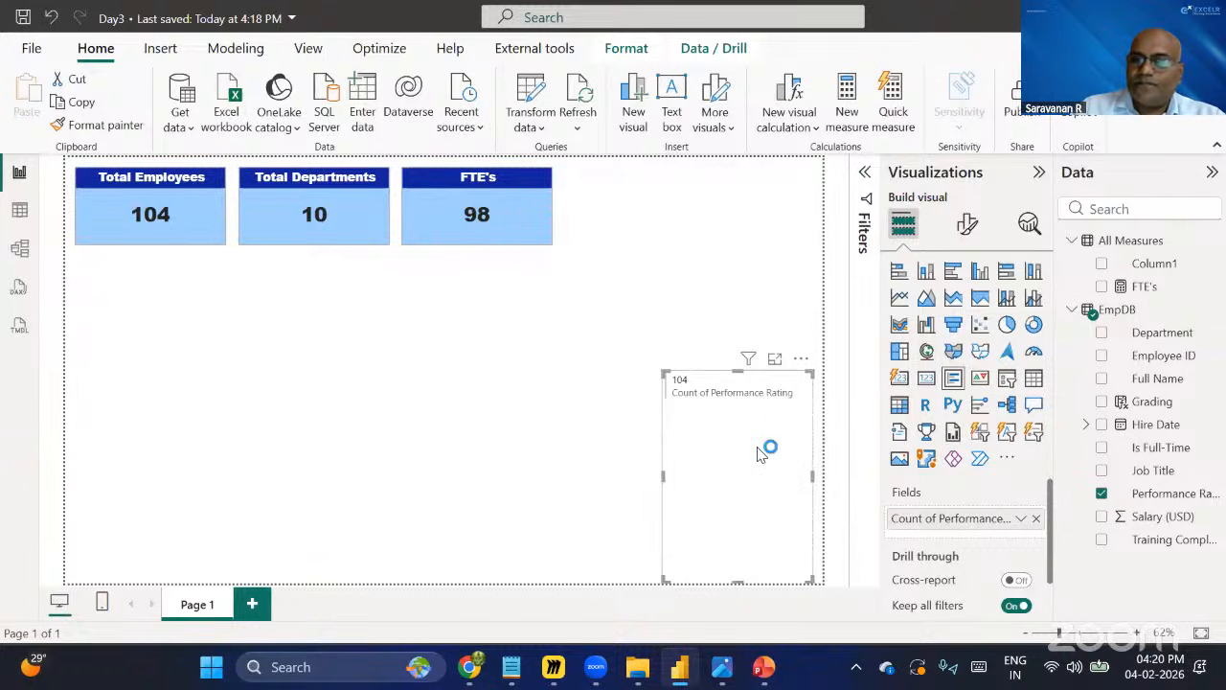
{"action": "key", "text": "Delete"}
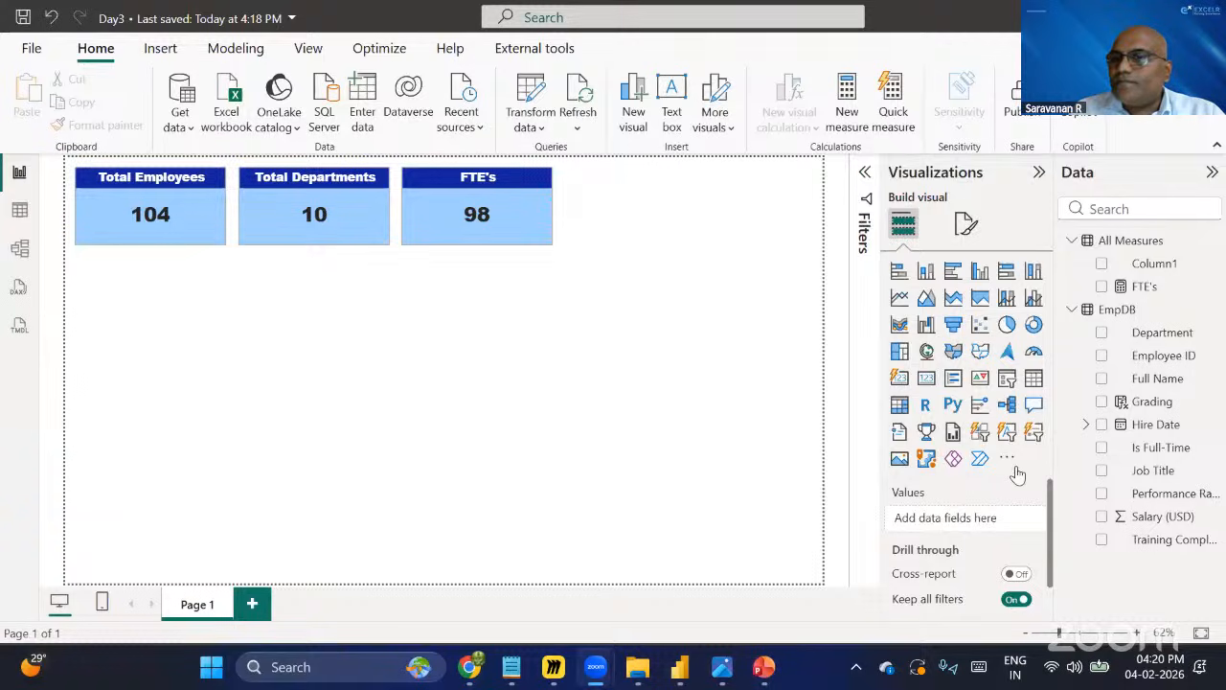
Insert another multi-row card in the lower right and add, then remove, the Performance Rating field.
{"action": "left_click", "coordinate": [954, 379]}
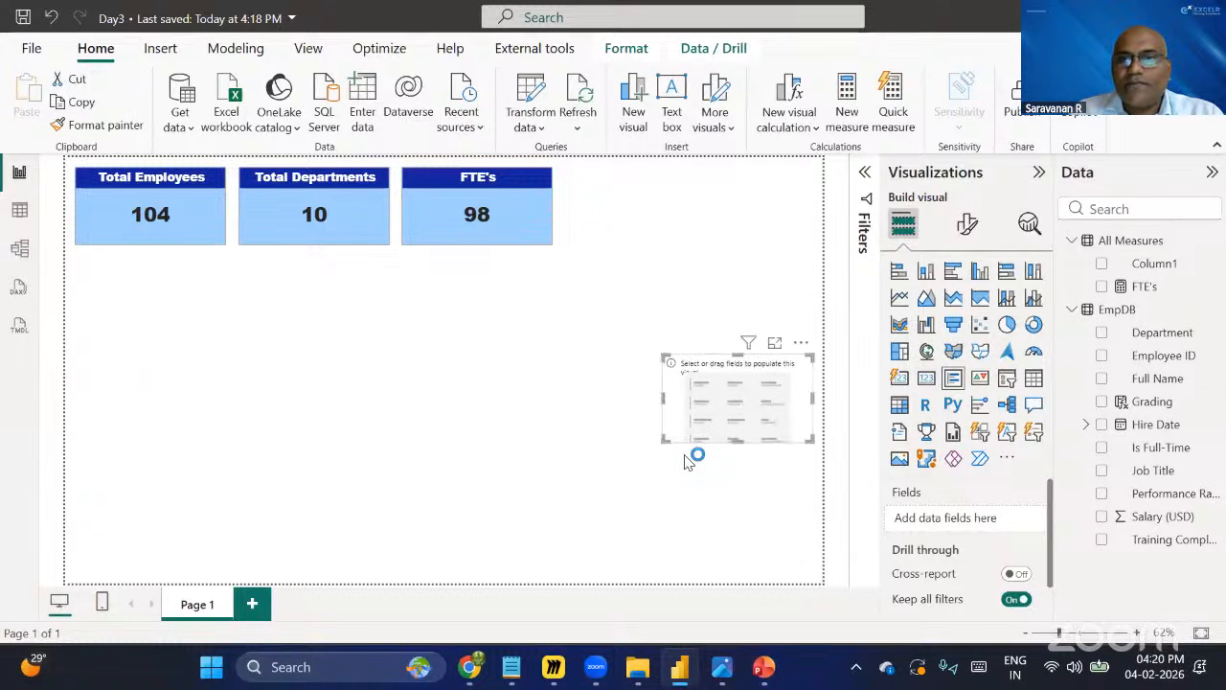
{"action": "left_click_drag", "start_coordinate": [686, 462], "coordinate": [681, 575]}
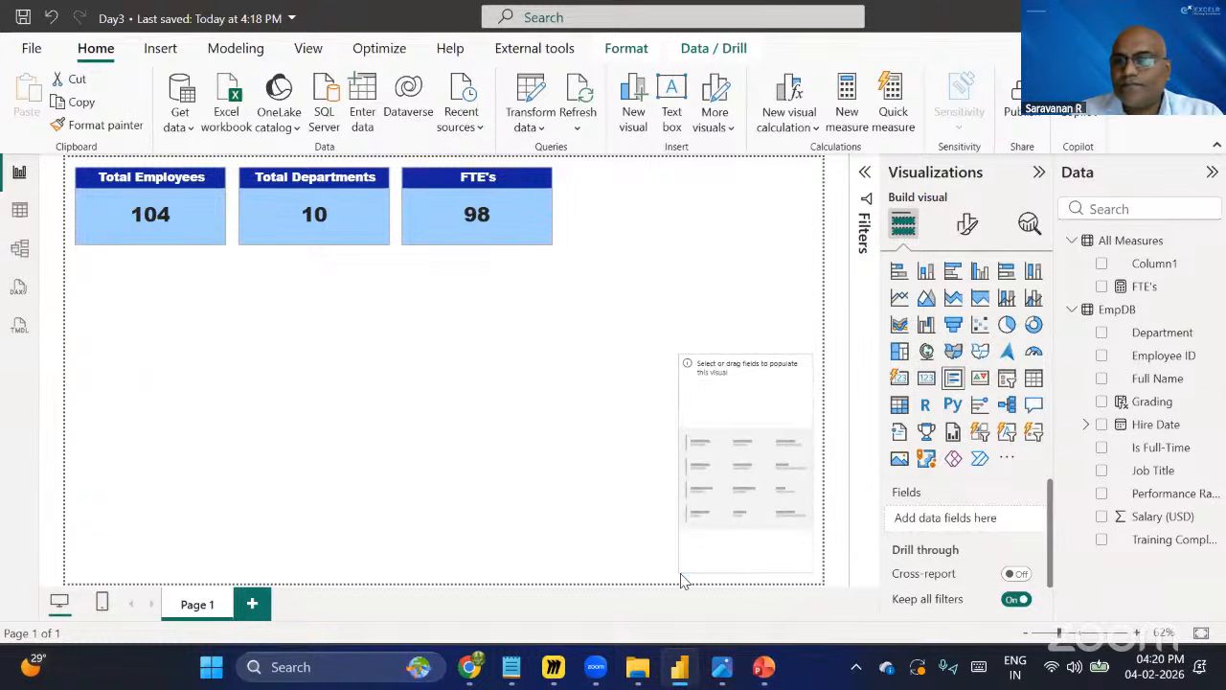
{"action": "left_click", "coordinate": [1102, 494]}
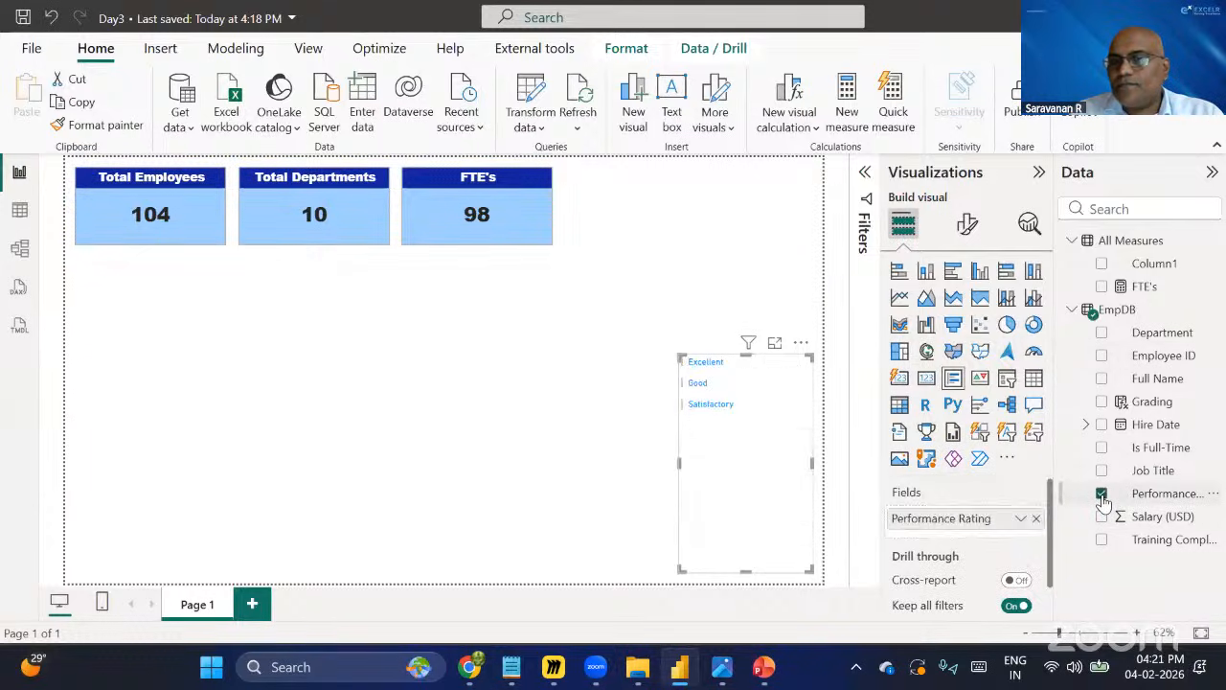
{"action": "left_click", "coordinate": [1102, 495]}
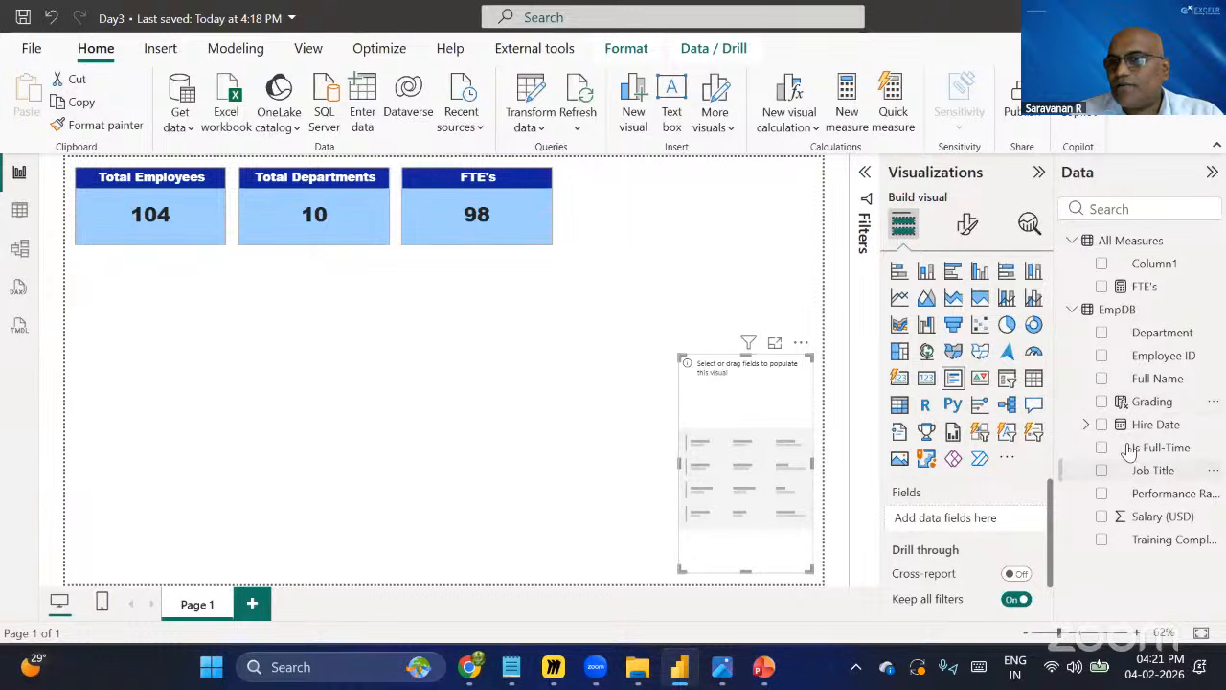
Add Grading to the card summarized as Count, then remove the field and delete the card.
{"action": "left_click", "coordinate": [1102, 403]}
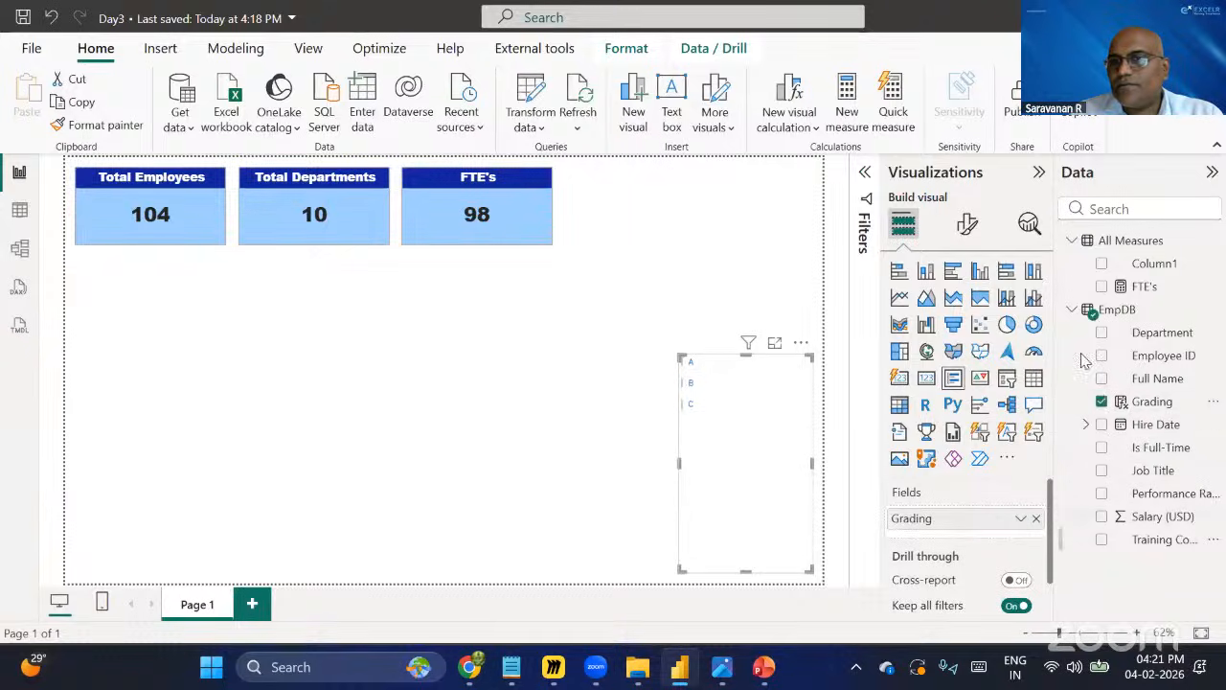
{"action": "right_click", "coordinate": [1093, 401]}
{"action": "left_click", "coordinate": [1101, 447]}
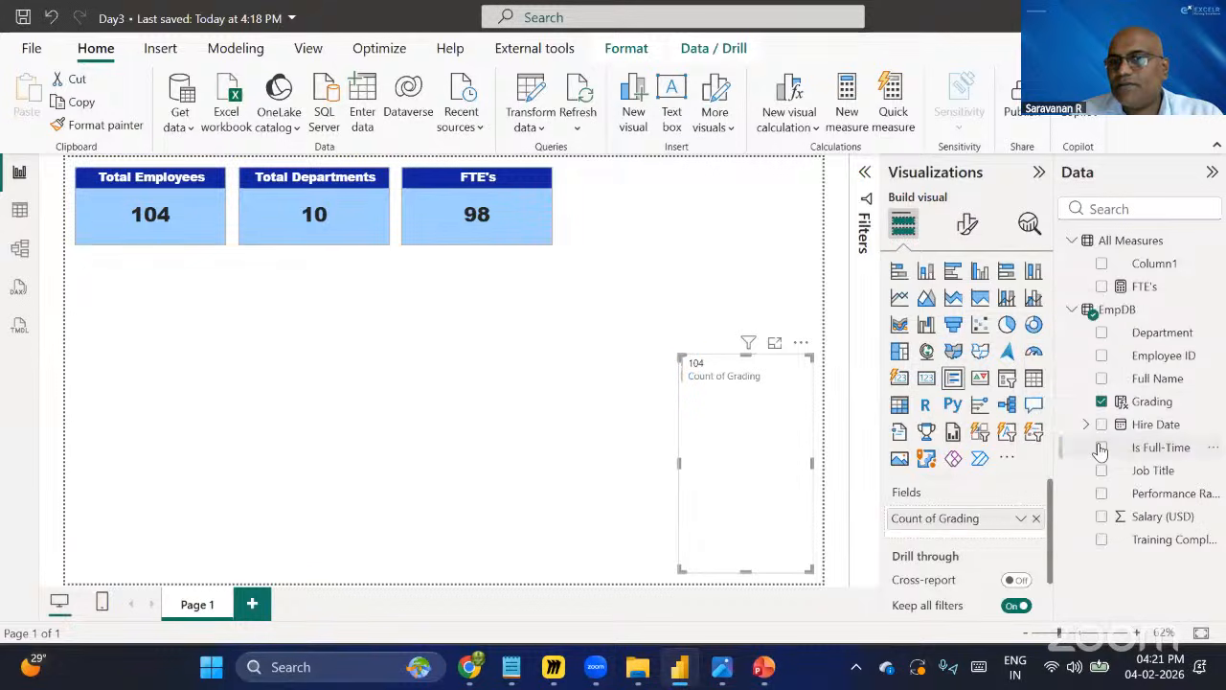
{"action": "left_click", "coordinate": [1037, 519]}
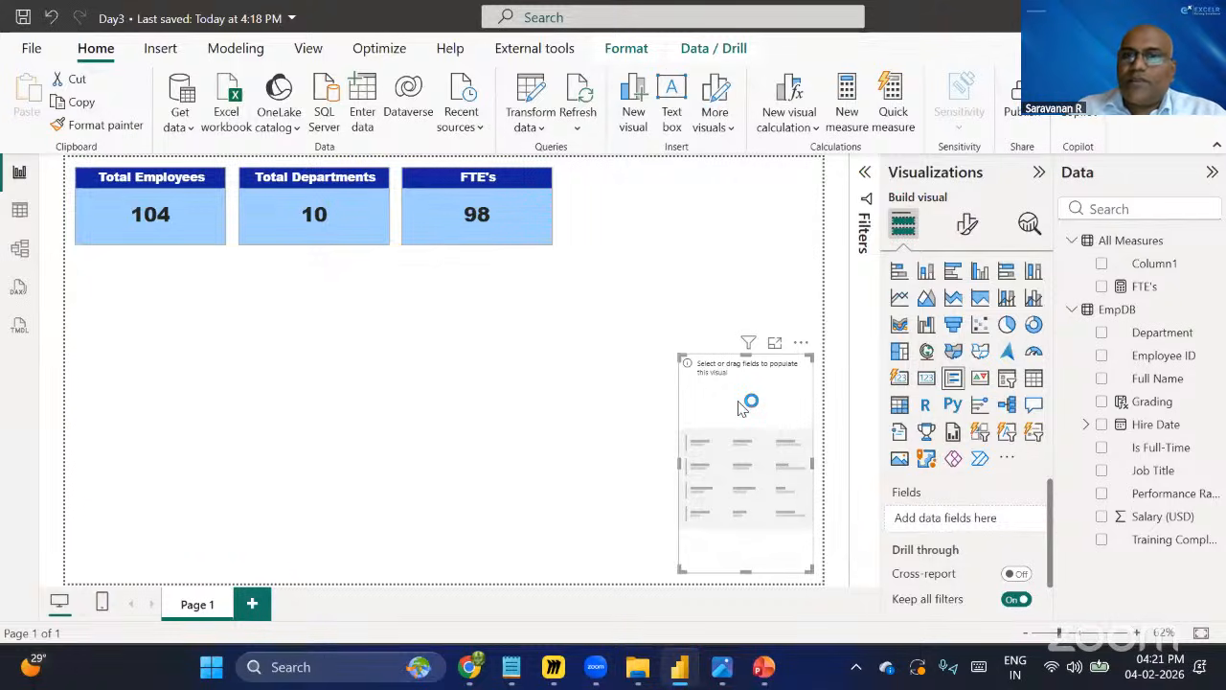
{"action": "key", "text": "Delete"}
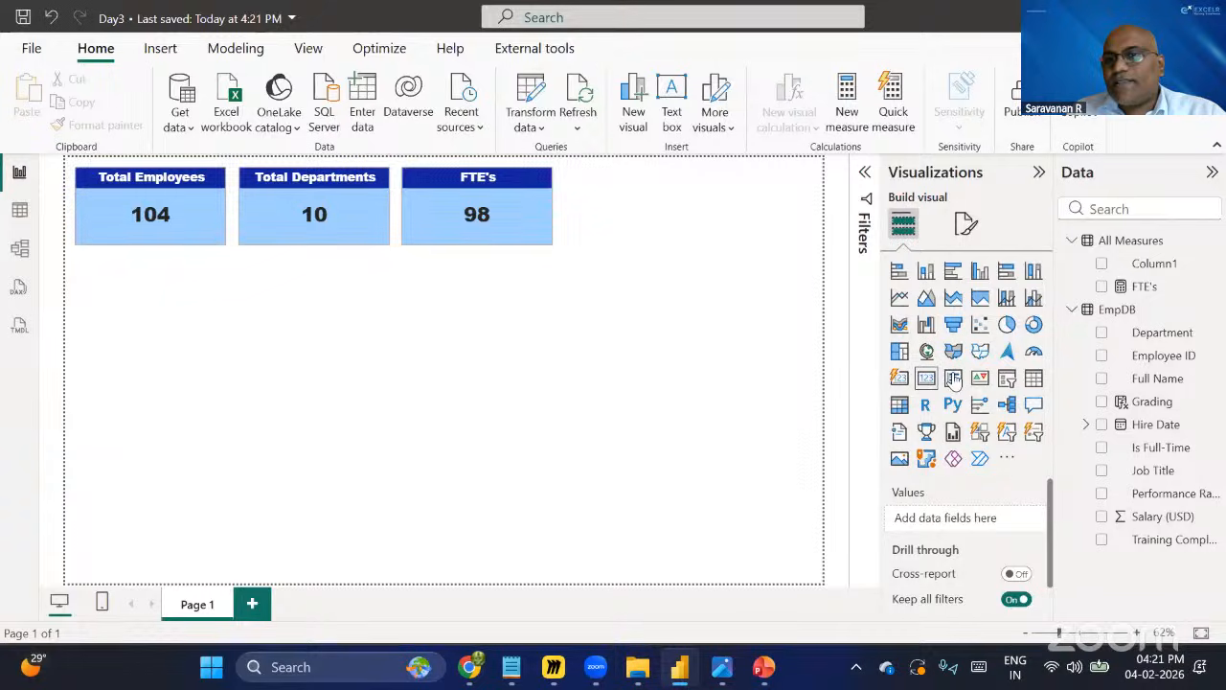
Insert a slicer beside the FTE's card, resize it, then delete it.
{"action": "left_click", "coordinate": [1012, 381]}
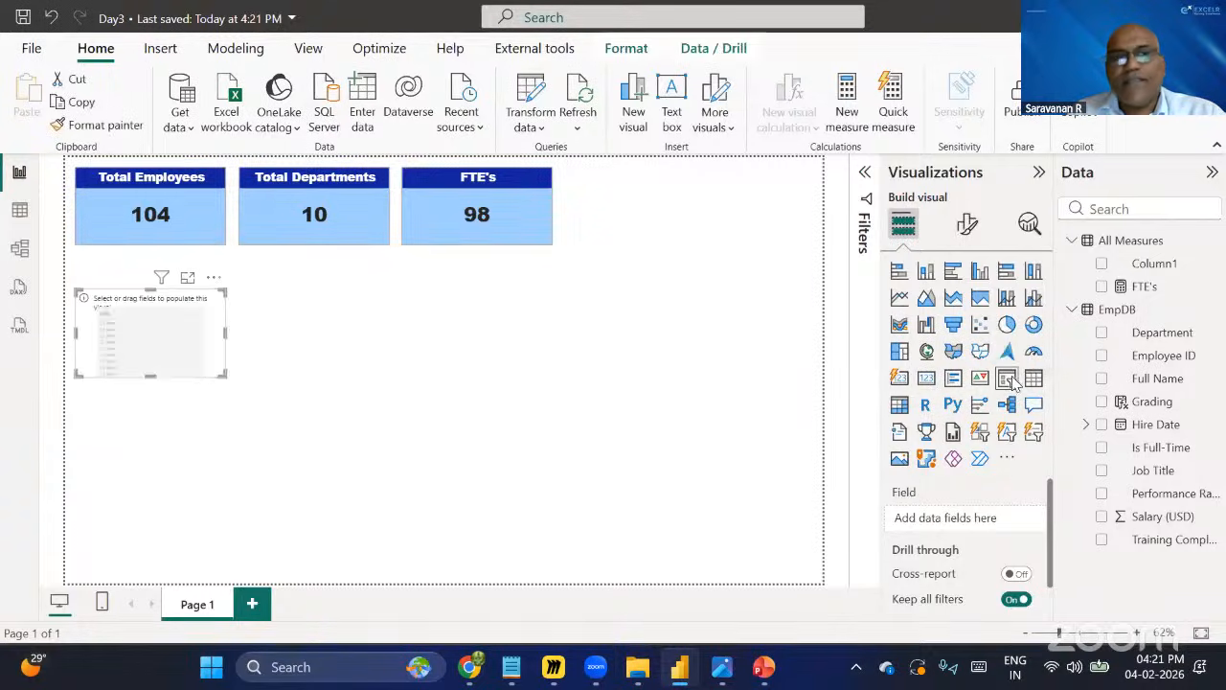
{"action": "left_click_drag", "start_coordinate": [123, 359], "coordinate": [624, 216]}
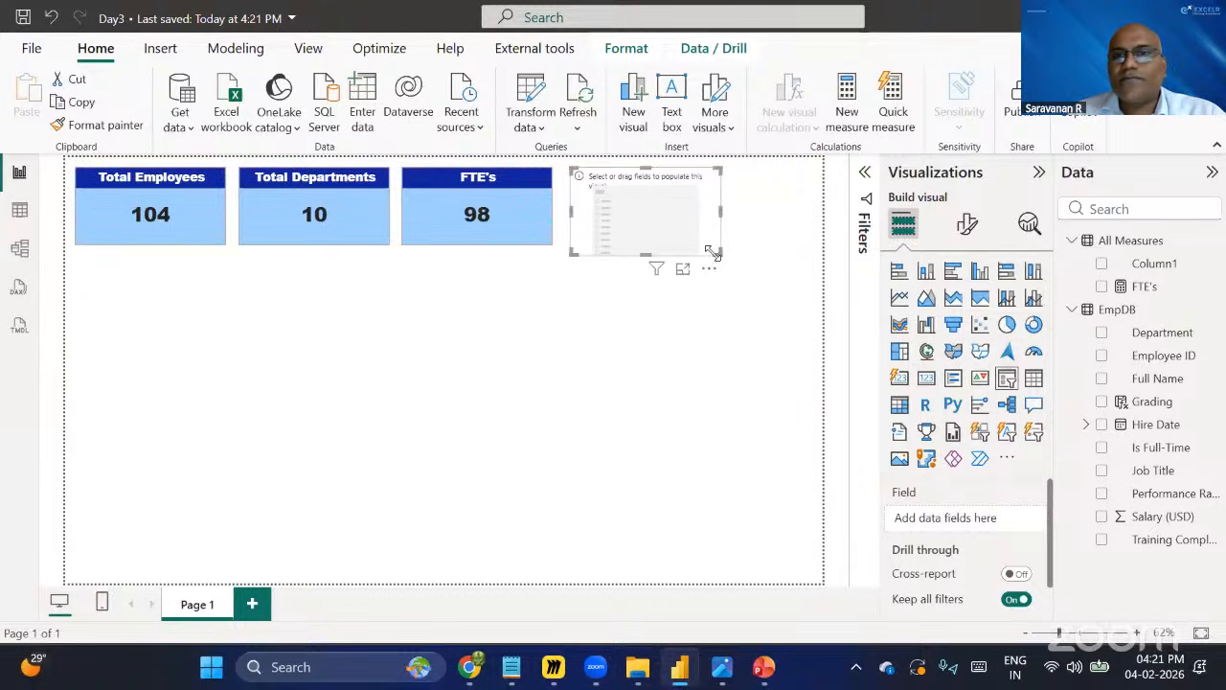
{"action": "mouse_move", "coordinate": [782, 254]}
{"action": "left_mouse_down"}
{"action": "mouse_move", "coordinate": [812, 241]}
{"action": "mouse_move", "coordinate": [787, 246]}
{"action": "left_mouse_up"}
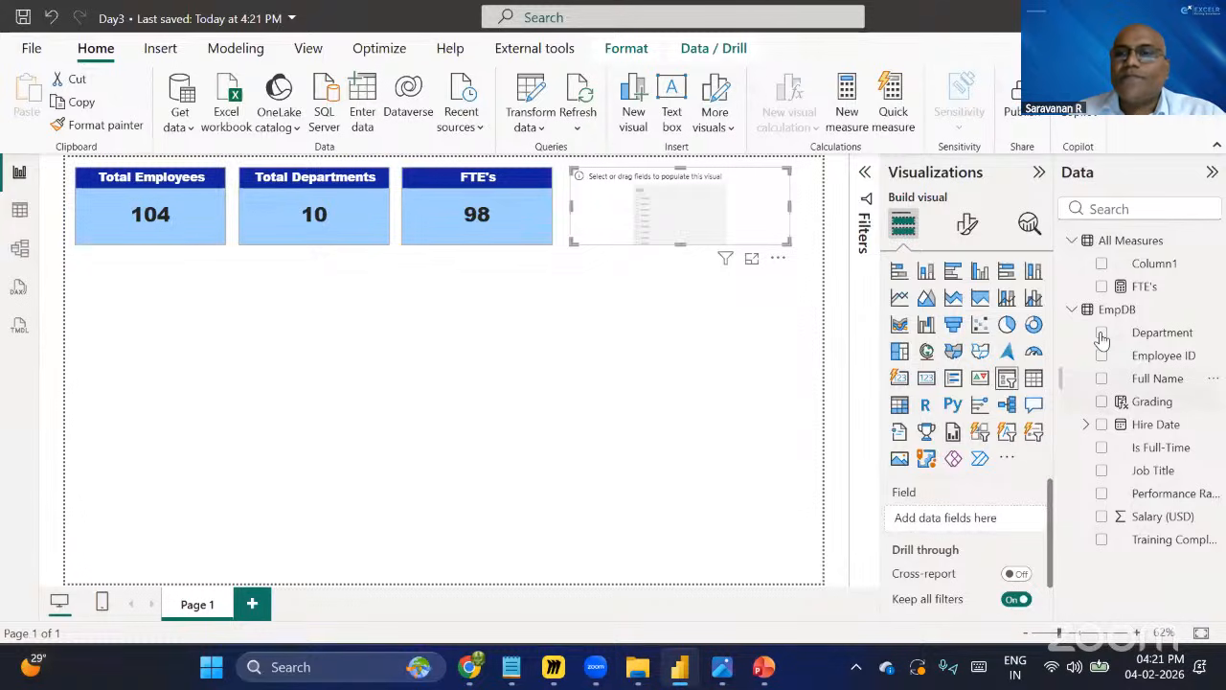
{"action": "left_click_drag", "start_coordinate": [1102, 341], "coordinate": [621, 222]}
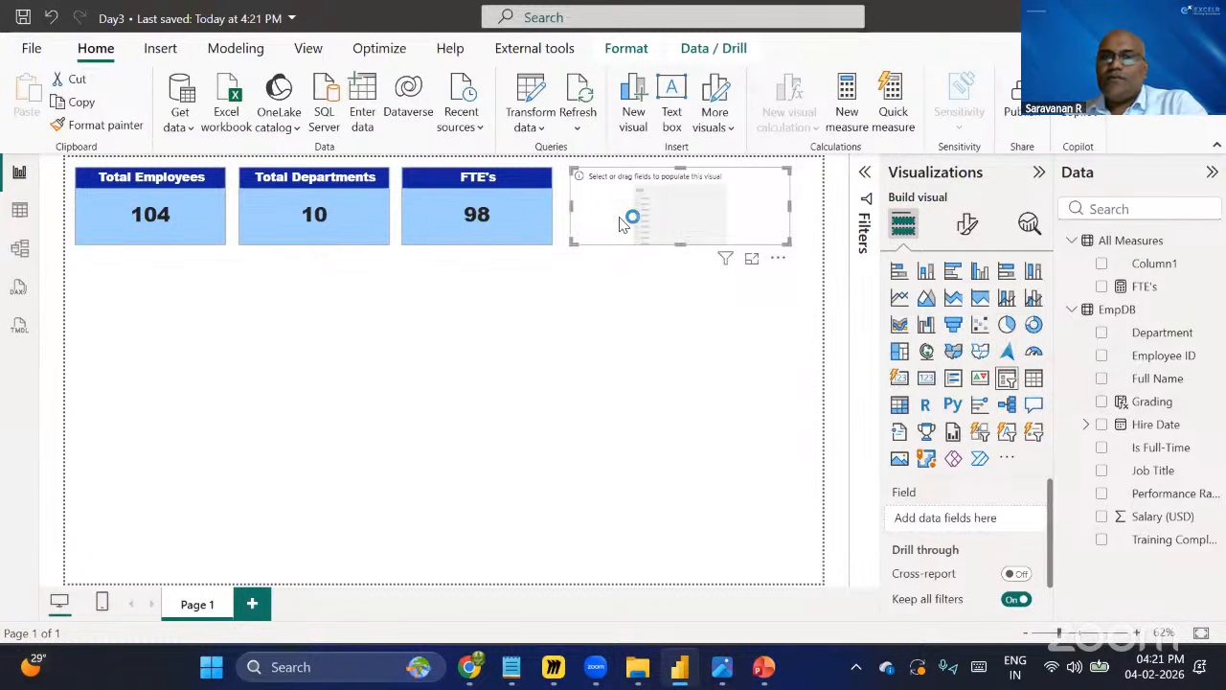
{"action": "key", "text": "Delete"}
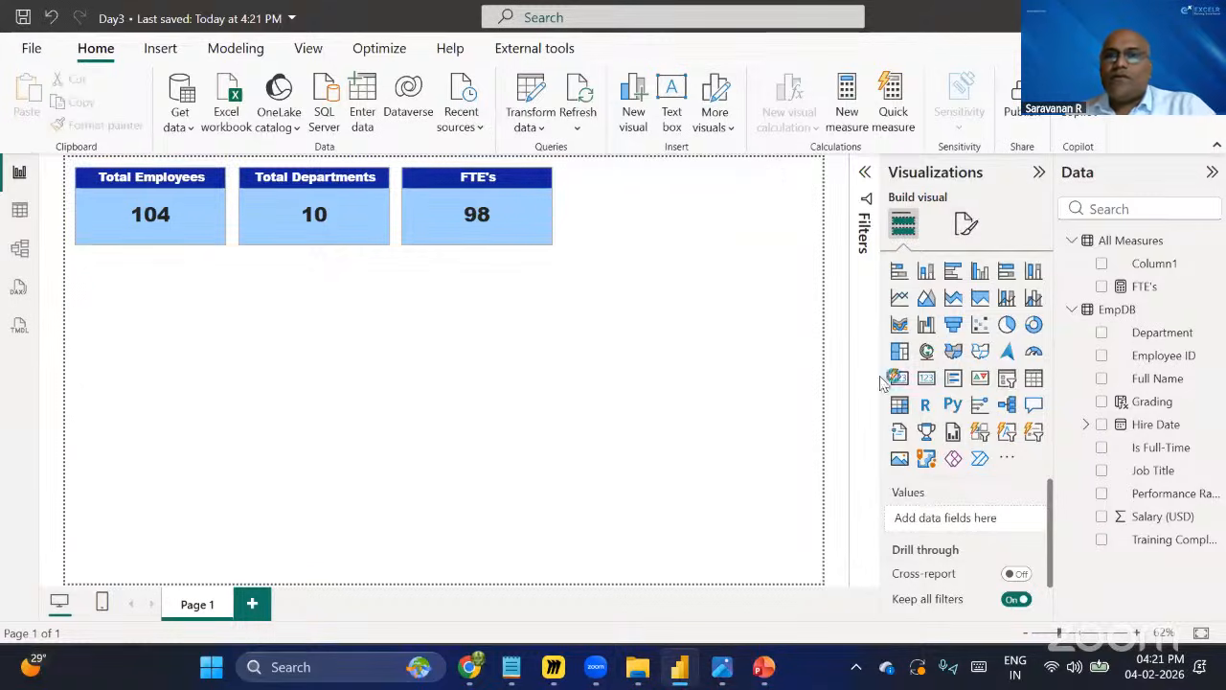
Insert a slicer beside the FTE's card sized to the card row, add Department to it, and turn off its header.
{"action": "left_click", "coordinate": [1009, 380]}
{"action": "left_click_drag", "start_coordinate": [172, 315], "coordinate": [658, 205]}
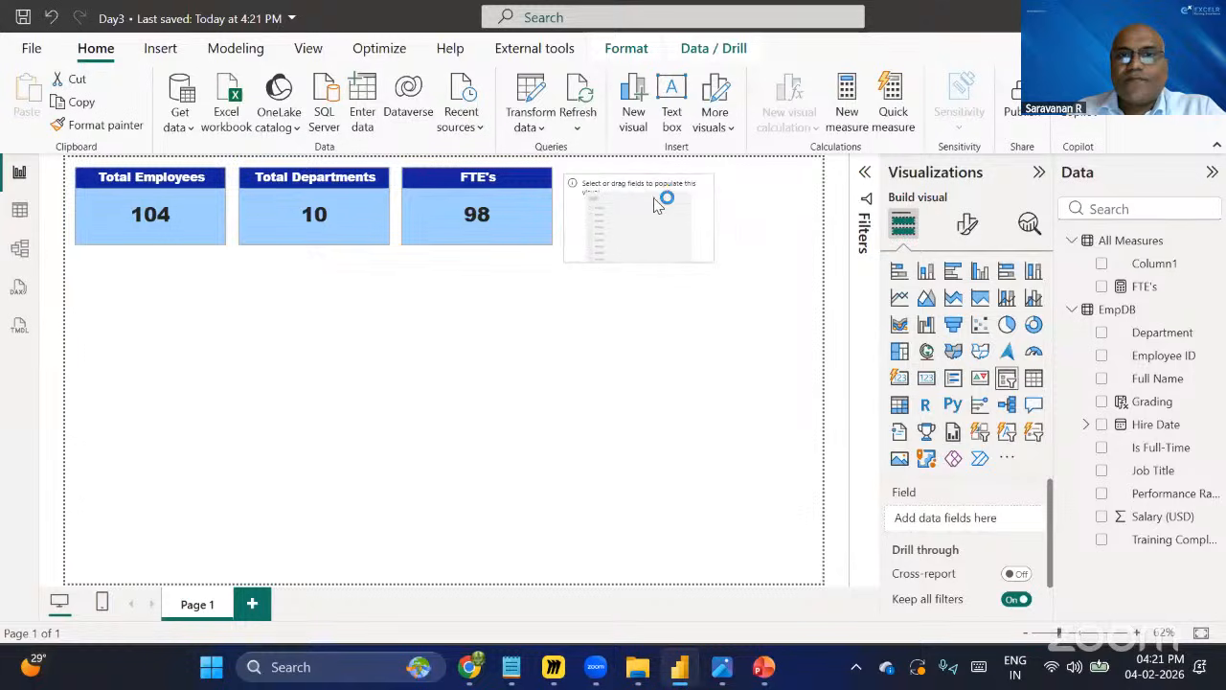
{"action": "left_click_drag", "start_coordinate": [716, 256], "coordinate": [802, 243]}
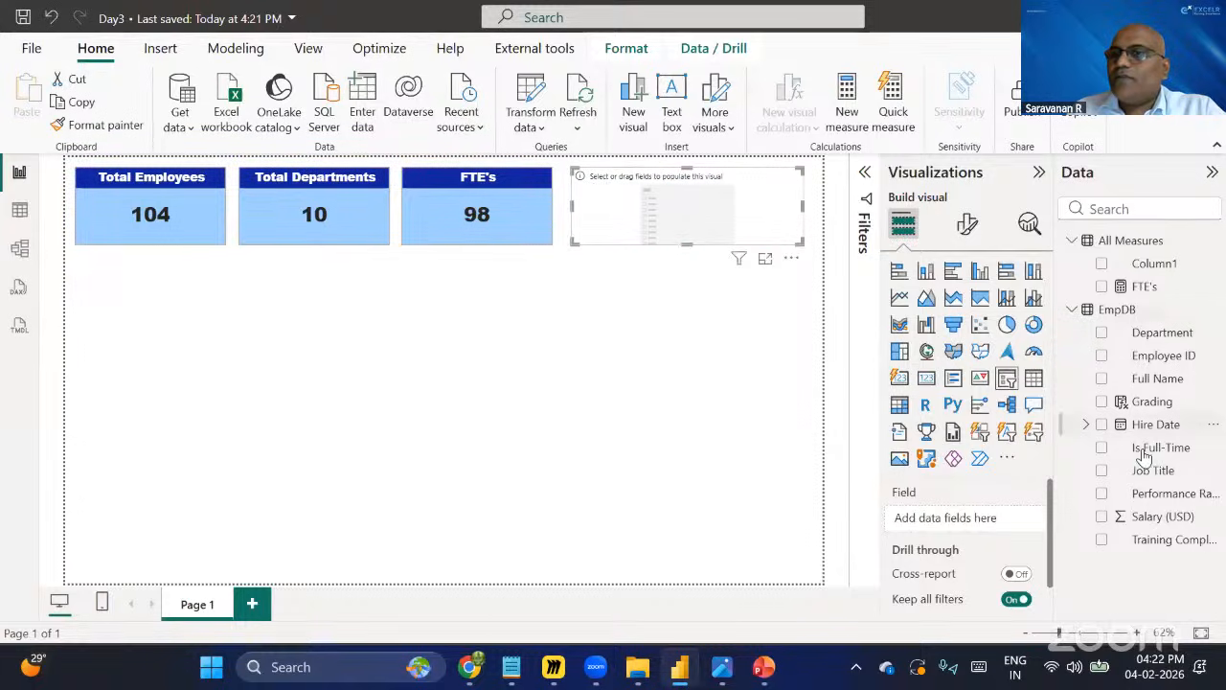
{"action": "left_click", "coordinate": [1102, 332]}
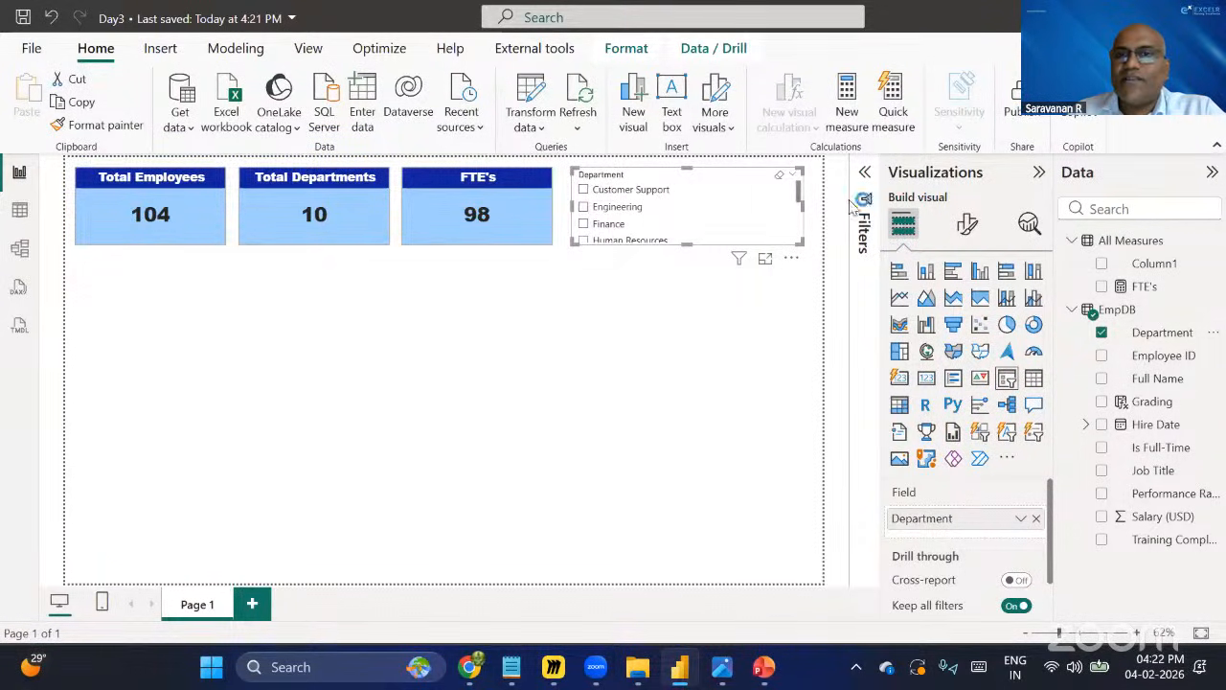
{"action": "left_click", "coordinate": [967, 228]}
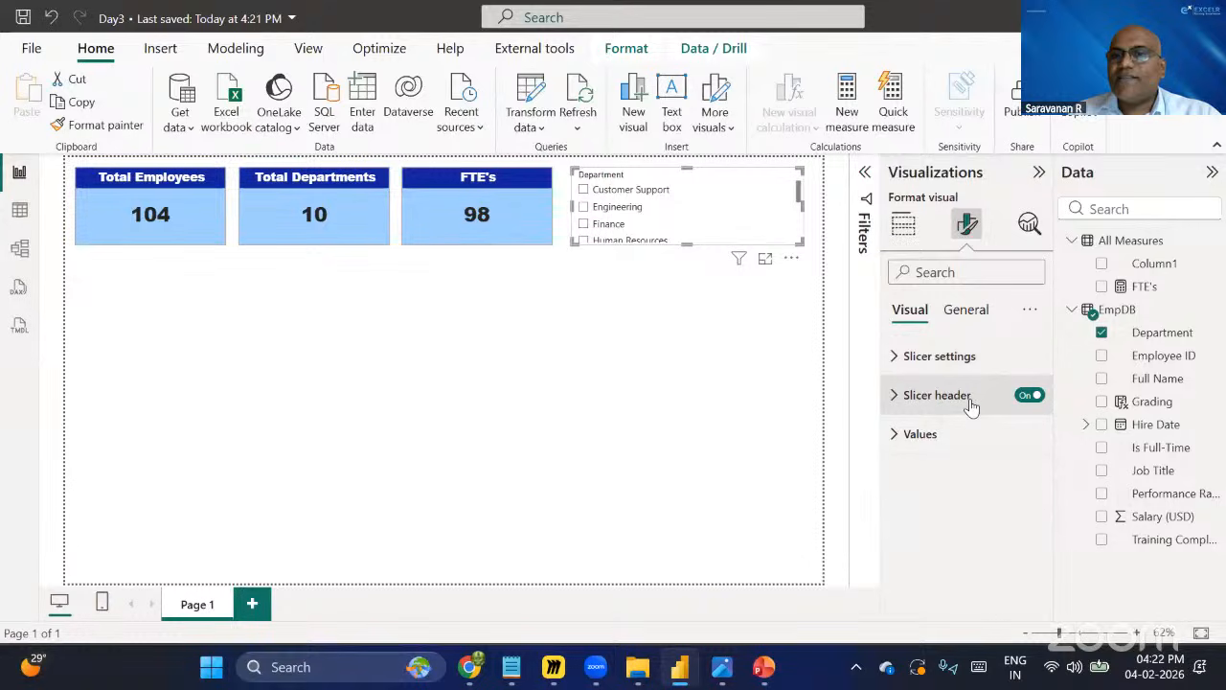
{"action": "left_click", "coordinate": [1023, 400]}
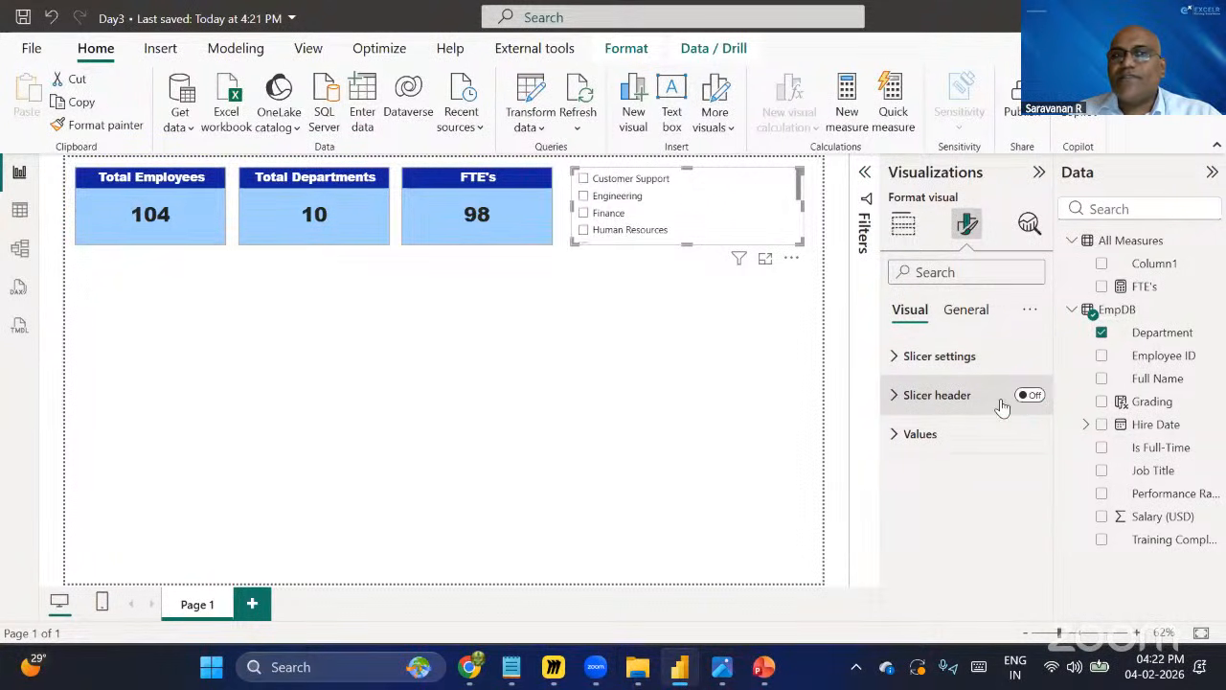
Change the Department slicer's style to Dropdown.
{"action": "left_click", "coordinate": [898, 357]}
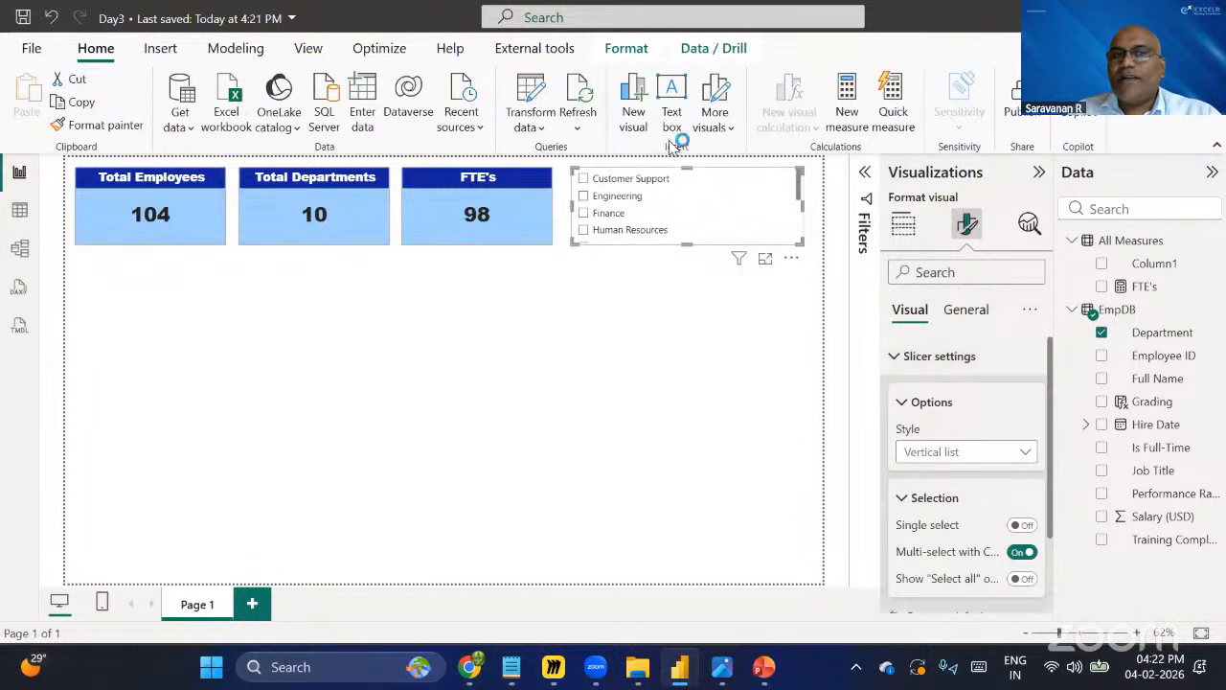
{"action": "left_click", "coordinate": [995, 452]}
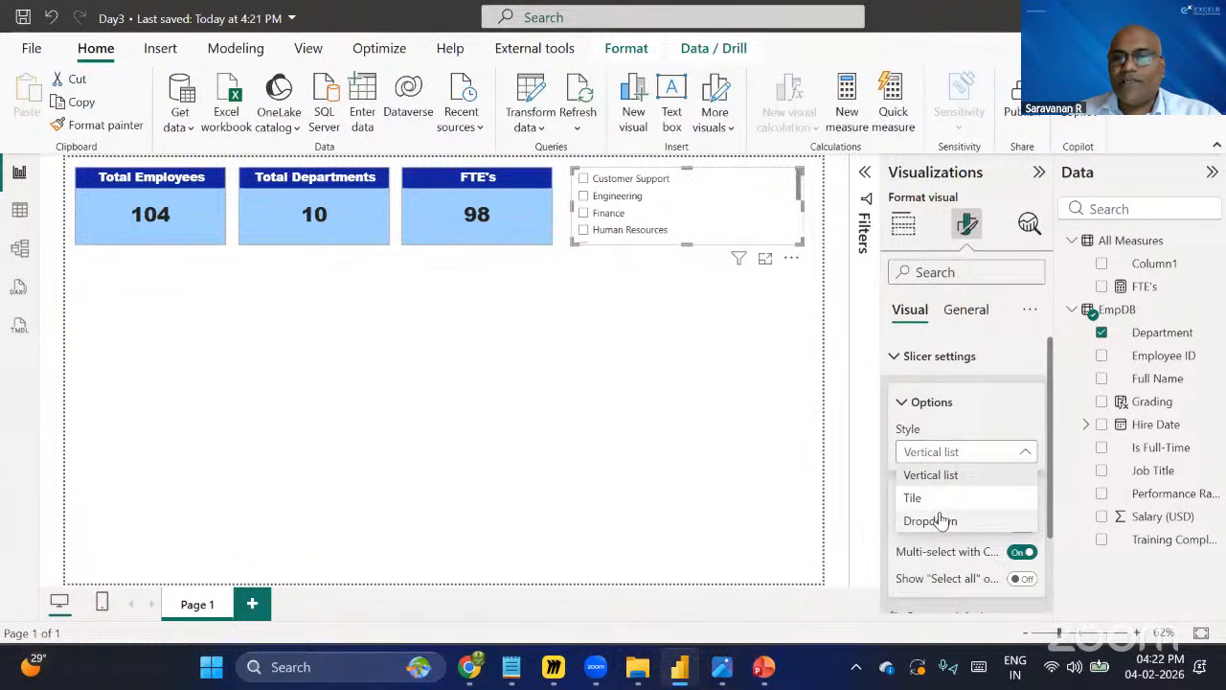
{"action": "left_click", "coordinate": [931, 520]}
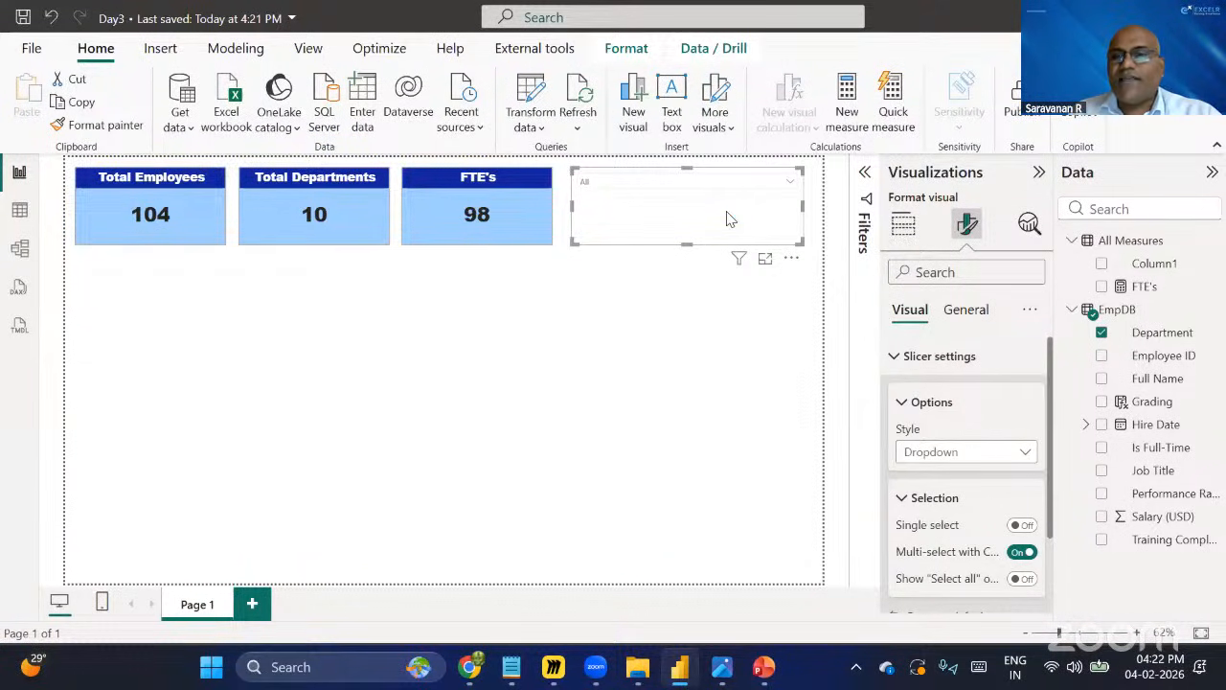
Turn on the slicer's title and set its text to Department.
{"action": "left_click", "coordinate": [970, 310]}
{"action": "left_click", "coordinate": [918, 403]}
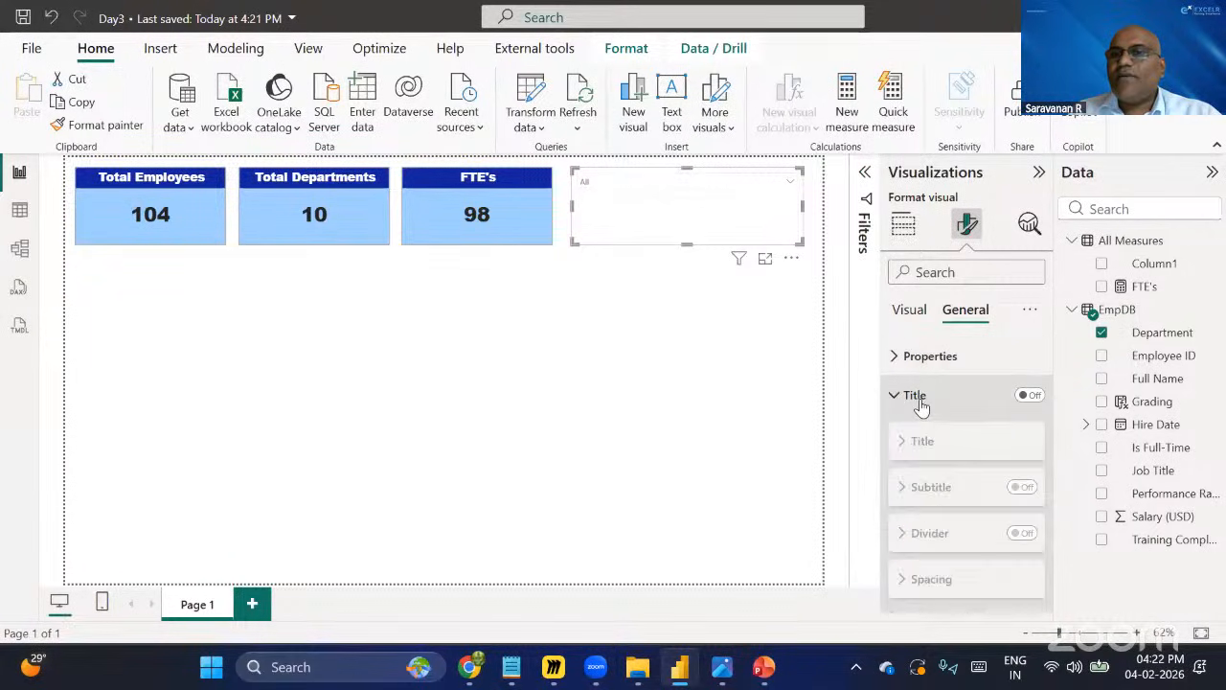
{"action": "left_click", "coordinate": [1029, 395]}
{"action": "left_click", "coordinate": [970, 443]}
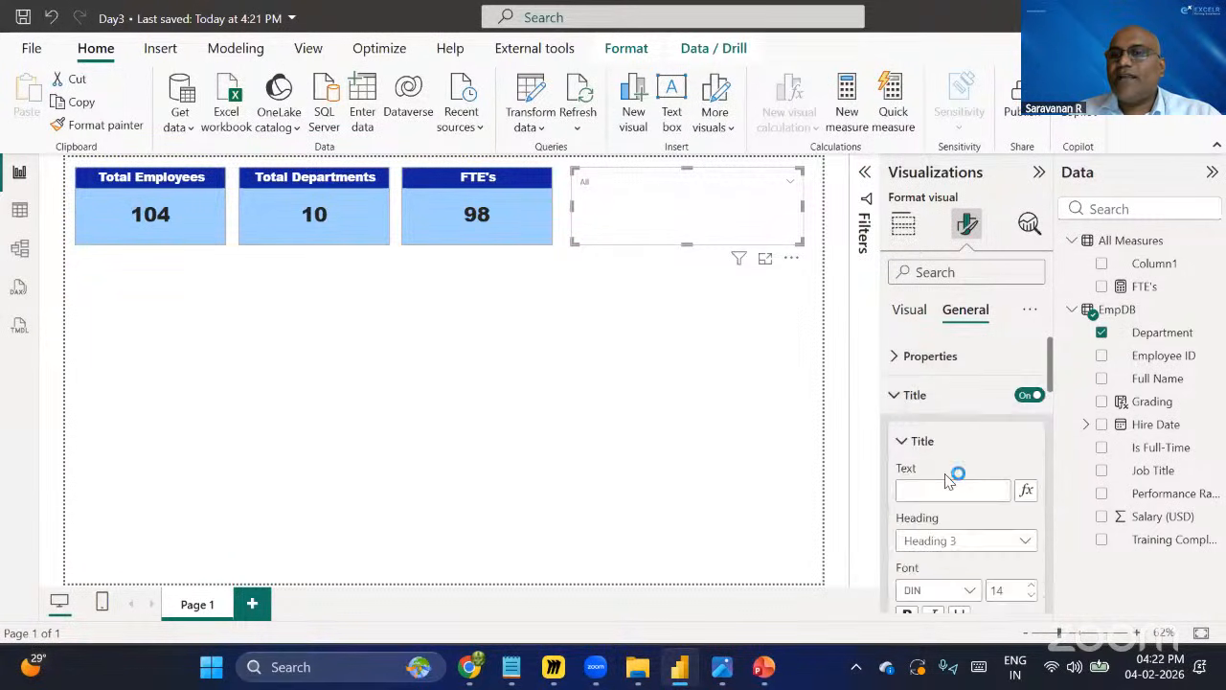
{"action": "left_click", "coordinate": [933, 492]}
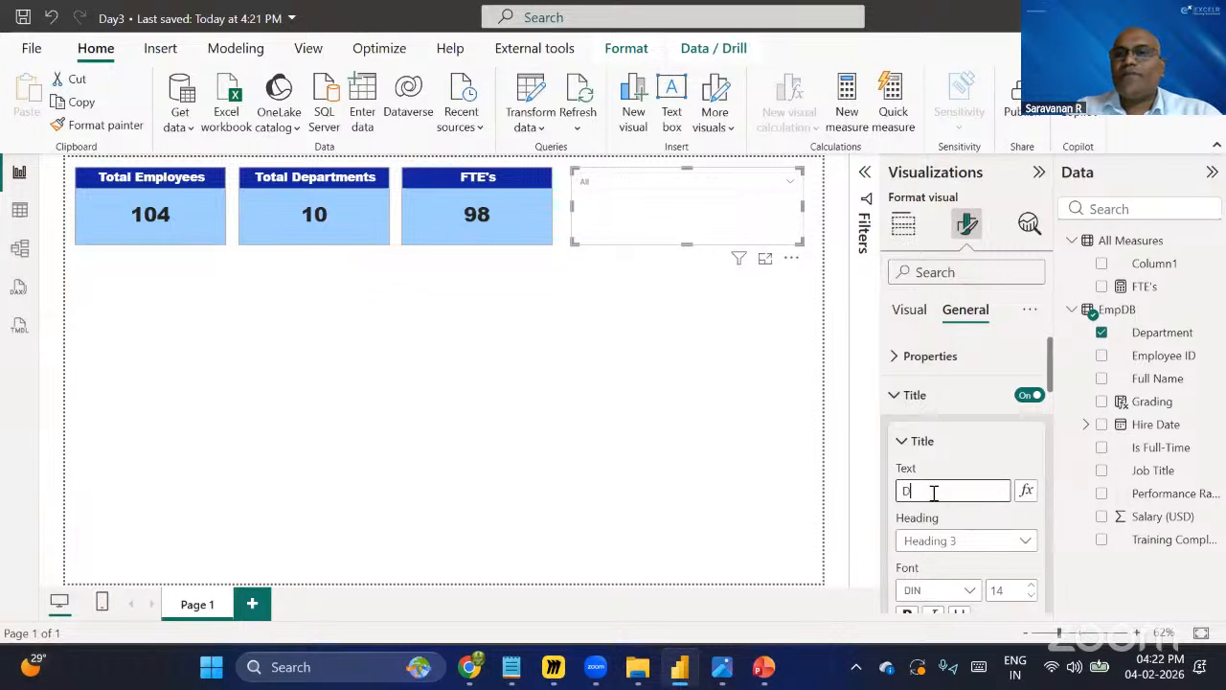
{"action": "type", "text": "Departm"}
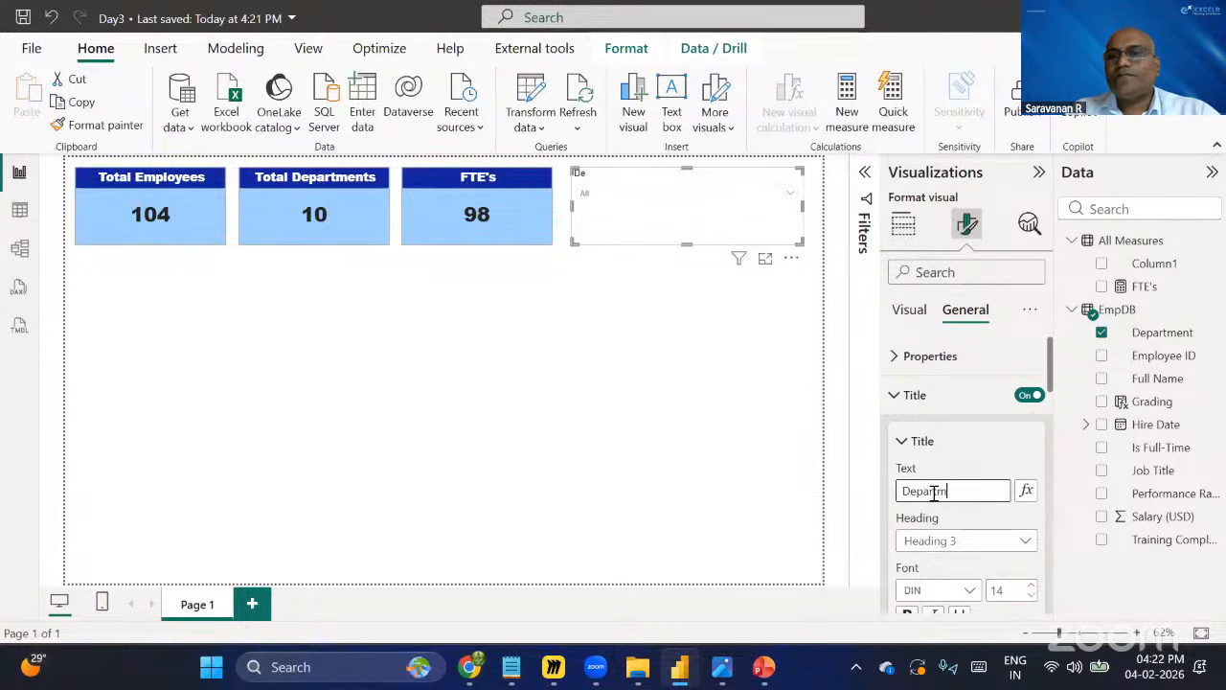
{"action": "type", "text": "ent"}
Set the slicer title's font to Arial Black at size 15.
{"action": "scroll", "coordinate": [933, 498], "scroll_direction": "down", "scroll_amount": 3}
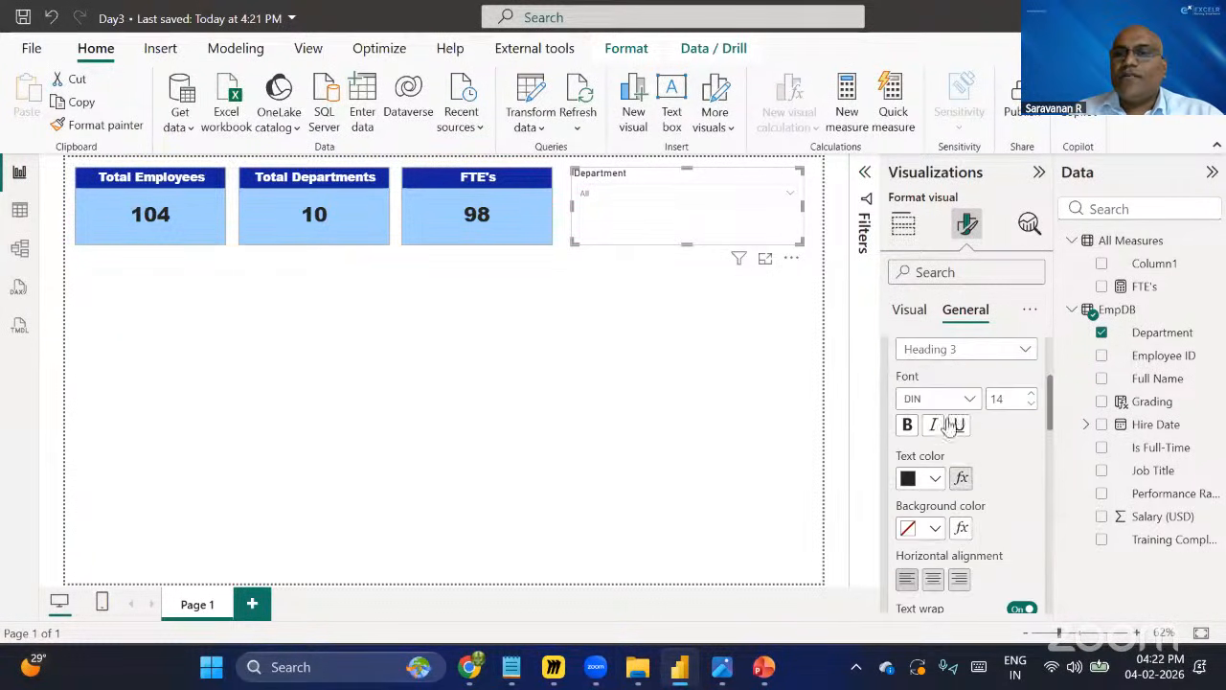
{"action": "left_click", "coordinate": [948, 400]}
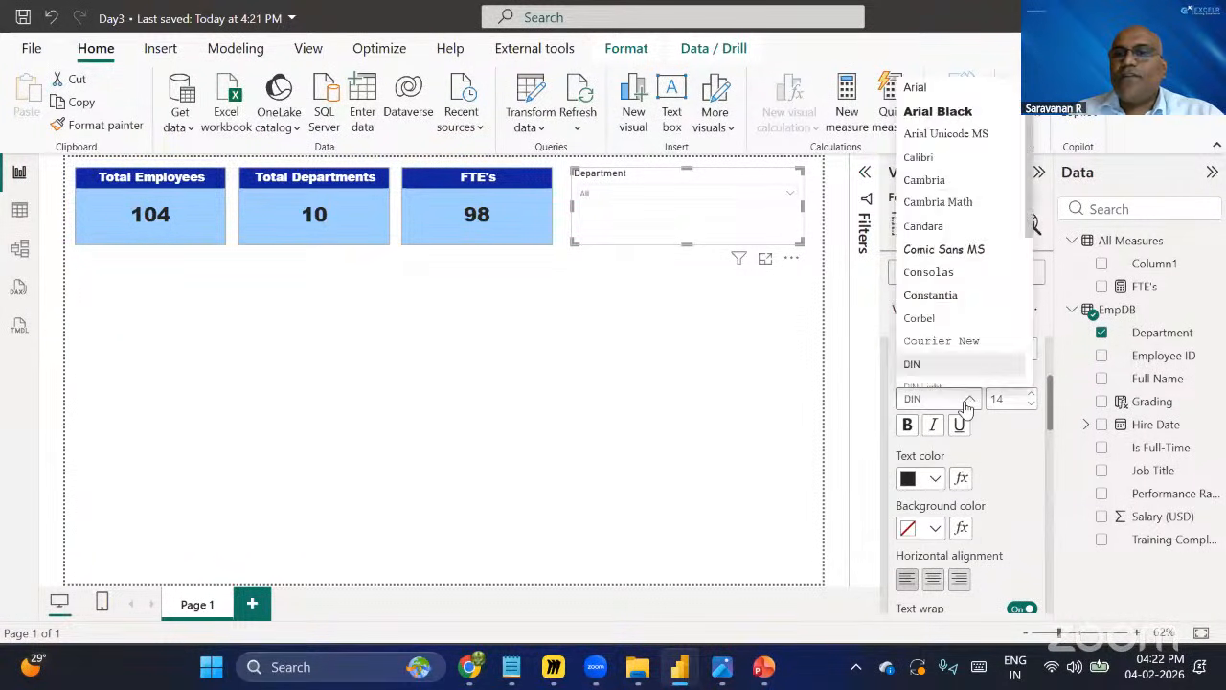
{"action": "left_click", "coordinate": [938, 111]}
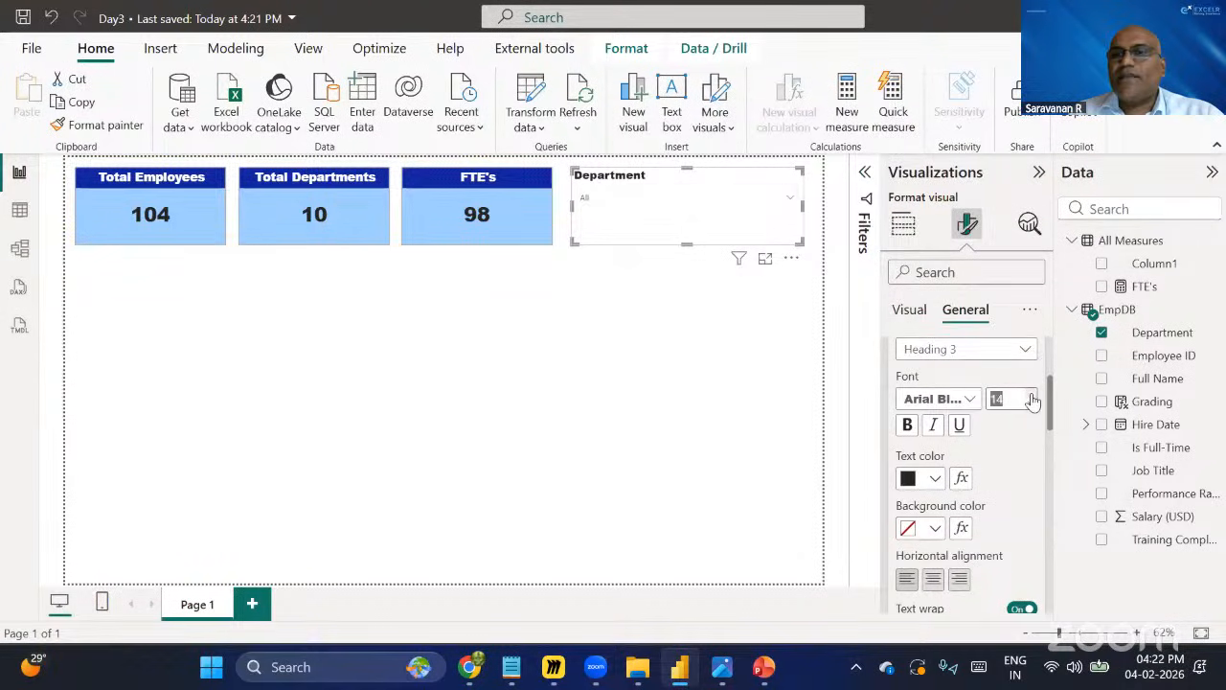
{"action": "left_click", "coordinate": [1031, 395]}
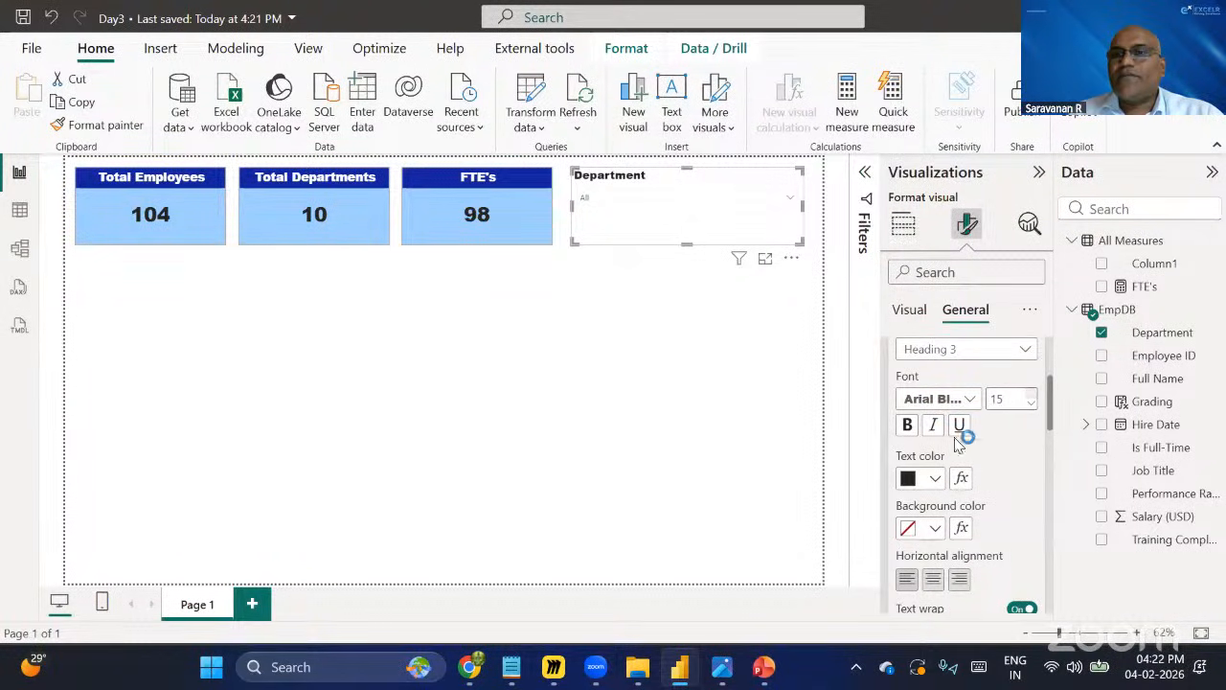
Give the slicer title a dark blue background with white, centred text.
{"action": "left_click", "coordinate": [934, 528]}
{"action": "left_click", "coordinate": [1001, 137]}
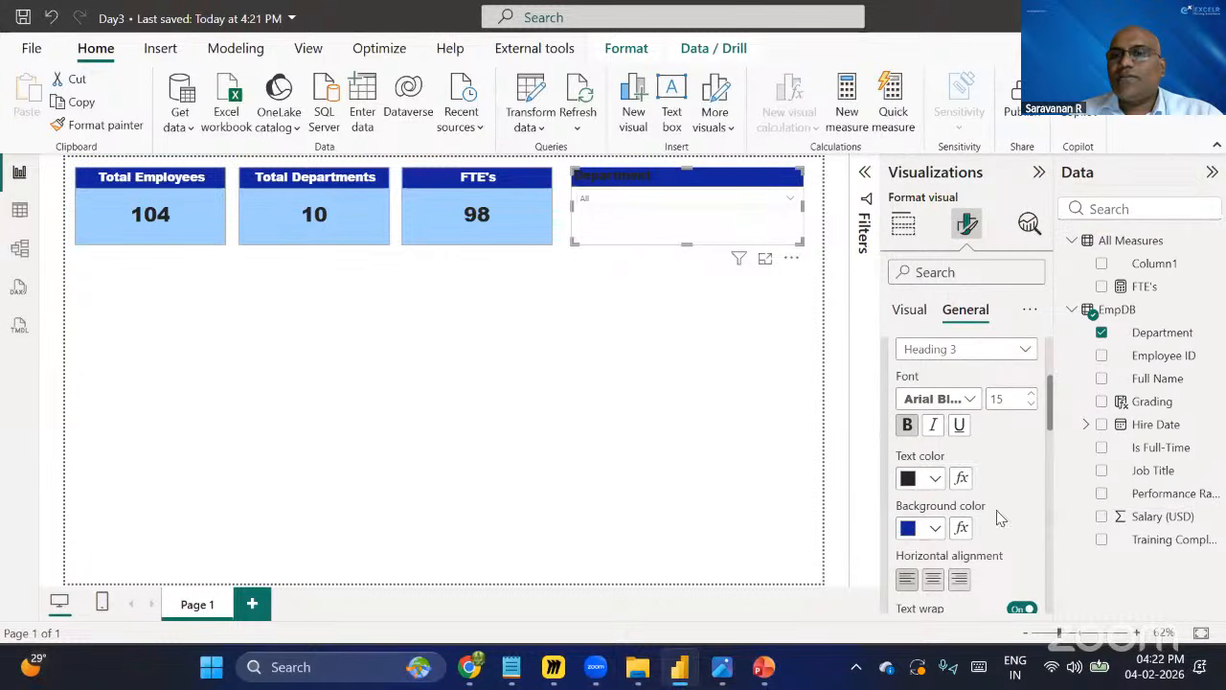
{"action": "left_click", "coordinate": [935, 478]}
{"action": "left_click", "coordinate": [928, 135]}
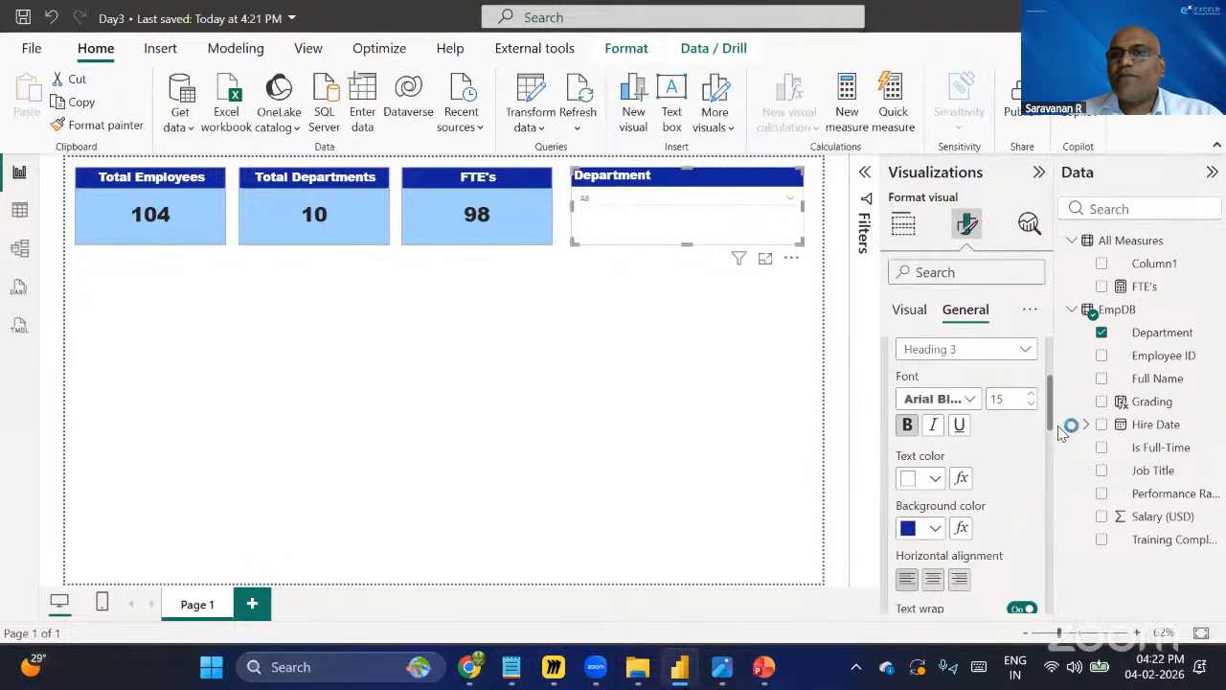
{"action": "left_click", "coordinate": [935, 578]}
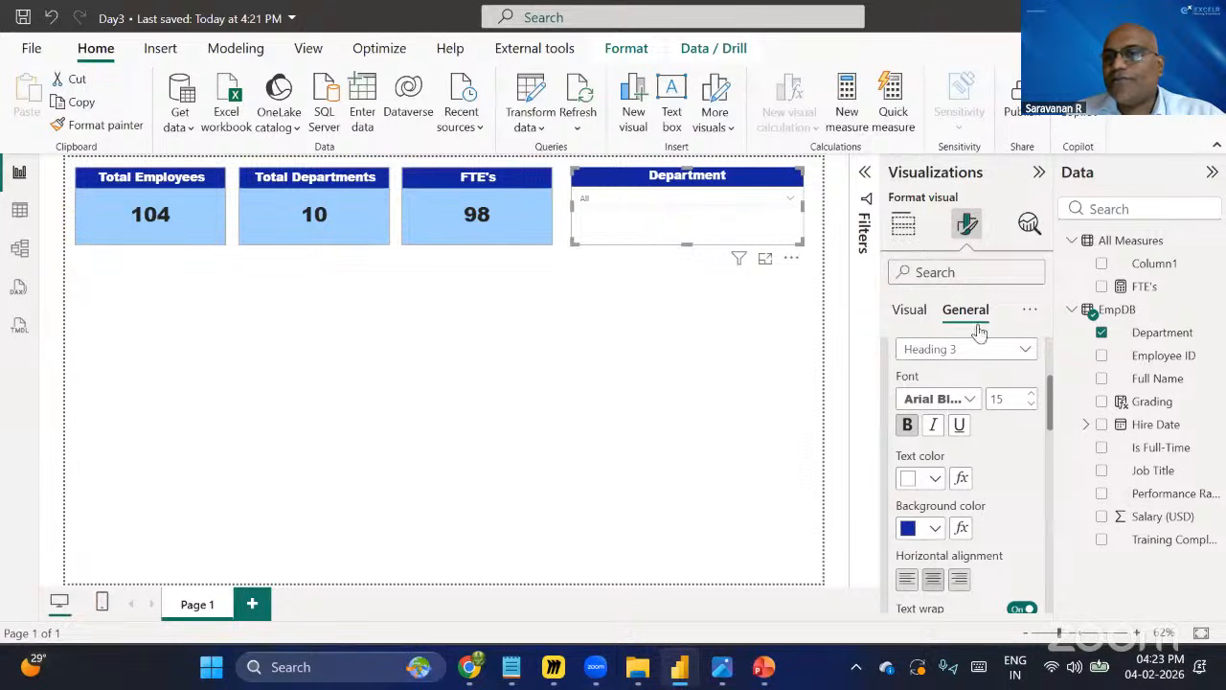
Set the slicer values font to Segoe UI Bold at size 14 and make it bold.
{"action": "left_click", "coordinate": [905, 226]}
{"action": "left_click", "coordinate": [967, 224]}
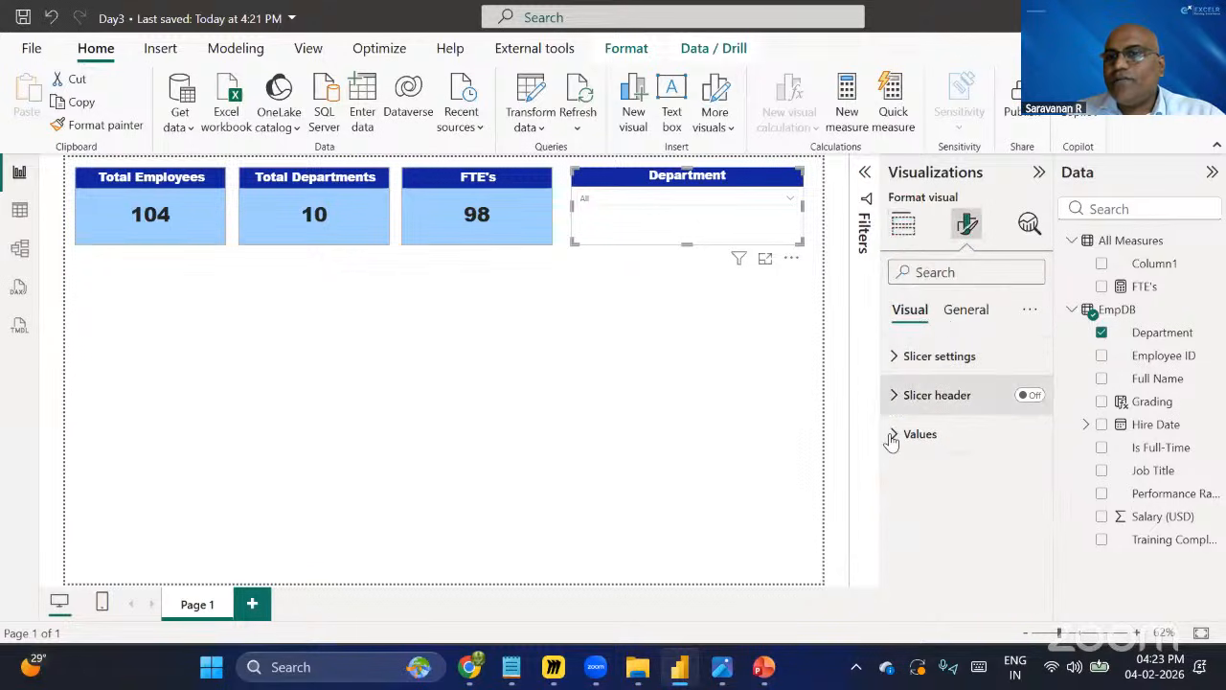
{"action": "scroll", "coordinate": [907, 438], "scroll_direction": "down", "scroll_amount": 4}
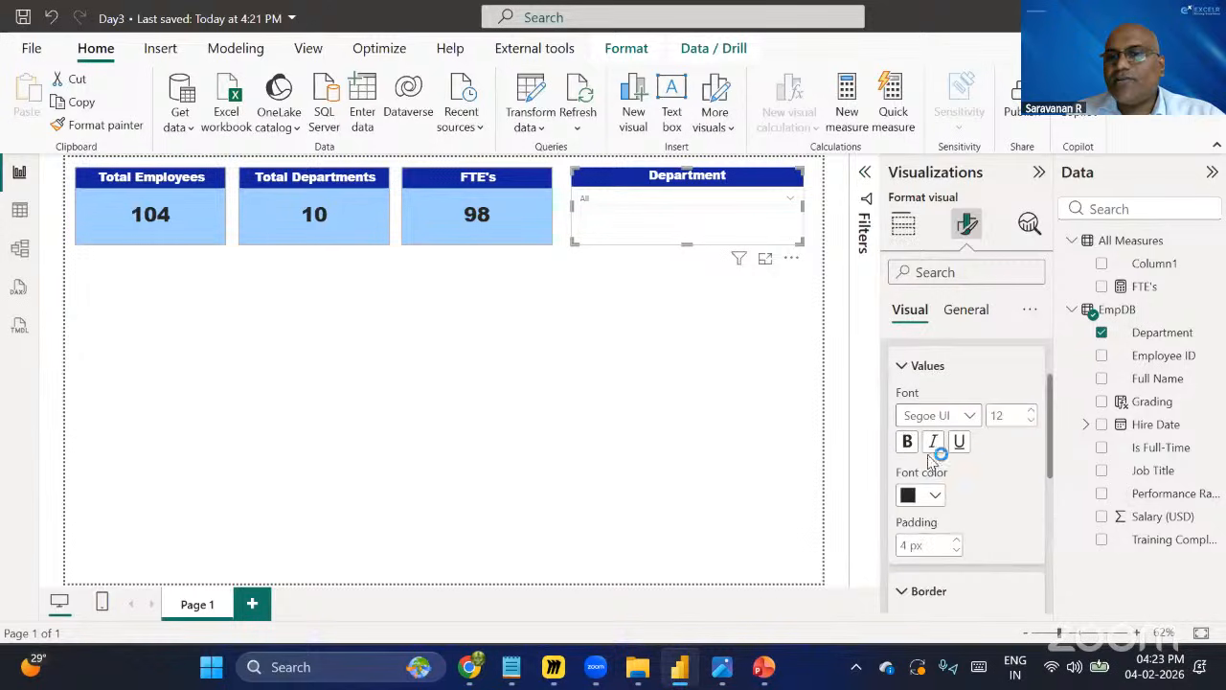
{"action": "scroll", "coordinate": [996, 412], "scroll_direction": "up", "scroll_amount": 2}
{"action": "left_click", "coordinate": [971, 436]}
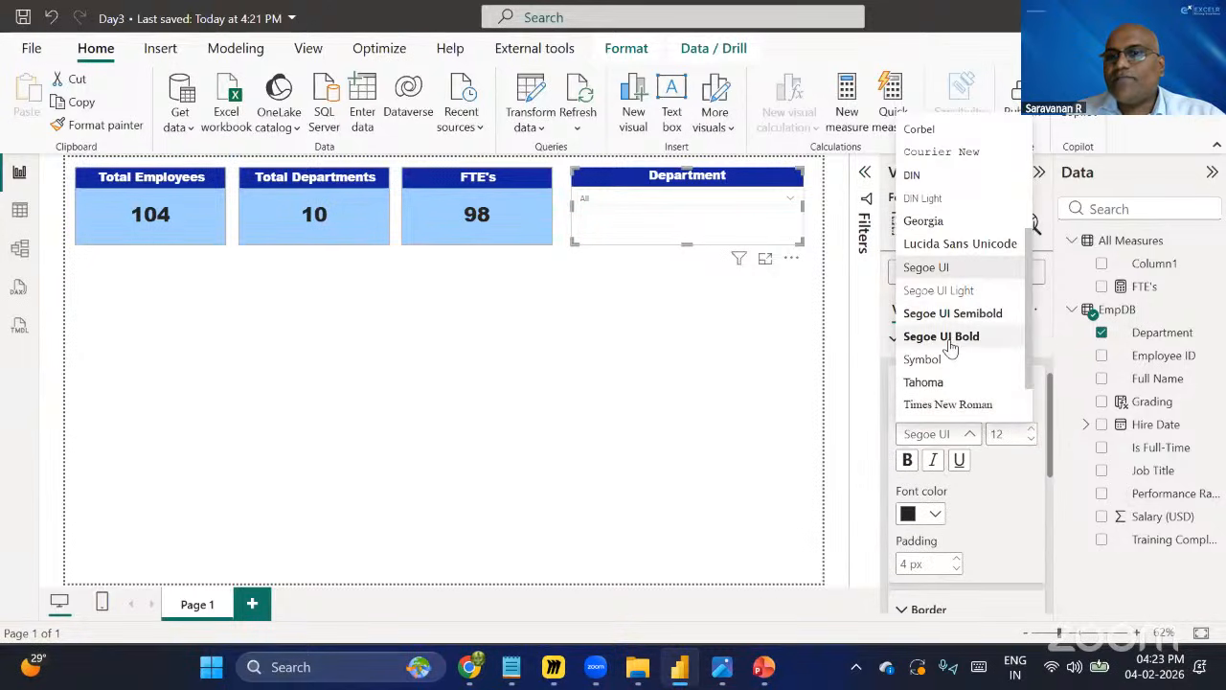
{"action": "left_click", "coordinate": [948, 339]}
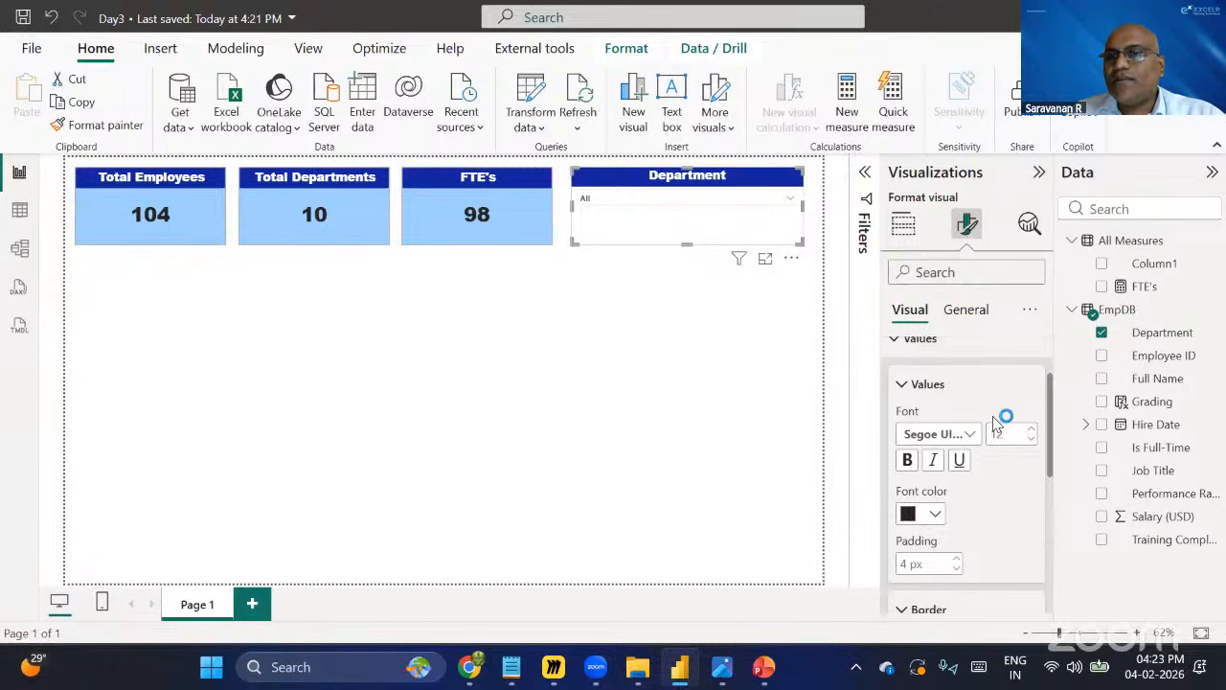
{"action": "left_click", "coordinate": [1032, 430]}
{"action": "left_click", "coordinate": [1032, 431]}
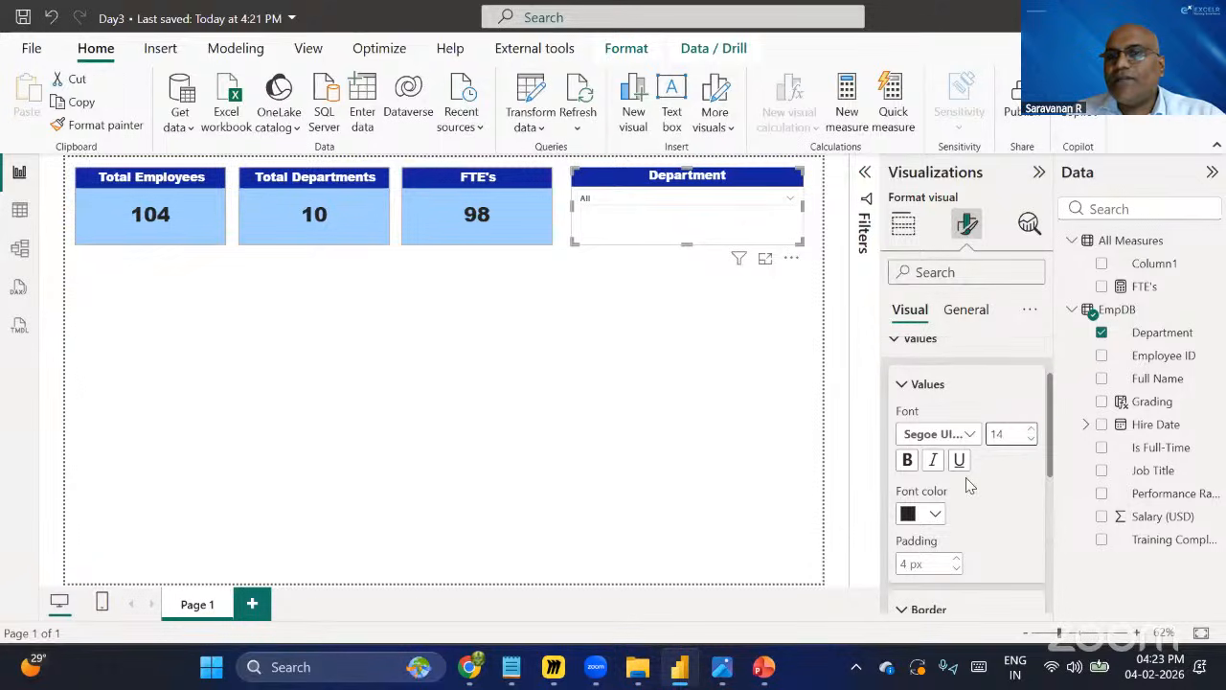
{"action": "left_click", "coordinate": [908, 462]}
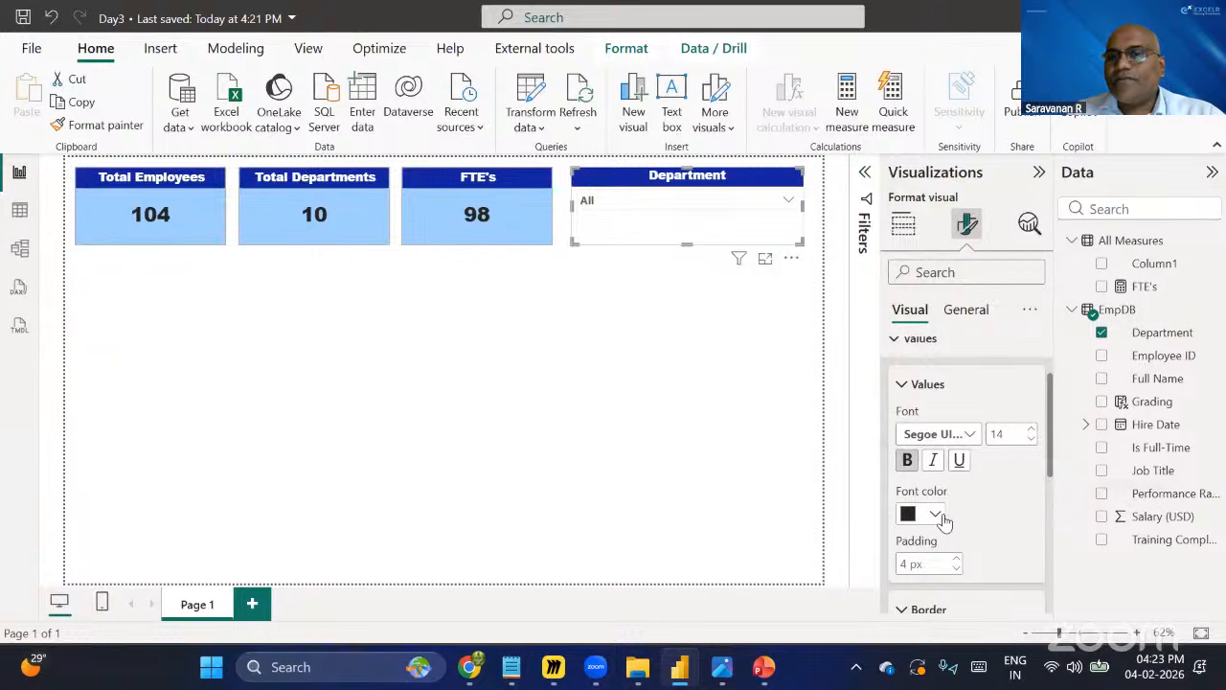
Set the slicer values' background colour to light grey.
{"action": "scroll", "coordinate": [956, 527], "scroll_direction": "down", "scroll_amount": 5}
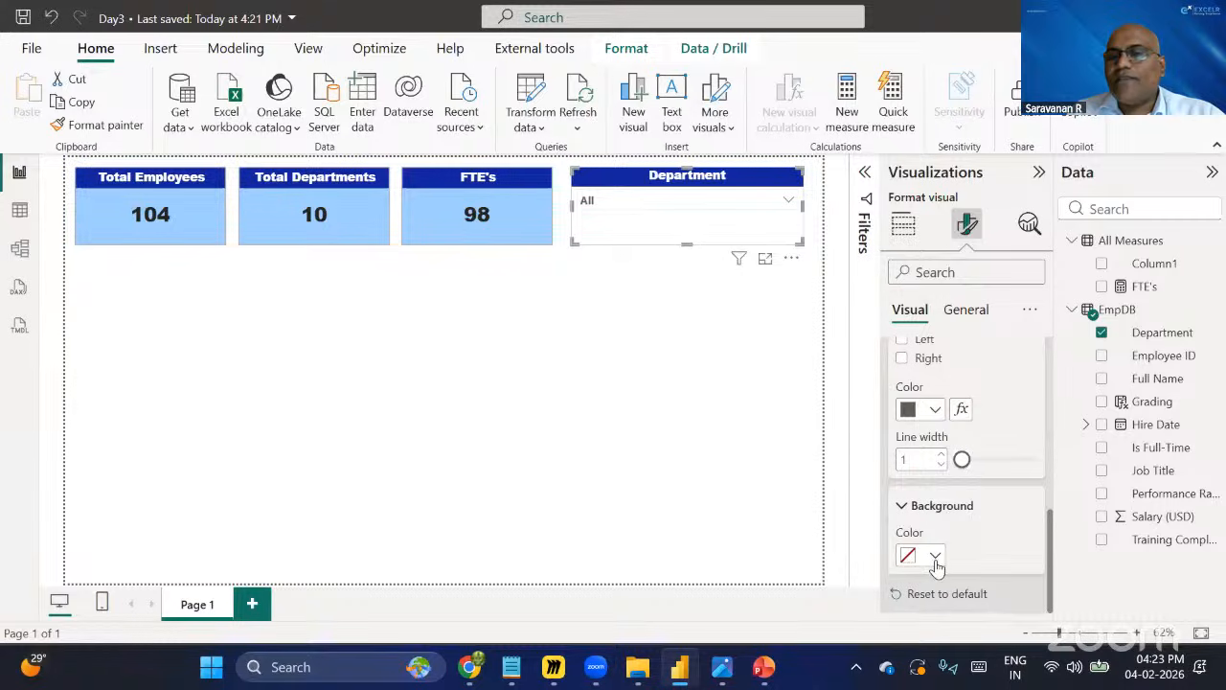
{"action": "left_click", "coordinate": [936, 560]}
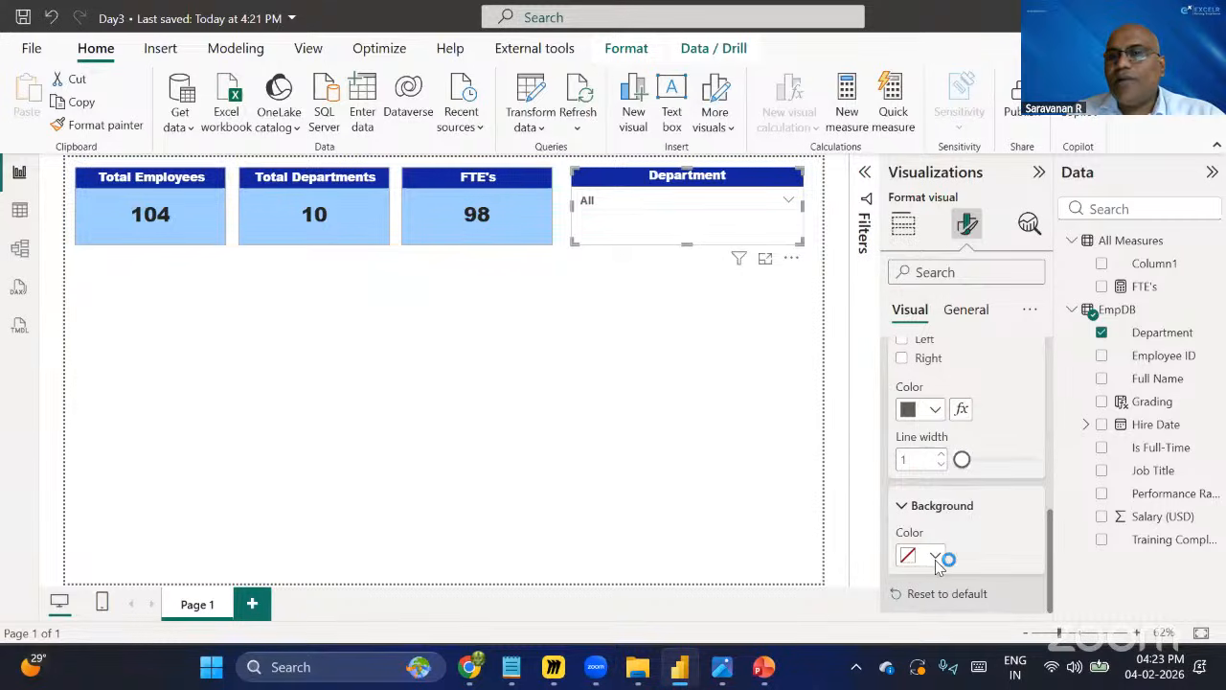
{"action": "left_click", "coordinate": [921, 257]}
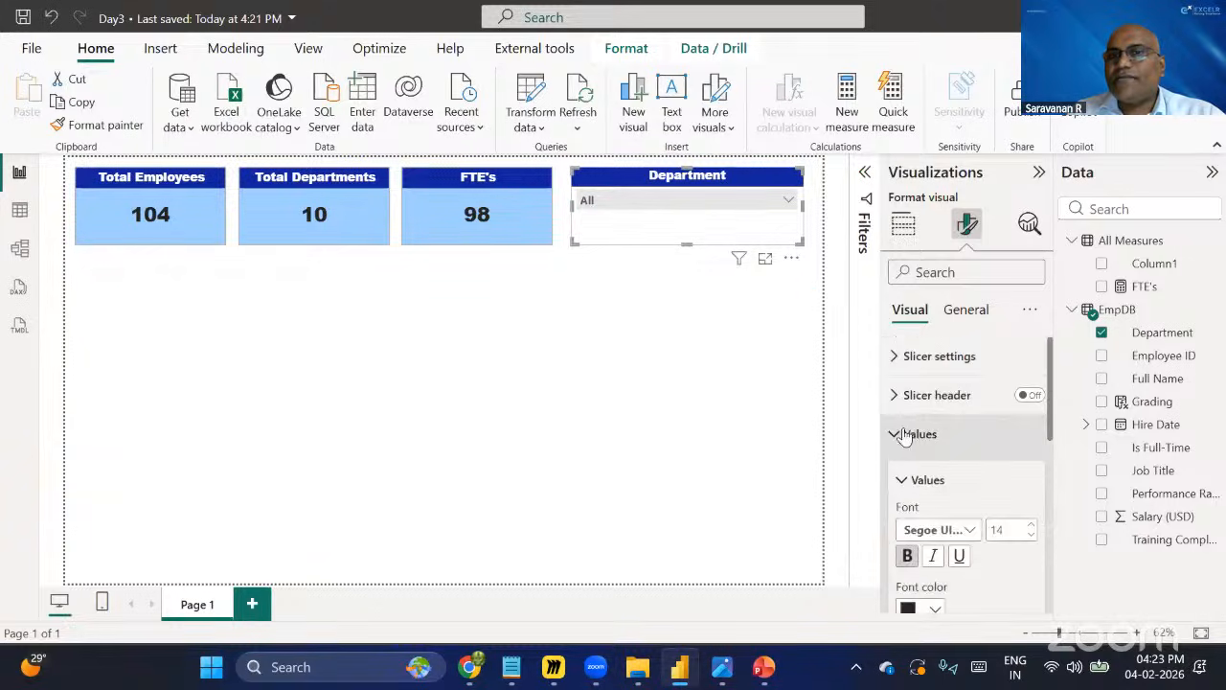
{"action": "left_click", "coordinate": [905, 433]}
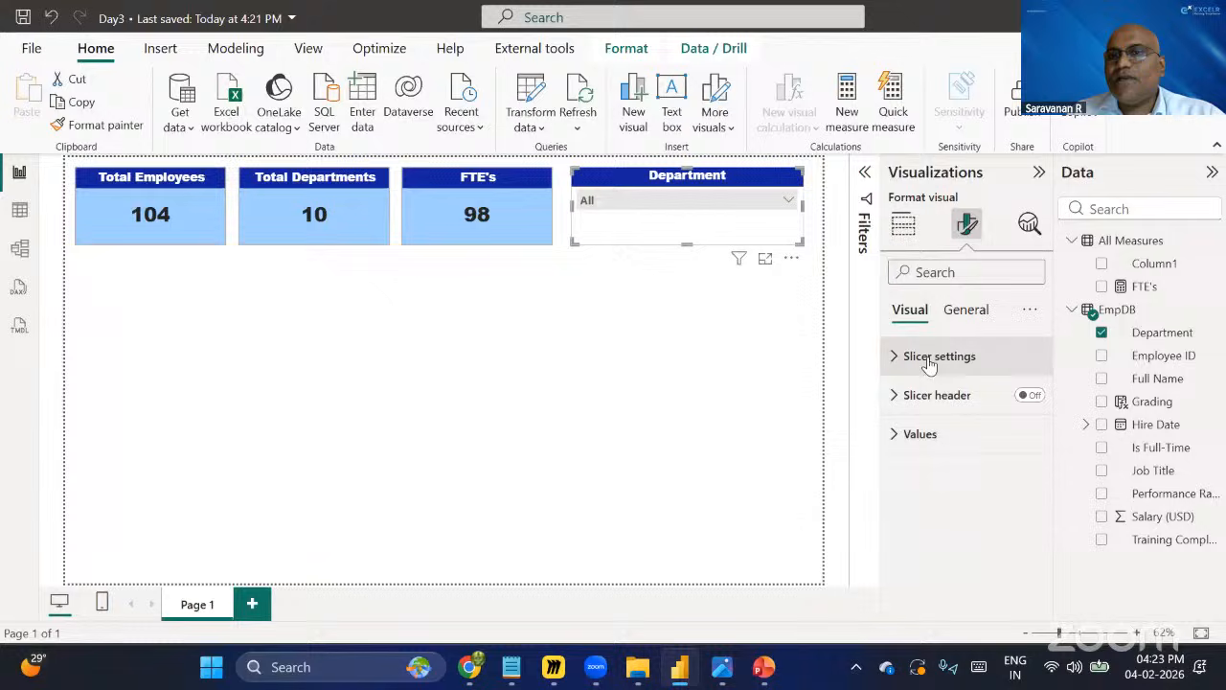
Set the slicer's visual background colour to light blue #a0d1ff.
{"action": "left_click", "coordinate": [966, 316]}
{"action": "left_click", "coordinate": [910, 434]}
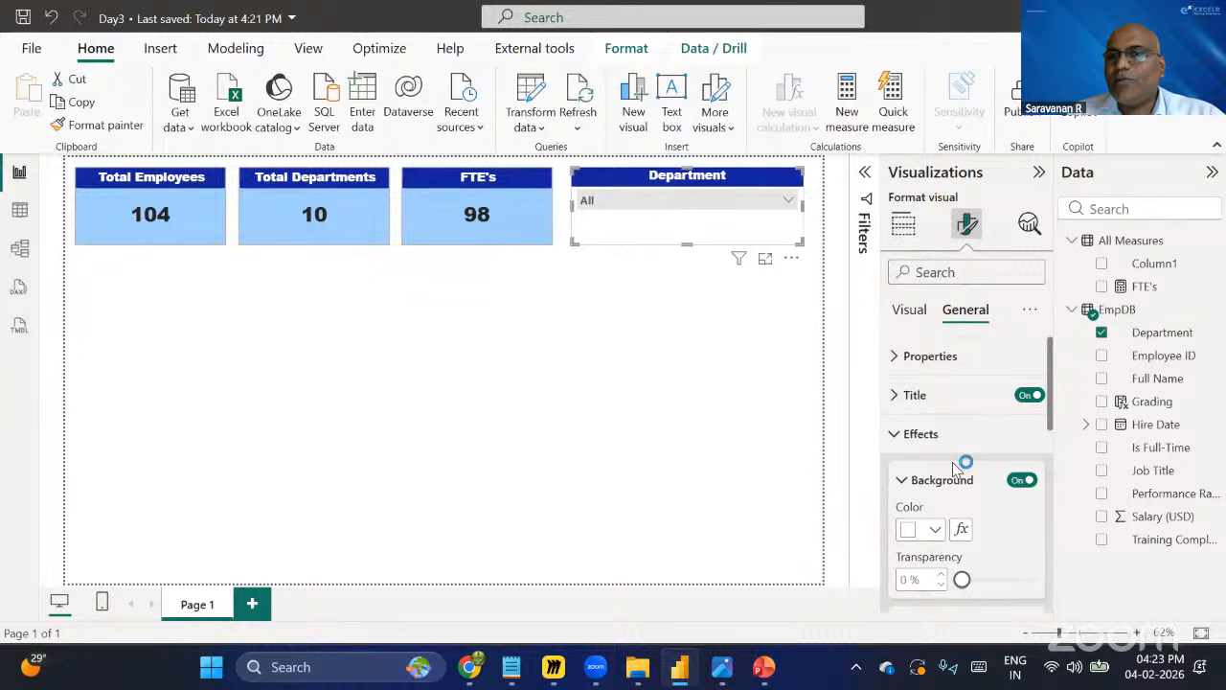
{"action": "scroll", "coordinate": [955, 469], "scroll_direction": "down", "scroll_amount": 2}
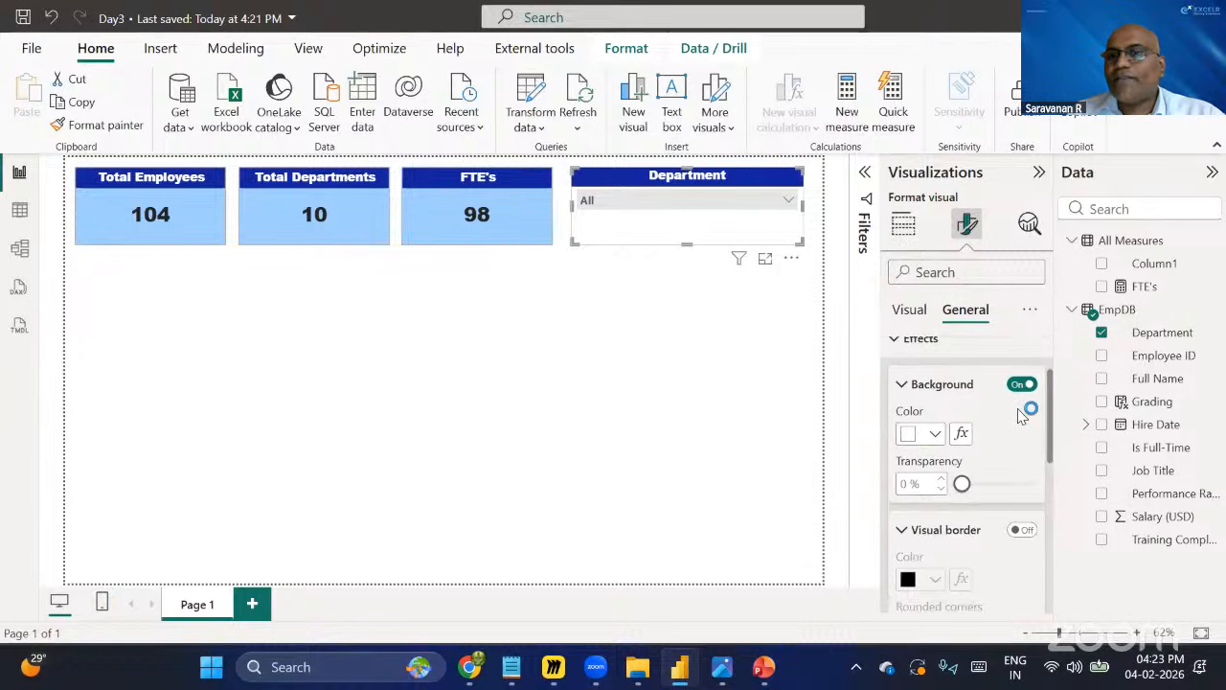
{"action": "left_click", "coordinate": [937, 434]}
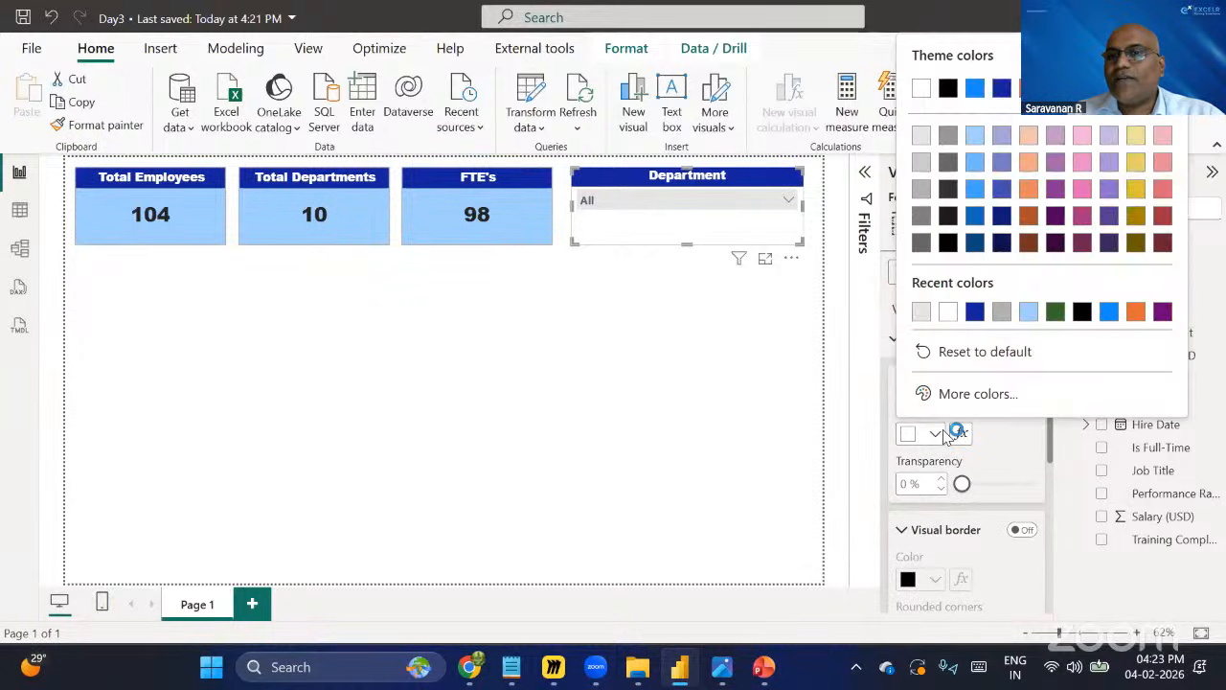
{"action": "left_click", "coordinate": [975, 138]}
{"action": "left_click", "coordinate": [722, 320]}
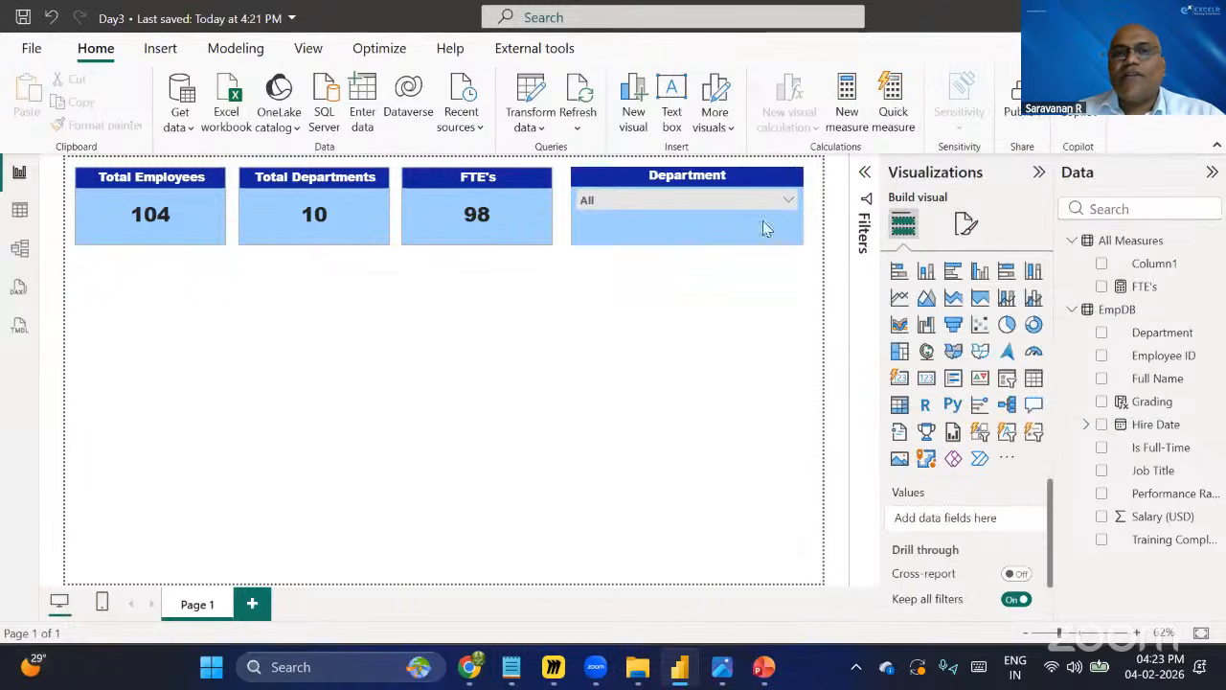
Filter the report by selecting Engineering, then IT, in the Department slicer dropdown.
{"action": "left_click", "coordinate": [782, 197]}
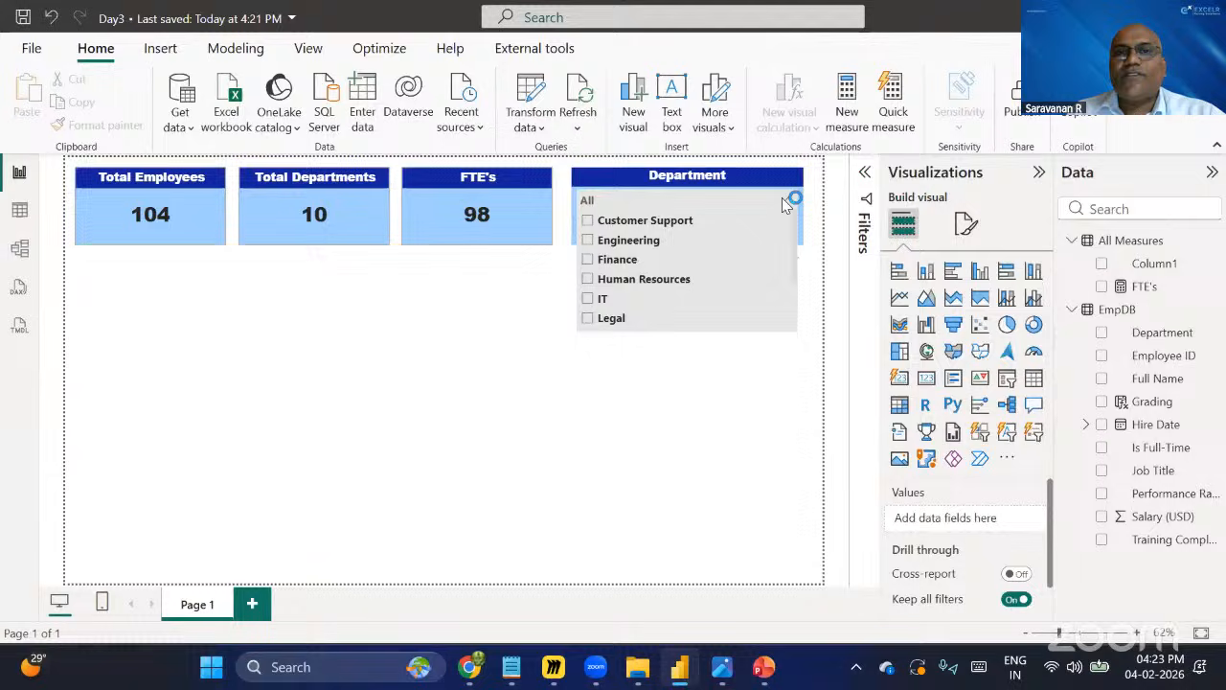
{"action": "left_click", "coordinate": [588, 241]}
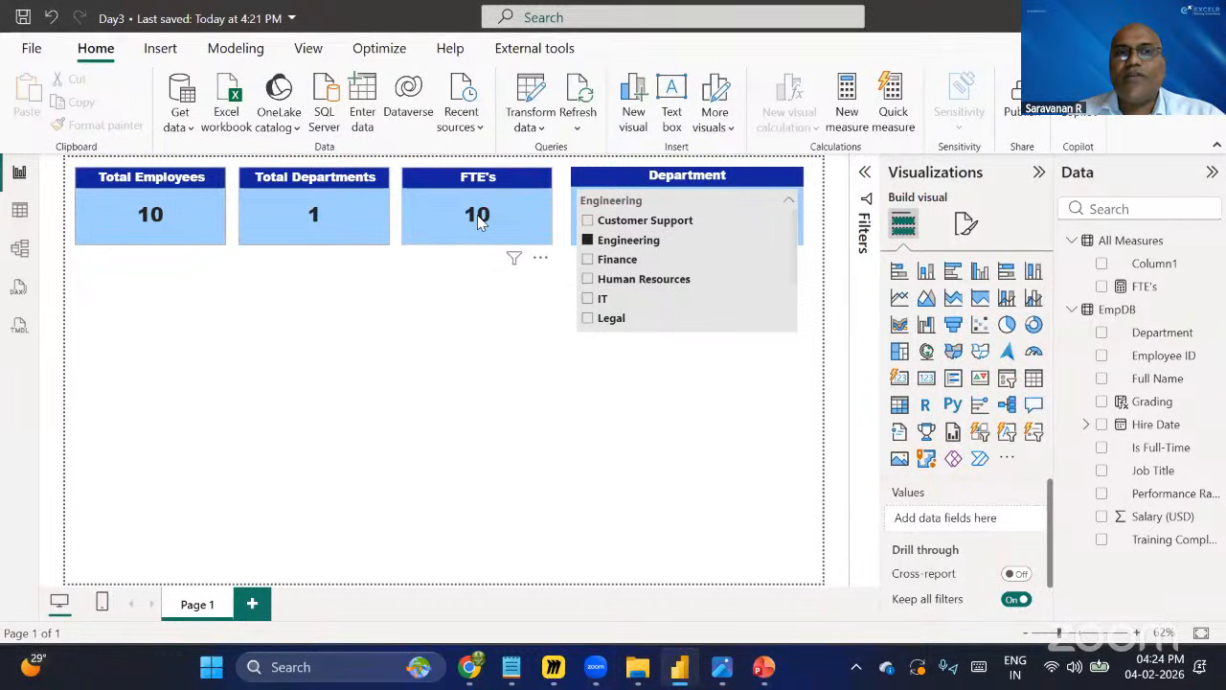
{"action": "left_click", "coordinate": [589, 298]}
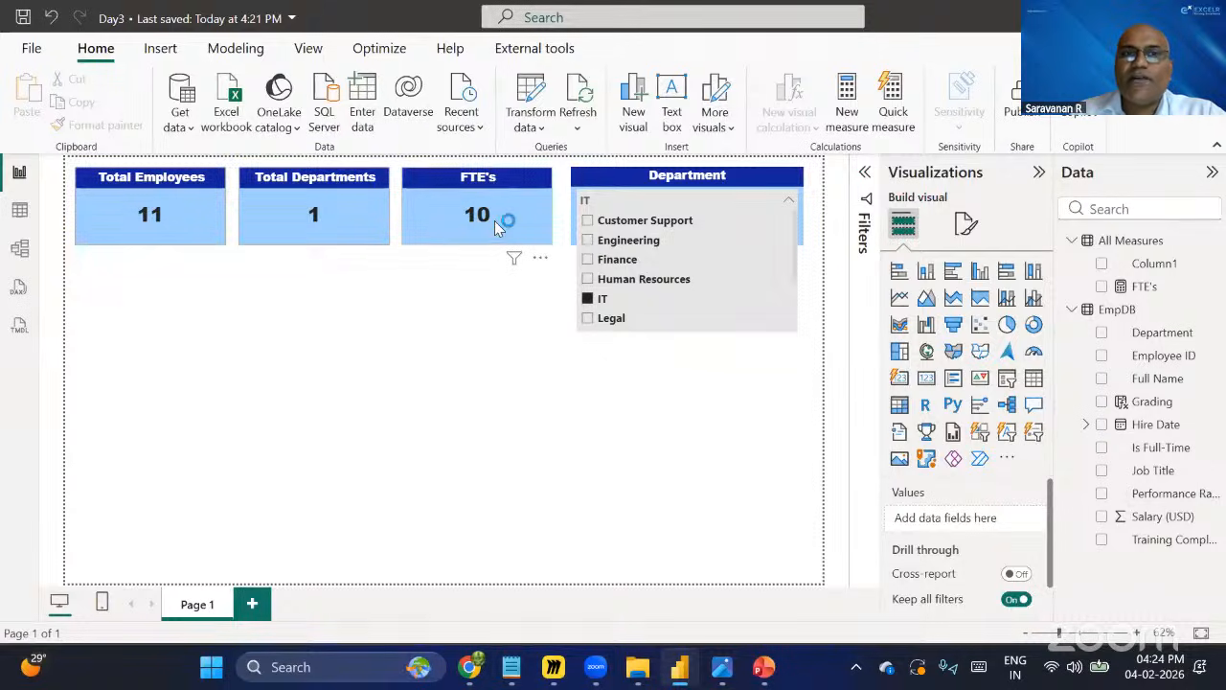
{"action": "left_click", "coordinate": [625, 292]}
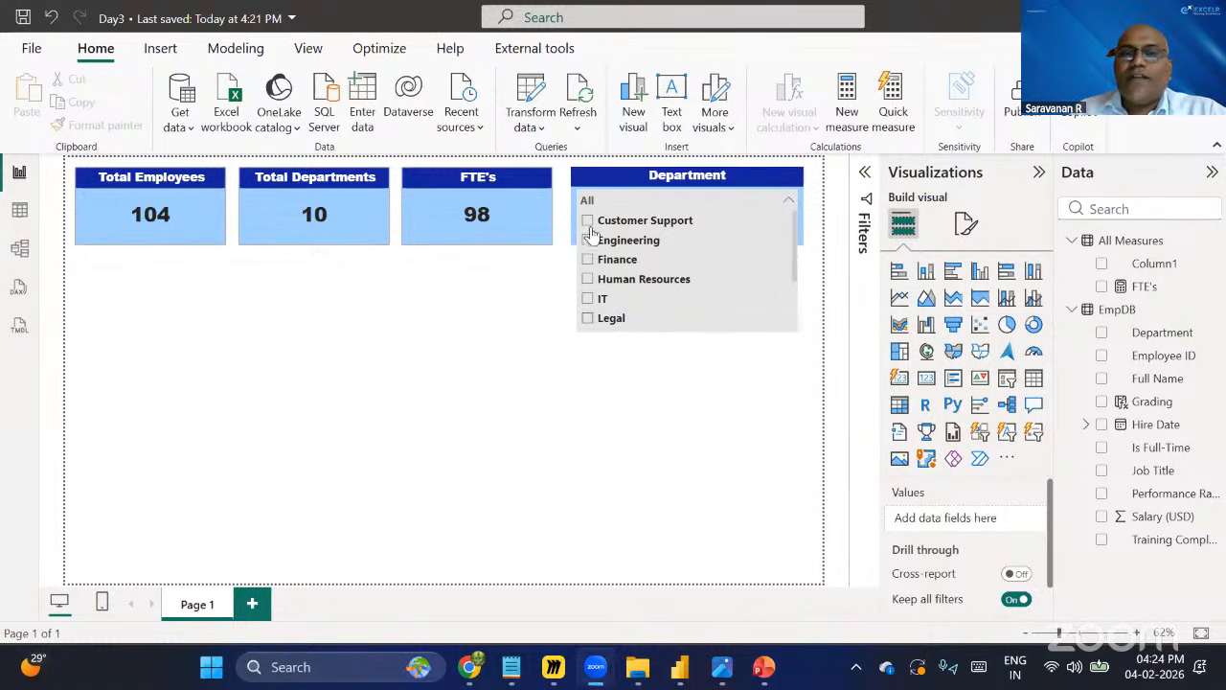
{"action": "left_click", "coordinate": [668, 237]}
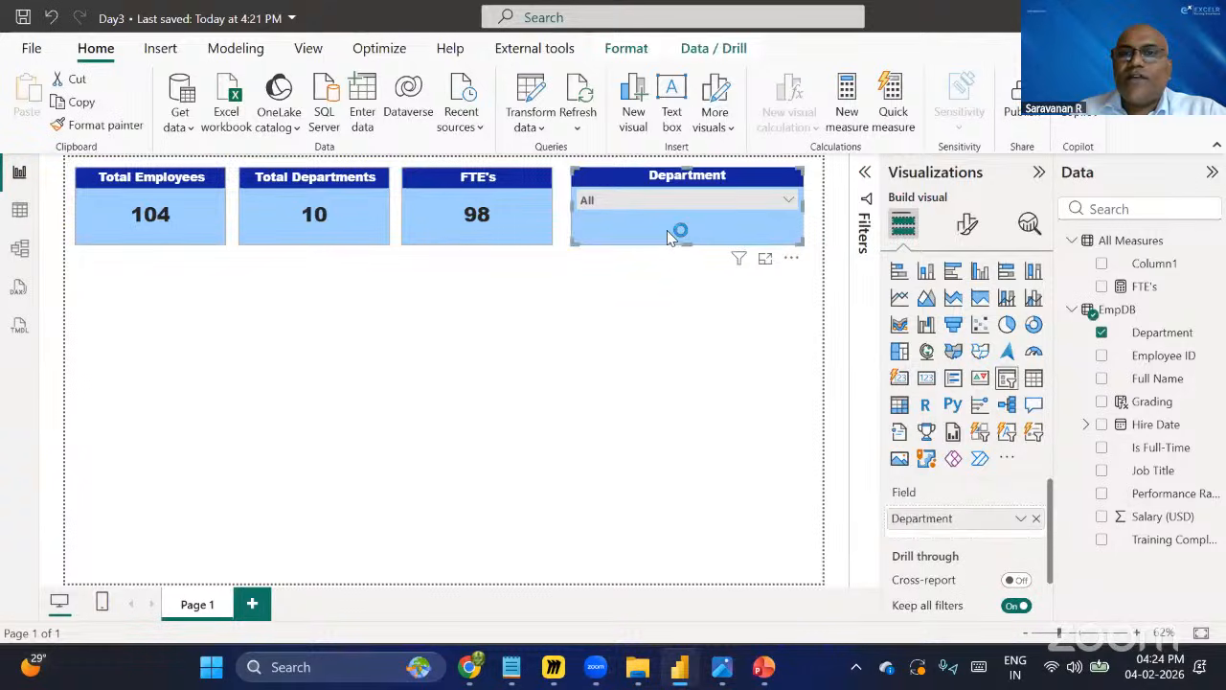
Filter by Customer Support in the slicer, then clear the selection and close the dropdown.
{"action": "left_click", "coordinate": [736, 198]}
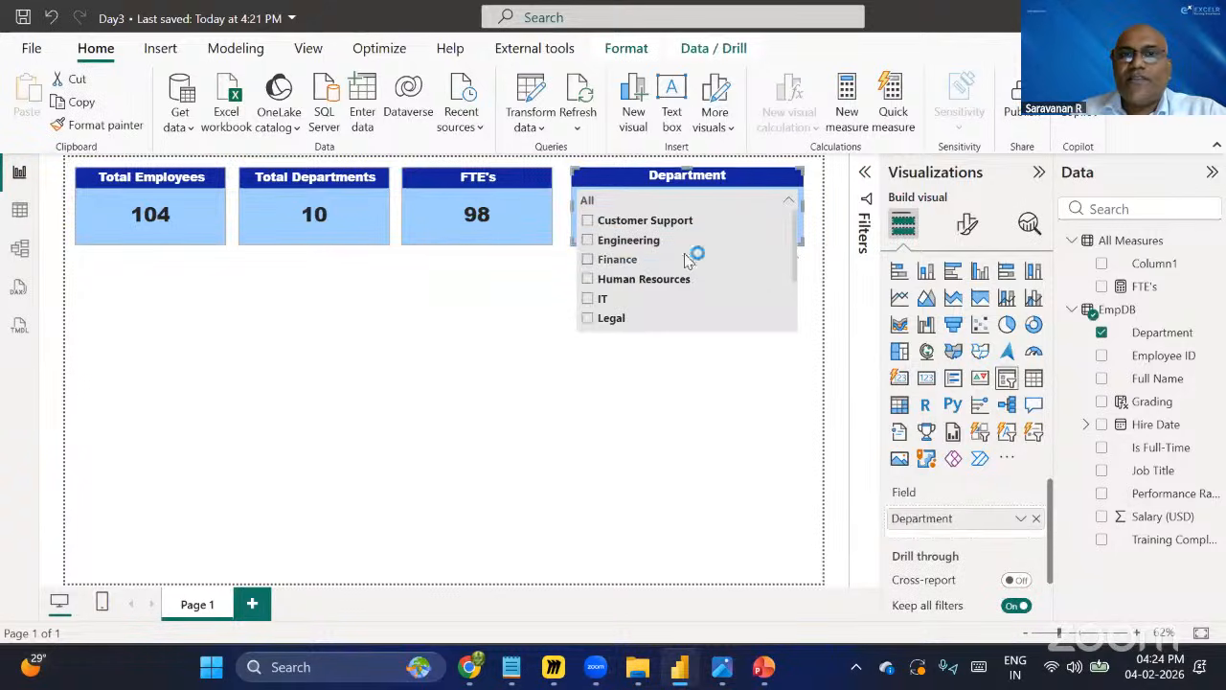
{"action": "left_click", "coordinate": [589, 222]}
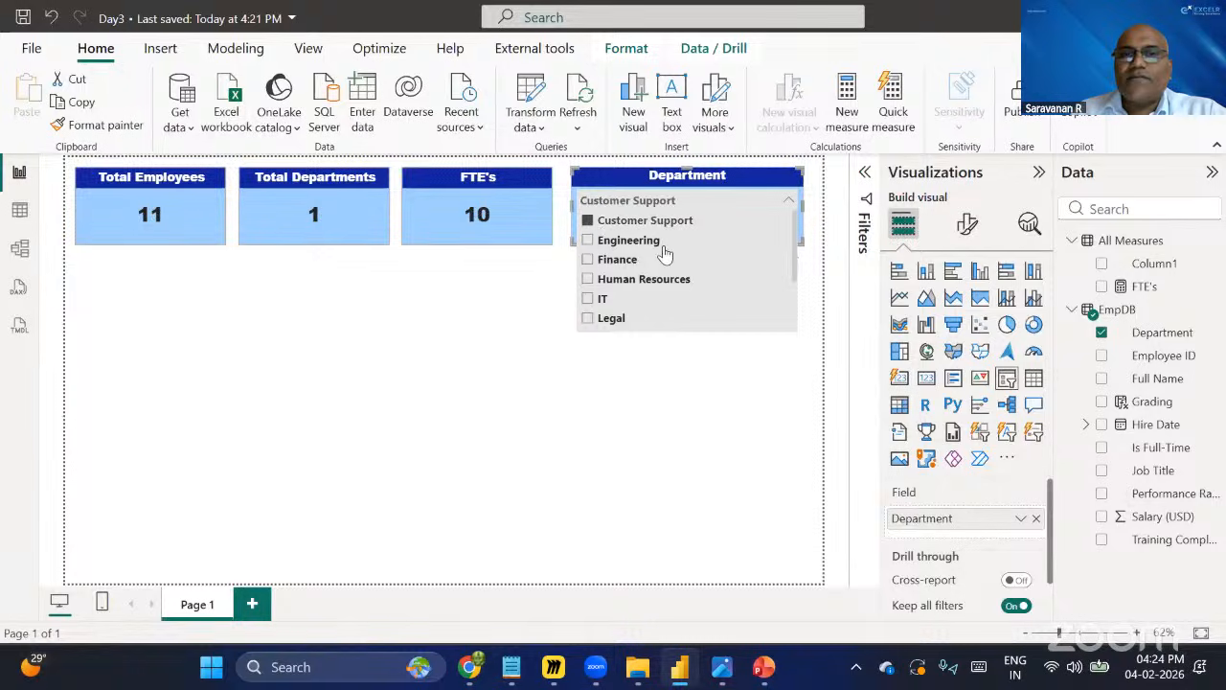
{"action": "left_click", "coordinate": [589, 221]}
{"action": "left_click", "coordinate": [786, 180]}
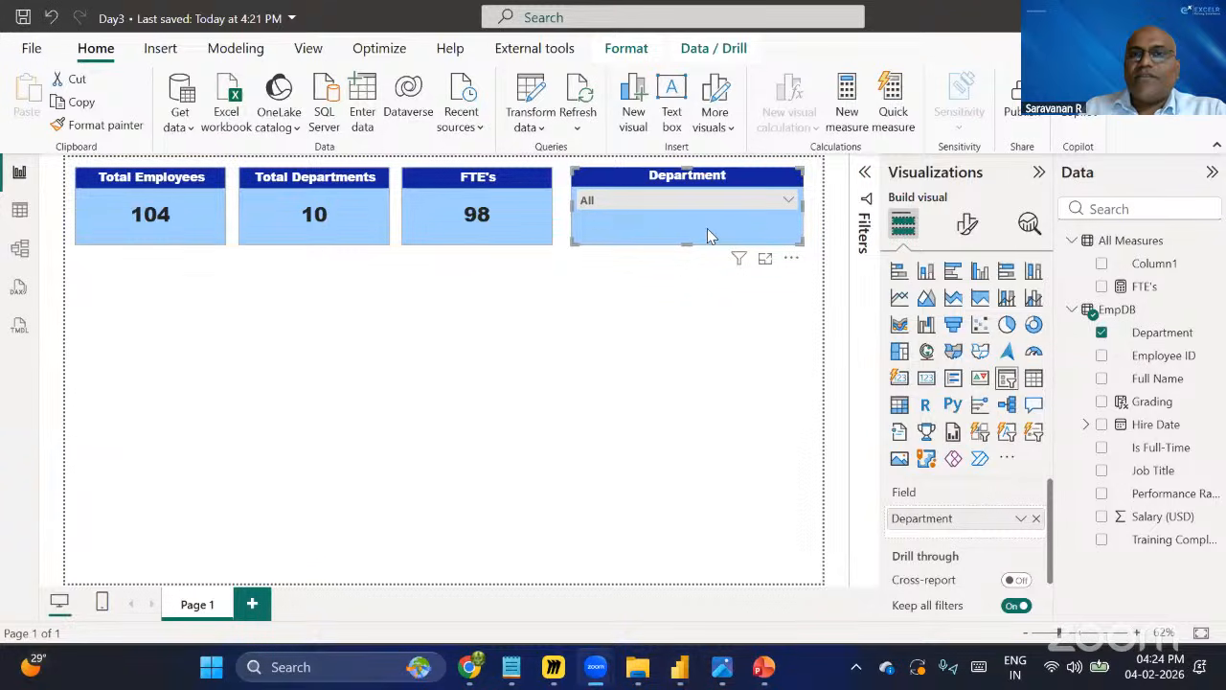
Delete the Department slicer, then insert a new blank slicer and place it beside the FTE's card.
{"action": "key", "text": "Delete"}
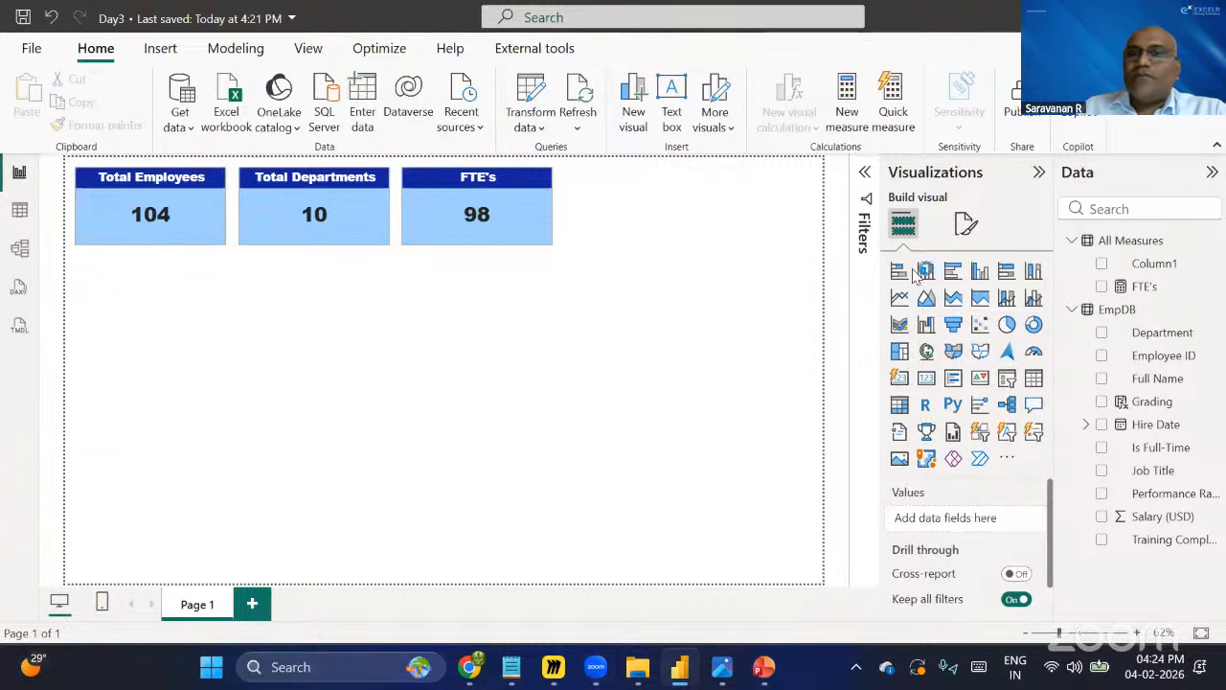
{"action": "left_click", "coordinate": [1008, 379]}
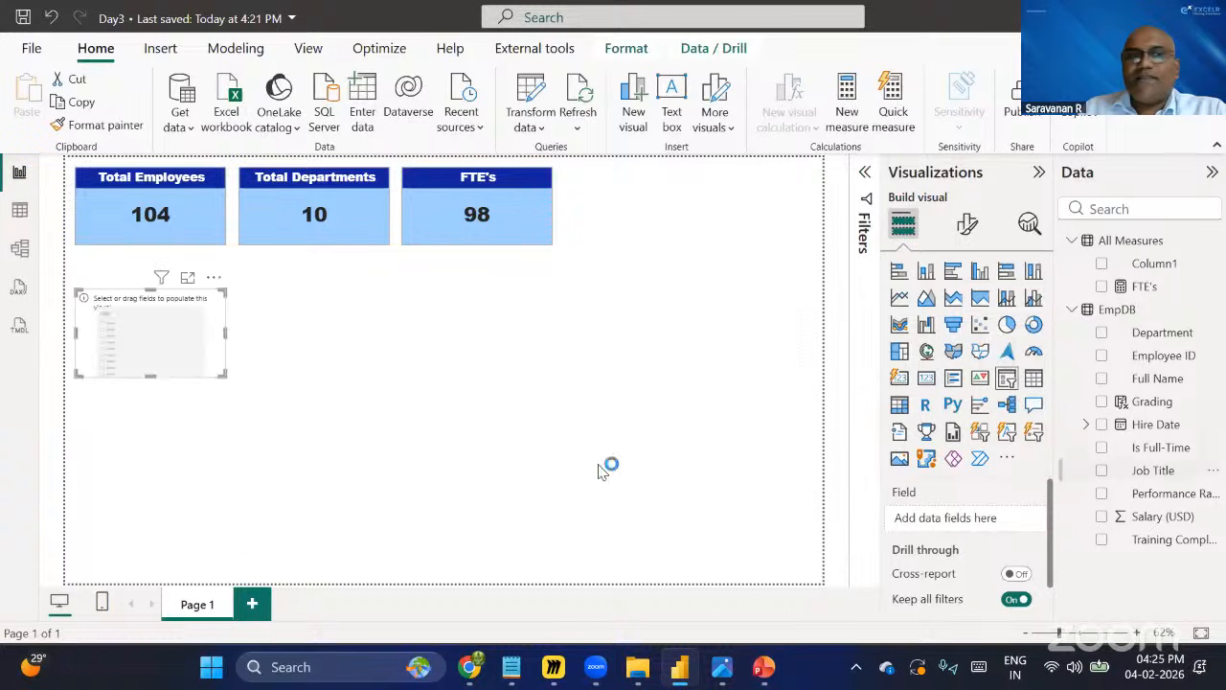
{"action": "left_click_drag", "start_coordinate": [672, 210], "coordinate": [623, 206]}
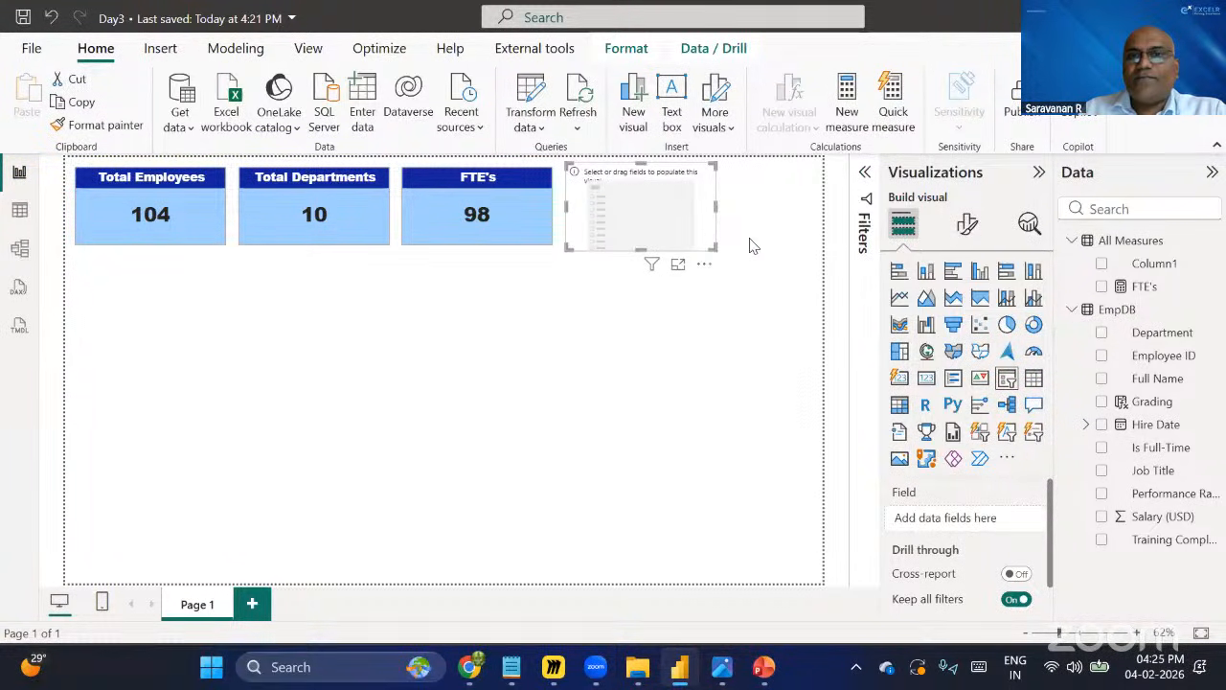
{"action": "left_click_drag", "start_coordinate": [750, 239], "coordinate": [750, 238]}
{"action": "left_click_drag", "start_coordinate": [654, 201], "coordinate": [654, 200]}
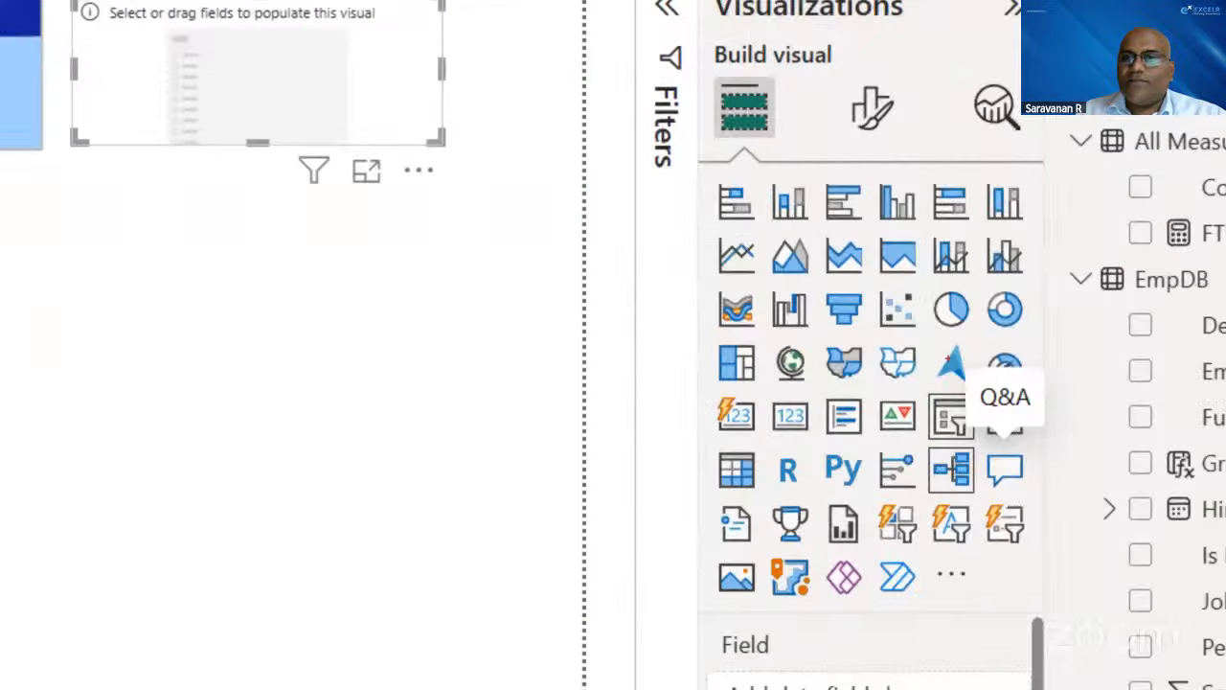
{"action": "left_click_drag", "start_coordinate": [916, 379], "coordinate": [987, 445]}
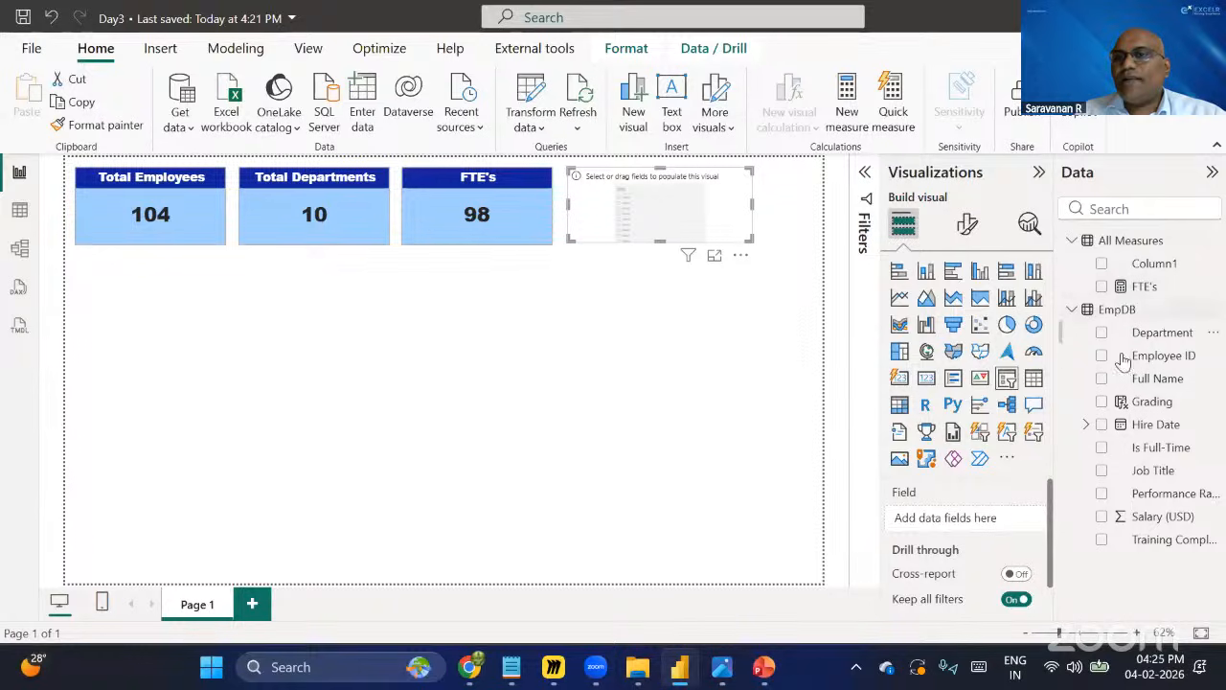
Populate the new slicer with the EmpDB Department field.
{"action": "left_click", "coordinate": [1072, 241]}
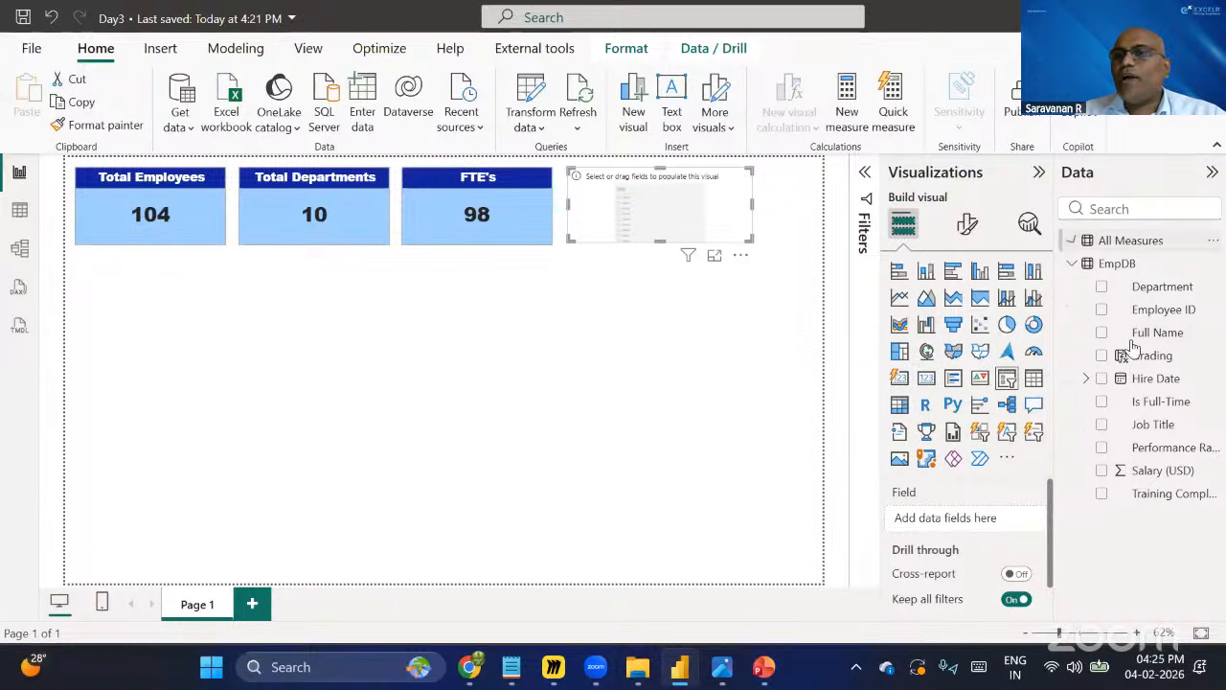
{"action": "left_click", "coordinate": [1103, 288]}
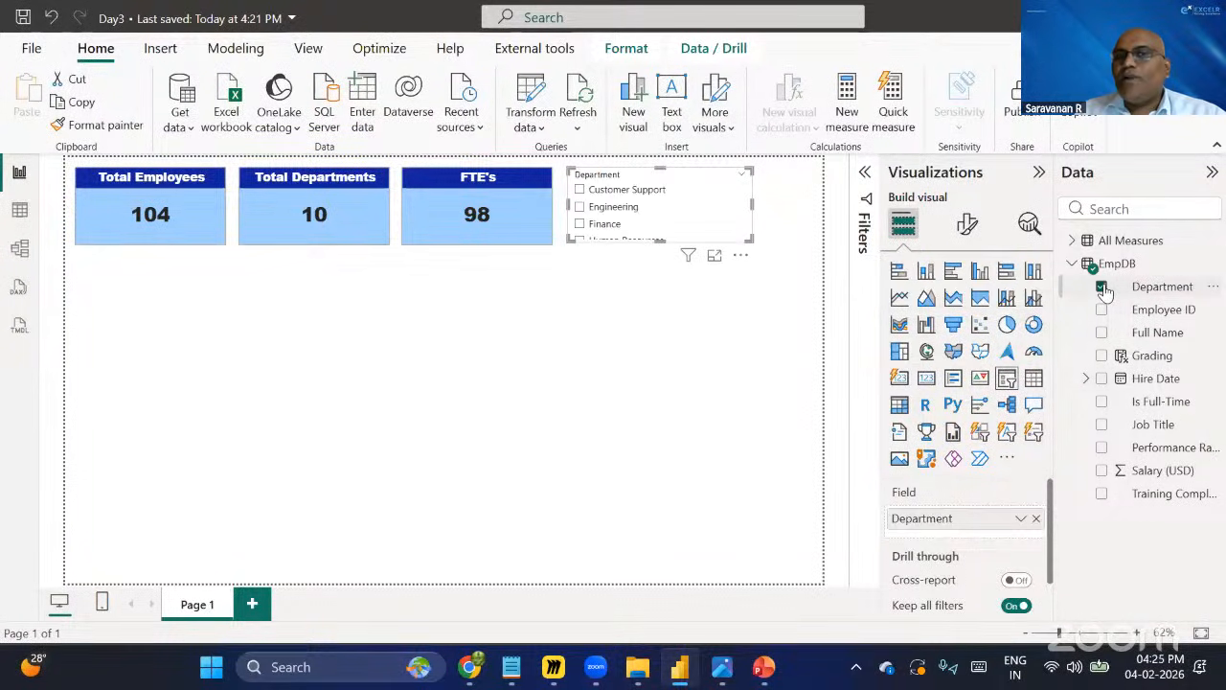
Browse the EmpDB table in table view, then return to the report view.
{"action": "left_click", "coordinate": [35, 210]}
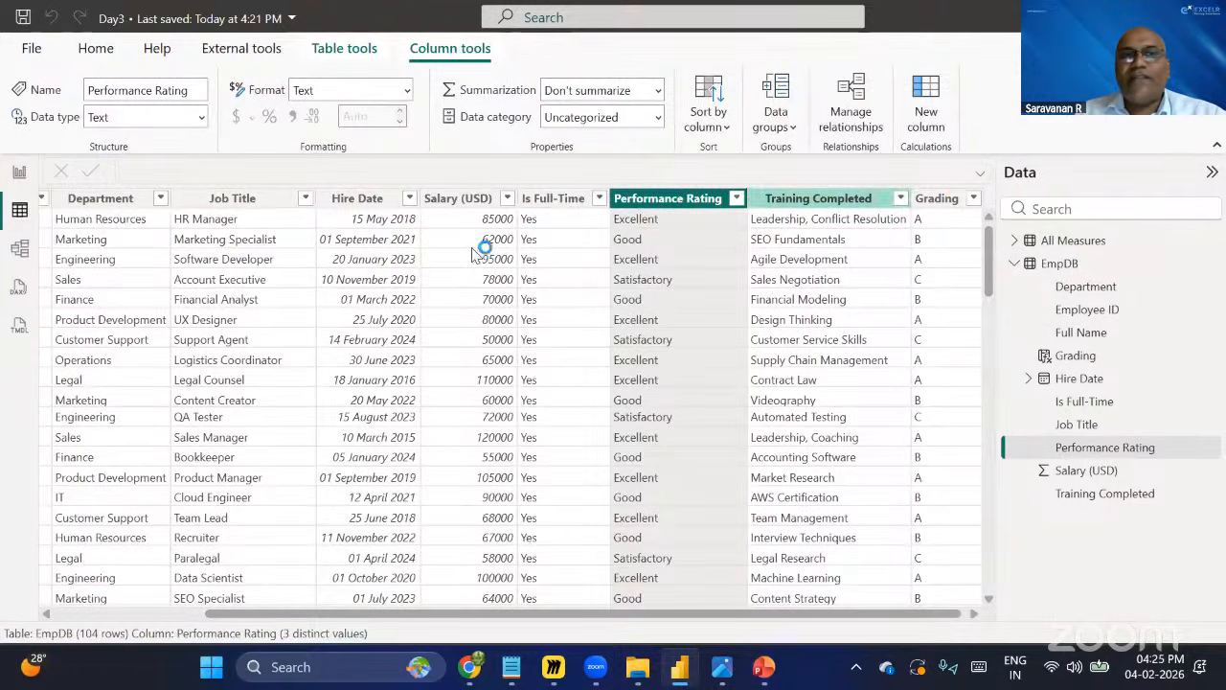
{"action": "left_click", "coordinate": [246, 203]}
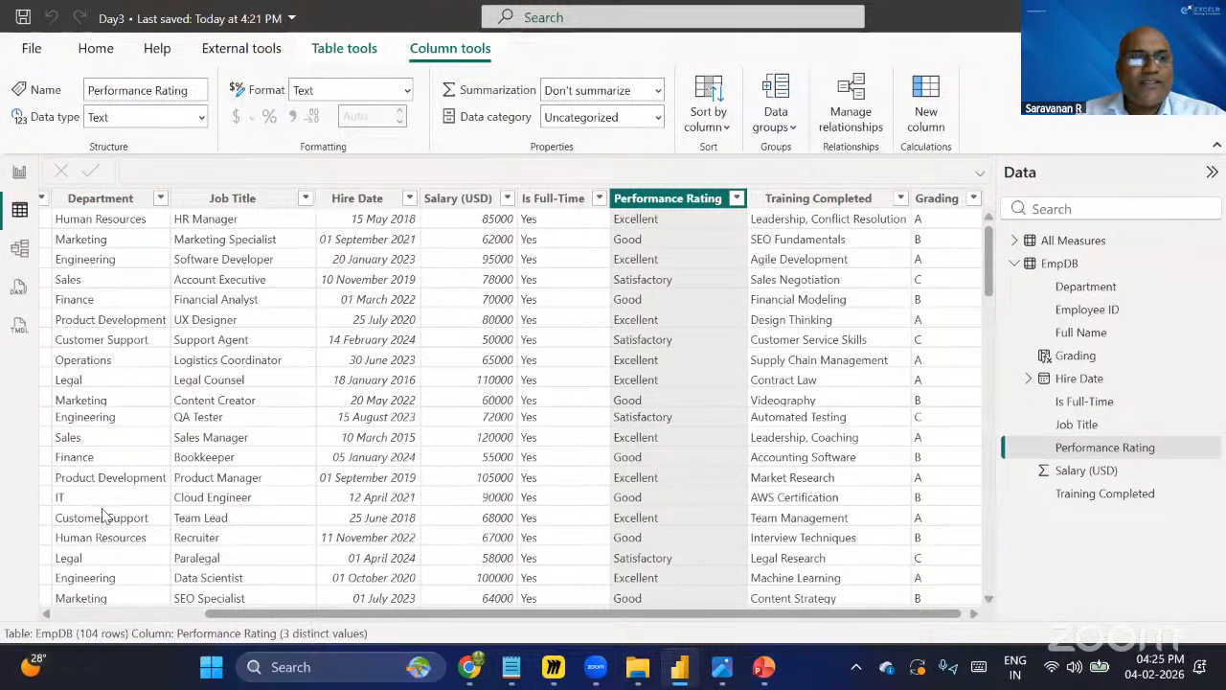
{"action": "scroll", "coordinate": [106, 516], "scroll_direction": "down", "scroll_amount": 3}
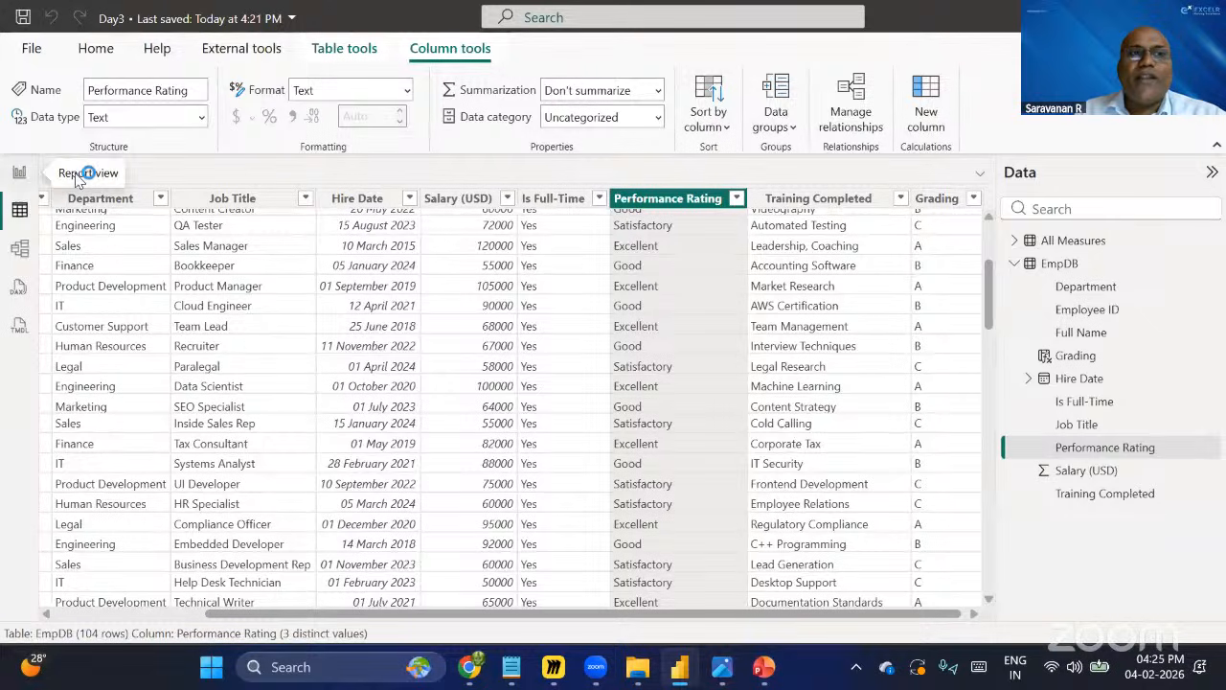
{"action": "left_click", "coordinate": [19, 171]}
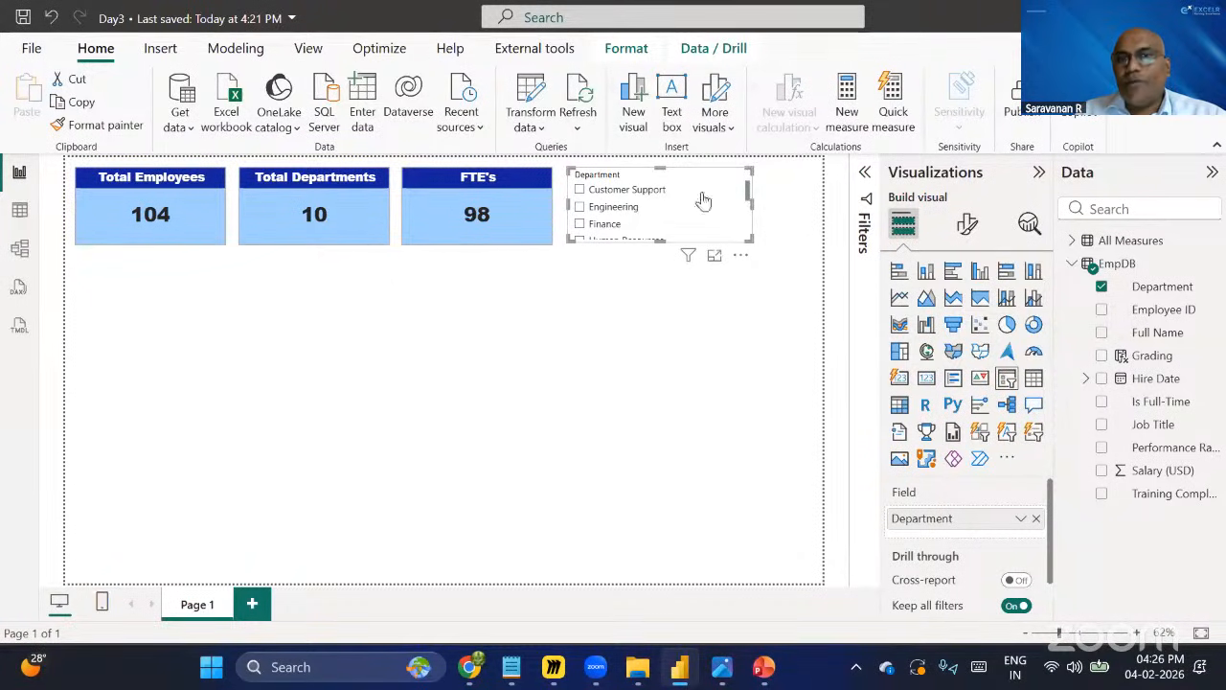
Turn off the slicer header and change the slicer style to Dropdown.
{"action": "left_click", "coordinate": [968, 227]}
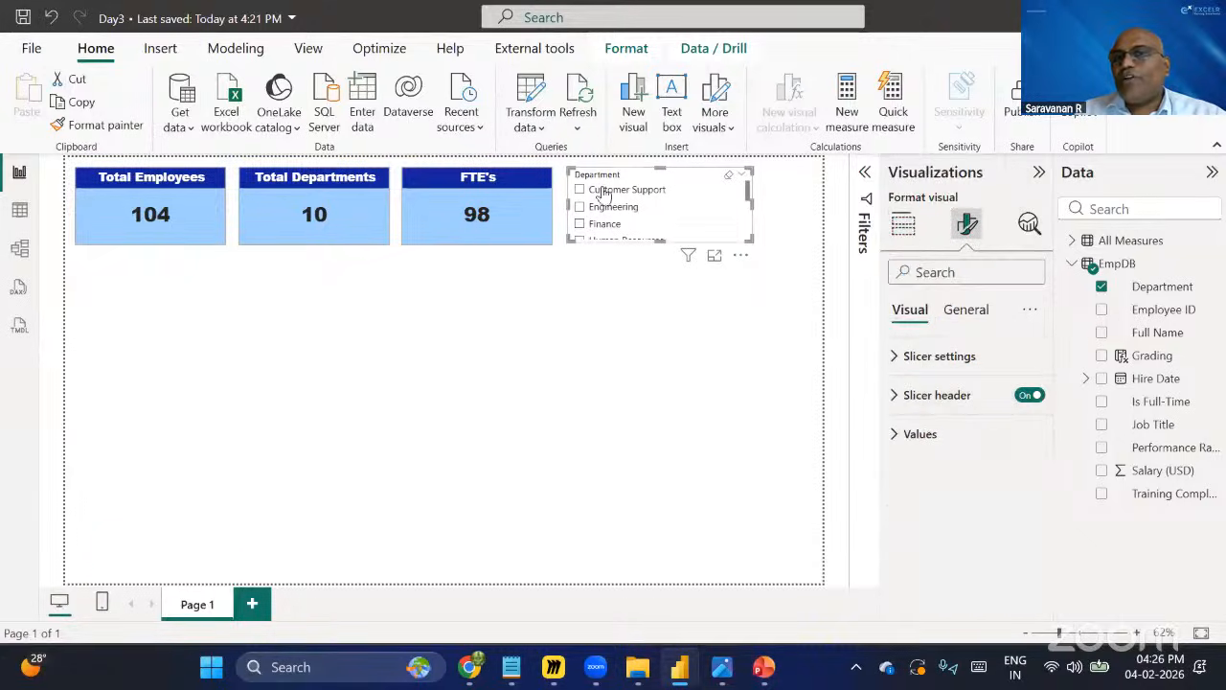
{"action": "left_click", "coordinate": [1025, 399]}
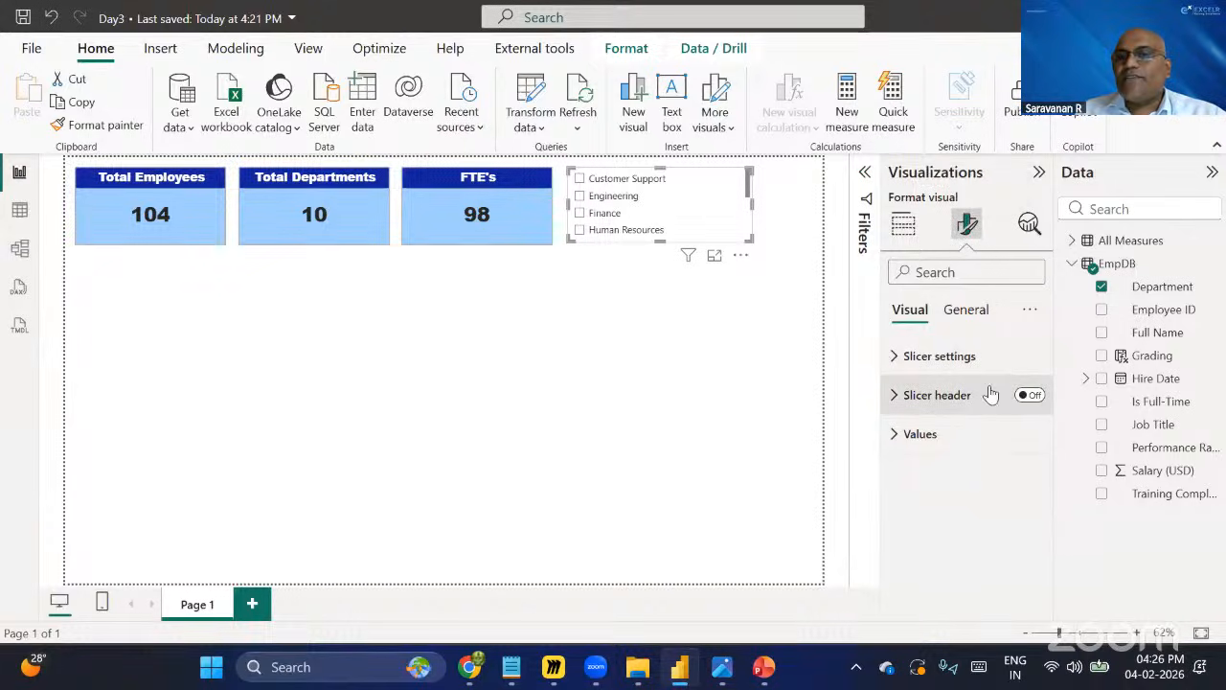
{"action": "left_click", "coordinate": [899, 357]}
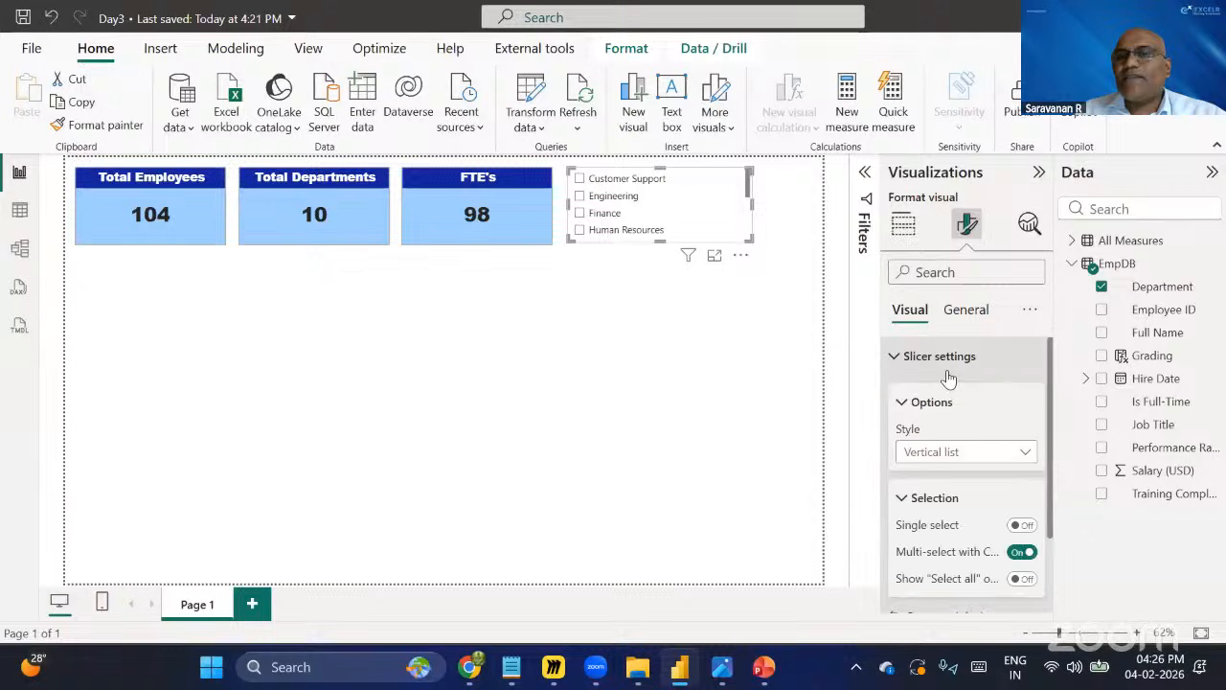
{"action": "scroll", "coordinate": [958, 374], "scroll_direction": "down", "scroll_amount": 3}
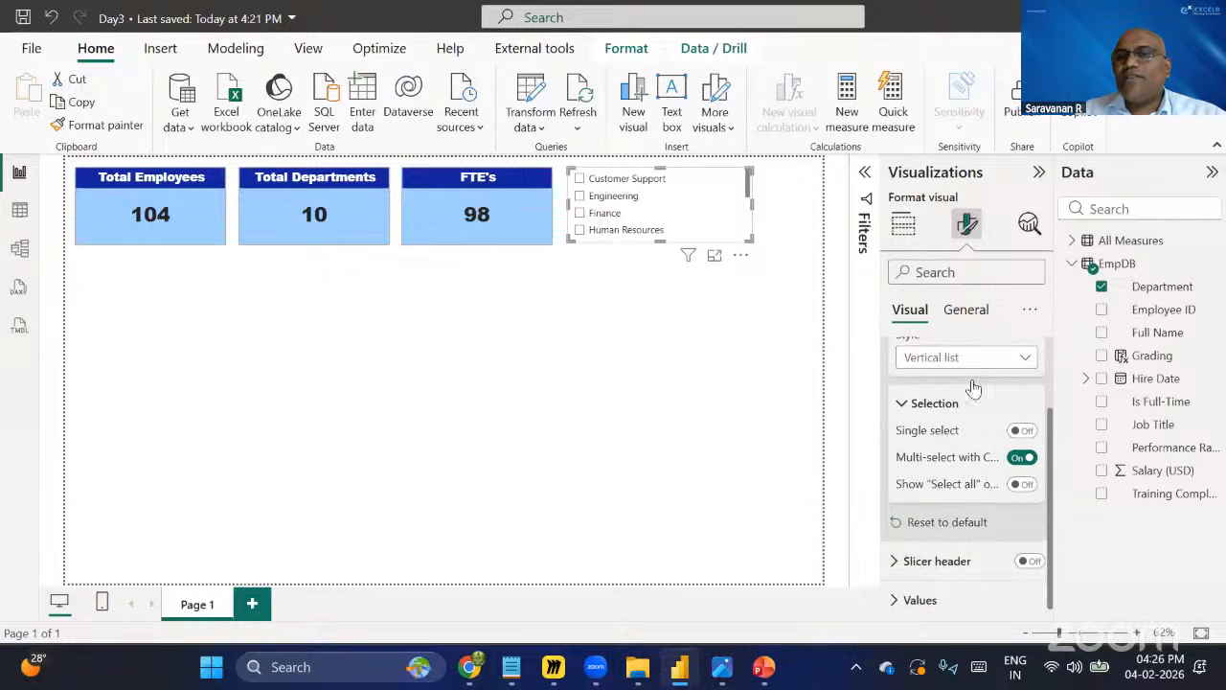
{"action": "scroll", "coordinate": [971, 393], "scroll_direction": "up", "scroll_amount": 2}
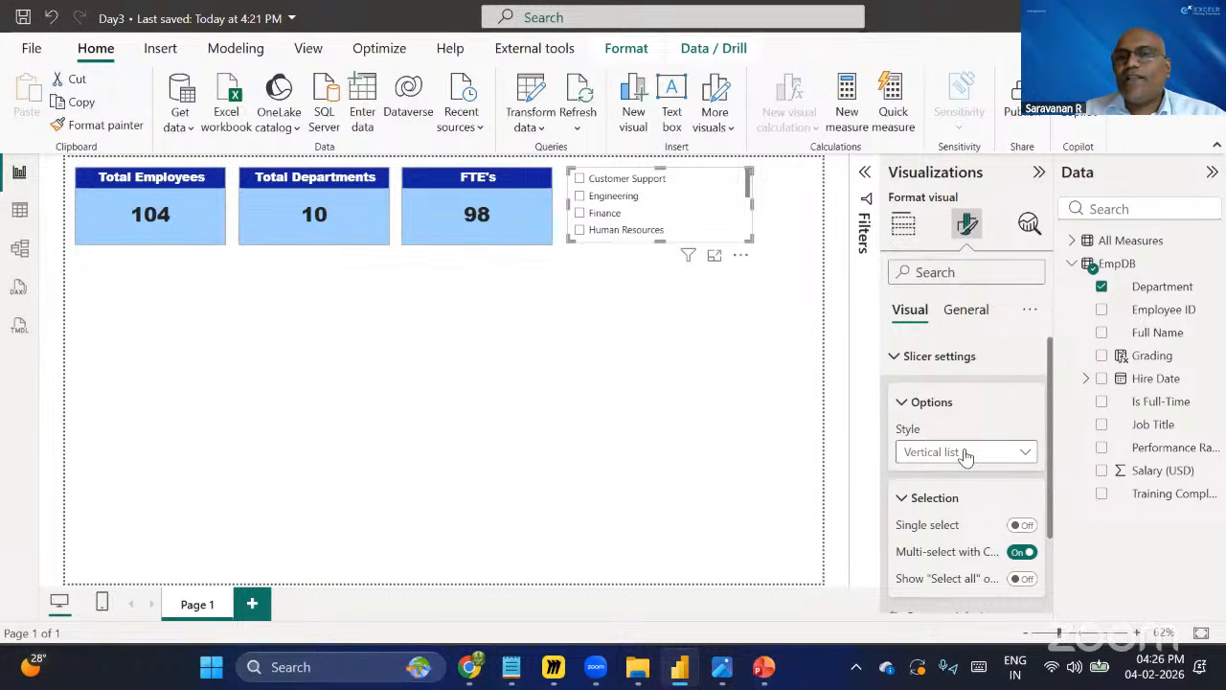
{"action": "left_click", "coordinate": [966, 454]}
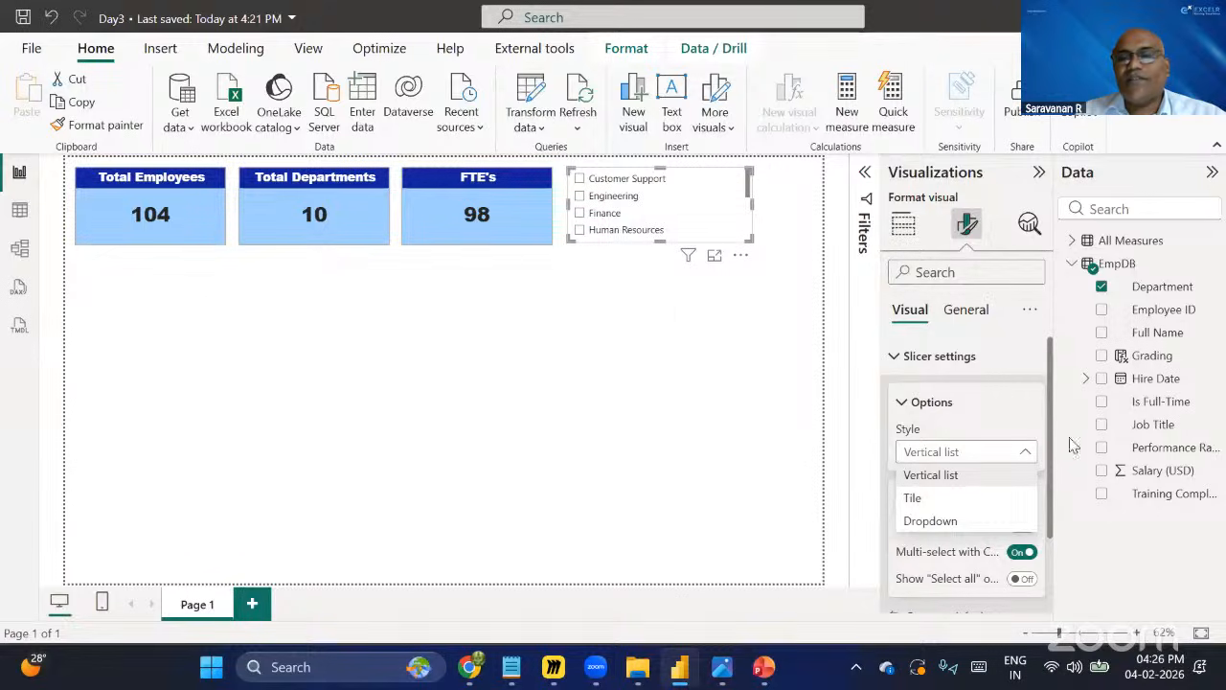
{"action": "left_click", "coordinate": [927, 518]}
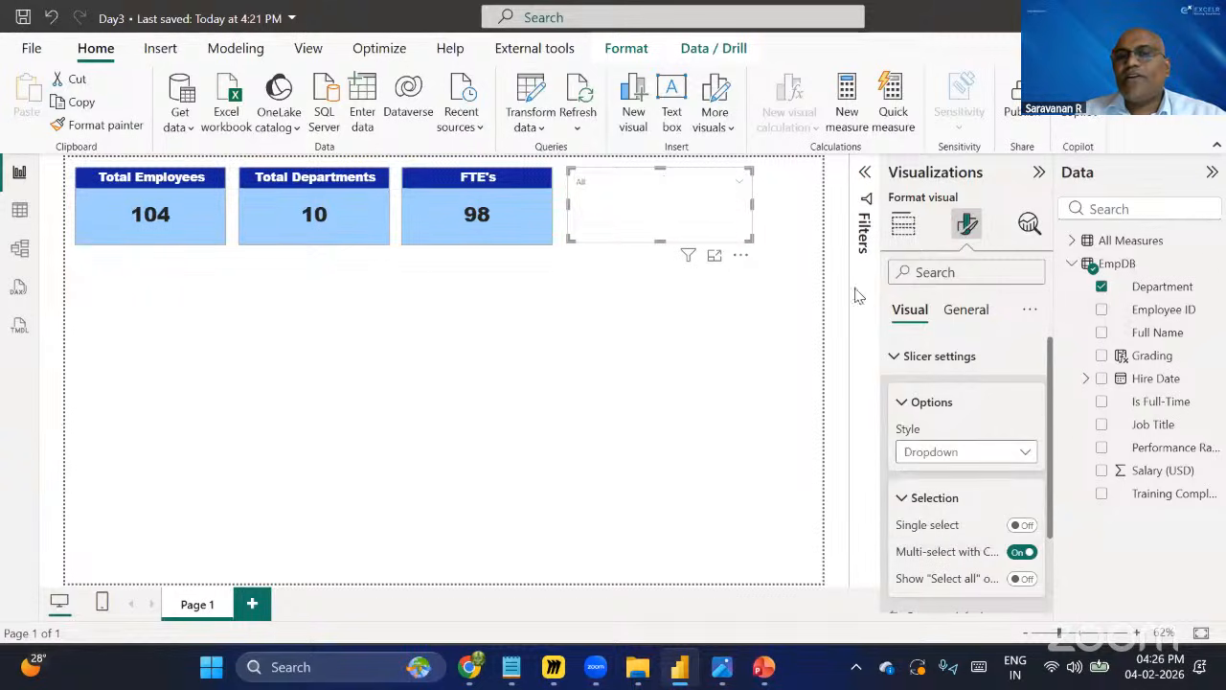
Open the slicer's dropdown to review the department list, then close it.
{"action": "left_click", "coordinate": [739, 186]}
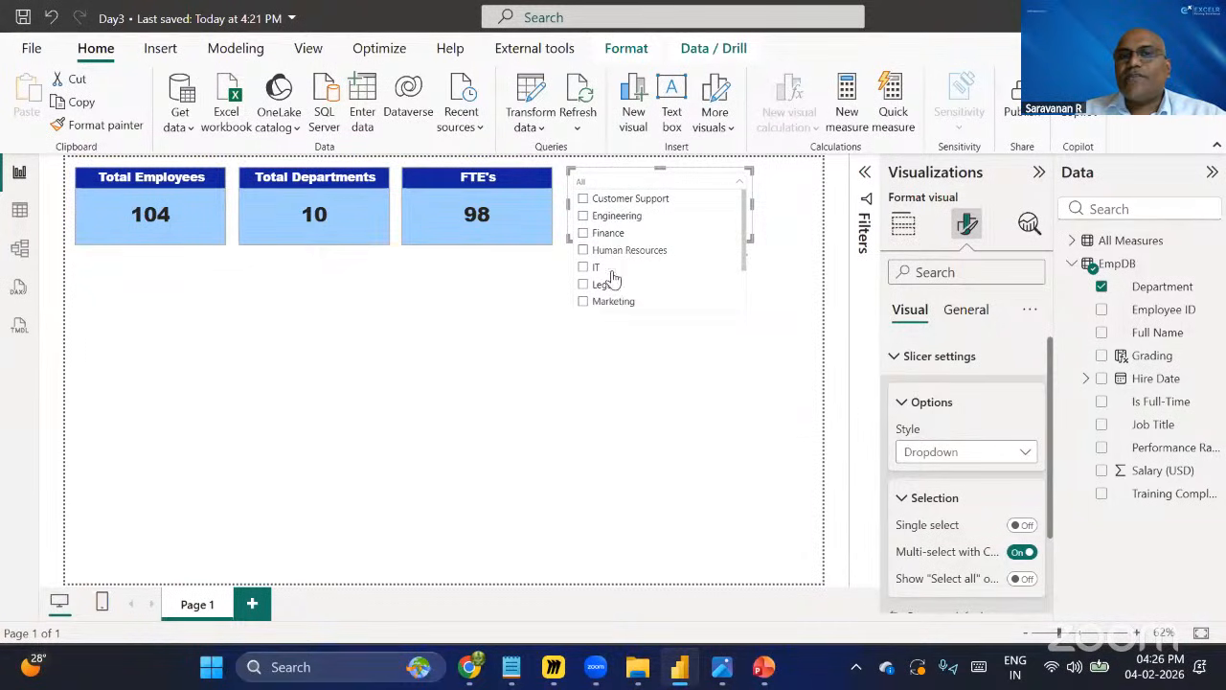
{"action": "scroll", "coordinate": [628, 257], "scroll_direction": "down", "scroll_amount": 1}
{"action": "scroll", "coordinate": [632, 260], "scroll_direction": "up", "scroll_amount": 1}
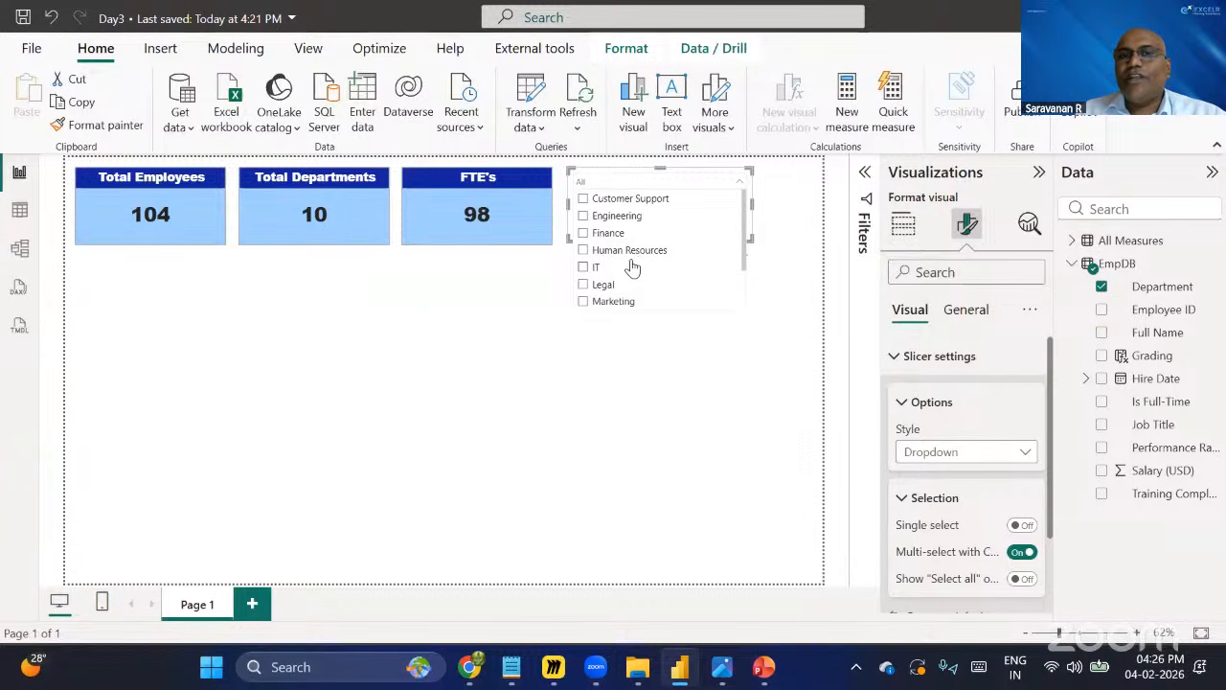
{"action": "left_click", "coordinate": [655, 377]}
{"action": "left_click", "coordinate": [713, 204]}
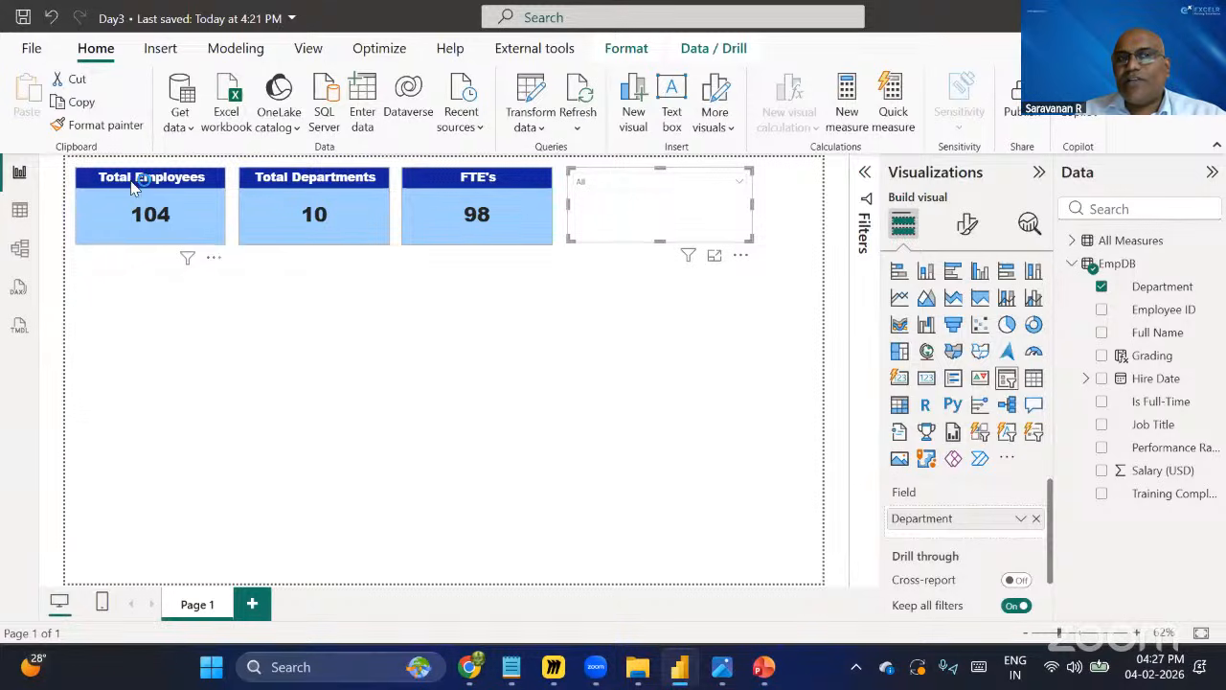
Give the slicer a title reading Department.
{"action": "left_click", "coordinate": [968, 225]}
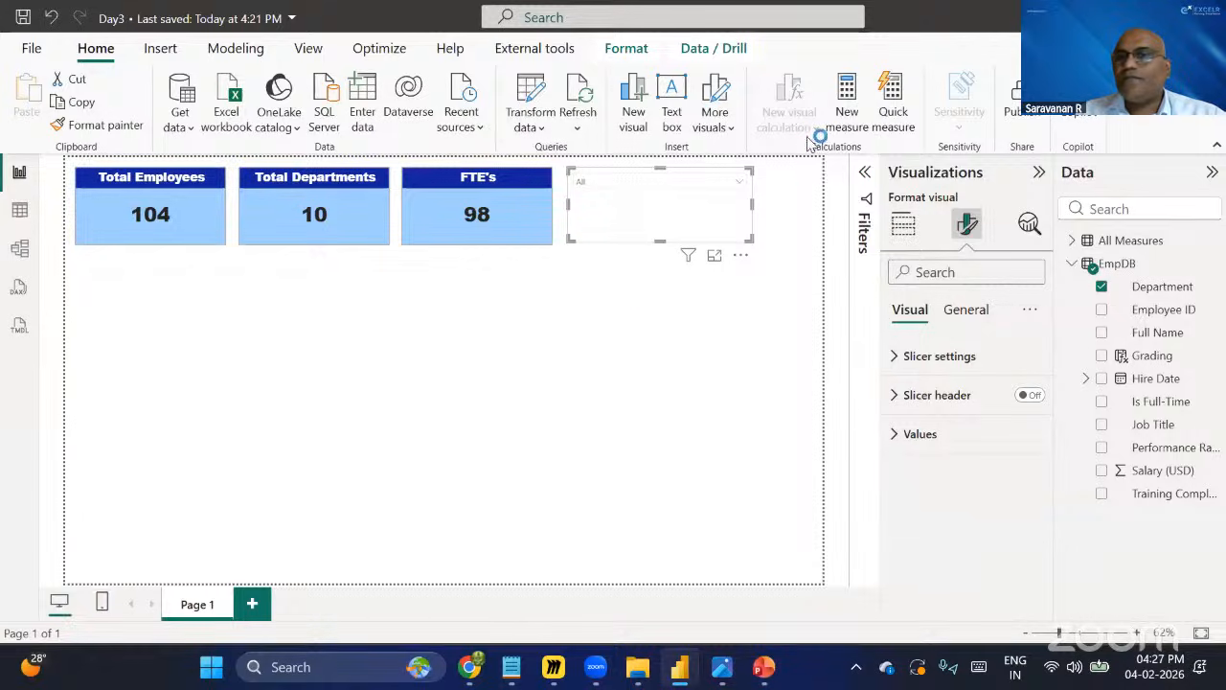
{"action": "left_click", "coordinate": [966, 310]}
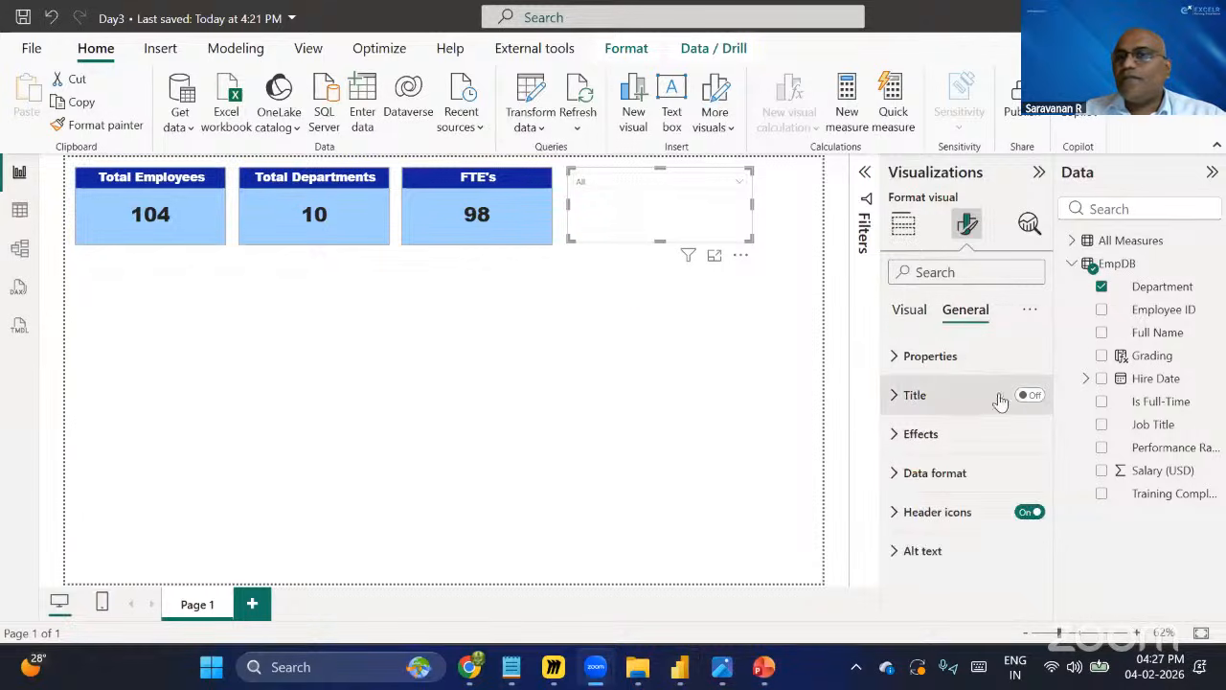
{"action": "left_click", "coordinate": [912, 407]}
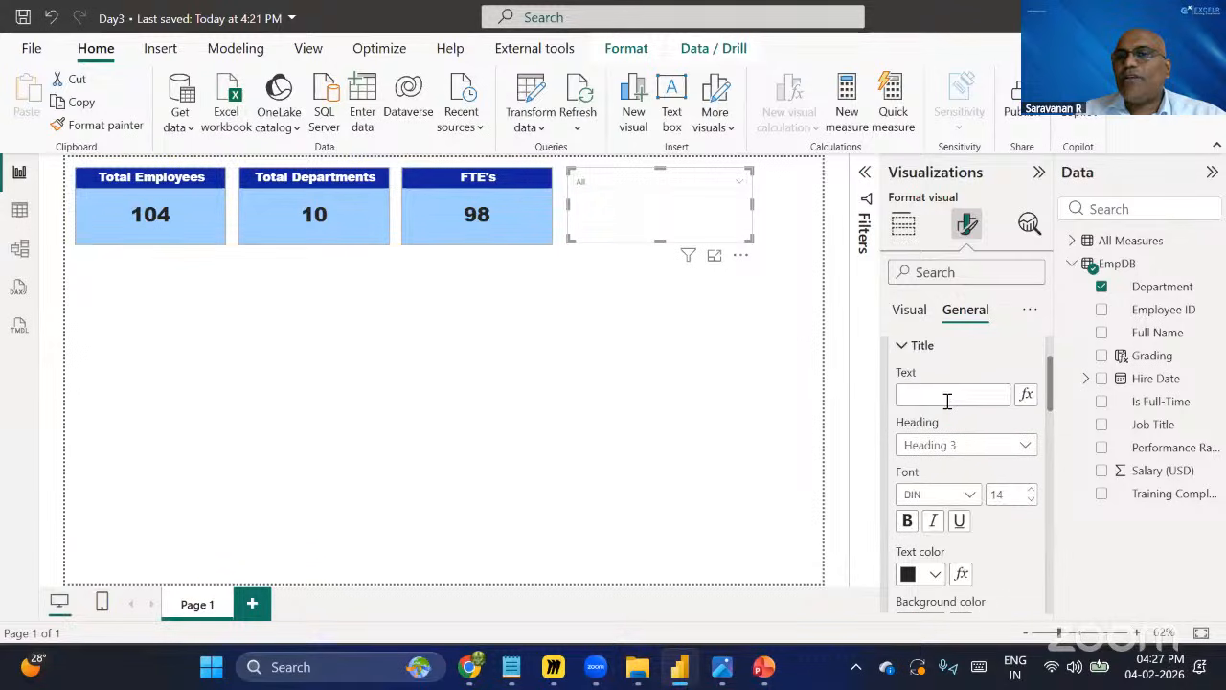
{"action": "left_click", "coordinate": [947, 396]}
{"action": "type", "text": "De"}
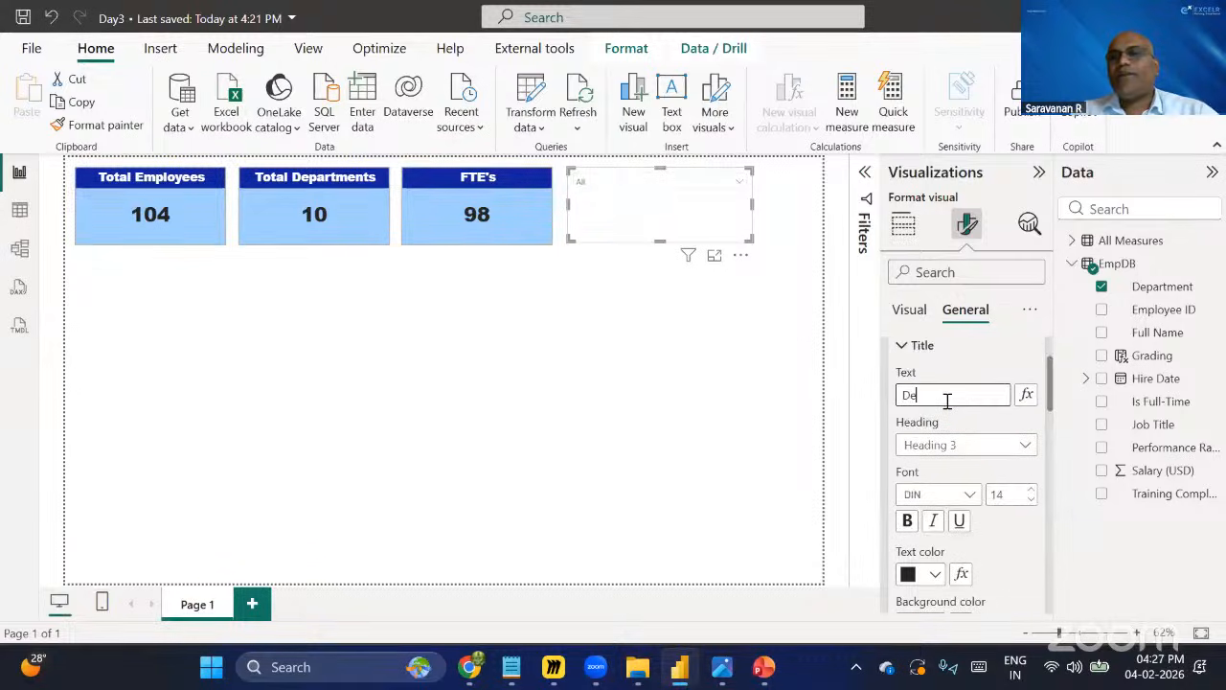
{"action": "type", "text": "partment"}
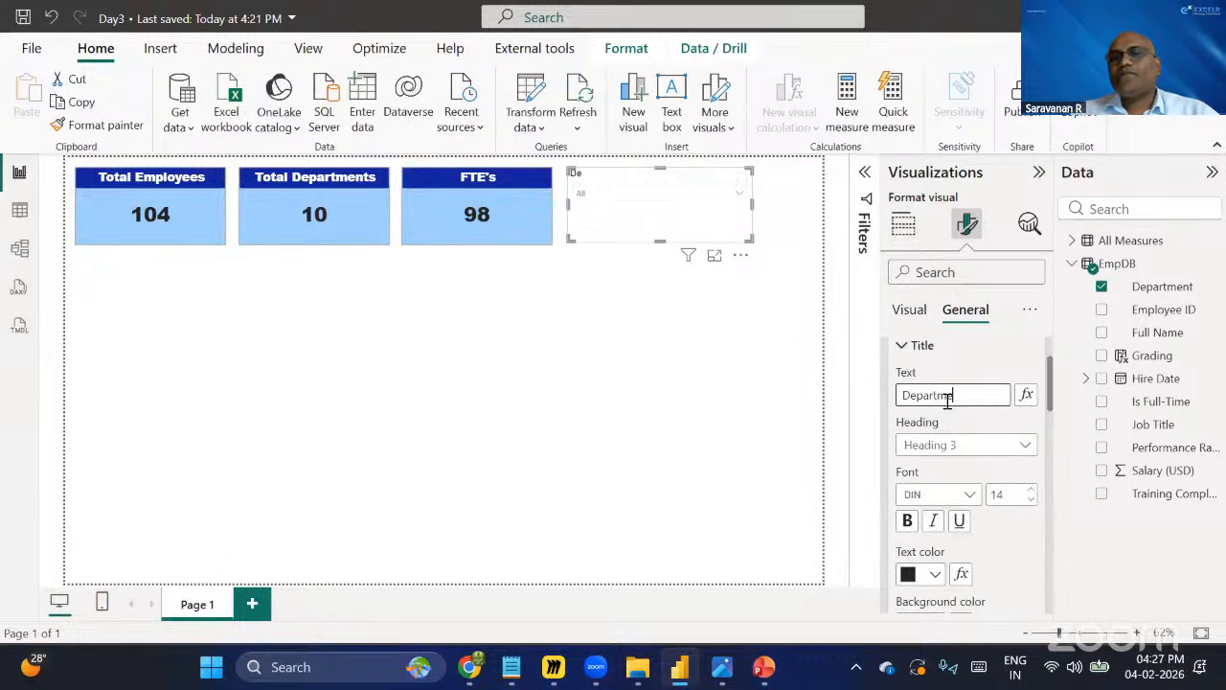
Format the slicer title with Arial Black font, Heading 2 style and bold.
{"action": "left_click", "coordinate": [970, 500]}
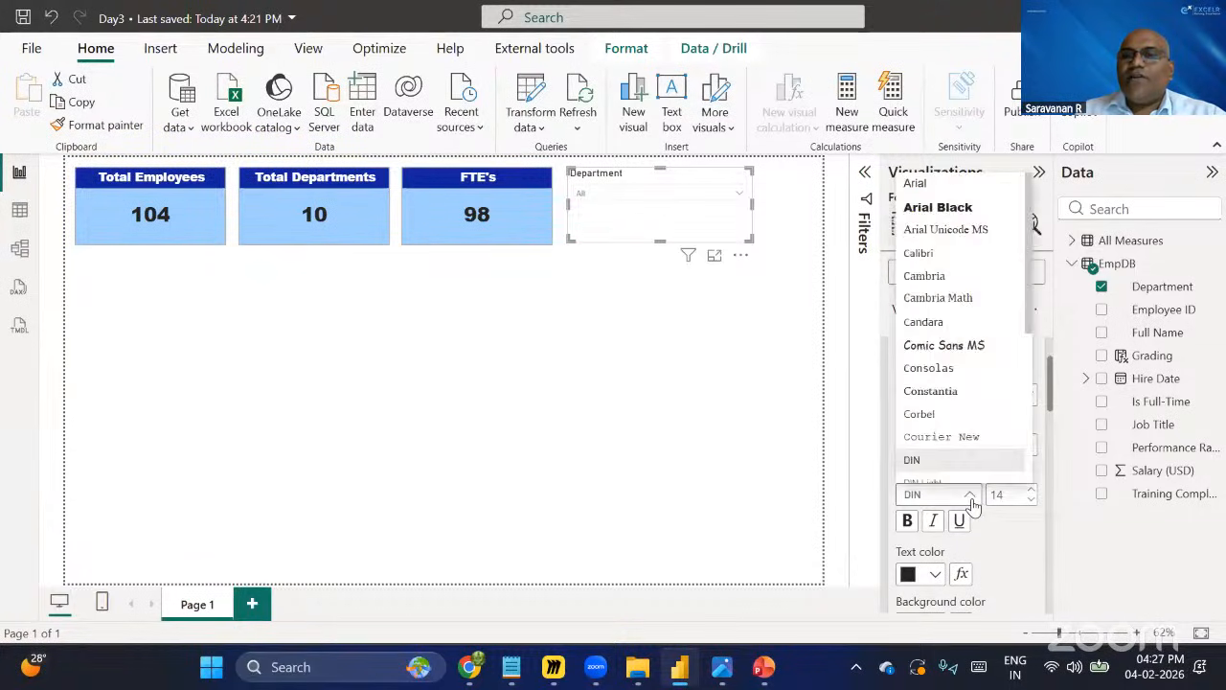
{"action": "left_click", "coordinate": [937, 211]}
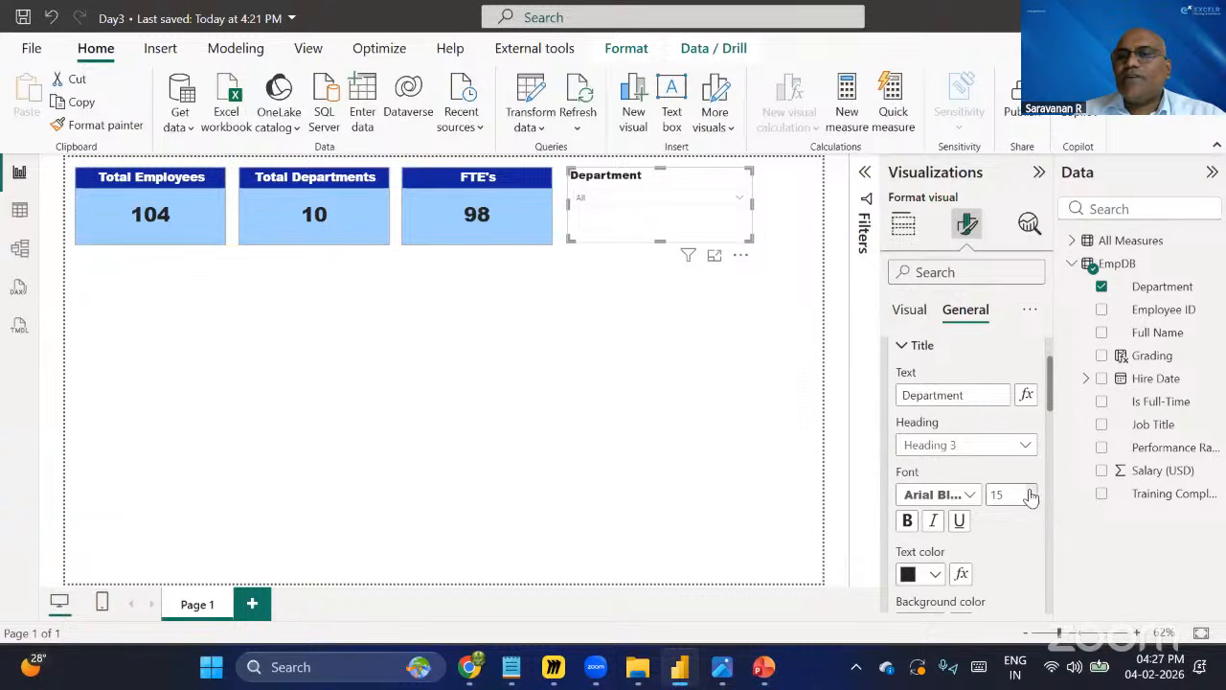
{"action": "left_click", "coordinate": [966, 444]}
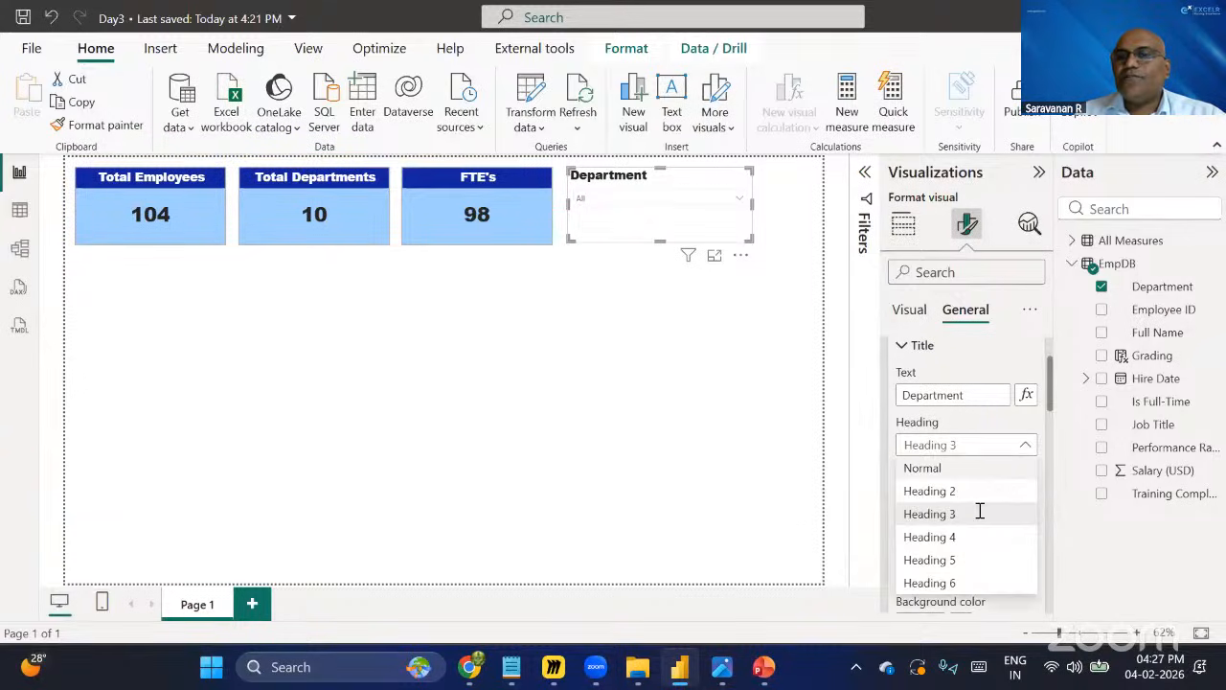
{"action": "left_click", "coordinate": [925, 443]}
{"action": "left_click", "coordinate": [935, 528]}
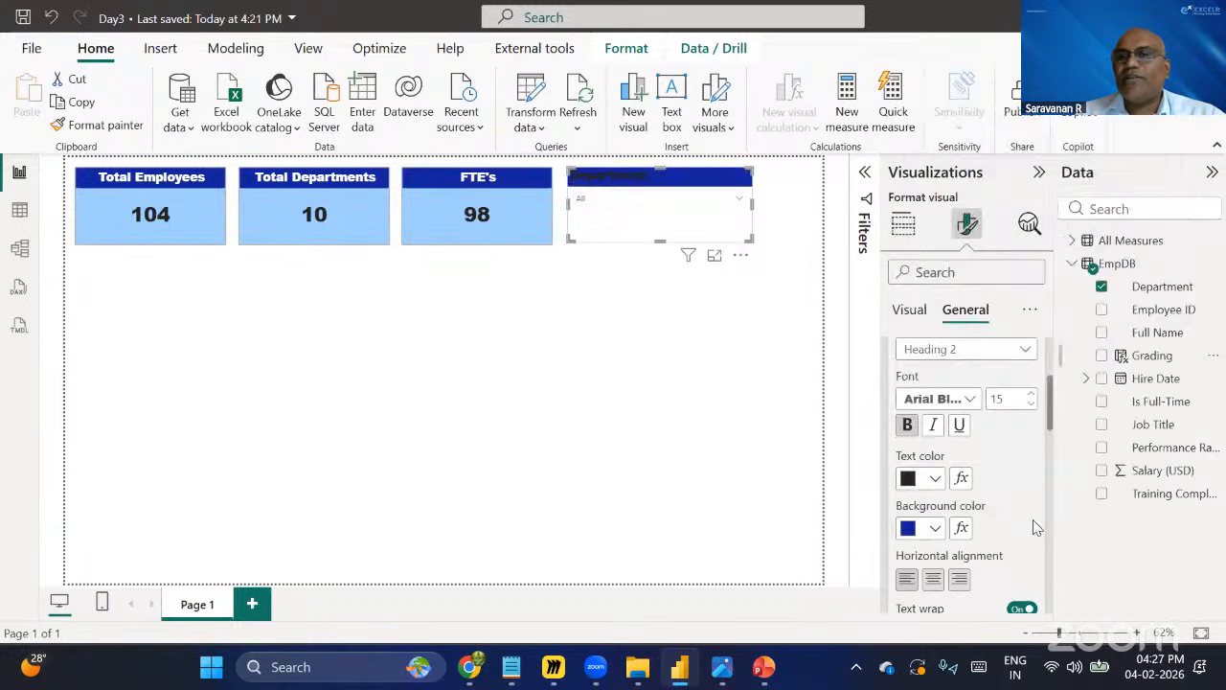
{"action": "left_click", "coordinate": [1001, 137]}
Make the slicer title text white and centre-align it.
{"action": "left_click", "coordinate": [936, 480]}
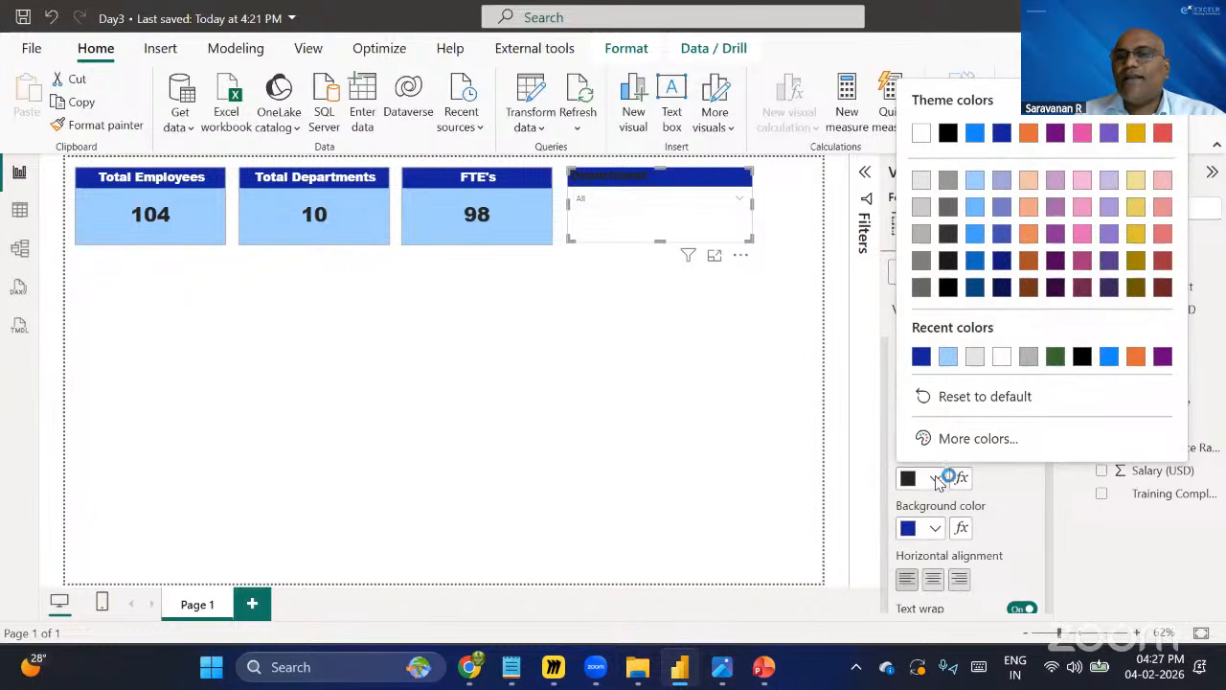
{"action": "left_click", "coordinate": [1019, 355]}
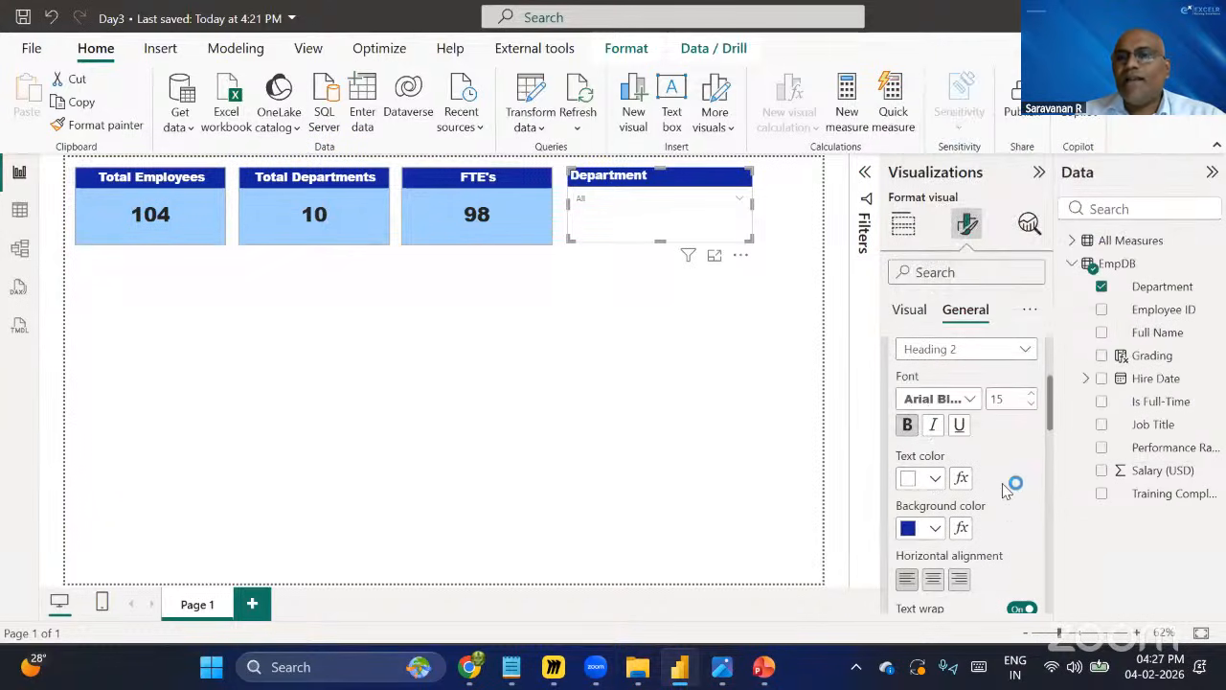
{"action": "scroll", "coordinate": [958, 498], "scroll_direction": "down", "scroll_amount": 2}
{"action": "left_click", "coordinate": [933, 483]}
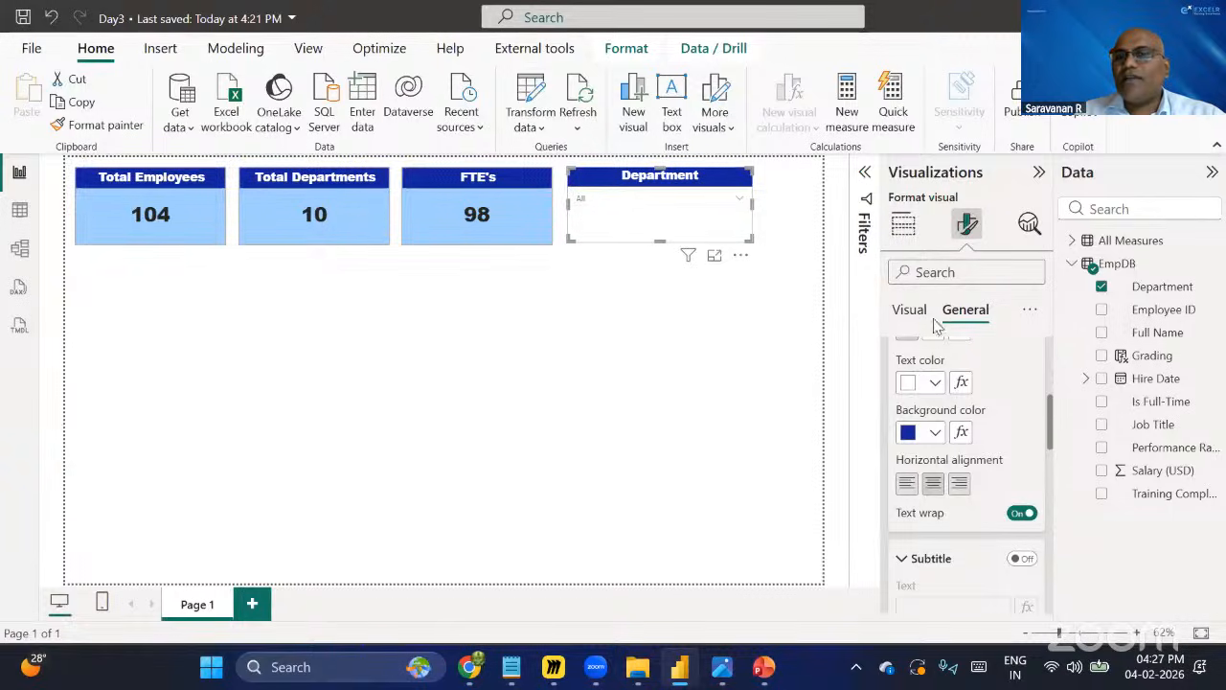
Format the slicer's values text with Arial Black font, size 13, and bold.
{"action": "left_click", "coordinate": [912, 312]}
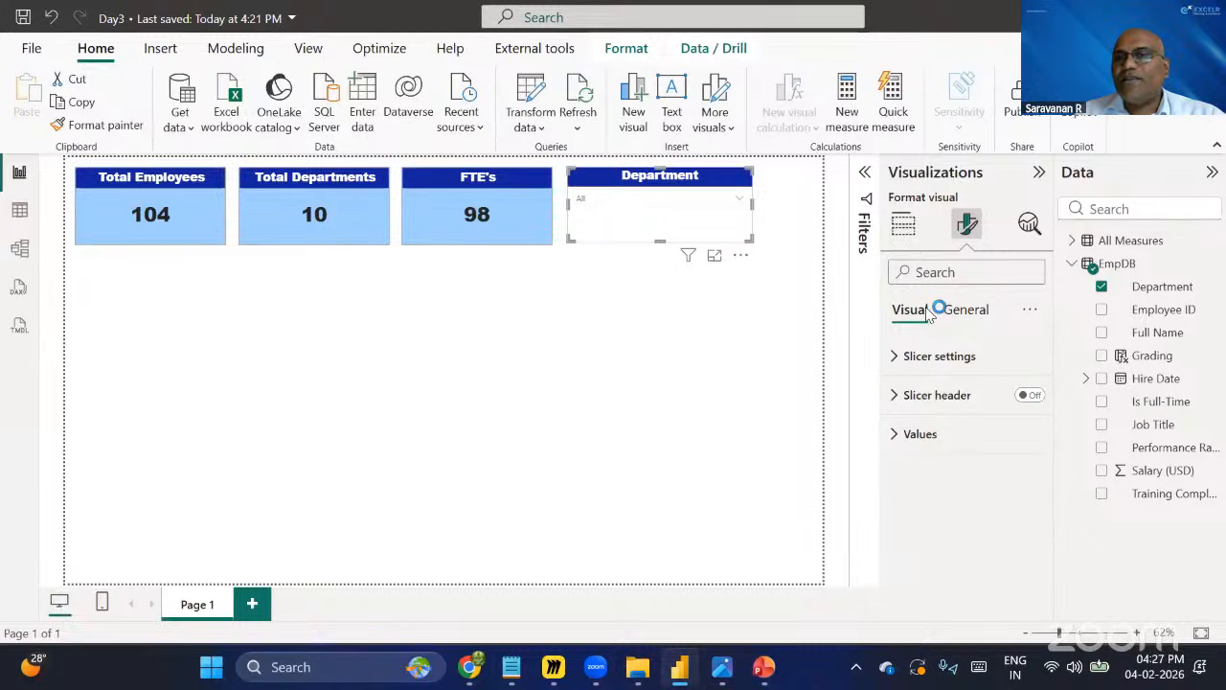
{"action": "left_click", "coordinate": [930, 436]}
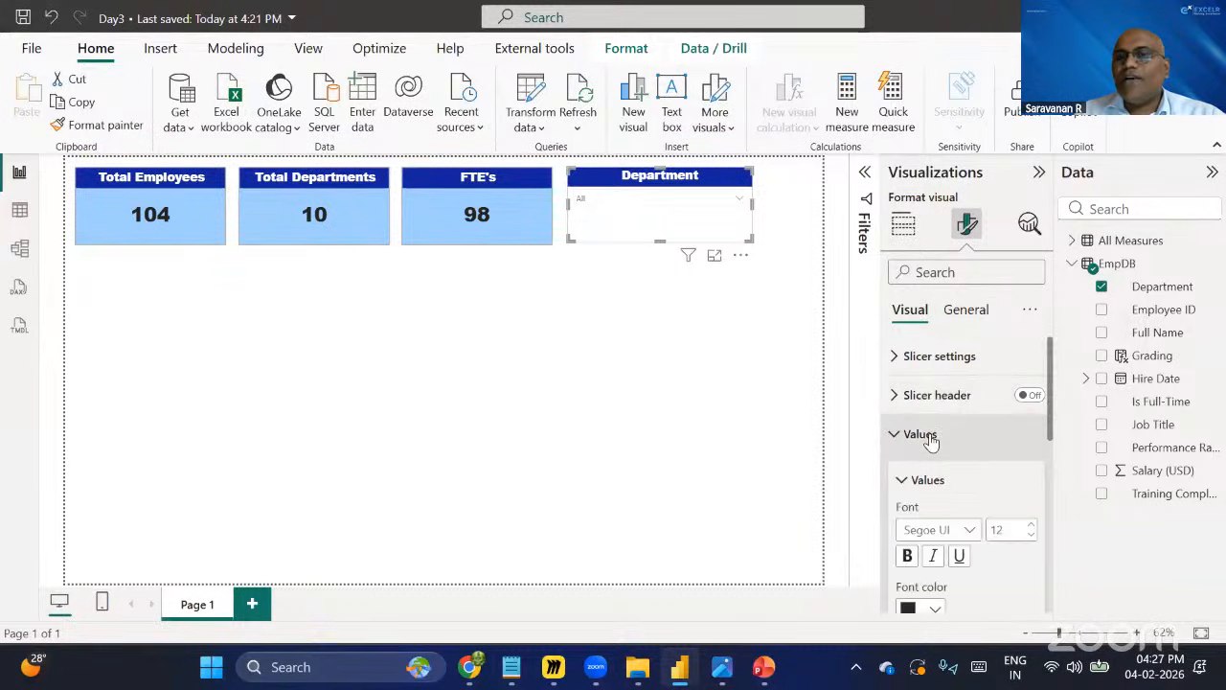
{"action": "left_click", "coordinate": [968, 529]}
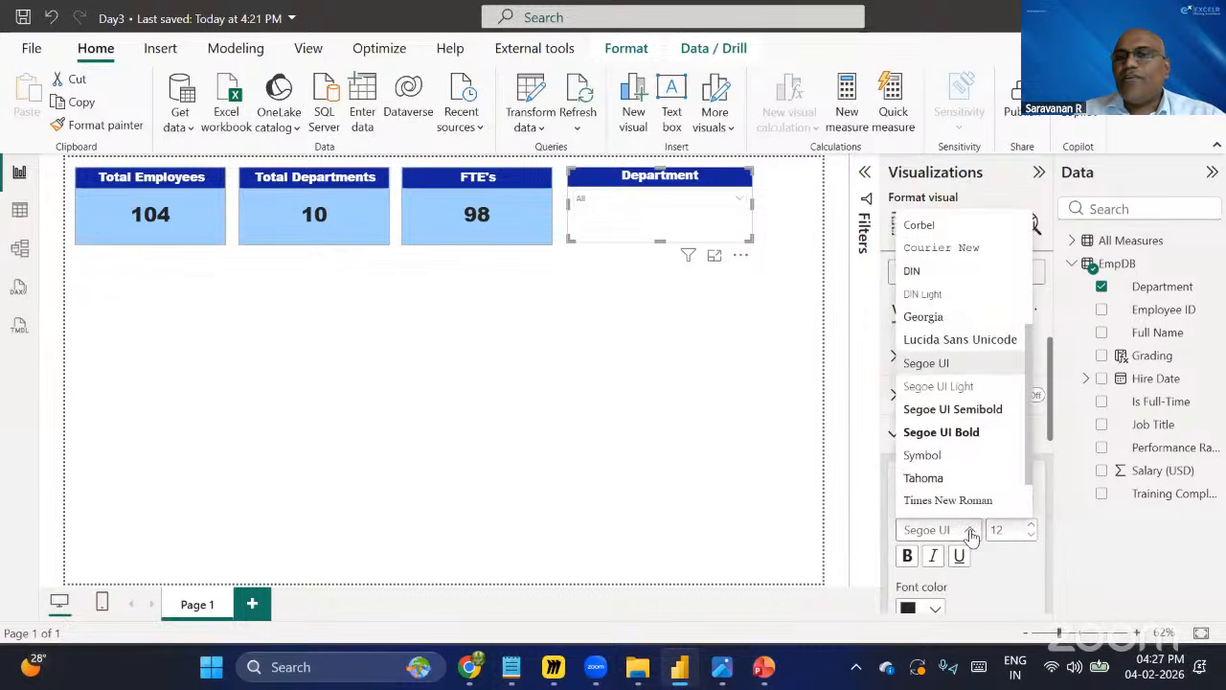
{"action": "scroll", "coordinate": [947, 426], "scroll_direction": "up", "scroll_amount": 5}
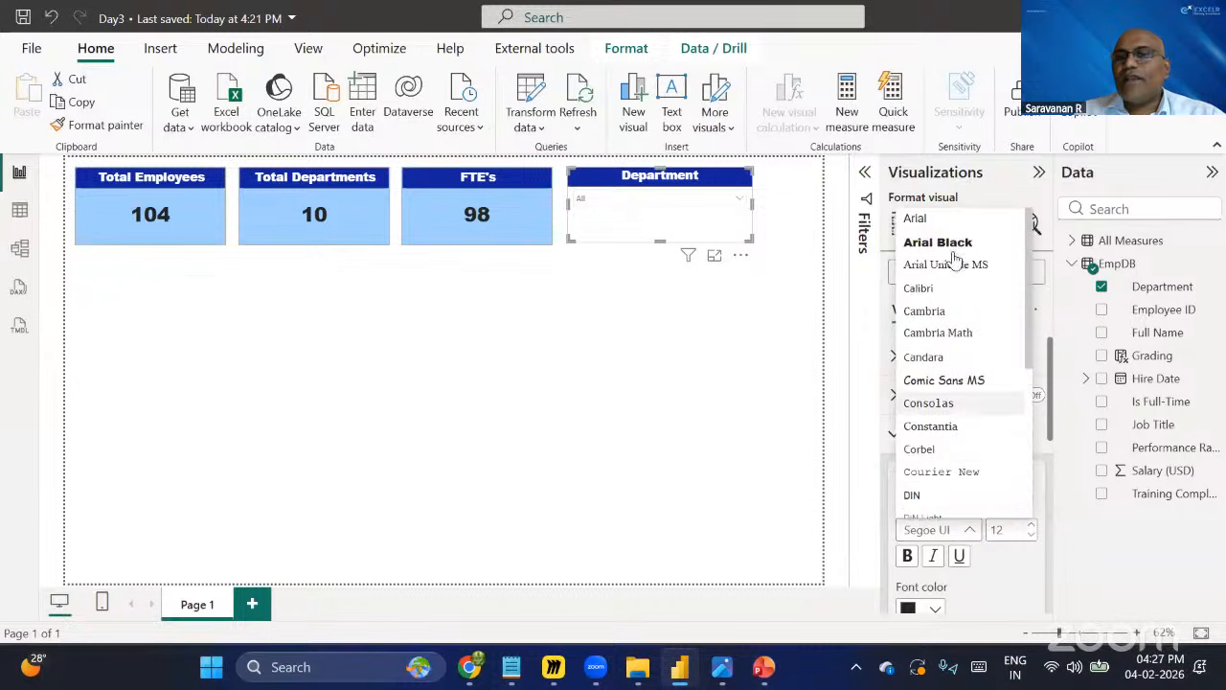
{"action": "left_click", "coordinate": [951, 245]}
{"action": "scroll", "coordinate": [1021, 446], "scroll_direction": "down", "scroll_amount": 2}
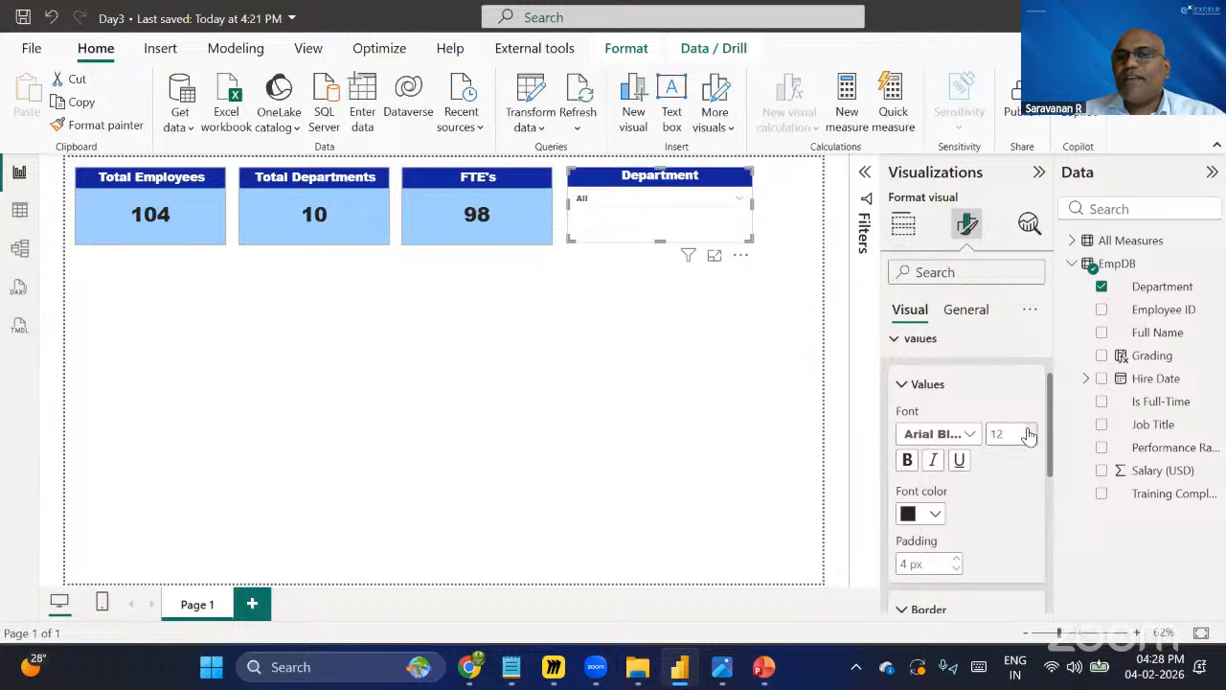
{"action": "left_click", "coordinate": [1030, 430]}
{"action": "left_click", "coordinate": [907, 460]}
Set the slicer values background colour to White, 10% darker.
{"action": "scroll", "coordinate": [973, 489], "scroll_direction": "down", "scroll_amount": 2}
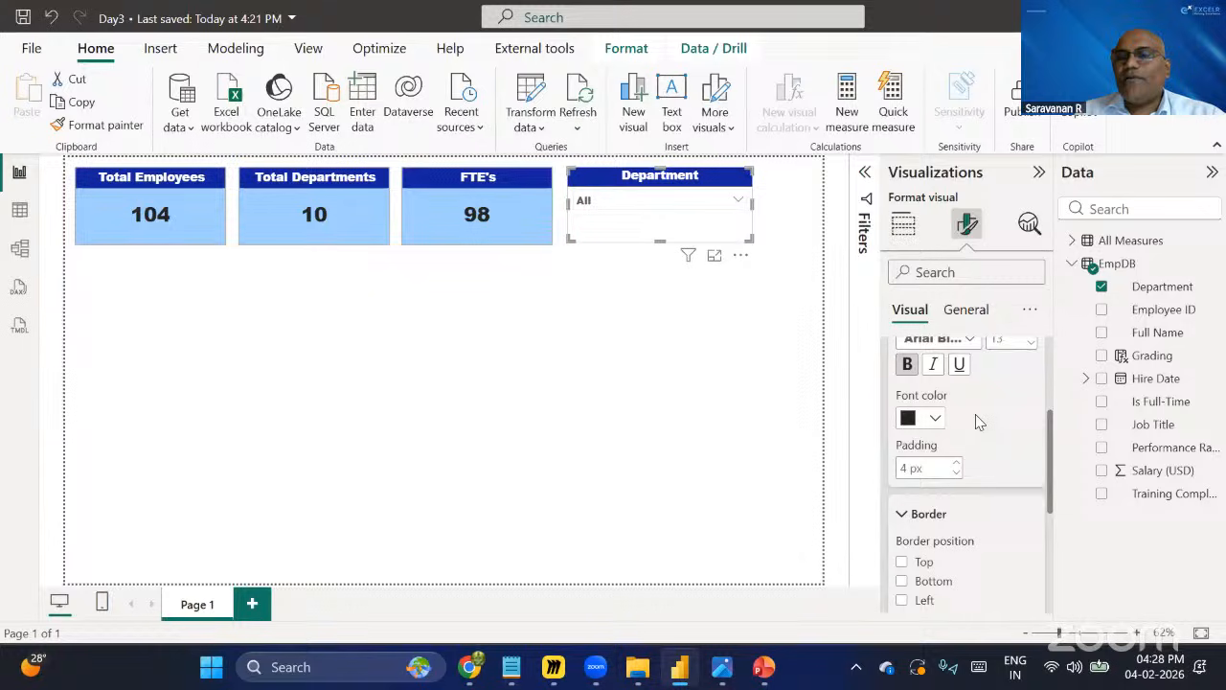
{"action": "scroll", "coordinate": [963, 426], "scroll_direction": "down", "scroll_amount": 3}
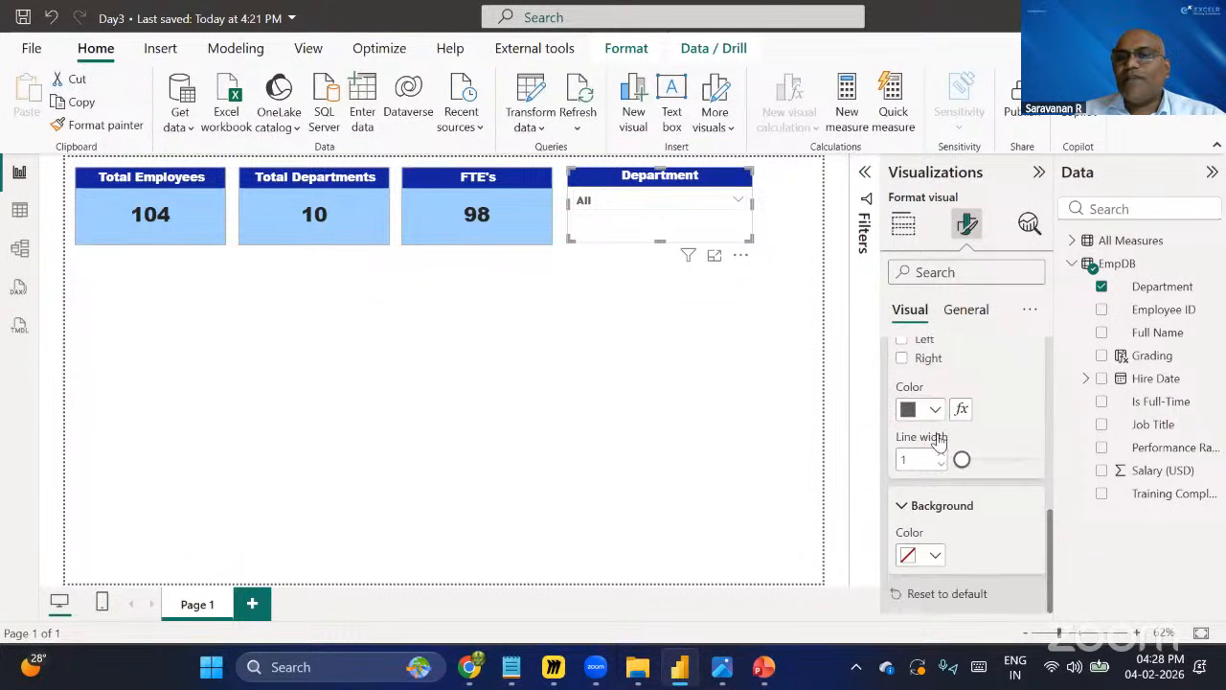
{"action": "scroll", "coordinate": [937, 433], "scroll_direction": "up", "scroll_amount": 3}
{"action": "scroll", "coordinate": [983, 475], "scroll_direction": "down", "scroll_amount": 3}
{"action": "left_click", "coordinate": [935, 556]}
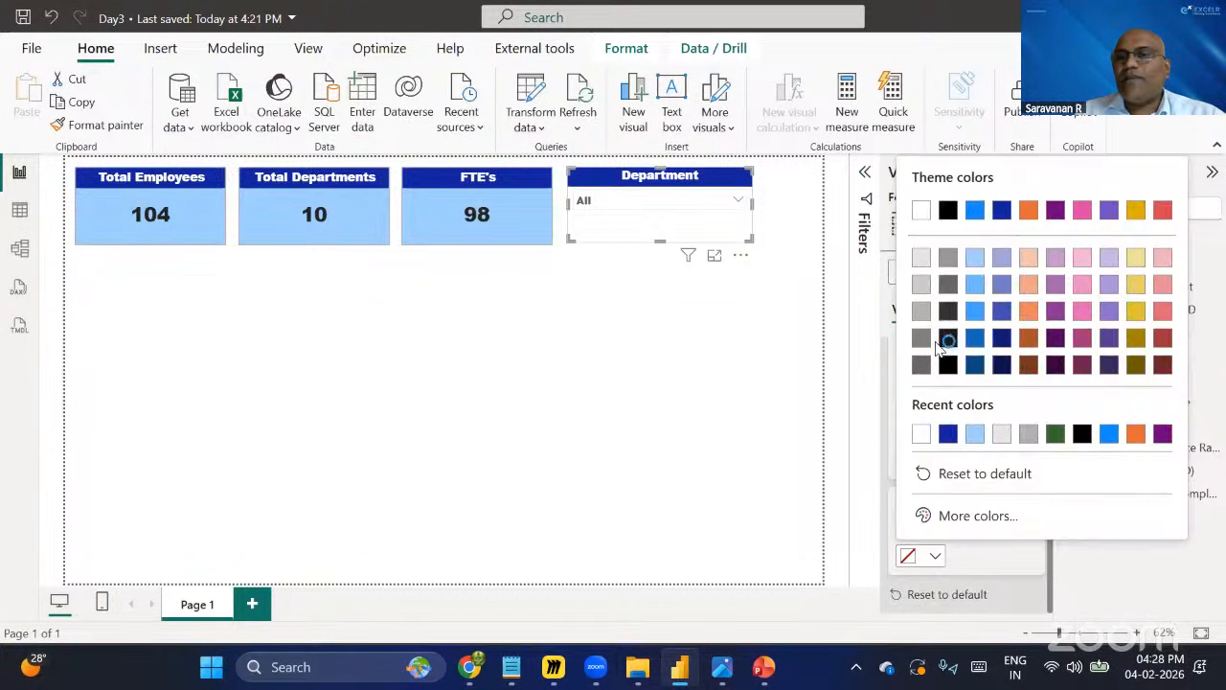
{"action": "left_click", "coordinate": [921, 259]}
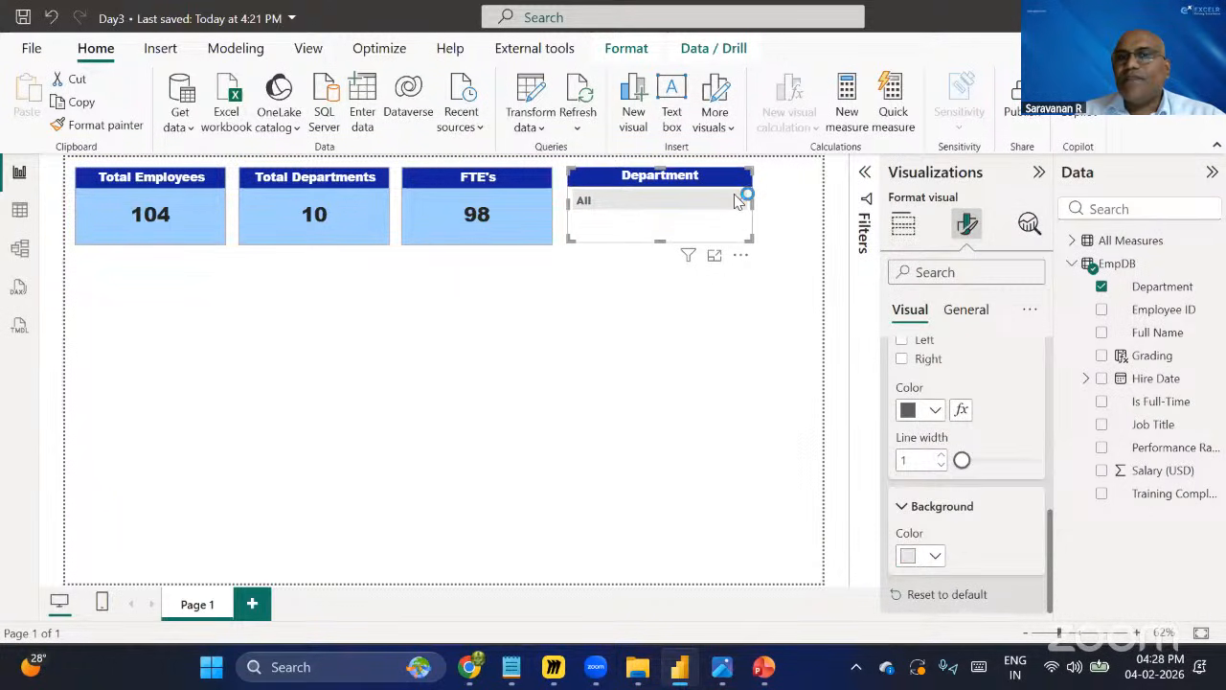
Set the slicer's overall visual background colour to light blue from the recent colours.
{"action": "left_click", "coordinate": [961, 313]}
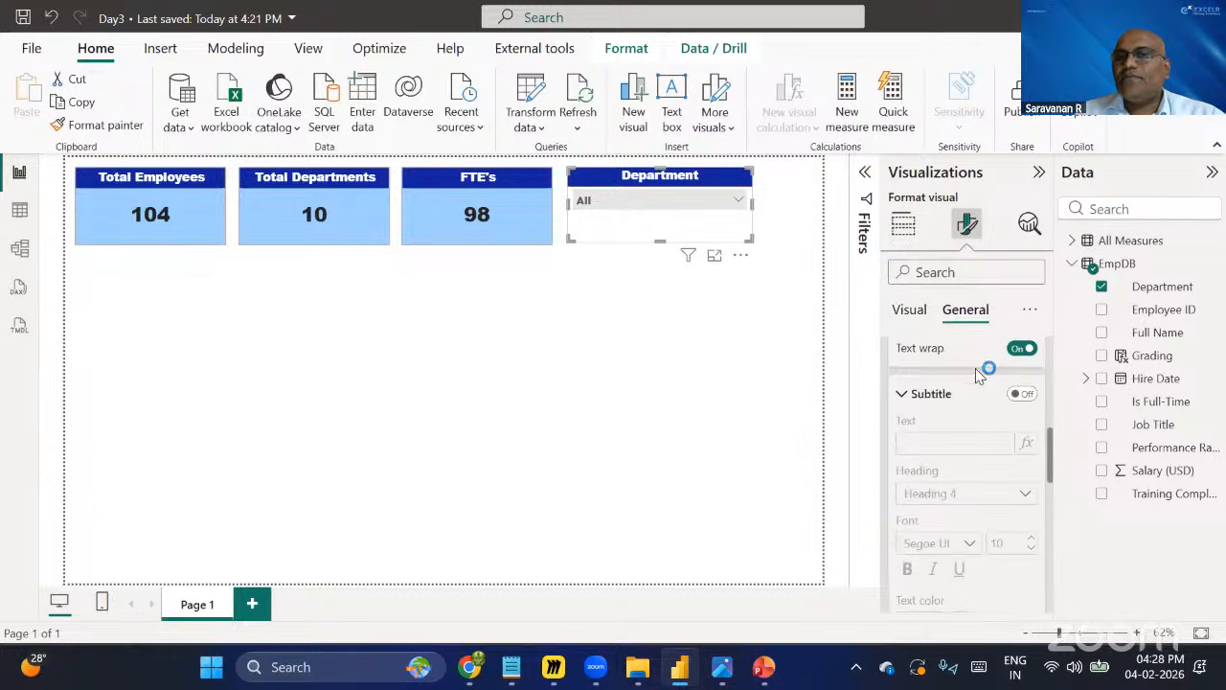
{"action": "scroll", "coordinate": [977, 401], "scroll_direction": "up", "scroll_amount": 3}
{"action": "scroll", "coordinate": [993, 414], "scroll_direction": "up", "scroll_amount": 3}
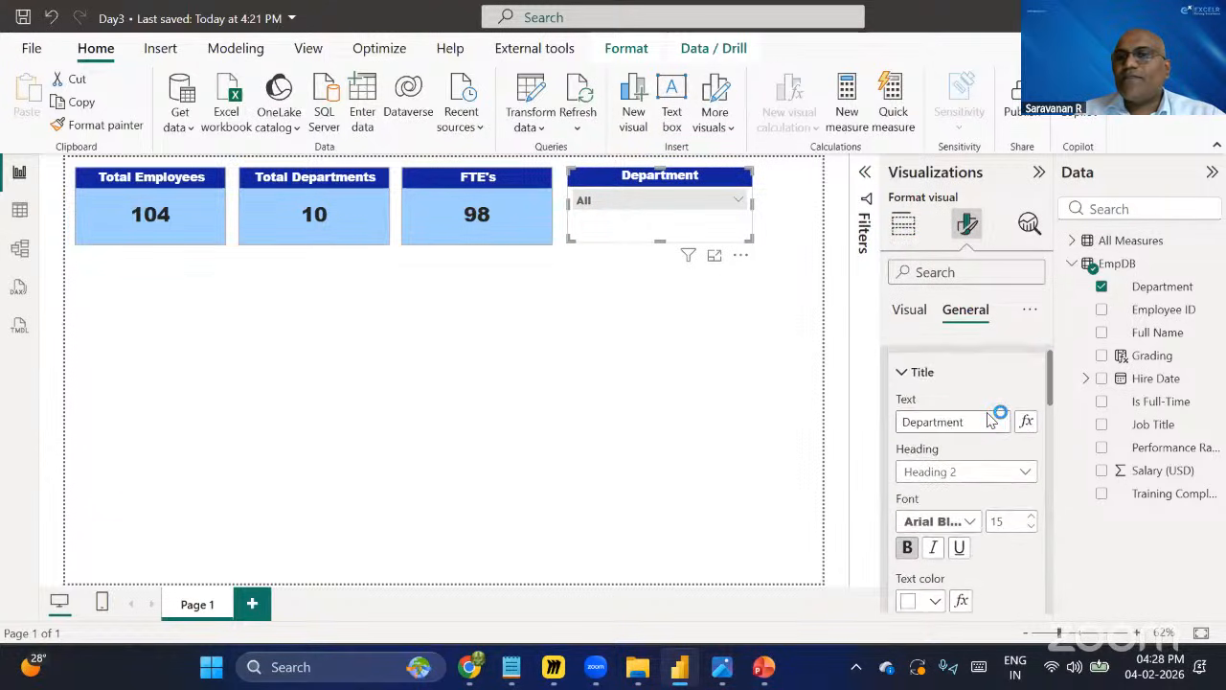
{"action": "scroll", "coordinate": [949, 412], "scroll_direction": "up", "scroll_amount": 2}
{"action": "left_click", "coordinate": [901, 398]}
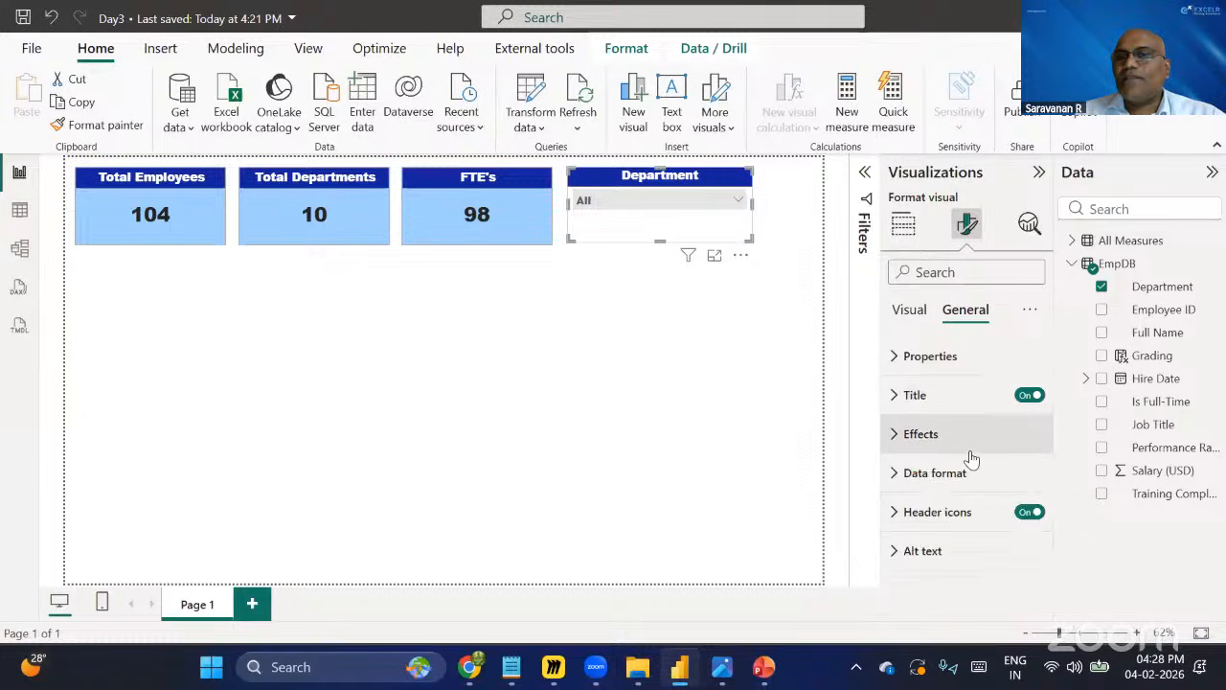
{"action": "left_click", "coordinate": [899, 437]}
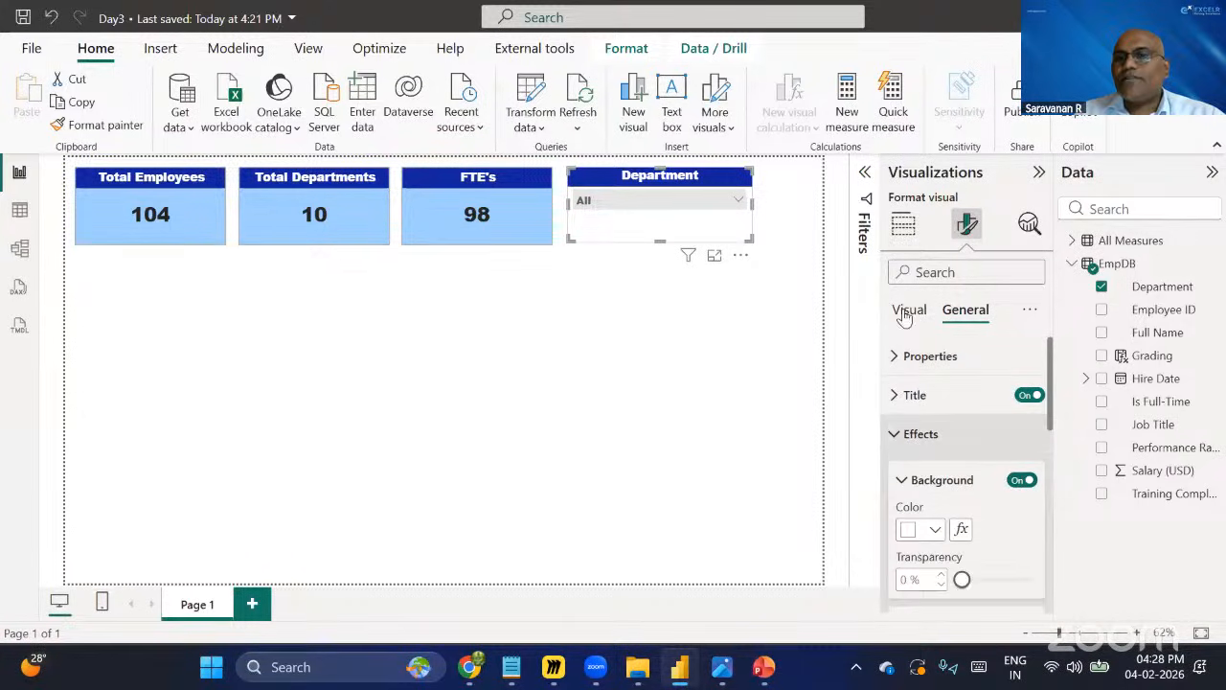
{"action": "scroll", "coordinate": [968, 508], "scroll_direction": "down", "scroll_amount": 1}
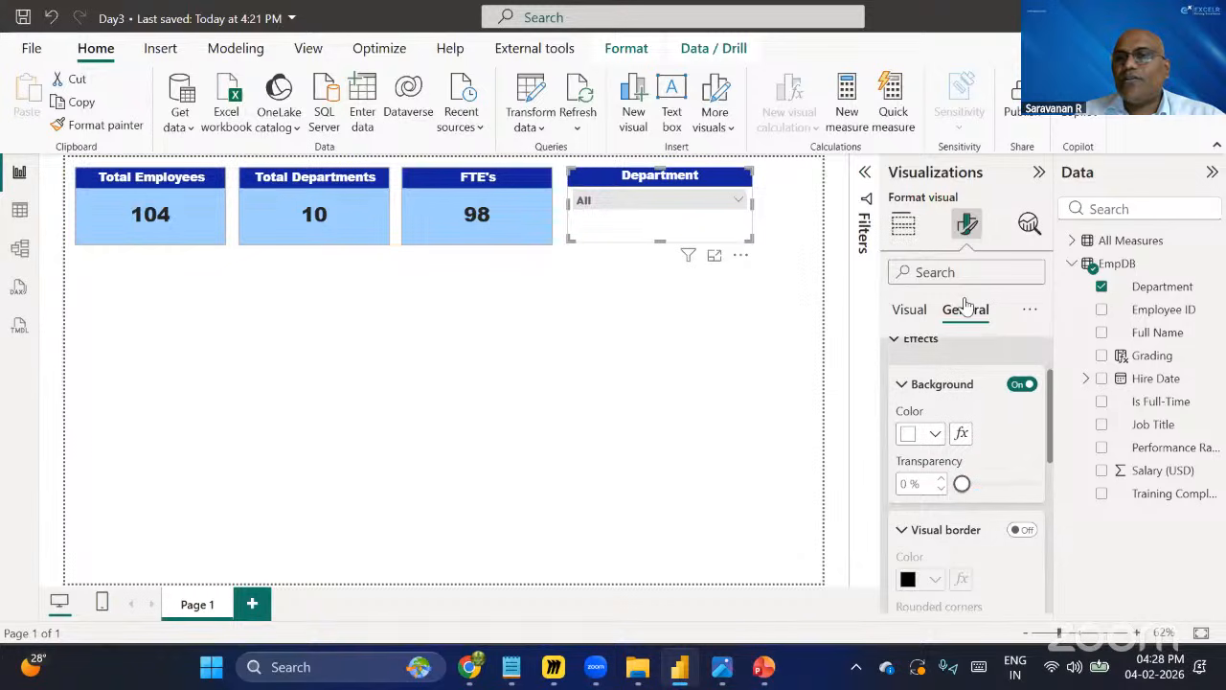
{"action": "left_click", "coordinate": [936, 435]}
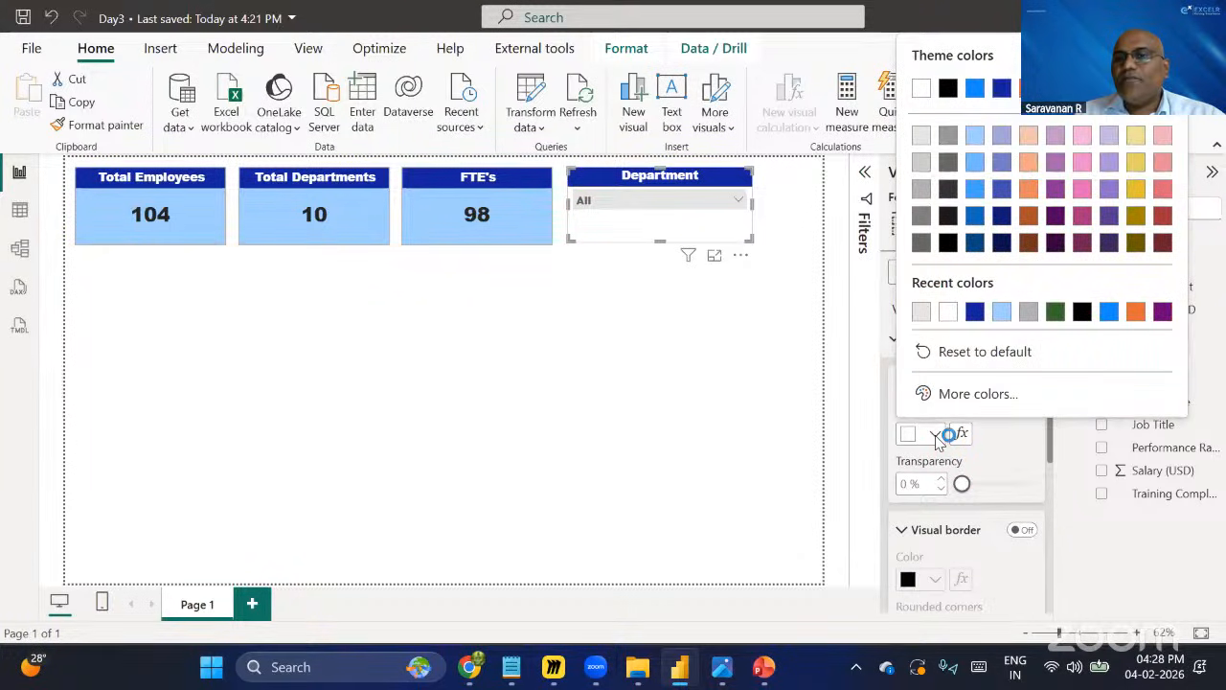
{"action": "left_click", "coordinate": [1002, 313]}
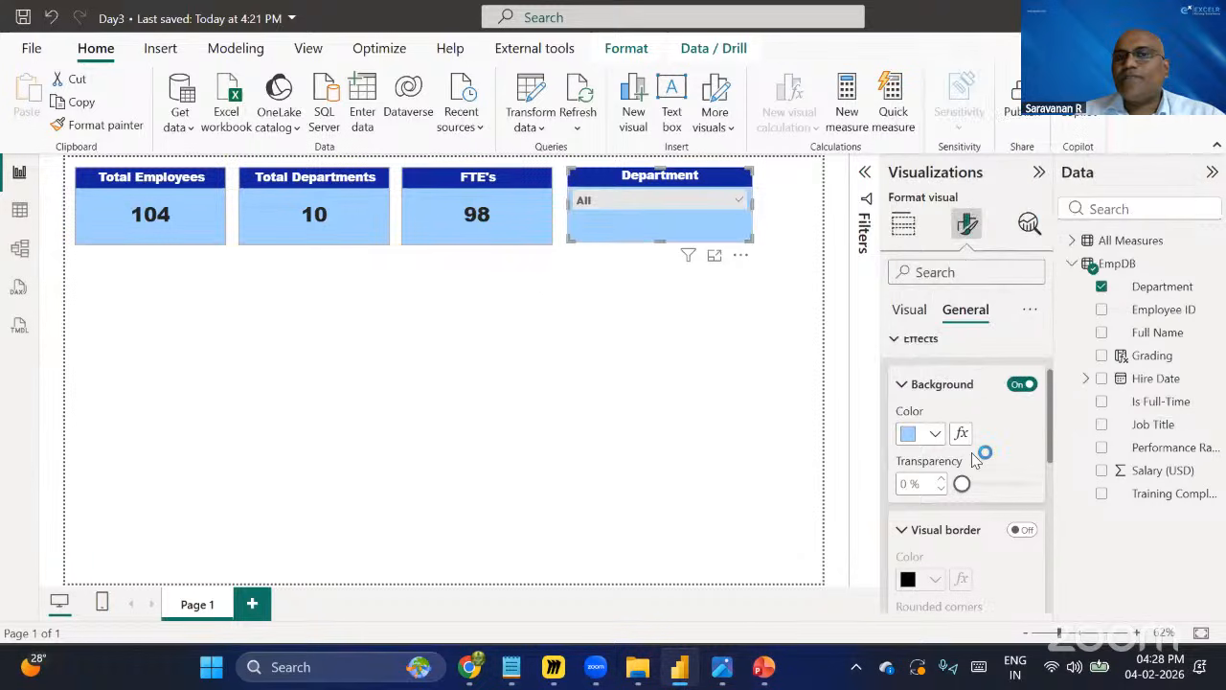
Turn on the slicer's visual border, colour it grey, and set rounded corners to 2 px.
{"action": "left_click", "coordinate": [807, 266]}
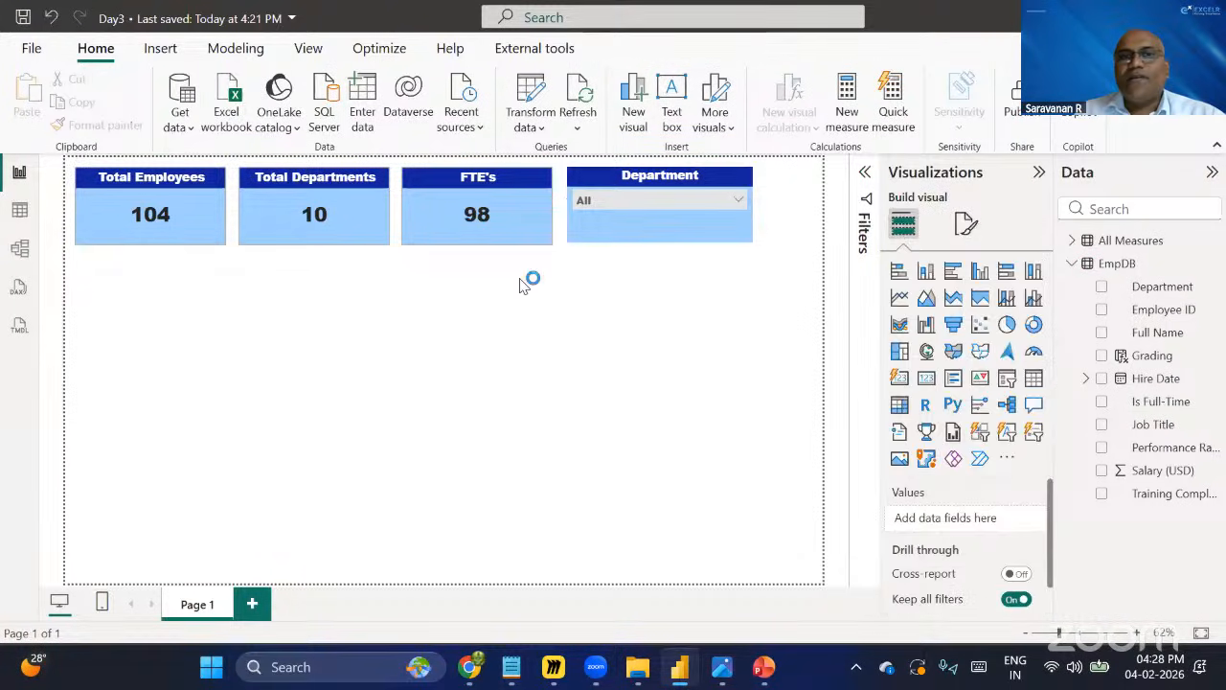
{"action": "left_click", "coordinate": [690, 220]}
{"action": "left_click", "coordinate": [967, 224]}
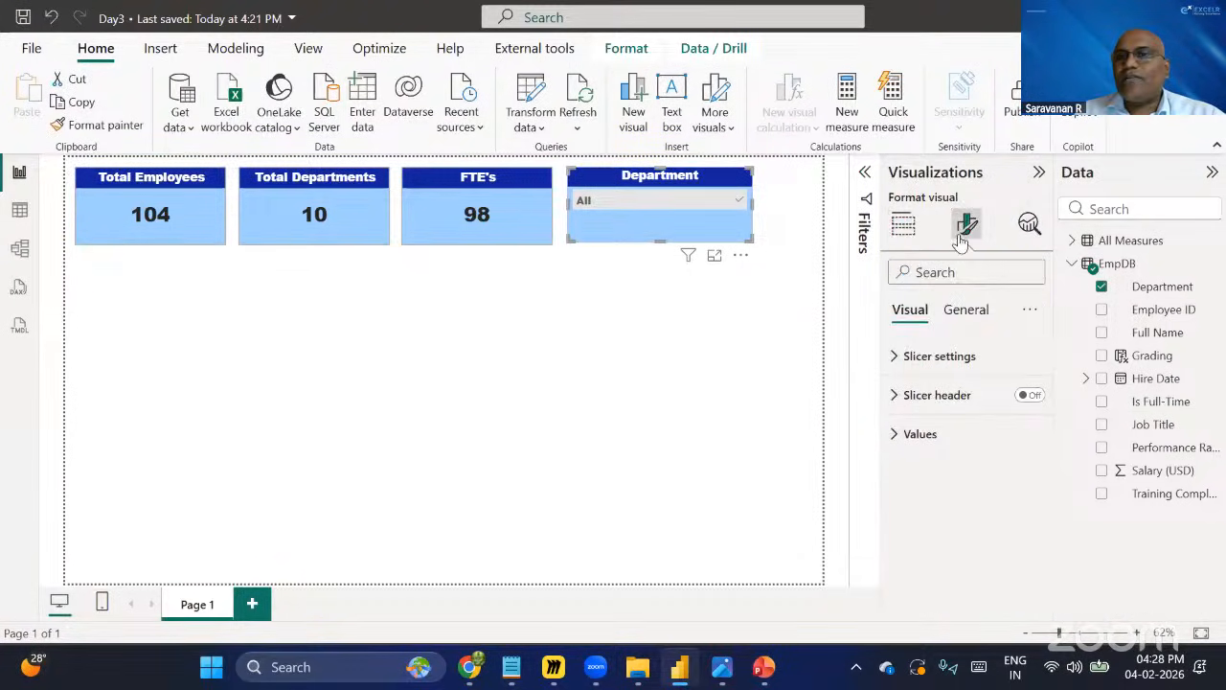
{"action": "left_click", "coordinate": [963, 320]}
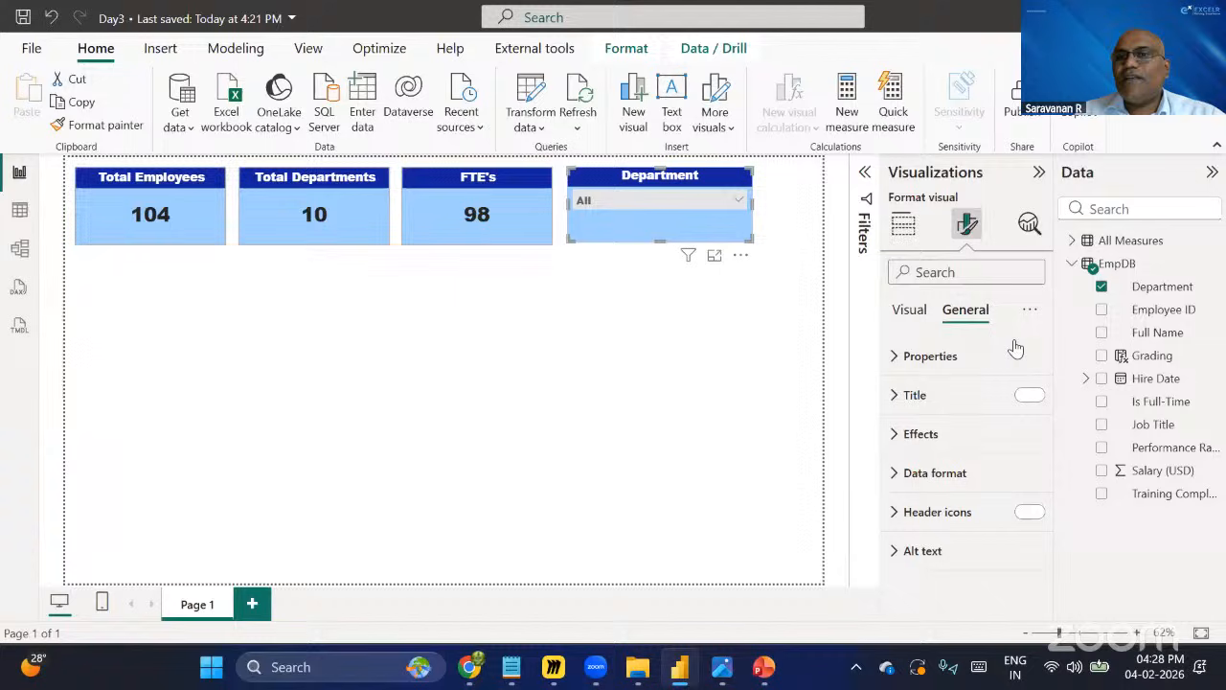
{"action": "left_click", "coordinate": [921, 436]}
{"action": "scroll", "coordinate": [923, 453], "scroll_direction": "down", "scroll_amount": 3}
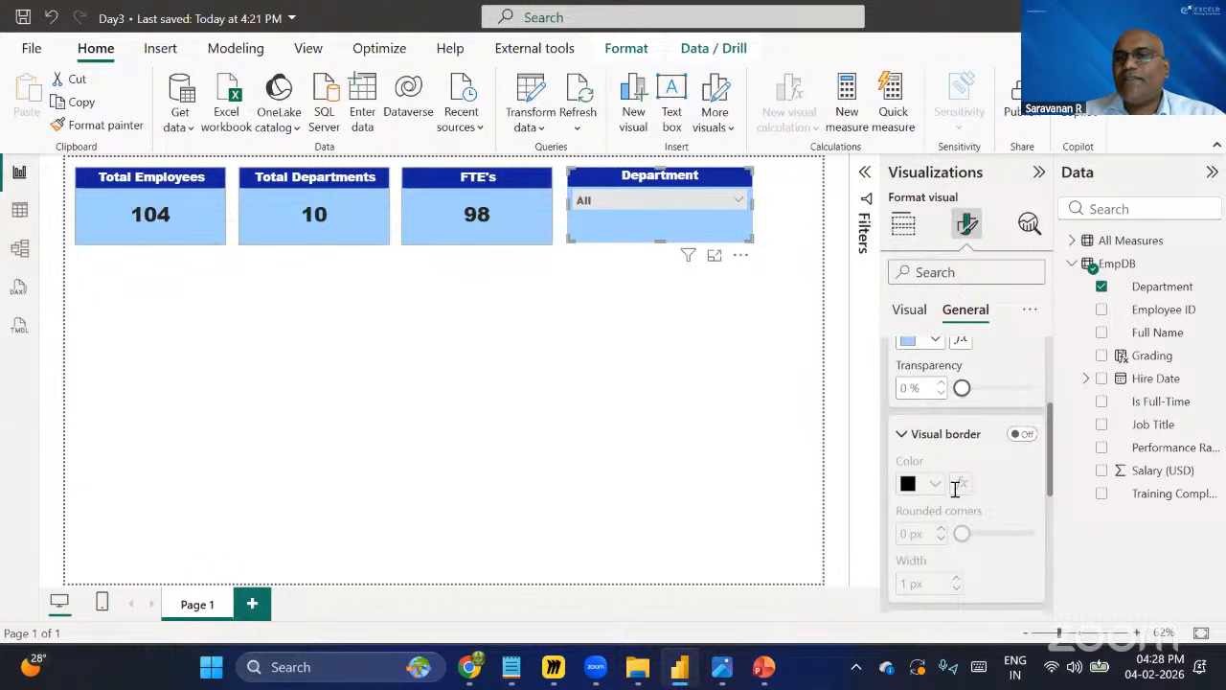
{"action": "left_click", "coordinate": [1024, 436]}
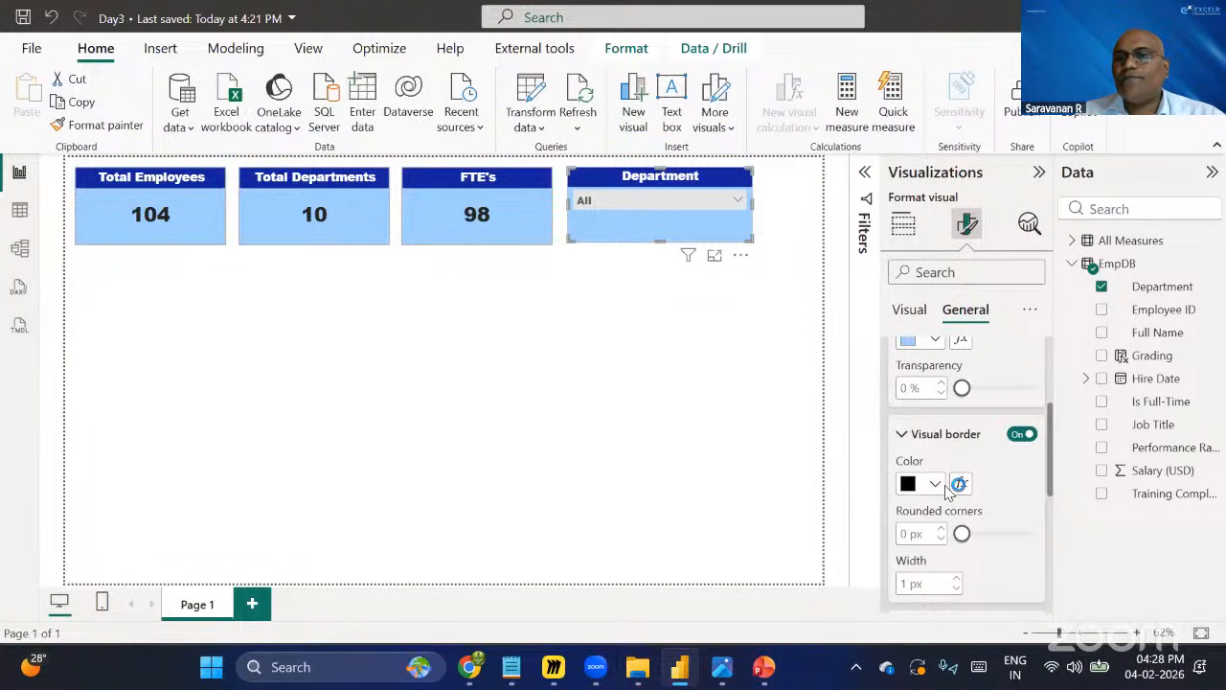
{"action": "left_click", "coordinate": [937, 483]}
{"action": "left_click", "coordinate": [920, 265]}
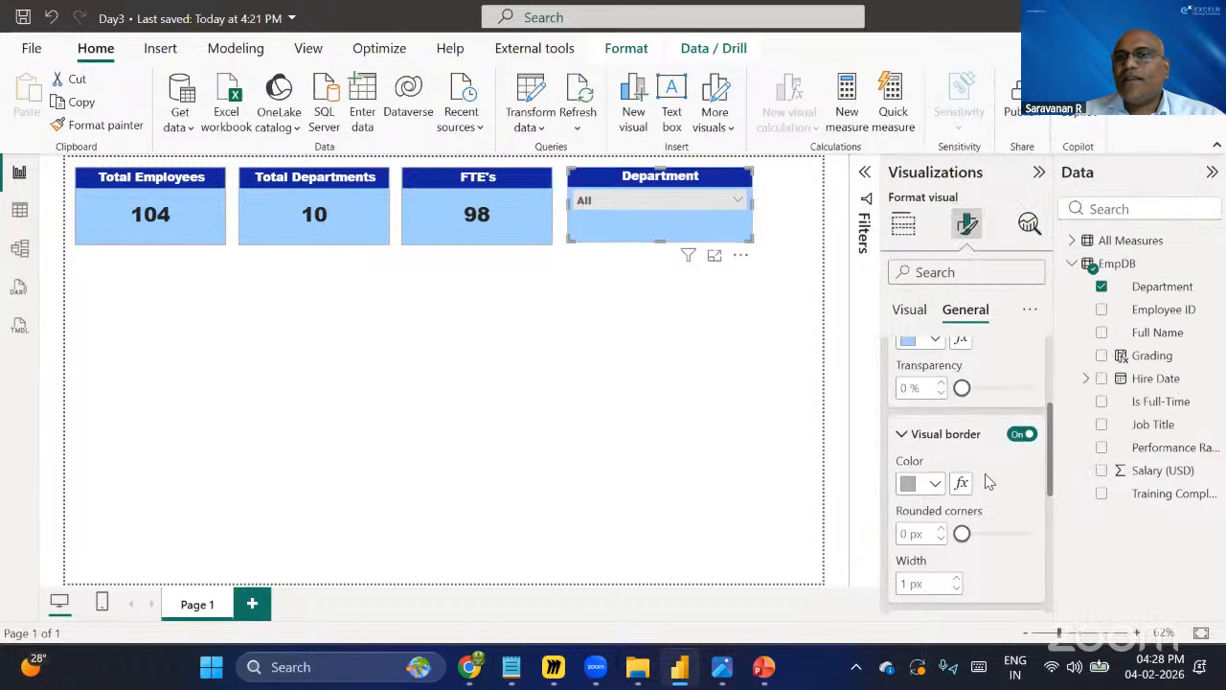
{"action": "left_click", "coordinate": [942, 529]}
{"action": "left_click", "coordinate": [942, 529]}
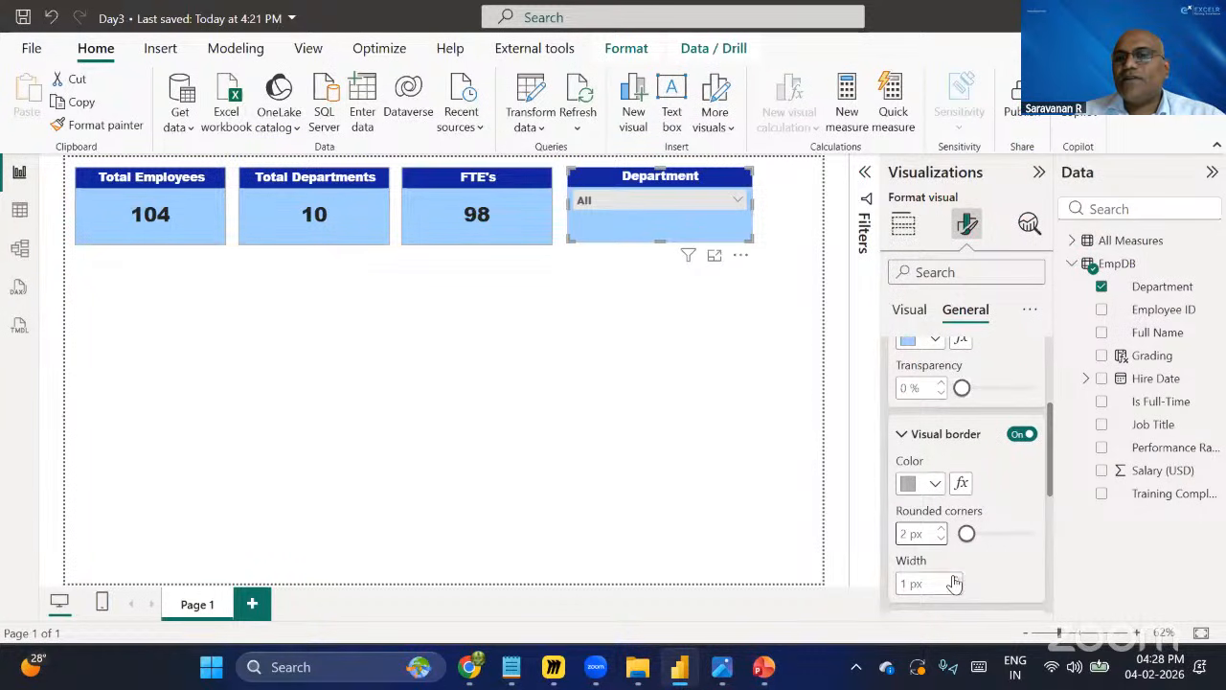
Deselect the slicer and save the report.
{"action": "left_click", "coordinate": [616, 367]}
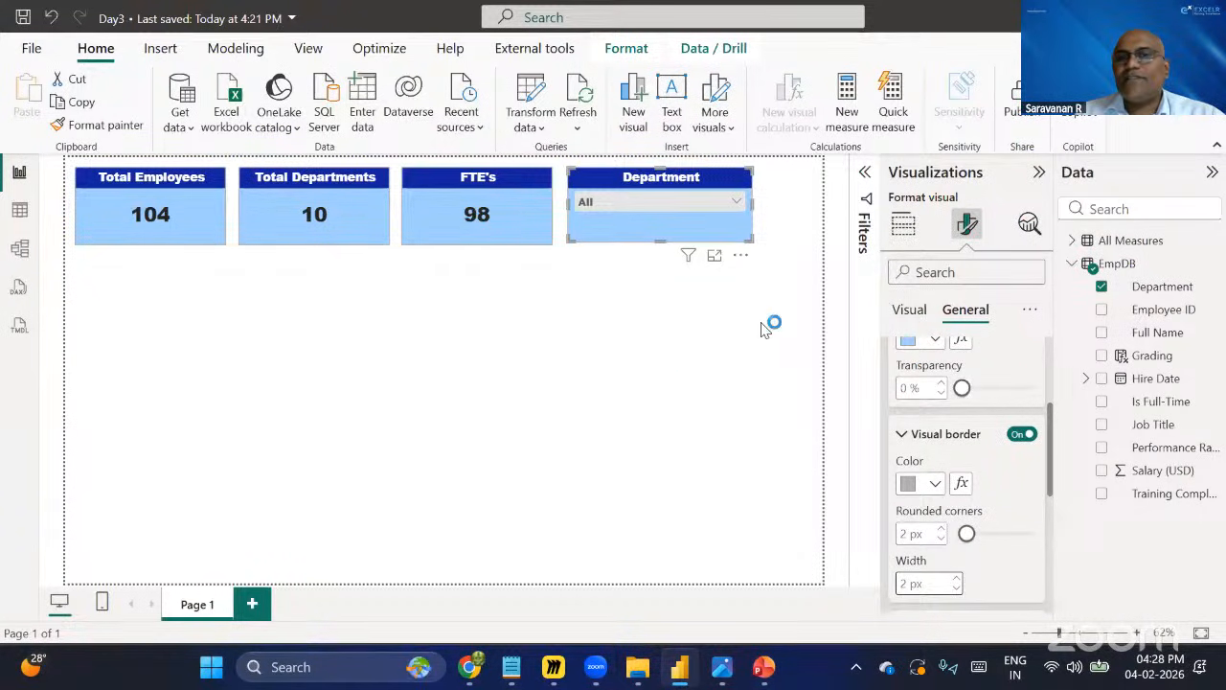
{"action": "left_click", "coordinate": [23, 18]}
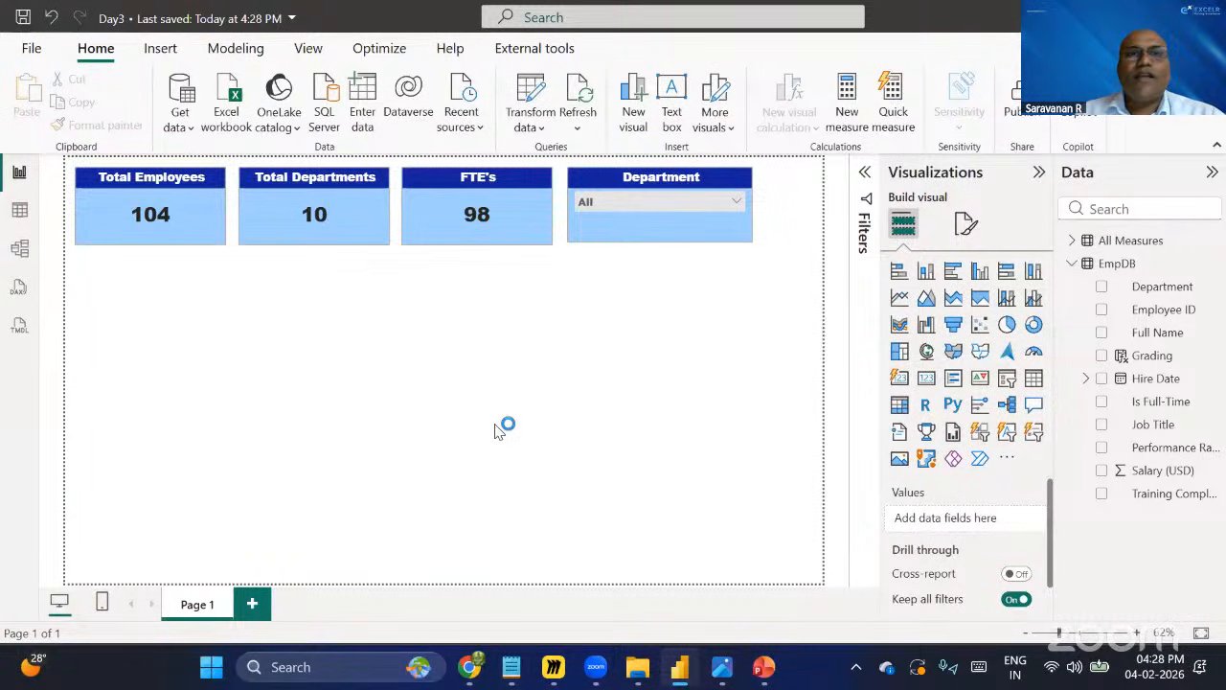
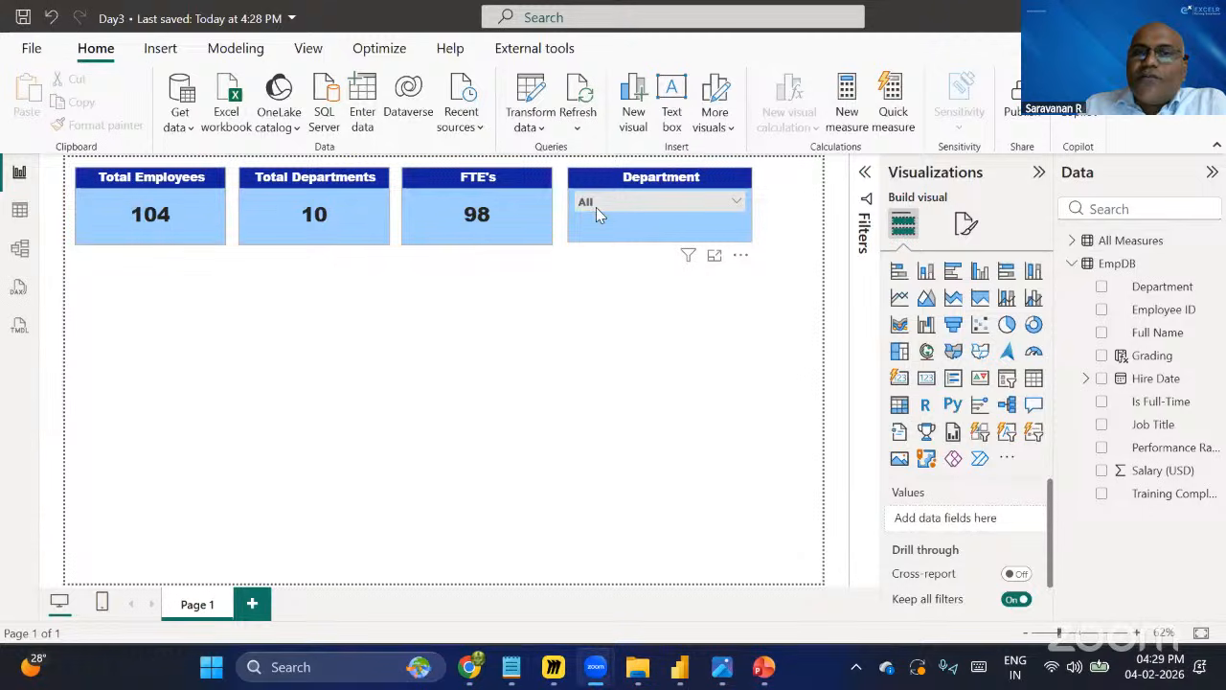
Try several departments in the Department slicer, then filter it to Customer Support only.
{"action": "left_click", "coordinate": [732, 201]}
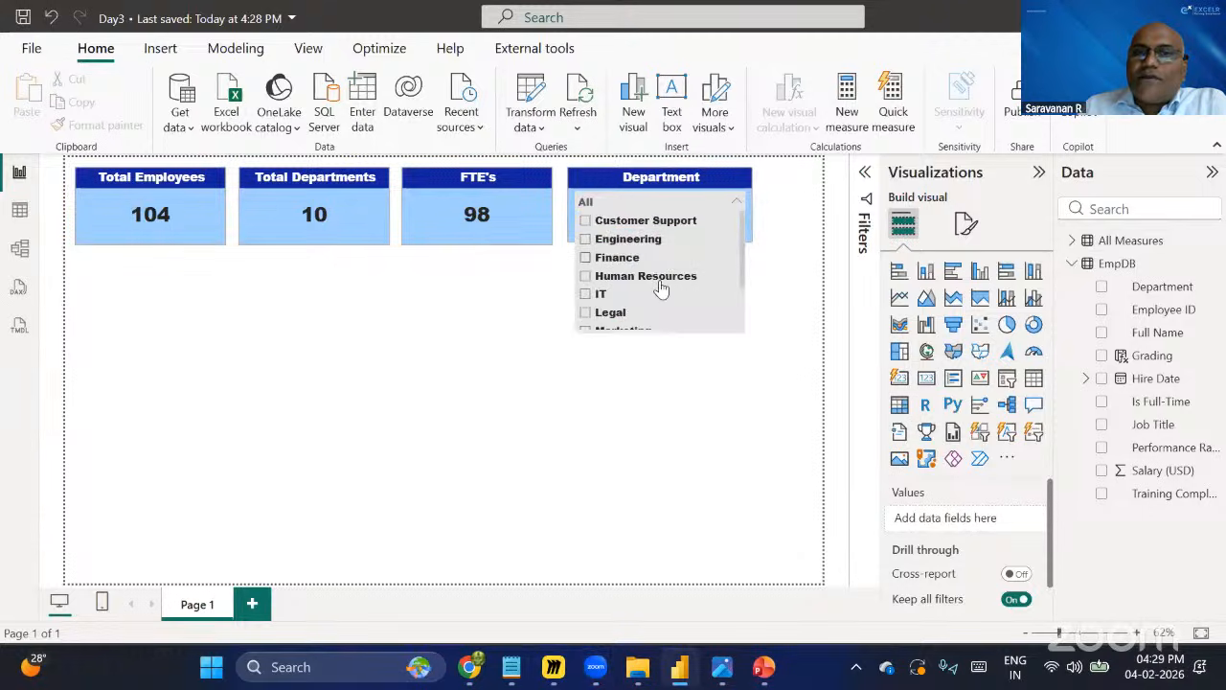
{"action": "left_click", "coordinate": [586, 240]}
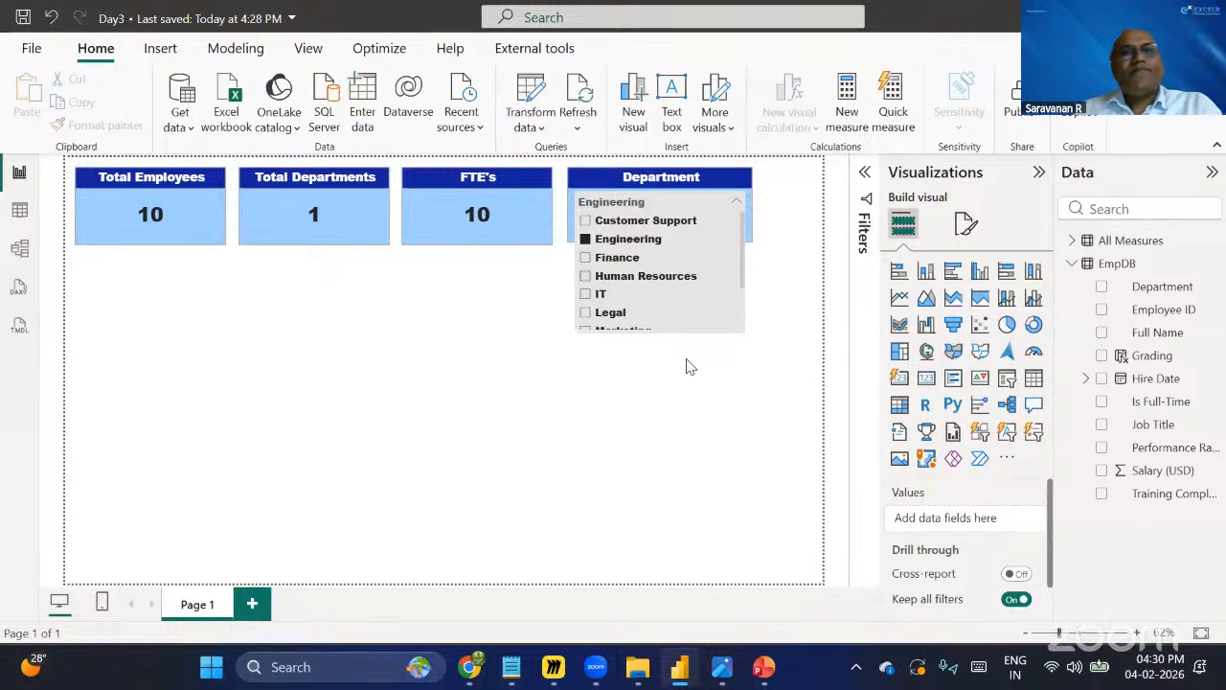
{"action": "left_click", "coordinate": [586, 275]}
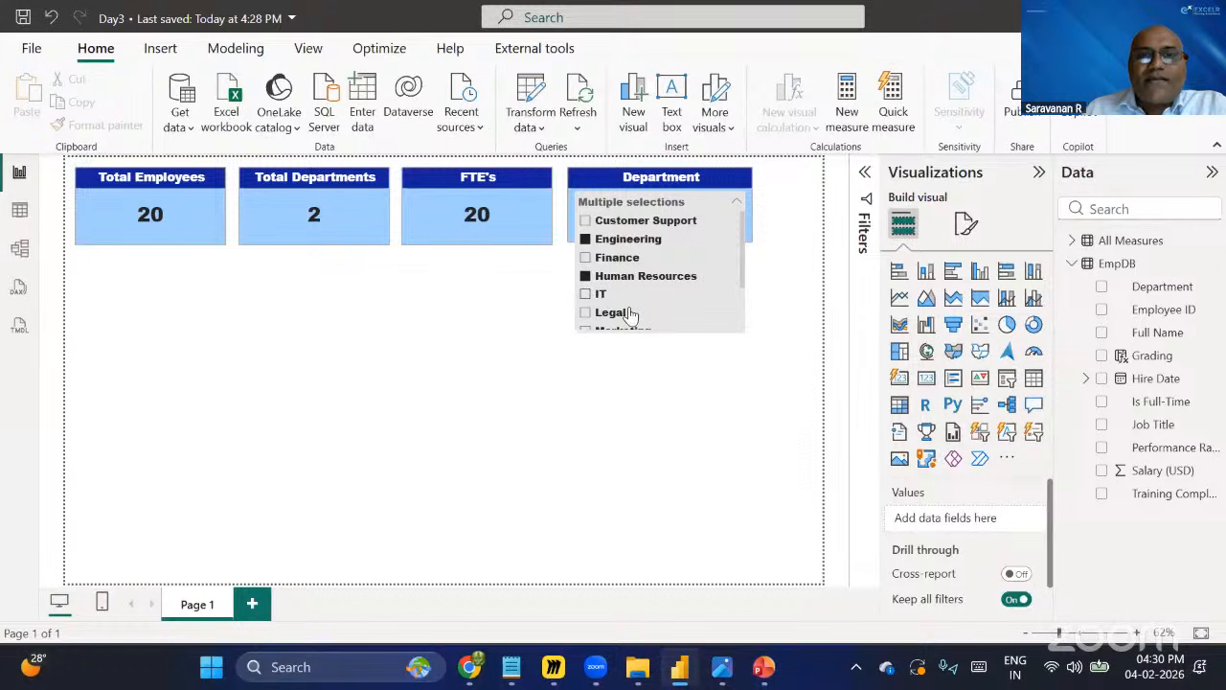
{"action": "left_click", "coordinate": [586, 275]}
{"action": "left_click", "coordinate": [586, 238]}
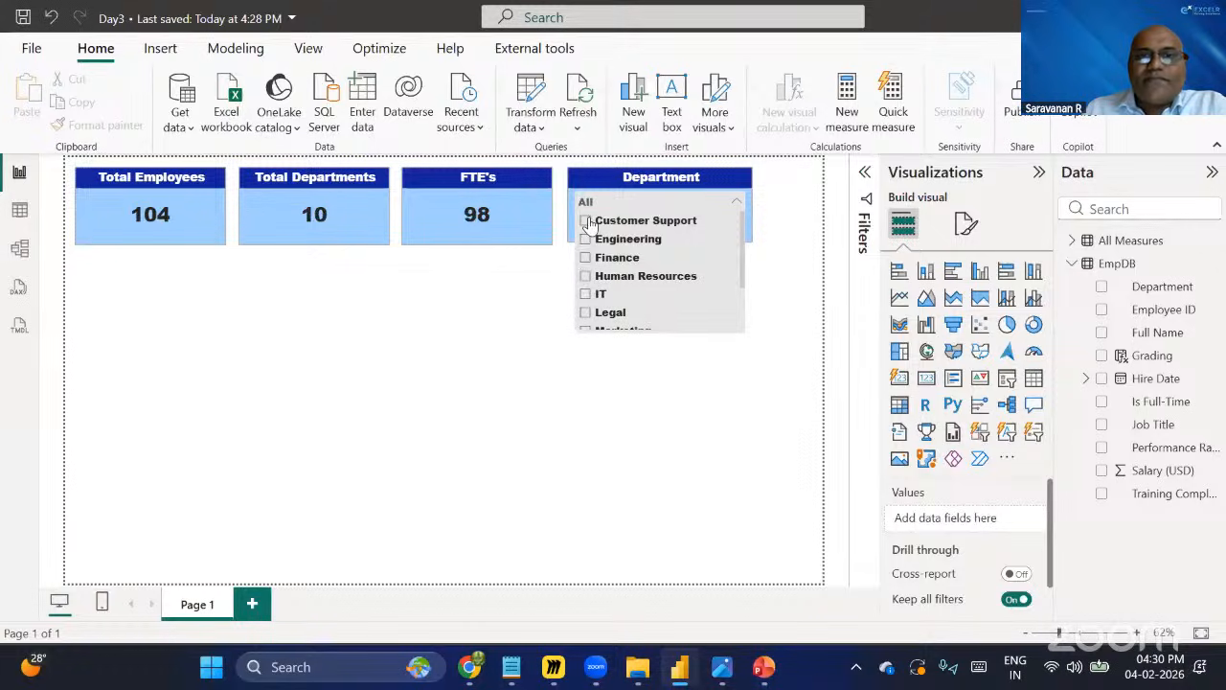
{"action": "left_click", "coordinate": [586, 221]}
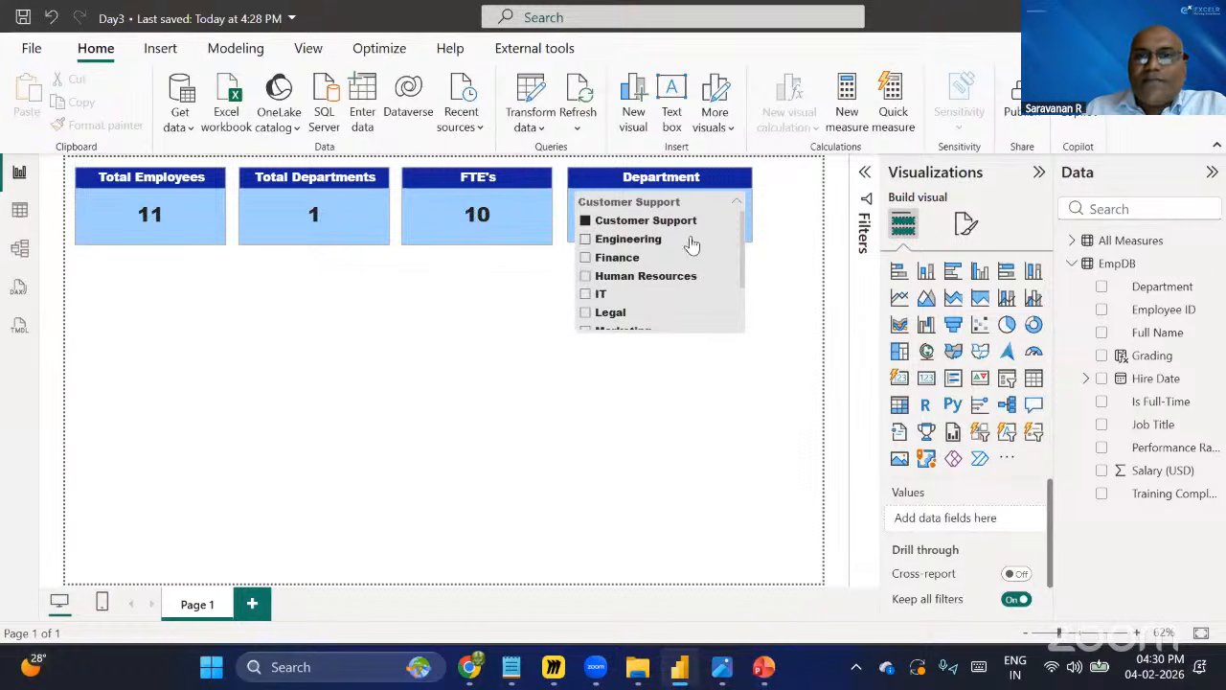
{"action": "scroll", "coordinate": [692, 245], "scroll_direction": "down", "scroll_amount": 3}
{"action": "scroll", "coordinate": [699, 266], "scroll_direction": "up", "scroll_amount": 3}
{"action": "left_click", "coordinate": [738, 288]}
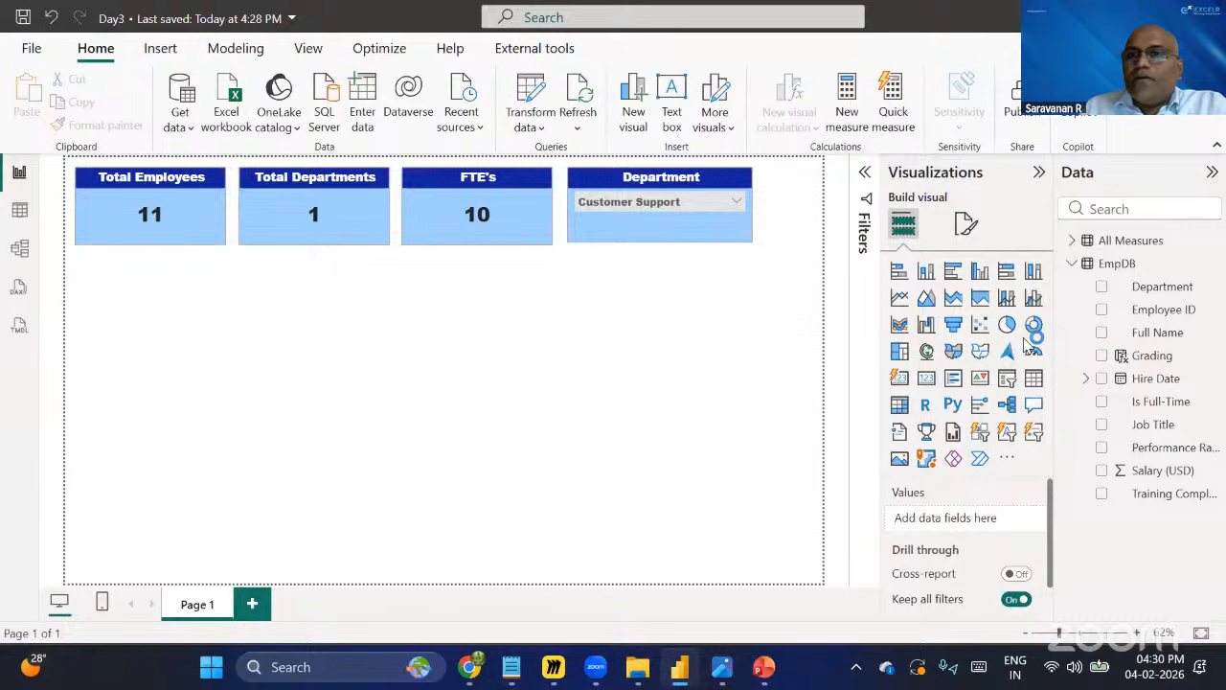
Add a new visual below the cards, switch it to a table, and enlarge it over the lower-left canvas.
{"action": "left_click", "coordinate": [925, 273]}
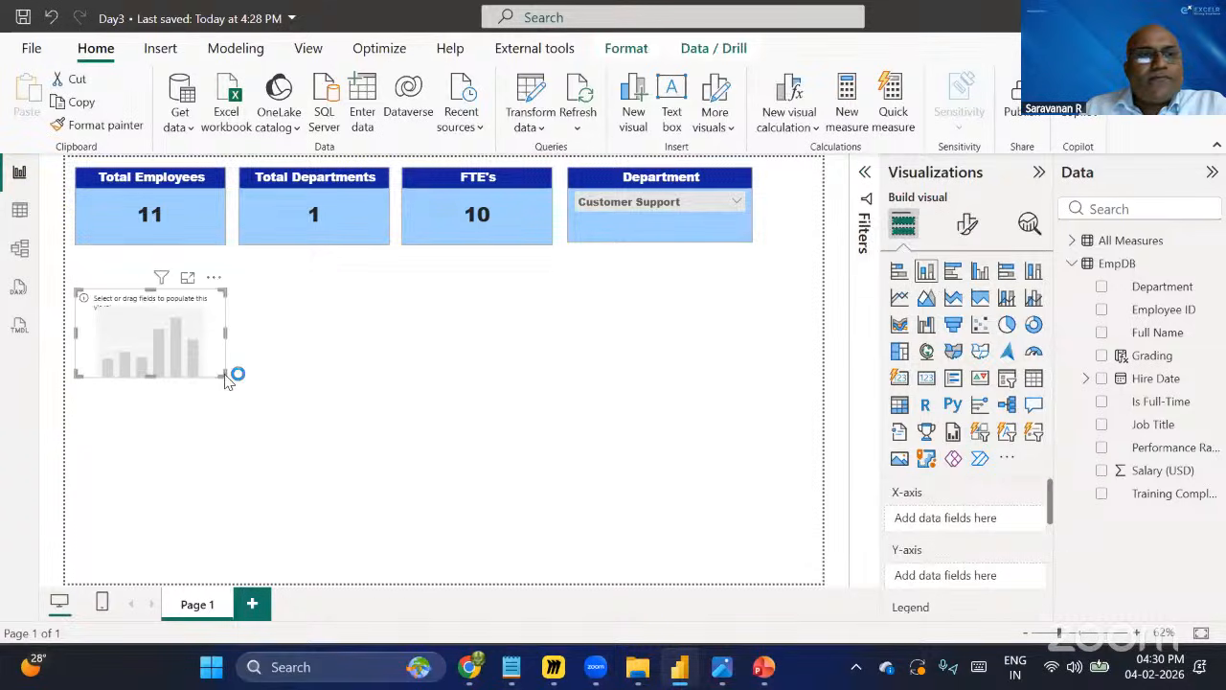
{"action": "left_click_drag", "start_coordinate": [226, 376], "coordinate": [290, 506]}
{"action": "mouse_move", "coordinate": [244, 439]}
{"action": "left_mouse_down"}
{"action": "mouse_move", "coordinate": [235, 472]}
{"action": "mouse_move", "coordinate": [245, 489]}
{"action": "mouse_move", "coordinate": [247, 439]}
{"action": "left_mouse_up"}
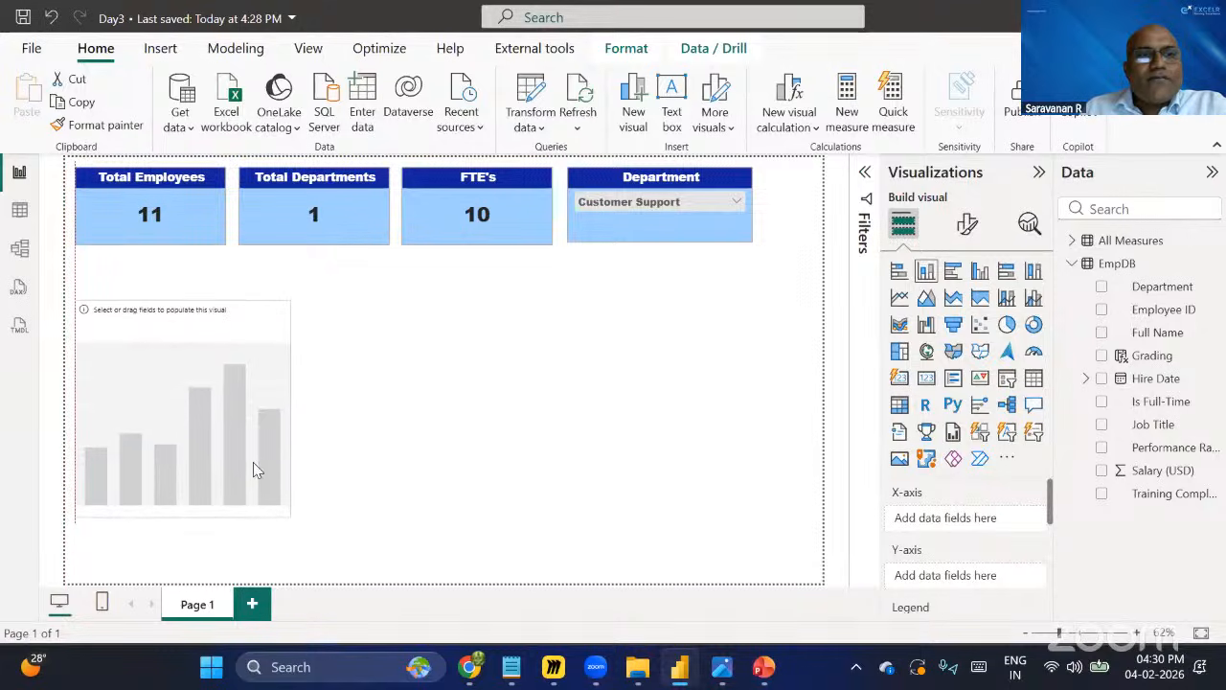
{"action": "left_click", "coordinate": [300, 525]}
{"action": "left_click", "coordinate": [288, 506]}
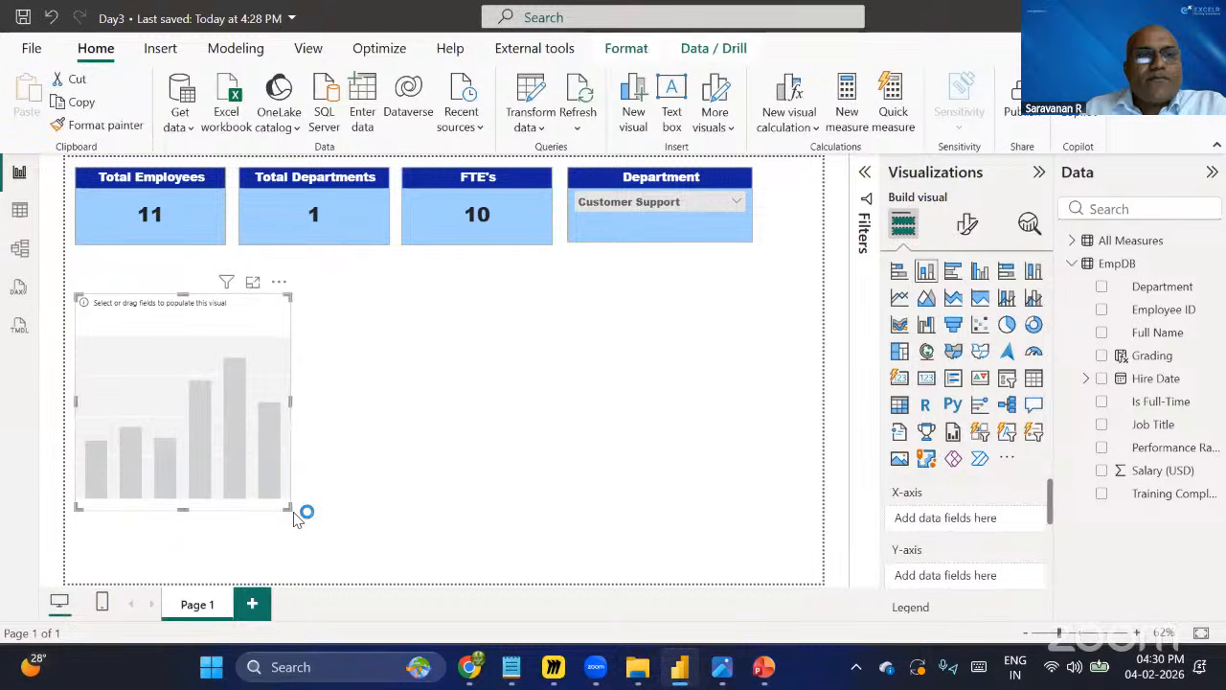
{"action": "left_click_drag", "start_coordinate": [289, 508], "coordinate": [304, 556]}
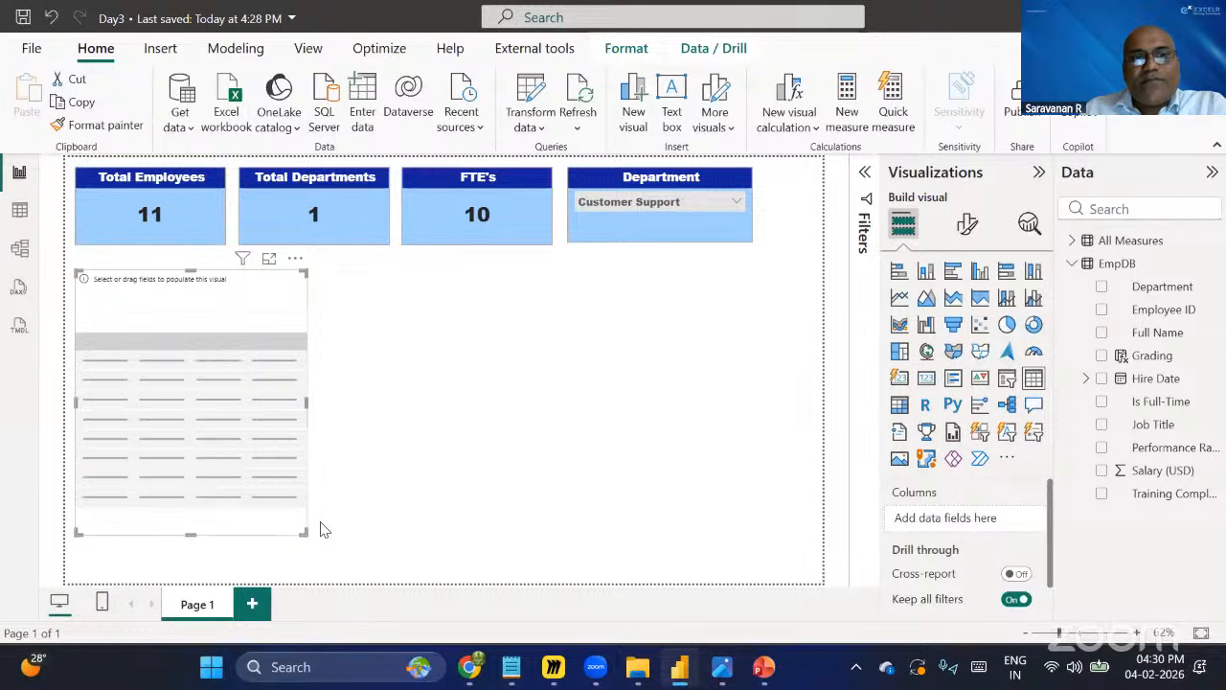
{"action": "left_click_drag", "start_coordinate": [311, 539], "coordinate": [400, 569]}
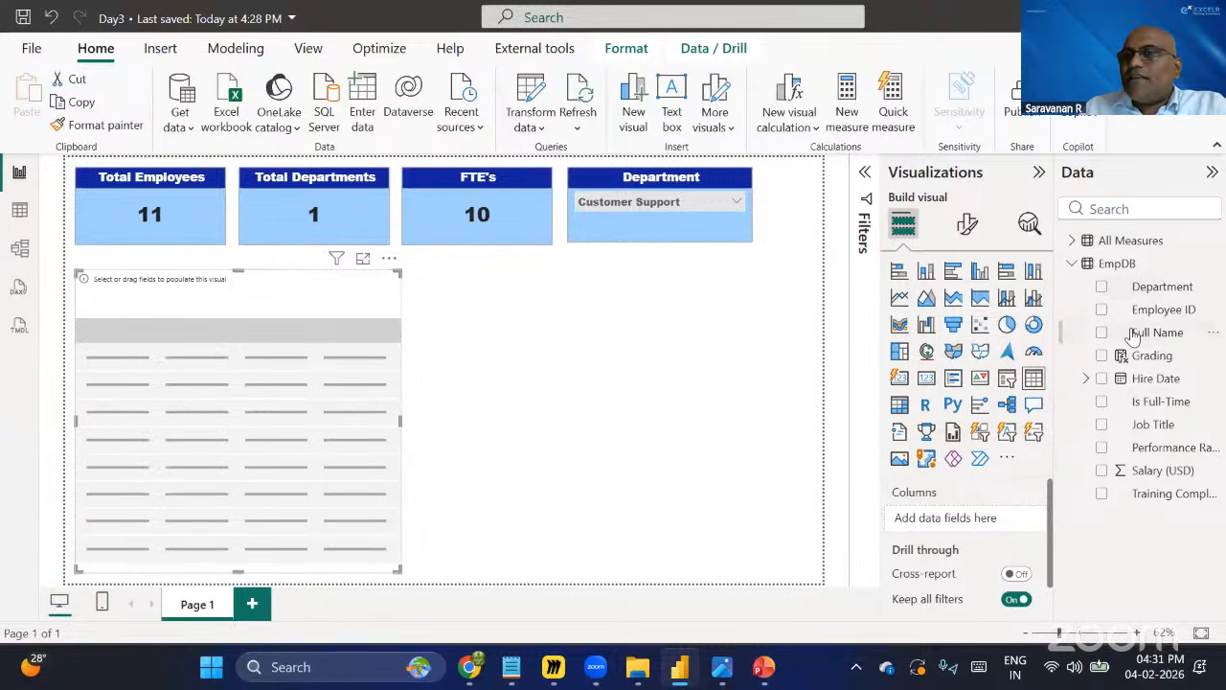
Add Employee ID, Full Name, Job Title, Department, Performance Rating and Grading fields to the table.
{"action": "left_click", "coordinate": [1102, 311]}
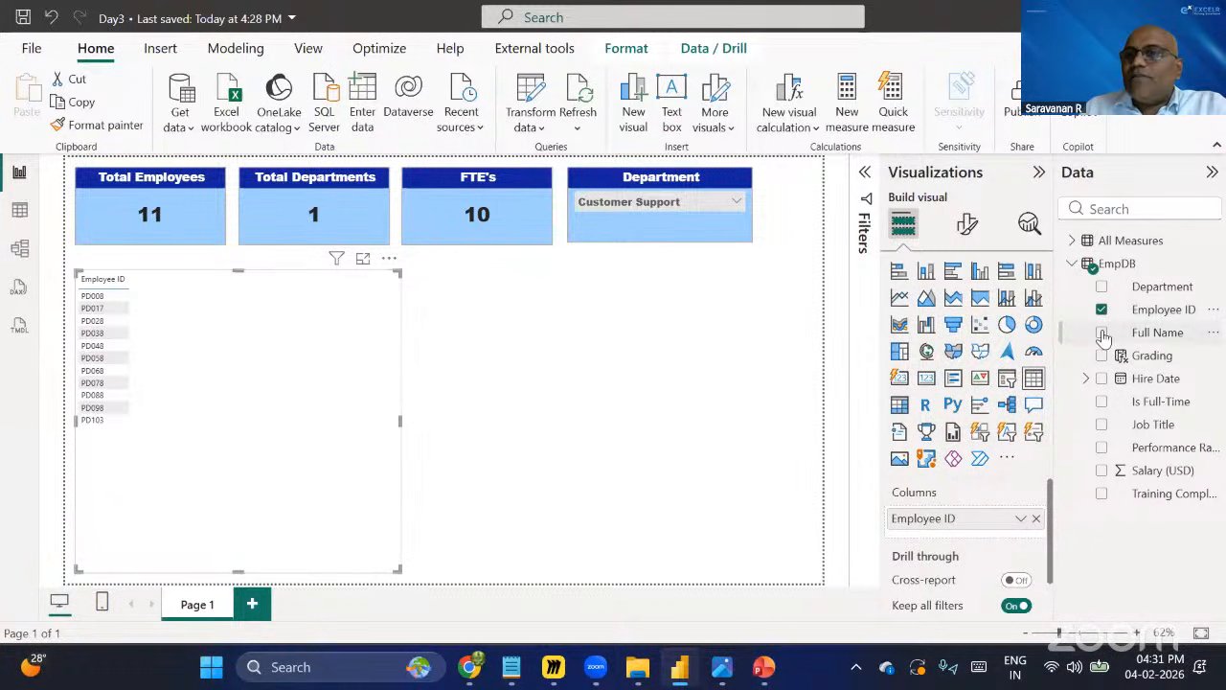
{"action": "left_click", "coordinate": [1102, 332]}
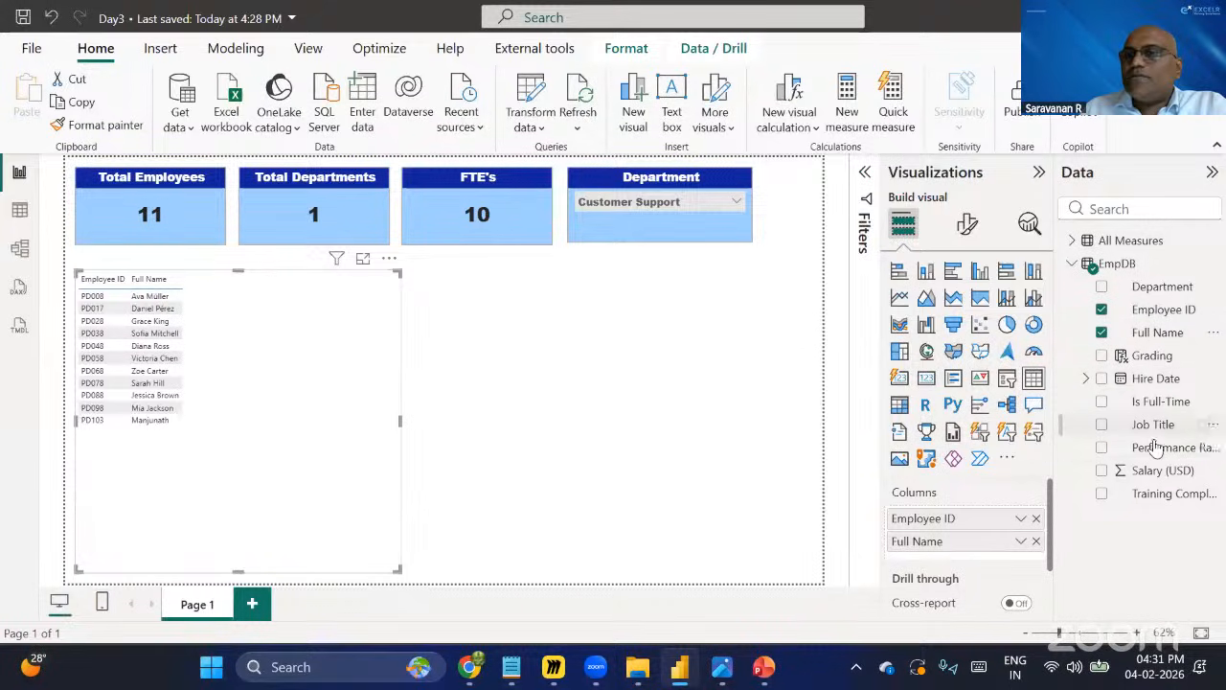
{"action": "left_click", "coordinate": [1102, 287]}
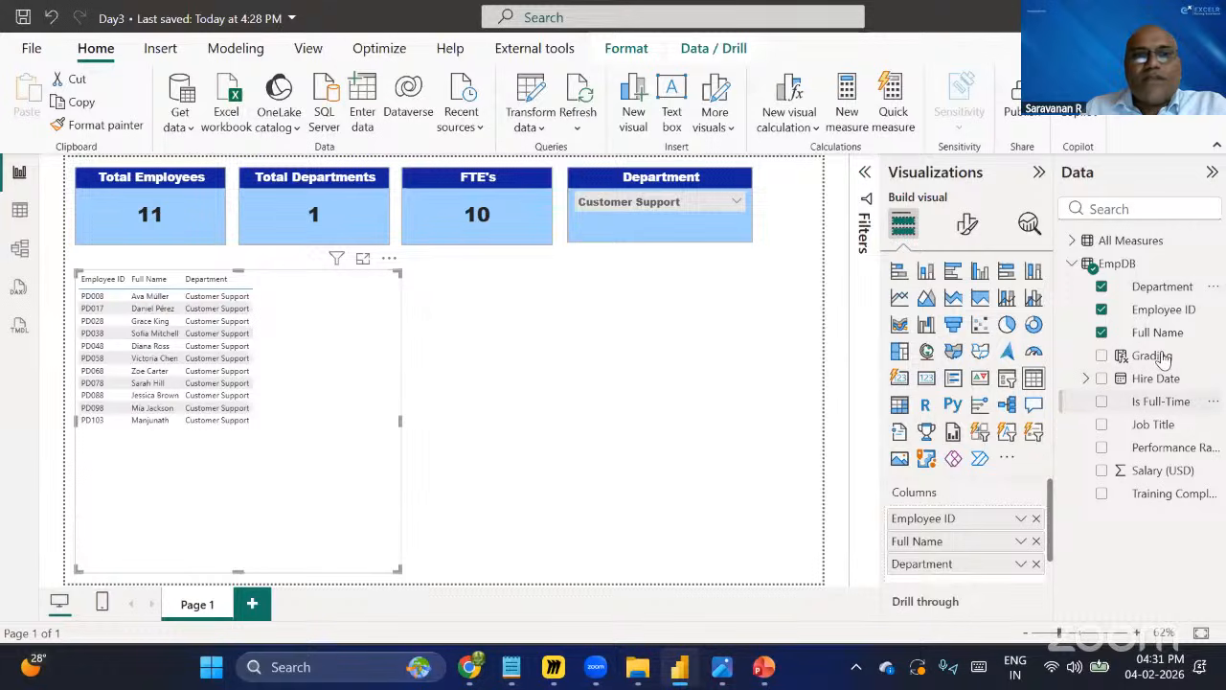
{"action": "left_click", "coordinate": [1102, 287]}
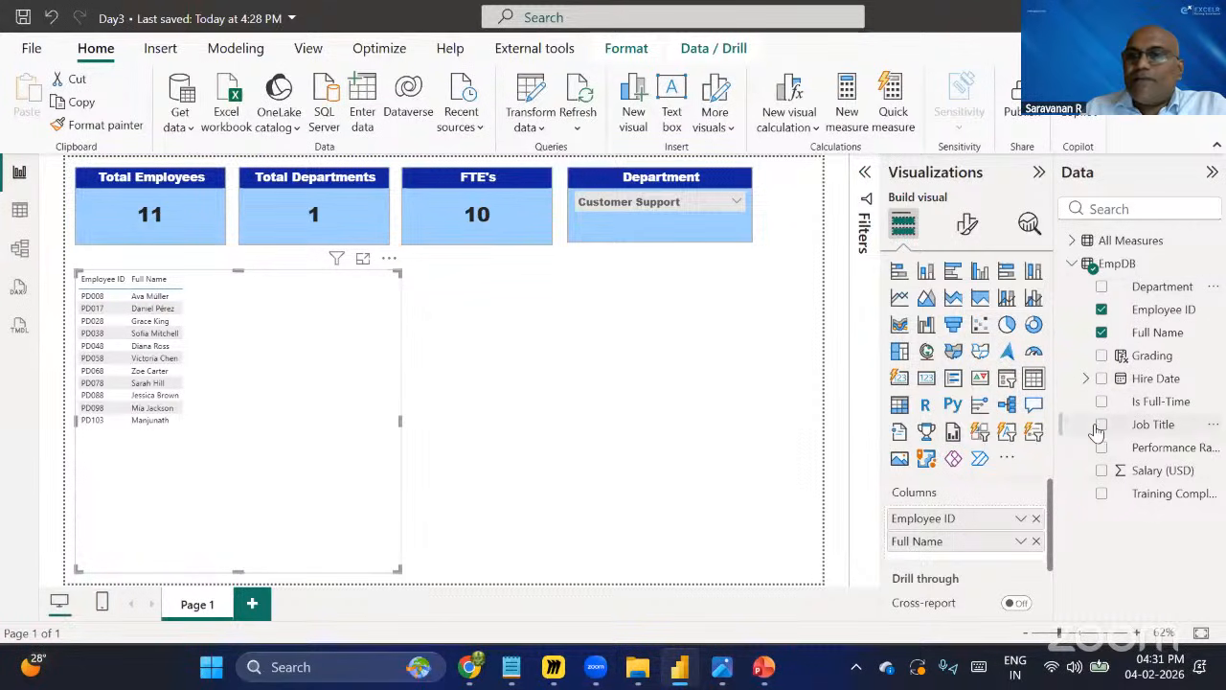
{"action": "left_click", "coordinate": [1101, 424]}
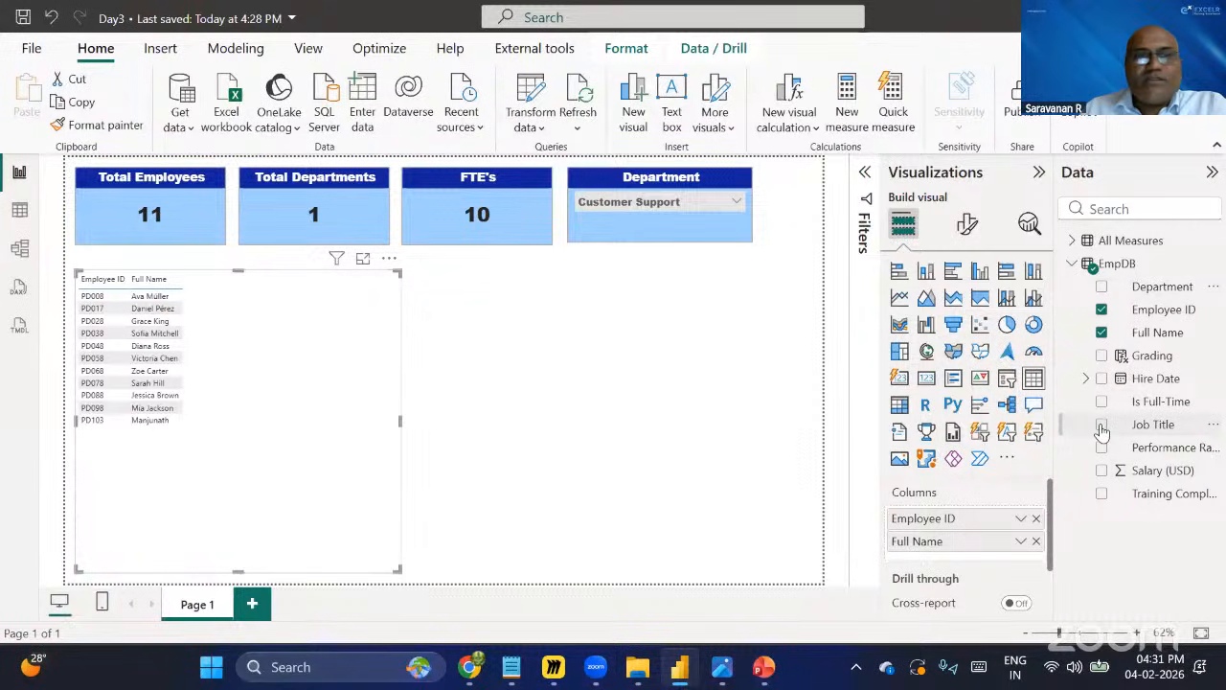
{"action": "left_click", "coordinate": [1102, 288]}
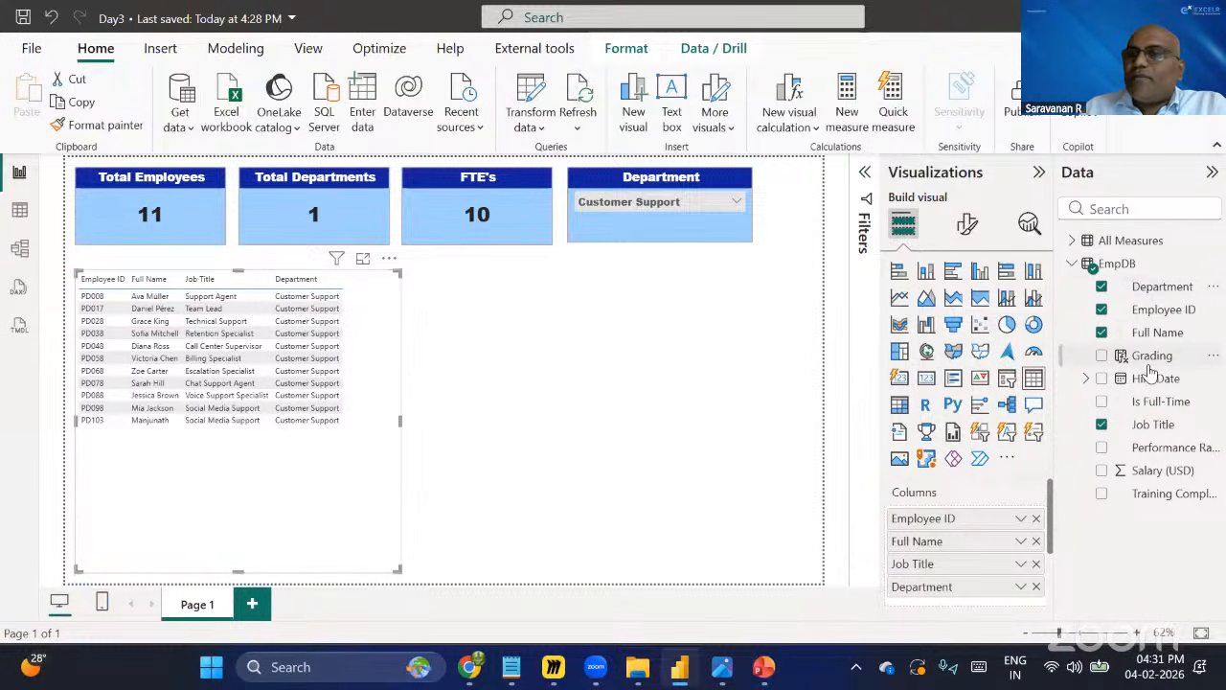
{"action": "left_click", "coordinate": [1103, 447]}
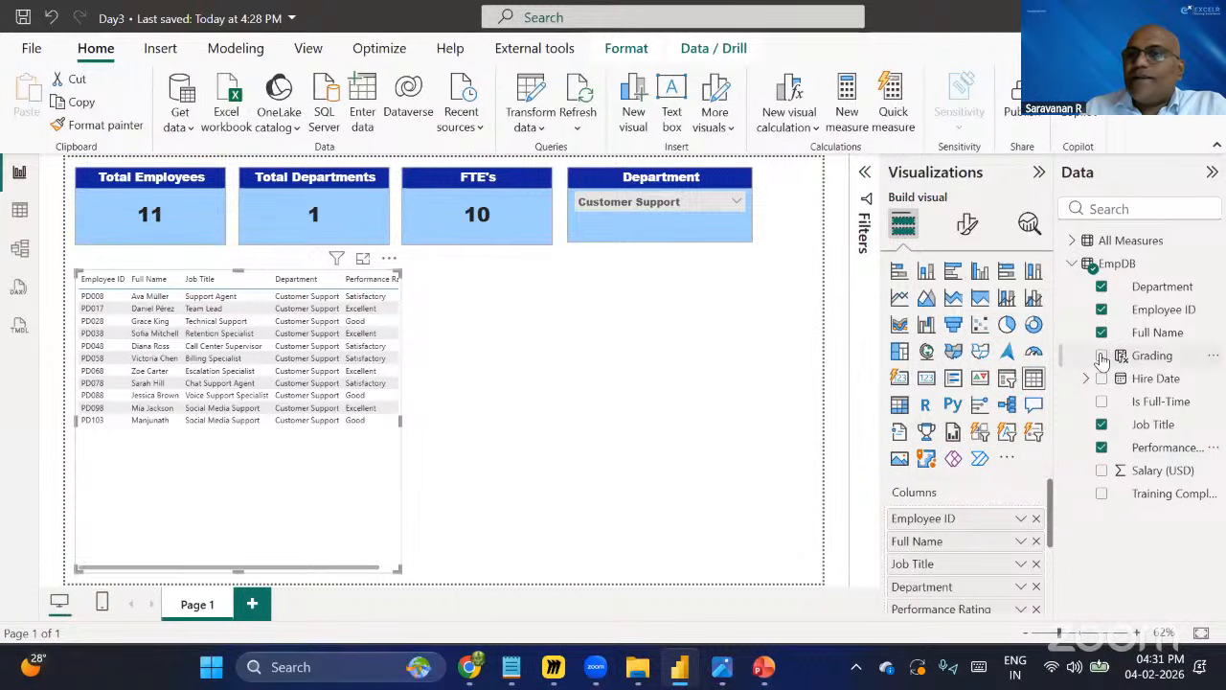
{"action": "left_click_drag", "start_coordinate": [1103, 358], "coordinate": [399, 427]}
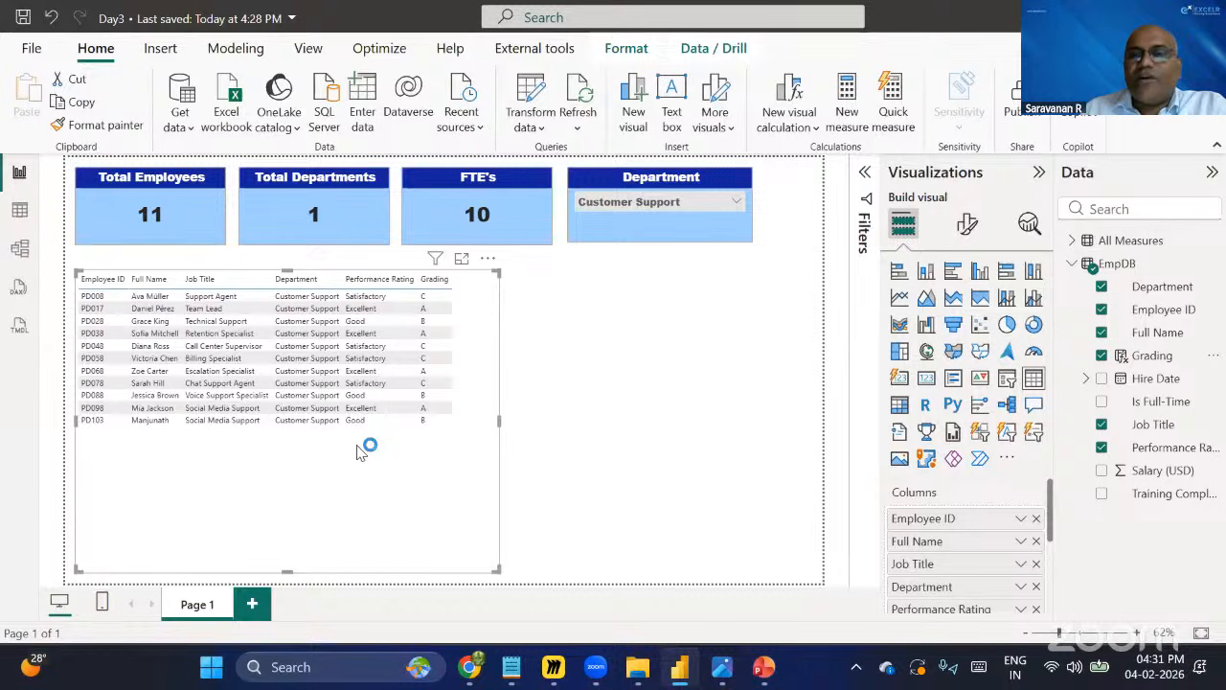
Open the table's format settings and try the Minimal and Bold header style presets.
{"action": "left_click", "coordinate": [968, 226]}
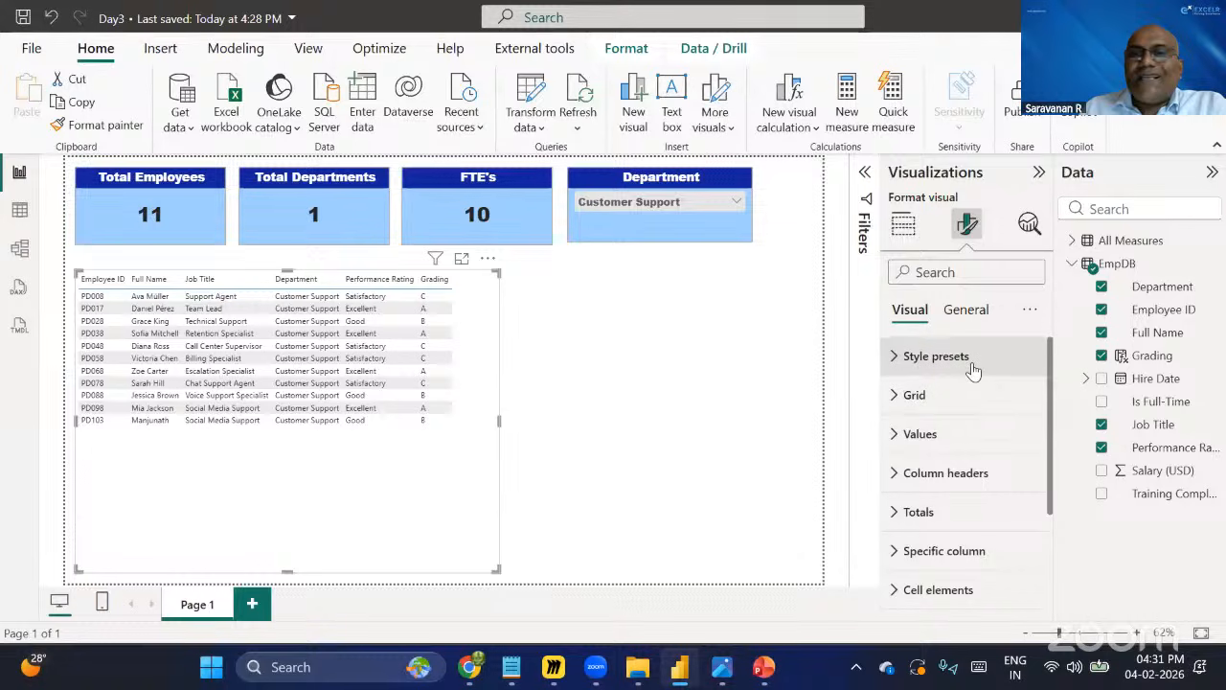
{"action": "left_click", "coordinate": [898, 358]}
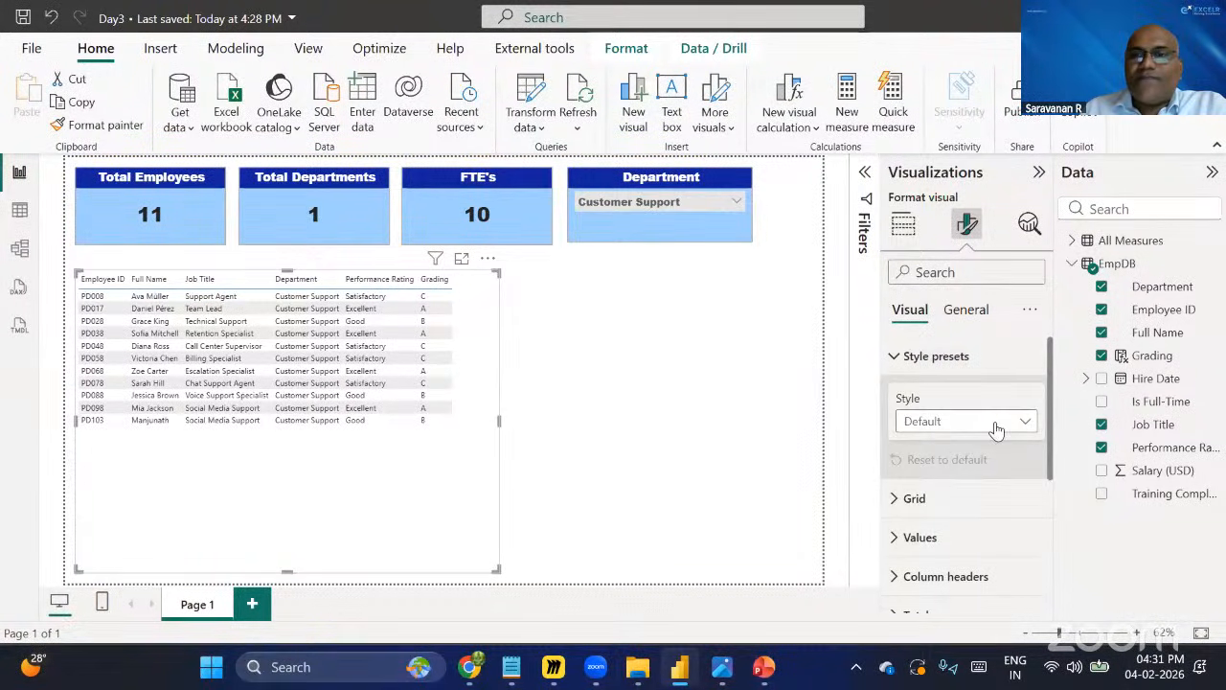
{"action": "left_click", "coordinate": [1027, 427]}
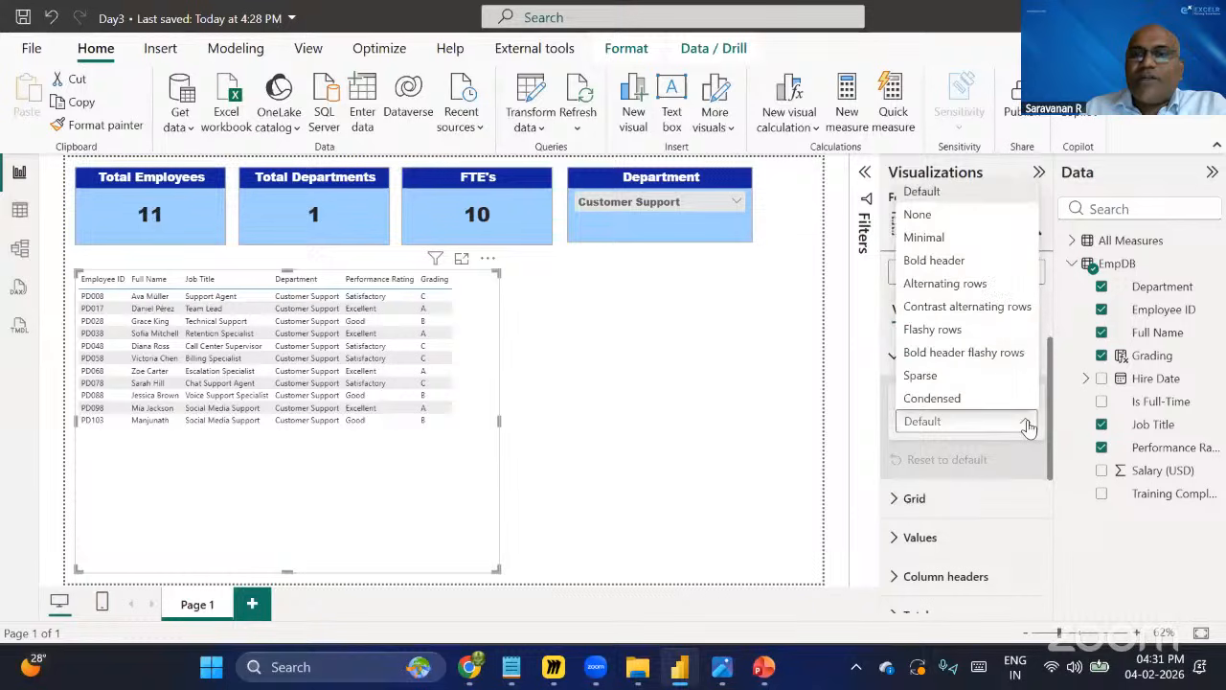
{"action": "left_click", "coordinate": [931, 242]}
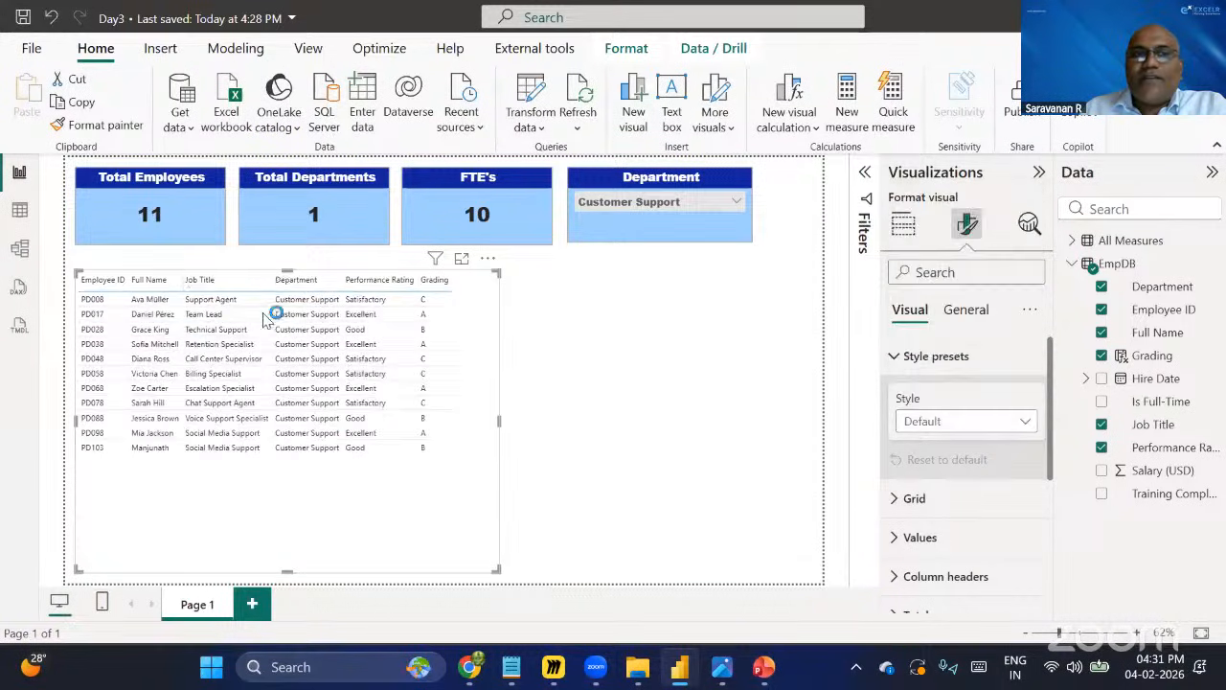
{"action": "left_click", "coordinate": [1022, 427]}
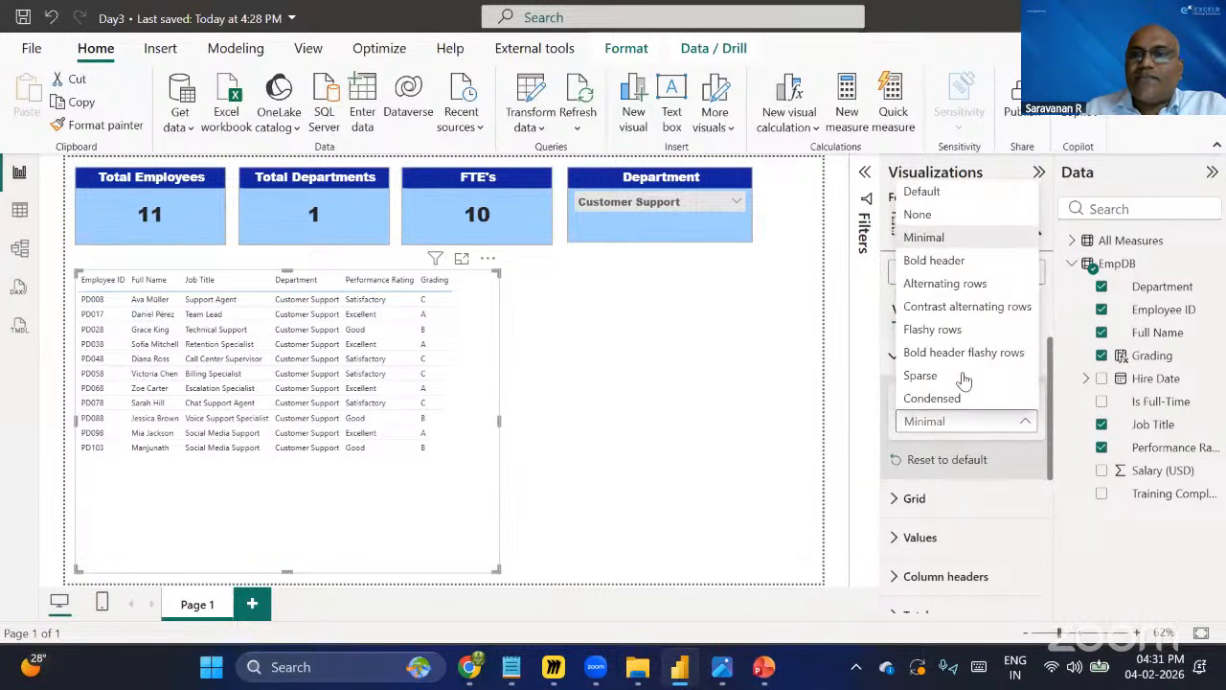
{"action": "left_click", "coordinate": [932, 261]}
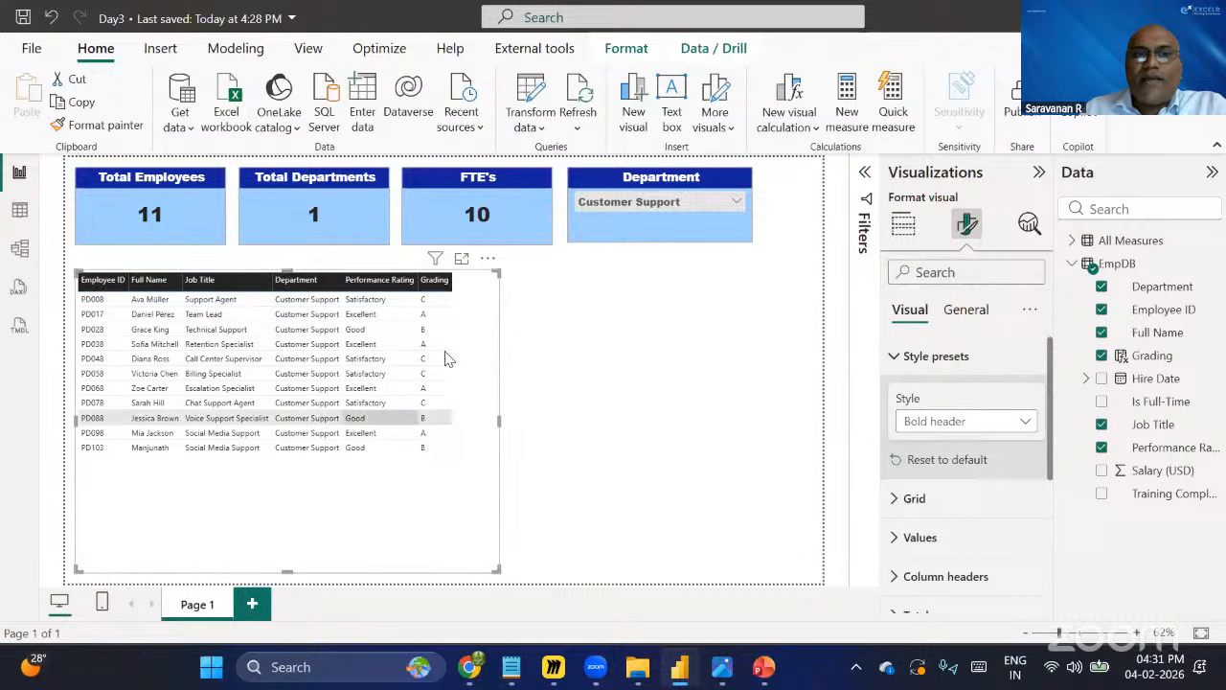
Try the Alternating rows, Contrast alternating rows and Flashy rows style presets on the table.
{"action": "left_click", "coordinate": [980, 426]}
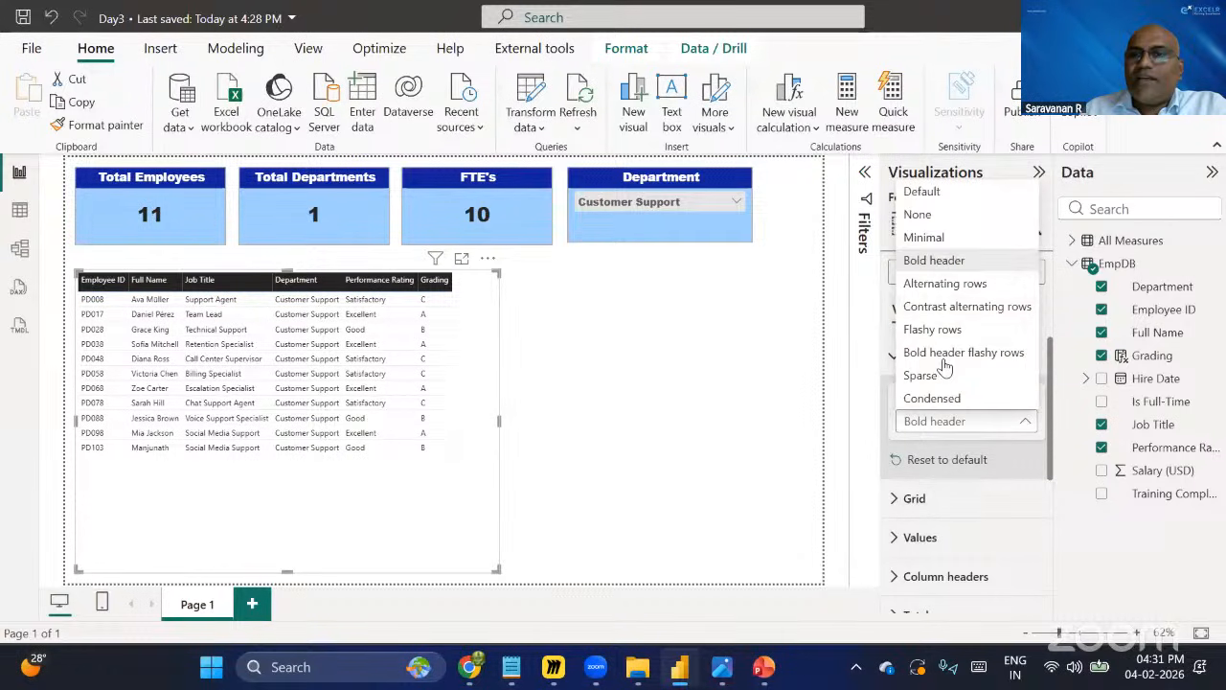
{"action": "left_click", "coordinate": [948, 284]}
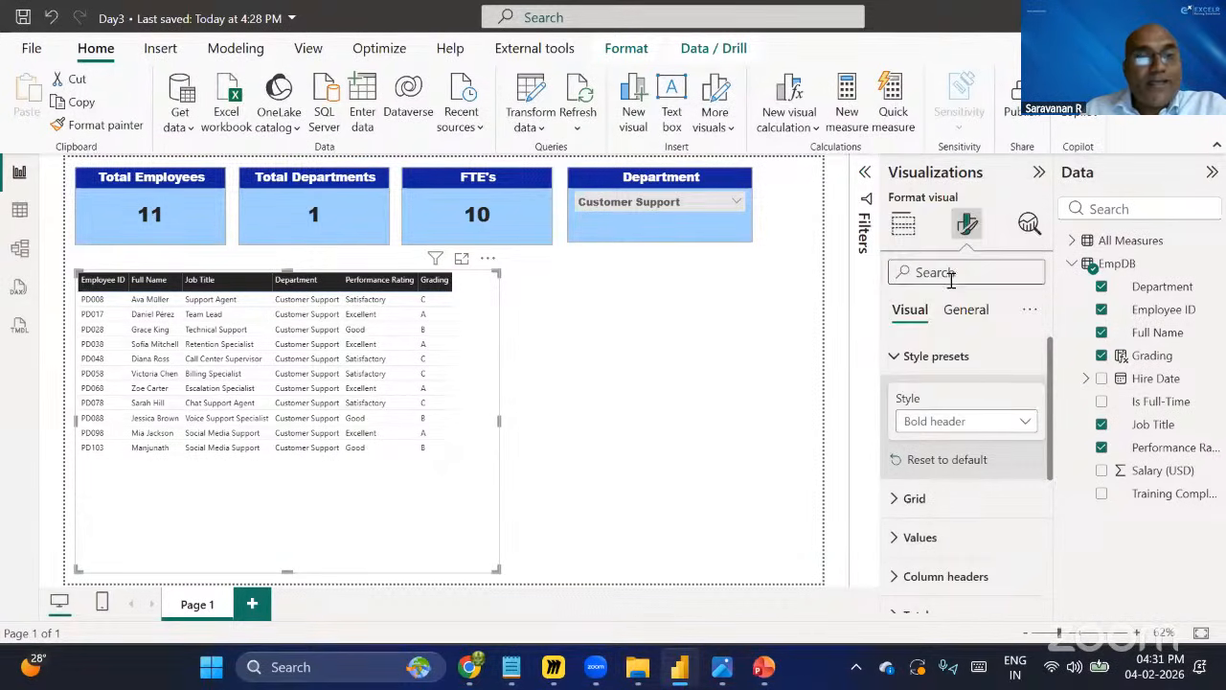
{"action": "left_click", "coordinate": [979, 426]}
{"action": "left_click", "coordinate": [1018, 309]}
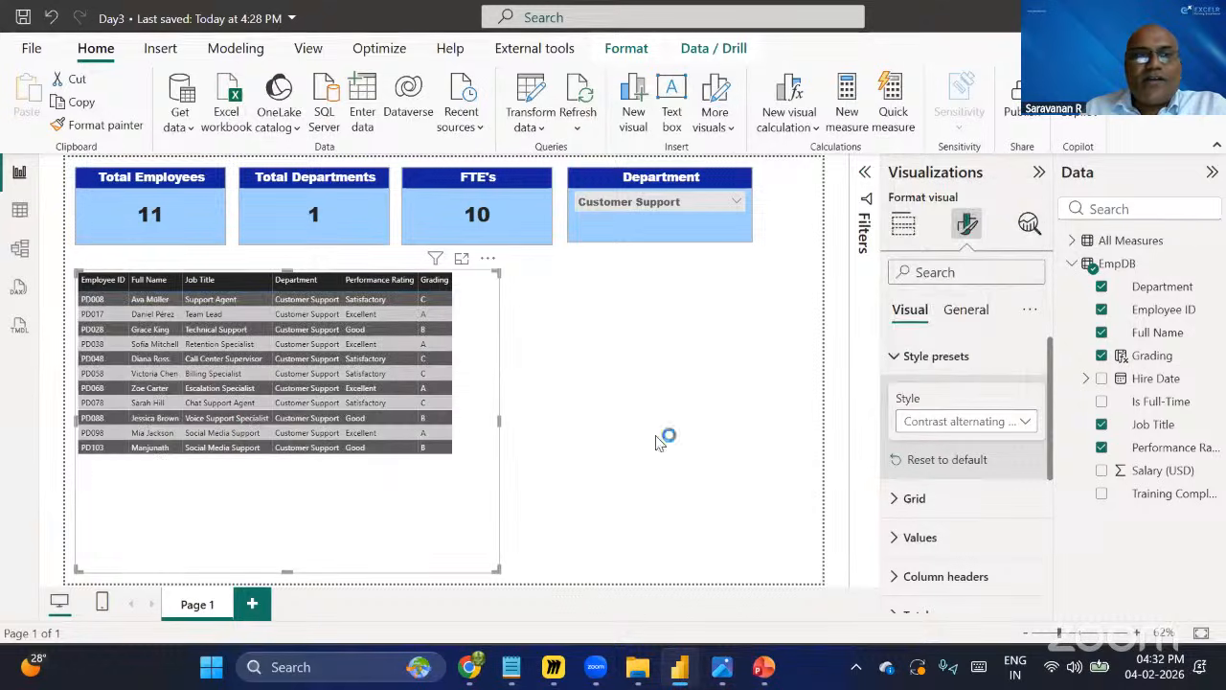
{"action": "left_click", "coordinate": [966, 426]}
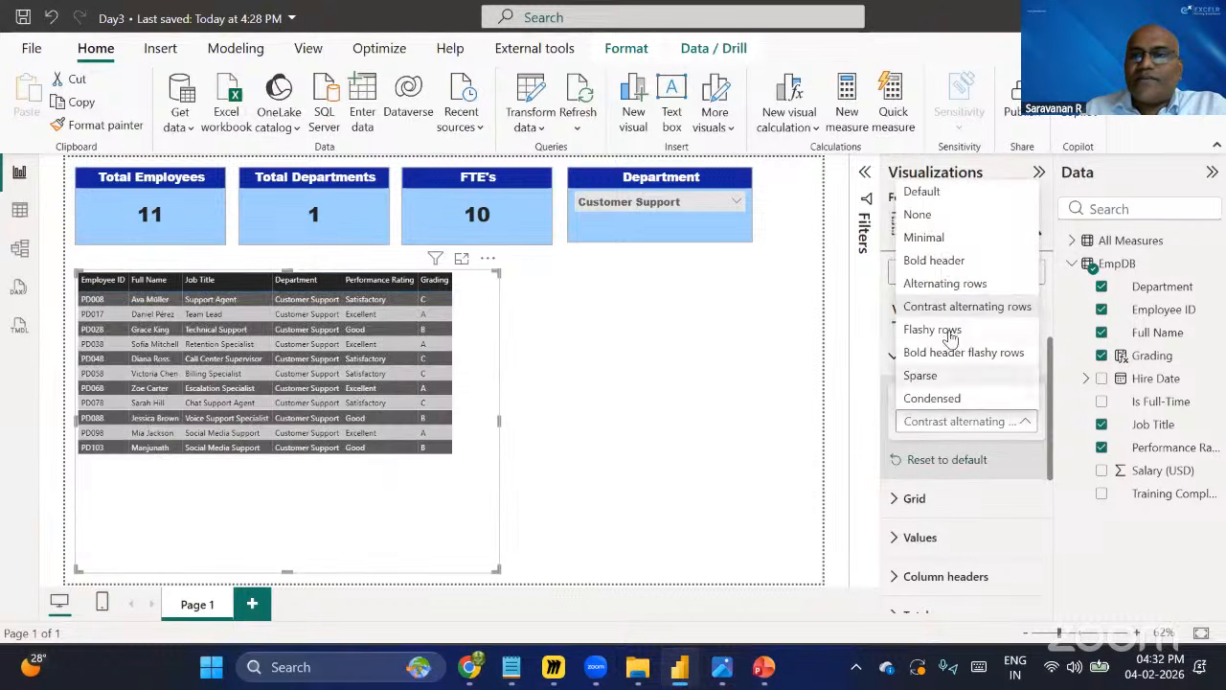
{"action": "left_click", "coordinate": [948, 330]}
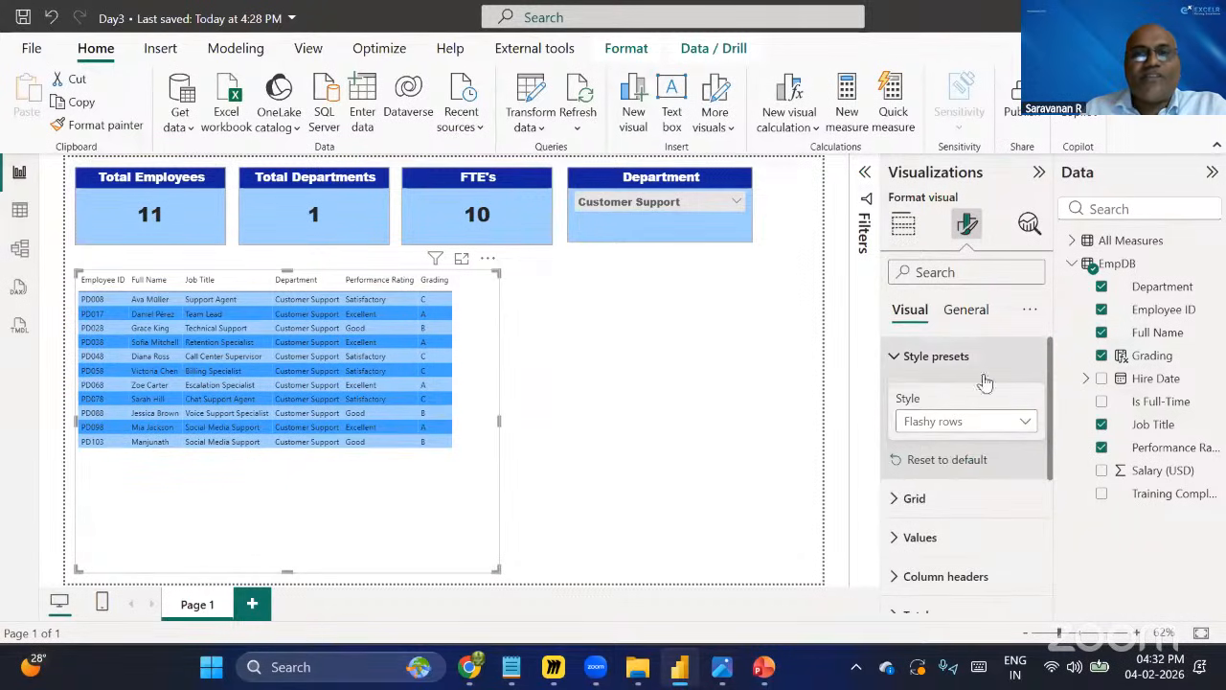
Try the Bold header flashy rows, Sparse and Condensed style presets on the employee table.
{"action": "left_click", "coordinate": [976, 429]}
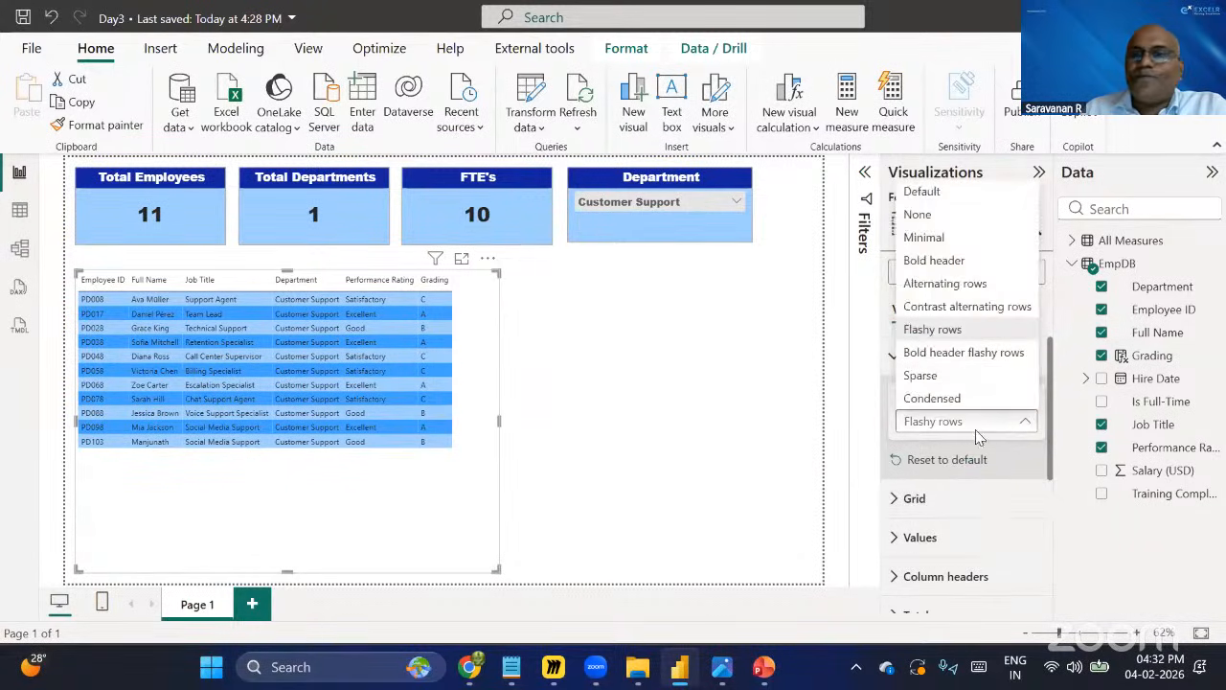
{"action": "left_click", "coordinate": [949, 355]}
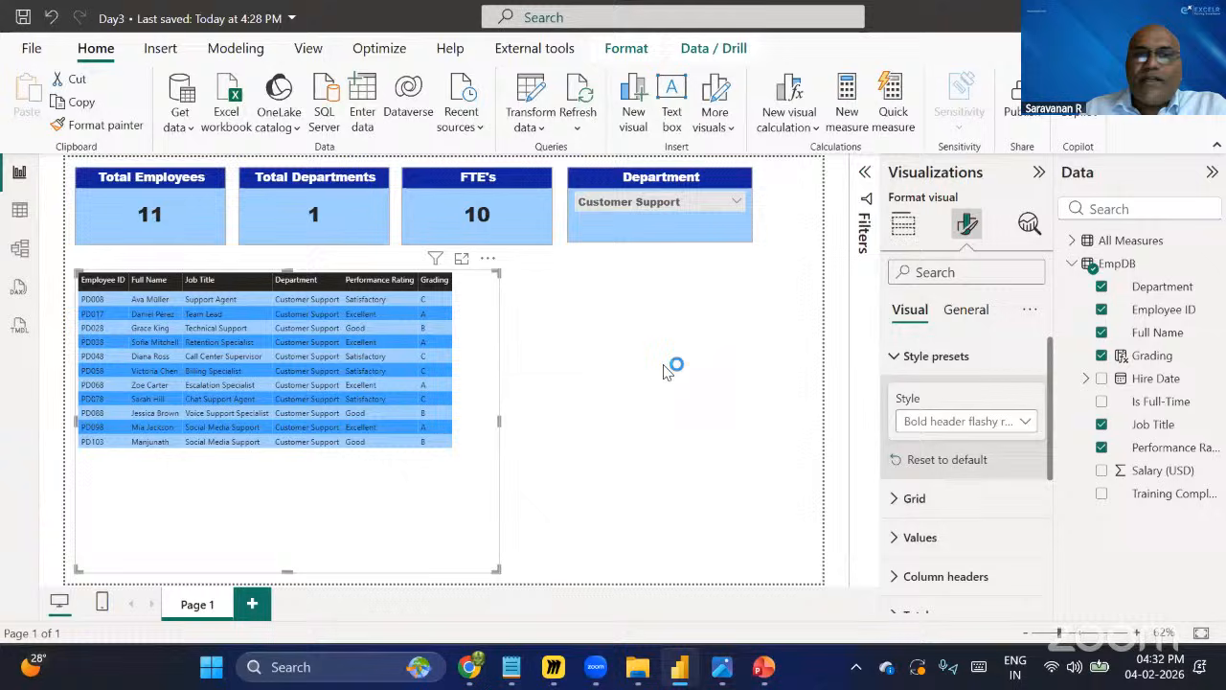
{"action": "left_click", "coordinate": [935, 419]}
{"action": "left_click", "coordinate": [943, 385]}
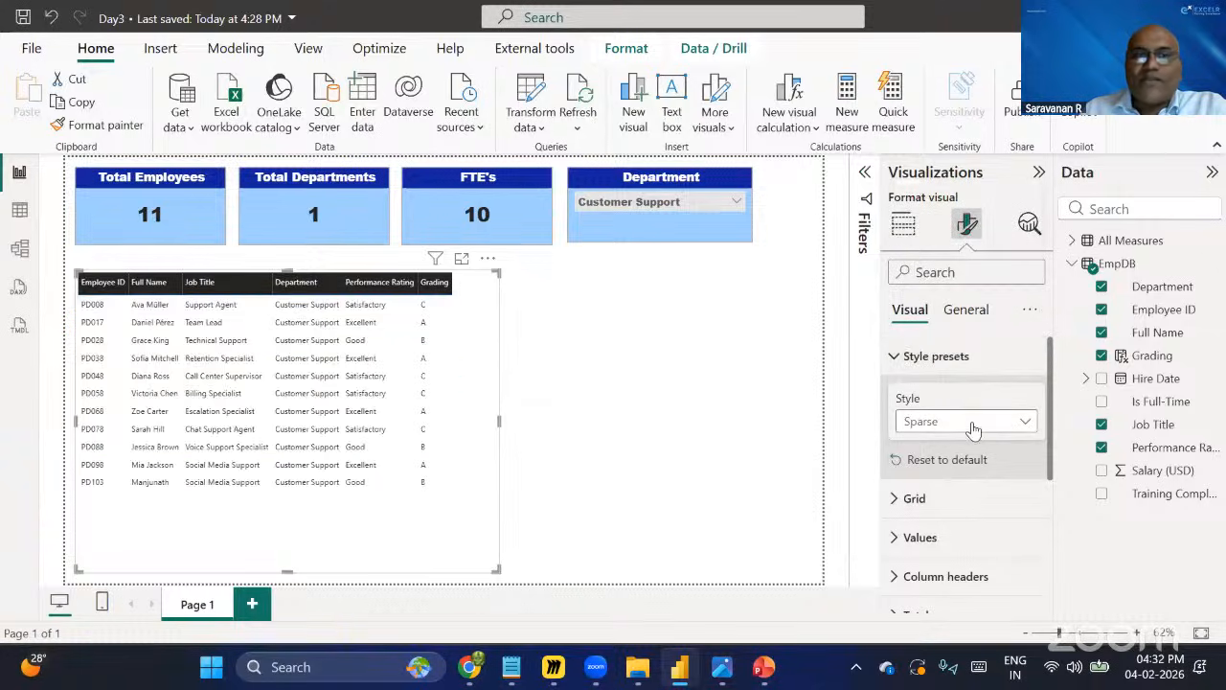
{"action": "left_click", "coordinate": [973, 429]}
{"action": "left_click", "coordinate": [946, 399]}
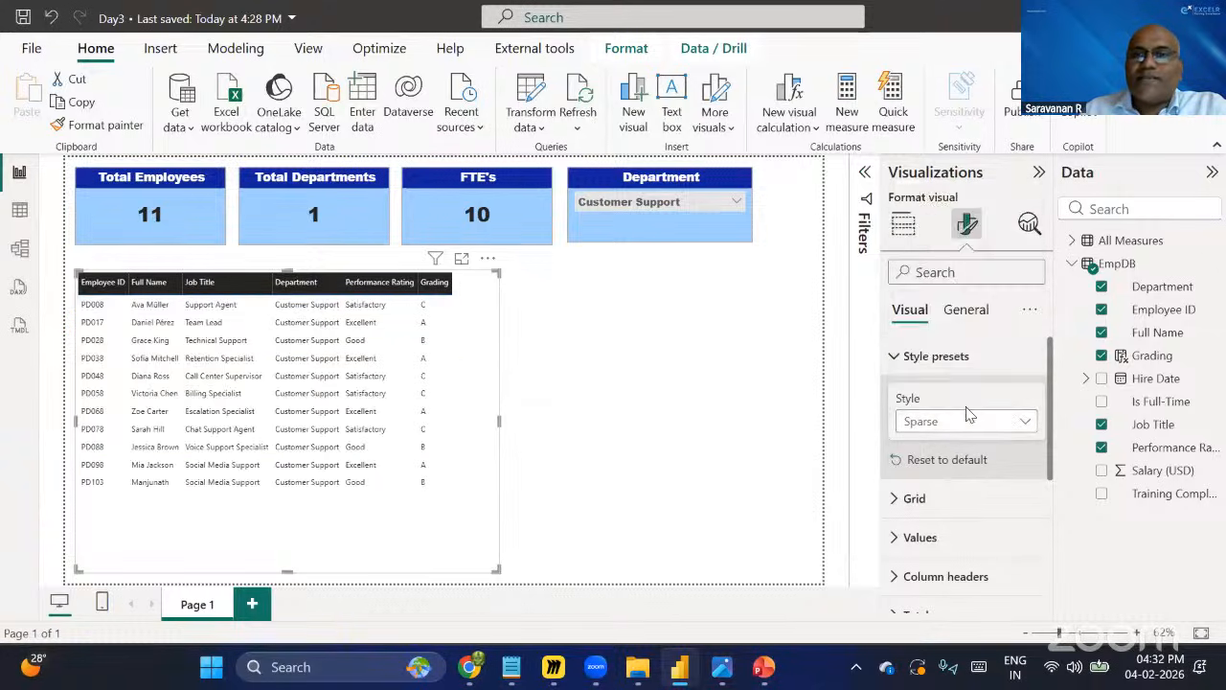
Try the Alternating rows preset, then apply the Bold header style preset to the table.
{"action": "left_click", "coordinate": [968, 422]}
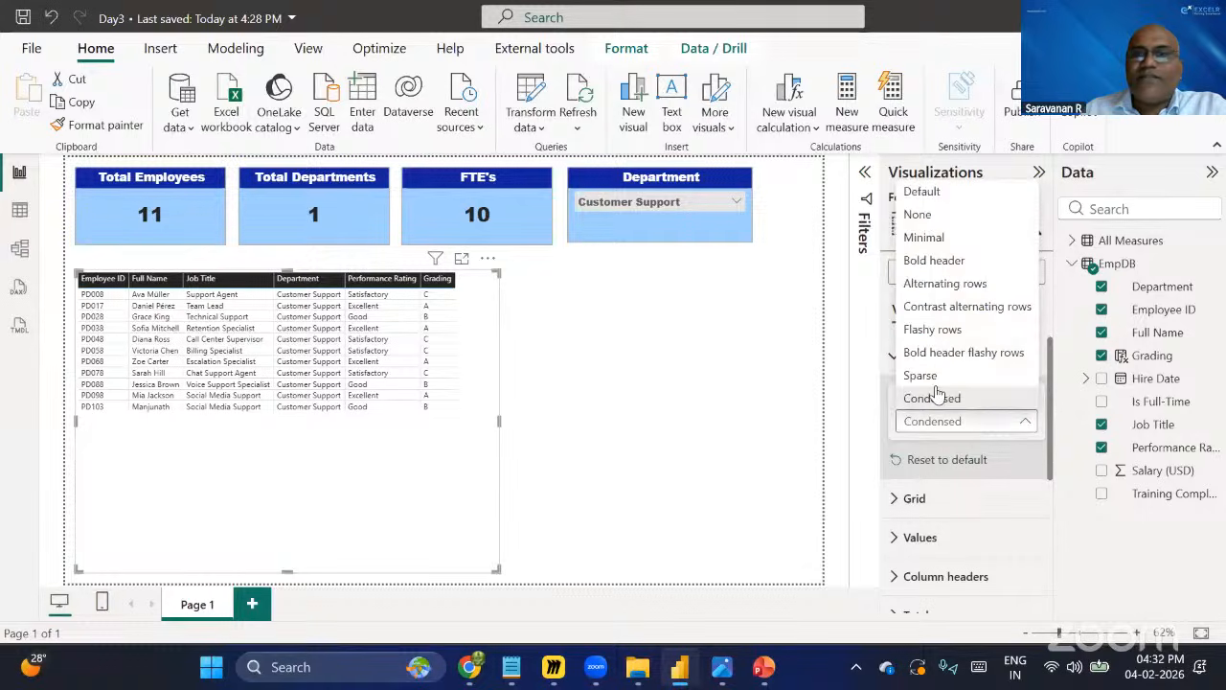
{"action": "left_click", "coordinate": [946, 284]}
{"action": "left_click", "coordinate": [977, 426]}
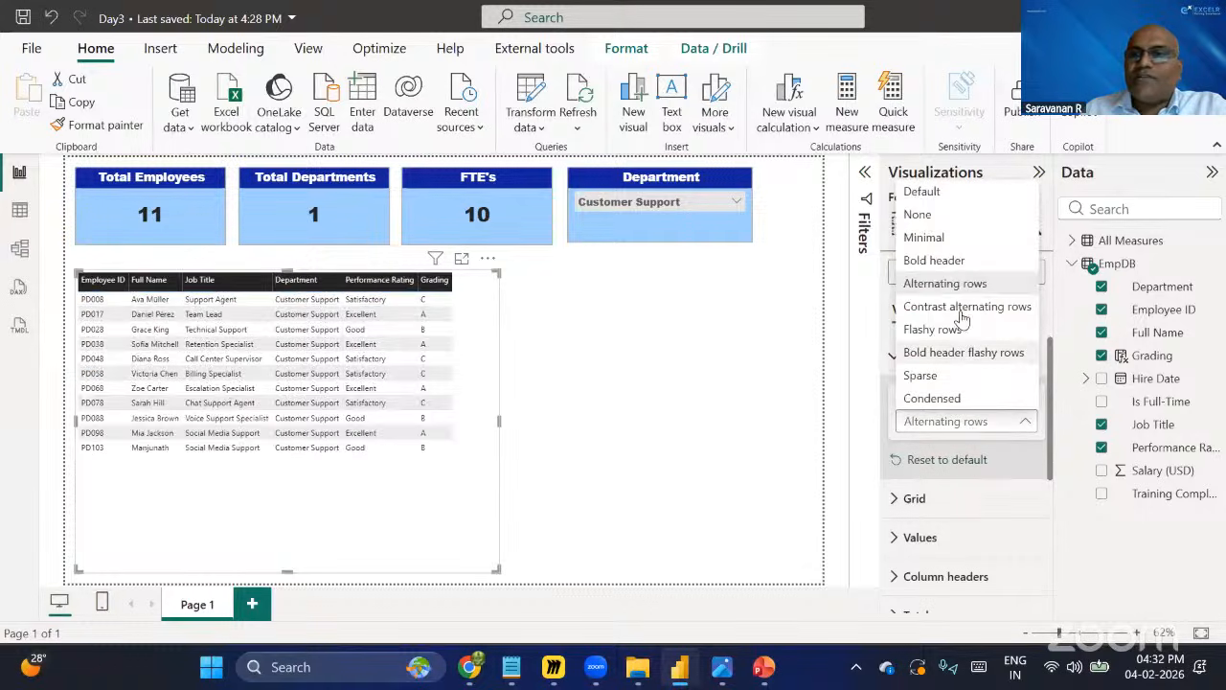
{"action": "left_click", "coordinate": [944, 264]}
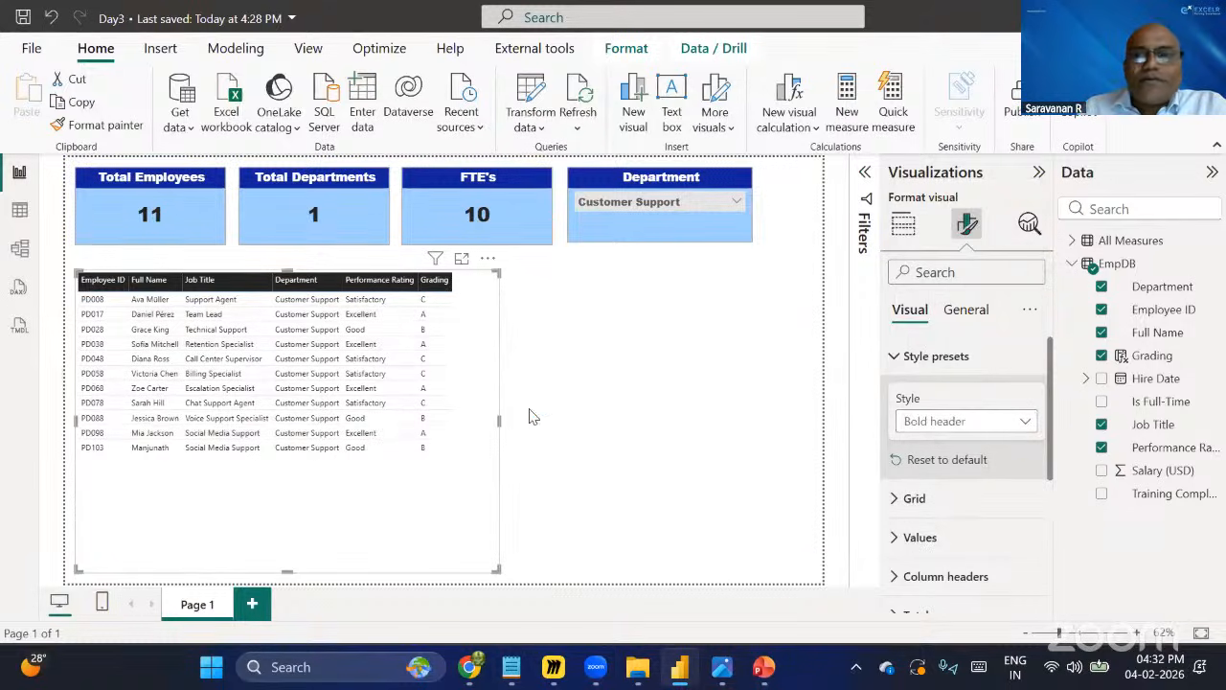
Expand the table's Values settings and set the values font size to 12.
{"action": "left_click", "coordinate": [917, 537]}
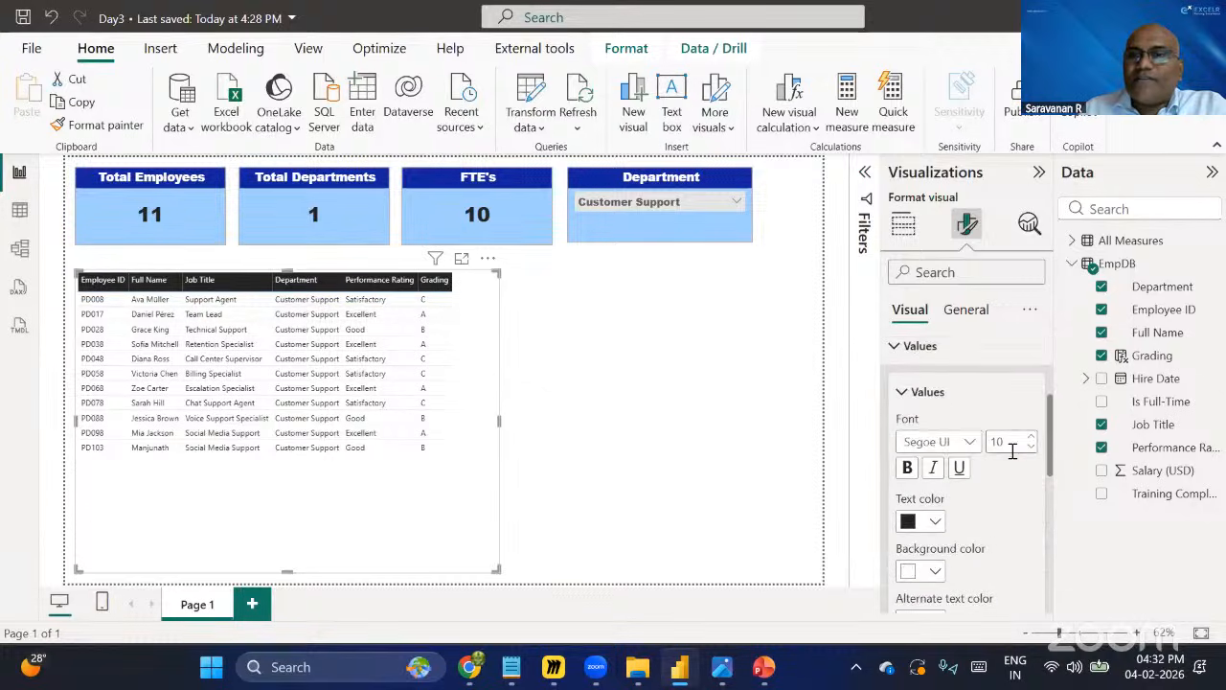
{"action": "left_click", "coordinate": [1030, 440]}
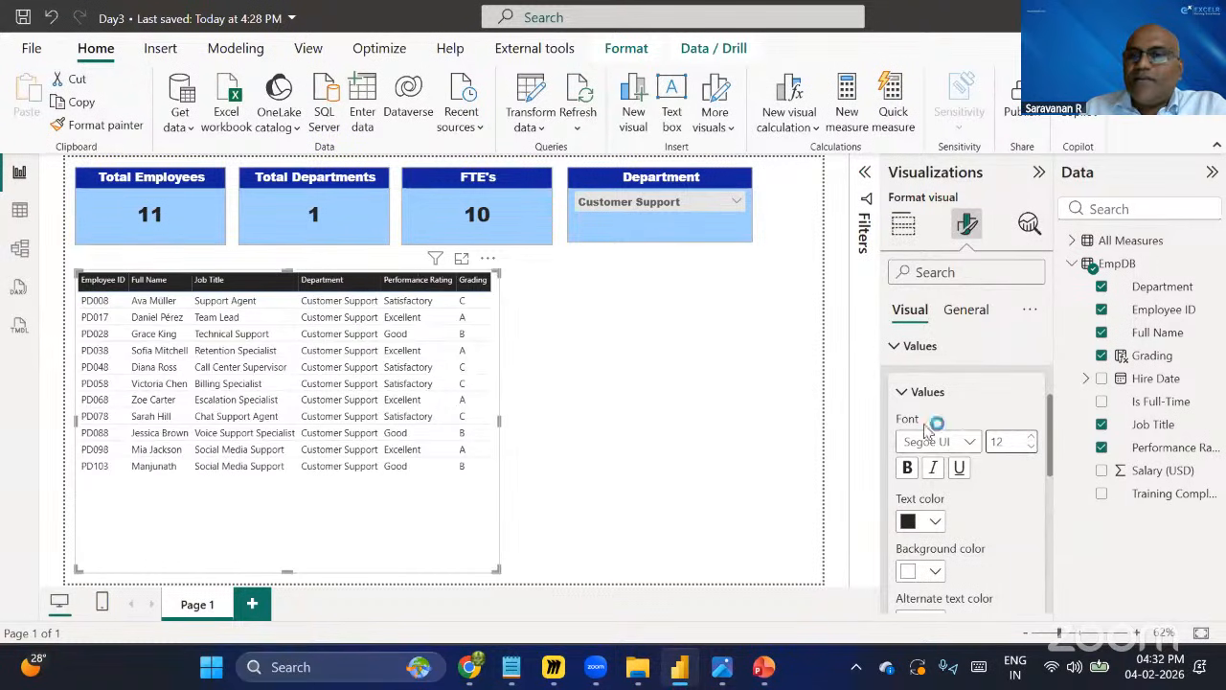
{"action": "scroll", "coordinate": [968, 450], "scroll_direction": "down", "scroll_amount": 10}
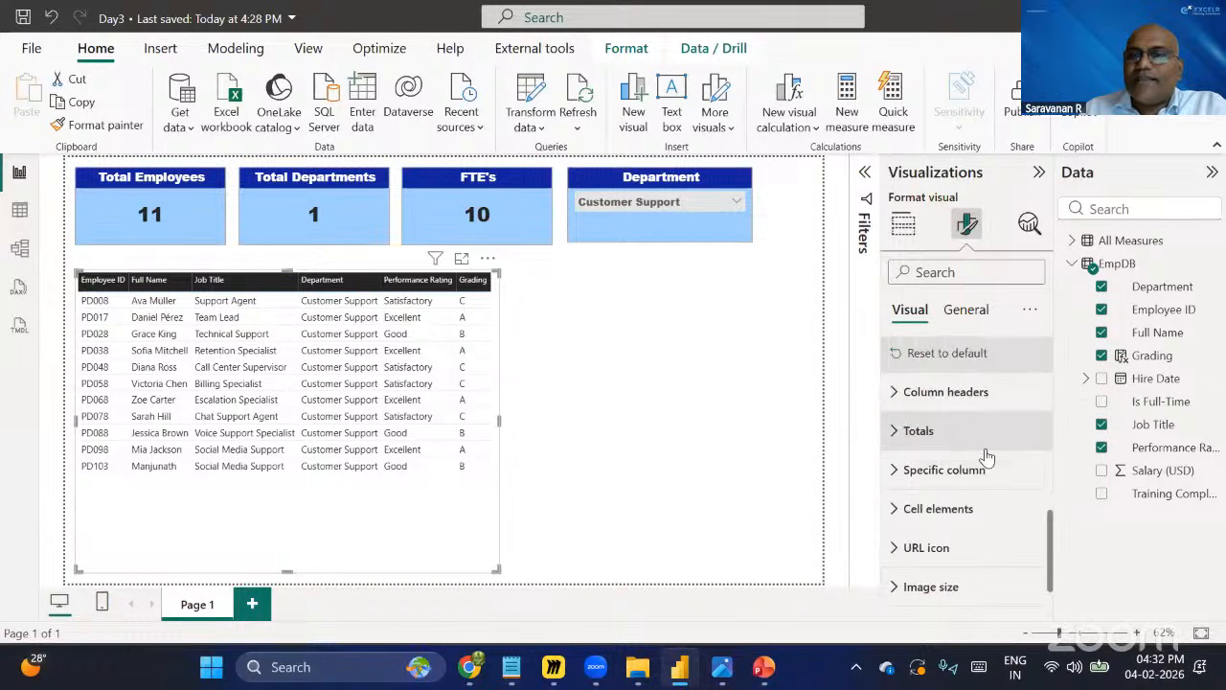
{"action": "scroll", "coordinate": [983, 462], "scroll_direction": "up", "scroll_amount": 10}
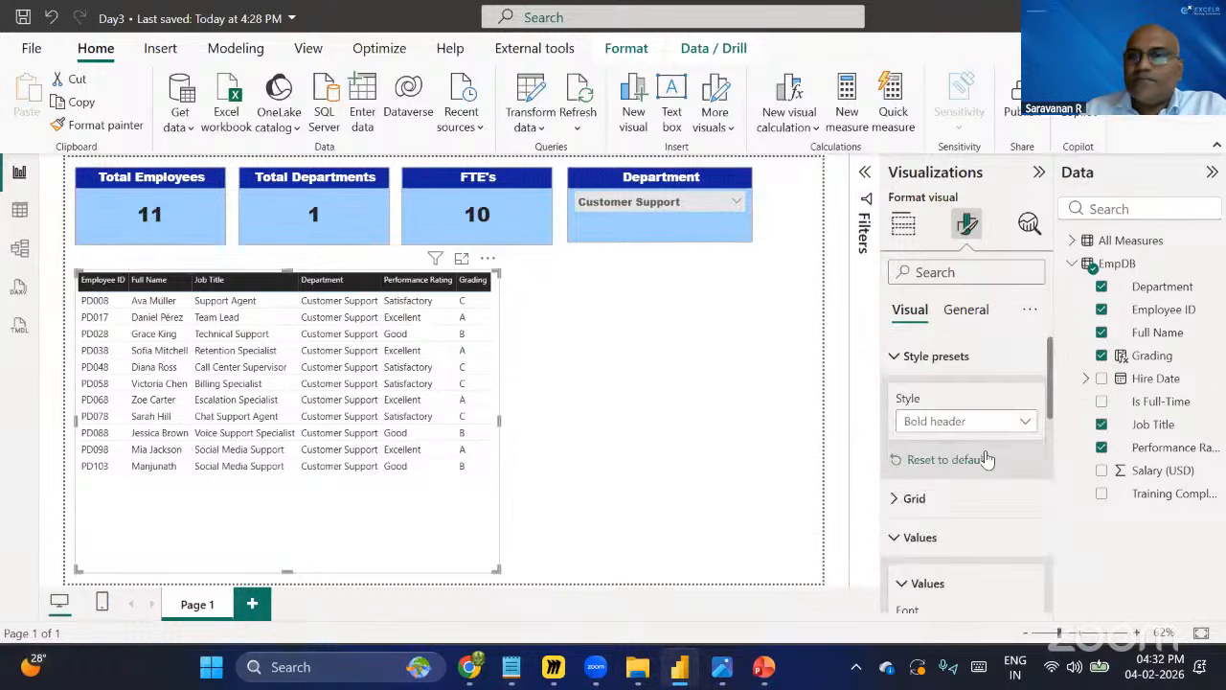
Open the table's Grid settings and set the global font size to 13.
{"action": "left_click", "coordinate": [895, 355]}
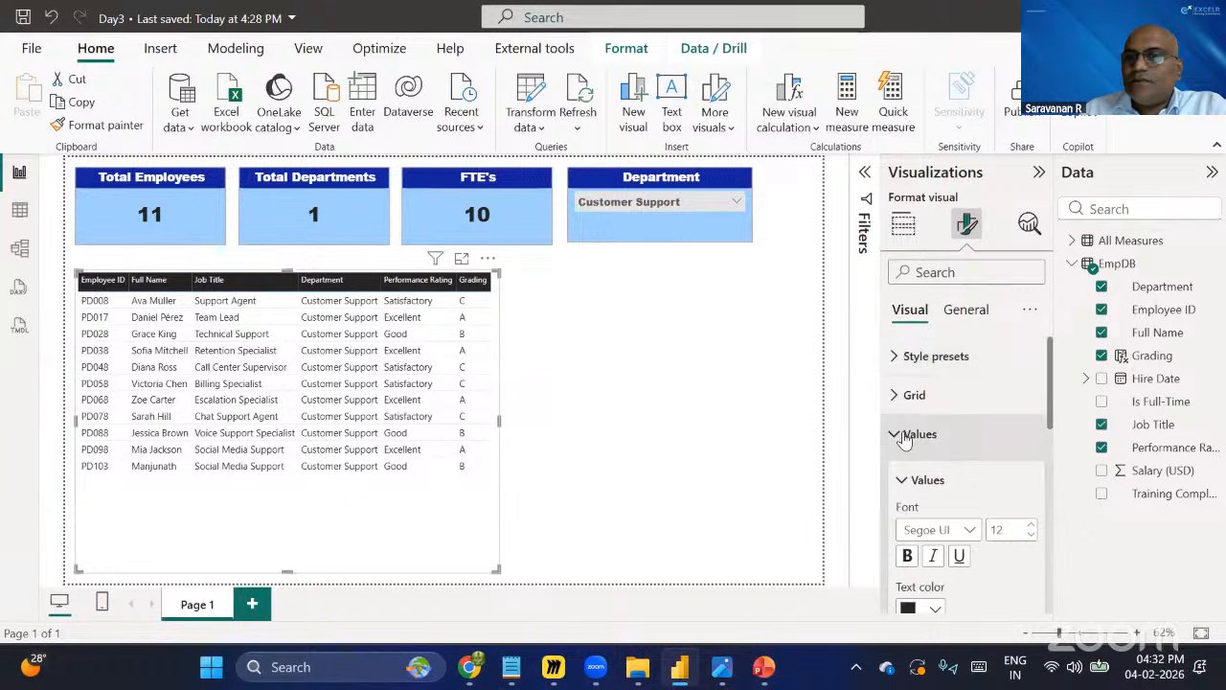
{"action": "left_click", "coordinate": [895, 433]}
{"action": "left_click", "coordinate": [895, 395]}
{"action": "scroll", "coordinate": [958, 465], "scroll_direction": "down", "scroll_amount": 5}
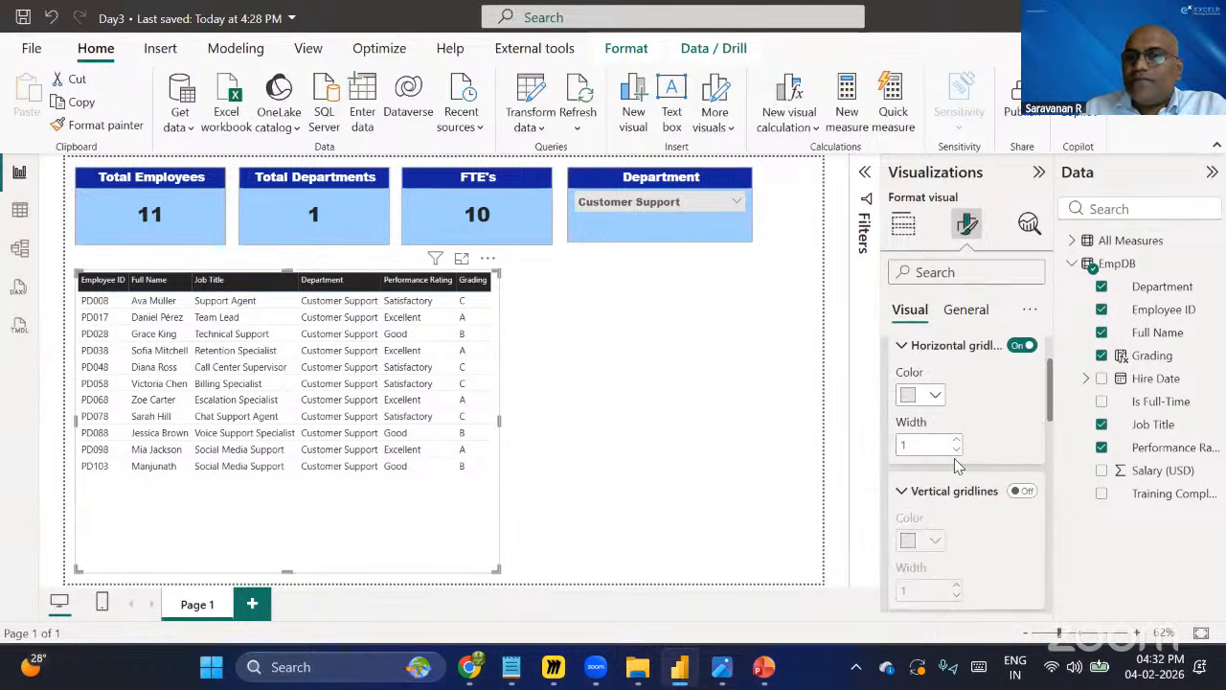
{"action": "scroll", "coordinate": [959, 465], "scroll_direction": "up", "scroll_amount": 3}
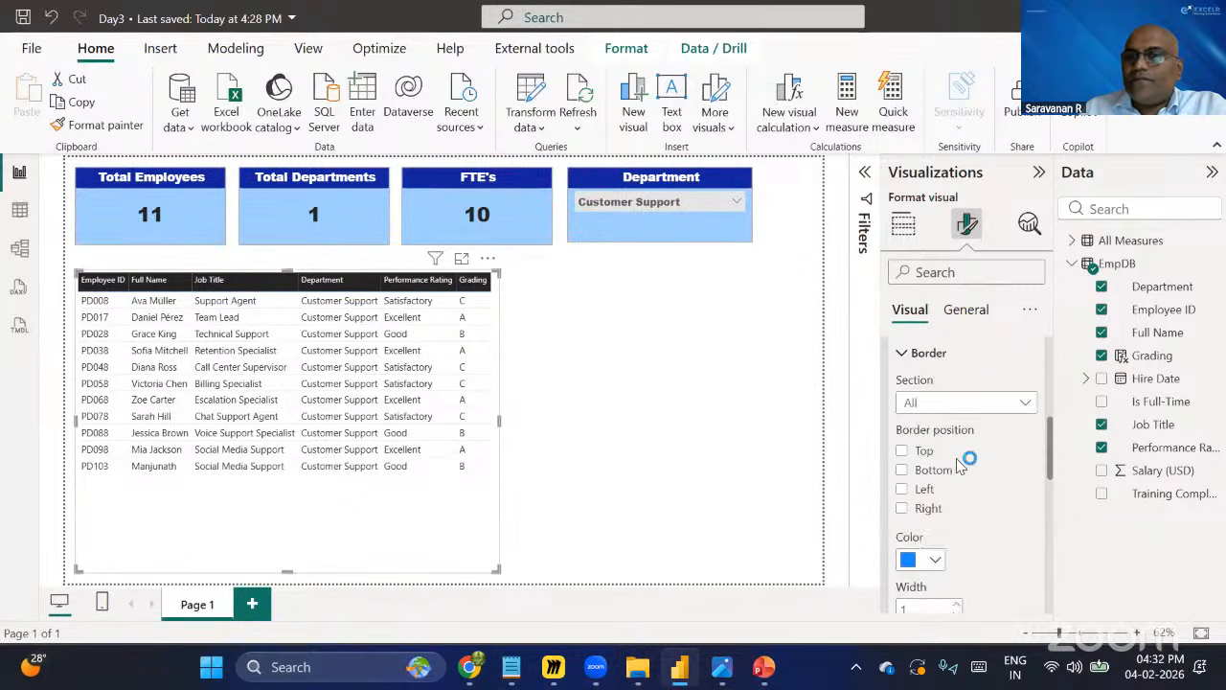
{"action": "scroll", "coordinate": [963, 465], "scroll_direction": "down", "scroll_amount": 5}
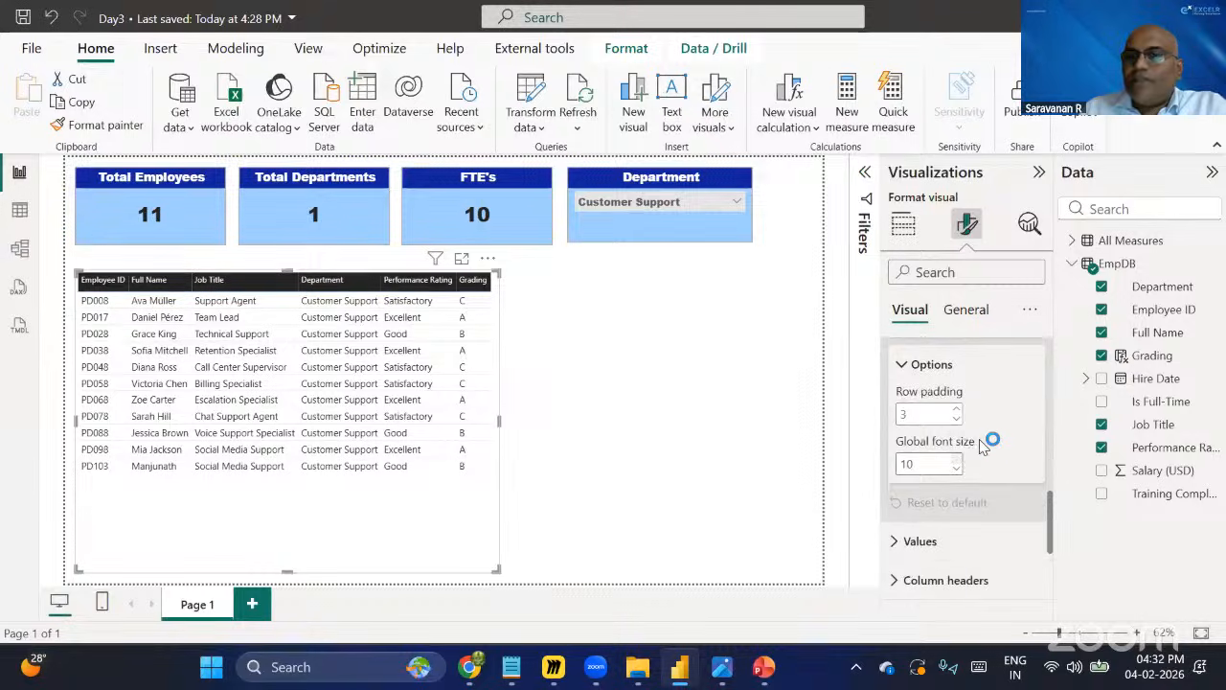
{"action": "scroll", "coordinate": [956, 464], "scroll_direction": "up", "scroll_amount": 4}
{"action": "scroll", "coordinate": [952, 458], "scroll_direction": "up", "scroll_amount": 5}
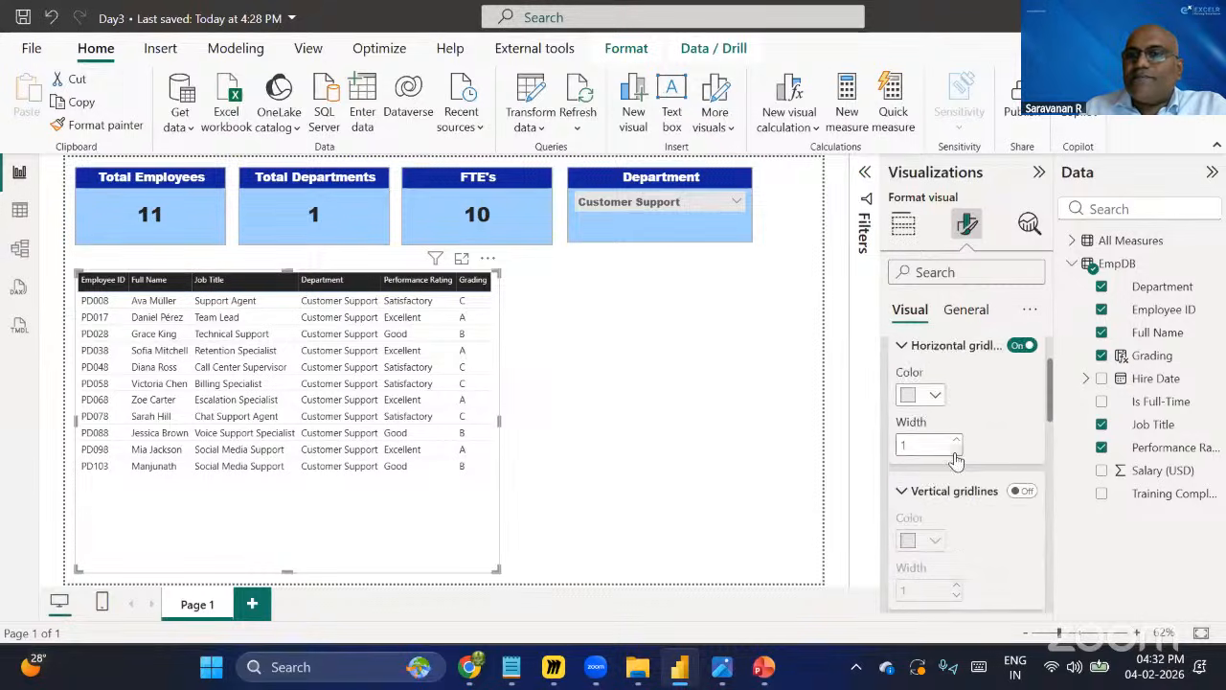
{"action": "scroll", "coordinate": [970, 484], "scroll_direction": "down", "scroll_amount": 8}
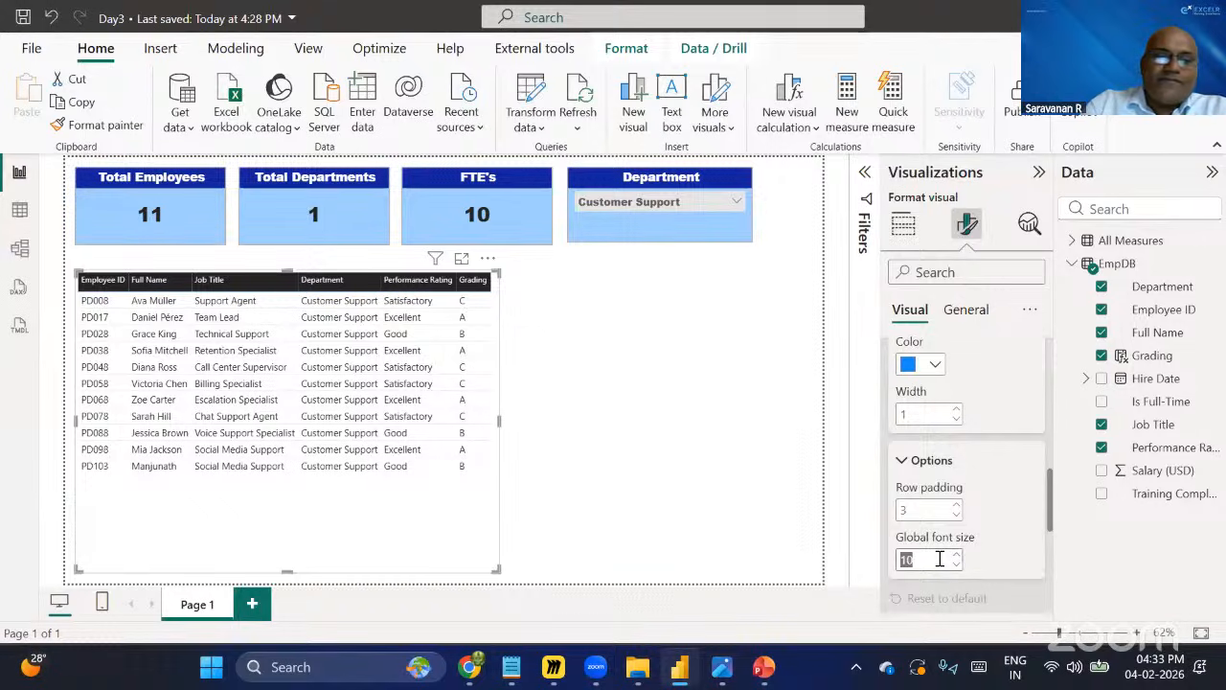
{"action": "type", "text": "13"}
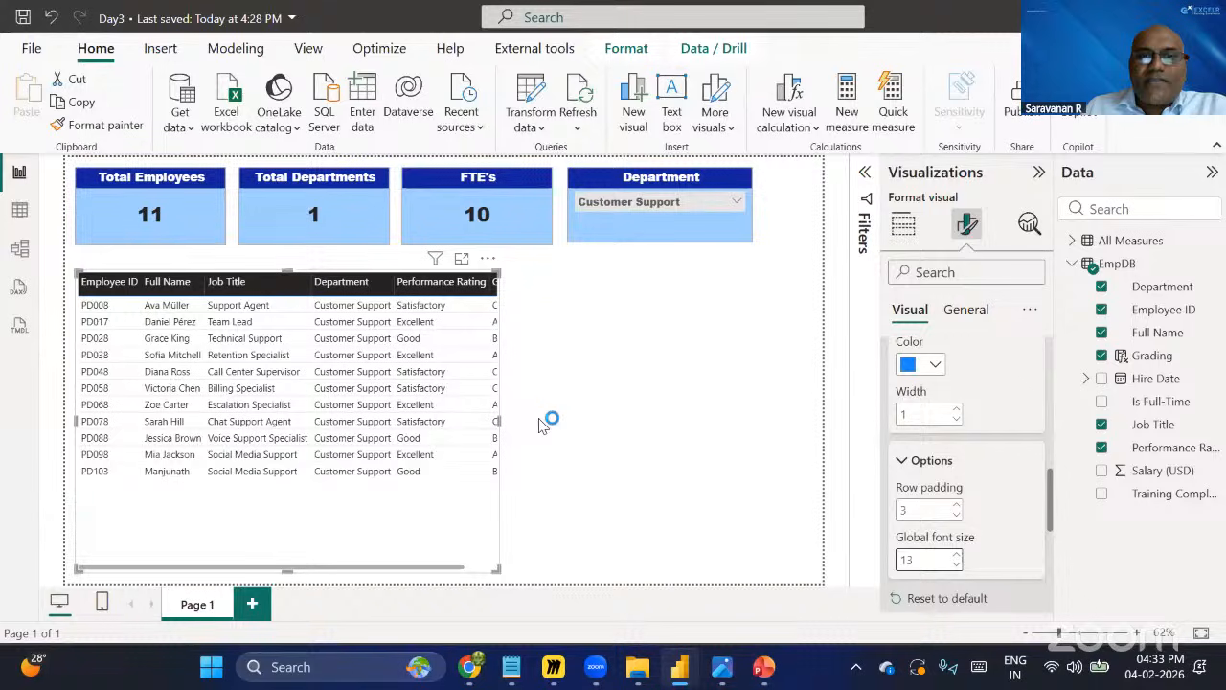
Widen the table slightly so all columns fit, and collapse the Grid settings.
{"action": "left_click_drag", "start_coordinate": [542, 424], "coordinate": [553, 424]}
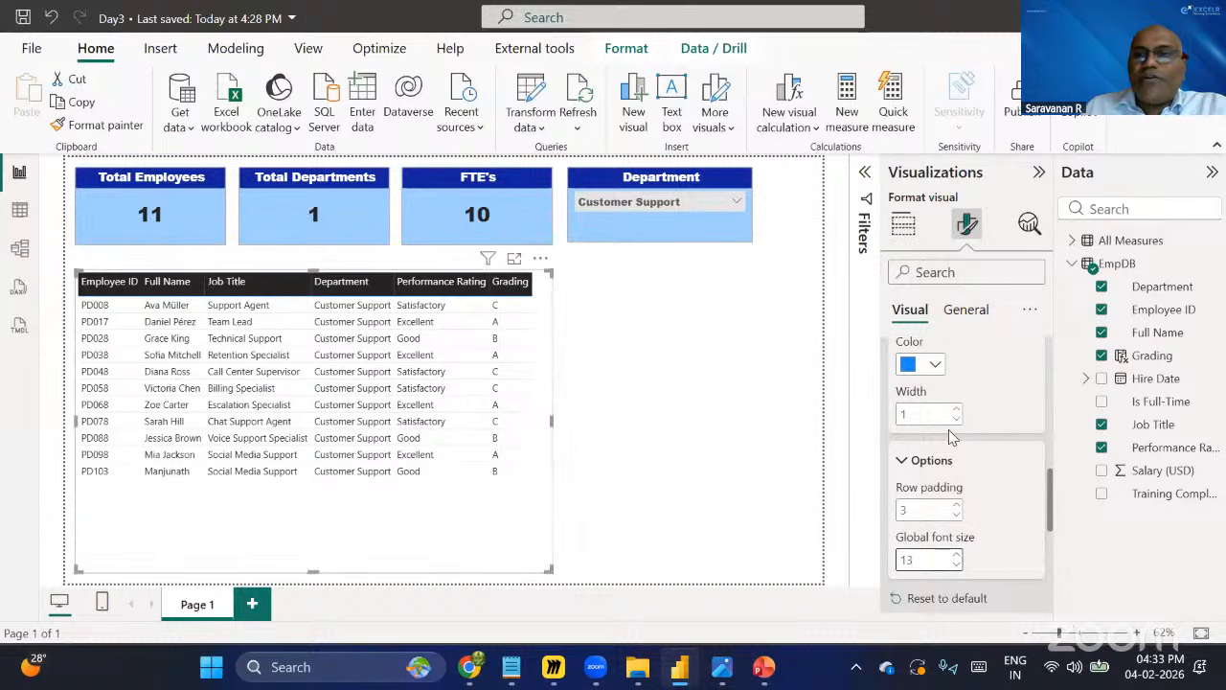
{"action": "scroll", "coordinate": [973, 454], "scroll_direction": "up", "scroll_amount": 3}
{"action": "scroll", "coordinate": [976, 467], "scroll_direction": "up", "scroll_amount": 3}
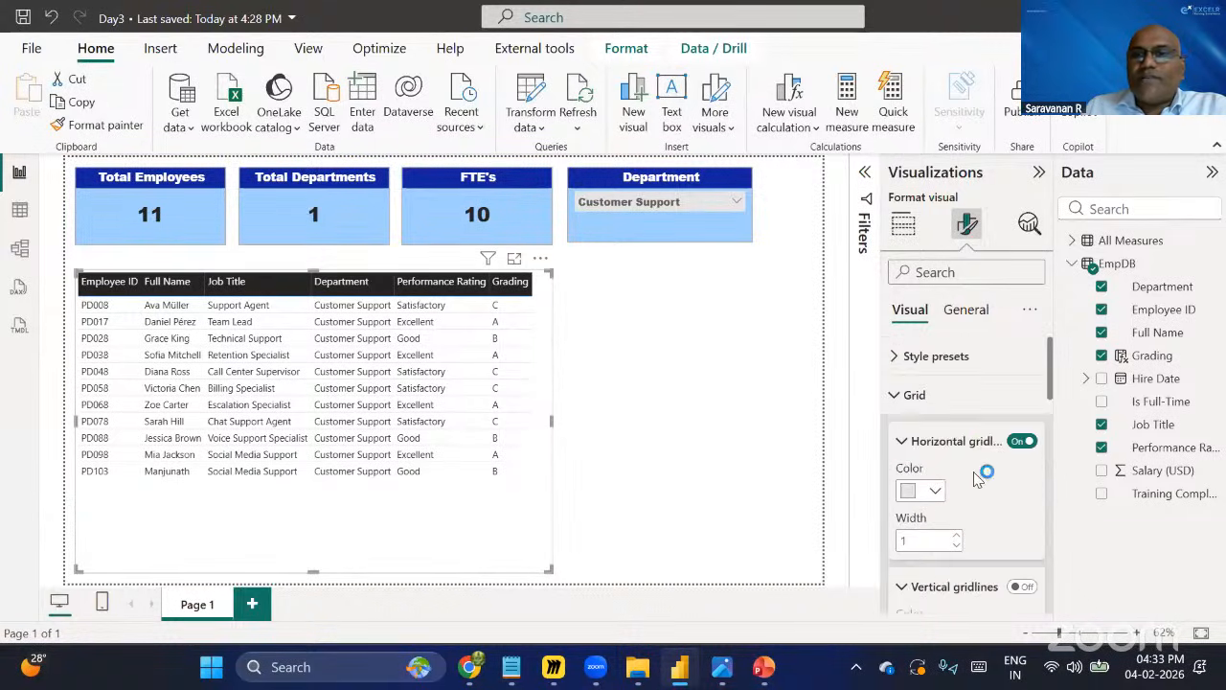
{"action": "left_click", "coordinate": [895, 395]}
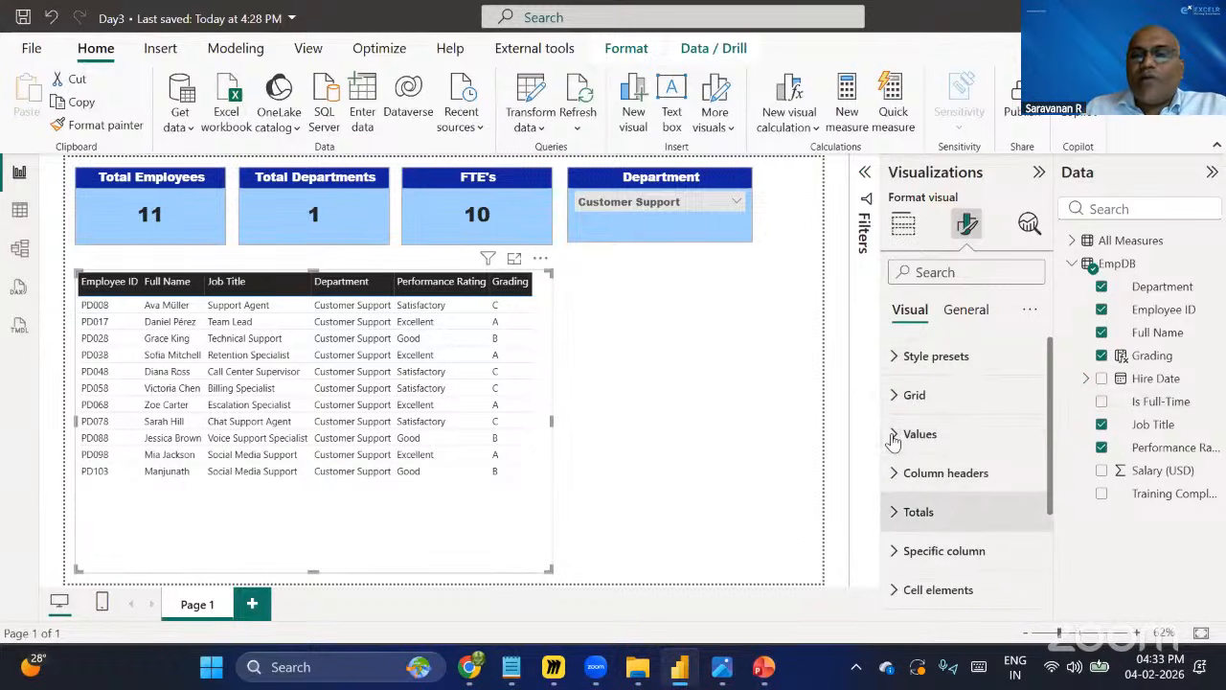
Search the format settings for 'glo' and set the global font size to 12.
{"action": "left_click", "coordinate": [974, 273]}
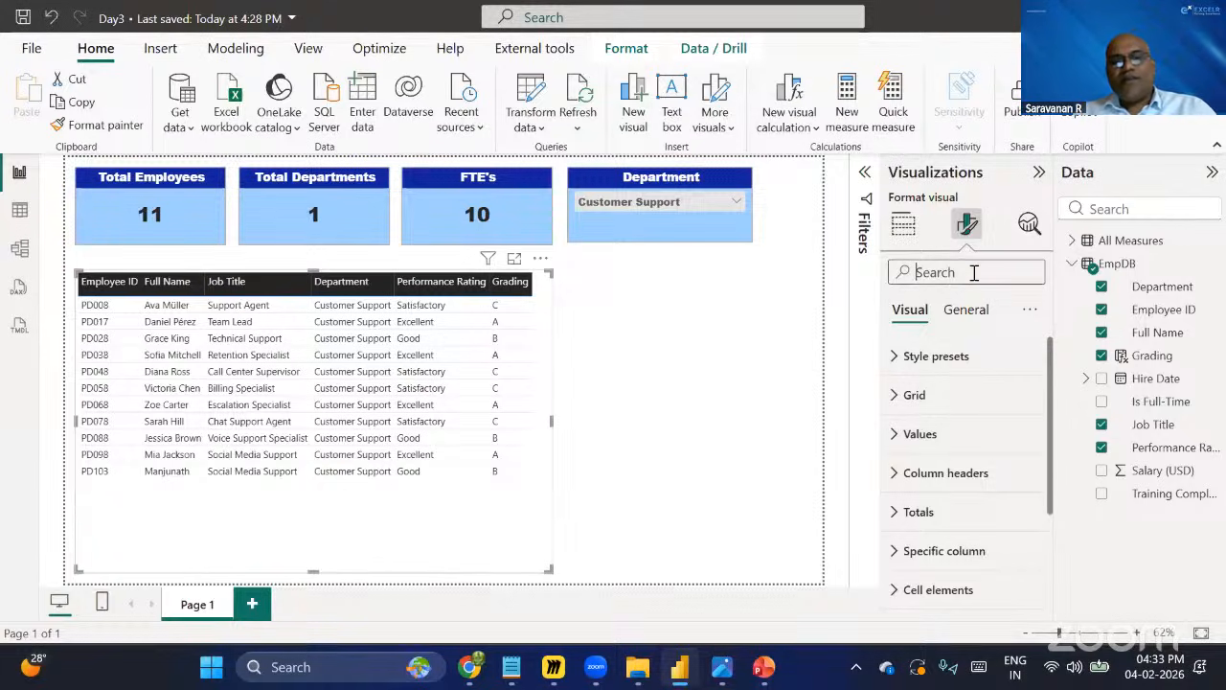
{"action": "type", "text": "glo"}
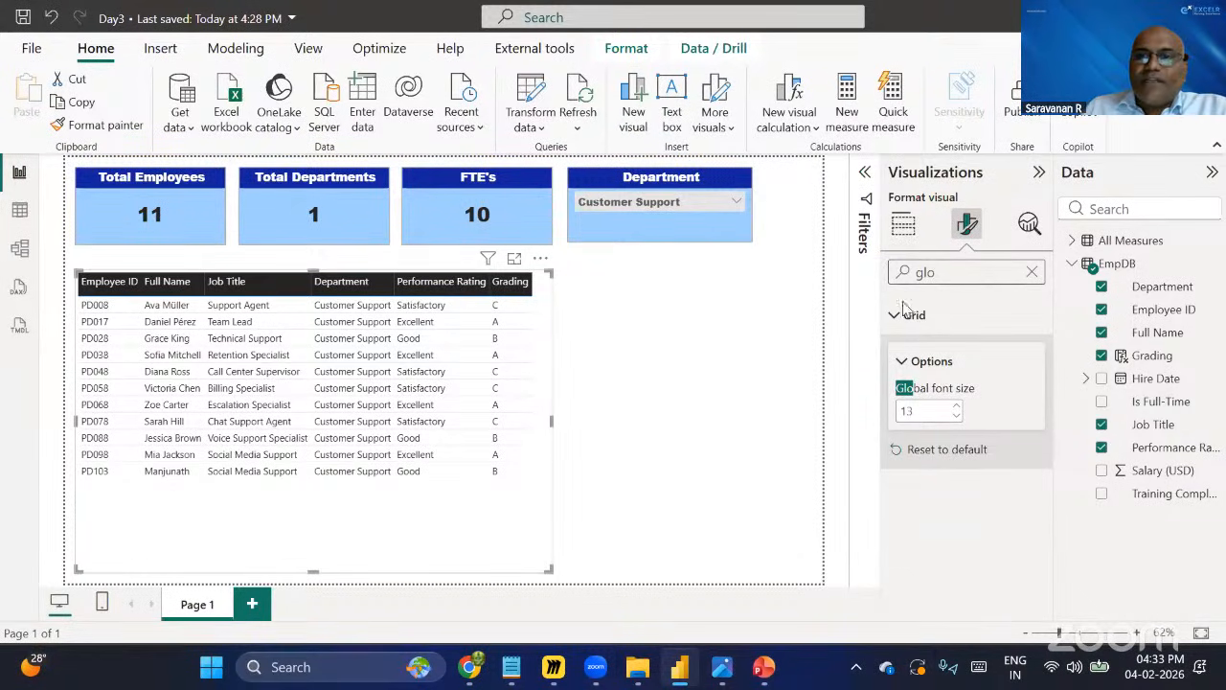
{"action": "left_click", "coordinate": [931, 410]}
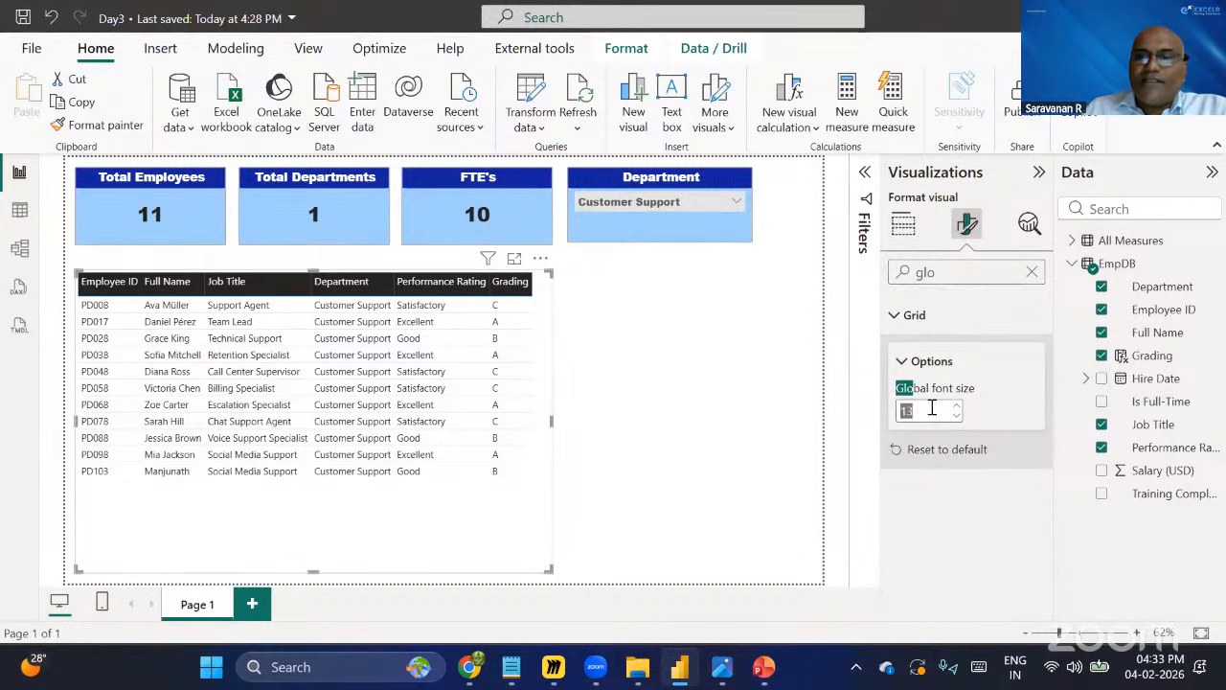
{"action": "type", "text": "10"}
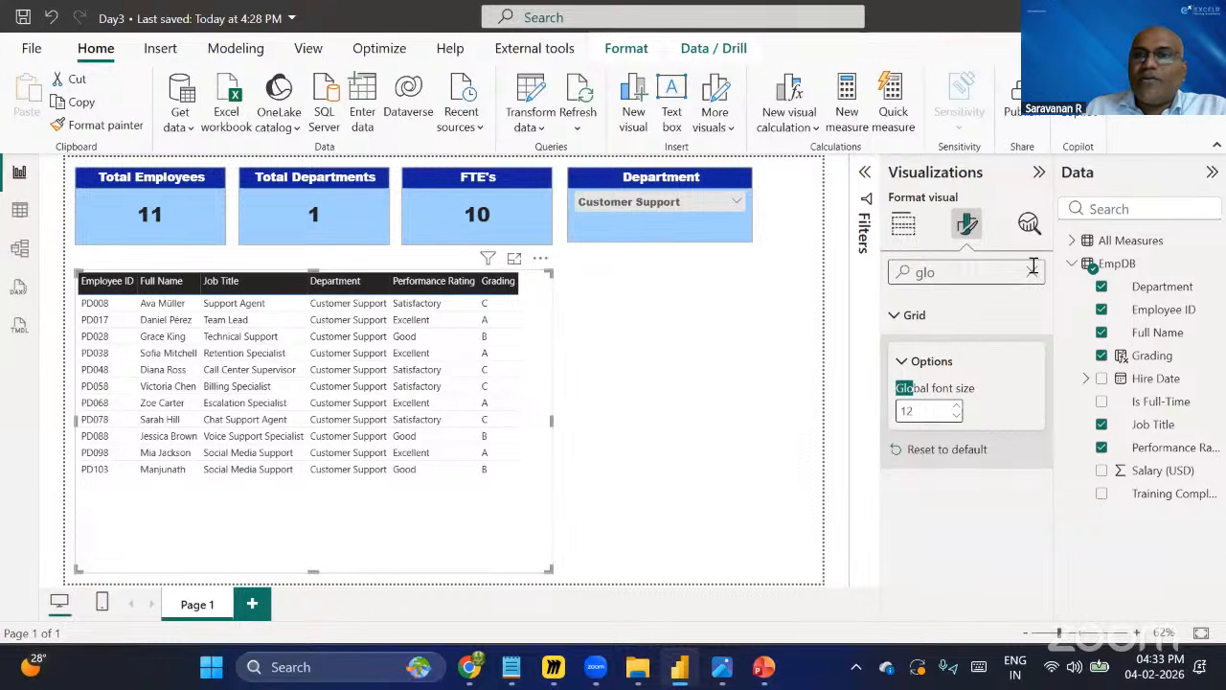
Search again for 'glo', raise the global font size to 13 and clear the search.
{"action": "key", "text": "BackSpace"}
{"action": "key", "text": "BackSpace"}
{"action": "key", "text": "BackSpace"}
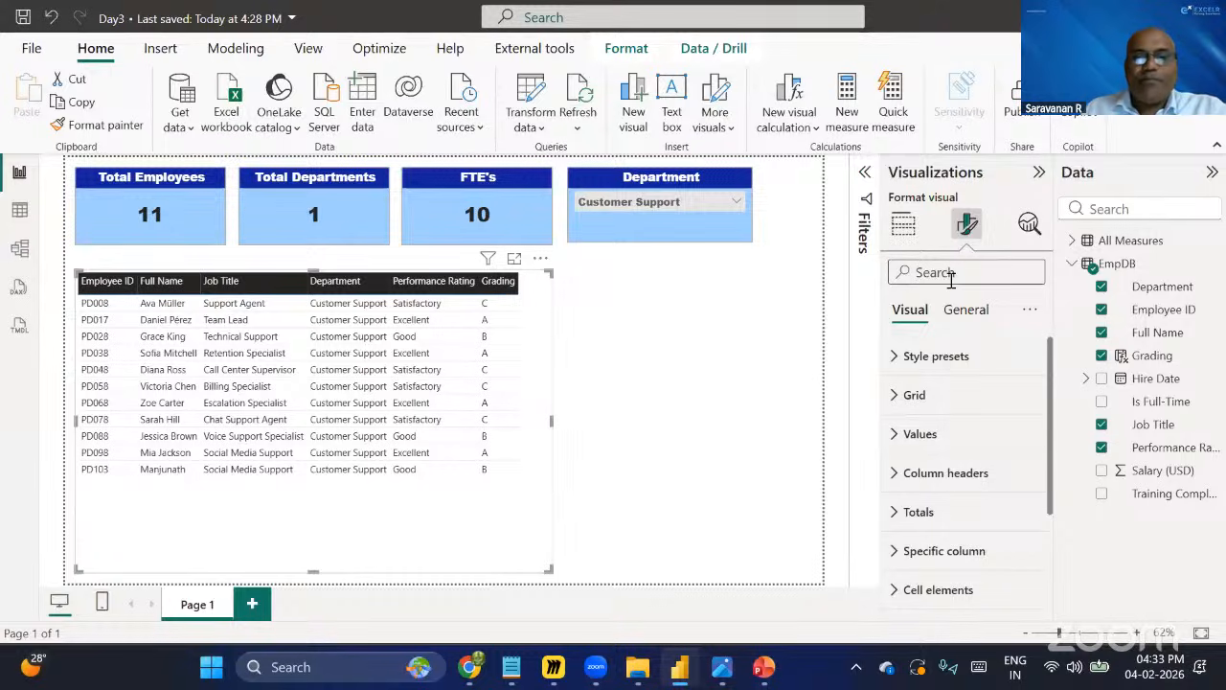
{"action": "type", "text": "glo"}
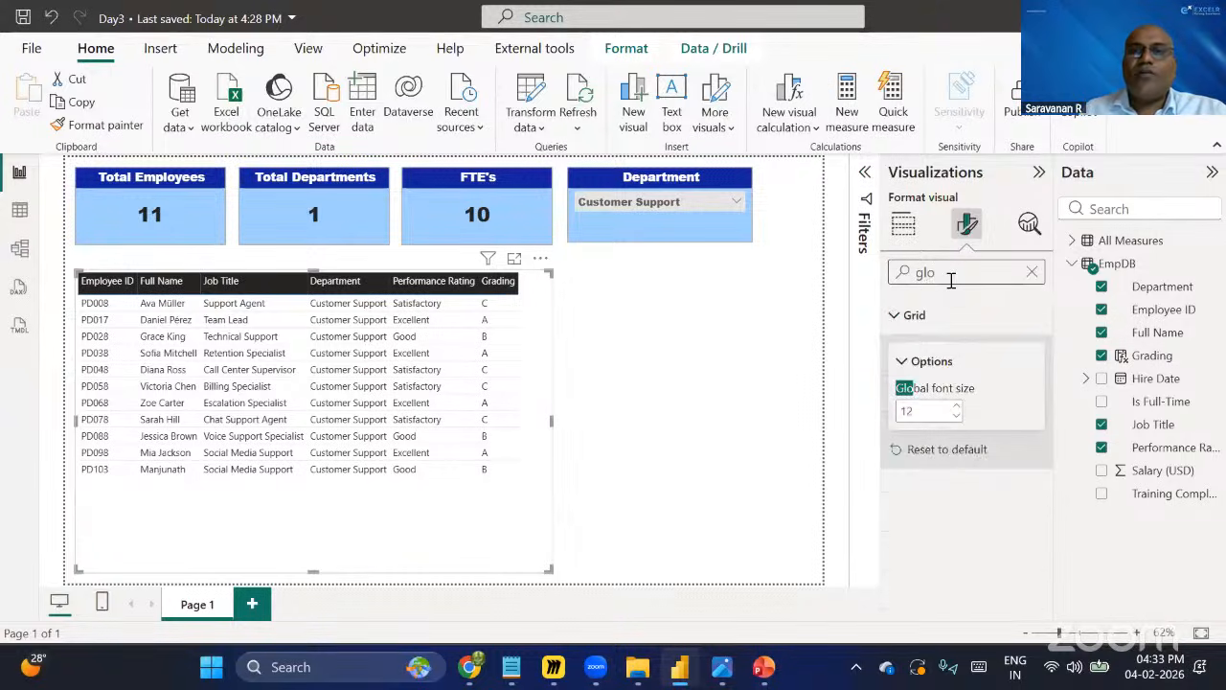
{"action": "left_click", "coordinate": [956, 406]}
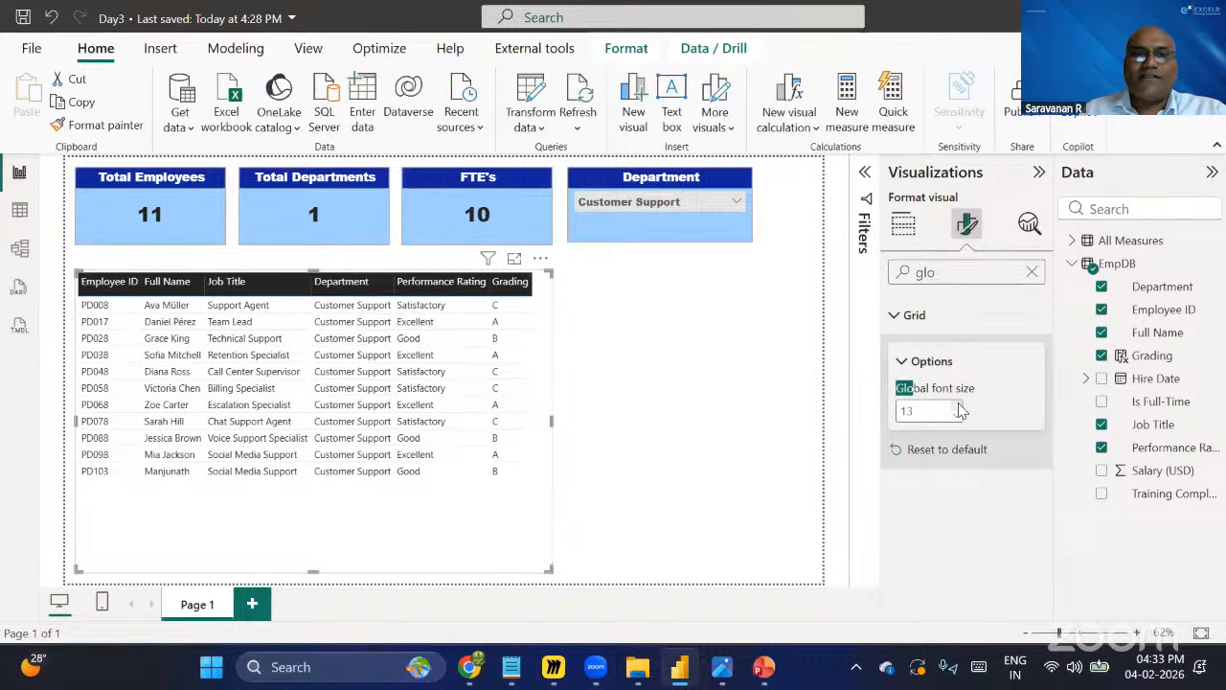
{"action": "left_click", "coordinate": [1032, 273]}
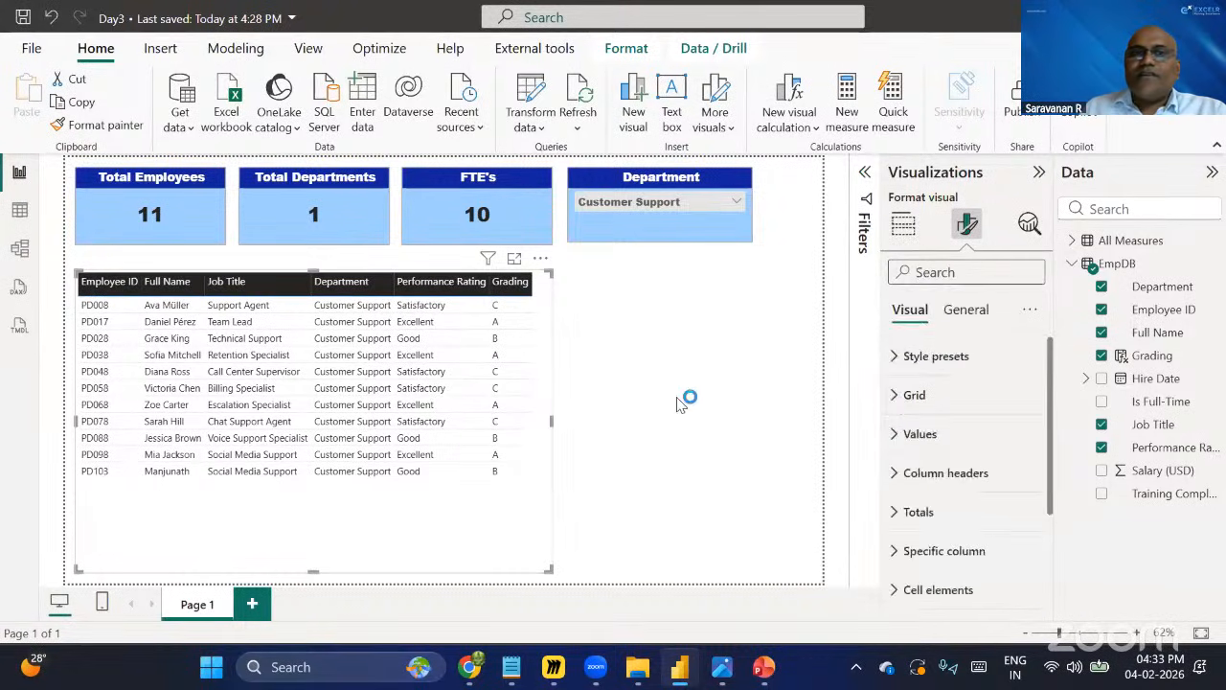
Deselect the table and open the Department slicer's list to view its department options.
{"action": "left_click", "coordinate": [610, 267]}
{"action": "left_click", "coordinate": [737, 200]}
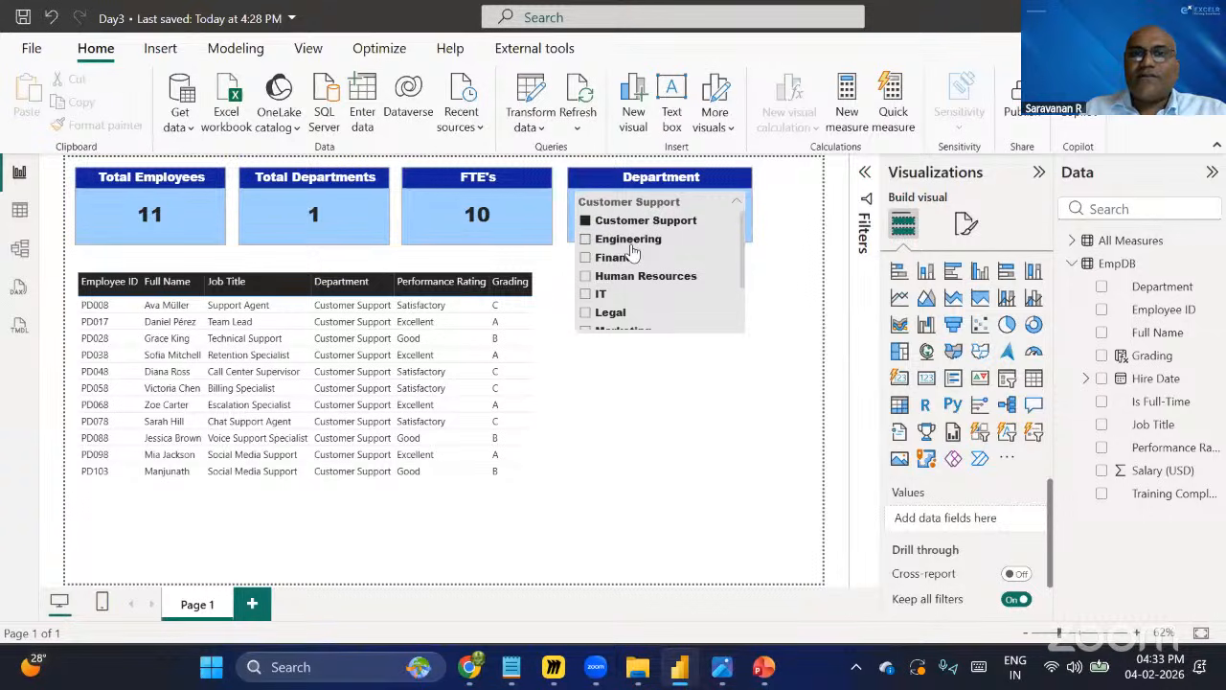
{"action": "scroll", "coordinate": [632, 251], "scroll_direction": "down", "scroll_amount": 3}
{"action": "scroll", "coordinate": [633, 251], "scroll_direction": "up", "scroll_amount": 3}
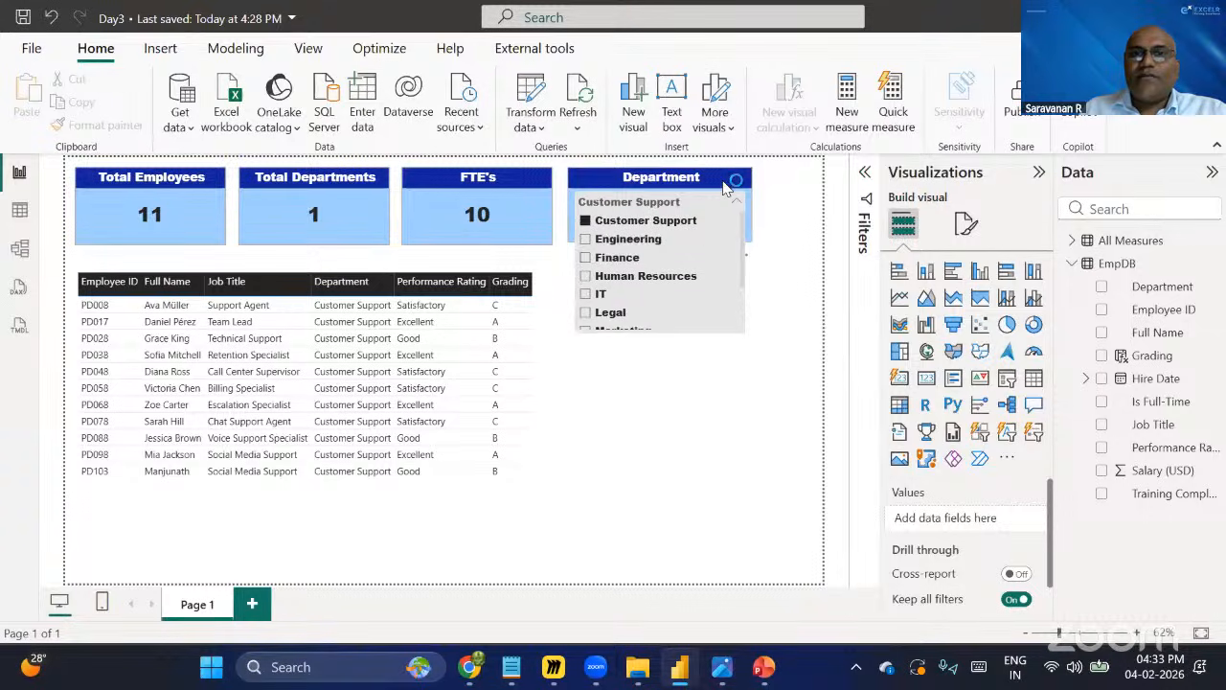
{"action": "left_click", "coordinate": [726, 191]}
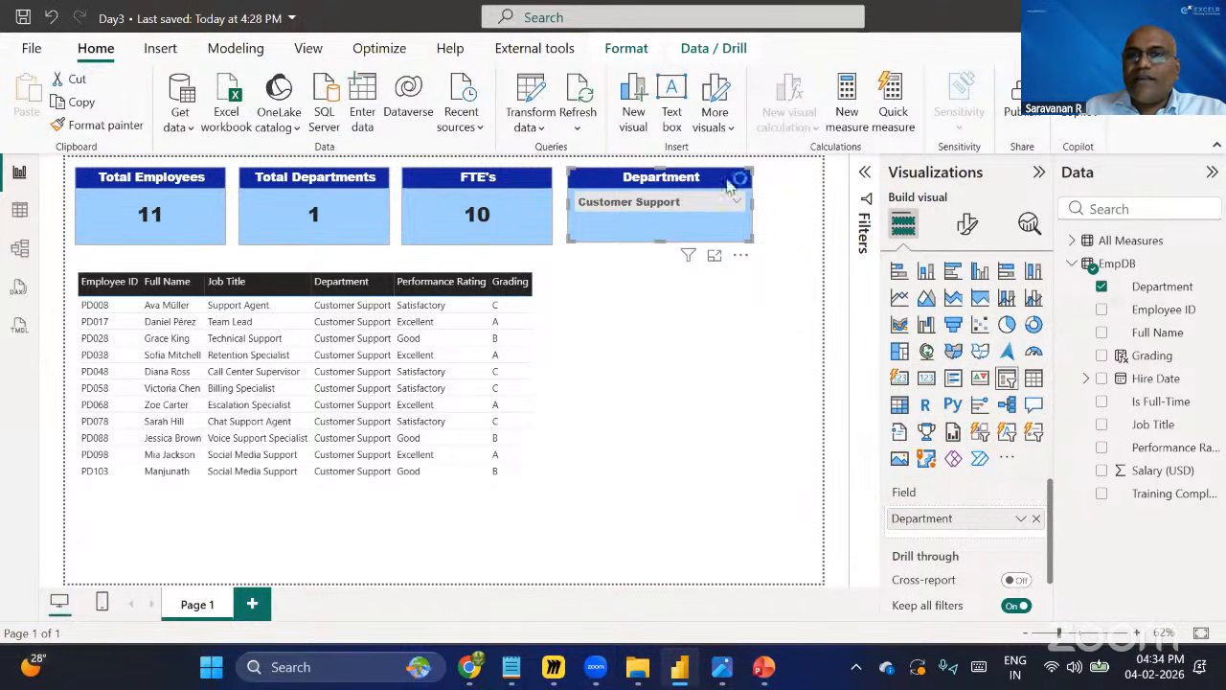
Turn on the Show "Select all" option in the Department slicer's selection settings.
{"action": "left_click", "coordinate": [966, 224]}
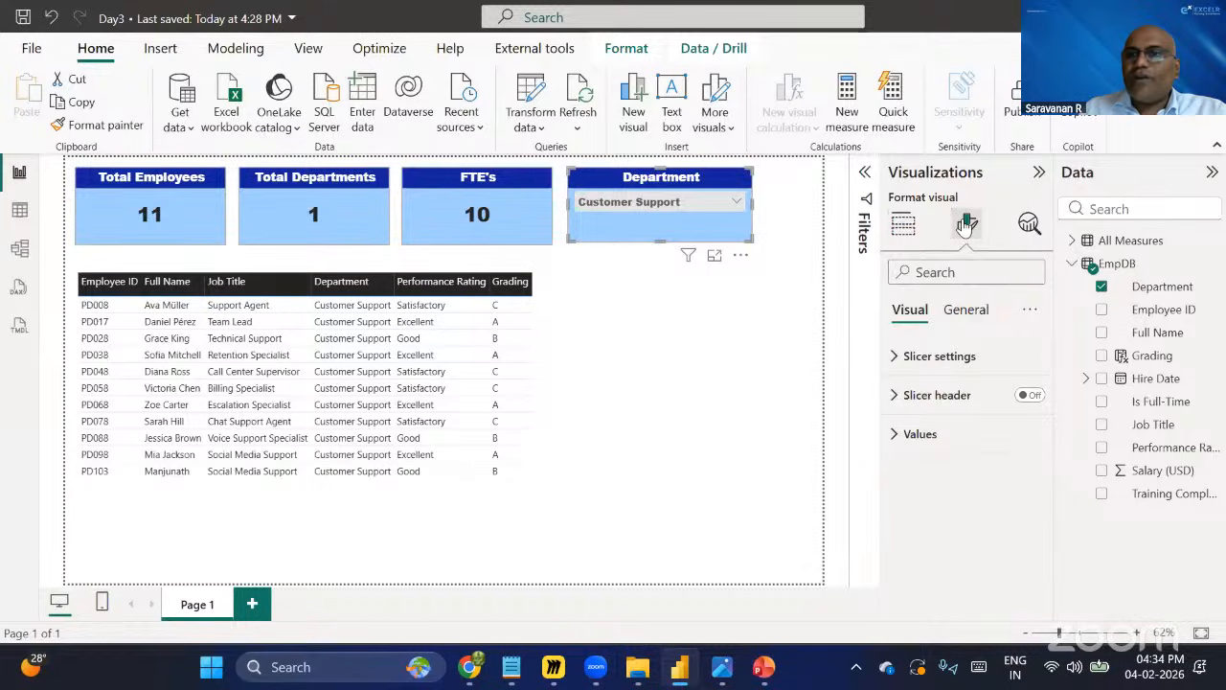
{"action": "left_click", "coordinate": [935, 356]}
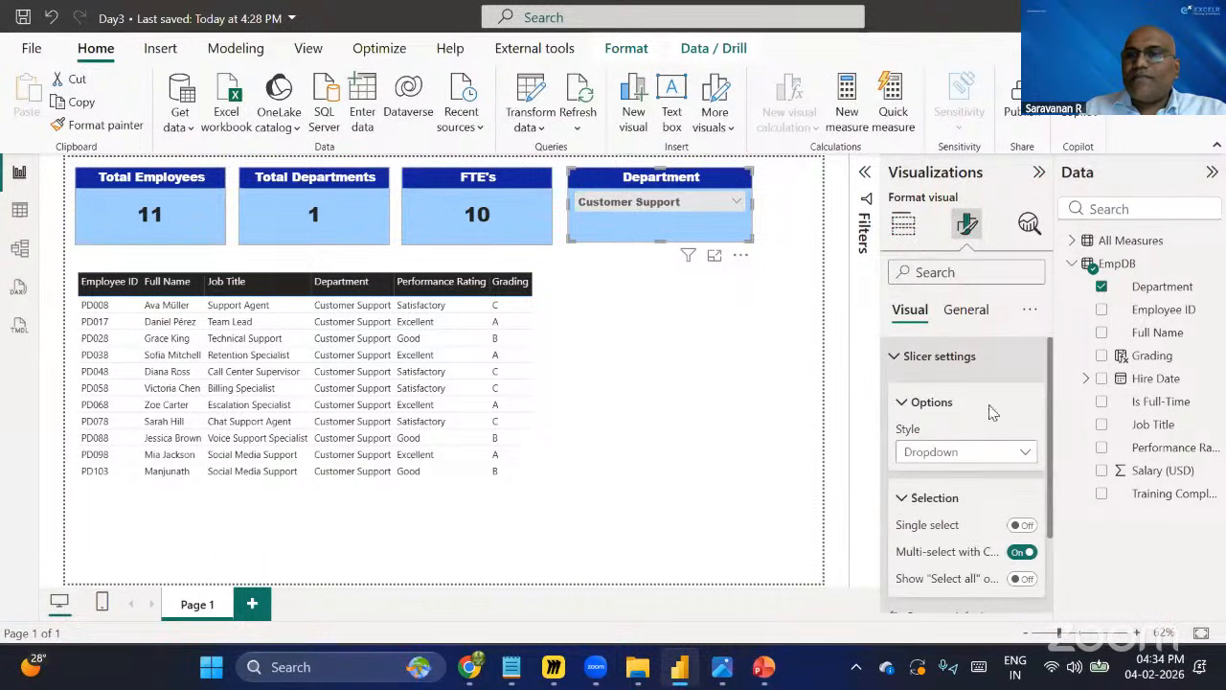
{"action": "scroll", "coordinate": [946, 460], "scroll_direction": "down", "scroll_amount": 2}
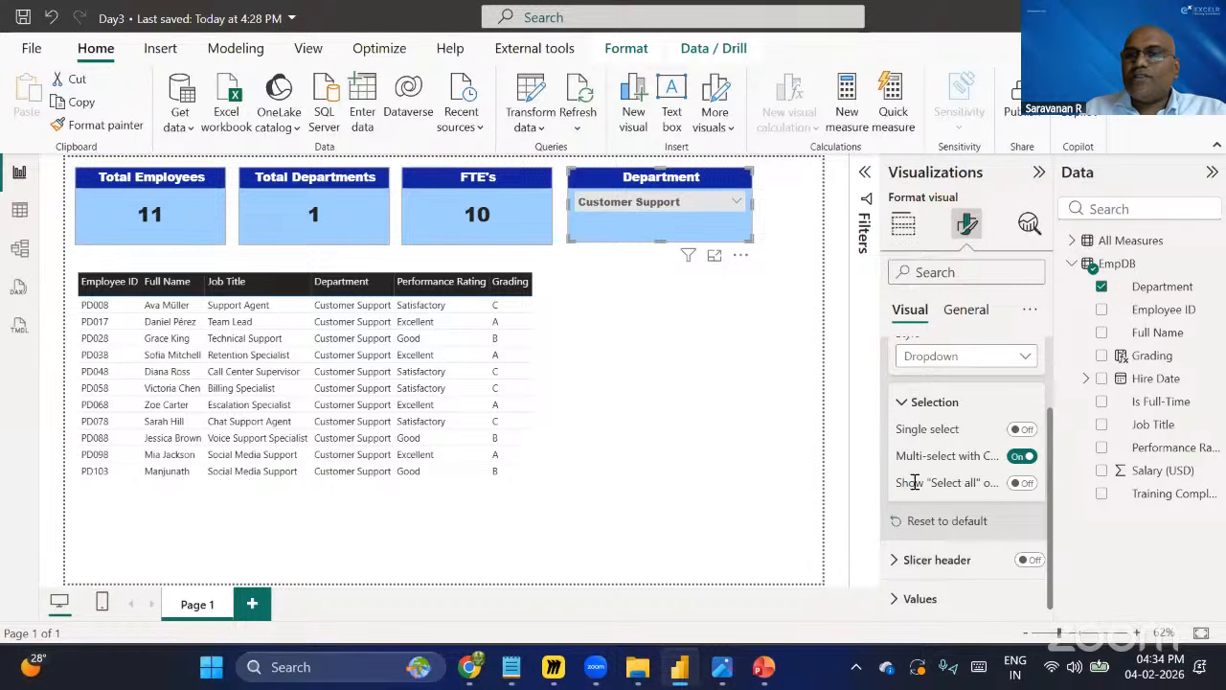
{"action": "left_click", "coordinate": [1027, 484]}
Use Select all in the Department slicer to clear the filter so all departments show, and widen the table slightly.
{"action": "left_click", "coordinate": [737, 205]}
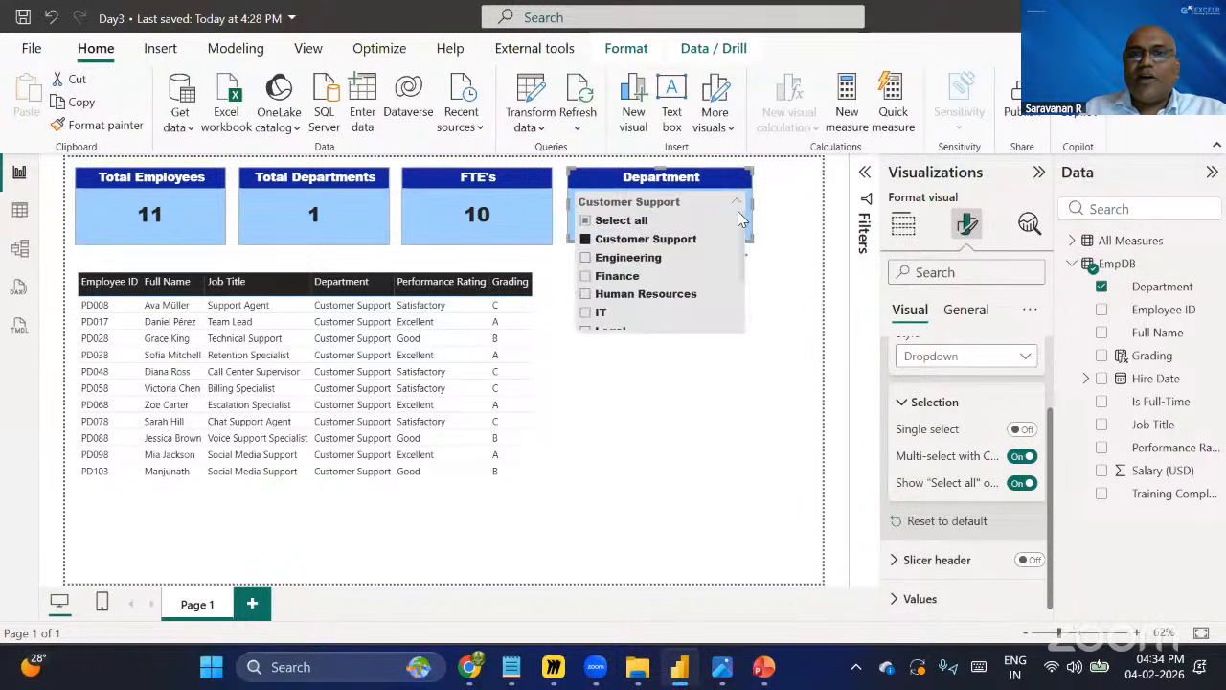
{"action": "left_click", "coordinate": [585, 223]}
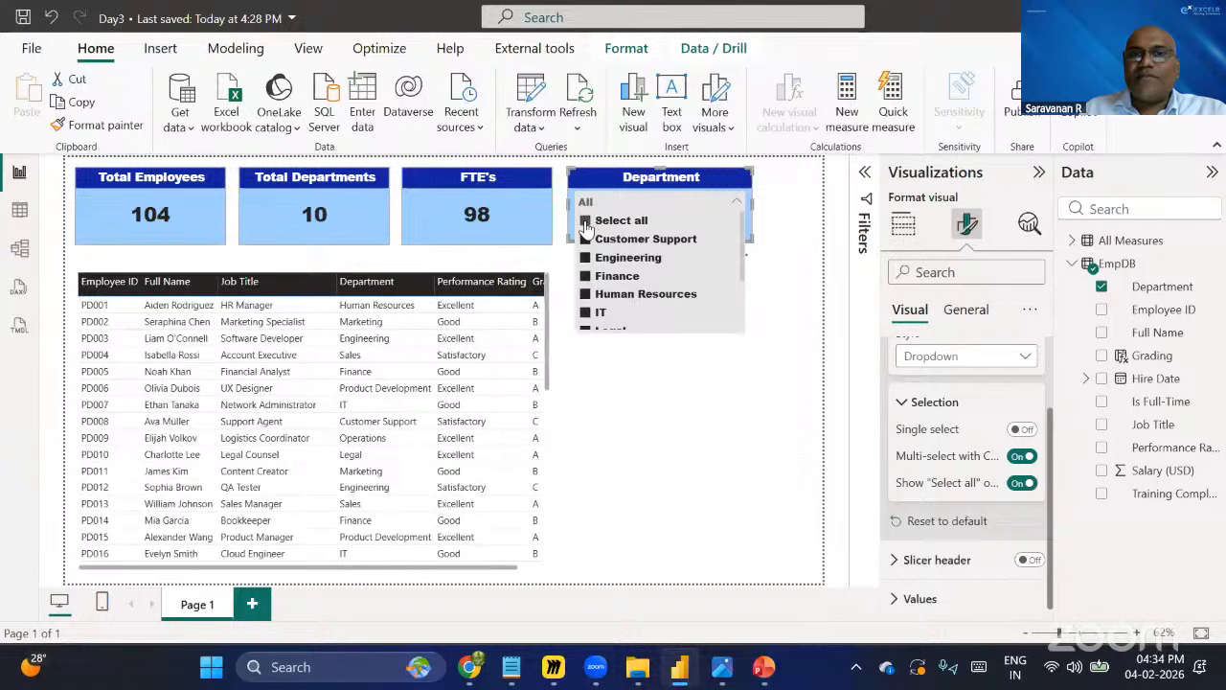
{"action": "left_click", "coordinate": [586, 223]}
{"action": "left_click", "coordinate": [558, 345]}
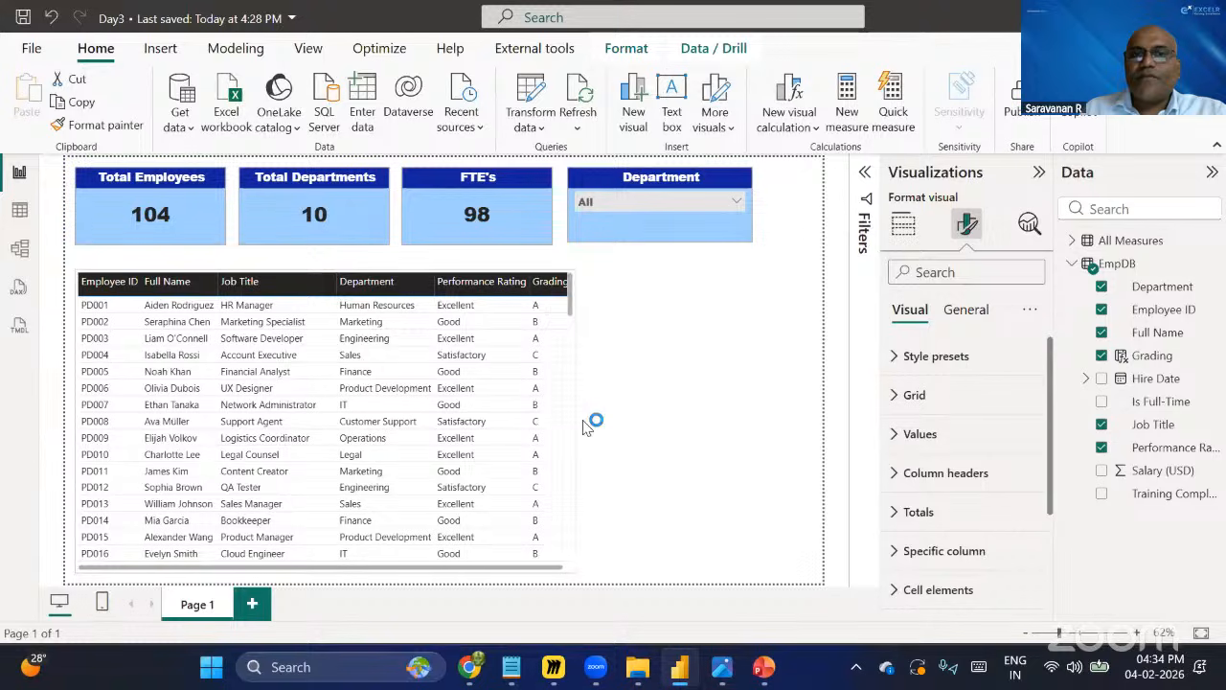
{"action": "left_click_drag", "start_coordinate": [596, 430], "coordinate": [589, 431]}
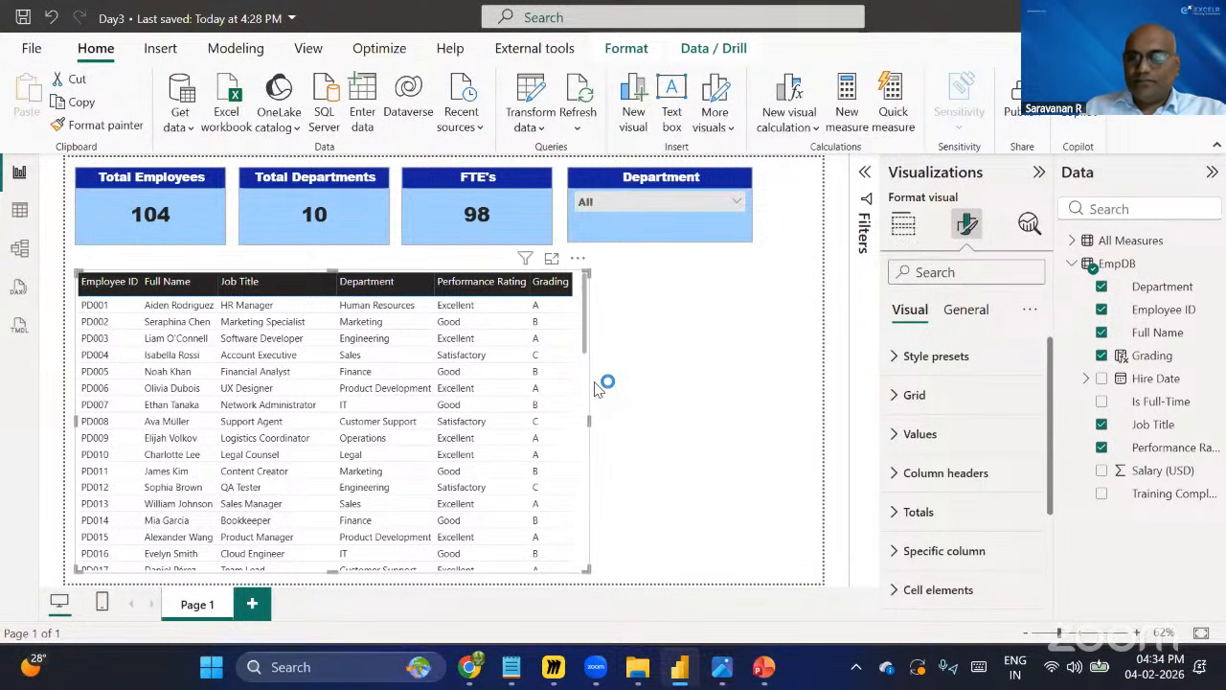
Review the Department slicer's selection settings and its dropdown list of departments.
{"action": "left_click", "coordinate": [698, 232]}
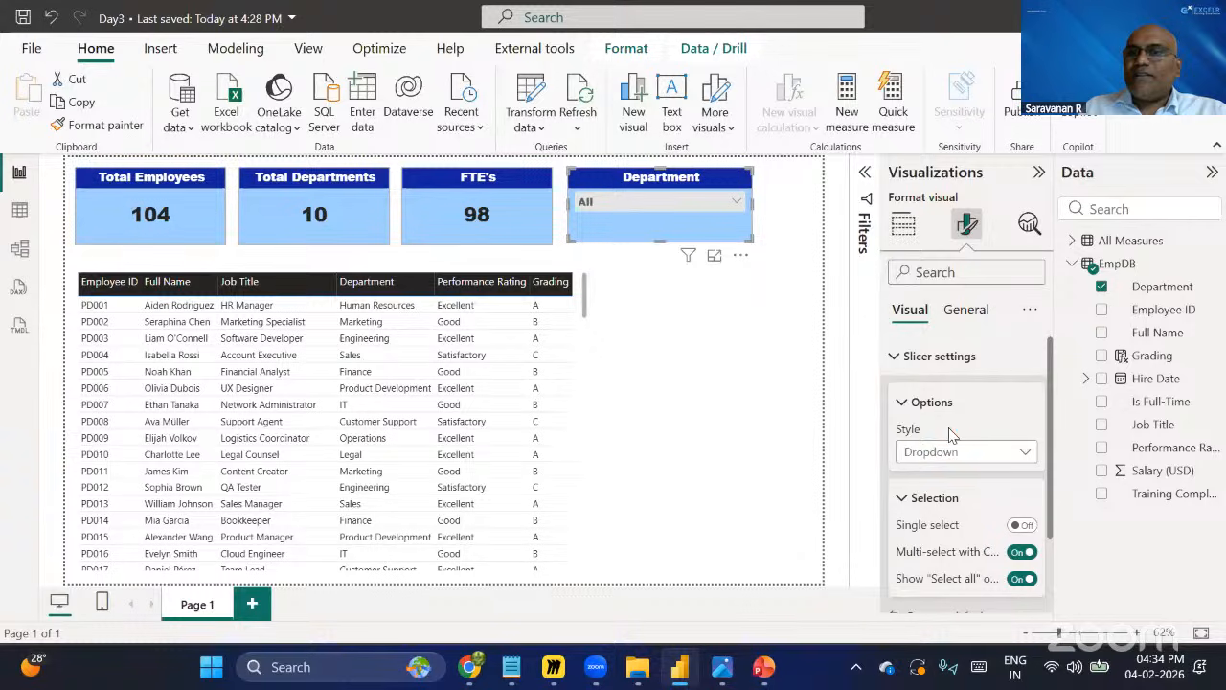
{"action": "scroll", "coordinate": [951, 399], "scroll_direction": "down", "scroll_amount": 2}
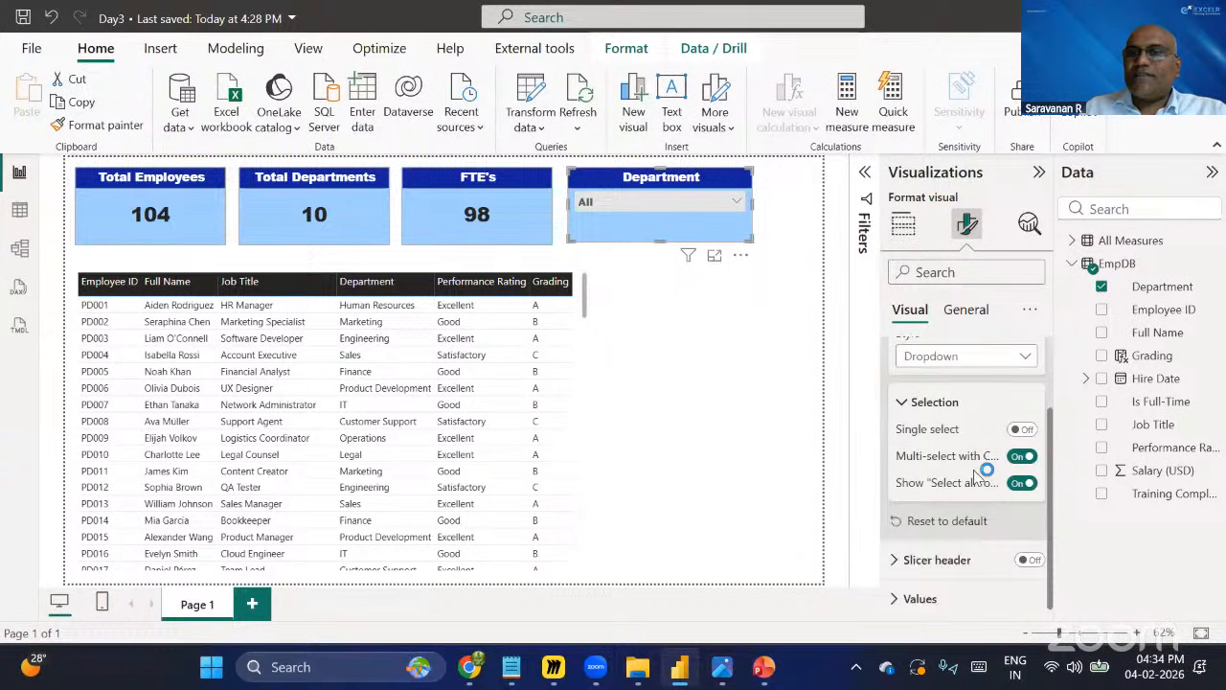
{"action": "mouse_move", "coordinate": [915, 490]}
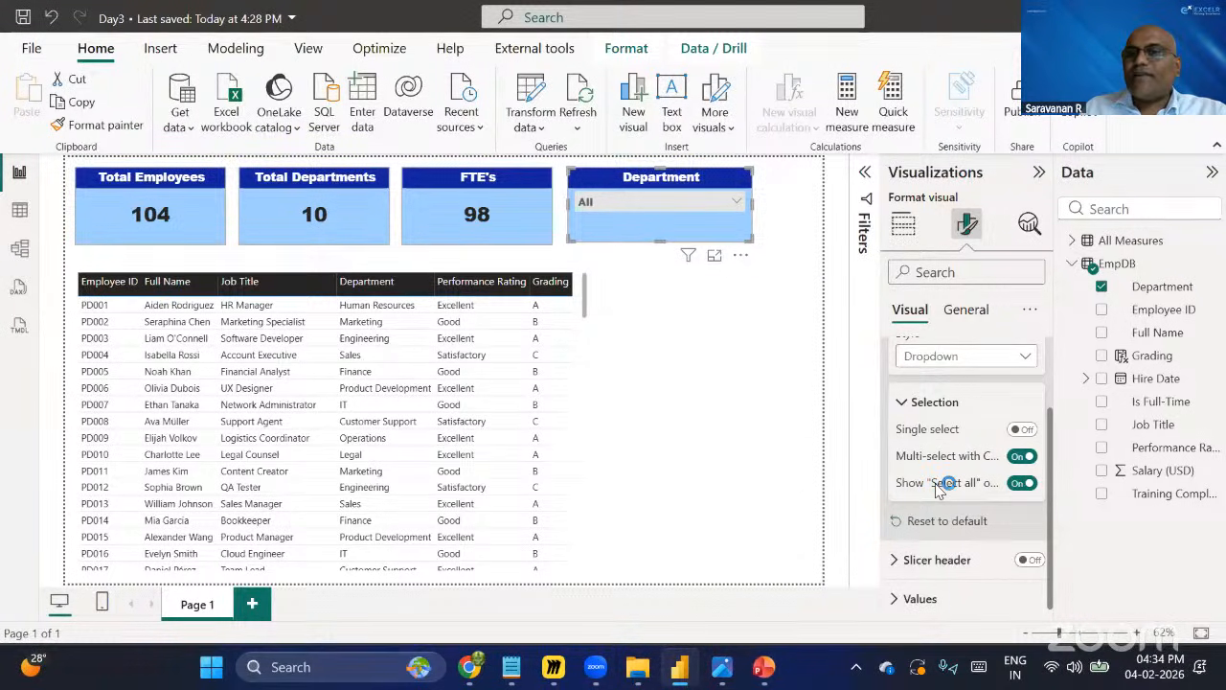
{"action": "left_click", "coordinate": [735, 208]}
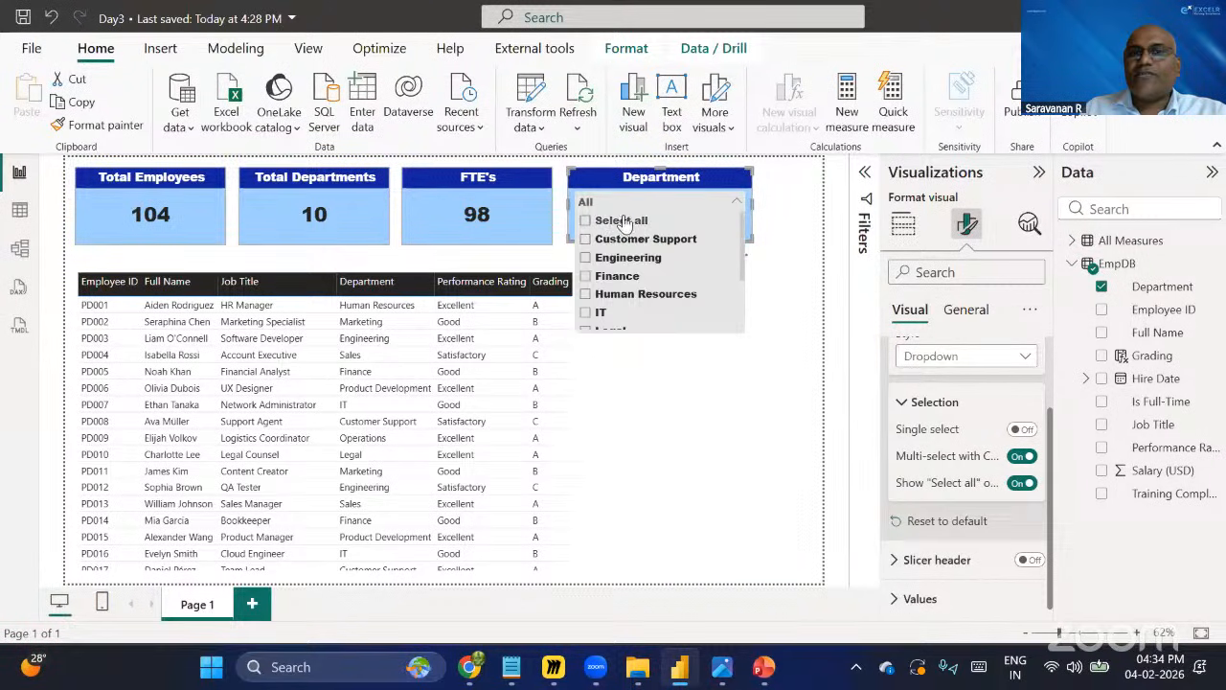
{"action": "left_click", "coordinate": [732, 414]}
Add a gray visual border with 2 px rounded corners to the employee table.
{"action": "left_click", "coordinate": [501, 460]}
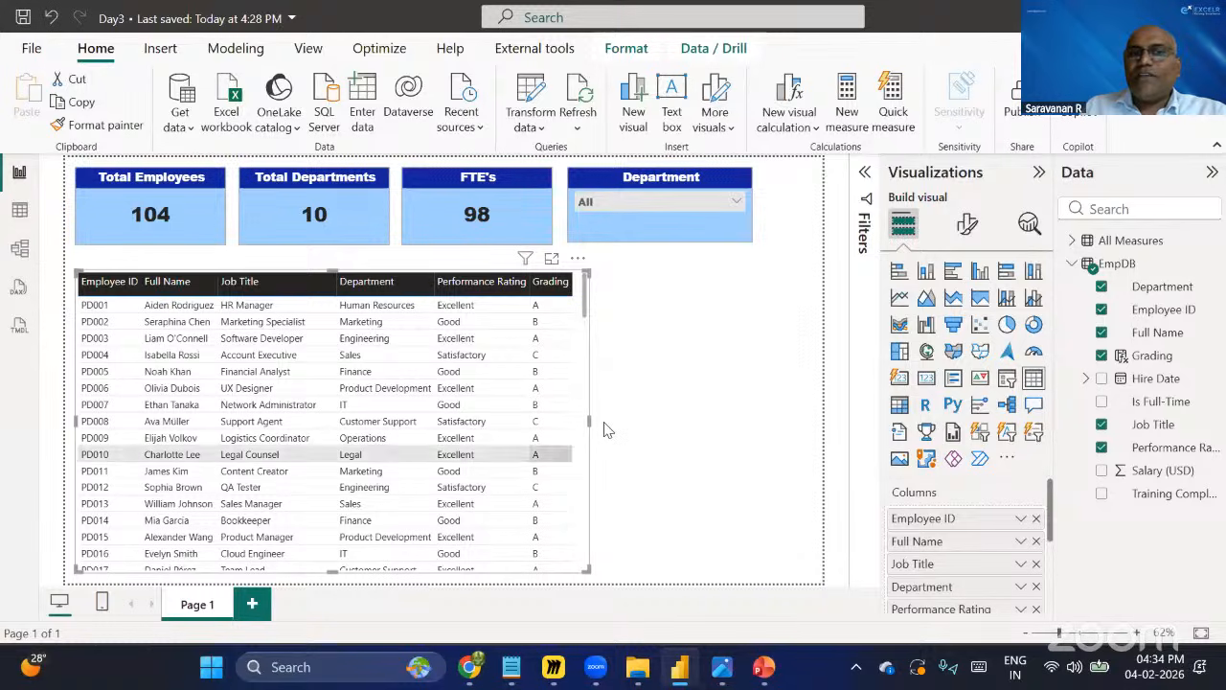
{"action": "left_click", "coordinate": [967, 223]}
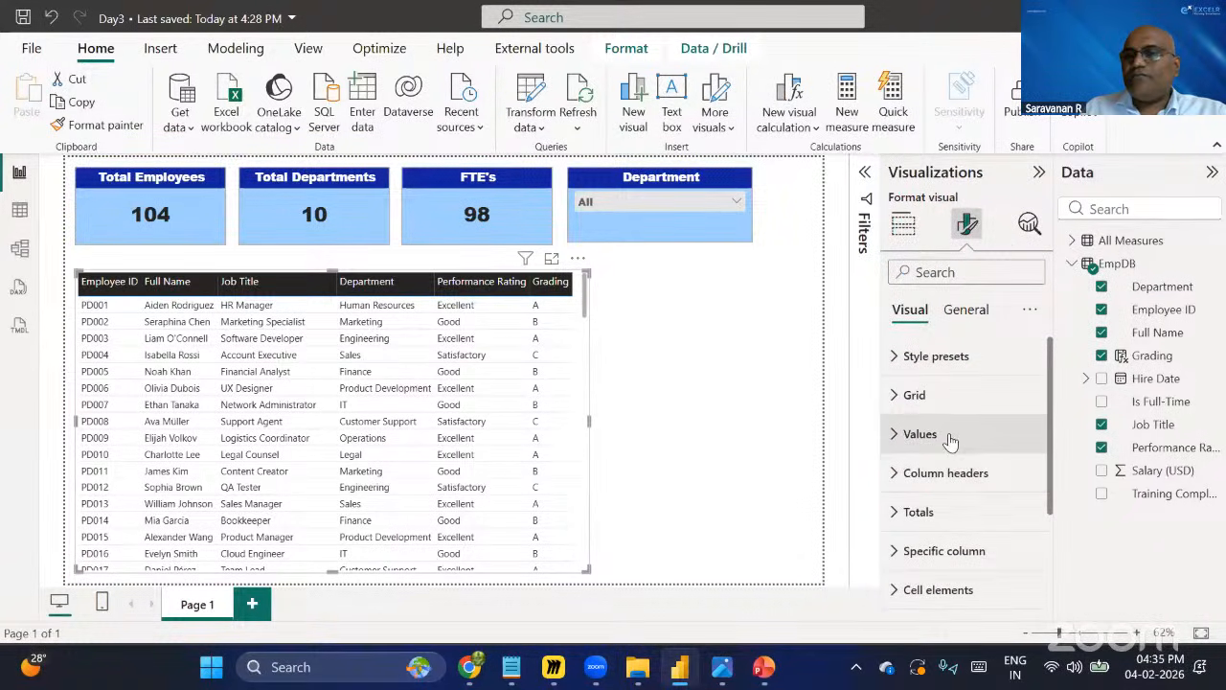
{"action": "scroll", "coordinate": [967, 484], "scroll_direction": "down", "scroll_amount": 3}
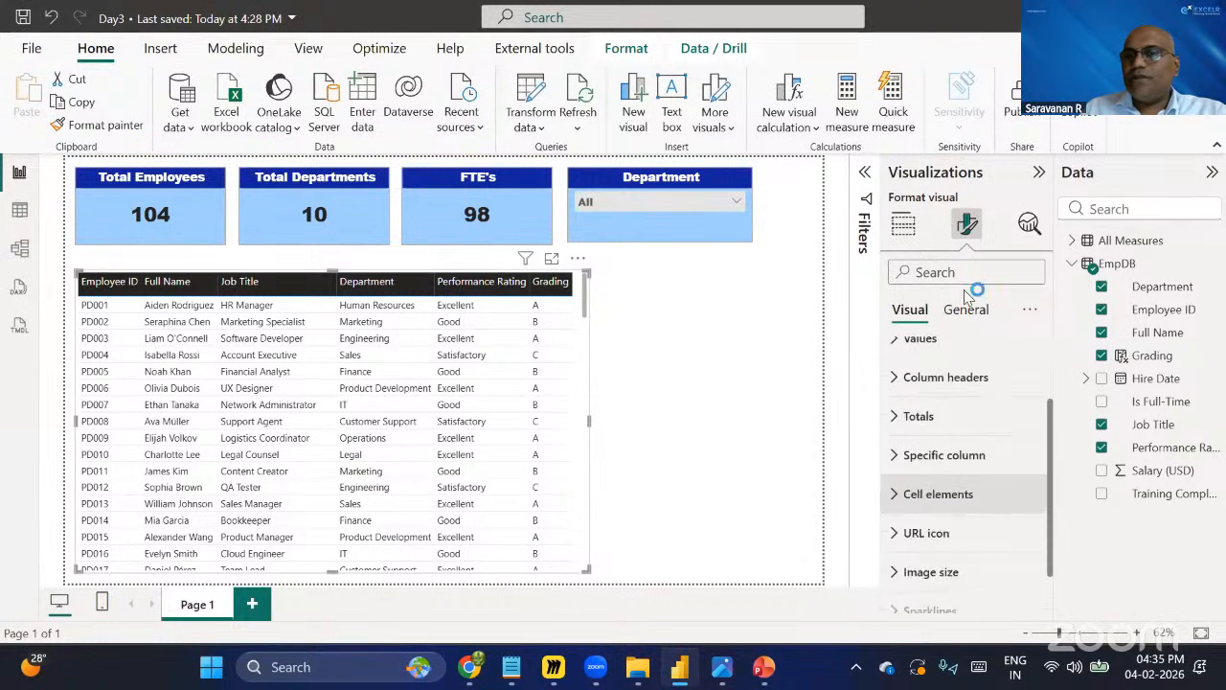
{"action": "left_click", "coordinate": [965, 309]}
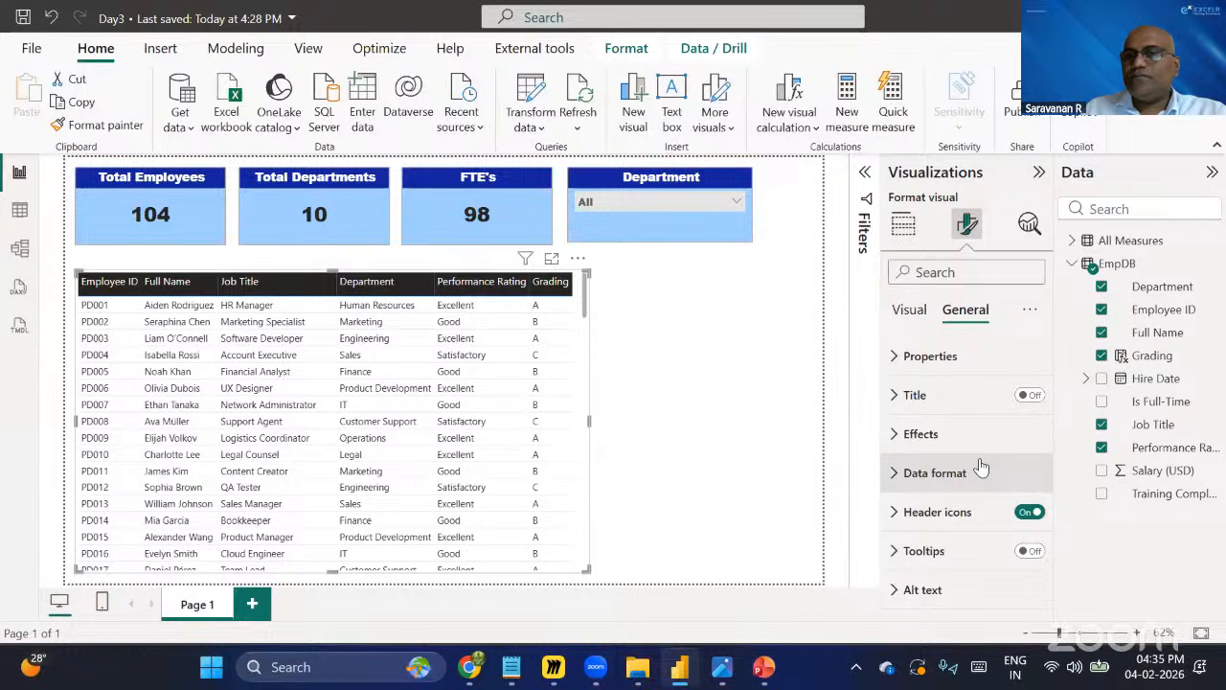
{"action": "left_click", "coordinate": [937, 446]}
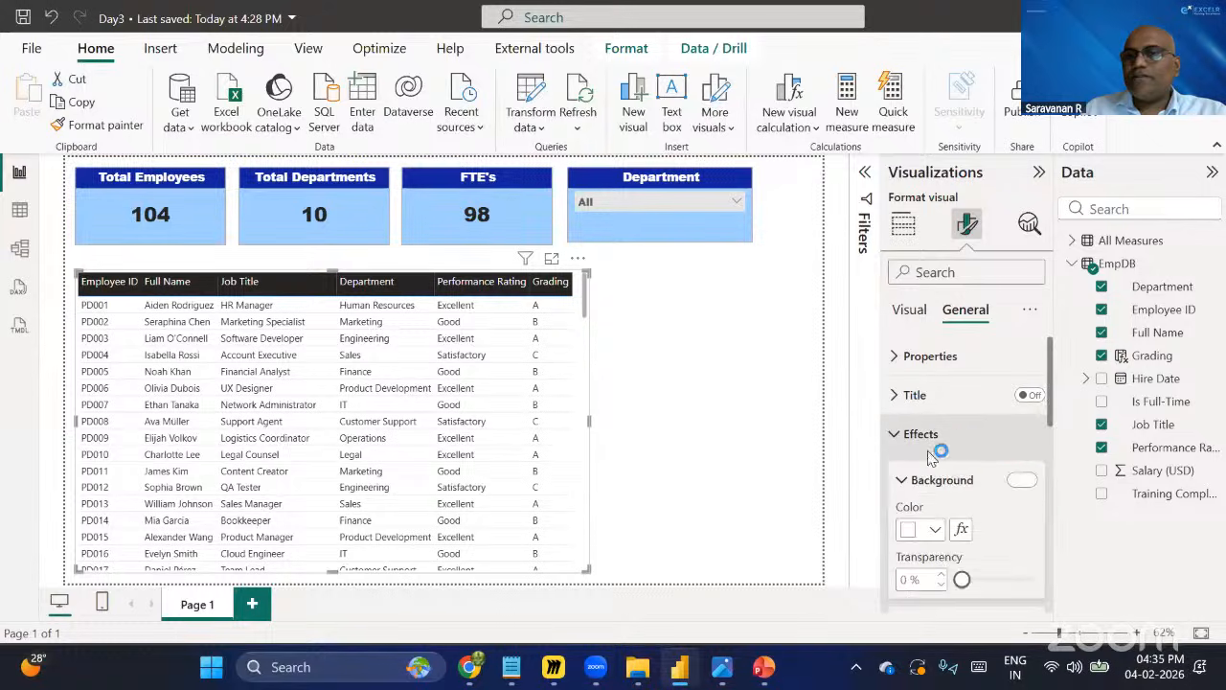
{"action": "scroll", "coordinate": [948, 460], "scroll_direction": "down", "scroll_amount": 4}
{"action": "left_click", "coordinate": [1022, 434]}
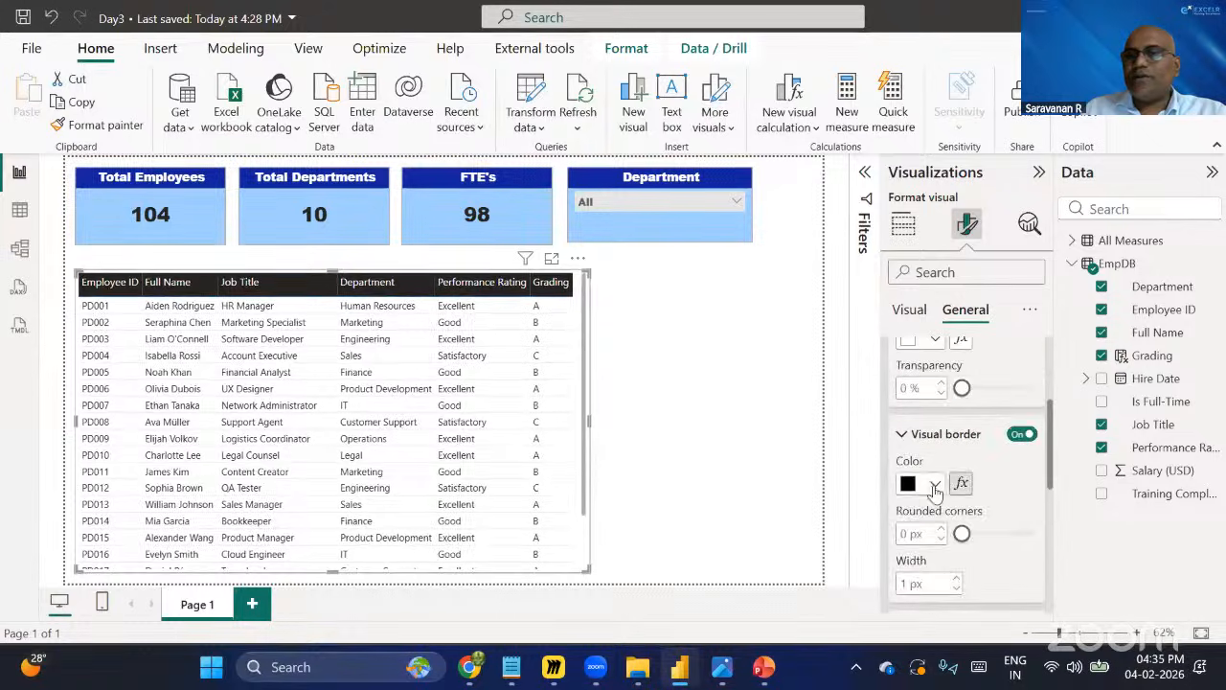
{"action": "left_click", "coordinate": [935, 485]}
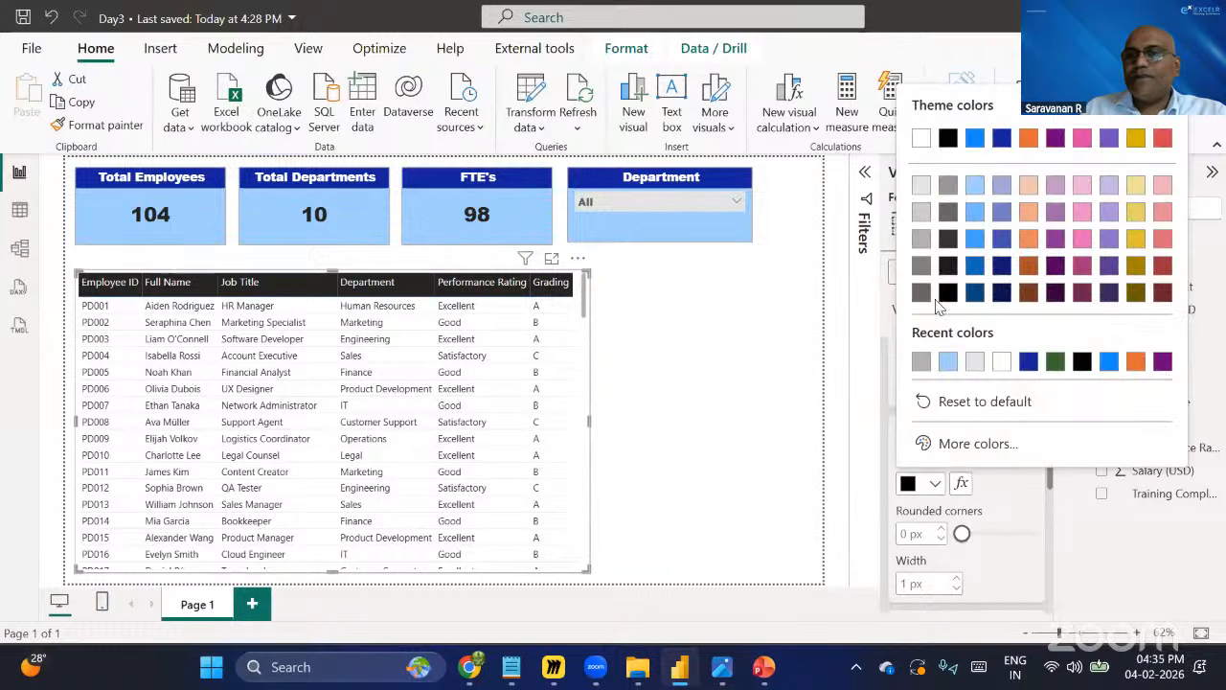
{"action": "left_click", "coordinate": [922, 237]}
{"action": "left_click", "coordinate": [942, 528]}
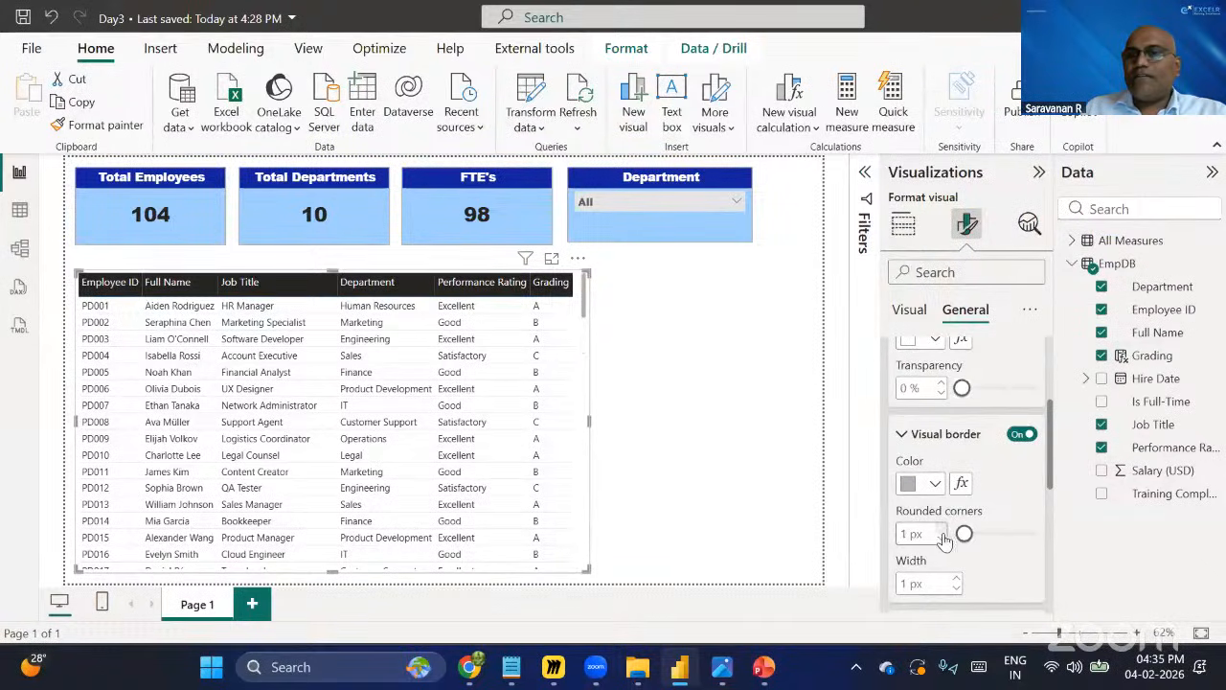
{"action": "left_click", "coordinate": [942, 529]}
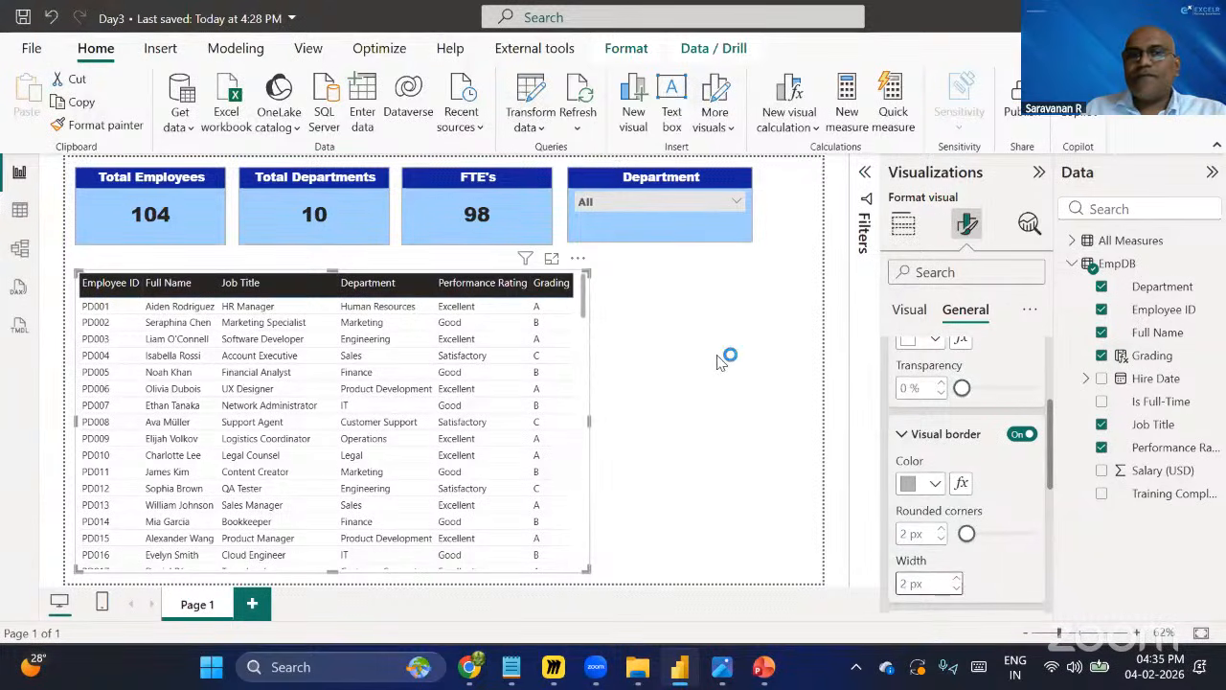
Deselect the table and save the report.
{"action": "left_click", "coordinate": [738, 474]}
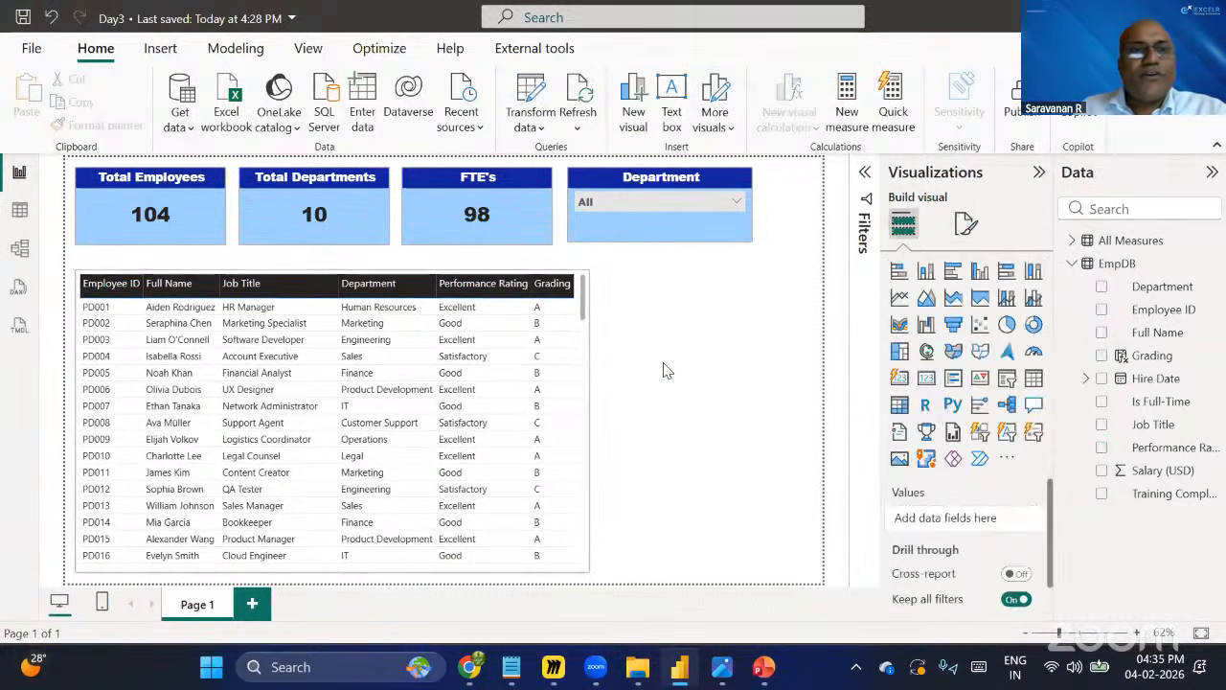
{"action": "key", "text": "ctrl+s"}
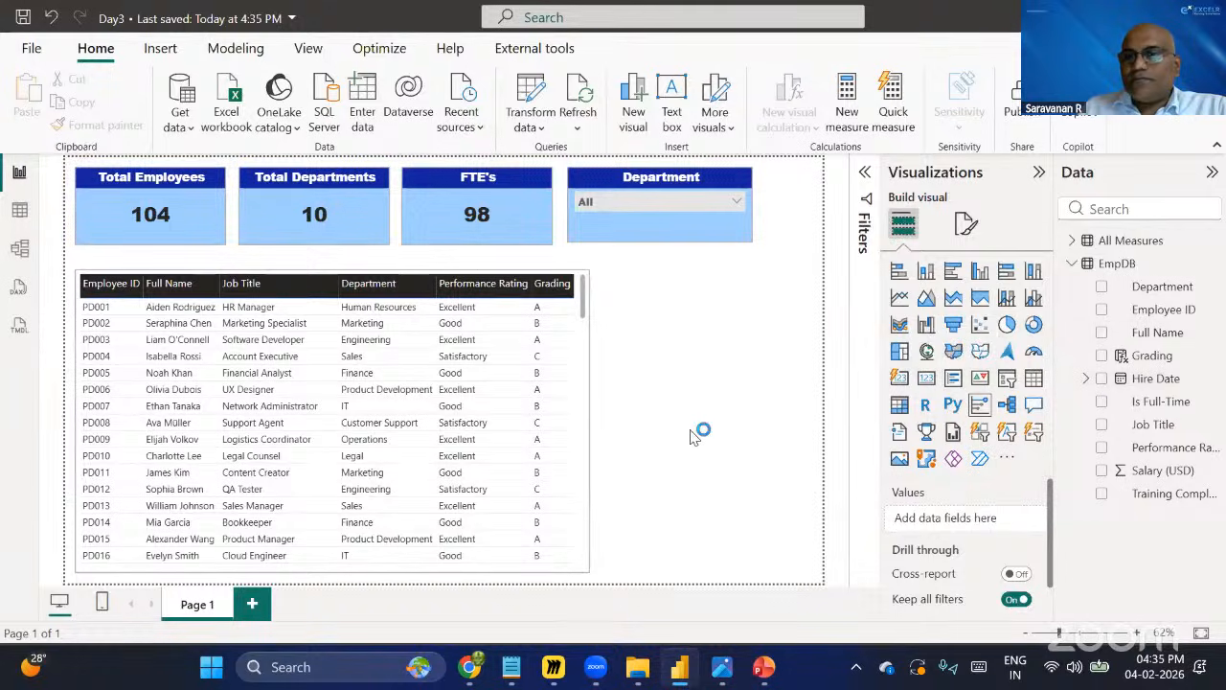
Add a new slicer visual and place it to the right of the employee table.
{"action": "left_click", "coordinate": [956, 380]}
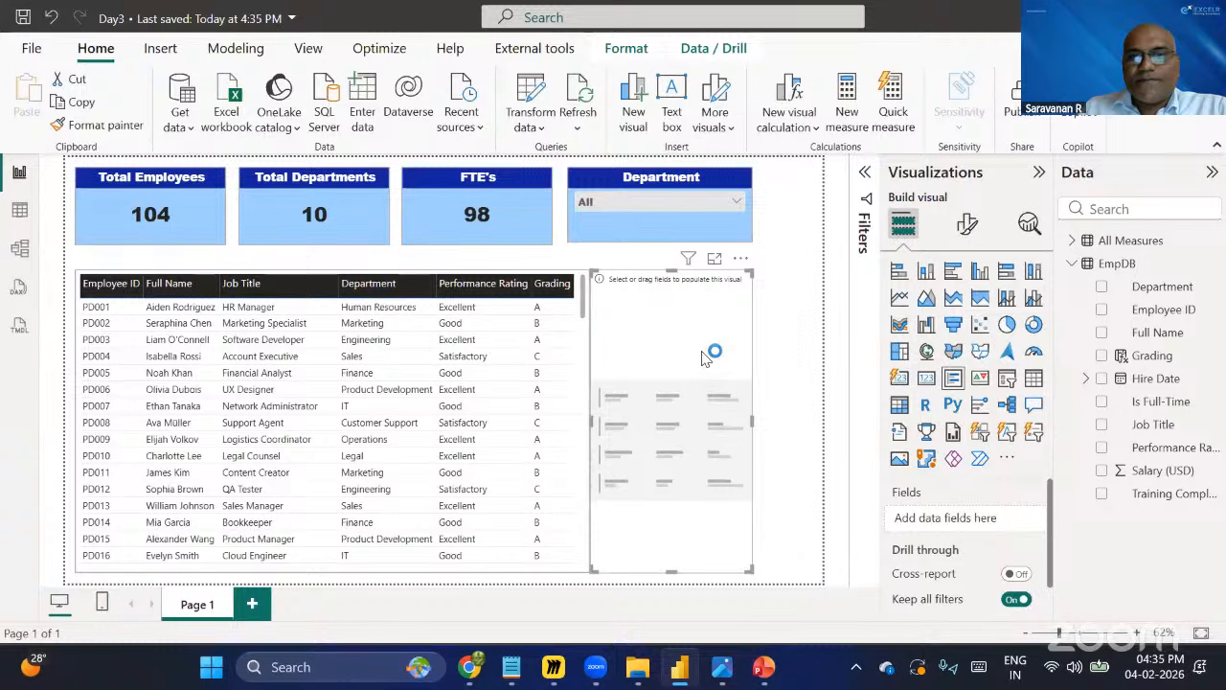
{"action": "left_click_drag", "start_coordinate": [772, 428], "coordinate": [815, 417]}
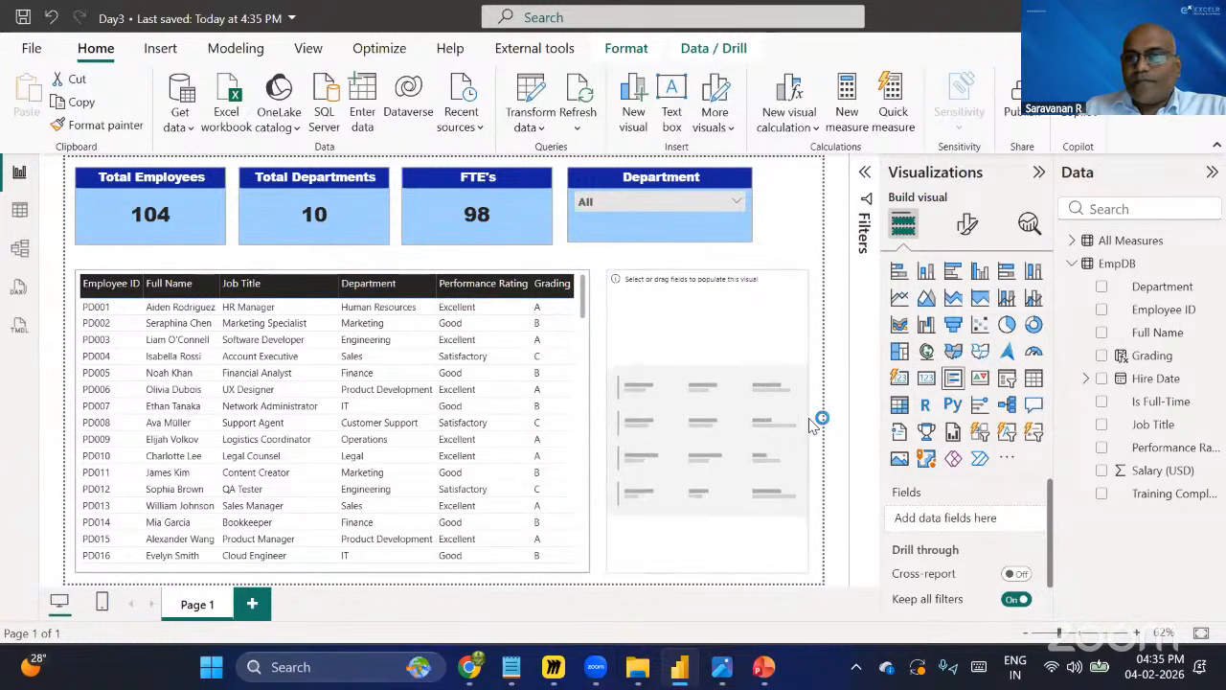
Try Performance Rating in the new slicer, switch it to Count, and remove the field.
{"action": "left_click", "coordinate": [1102, 447]}
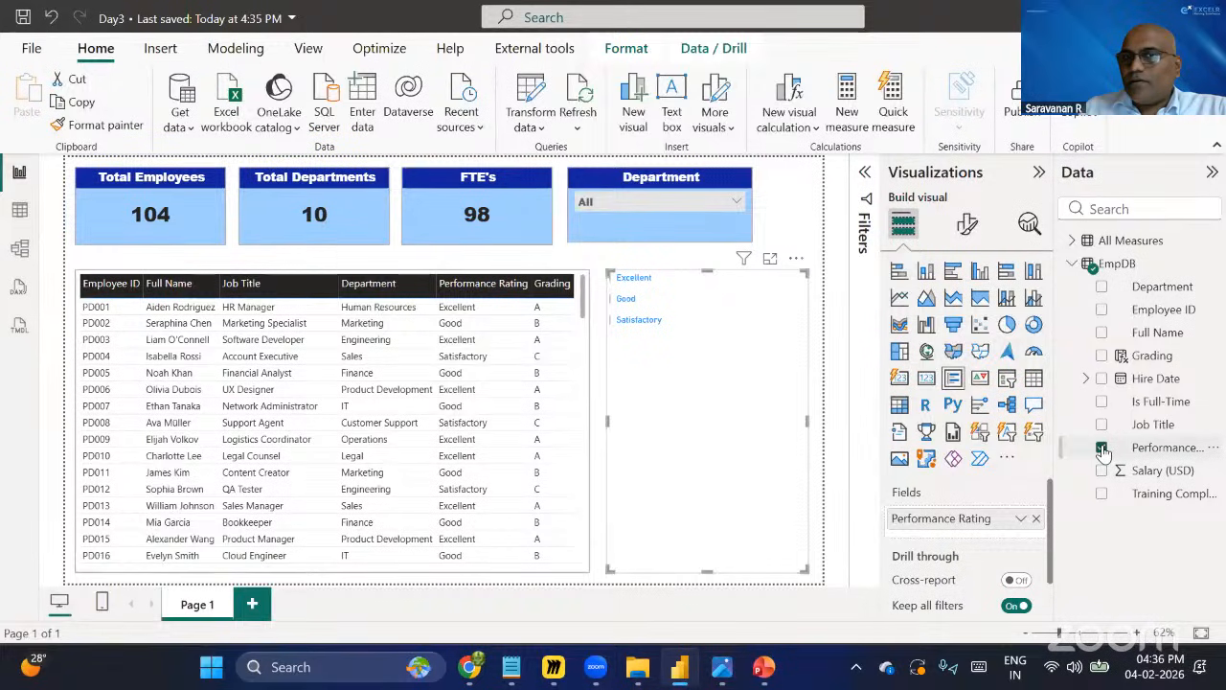
{"action": "left_click", "coordinate": [1021, 519]}
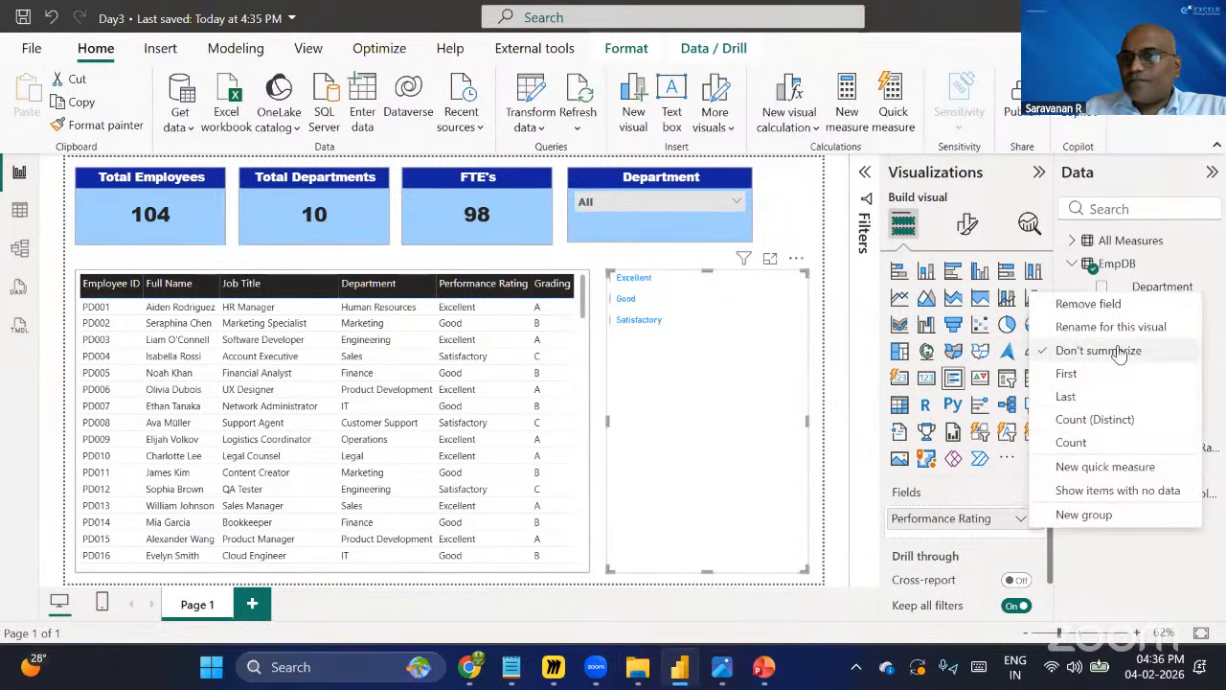
{"action": "left_click", "coordinate": [1092, 442]}
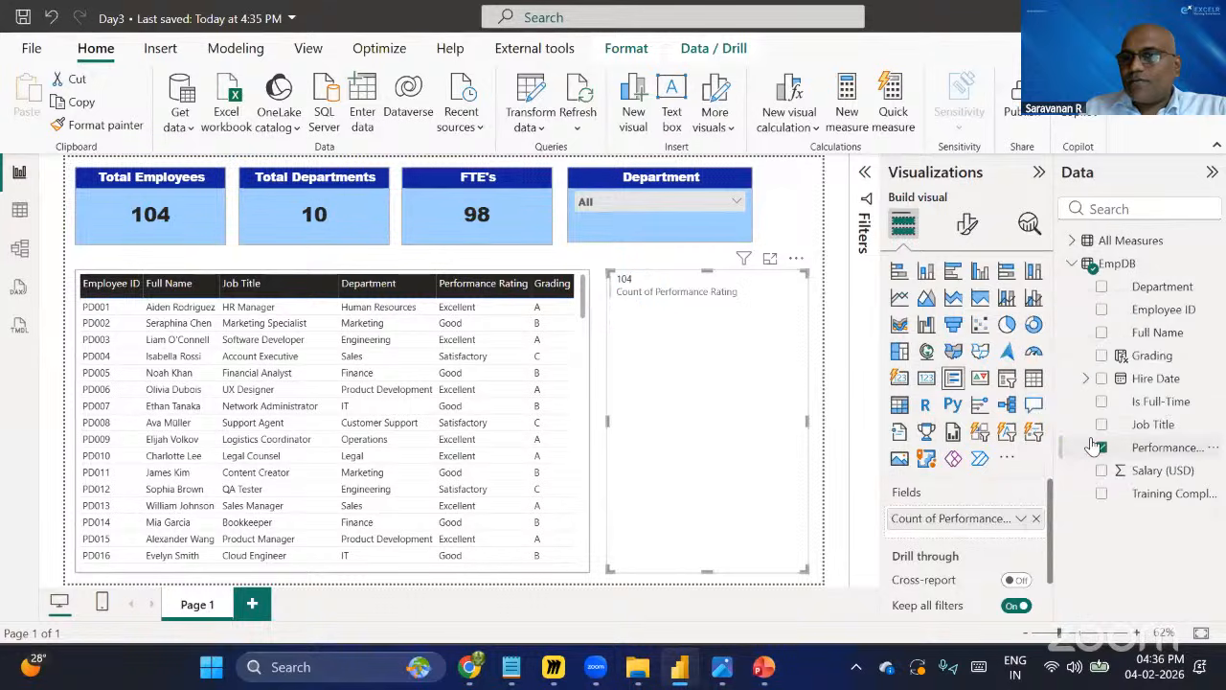
{"action": "left_click", "coordinate": [1038, 519]}
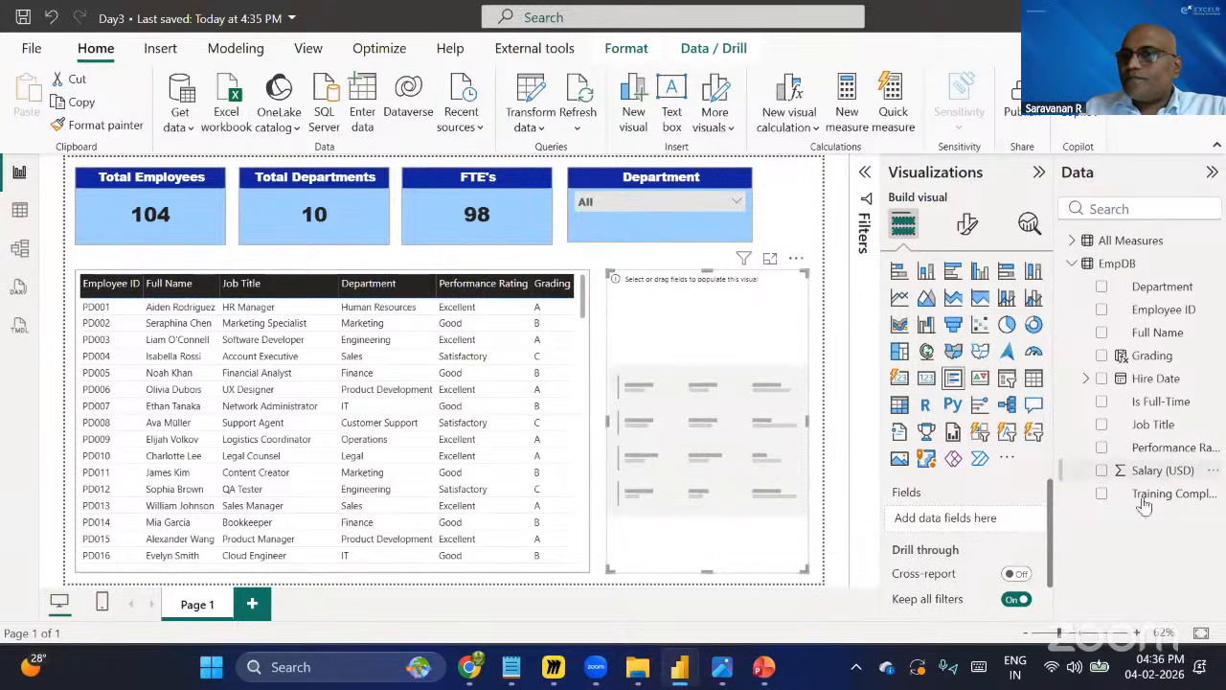
Try Job Title and then Is Full-Time as the new slicer's field, then delete the empty slicer.
{"action": "left_click", "coordinate": [1102, 426]}
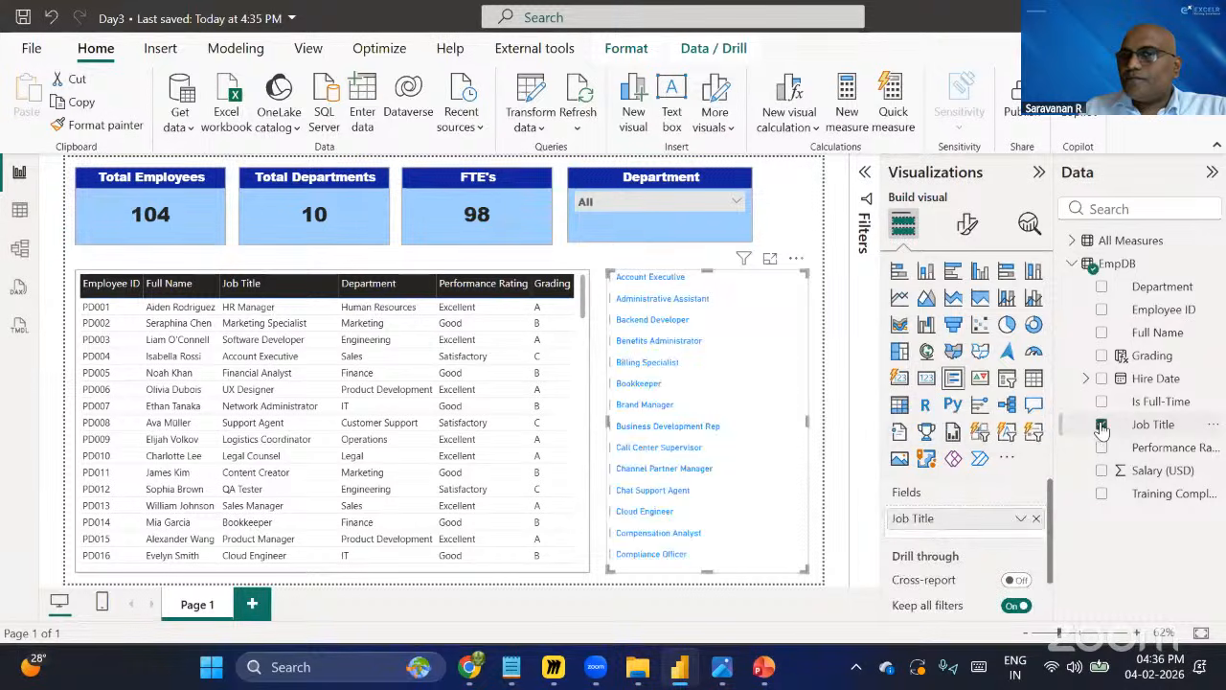
{"action": "left_click", "coordinate": [1101, 426]}
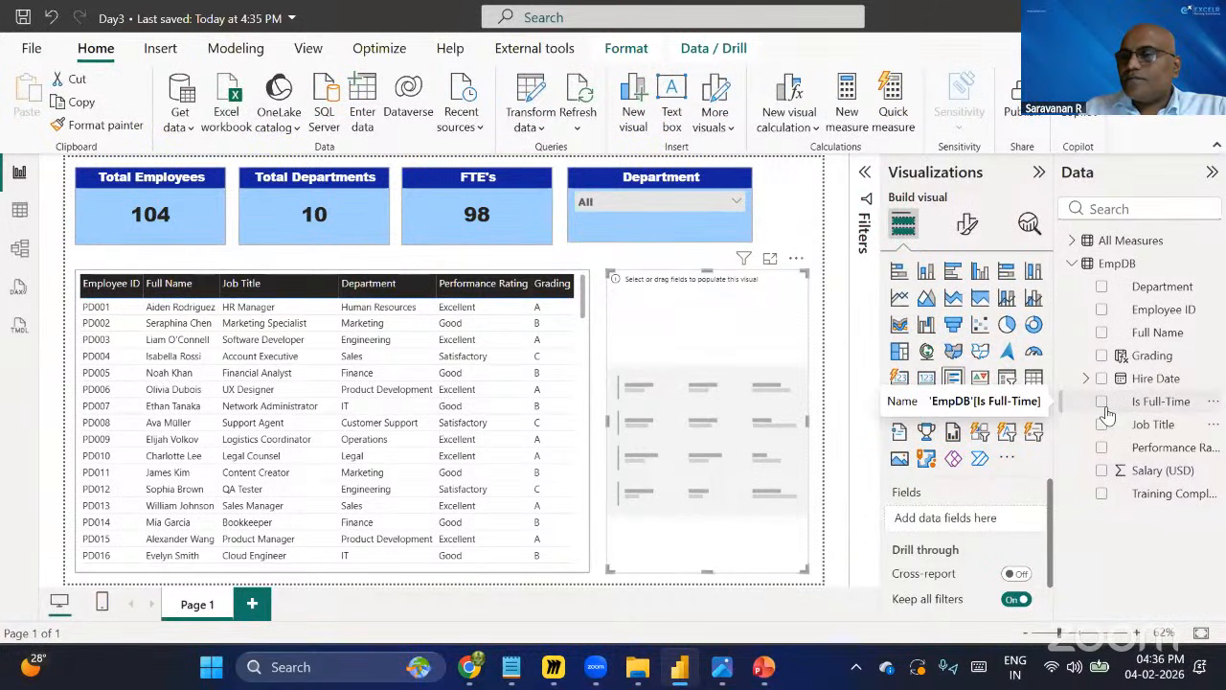
{"action": "left_click", "coordinate": [1102, 402]}
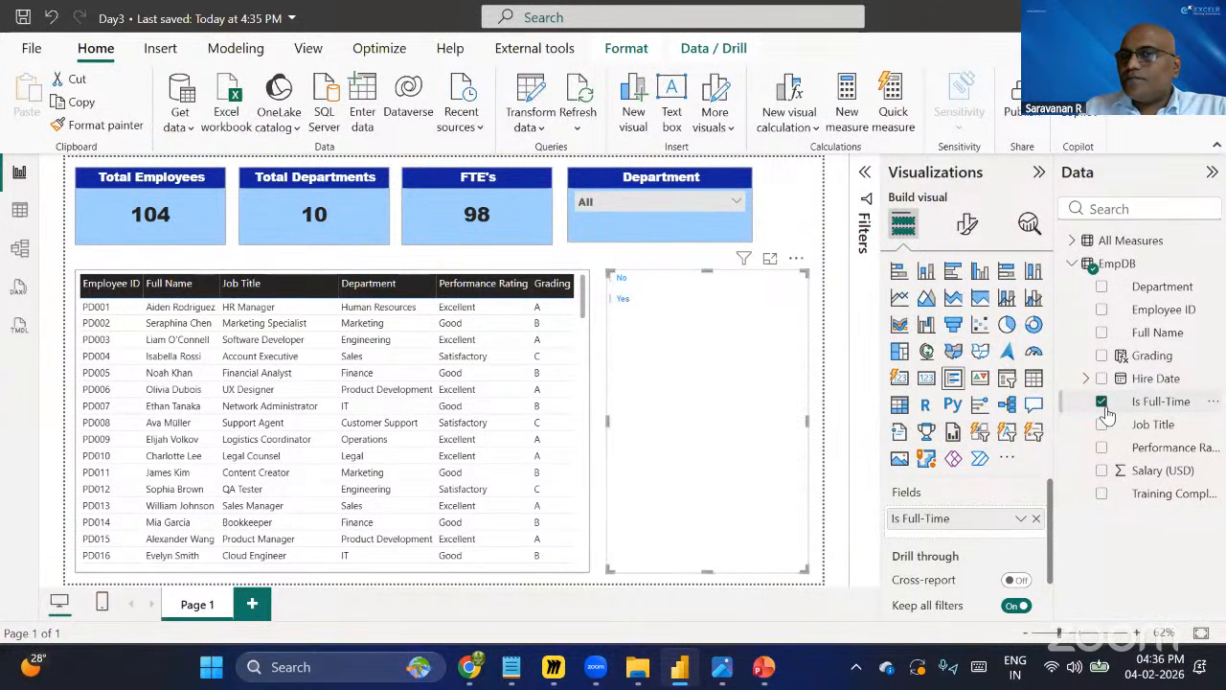
{"action": "left_click", "coordinate": [1104, 404]}
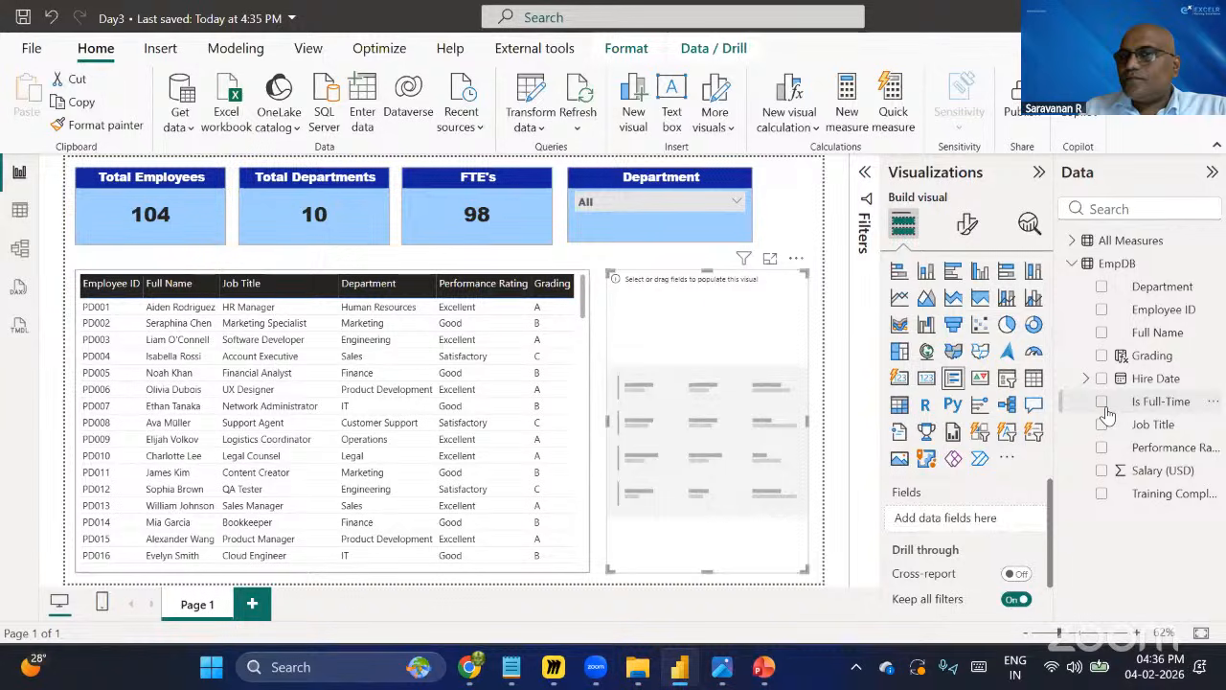
{"action": "left_click", "coordinate": [1103, 404]}
{"action": "left_click", "coordinate": [1103, 404]}
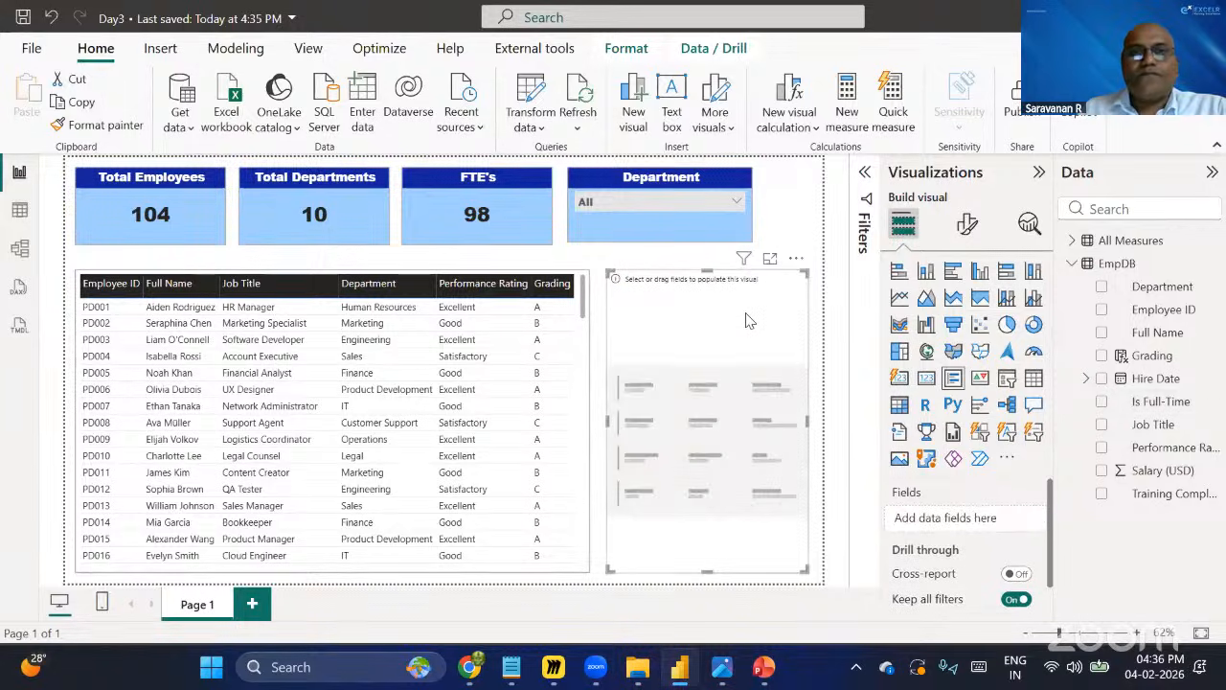
{"action": "key", "text": "Delete"}
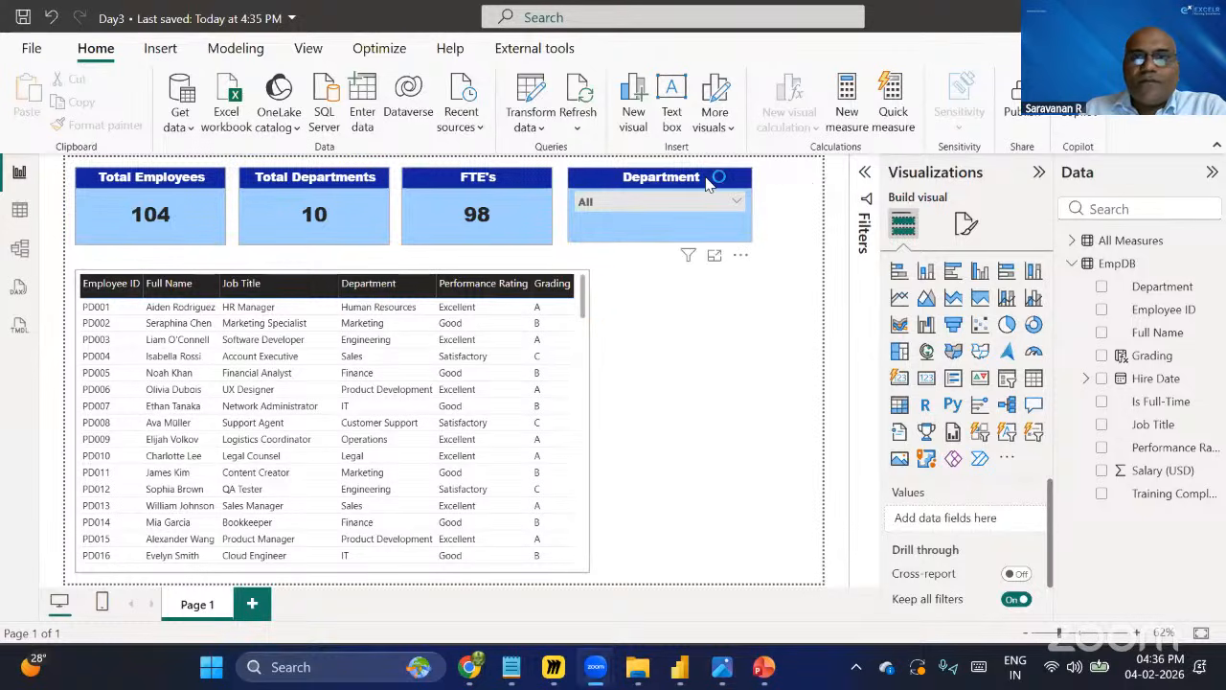
Check the Department slicer's style options in its format settings, keeping the Dropdown style.
{"action": "left_click", "coordinate": [723, 180]}
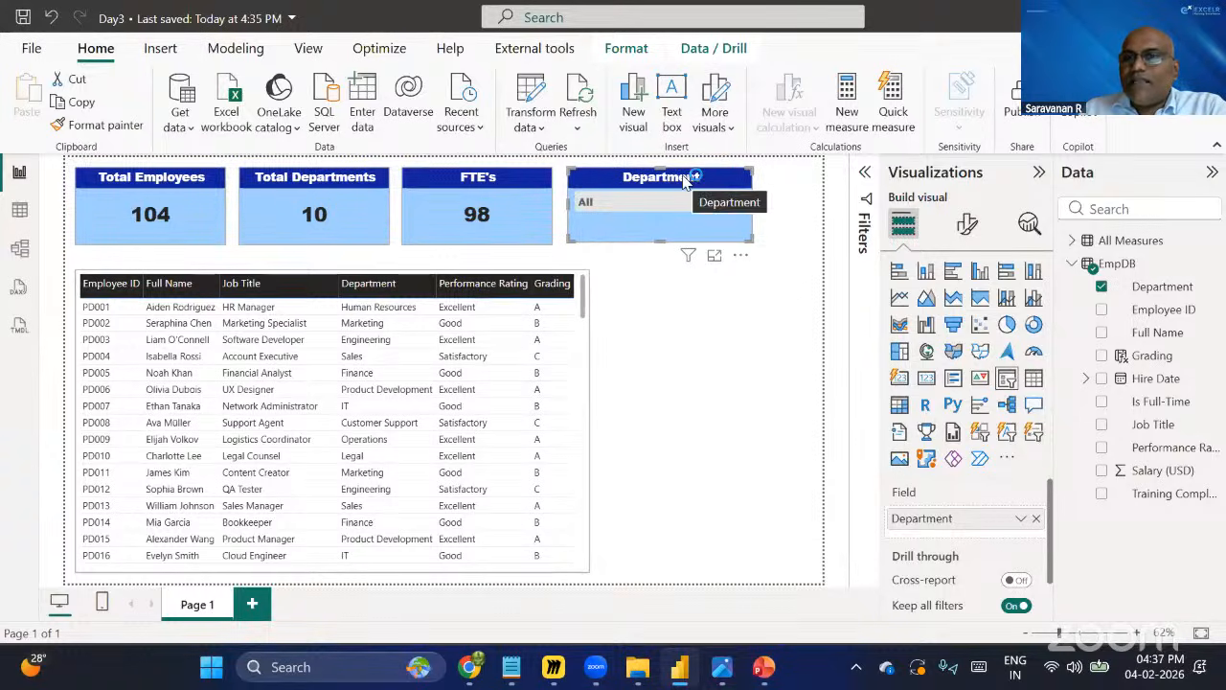
{"action": "left_click", "coordinate": [969, 228]}
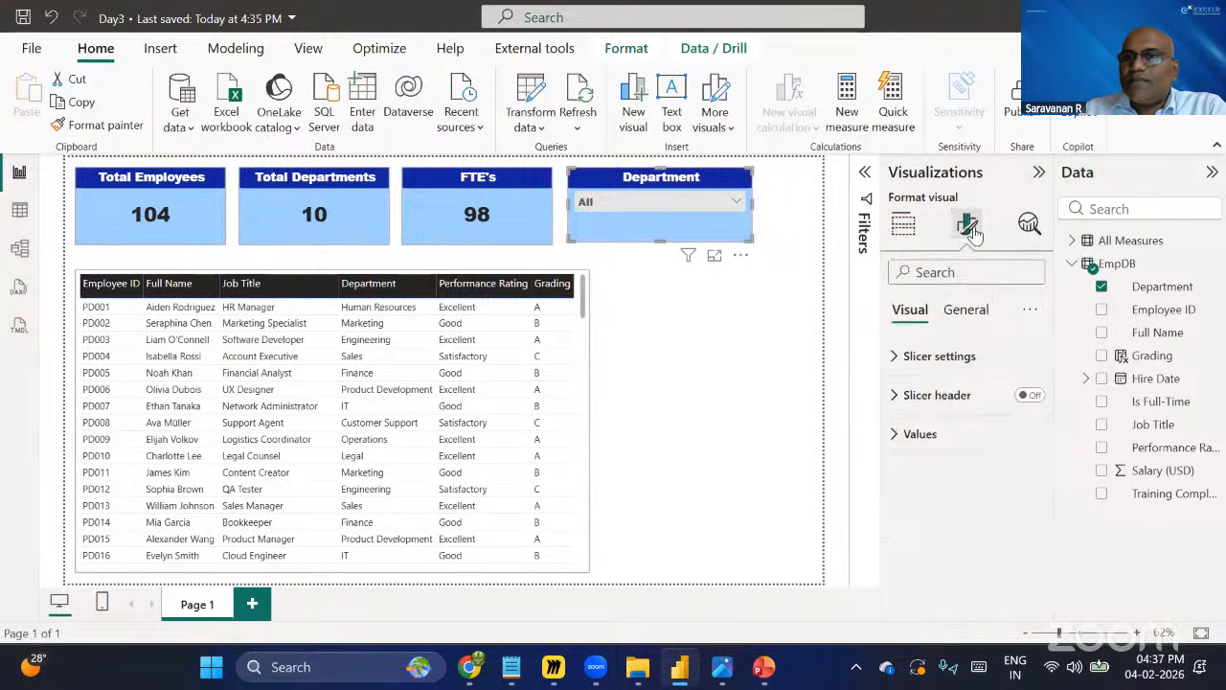
{"action": "left_click", "coordinate": [962, 364]}
{"action": "left_click", "coordinate": [955, 455]}
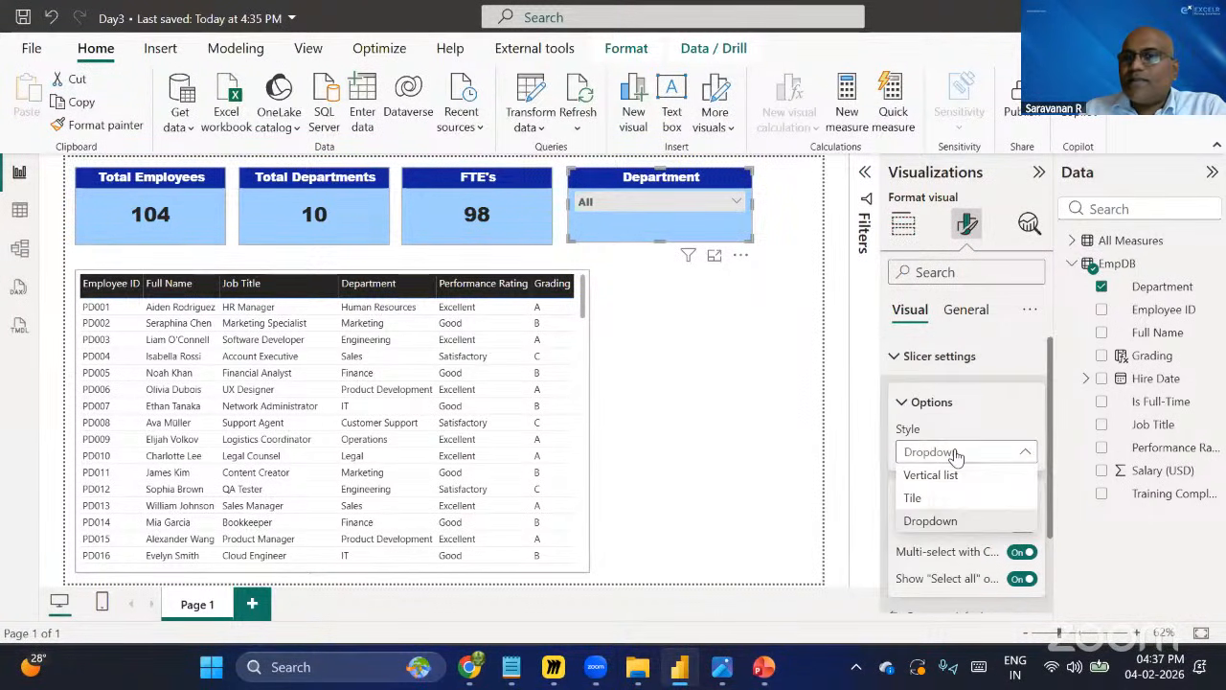
{"action": "left_click", "coordinate": [955, 455]}
{"action": "left_click", "coordinate": [901, 356]}
{"action": "left_click", "coordinate": [929, 357]}
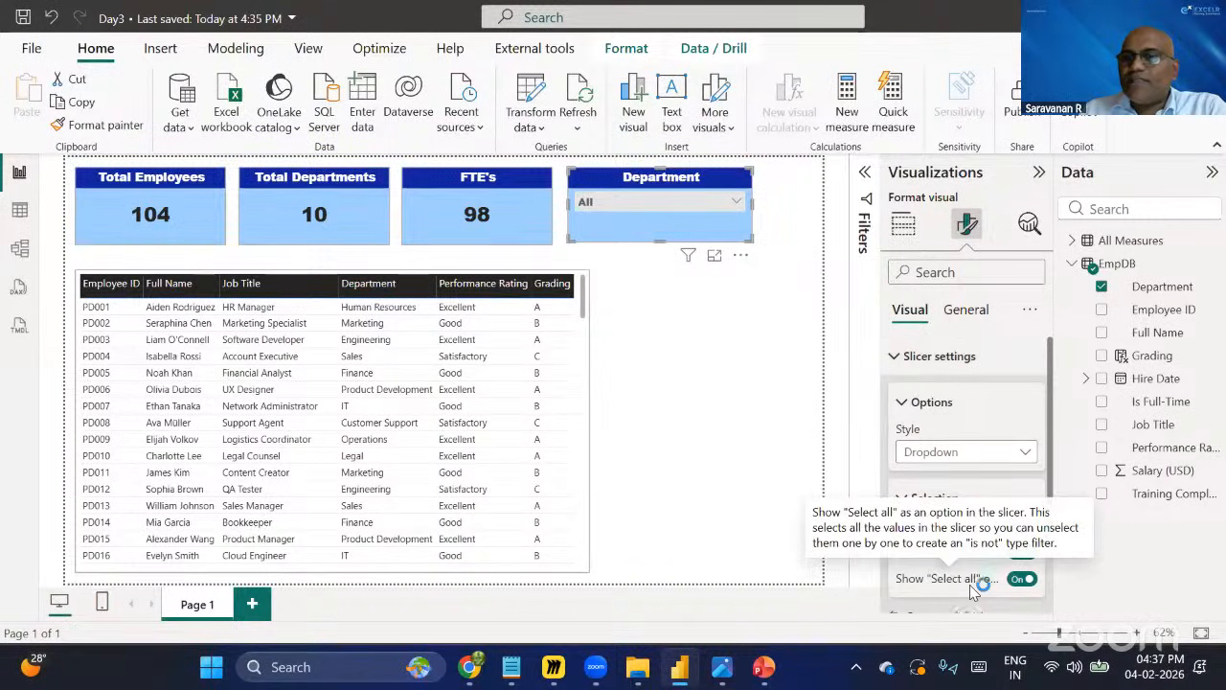
{"action": "left_click", "coordinate": [908, 362]}
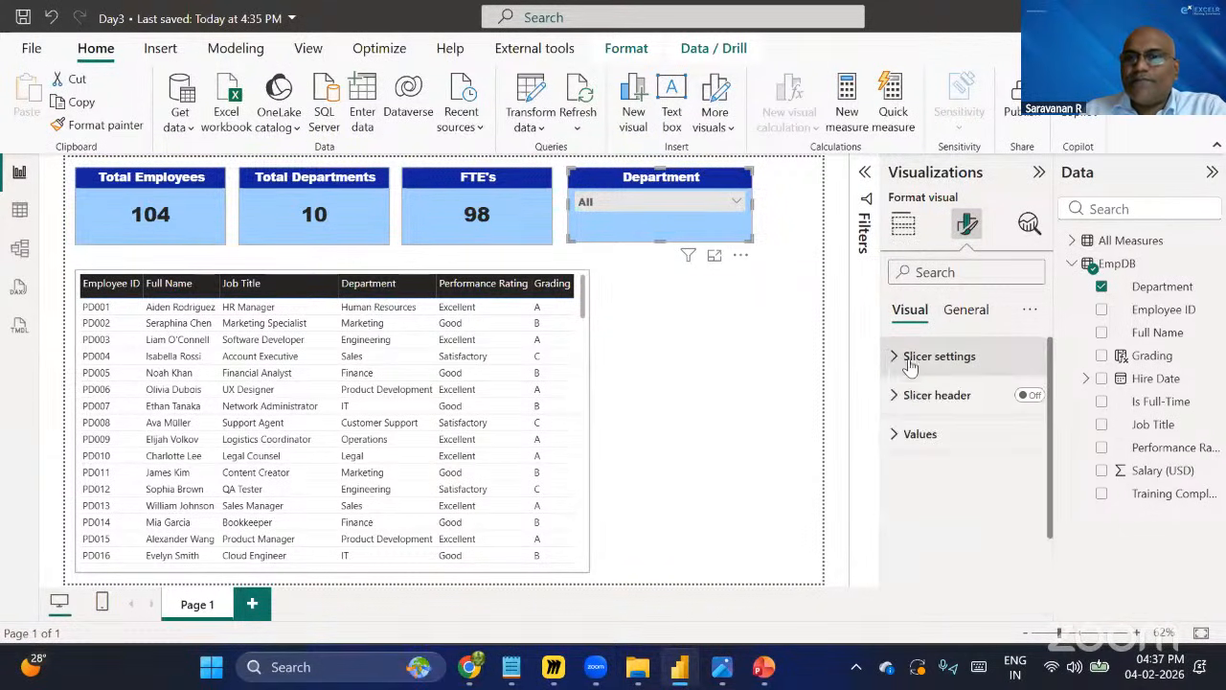
Review the employee table's visual border settings under the general Effects options.
{"action": "left_click", "coordinate": [587, 379]}
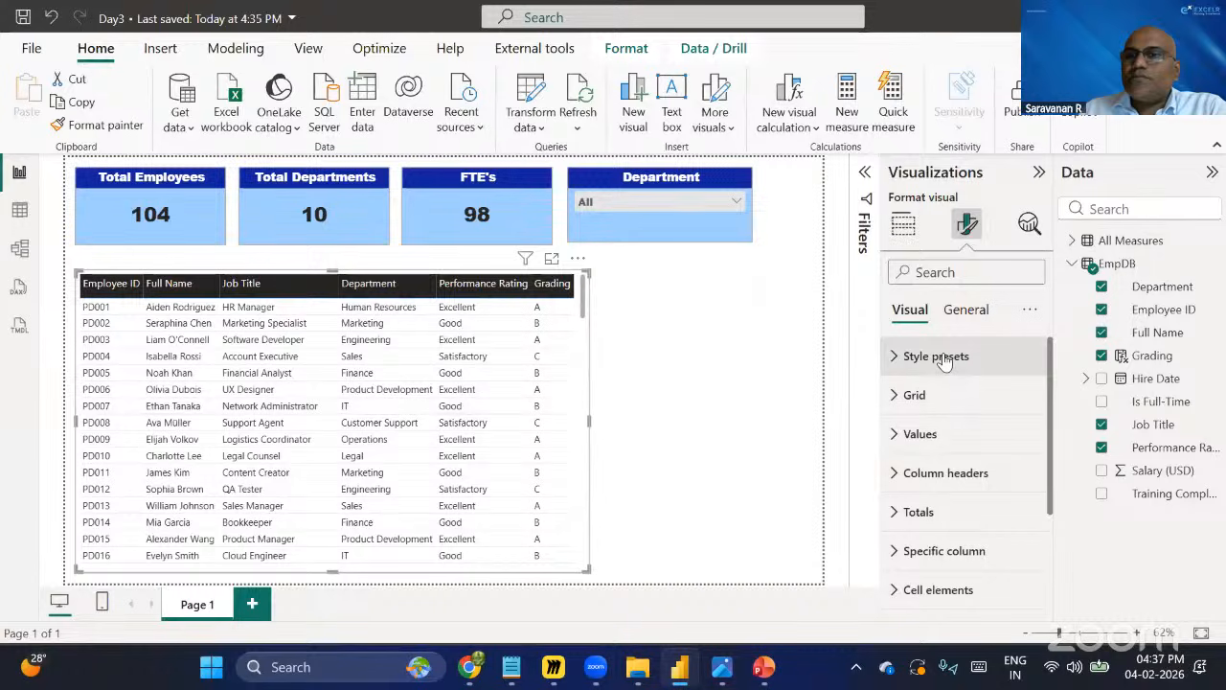
{"action": "left_click", "coordinate": [966, 310]}
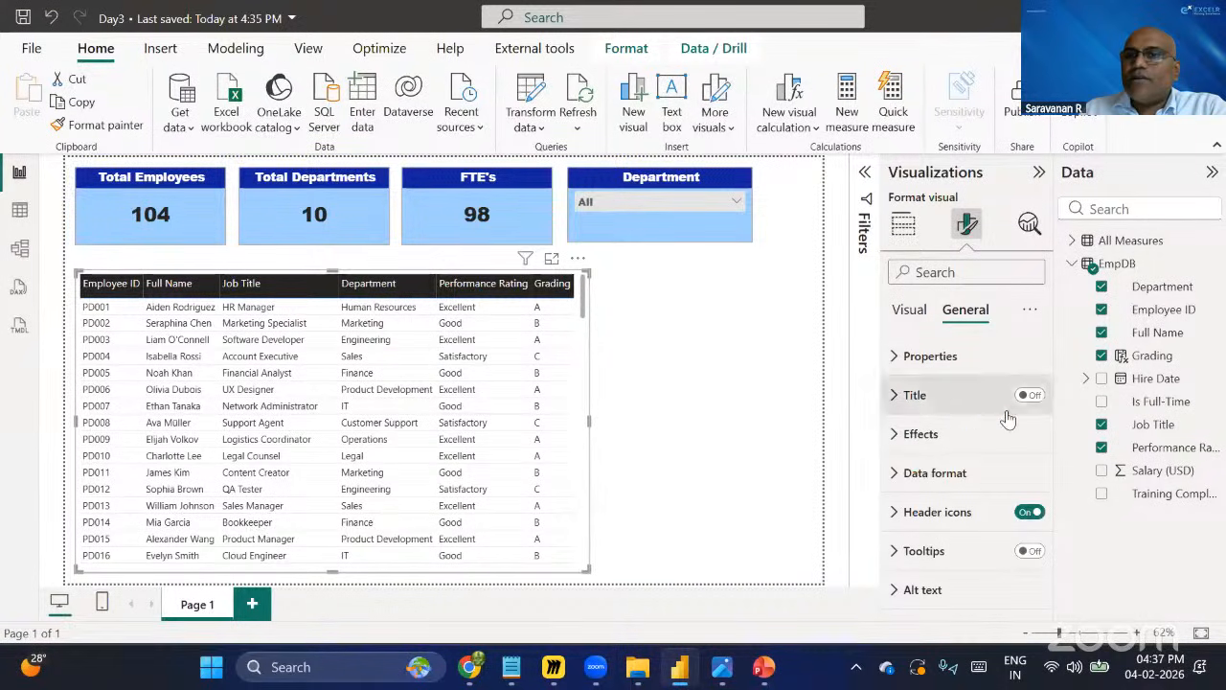
{"action": "left_click", "coordinate": [944, 438]}
{"action": "scroll", "coordinate": [961, 433], "scroll_direction": "down", "scroll_amount": 2}
{"action": "scroll", "coordinate": [961, 431], "scroll_direction": "up", "scroll_amount": 1}
{"action": "scroll", "coordinate": [961, 431], "scroll_direction": "down", "scroll_amount": 1}
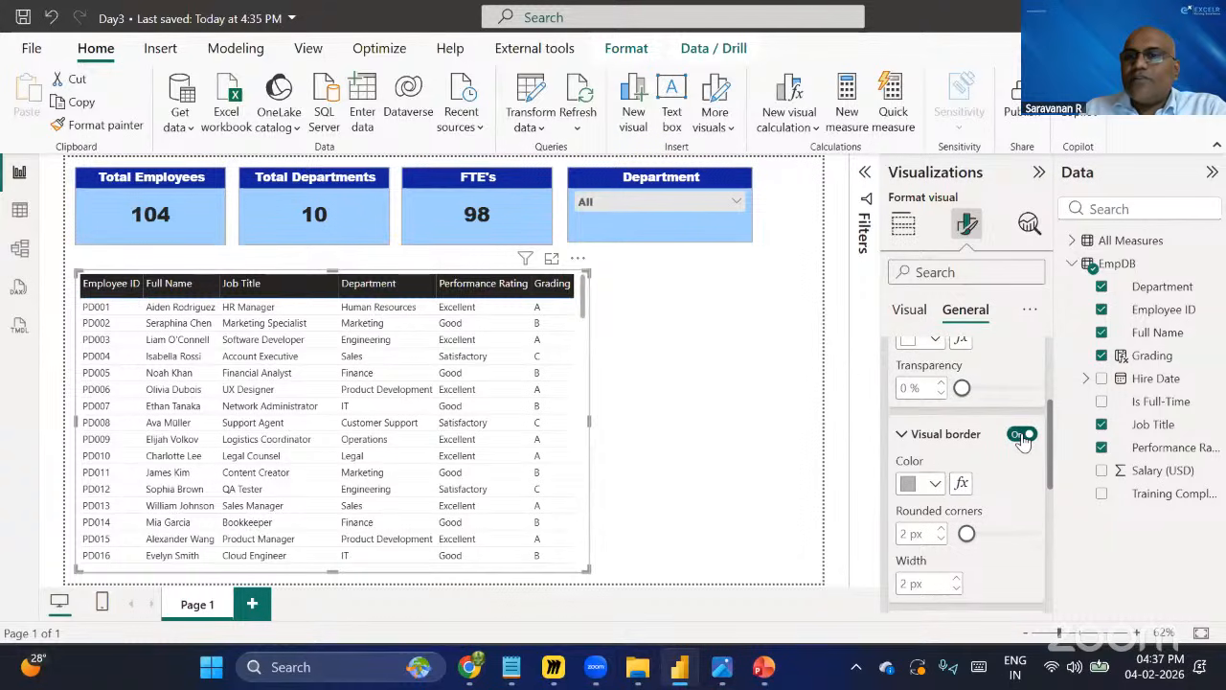
{"action": "left_click", "coordinate": [934, 483]}
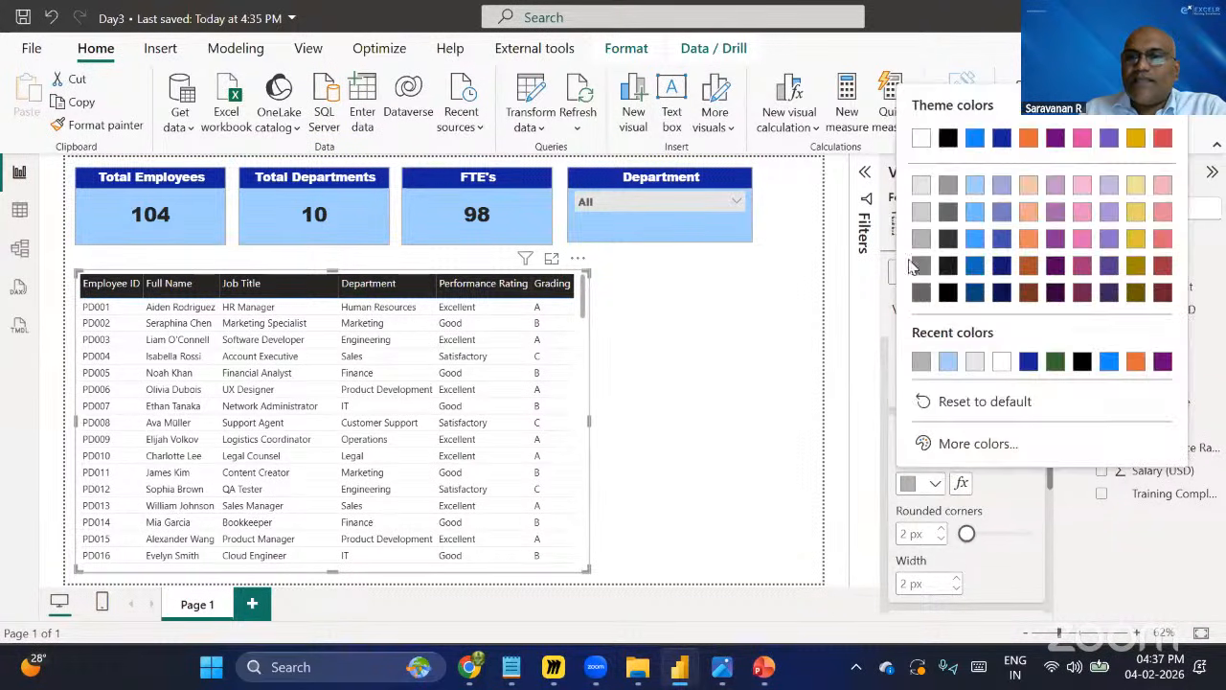
{"action": "left_click", "coordinate": [948, 412]}
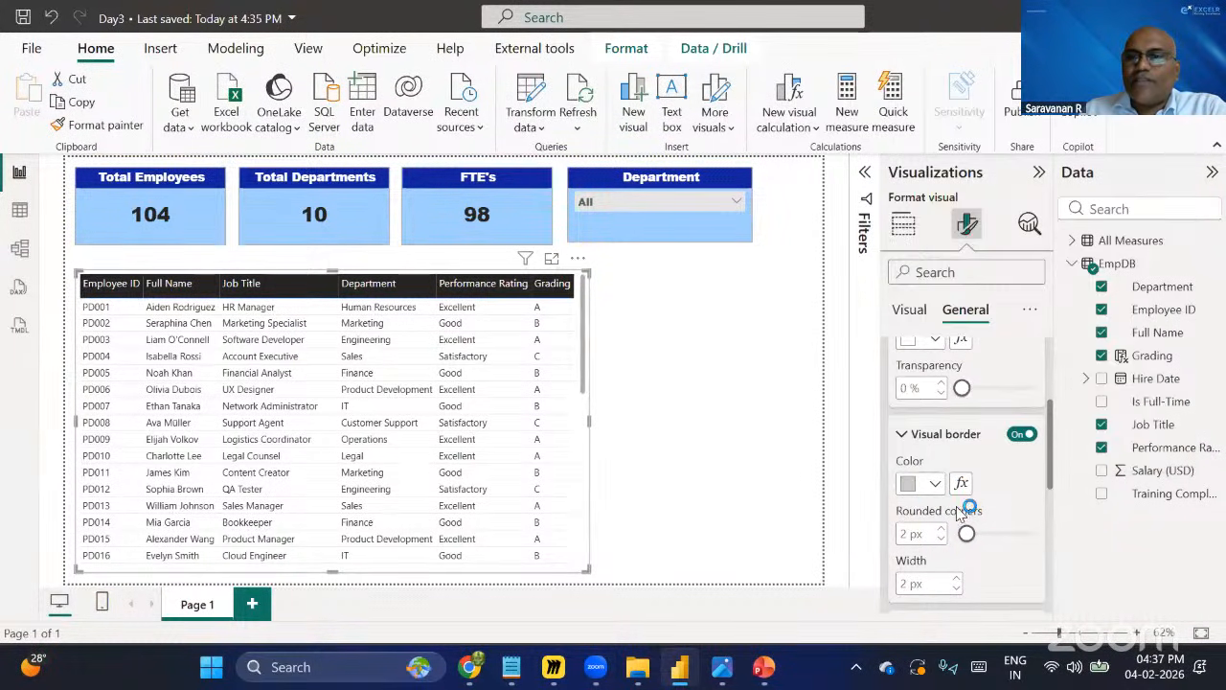
{"action": "scroll", "coordinate": [963, 513], "scroll_direction": "down", "scroll_amount": 1}
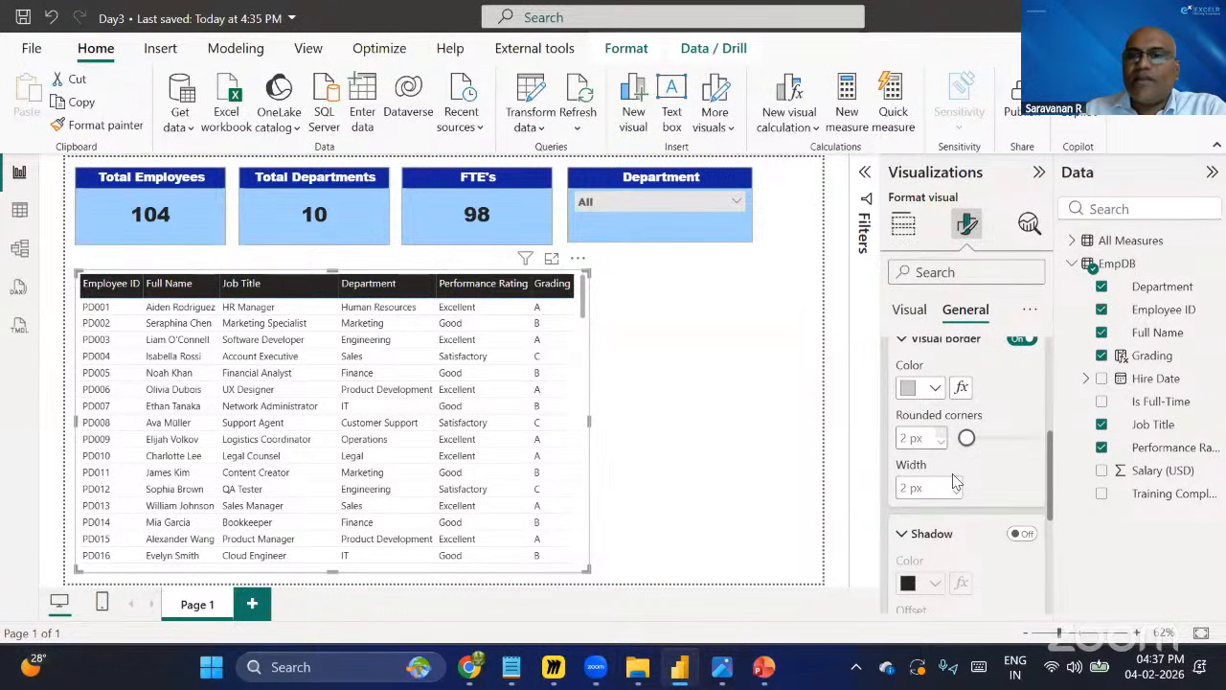
{"action": "left_click", "coordinate": [808, 377]}
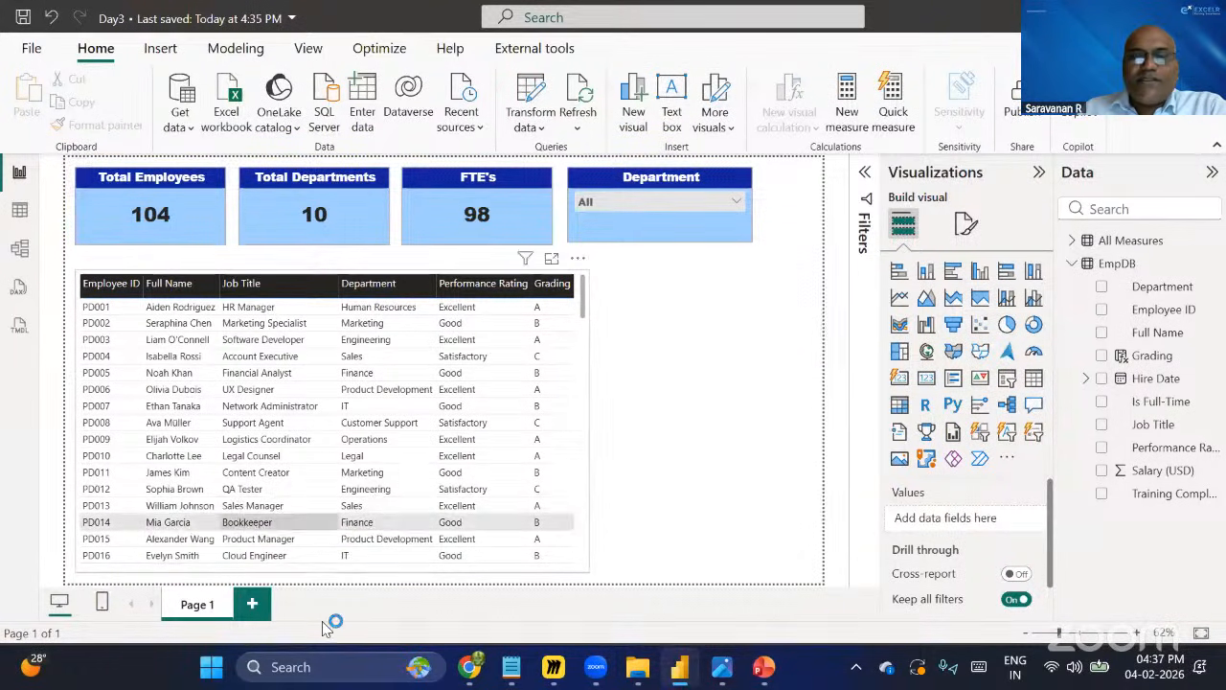
Rename the report page to Overview.
{"action": "double_click", "coordinate": [226, 611]}
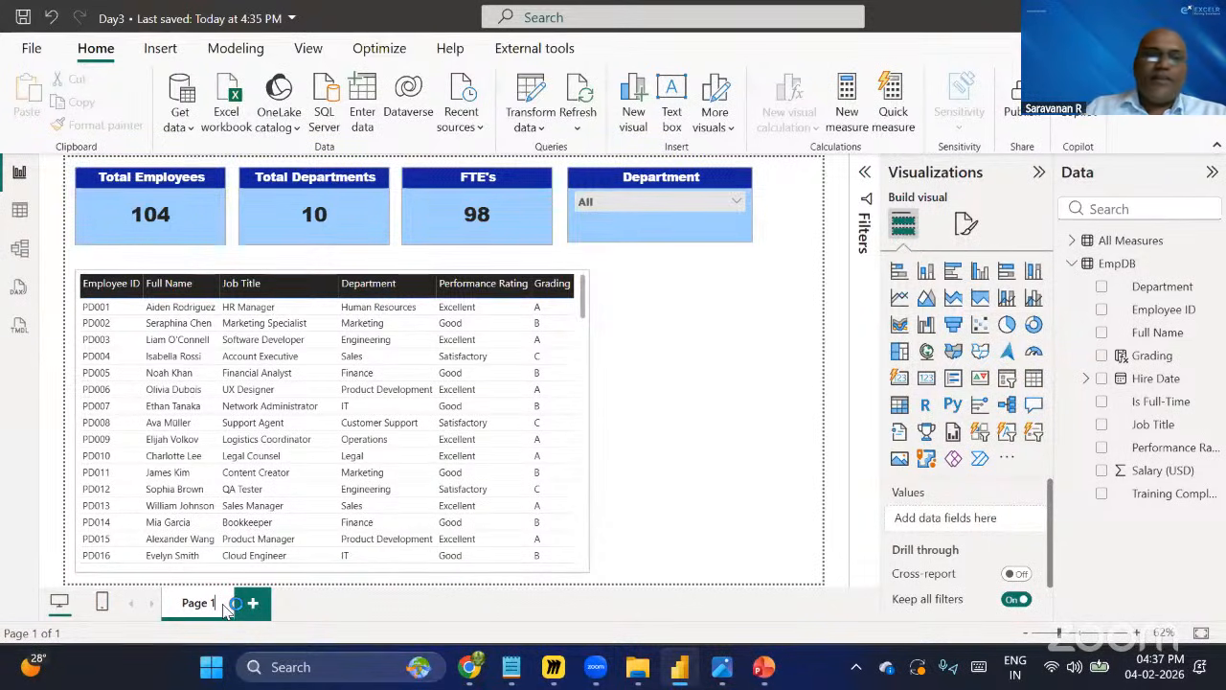
{"action": "double_click", "coordinate": [223, 606]}
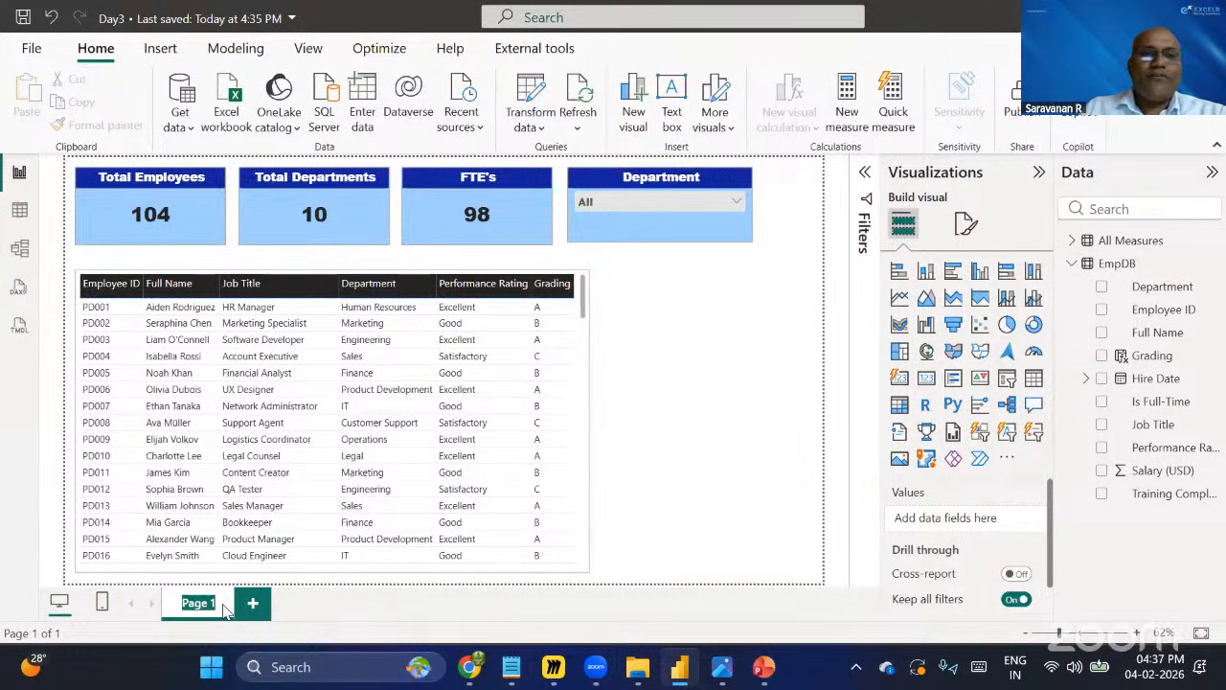
{"action": "type", "text": "O"}
{"action": "type", "text": "verview"}
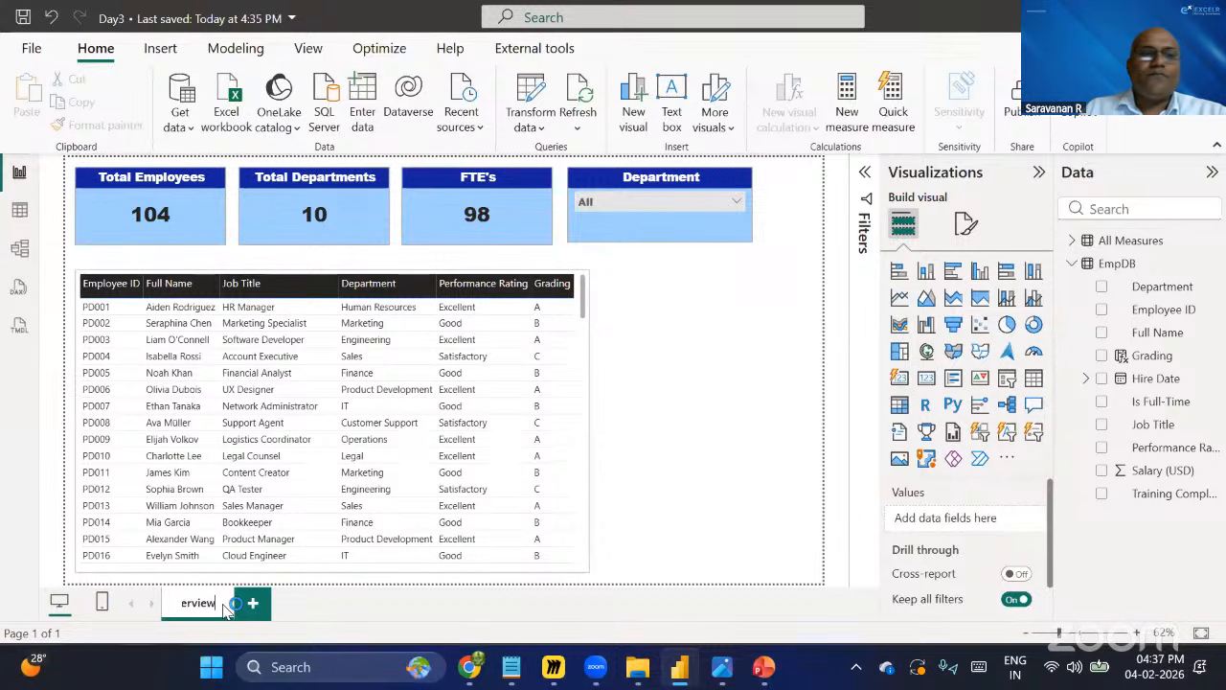
{"action": "key", "text": "Return"}
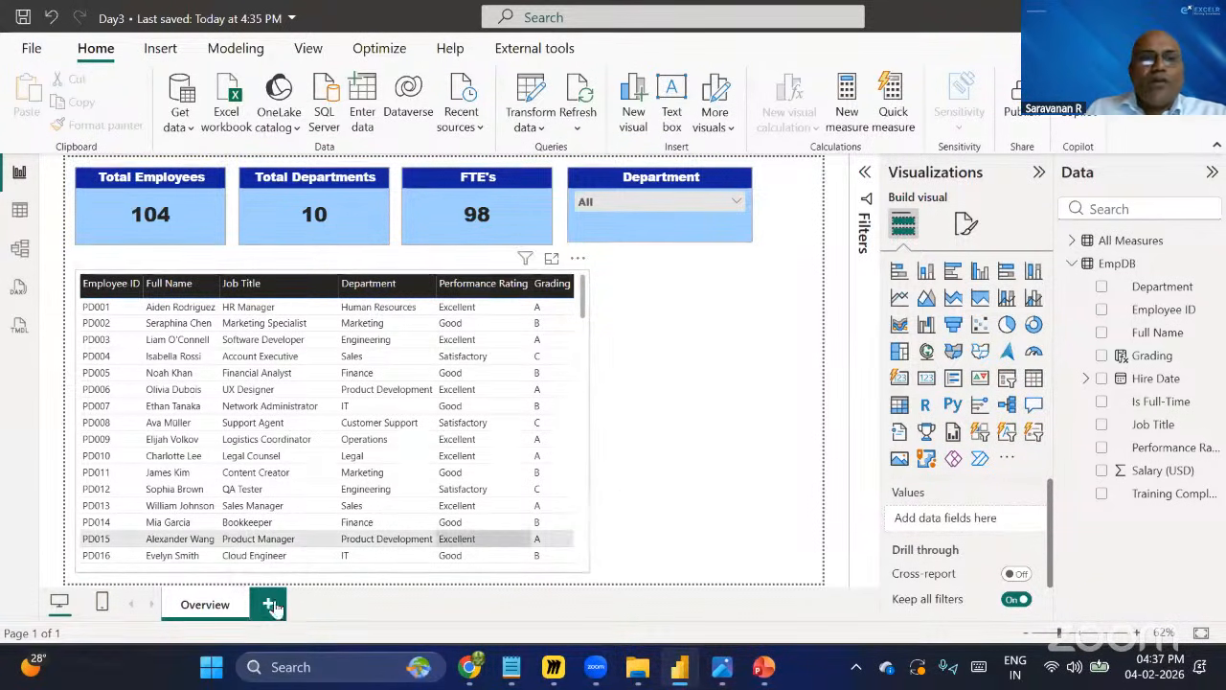
Add a new blank page and delete it again.
{"action": "left_click", "coordinate": [269, 605]}
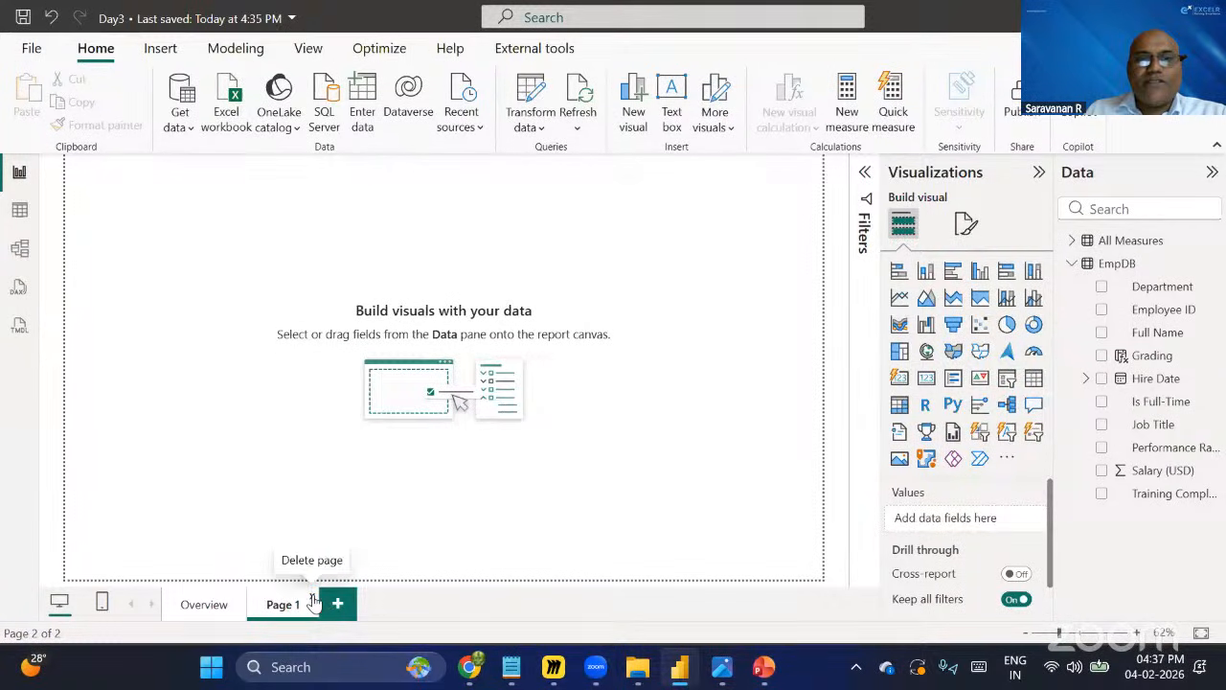
{"action": "left_click", "coordinate": [312, 597]}
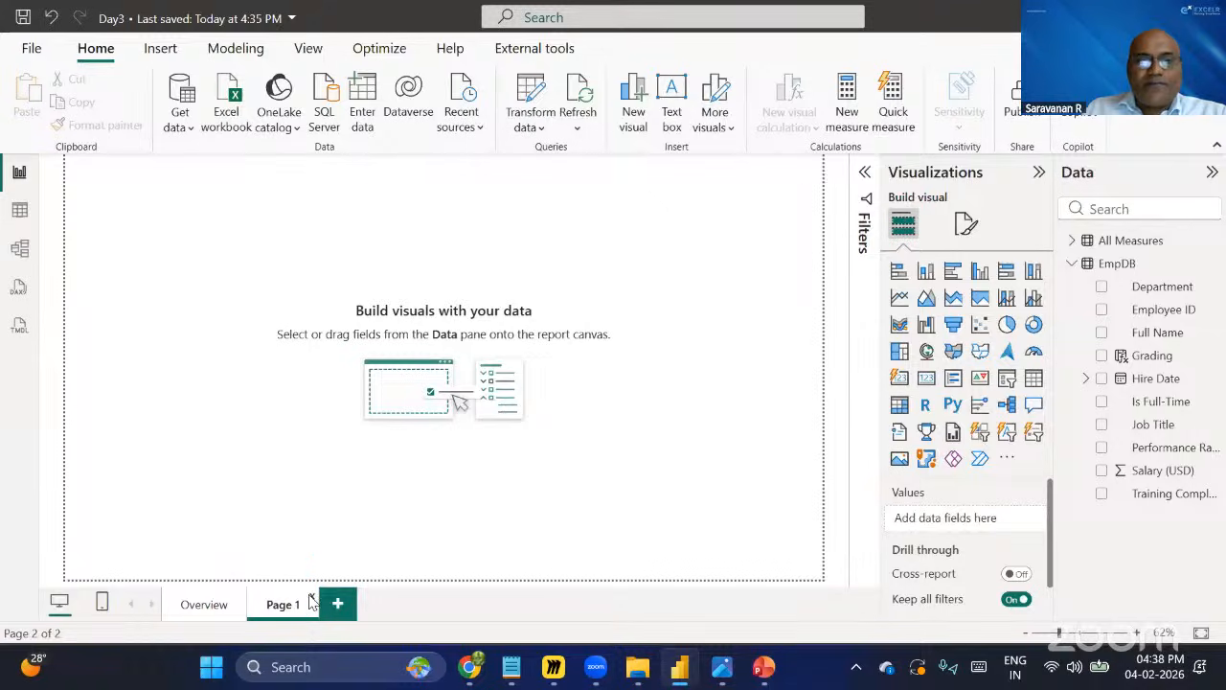
{"action": "left_click", "coordinate": [762, 364]}
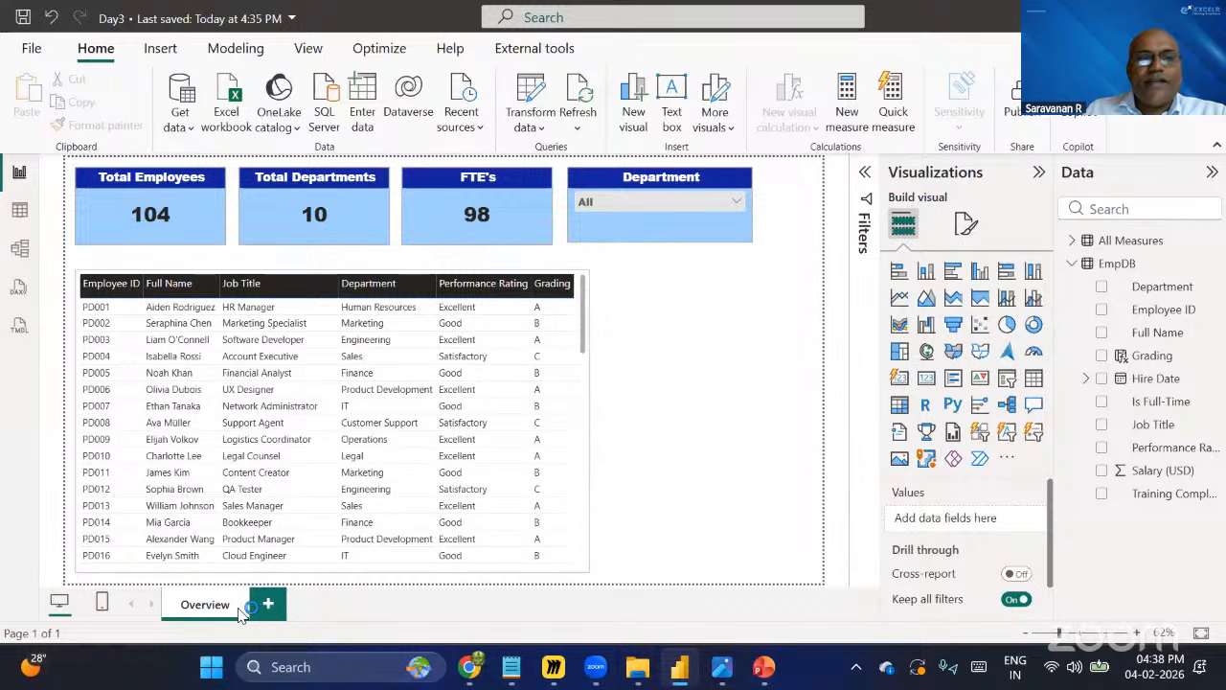
Duplicate the Overview page and then delete the duplicate page.
{"action": "right_click", "coordinate": [250, 613]}
{"action": "left_click", "coordinate": [308, 574]}
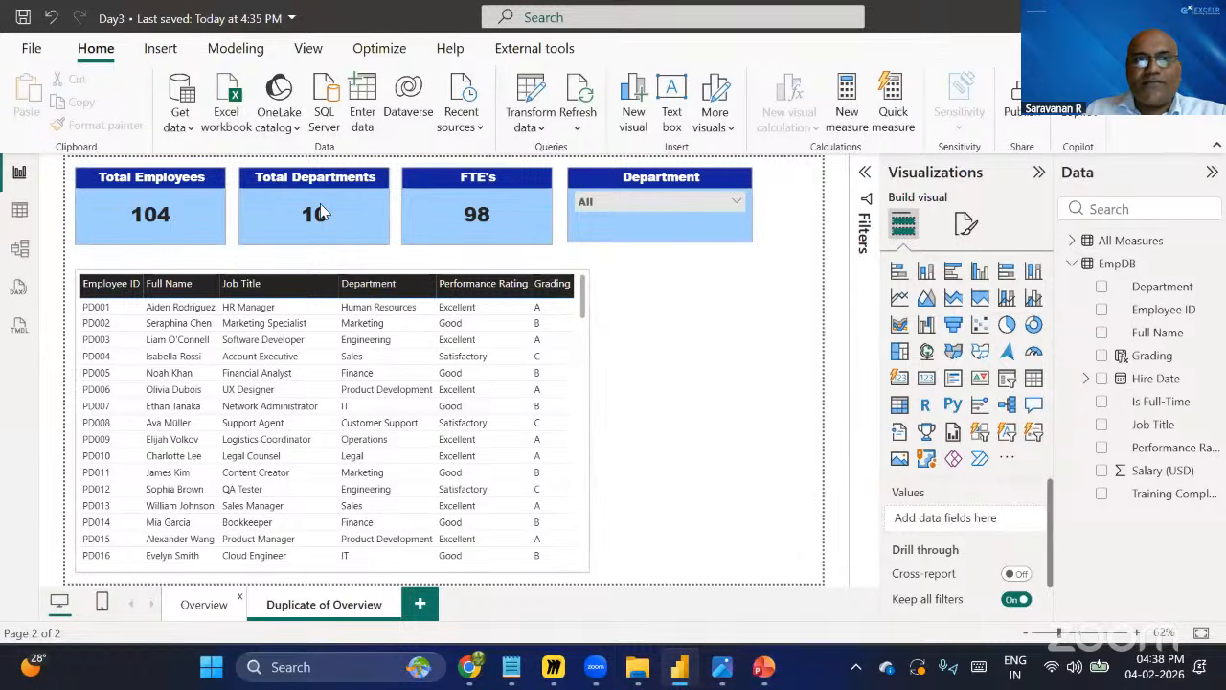
{"action": "left_click", "coordinate": [396, 598]}
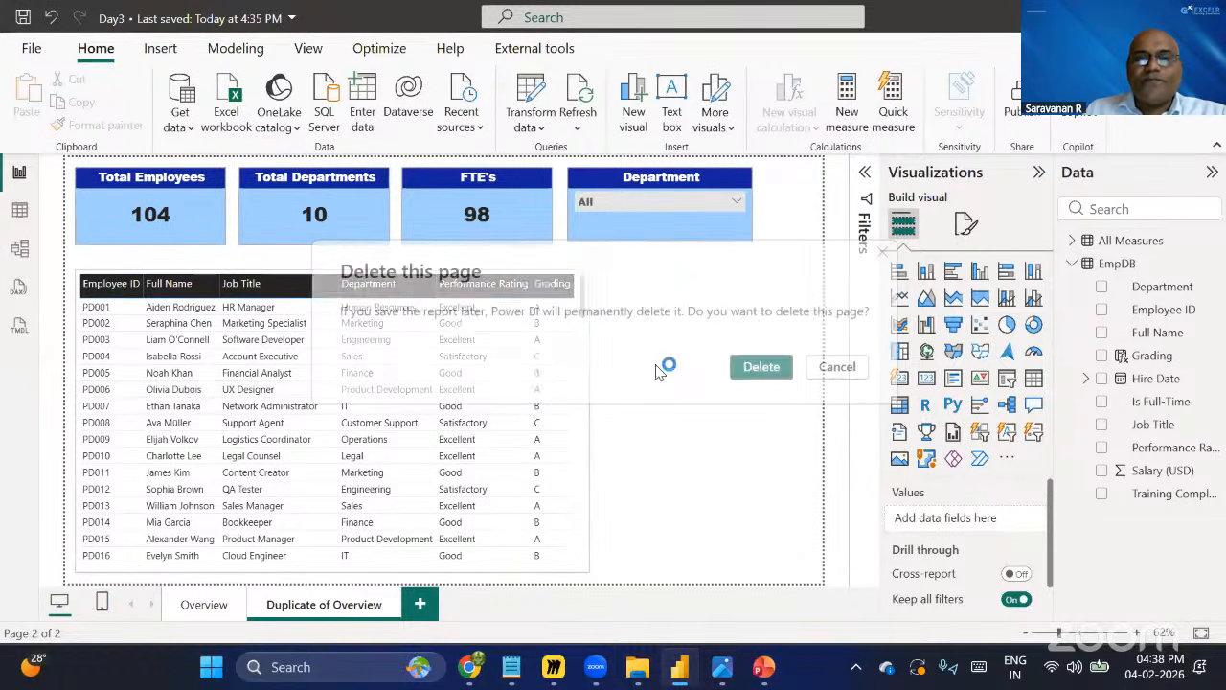
{"action": "left_click", "coordinate": [756, 369]}
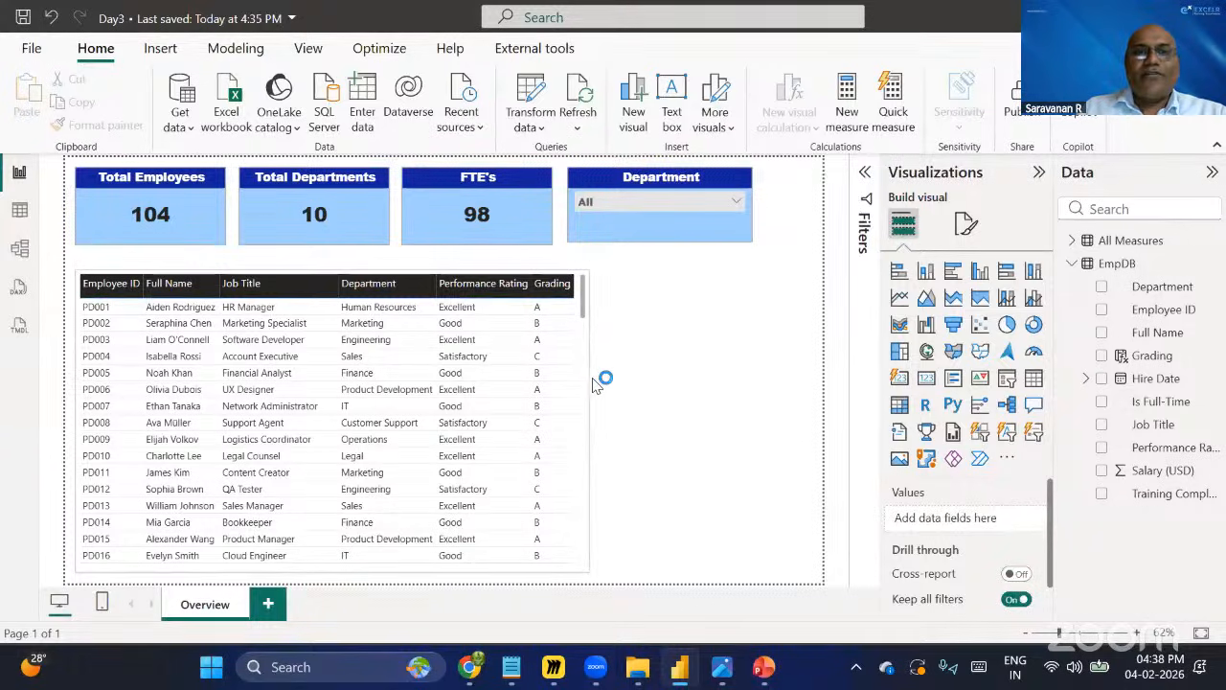
Widen the employee table slightly to the right.
{"action": "left_click", "coordinate": [591, 410]}
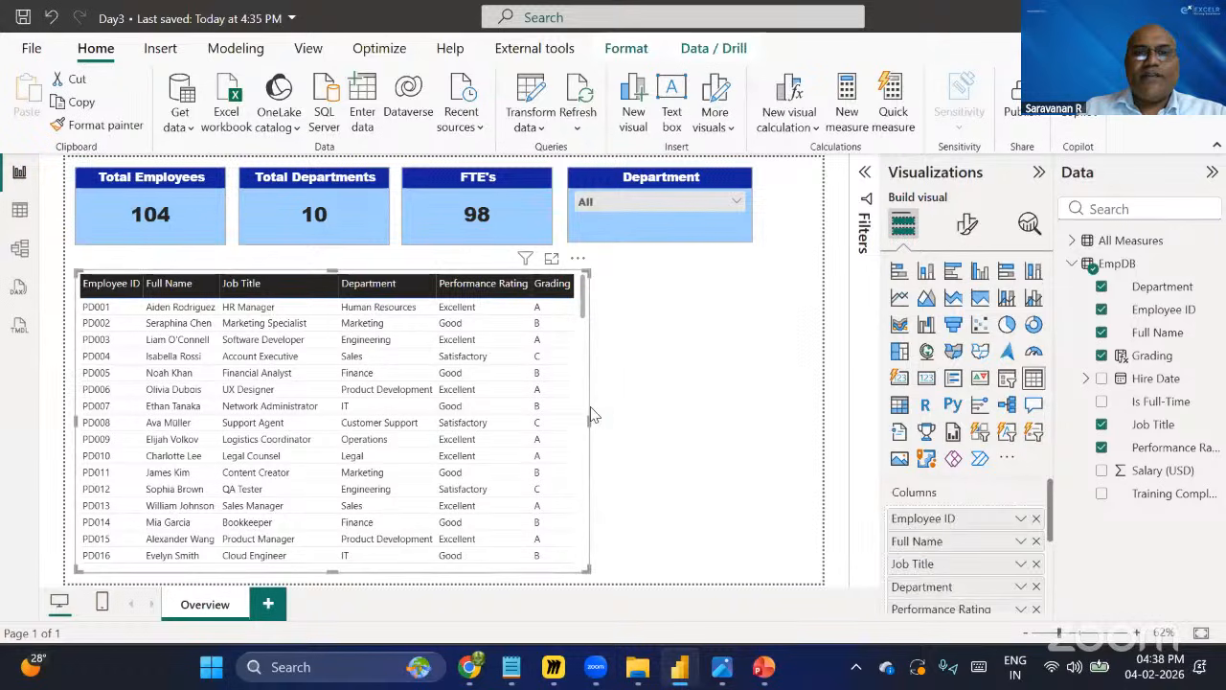
{"action": "left_click_drag", "start_coordinate": [591, 422], "coordinate": [642, 424]}
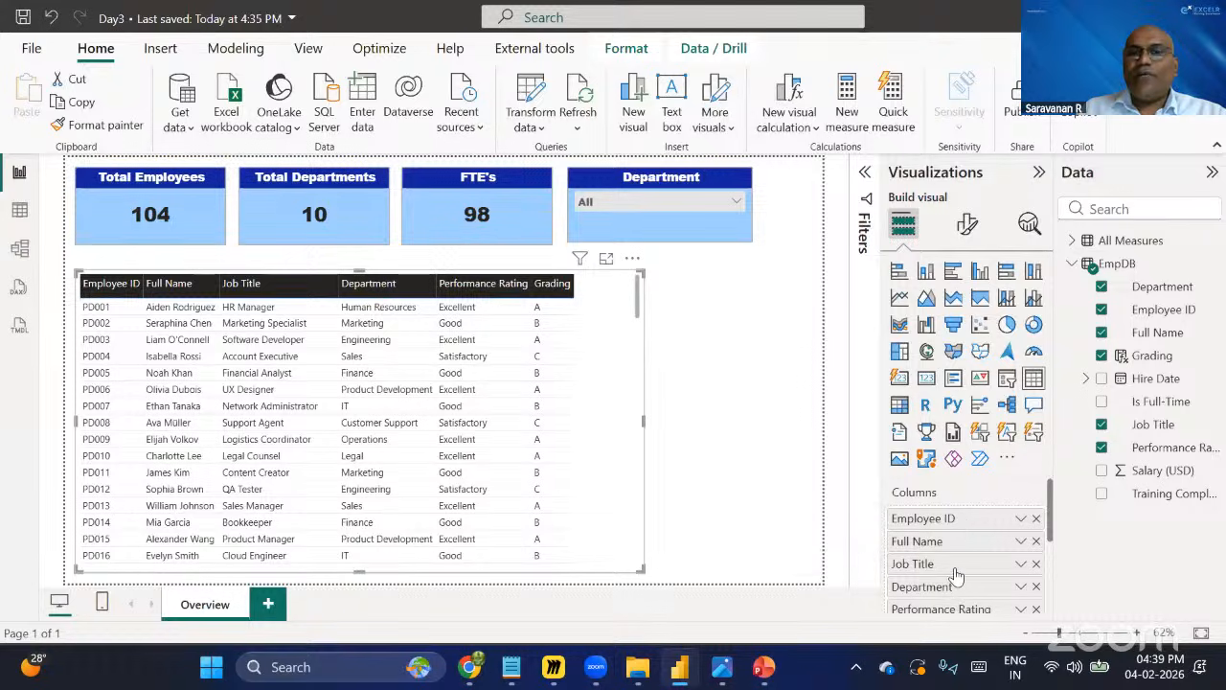
{"action": "mouse_move", "coordinate": [955, 571]}
{"action": "left_mouse_down"}
{"action": "mouse_move", "coordinate": [967, 531]}
{"action": "mouse_move", "coordinate": [962, 575]}
{"action": "left_mouse_up"}
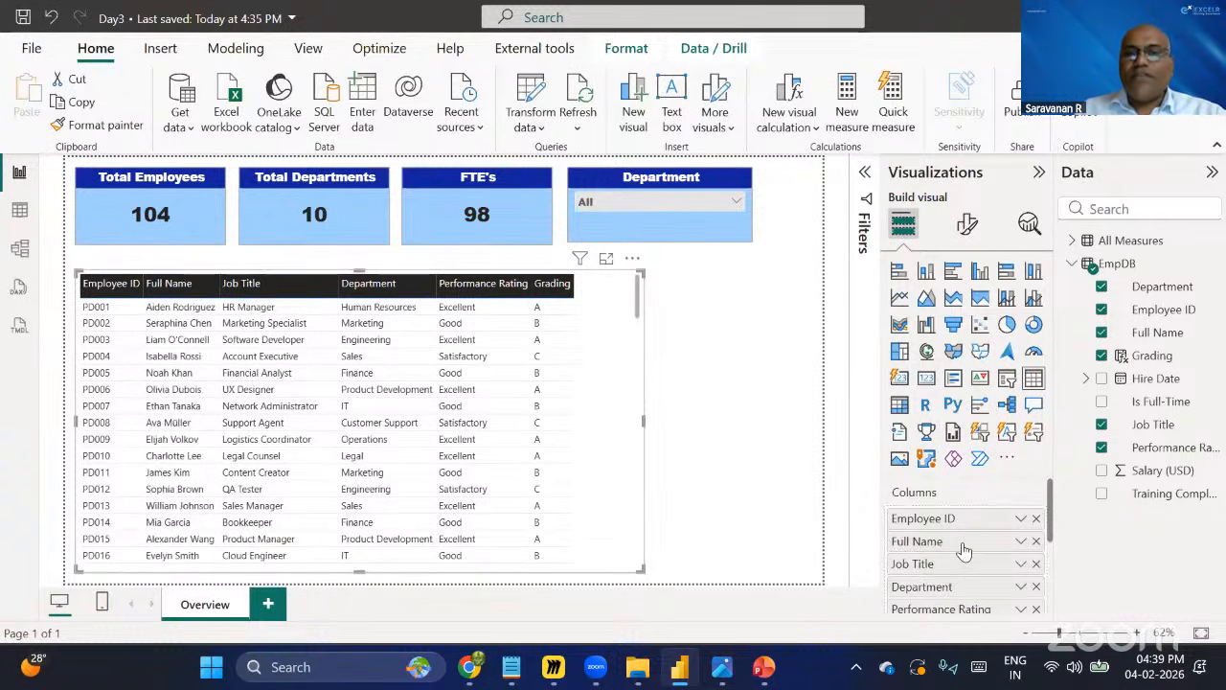
Add Hire Date to the employee table as Year, Quarter, Month and Day columns and widen the table further.
{"action": "left_click", "coordinate": [1088, 380]}
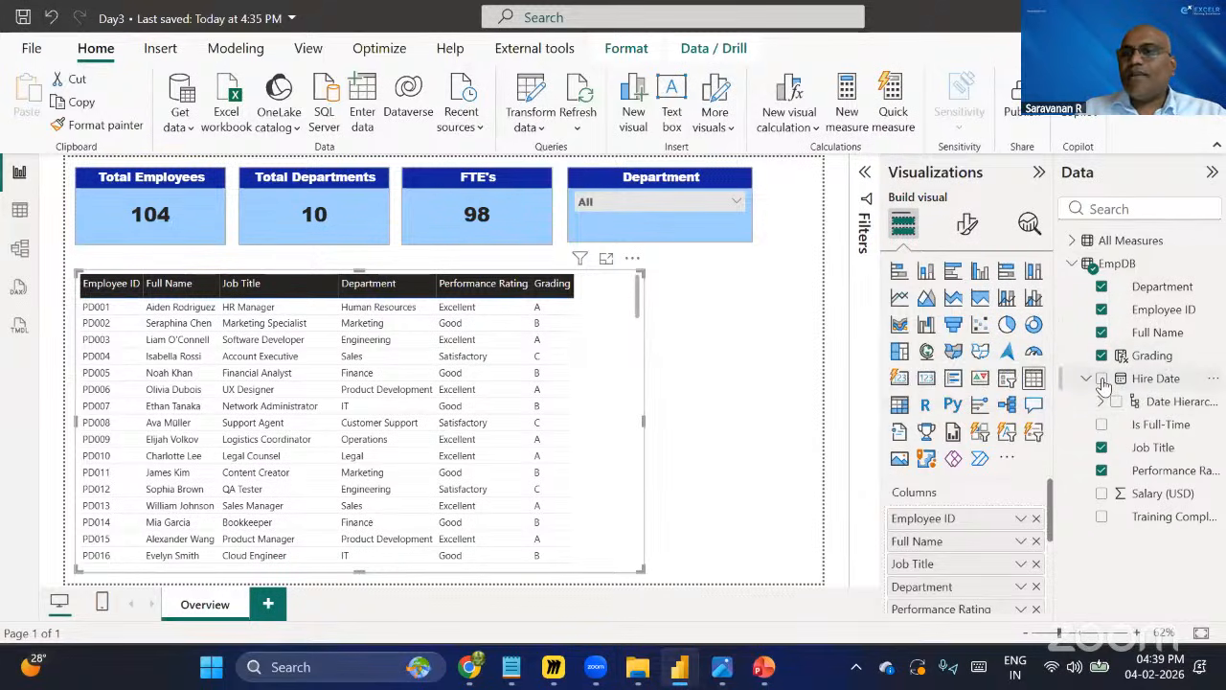
{"action": "left_click", "coordinate": [1102, 380]}
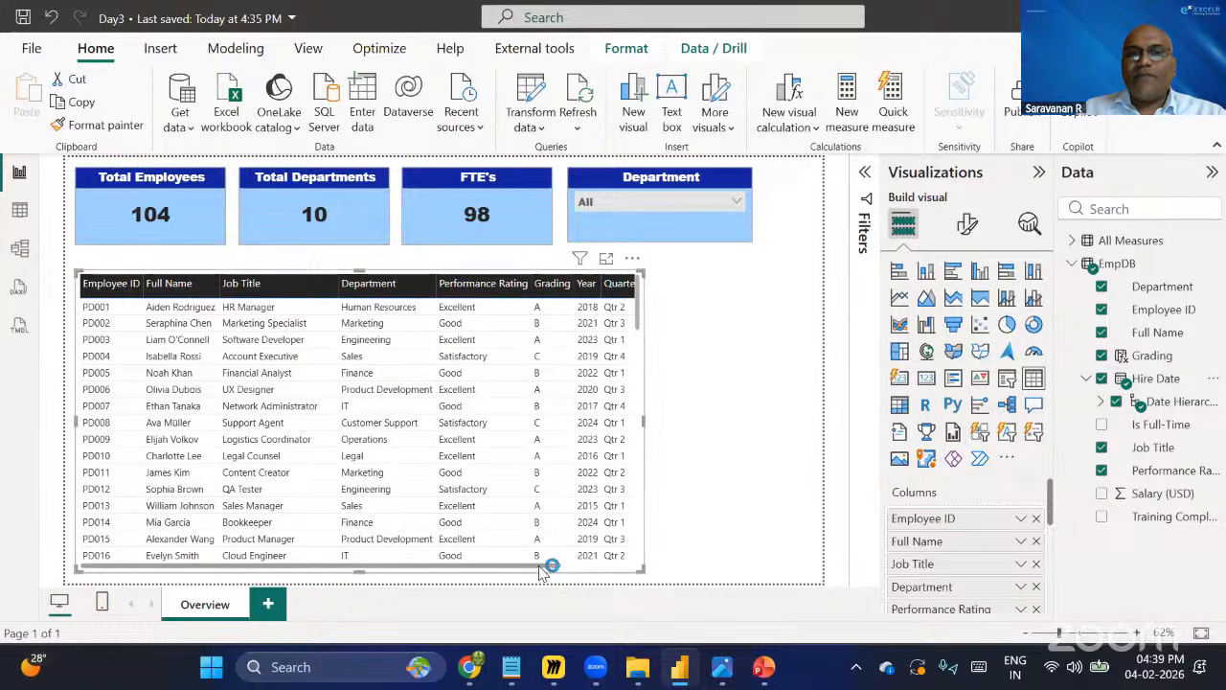
{"action": "left_click_drag", "start_coordinate": [558, 573], "coordinate": [635, 581]}
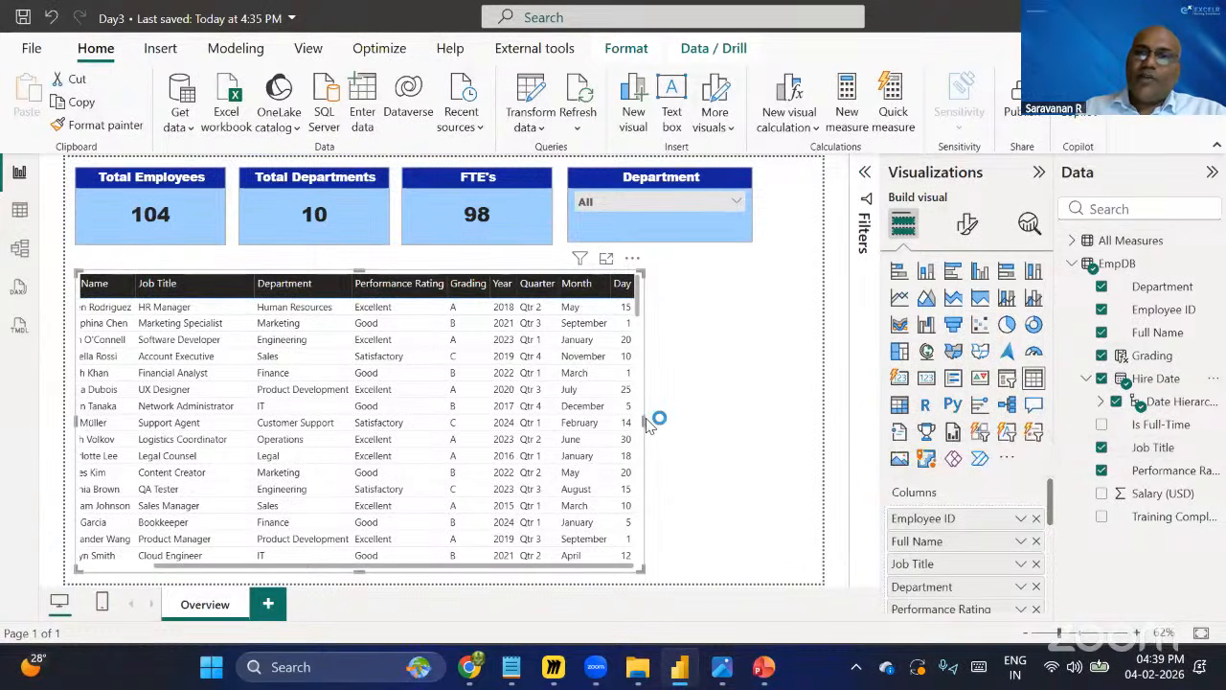
{"action": "left_click_drag", "start_coordinate": [645, 424], "coordinate": [663, 426]}
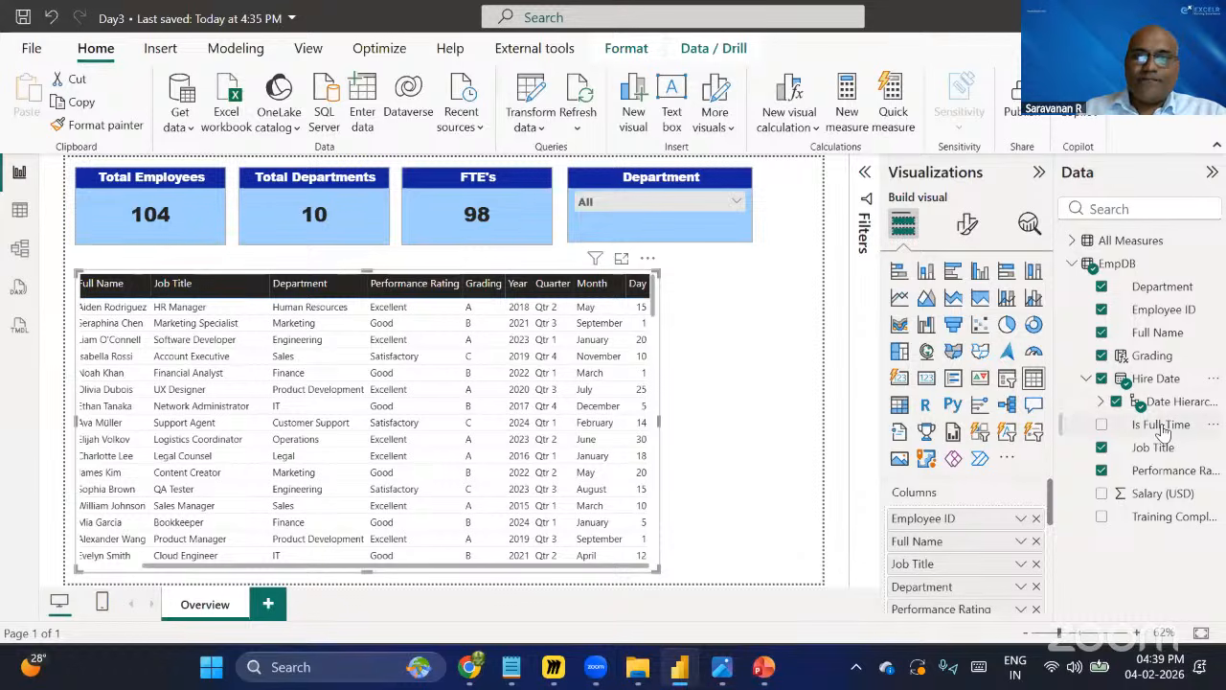
Inspect the Hire Date hierarchy levels in the data list and the table's columns well.
{"action": "left_click", "coordinate": [1101, 401]}
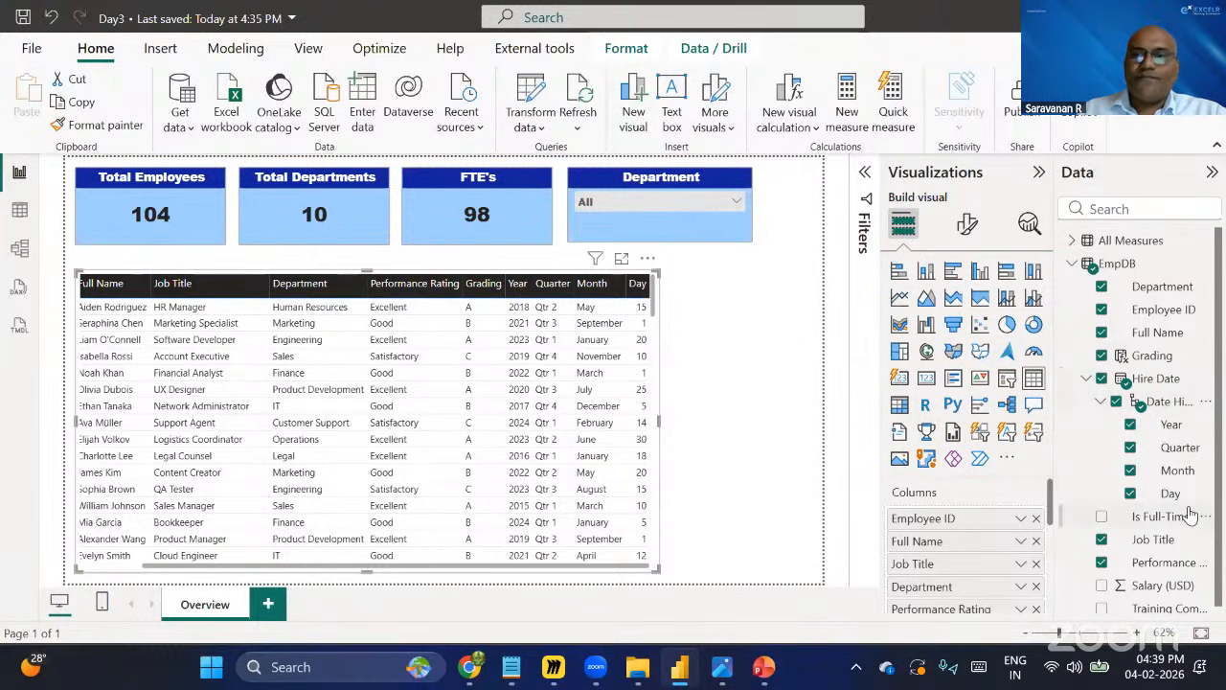
{"action": "left_click", "coordinate": [1102, 403]}
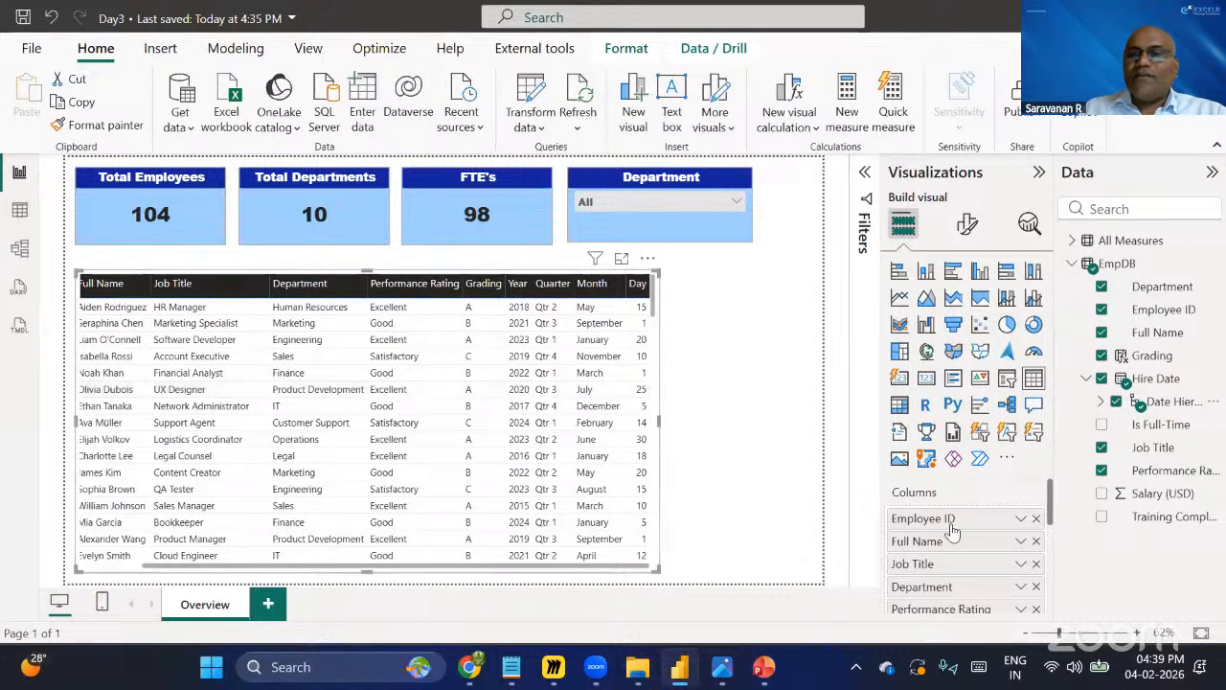
{"action": "scroll", "coordinate": [990, 565], "scroll_direction": "down", "scroll_amount": 5}
{"action": "scroll", "coordinate": [987, 566], "scroll_direction": "up", "scroll_amount": 1}
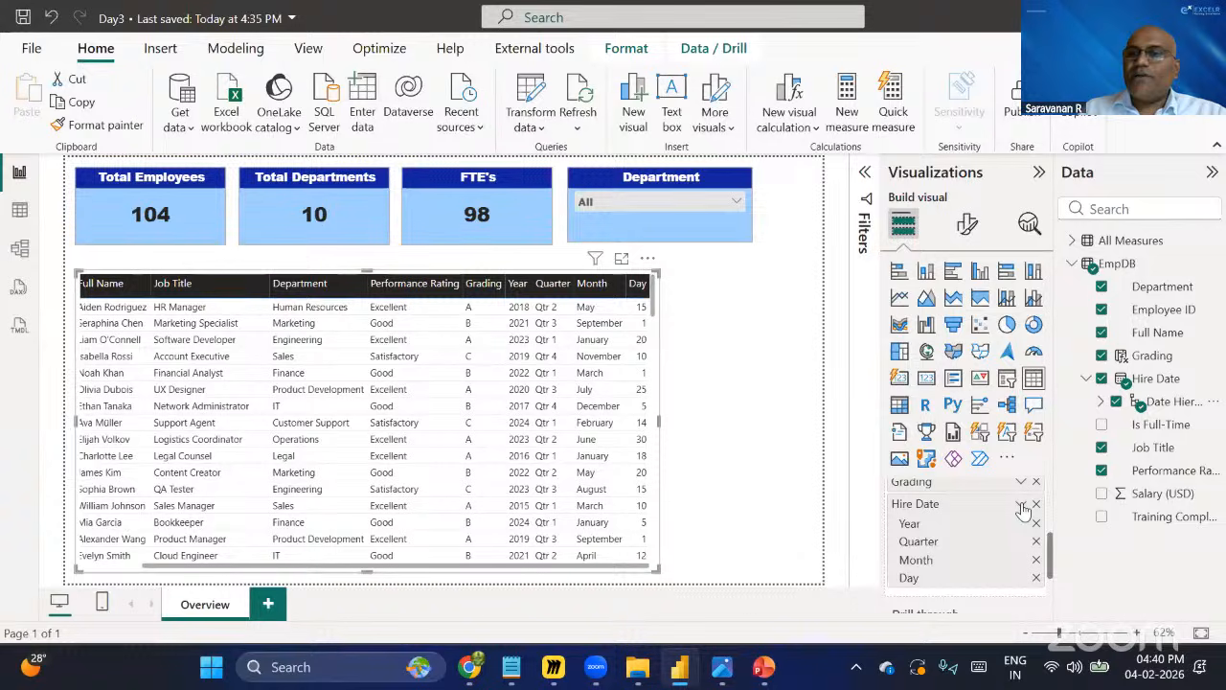
{"action": "scroll", "coordinate": [943, 525], "scroll_direction": "up", "scroll_amount": 5}
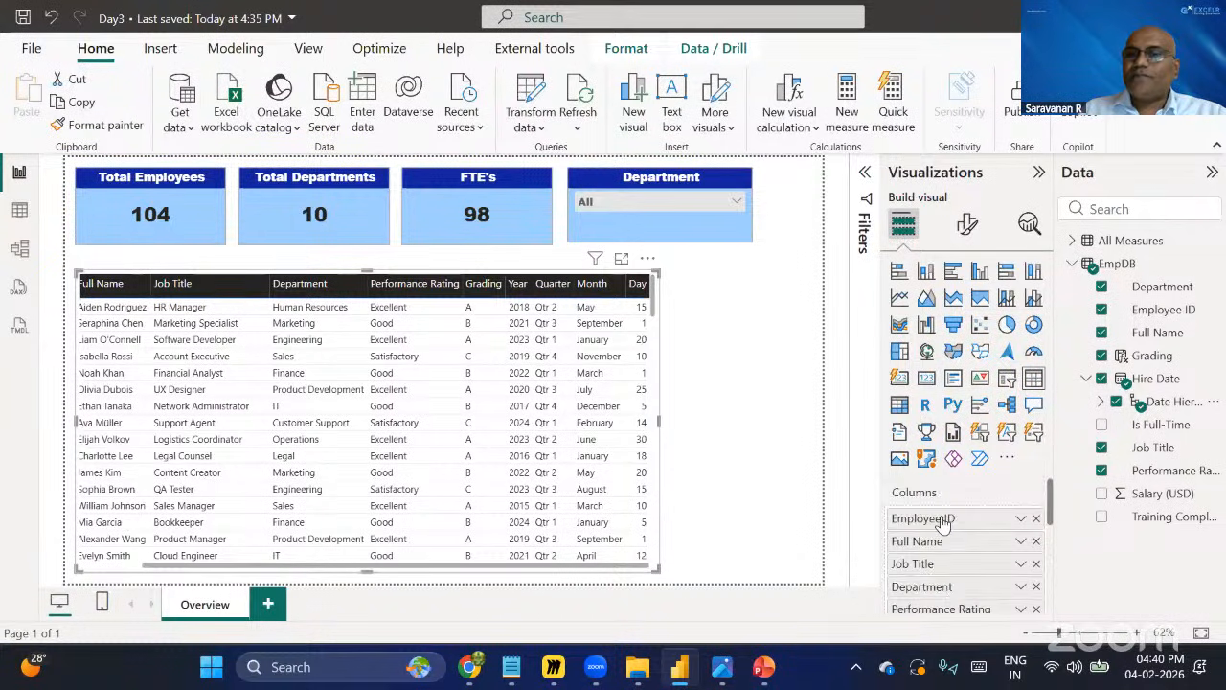
{"action": "scroll", "coordinate": [987, 551], "scroll_direction": "down", "scroll_amount": 5}
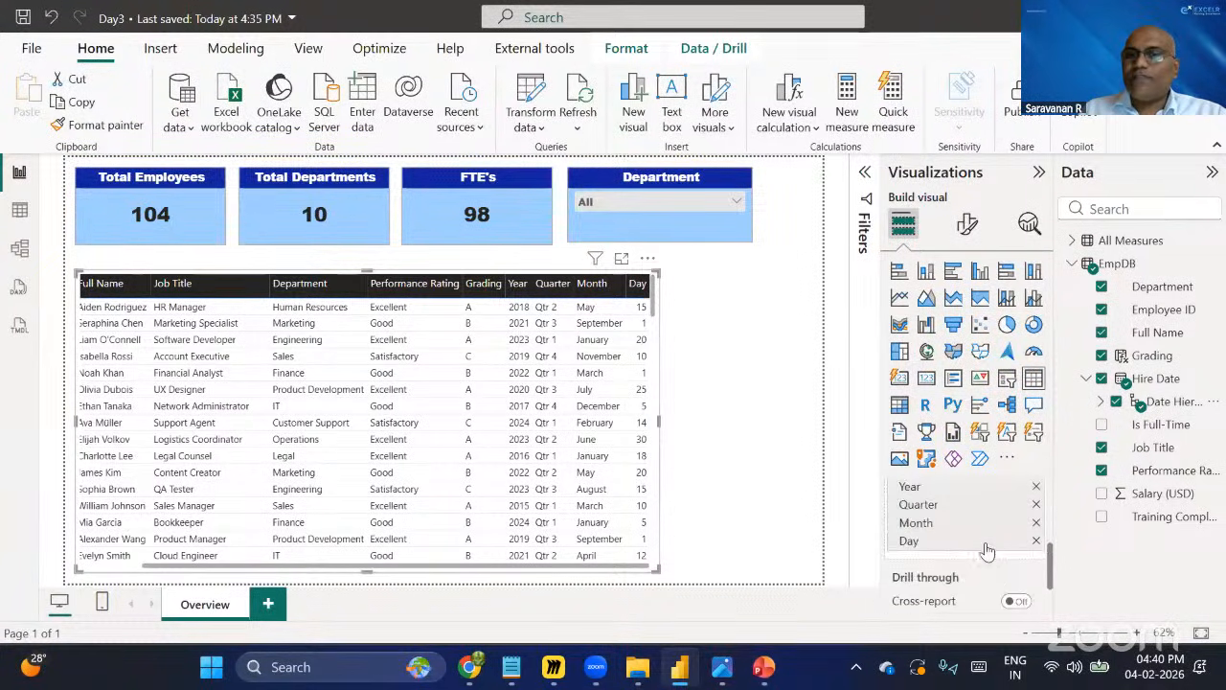
{"action": "scroll", "coordinate": [964, 535], "scroll_direction": "up", "scroll_amount": 2}
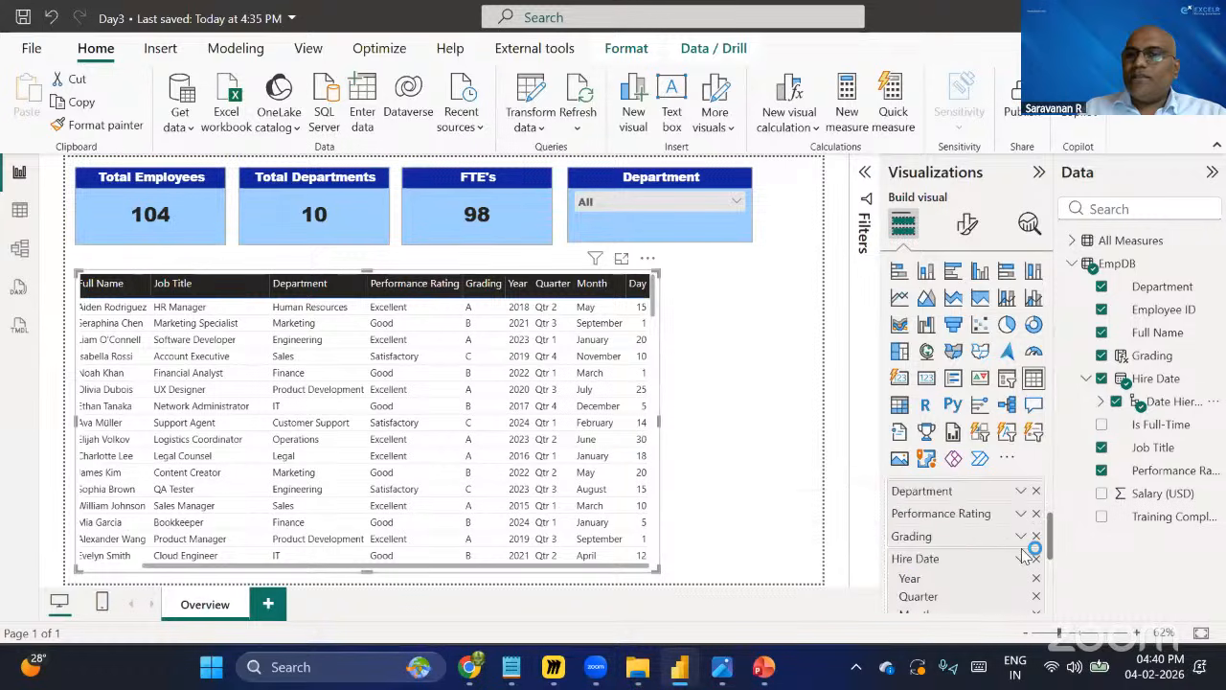
Switch the table's Hire Date field from the date hierarchy to plain Hire Date.
{"action": "left_click", "coordinate": [1022, 558]}
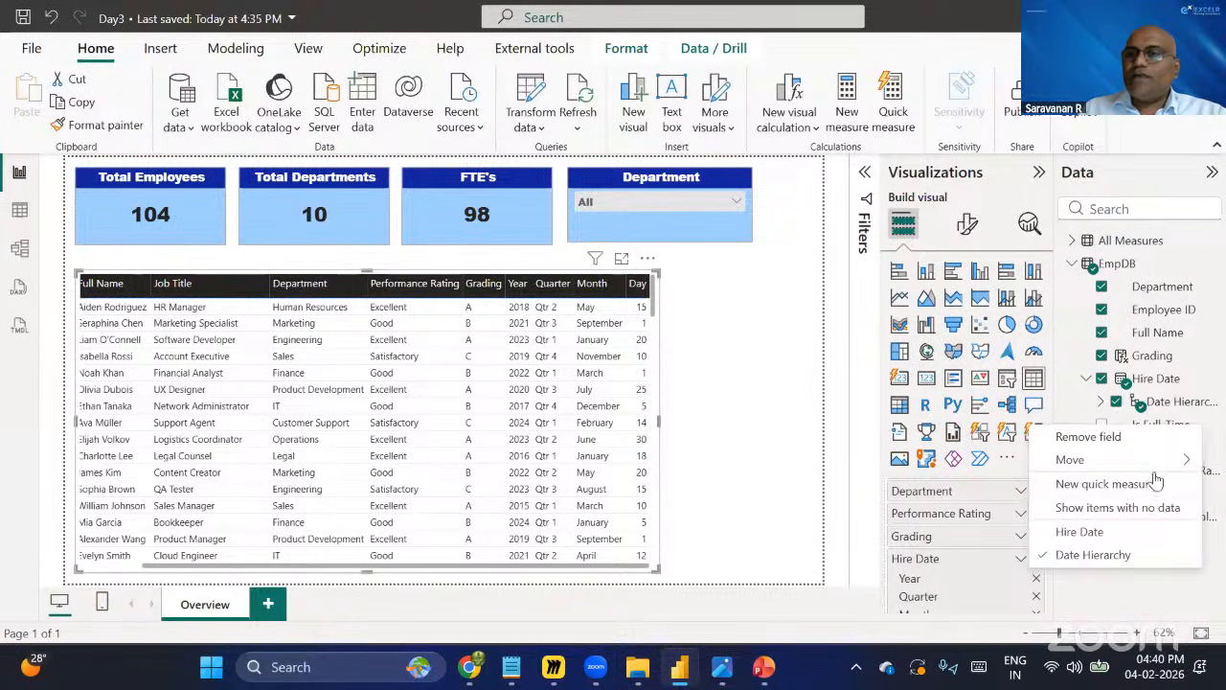
{"action": "left_click", "coordinate": [1086, 533]}
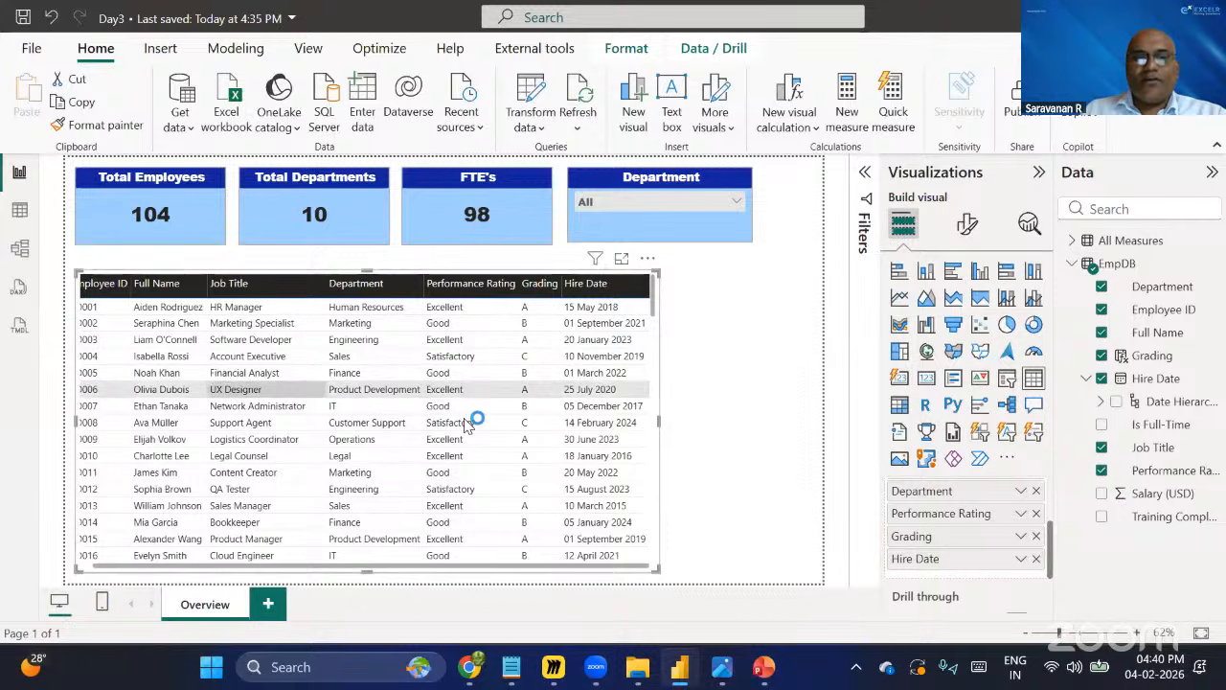
Save the report.
{"action": "left_click", "coordinate": [1021, 563]}
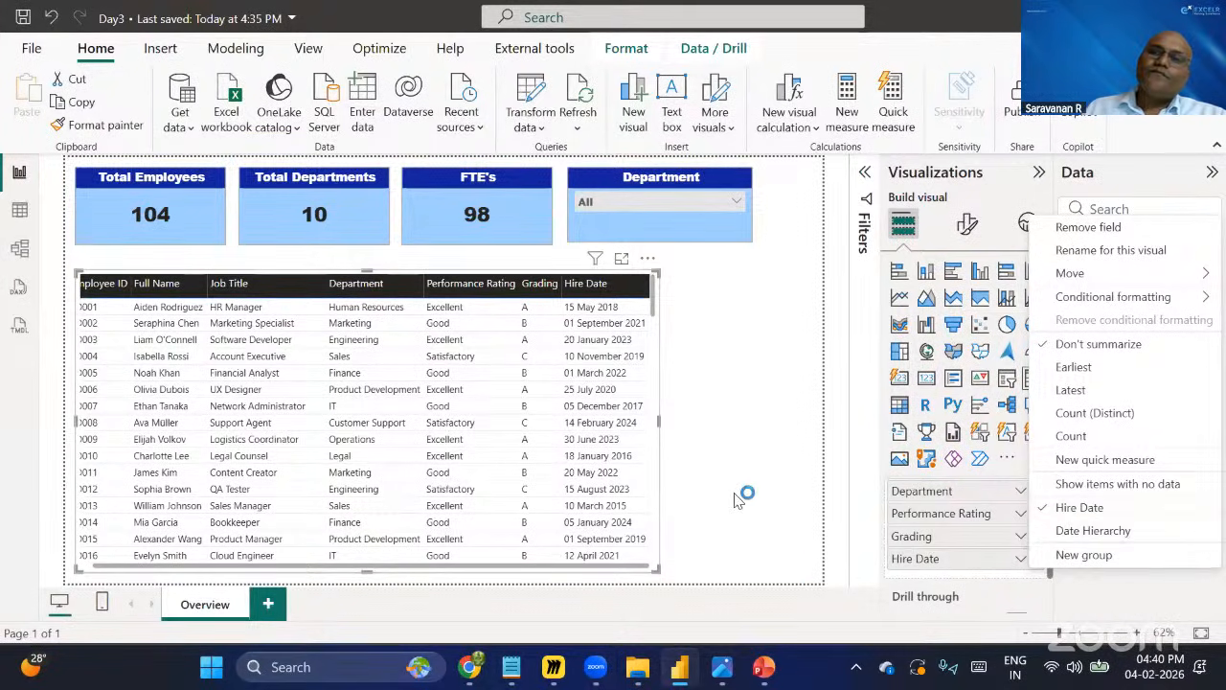
{"action": "left_click", "coordinate": [726, 449]}
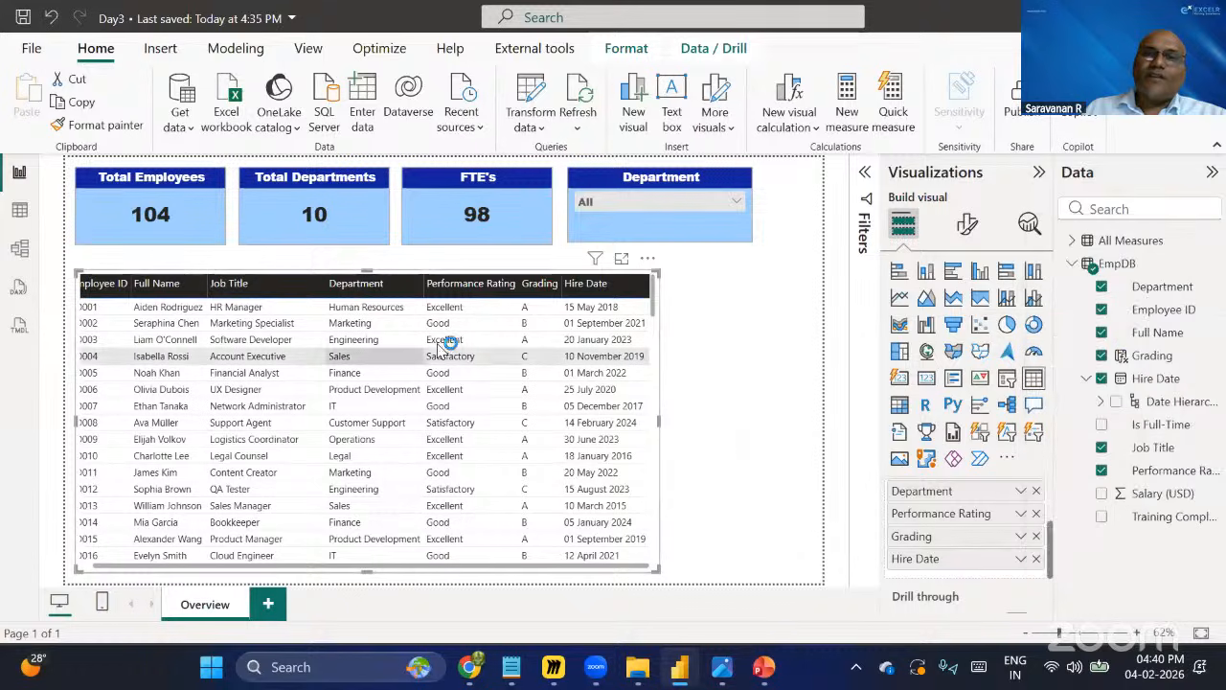
{"action": "left_click", "coordinate": [24, 17]}
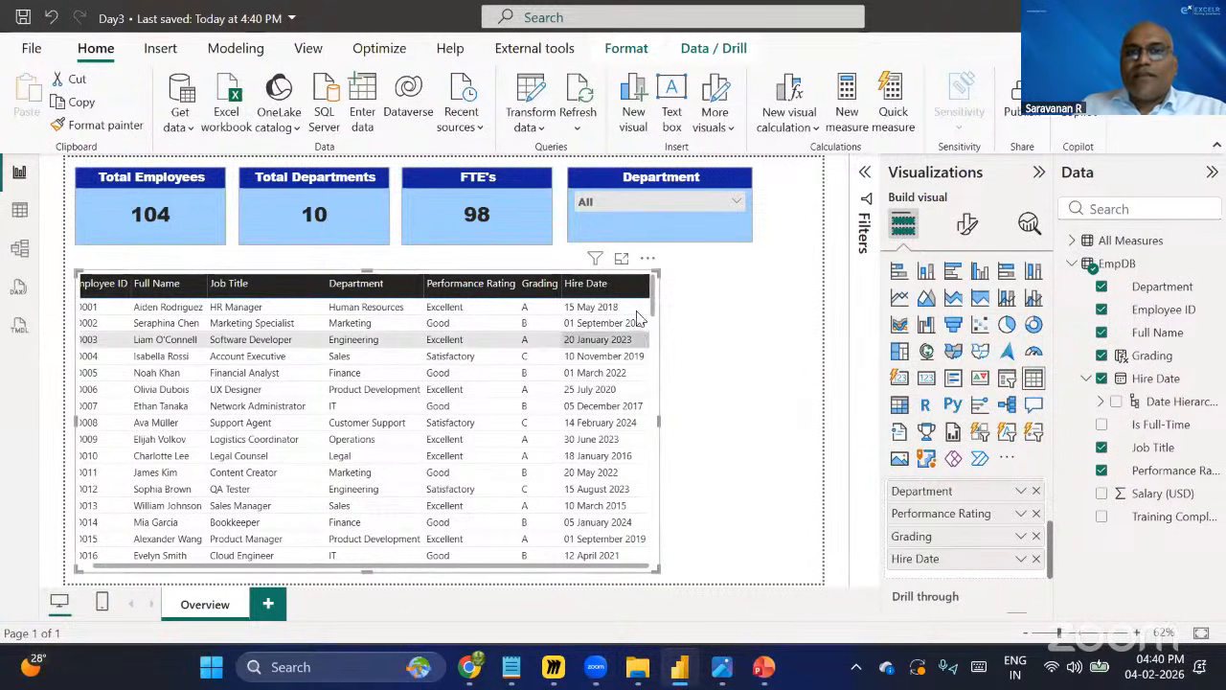
Set the Hire Date column's format to Short Date (14-03-2001).
{"action": "left_click", "coordinate": [1155, 379]}
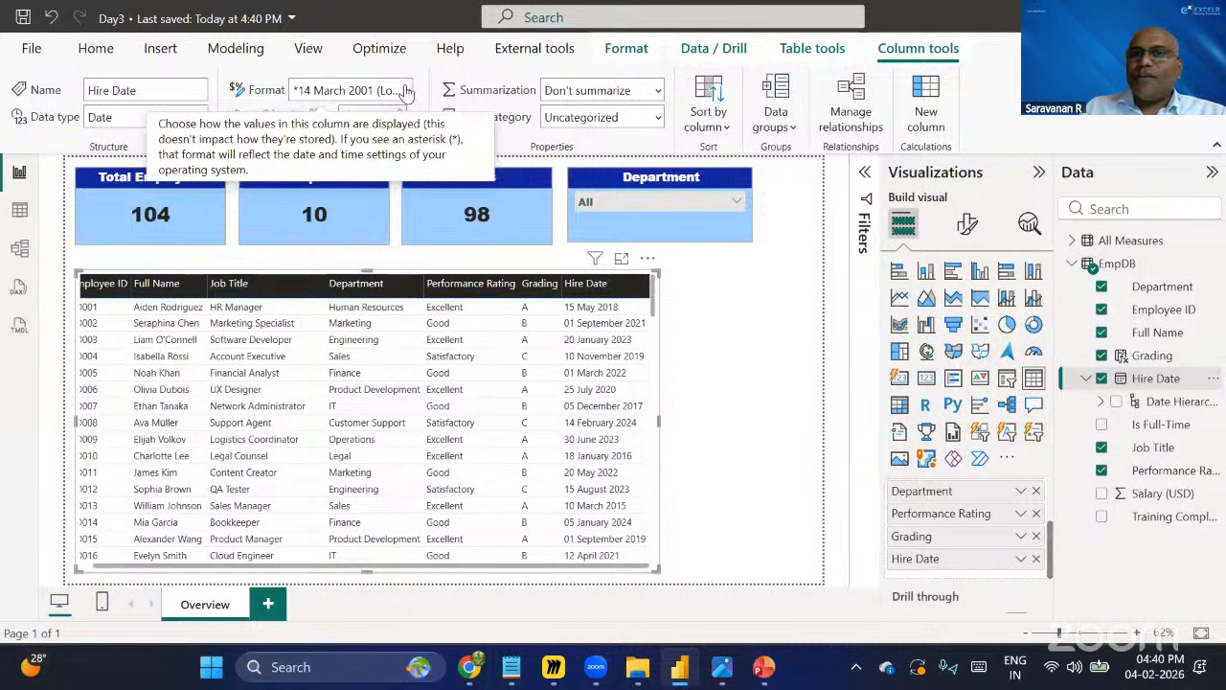
{"action": "left_click", "coordinate": [407, 91]}
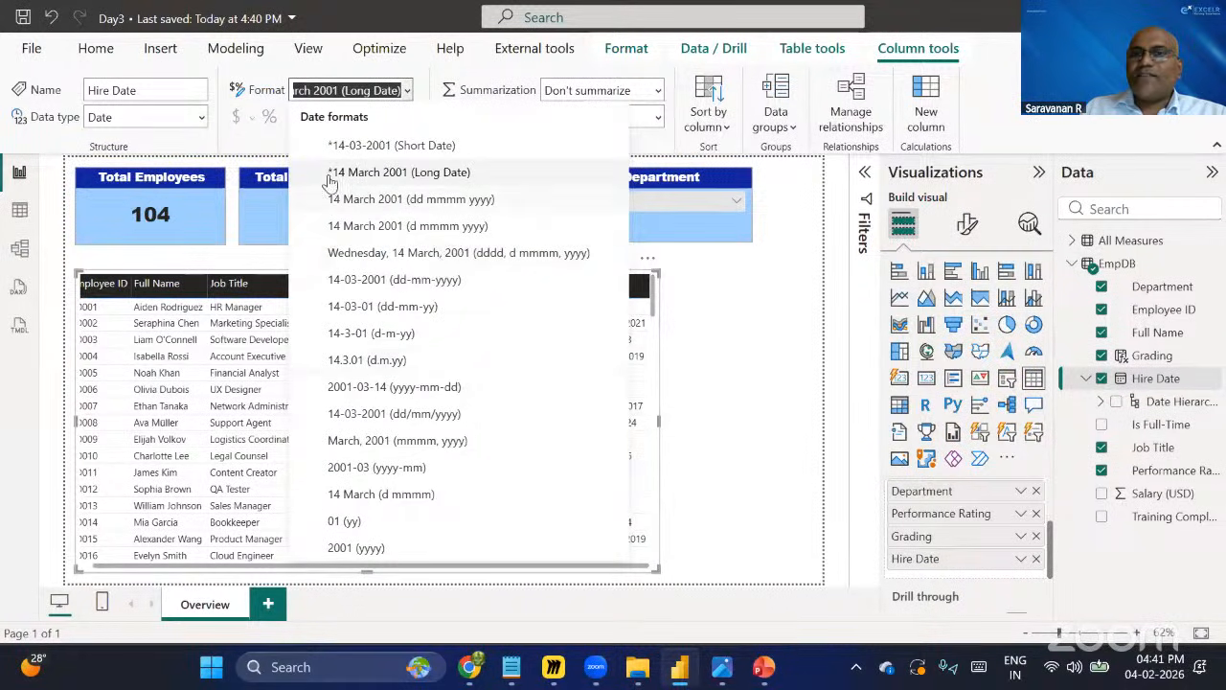
{"action": "left_click", "coordinate": [380, 149]}
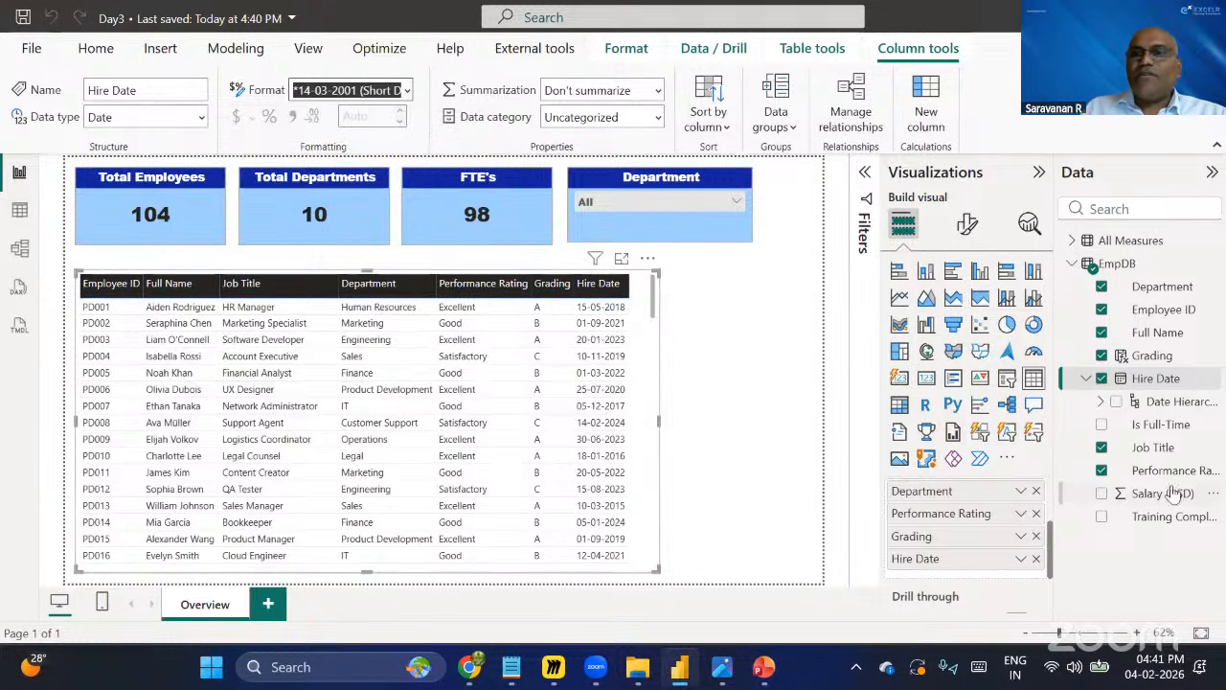
Change the Hire Date column's format to 14 March 2001 (dd mmmm yyyy) and save the report.
{"action": "left_click", "coordinate": [1159, 380]}
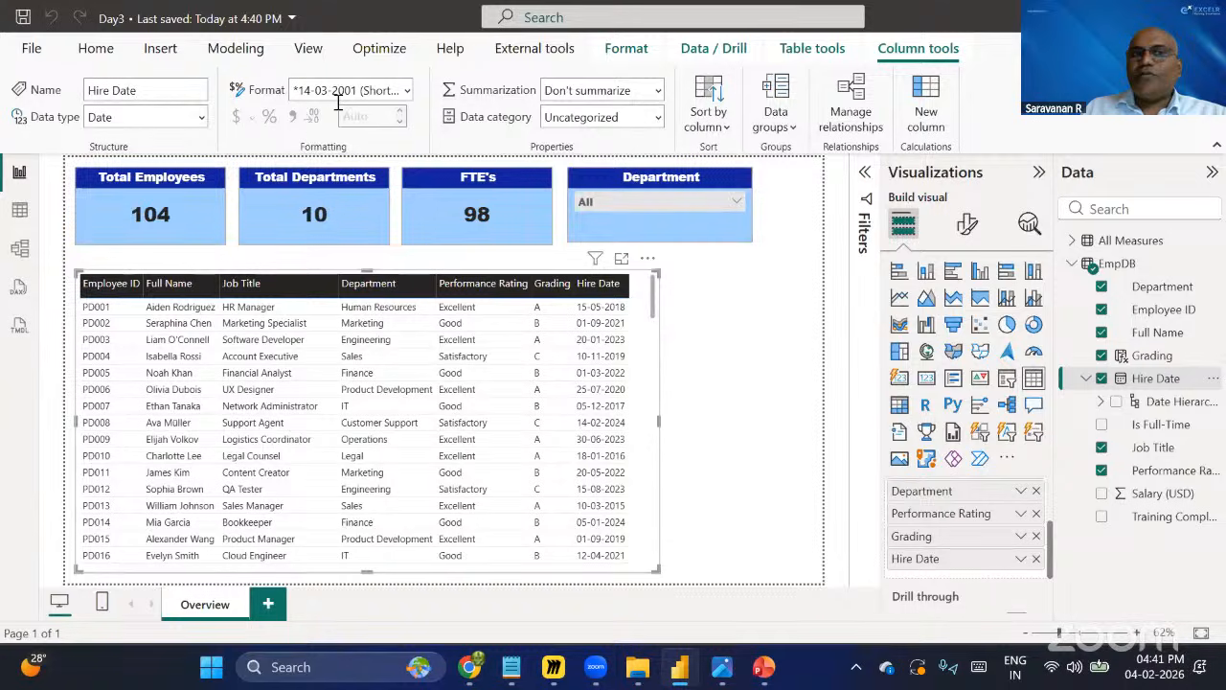
{"action": "left_click", "coordinate": [406, 90]}
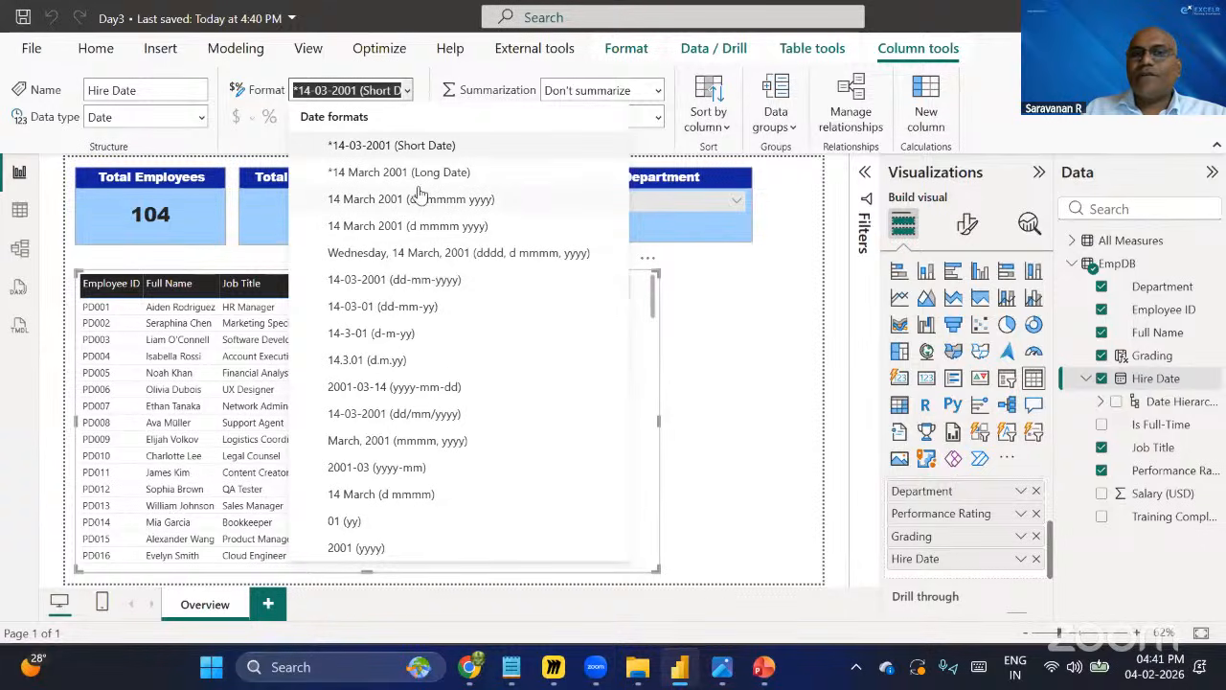
{"action": "left_click", "coordinate": [434, 174]}
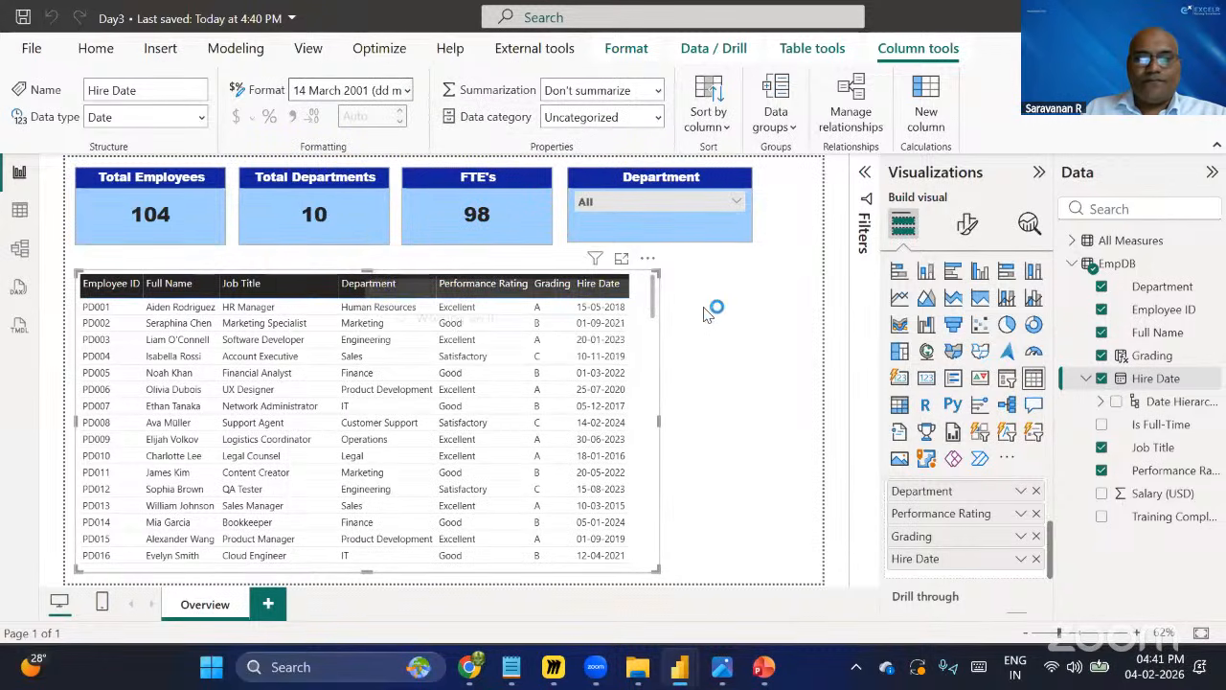
{"action": "left_click", "coordinate": [726, 368]}
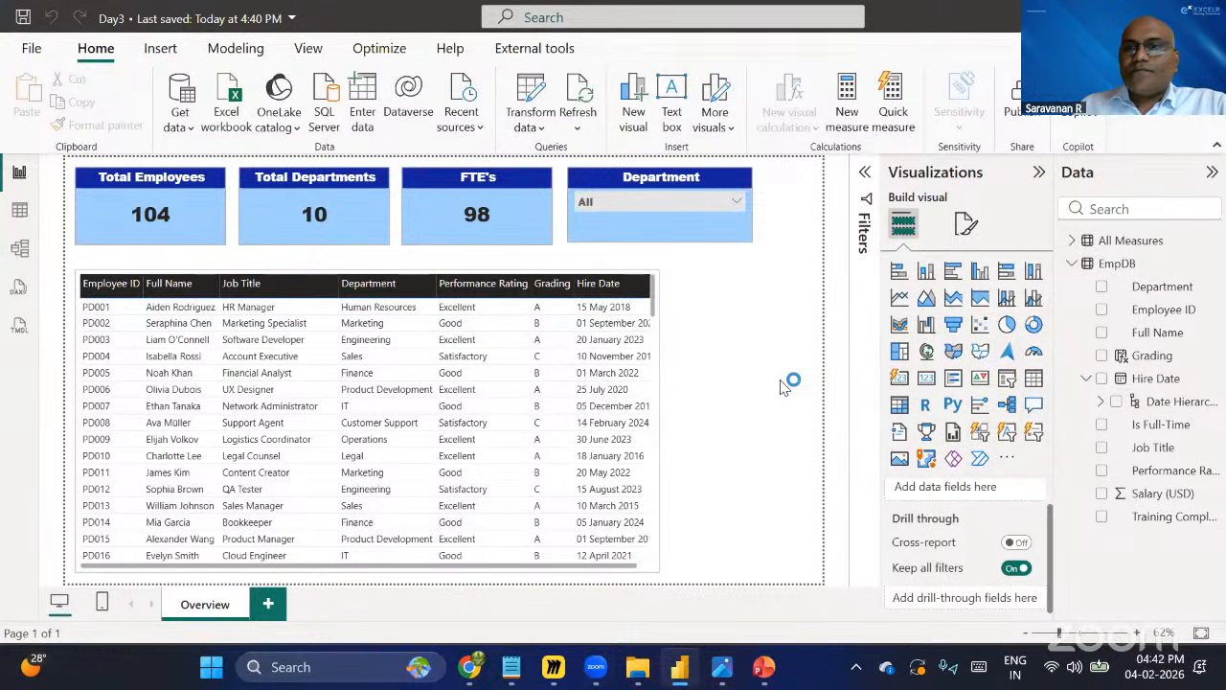
{"action": "left_click", "coordinate": [23, 19]}
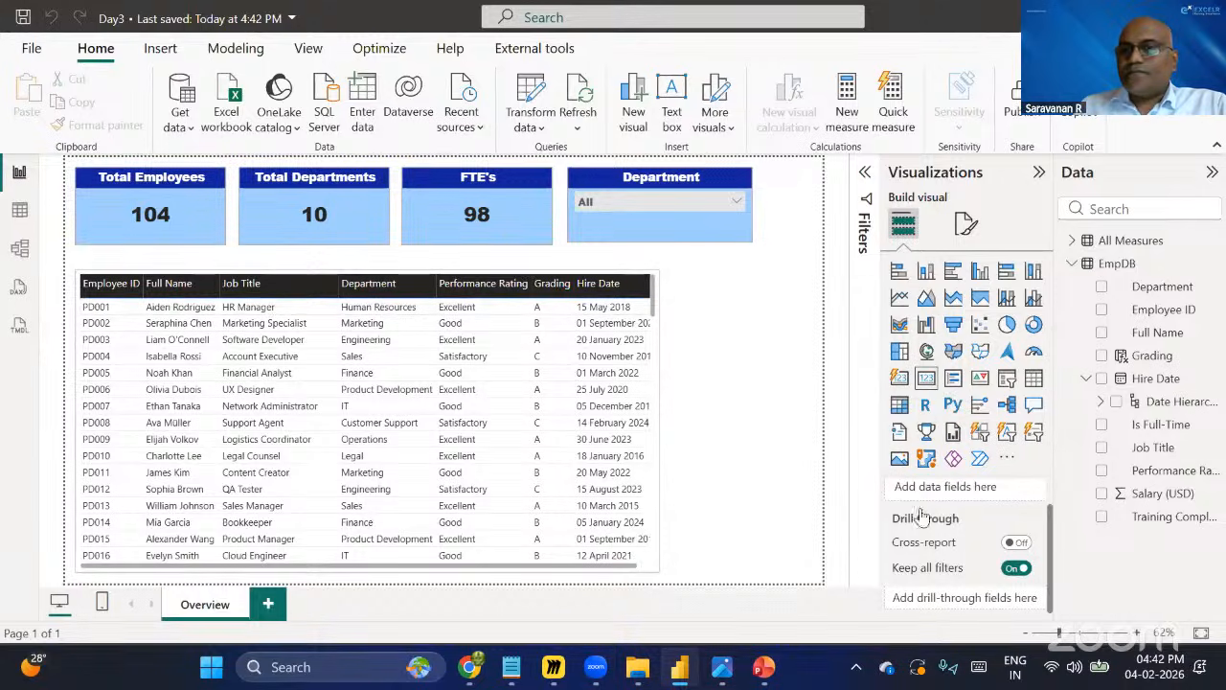
{"action": "left_click", "coordinate": [925, 378]}
{"action": "mouse_move", "coordinate": [724, 368]}
{"action": "left_mouse_down"}
{"action": "mouse_move", "coordinate": [752, 359]}
{"action": "mouse_move", "coordinate": [736, 364]}
{"action": "left_mouse_up"}
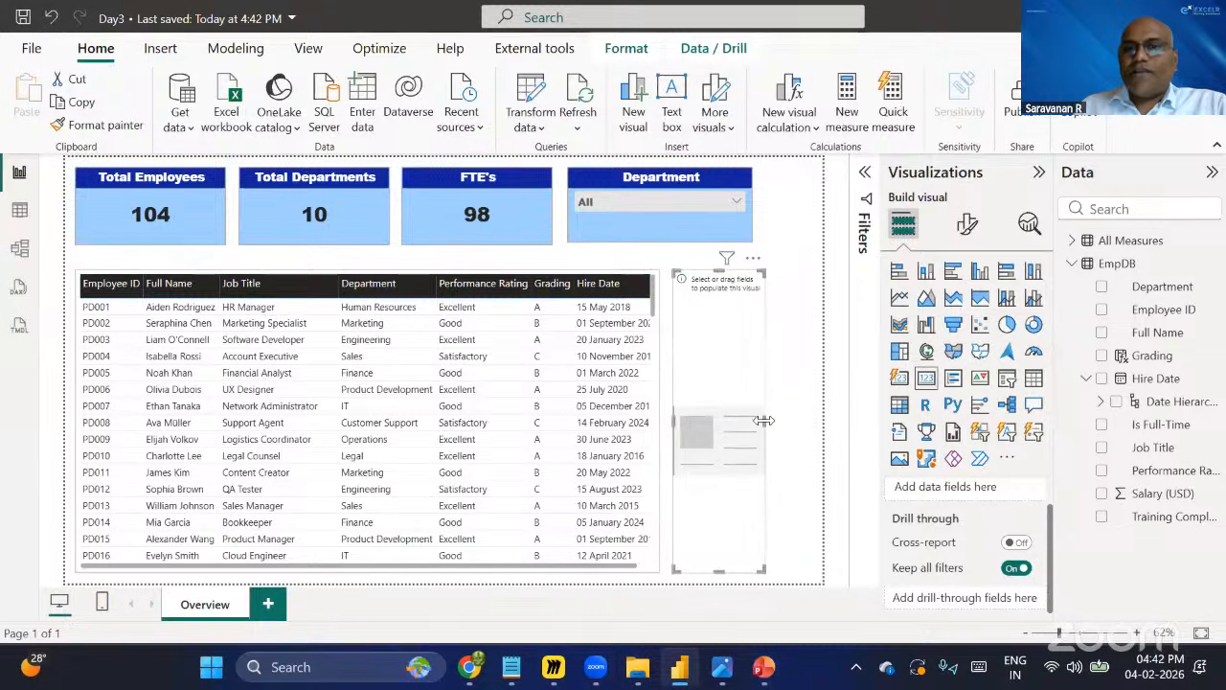
{"action": "left_click", "coordinate": [822, 417]}
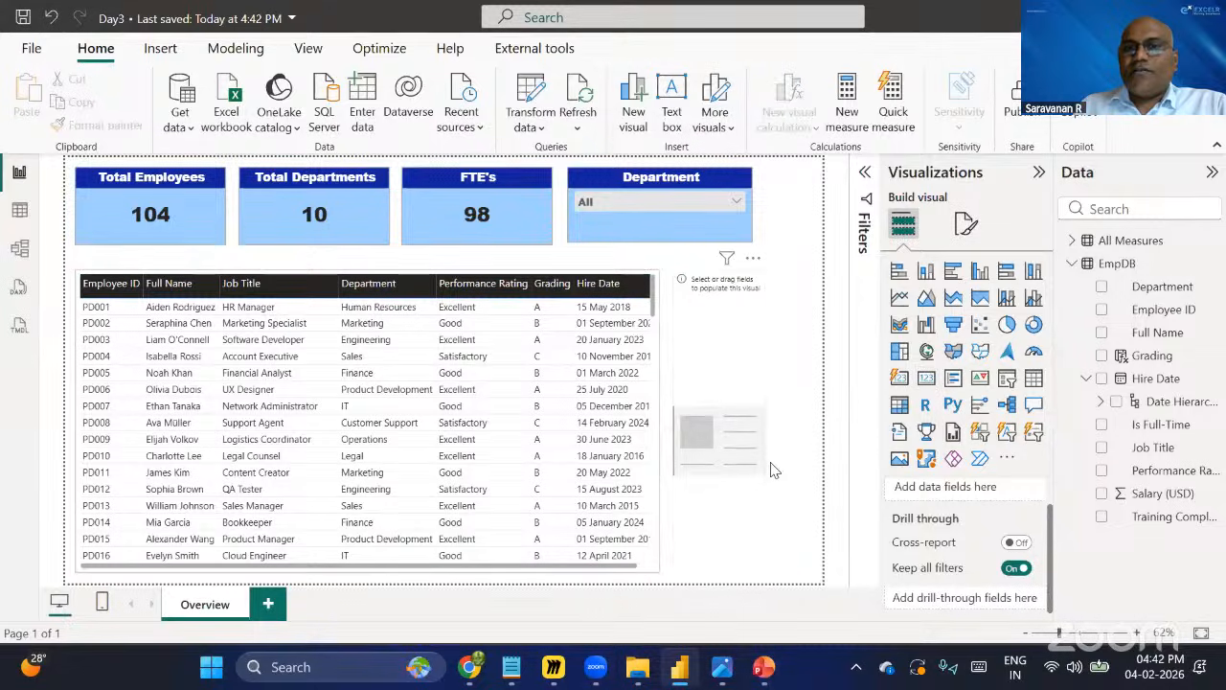
{"action": "left_click", "coordinate": [766, 422]}
{"action": "left_click_drag", "start_coordinate": [766, 422], "coordinate": [811, 419]}
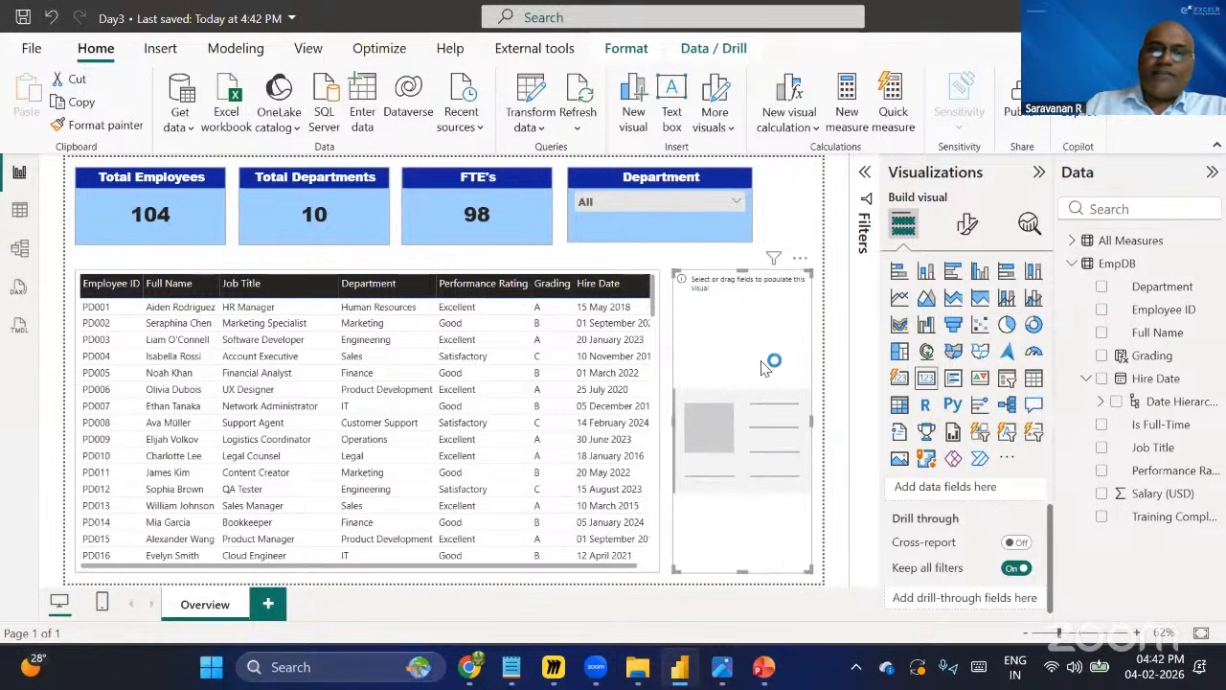
{"action": "key", "text": "Delete"}
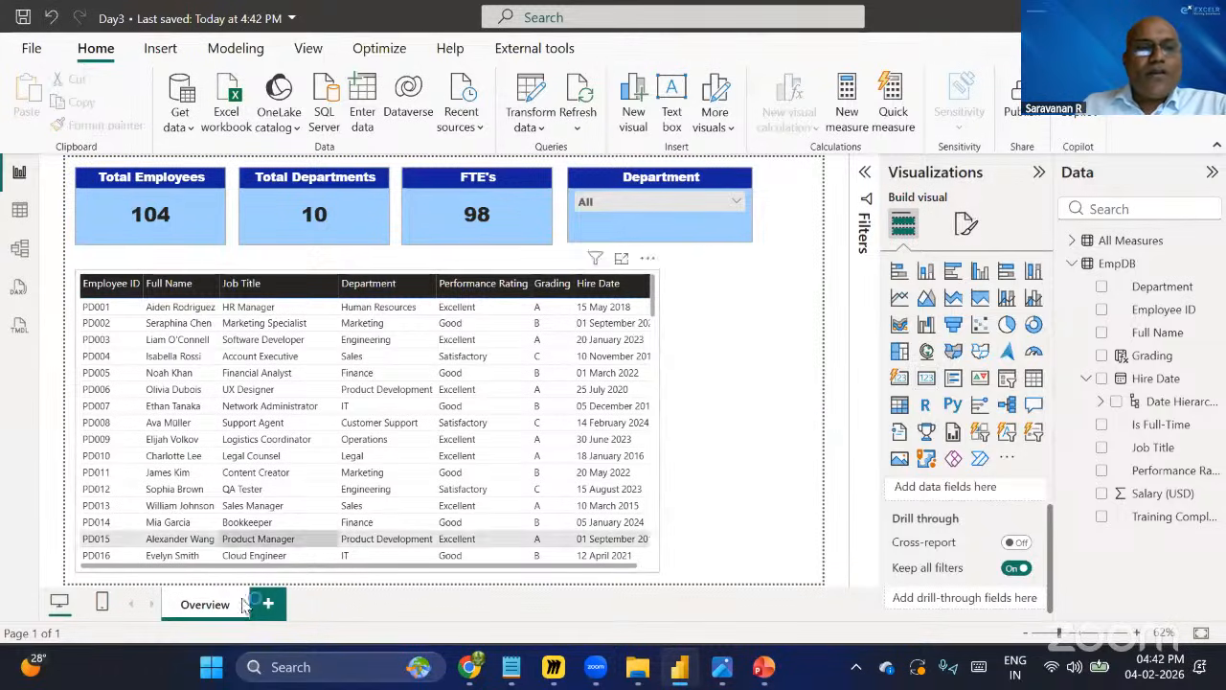
Duplicate the Overview page.
{"action": "right_click", "coordinate": [234, 603]}
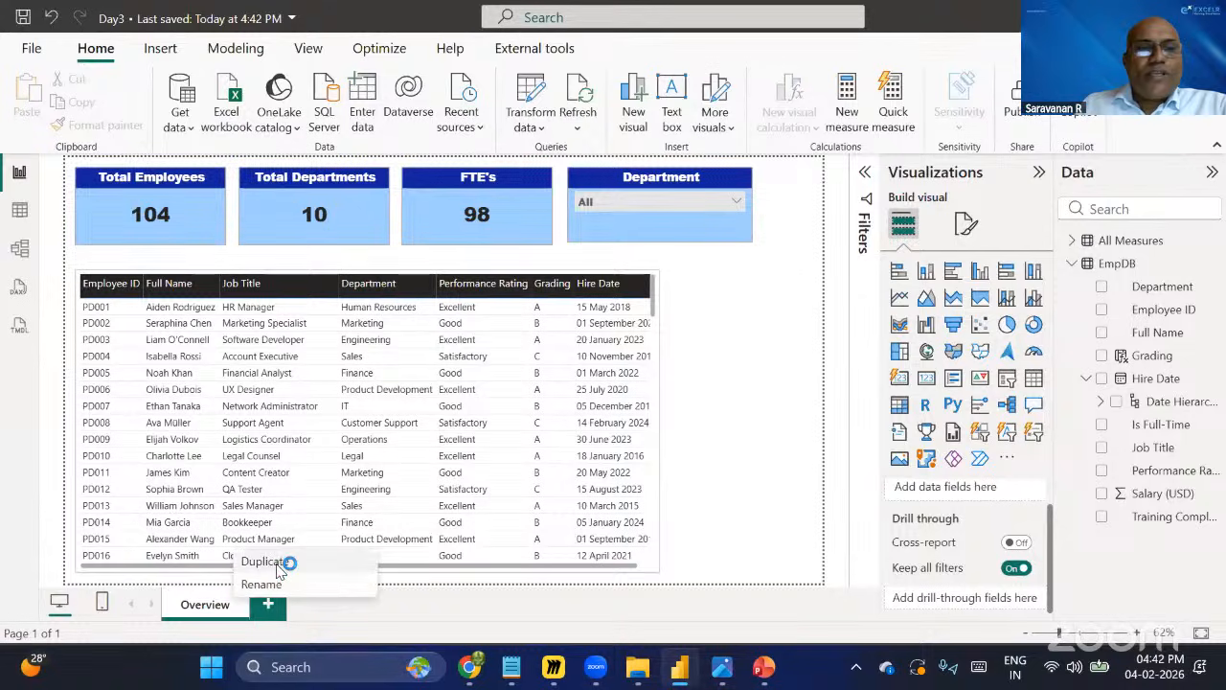
{"action": "left_click", "coordinate": [316, 560]}
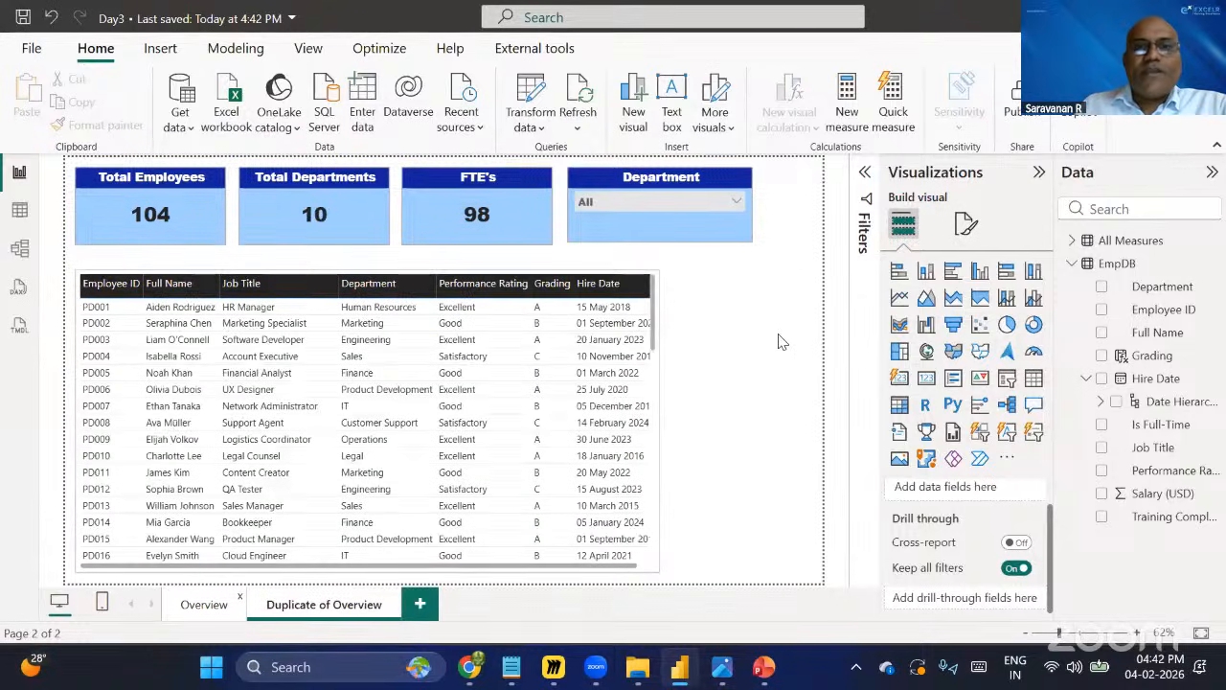
Try deleting the header visuals on the duplicate page, then undo the deletion.
{"action": "left_click_drag", "start_coordinate": [72, 165], "coordinate": [778, 268]}
{"action": "key", "text": "Delete"}
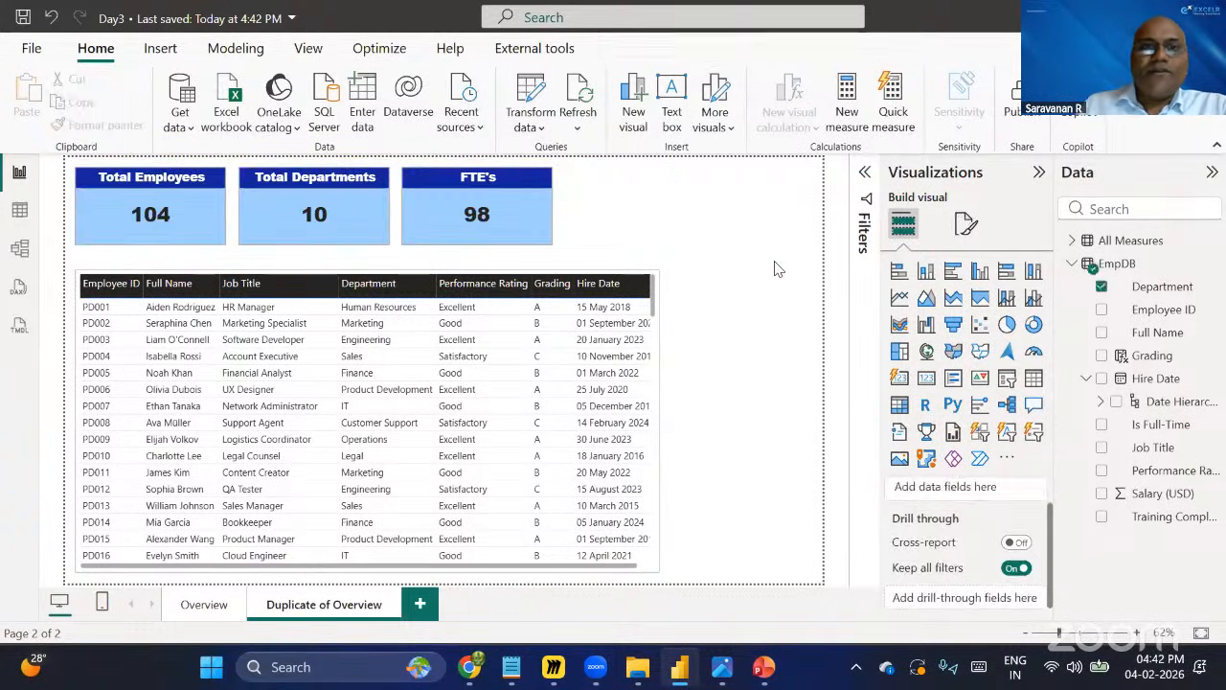
{"action": "left_click", "coordinate": [174, 213]}
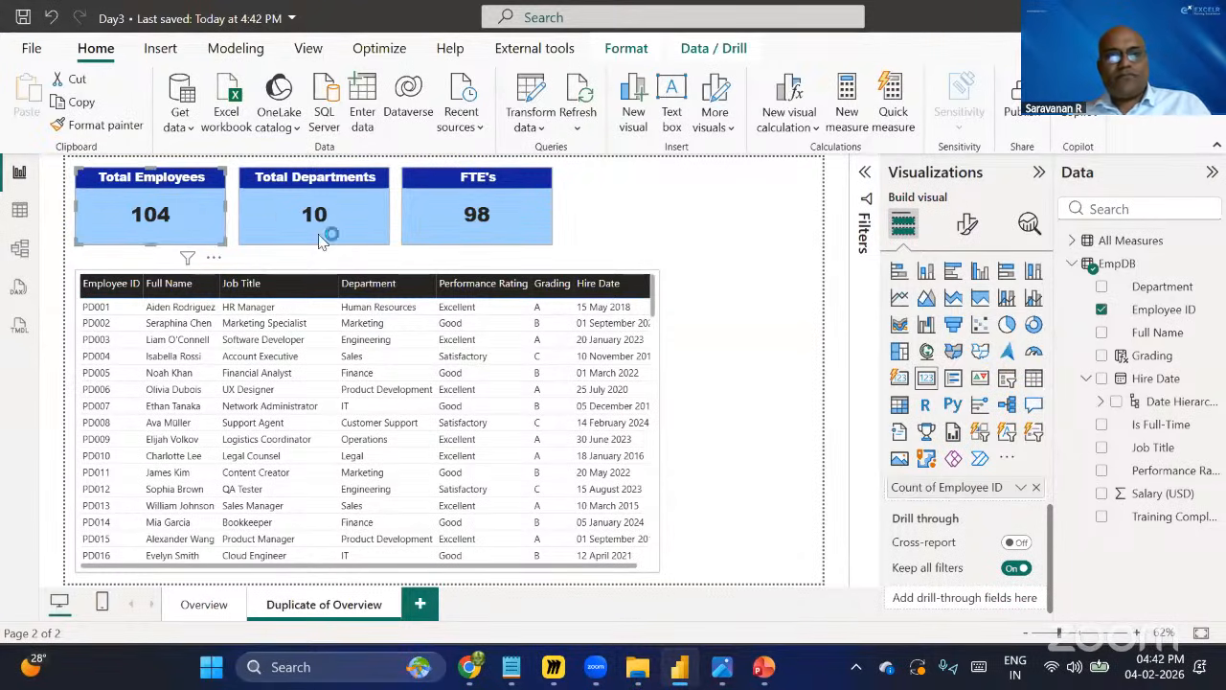
{"action": "key", "text": "ctrl+z"}
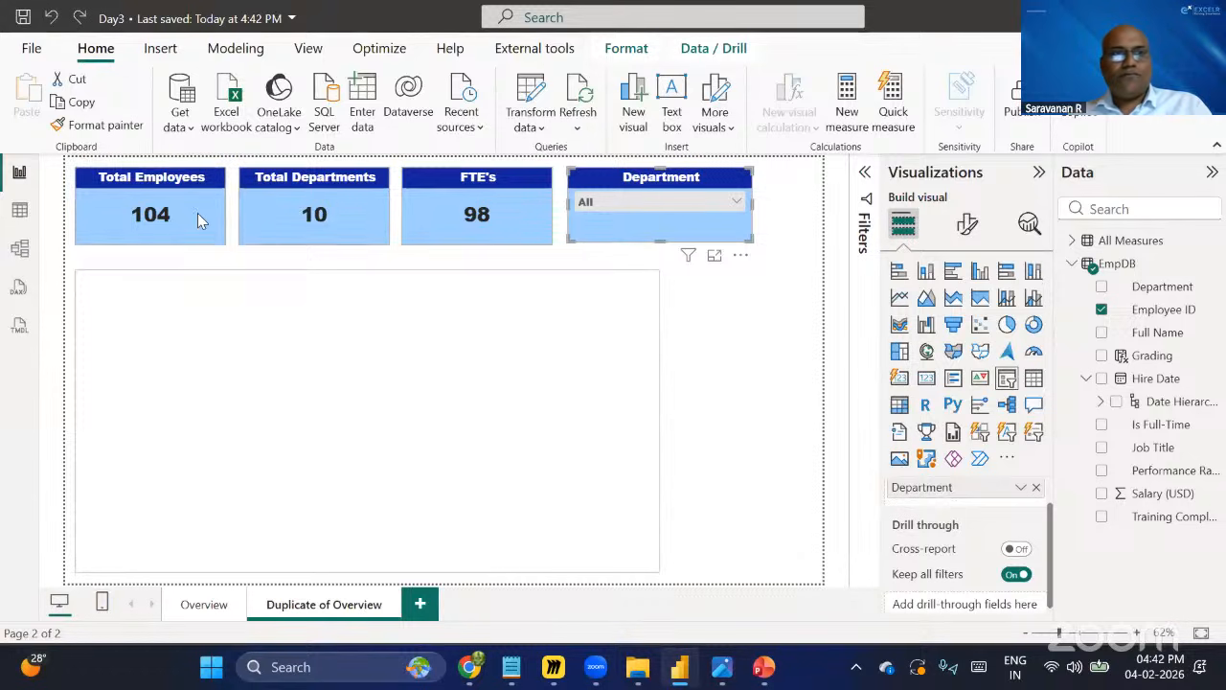
Delete the three KPI cards from the duplicate page.
{"action": "left_click", "coordinate": [316, 230], "text": "ctrl"}
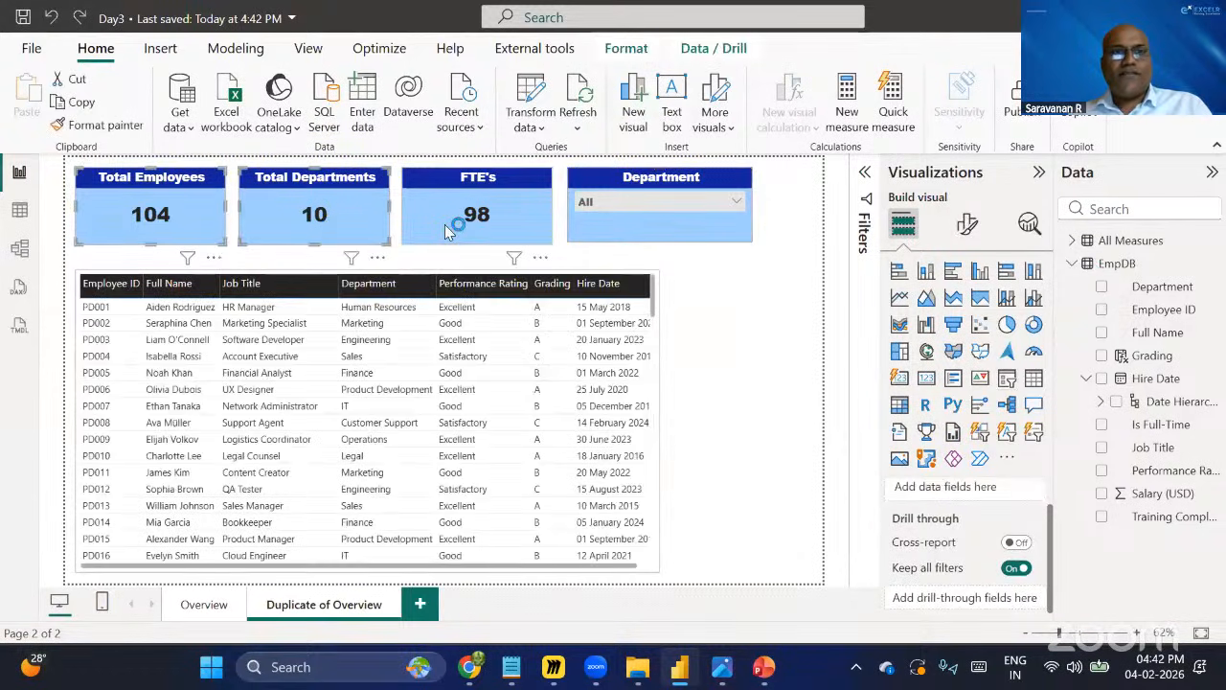
{"action": "left_click", "coordinate": [445, 228], "text": "ctrl"}
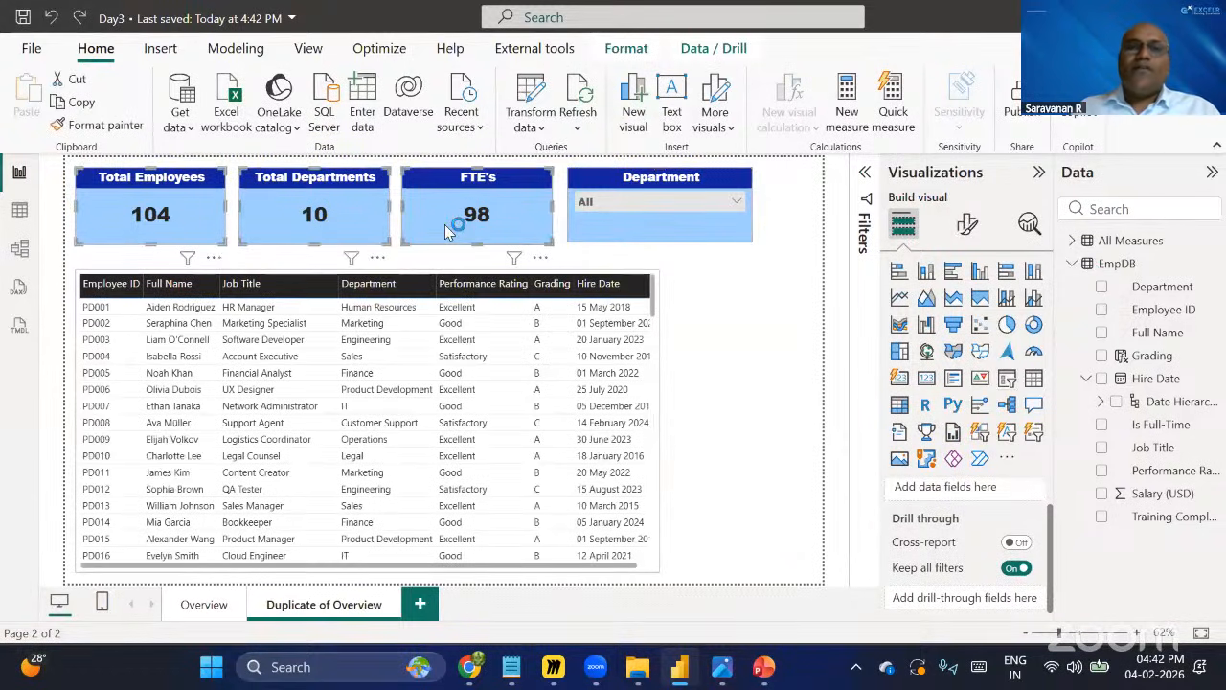
{"action": "key", "text": "Delete"}
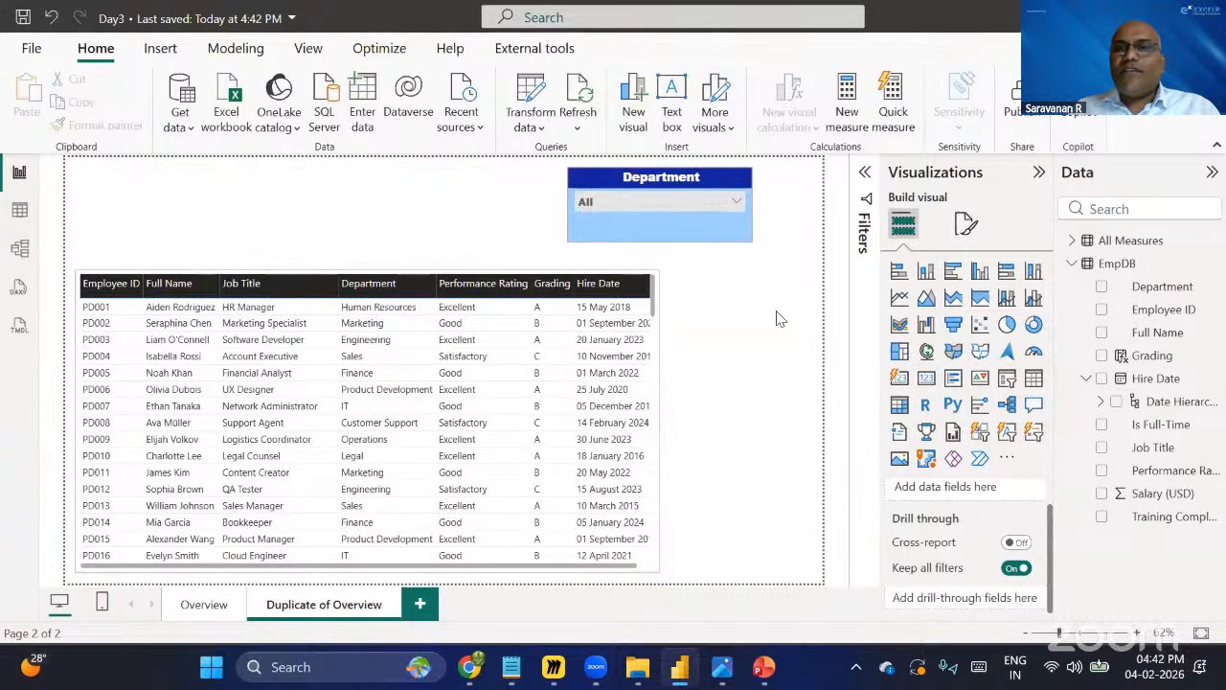
Insert a new card visual and stretch it across the top of the duplicate page above the table.
{"action": "left_click", "coordinate": [900, 383]}
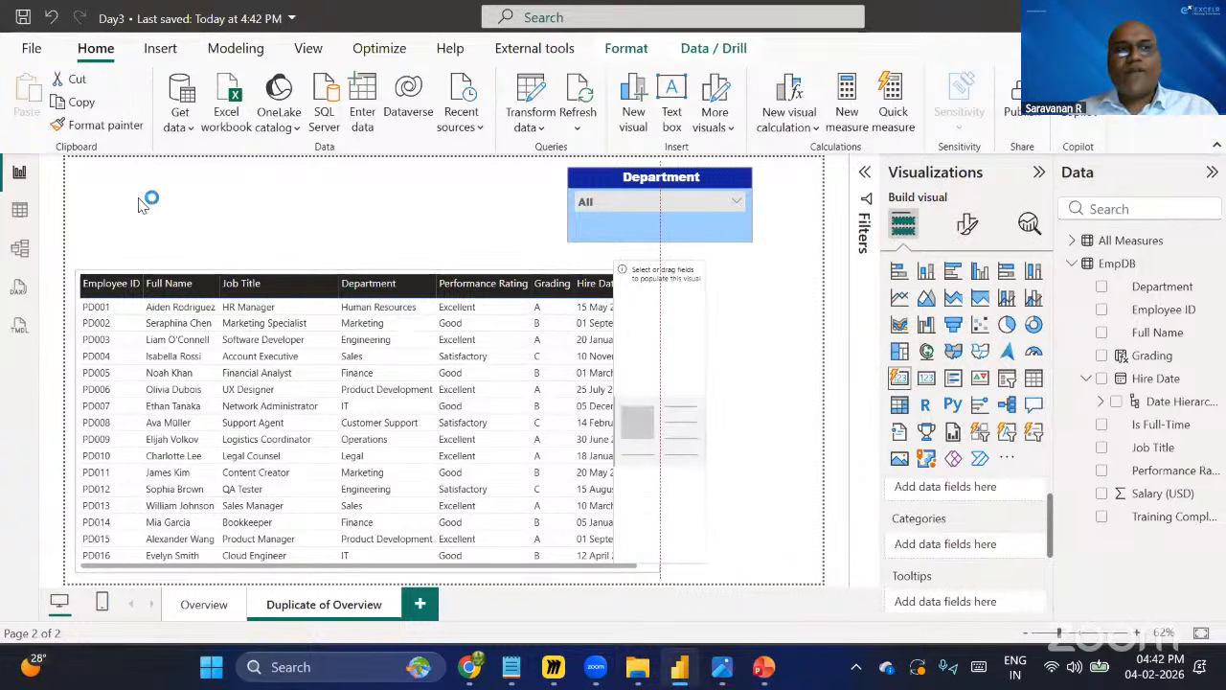
{"action": "left_click_drag", "start_coordinate": [139, 199], "coordinate": [117, 206]}
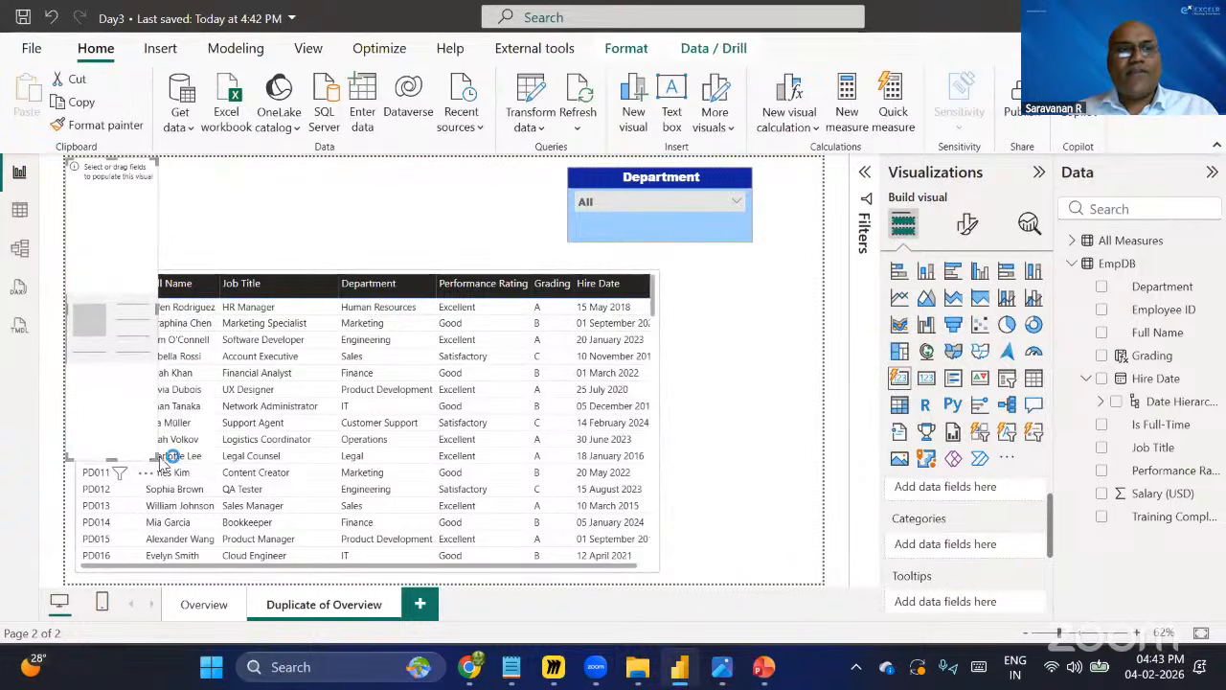
{"action": "left_click_drag", "start_coordinate": [163, 458], "coordinate": [544, 239]}
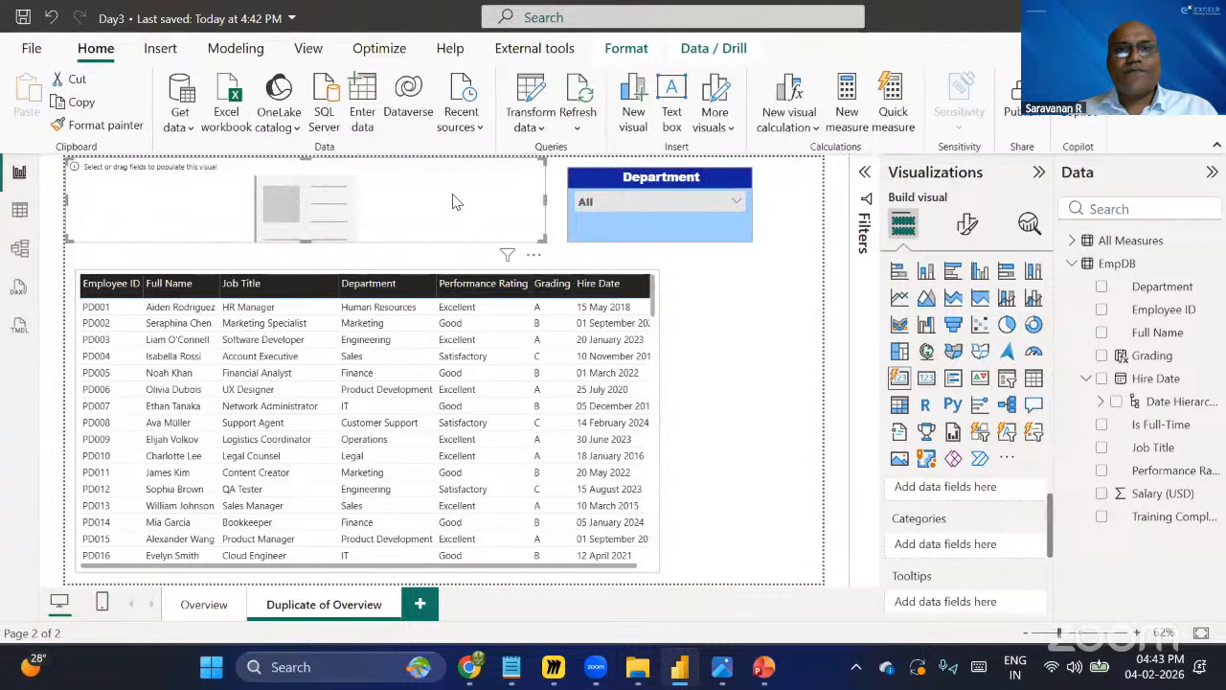
{"action": "mouse_move", "coordinate": [456, 202]}
{"action": "left_mouse_down"}
{"action": "mouse_move", "coordinate": [469, 211]}
{"action": "mouse_move", "coordinate": [472, 200]}
{"action": "left_mouse_up"}
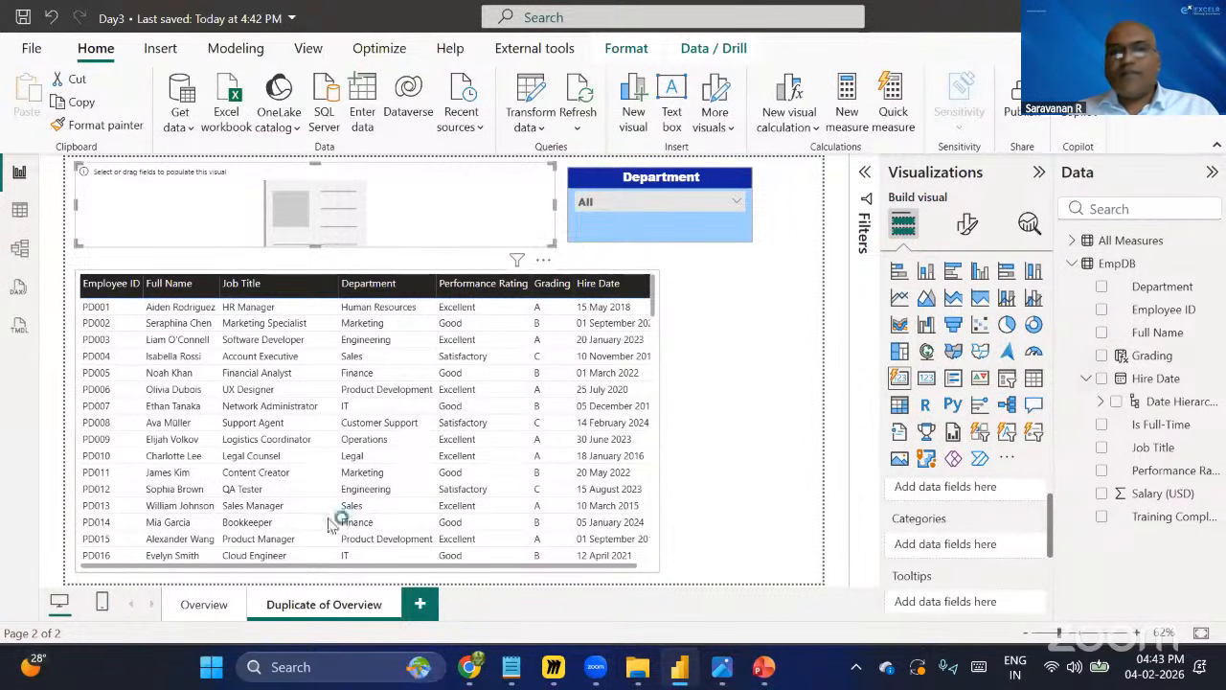
{"action": "left_click", "coordinate": [201, 608]}
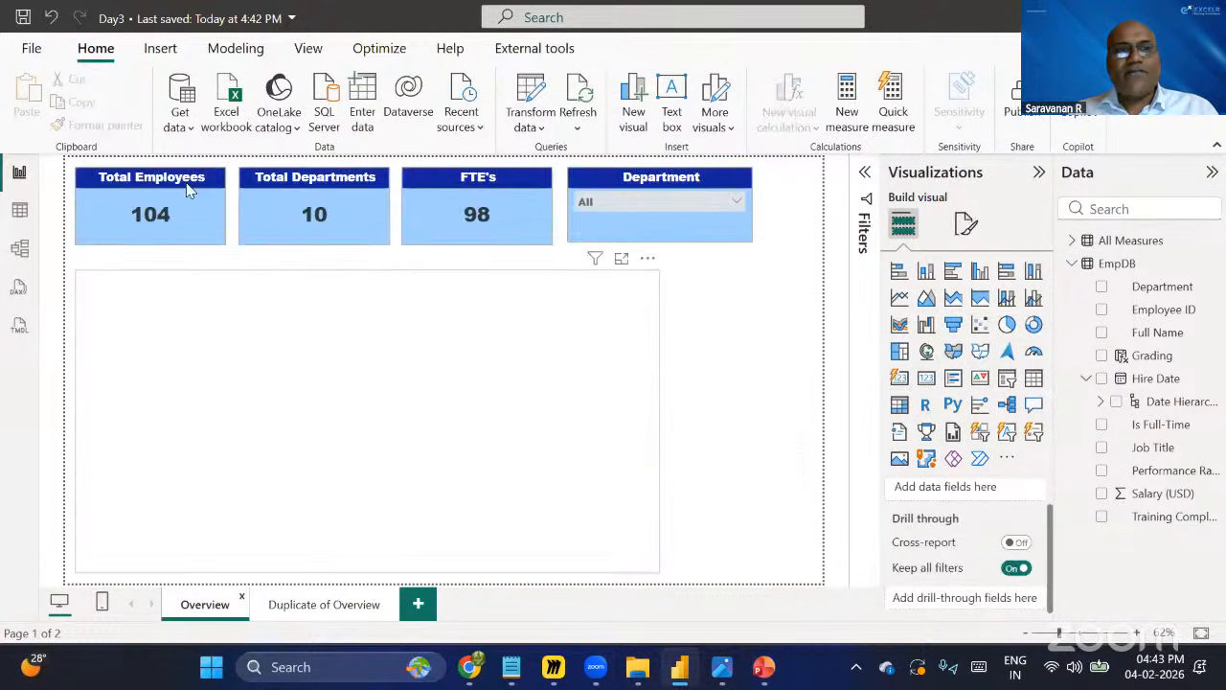
{"action": "left_click", "coordinate": [290, 609]}
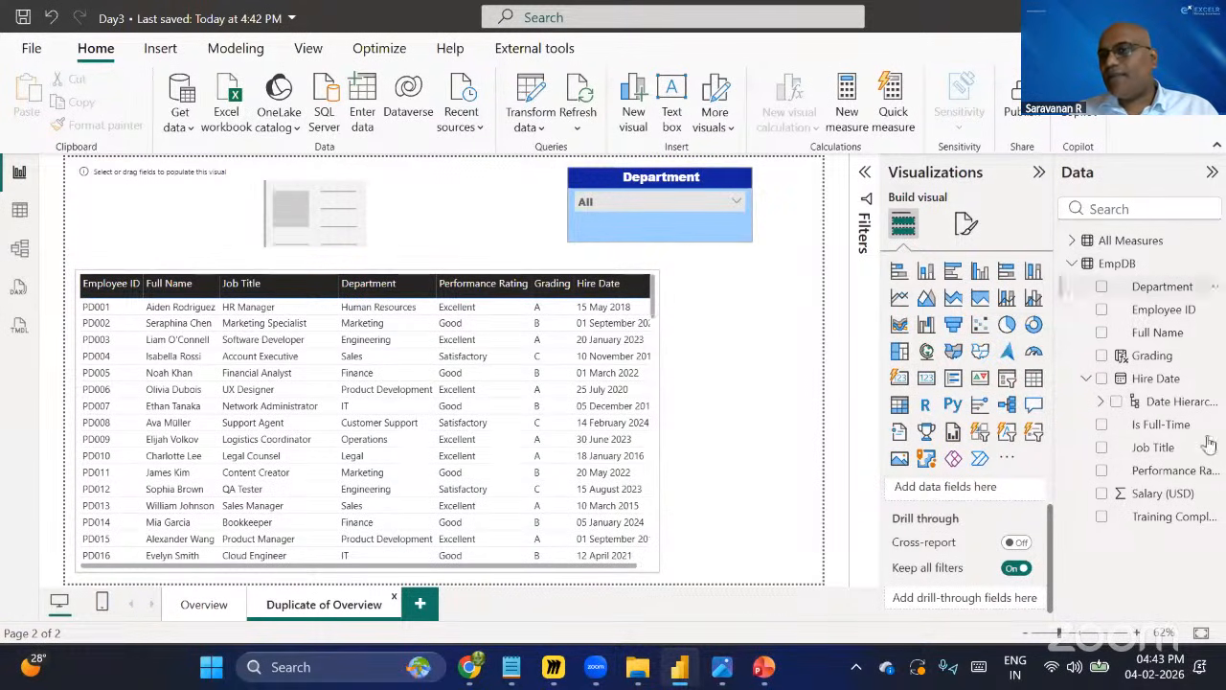
{"action": "left_click", "coordinate": [1101, 310]}
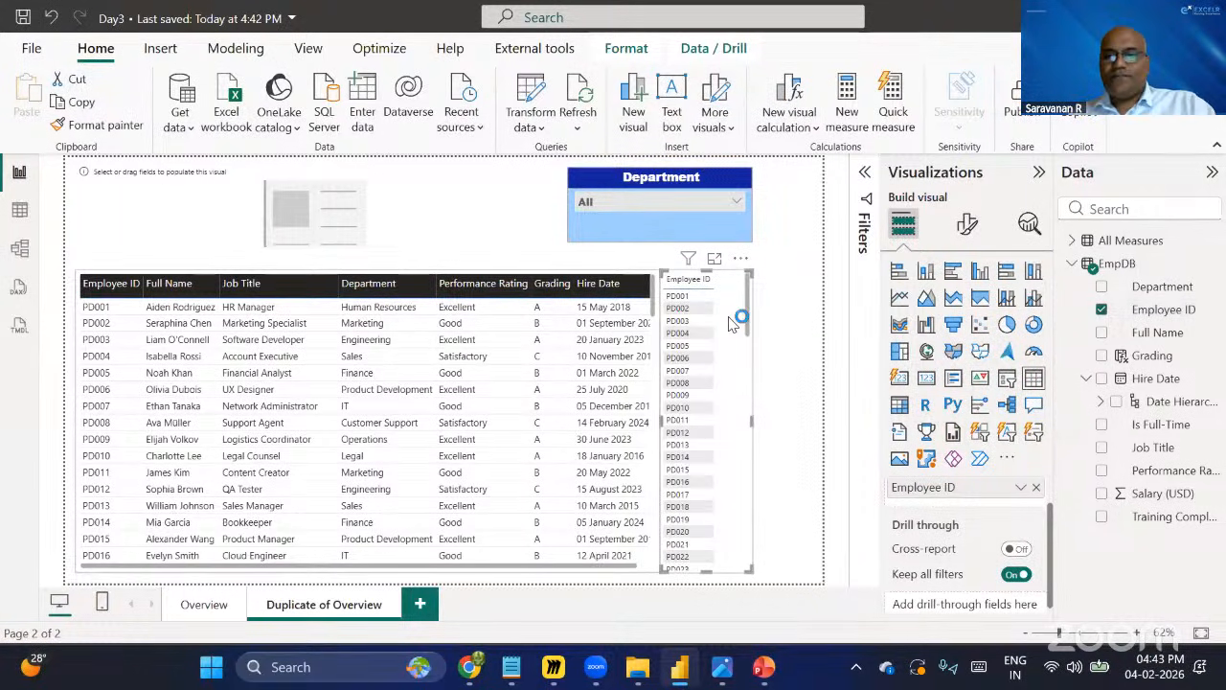
{"action": "key", "text": "Delete"}
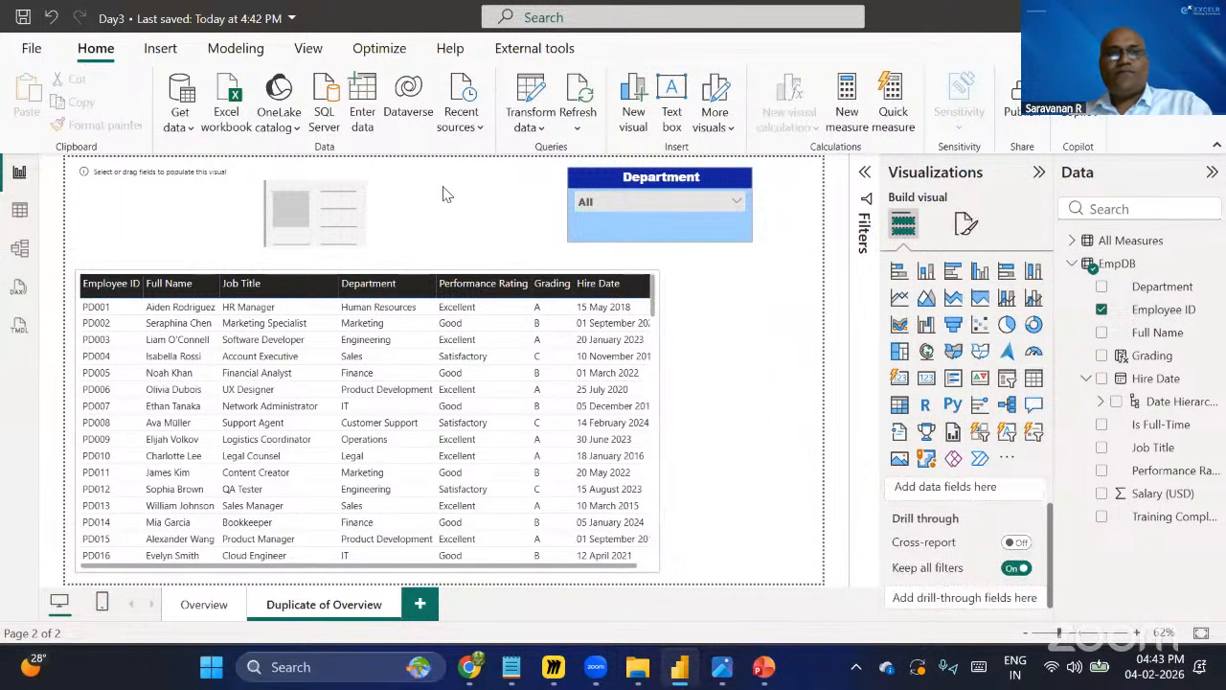
Add Employee ID to the new card visual.
{"action": "left_click", "coordinate": [443, 194]}
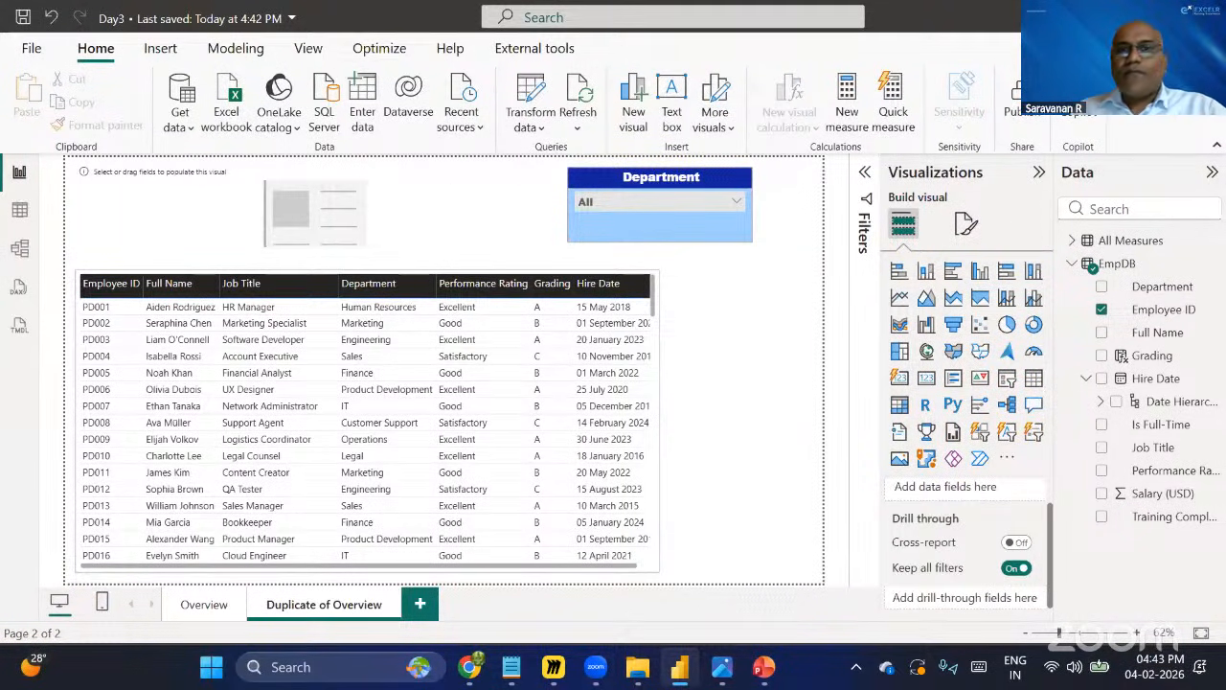
{"action": "left_click", "coordinate": [1103, 312]}
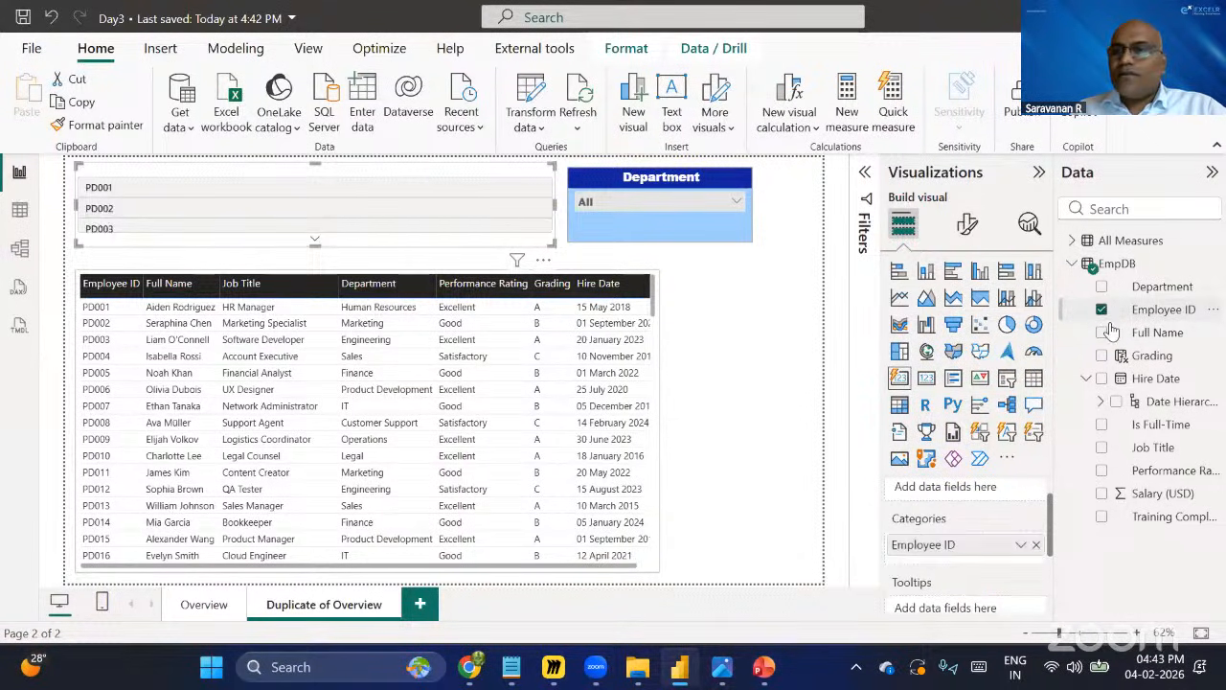
Move Employee ID from Categories into the new card's Value field and summarize it as Count.
{"action": "left_click", "coordinate": [1021, 545]}
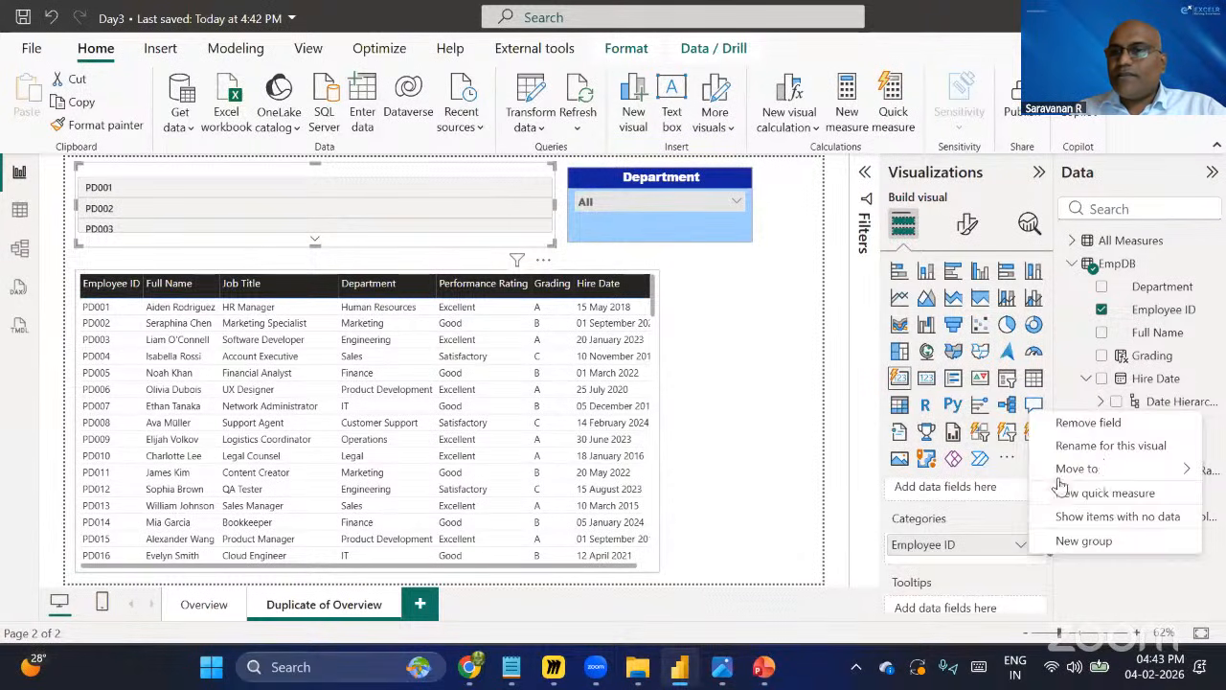
{"action": "left_click", "coordinate": [993, 579]}
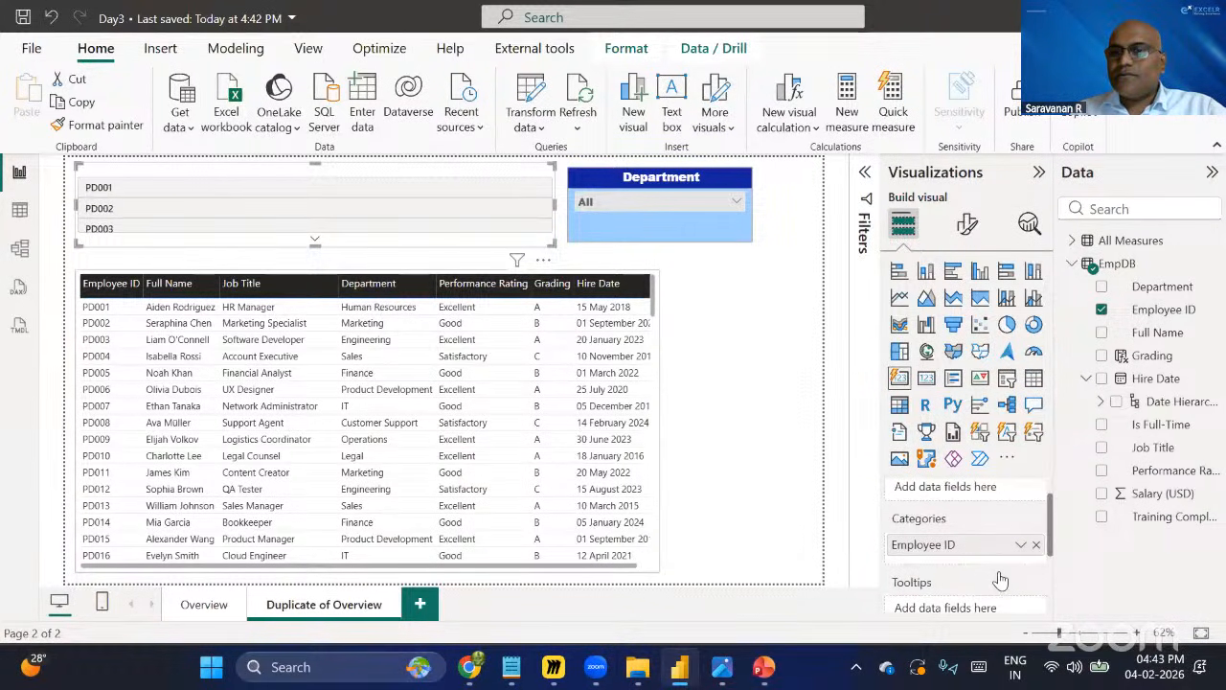
{"action": "scroll", "coordinate": [991, 525], "scroll_direction": "up", "scroll_amount": 1}
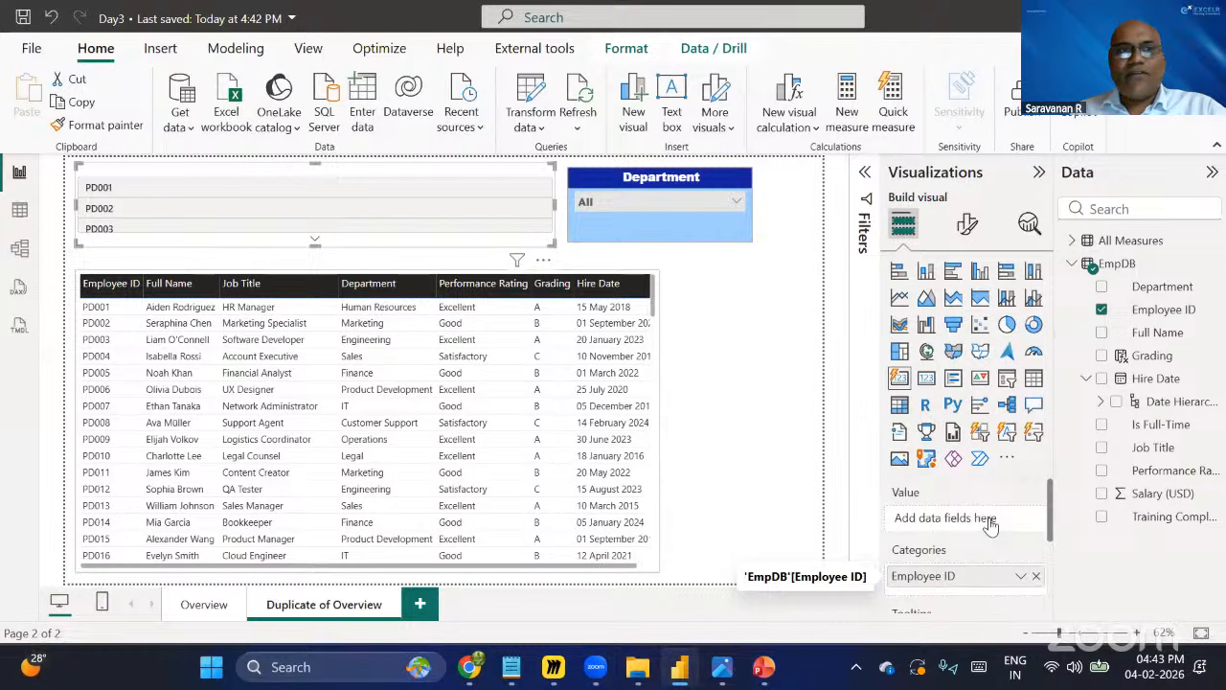
{"action": "left_click_drag", "start_coordinate": [990, 525], "coordinate": [991, 525]}
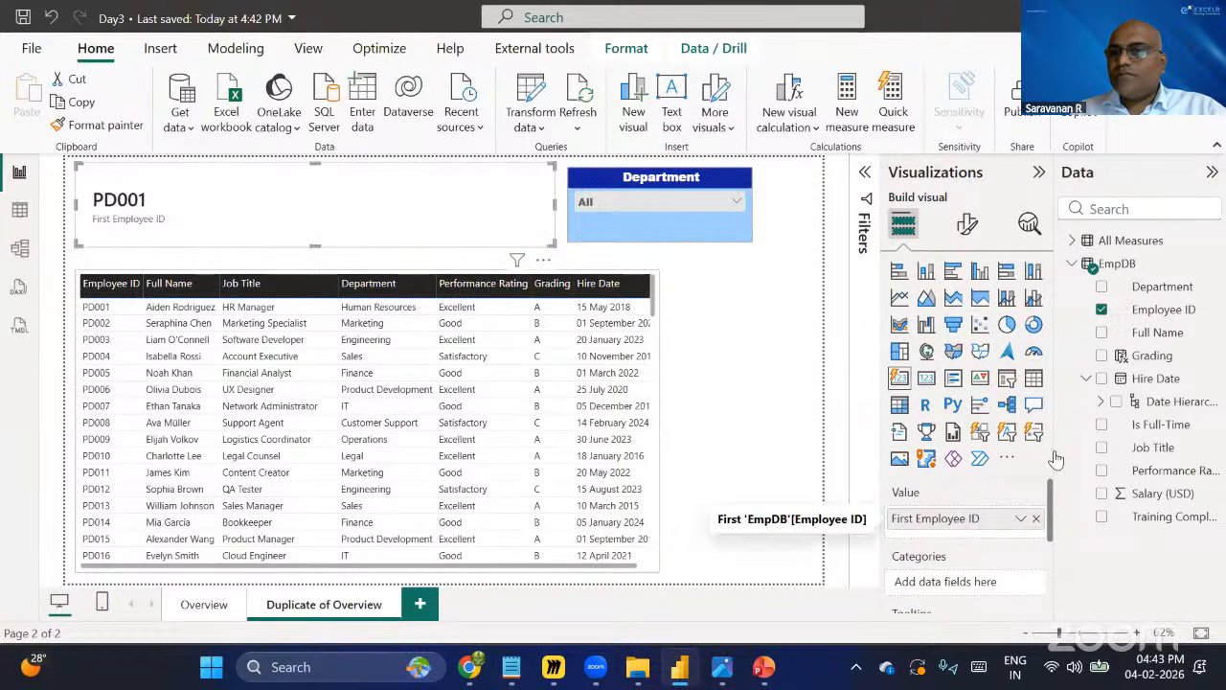
{"action": "left_click", "coordinate": [1021, 518]}
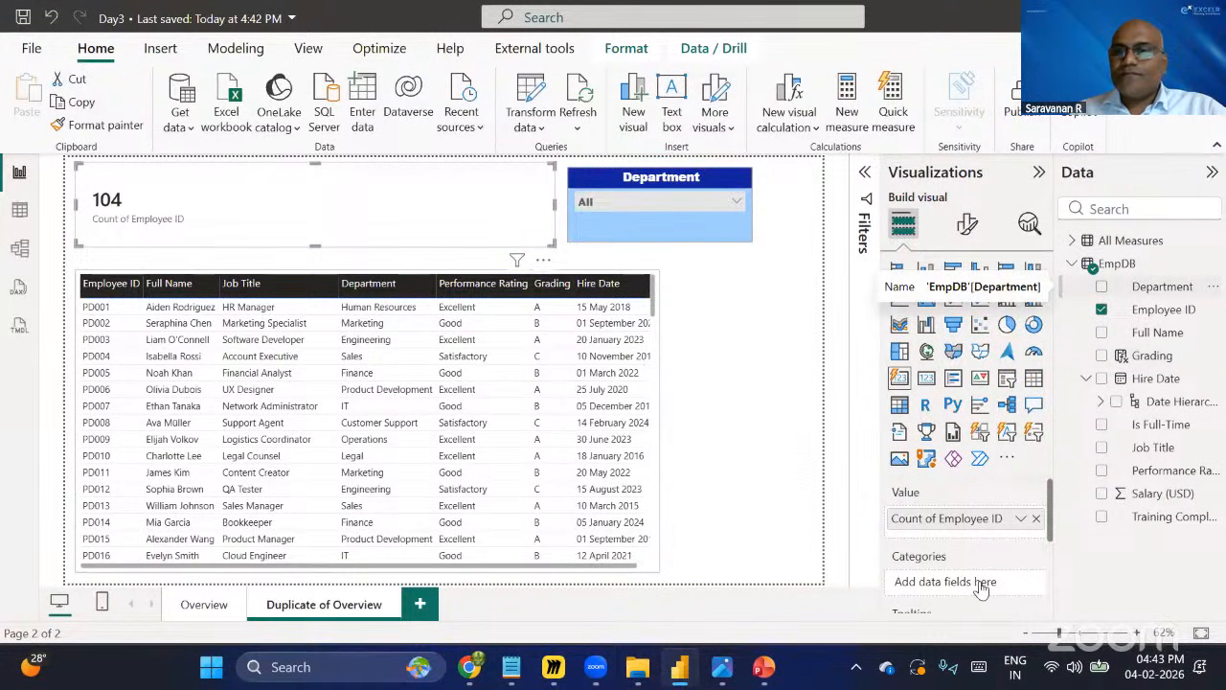
Add Department to the card's values and summarize it as Count (Distinct).
{"action": "left_click_drag", "start_coordinate": [984, 589], "coordinate": [982, 588]}
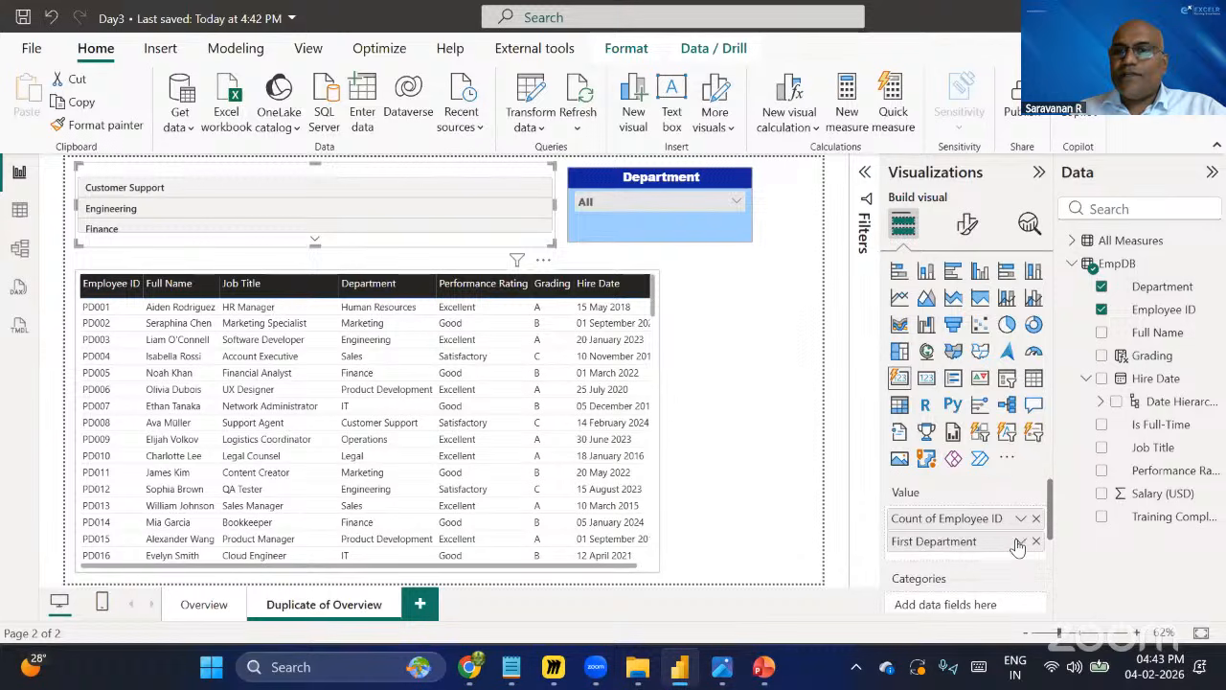
{"action": "left_click", "coordinate": [1021, 543]}
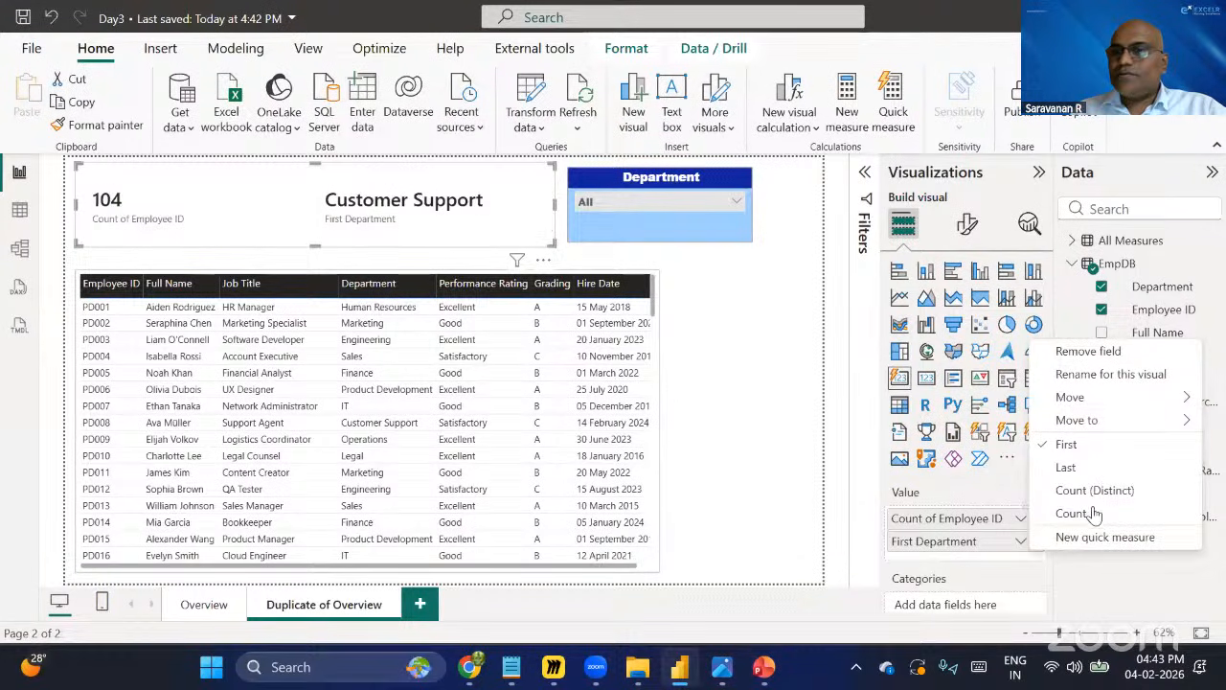
{"action": "left_click", "coordinate": [1073, 514]}
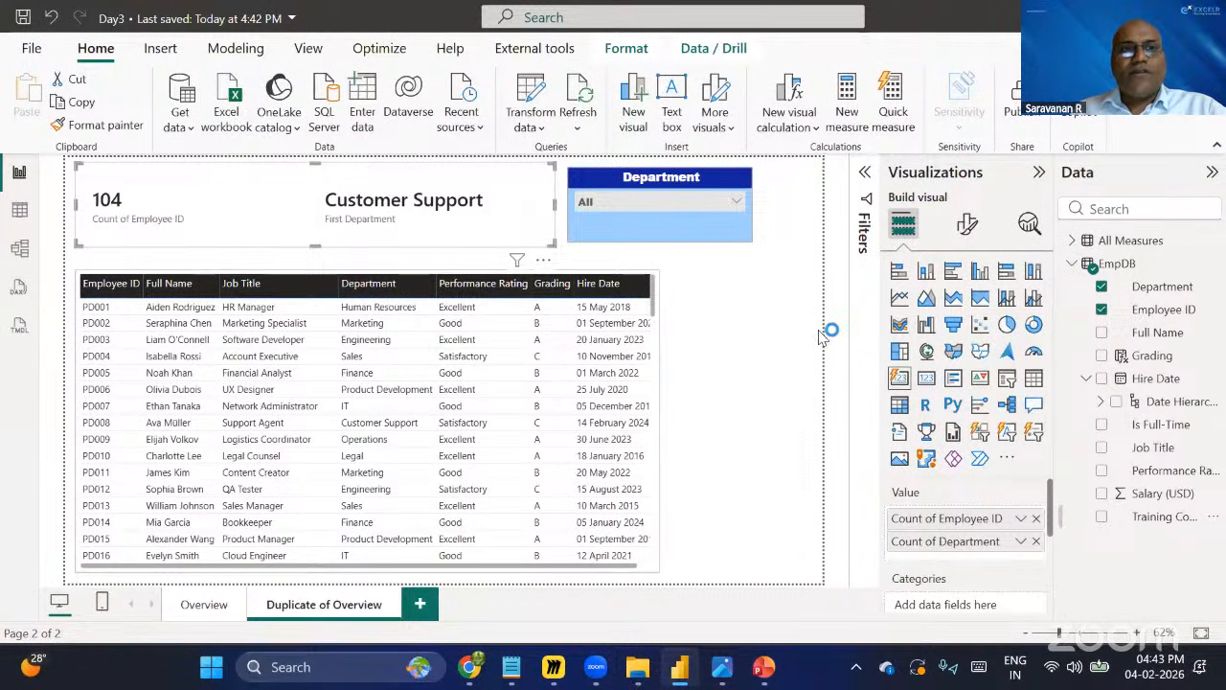
{"action": "left_click", "coordinate": [1022, 543]}
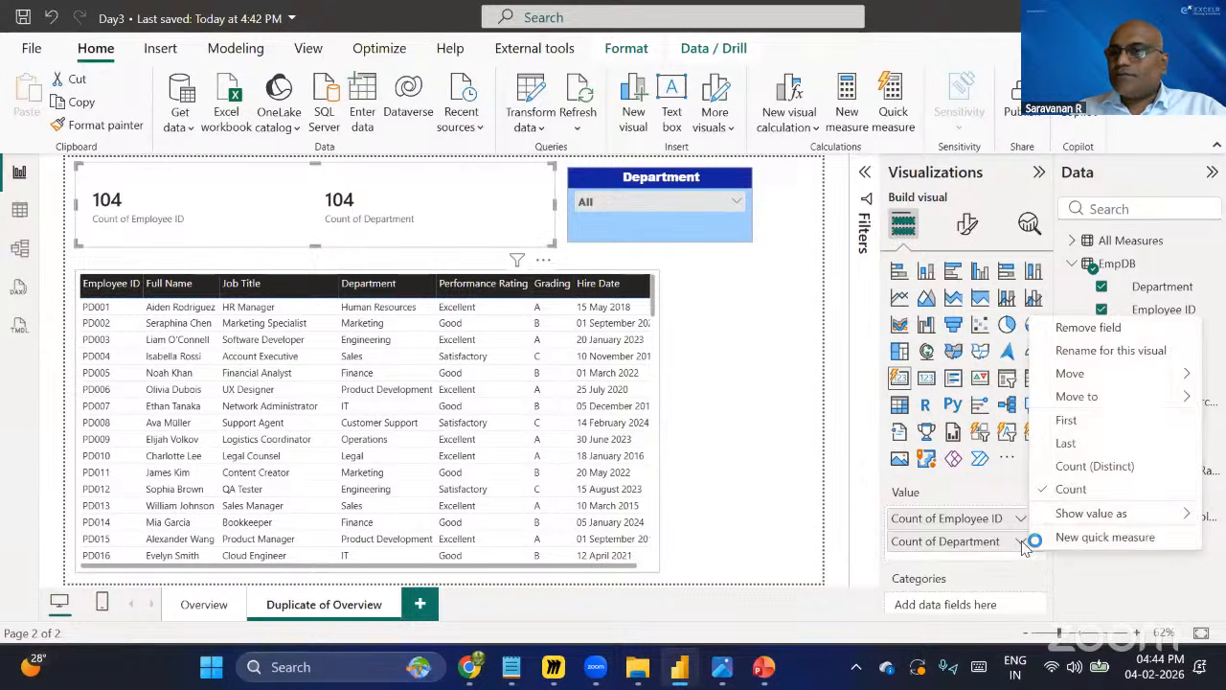
{"action": "left_click", "coordinate": [1078, 467]}
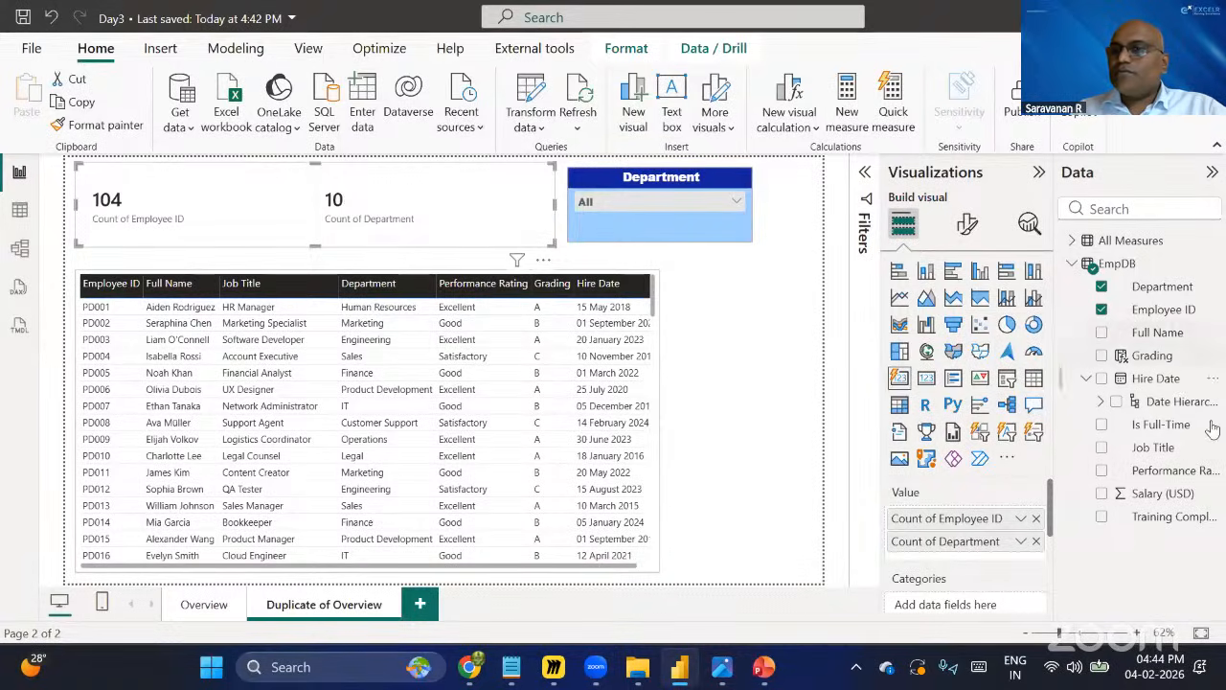
Add the FTE's measure from All Measures to the card's values.
{"action": "left_click", "coordinate": [1073, 241]}
{"action": "left_click_drag", "start_coordinate": [1157, 294], "coordinate": [1055, 446]}
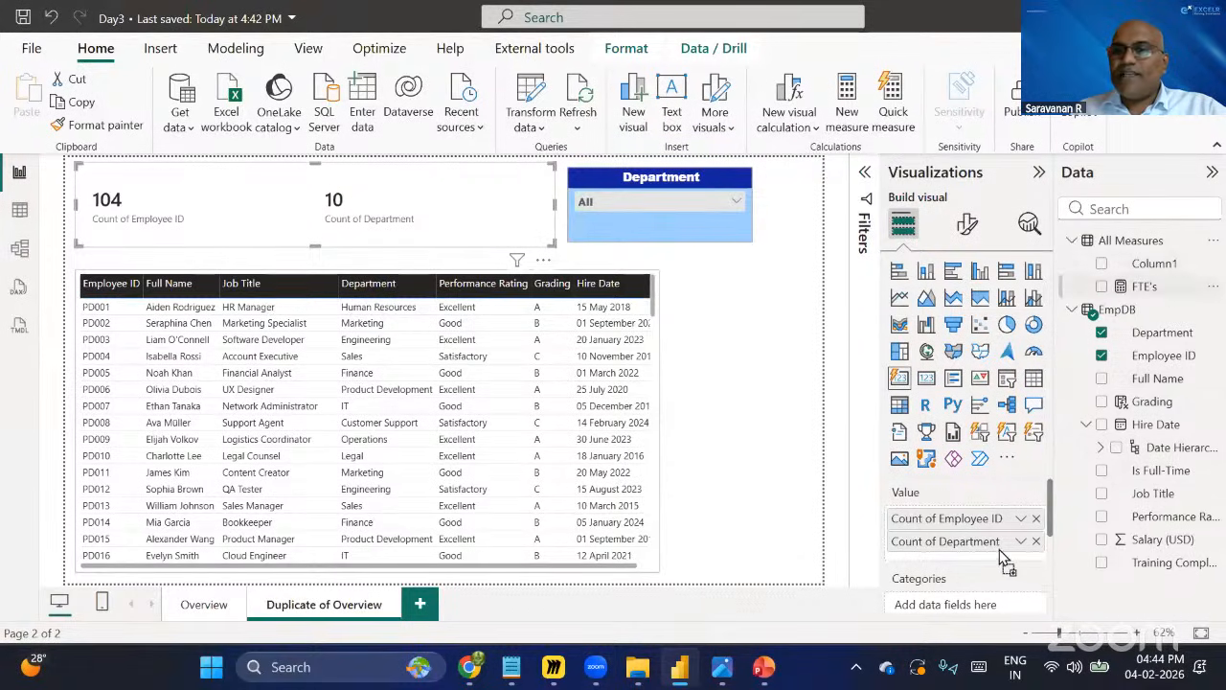
{"action": "left_click_drag", "start_coordinate": [999, 549], "coordinate": [999, 554]}
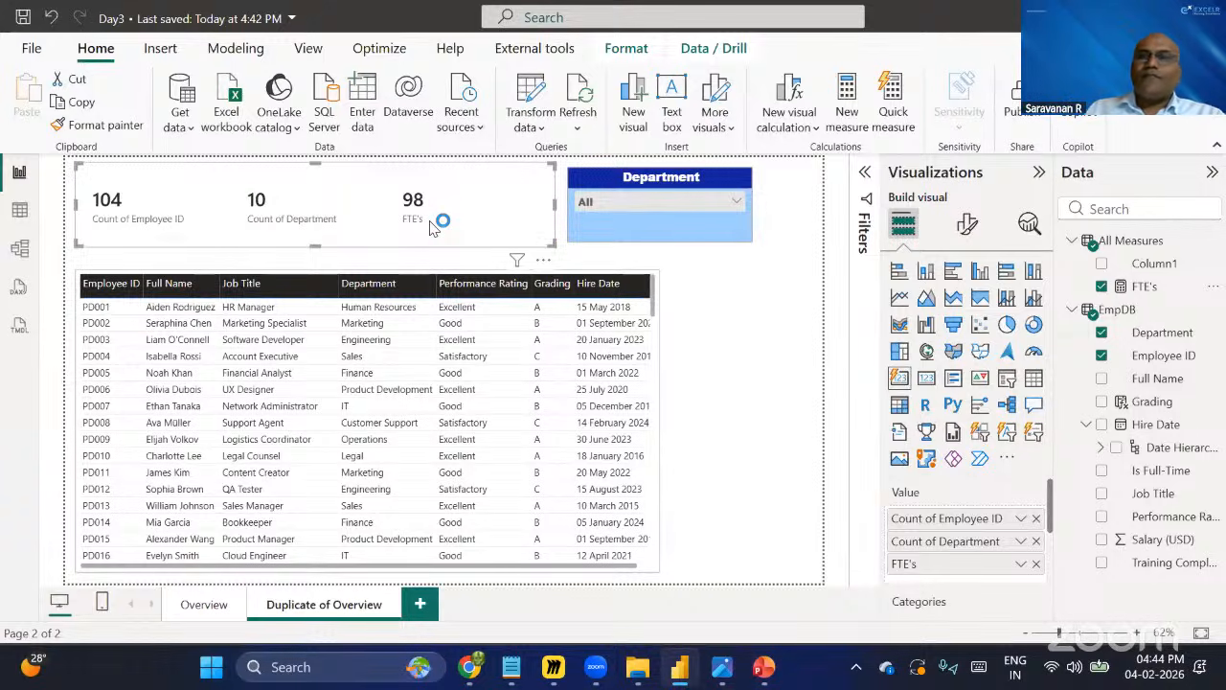
Try the card visual's multi-card layout styles and arrangements, ending with Tiles style and Horizontal arrangement.
{"action": "left_click", "coordinate": [968, 228]}
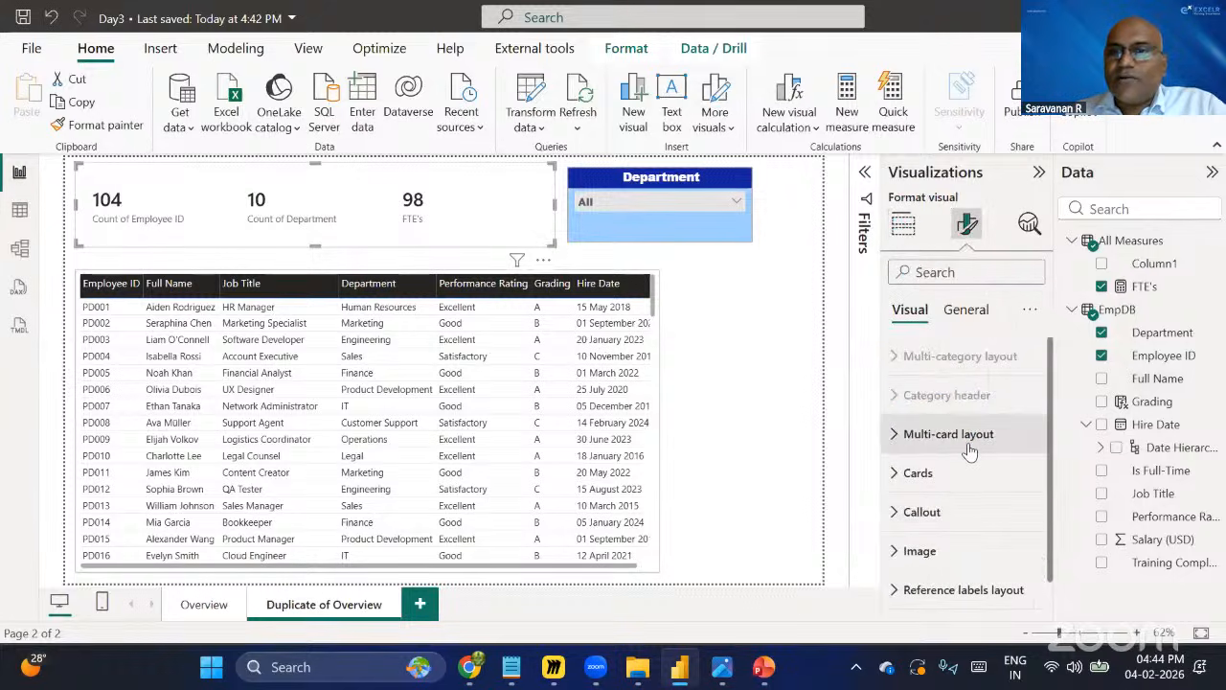
{"action": "left_click", "coordinate": [971, 450]}
{"action": "left_click", "coordinate": [966, 442]}
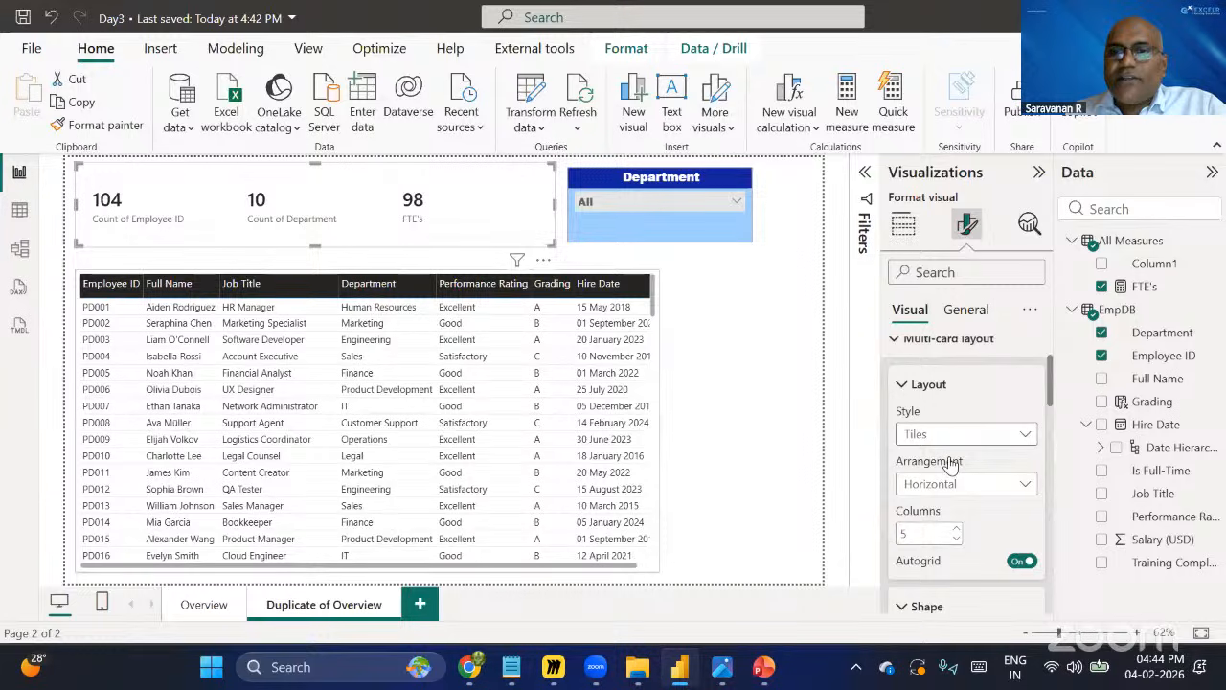
{"action": "left_click", "coordinate": [951, 456]}
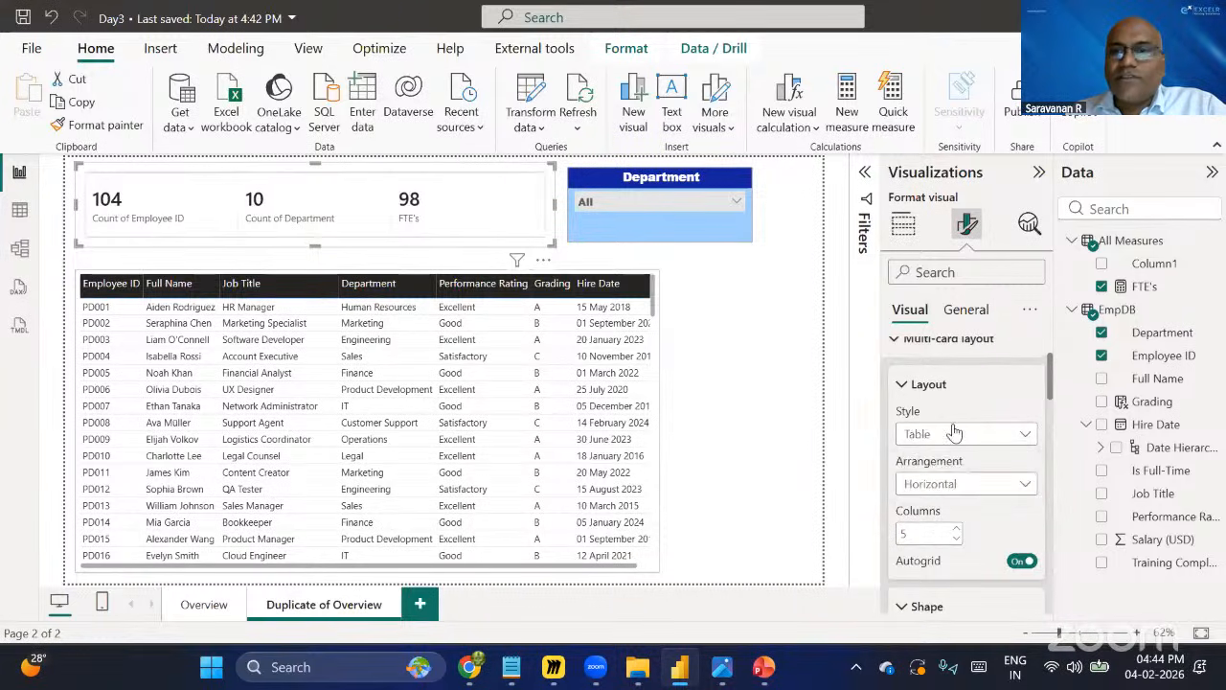
{"action": "left_click", "coordinate": [948, 436]}
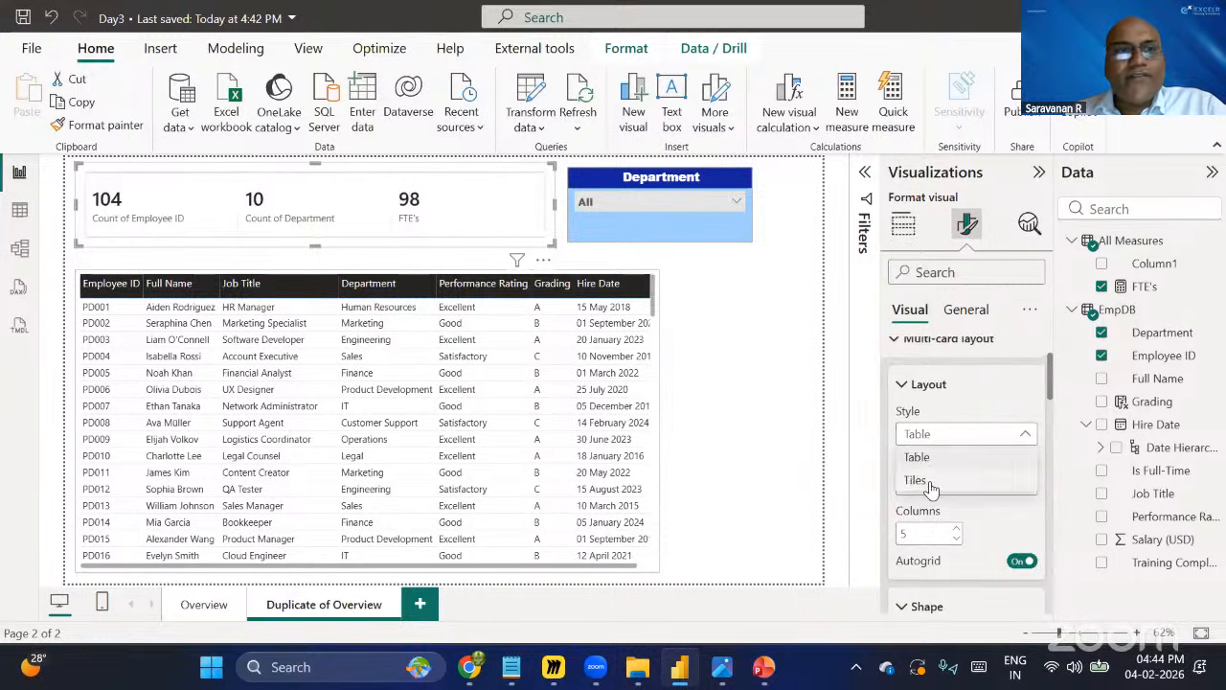
{"action": "left_click", "coordinate": [931, 483]}
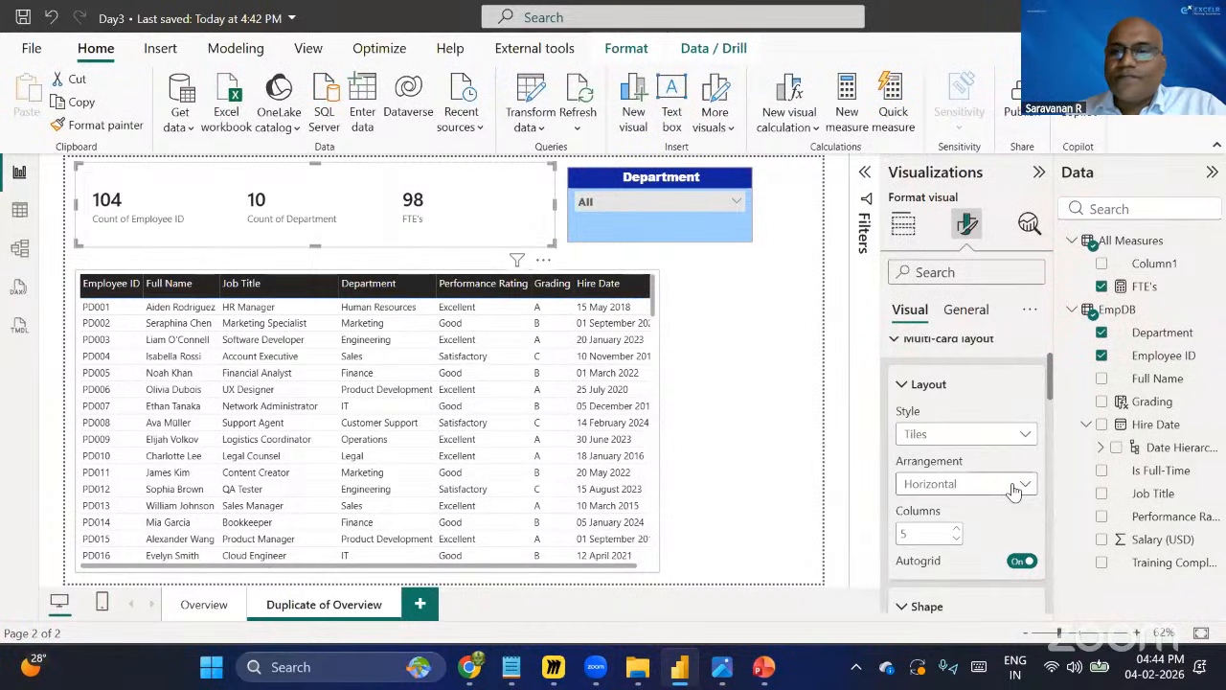
{"action": "left_click", "coordinate": [958, 483]}
{"action": "left_click", "coordinate": [958, 528]}
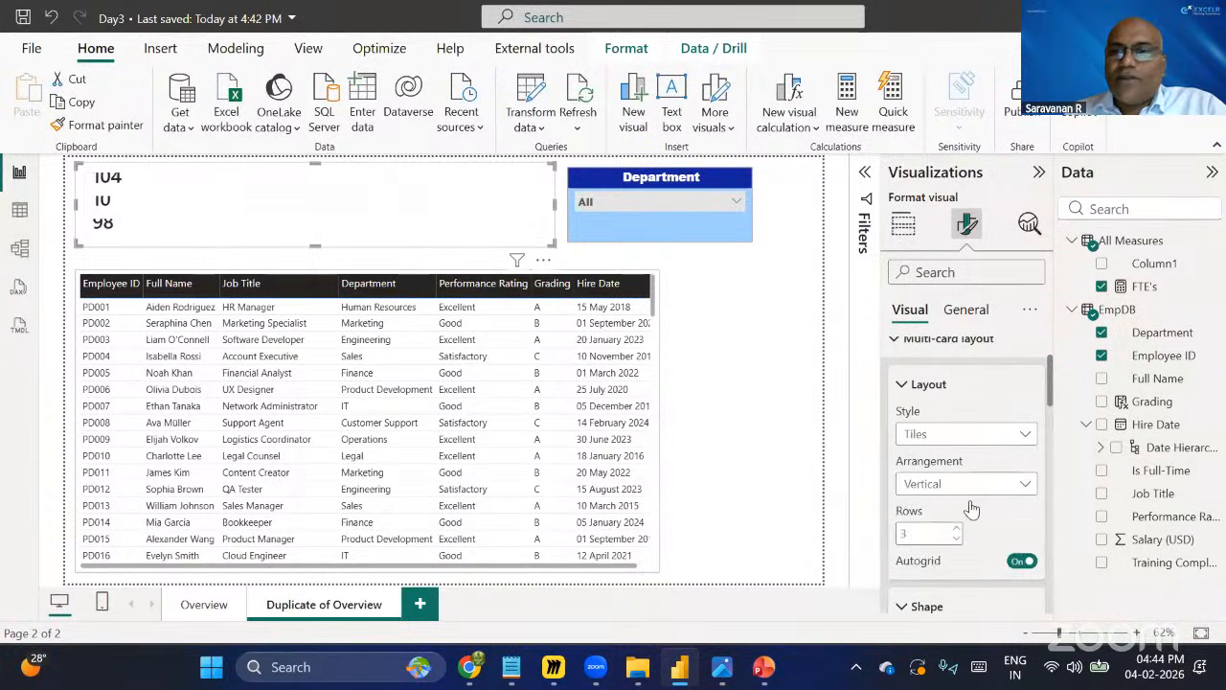
{"action": "left_click", "coordinate": [964, 483]}
{"action": "left_click", "coordinate": [966, 484]}
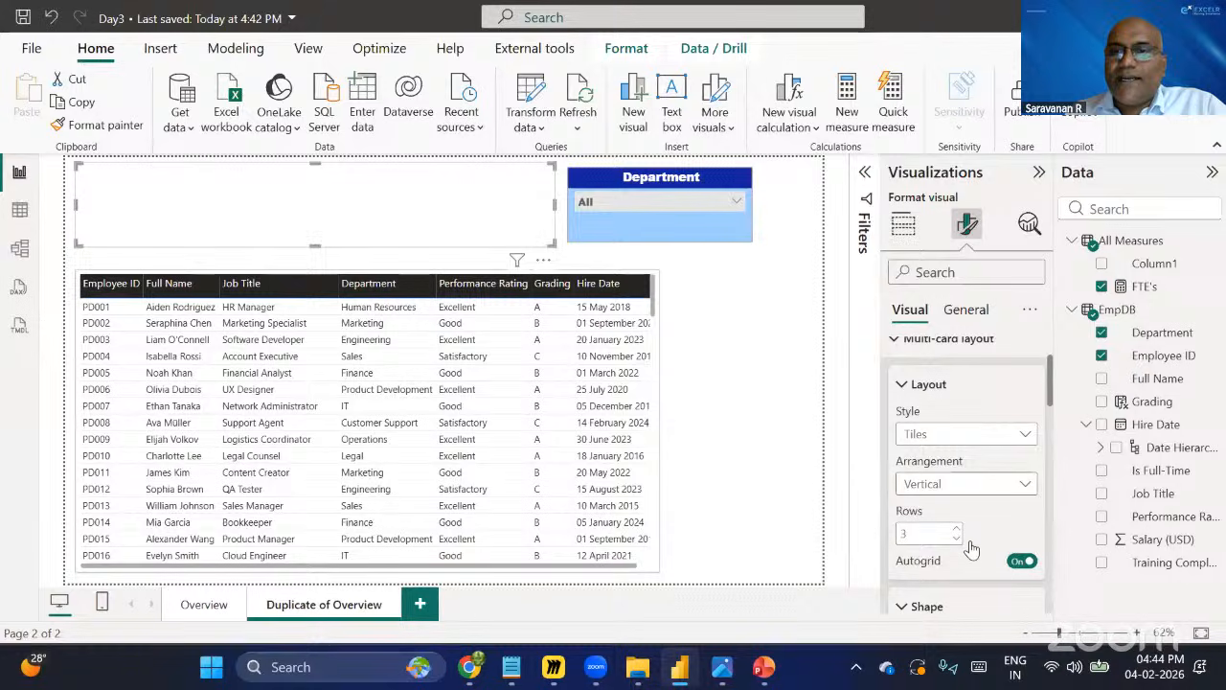
{"action": "left_click", "coordinate": [964, 550]}
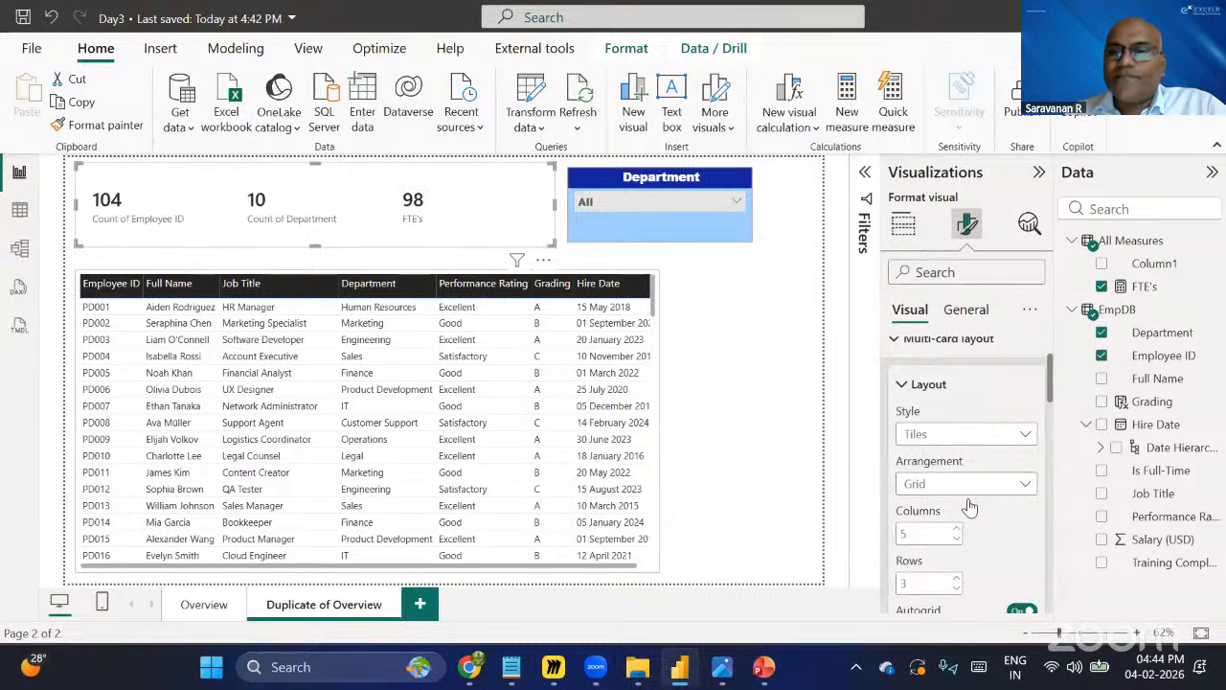
{"action": "left_click", "coordinate": [966, 485]}
{"action": "left_click", "coordinate": [956, 506]}
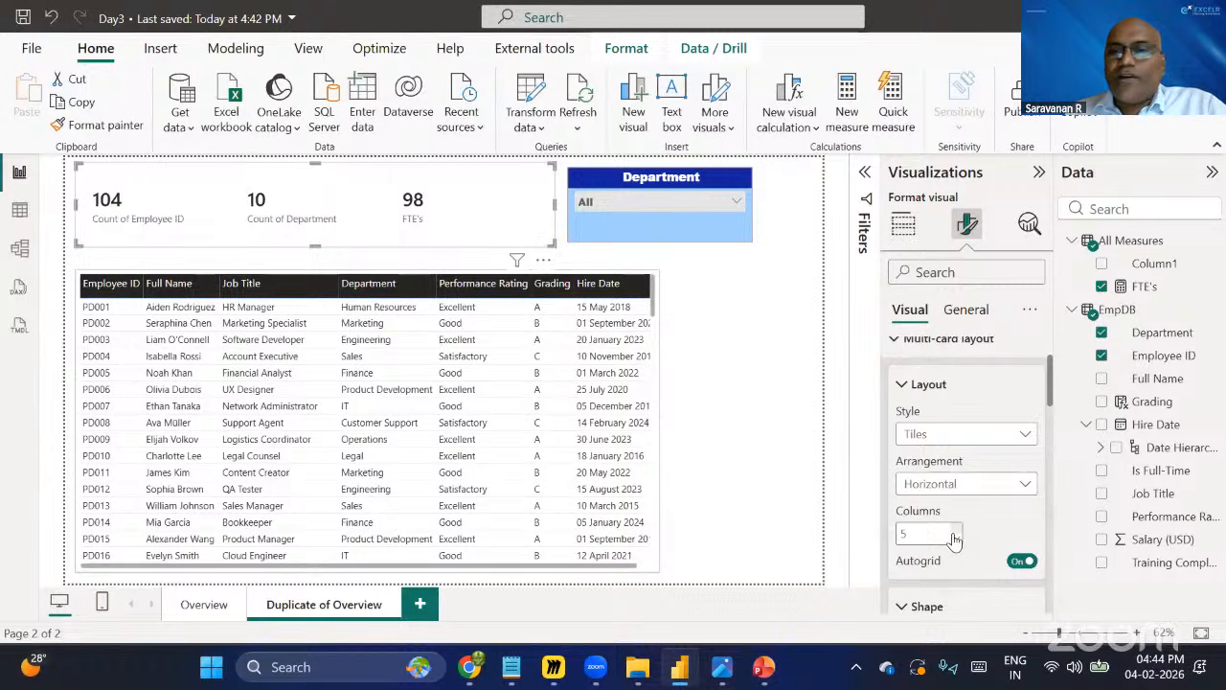
Try switching the Cards layout arrangement to Horizontal and back to Vertical.
{"action": "scroll", "coordinate": [956, 559], "scroll_direction": "down", "scroll_amount": 1}
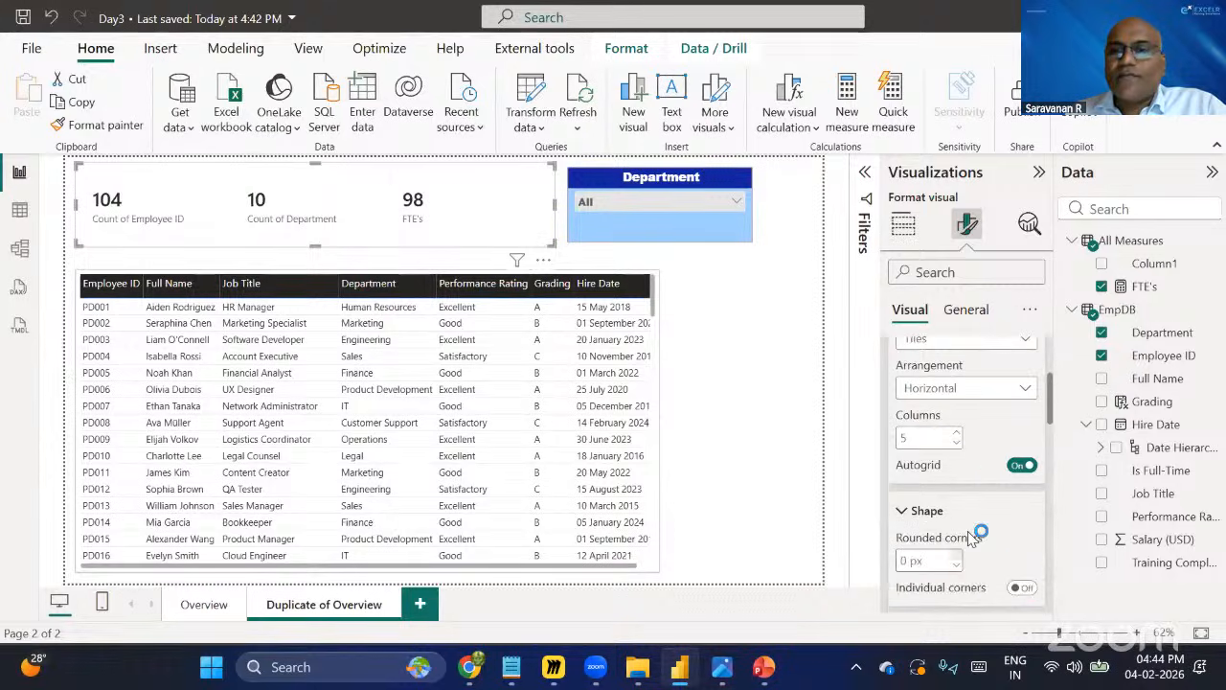
{"action": "scroll", "coordinate": [973, 536], "scroll_direction": "down", "scroll_amount": 2}
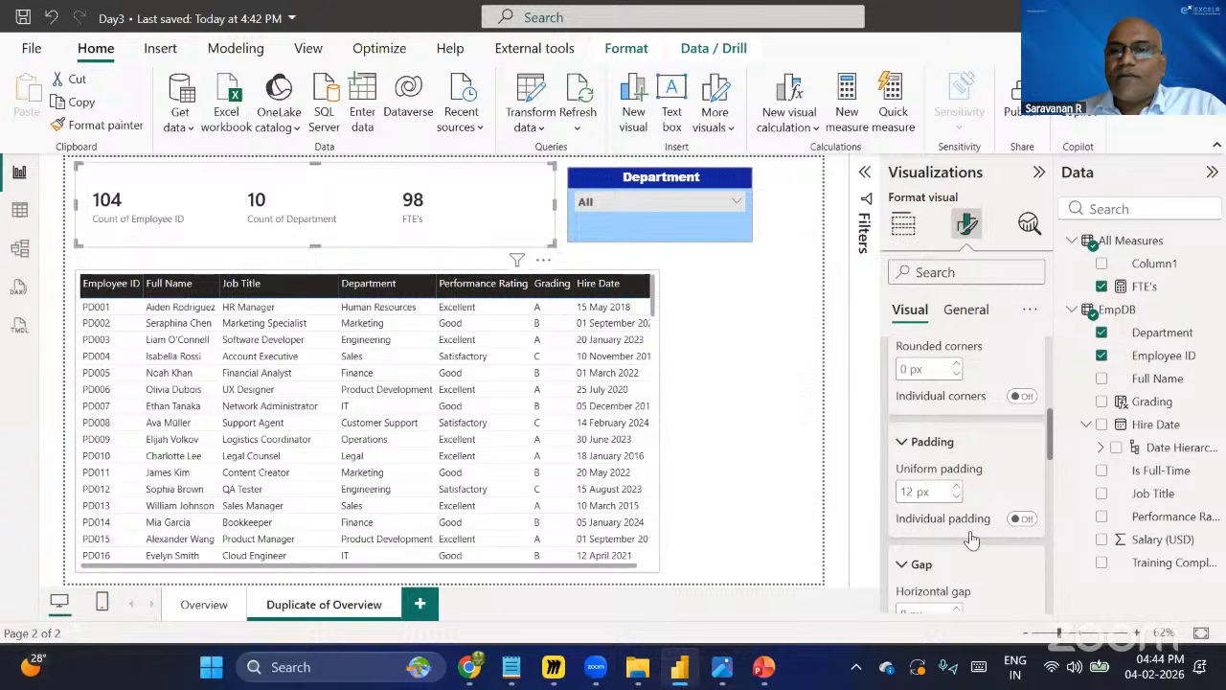
{"action": "scroll", "coordinate": [969, 527], "scroll_direction": "up", "scroll_amount": 3}
{"action": "scroll", "coordinate": [928, 496], "scroll_direction": "up", "scroll_amount": 1}
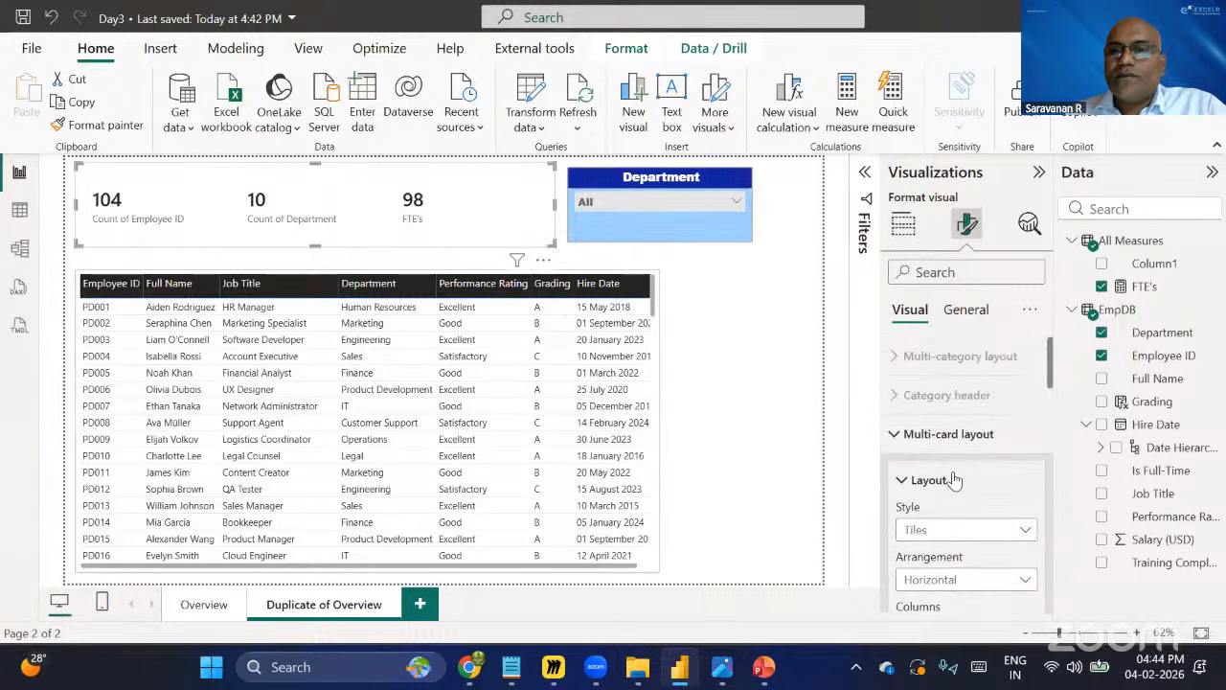
{"action": "left_click", "coordinate": [915, 482]}
{"action": "left_click", "coordinate": [915, 482]}
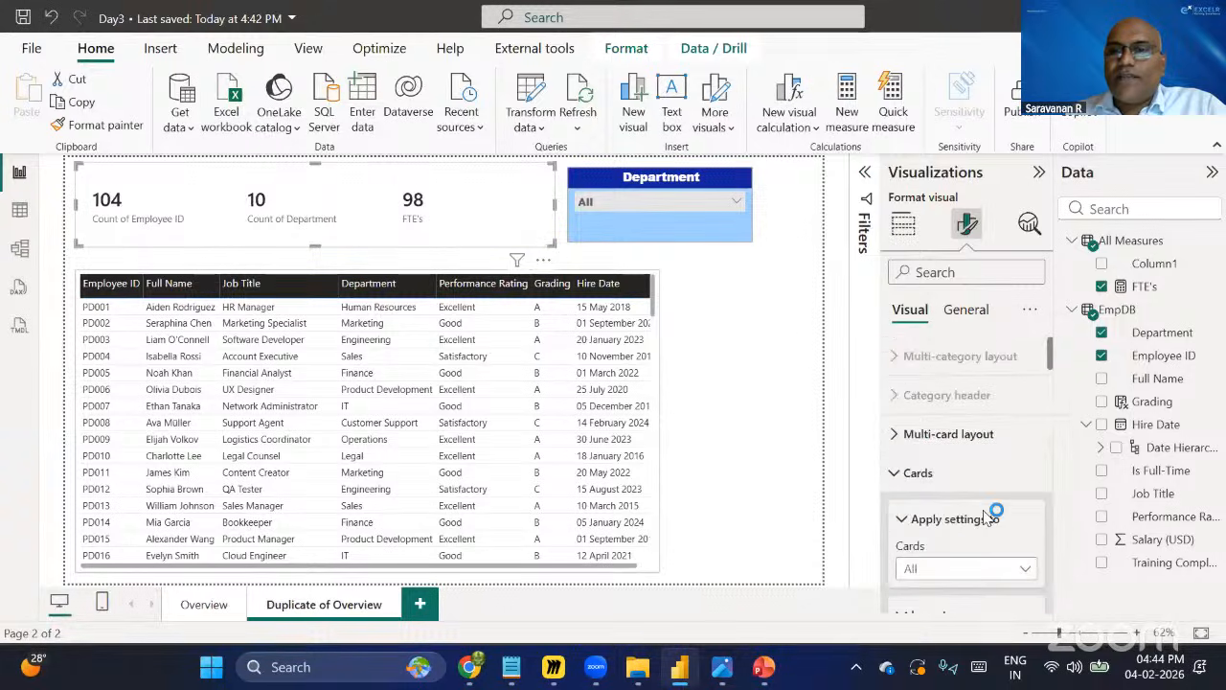
{"action": "scroll", "coordinate": [990, 518], "scroll_direction": "down", "scroll_amount": 2}
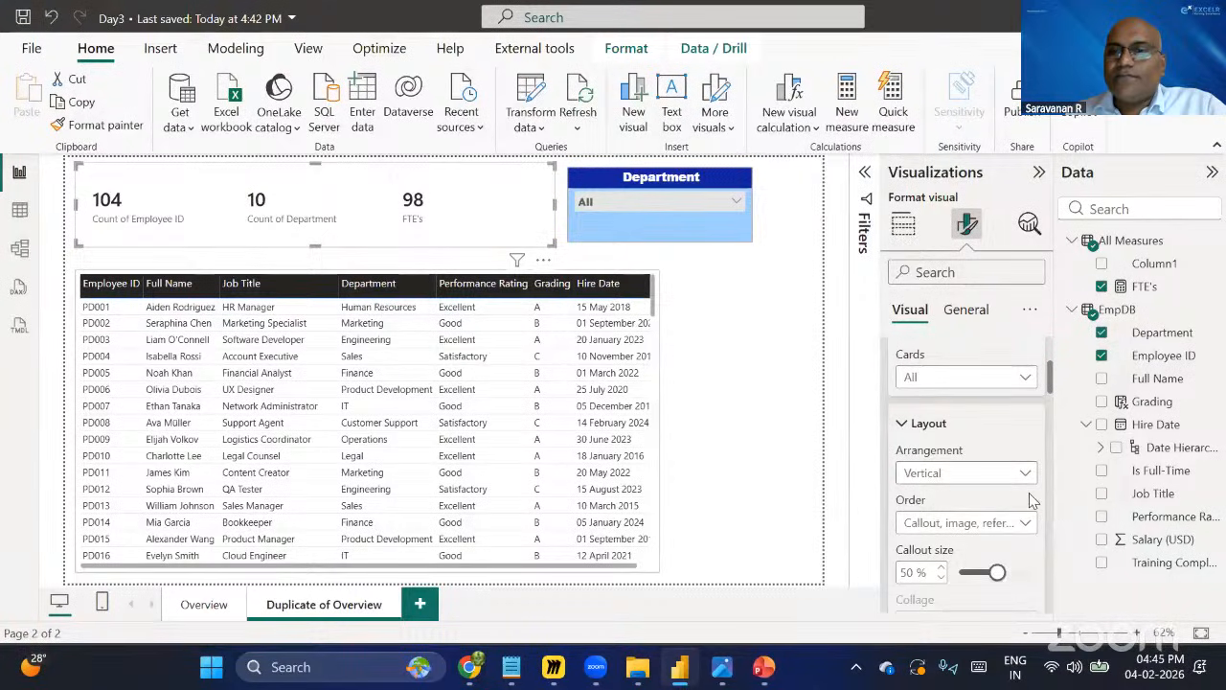
{"action": "scroll", "coordinate": [1032, 500], "scroll_direction": "down", "scroll_amount": 1}
{"action": "scroll", "coordinate": [1032, 499], "scroll_direction": "up", "scroll_amount": 1}
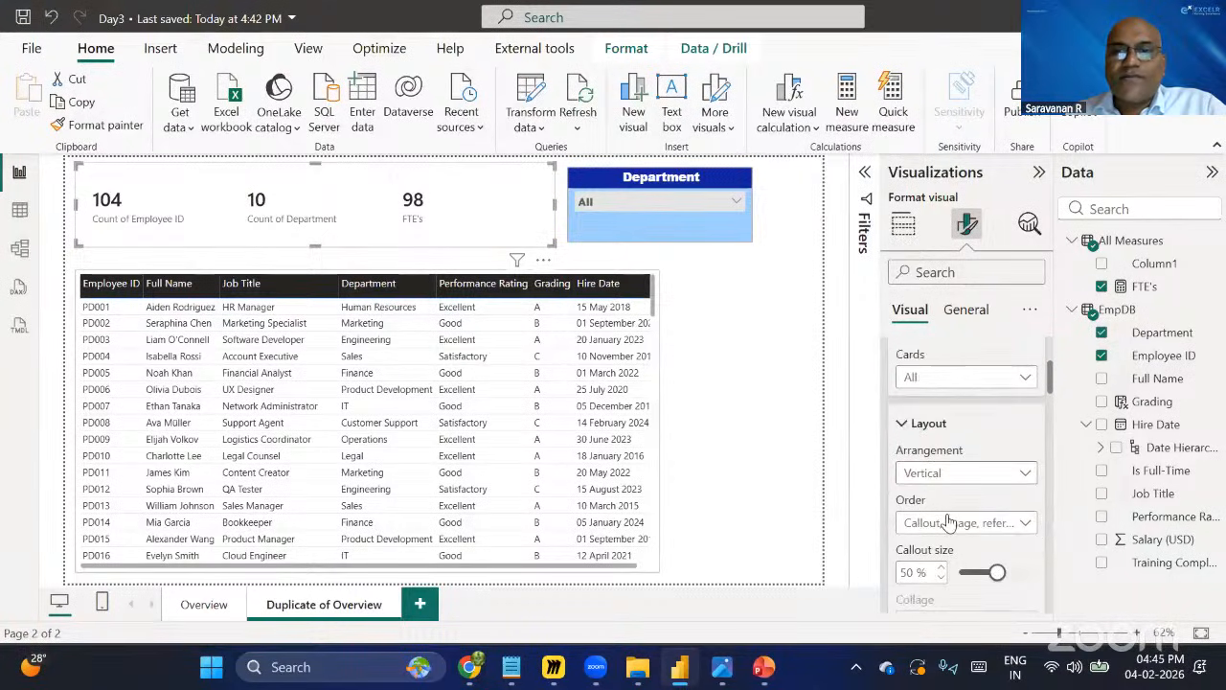
{"action": "left_click", "coordinate": [966, 474]}
{"action": "left_click", "coordinate": [943, 520]}
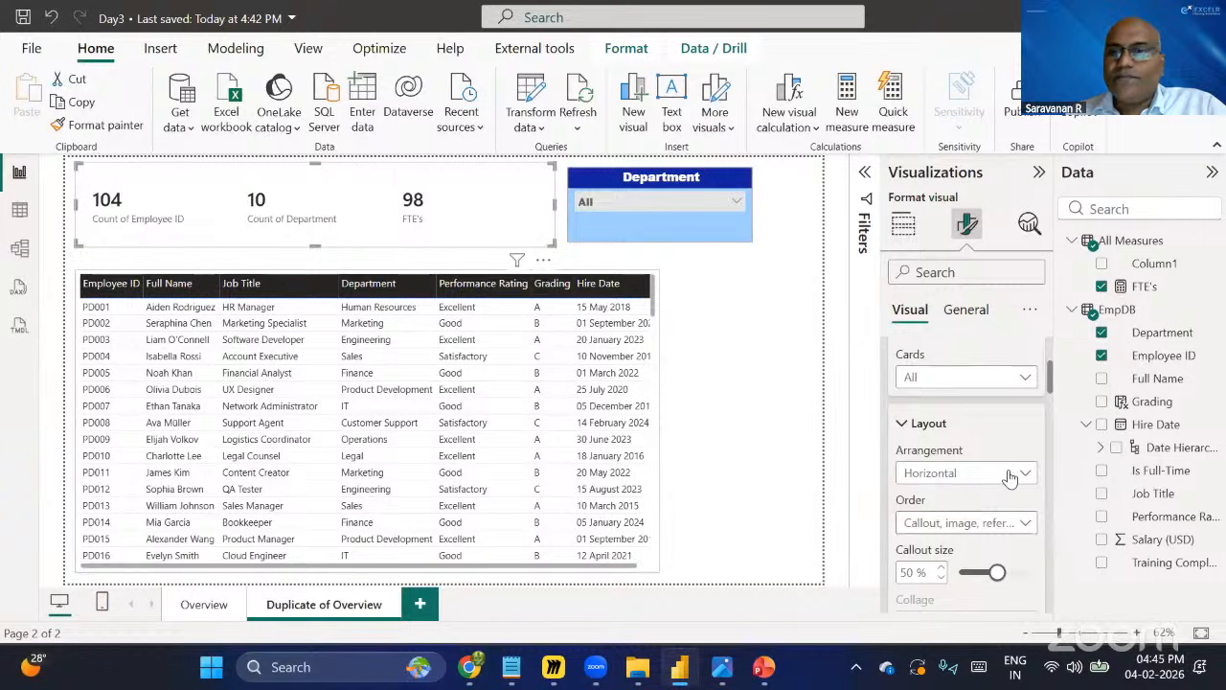
{"action": "left_click", "coordinate": [968, 474]}
{"action": "left_click", "coordinate": [969, 498]}
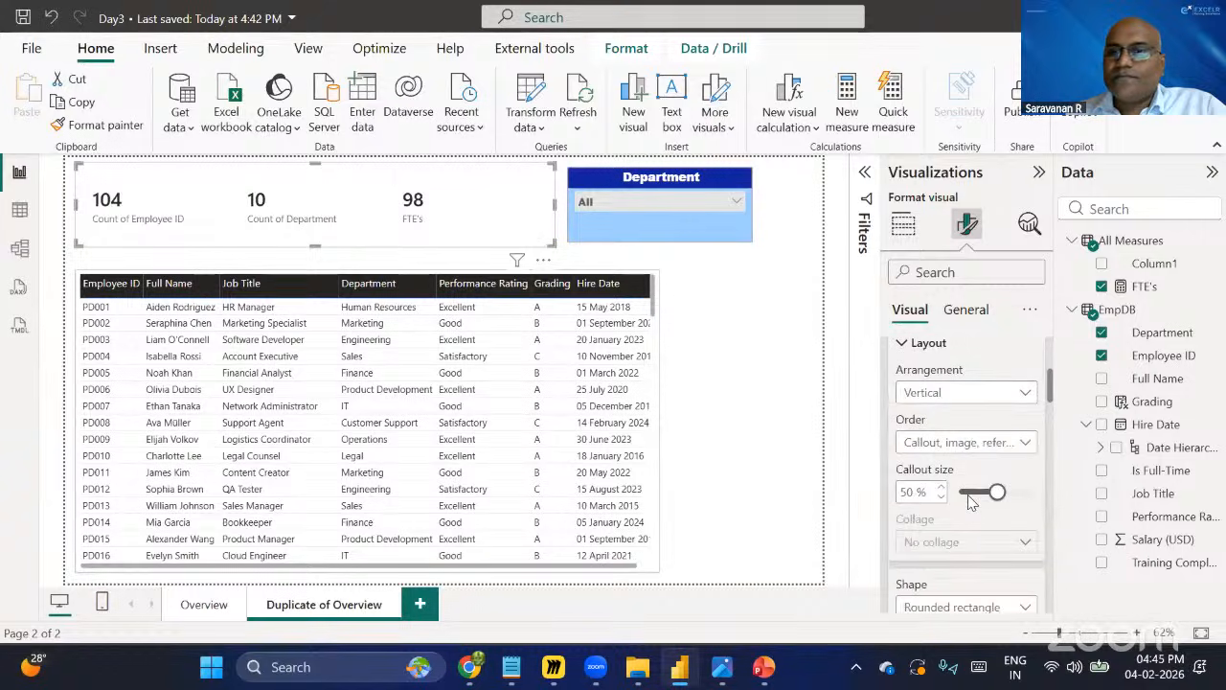
Turn on the accent bar for the card visual's cards.
{"action": "scroll", "coordinate": [970, 500], "scroll_direction": "down", "scroll_amount": 5}
{"action": "scroll", "coordinate": [969, 500], "scroll_direction": "down", "scroll_amount": 6}
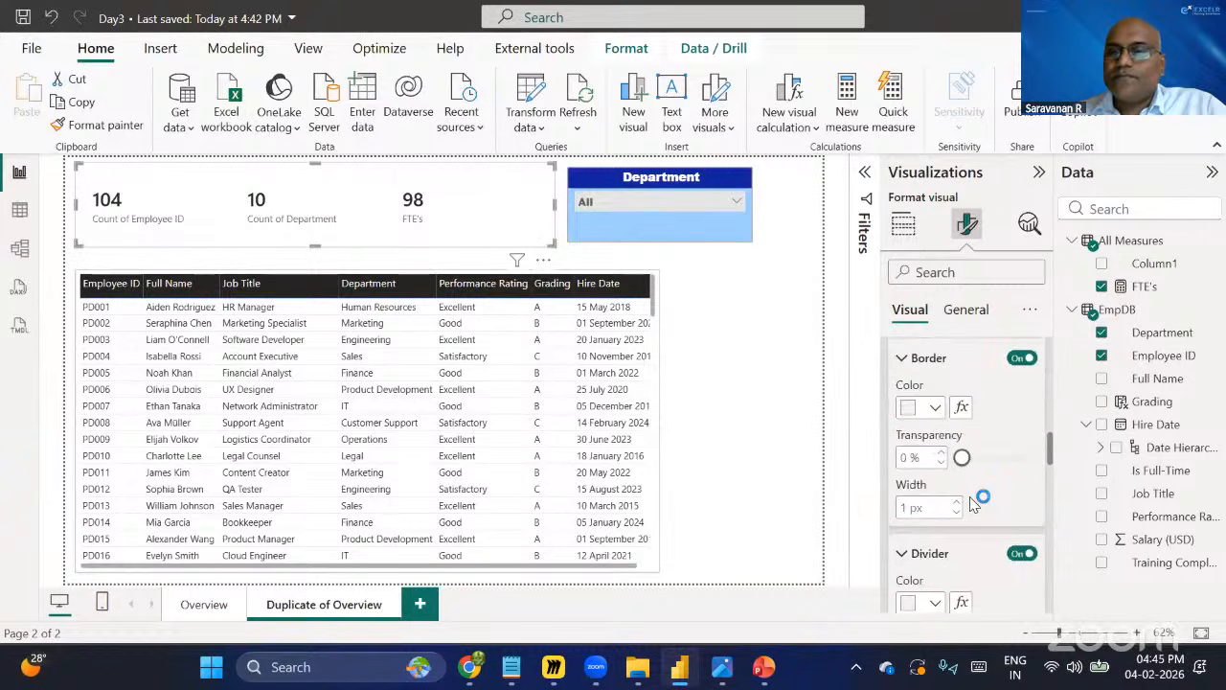
{"action": "scroll", "coordinate": [972, 498], "scroll_direction": "down", "scroll_amount": 5}
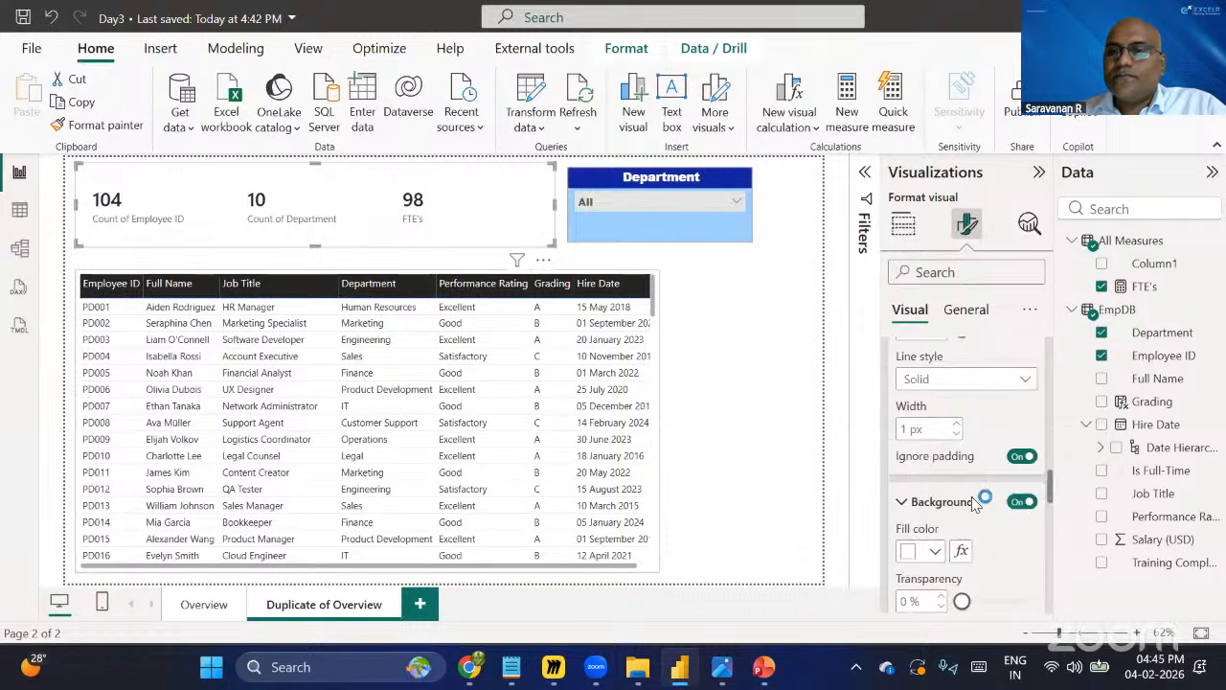
{"action": "scroll", "coordinate": [971, 496], "scroll_direction": "up", "scroll_amount": 2}
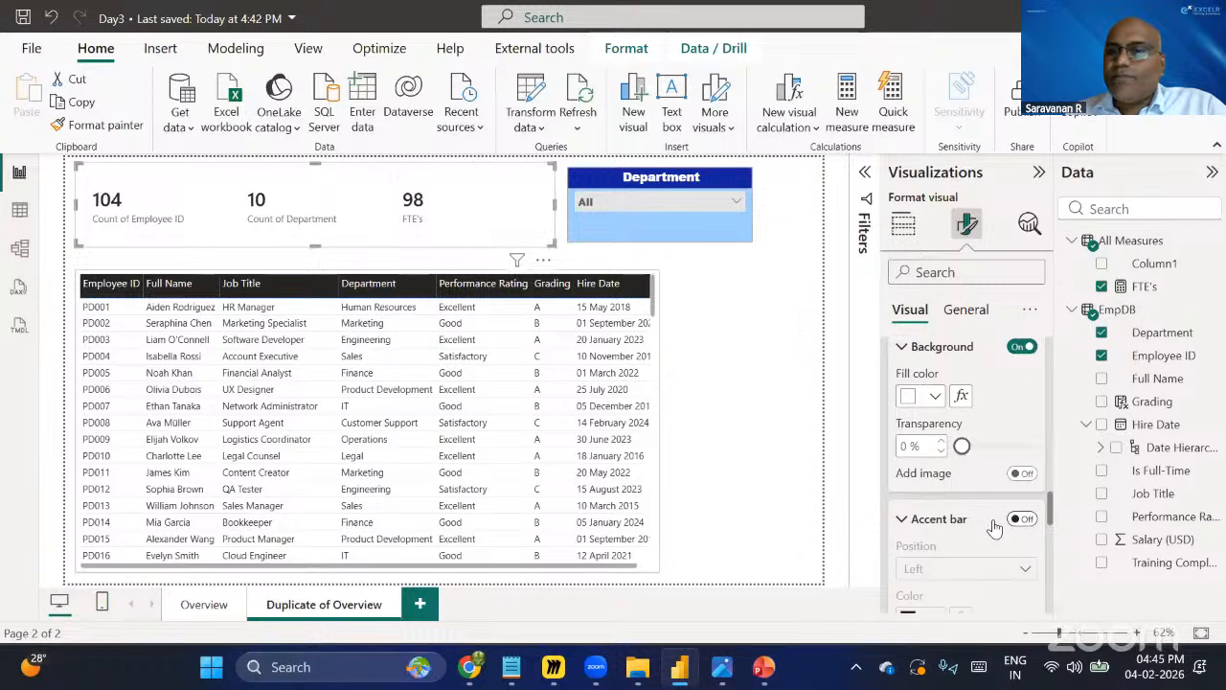
{"action": "left_click", "coordinate": [1023, 520]}
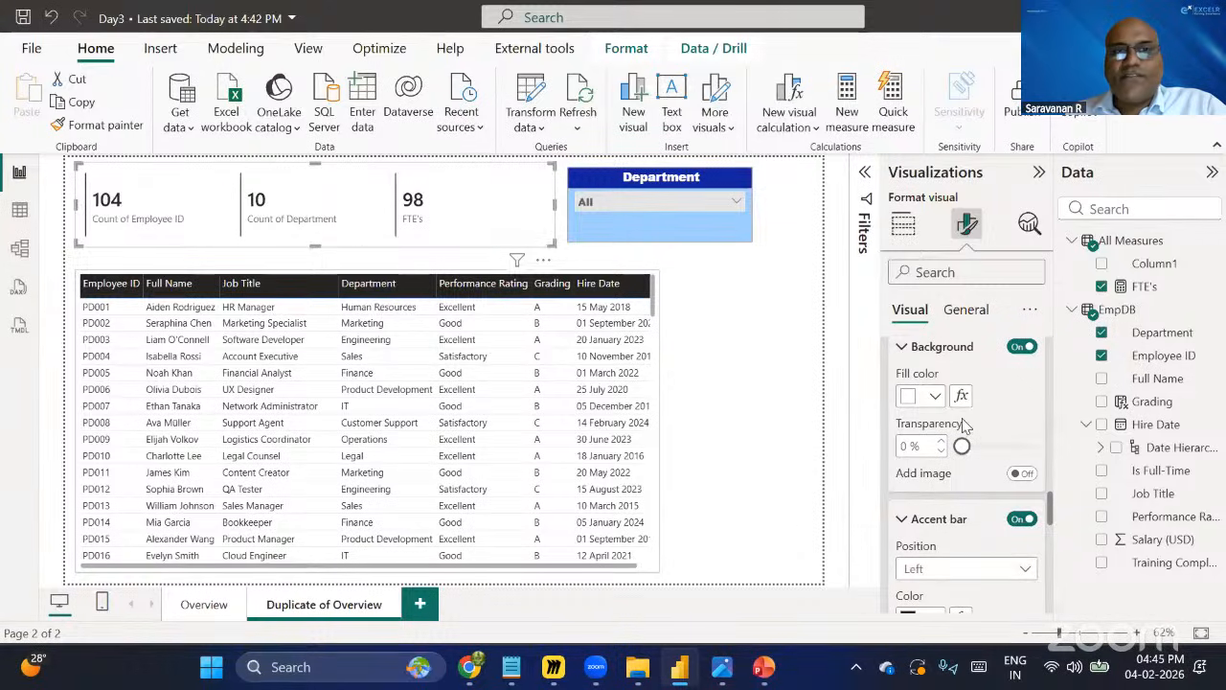
Set the card visual's accent bar colour to a custom dark green, #0C6343.
{"action": "scroll", "coordinate": [939, 525], "scroll_direction": "down", "scroll_amount": 1}
{"action": "left_click", "coordinate": [938, 524]}
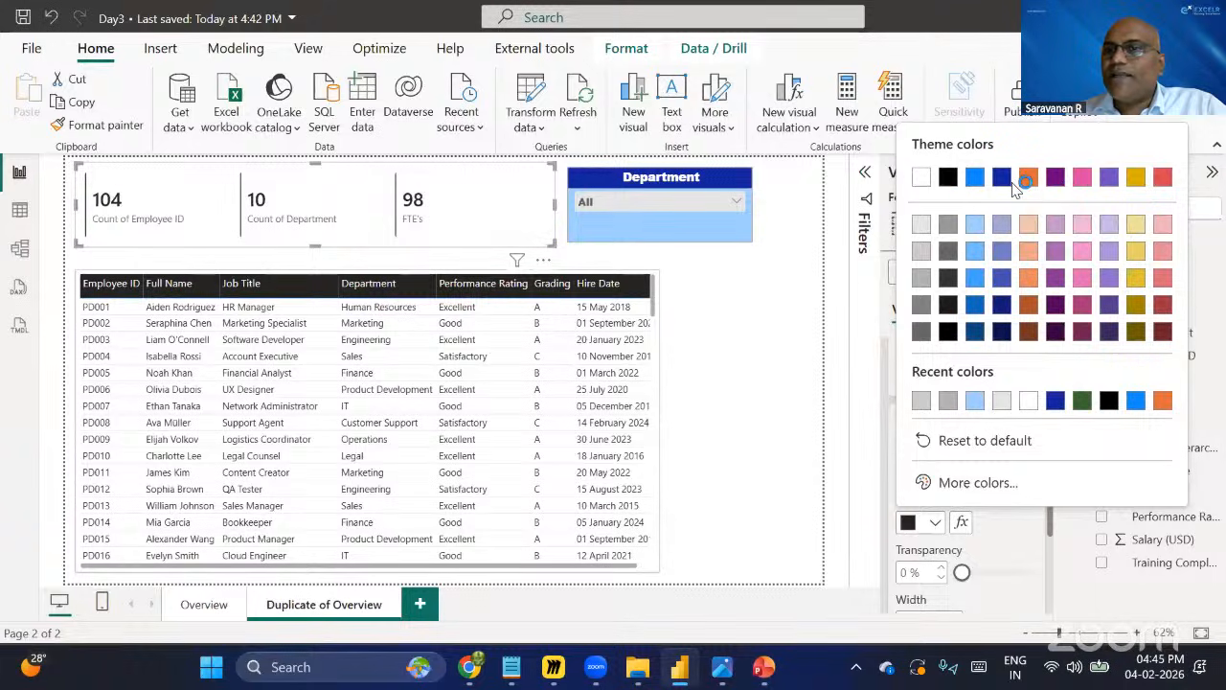
{"action": "left_click", "coordinate": [996, 484]}
{"action": "left_click", "coordinate": [1027, 393]}
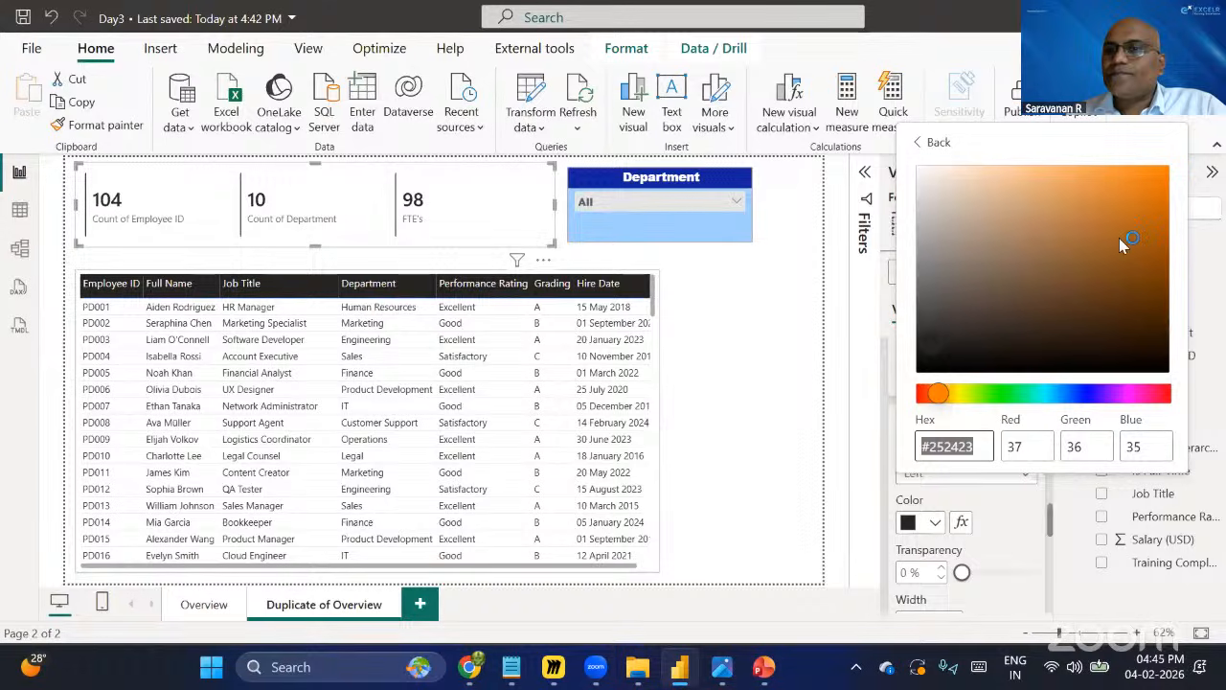
{"action": "left_click", "coordinate": [1150, 215]}
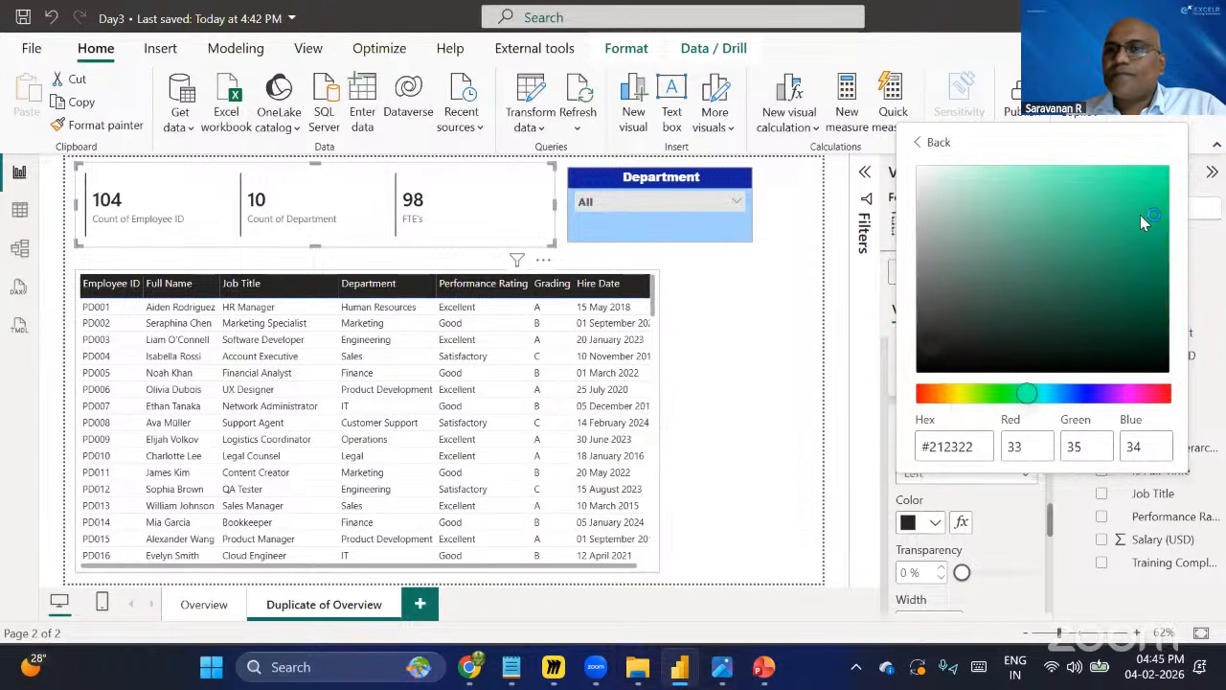
{"action": "left_click", "coordinate": [1139, 294]}
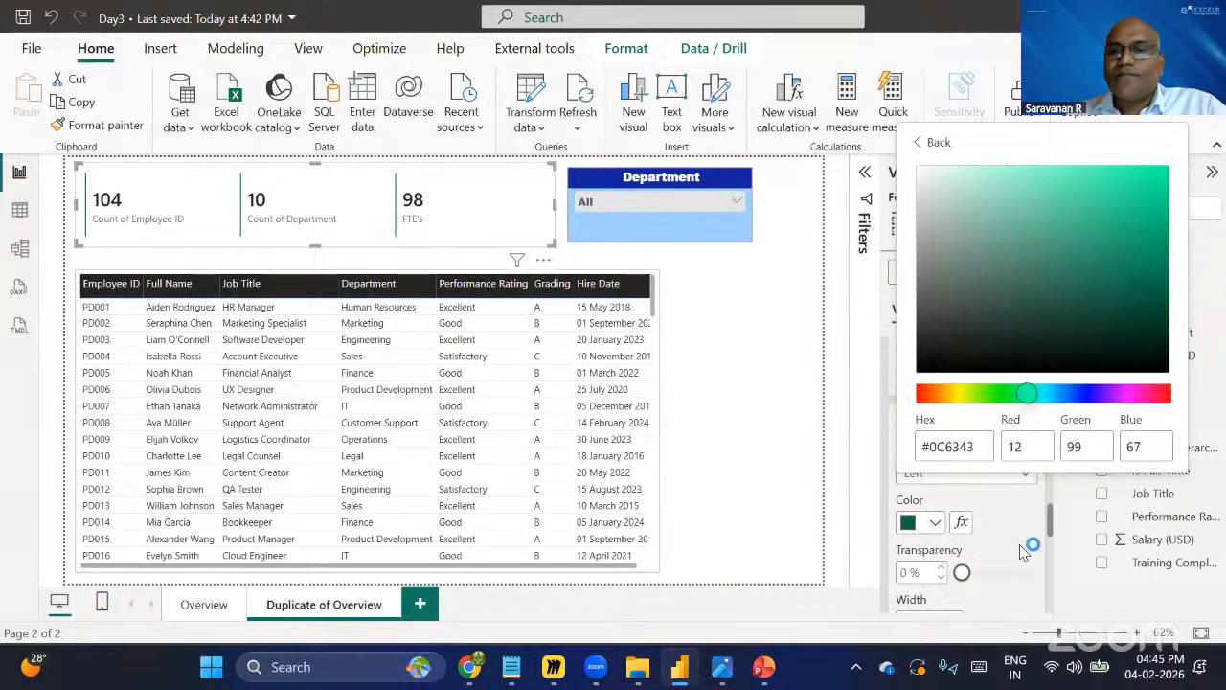
Turn on shadow and glow for the cards and try the glow's offset and position options.
{"action": "scroll", "coordinate": [1027, 486], "scroll_direction": "down", "scroll_amount": 3}
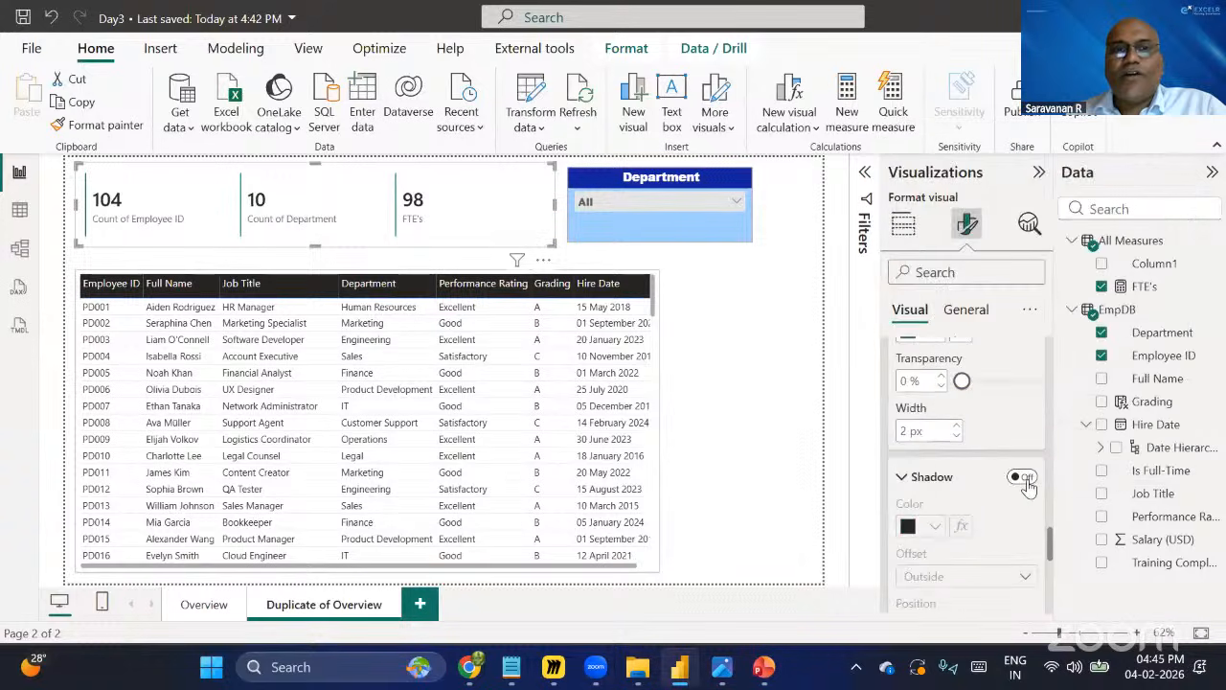
{"action": "left_click", "coordinate": [1023, 478]}
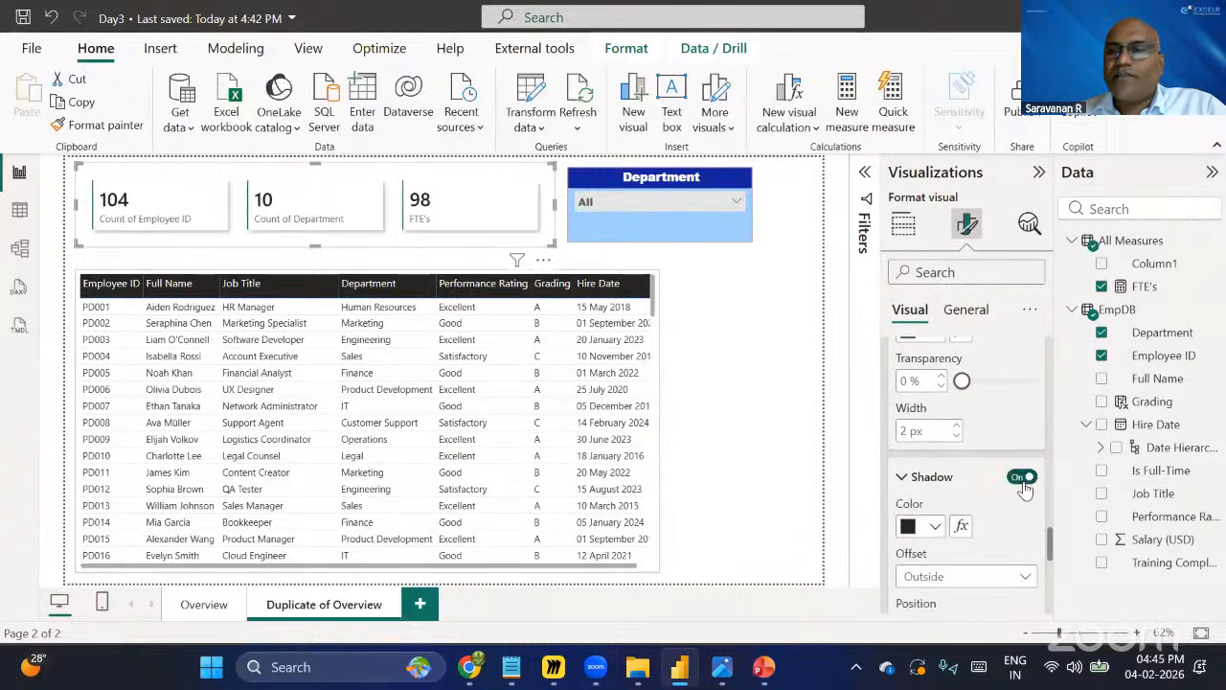
{"action": "scroll", "coordinate": [1024, 489], "scroll_direction": "down", "scroll_amount": 3}
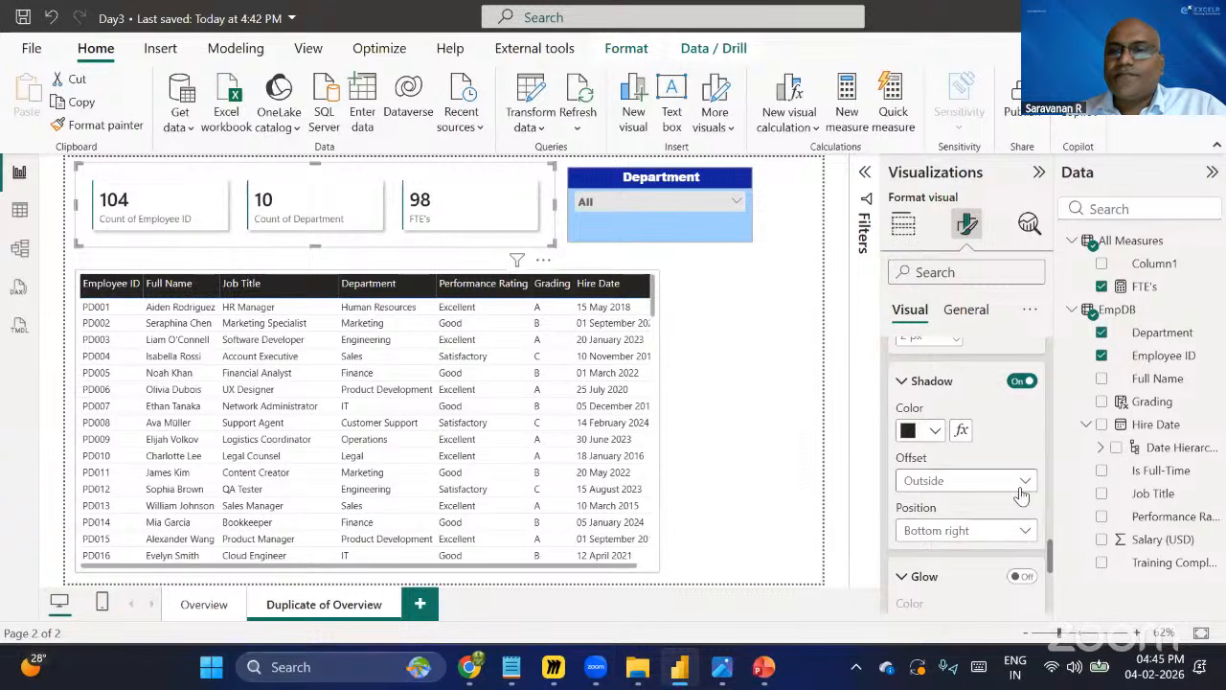
{"action": "scroll", "coordinate": [1031, 412], "scroll_direction": "down", "scroll_amount": 2}
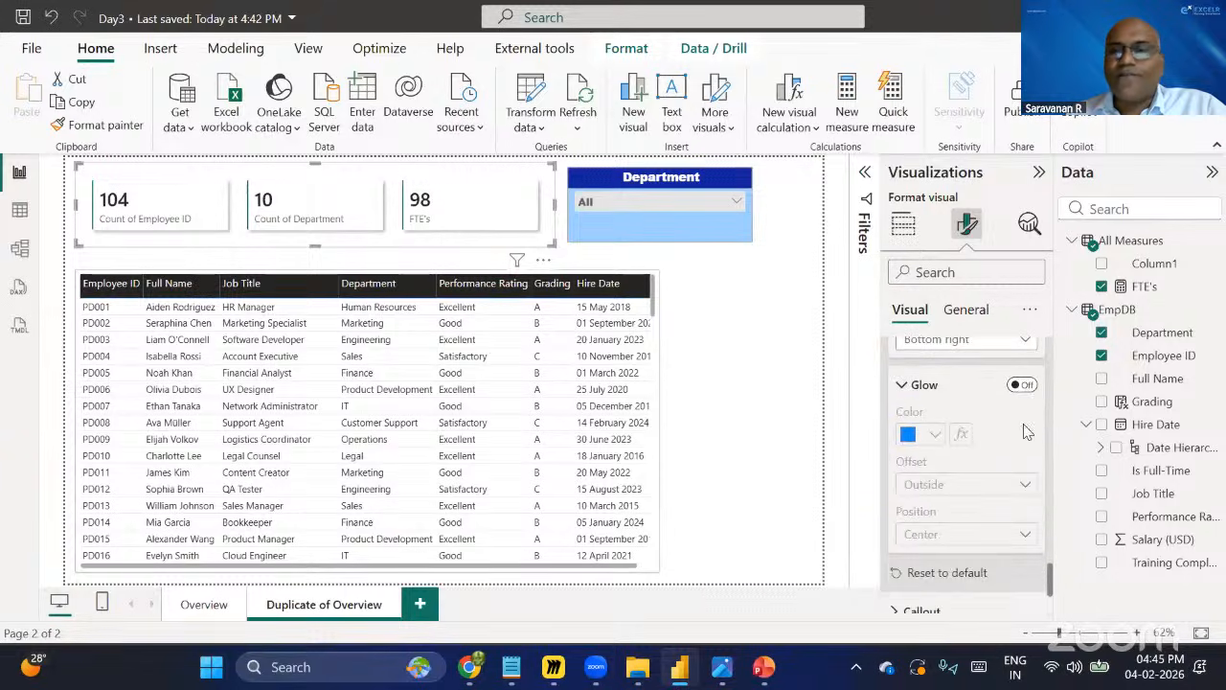
{"action": "left_click", "coordinate": [1022, 384]}
{"action": "scroll", "coordinate": [963, 402], "scroll_direction": "down", "scroll_amount": 1}
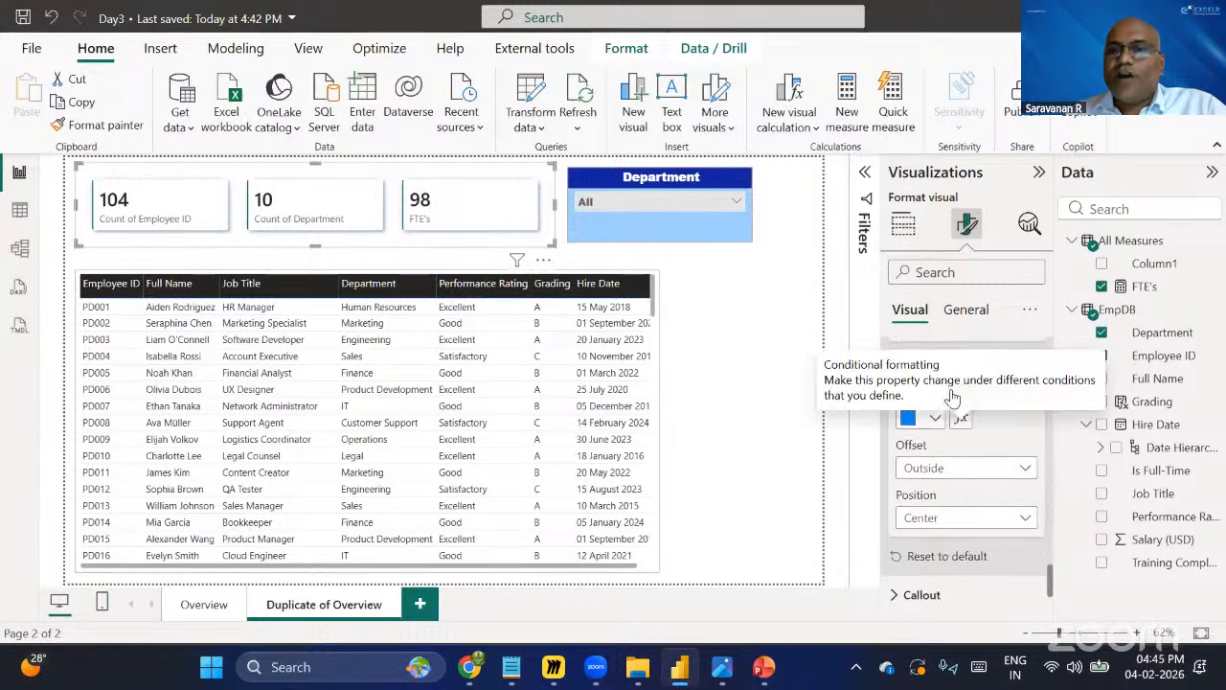
{"action": "scroll", "coordinate": [953, 397], "scroll_direction": "down", "scroll_amount": 2}
{"action": "left_click", "coordinate": [962, 389]}
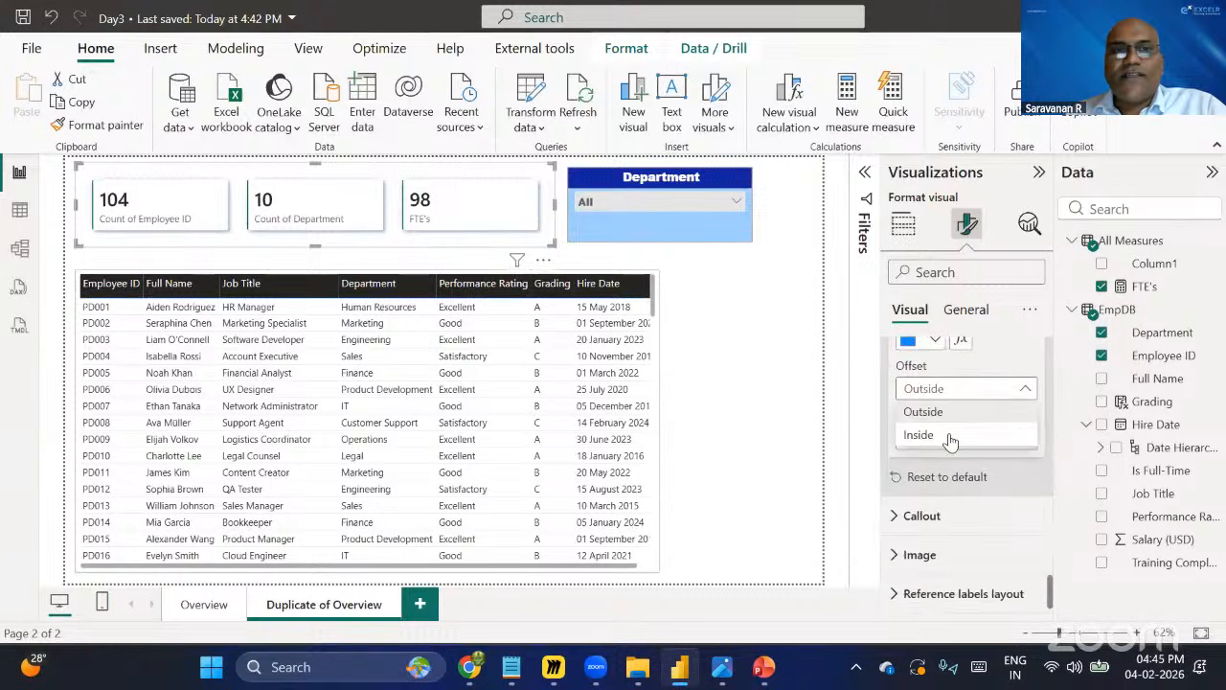
{"action": "left_click", "coordinate": [949, 437]}
{"action": "left_click", "coordinate": [960, 391]}
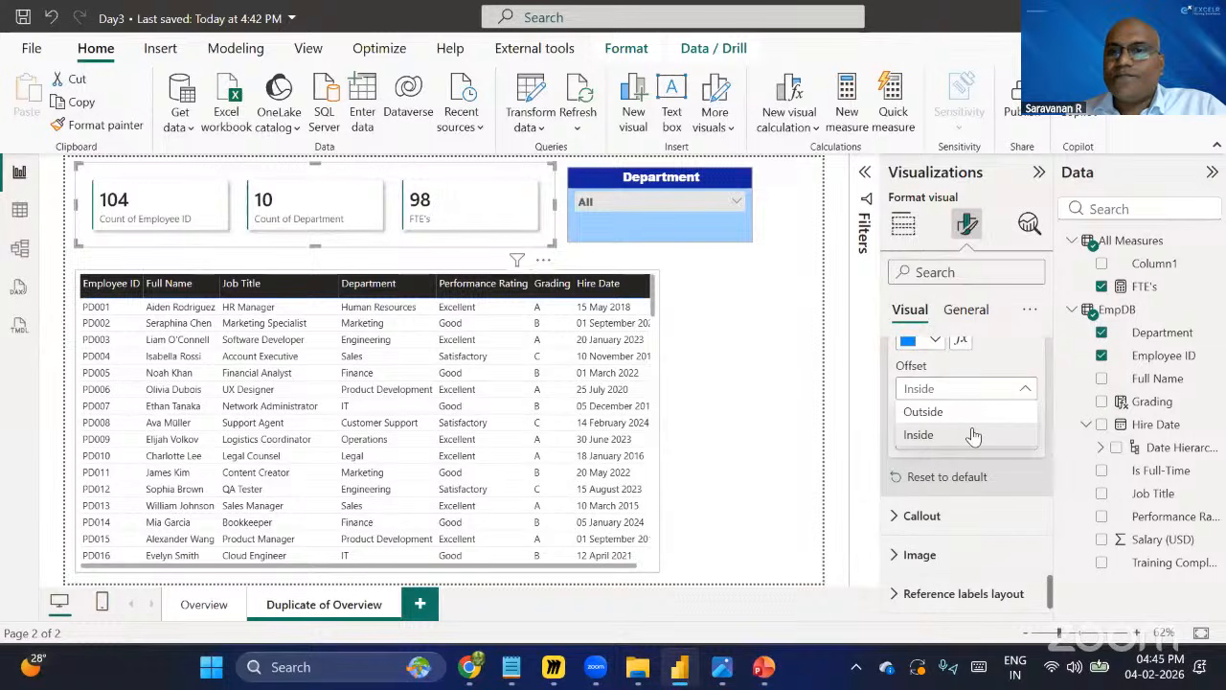
{"action": "left_click", "coordinate": [973, 436]}
{"action": "left_click", "coordinate": [973, 439]}
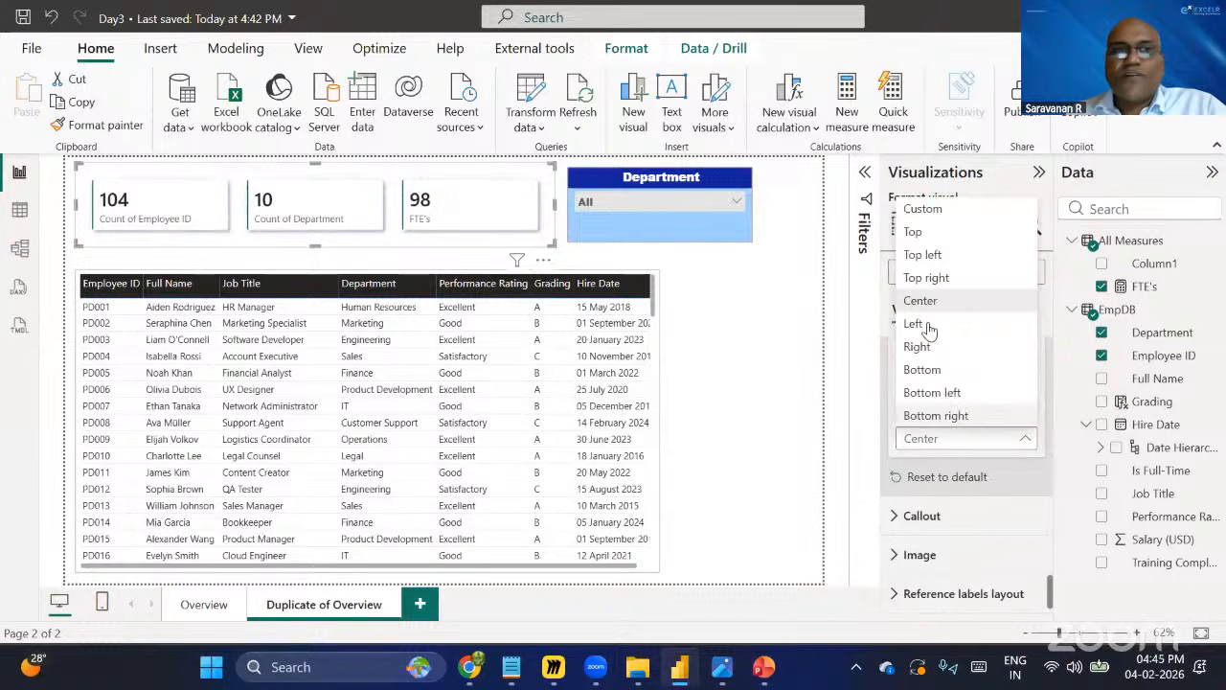
{"action": "left_click", "coordinate": [974, 440]}
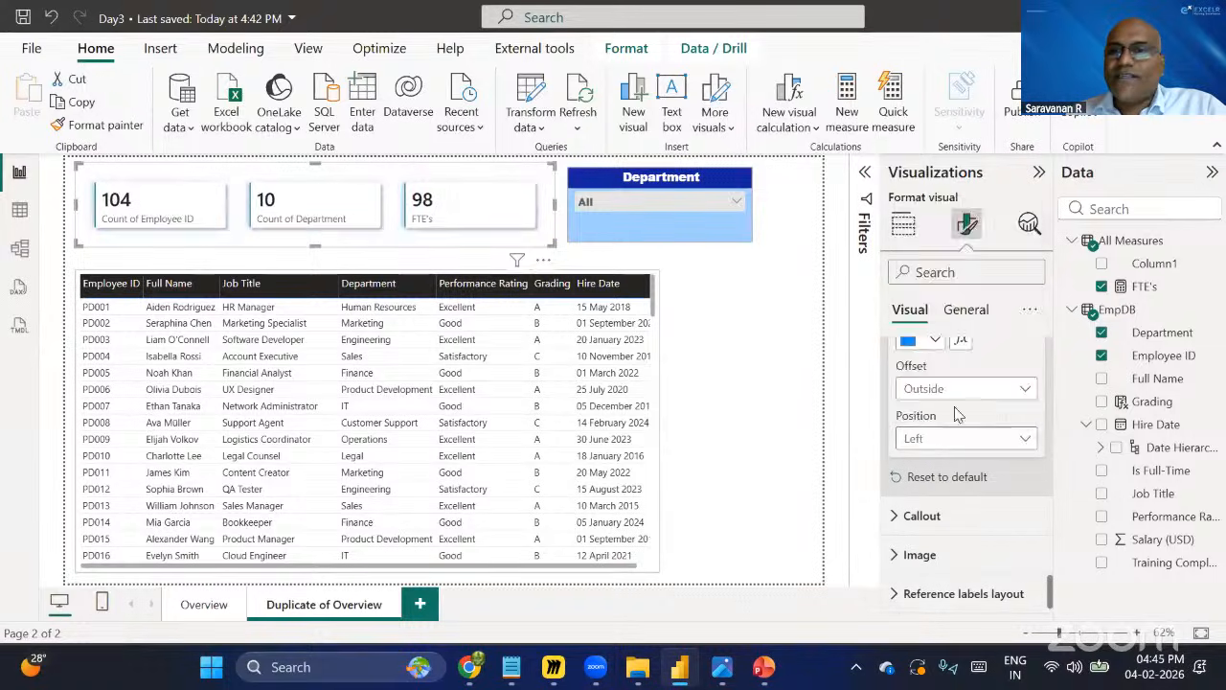
{"action": "left_click", "coordinate": [943, 303]}
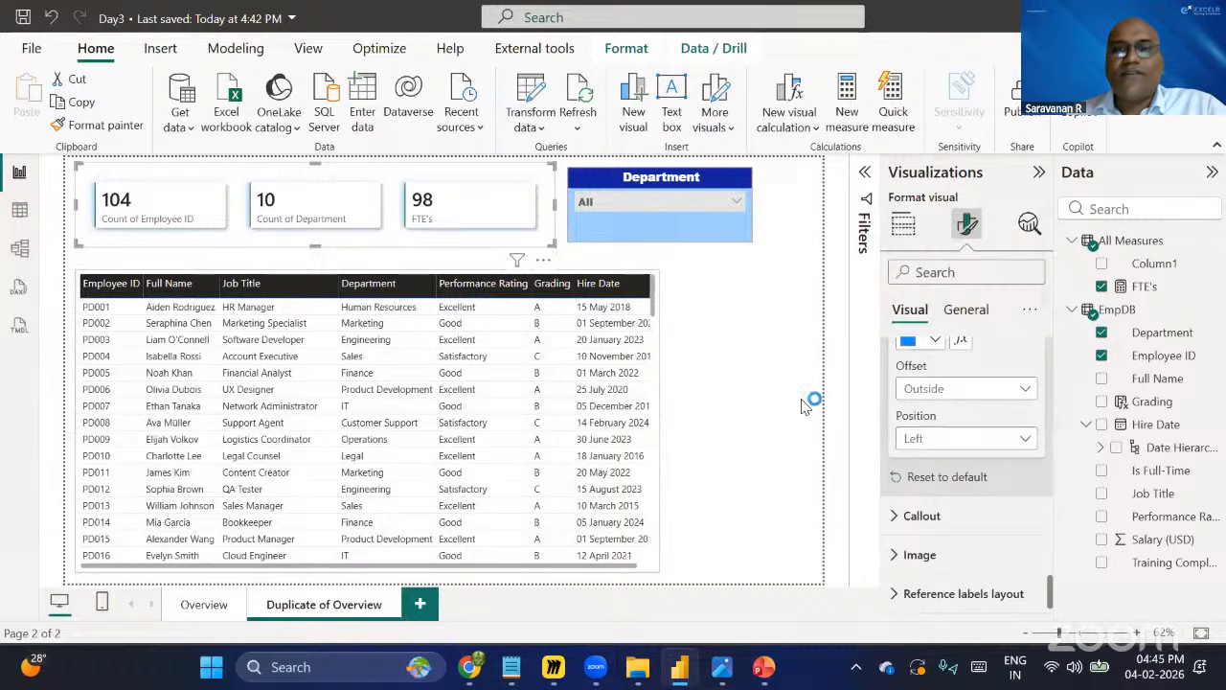
Review the card visual's remaining Visual and General format settings.
{"action": "scroll", "coordinate": [976, 474], "scroll_direction": "down", "scroll_amount": 1}
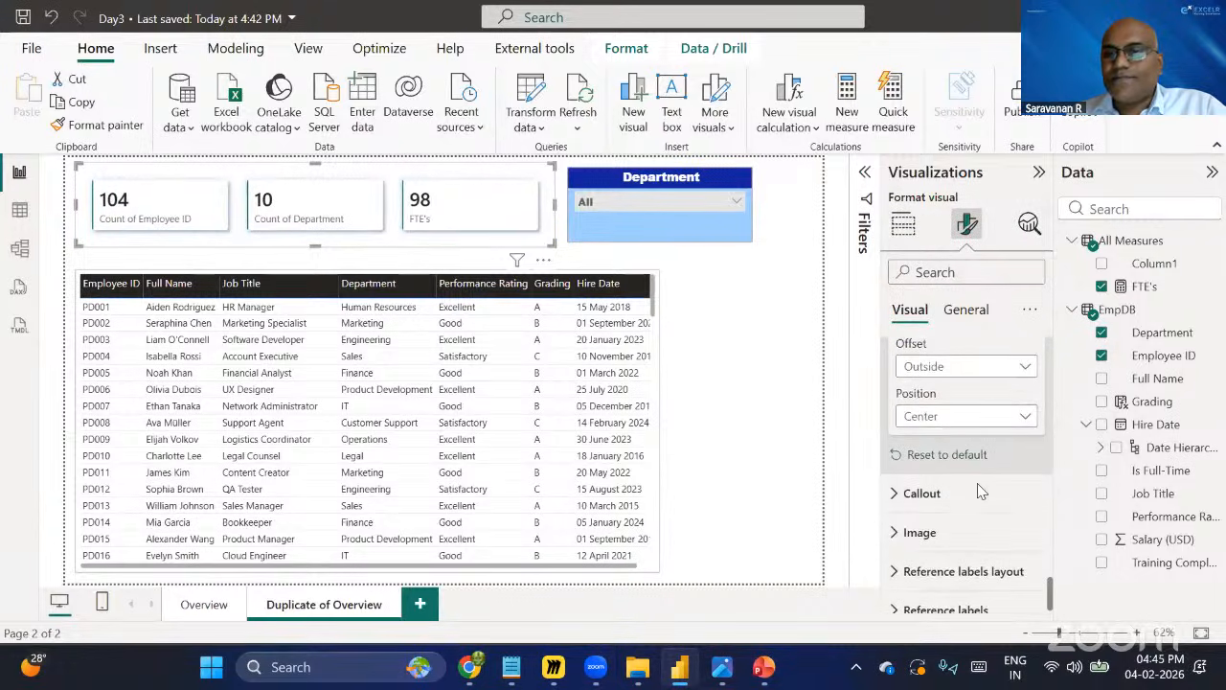
{"action": "scroll", "coordinate": [977, 483], "scroll_direction": "up", "scroll_amount": 3}
{"action": "scroll", "coordinate": [977, 483], "scroll_direction": "up", "scroll_amount": 3}
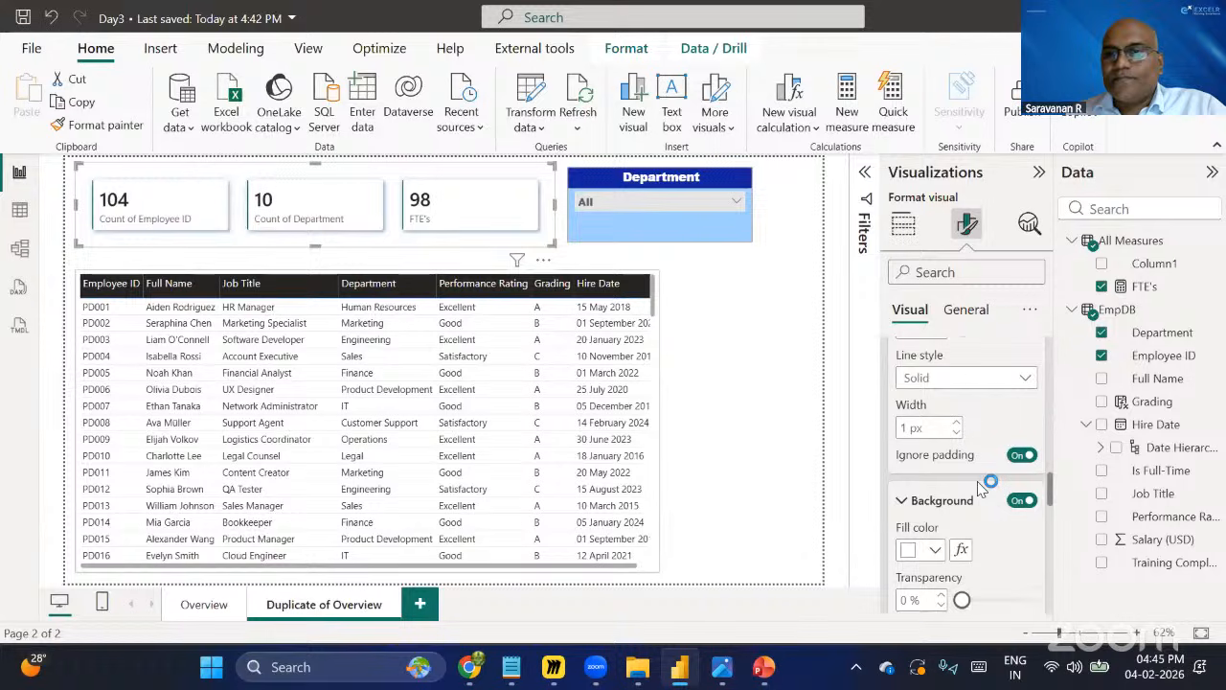
{"action": "scroll", "coordinate": [979, 489], "scroll_direction": "up", "scroll_amount": 3}
{"action": "scroll", "coordinate": [979, 489], "scroll_direction": "up", "scroll_amount": 3}
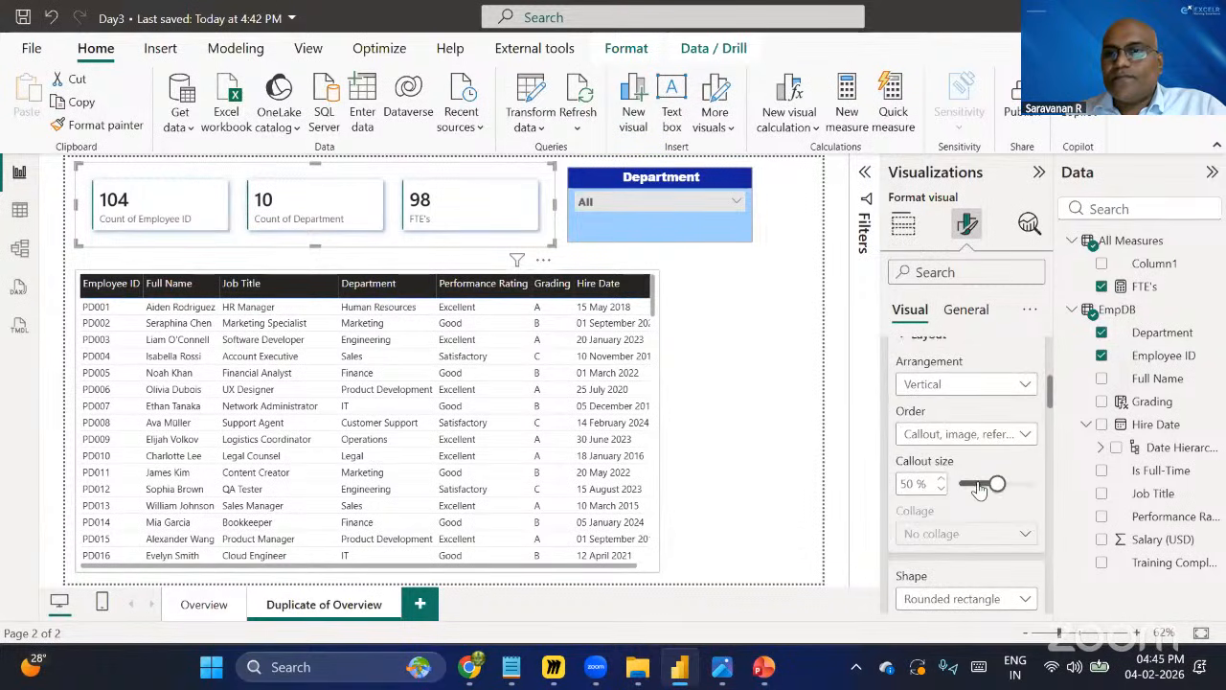
{"action": "scroll", "coordinate": [909, 484], "scroll_direction": "up", "scroll_amount": 5}
{"action": "left_click", "coordinate": [918, 473]}
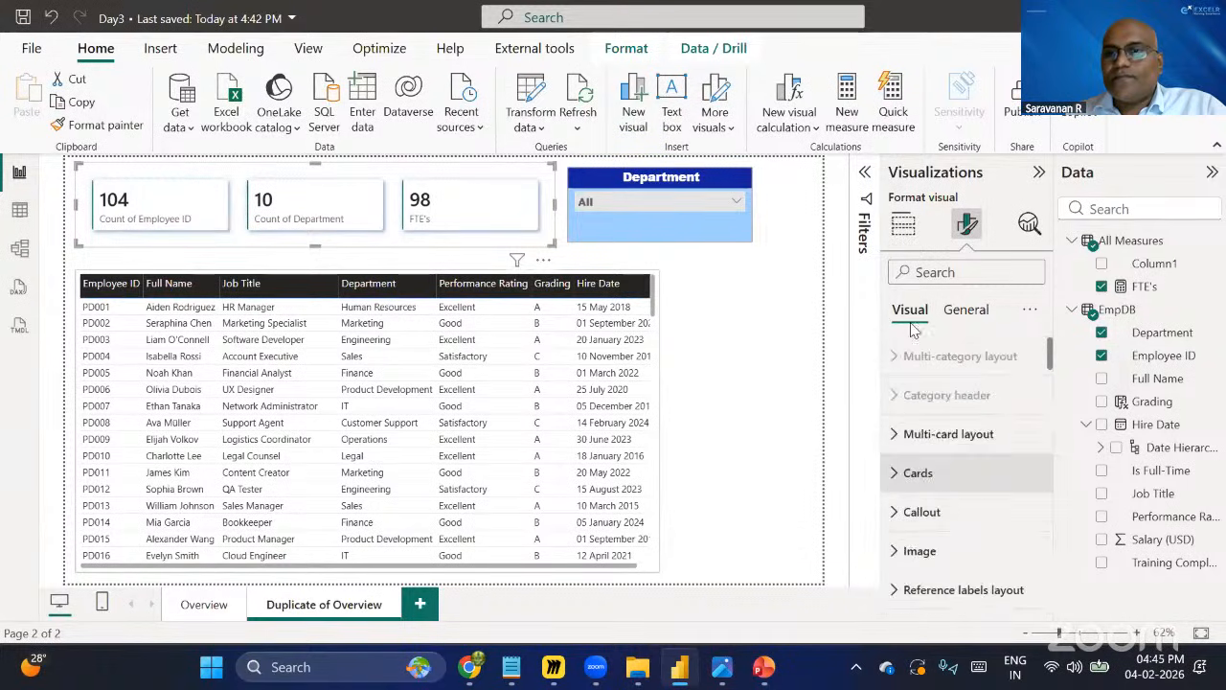
{"action": "left_click", "coordinate": [967, 313]}
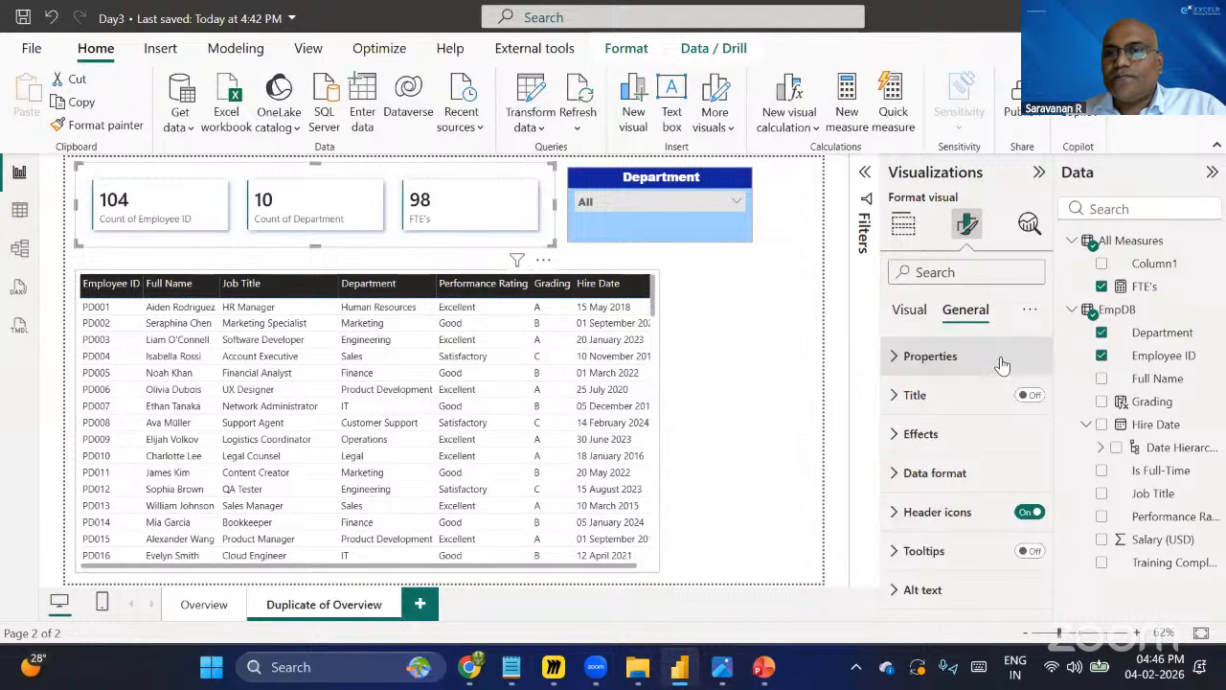
{"action": "left_click", "coordinate": [906, 315]}
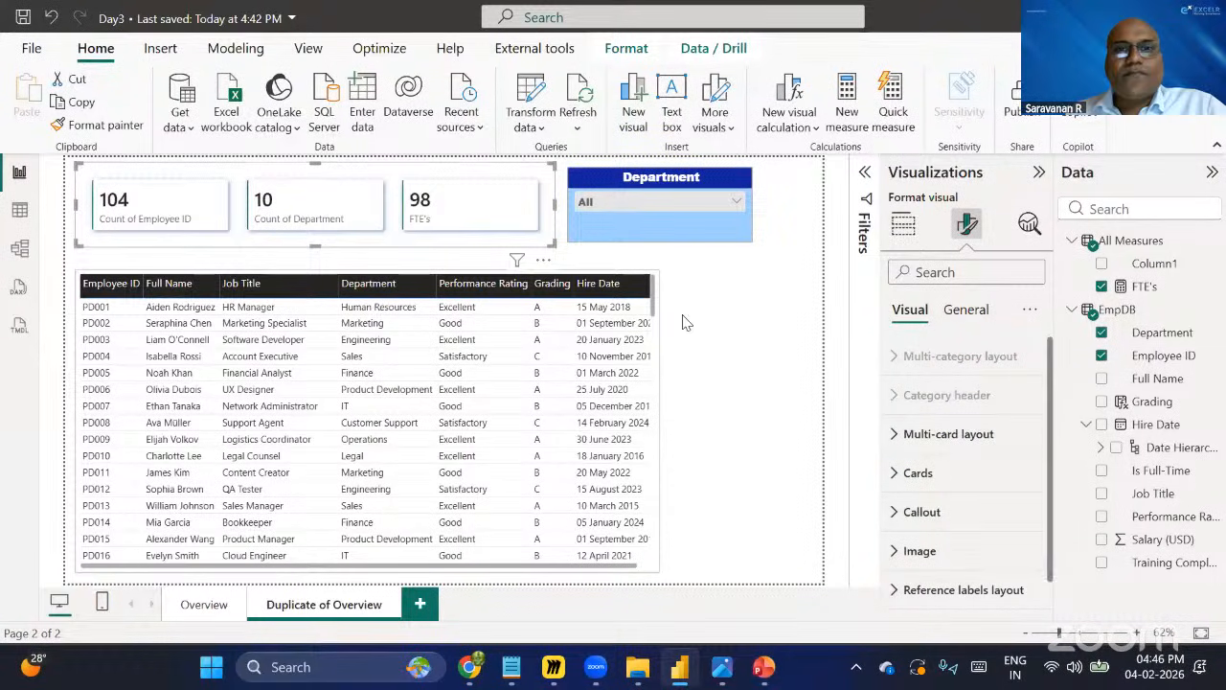
Deselect the card visual and save the report.
{"action": "left_click", "coordinate": [752, 311]}
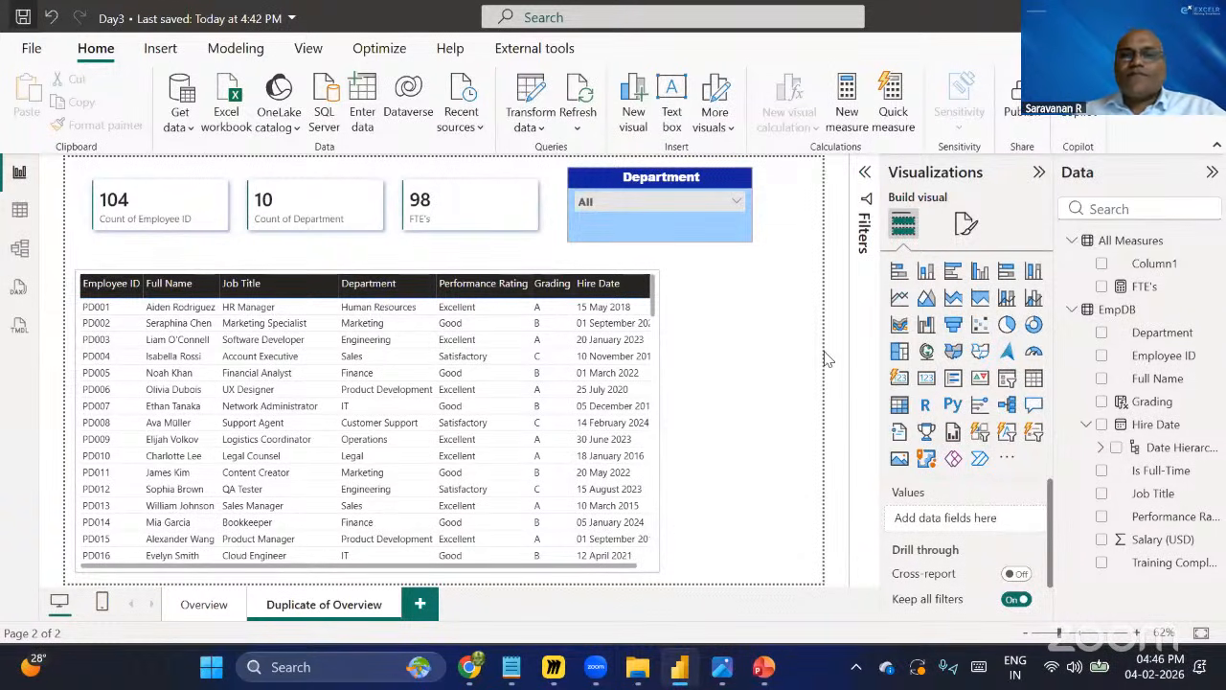
{"action": "key", "text": "ctrl+s"}
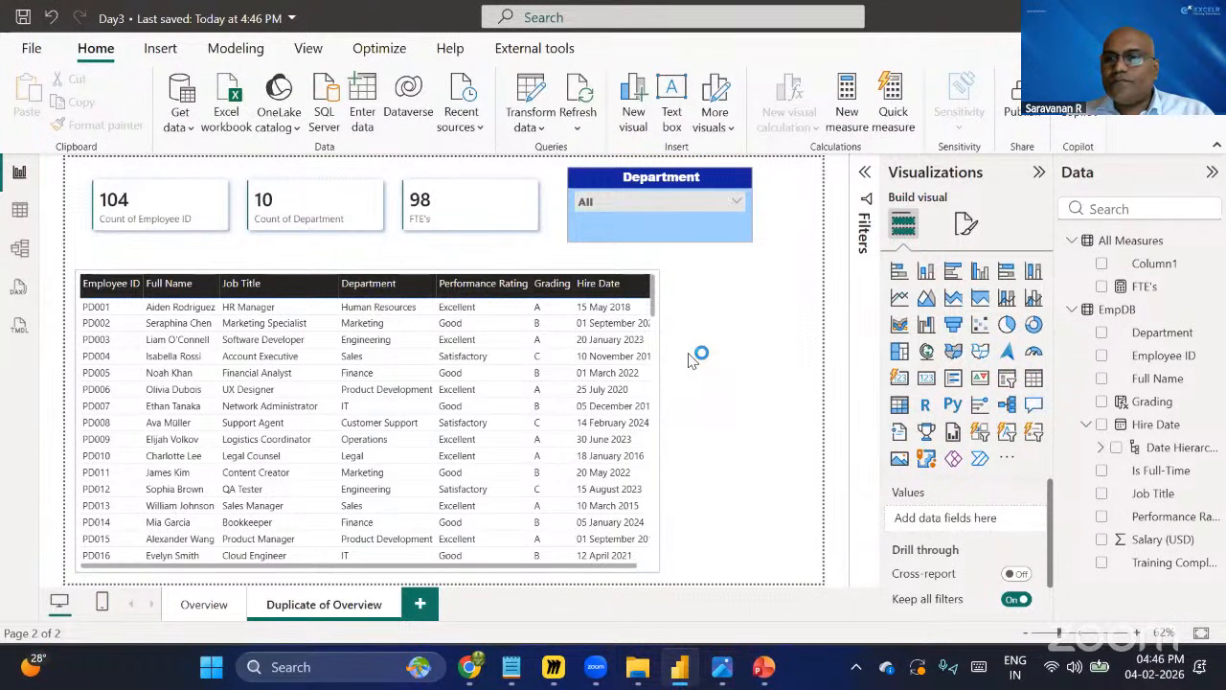
Inspect the Grading column's formula in the table data and return to the report page.
{"action": "left_click", "coordinate": [18, 211]}
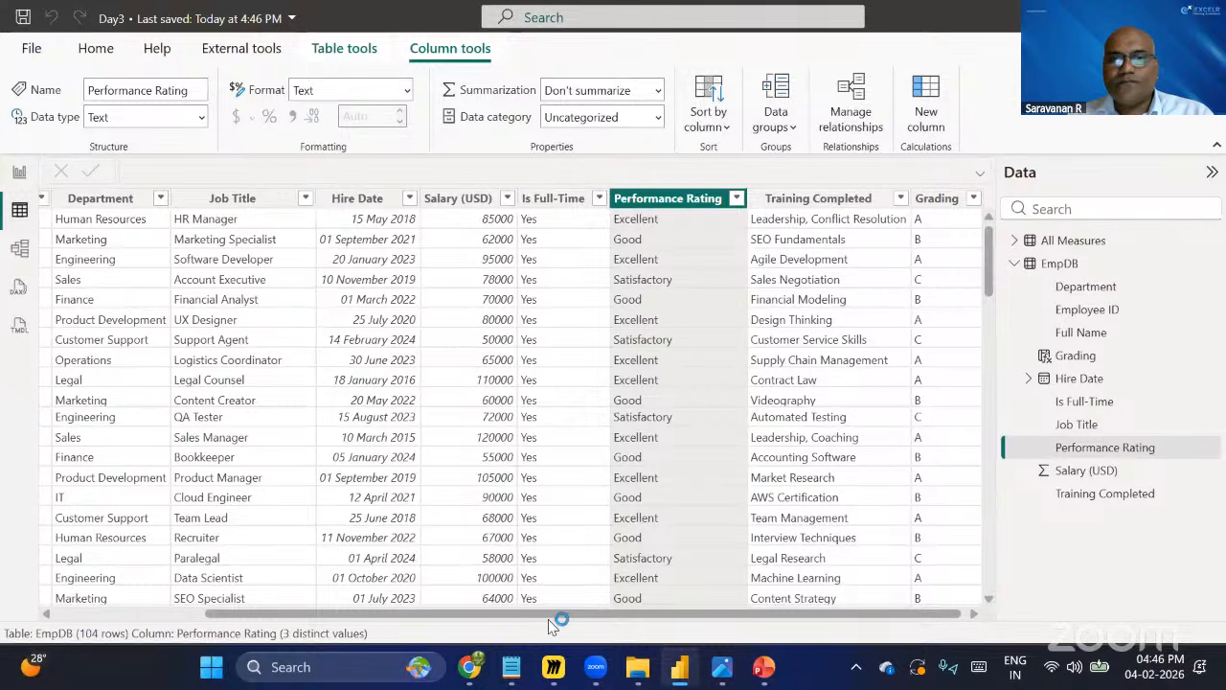
{"action": "left_click_drag", "start_coordinate": [561, 616], "coordinate": [589, 616]}
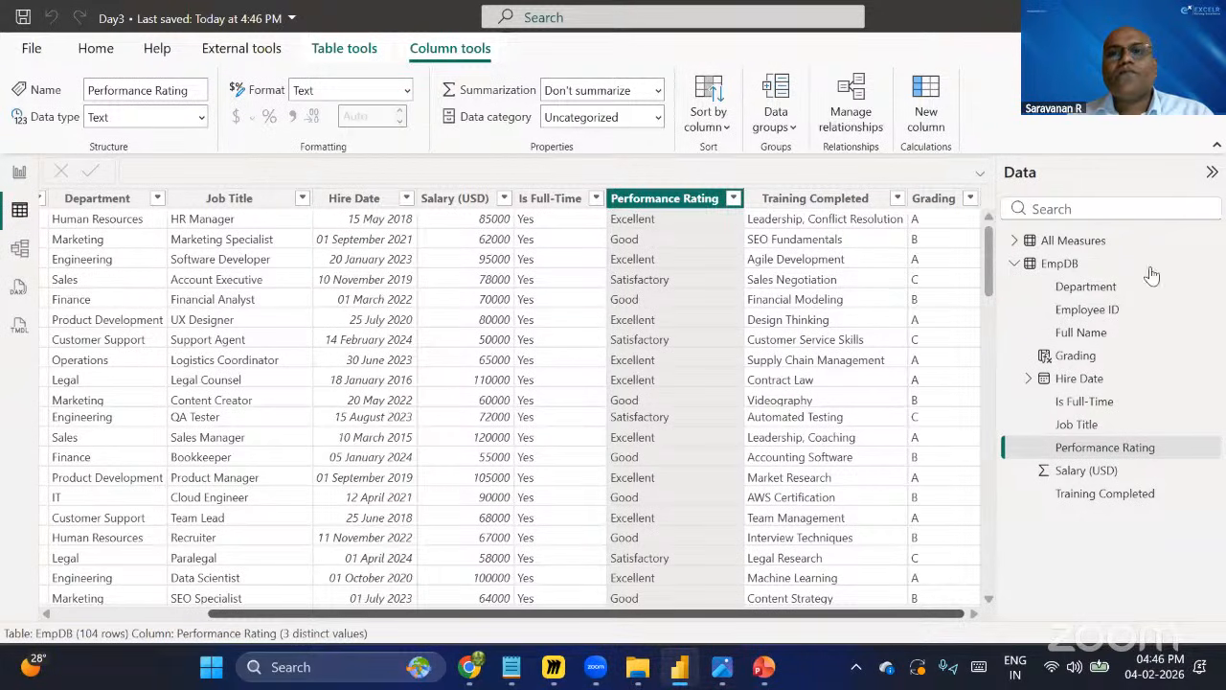
{"action": "left_click", "coordinate": [937, 201]}
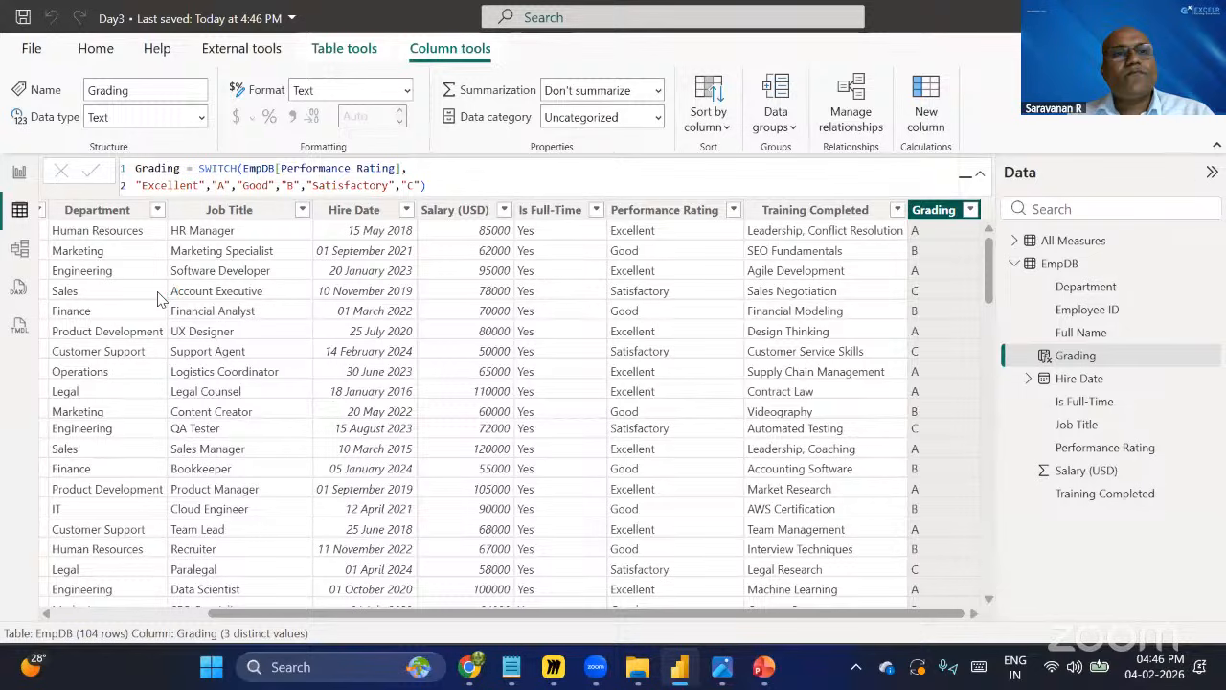
{"action": "left_click", "coordinate": [27, 173]}
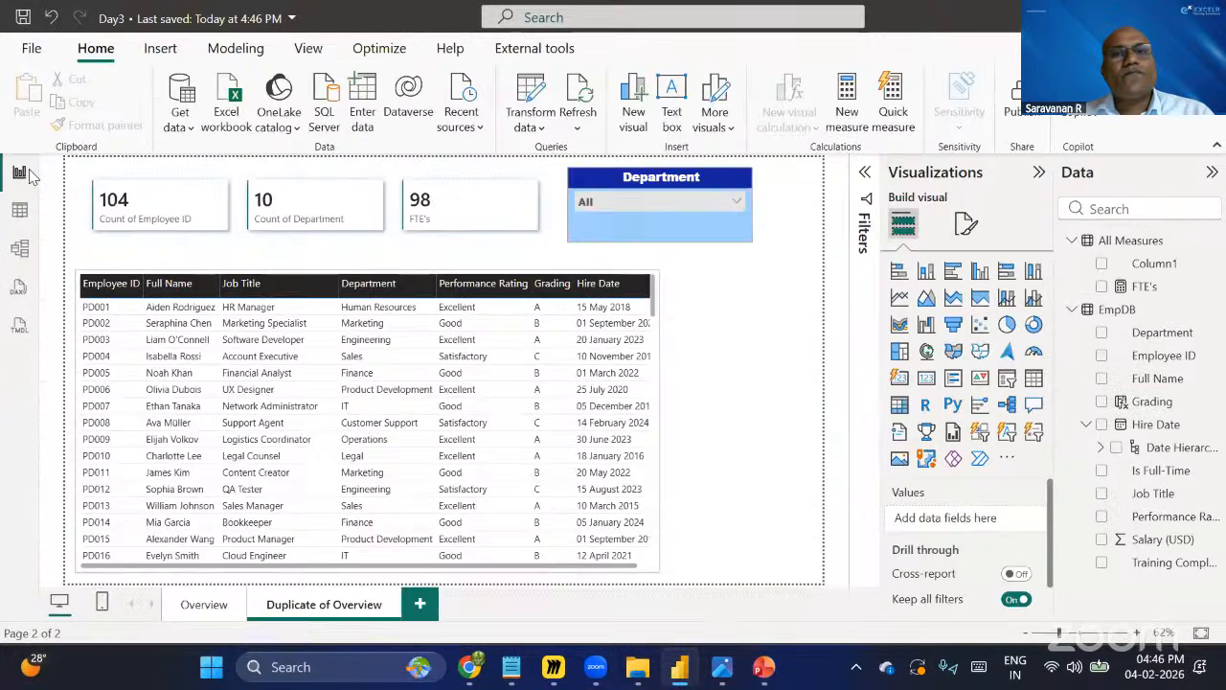
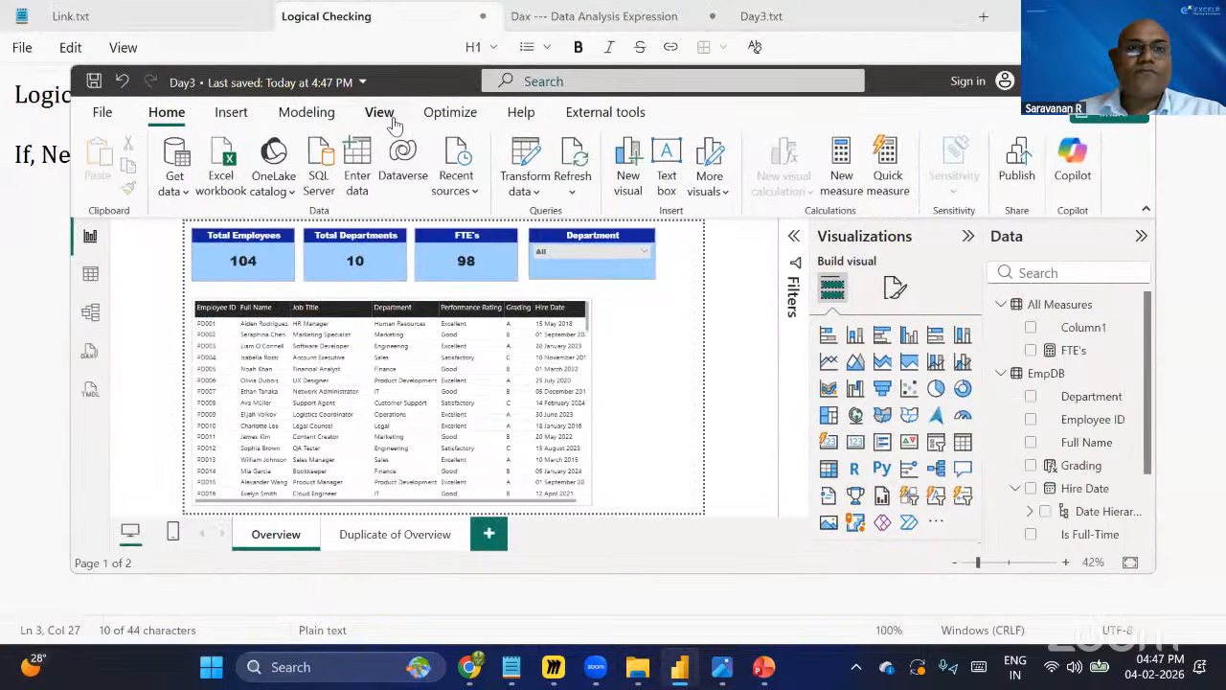
Apply the Bloom theme to the report.
{"action": "left_click", "coordinate": [381, 113]}
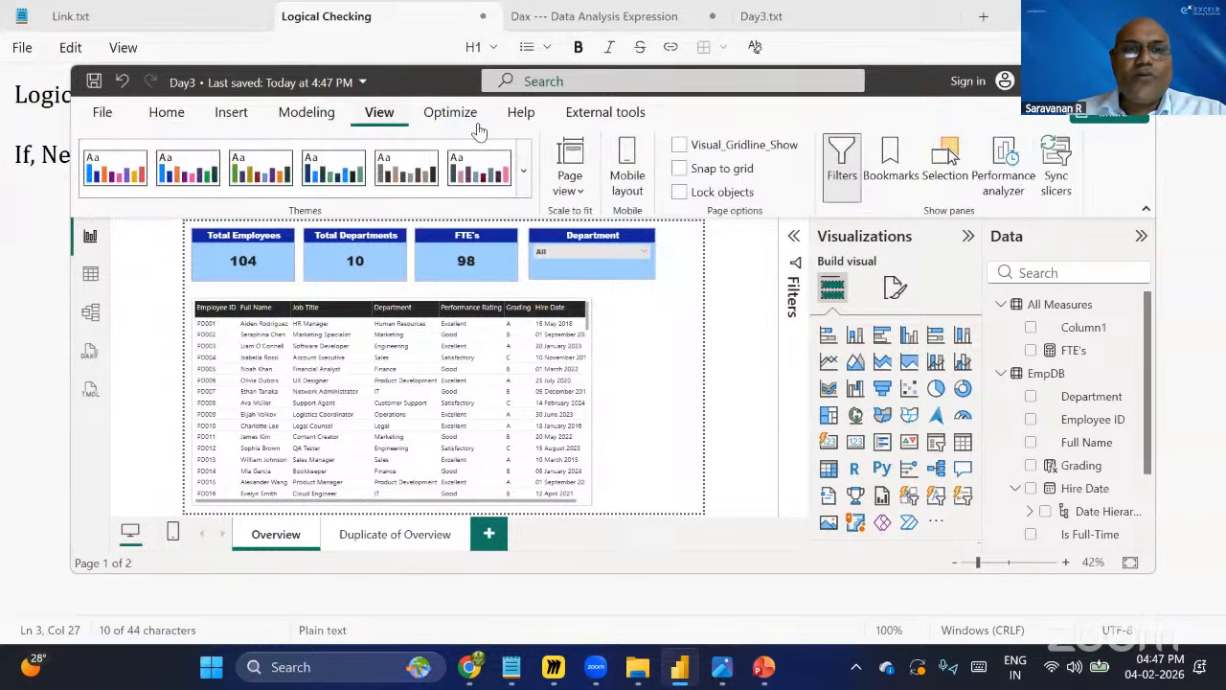
{"action": "left_click", "coordinate": [526, 167]}
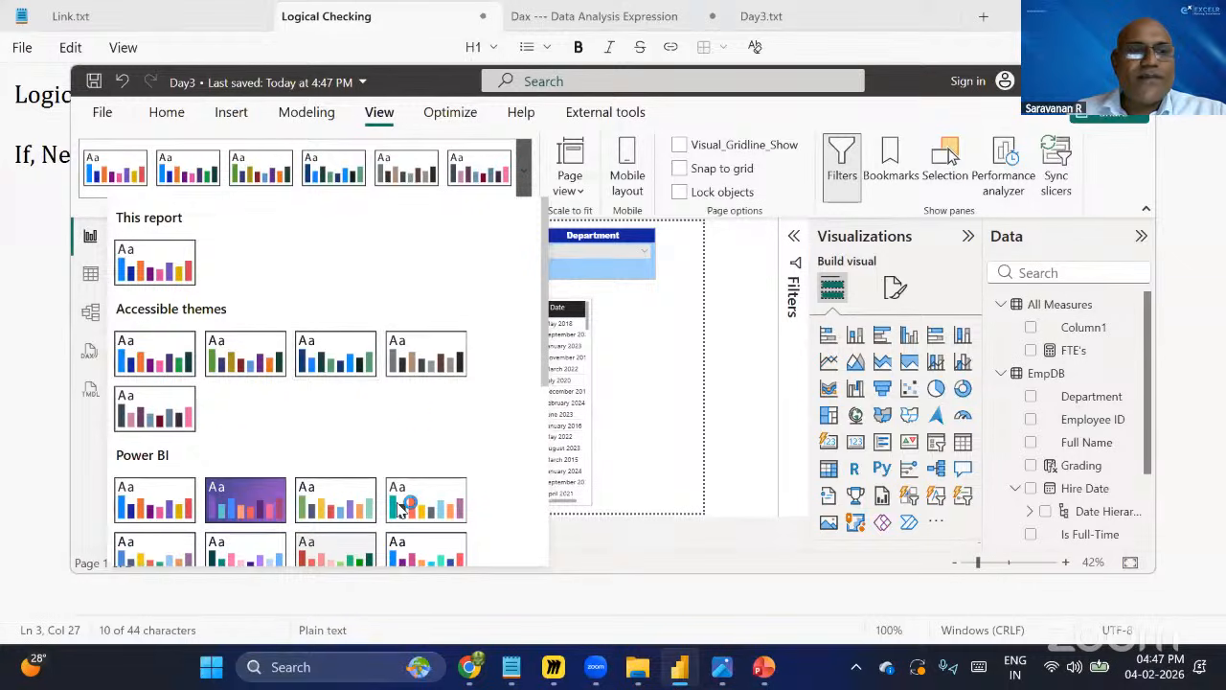
{"action": "scroll", "coordinate": [261, 491], "scroll_direction": "down", "scroll_amount": 1}
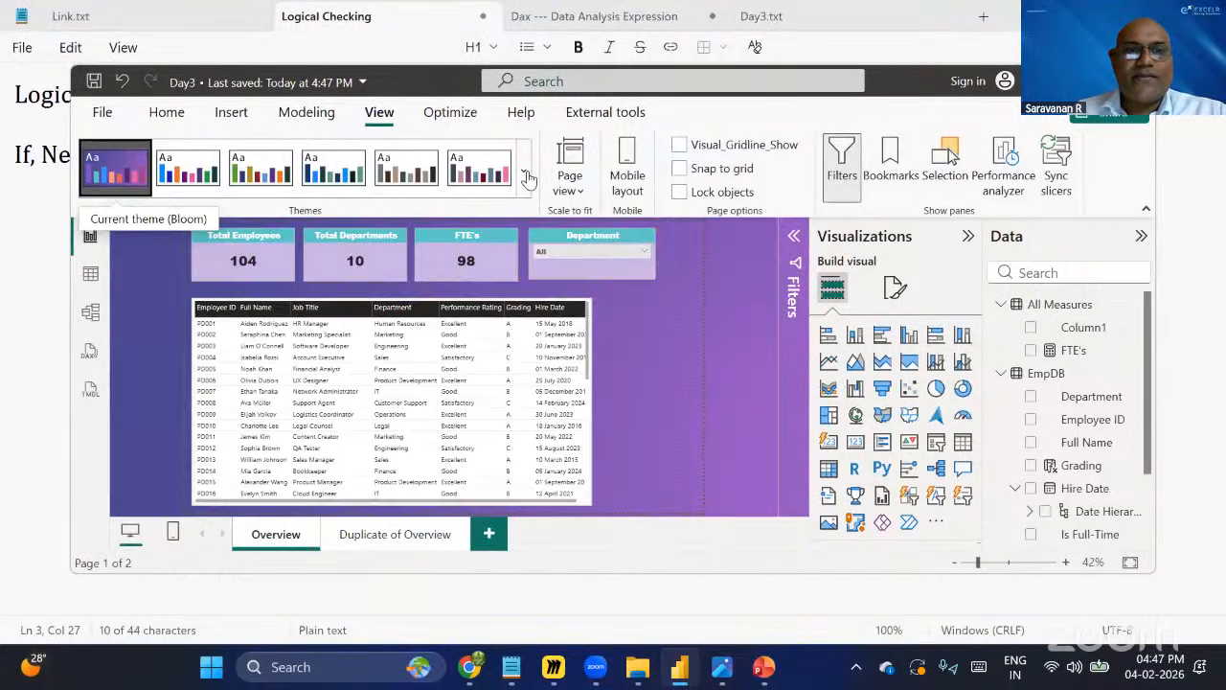
Try a grey accessible theme, then return to the Bloom theme.
{"action": "left_click", "coordinate": [524, 170]}
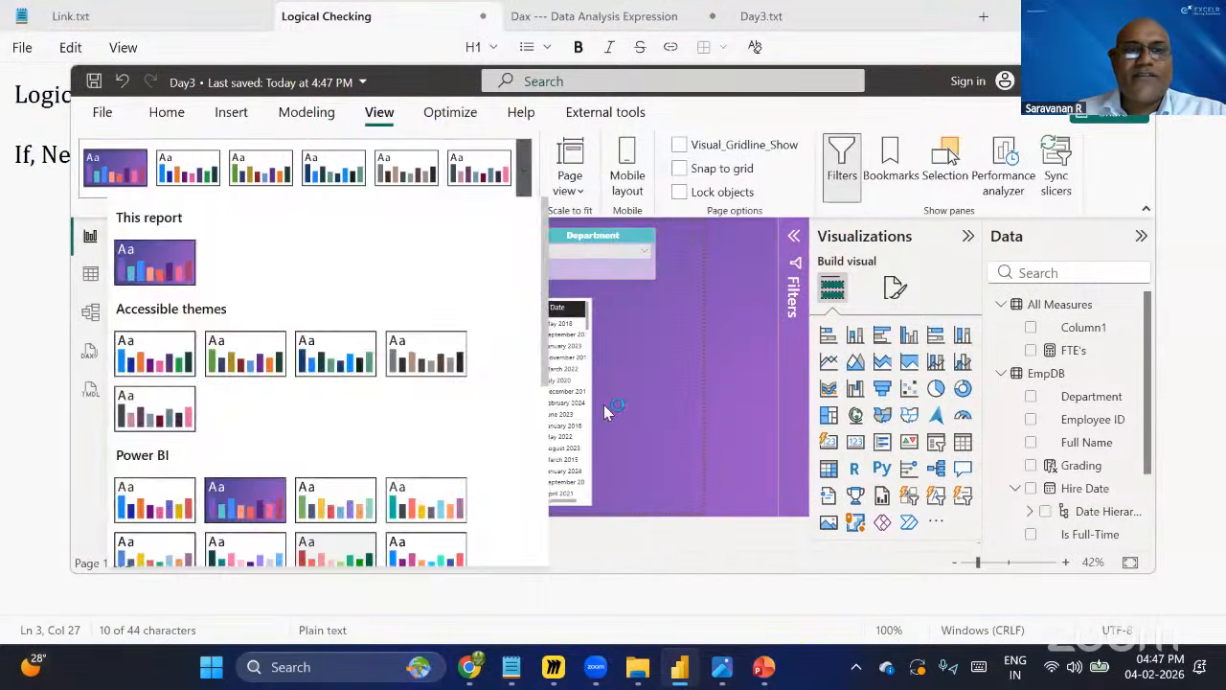
{"action": "left_click", "coordinate": [369, 412]}
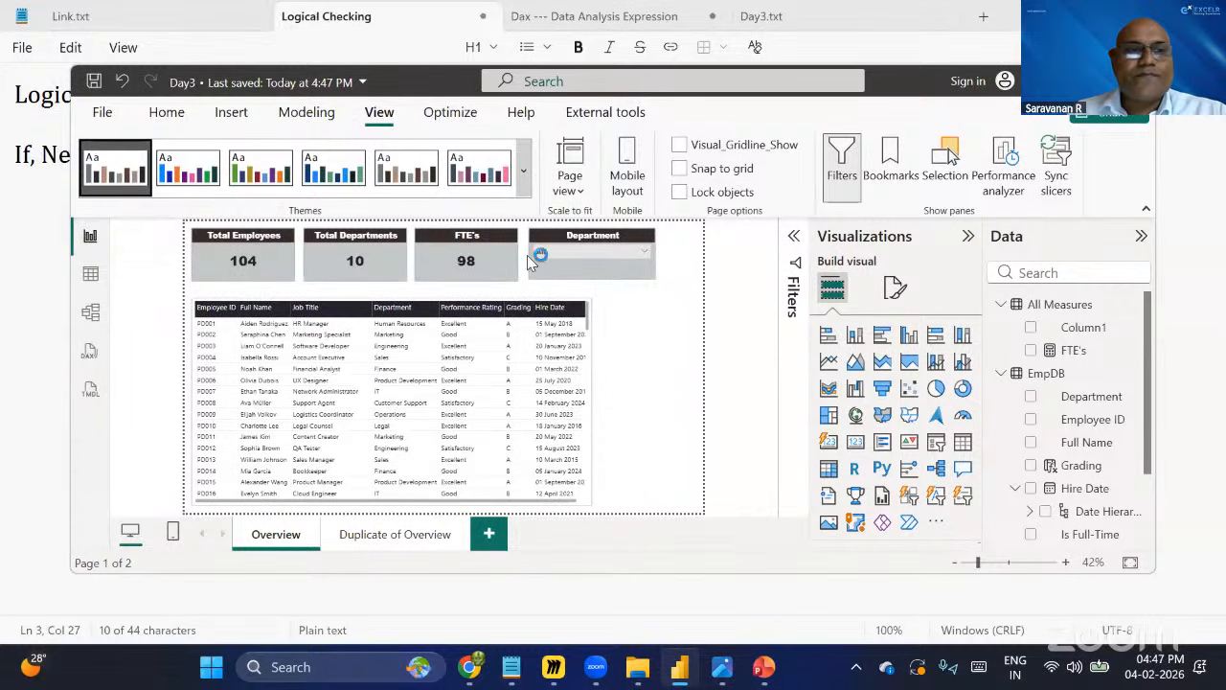
{"action": "left_click", "coordinate": [527, 172]}
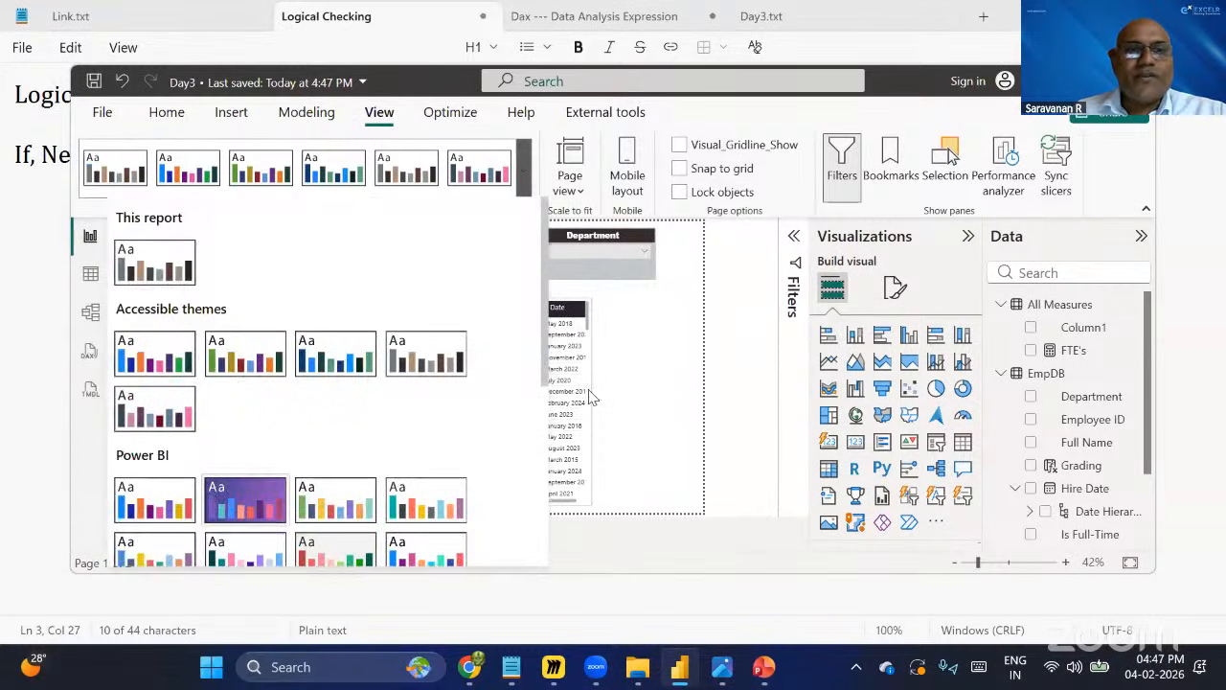
{"action": "left_click", "coordinate": [244, 500]}
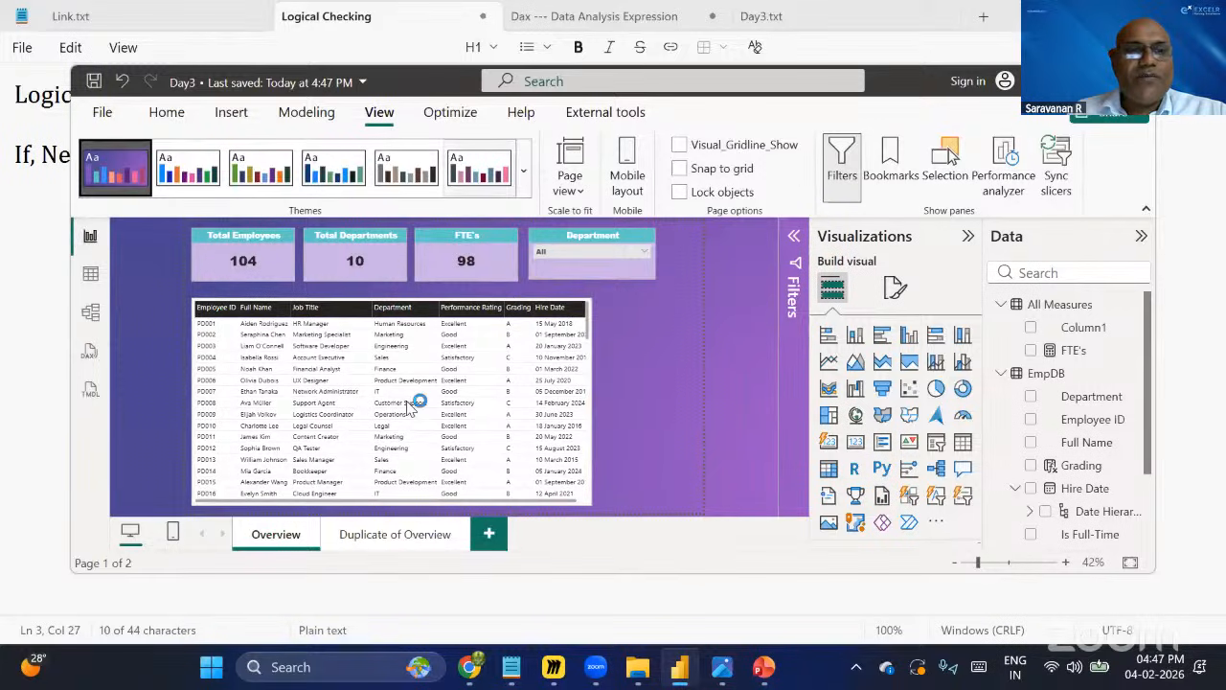
Apply the Innovate theme to the report.
{"action": "left_click", "coordinate": [523, 172]}
{"action": "scroll", "coordinate": [177, 384], "scroll_direction": "down", "scroll_amount": 3}
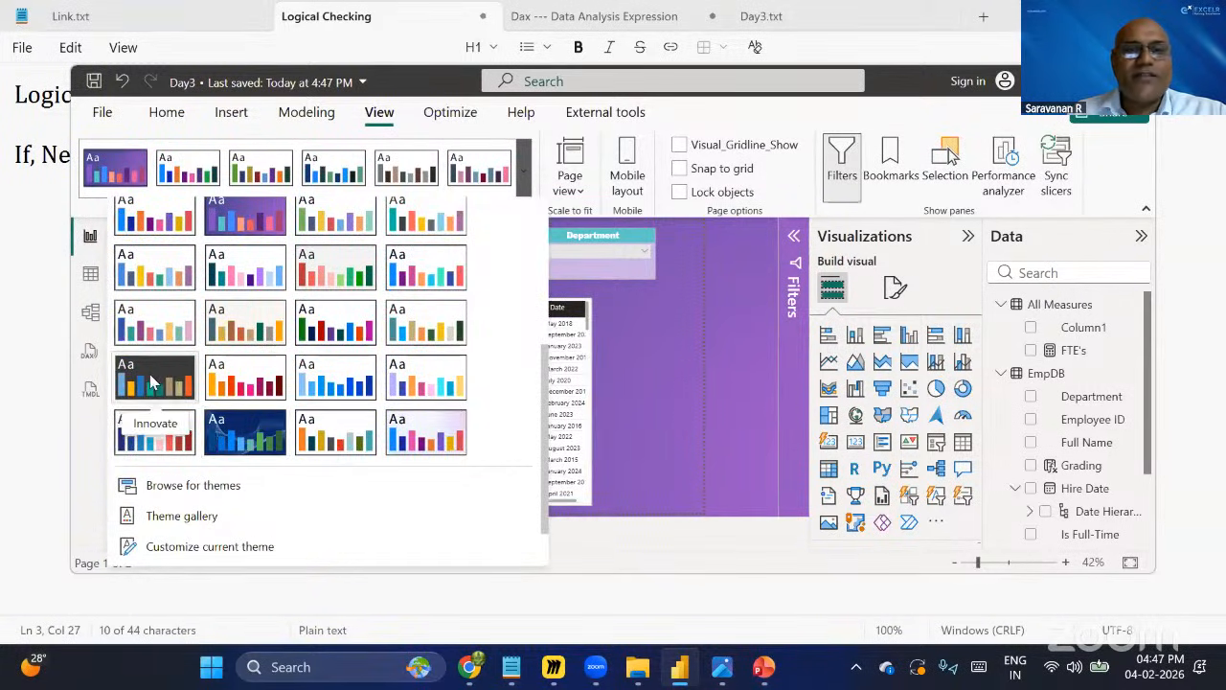
{"action": "left_click", "coordinate": [156, 382]}
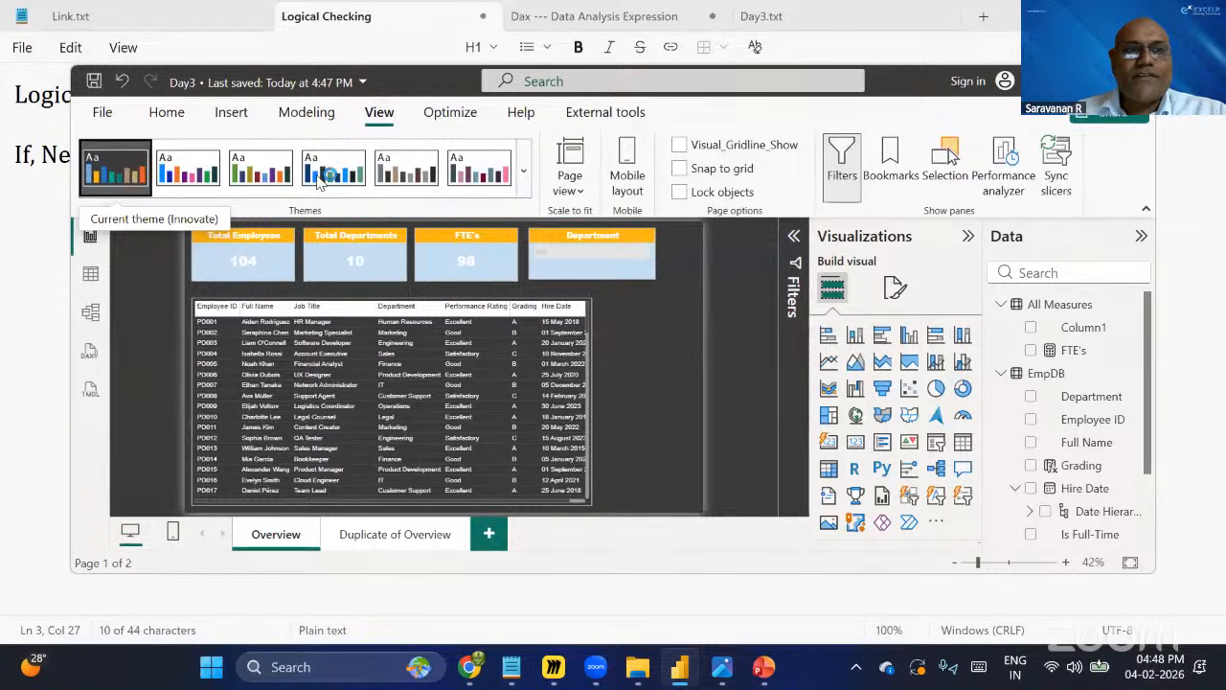
Apply the dark blue theme with the wave background to the report.
{"action": "left_click", "coordinate": [523, 174]}
{"action": "scroll", "coordinate": [273, 369], "scroll_direction": "down", "scroll_amount": 5}
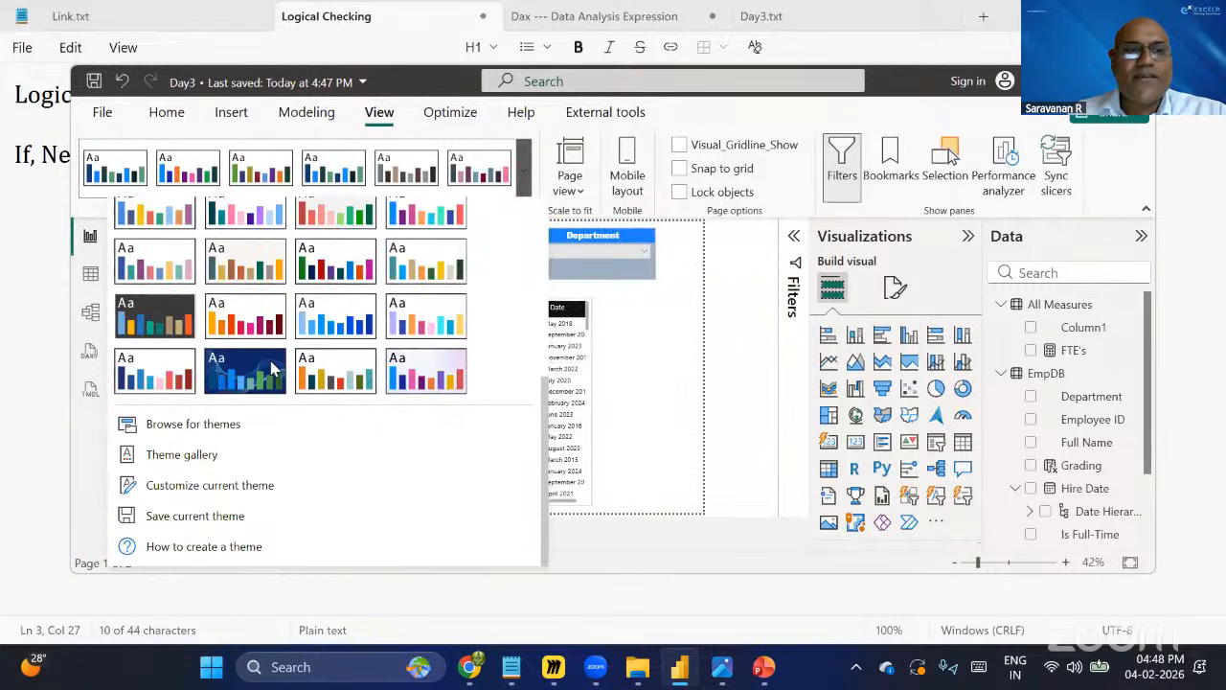
{"action": "left_click", "coordinate": [273, 369]}
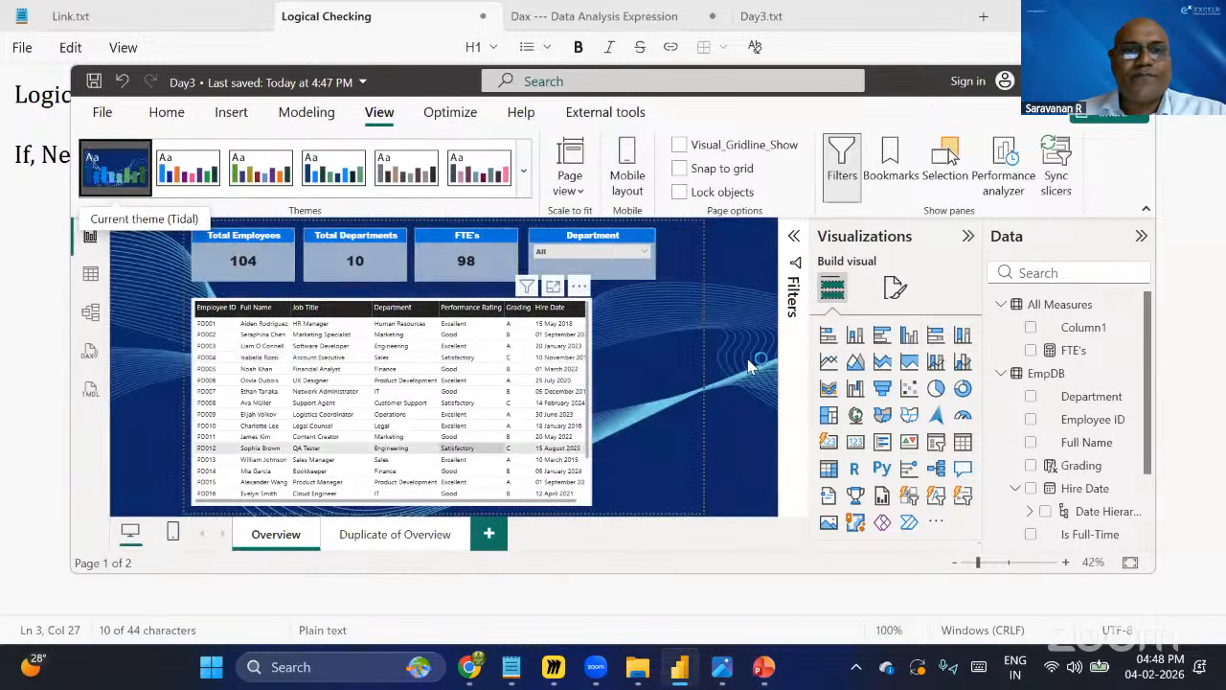
Switch the page view to Fit to width.
{"action": "left_click", "coordinate": [578, 190]}
{"action": "left_click", "coordinate": [591, 222]}
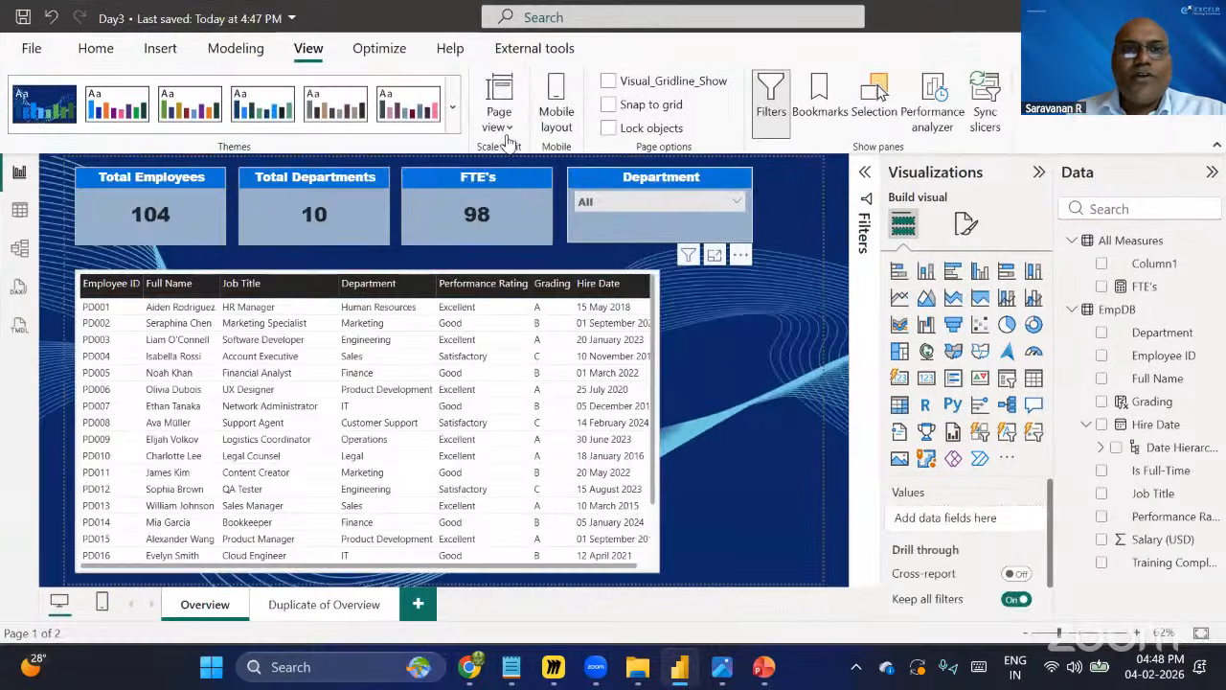
{"action": "left_click", "coordinate": [504, 134]}
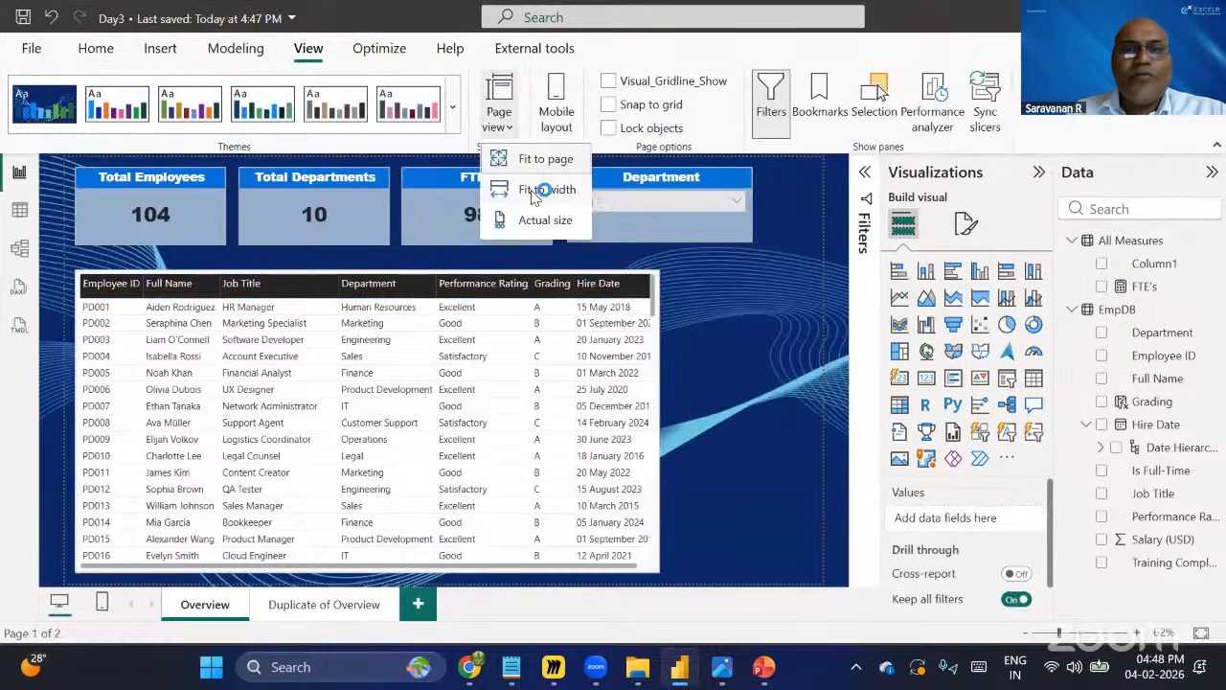
{"action": "left_click", "coordinate": [534, 191]}
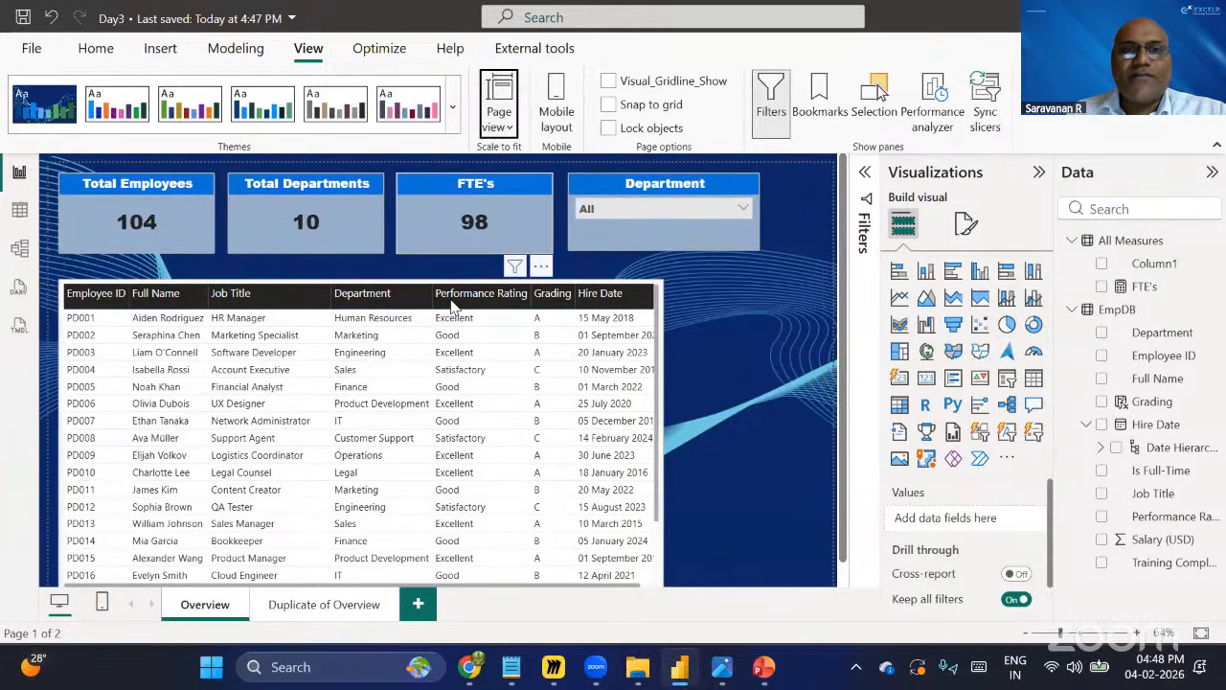
Switch the page view to Actual size, then back to fitting the whole page.
{"action": "left_click", "coordinate": [508, 124]}
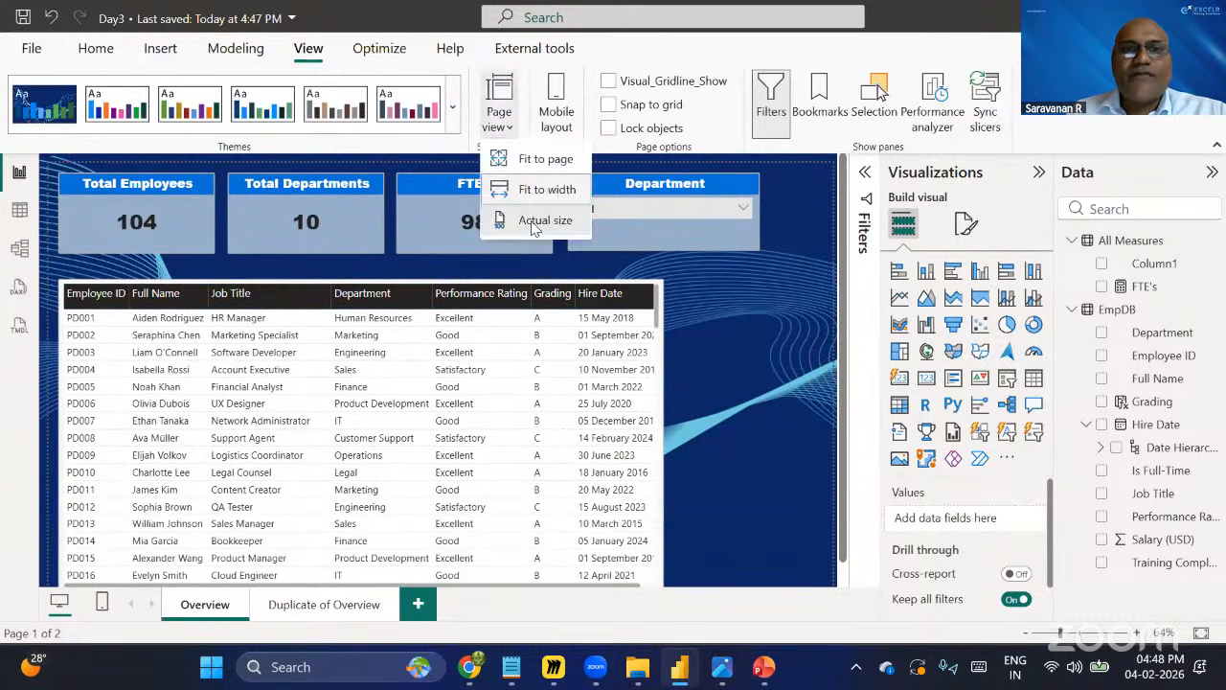
{"action": "left_click", "coordinate": [532, 221]}
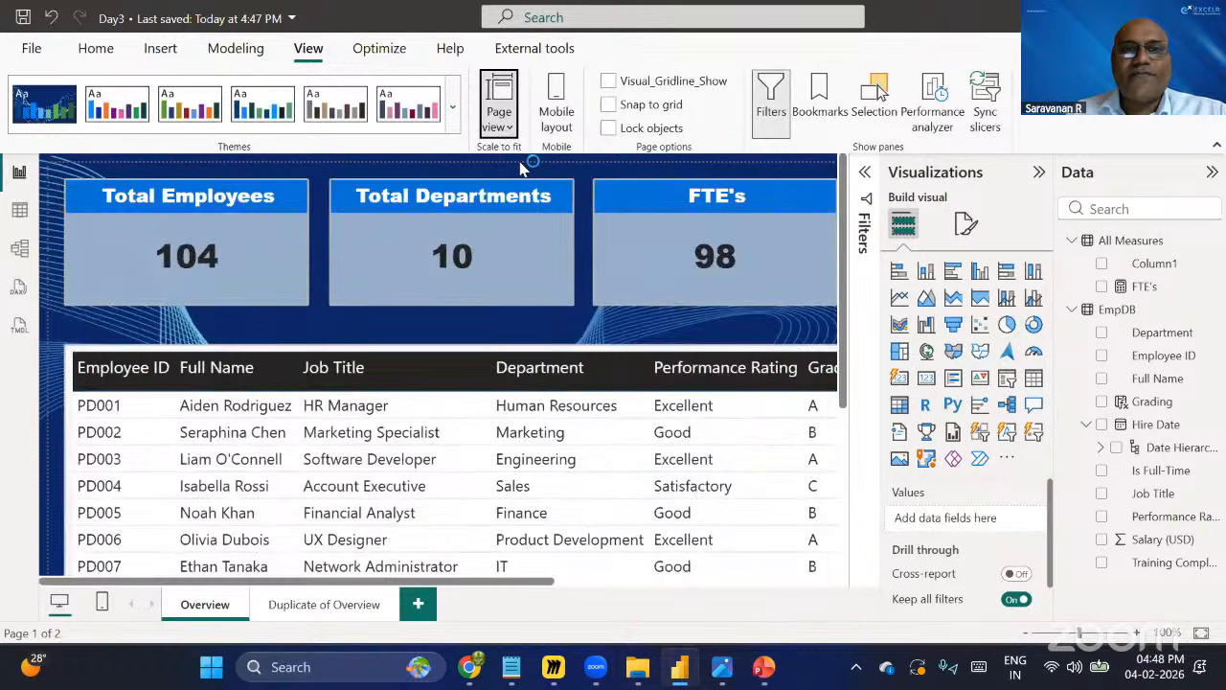
{"action": "left_click", "coordinate": [498, 110]}
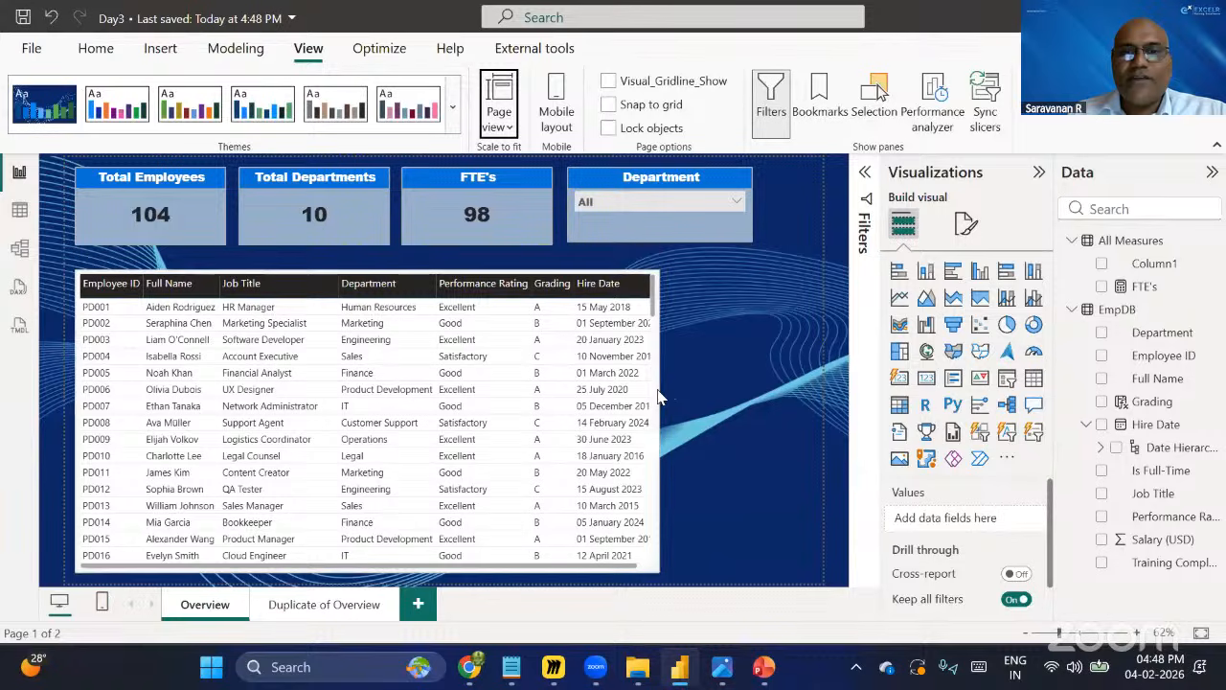
Narrow the employee table so only its first three columns show.
{"action": "left_click", "coordinate": [661, 299]}
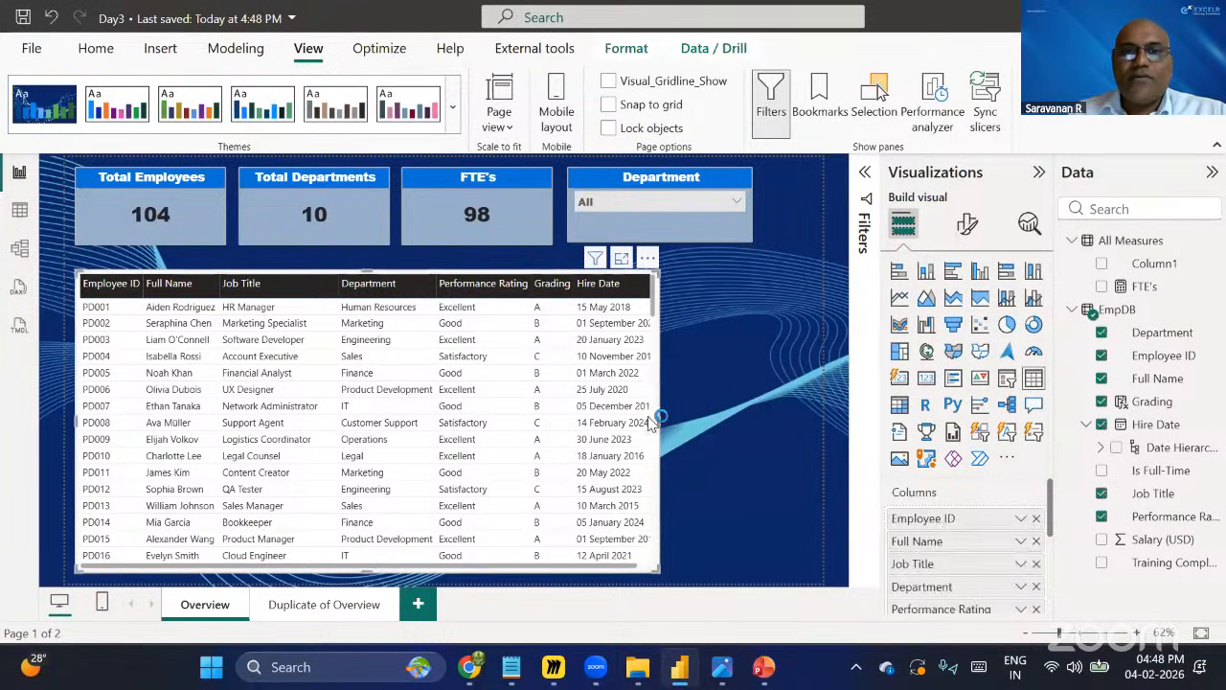
{"action": "left_click_drag", "start_coordinate": [546, 422], "coordinate": [345, 429]}
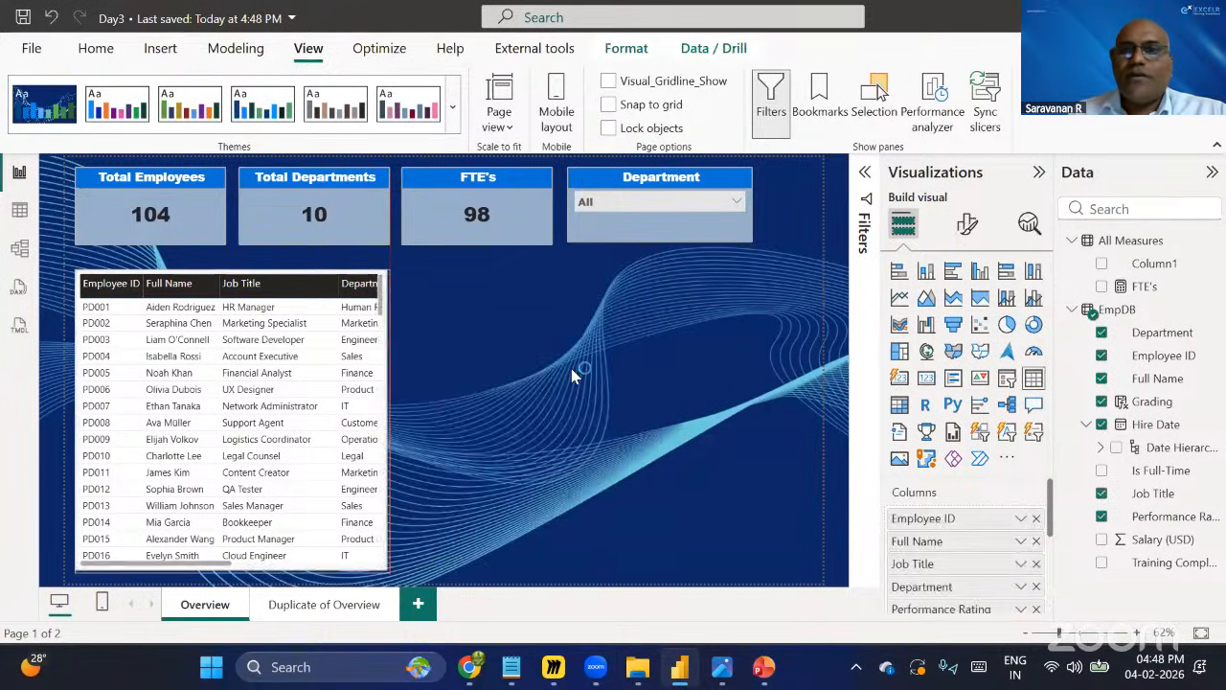
{"action": "left_click", "coordinate": [721, 356]}
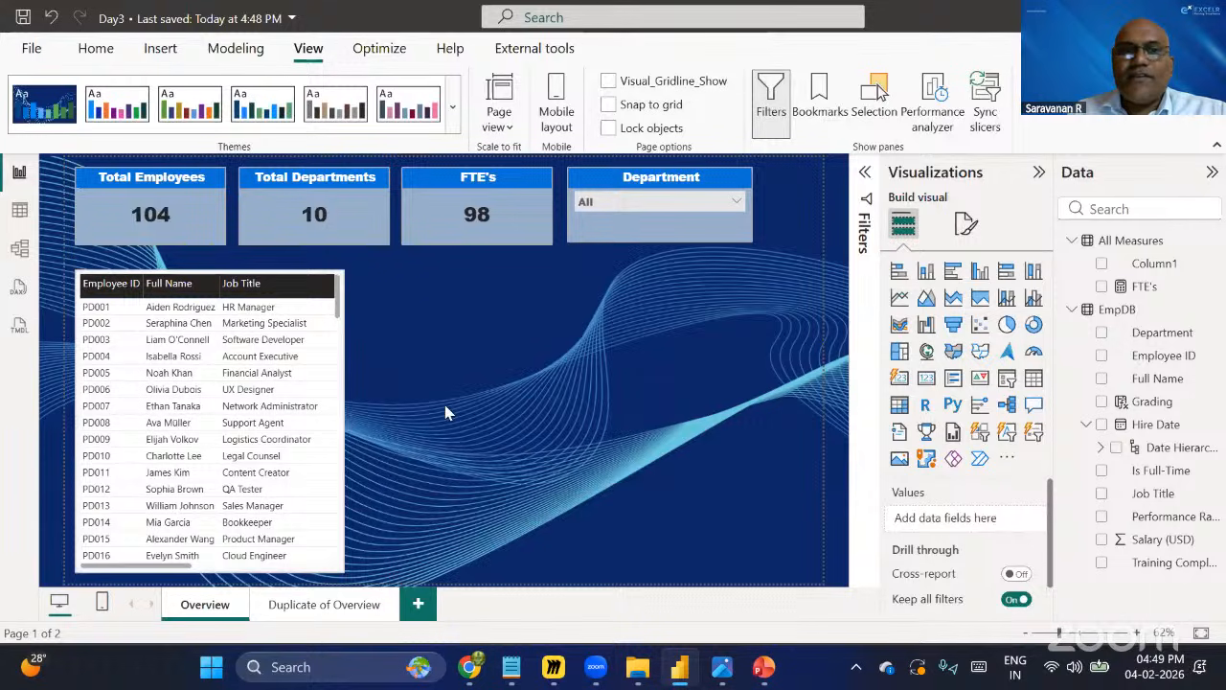
Add a bar chart beside the table showing FTE's by Is Full-Time.
{"action": "left_click_drag", "start_coordinate": [493, 356], "coordinate": [530, 356]}
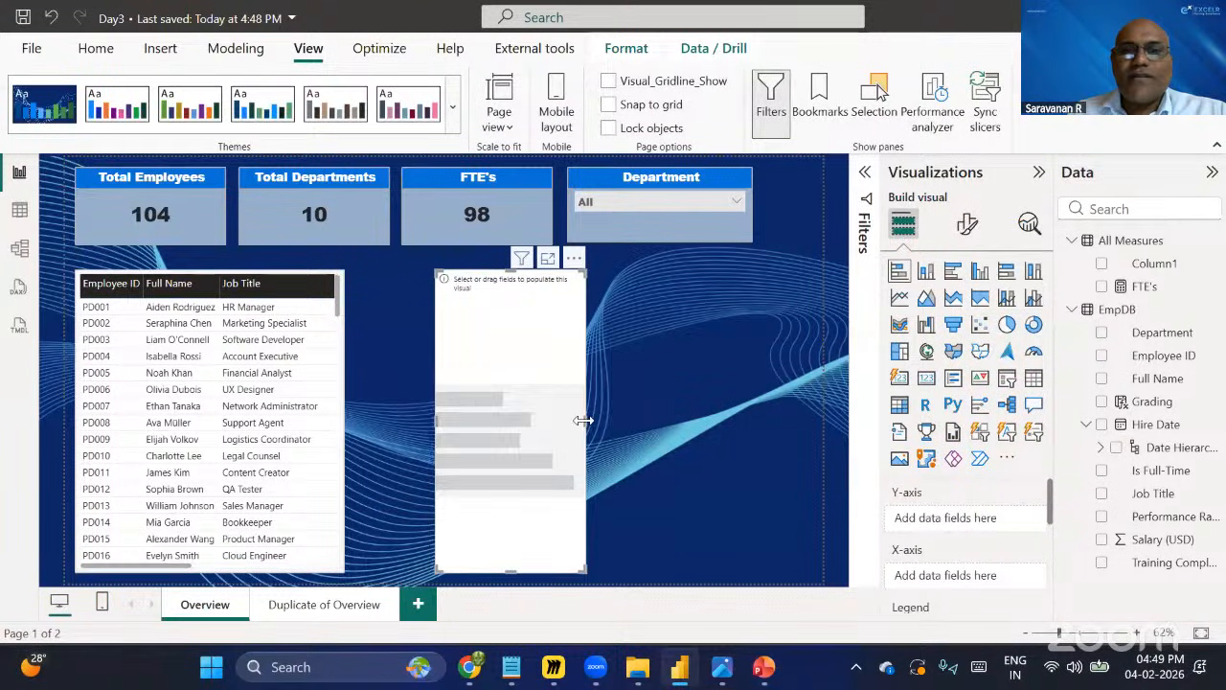
{"action": "left_click_drag", "start_coordinate": [587, 420], "coordinate": [722, 422]}
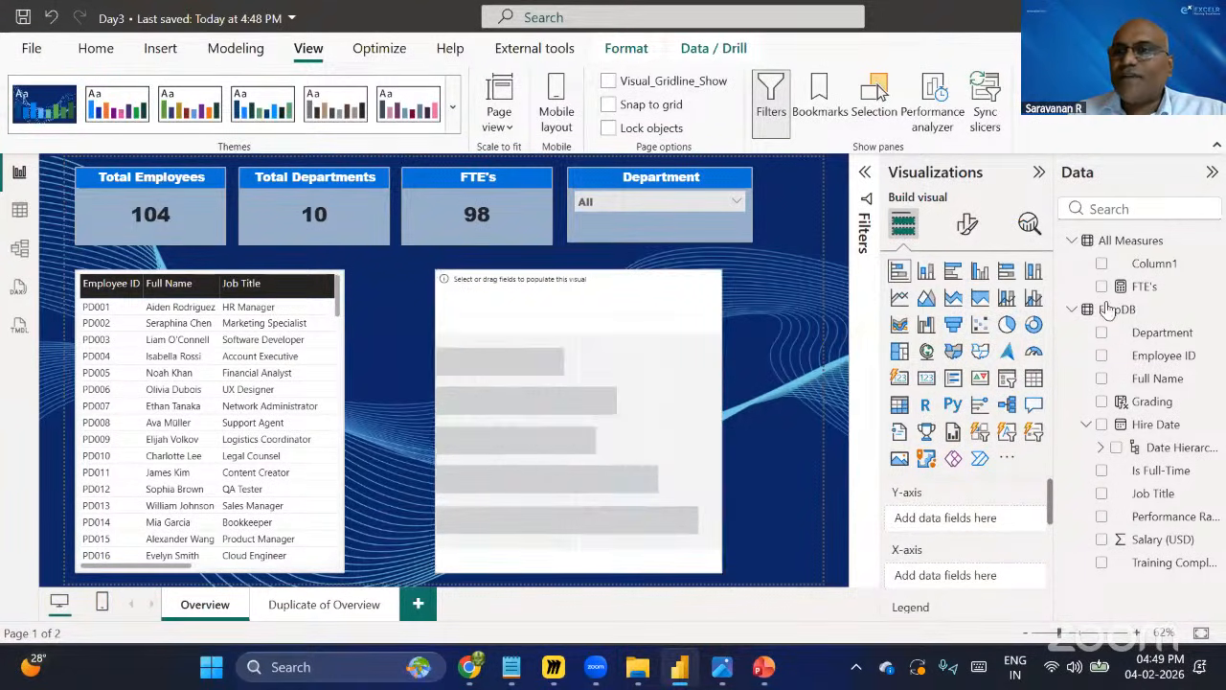
{"action": "left_click", "coordinate": [1102, 288]}
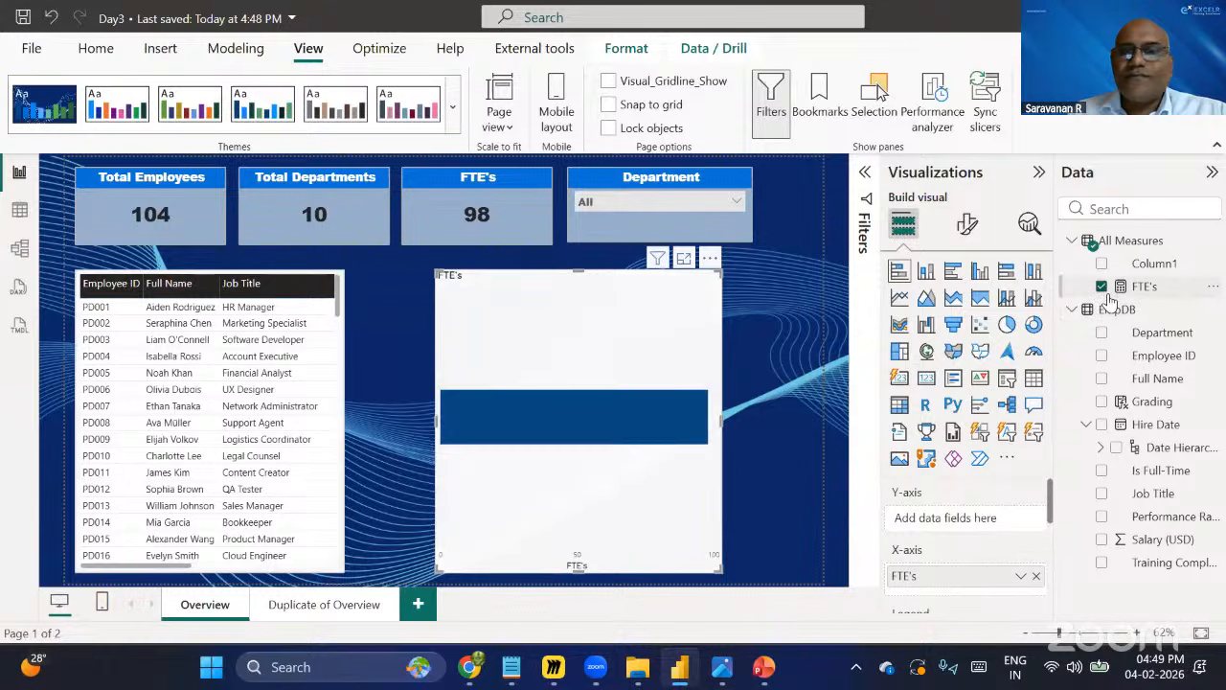
{"action": "left_click", "coordinate": [1101, 470]}
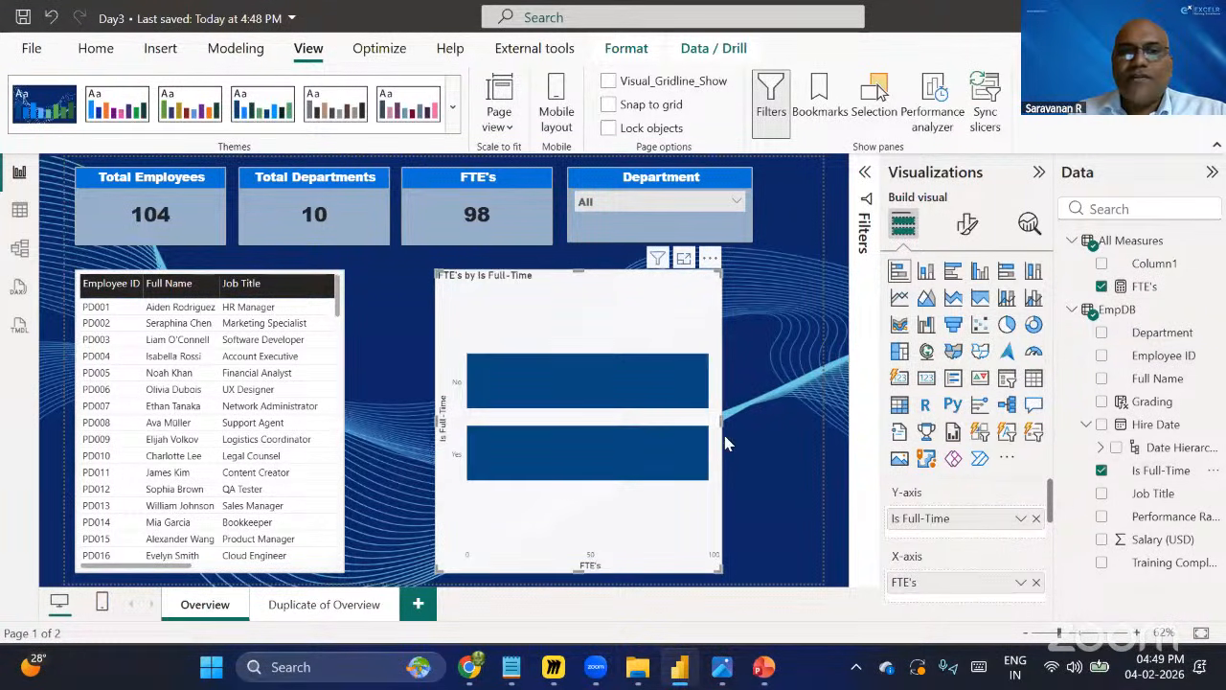
Widen the bar chart and delete the extra blank visual.
{"action": "left_click_drag", "start_coordinate": [722, 422], "coordinate": [771, 422]}
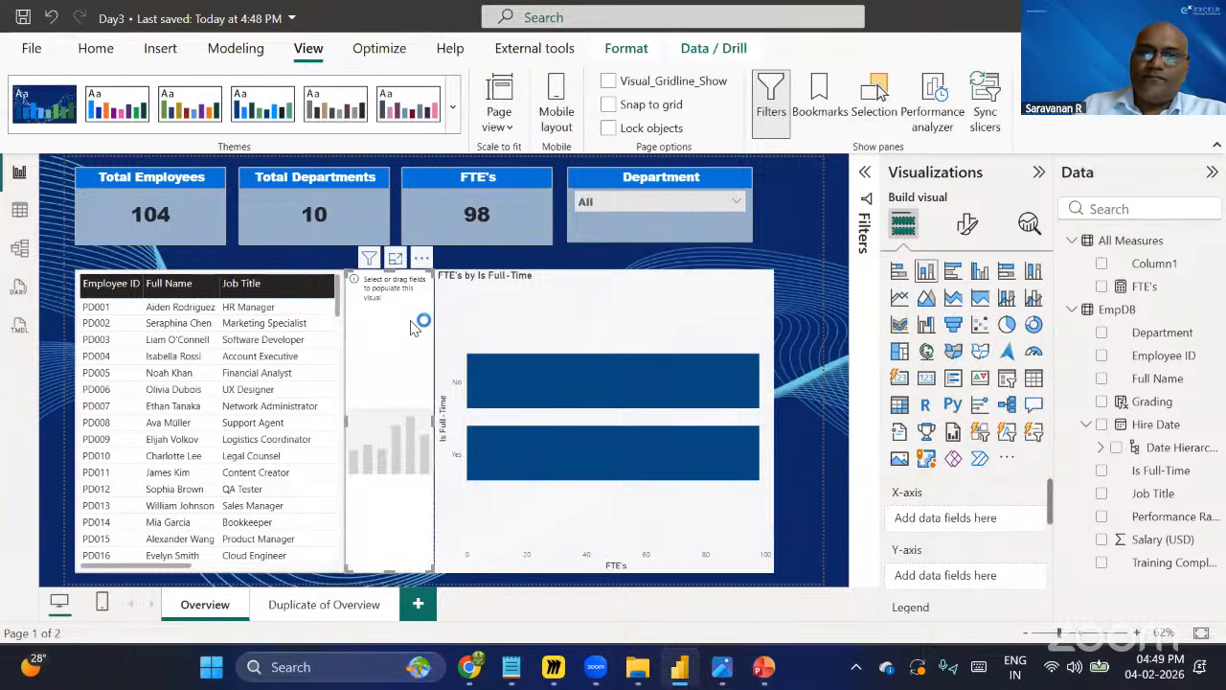
{"action": "key", "text": "Delete"}
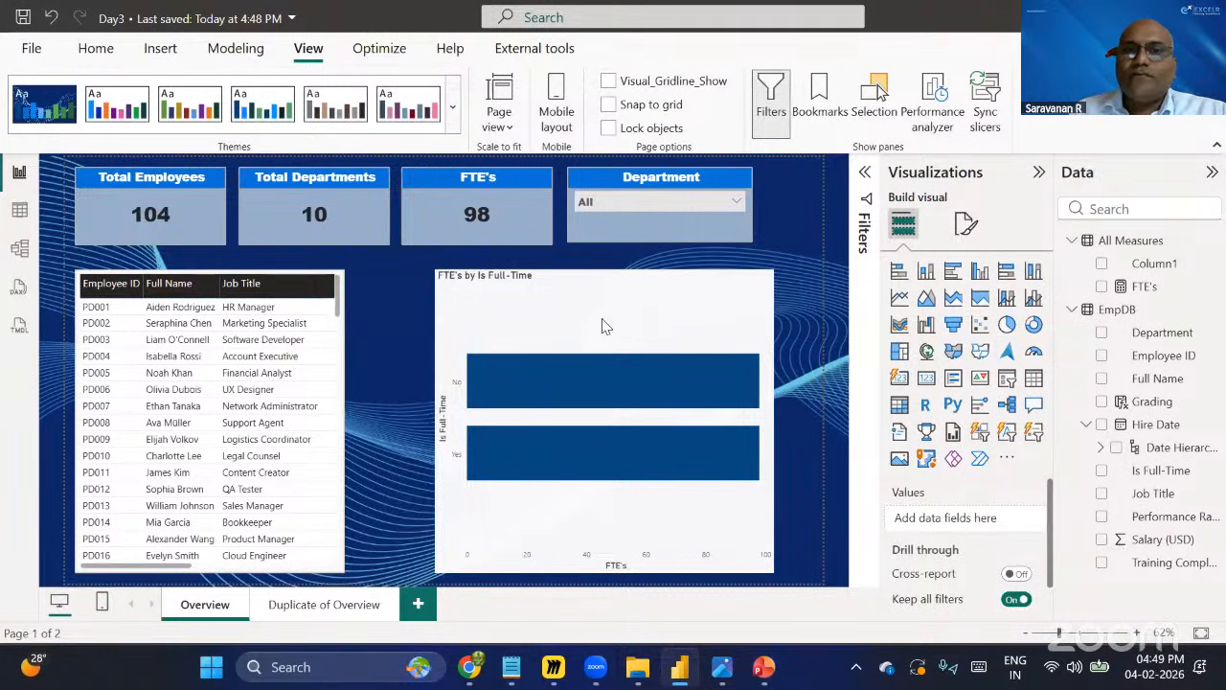
Convert the chart to a stacked column chart, resize it, and delete it.
{"action": "left_click", "coordinate": [927, 272]}
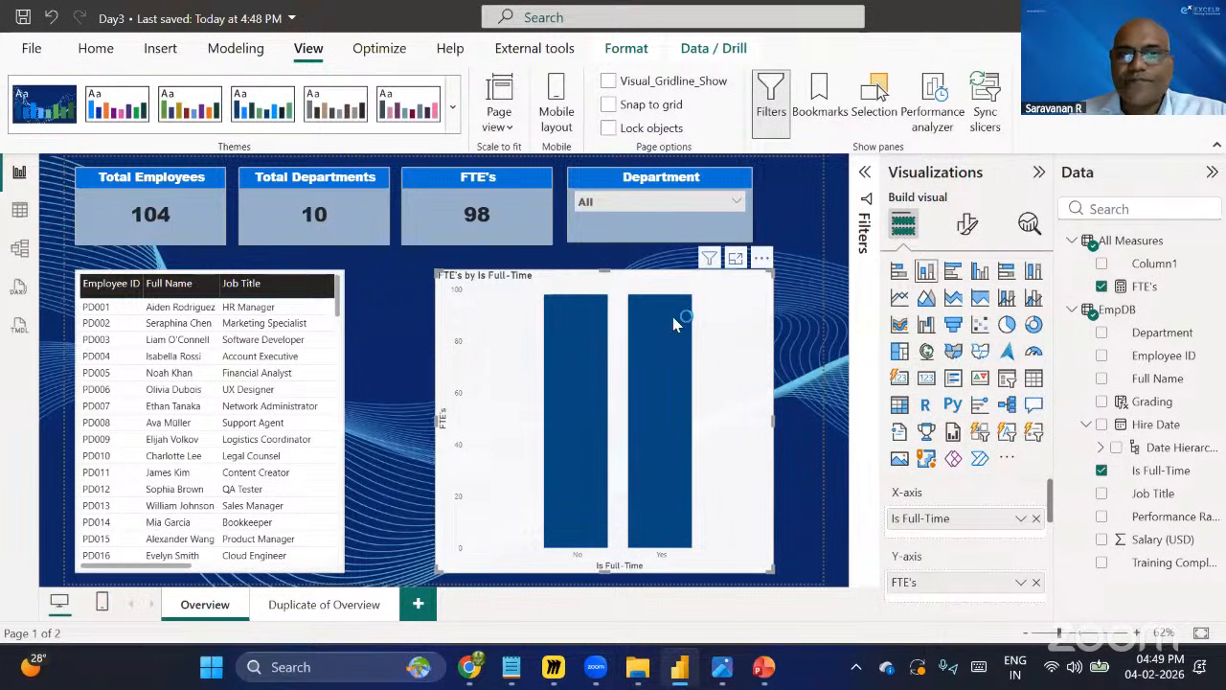
{"action": "left_click_drag", "start_coordinate": [774, 427], "coordinate": [676, 427]}
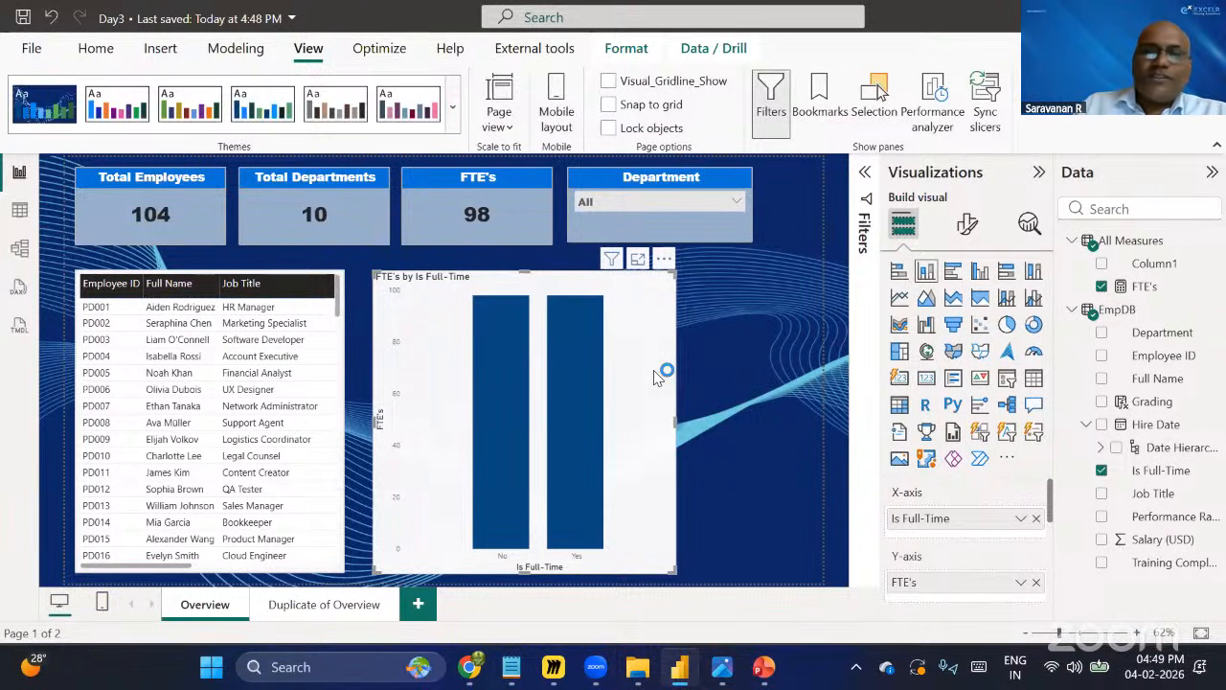
{"action": "key", "text": "Delete"}
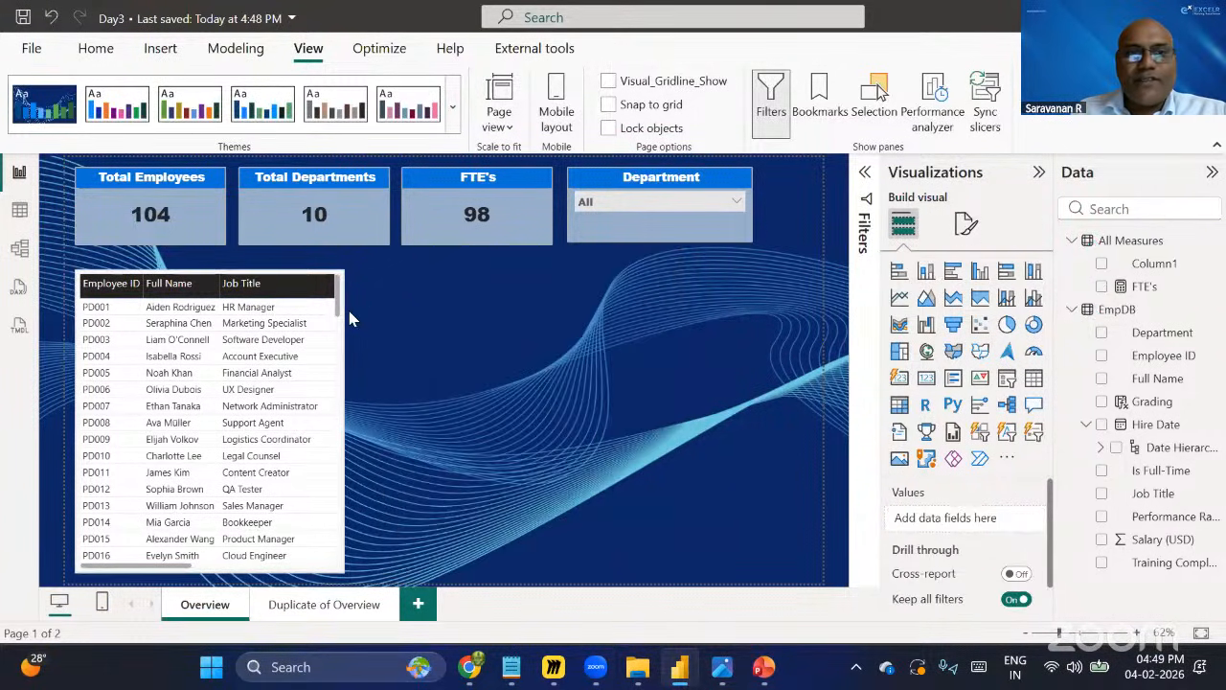
Widen the employee table back to show all its columns.
{"action": "left_click", "coordinate": [341, 427]}
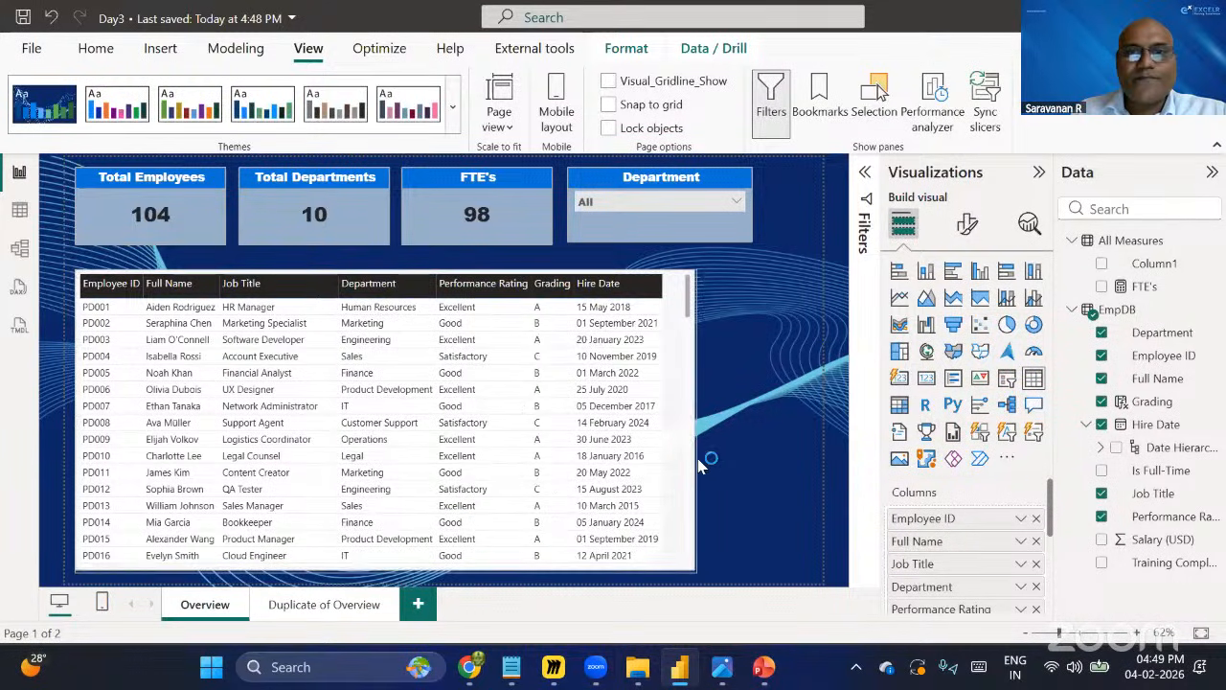
{"action": "left_click", "coordinate": [777, 401]}
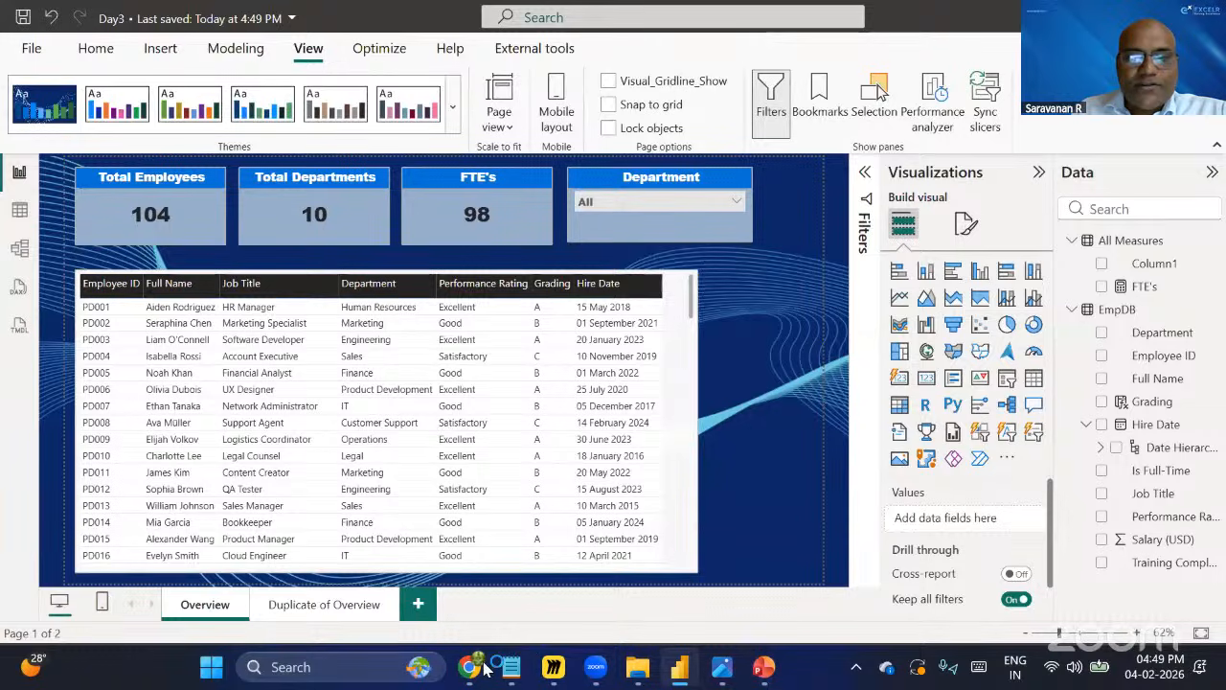
Switch to the browser's Day3 folder in Google Drive and browse its files.
{"action": "mouse_move", "coordinate": [476, 665]}
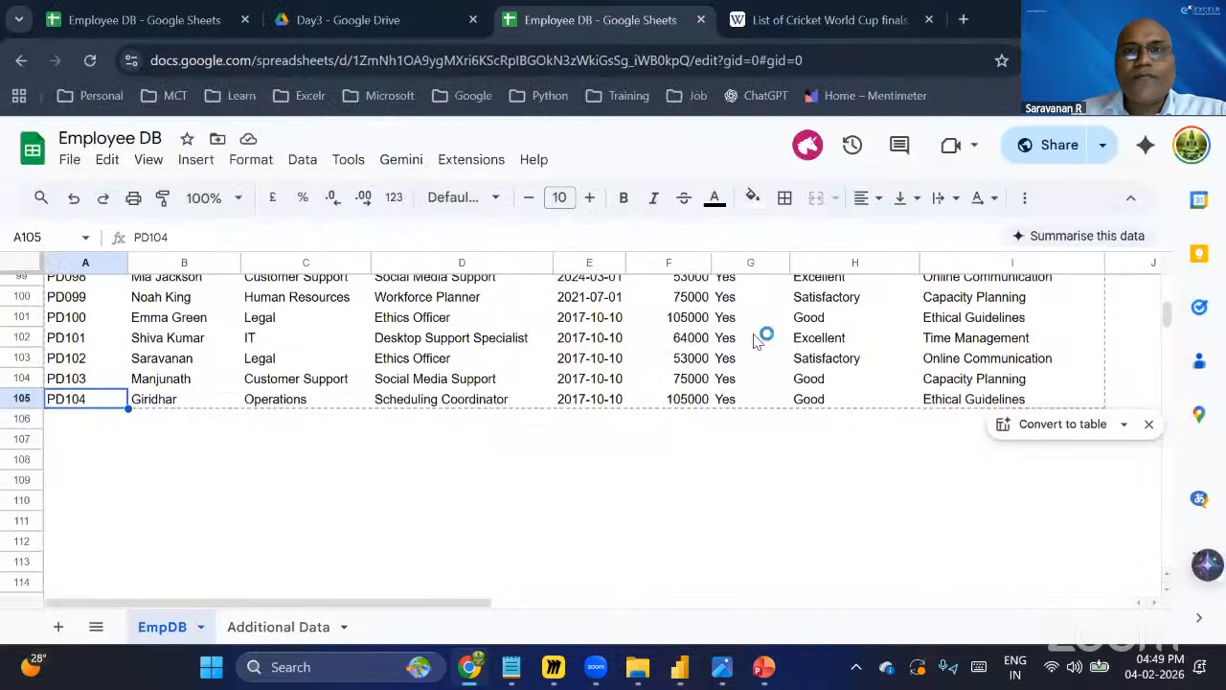
{"action": "key", "text": "ctrl+Page_Up"}
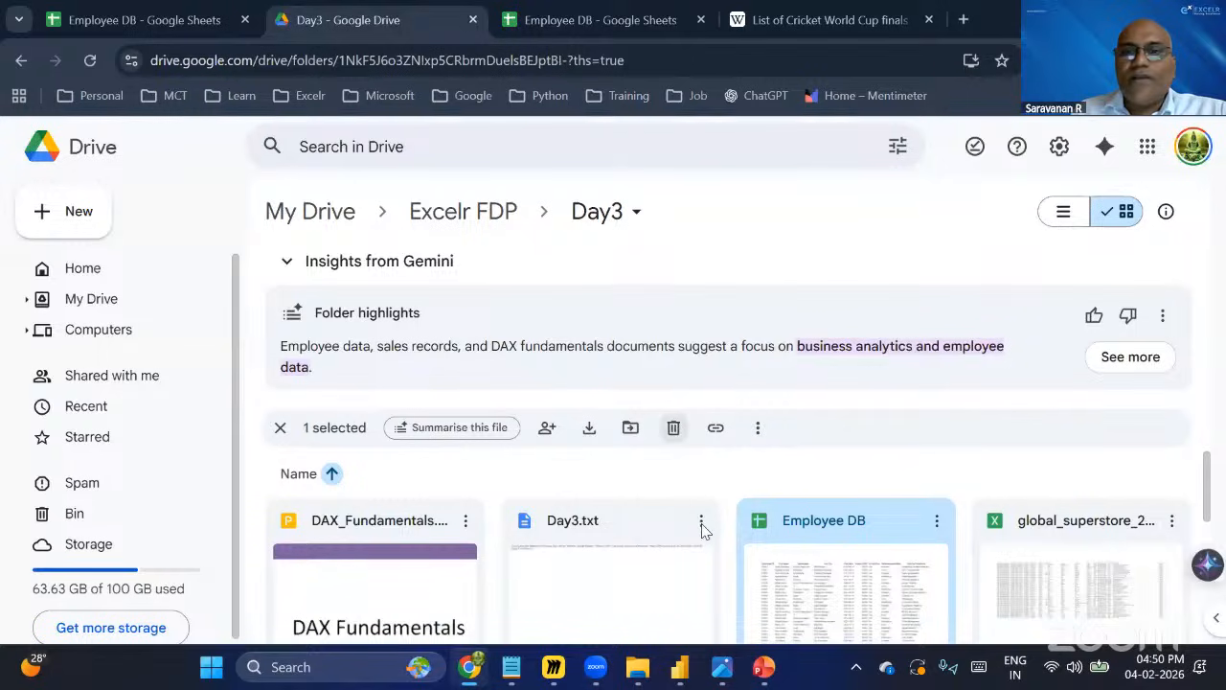
{"action": "scroll", "coordinate": [1090, 572], "scroll_direction": "down", "scroll_amount": 3}
{"action": "scroll", "coordinate": [1104, 542], "scroll_direction": "up", "scroll_amount": 3}
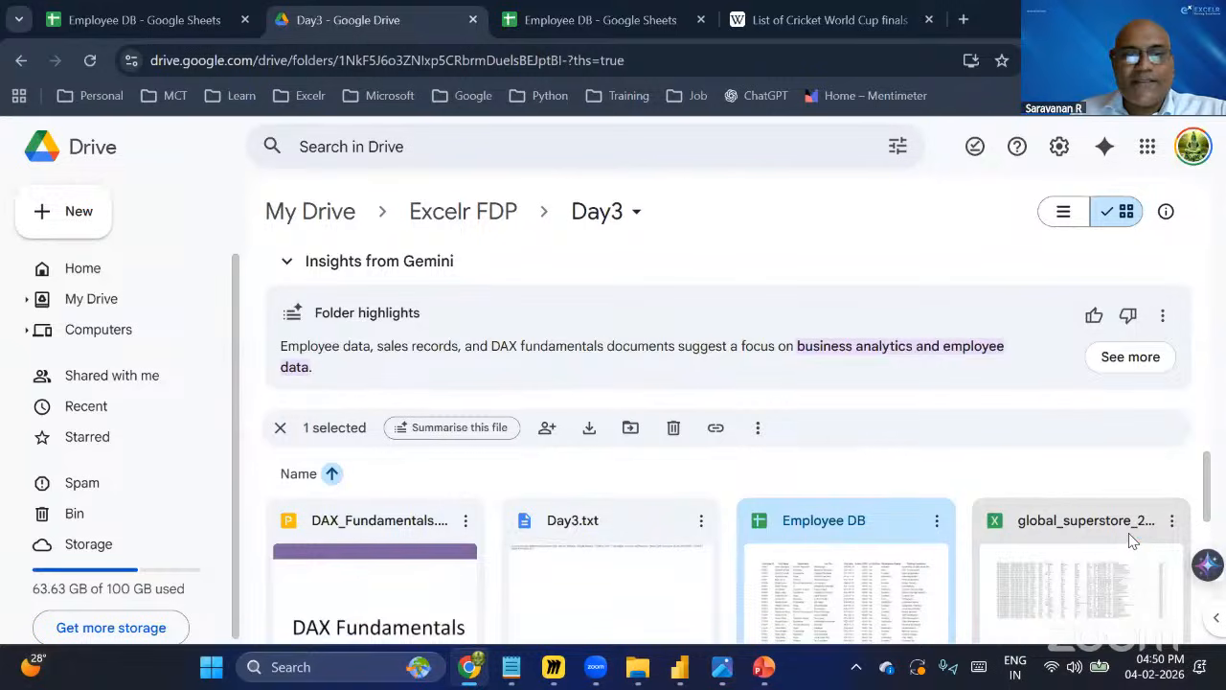
{"action": "scroll", "coordinate": [1133, 551], "scroll_direction": "down", "scroll_amount": 3}
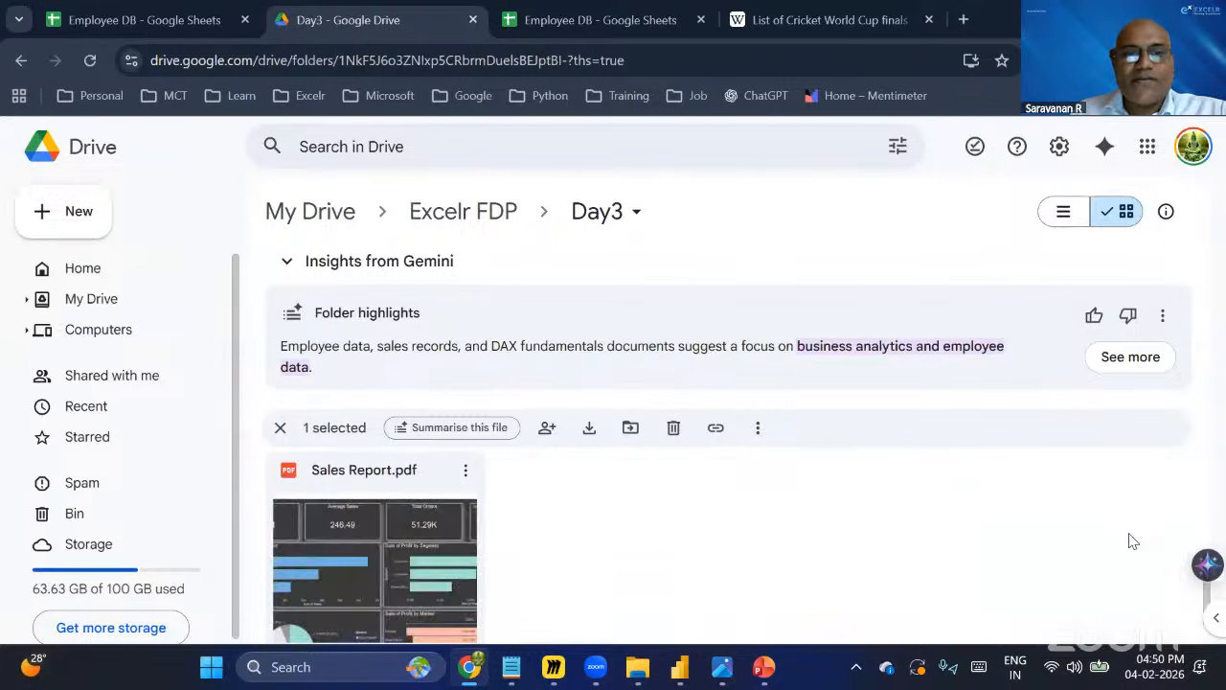
Preview the Sales Report PDF dashboard from the Day3 Drive folder, then close the preview.
{"action": "double_click", "coordinate": [368, 560]}
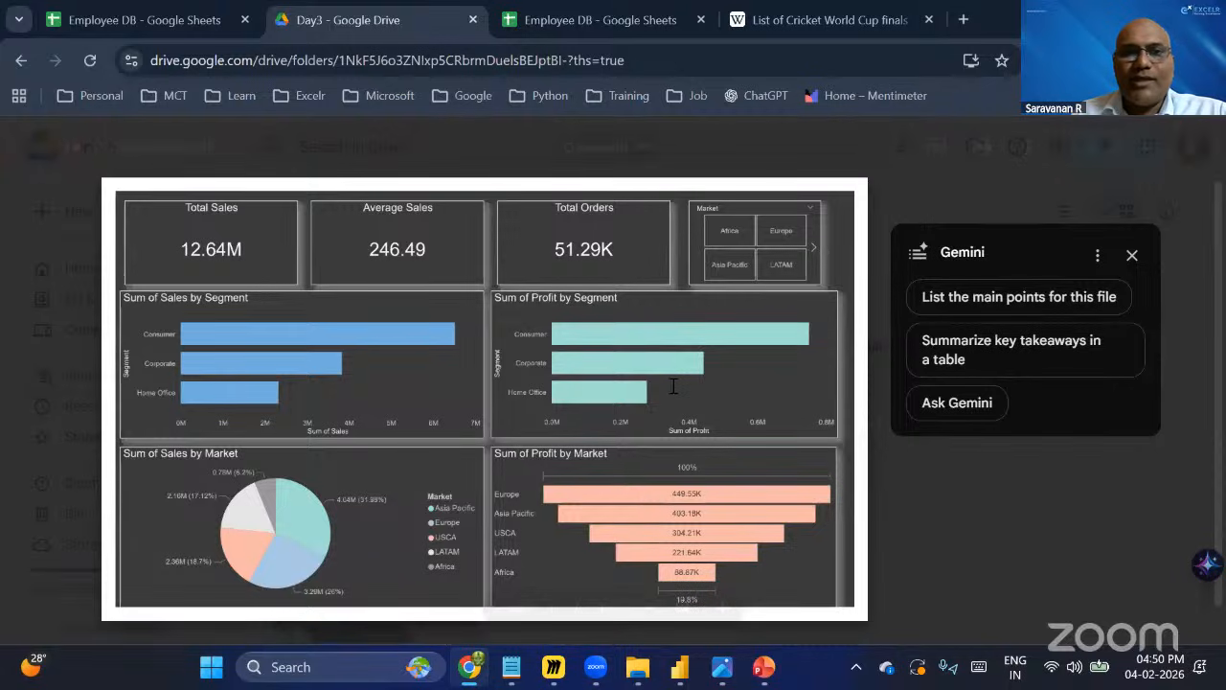
{"action": "left_click", "coordinate": [42, 149]}
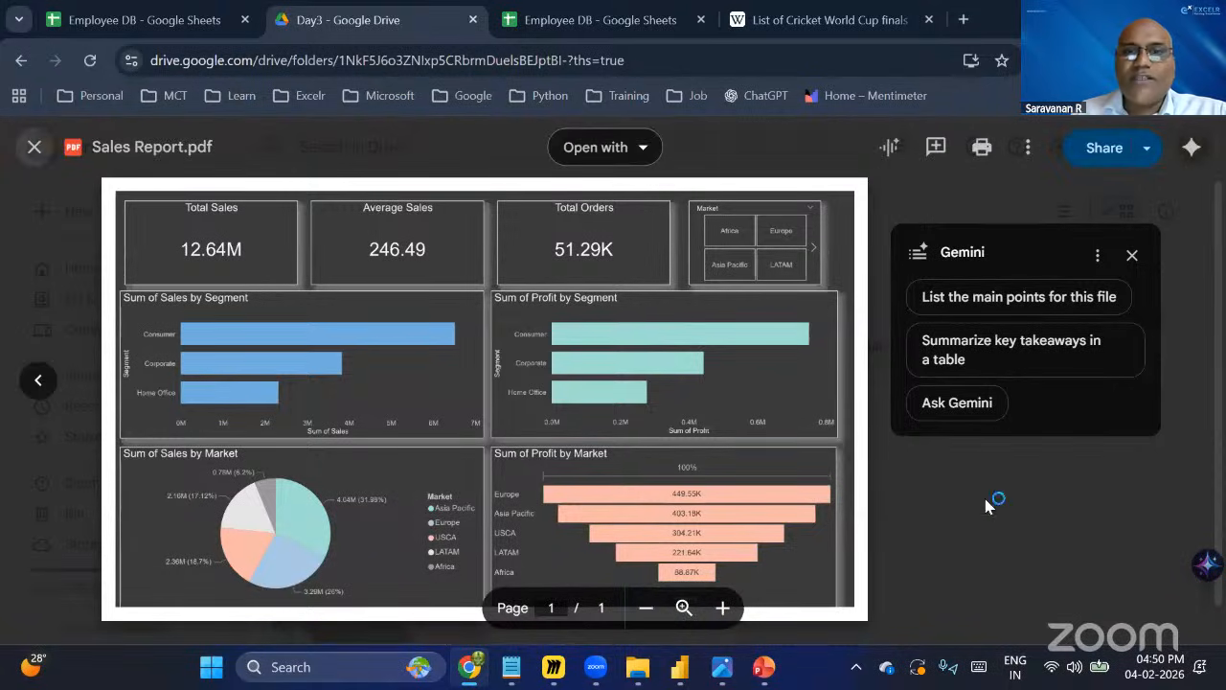
{"action": "scroll", "coordinate": [1062, 519], "scroll_direction": "up", "scroll_amount": 2}
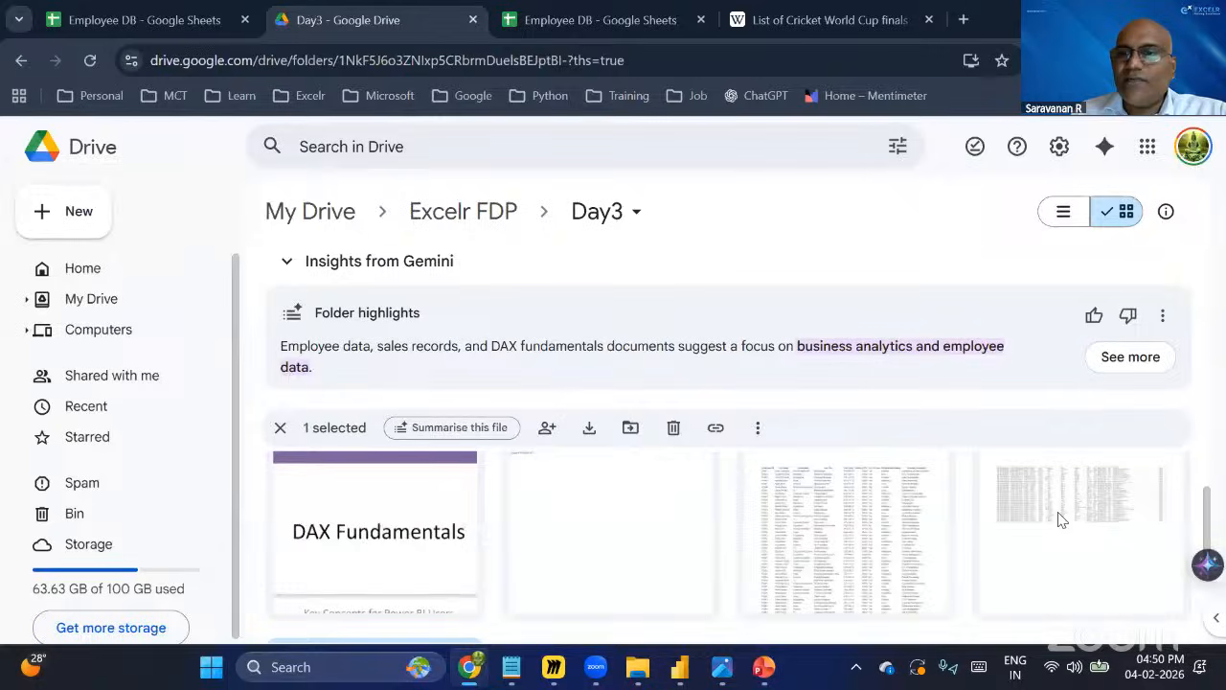
Open the global_superstore_2016 spreadsheet in Google Sheets and jump down through its Orders rows.
{"action": "double_click", "coordinate": [882, 563]}
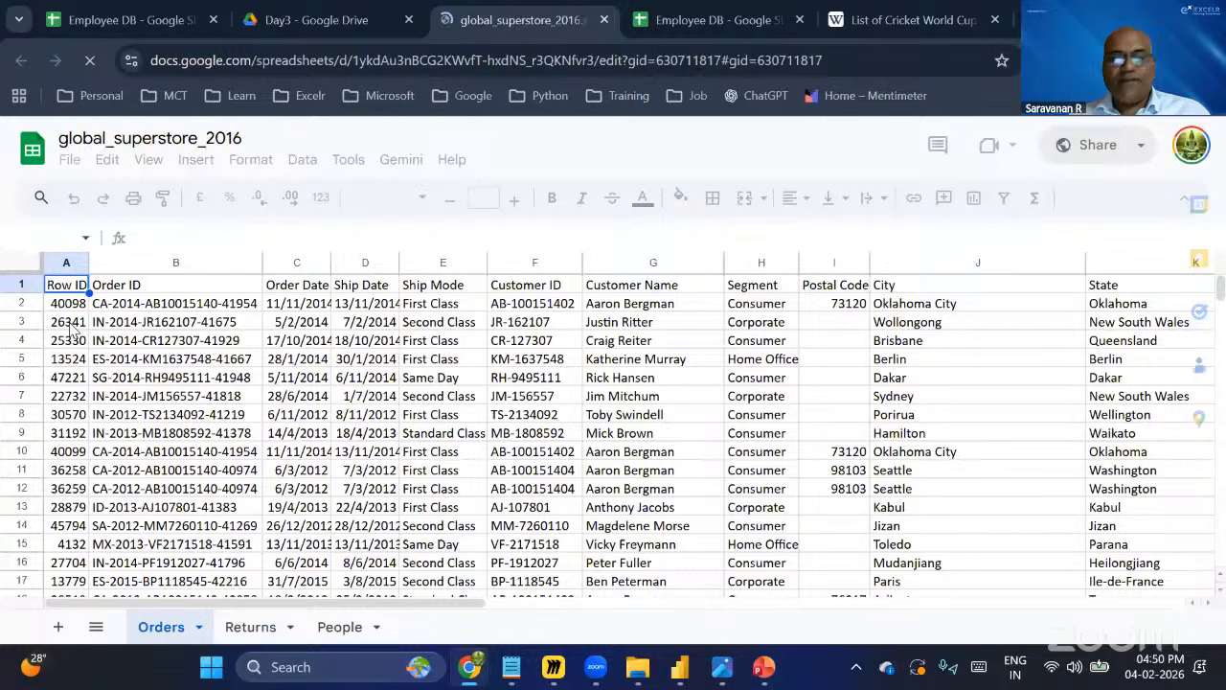
{"action": "left_click", "coordinate": [71, 326]}
{"action": "key", "text": "ctrl+Down"}
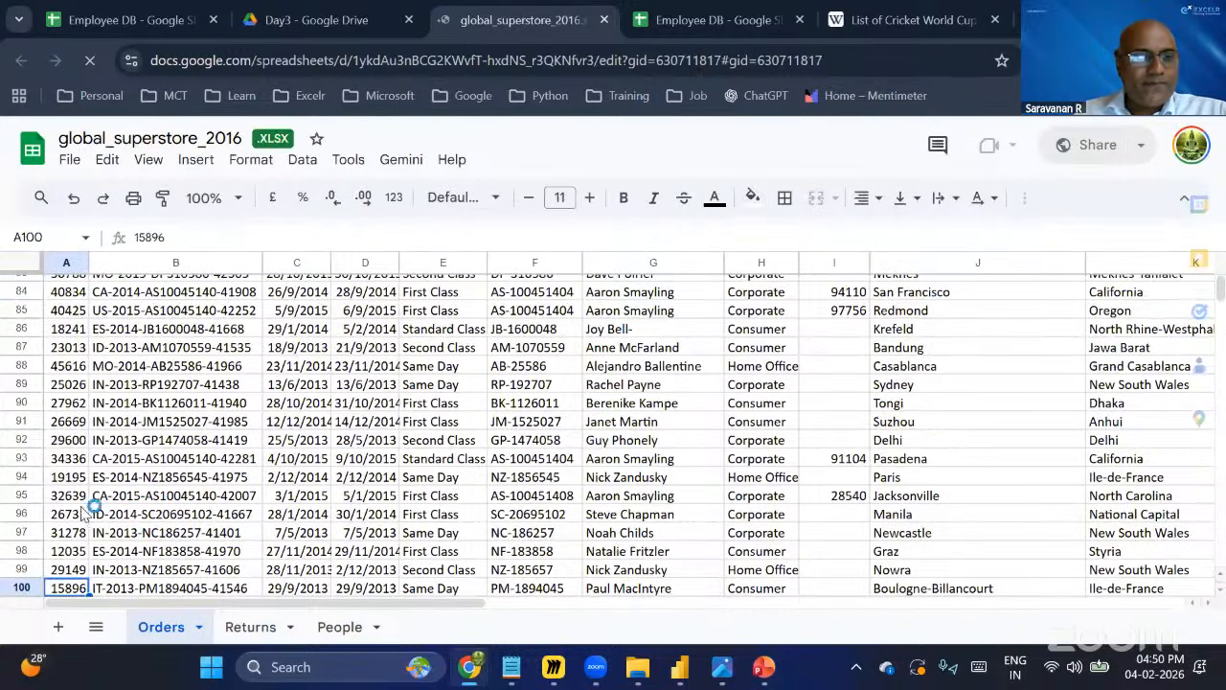
{"action": "scroll", "coordinate": [74, 502], "scroll_direction": "down", "scroll_amount": 1}
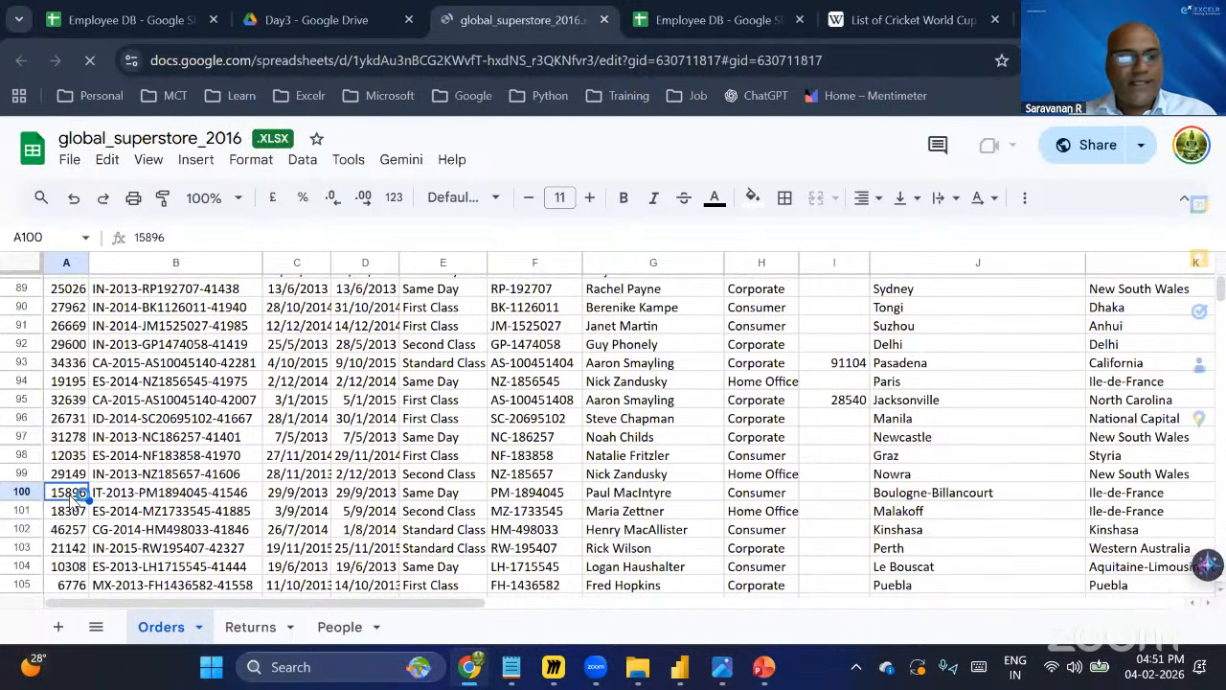
{"action": "key", "text": "ctrl+Down"}
{"action": "left_click", "coordinate": [272, 475]}
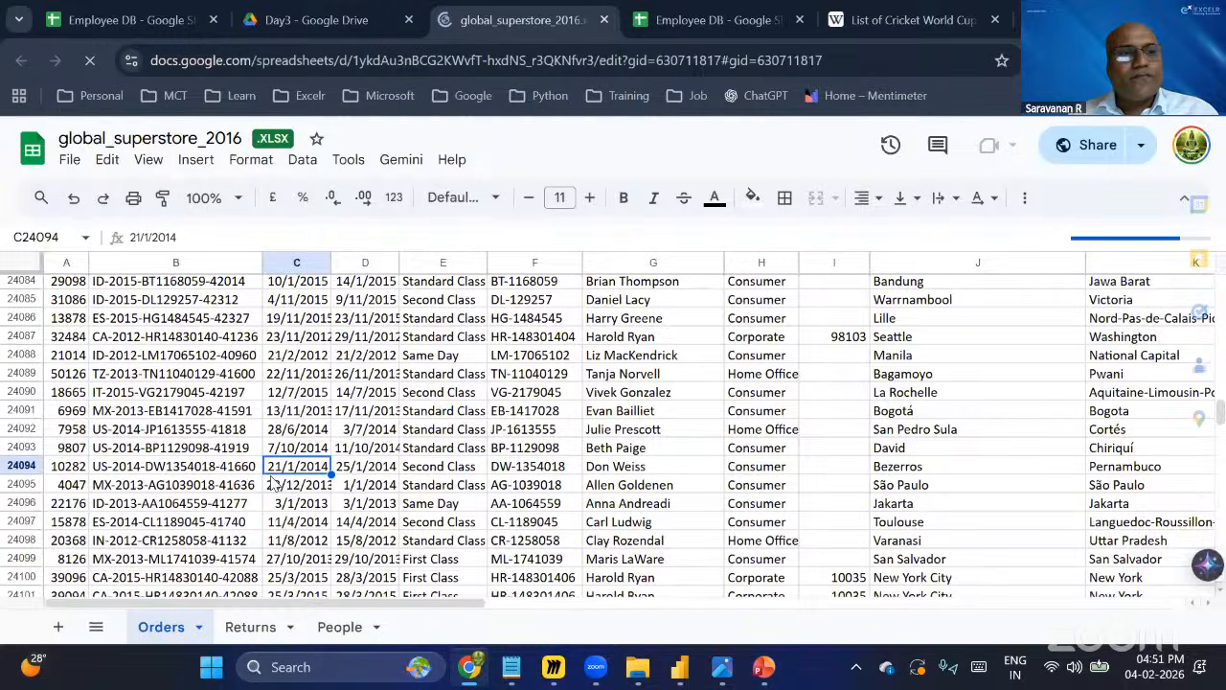
Open global_superstore_2016 from the Day3 folder in Excel and jump to the last row of the Orders data.
{"action": "left_click", "coordinate": [639, 668]}
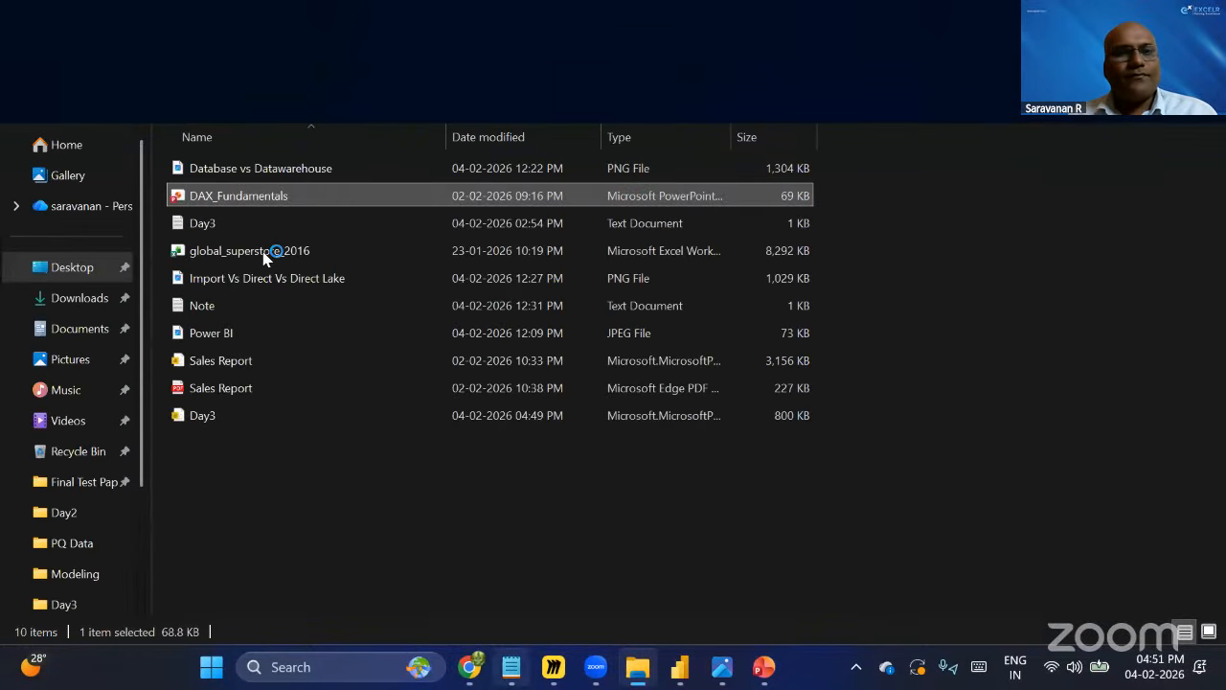
{"action": "left_click", "coordinate": [266, 254]}
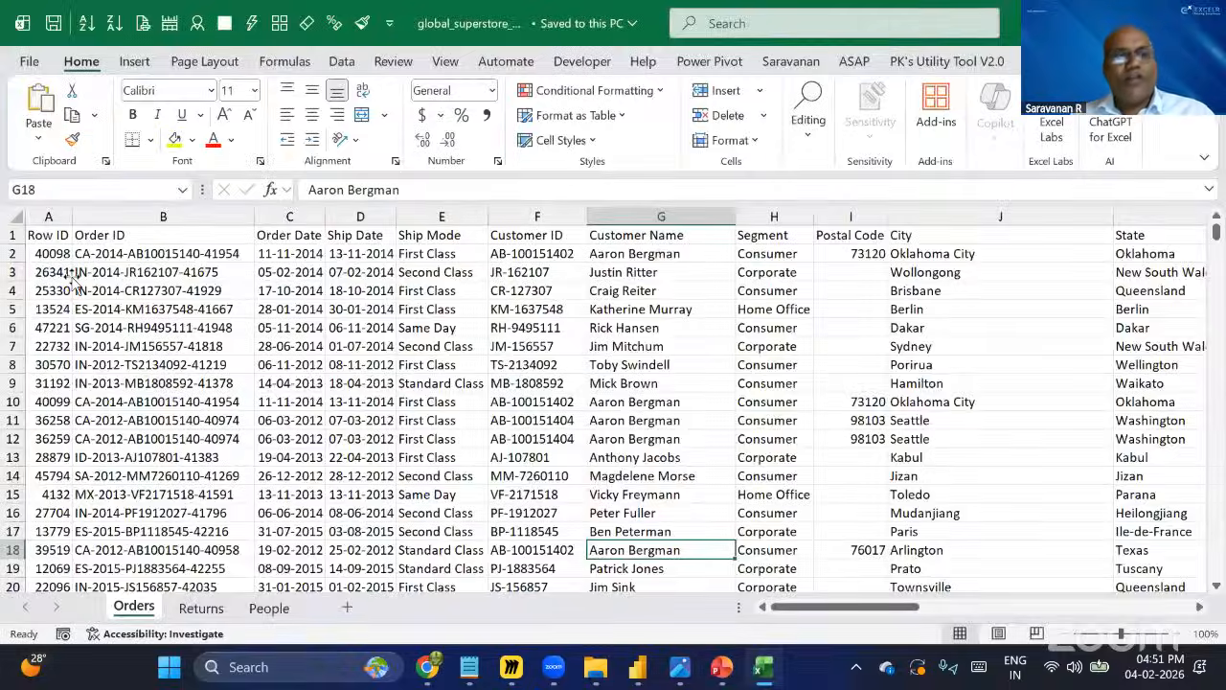
{"action": "left_click", "coordinate": [76, 275]}
{"action": "key", "text": "ctrl+Down"}
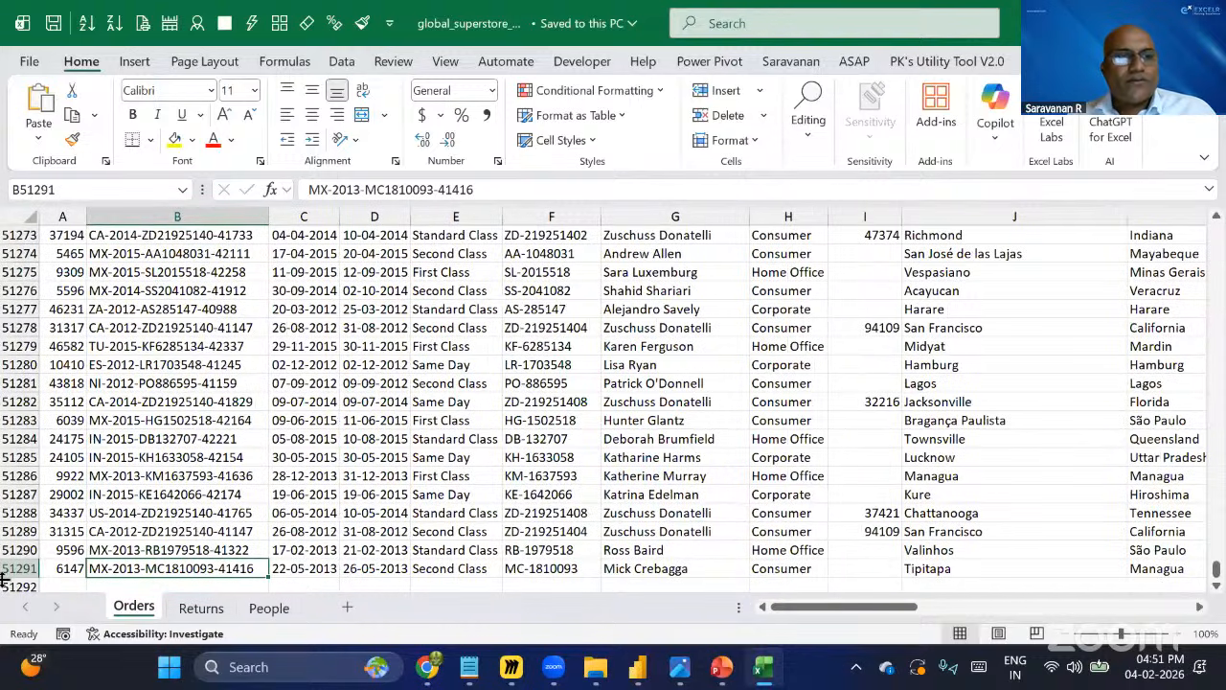
{"action": "left_click", "coordinate": [243, 396]}
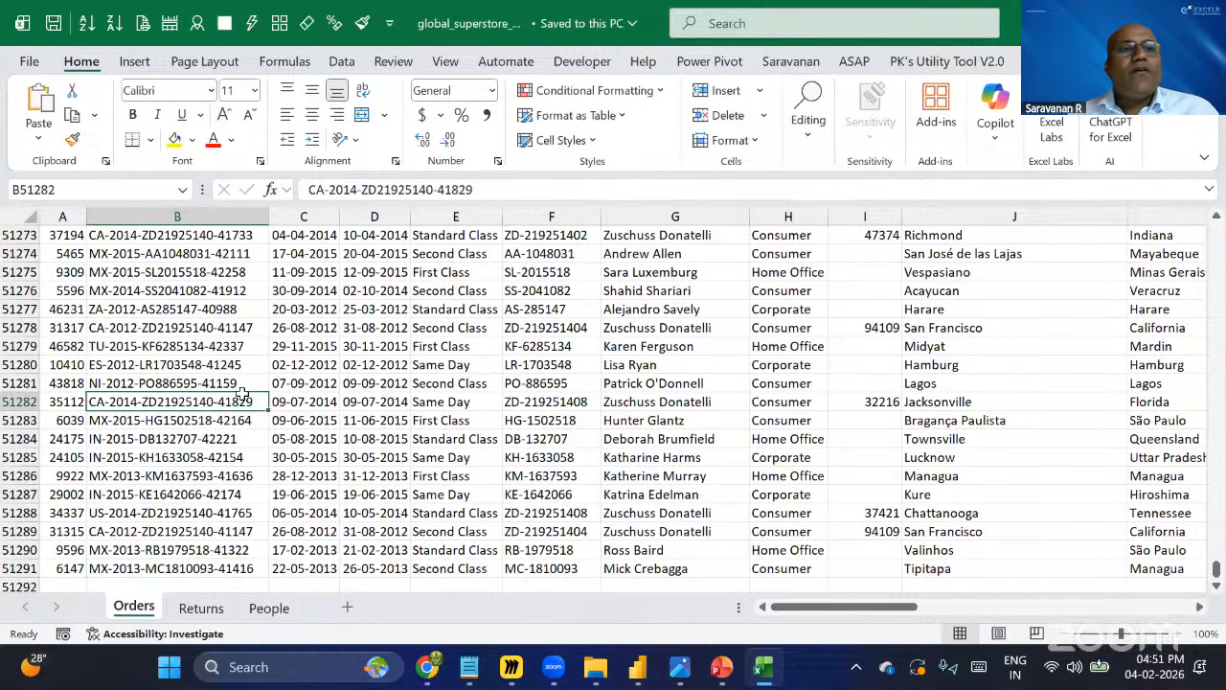
{"action": "key", "text": "ctrl+Up"}
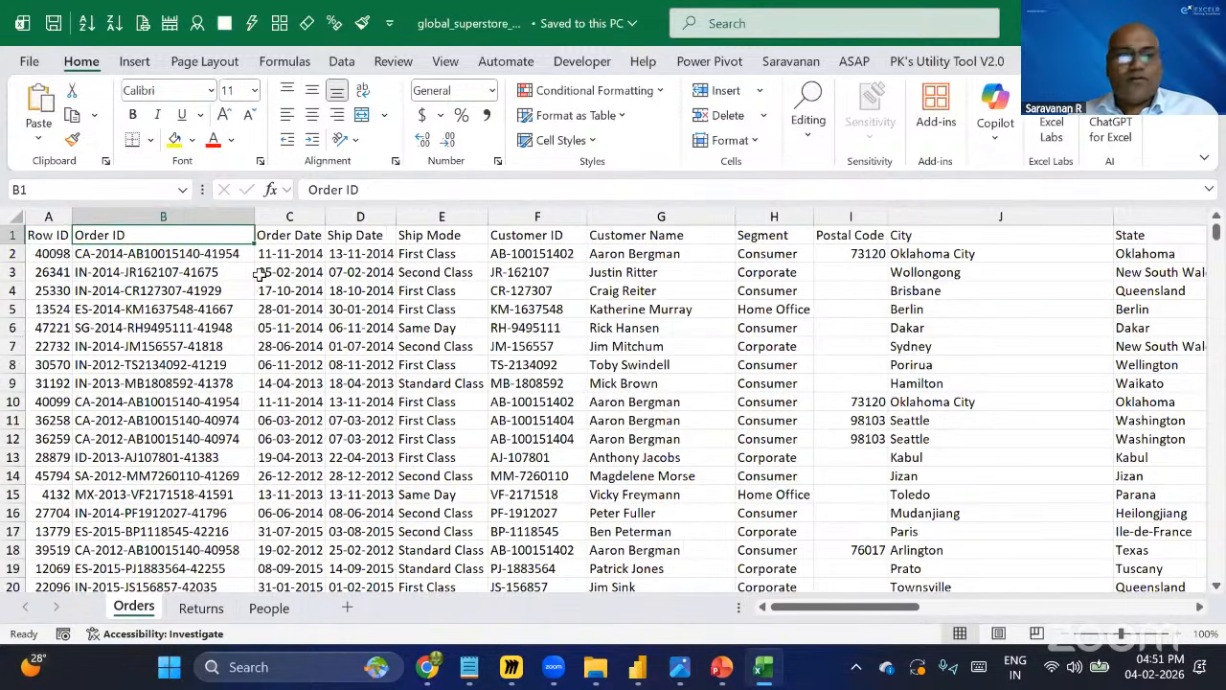
Select the Orders header row and scroll across all the sheet's columns to review the fields.
{"action": "key", "text": "Left"}
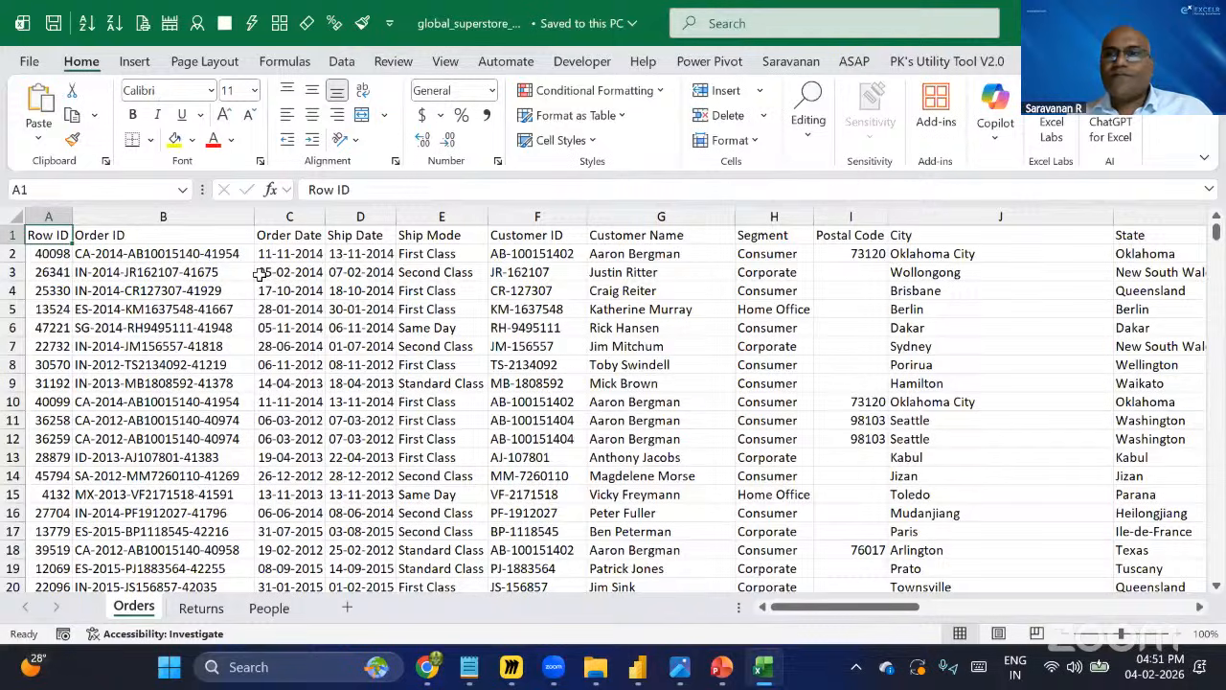
{"action": "key", "text": "ctrl+shift+Right"}
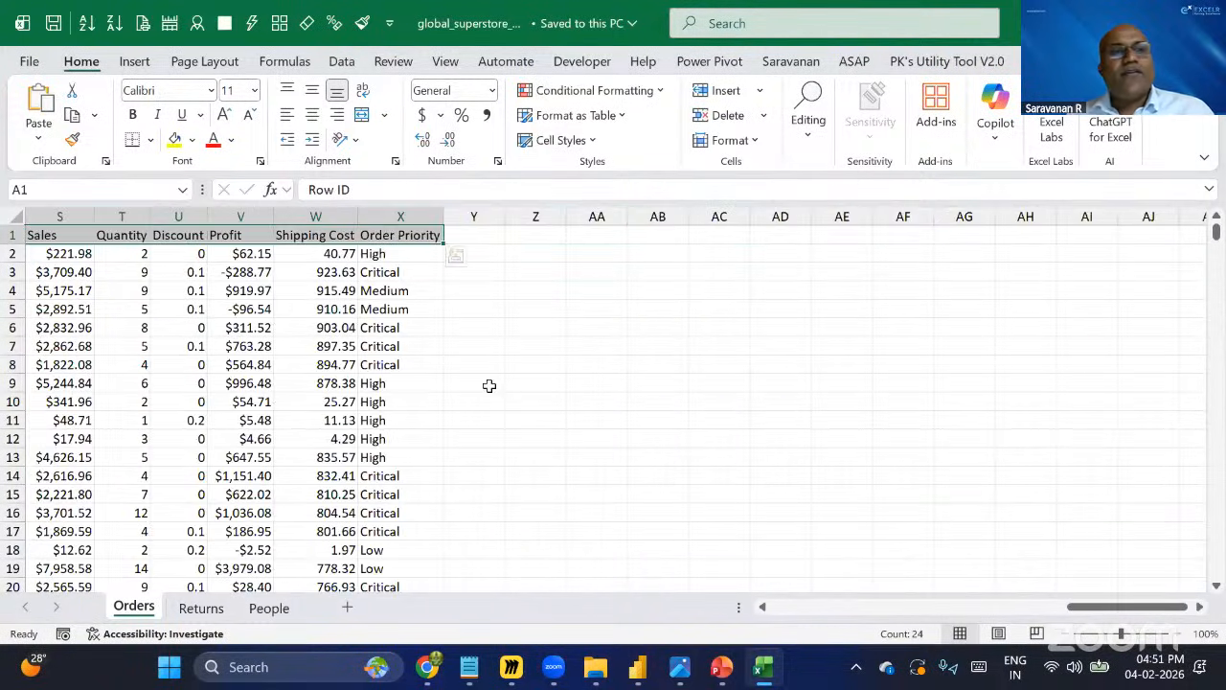
{"action": "key", "text": "ctrl+Home"}
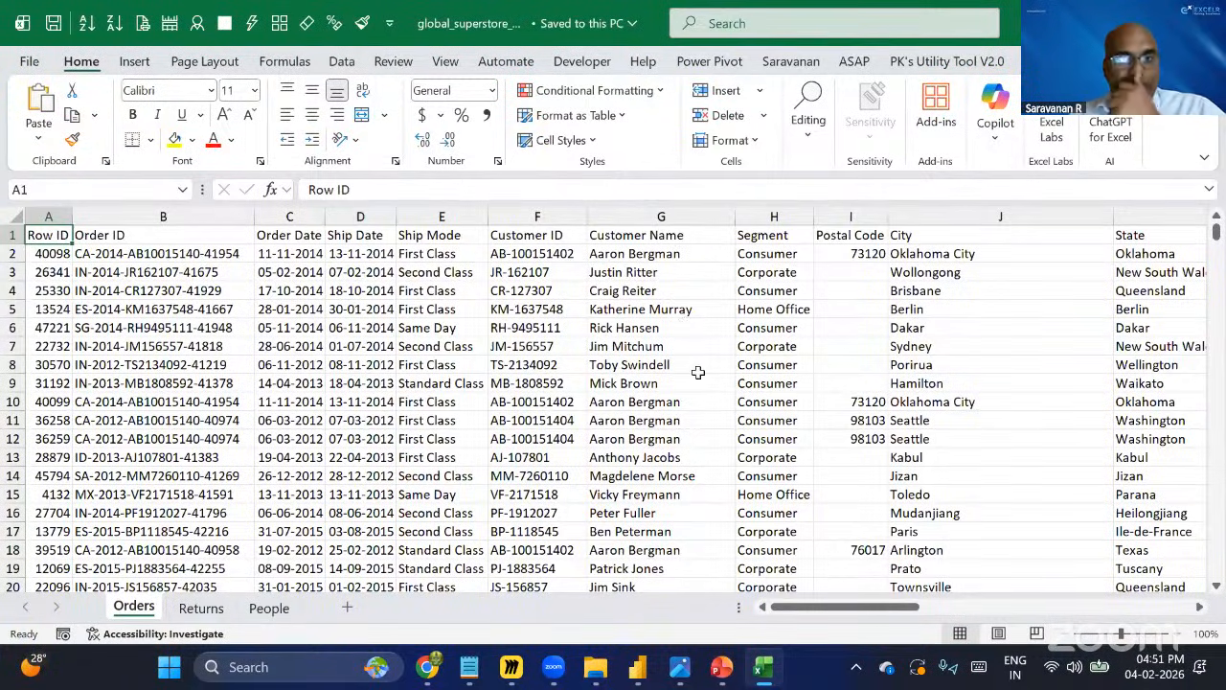
{"action": "scroll", "coordinate": [699, 373], "scroll_direction": "down", "scroll_amount": 1}
{"action": "scroll", "coordinate": [698, 373], "scroll_direction": "right", "scroll_amount": 1}
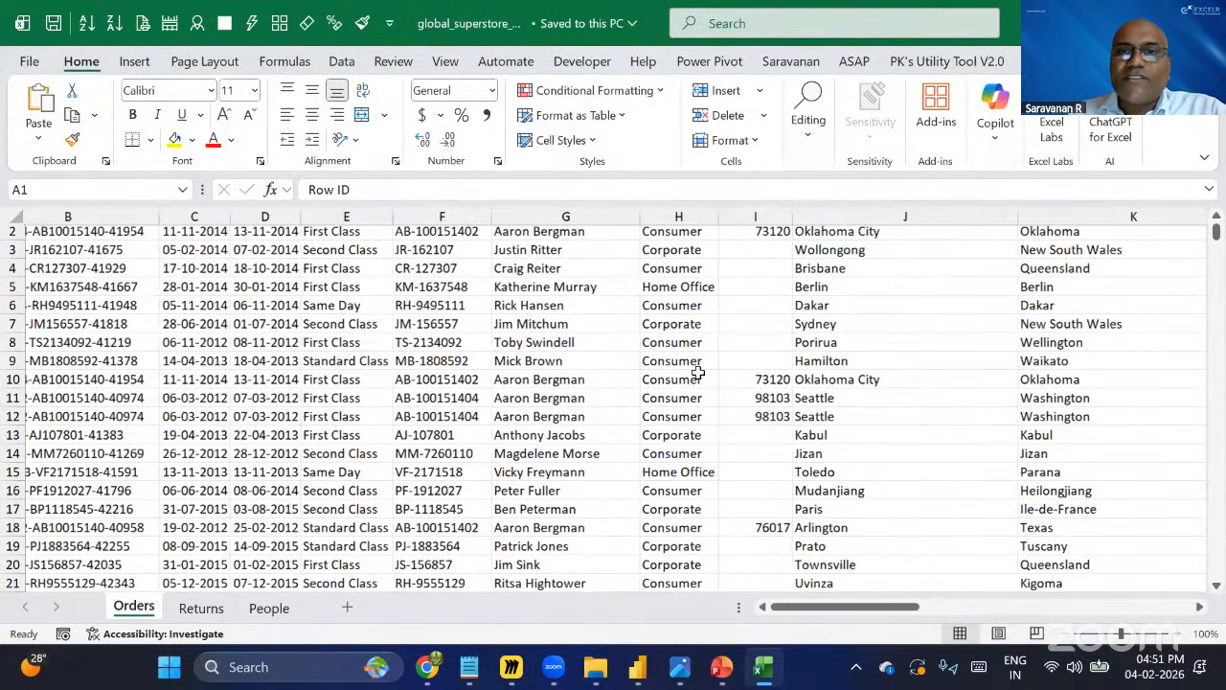
{"action": "scroll", "coordinate": [699, 373], "scroll_direction": "up", "scroll_amount": 1}
{"action": "scroll", "coordinate": [699, 373], "scroll_direction": "right", "scroll_amount": 3}
{"action": "scroll", "coordinate": [698, 373], "scroll_direction": "right", "scroll_amount": 1}
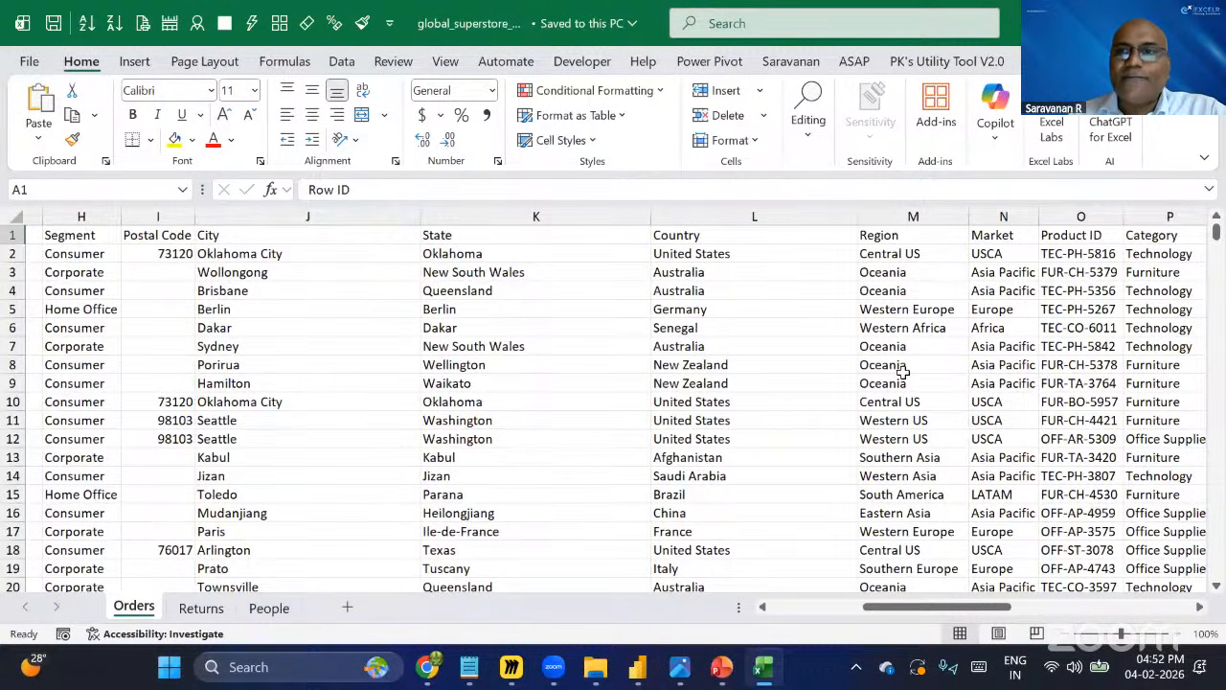
{"action": "scroll", "coordinate": [902, 372], "scroll_direction": "right", "scroll_amount": 1}
{"action": "scroll", "coordinate": [902, 371], "scroll_direction": "right", "scroll_amount": 1}
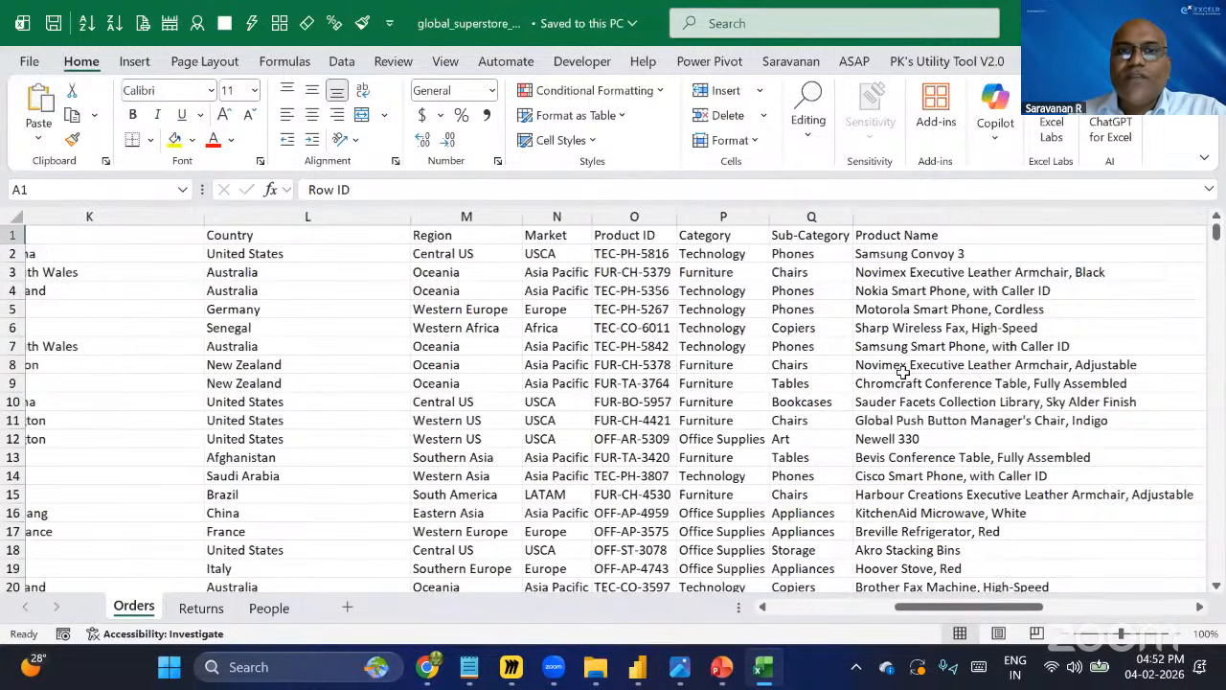
{"action": "scroll", "coordinate": [901, 372], "scroll_direction": "right", "scroll_amount": 1}
{"action": "scroll", "coordinate": [902, 372], "scroll_direction": "right", "scroll_amount": 2}
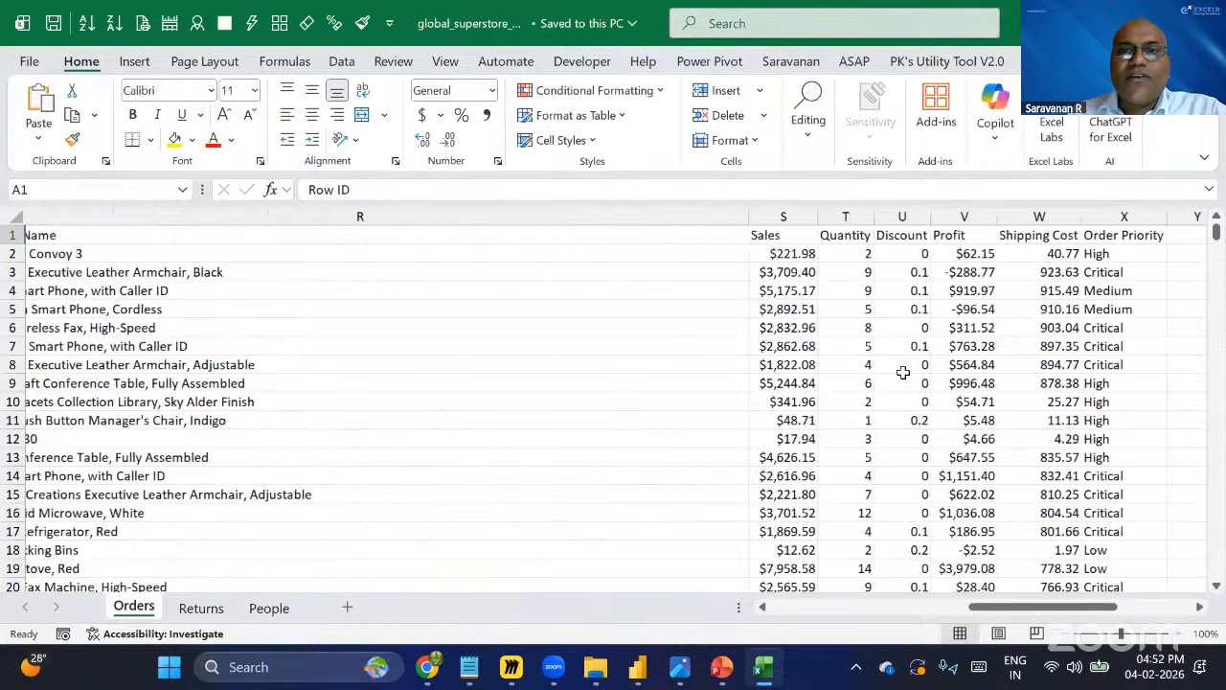
{"action": "scroll", "coordinate": [901, 371], "scroll_direction": "left", "scroll_amount": 3}
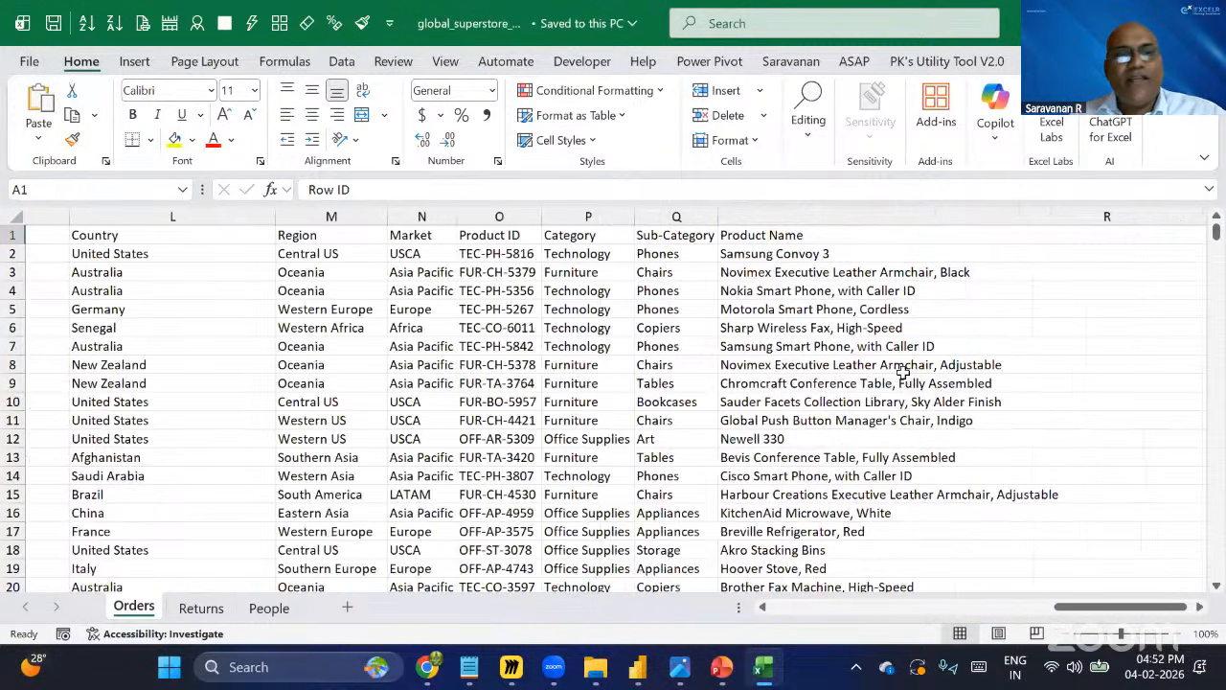
{"action": "scroll", "coordinate": [901, 364], "scroll_direction": "left", "scroll_amount": 4}
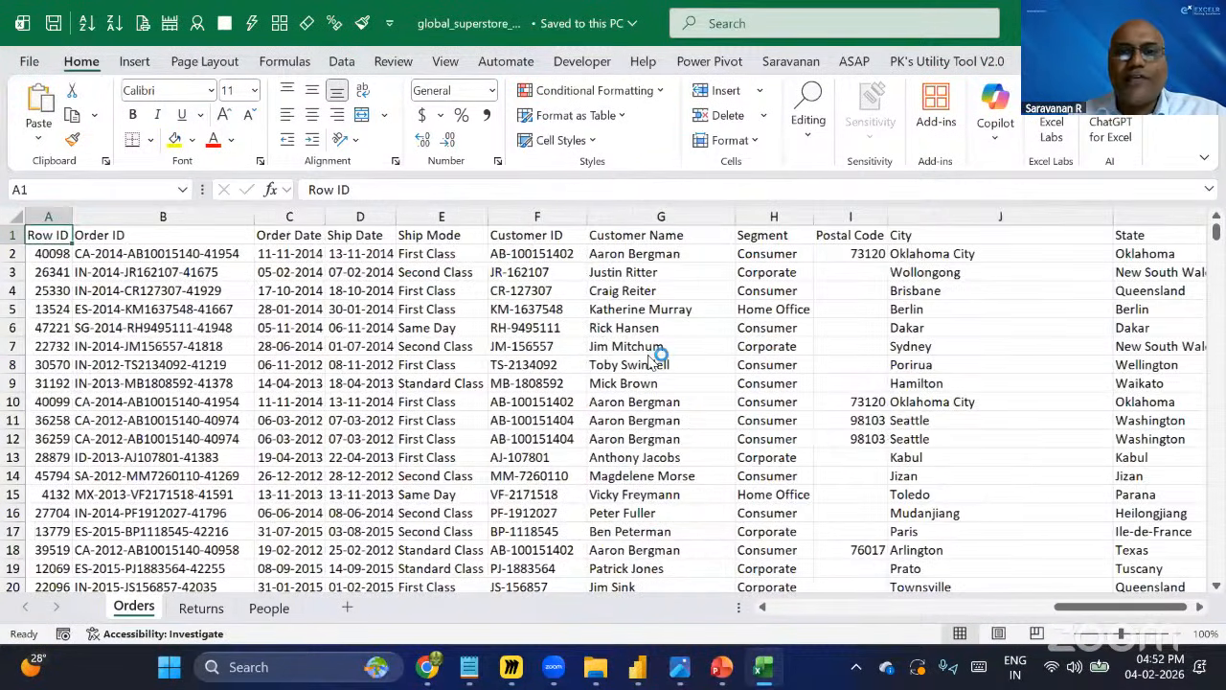
Switch back to the Day3 Drive folder and preview the Sales Report PDF once more.
{"action": "key", "text": "alt+Tab"}
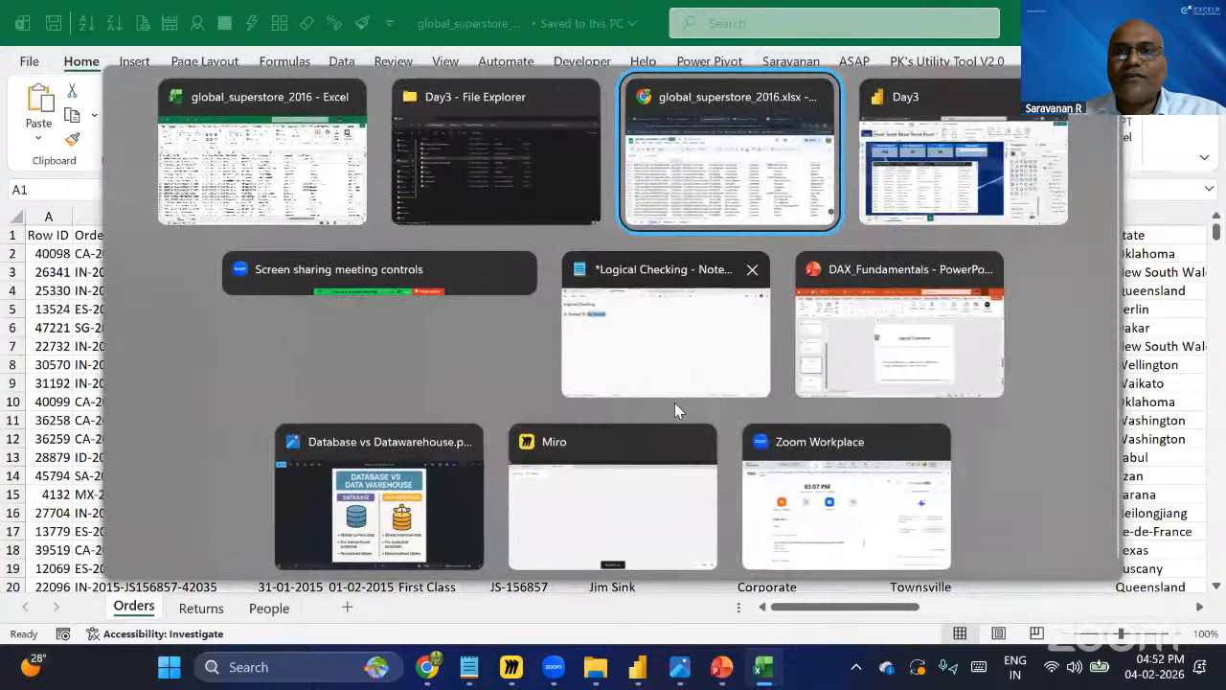
{"action": "key", "text": "alt+Tab"}
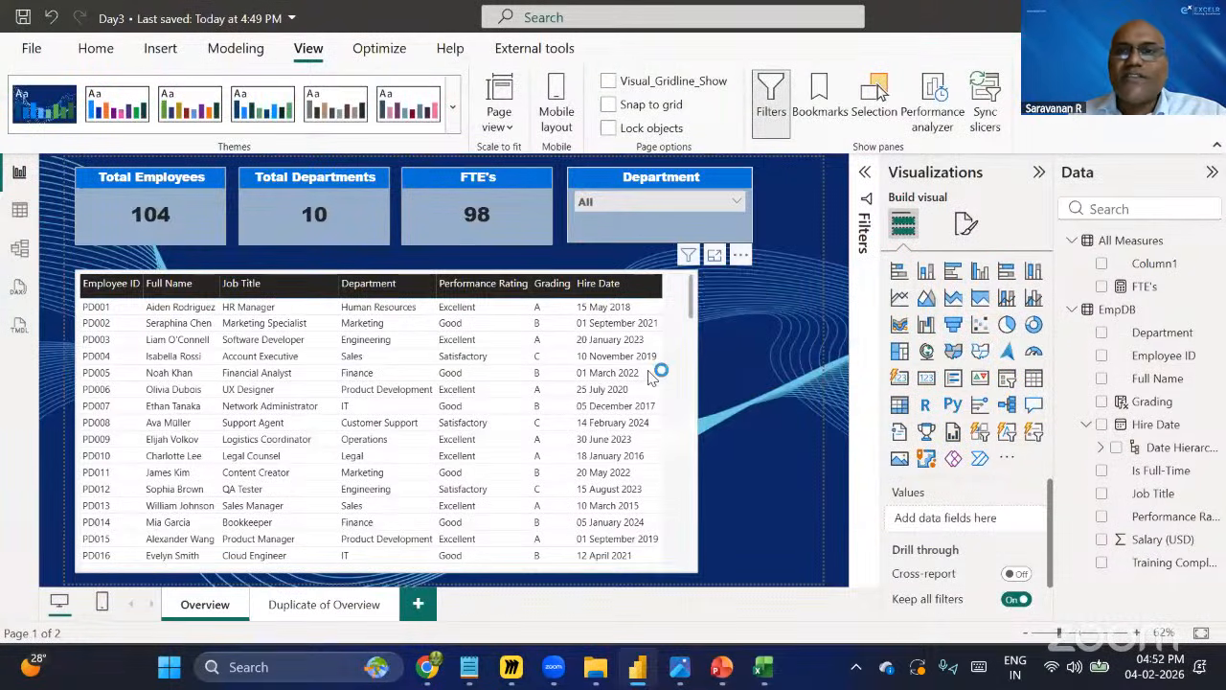
{"action": "key", "text": "alt+Tab"}
{"action": "key", "text": "Tab"}
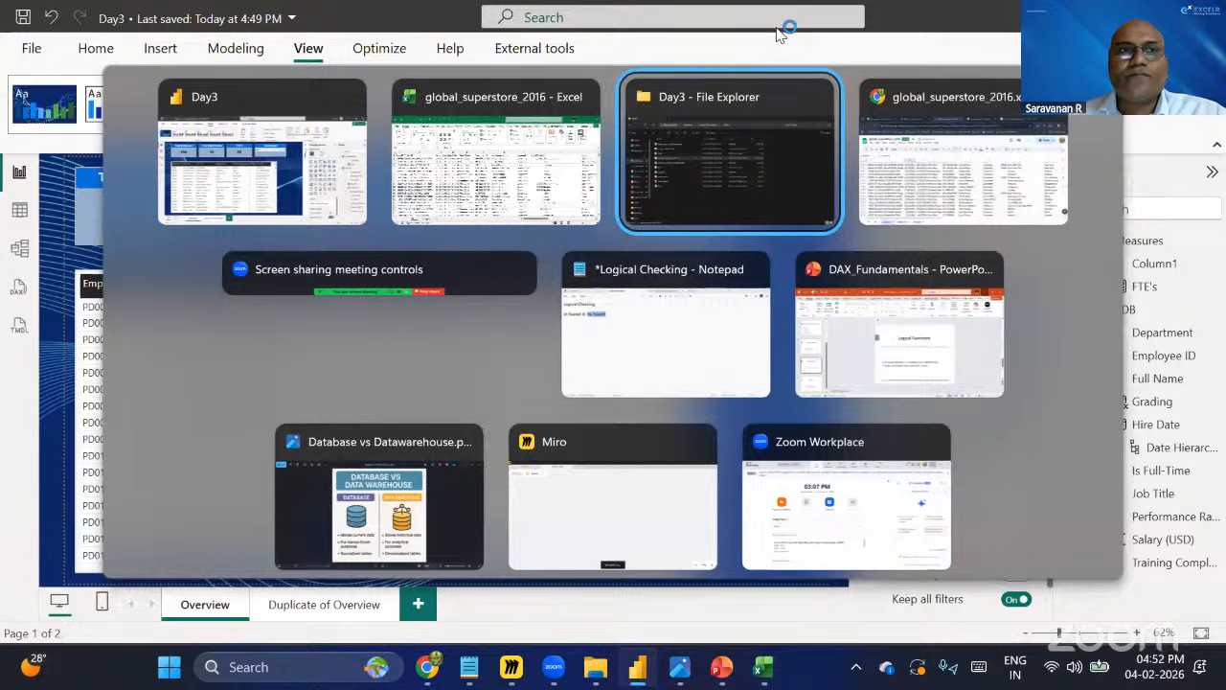
{"action": "key", "text": "alt+Tab"}
{"action": "left_click", "coordinate": [298, 21]}
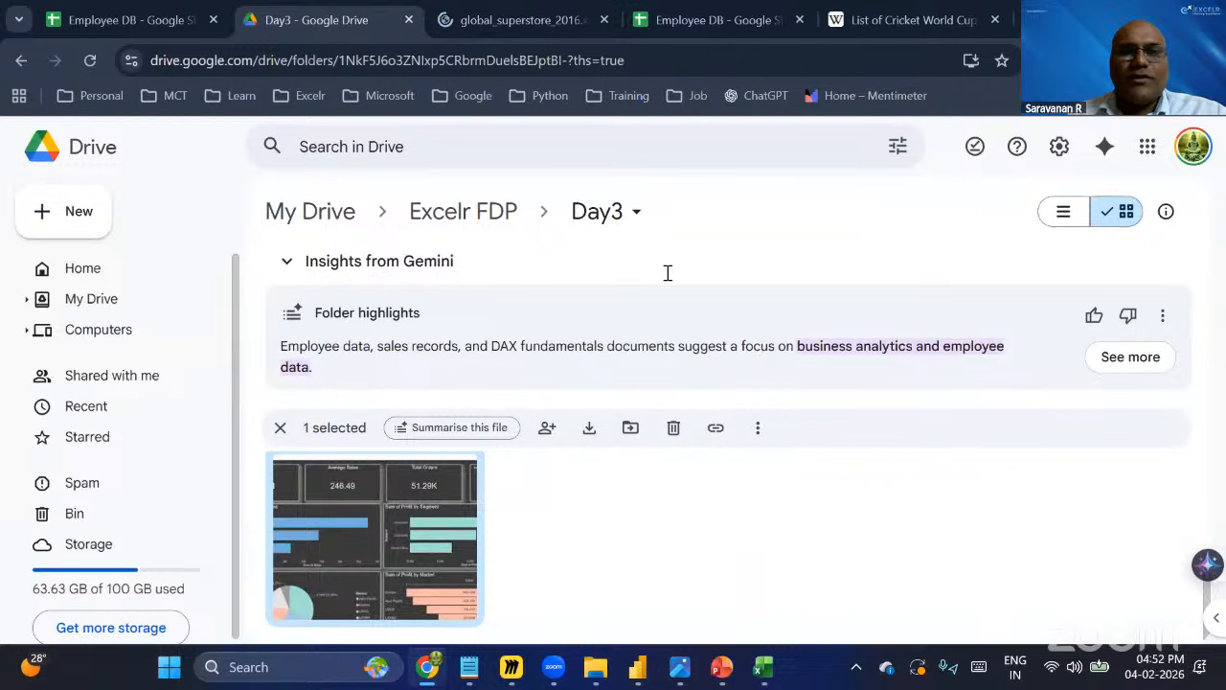
{"action": "key", "text": "Return"}
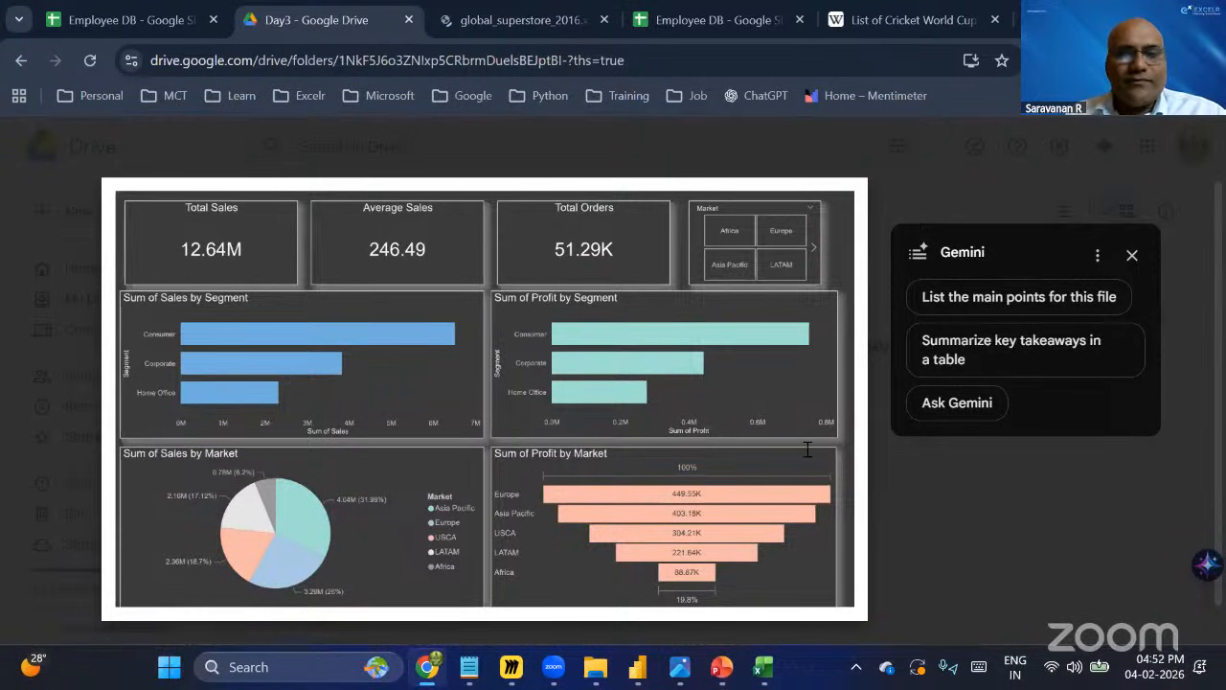
{"action": "key", "text": "Escape"}
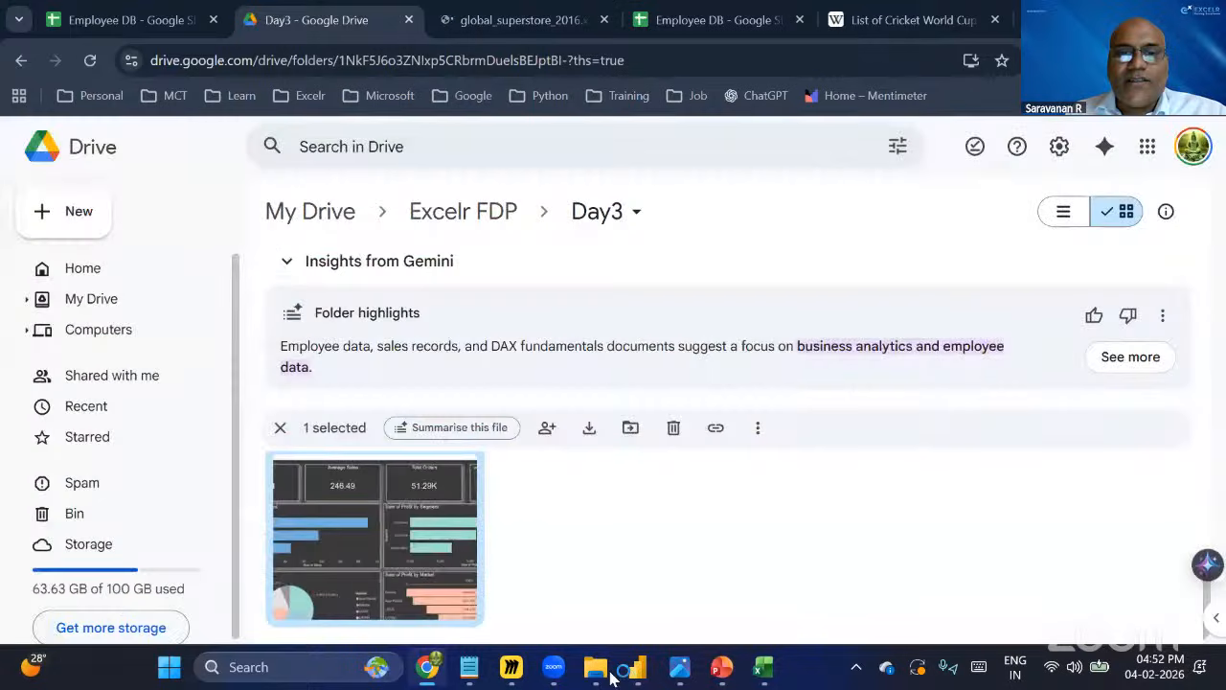
Open the Power BI JPEG image from the Day3 folder in File Explorer.
{"action": "left_click", "coordinate": [595, 667]}
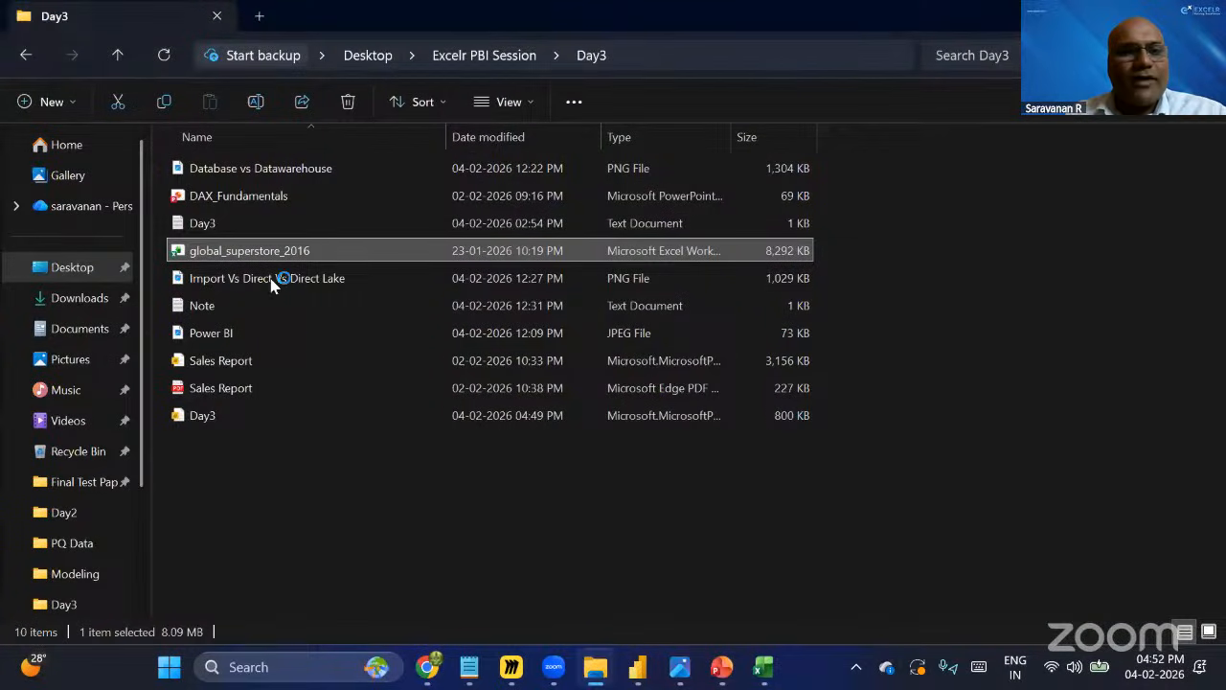
{"action": "left_click", "coordinate": [265, 335]}
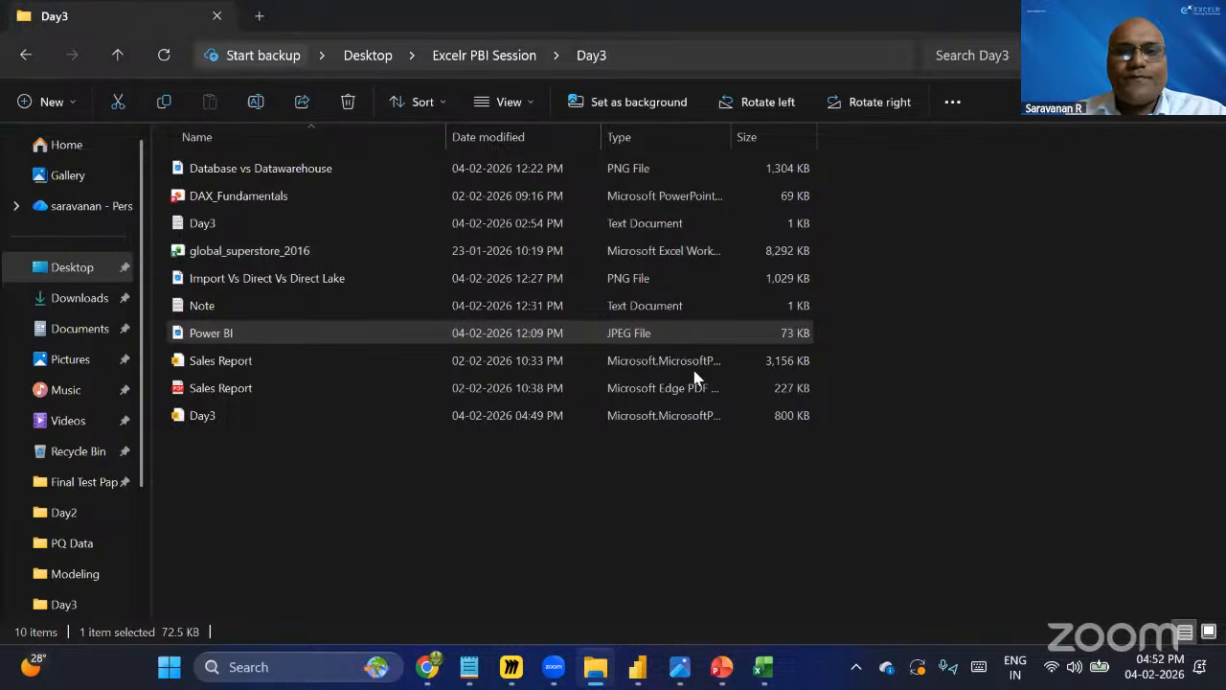
{"action": "left_click", "coordinate": [692, 359]}
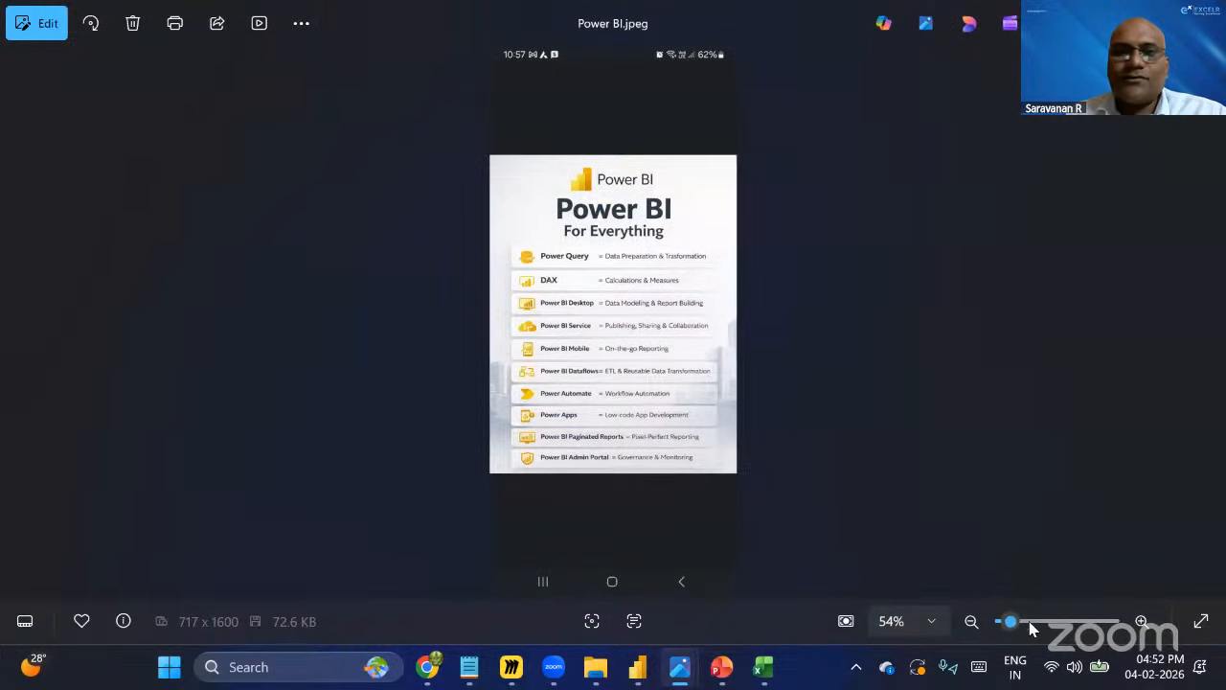
Zoom into the Power BI image and scroll through its list of Power BI components.
{"action": "scroll", "coordinate": [734, 191], "scroll_direction": "up", "scroll_amount": 3}
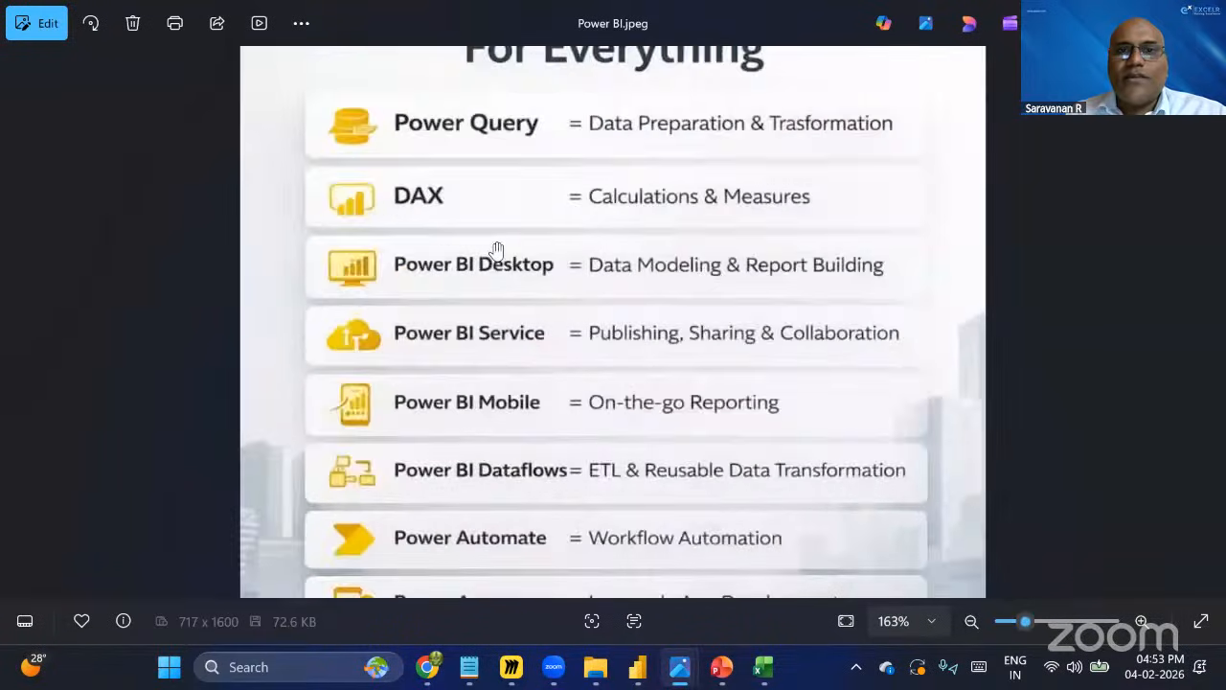
{"action": "scroll", "coordinate": [651, 277], "scroll_direction": "up", "scroll_amount": 3}
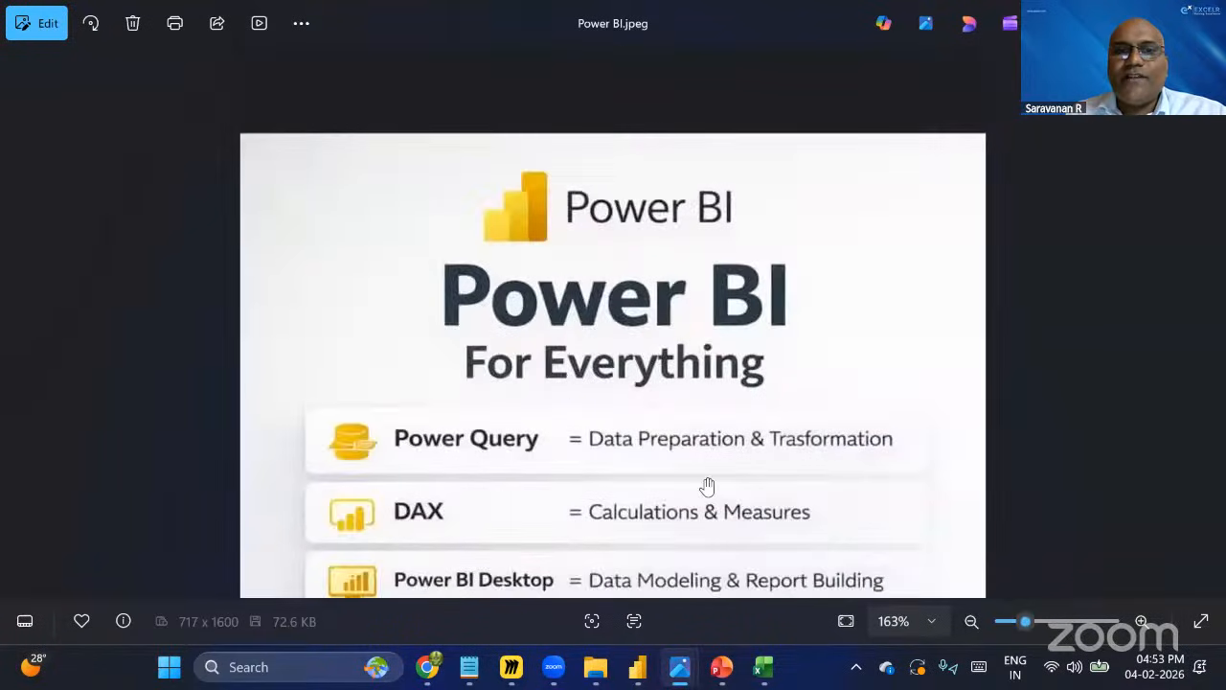
{"action": "scroll", "coordinate": [456, 382], "scroll_direction": "down", "scroll_amount": 1}
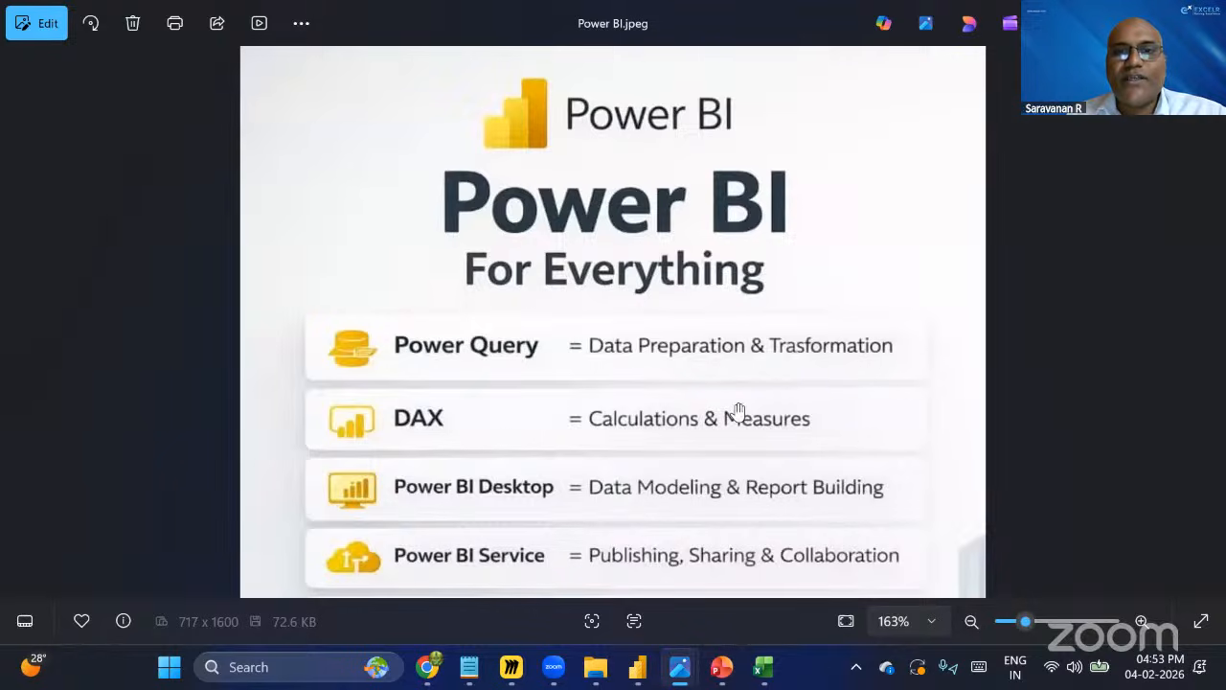
{"action": "scroll", "coordinate": [594, 347], "scroll_direction": "down", "scroll_amount": 1}
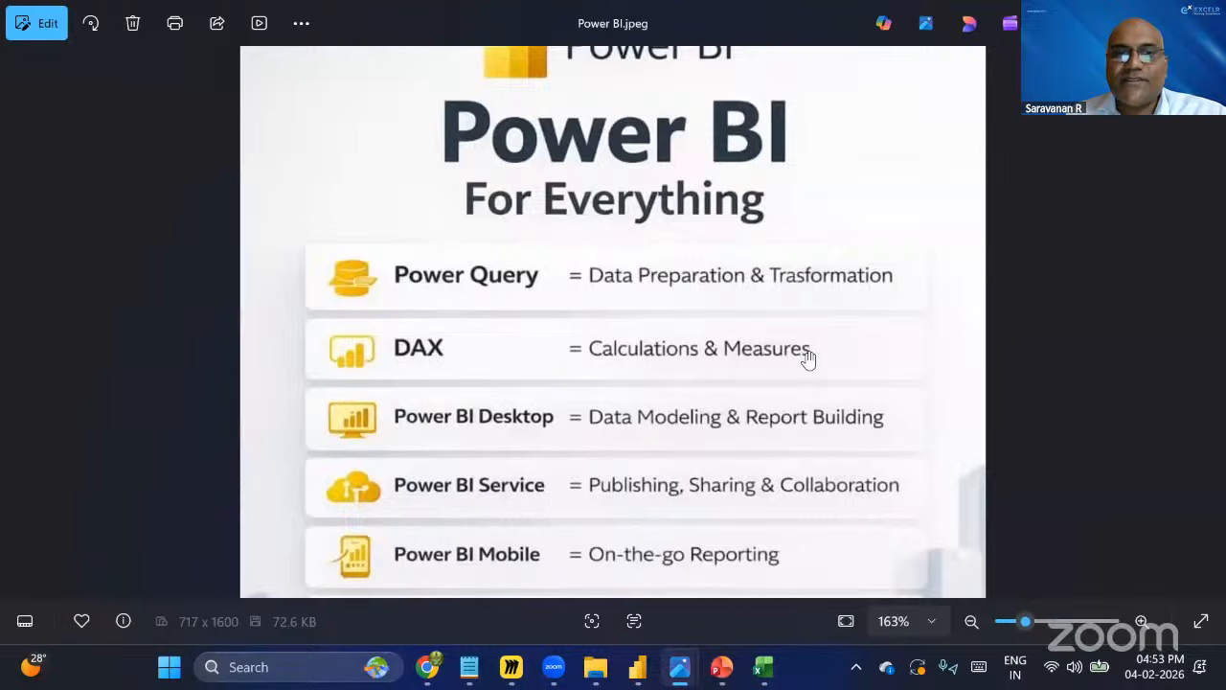
{"action": "scroll", "coordinate": [539, 402], "scroll_direction": "down", "scroll_amount": 1}
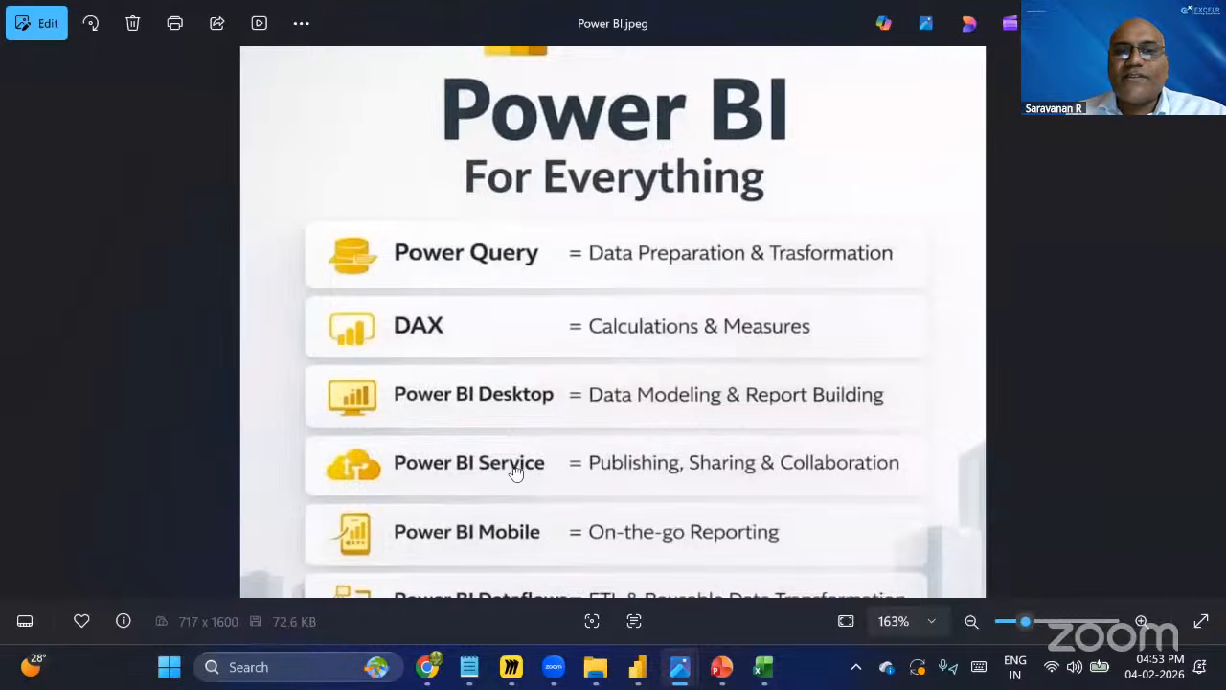
Scroll up and down through the Power BI image to review its list of Power BI components.
{"action": "scroll", "coordinate": [604, 464], "scroll_direction": "down", "scroll_amount": 1}
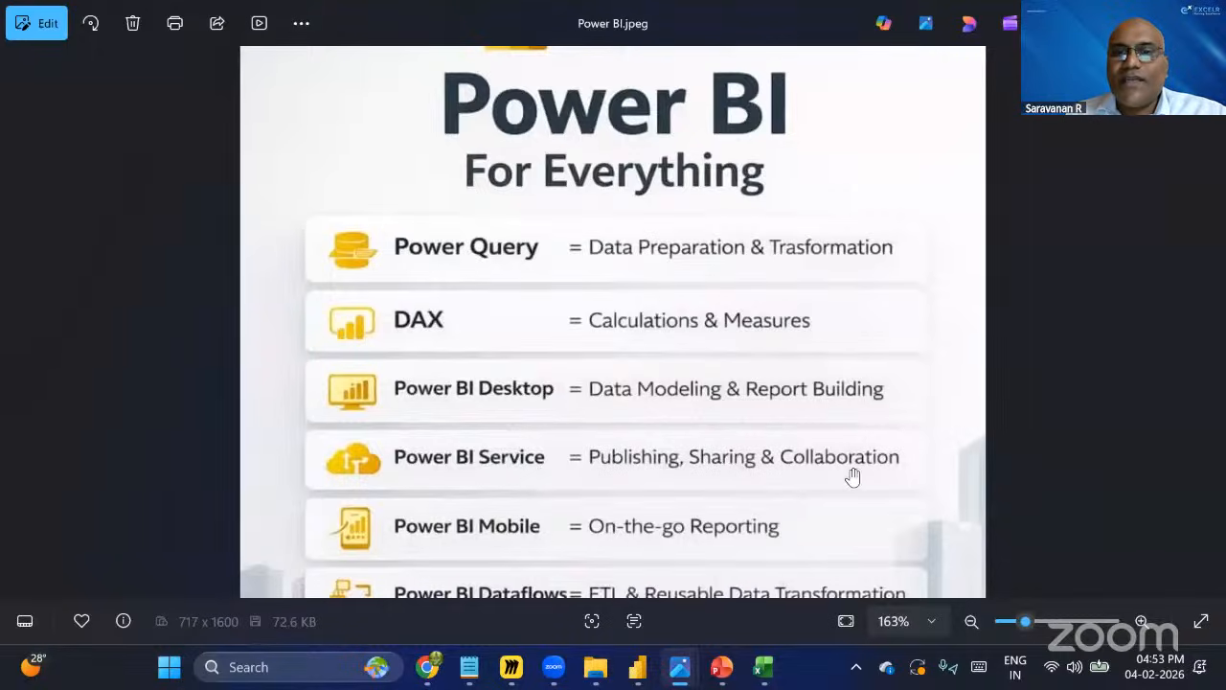
{"action": "scroll", "coordinate": [738, 451], "scroll_direction": "down", "scroll_amount": 2}
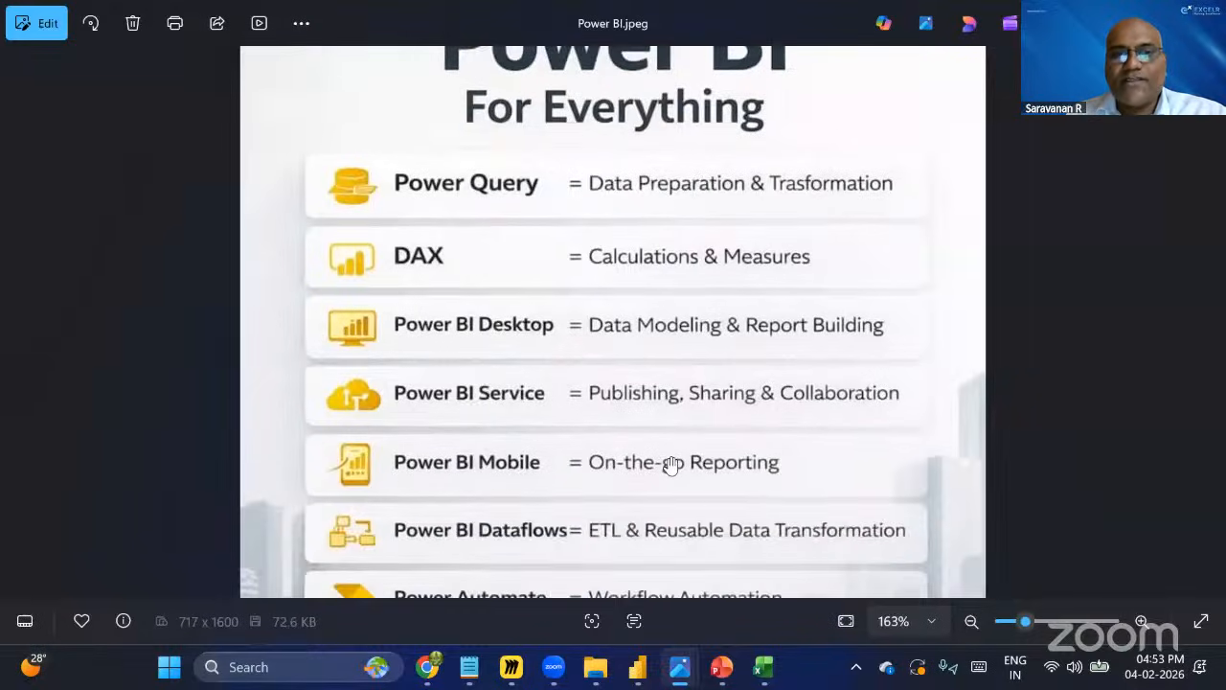
{"action": "scroll", "coordinate": [564, 465], "scroll_direction": "down", "scroll_amount": 3}
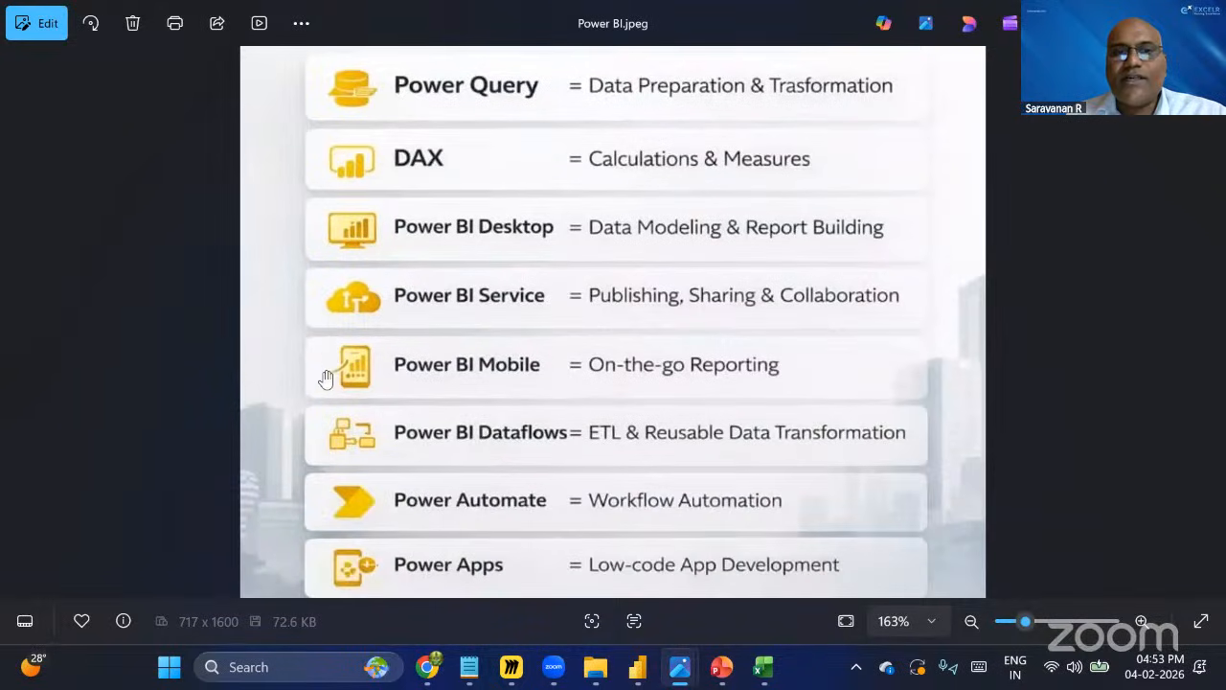
{"action": "scroll", "coordinate": [326, 378], "scroll_direction": "down", "scroll_amount": 2}
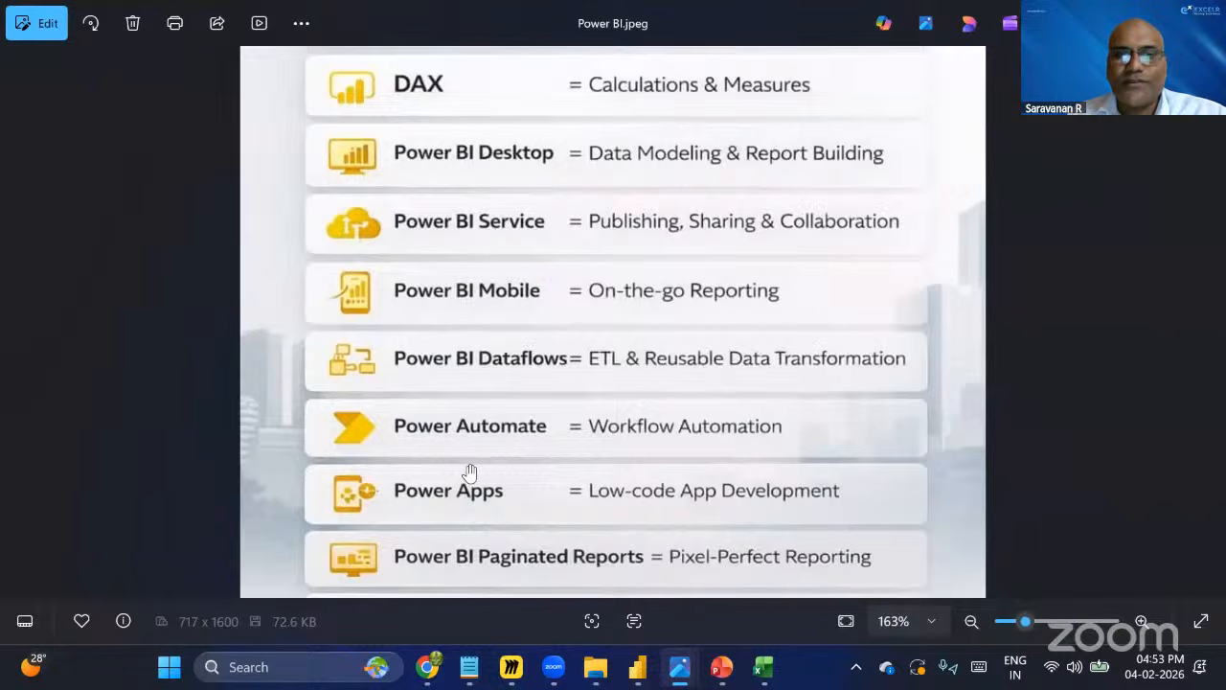
{"action": "scroll", "coordinate": [335, 315], "scroll_direction": "down", "scroll_amount": 1}
{"action": "scroll", "coordinate": [383, 298], "scroll_direction": "up", "scroll_amount": 7}
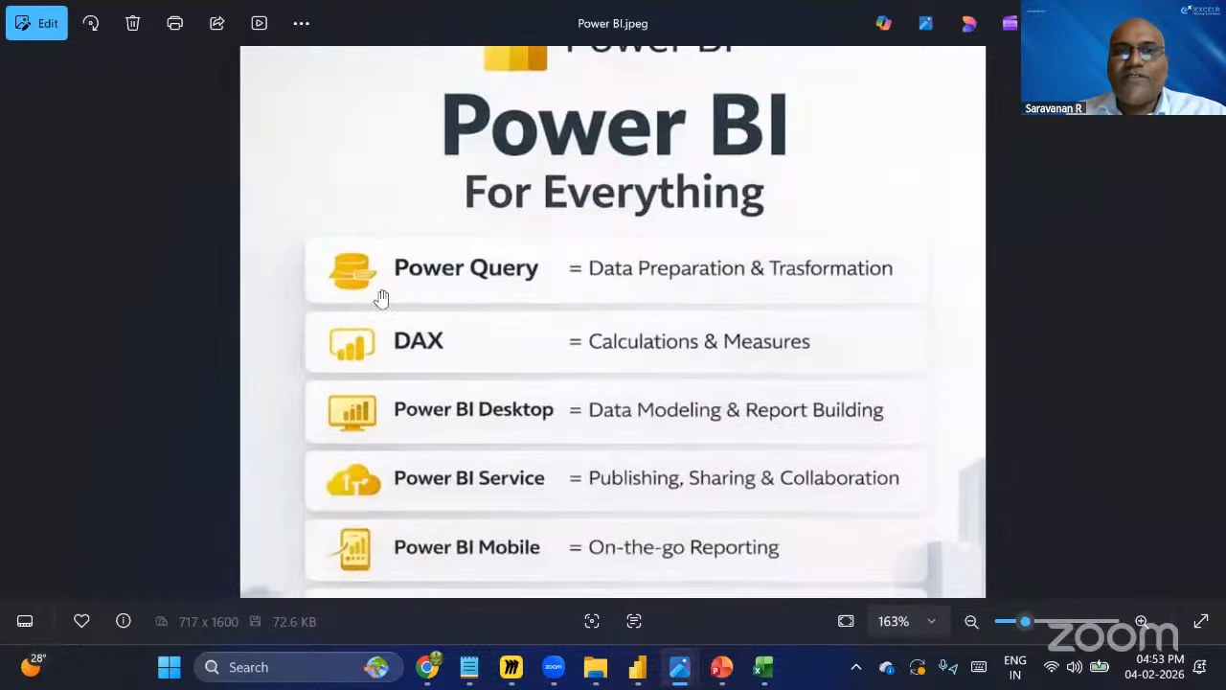
{"action": "scroll", "coordinate": [609, 300], "scroll_direction": "up", "scroll_amount": 4}
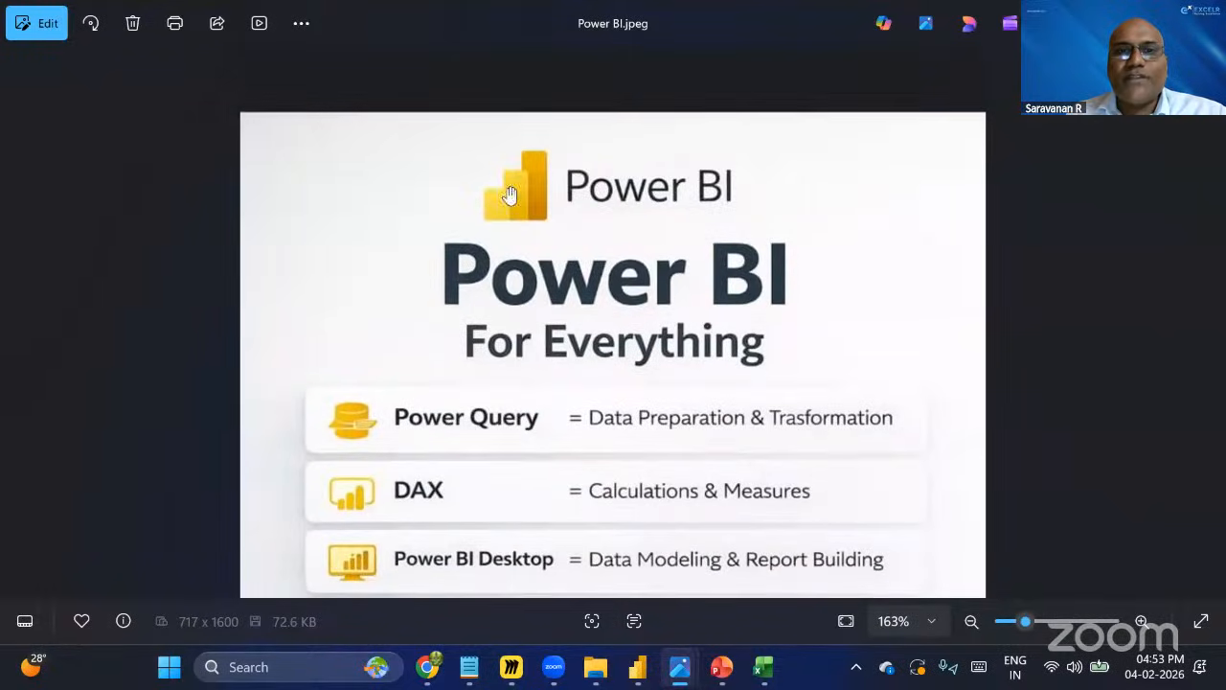
{"action": "scroll", "coordinate": [701, 405], "scroll_direction": "down", "scroll_amount": 5}
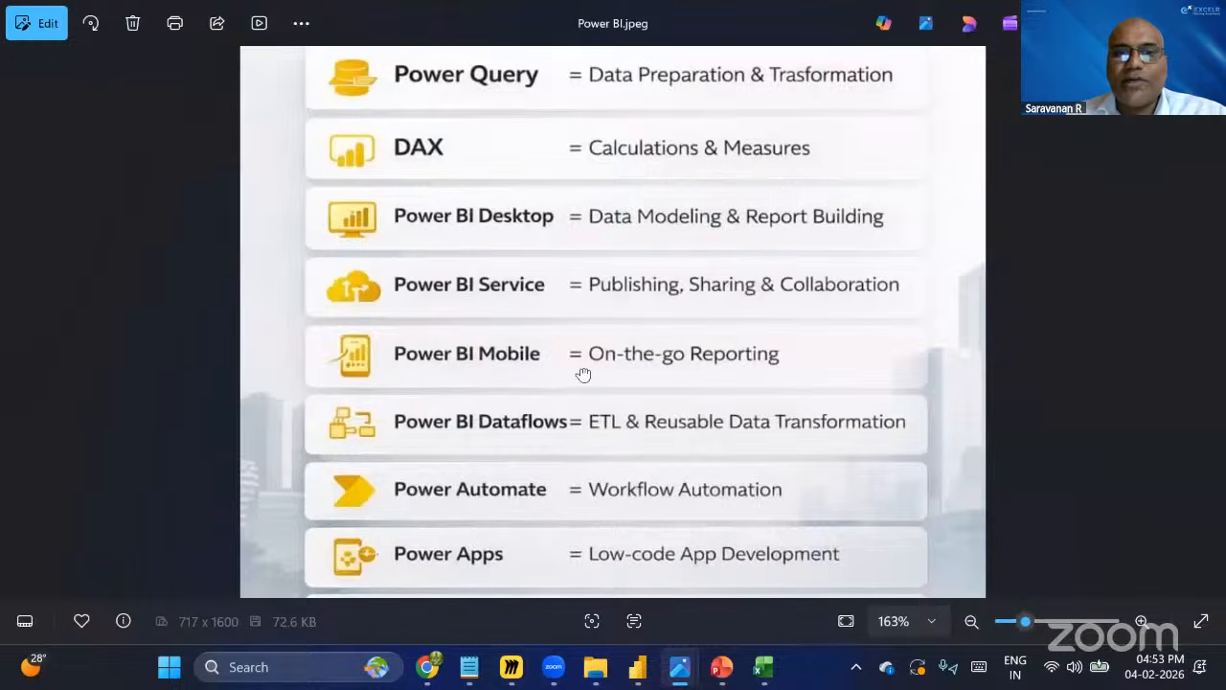
{"action": "scroll", "coordinate": [580, 372], "scroll_direction": "down", "scroll_amount": 3}
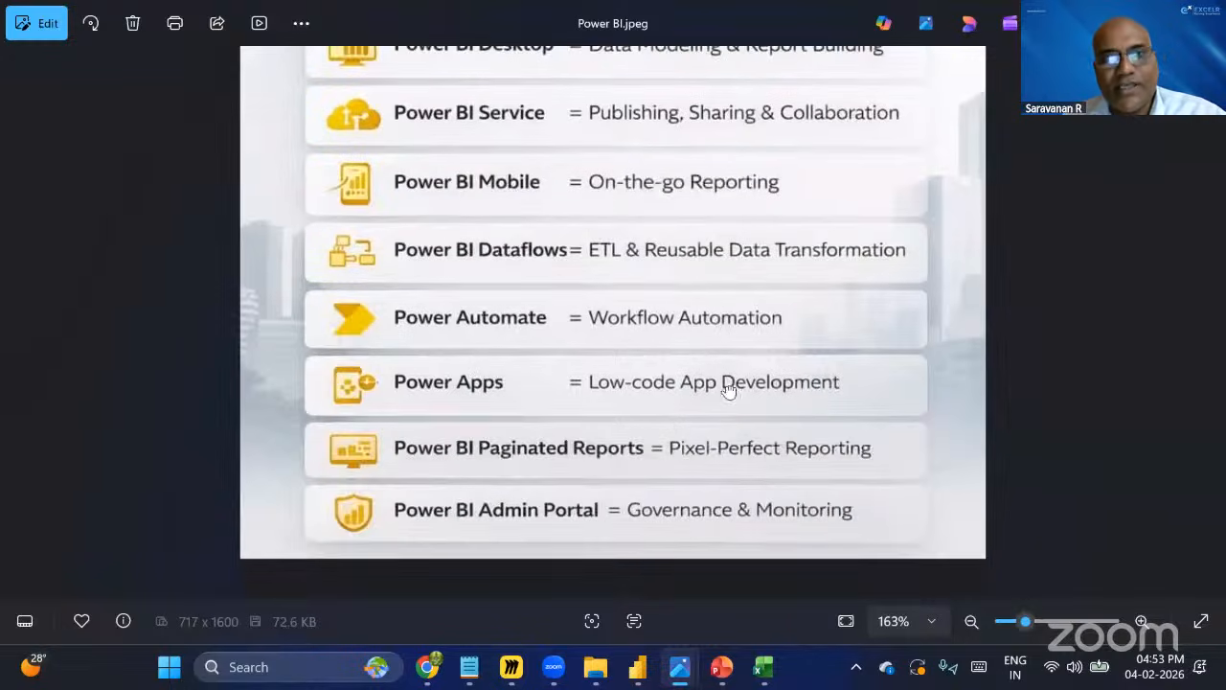
{"action": "scroll", "coordinate": [575, 386], "scroll_direction": "up", "scroll_amount": 5}
{"action": "scroll", "coordinate": [611, 445], "scroll_direction": "down", "scroll_amount": 1}
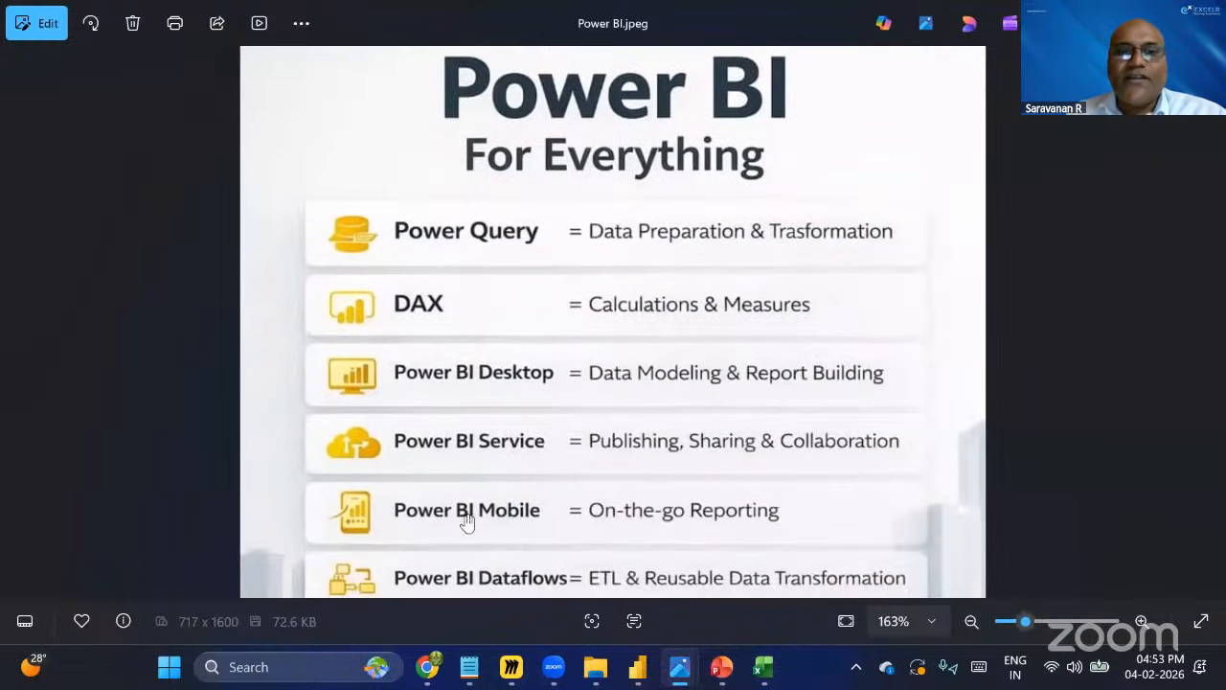
{"action": "scroll", "coordinate": [457, 548], "scroll_direction": "up", "scroll_amount": 1}
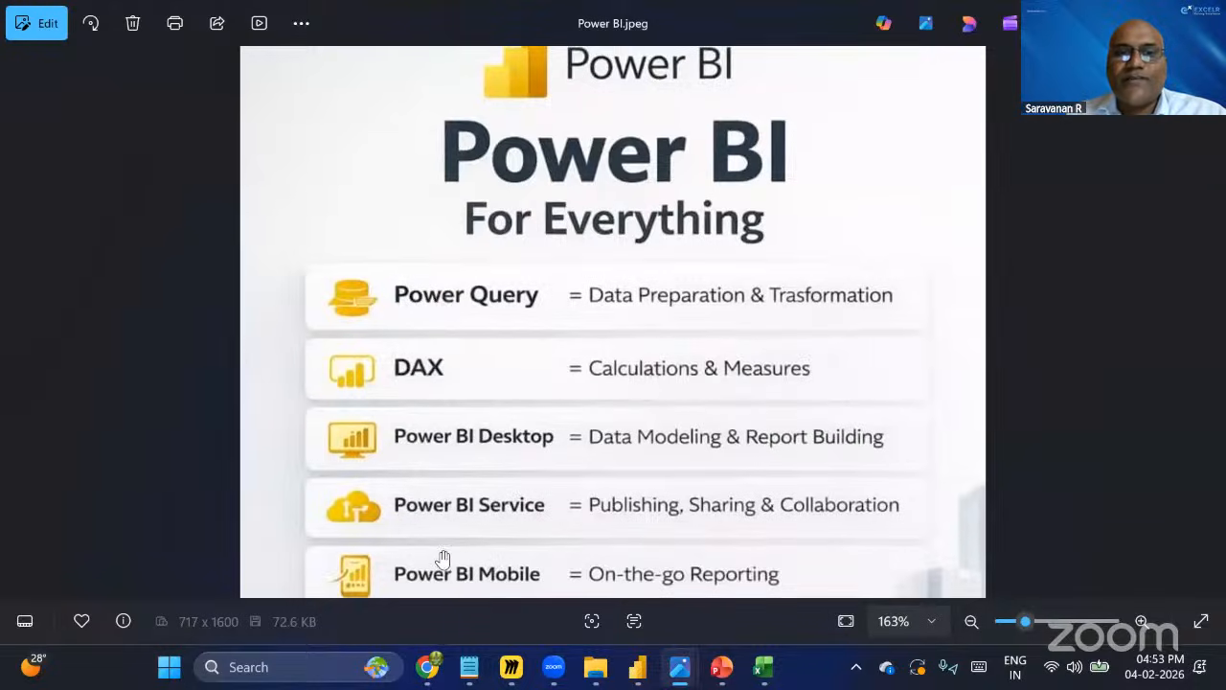
Fit the whole Power BI image to the window and close the image viewer.
{"action": "double_click", "coordinate": [739, 386]}
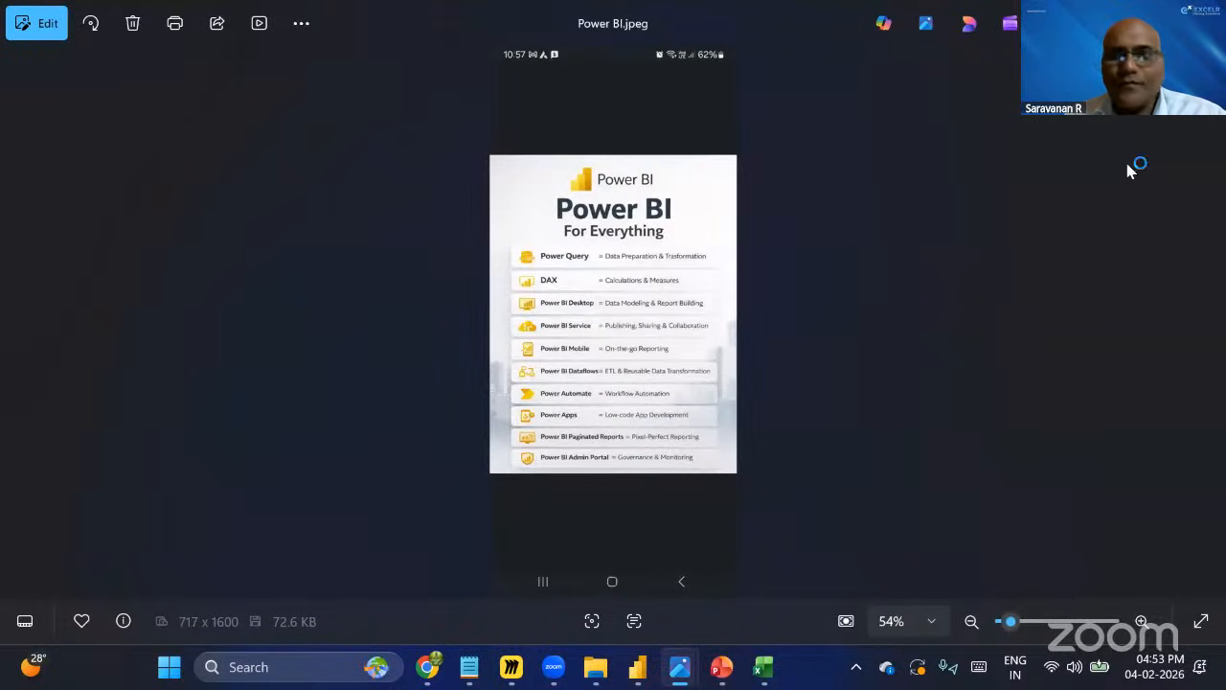
{"action": "left_click", "coordinate": [1117, 15]}
{"action": "left_click", "coordinate": [293, 525]}
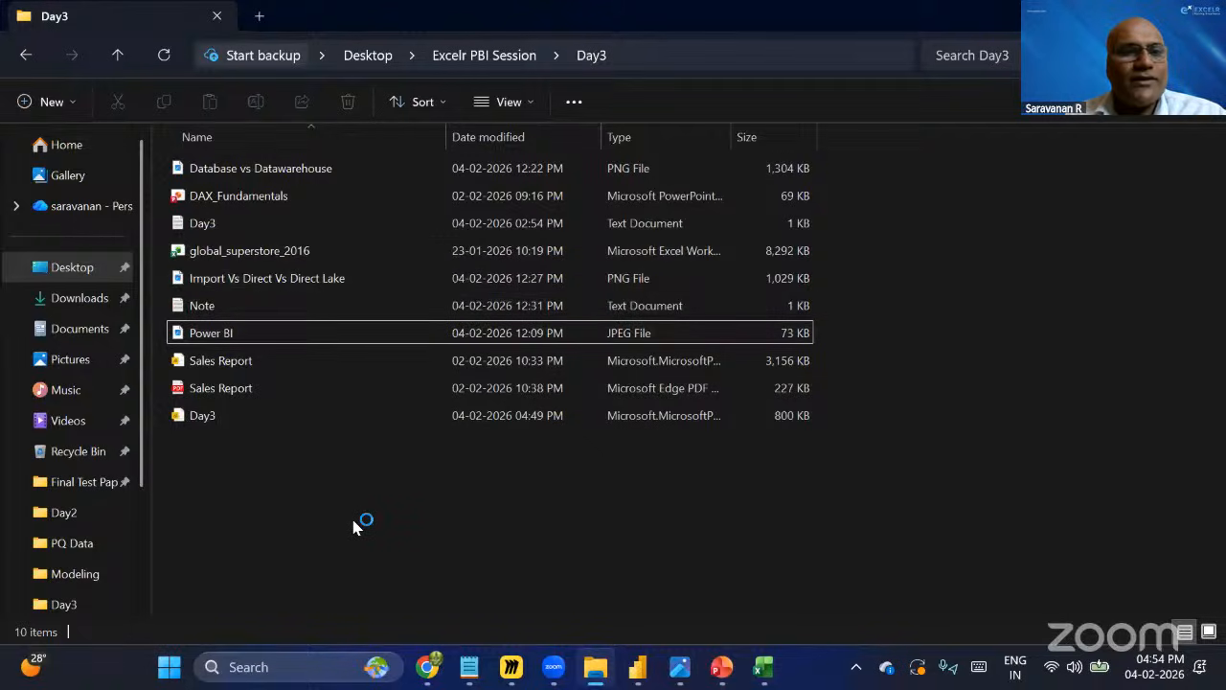
Browse the Day3 folder by selecting the Import Vs Direct Vs Direct Lake, Day3 text and Database vs Datawarehouse files.
{"action": "left_click", "coordinate": [275, 277]}
{"action": "left_click", "coordinate": [247, 223]}
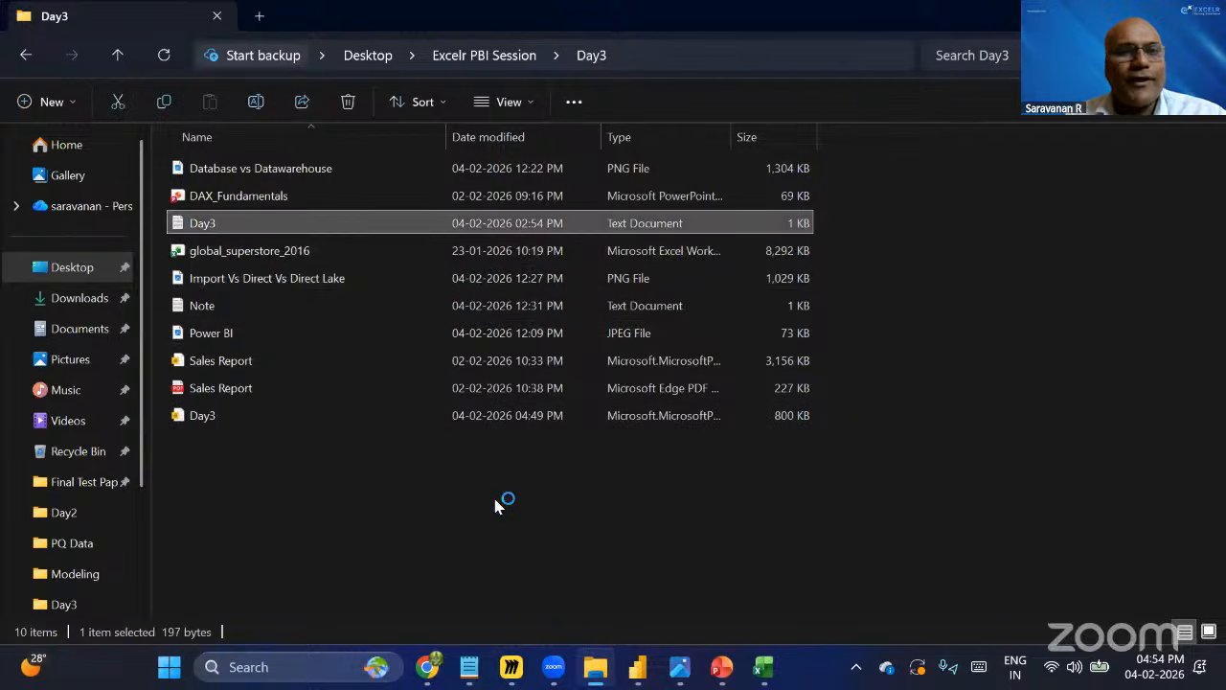
{"action": "left_click", "coordinate": [300, 171]}
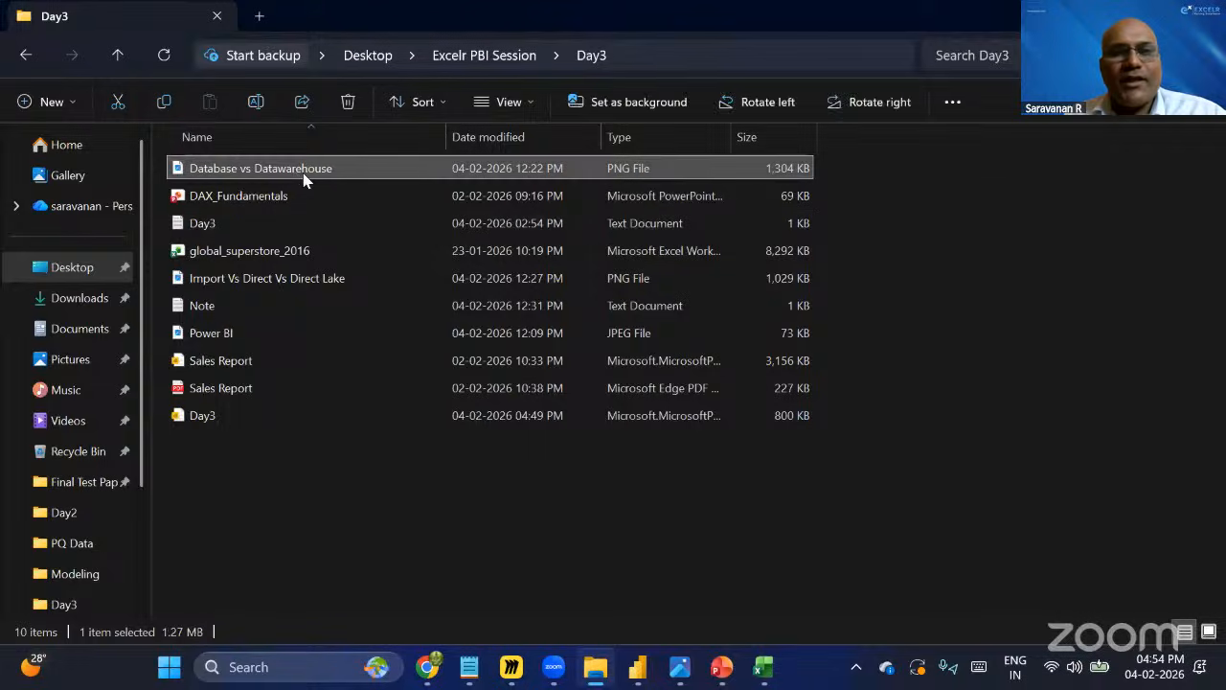
{"action": "left_click", "coordinate": [428, 521]}
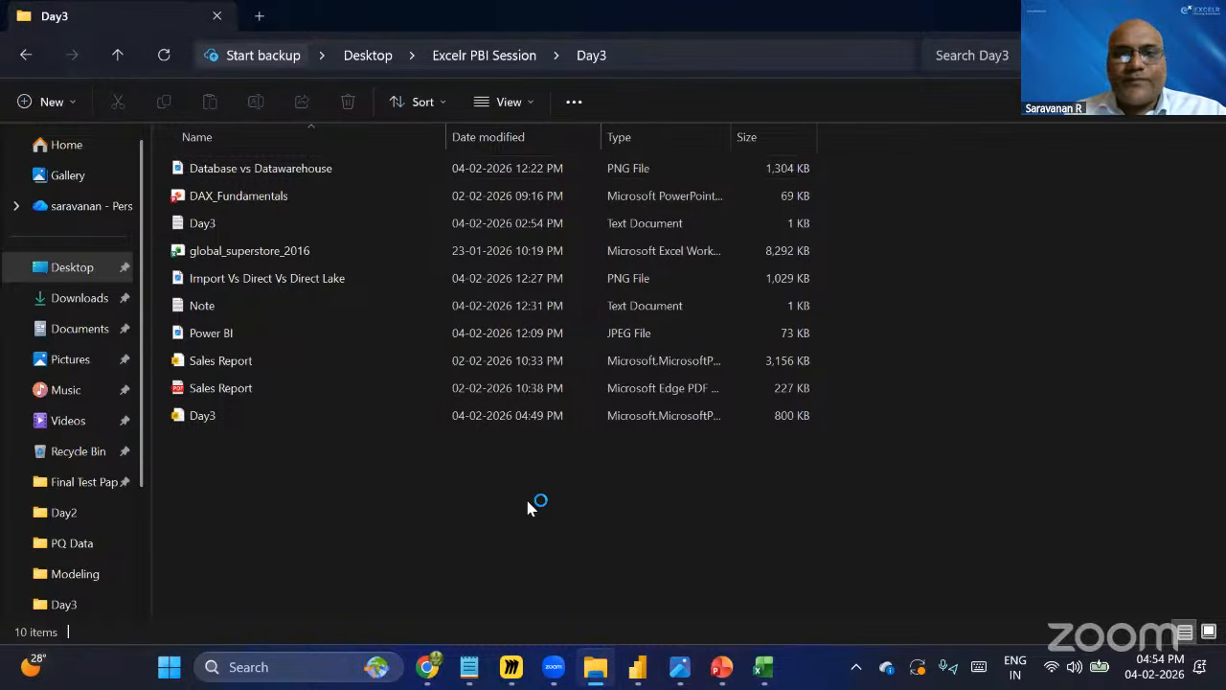
Switch to the Zoom screen-sharing window and stop sharing the screen.
{"action": "key", "text": "alt+Tab"}
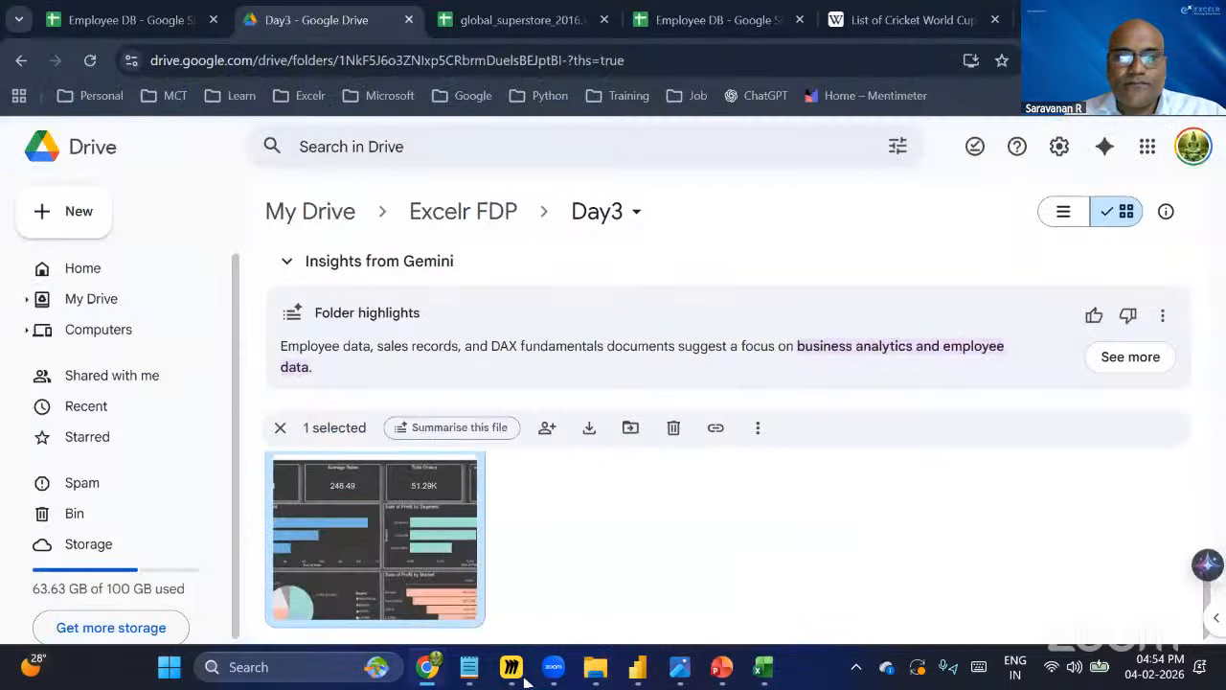
{"action": "left_click", "coordinate": [560, 671]}
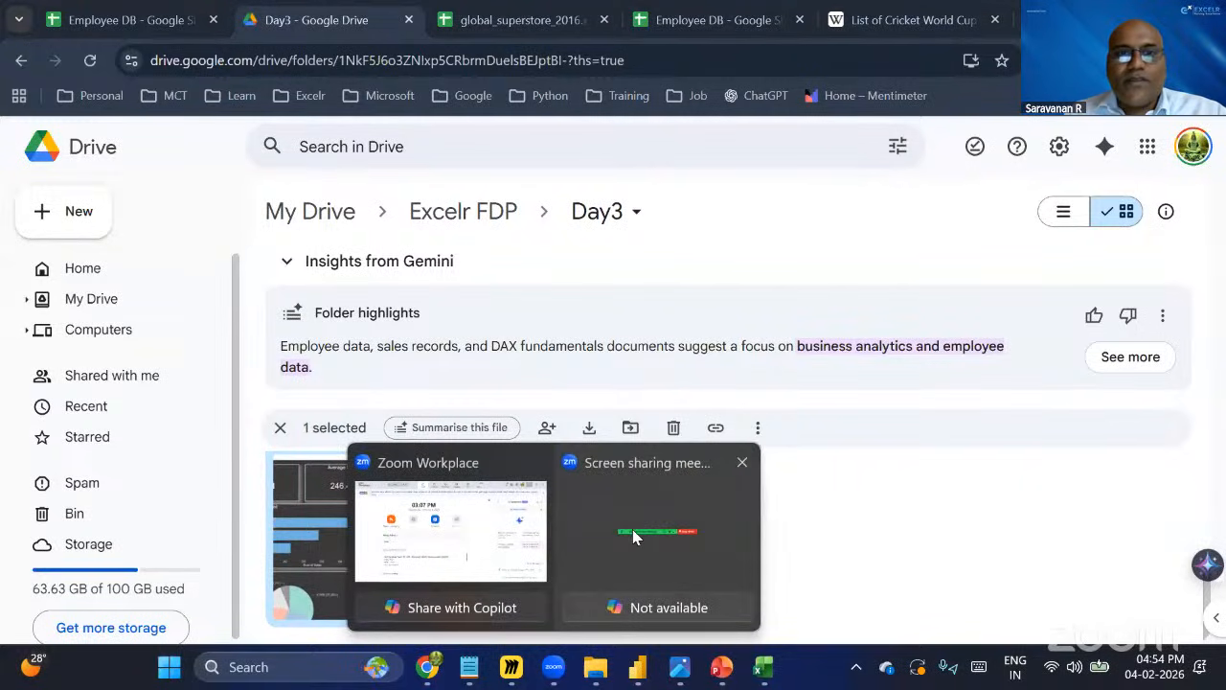
{"action": "left_click", "coordinate": [555, 668]}
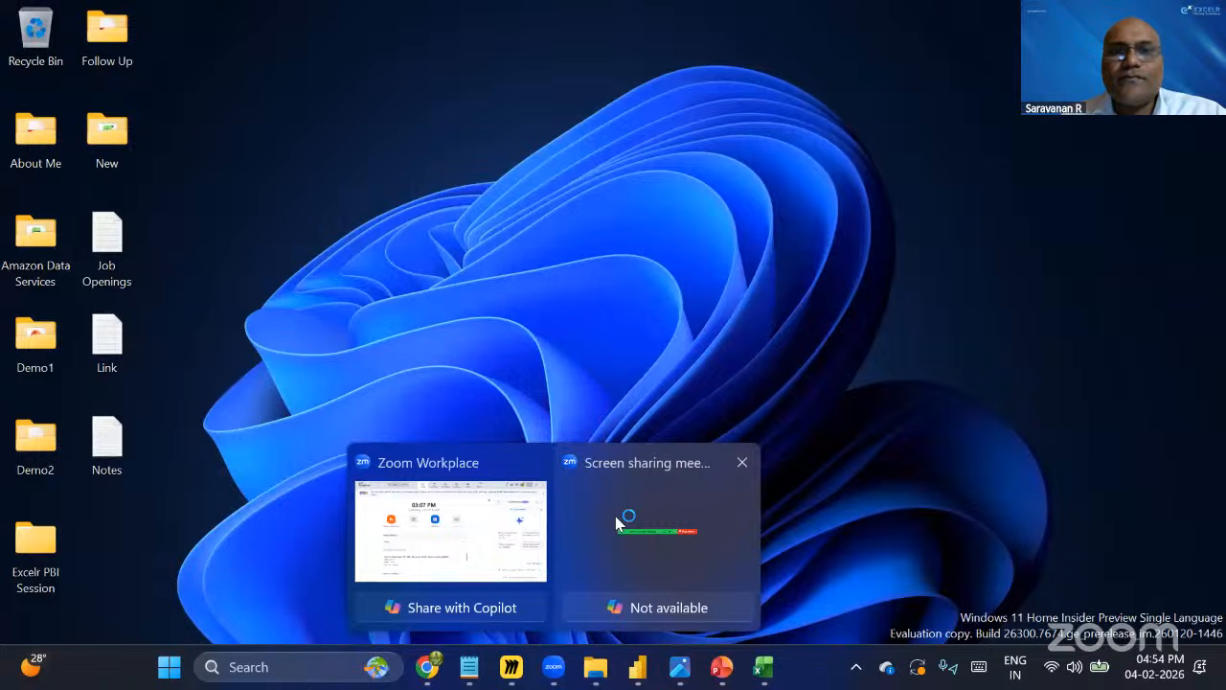
{"action": "left_click", "coordinate": [615, 518]}
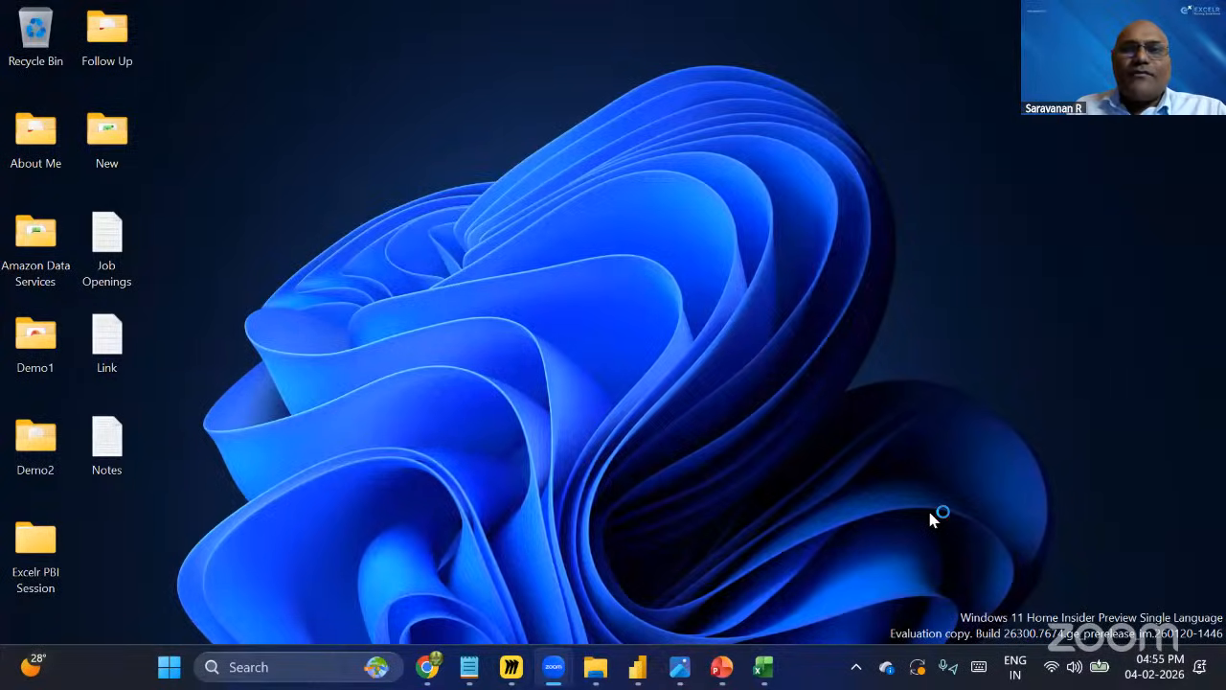
{"action": "left_click", "coordinate": [677, 68]}
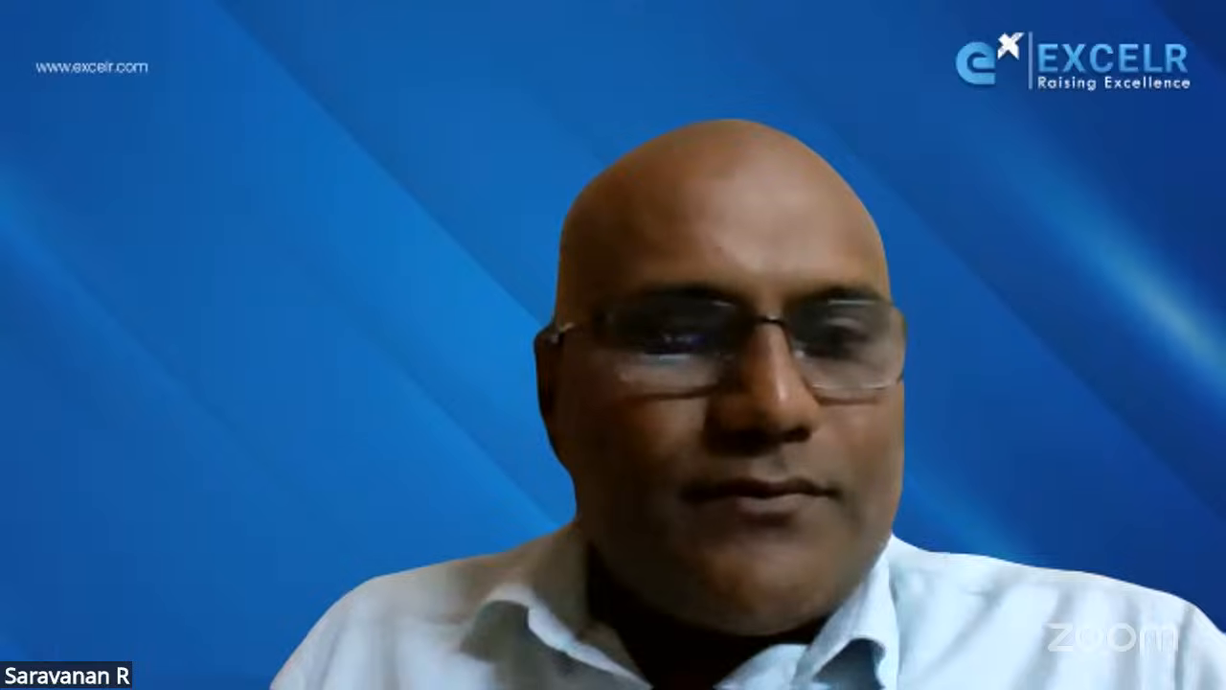